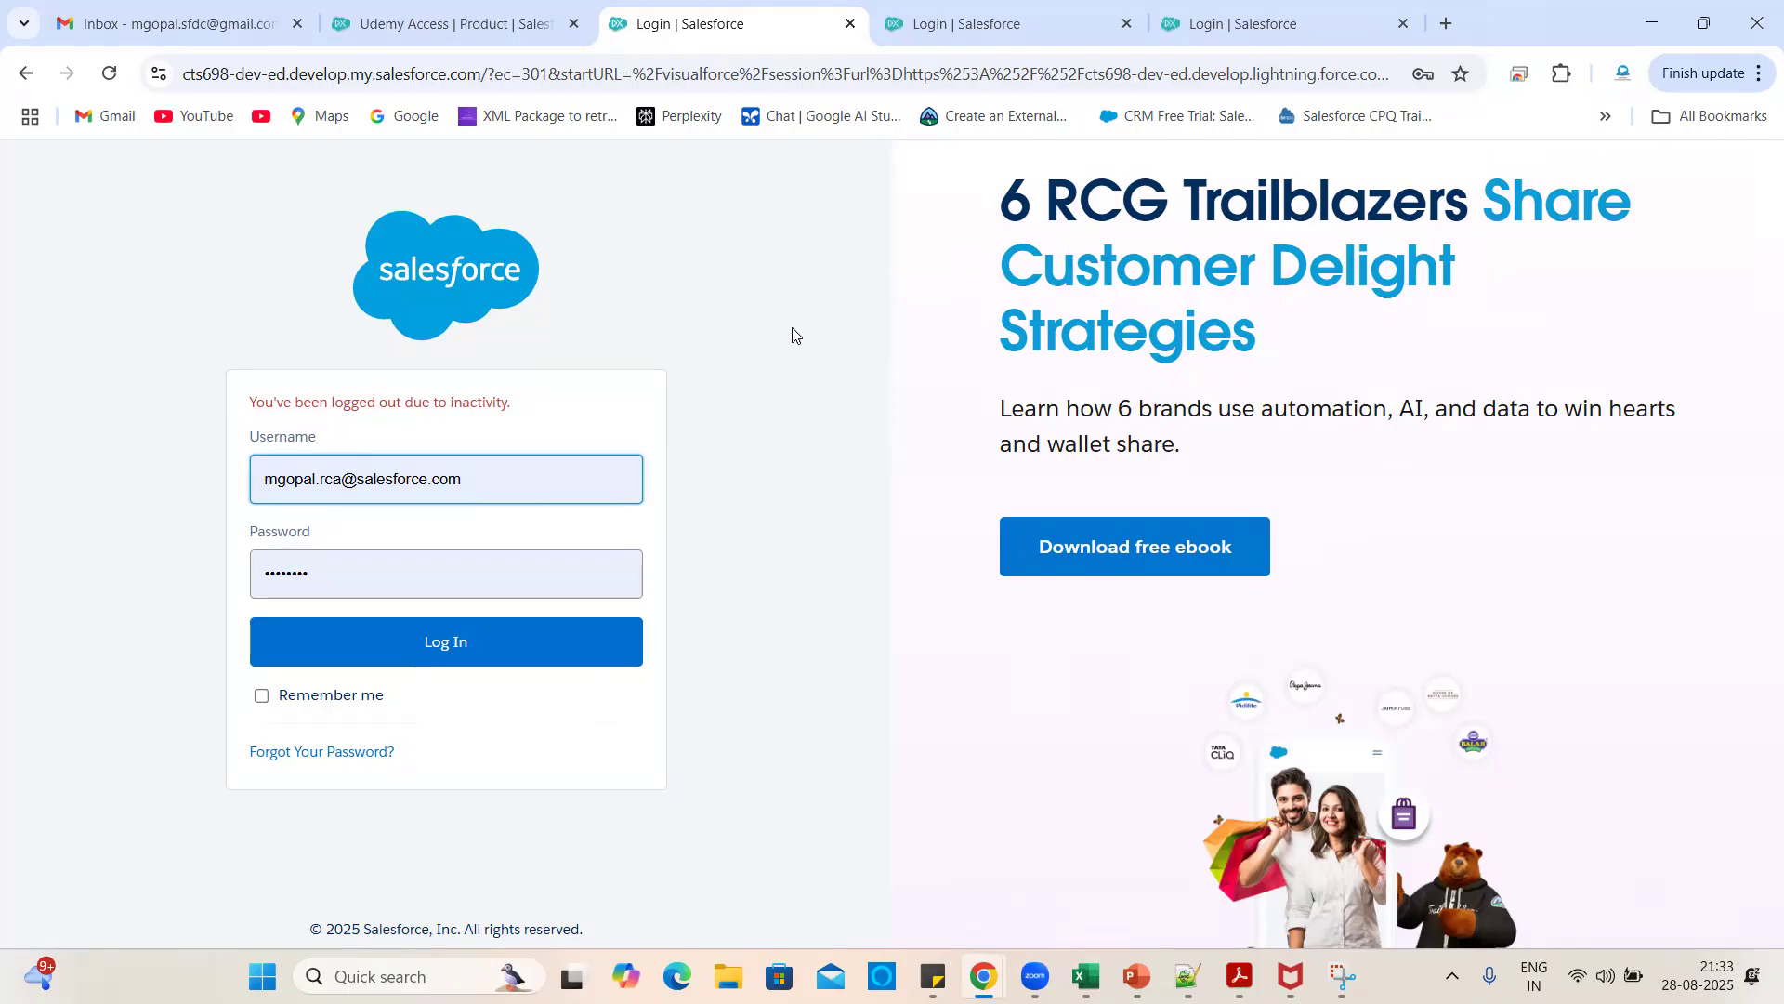
- Sign back in to Salesforce, skip phone registration, and close the leftover login tab
{"action": "left_click", "coordinate": [438, 645]}
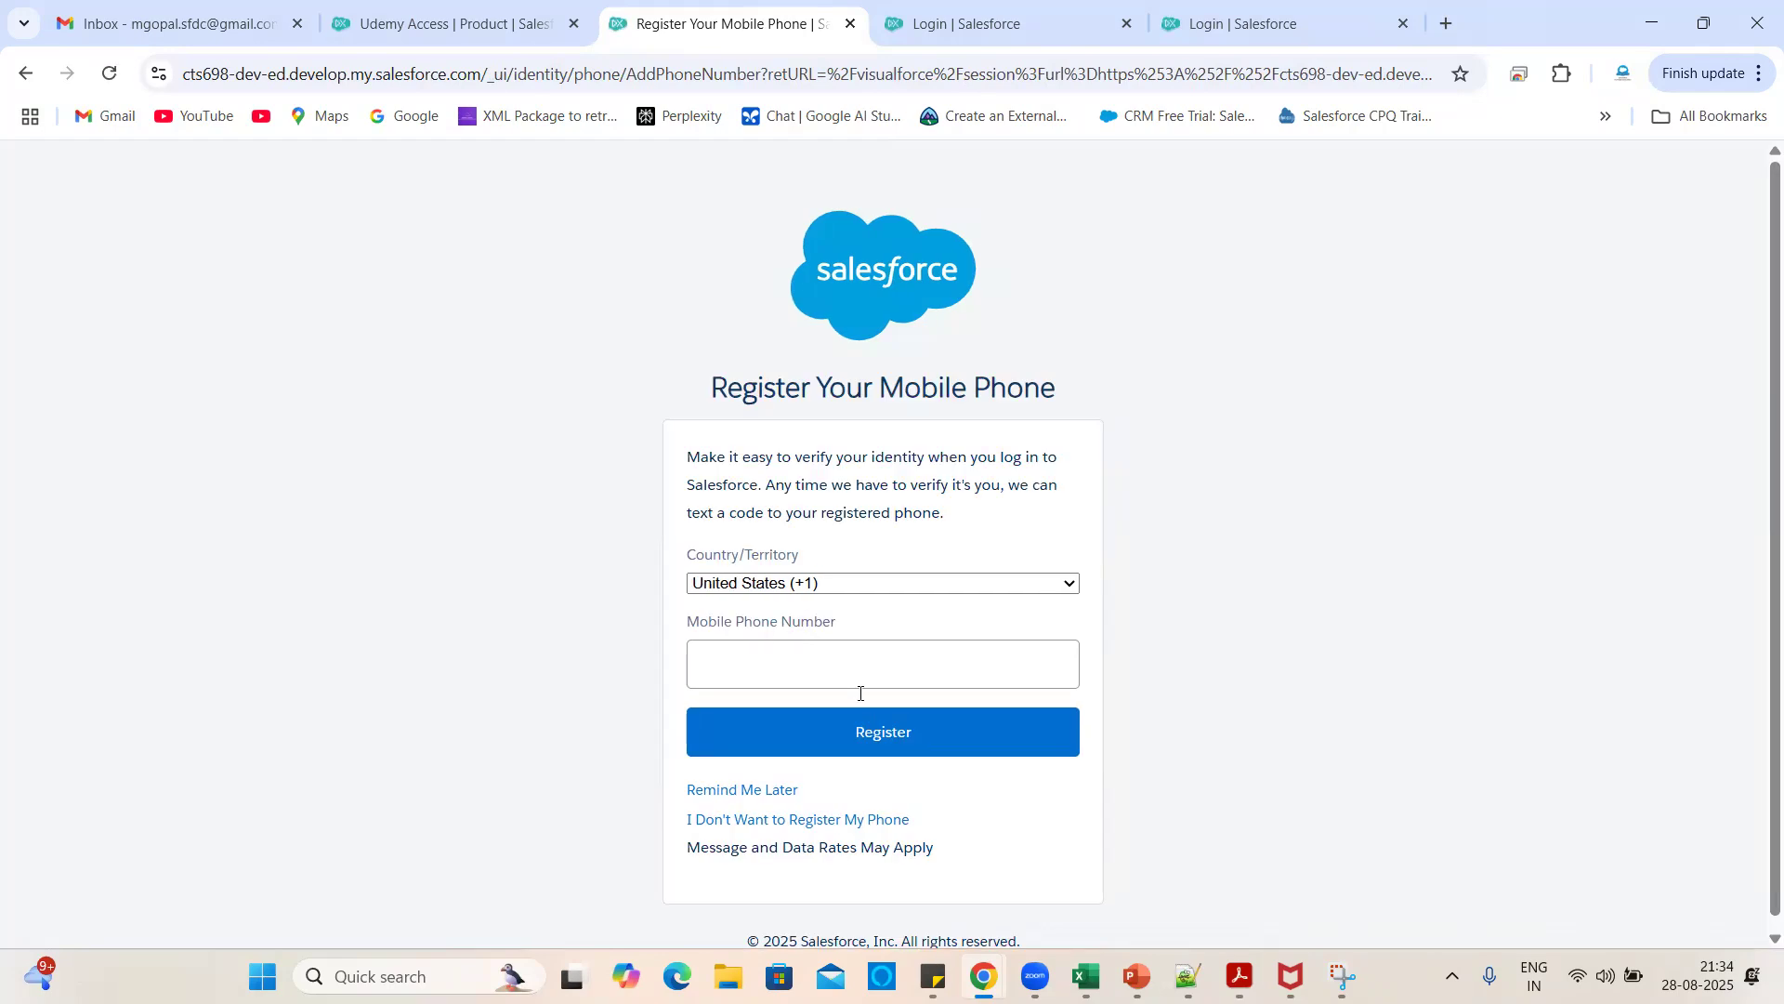
{"action": "left_click", "coordinate": [773, 790]}
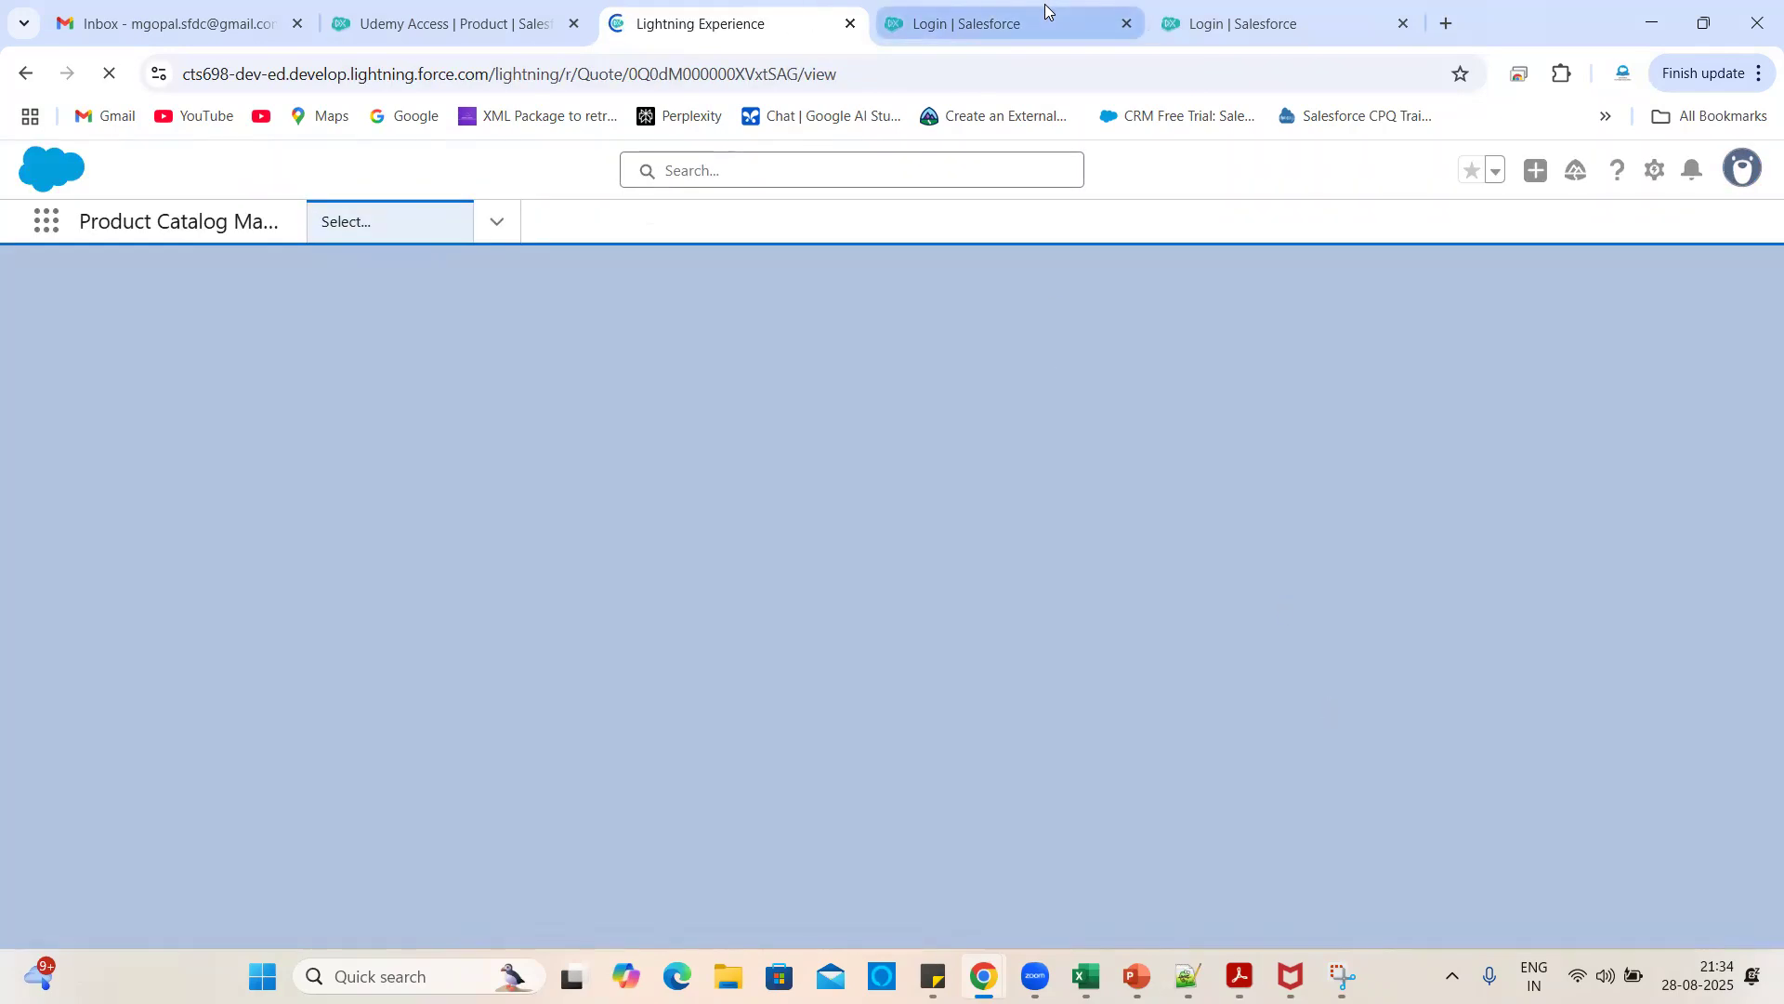
{"action": "left_click", "coordinate": [1045, 12]}
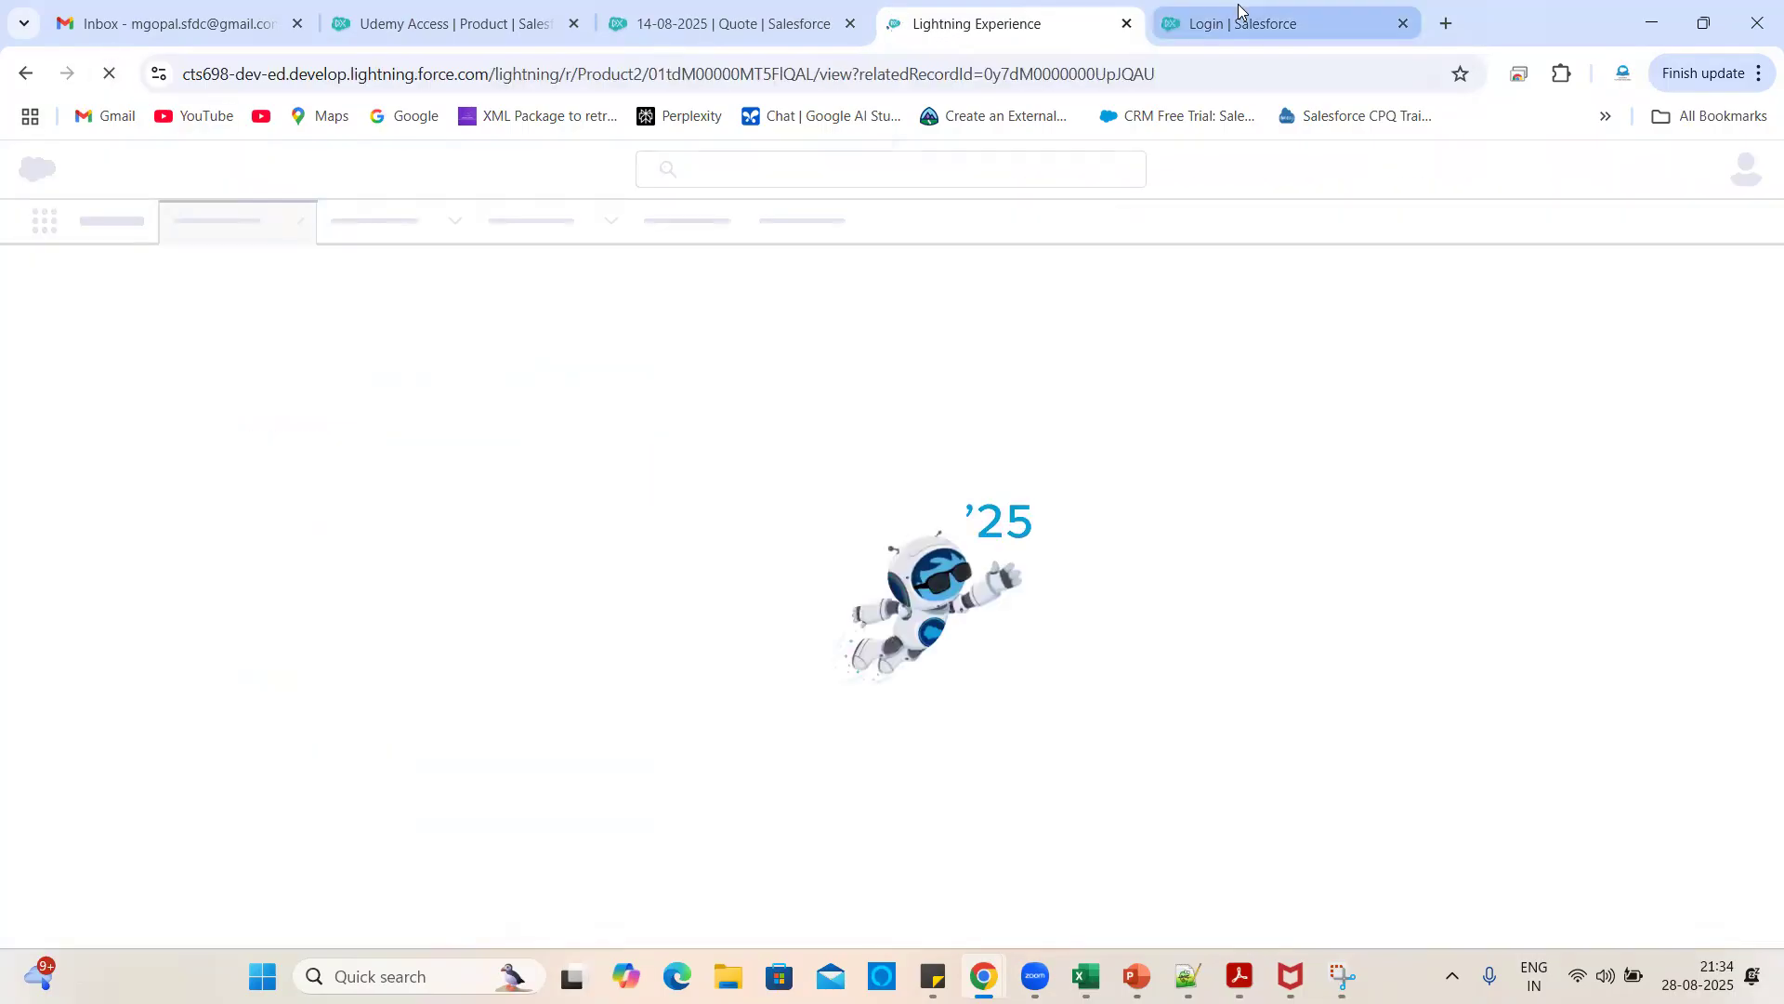
{"action": "left_click", "coordinate": [1236, 18]}
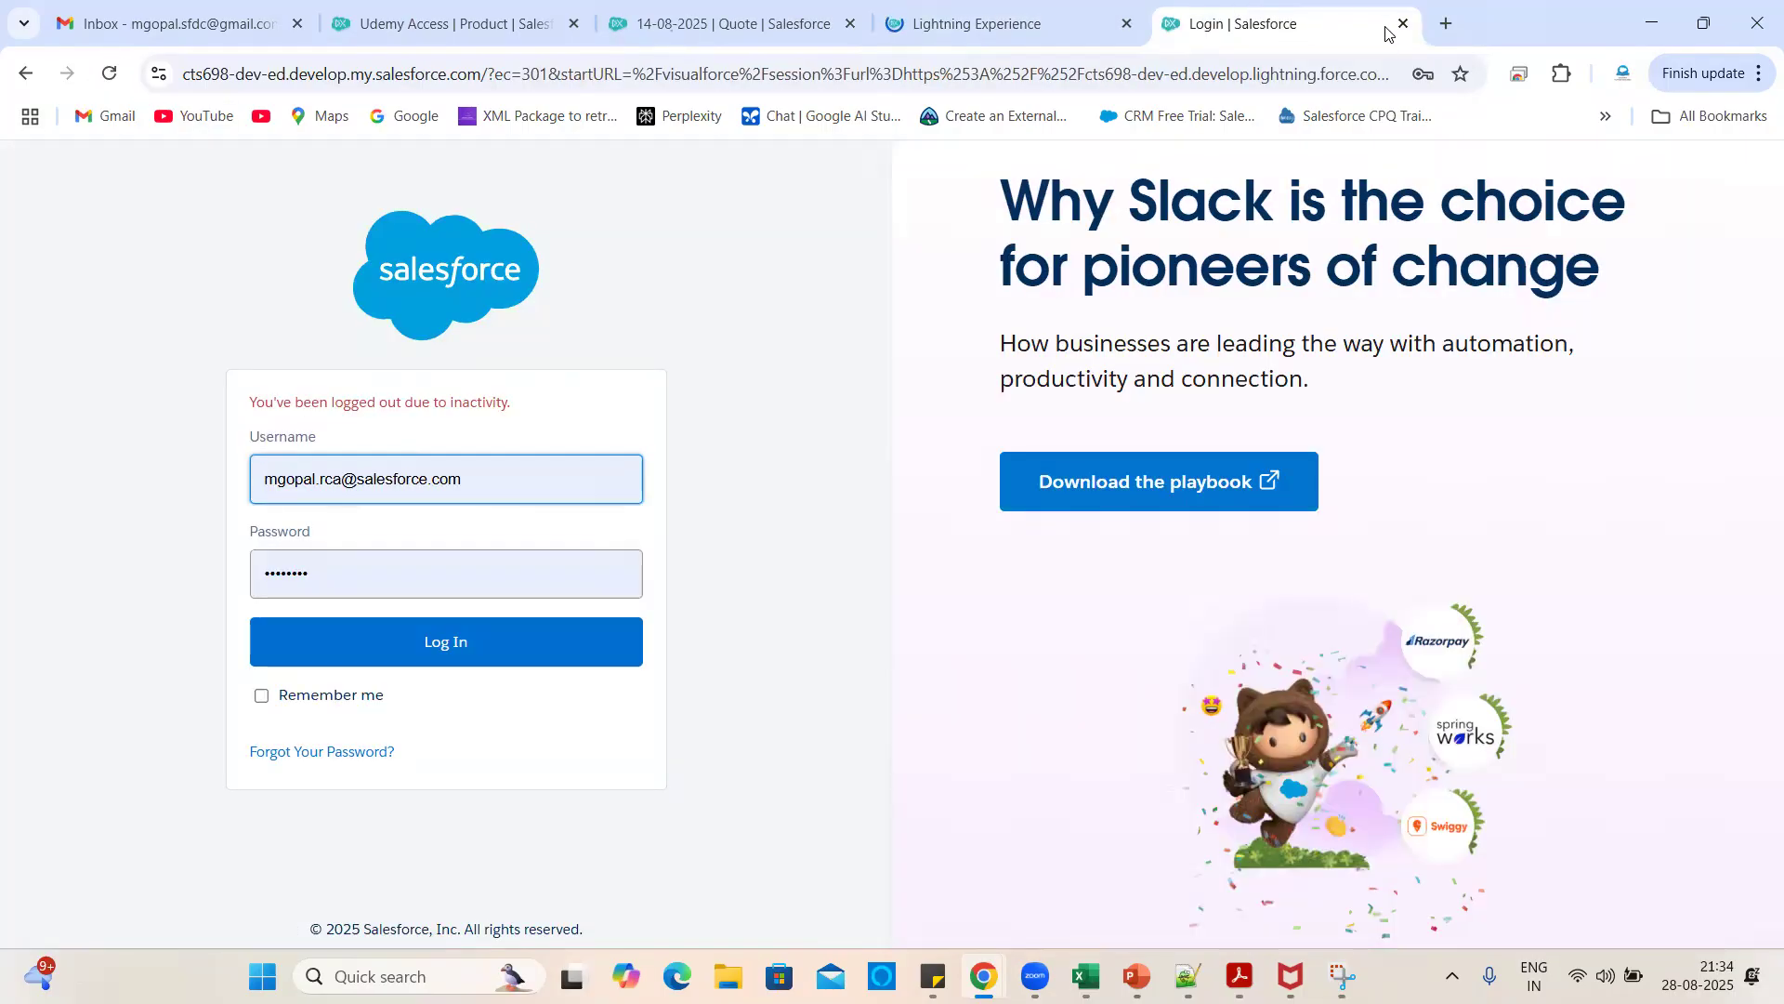
{"action": "left_click", "coordinate": [1402, 24]}
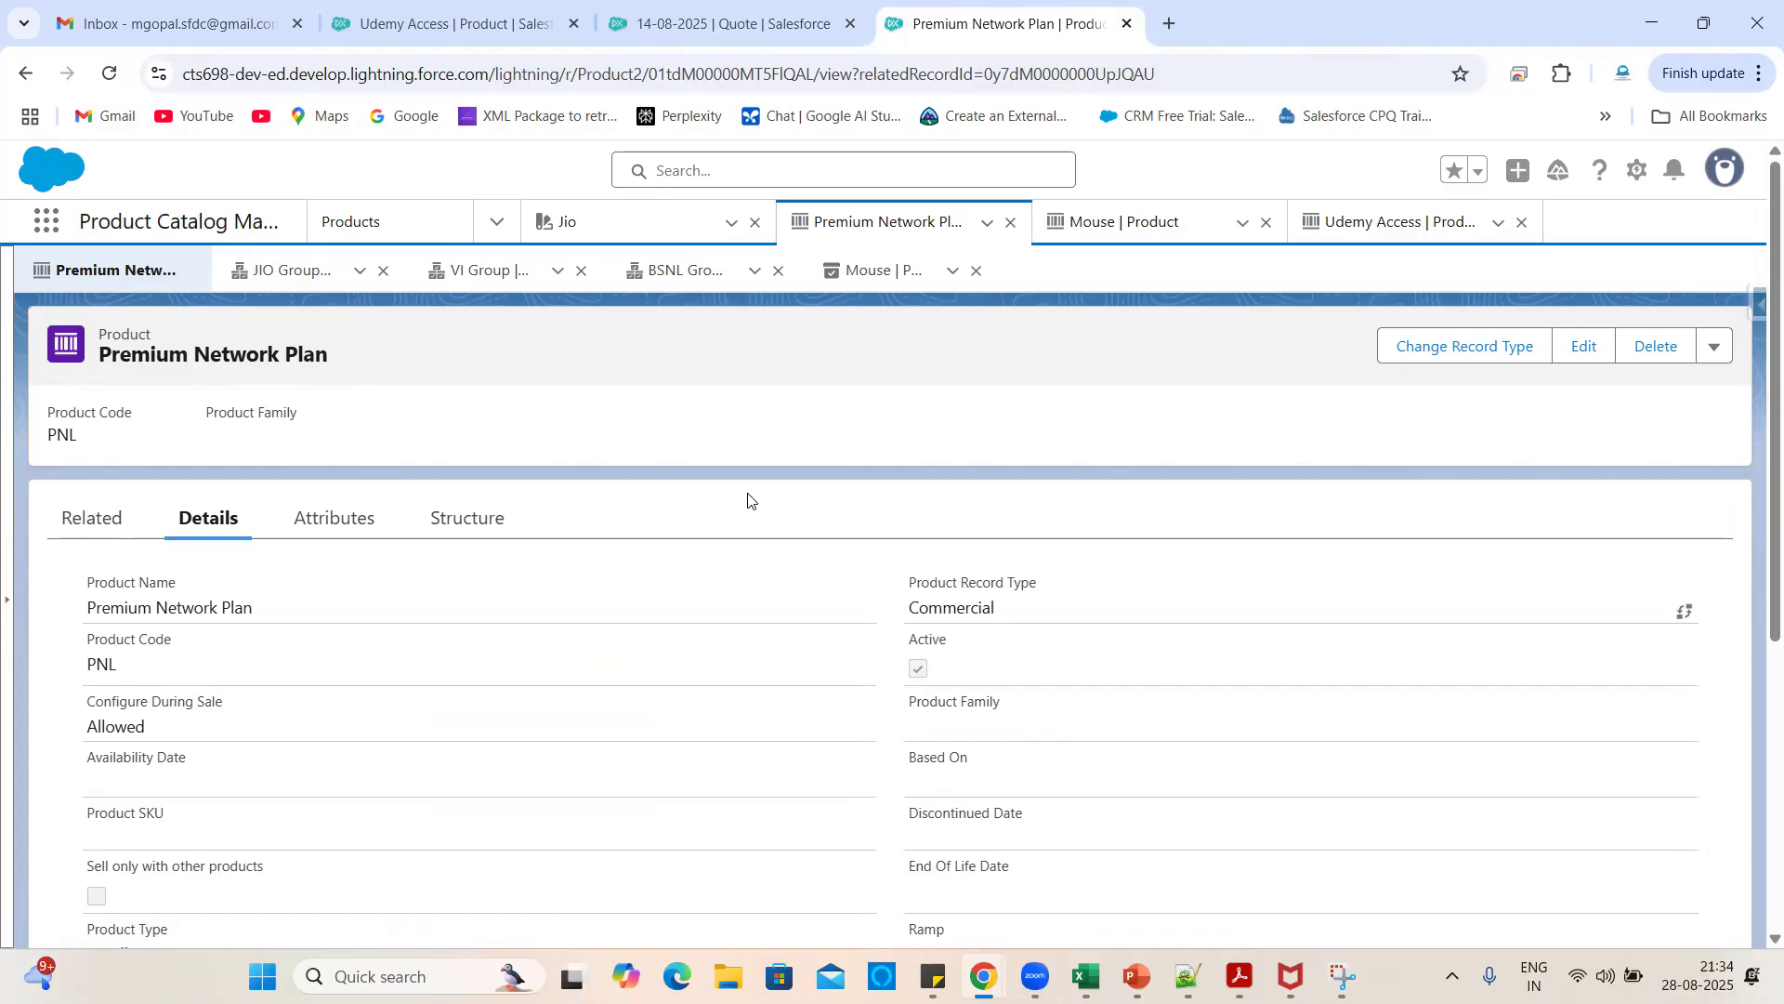
{"action": "scroll", "coordinate": [714, 703], "scroll_direction": "down", "scroll_amount": 5}
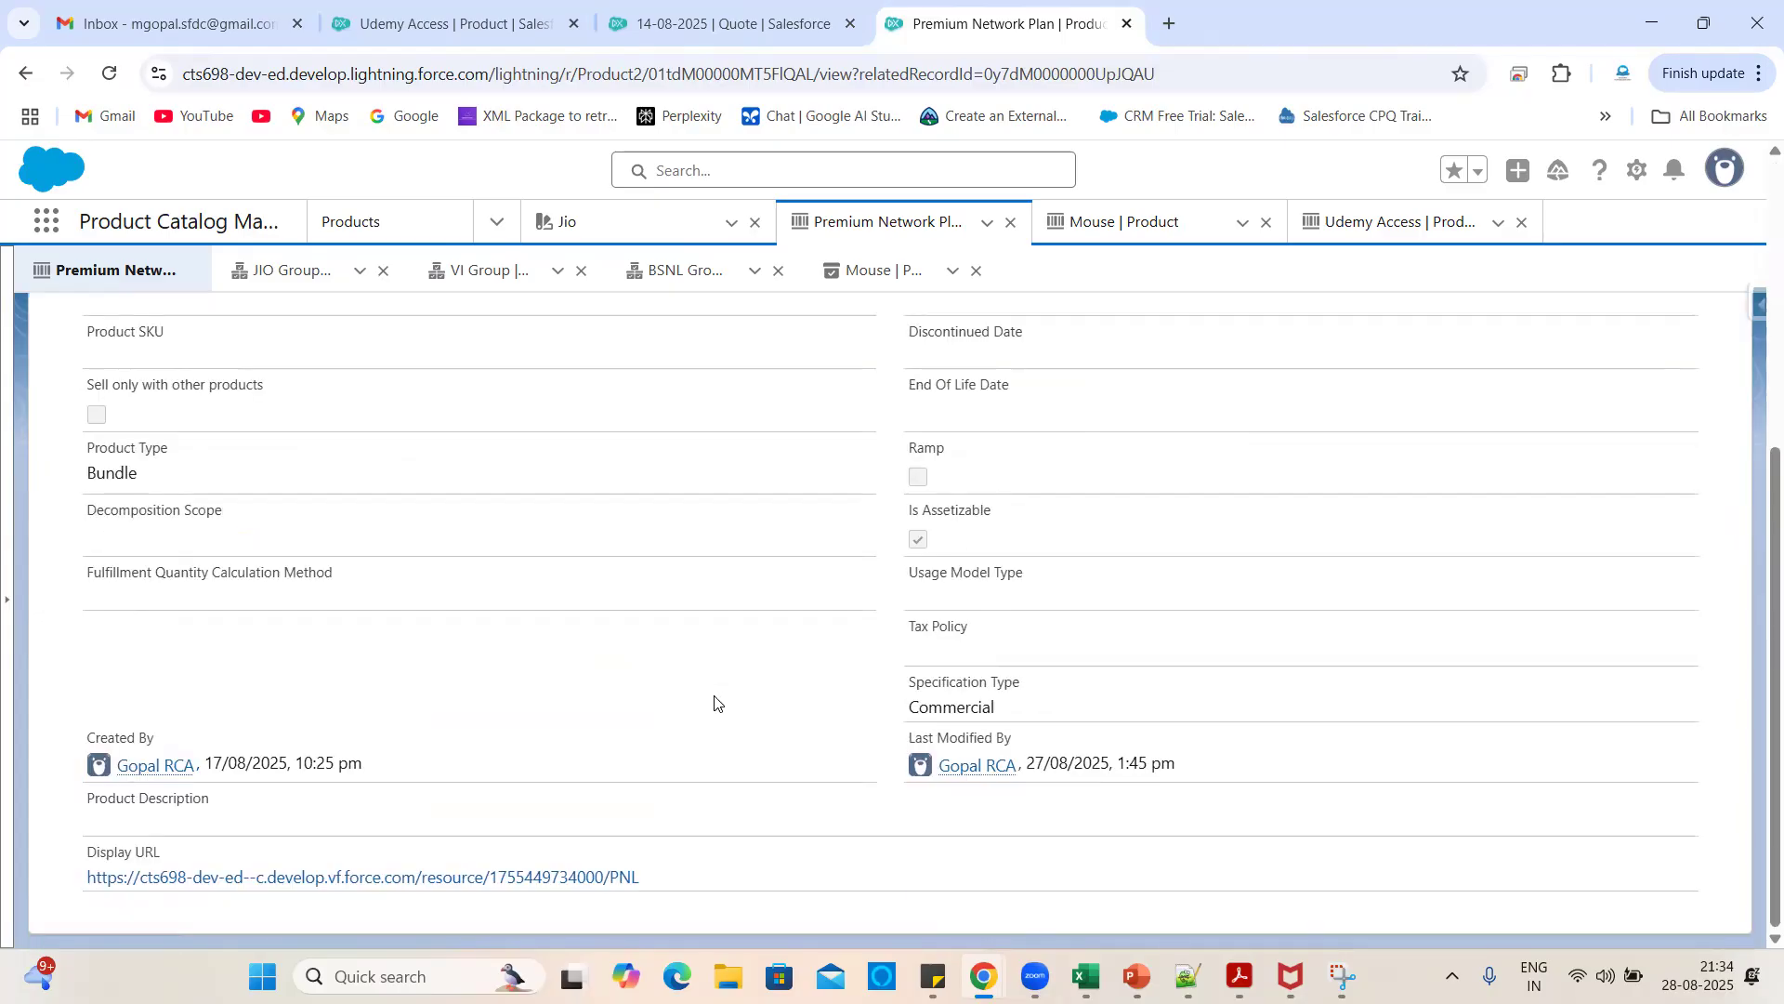
{"action": "scroll", "coordinate": [595, 730], "scroll_direction": "up", "scroll_amount": 4}
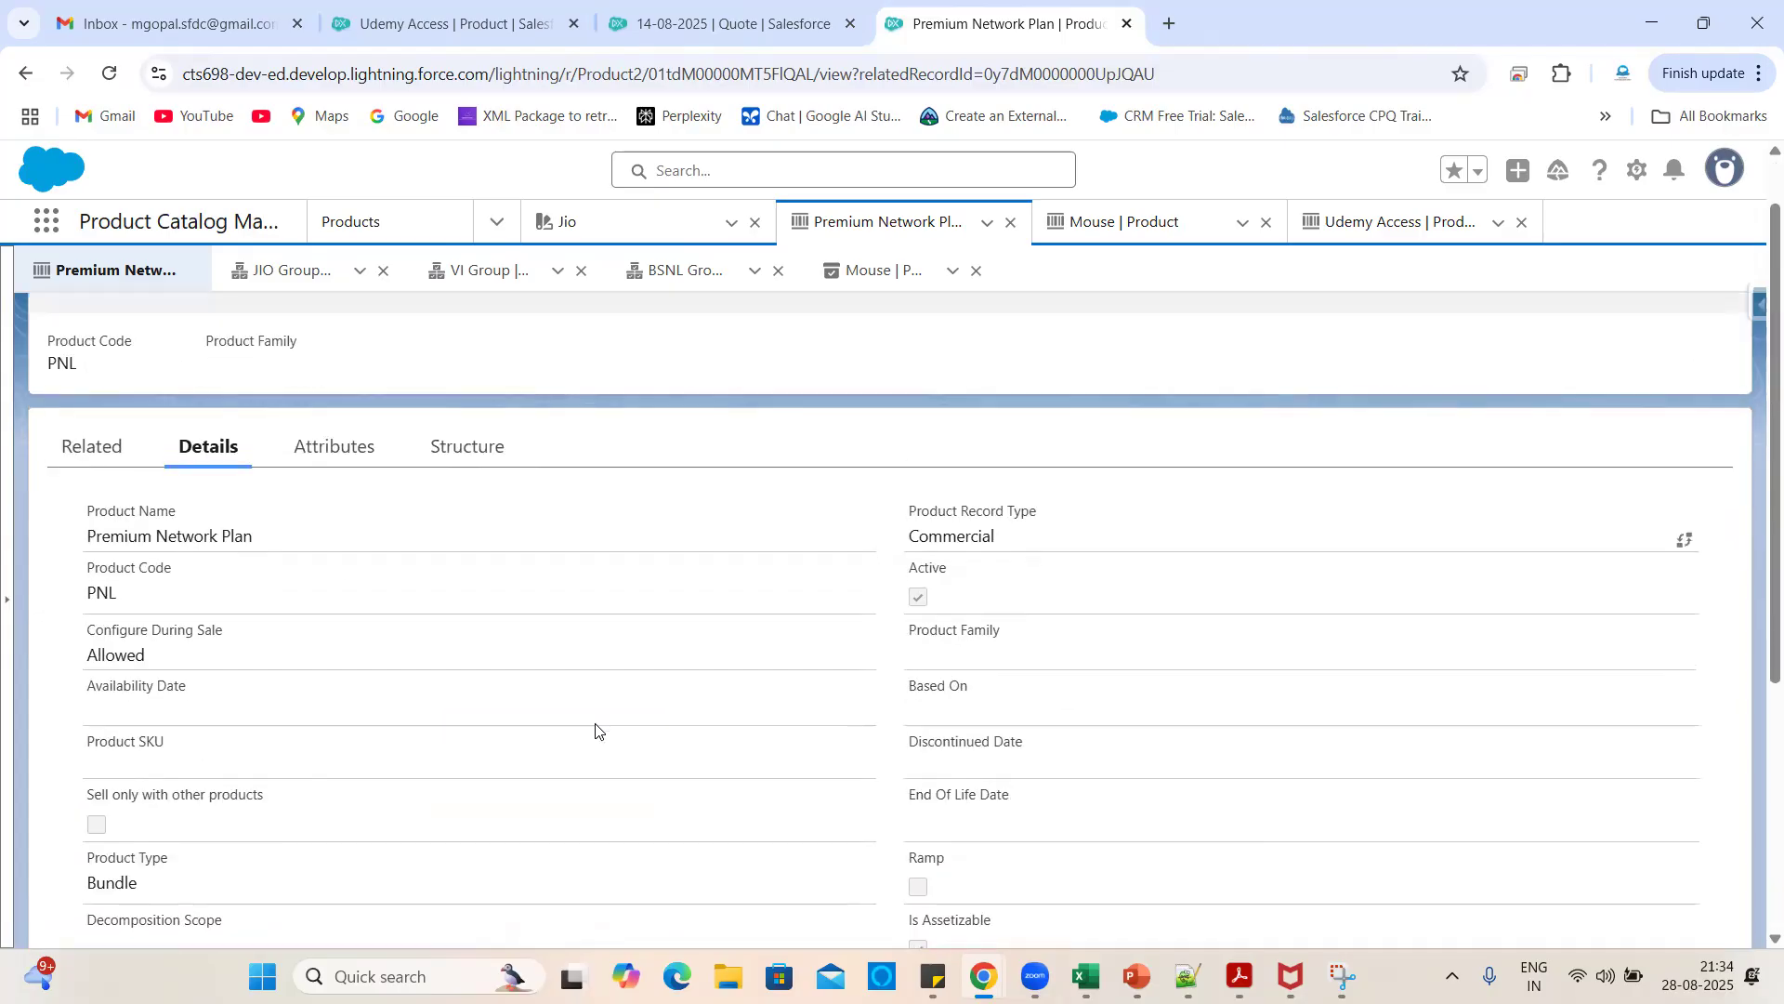
{"action": "scroll", "coordinate": [596, 730], "scroll_direction": "down", "scroll_amount": 4}
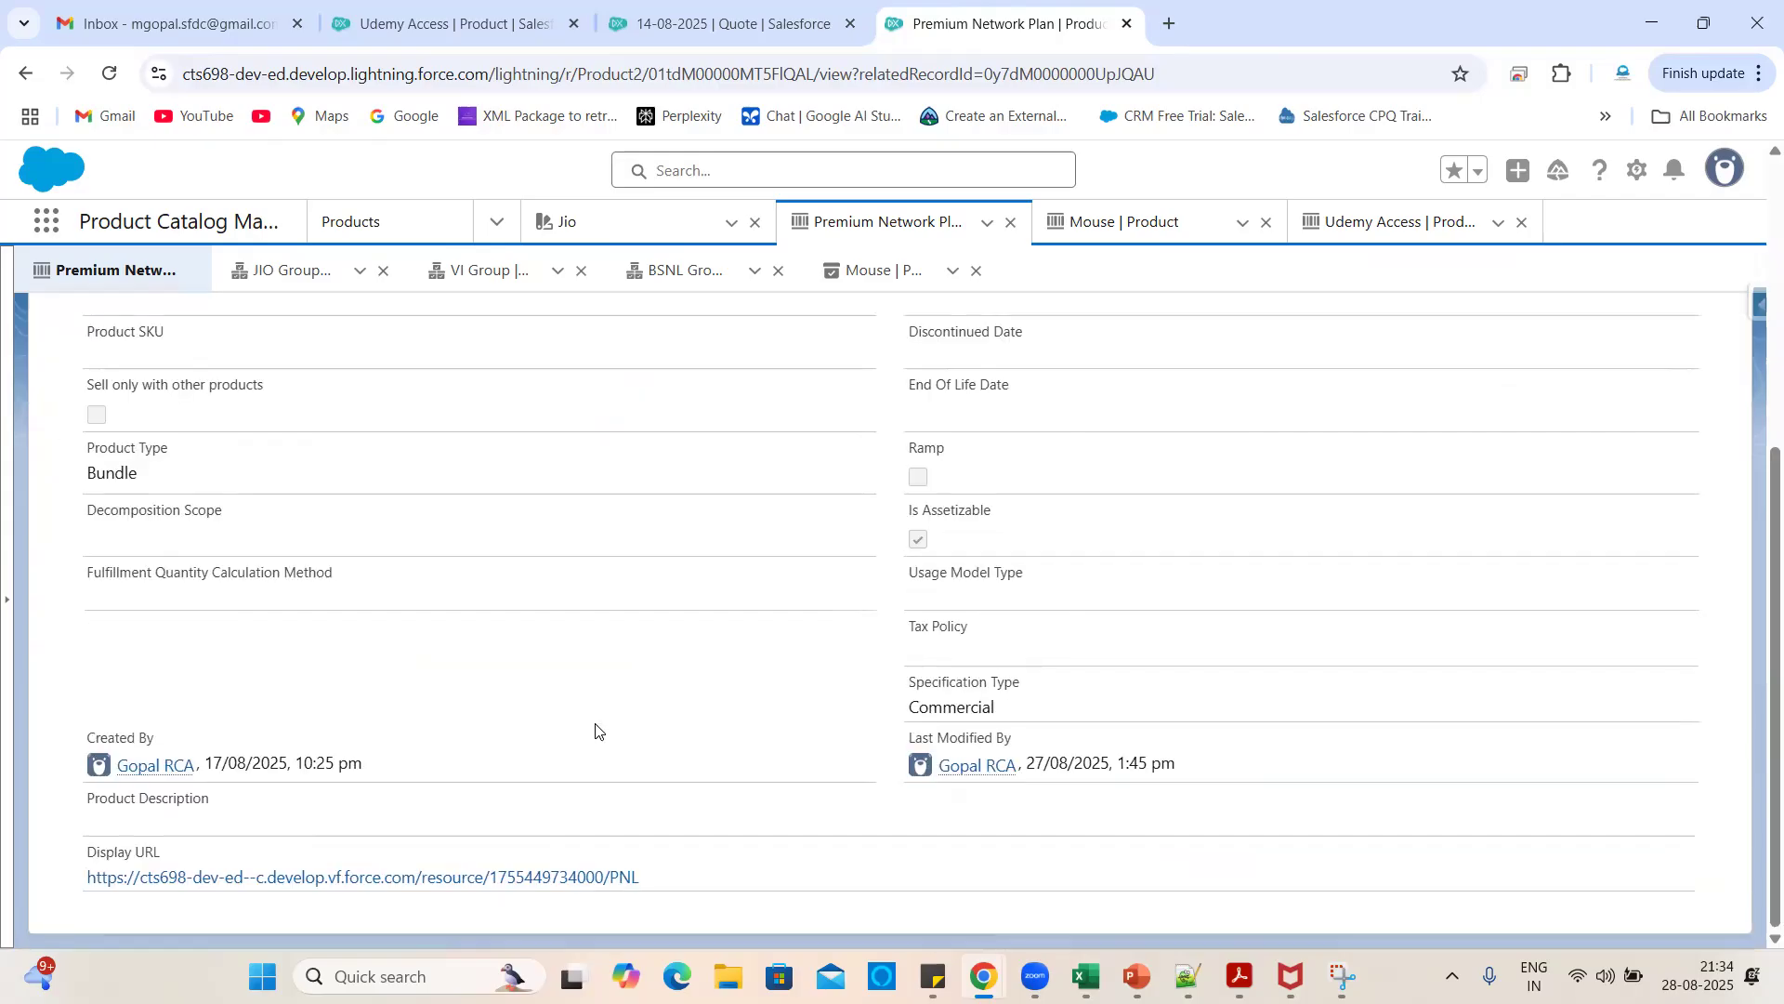
{"action": "scroll", "coordinate": [587, 641], "scroll_direction": "up", "scroll_amount": 2}
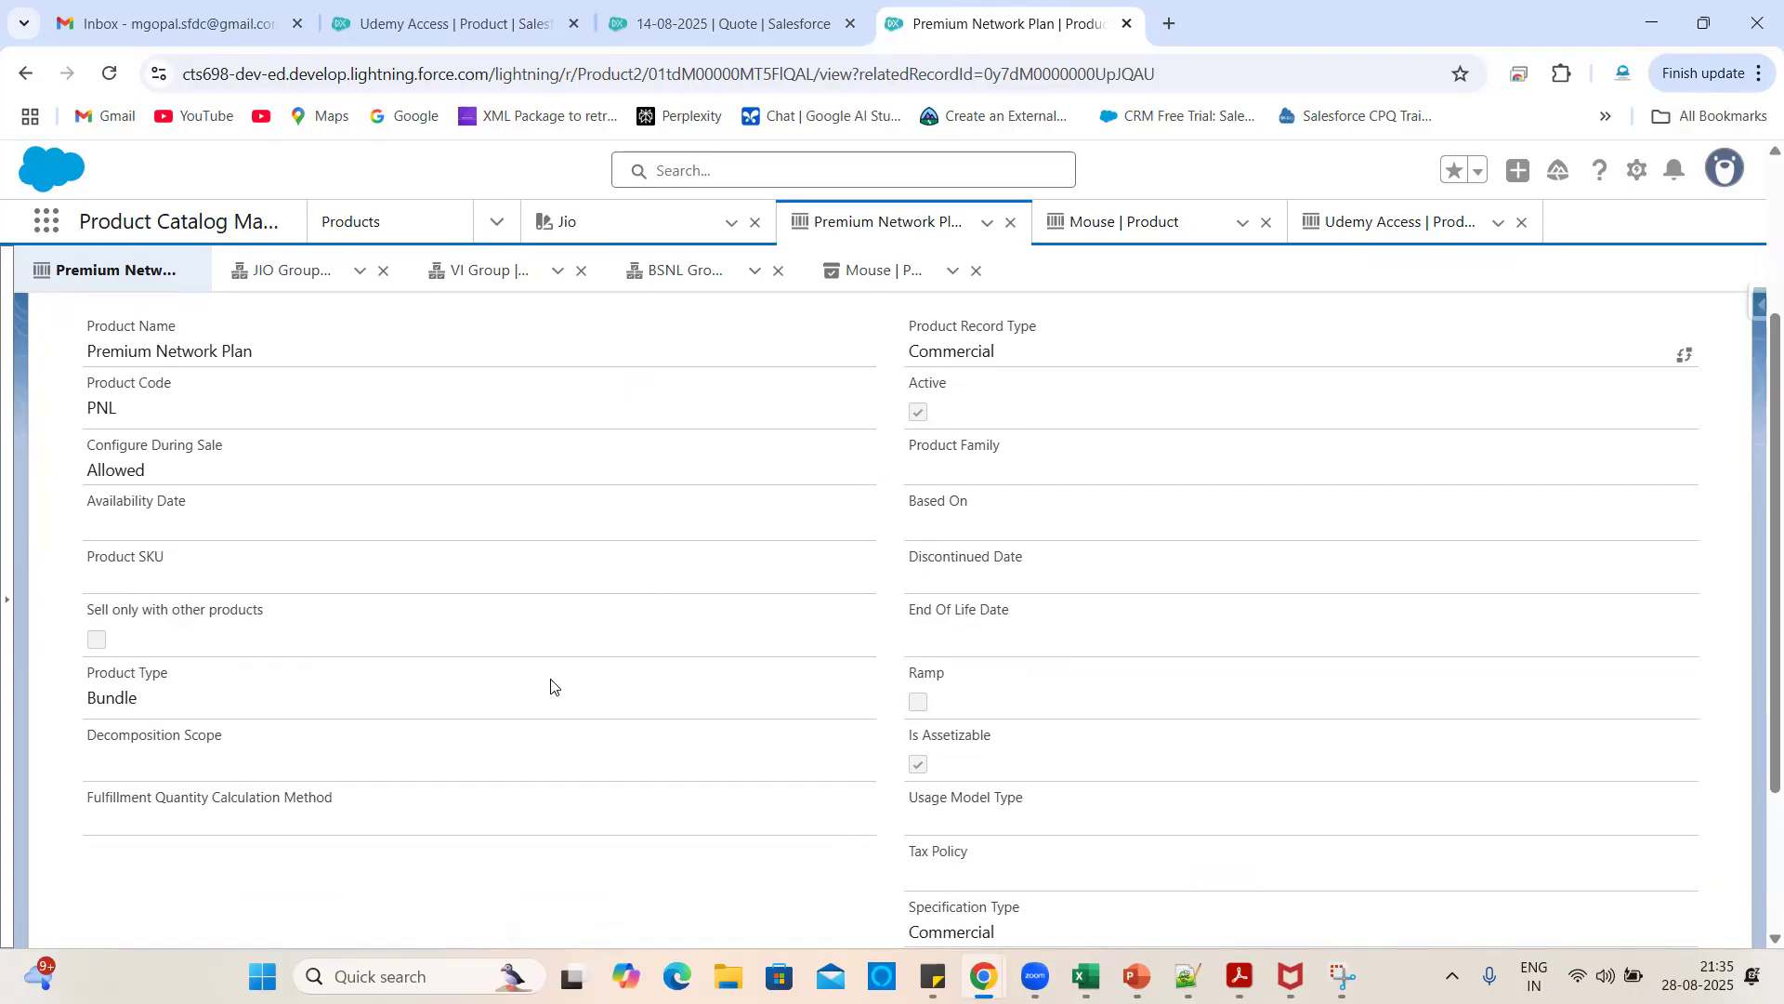
{"action": "scroll", "coordinate": [550, 685], "scroll_direction": "up", "scroll_amount": 3}
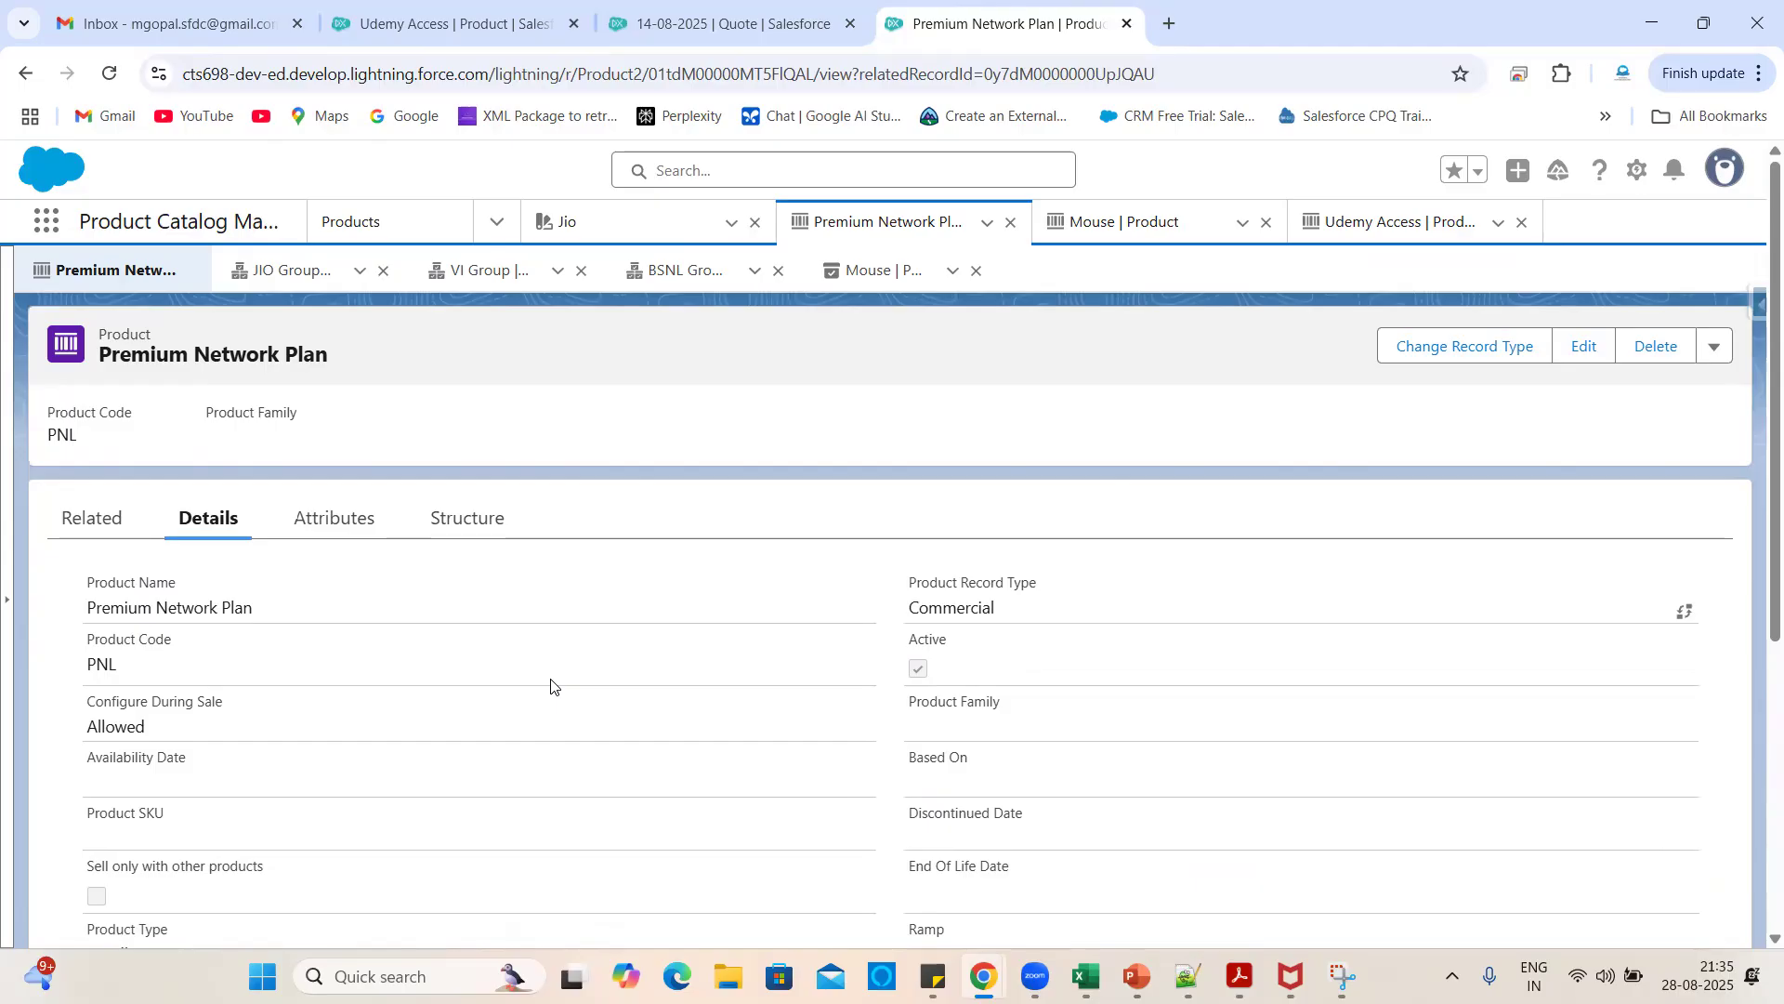
{"action": "left_click", "coordinate": [119, 530]}
{"action": "scroll", "coordinate": [709, 832], "scroll_direction": "down", "scroll_amount": 3}
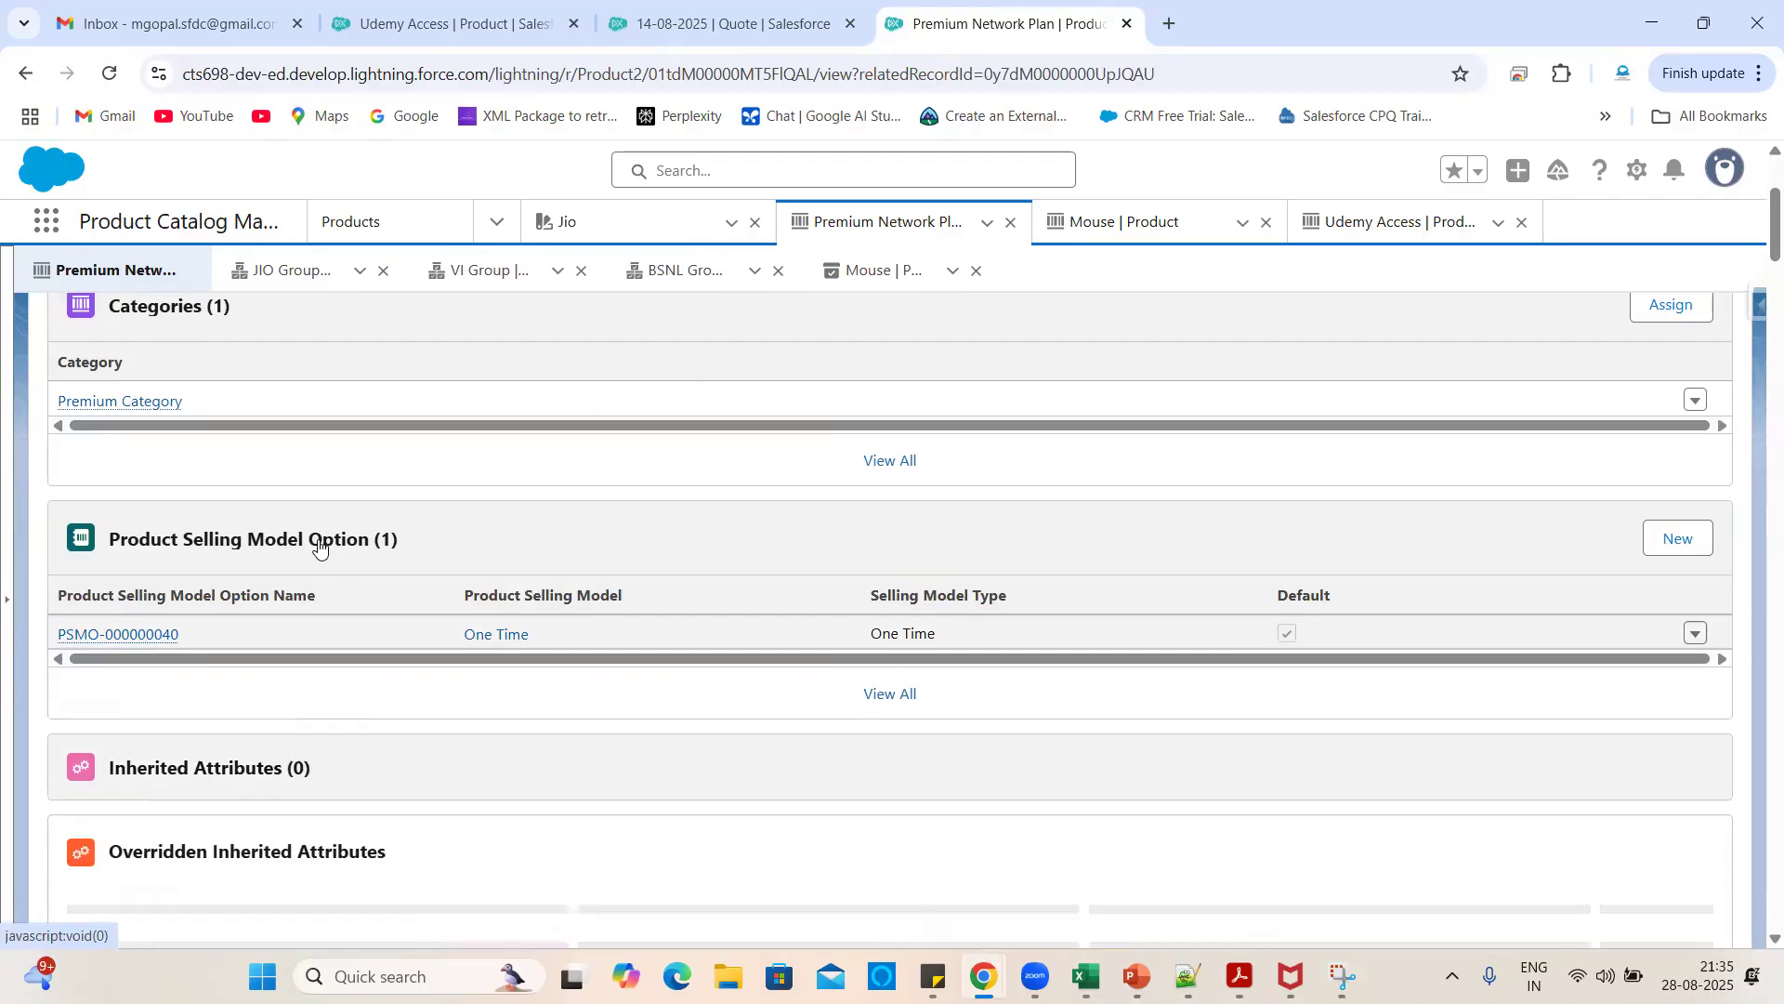
{"action": "left_click_drag", "start_coordinate": [426, 545], "coordinate": [101, 546]}
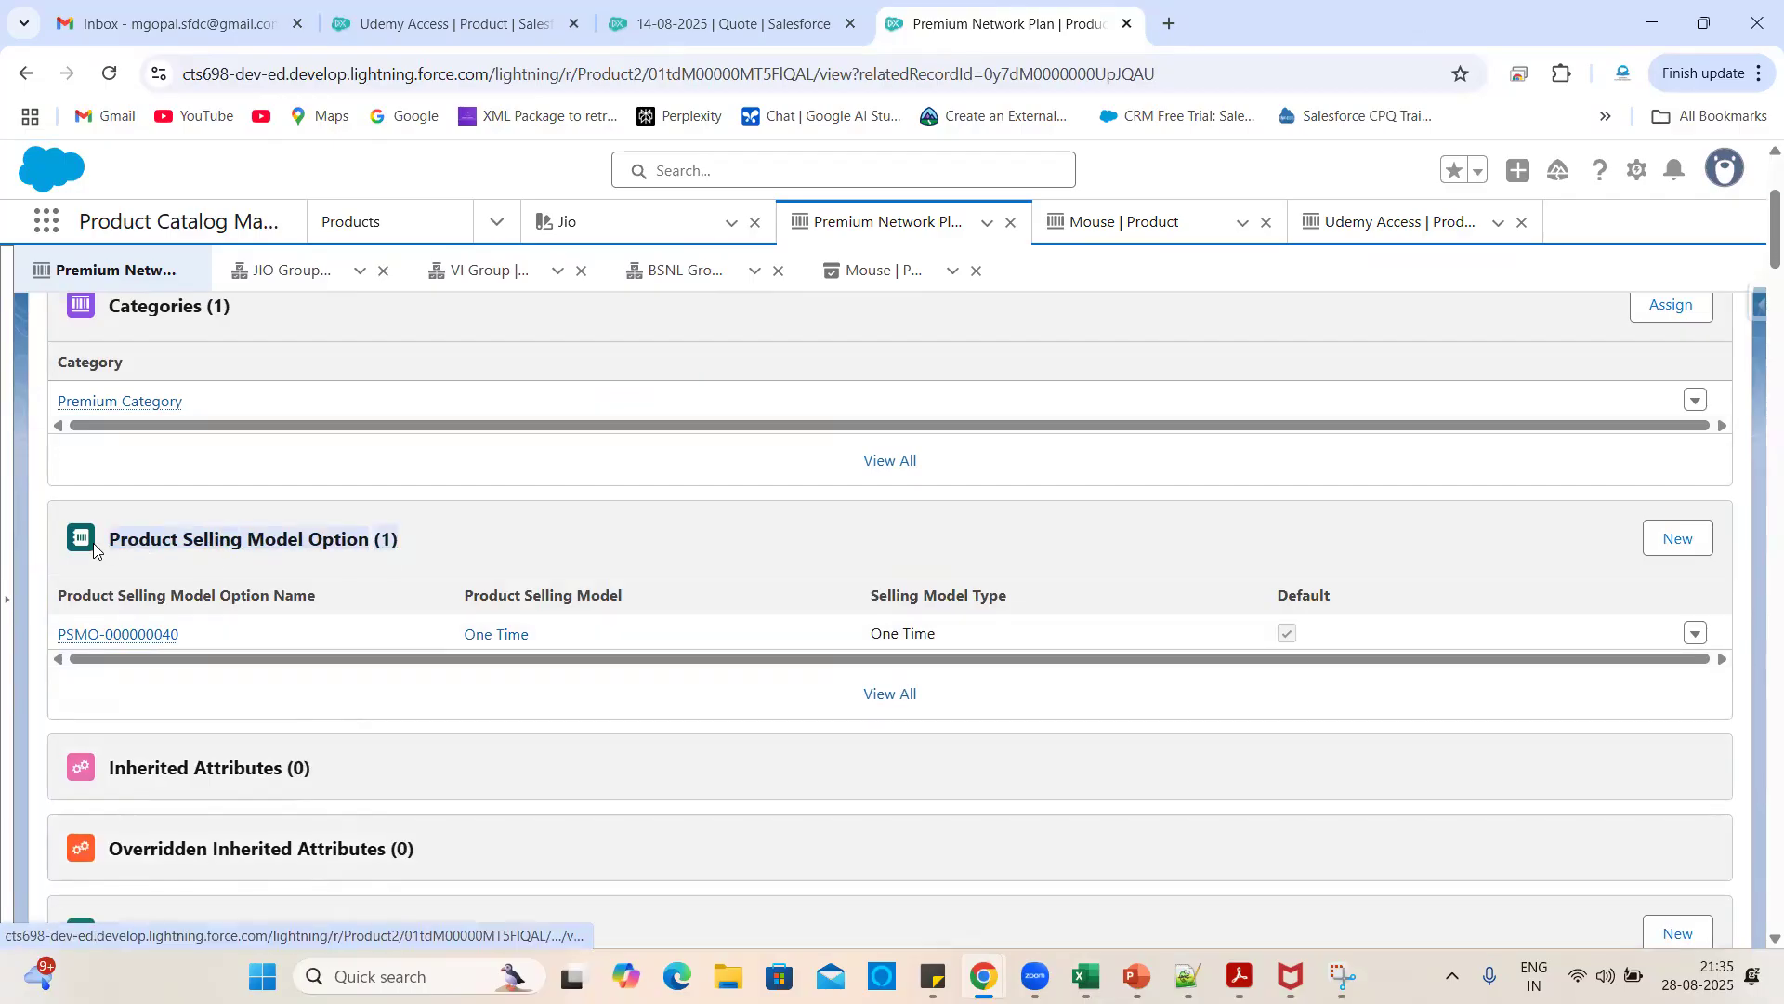
{"action": "left_click", "coordinate": [489, 546]}
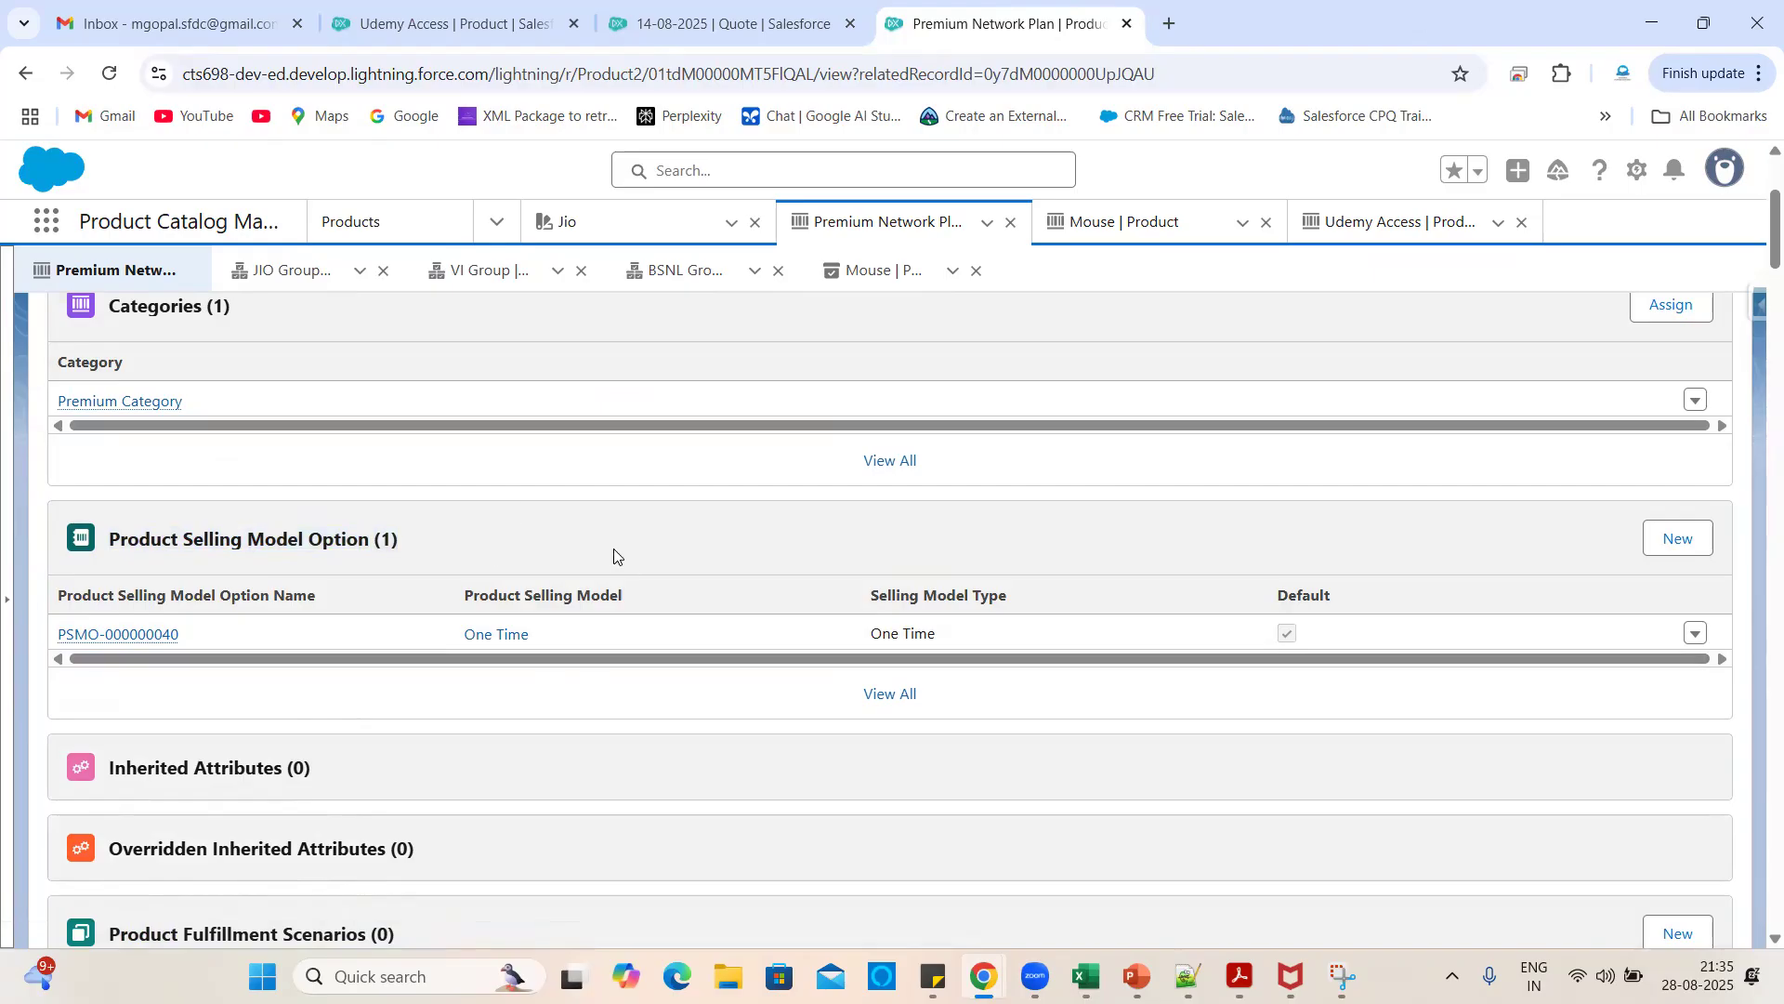
{"action": "scroll", "coordinate": [613, 558], "scroll_direction": "up", "scroll_amount": 3}
{"action": "left_click", "coordinate": [209, 521]}
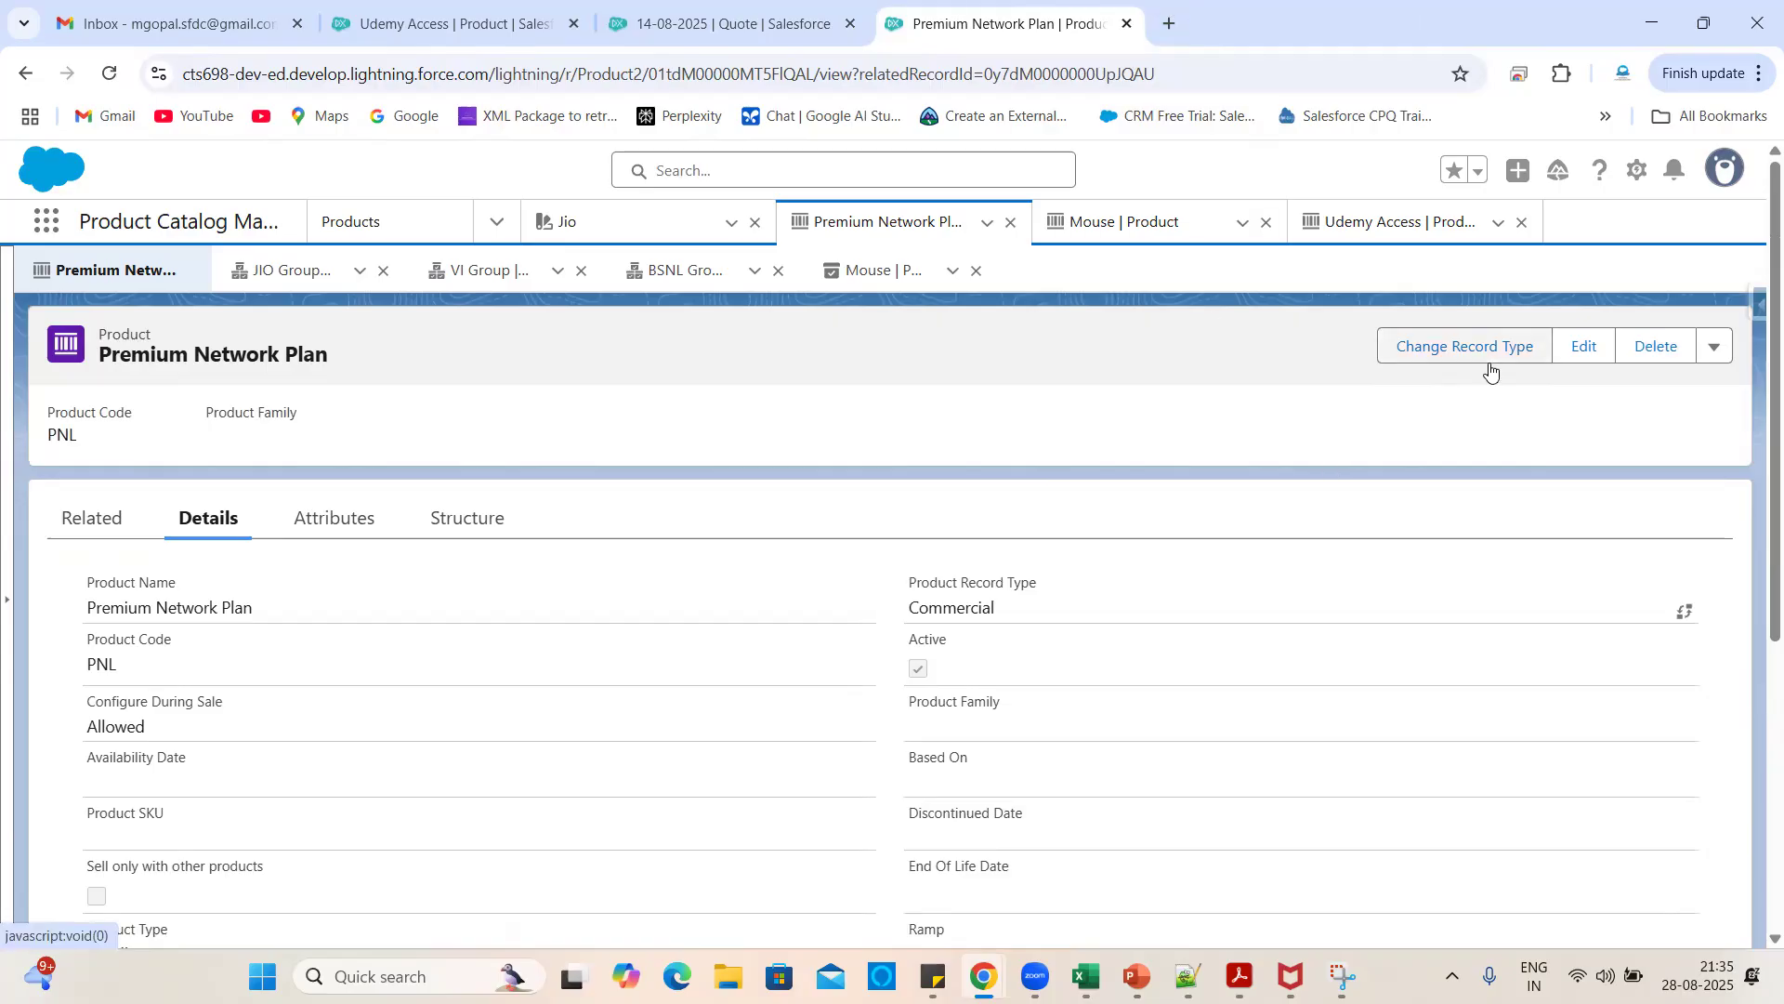
{"action": "left_click", "coordinate": [497, 221]}
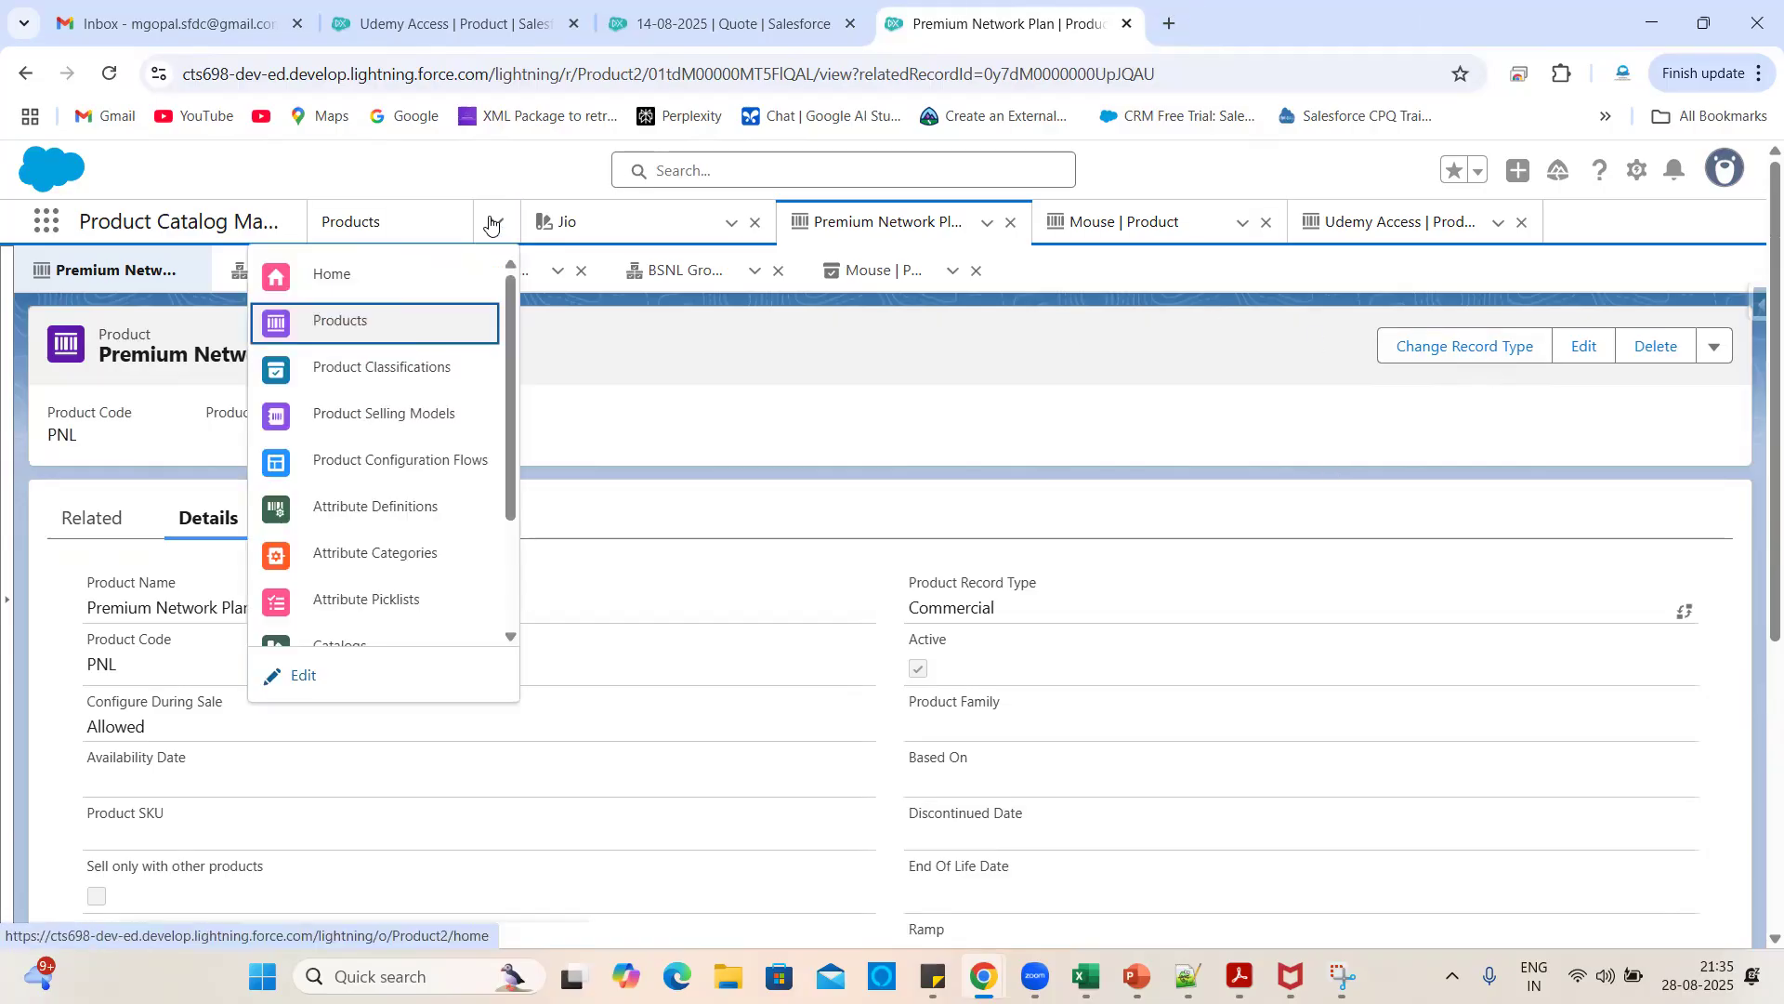
- From the Products list, start a new product with the Commercial record type
{"action": "left_click", "coordinate": [363, 325]}
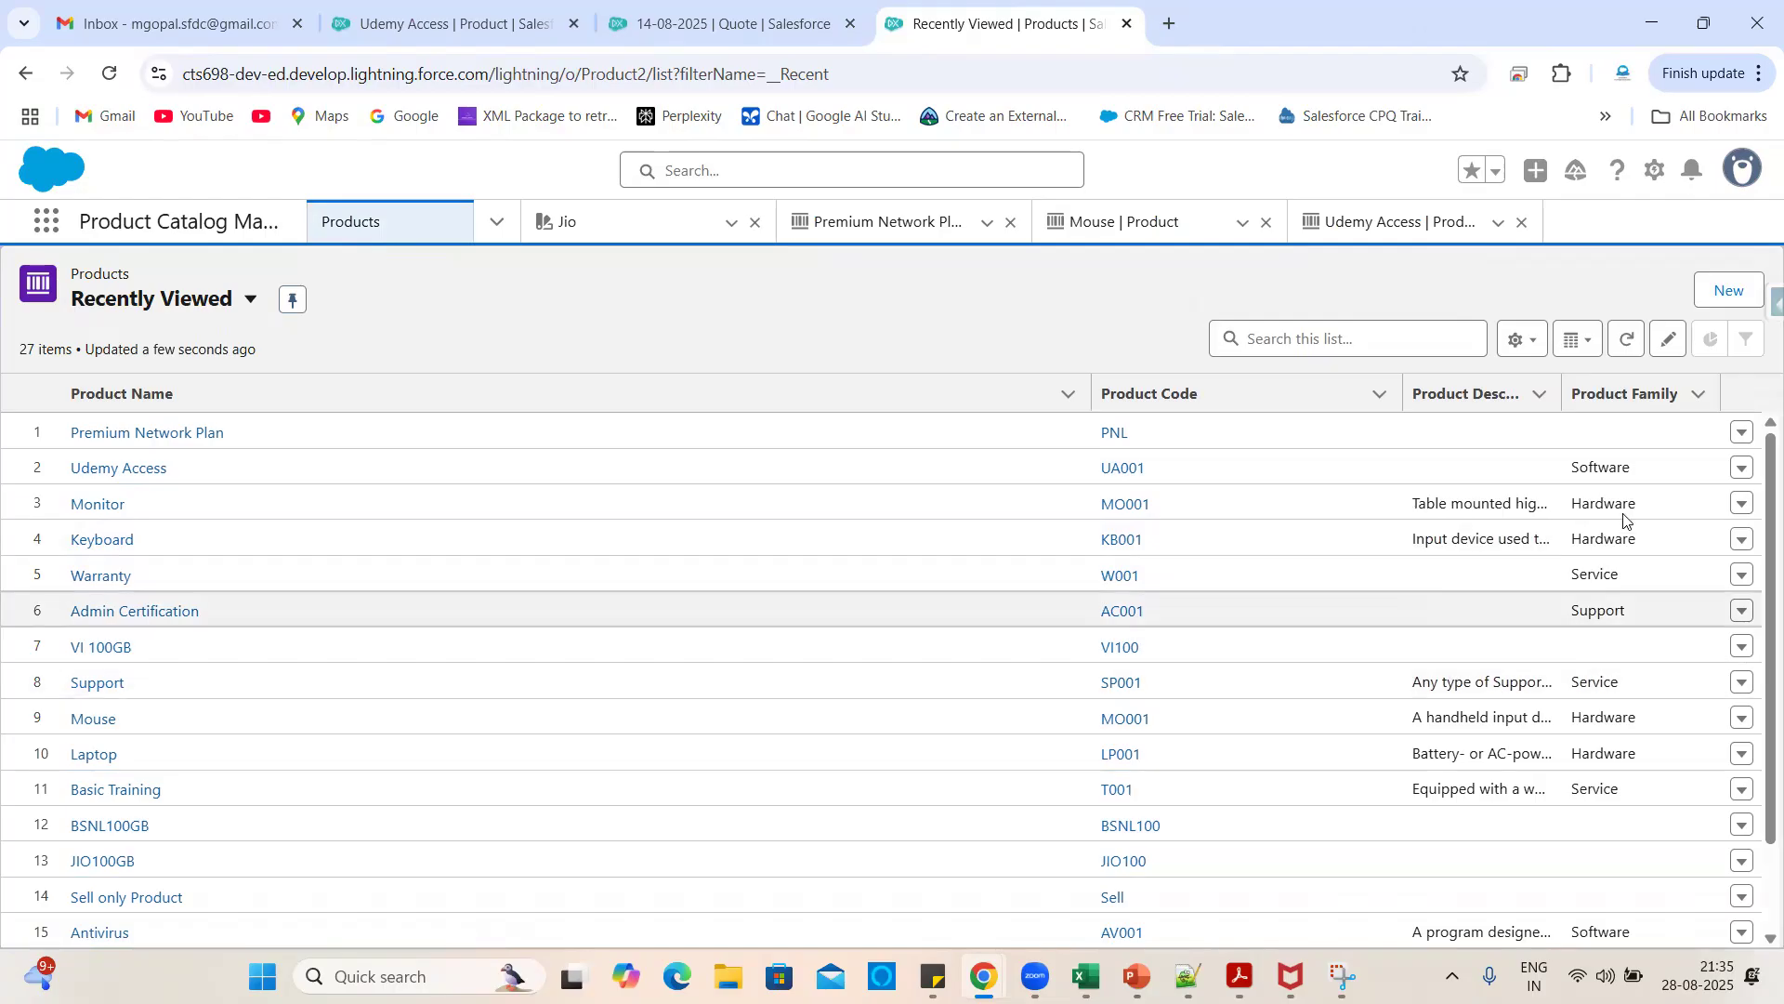
{"action": "left_click", "coordinate": [1724, 289]}
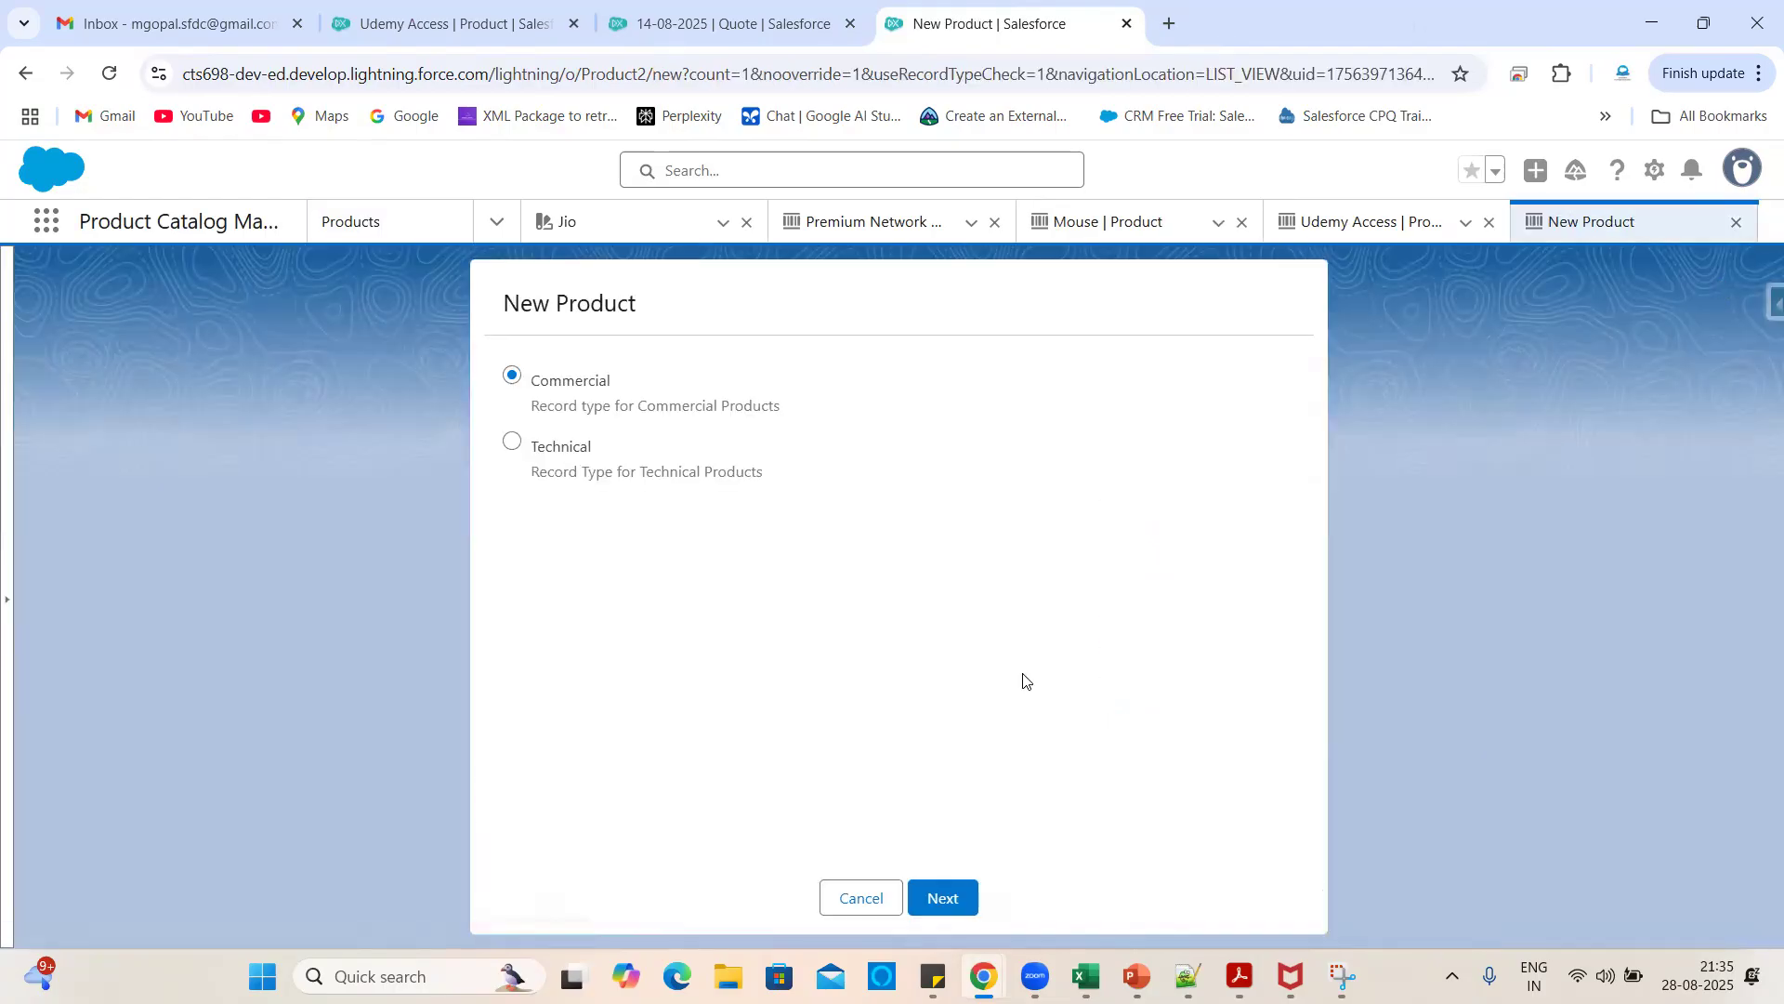
{"action": "left_click", "coordinate": [948, 896]}
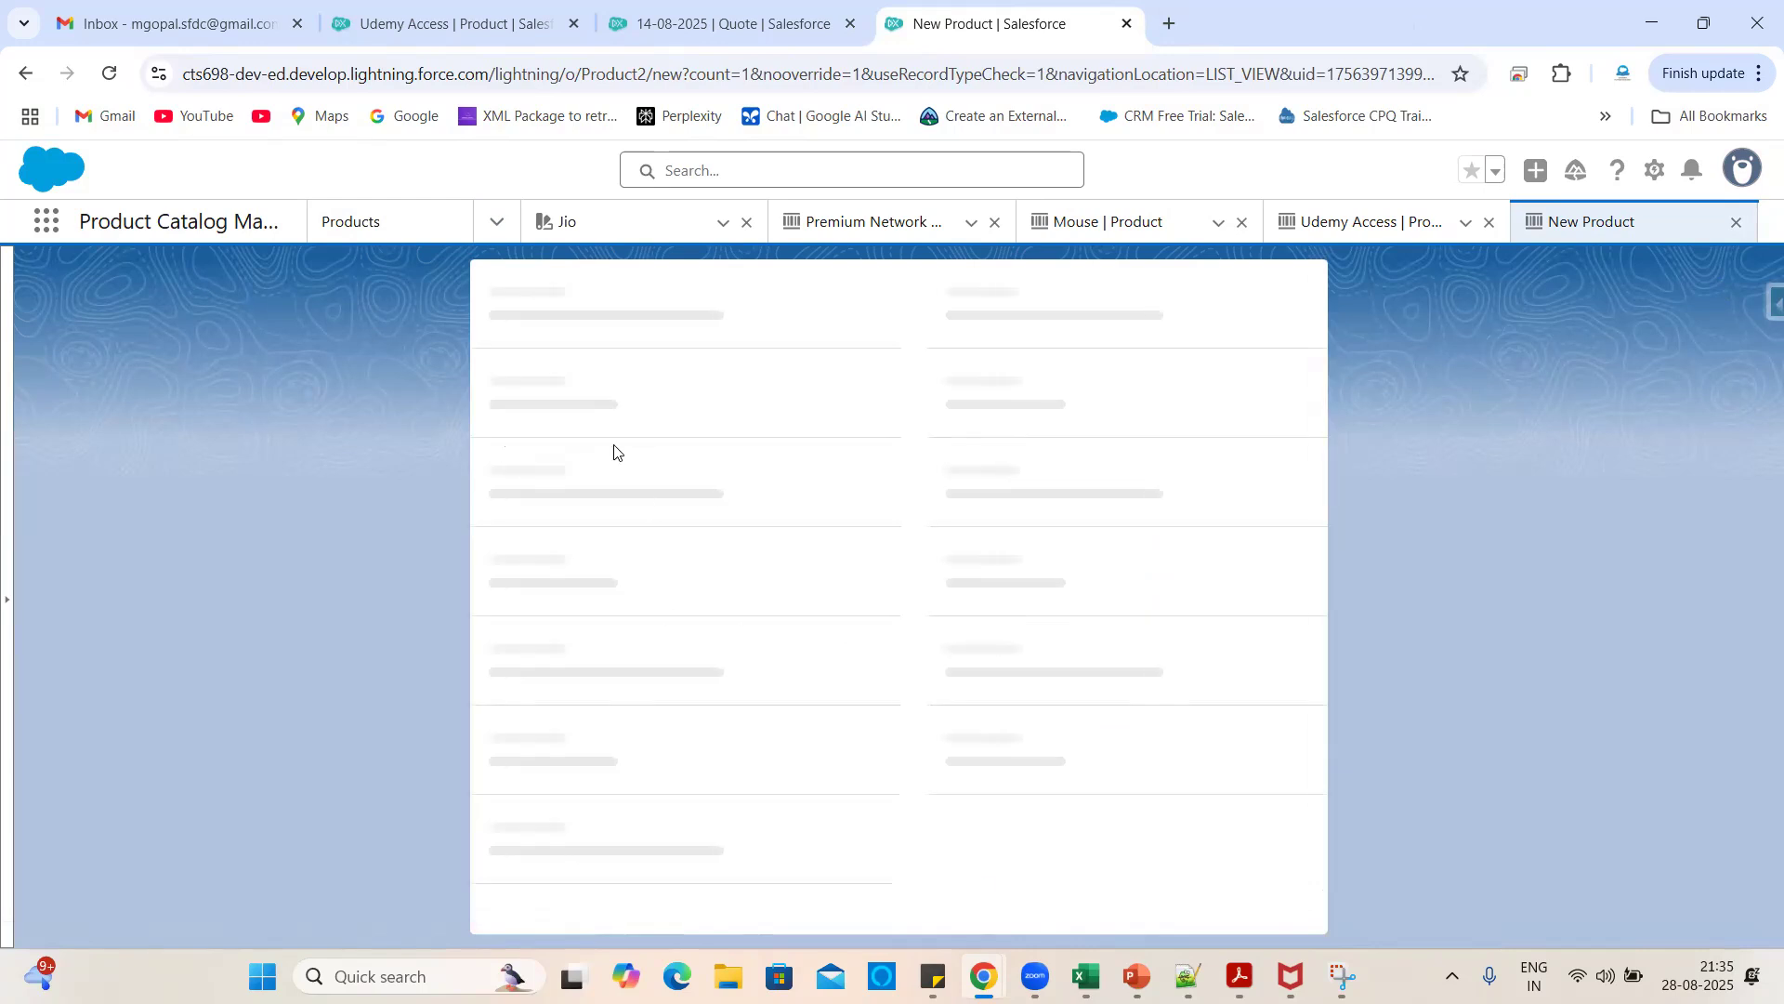
{"action": "left_click", "coordinate": [582, 472]}
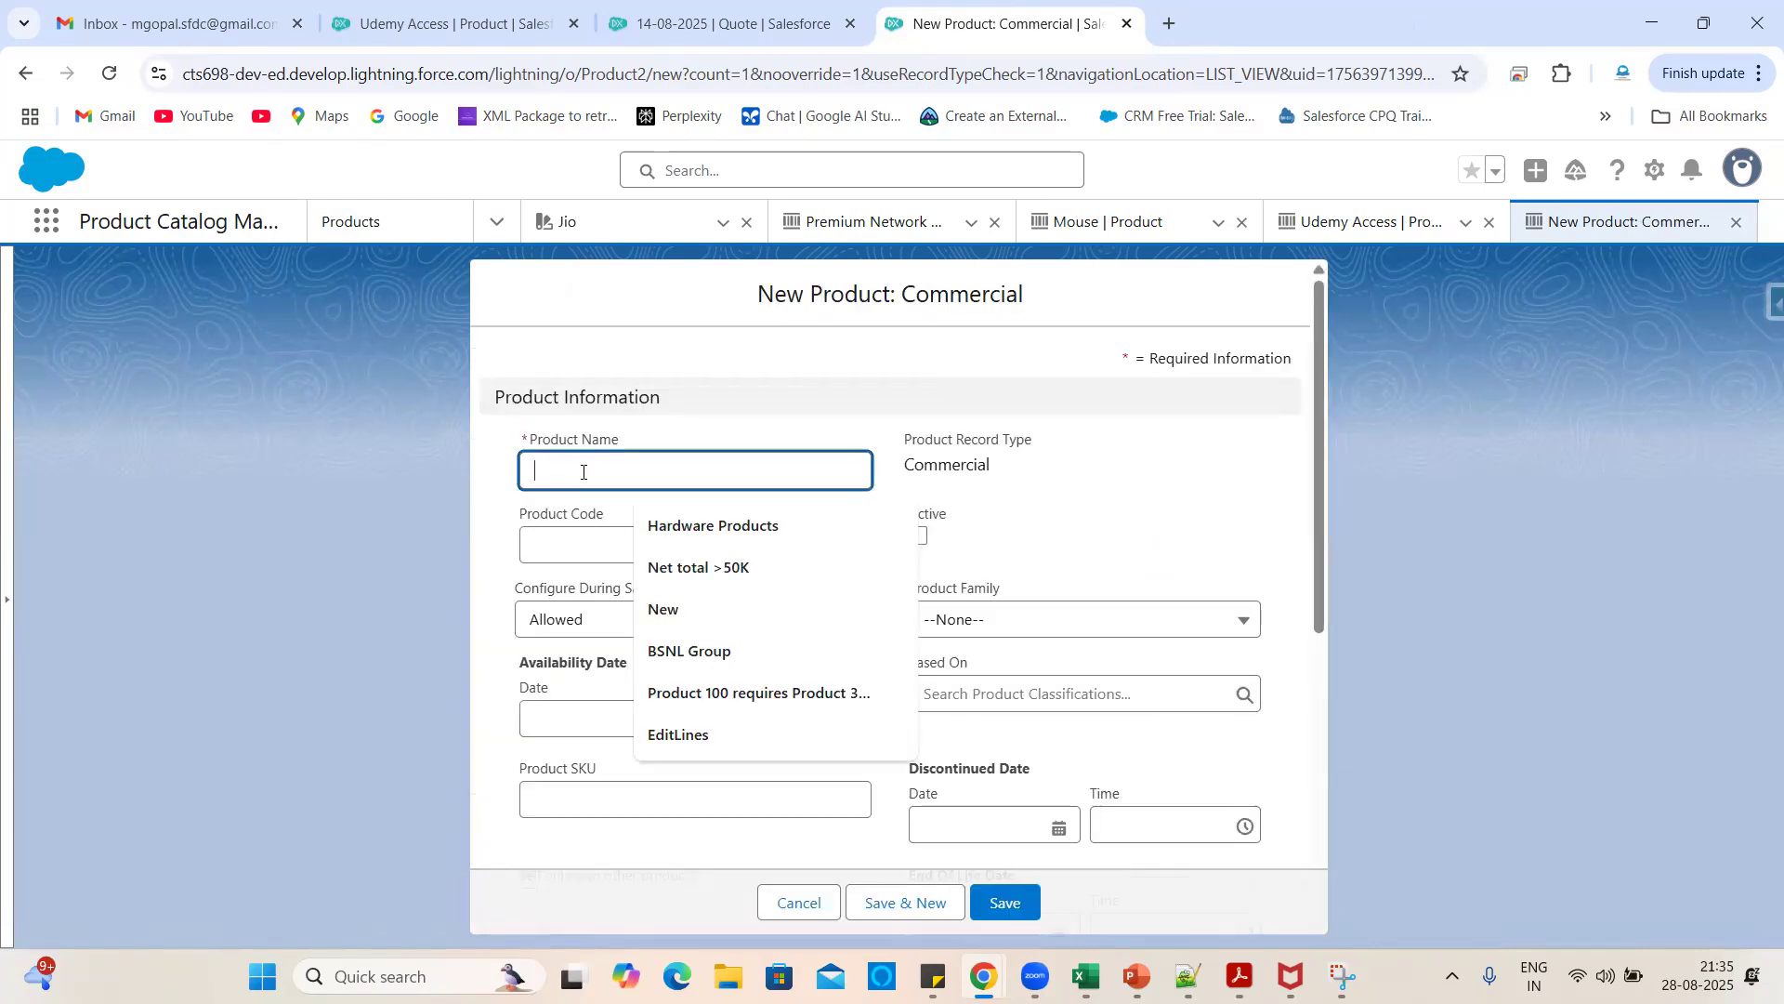
- Name the product 'Heathway Network product', fixing spelling via suggestions, and mark it Active
{"action": "type", "text": "Ha"}
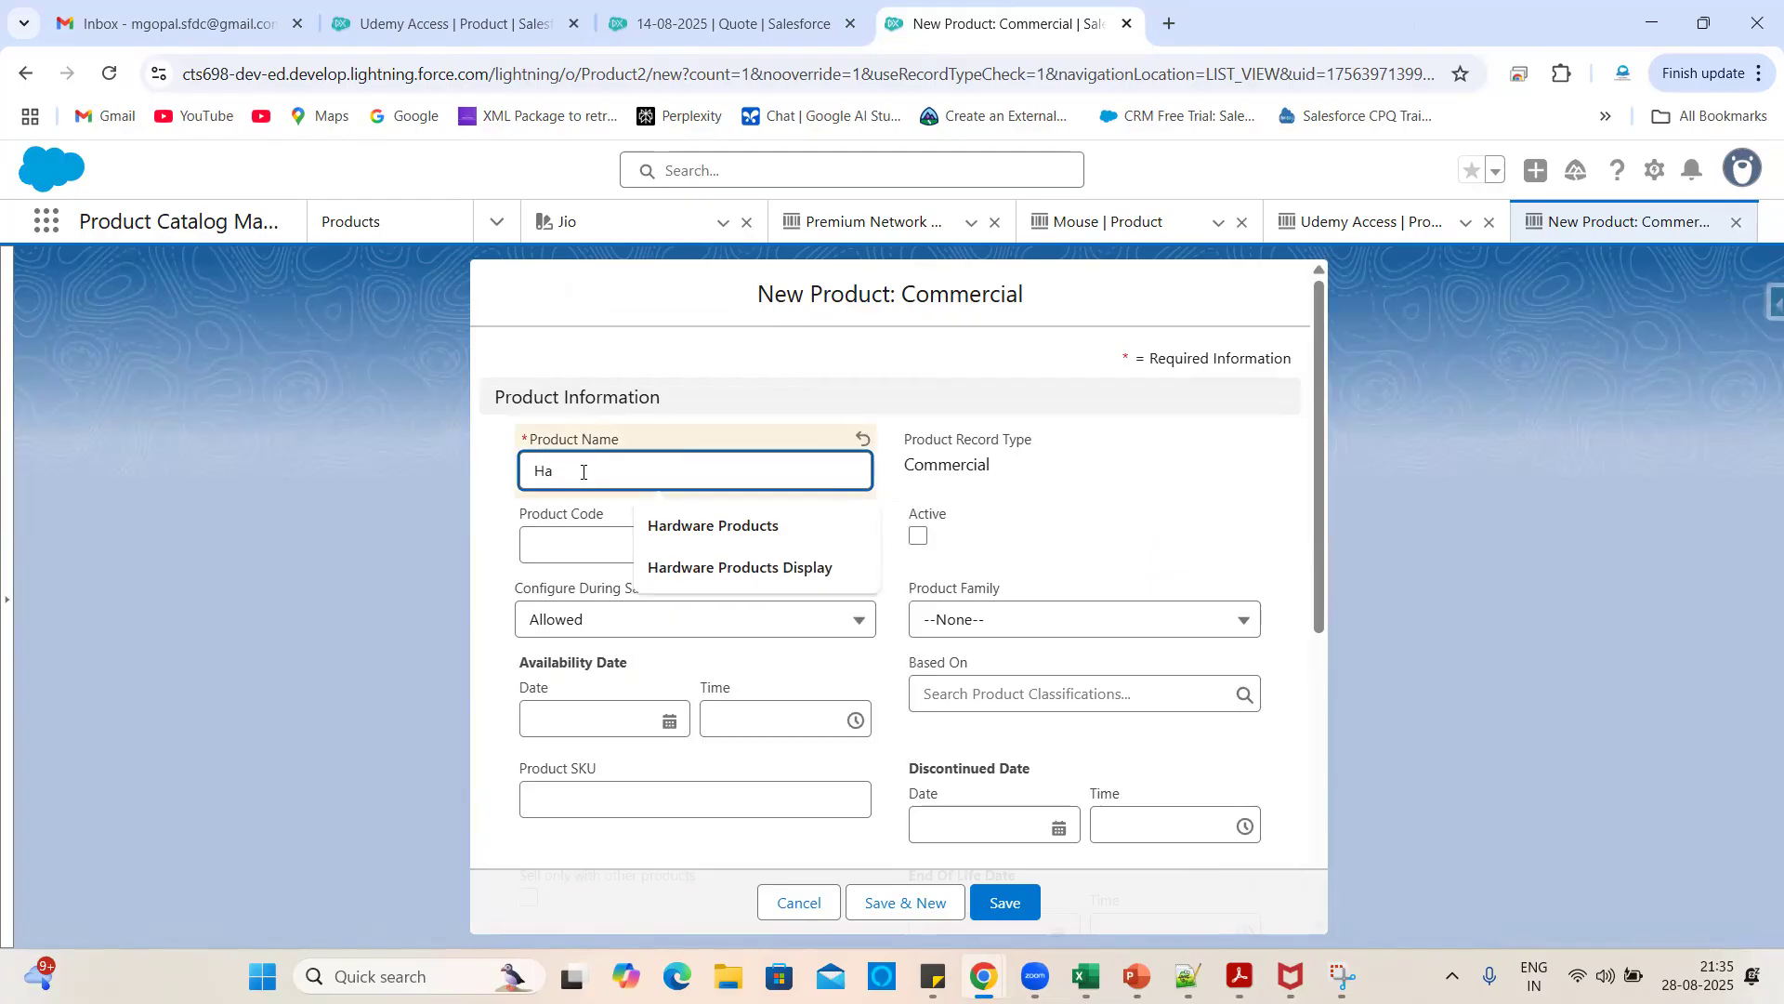
{"action": "type", "text": "evy"}
{"action": "key", "text": "BackSpace"}
{"action": "key", "text": "BackSpace"}
{"action": "key", "text": "BackSpace"}
{"action": "key", "text": "BackSpace"}
{"action": "type", "text": "tway"}
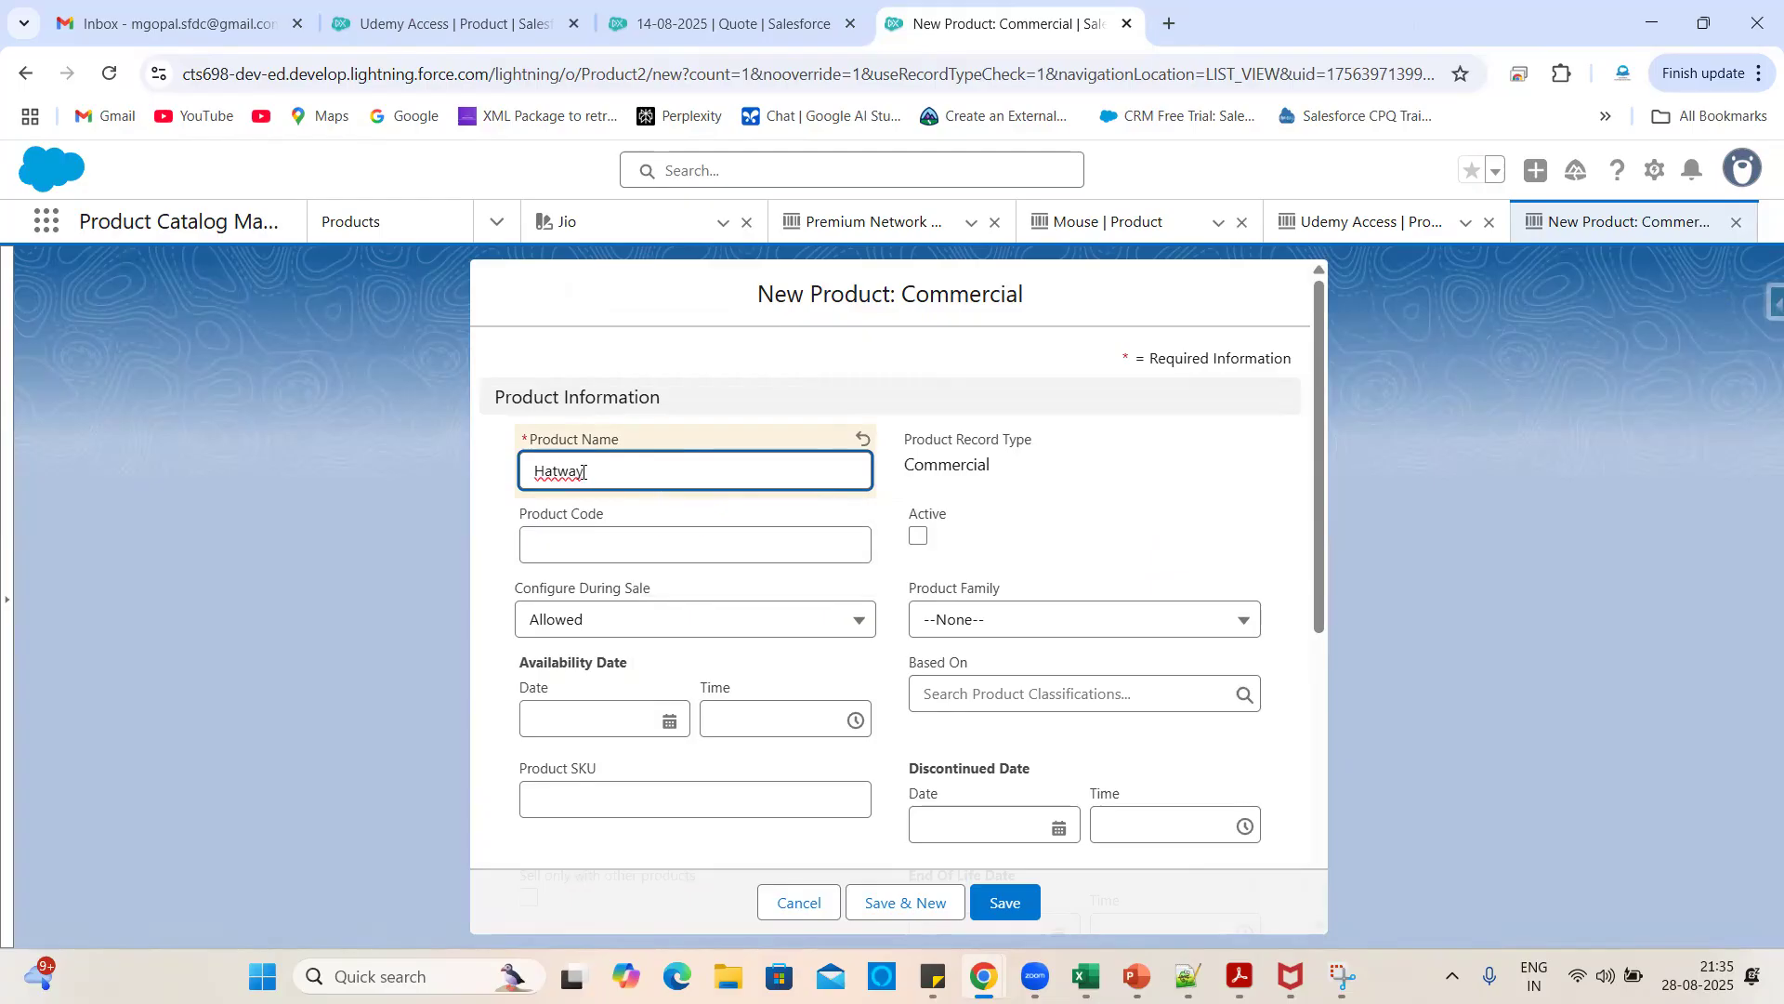
{"action": "type", "text": " Nwtwork product"}
{"action": "right_click", "coordinate": [600, 473]}
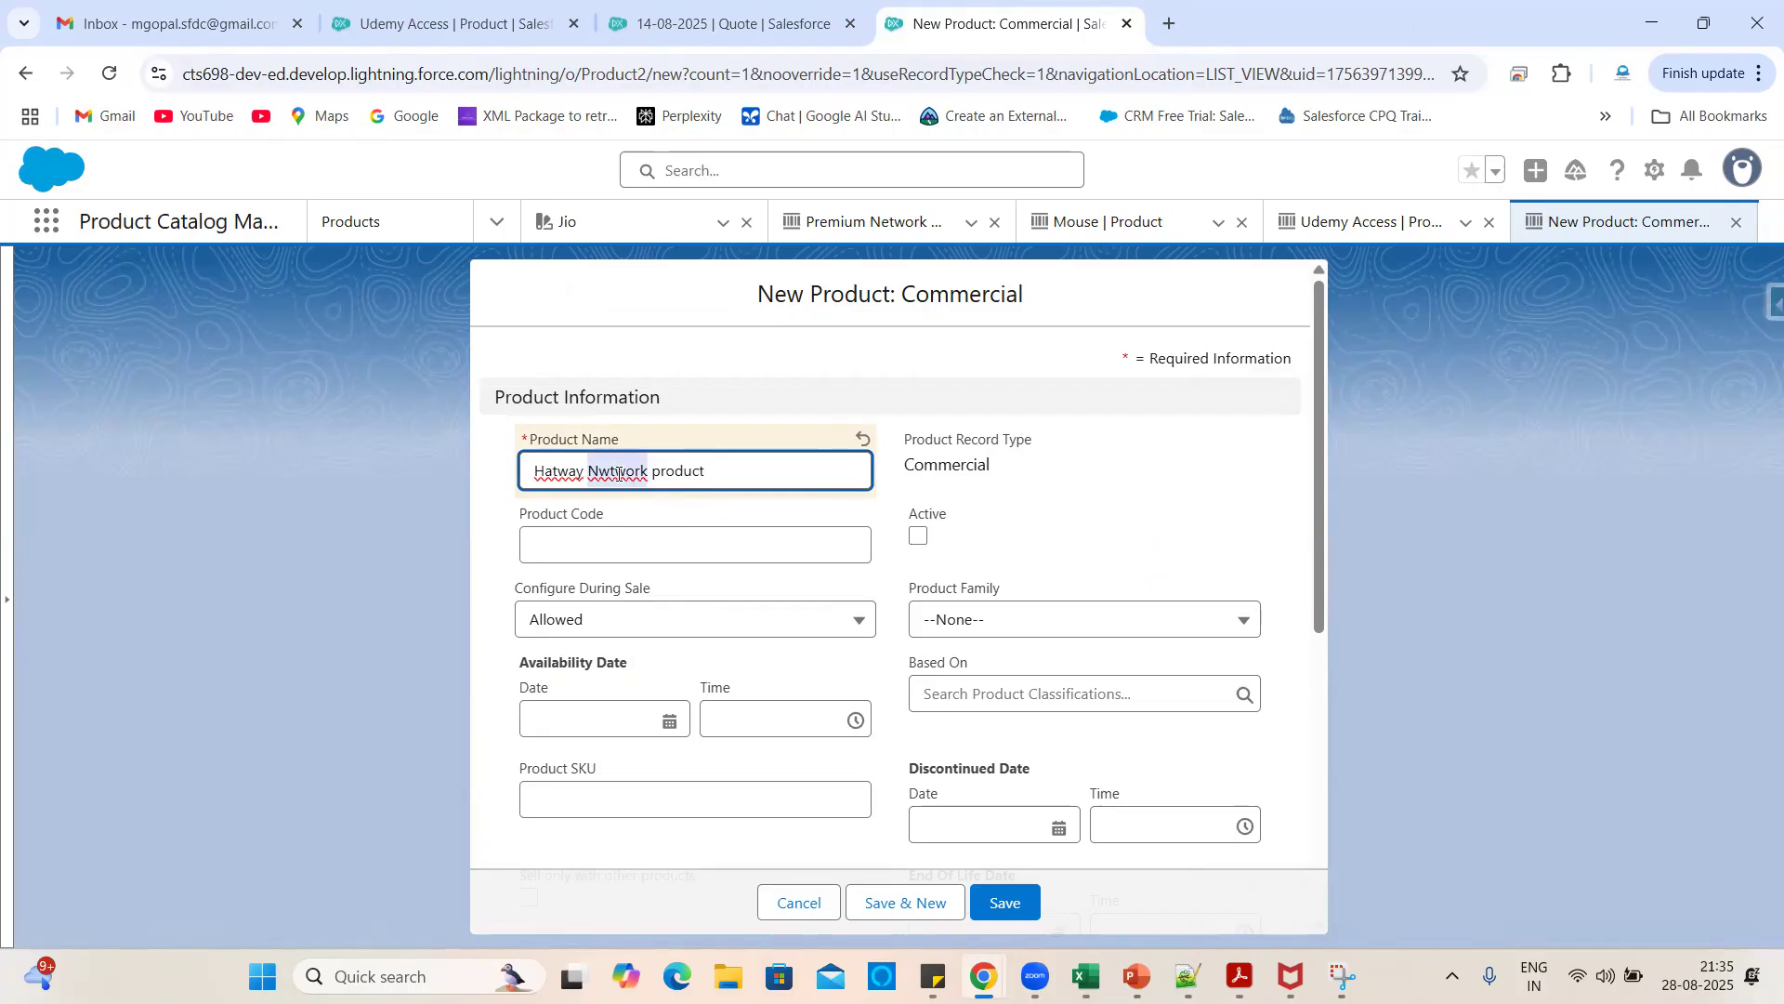
{"action": "left_click", "coordinate": [650, 394]}
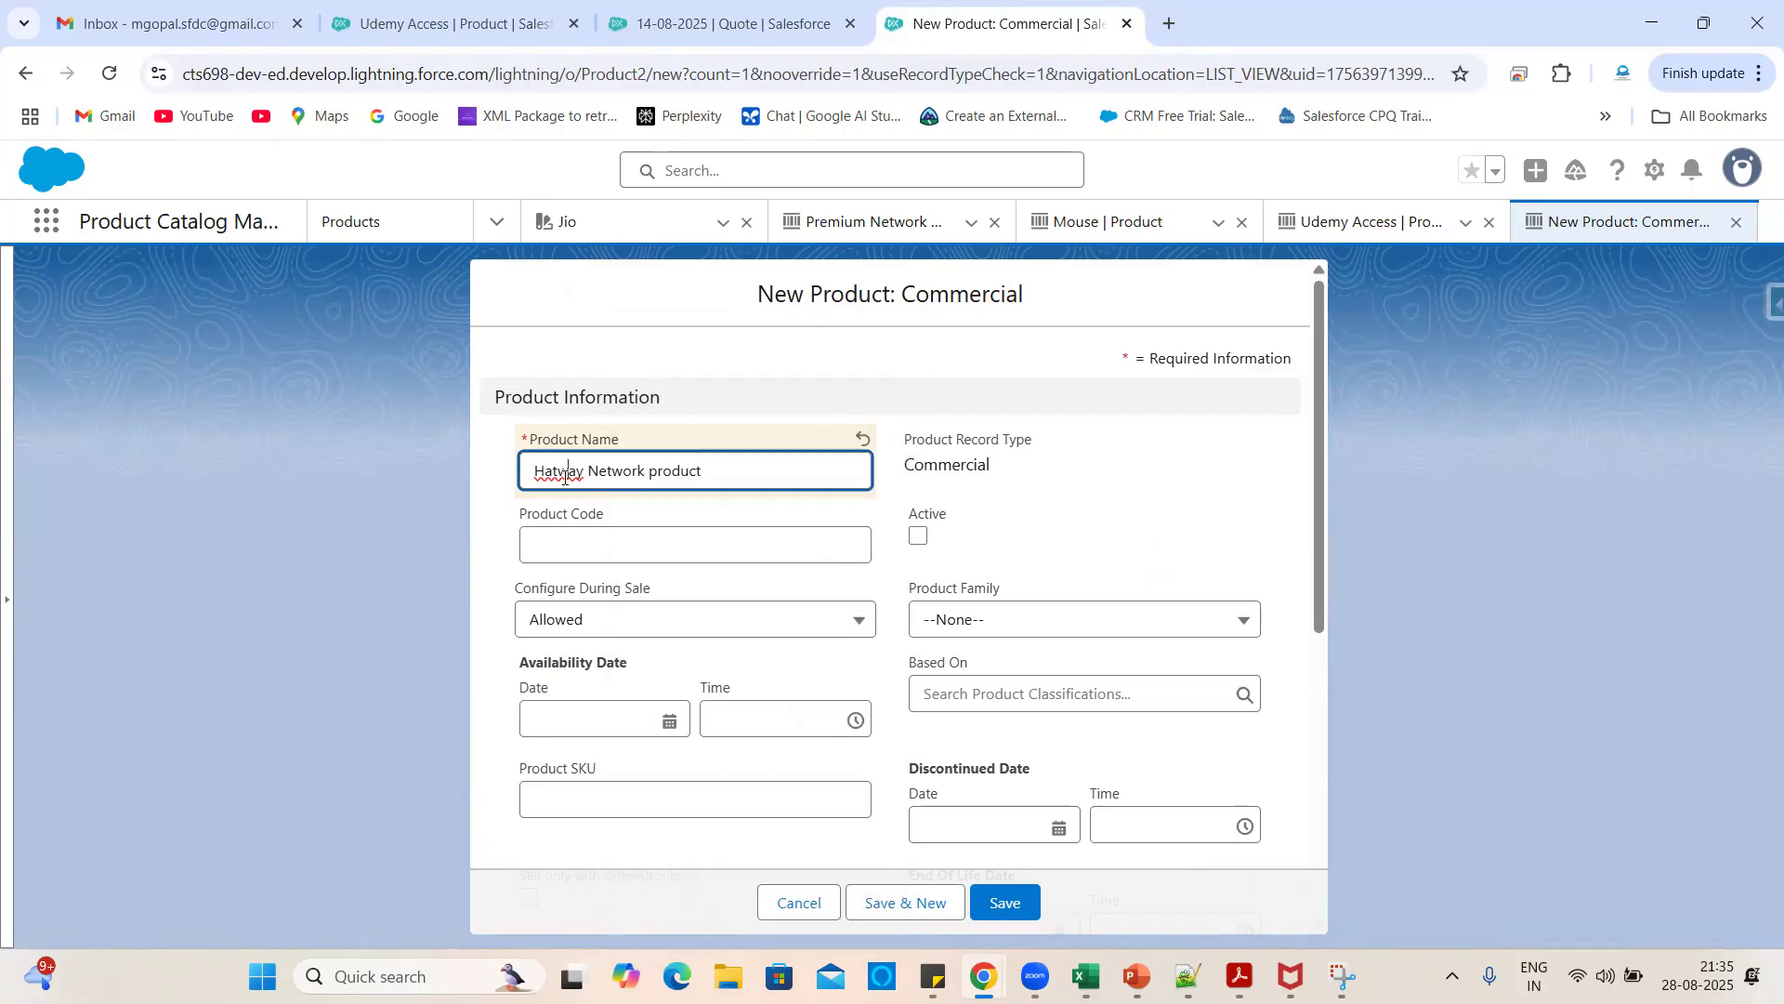
{"action": "right_click", "coordinate": [564, 478]}
{"action": "left_click", "coordinate": [602, 464]}
{"action": "left_click", "coordinate": [919, 536]}
{"action": "left_click", "coordinate": [1048, 540]}
- Rename the product to 'Jio Subscription product'
{"action": "left_click_drag", "start_coordinate": [605, 469], "coordinate": [291, 433]}
{"action": "key", "text": "BackSpace"}
{"action": "type", "text": "Jio"}
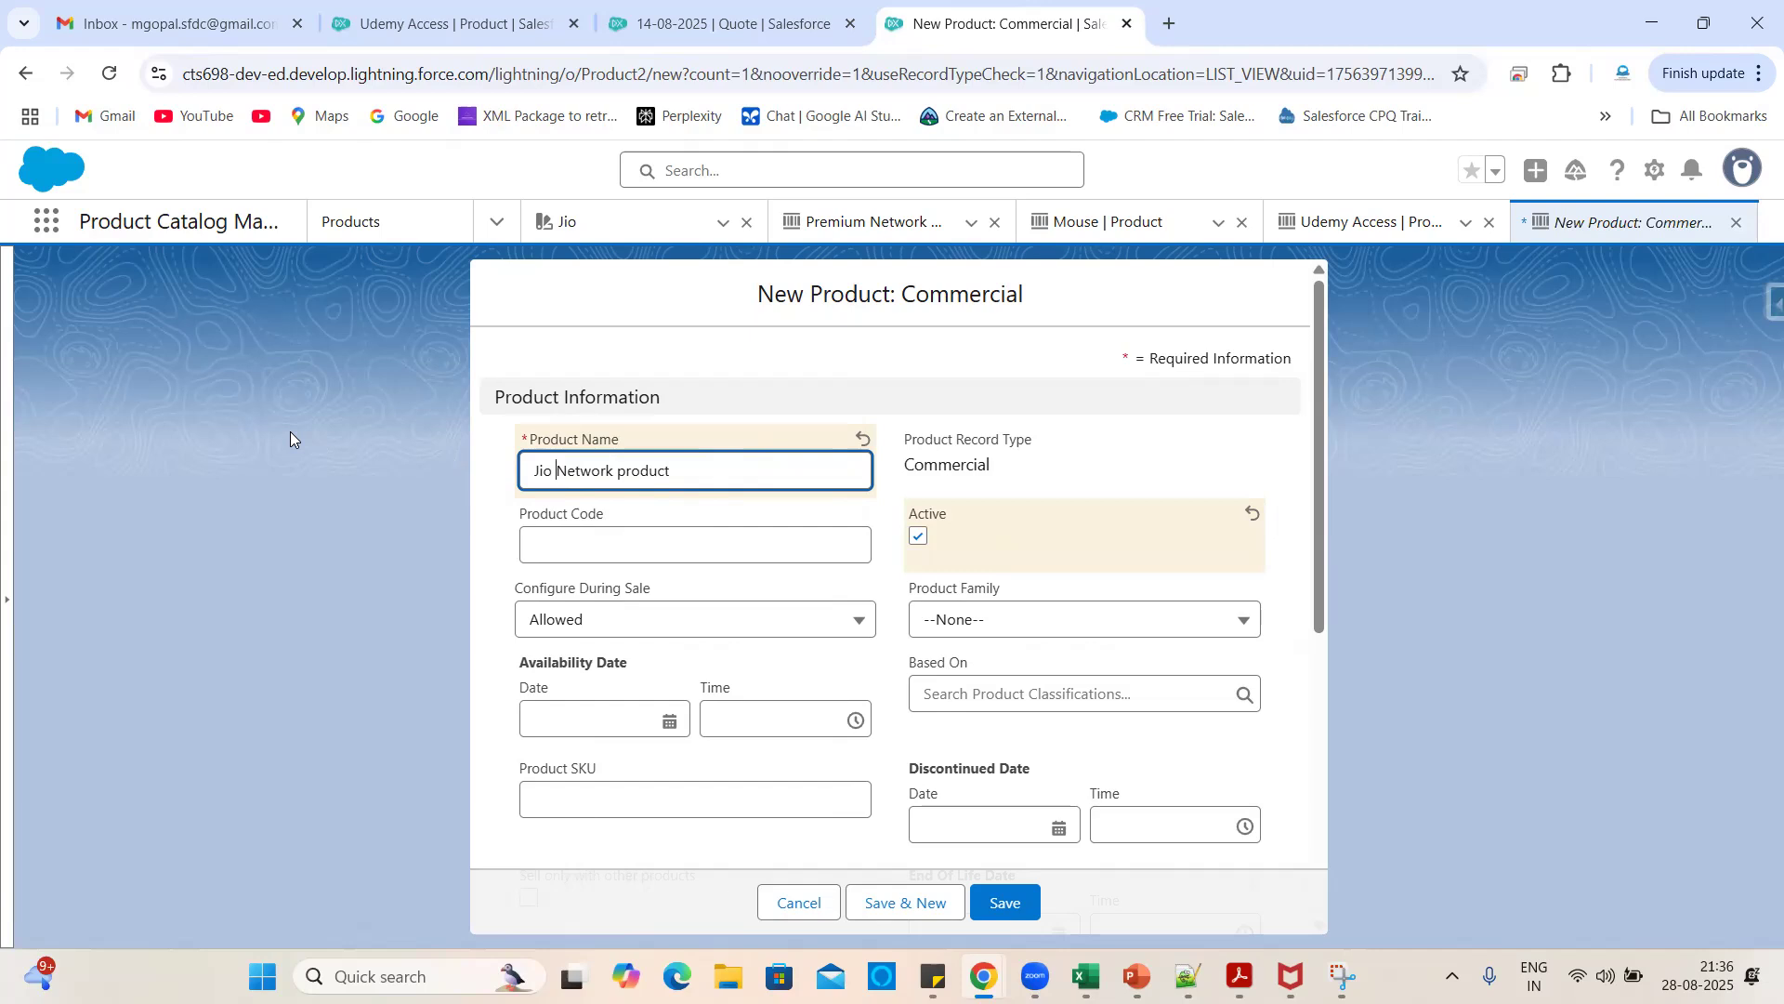
{"action": "left_click", "coordinate": [558, 364]}
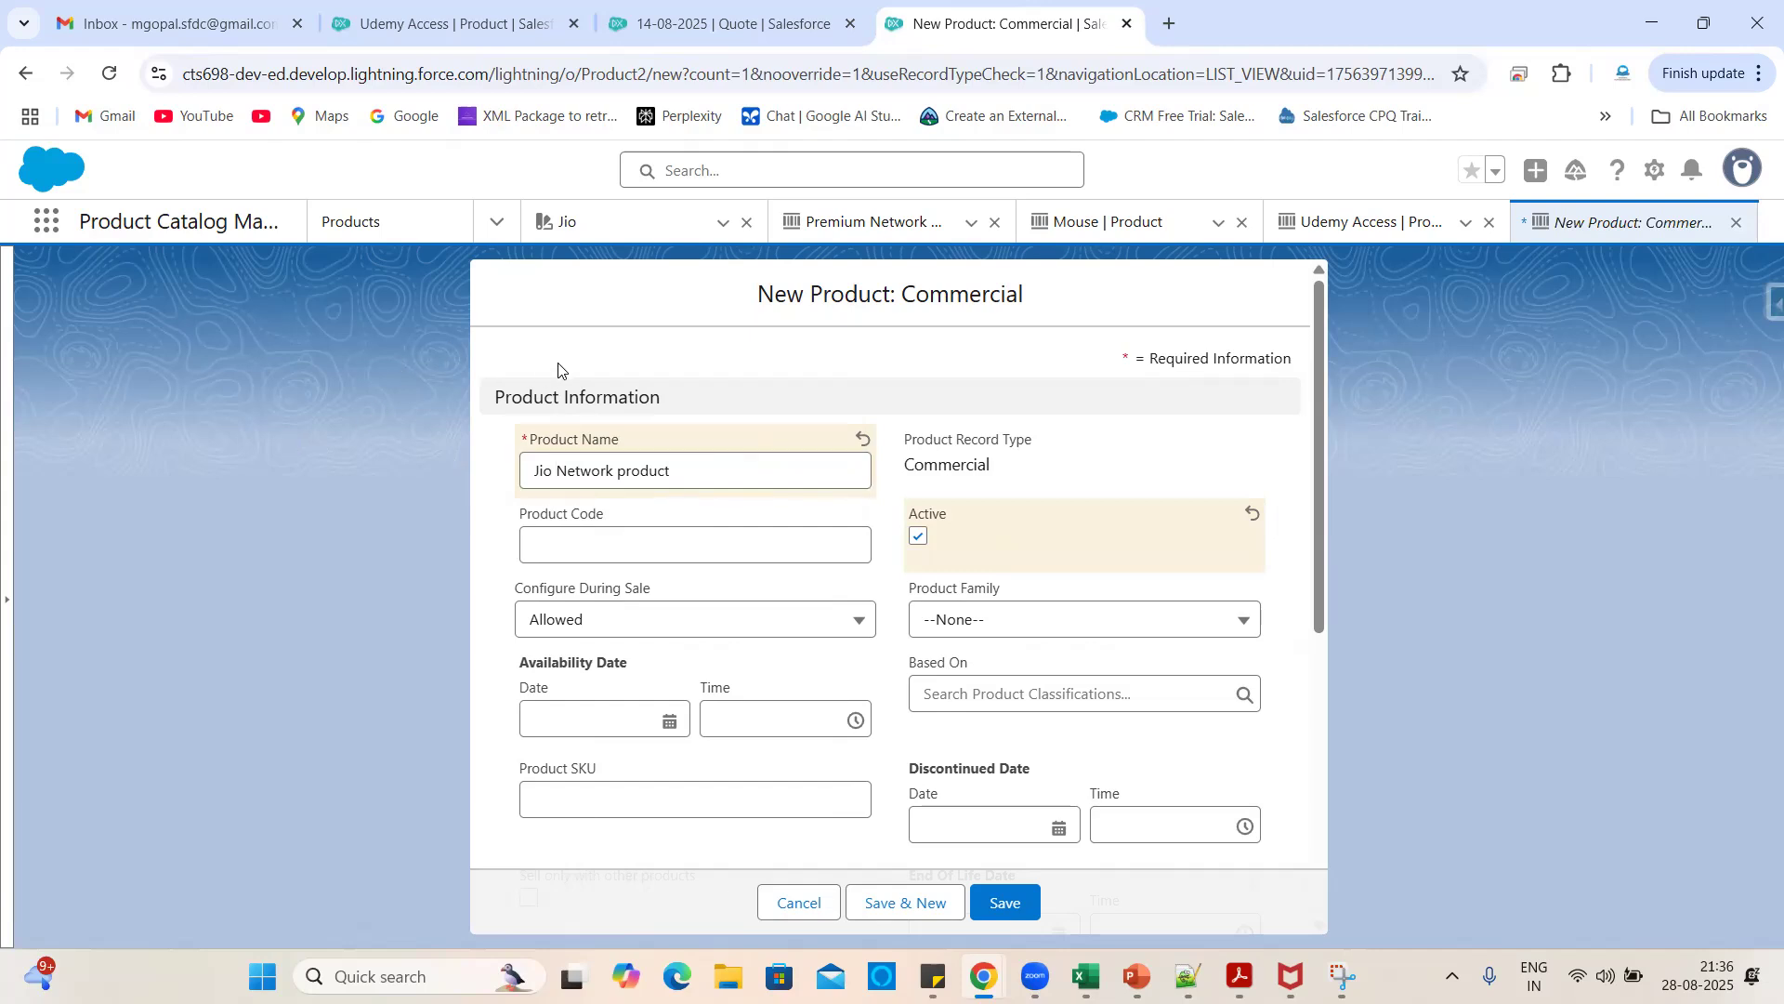
{"action": "double_click", "coordinate": [599, 470]}
{"action": "key", "text": "BackSpace"}
{"action": "type", "text": "Sub"}
{"action": "type", "text": "script"}
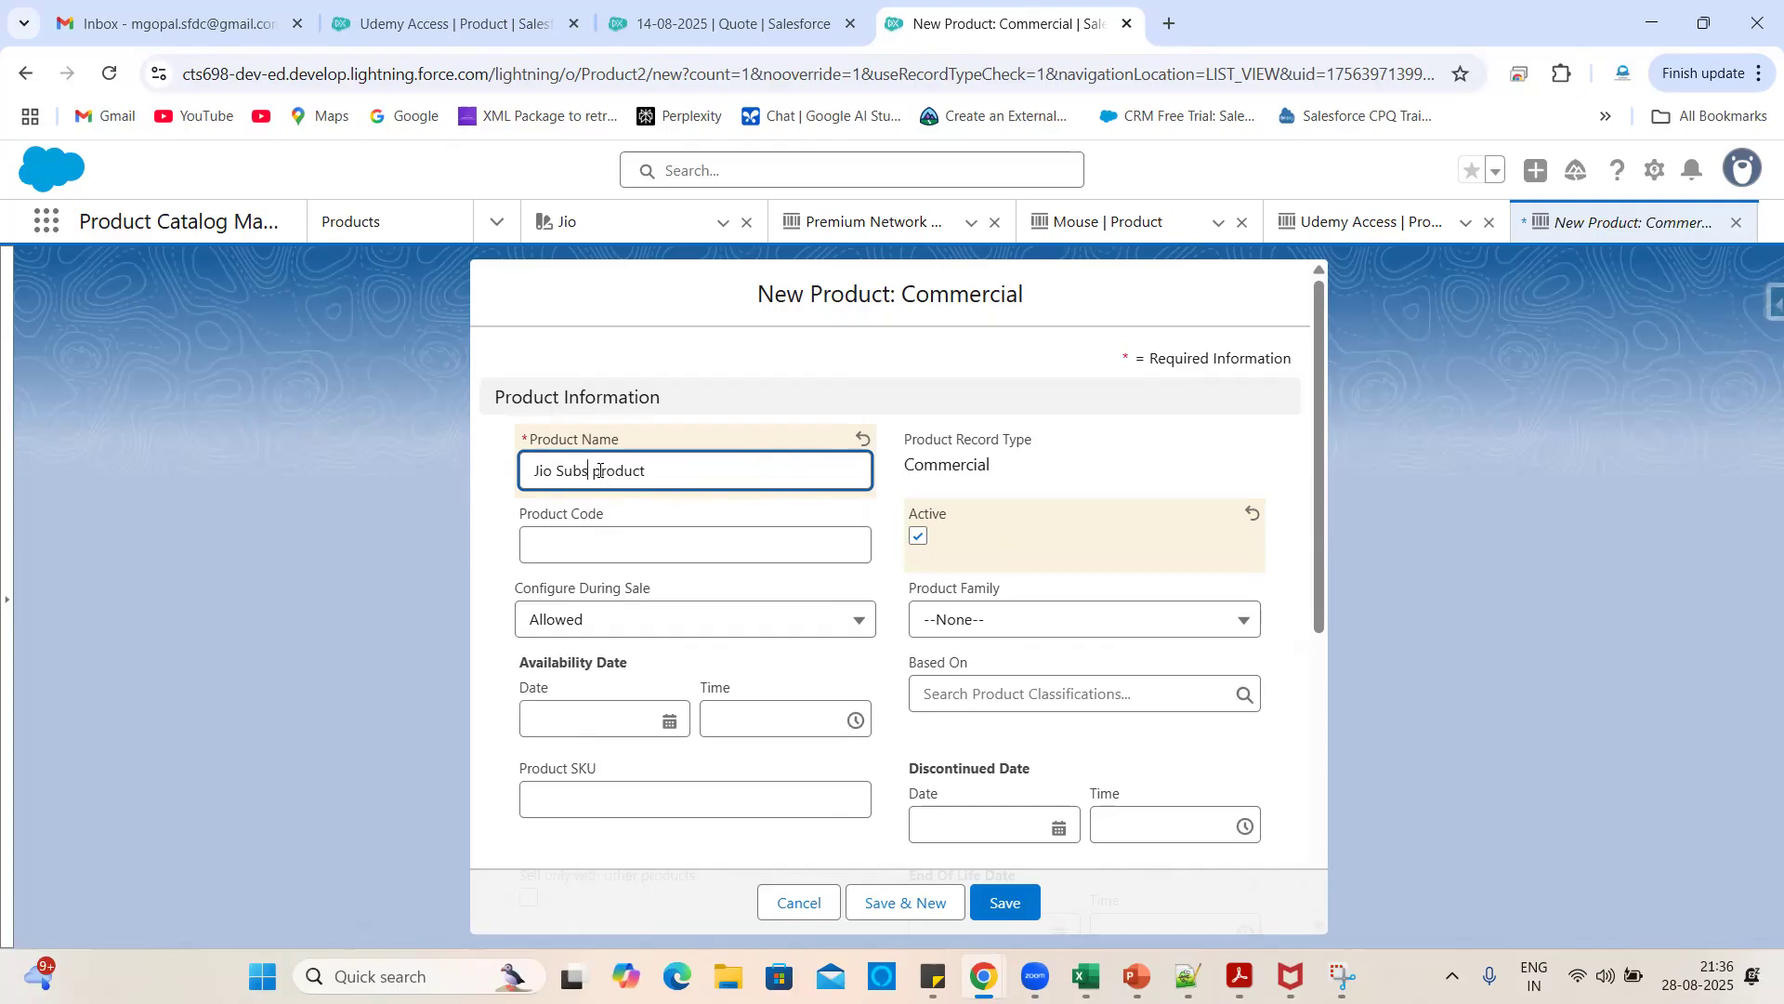
{"action": "type", "text": "ion"}
{"action": "key", "text": "Delete"}
{"action": "left_click", "coordinate": [644, 344]}
- Enter JSP as the product code
{"action": "left_click", "coordinate": [542, 554]}
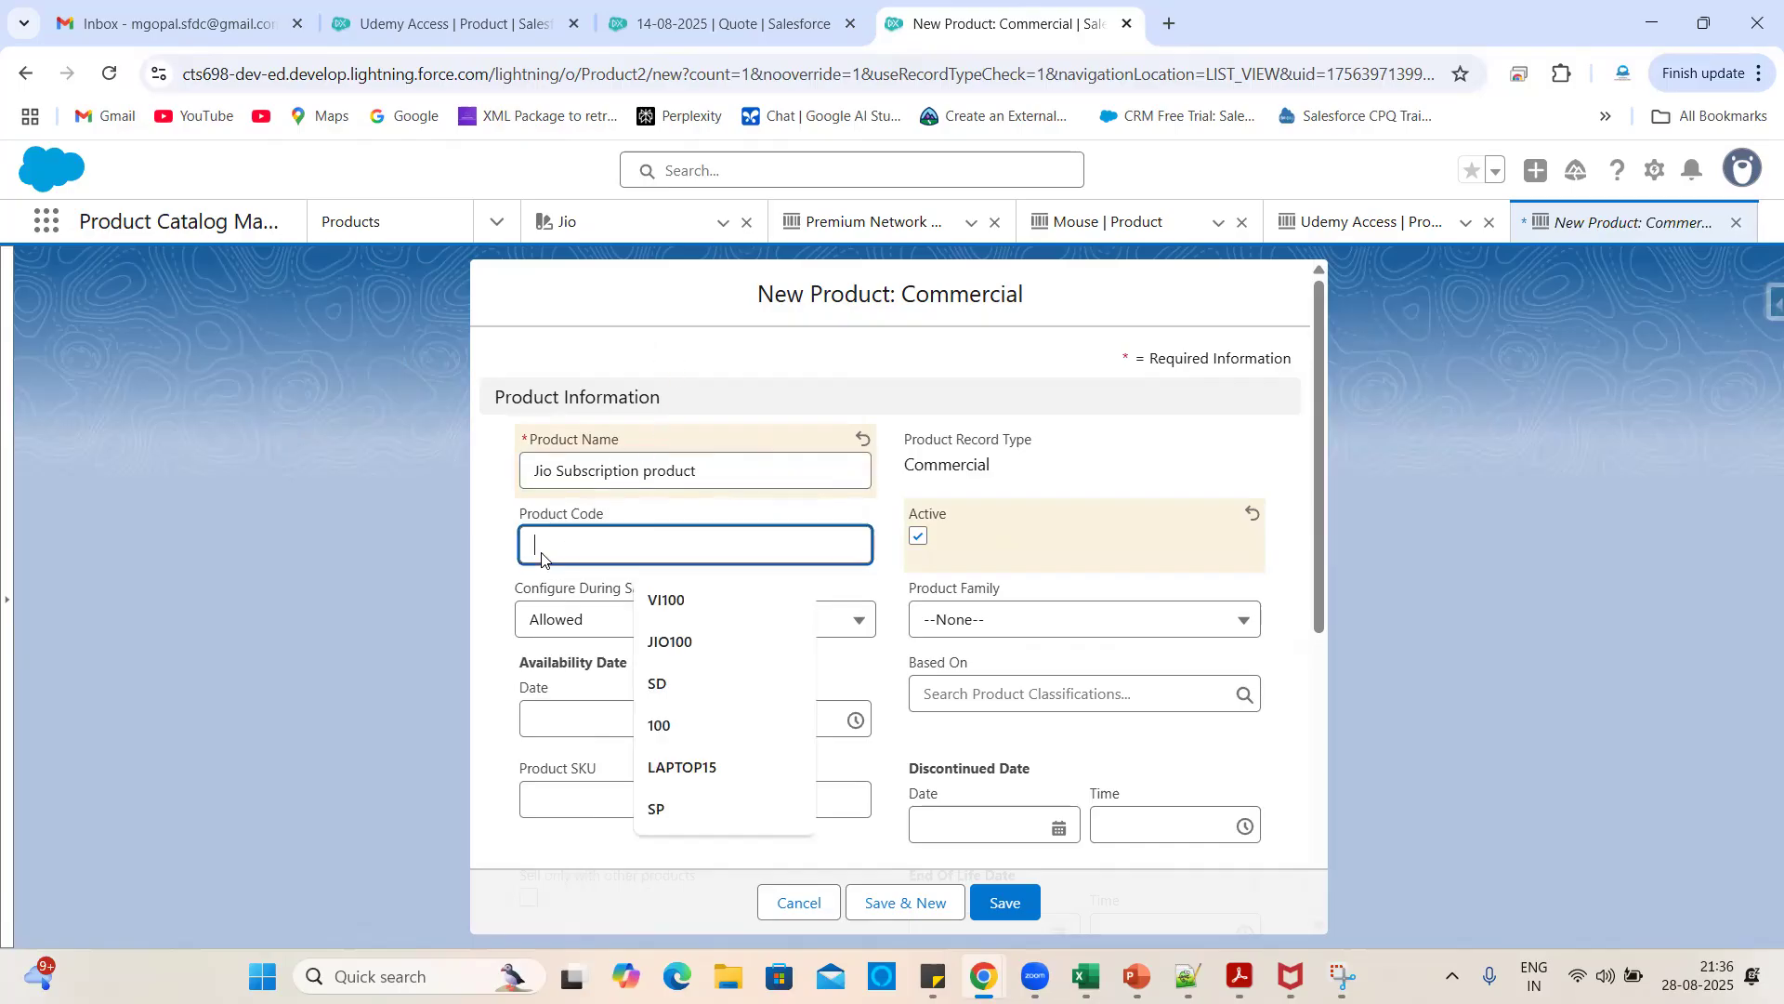
{"action": "type", "text": "JS"}
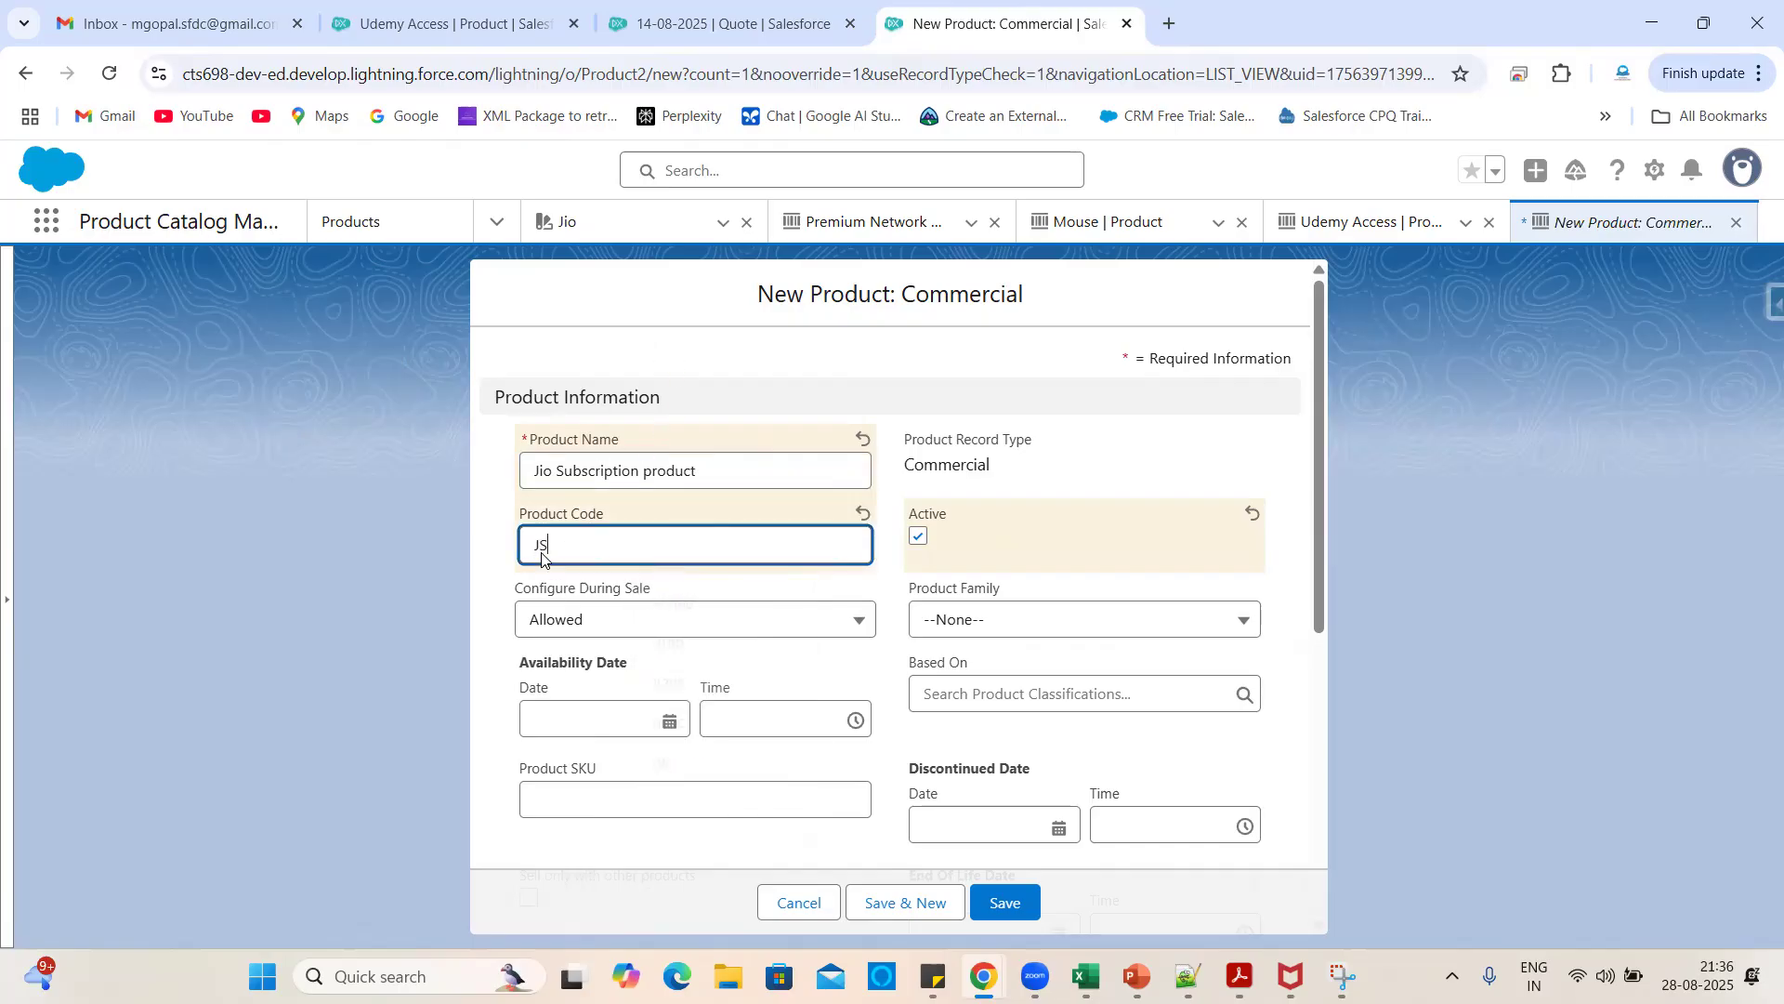
{"action": "type", "text": "P"}
{"action": "left_click", "coordinate": [670, 578]}
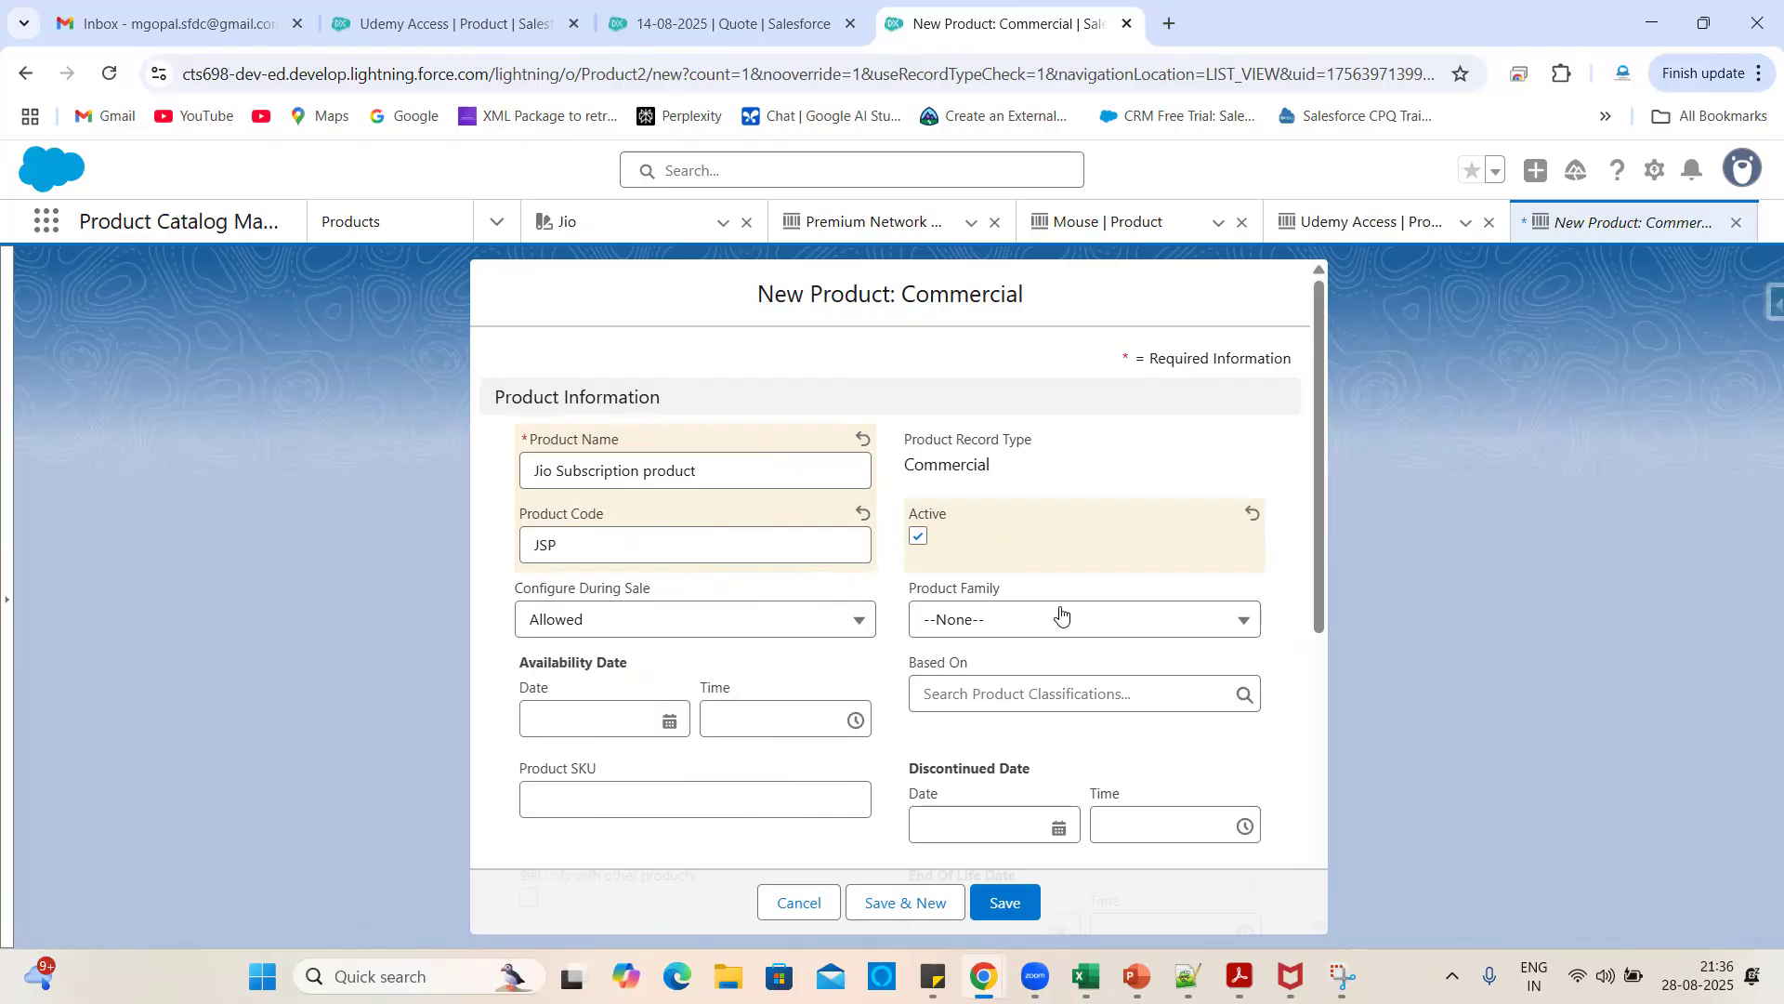
- Set availability date 20/08/2025, enable Sell only with other products, and save the product
{"action": "scroll", "coordinate": [1060, 615], "scroll_direction": "down", "scroll_amount": 2}
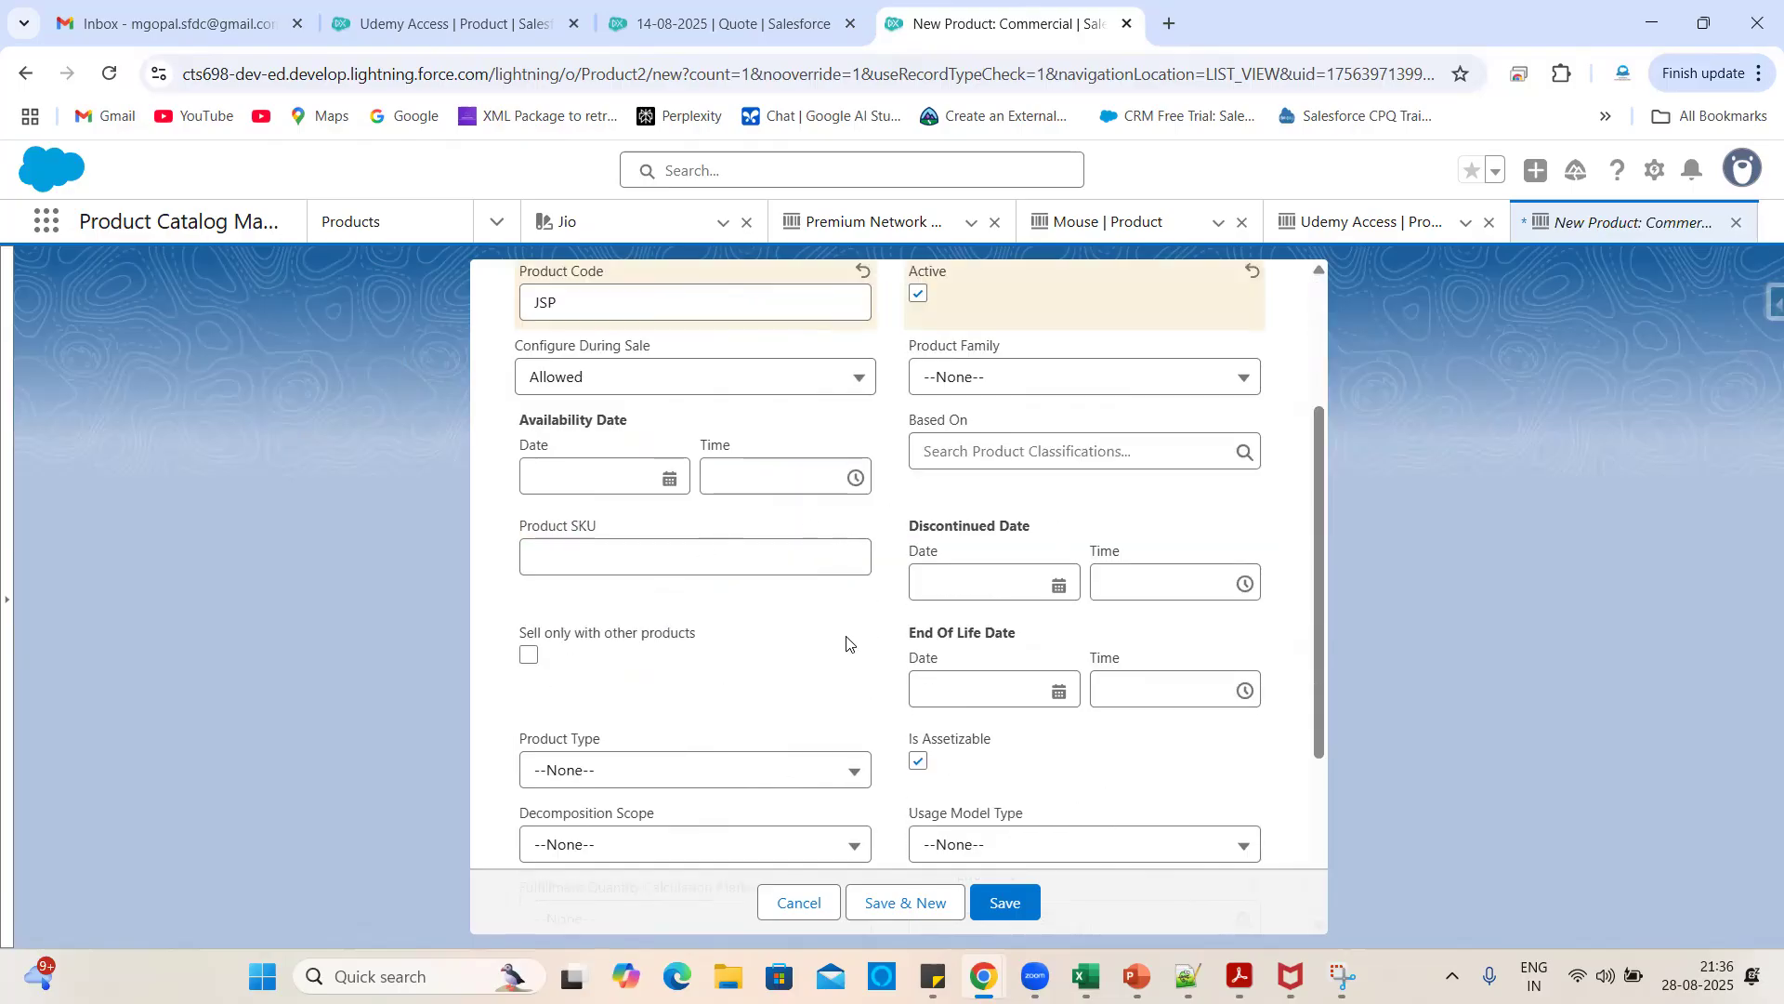
{"action": "scroll", "coordinate": [847, 641], "scroll_direction": "down", "scroll_amount": 1}
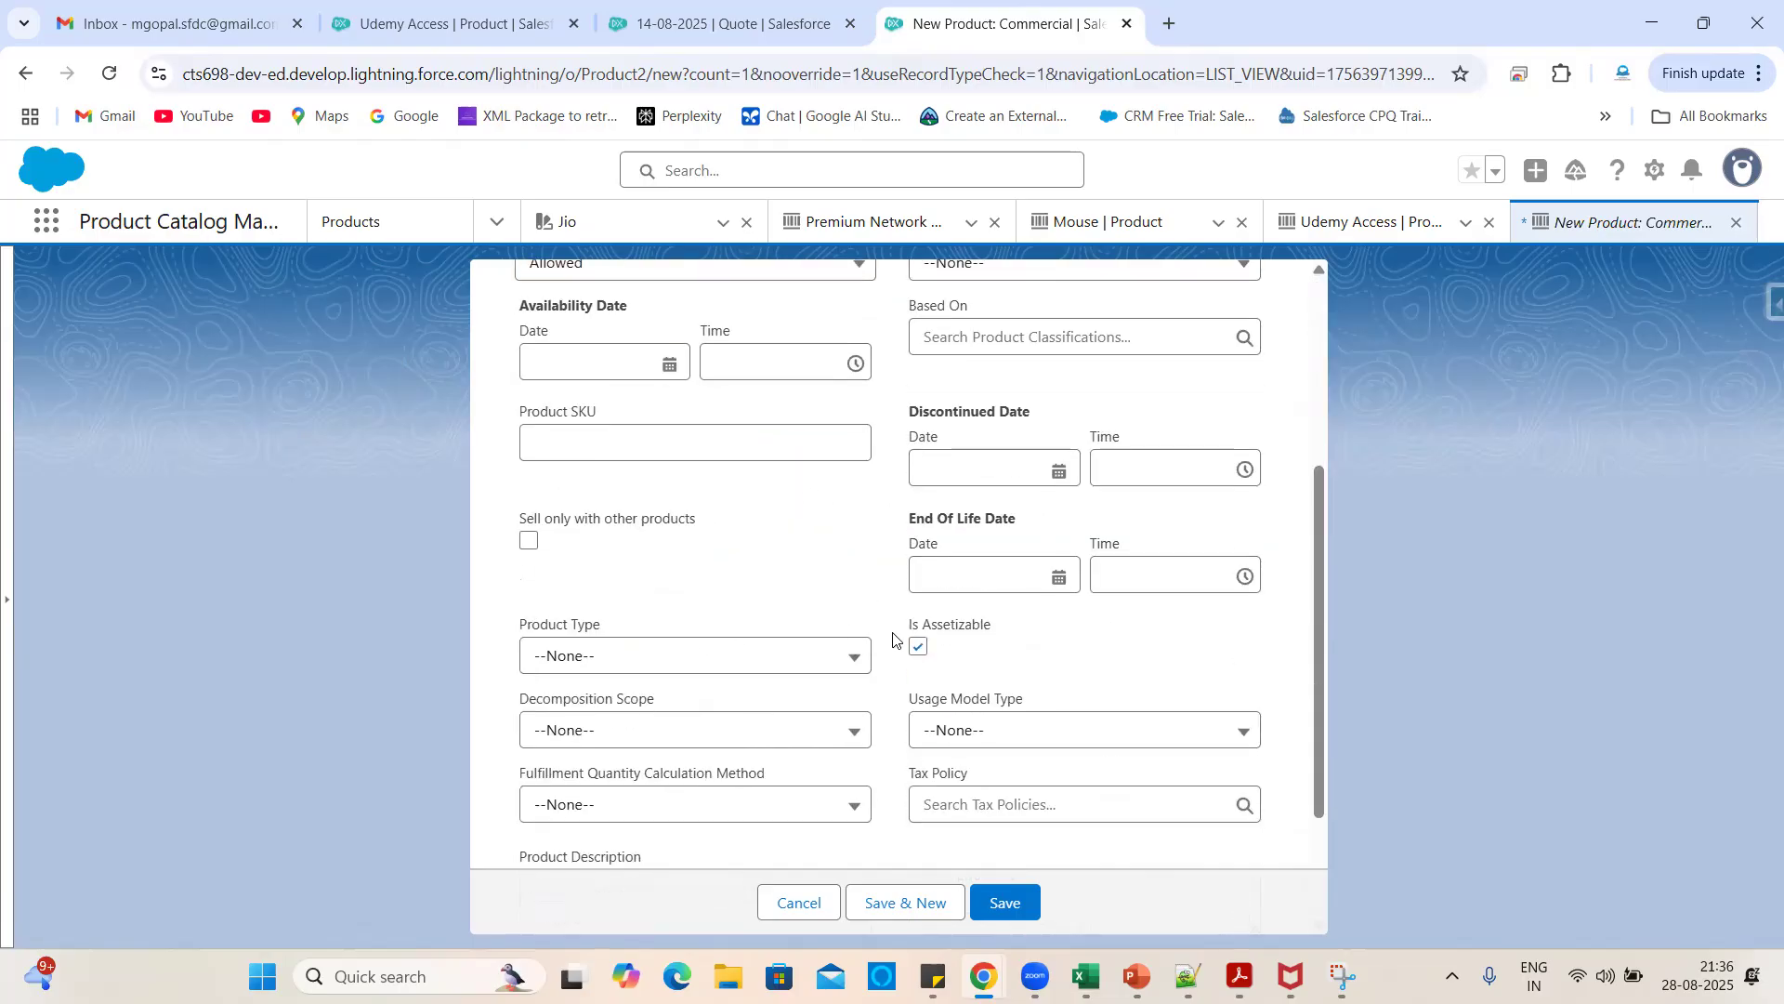
{"action": "scroll", "coordinate": [964, 338], "scroll_direction": "up", "scroll_amount": 2}
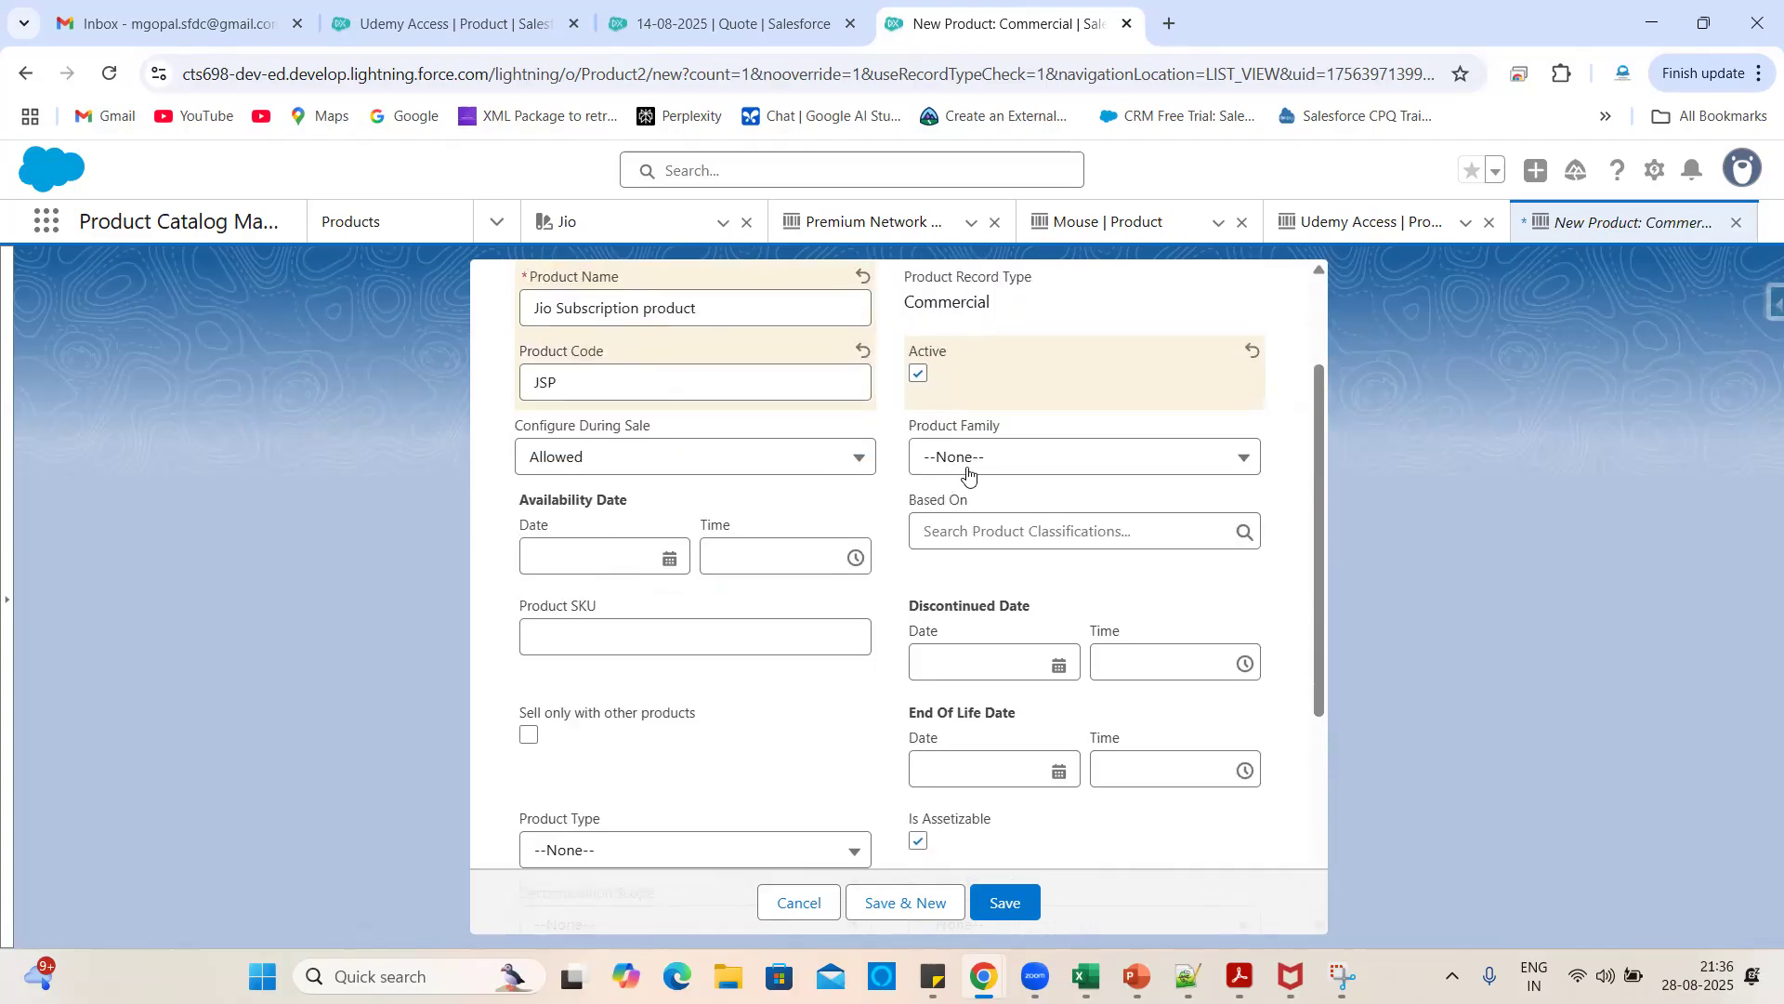
{"action": "scroll", "coordinate": [784, 752], "scroll_direction": "down", "scroll_amount": 3}
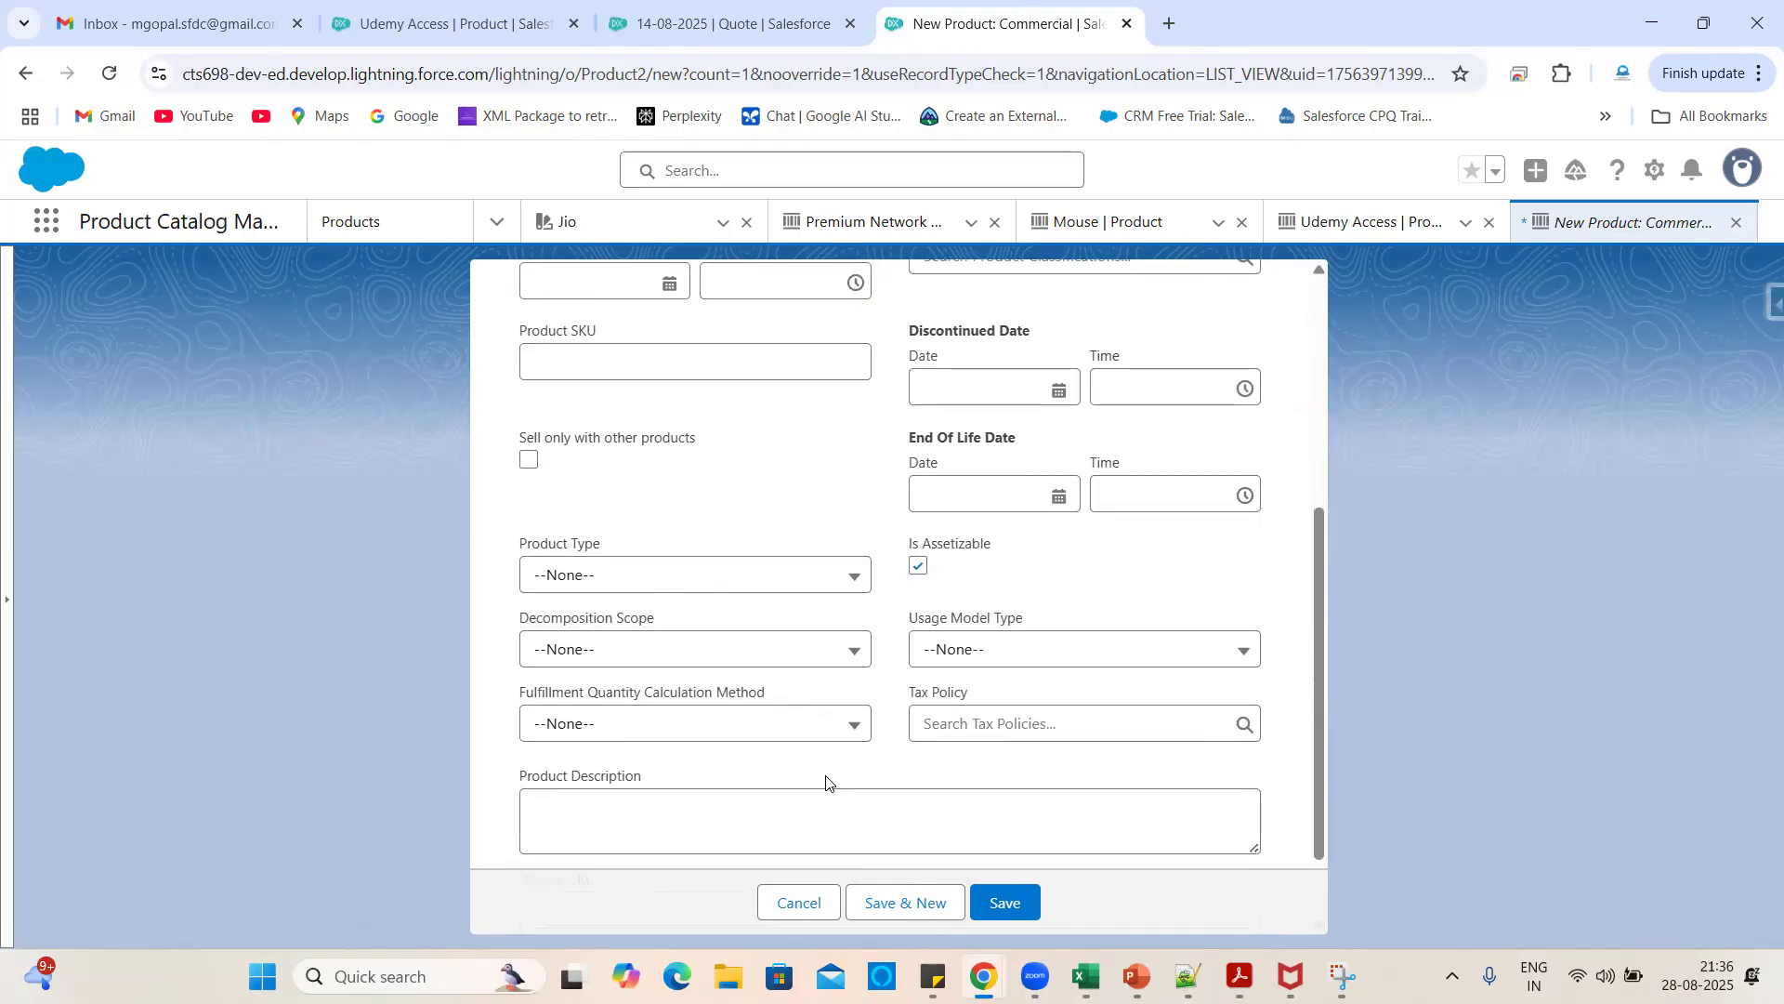
{"action": "scroll", "coordinate": [866, 499], "scroll_direction": "down", "scroll_amount": 1}
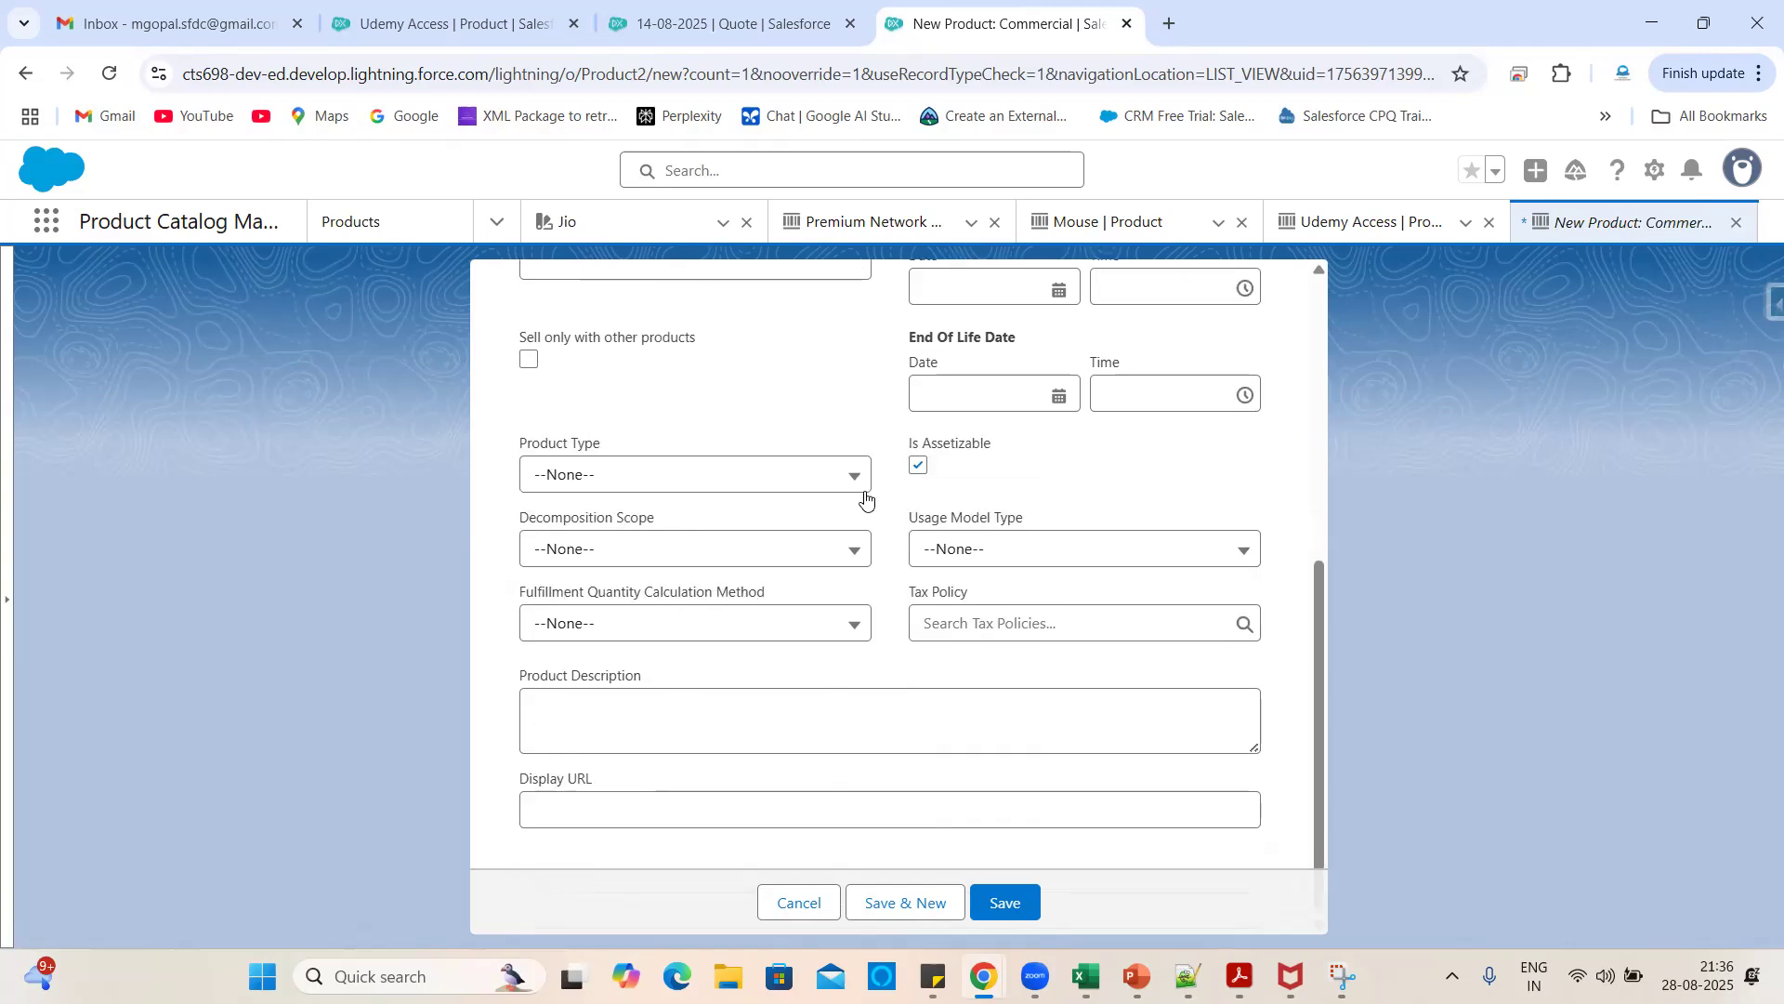
{"action": "scroll", "coordinate": [865, 500], "scroll_direction": "up", "scroll_amount": 3}
{"action": "scroll", "coordinate": [815, 635], "scroll_direction": "up", "scroll_amount": 1}
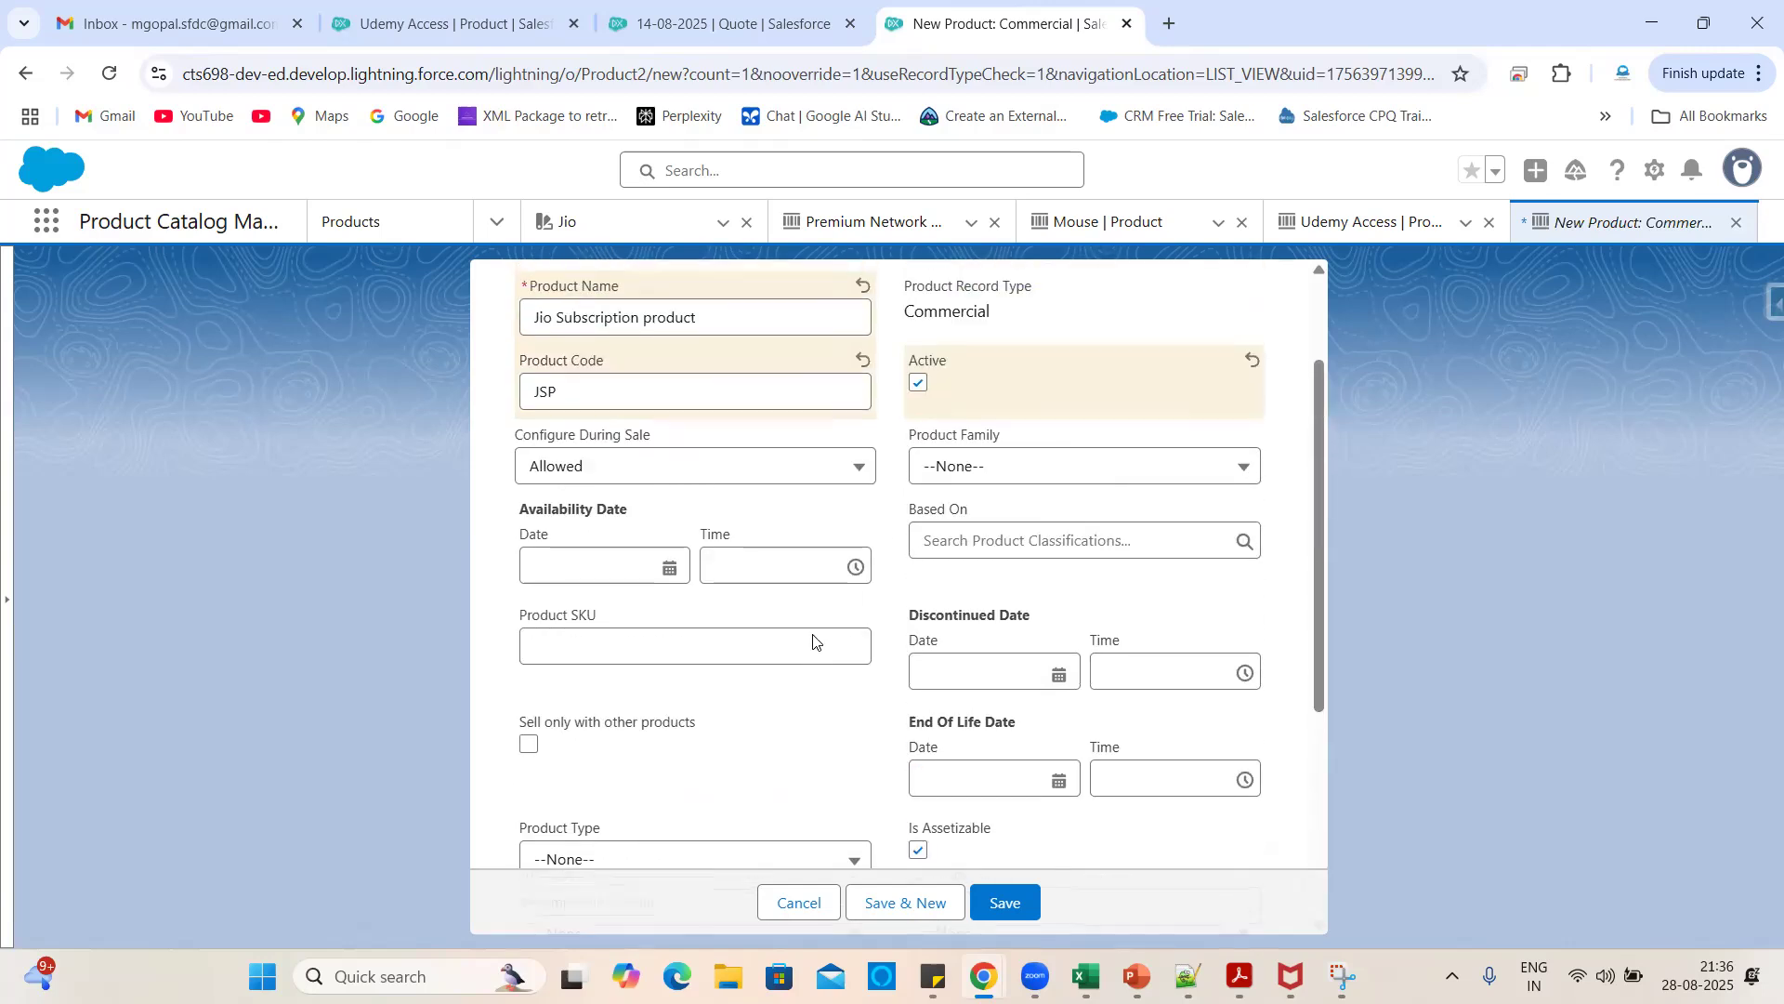
{"action": "left_click", "coordinate": [606, 575]}
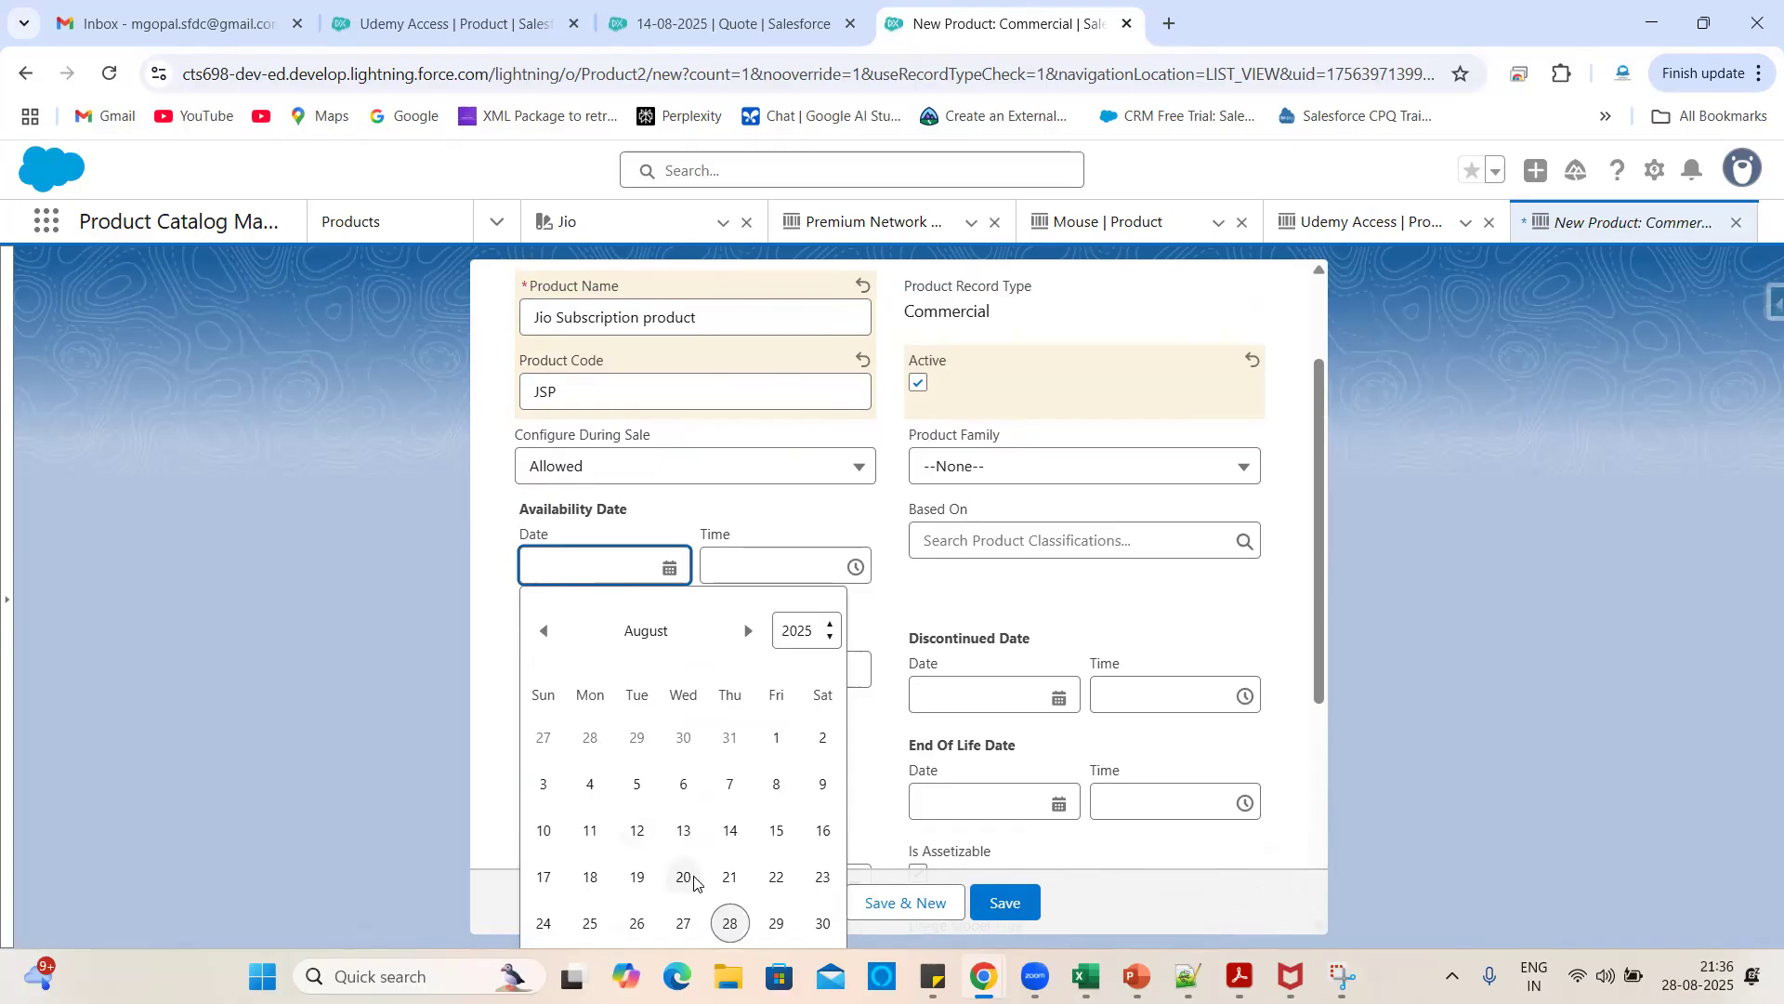
{"action": "left_click", "coordinate": [683, 879]}
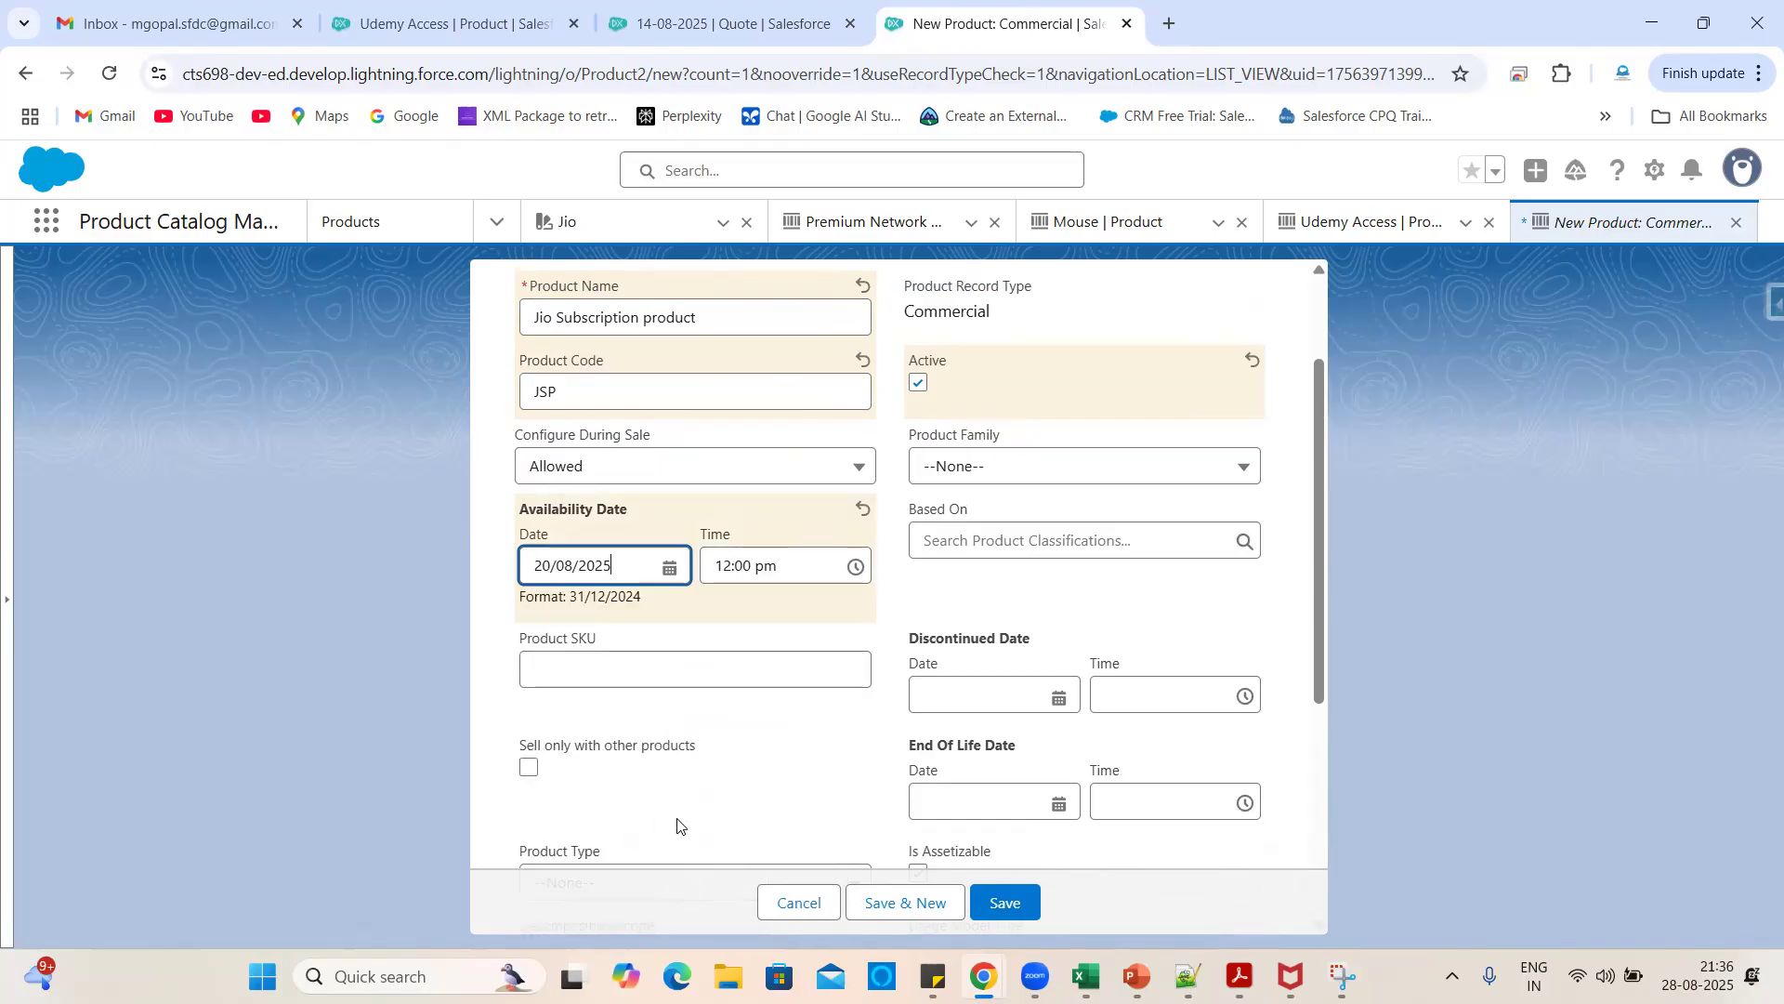
{"action": "left_click", "coordinate": [679, 736]}
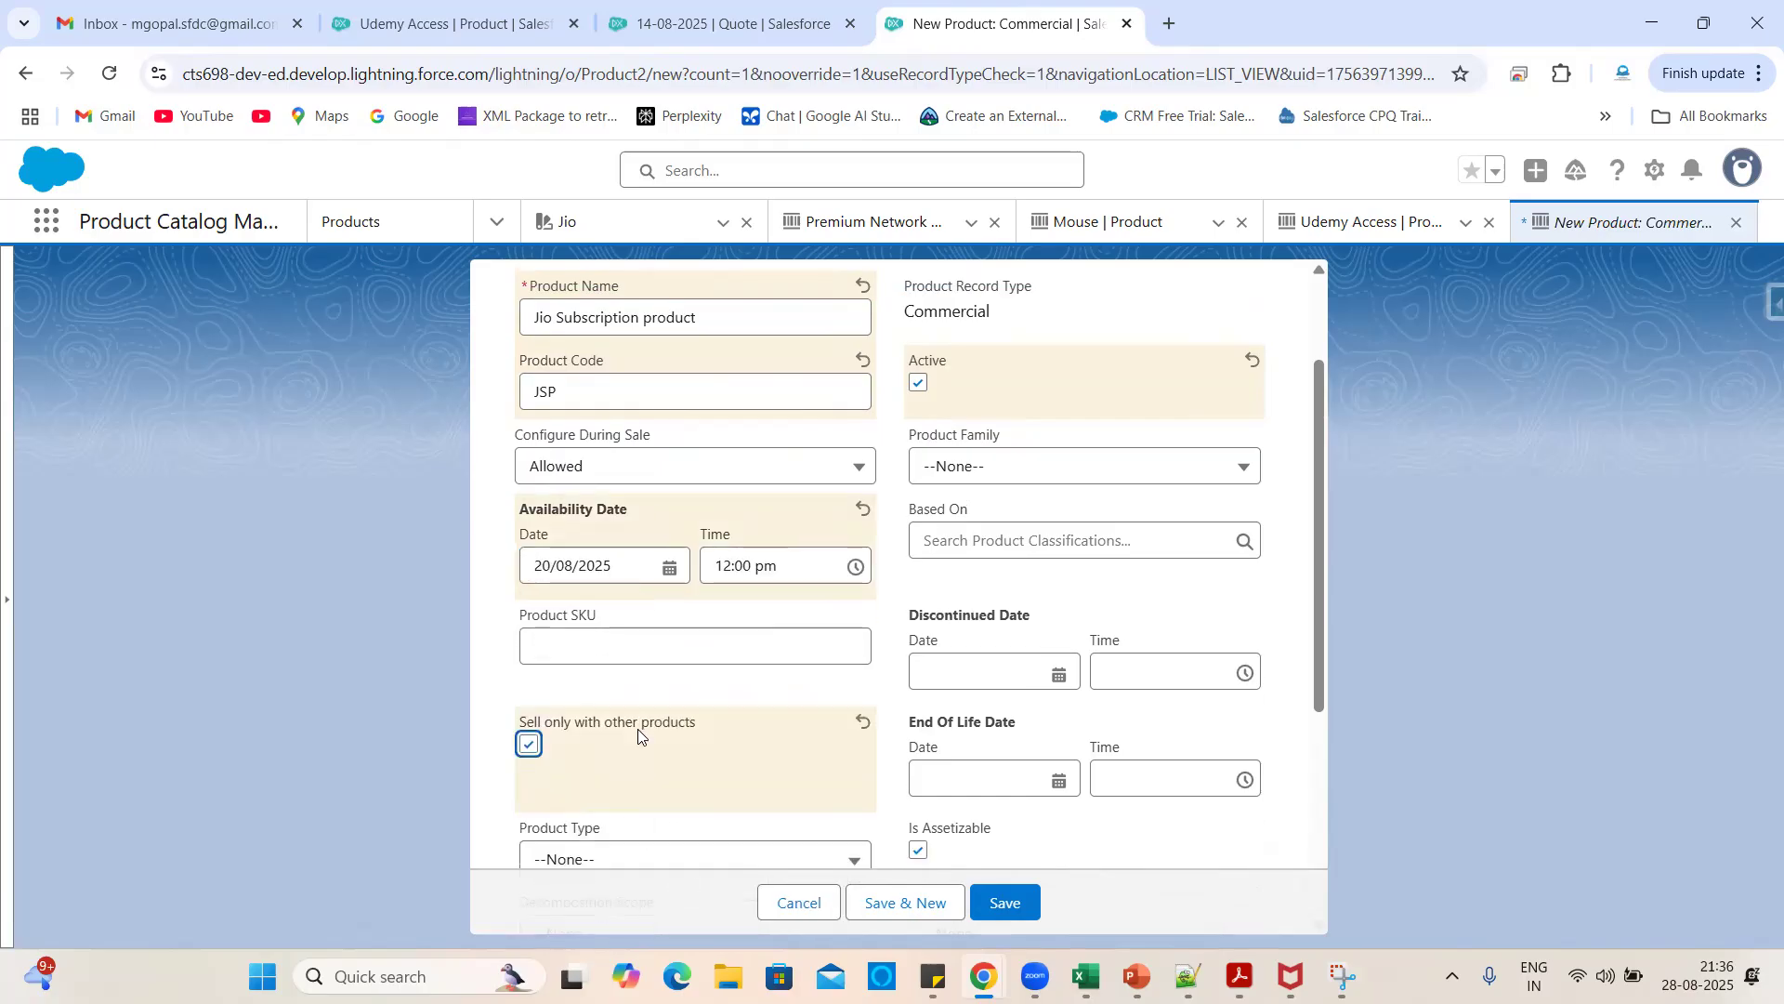
{"action": "scroll", "coordinate": [778, 678], "scroll_direction": "up", "scroll_amount": 2}
{"action": "scroll", "coordinate": [778, 678], "scroll_direction": "down", "scroll_amount": 6}
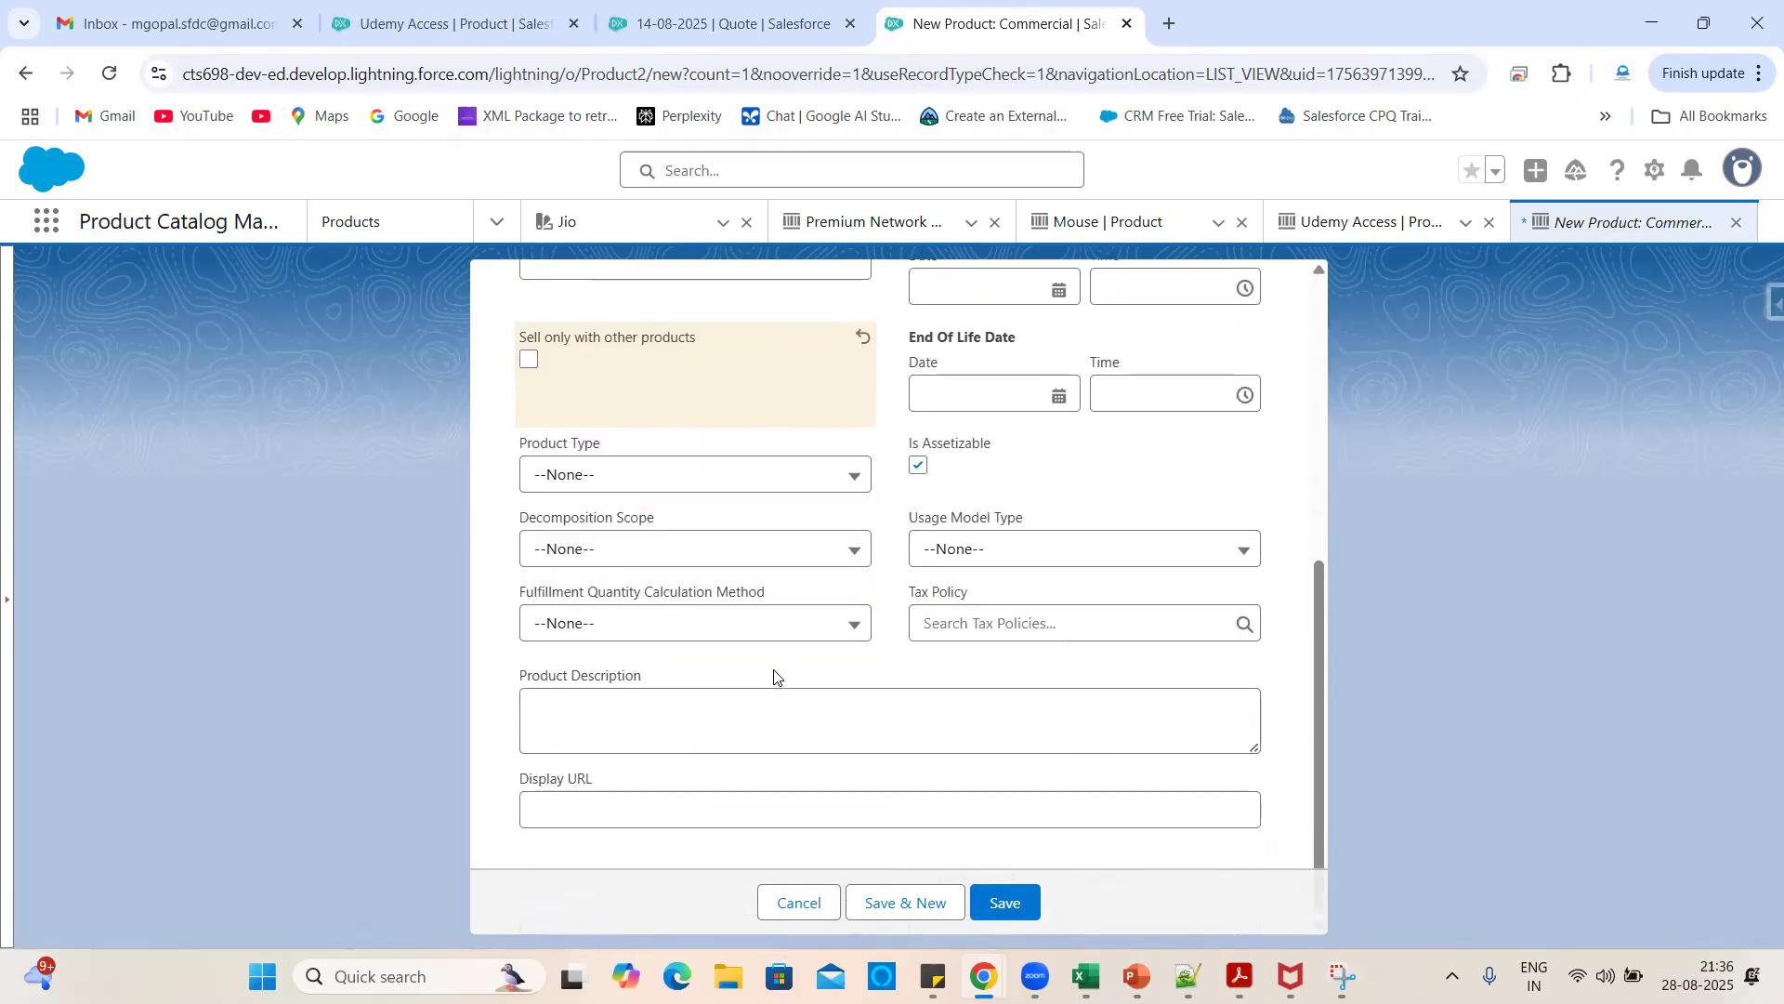
{"action": "left_click", "coordinate": [1005, 903]}
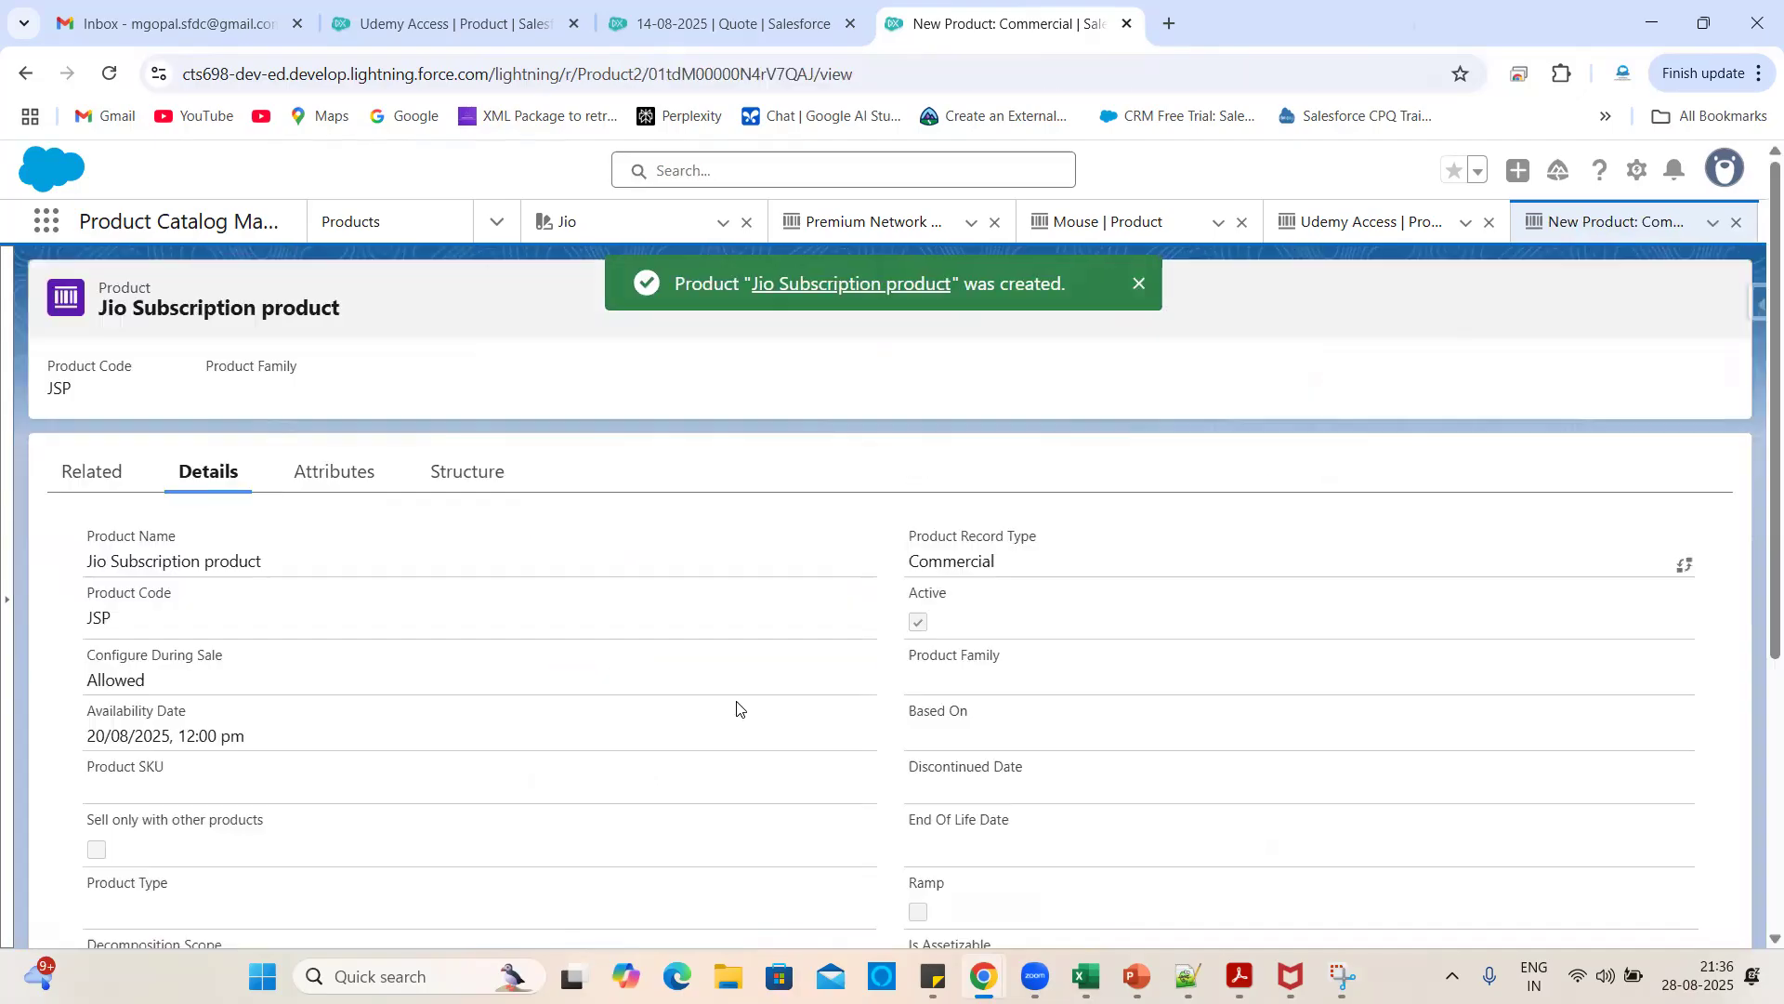
- Switch via the Quote browser tab to the Udemy Access product page
{"action": "scroll", "coordinate": [523, 701], "scroll_direction": "down", "scroll_amount": 5}
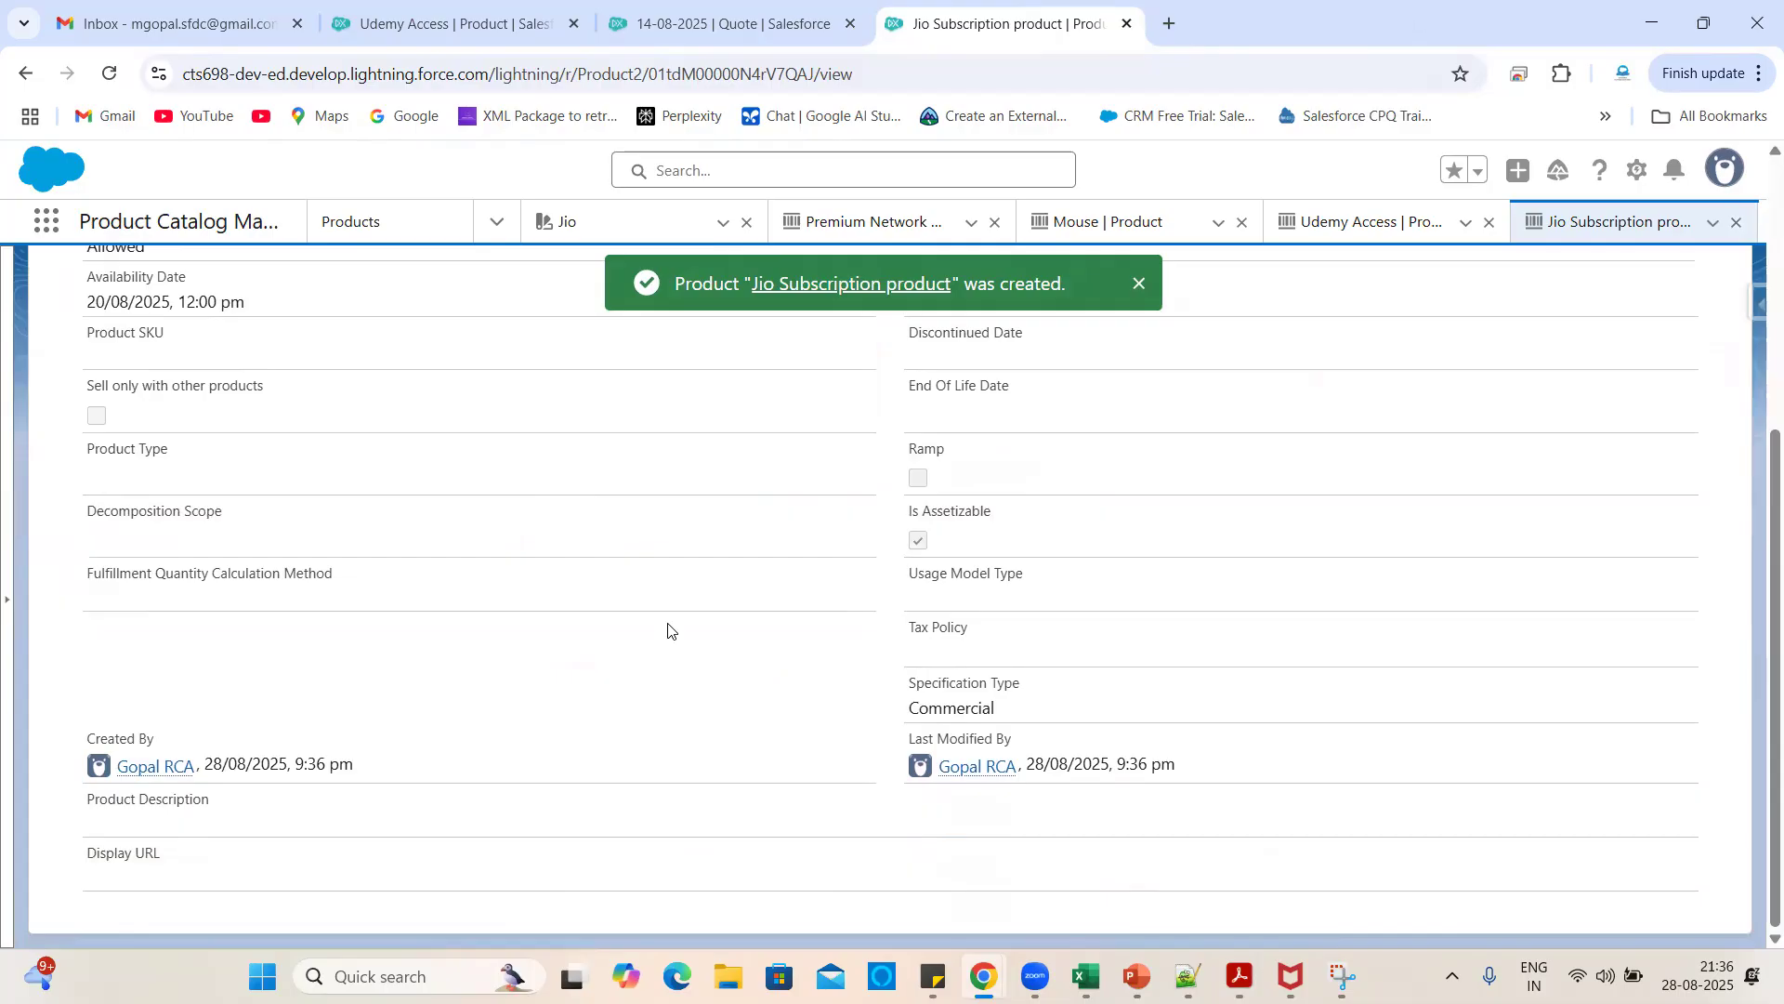
{"action": "scroll", "coordinate": [1222, 513], "scroll_direction": "up", "scroll_amount": 5}
{"action": "scroll", "coordinate": [1222, 513], "scroll_direction": "down", "scroll_amount": 5}
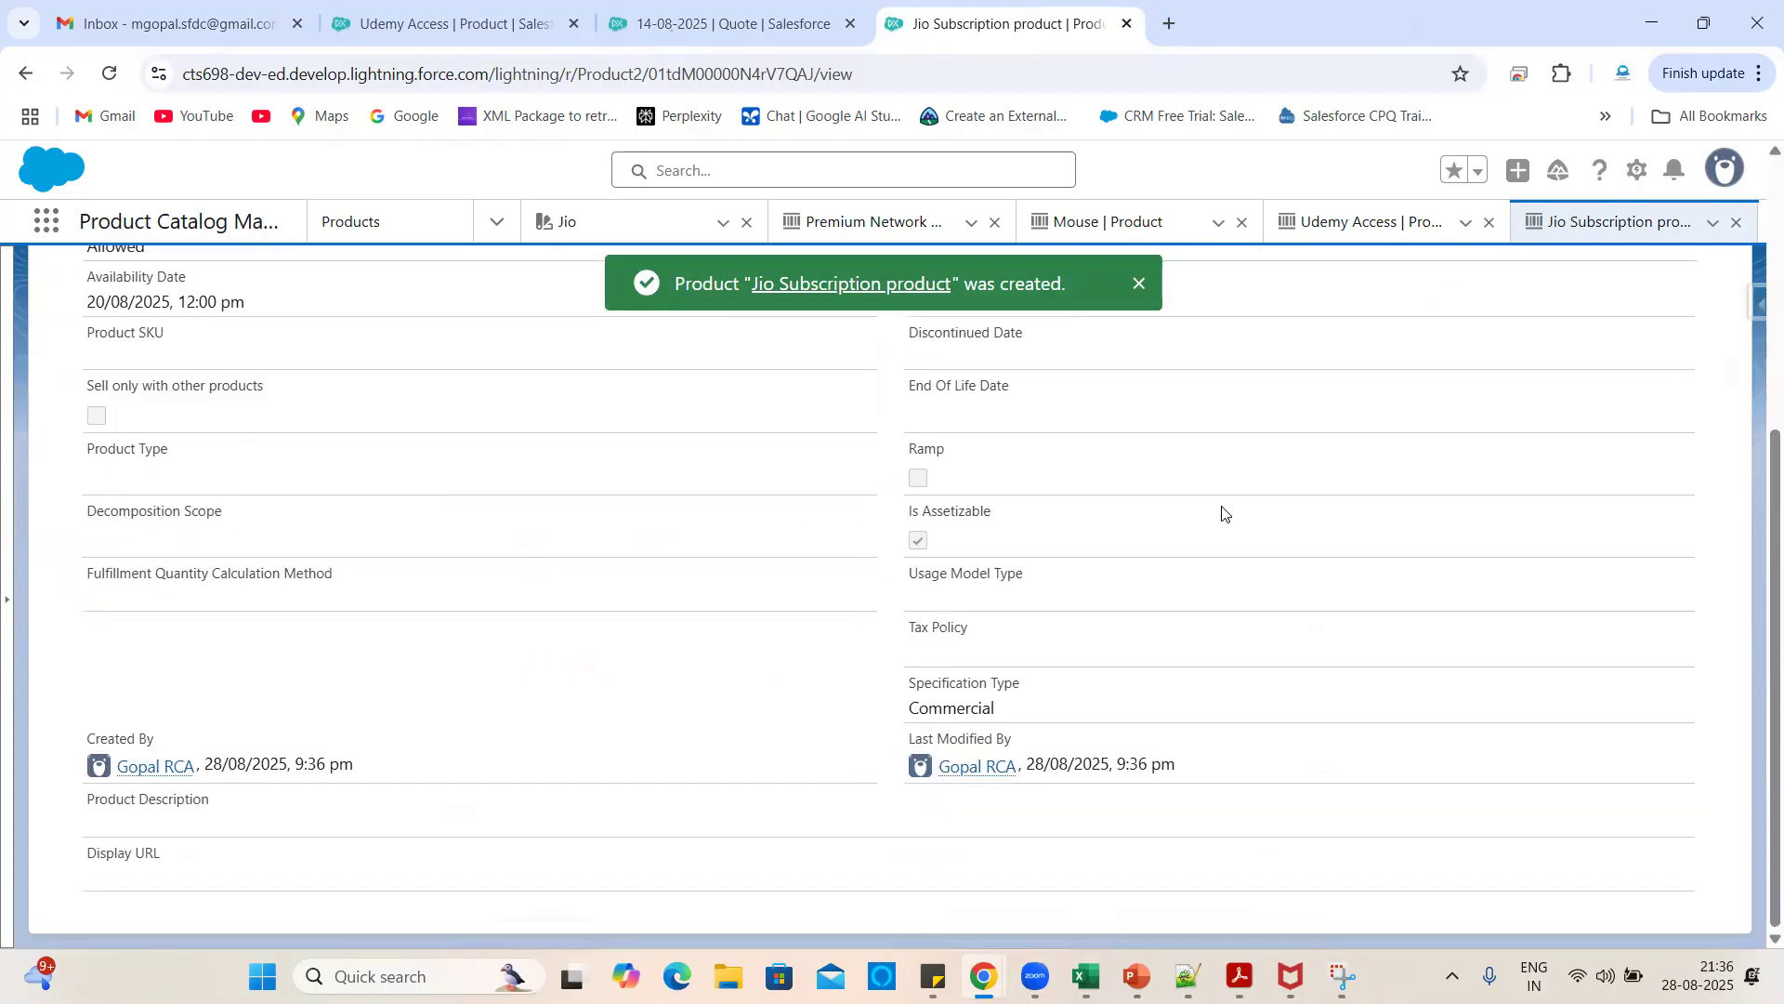
{"action": "left_click", "coordinate": [737, 7]}
{"action": "left_click", "coordinate": [446, 23]}
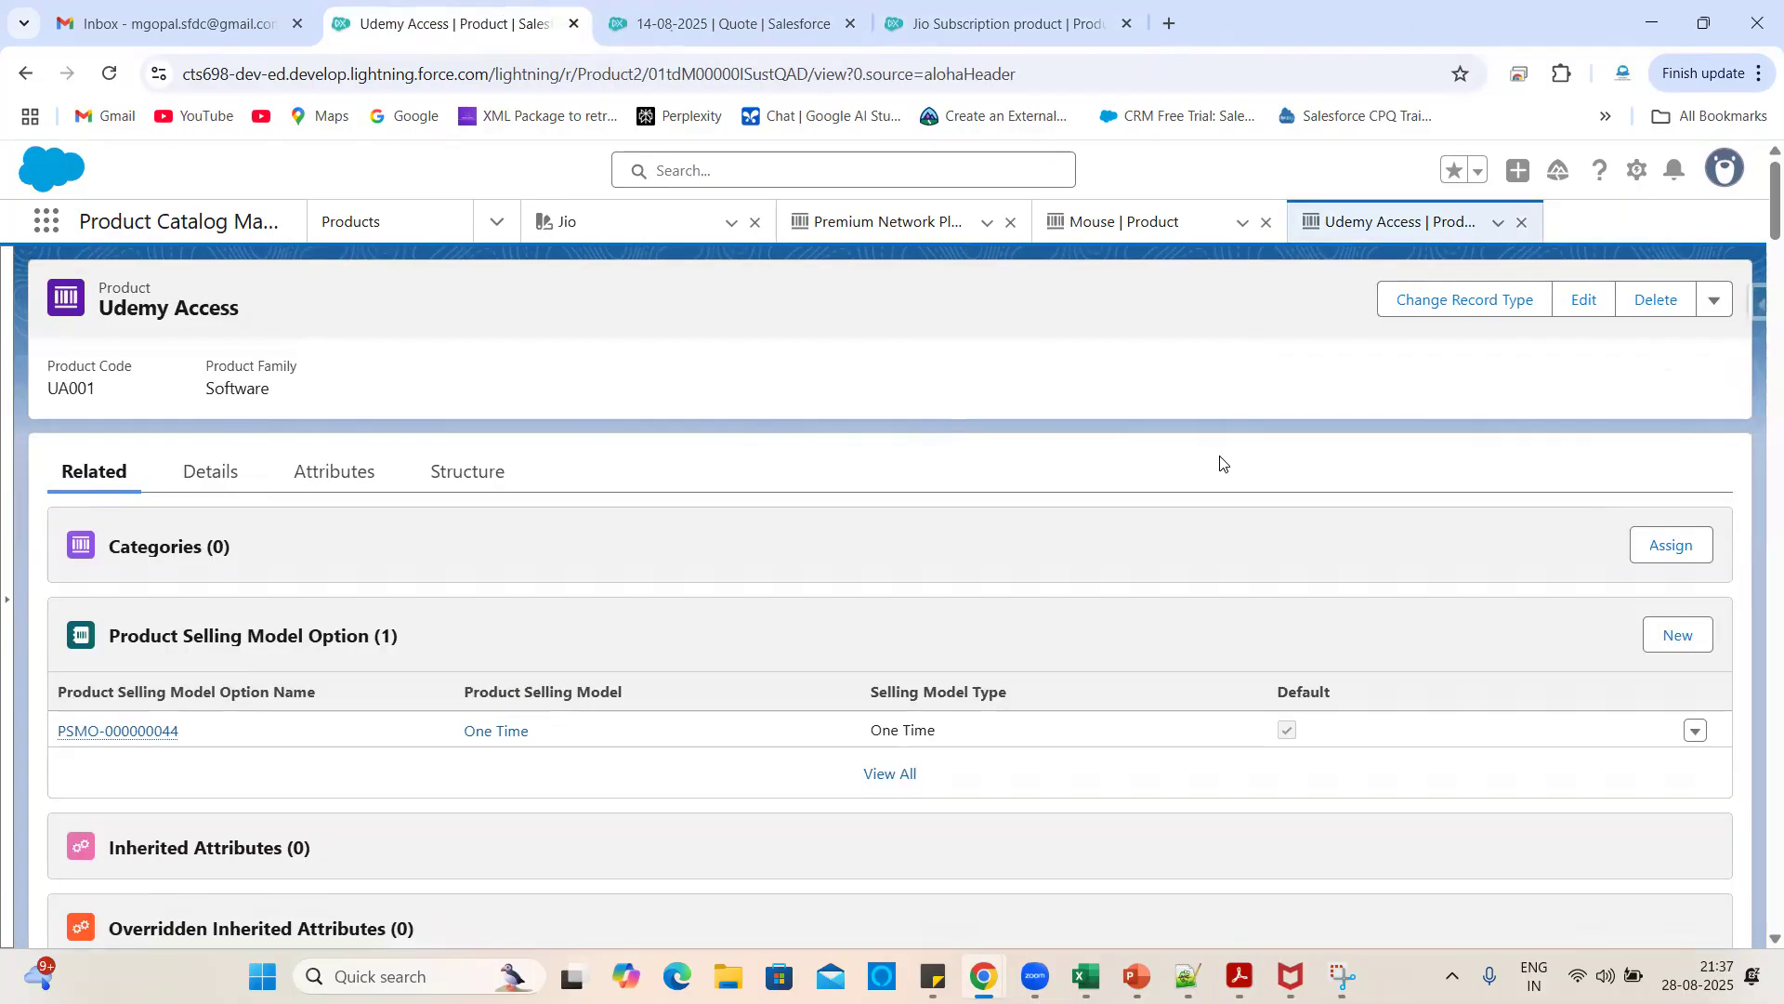
{"action": "left_click", "coordinate": [1638, 170]}
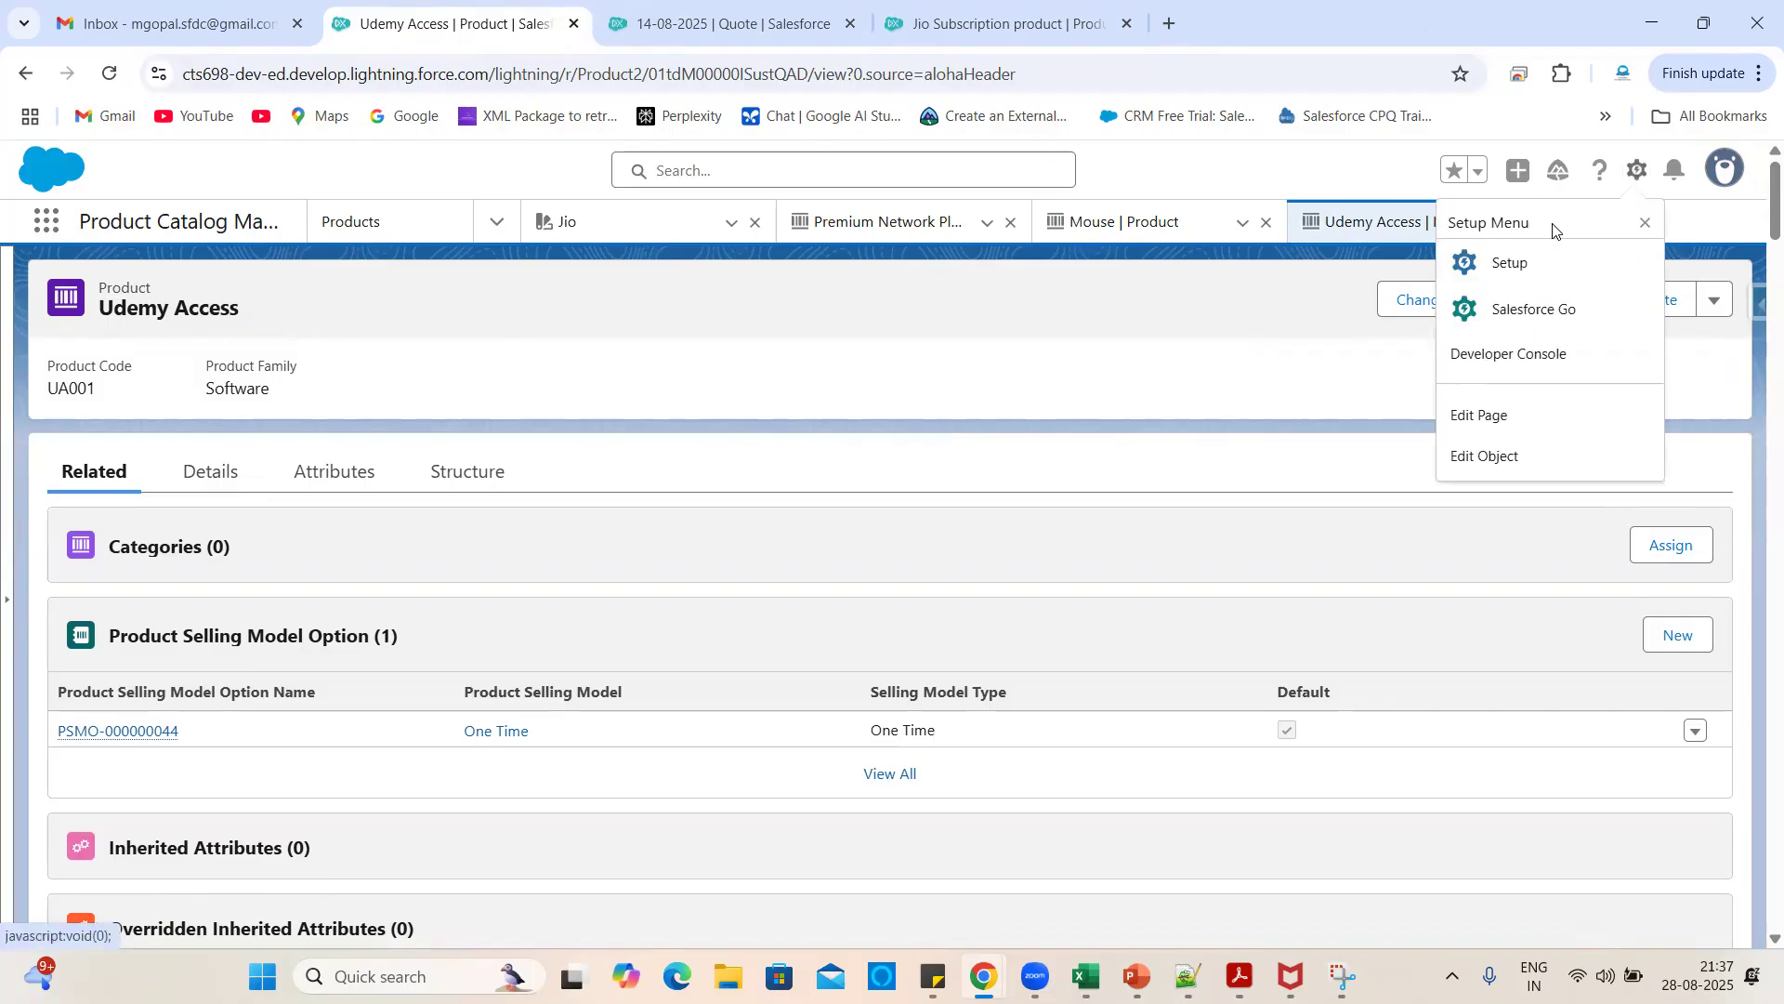
- Open Setup and go to Static Resources via a Quick Find search for 'static'
{"action": "left_click", "coordinate": [1496, 263]}
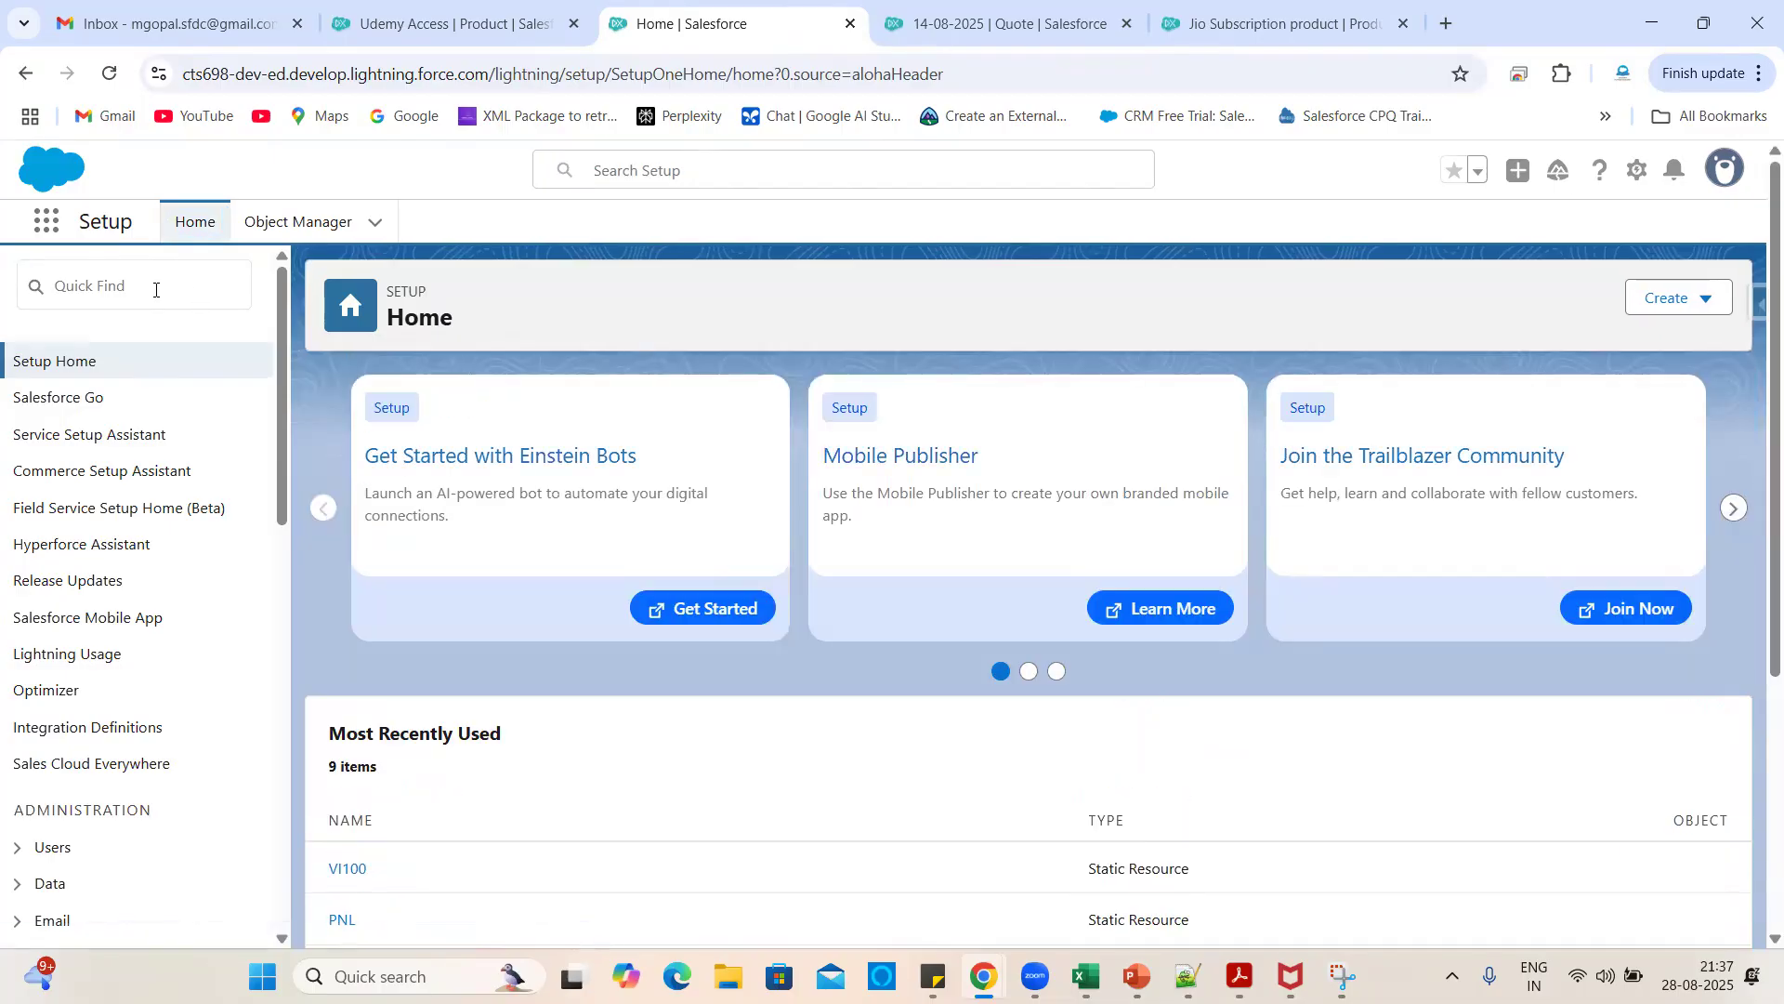
{"action": "left_click", "coordinate": [156, 290]}
{"action": "type", "text": "static"}
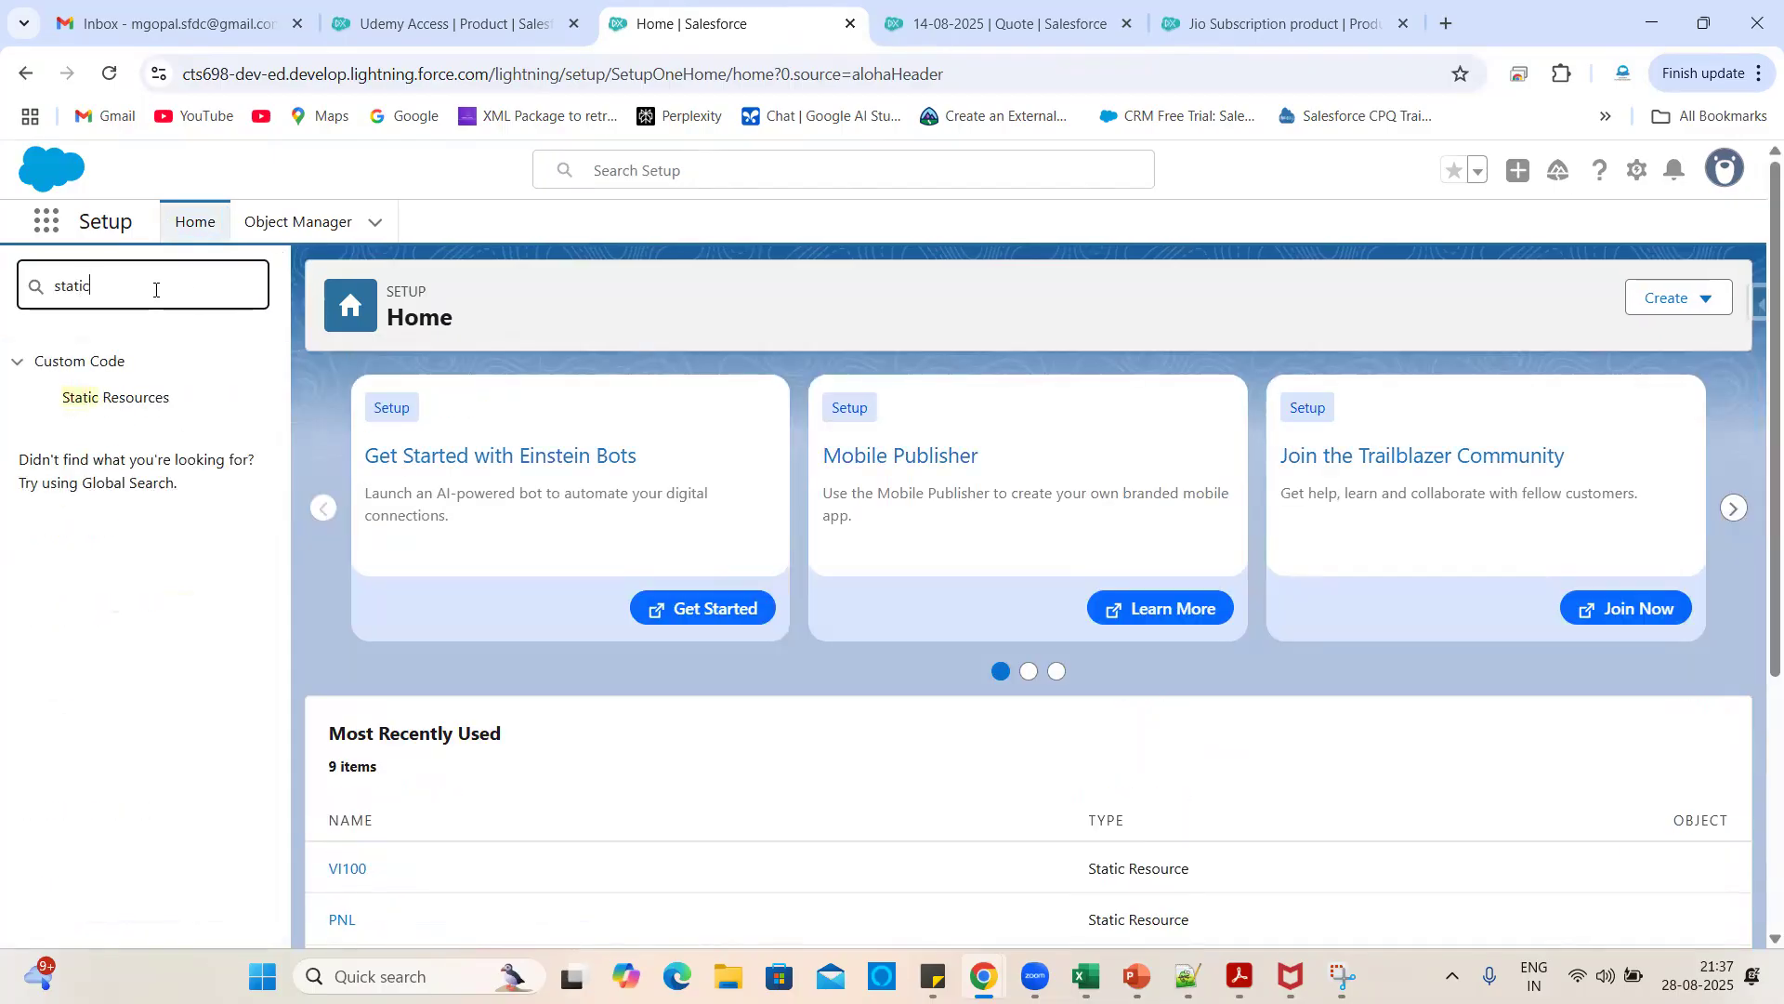
{"action": "left_click", "coordinate": [120, 407]}
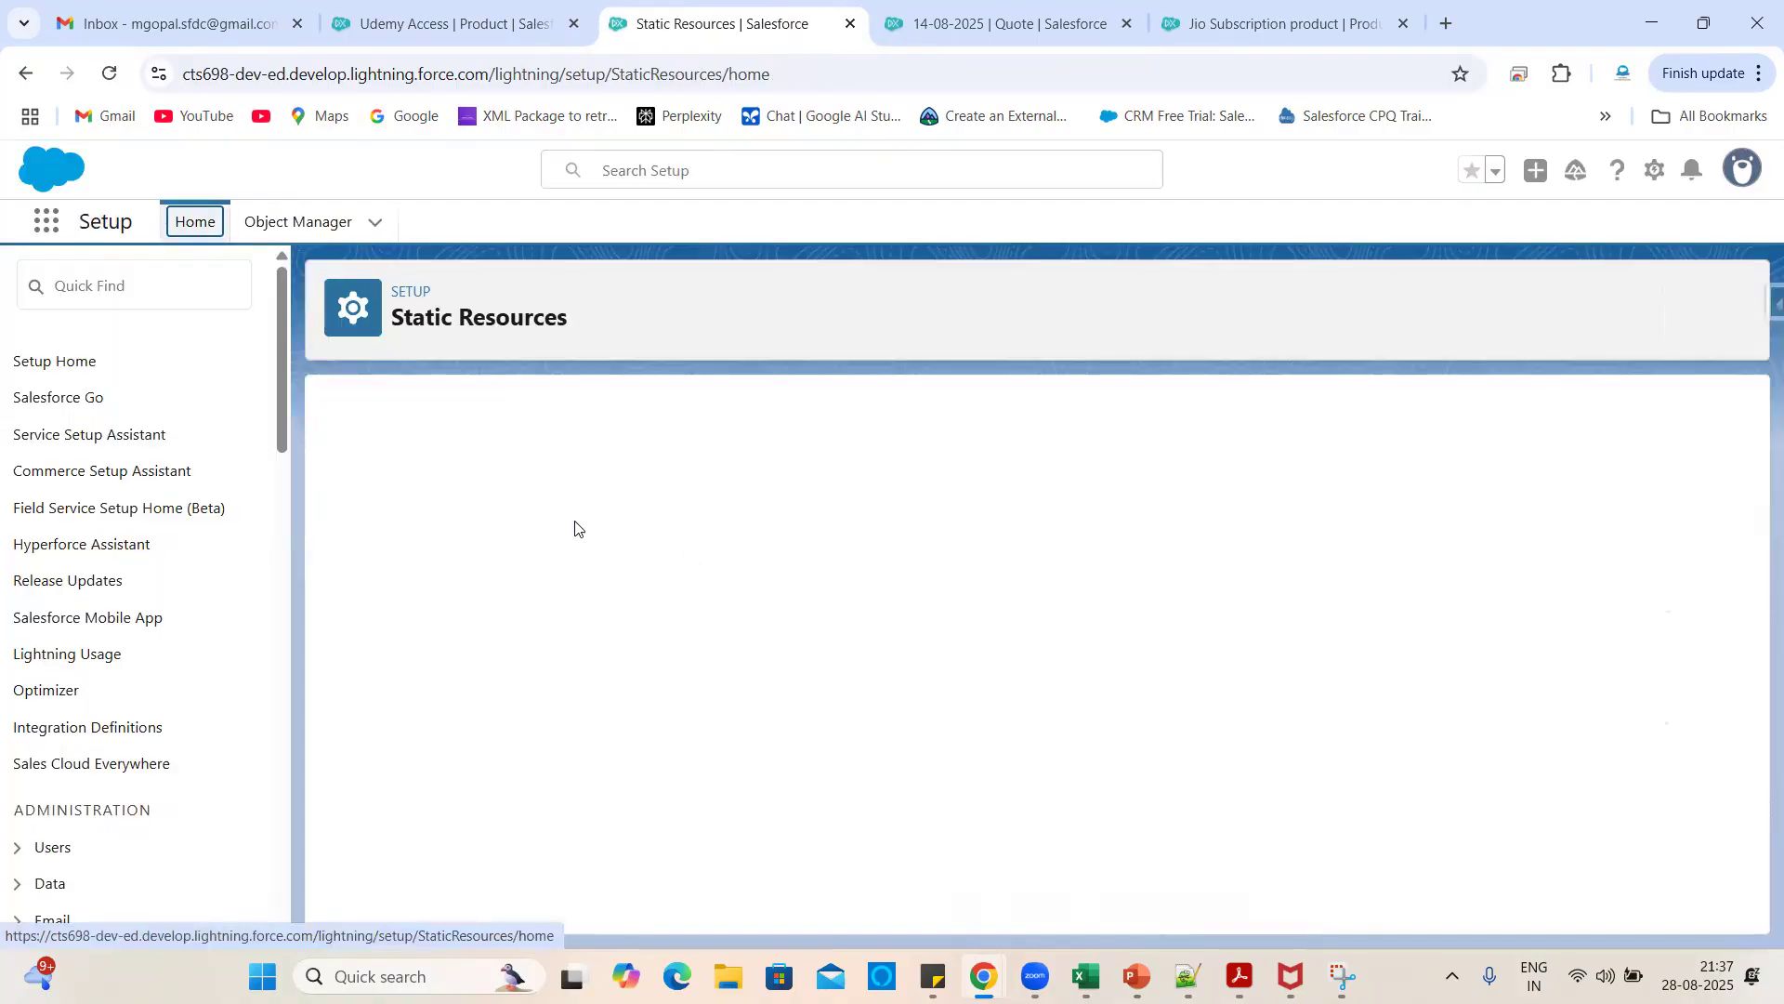
{"action": "scroll", "coordinate": [794, 670], "scroll_direction": "down", "scroll_amount": 10}
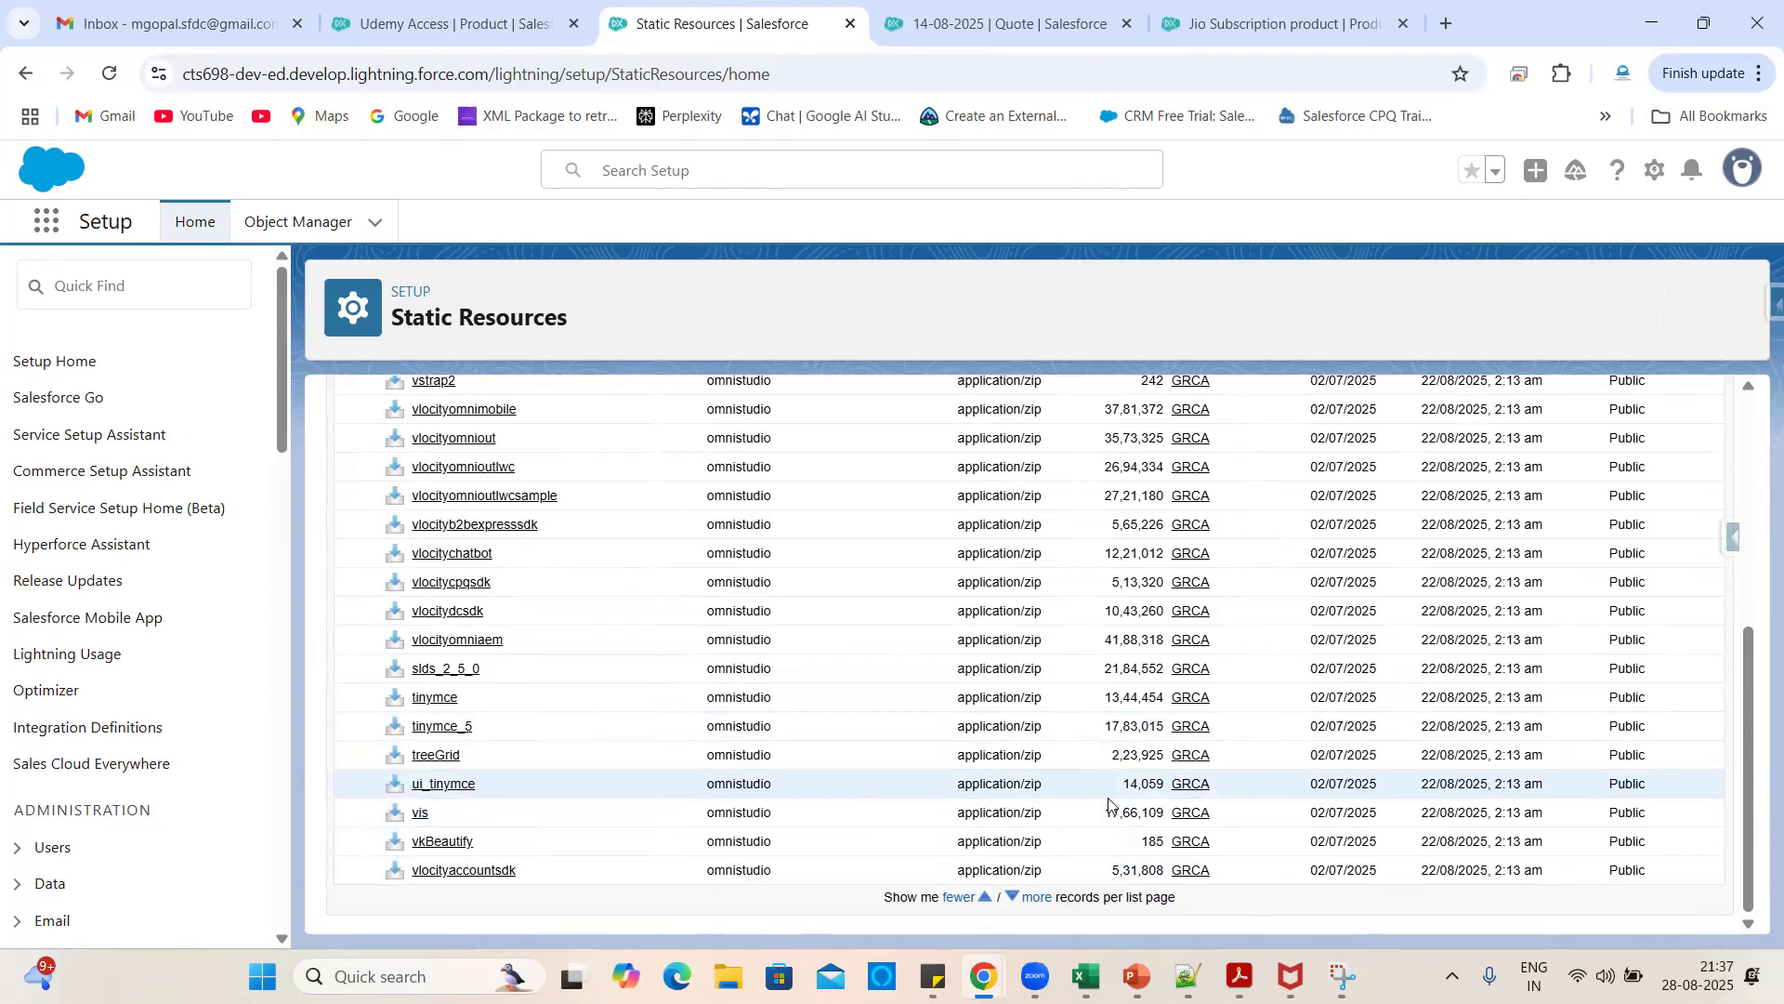
- Show more Static Resources records, then filter the list to names starting with J
{"action": "left_click", "coordinate": [1037, 898]}
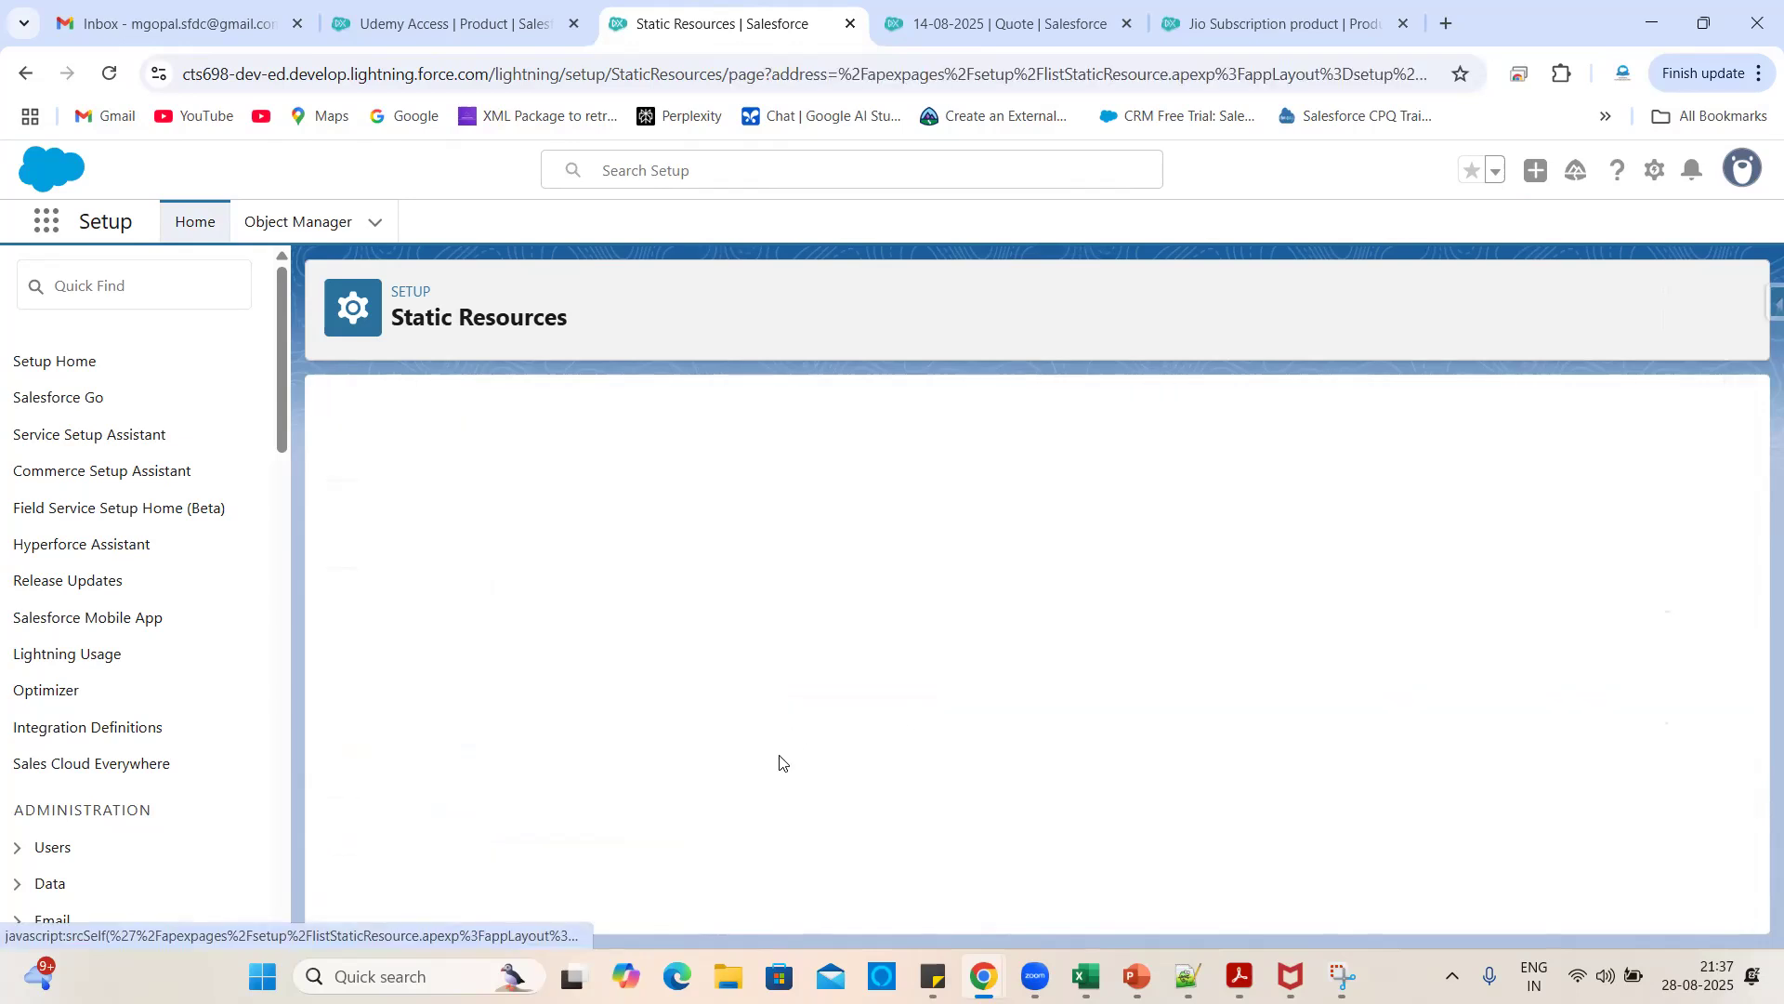
{"action": "scroll", "coordinate": [779, 762], "scroll_direction": "down", "scroll_amount": 10}
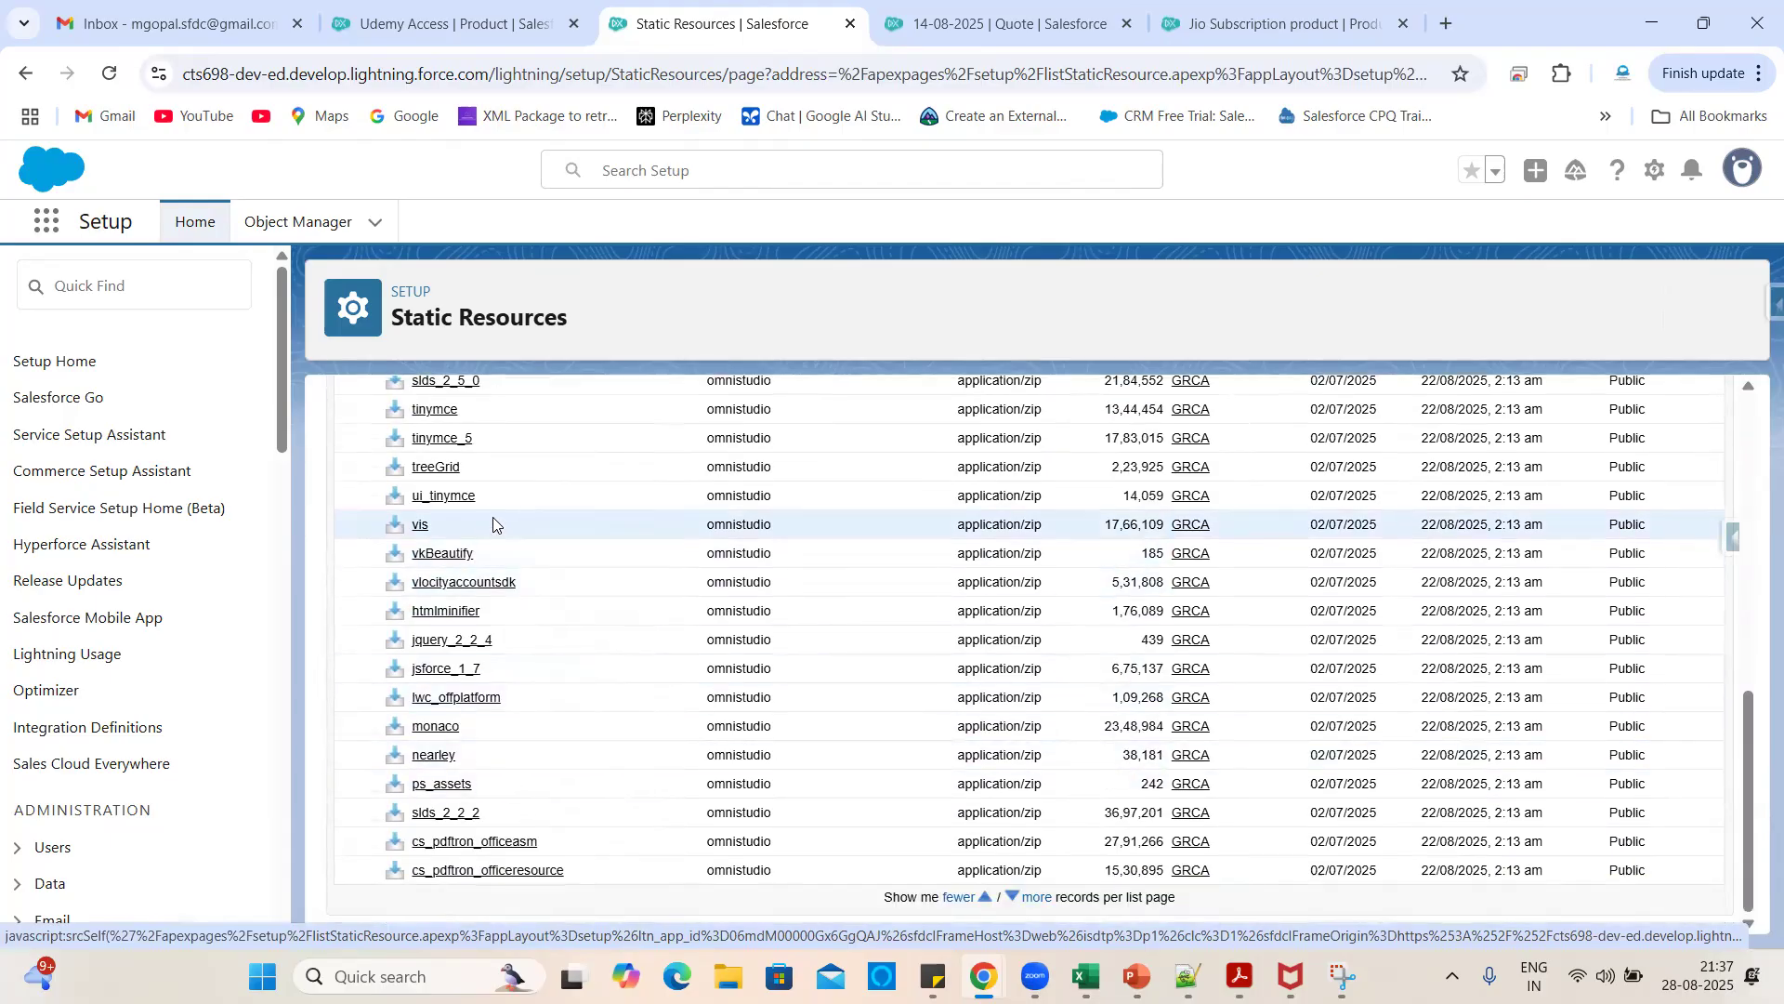
{"action": "left_click", "coordinate": [1031, 899]}
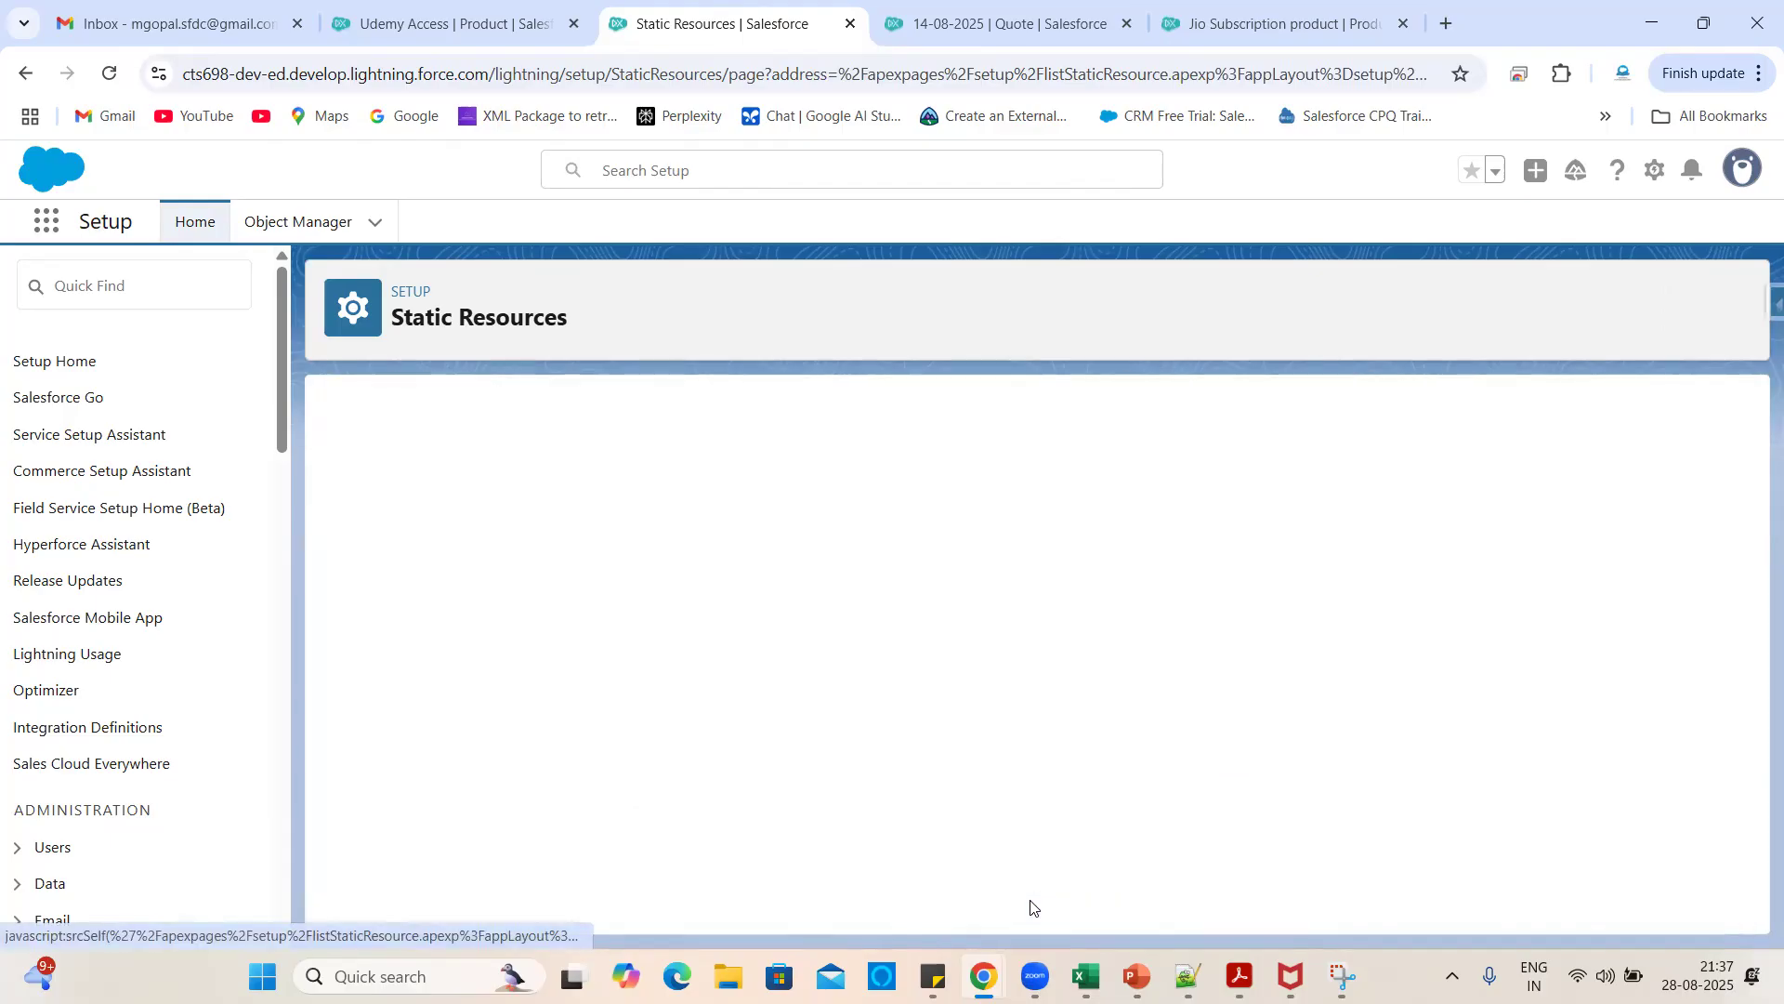
{"action": "scroll", "coordinate": [761, 714], "scroll_direction": "down", "scroll_amount": 10}
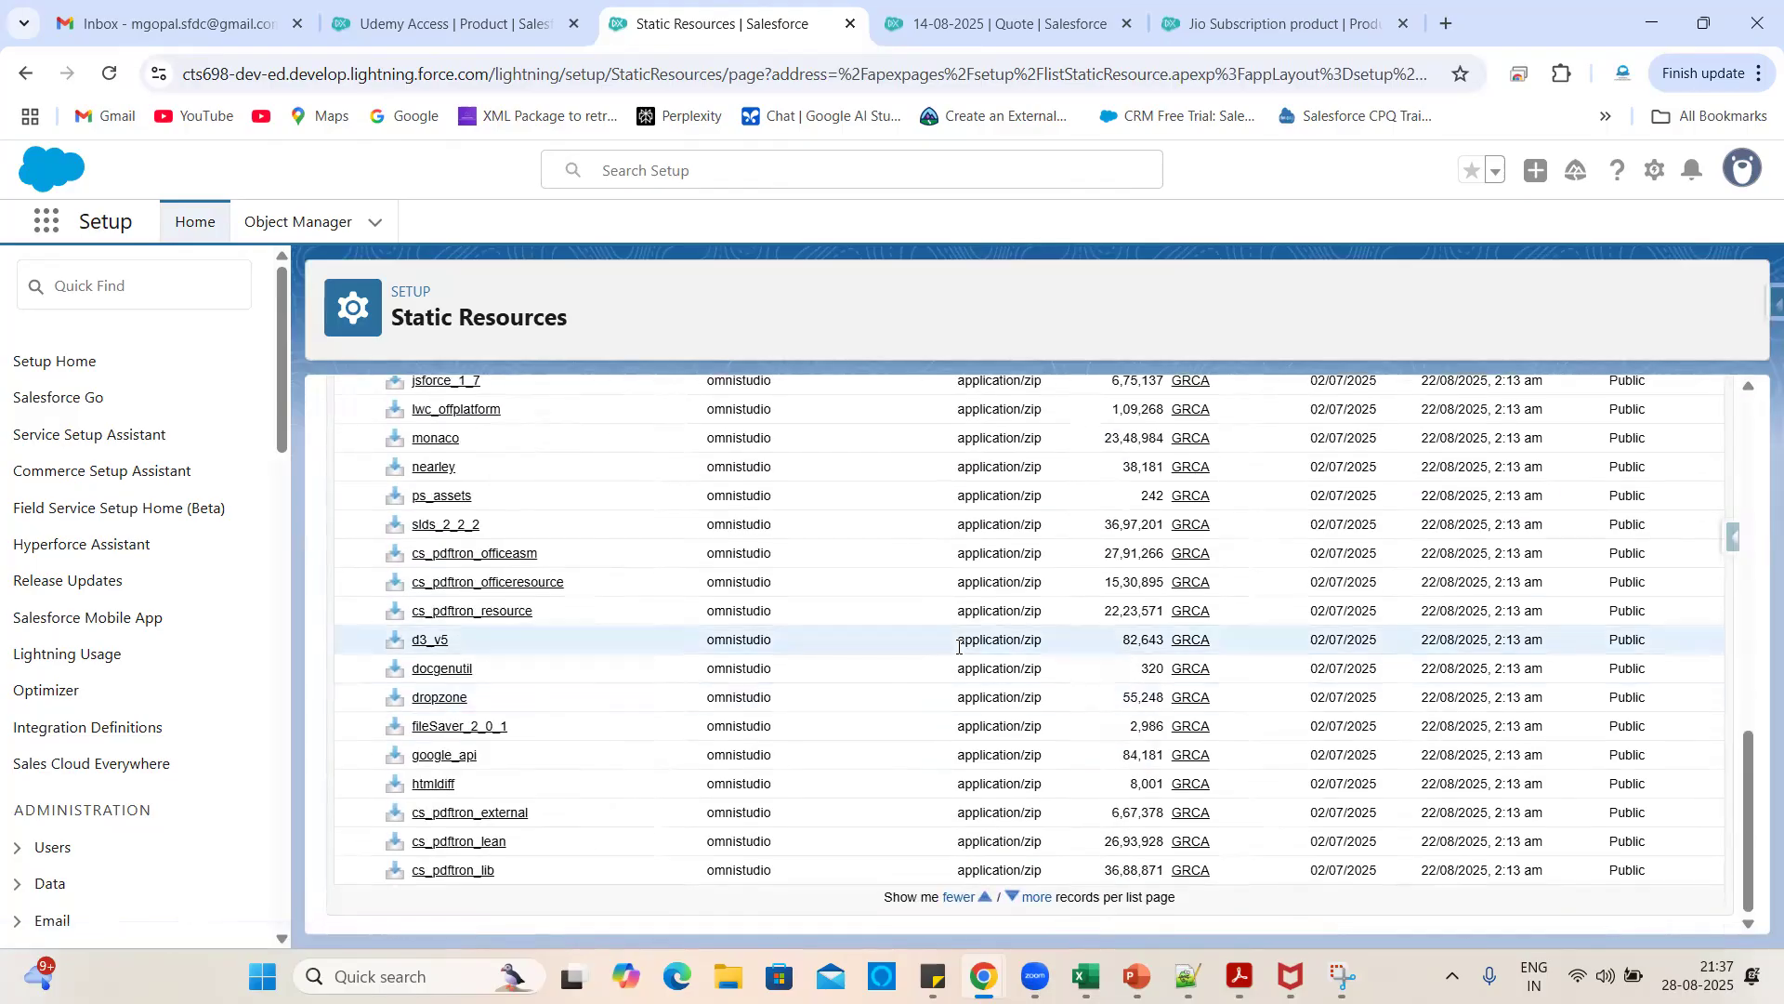
{"action": "scroll", "coordinate": [757, 641], "scroll_direction": "up", "scroll_amount": 10}
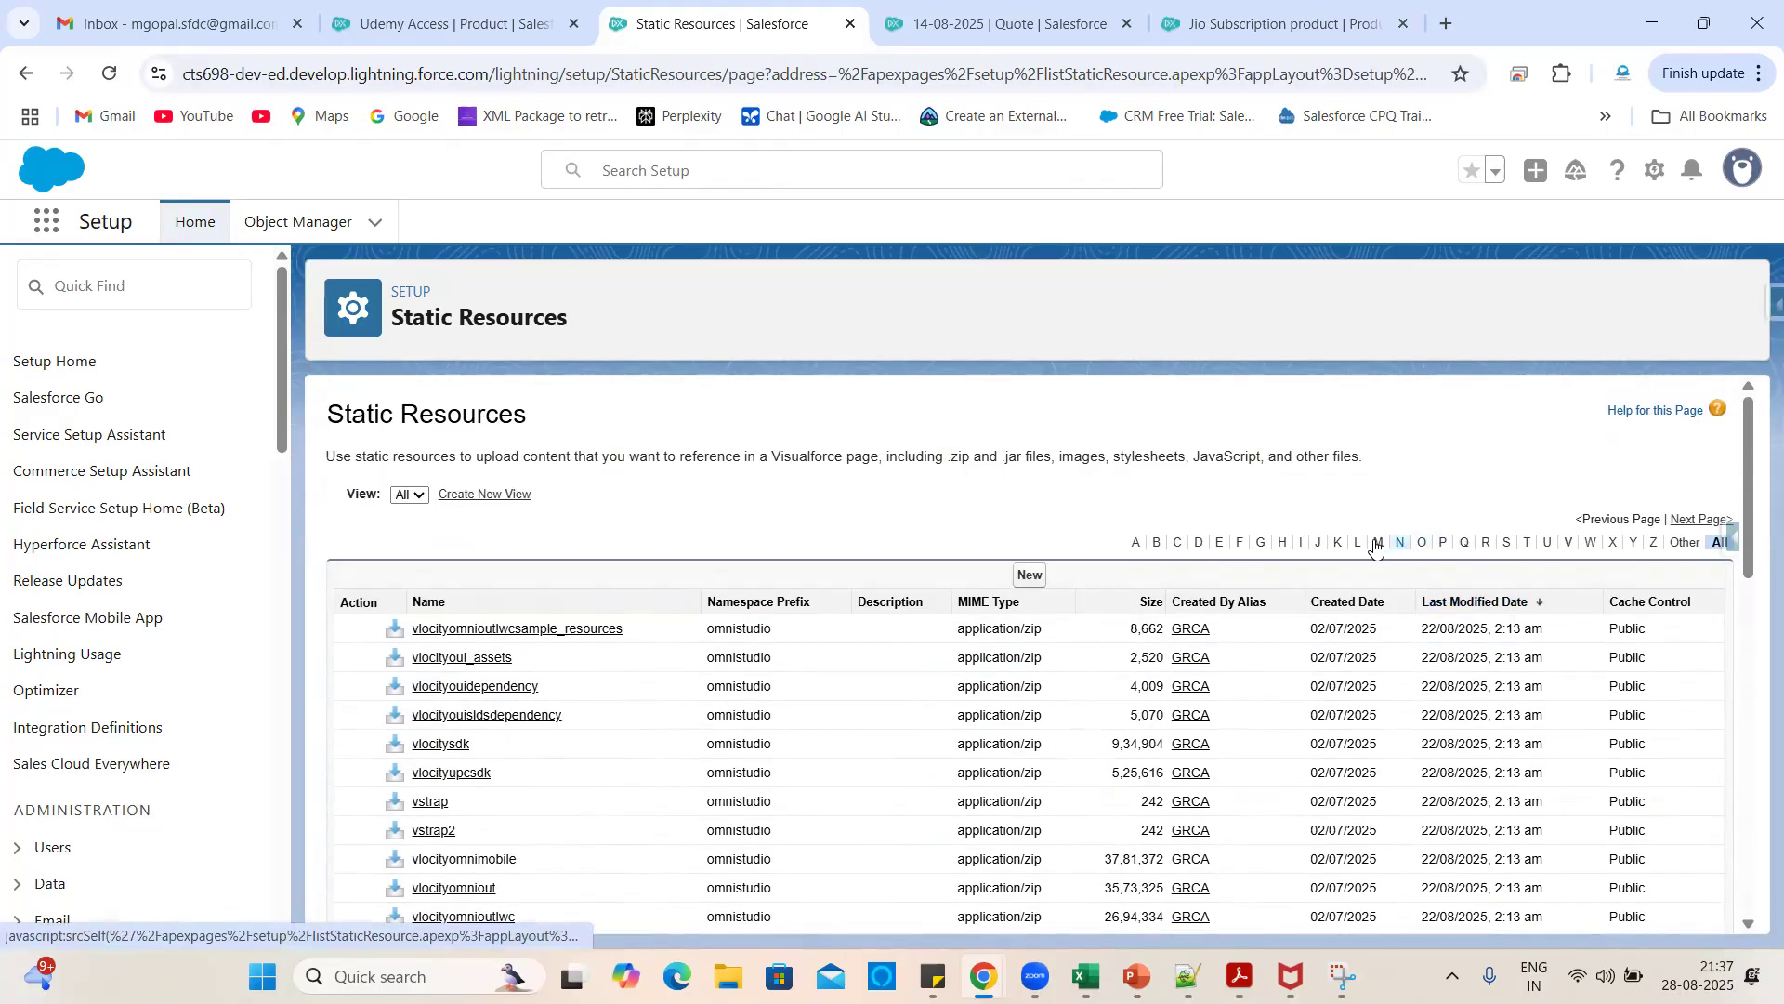
{"action": "left_click", "coordinate": [1320, 545]}
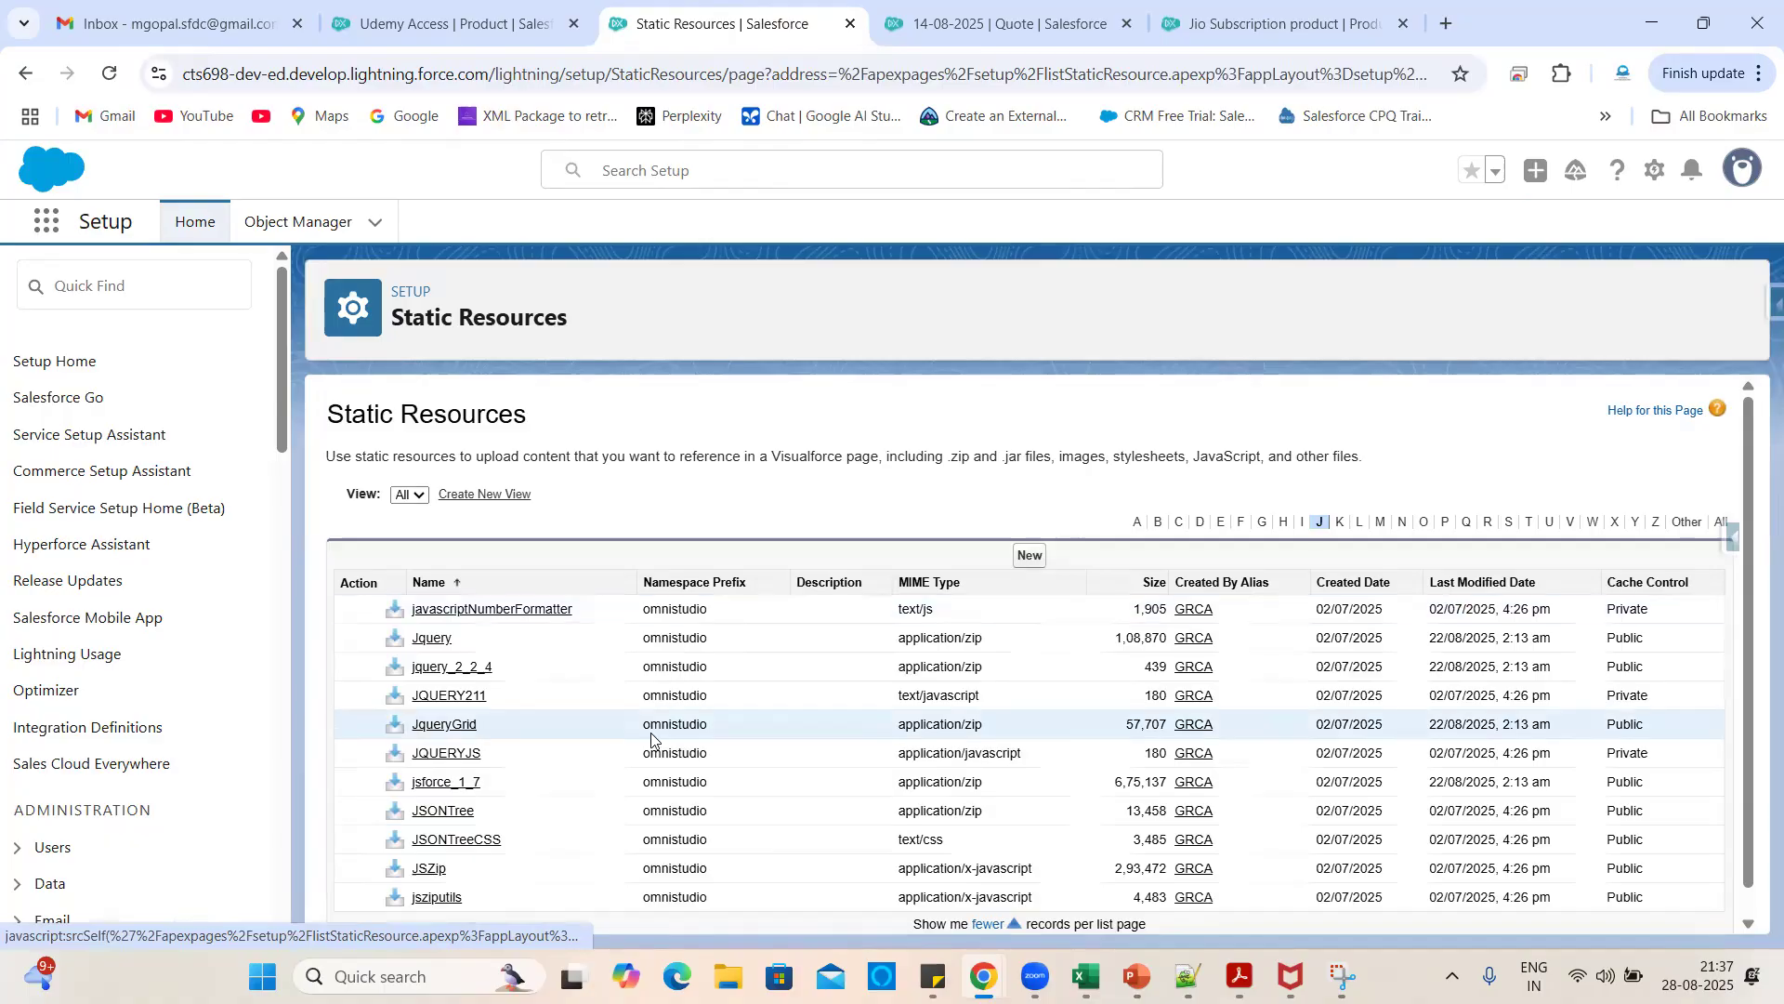
{"action": "scroll", "coordinate": [653, 739], "scroll_direction": "down", "scroll_amount": 1}
{"action": "scroll", "coordinate": [642, 641], "scroll_direction": "up", "scroll_amount": 1}
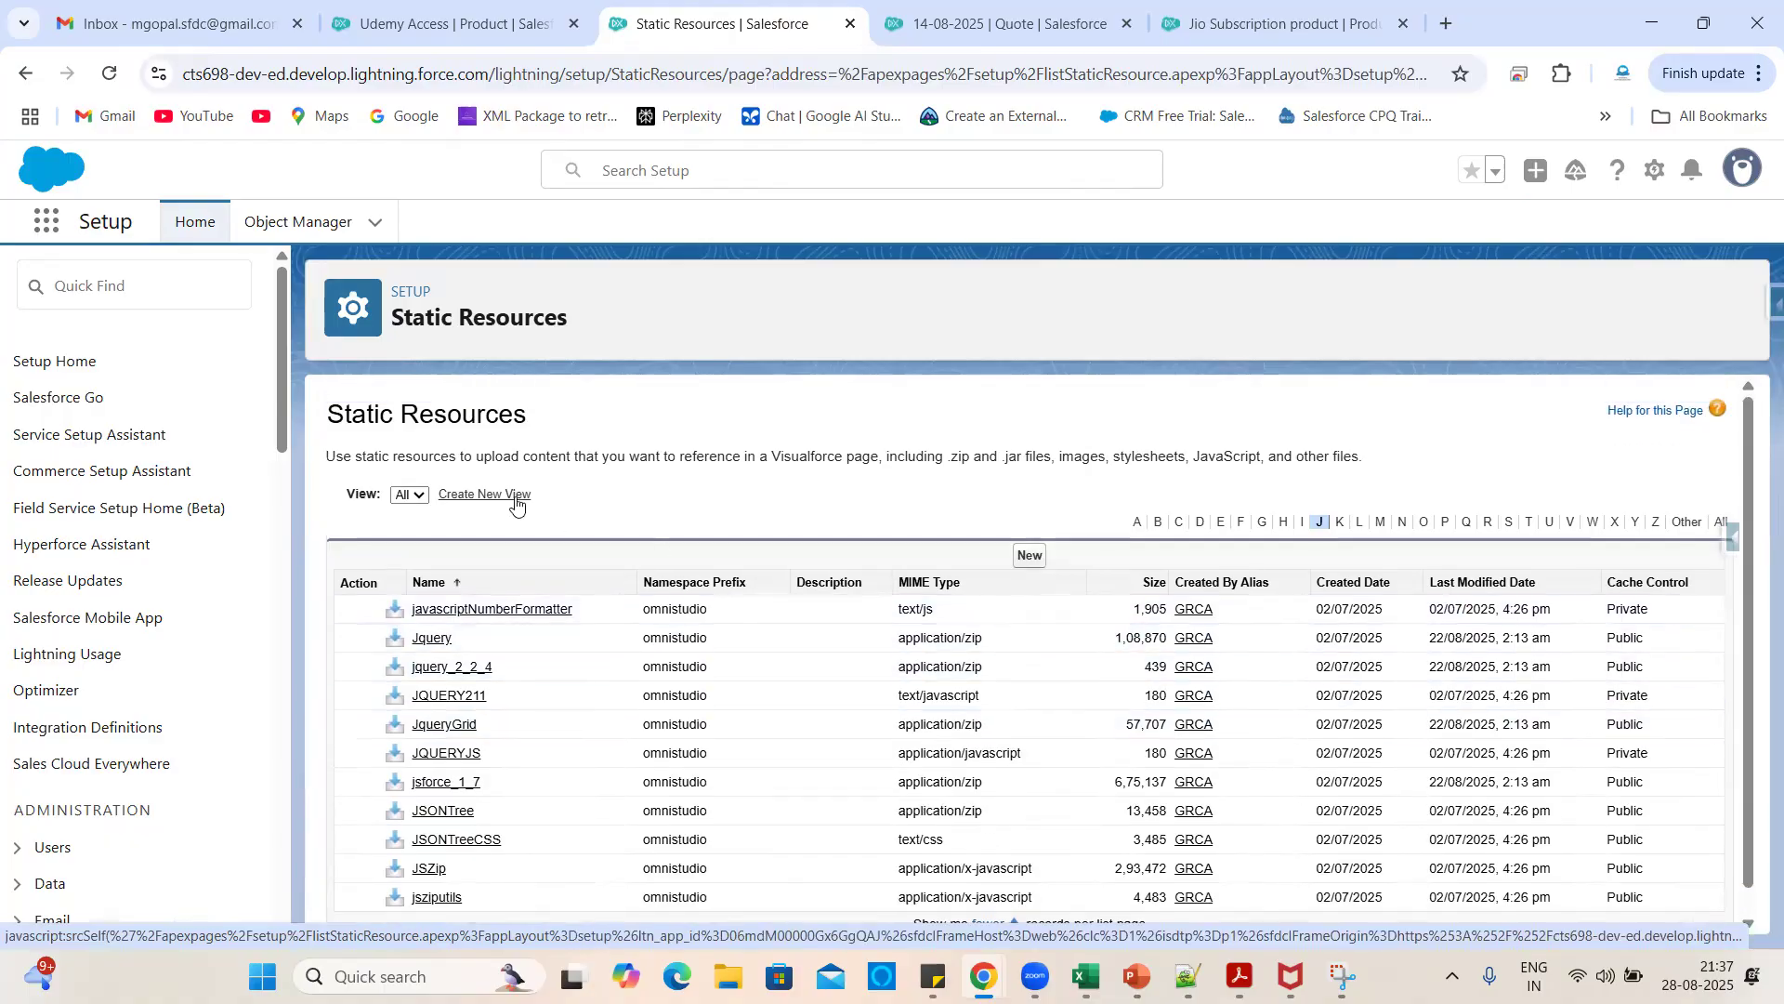
{"action": "left_click", "coordinate": [410, 495]}
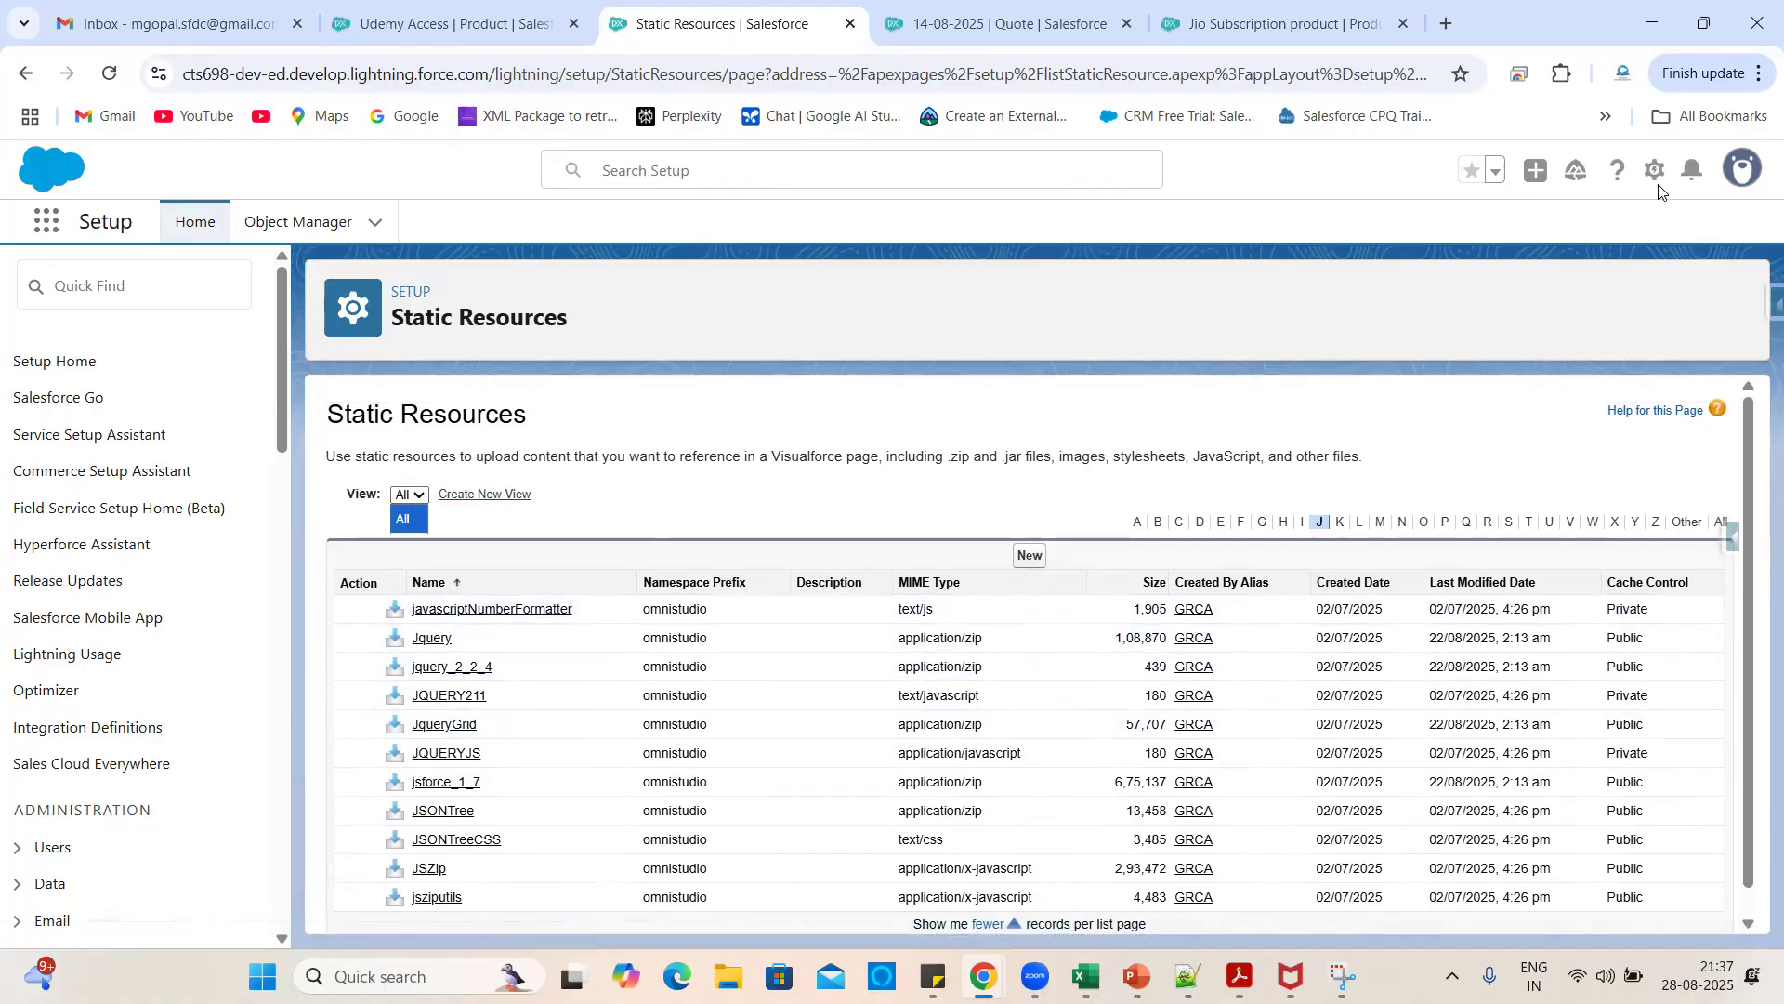
{"action": "left_click", "coordinate": [1722, 170]}
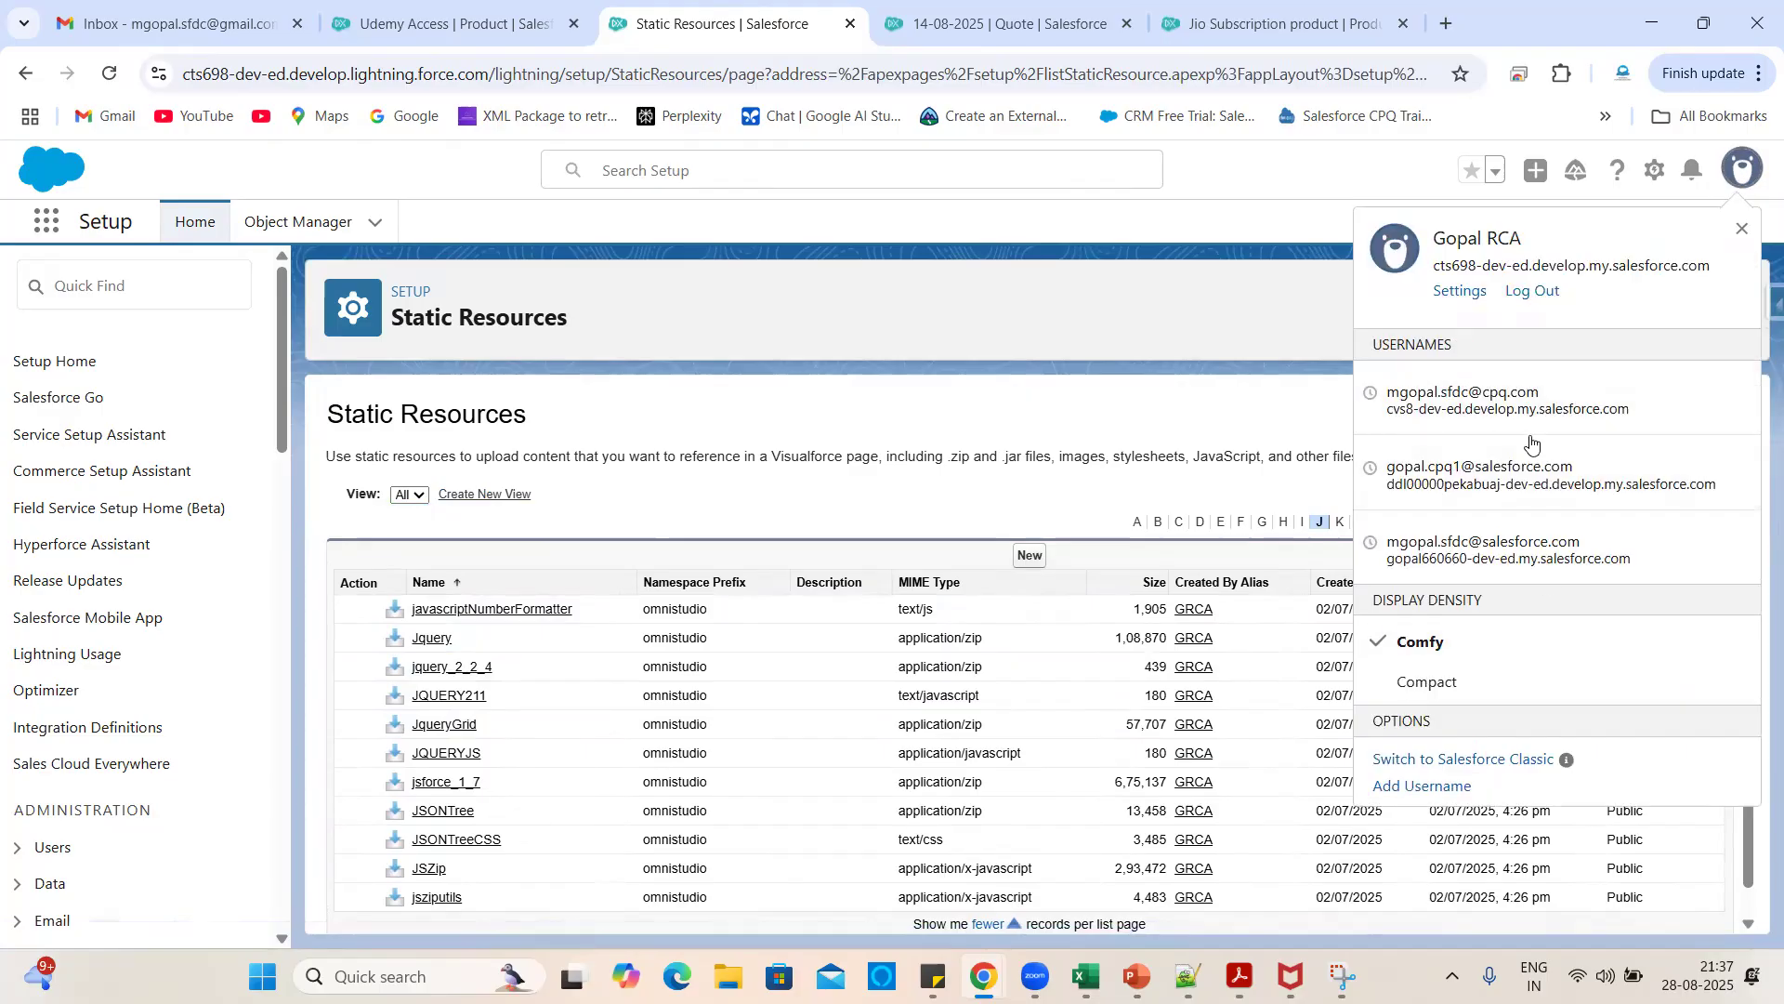
- Switch to Salesforce Classic and open its Setup
{"action": "left_click", "coordinate": [1463, 757]}
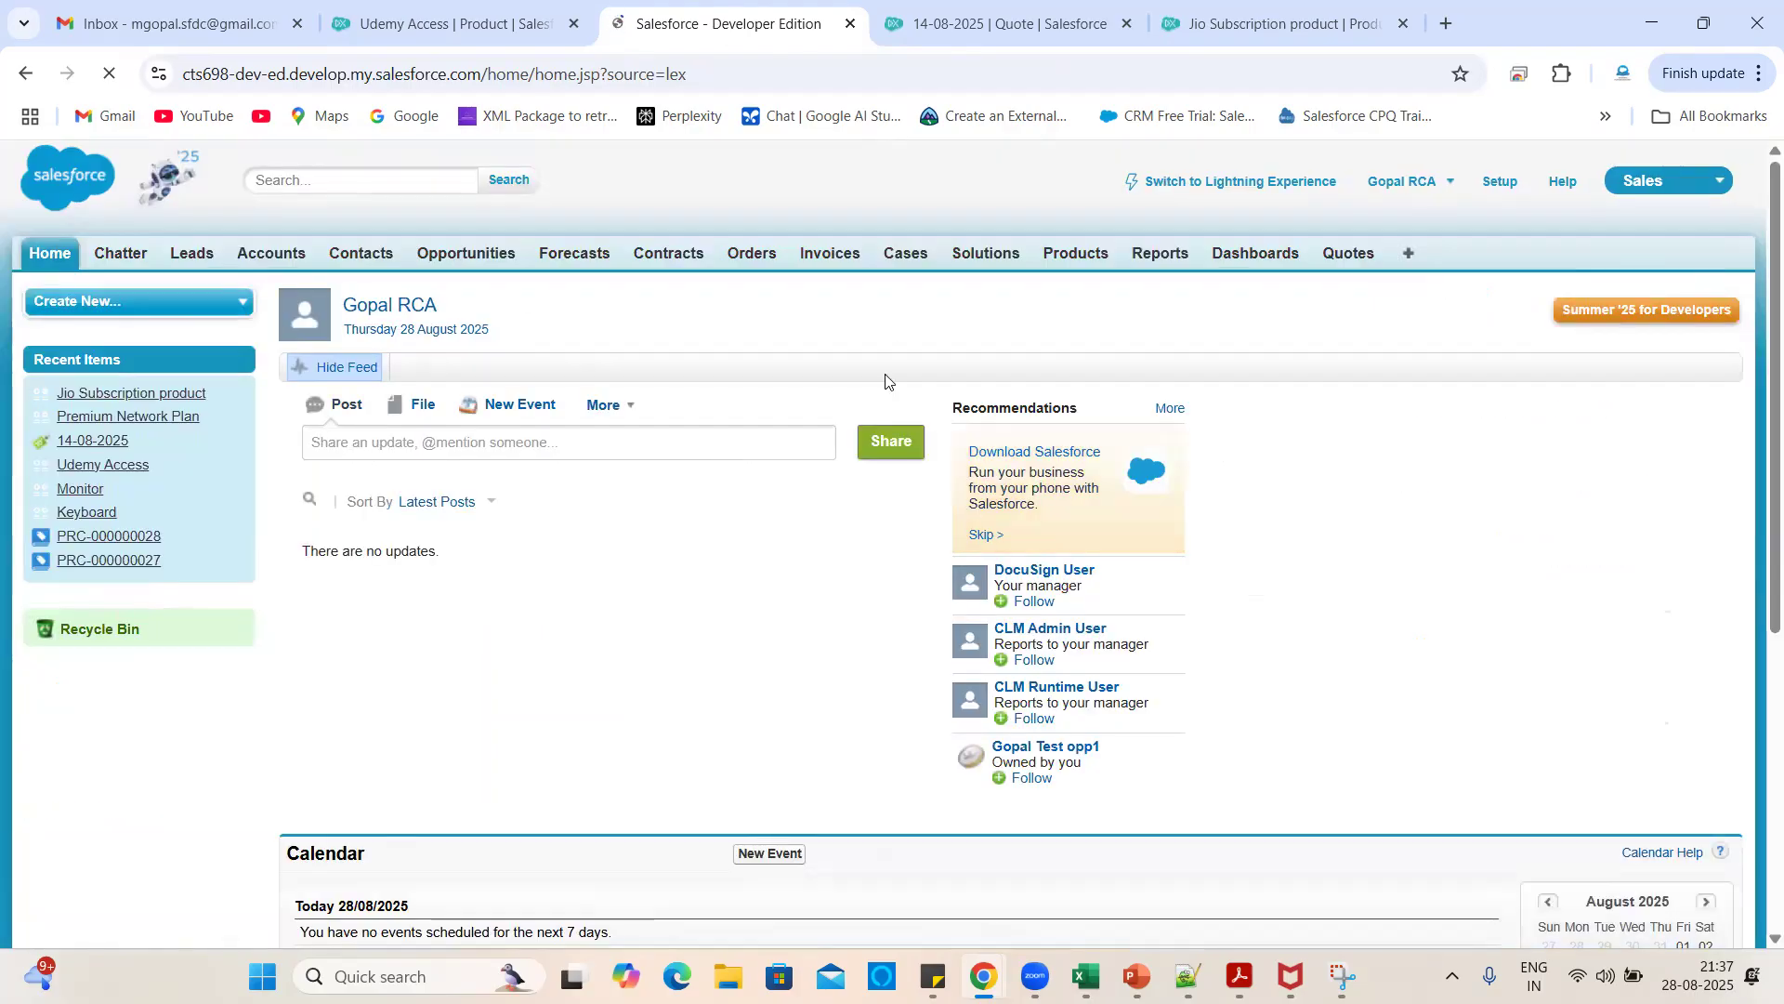
{"action": "left_click", "coordinate": [1502, 189]}
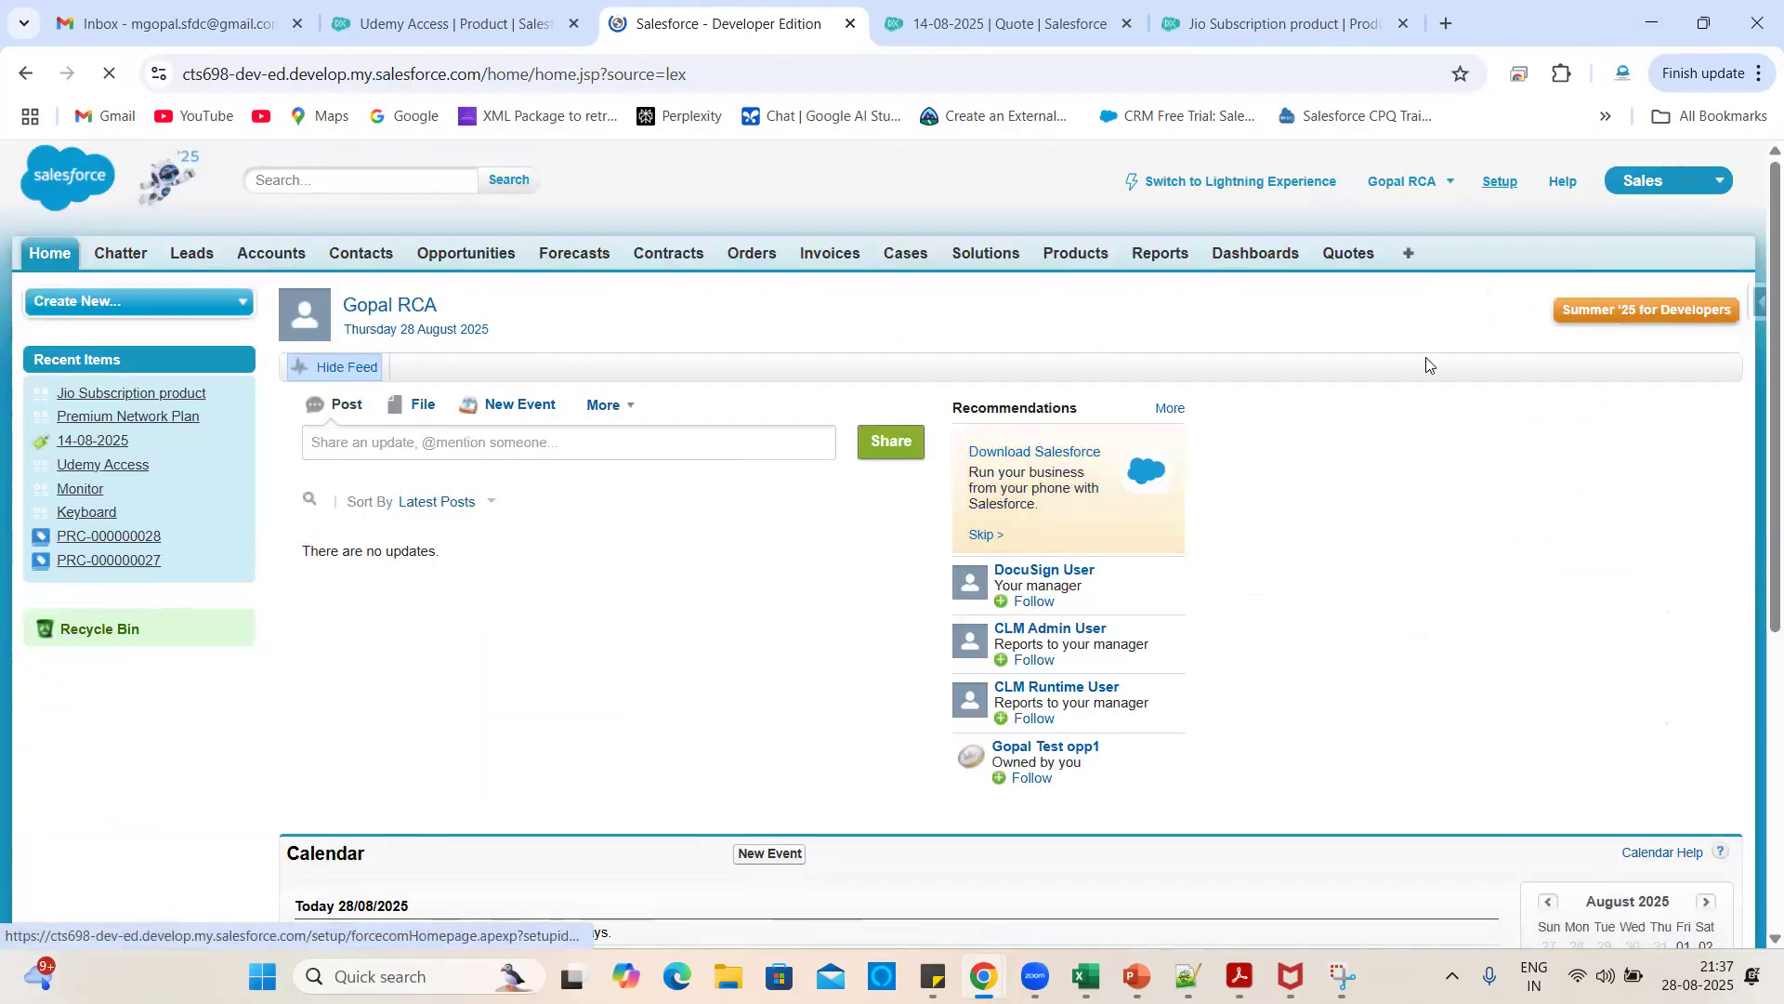
{"action": "scroll", "coordinate": [798, 680], "scroll_direction": "down", "scroll_amount": 3}
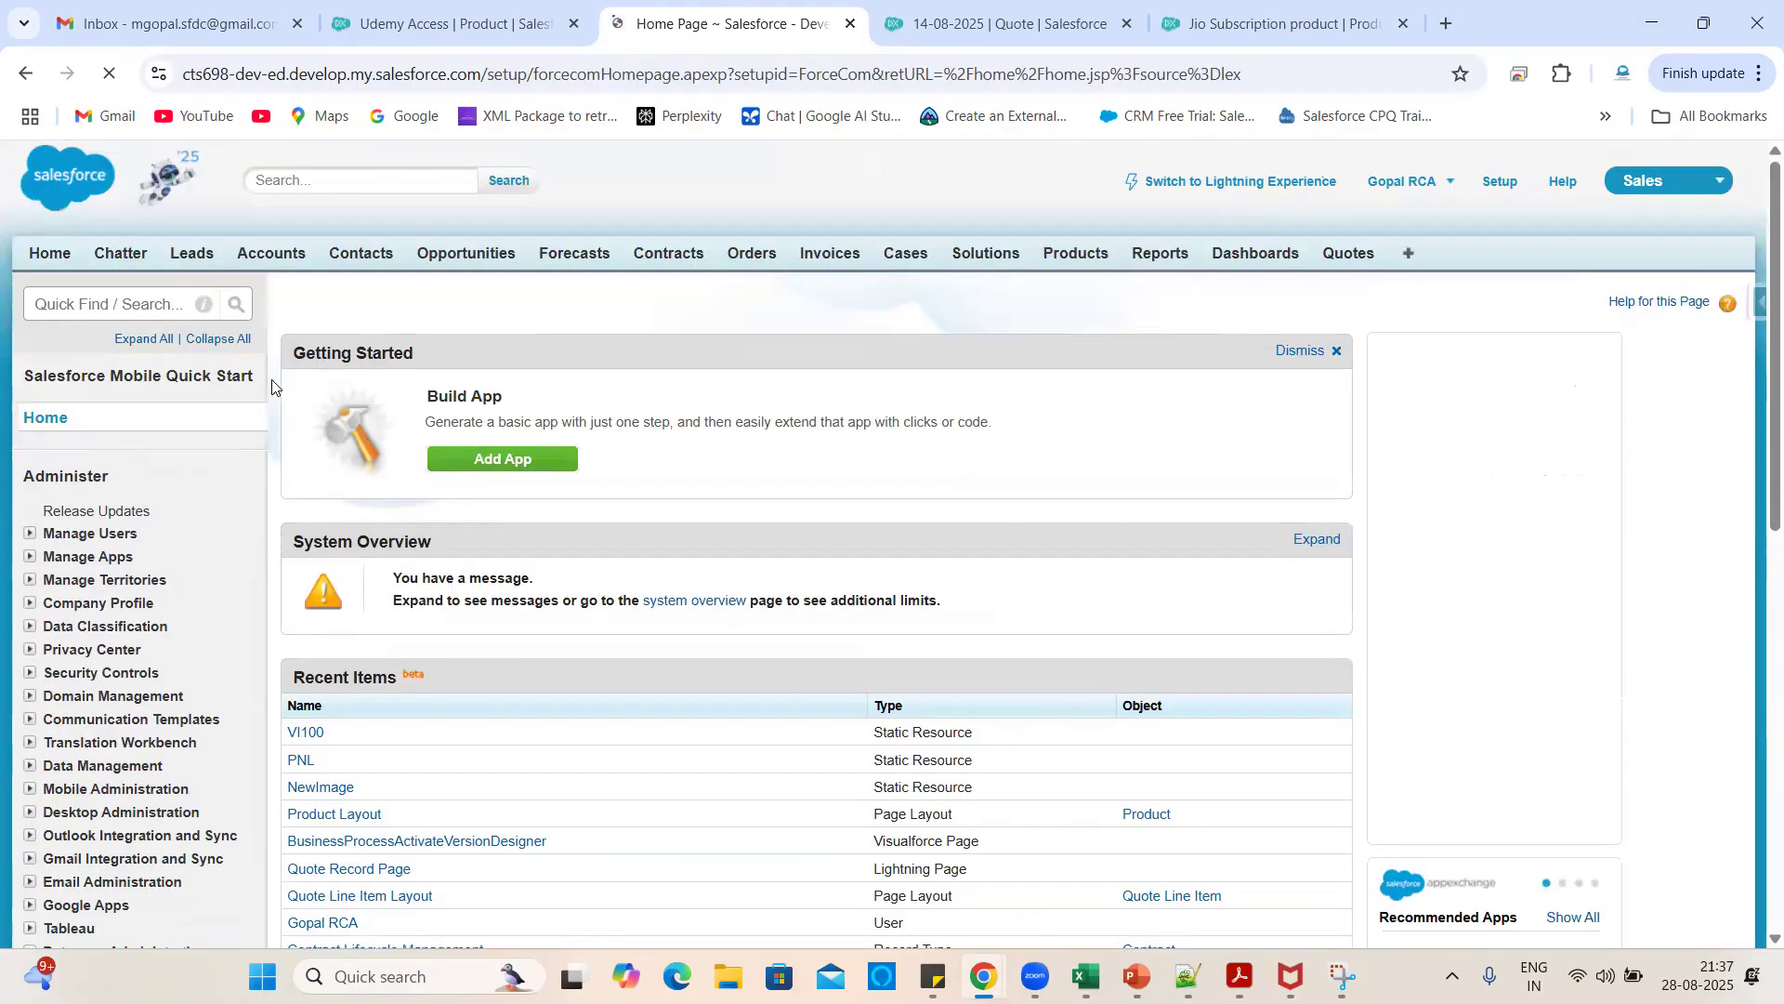
- Search Quick Find for 'resou' and open the Static Resources list
{"action": "left_click", "coordinate": [109, 306]}
{"action": "type", "text": "stat"}
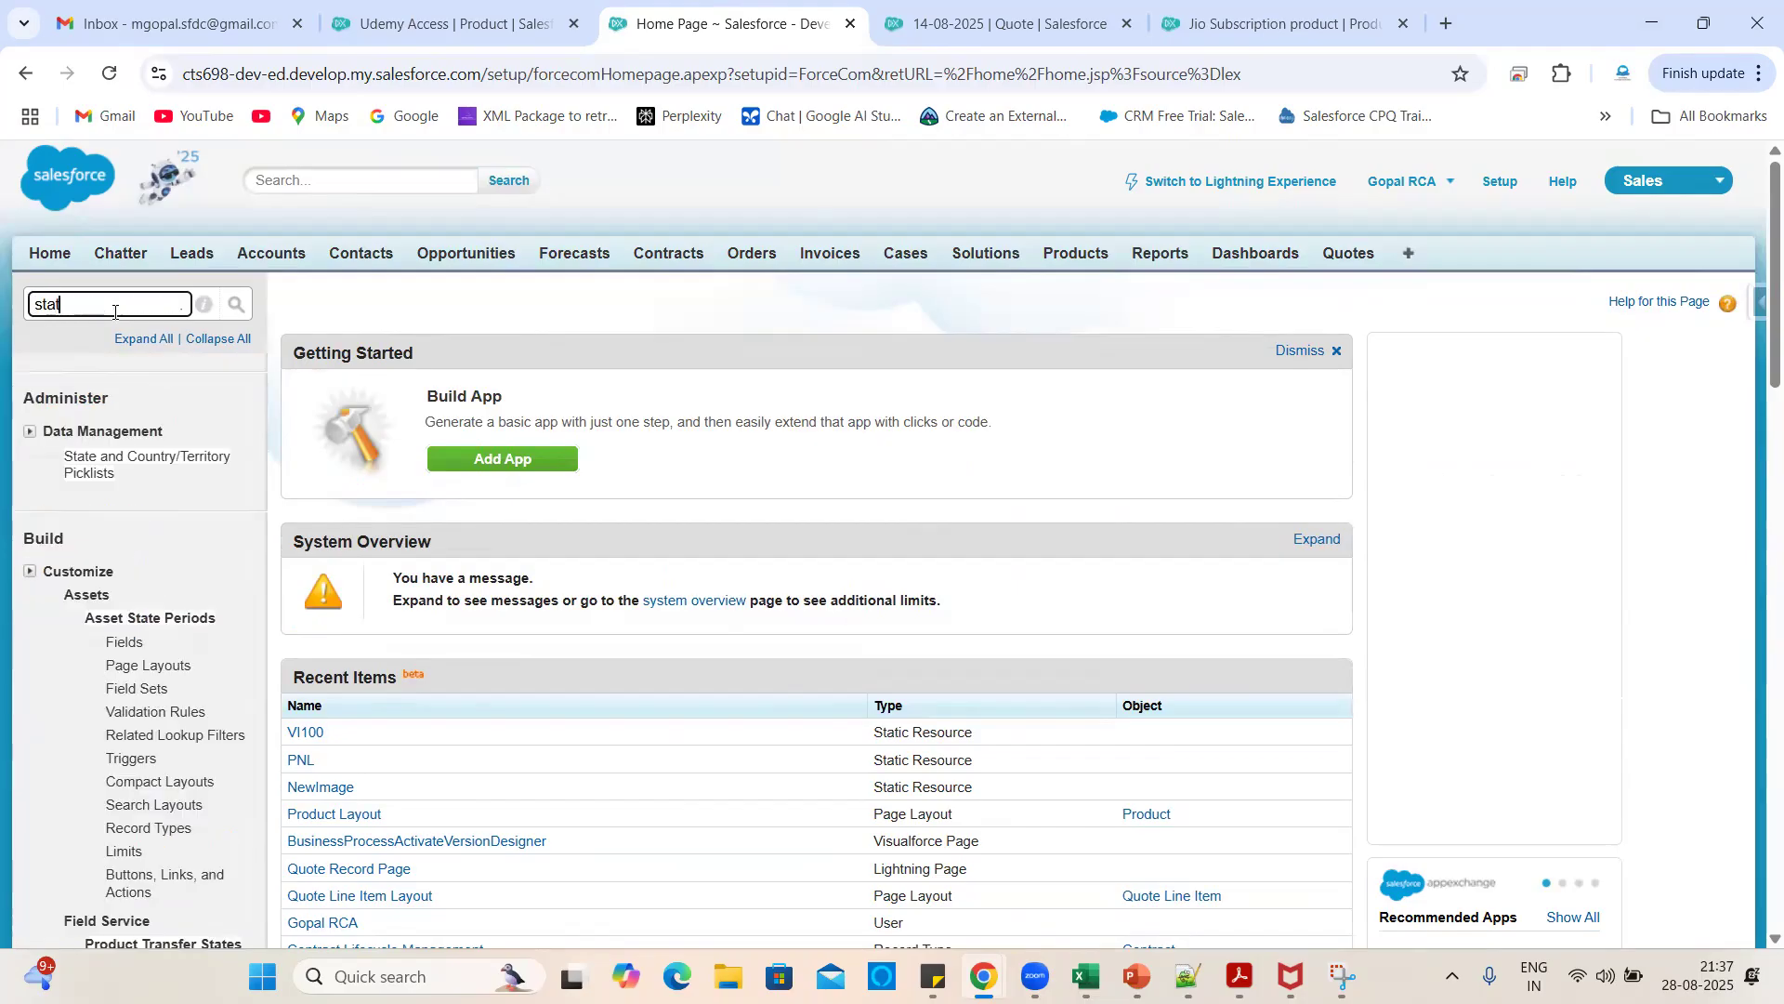
{"action": "scroll", "coordinate": [176, 658], "scroll_direction": "down", "scroll_amount": 8}
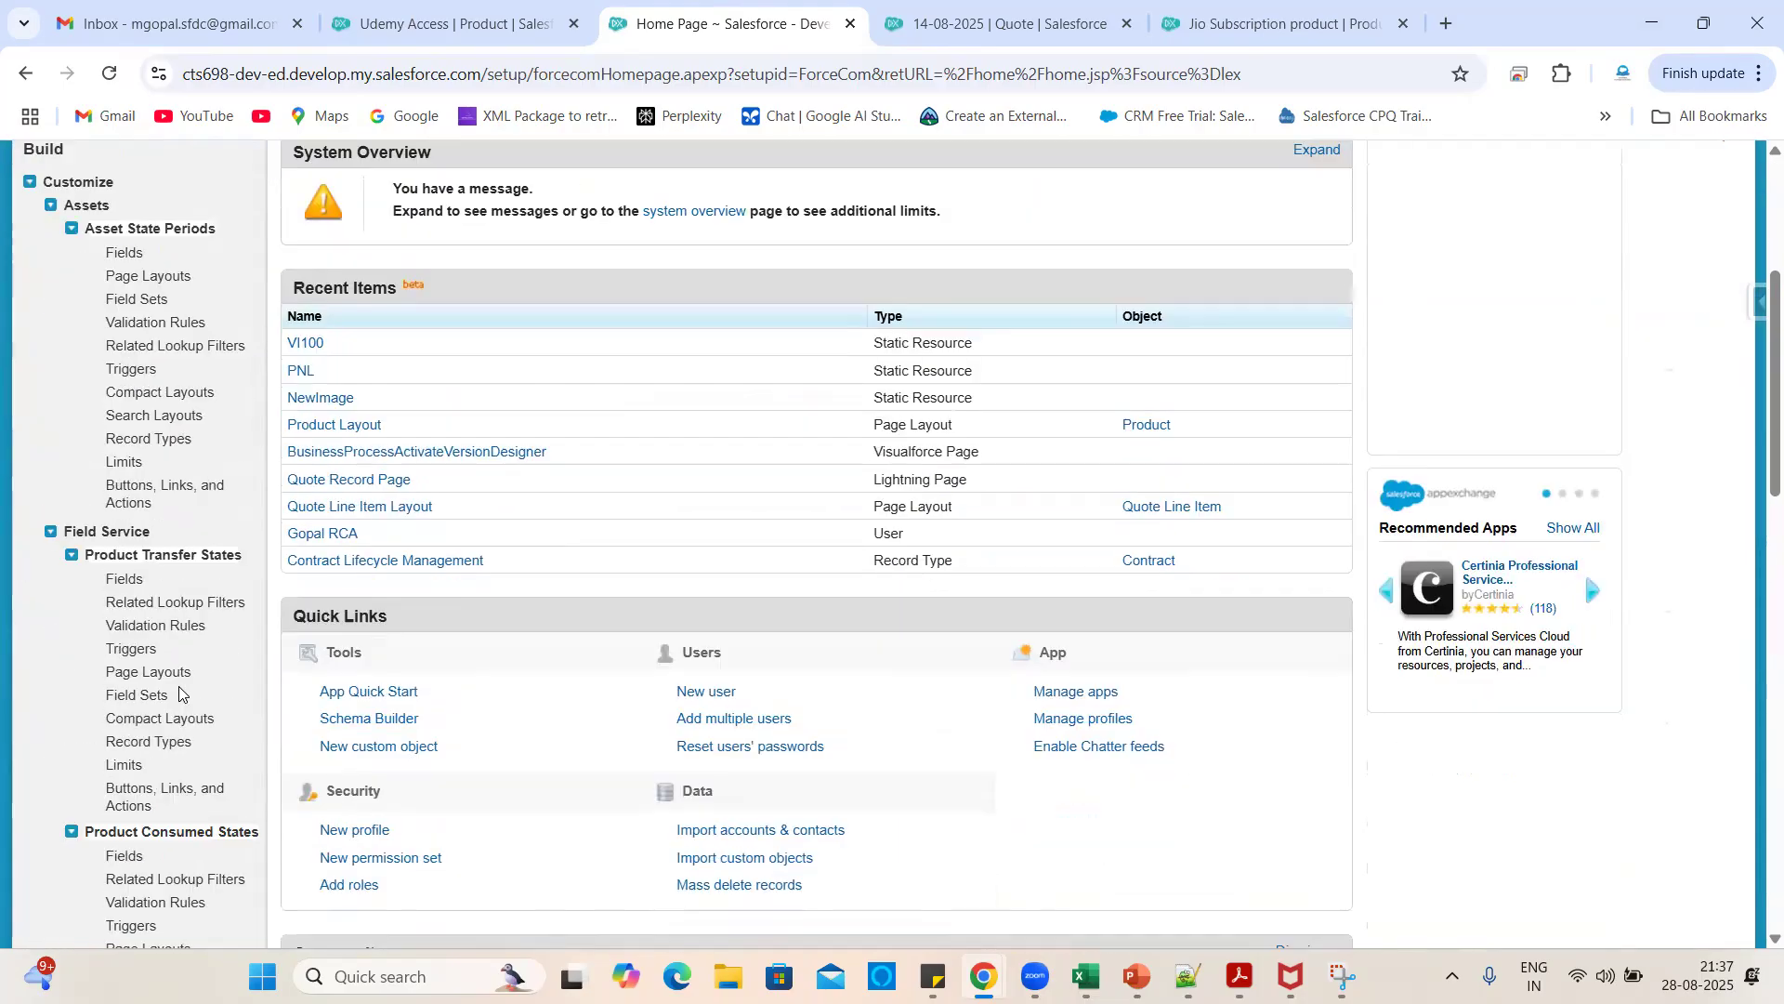
{"action": "scroll", "coordinate": [195, 788], "scroll_direction": "down", "scroll_amount": 5}
{"action": "scroll", "coordinate": [195, 788], "scroll_direction": "up", "scroll_amount": 15}
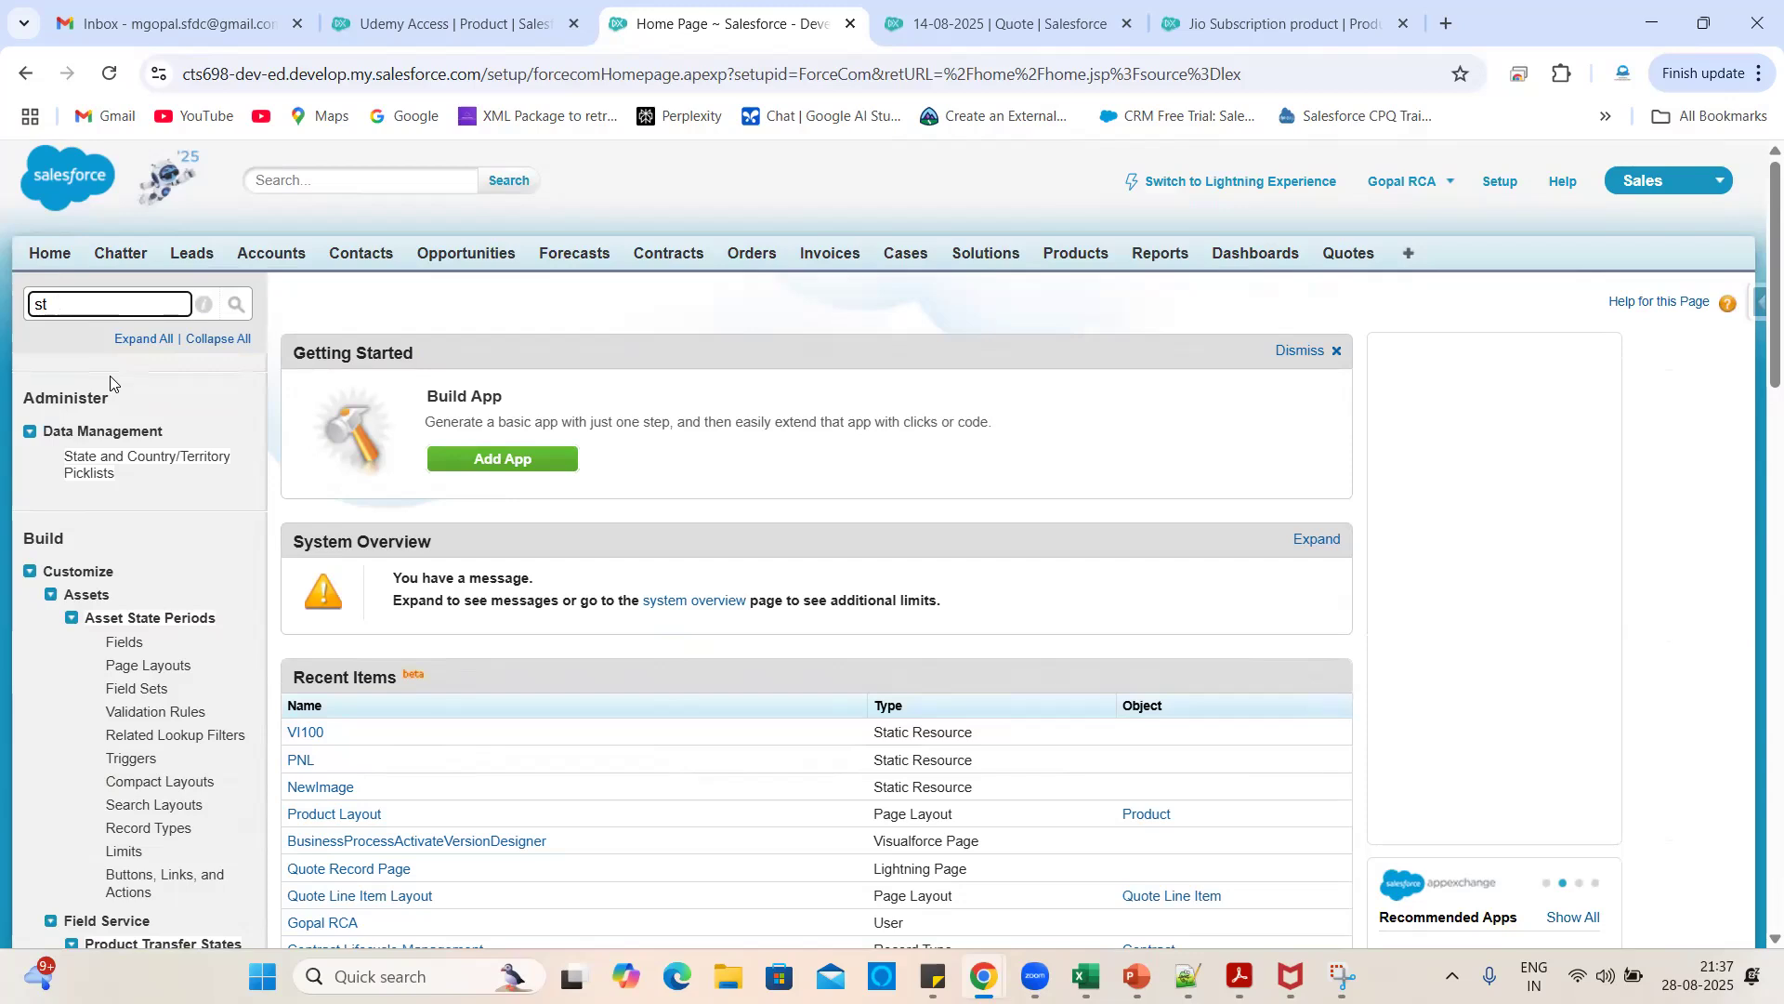
{"action": "key", "text": "BackSpace"}
{"action": "key", "text": "BackSpace"}
{"action": "type", "text": "res"}
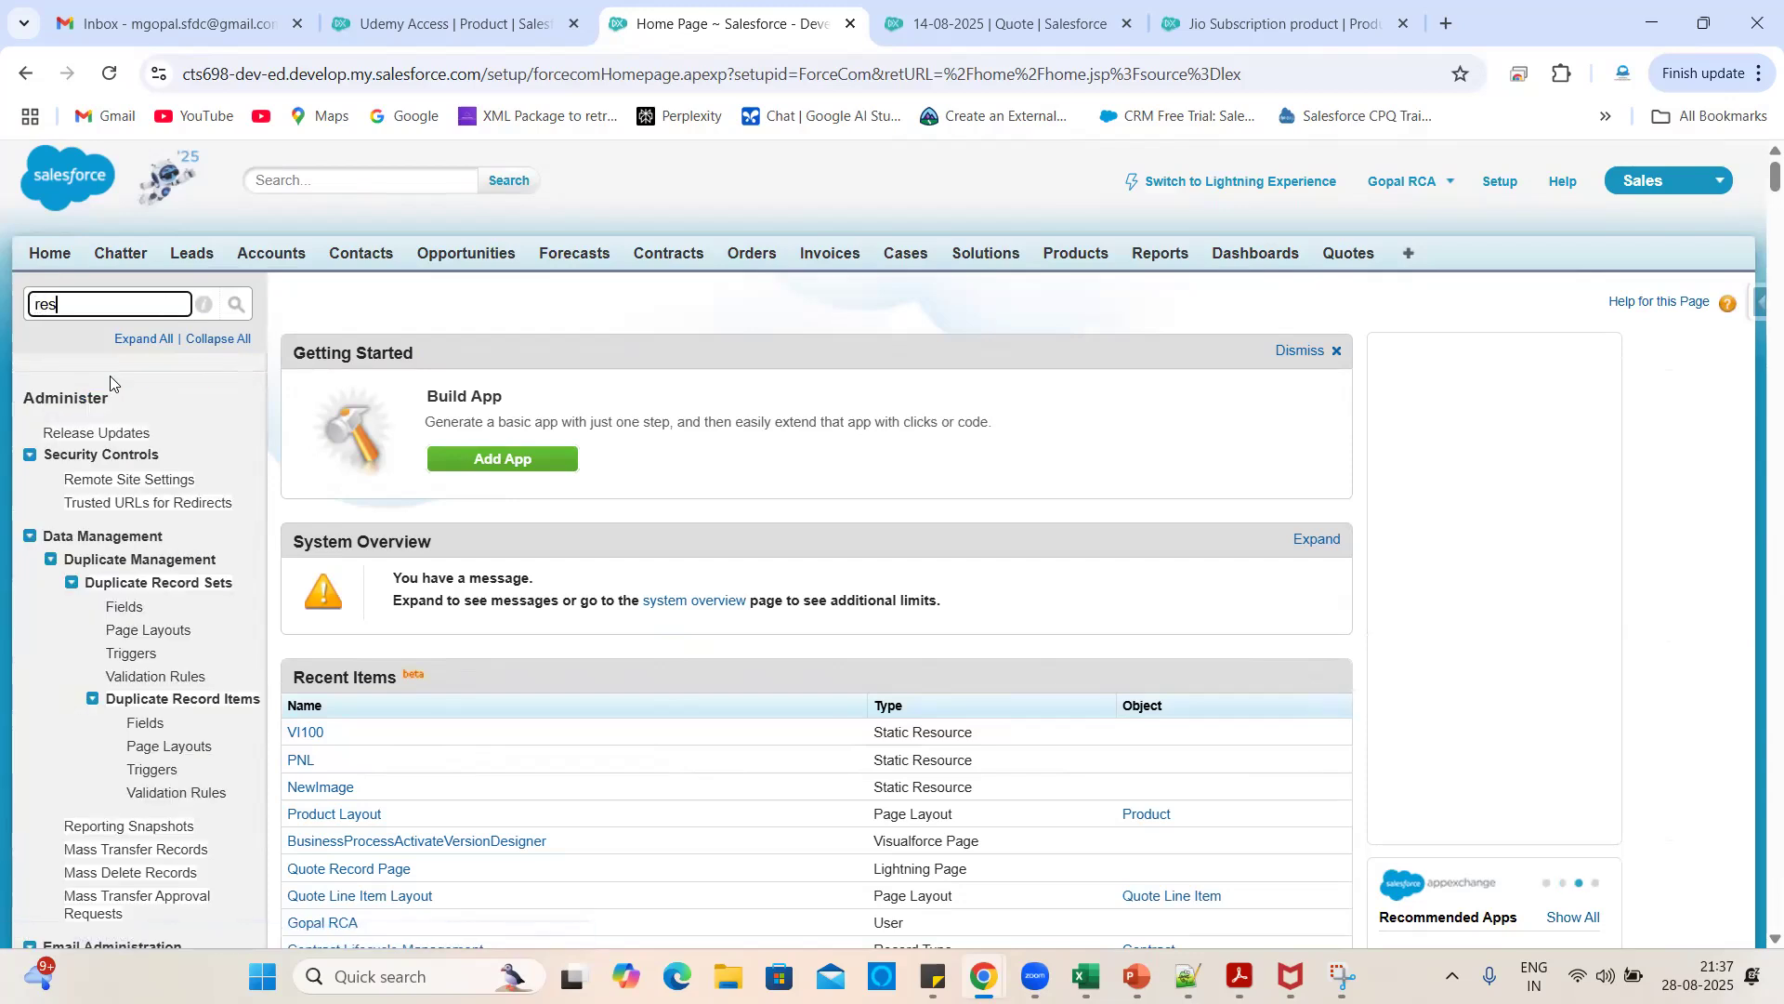
{"action": "type", "text": "ou"}
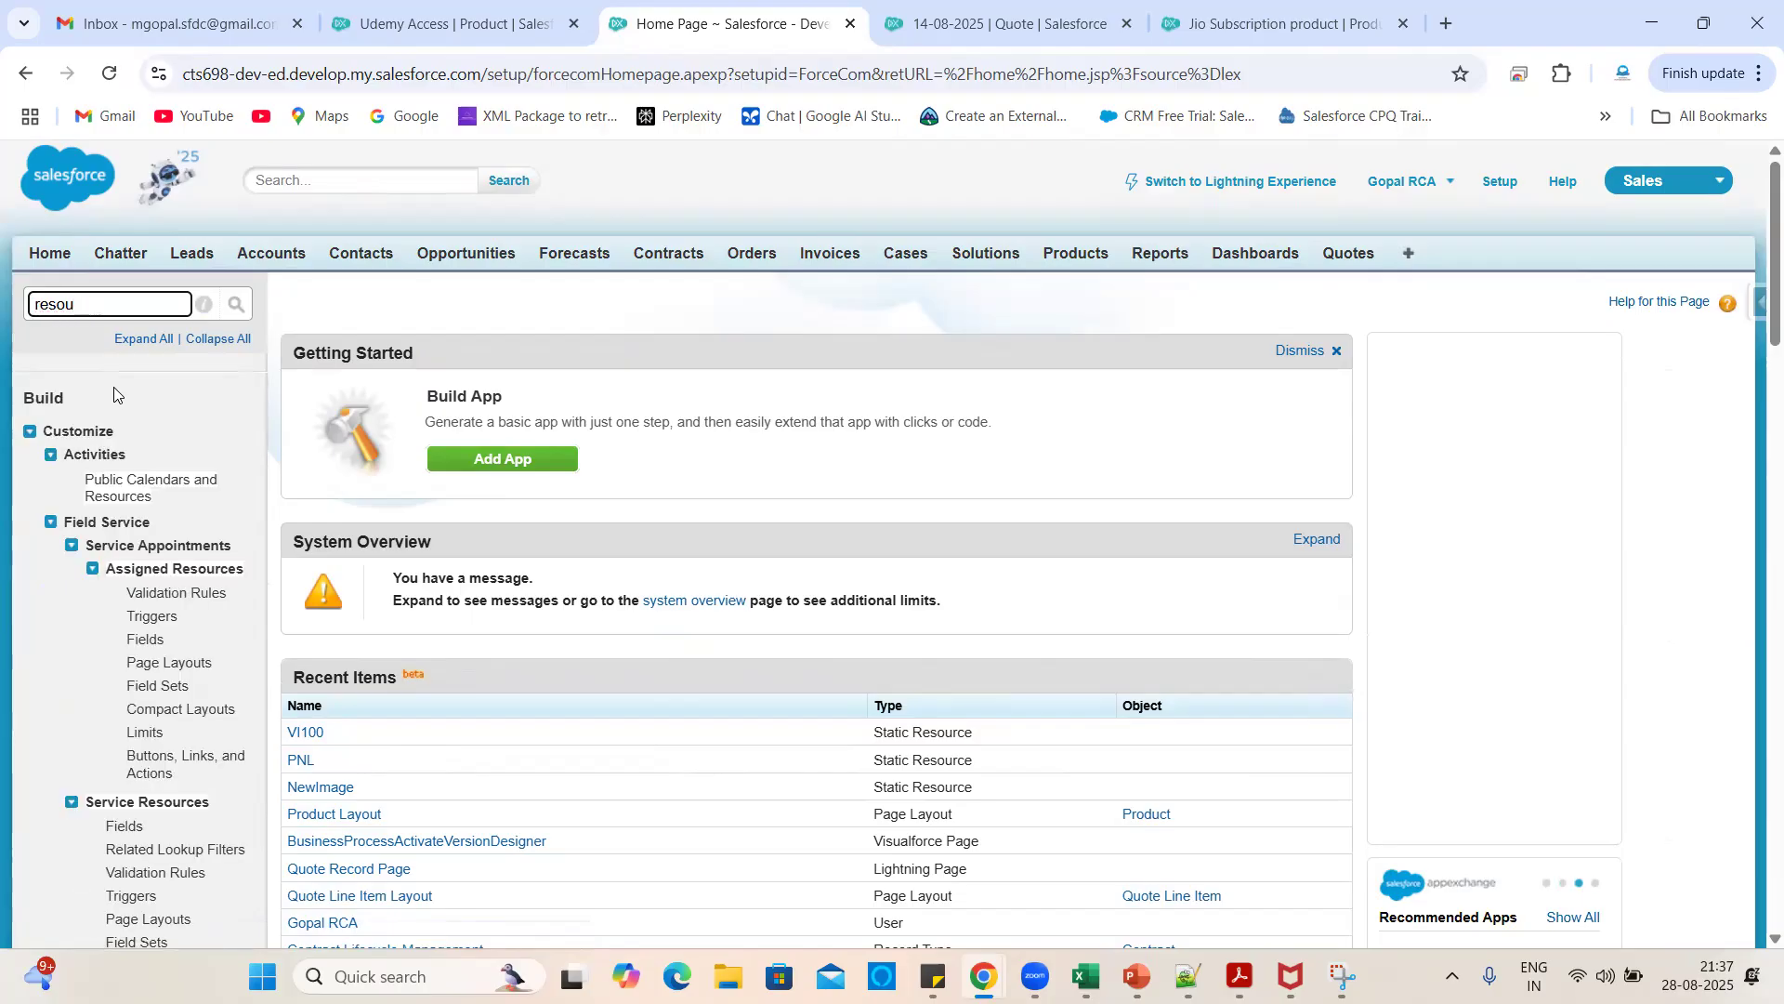
{"action": "scroll", "coordinate": [183, 706], "scroll_direction": "down", "scroll_amount": 12}
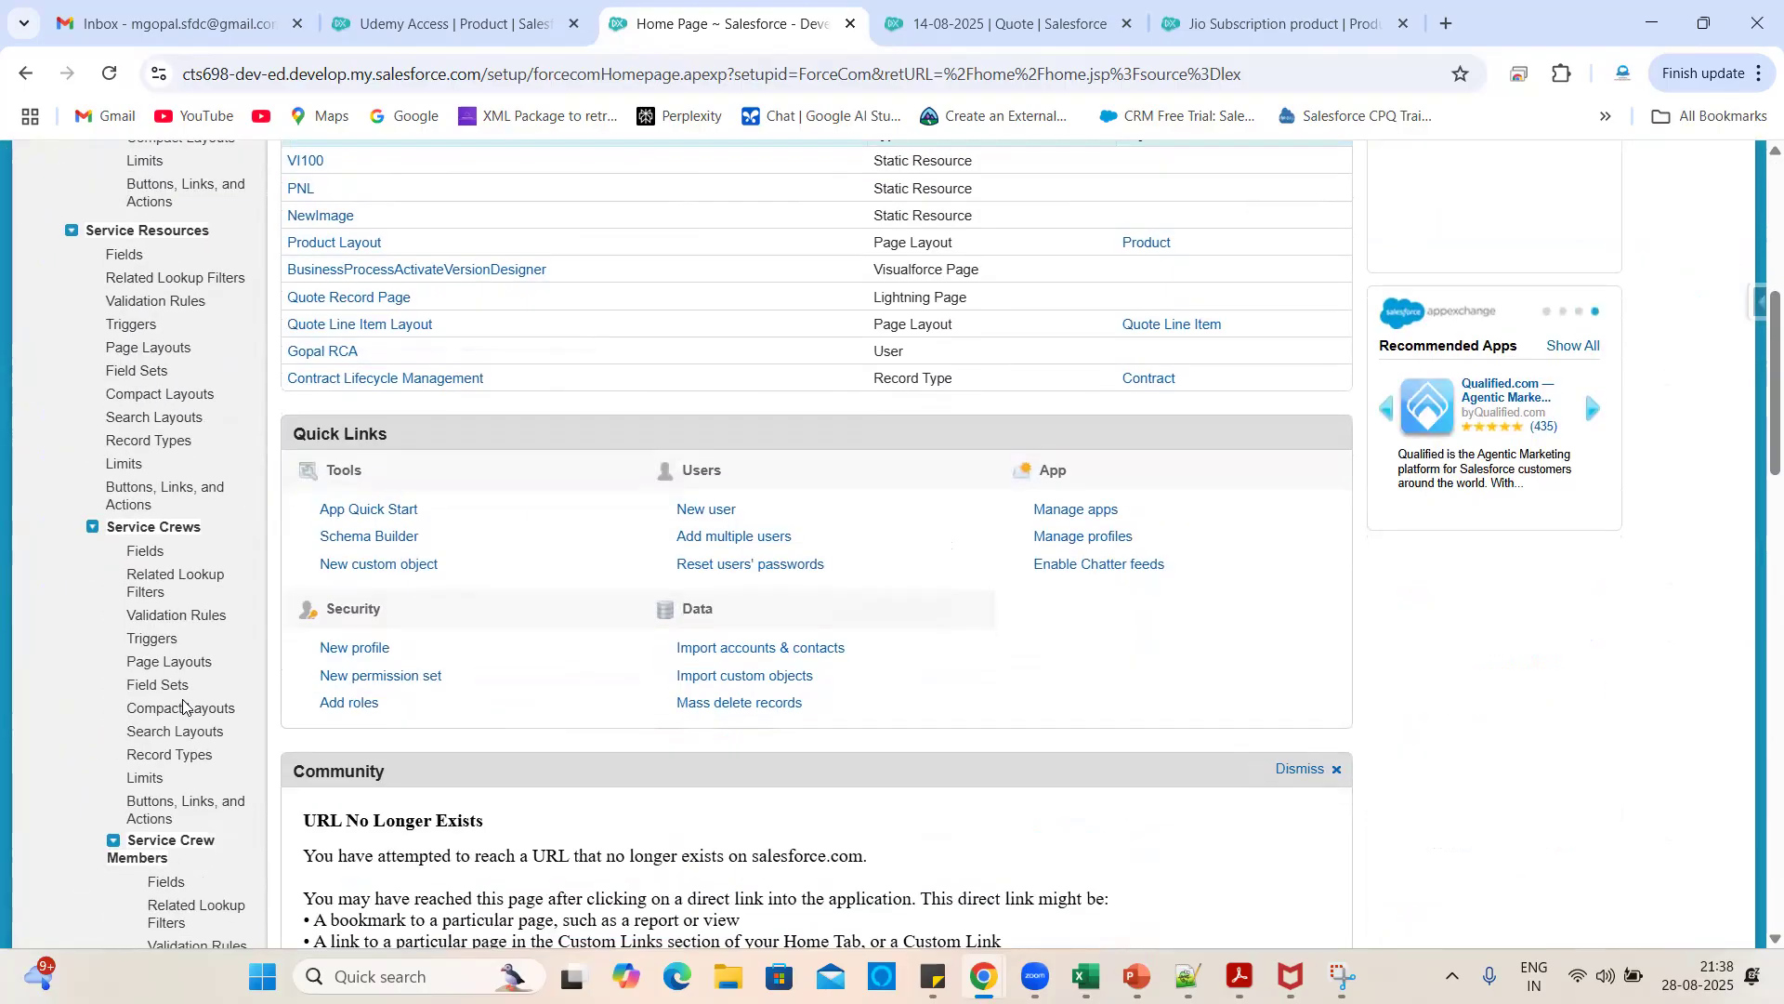
{"action": "scroll", "coordinate": [183, 706], "scroll_direction": "down", "scroll_amount": 8}
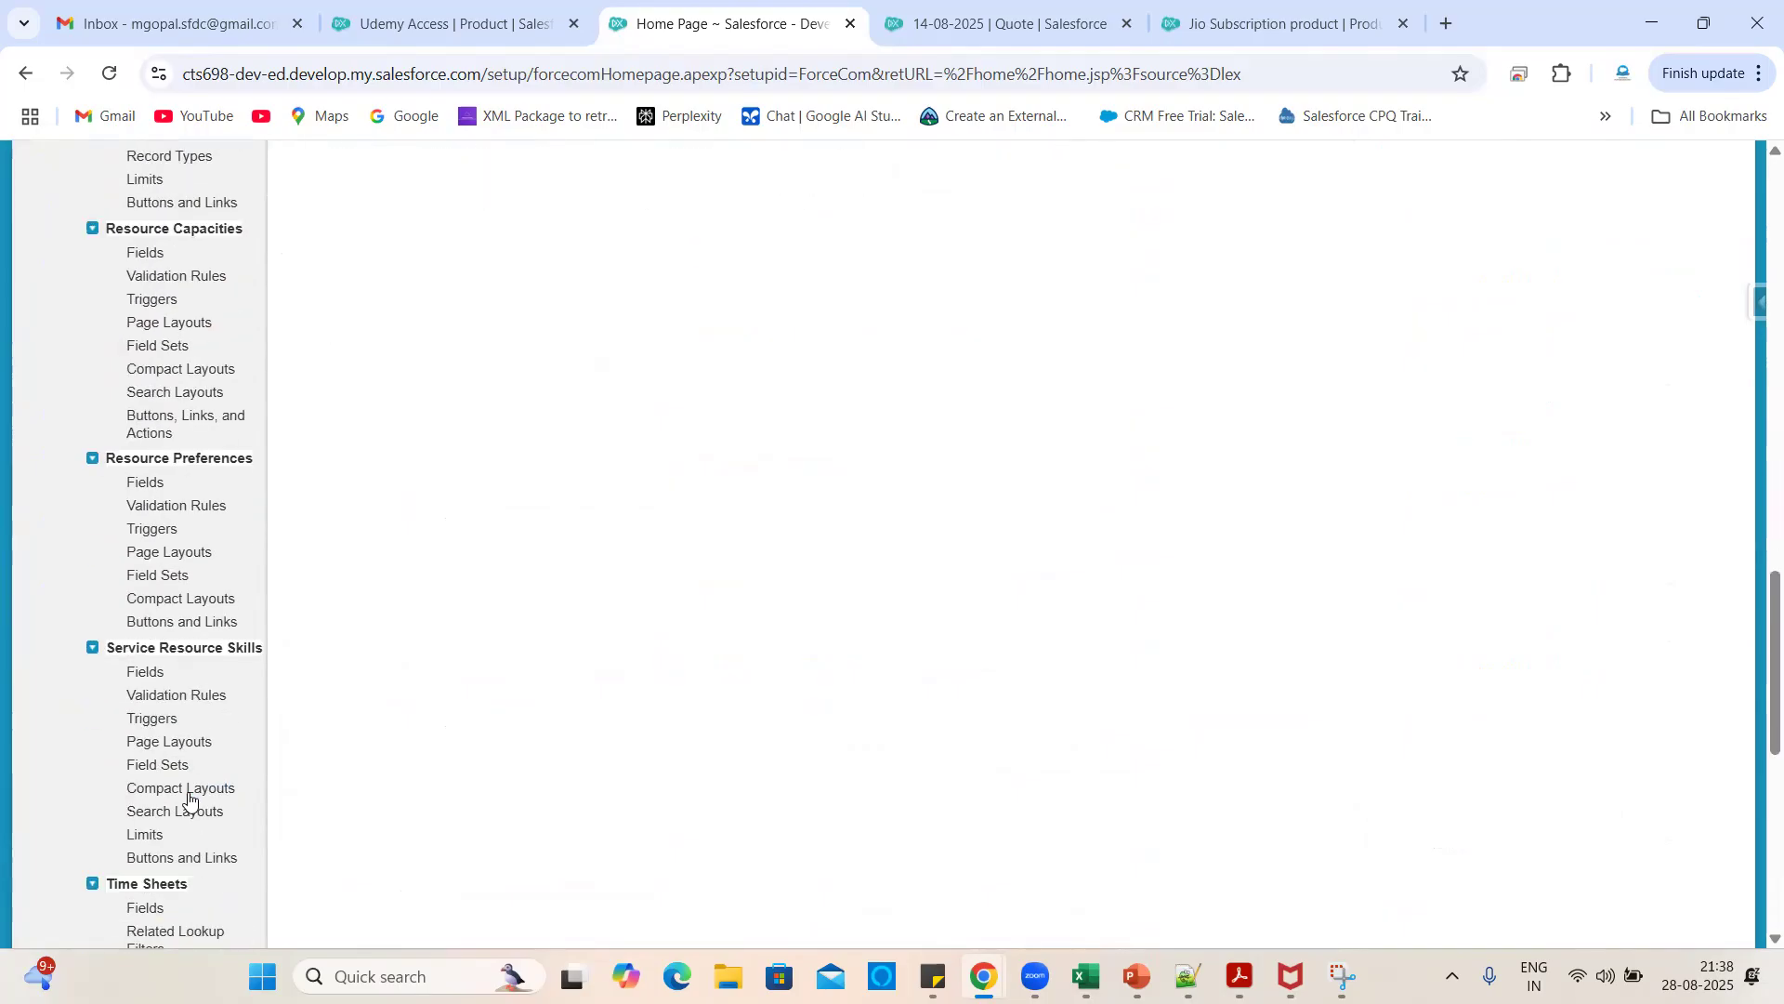
{"action": "scroll", "coordinate": [187, 795], "scroll_direction": "down", "scroll_amount": 7}
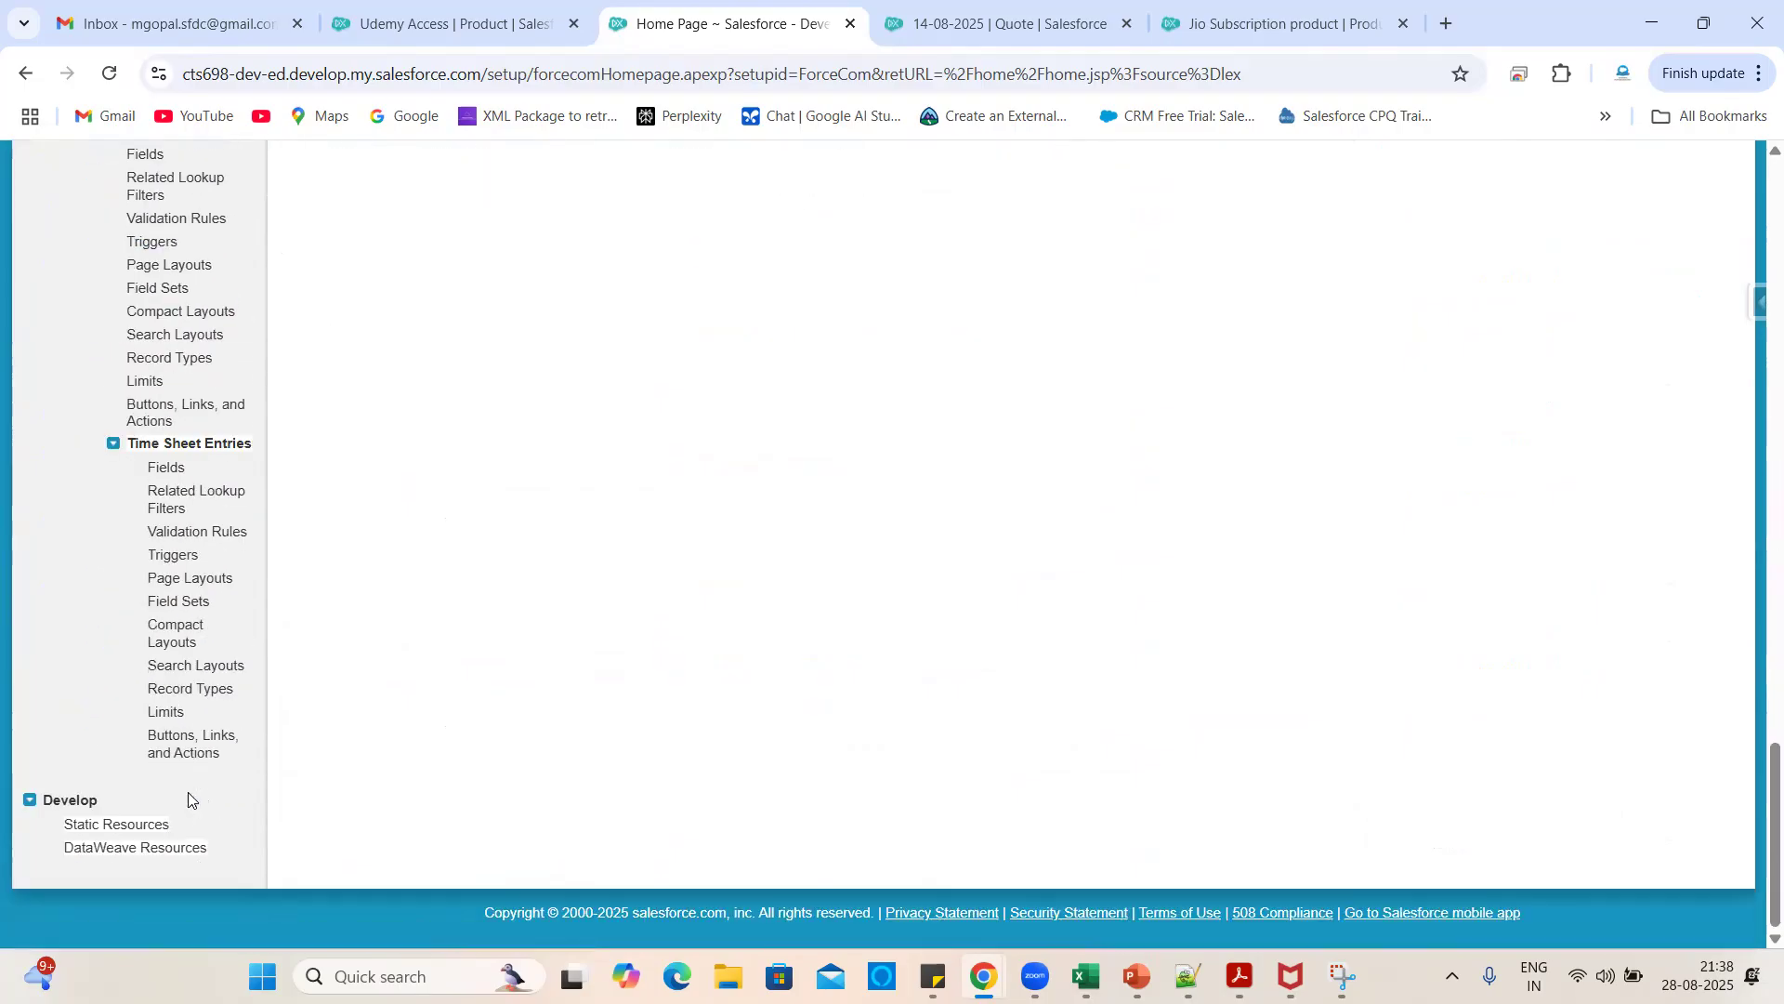
{"action": "left_click", "coordinate": [124, 825]}
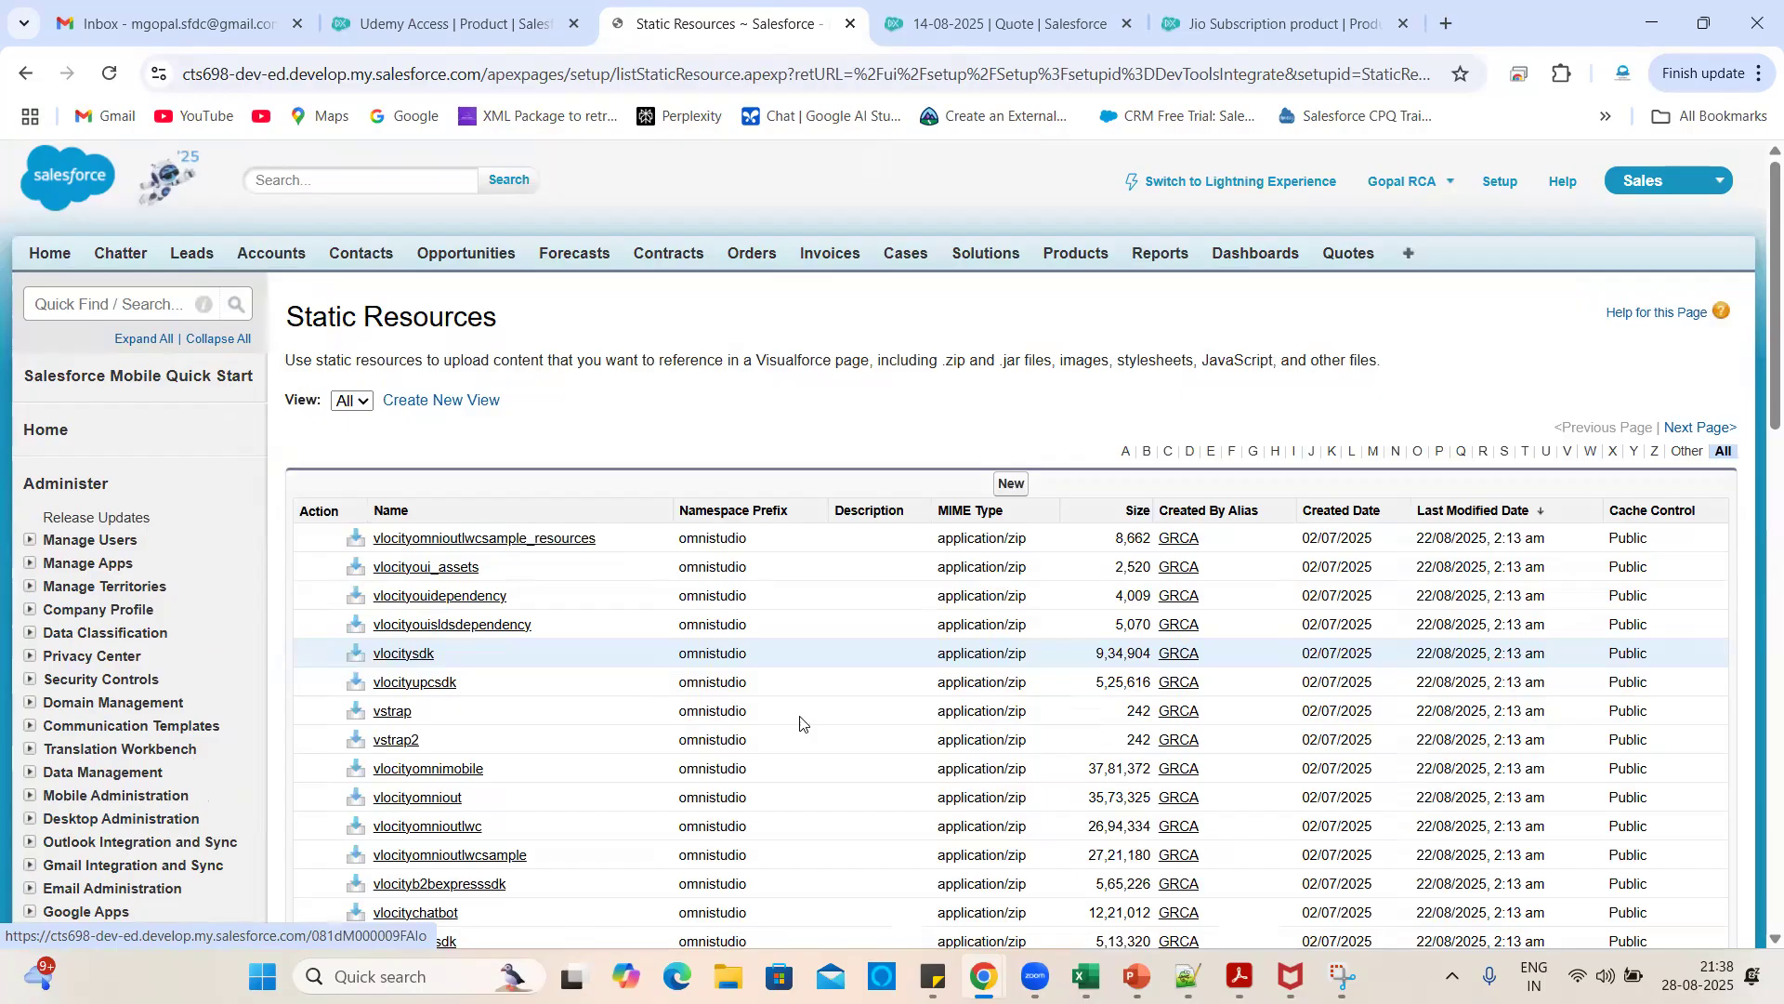
- Repeatedly try the All Tabs list, going back after each internal server error
{"action": "scroll", "coordinate": [947, 666], "scroll_direction": "down", "scroll_amount": 15}
{"action": "scroll", "coordinate": [947, 666], "scroll_direction": "up", "scroll_amount": 7}
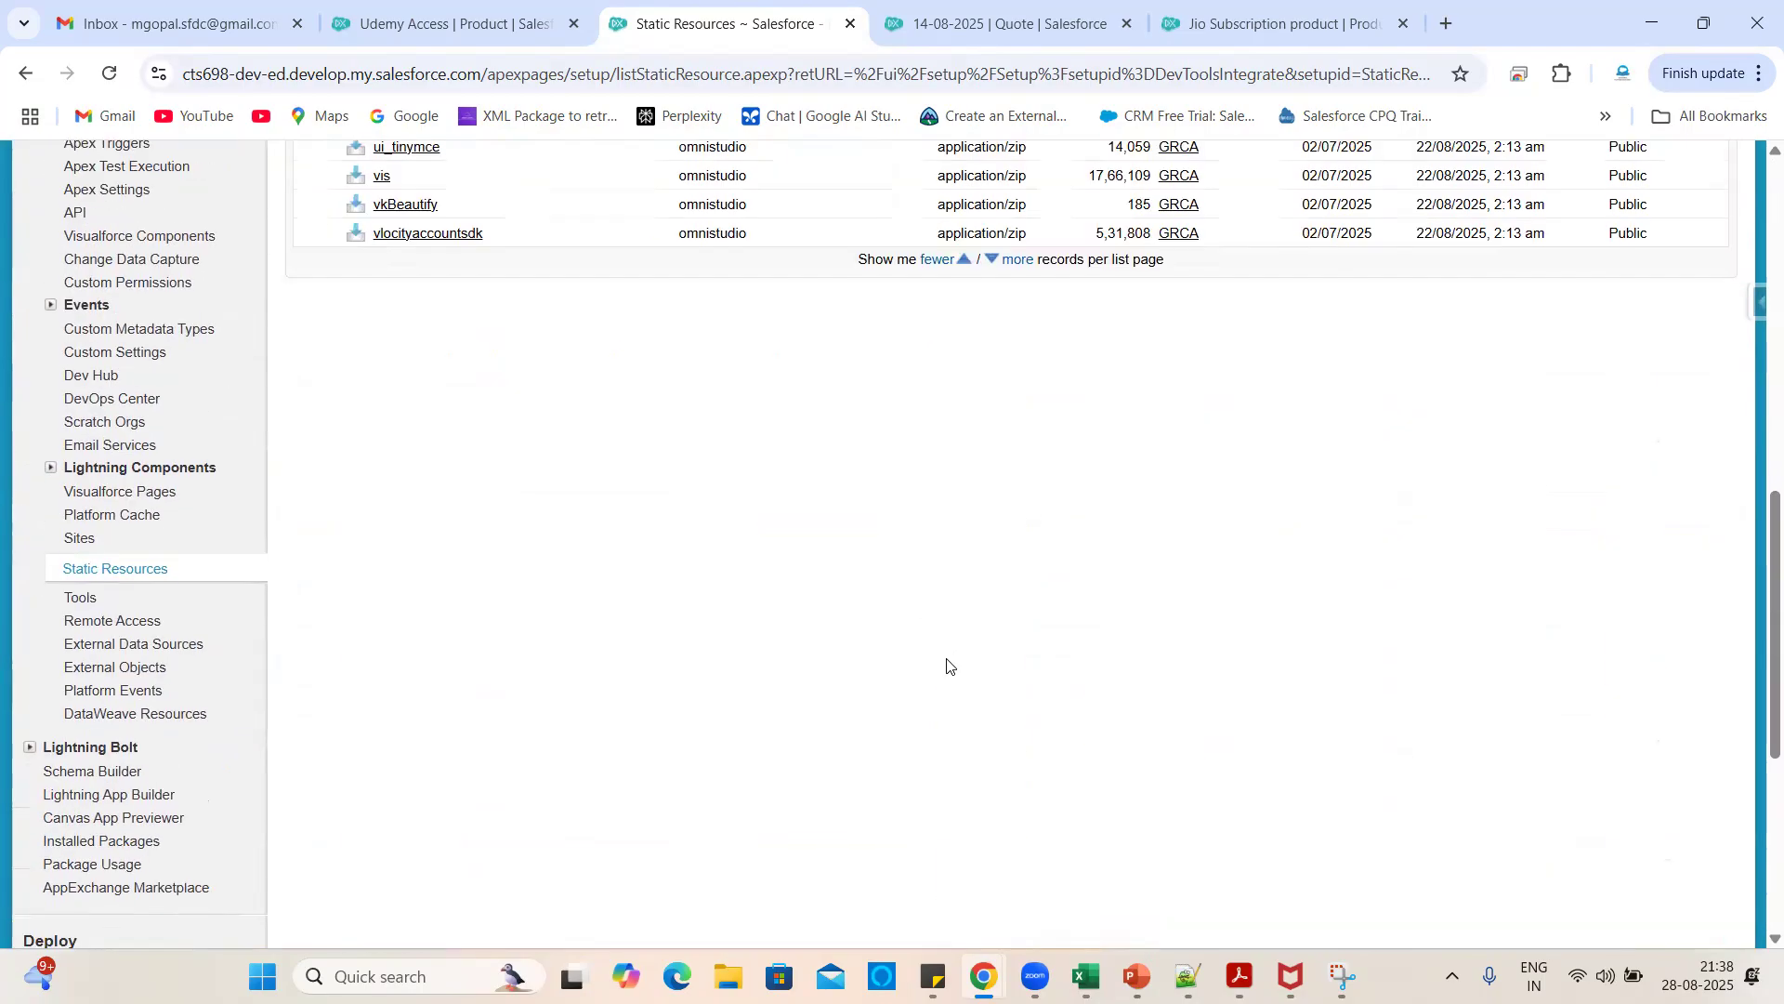
{"action": "scroll", "coordinate": [1366, 316], "scroll_direction": "up", "scroll_amount": 8}
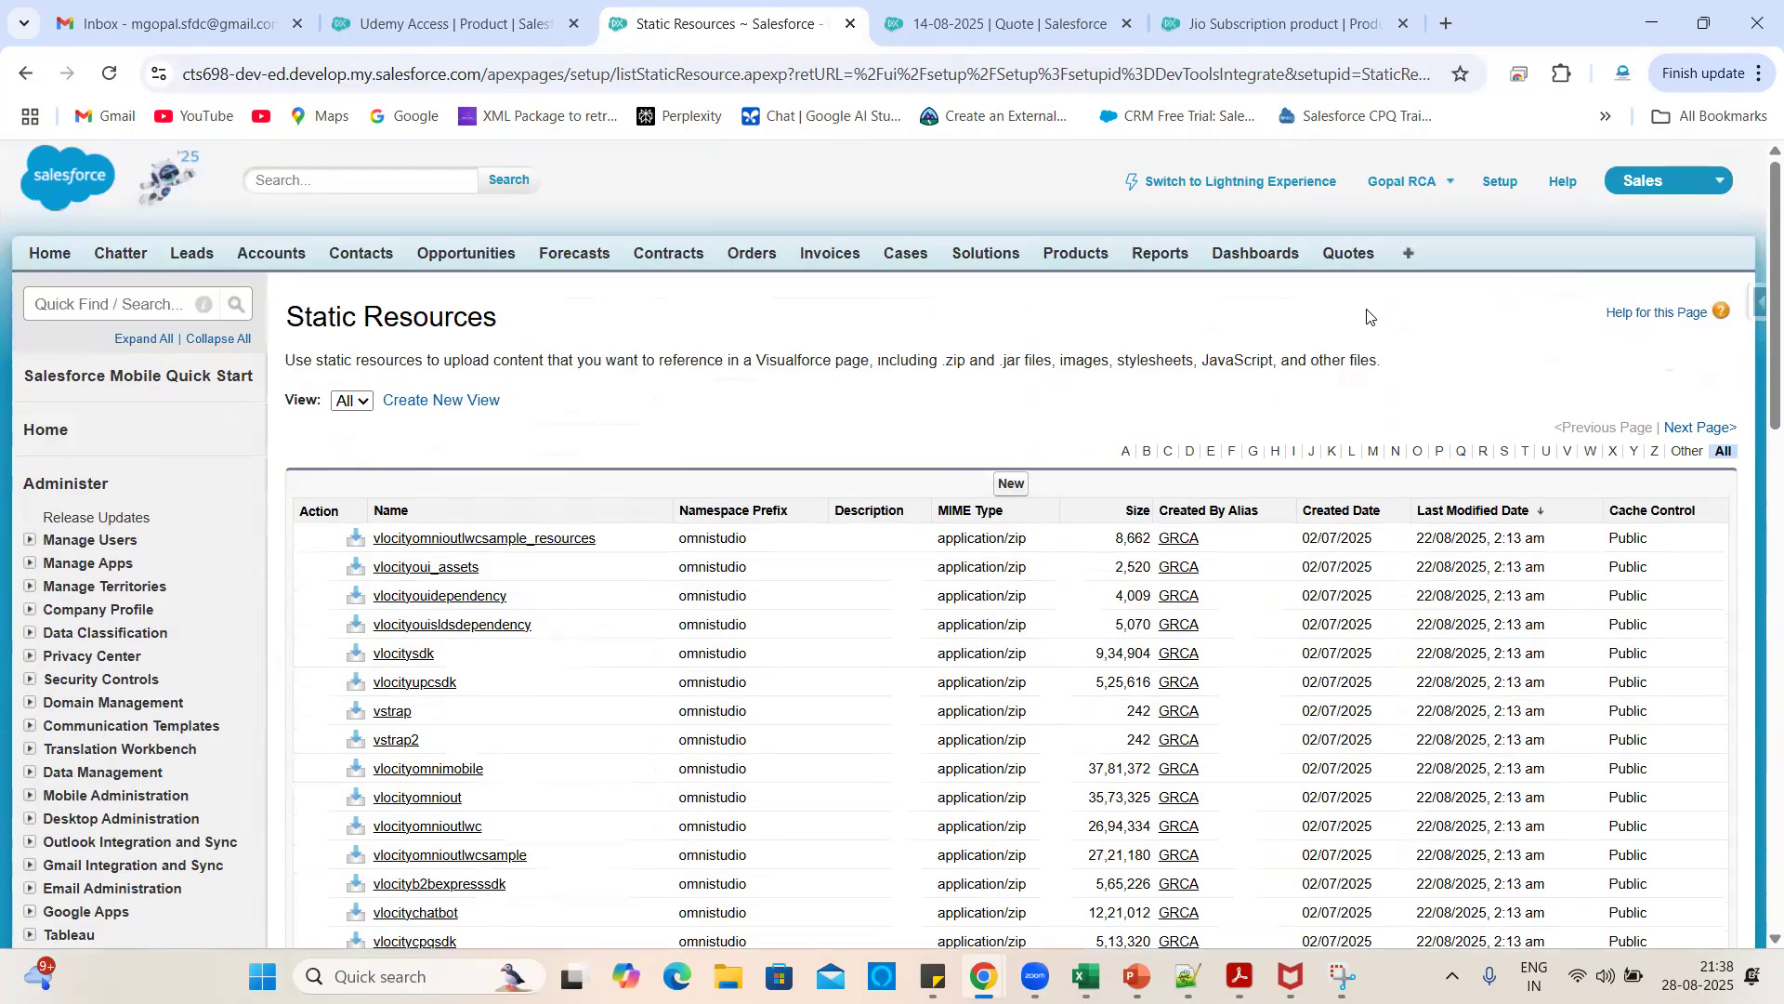
{"action": "left_click", "coordinate": [1408, 251]}
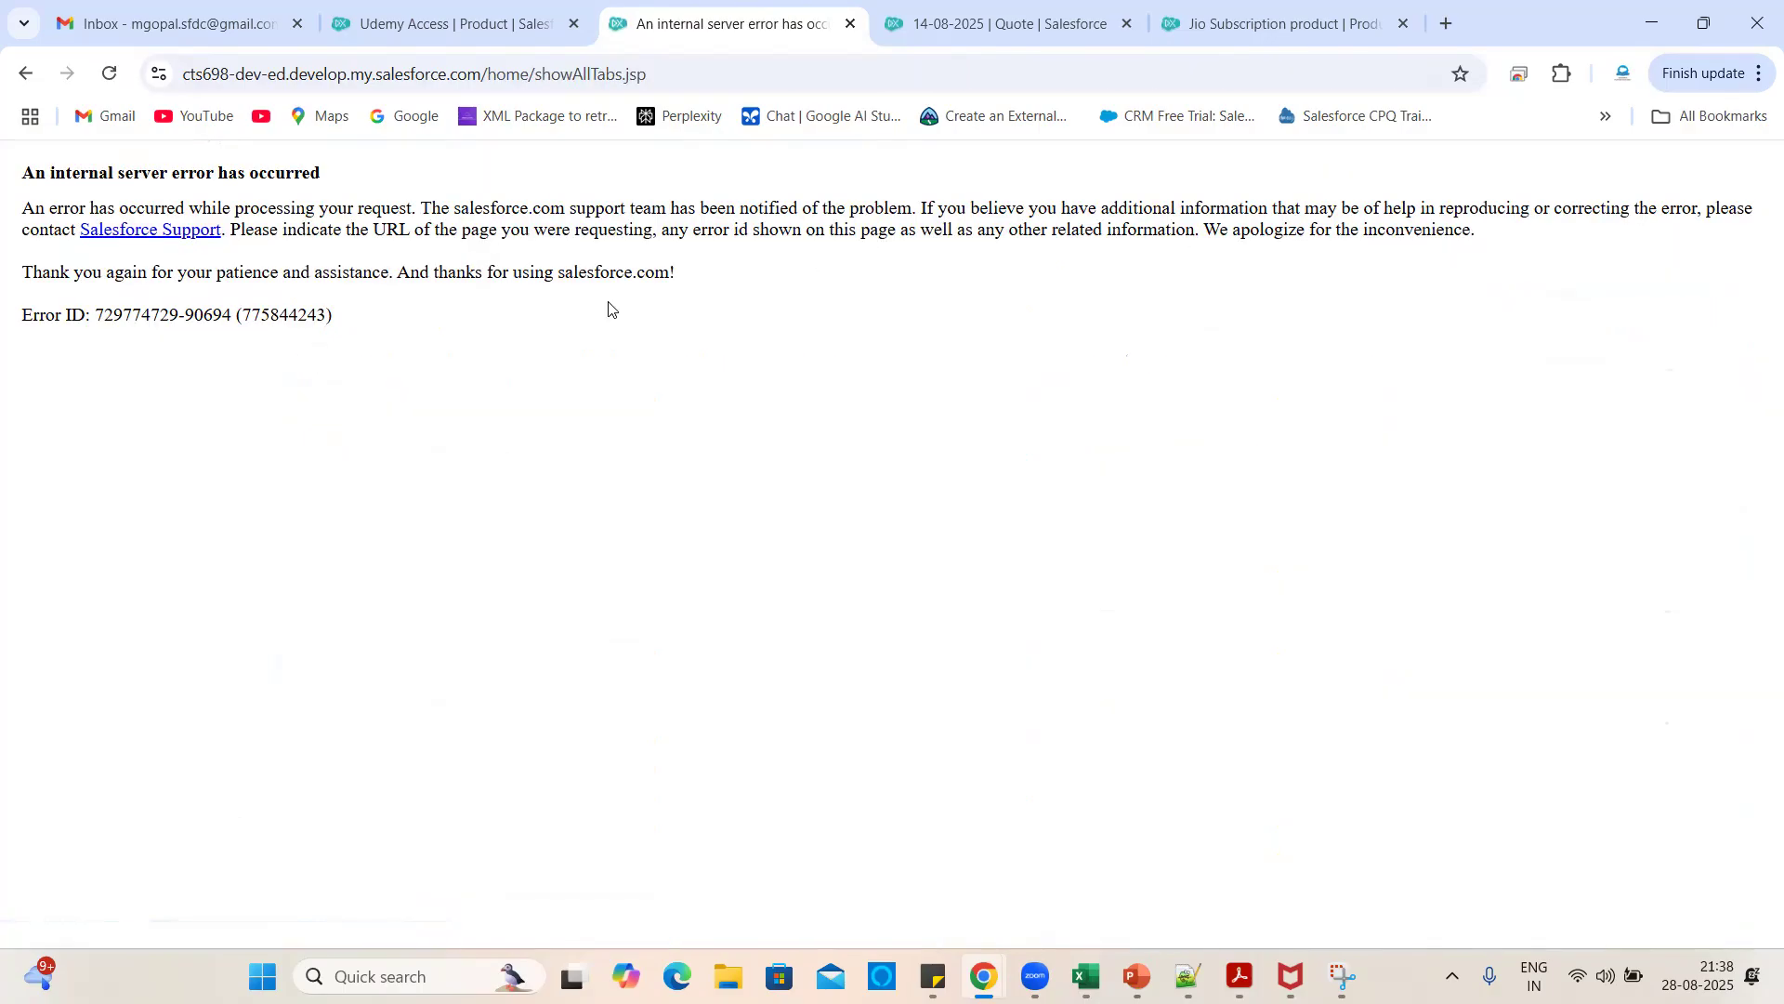
{"action": "left_click", "coordinate": [109, 73]}
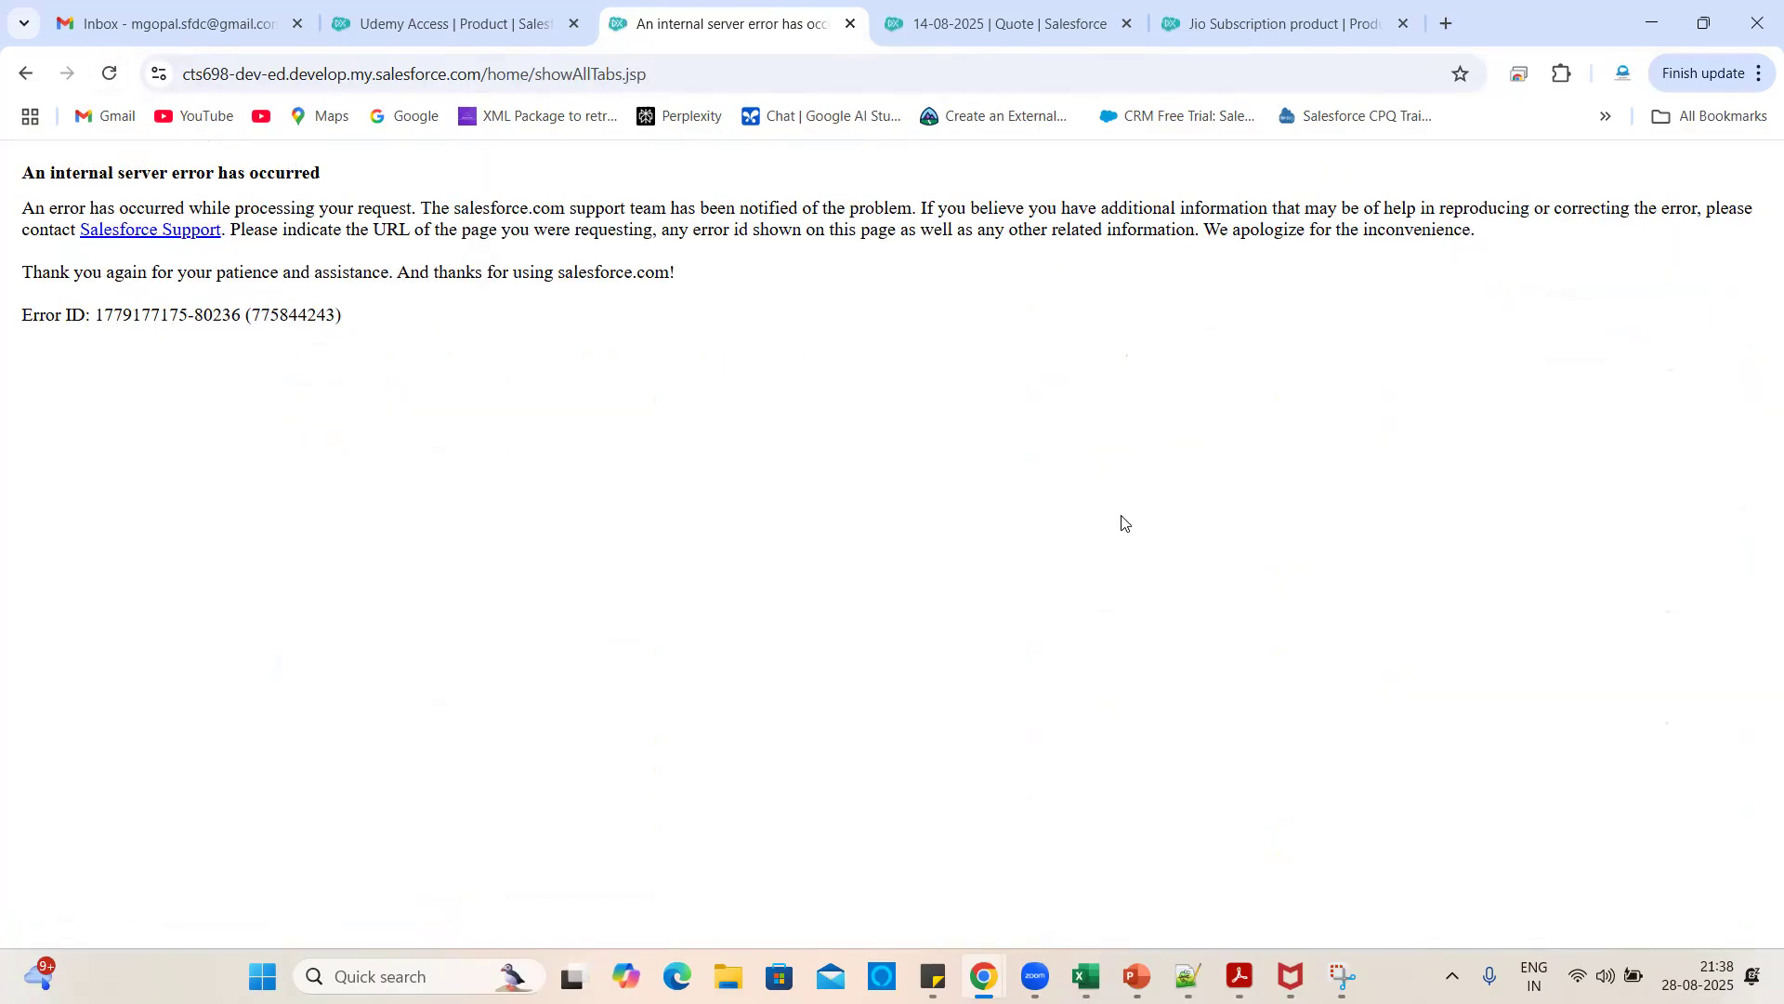
{"action": "left_click", "coordinate": [107, 71]}
{"action": "left_click", "coordinate": [15, 80]}
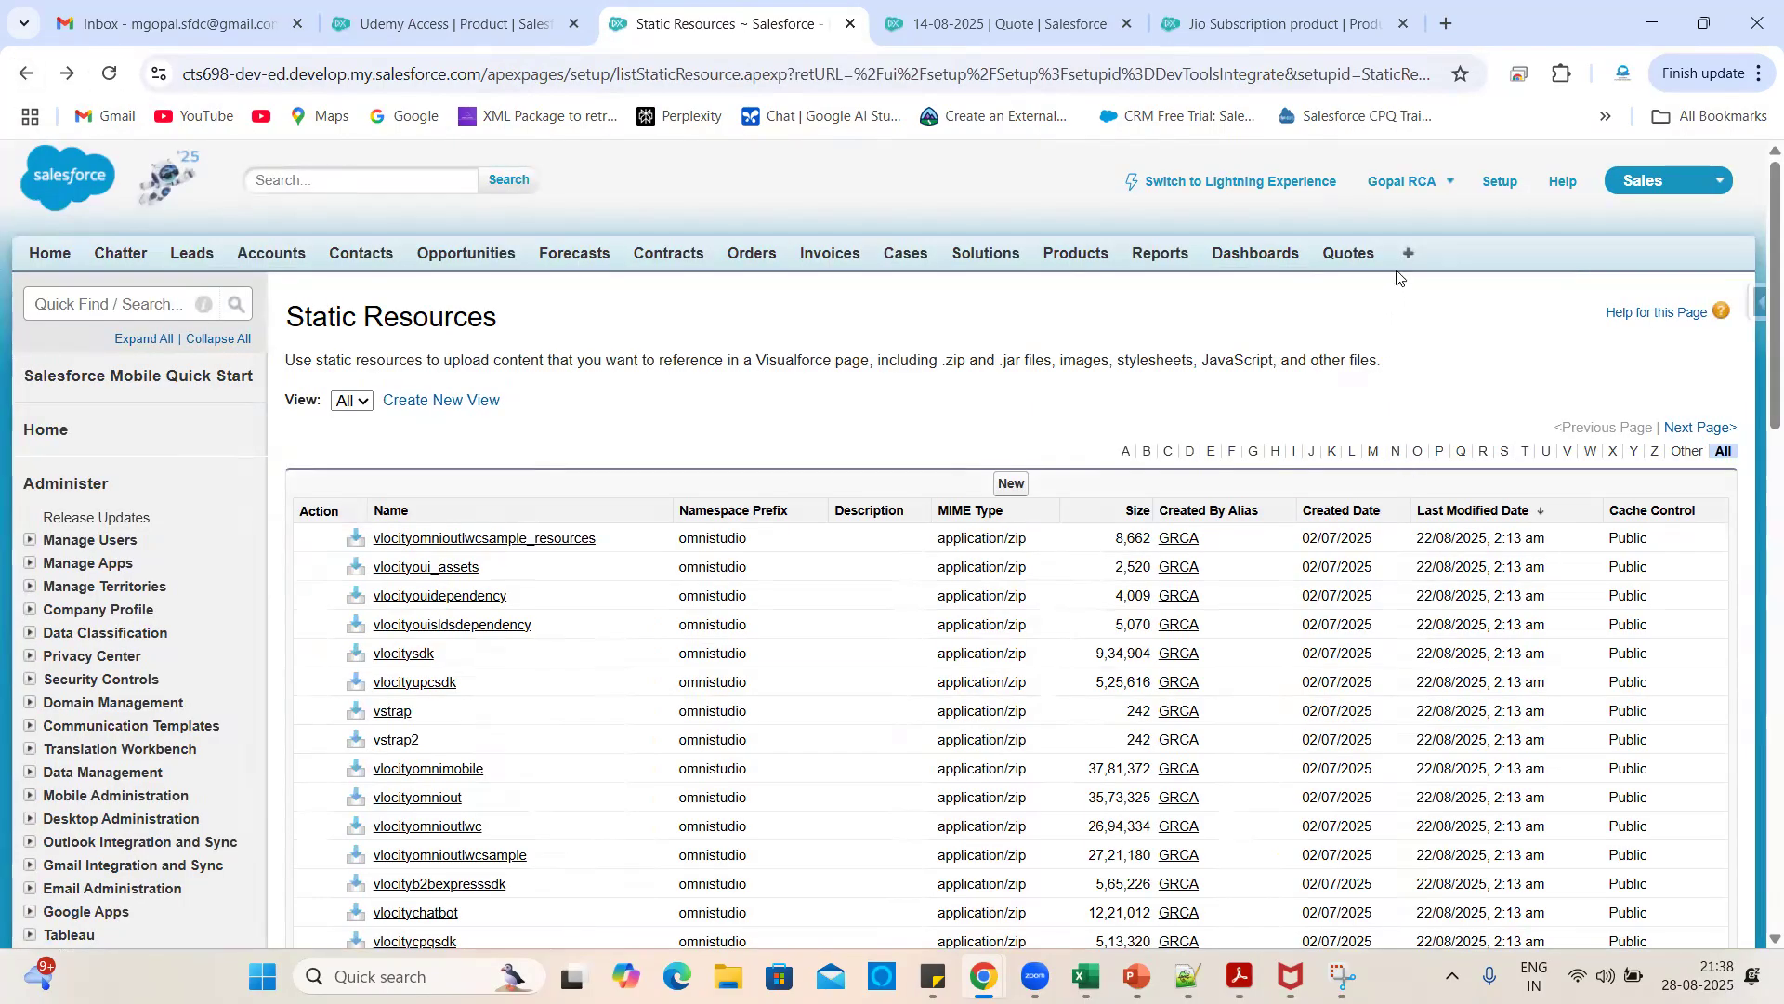
{"action": "left_click", "coordinate": [1408, 254]}
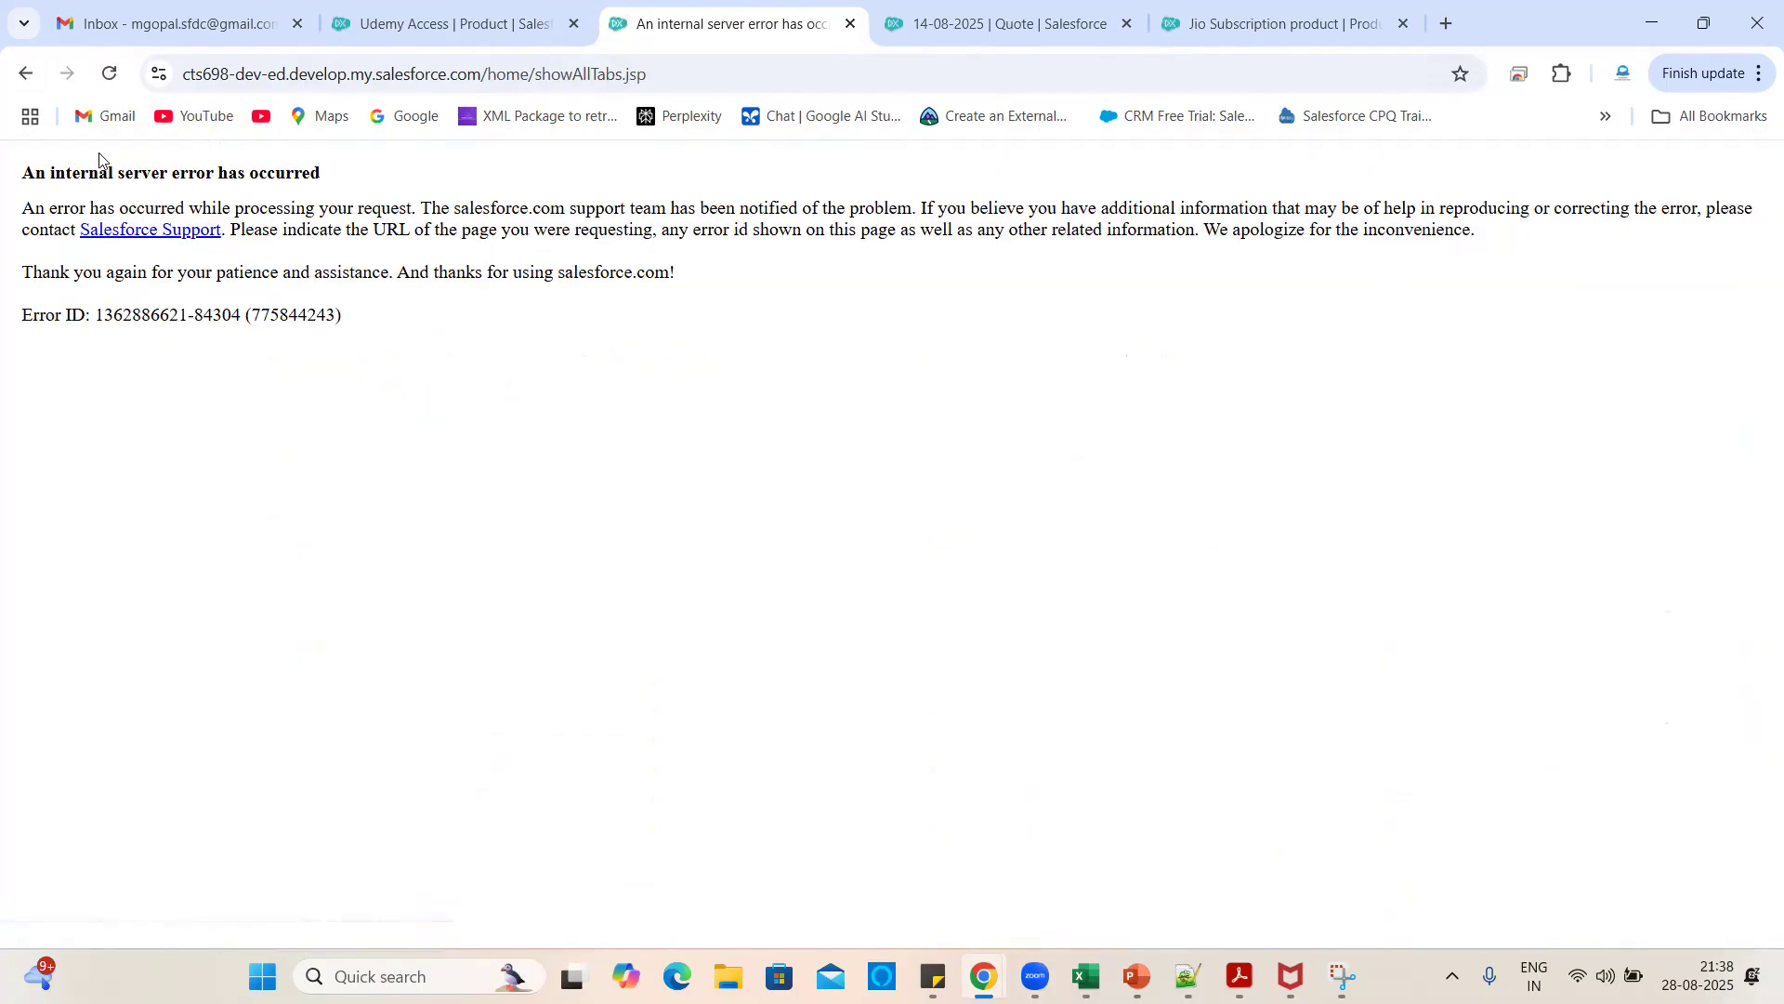
{"action": "left_click", "coordinate": [27, 80]}
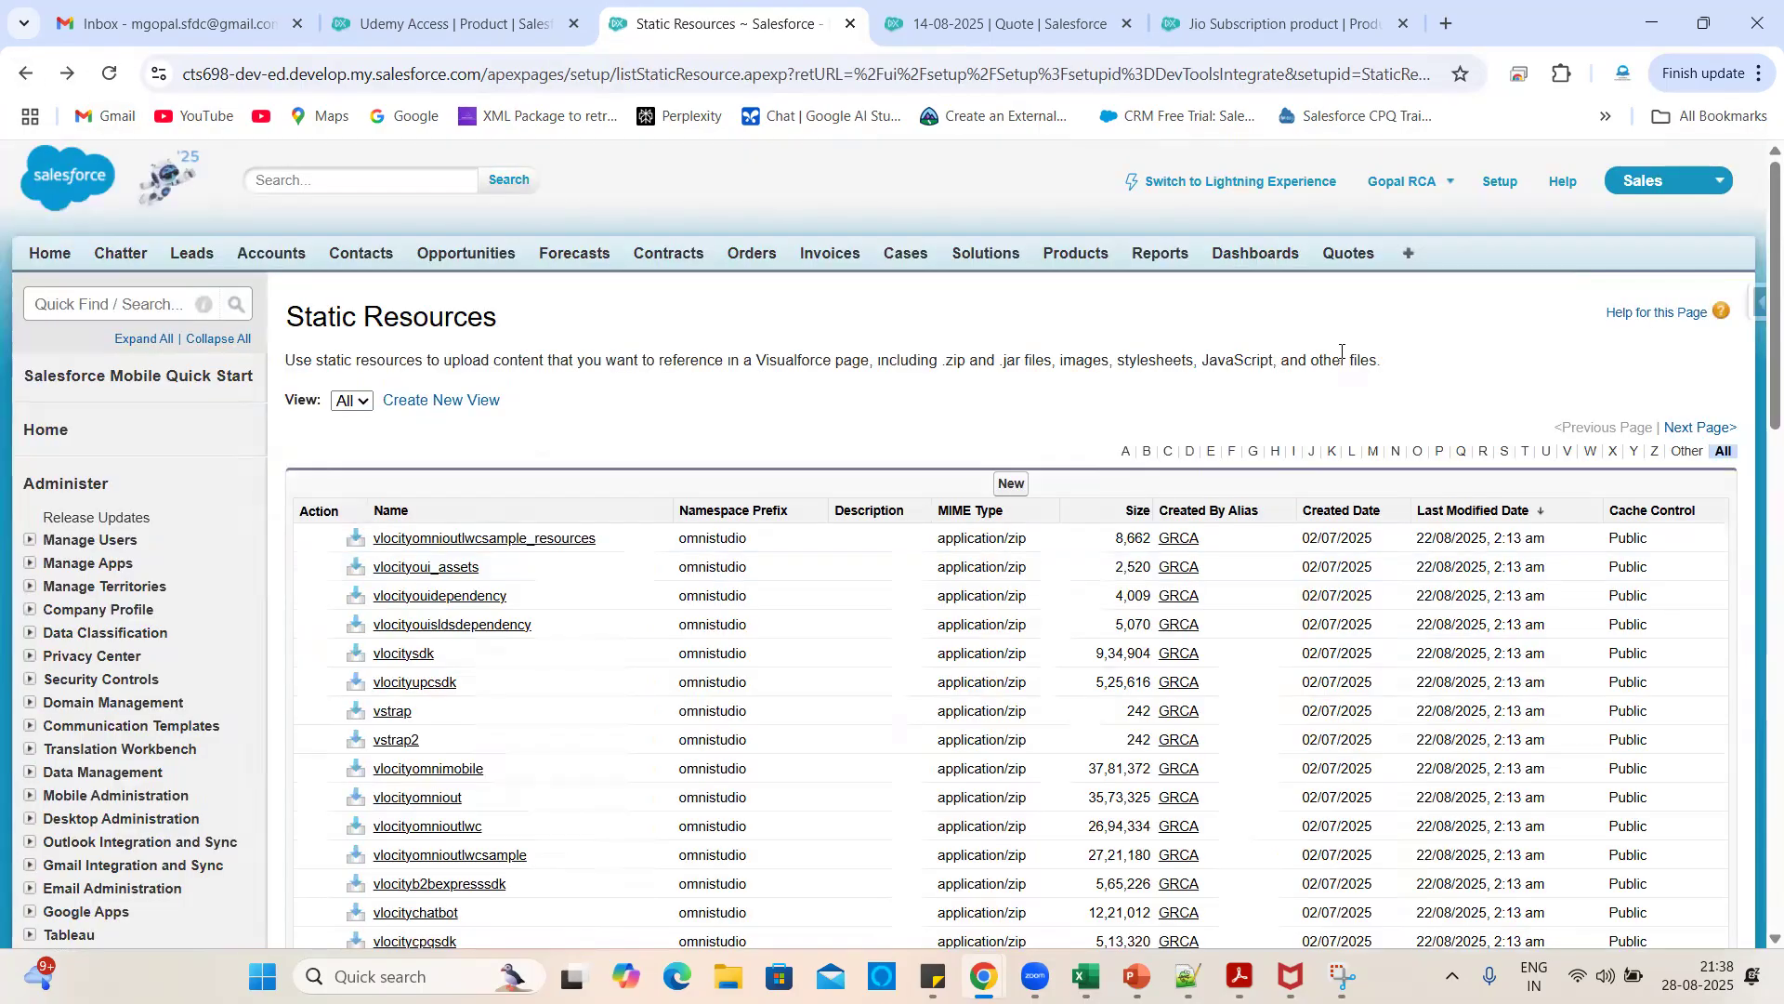
{"action": "left_click", "coordinate": [1407, 252]}
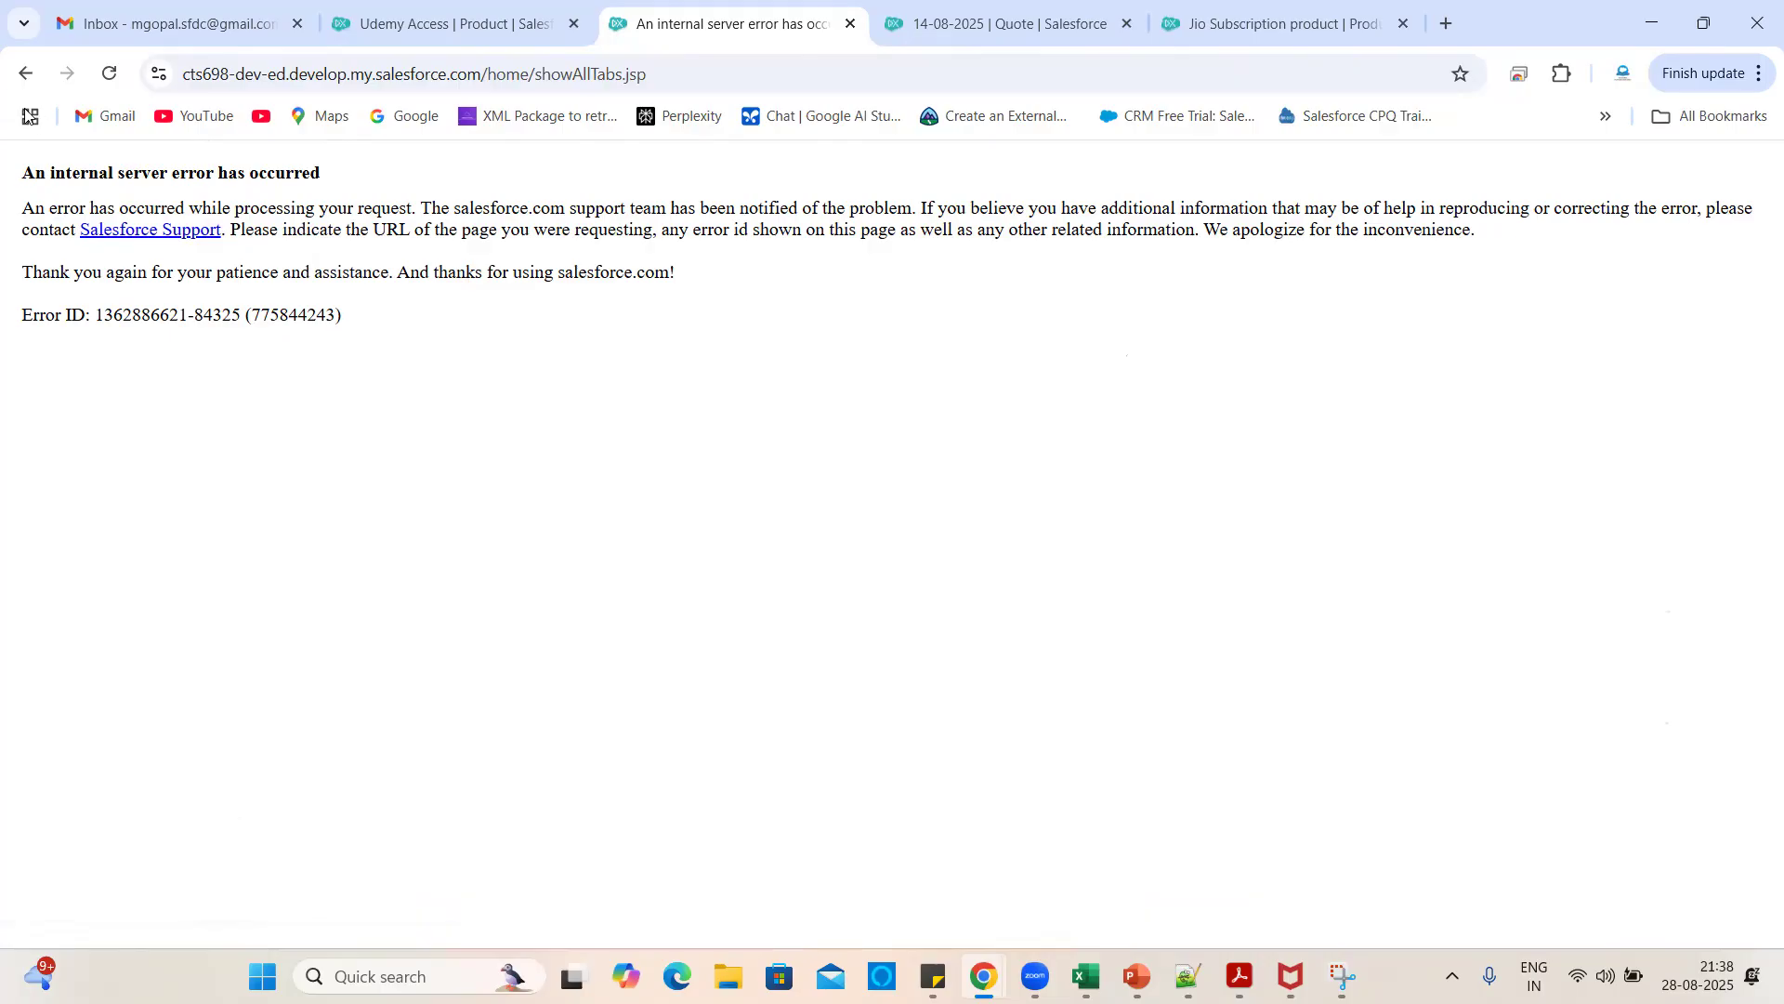
{"action": "left_click", "coordinate": [26, 74]}
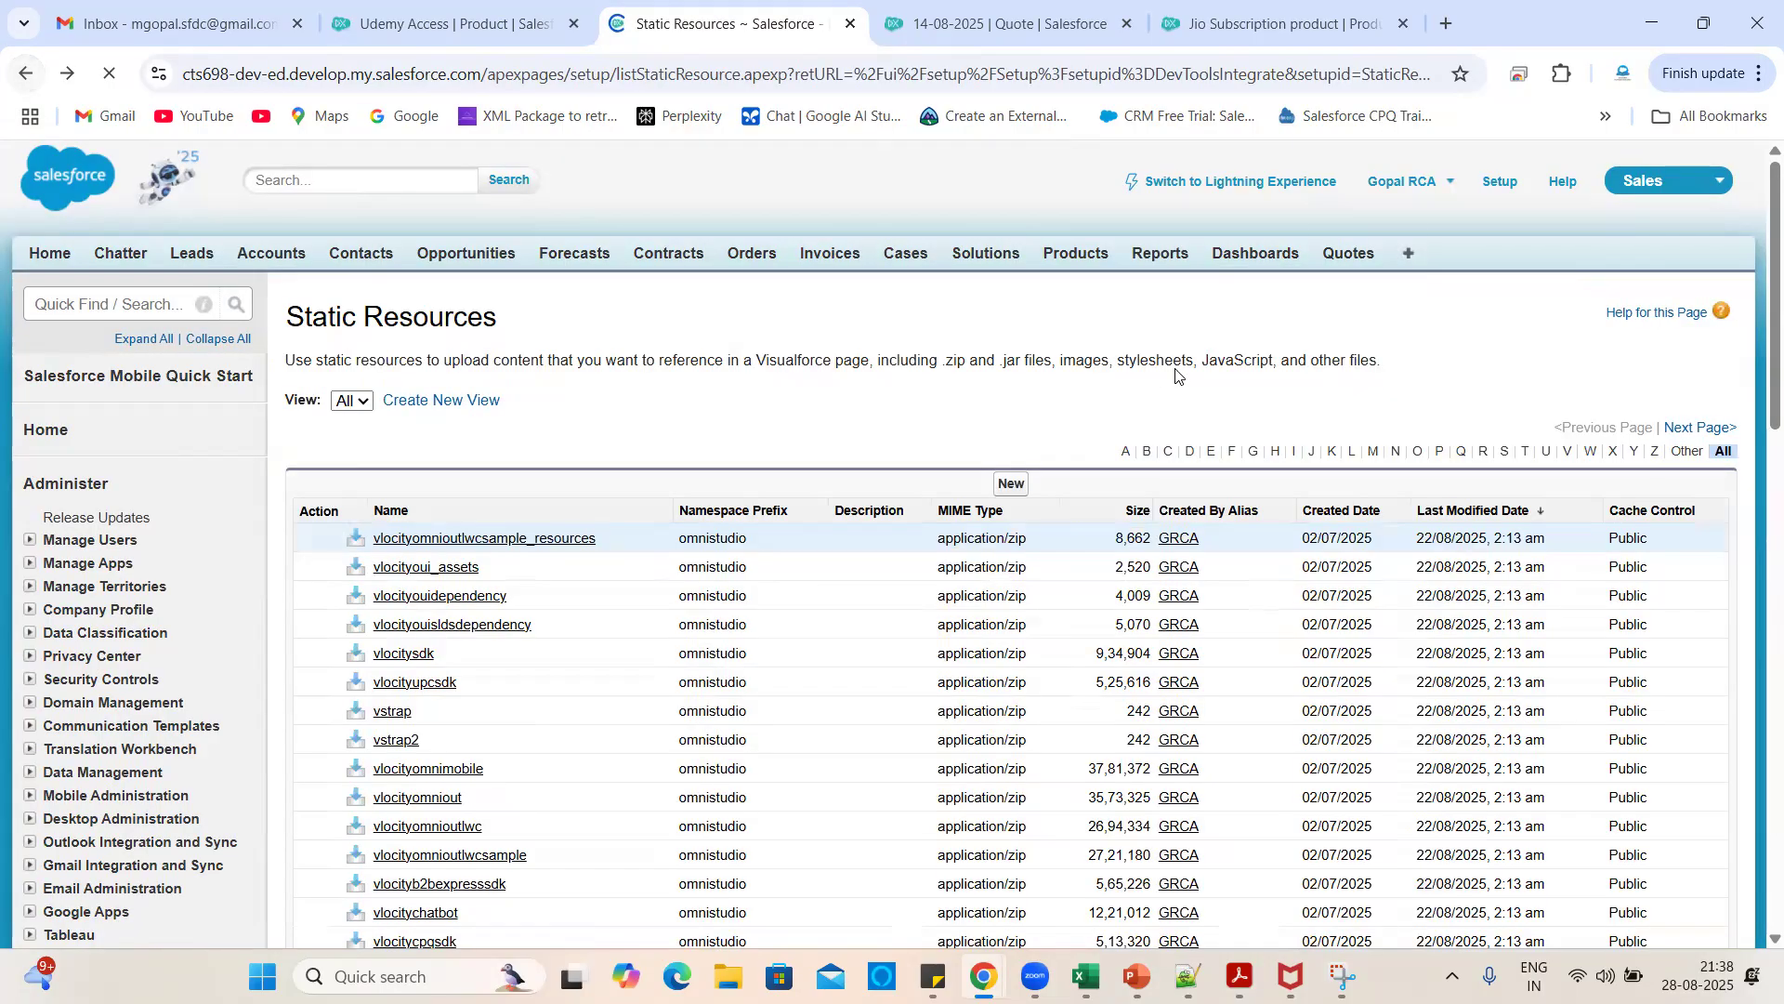
- Return to the Setup home page after another failed All Tabs attempt
{"action": "left_click", "coordinate": [1499, 182]}
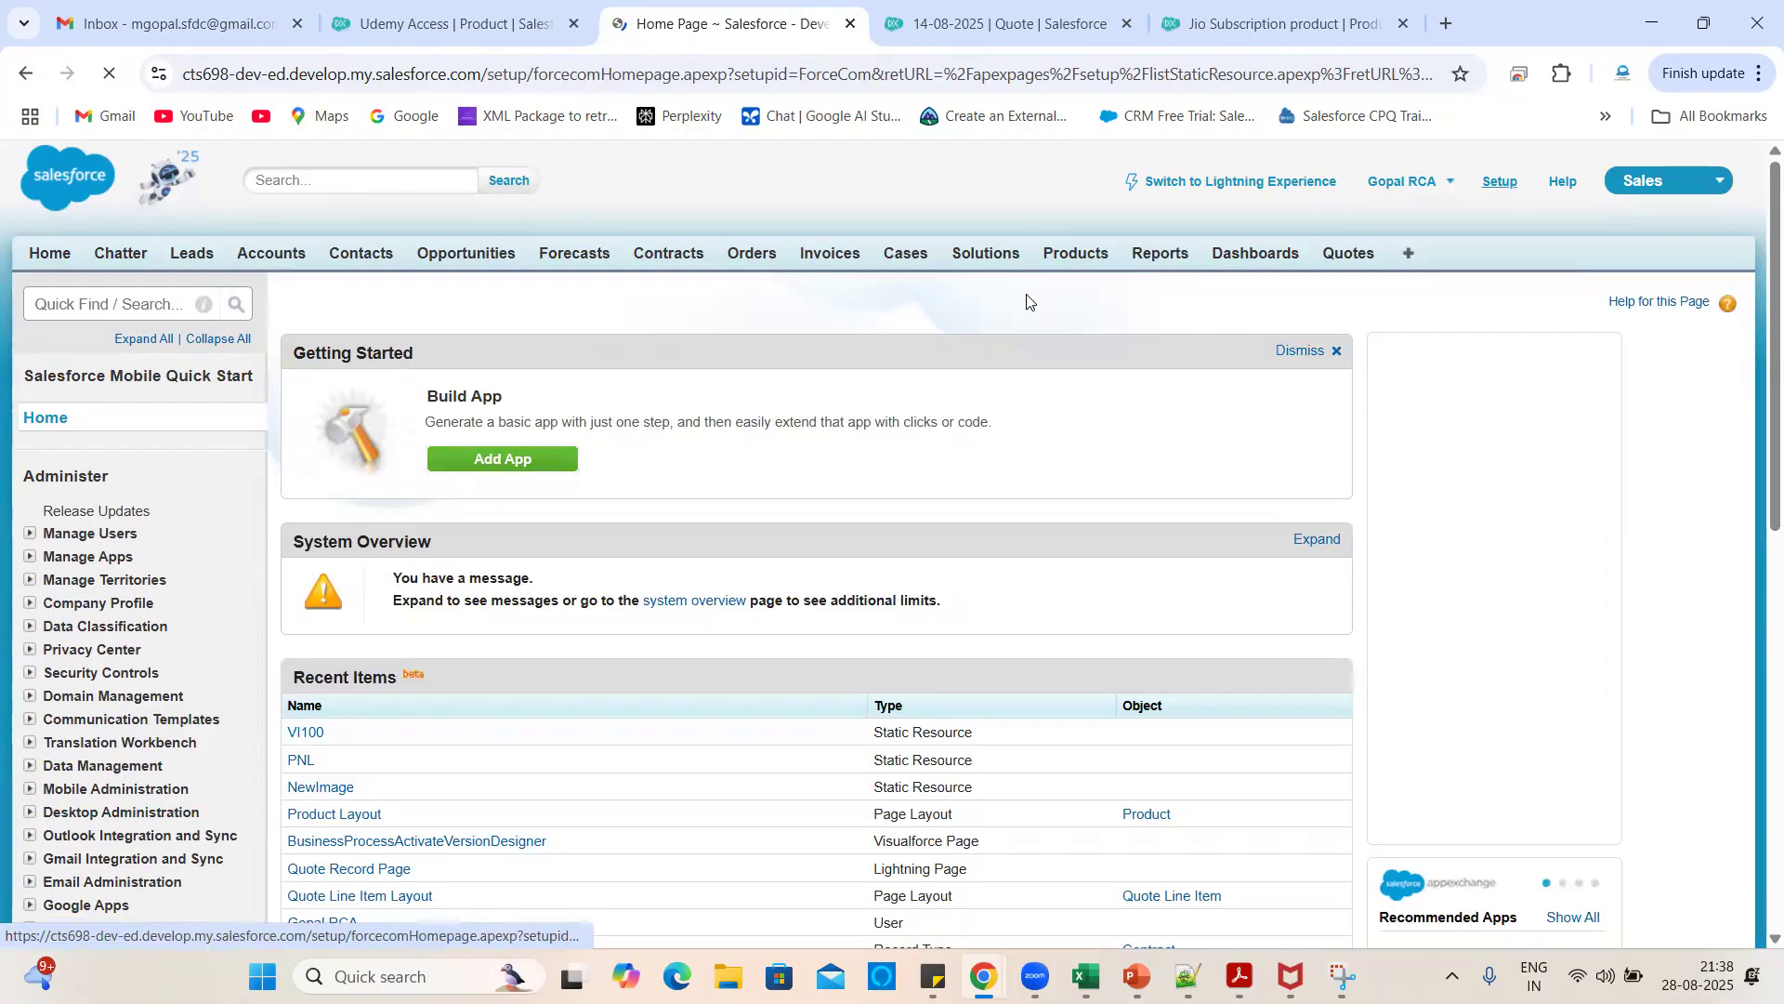
{"action": "scroll", "coordinate": [1100, 528], "scroll_direction": "down", "scroll_amount": 5}
{"action": "scroll", "coordinate": [1100, 528], "scroll_direction": "up", "scroll_amount": 5}
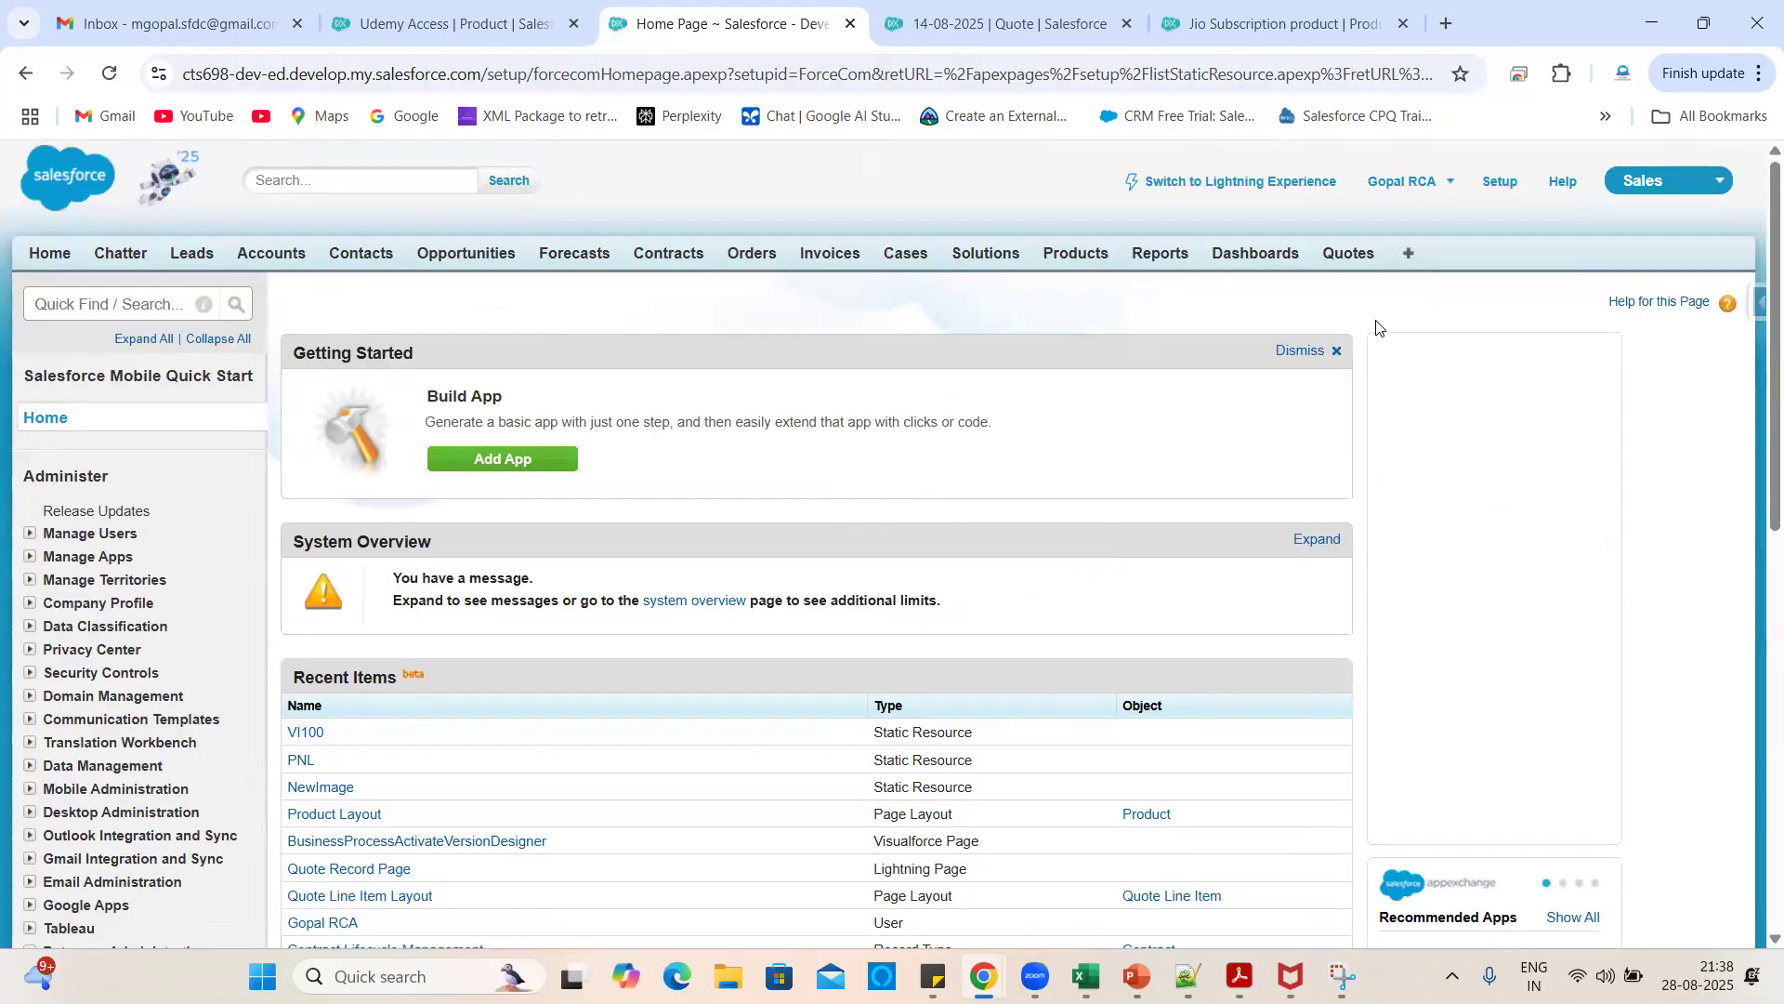
{"action": "left_click", "coordinate": [1408, 254]}
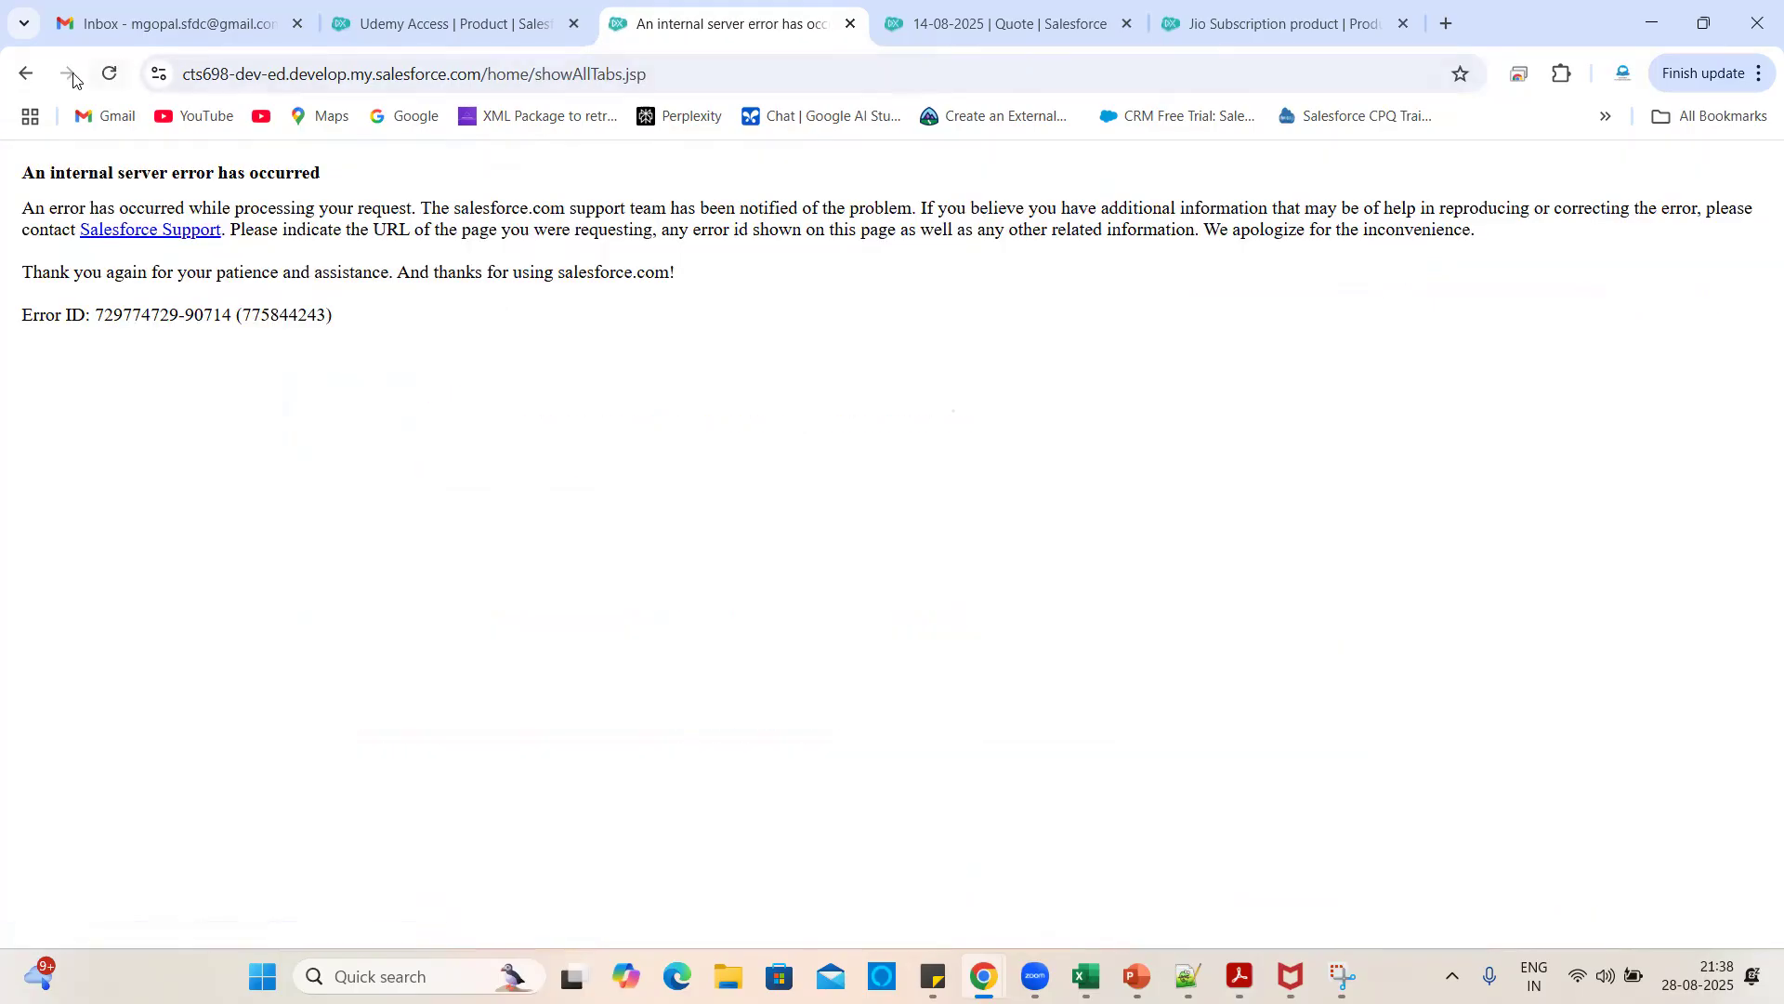
{"action": "left_click", "coordinate": [25, 73]}
{"action": "scroll", "coordinate": [805, 538], "scroll_direction": "down", "scroll_amount": 6}
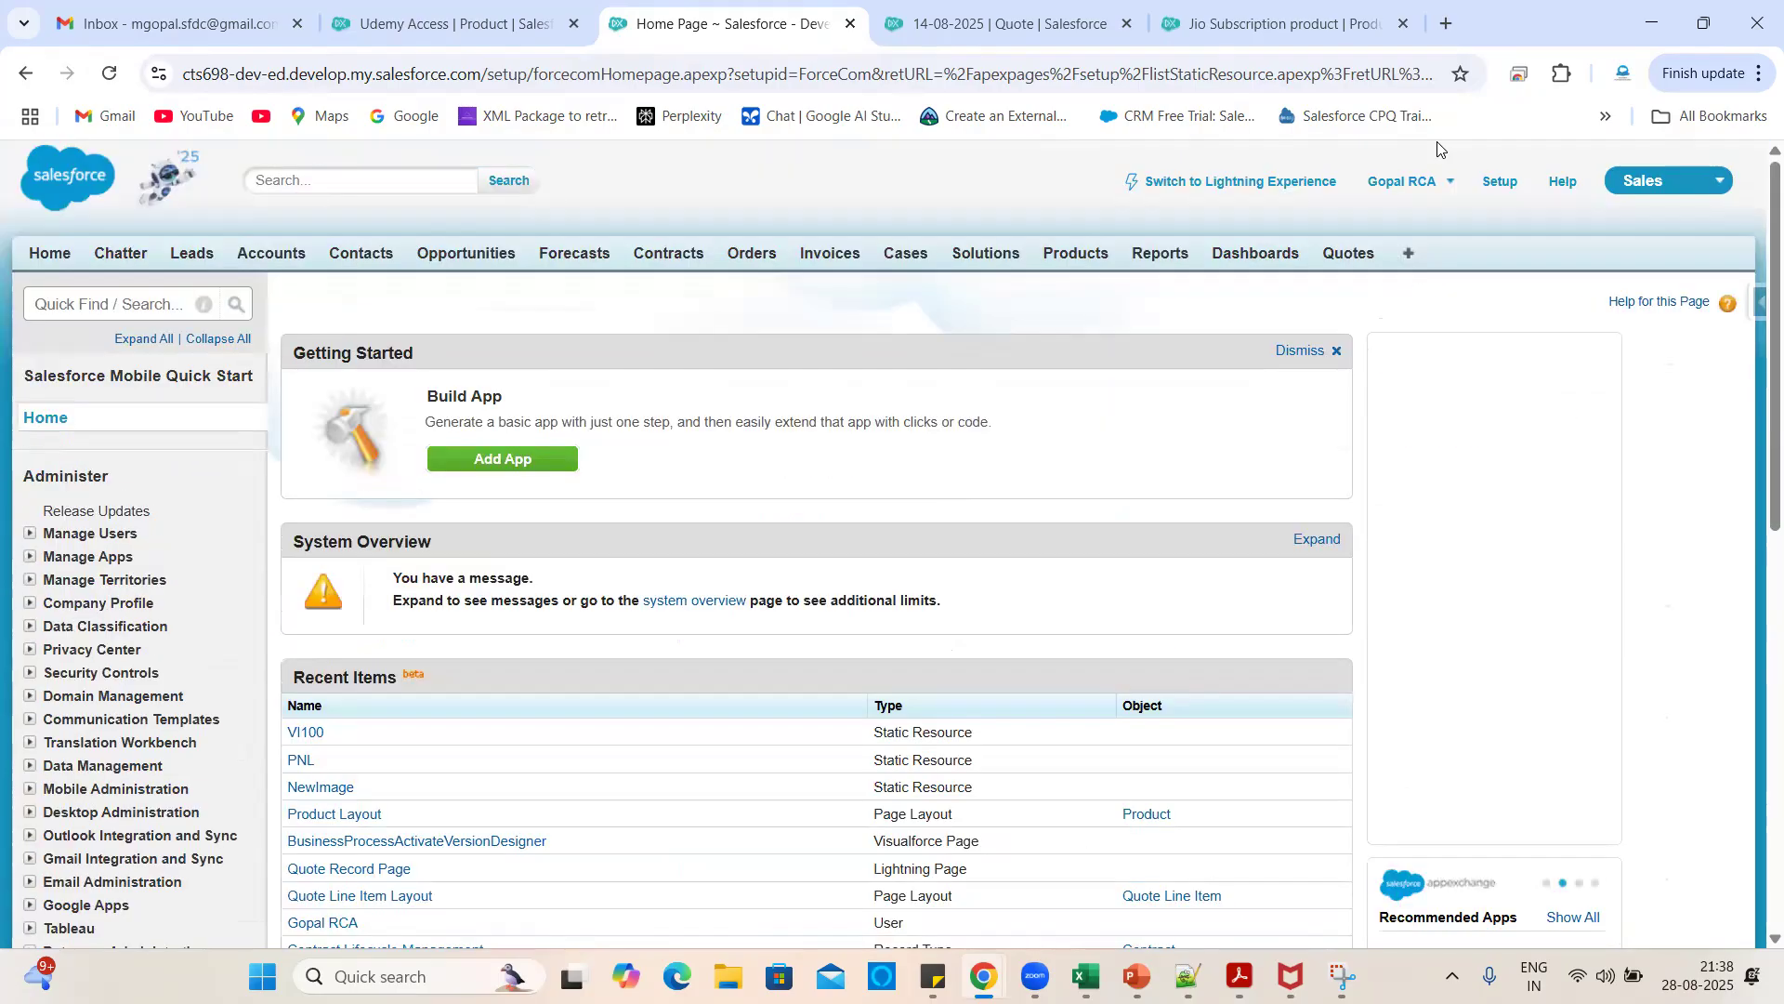
{"action": "left_click", "coordinate": [1640, 179]}
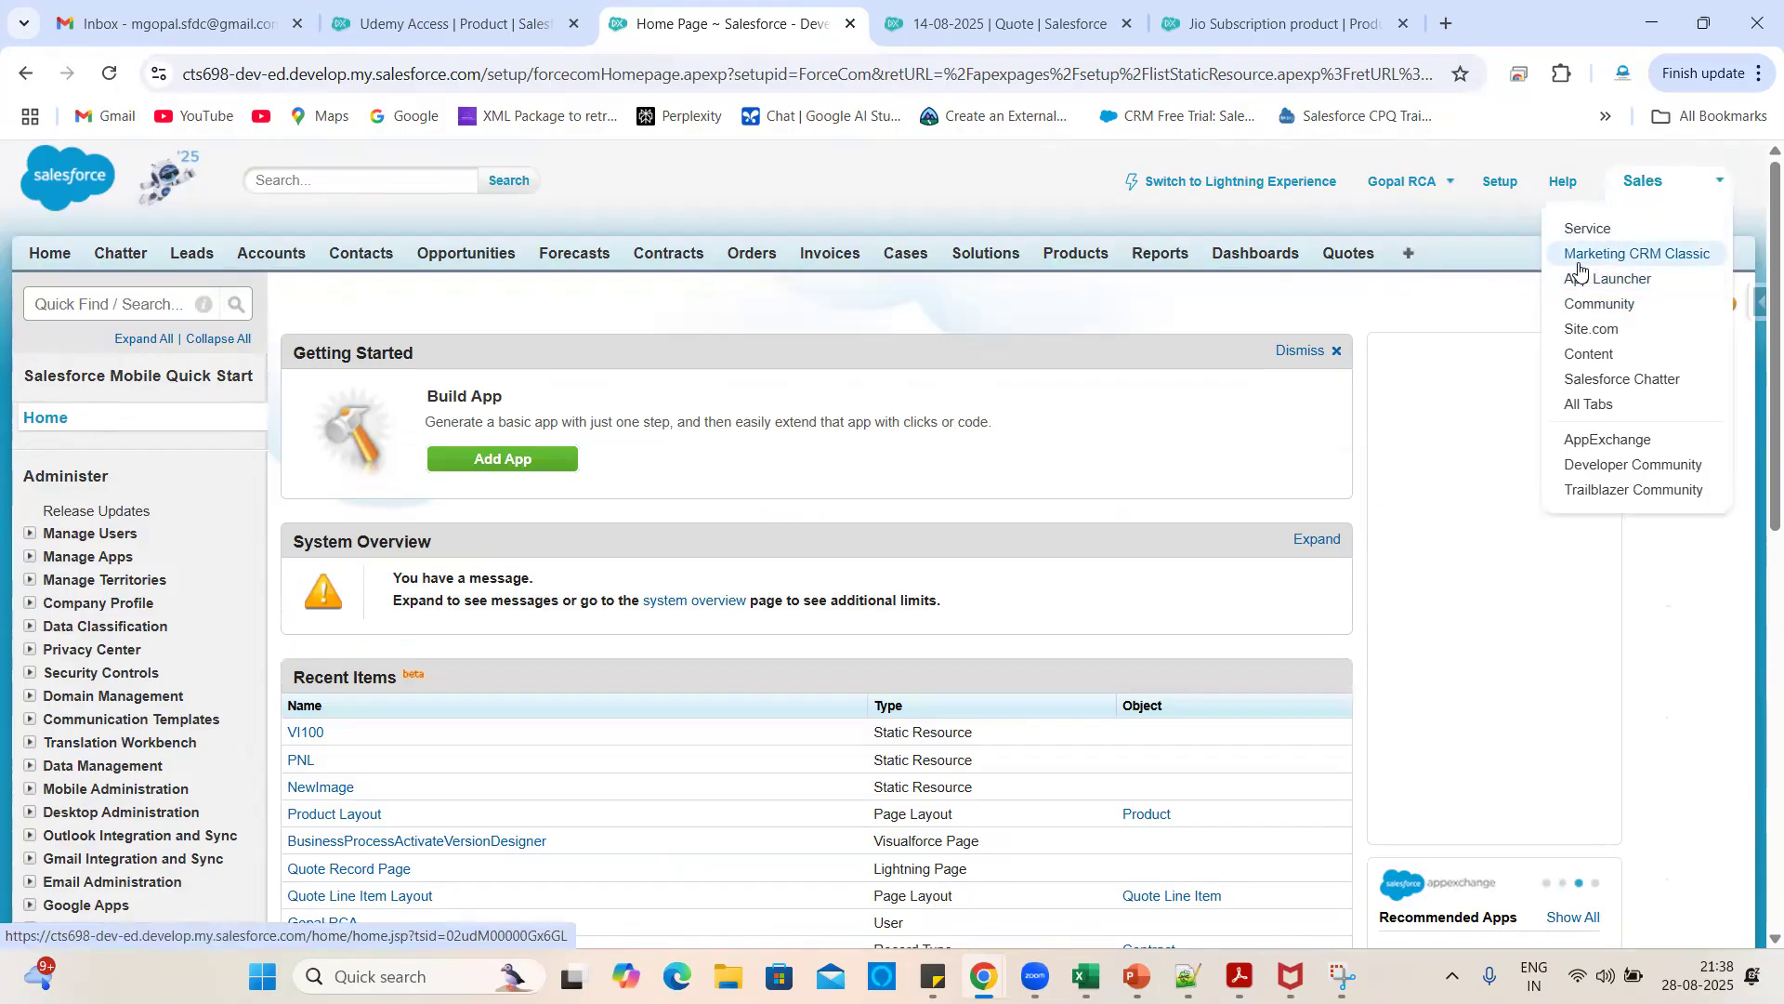
- Switch to the Marketing CRM Classic app and return to the Jio Subscription product tab
{"action": "left_click", "coordinate": [1580, 257]}
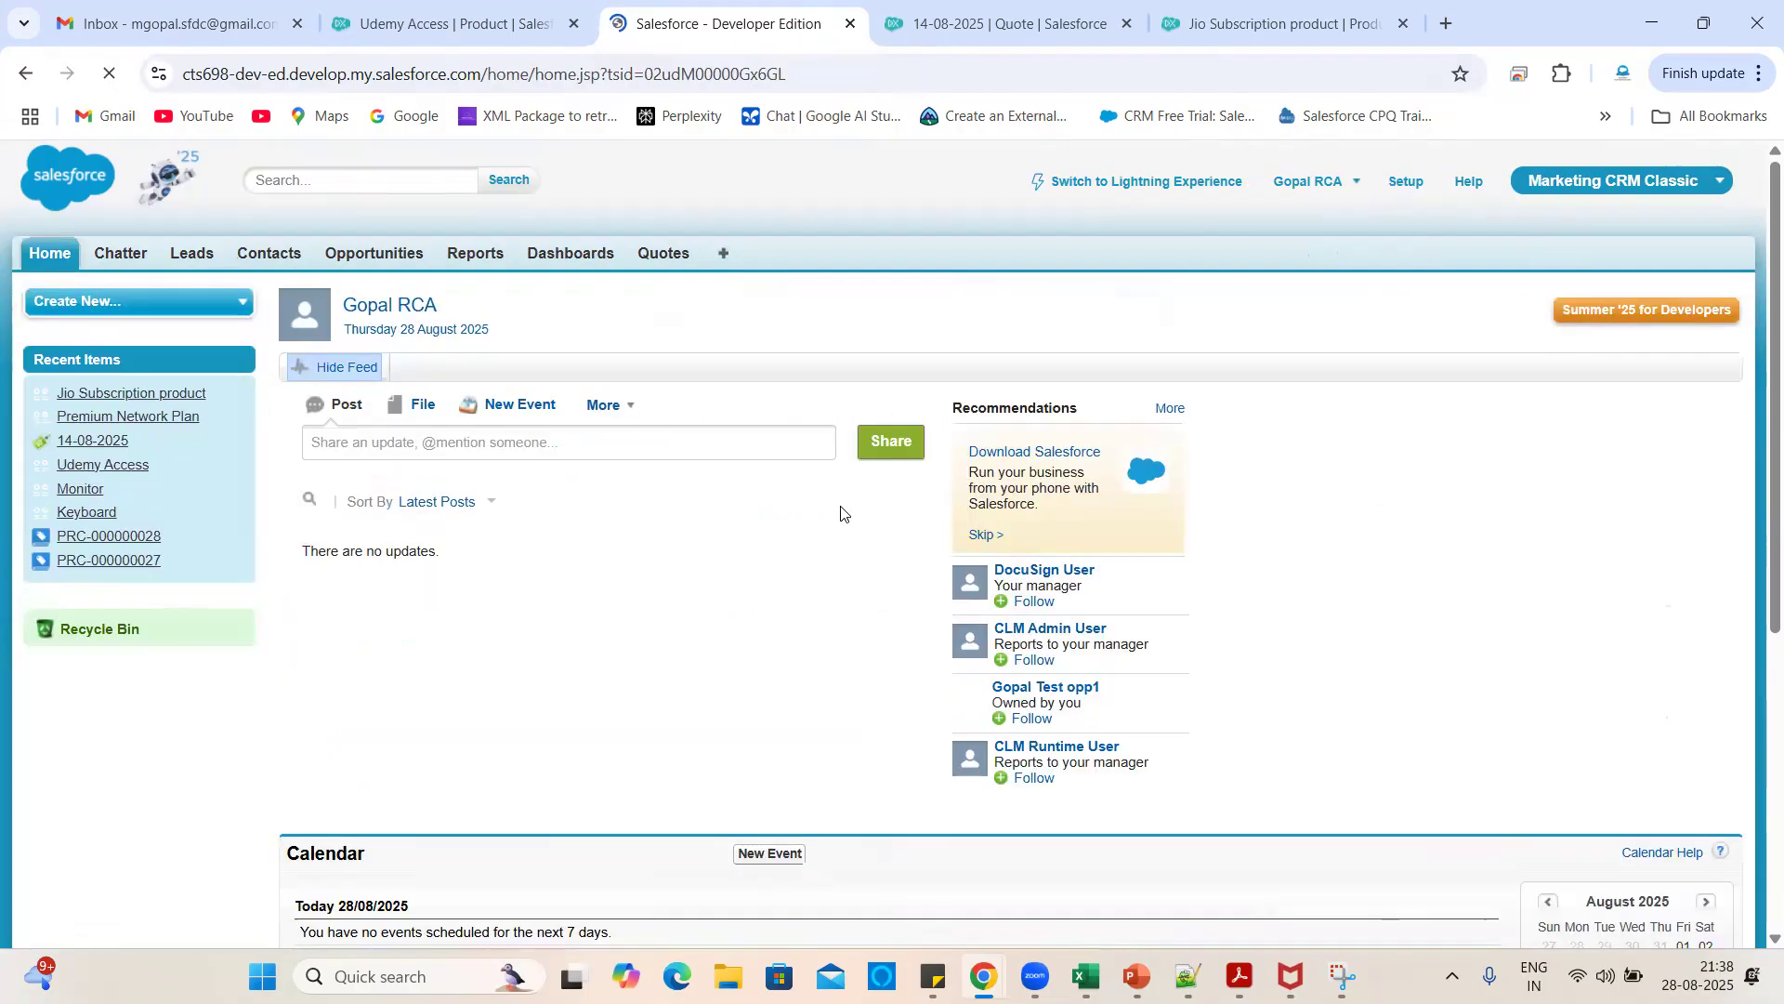
{"action": "left_click", "coordinate": [725, 253]}
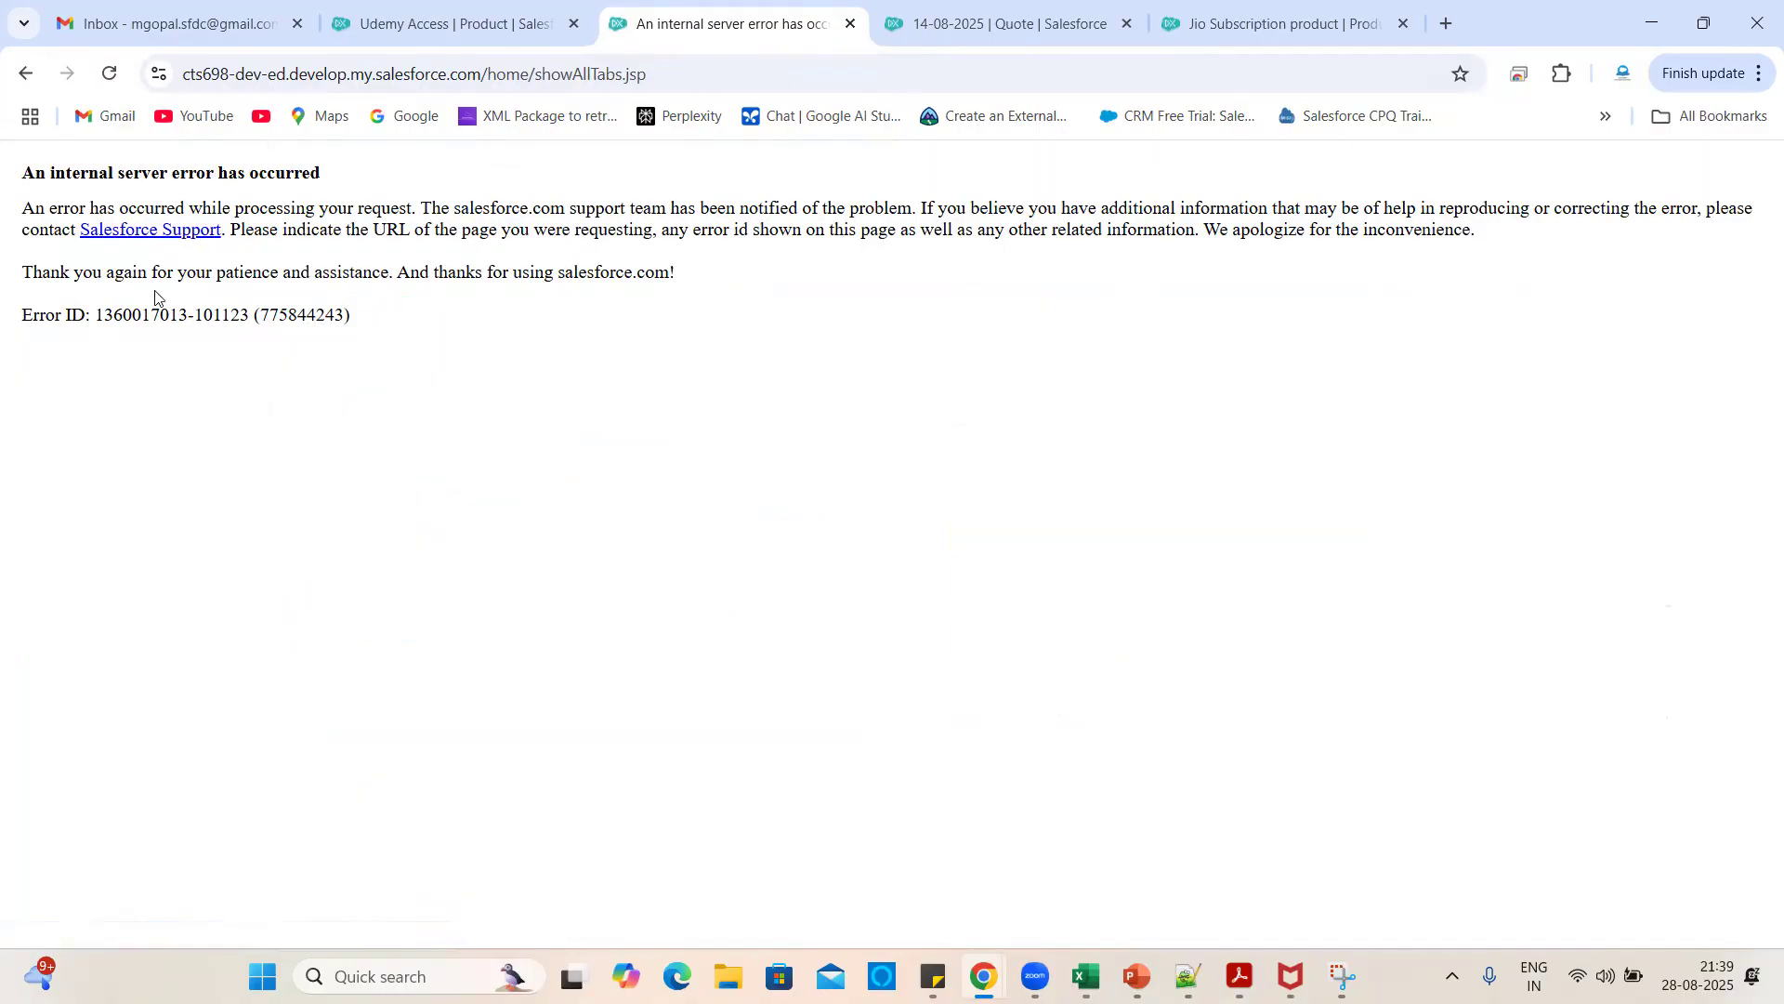
{"action": "left_click", "coordinate": [27, 73]}
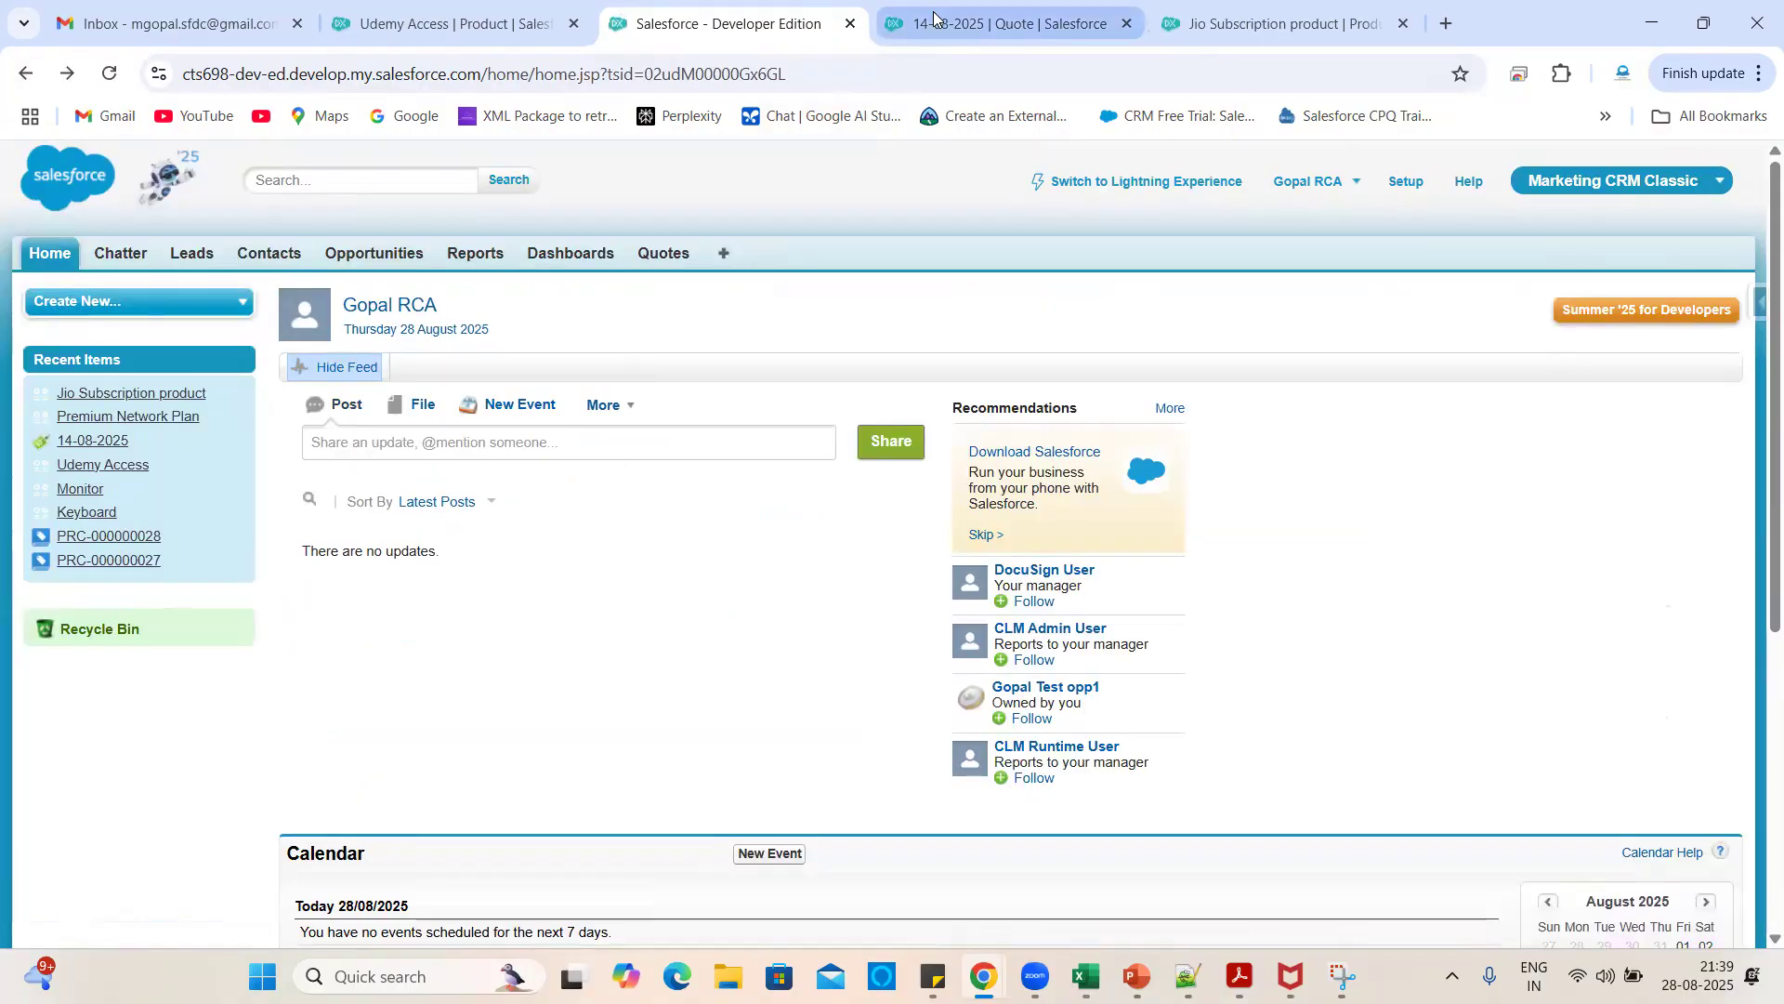
{"action": "left_click", "coordinate": [1012, 22]}
{"action": "left_click", "coordinate": [1258, 11]}
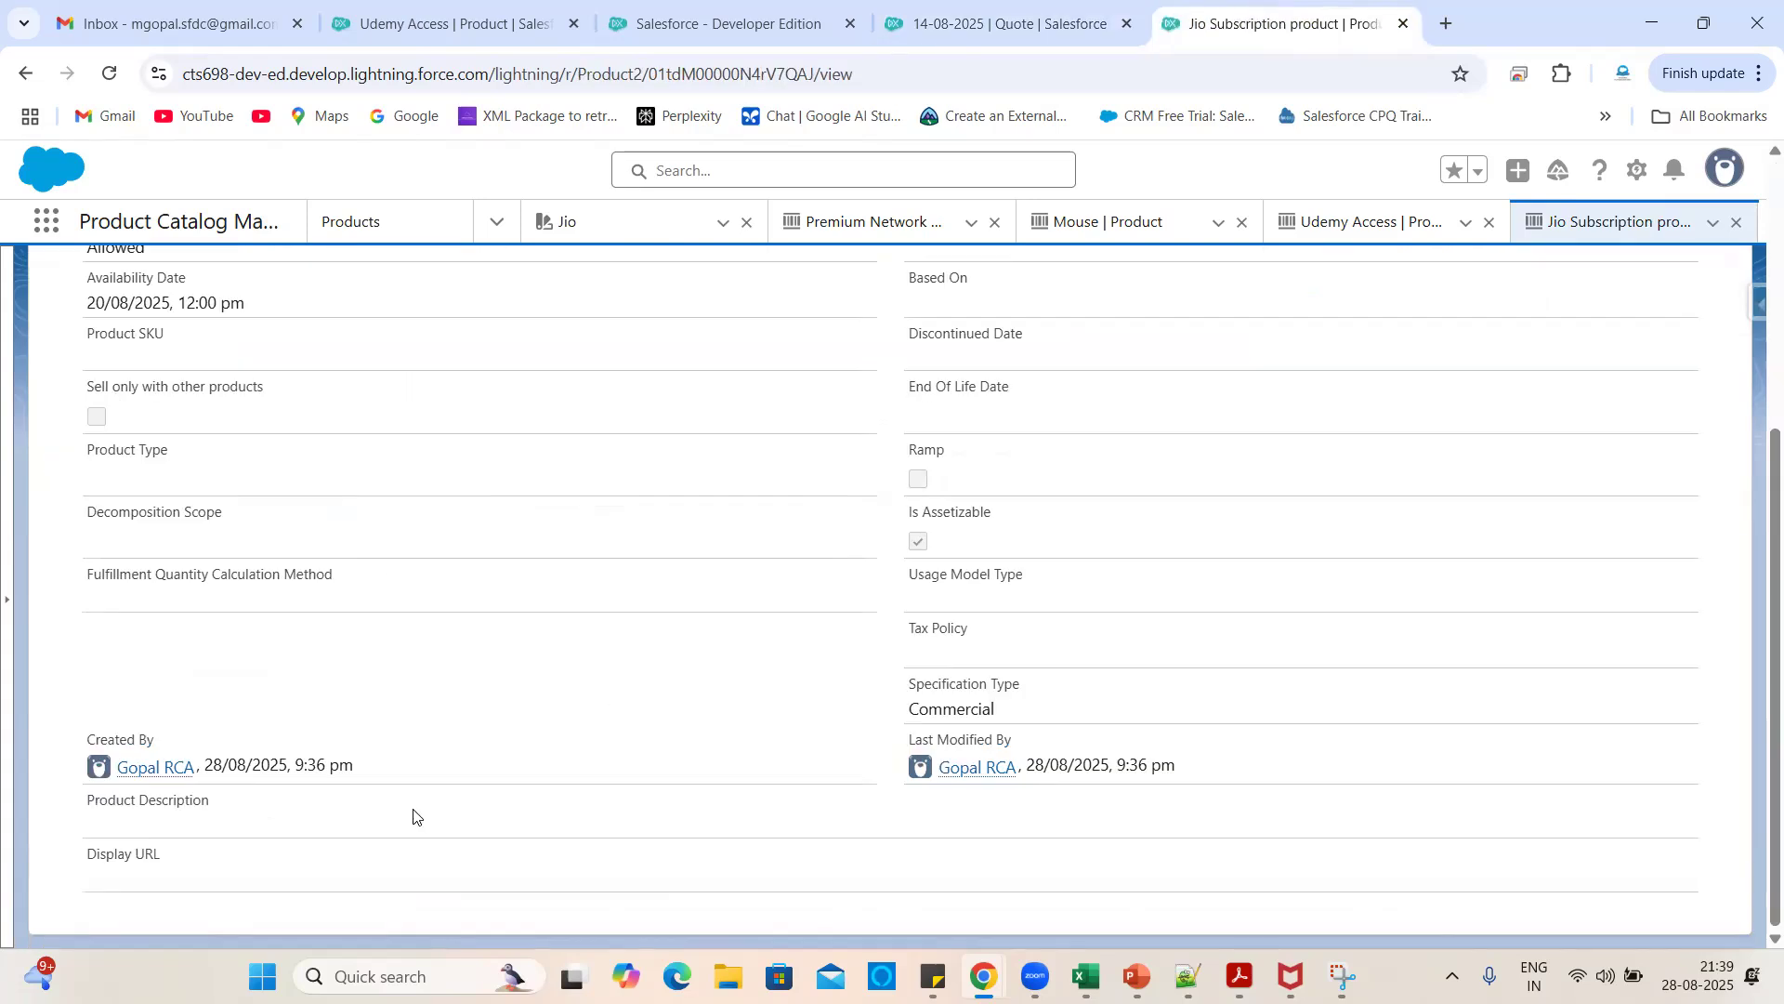
{"action": "left_click_drag", "start_coordinate": [166, 856], "coordinate": [79, 856]}
{"action": "left_click", "coordinate": [272, 863]}
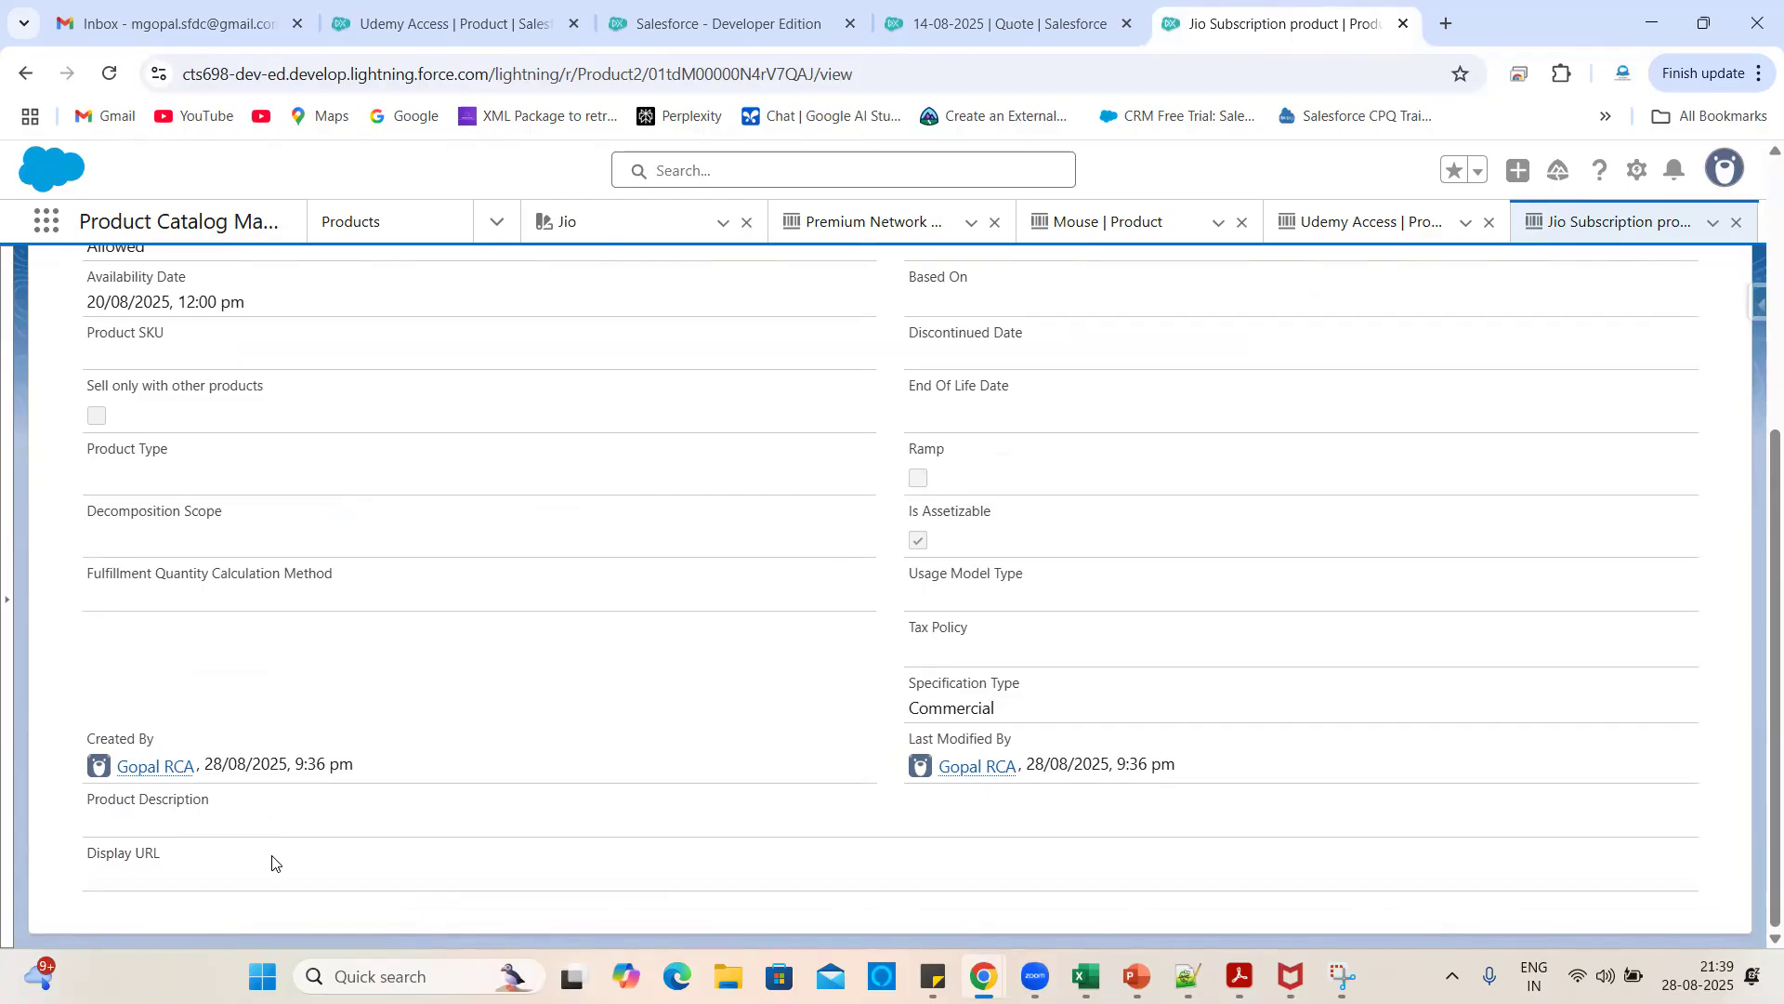
{"action": "scroll", "coordinate": [481, 656], "scroll_direction": "up", "scroll_amount": 5}
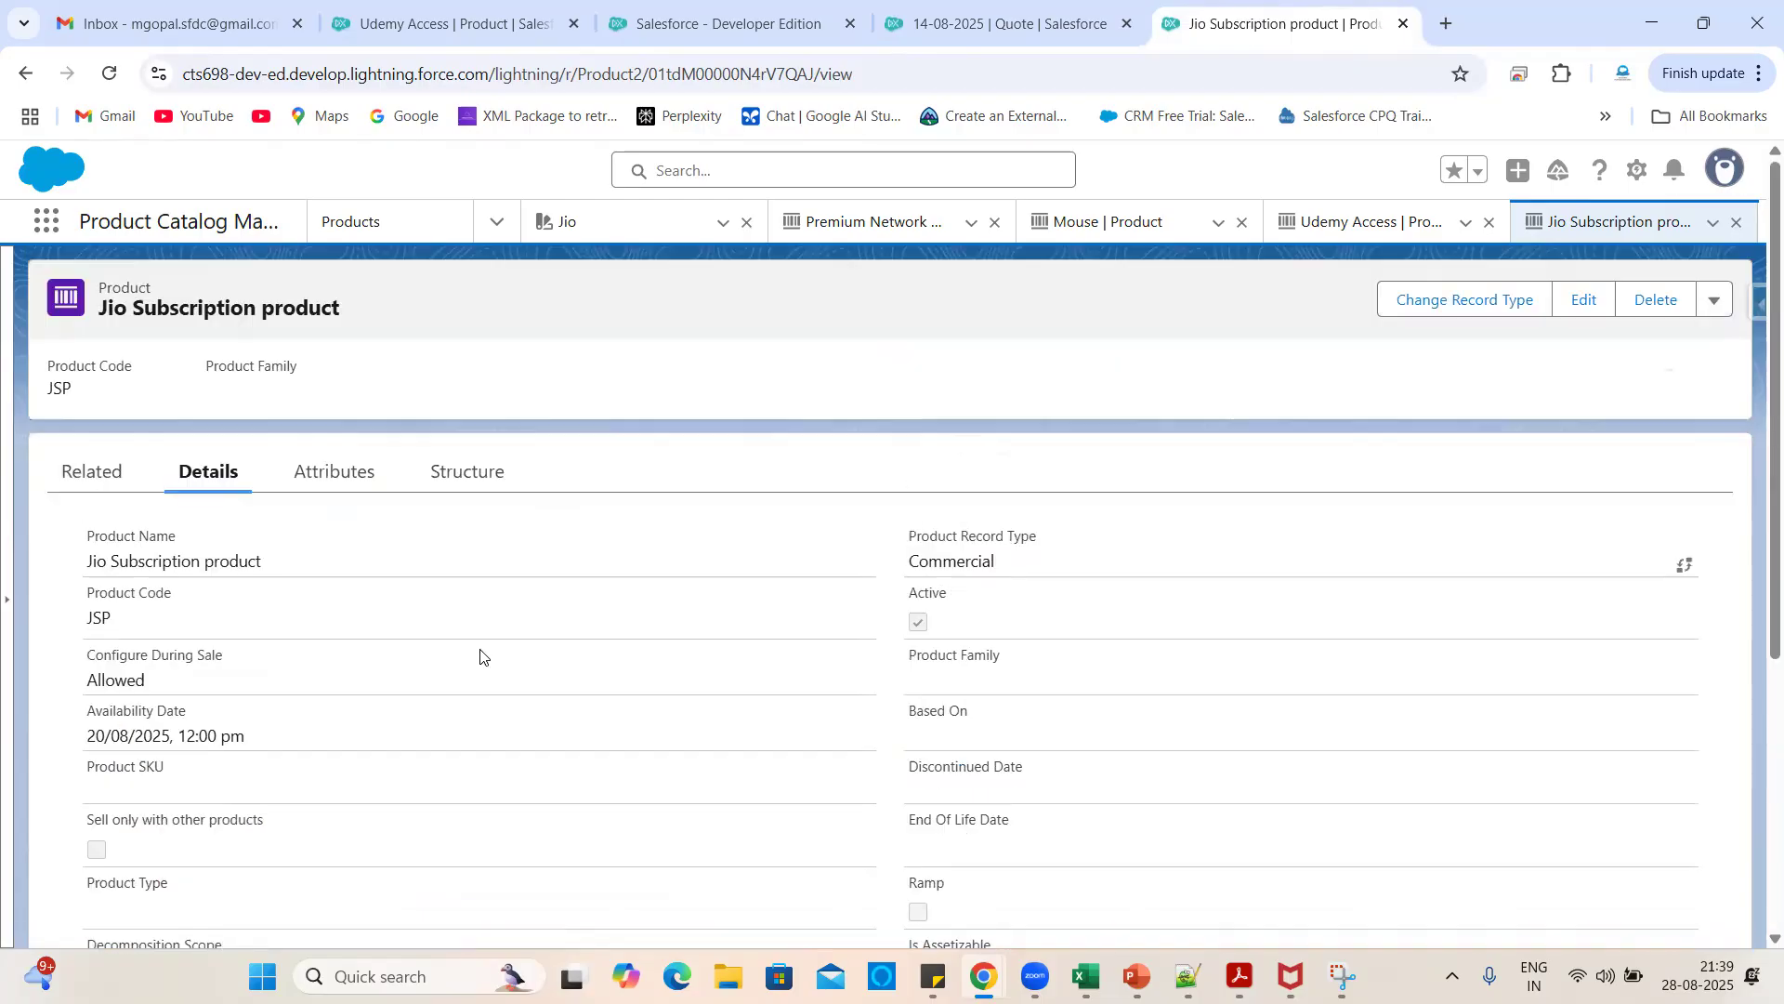
{"action": "left_click", "coordinate": [940, 11]}
{"action": "left_click", "coordinate": [734, 8]}
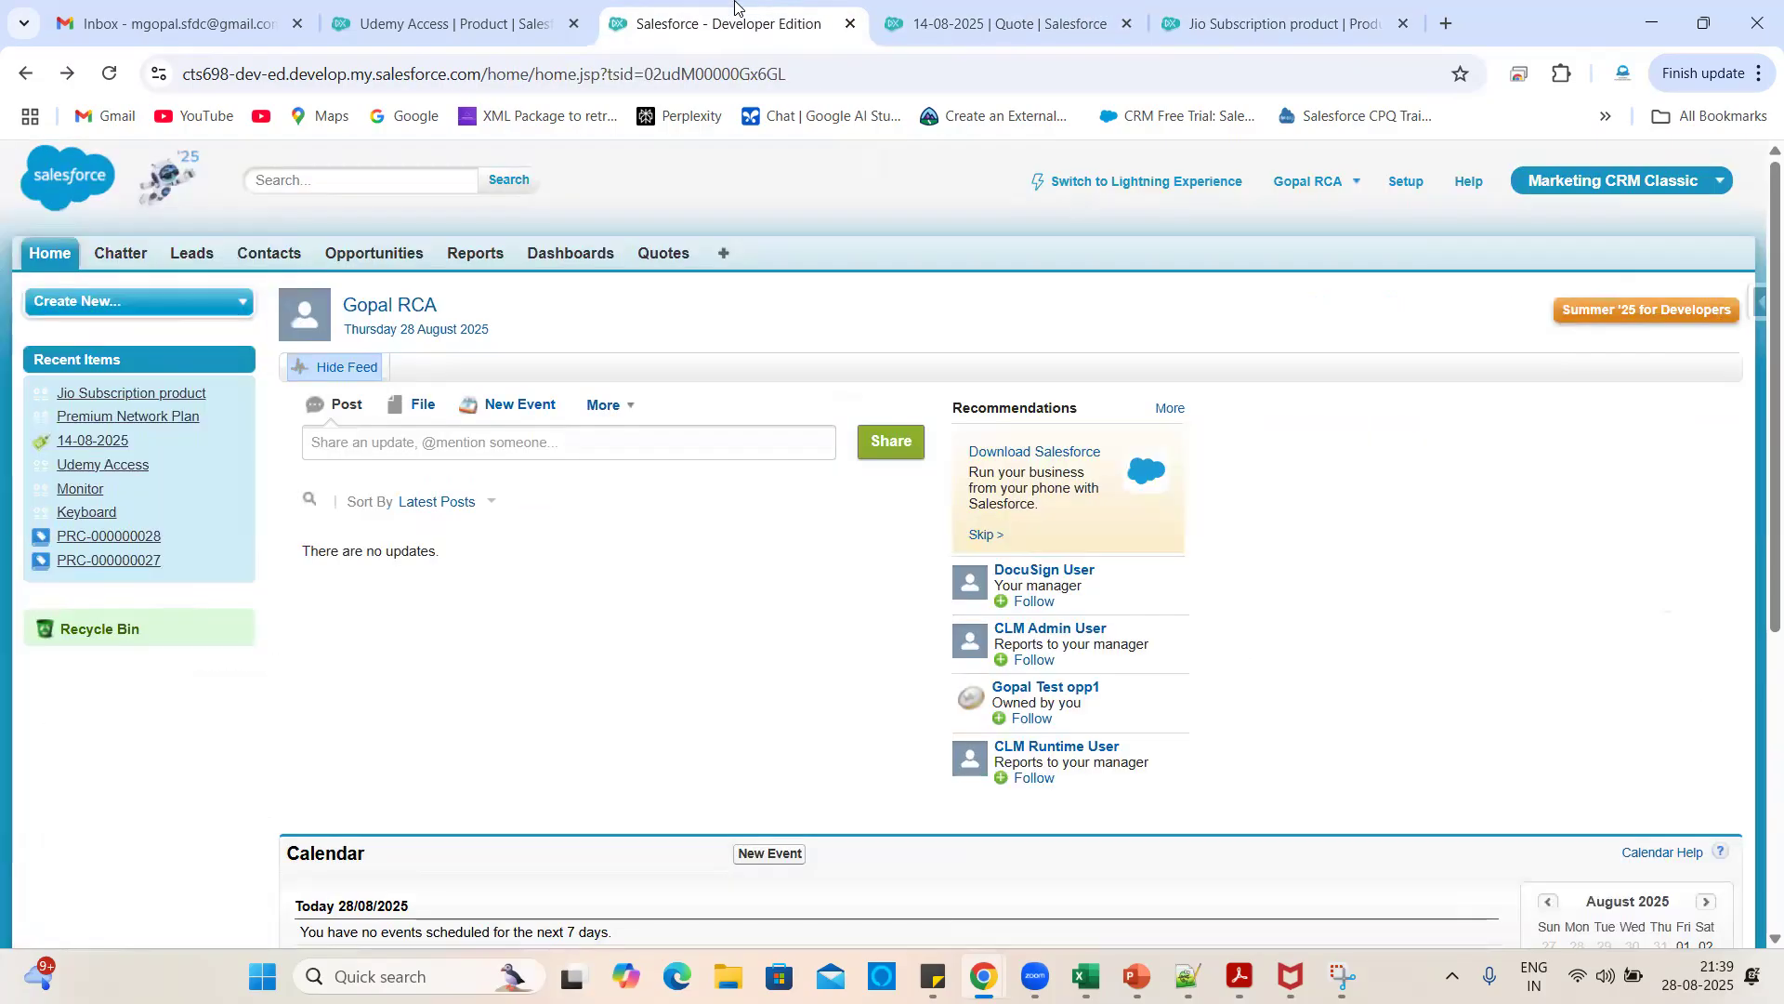
{"action": "left_click", "coordinate": [724, 254]}
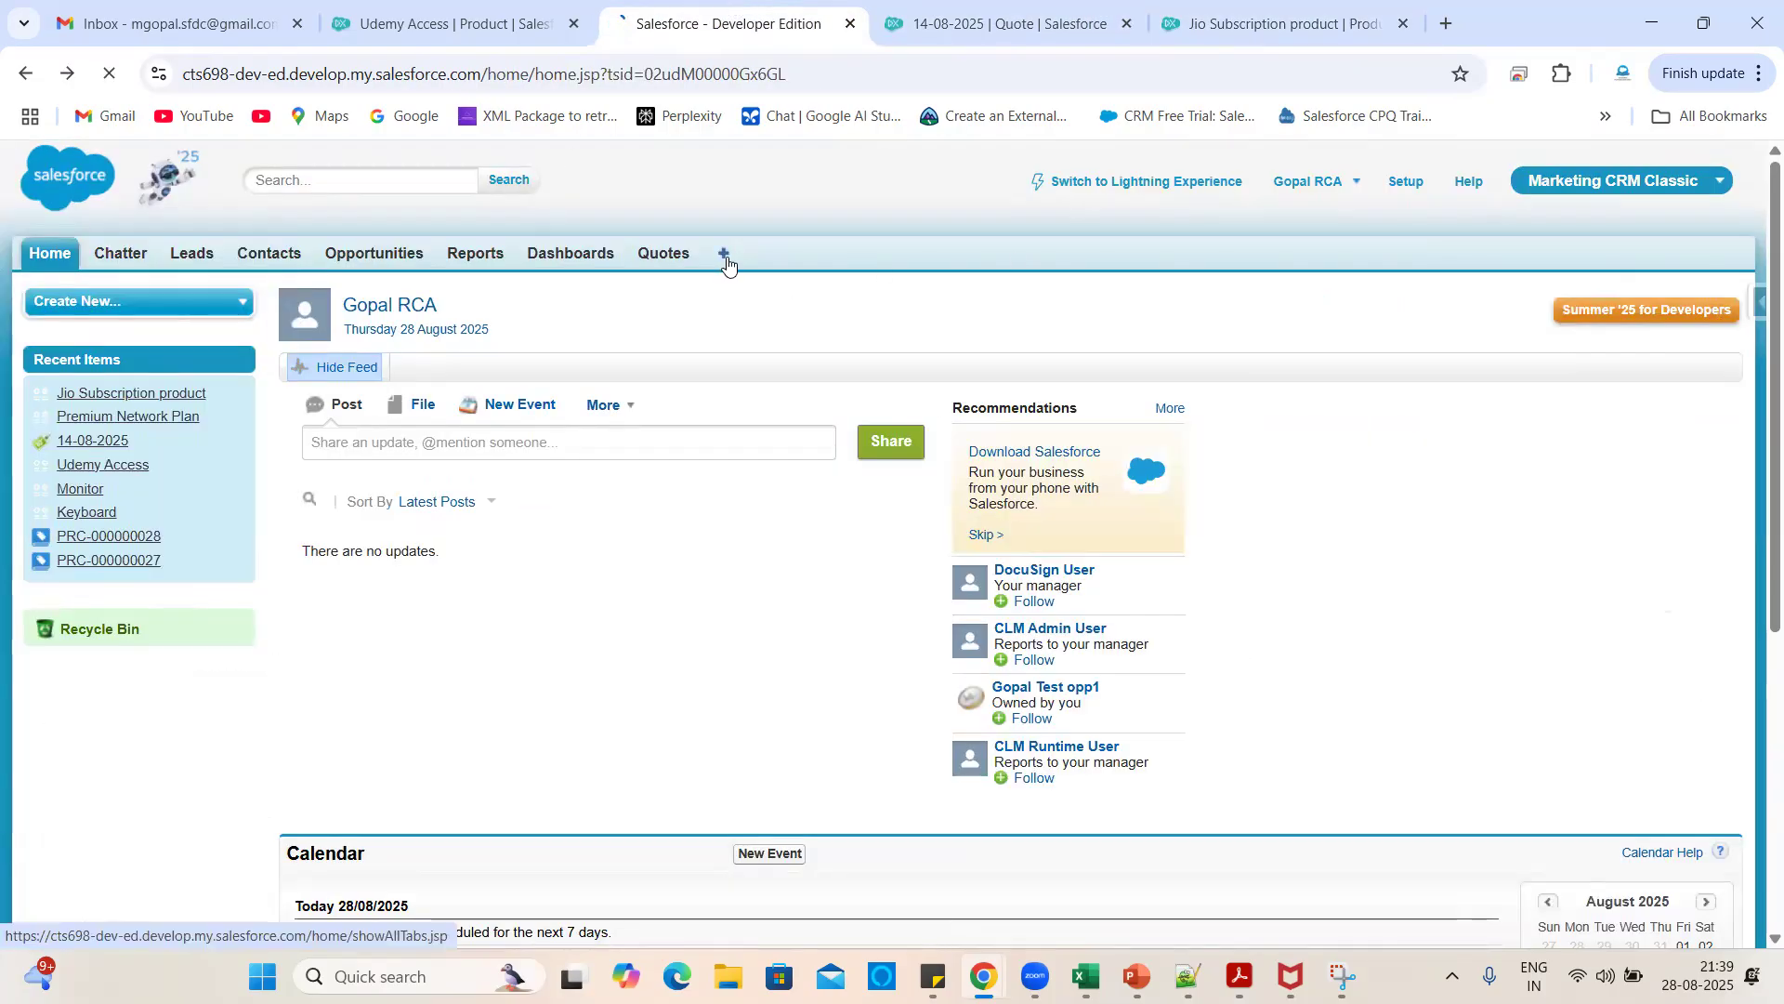
{"action": "left_click", "coordinate": [26, 76]}
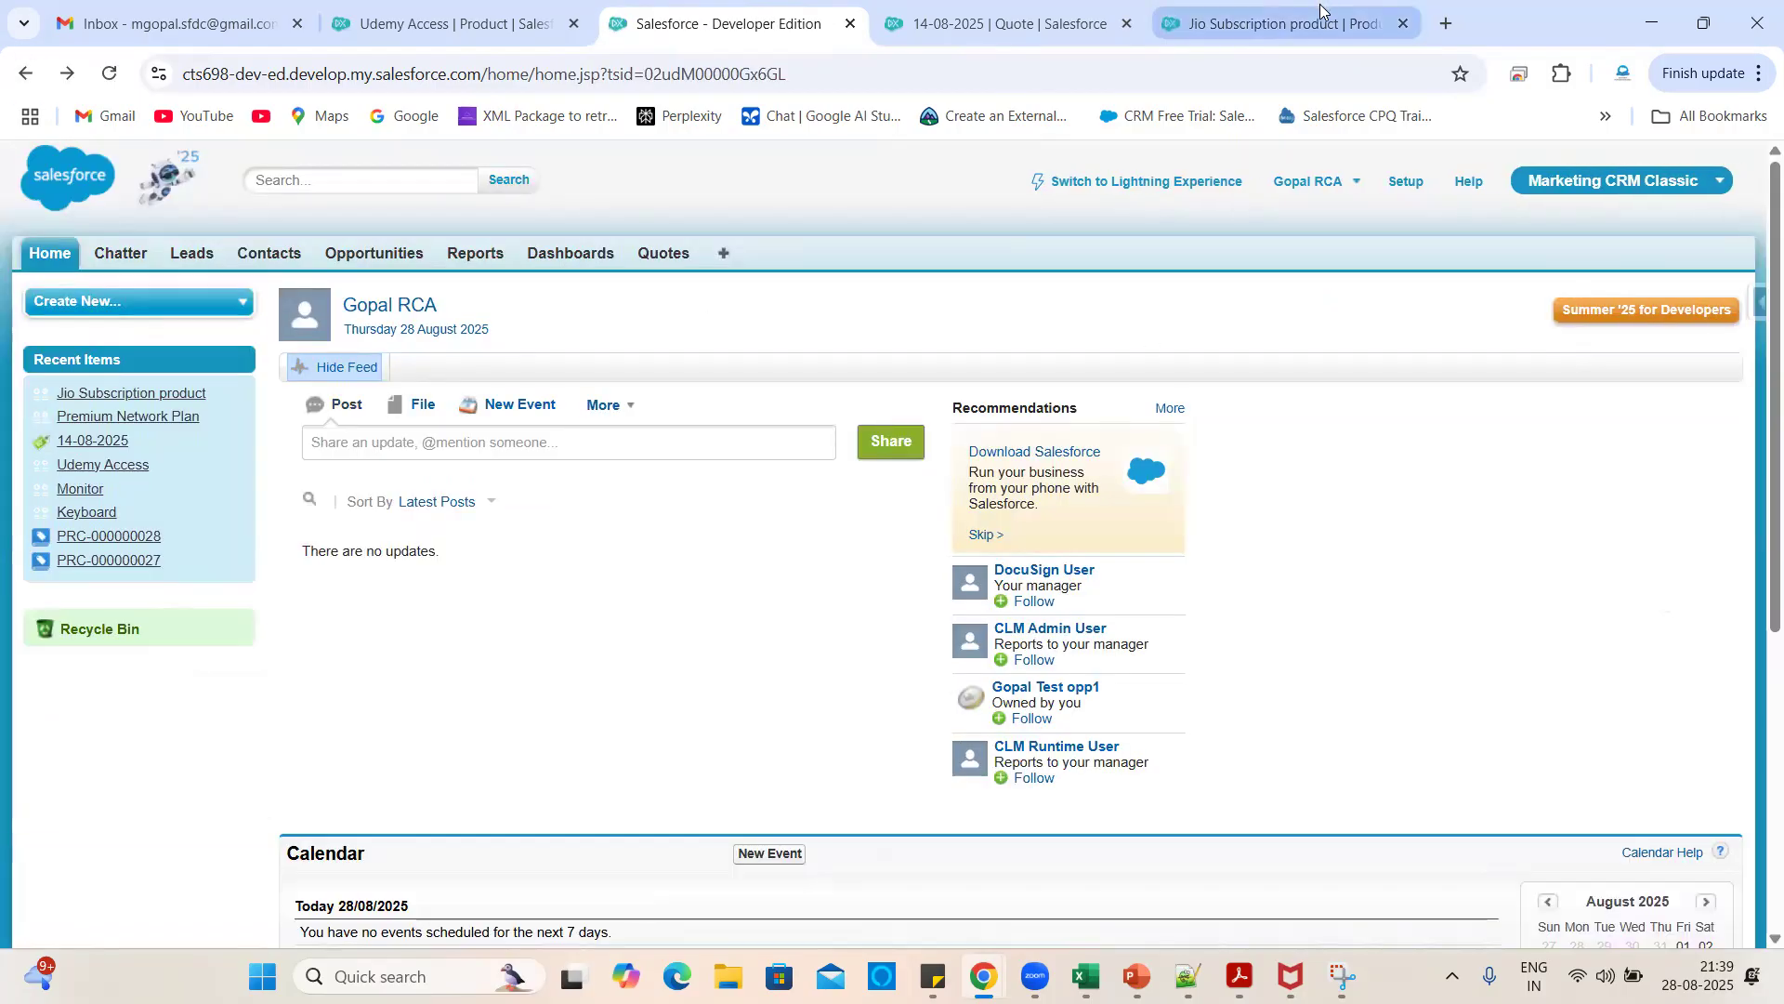
{"action": "left_click", "coordinate": [1320, 10]}
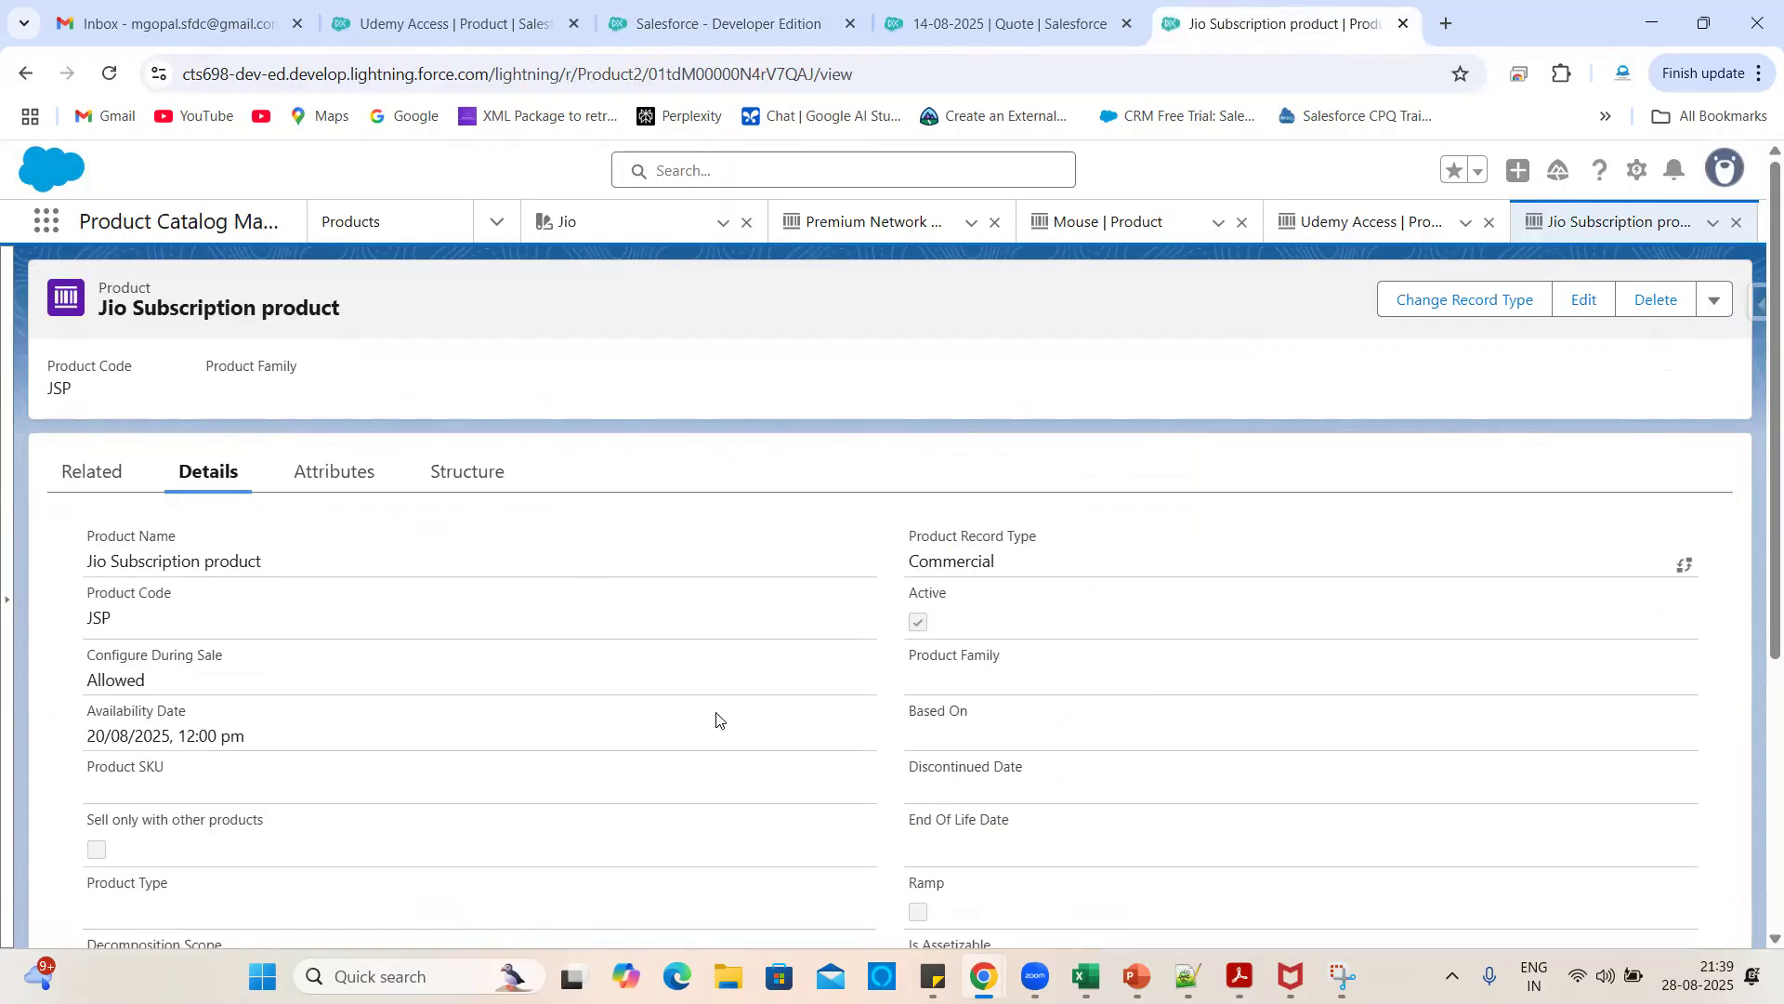
- Assign Jio Subscription to Premium Category in its Categories list and reopen the product record
{"action": "left_click", "coordinate": [114, 479]}
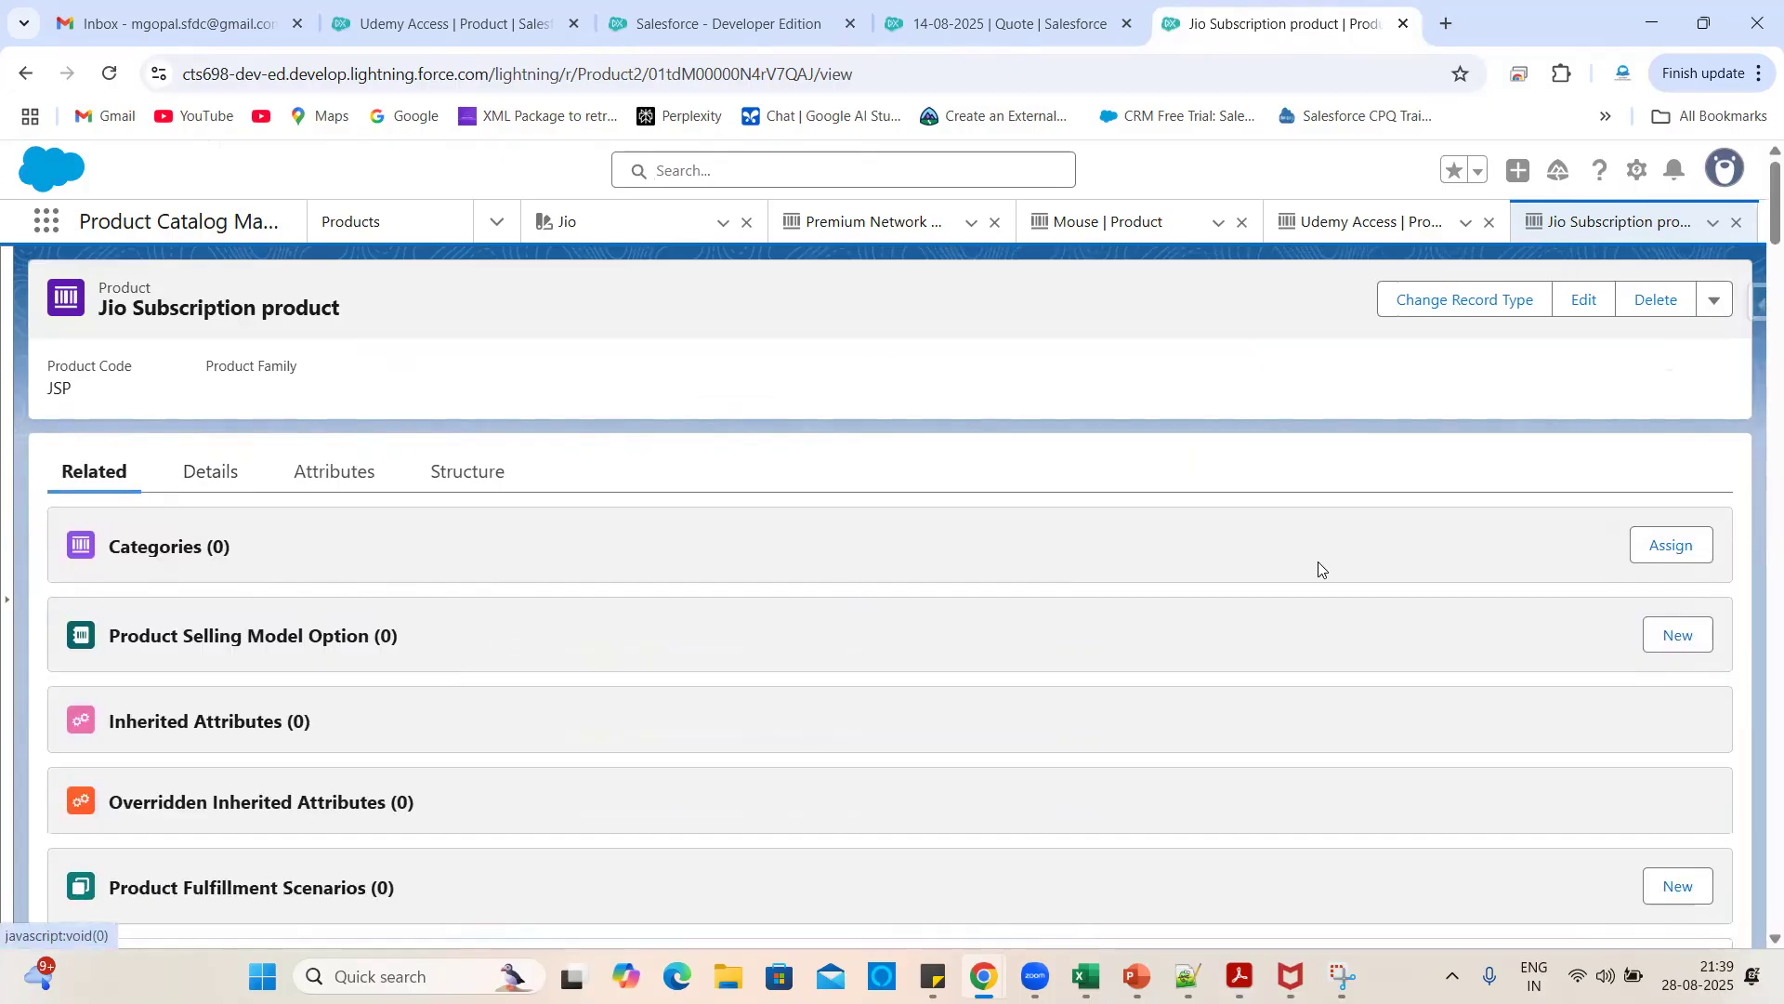
{"action": "left_click", "coordinate": [1668, 548]}
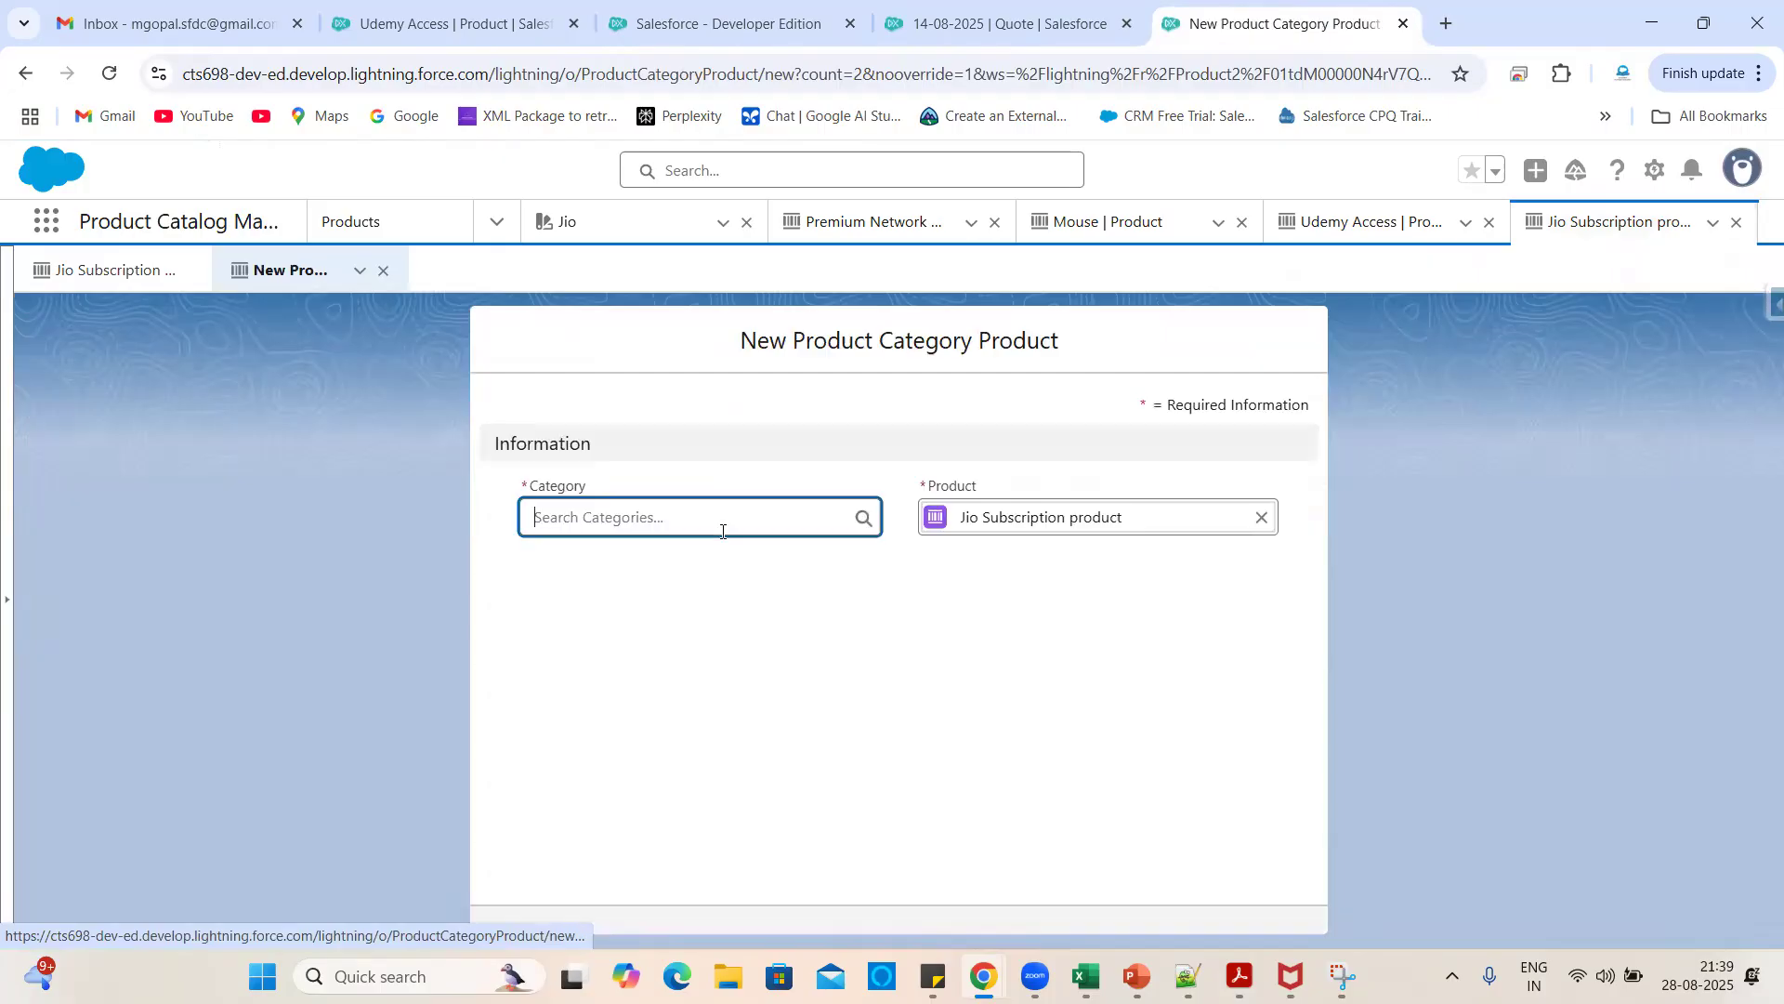
{"action": "left_click", "coordinate": [638, 517]}
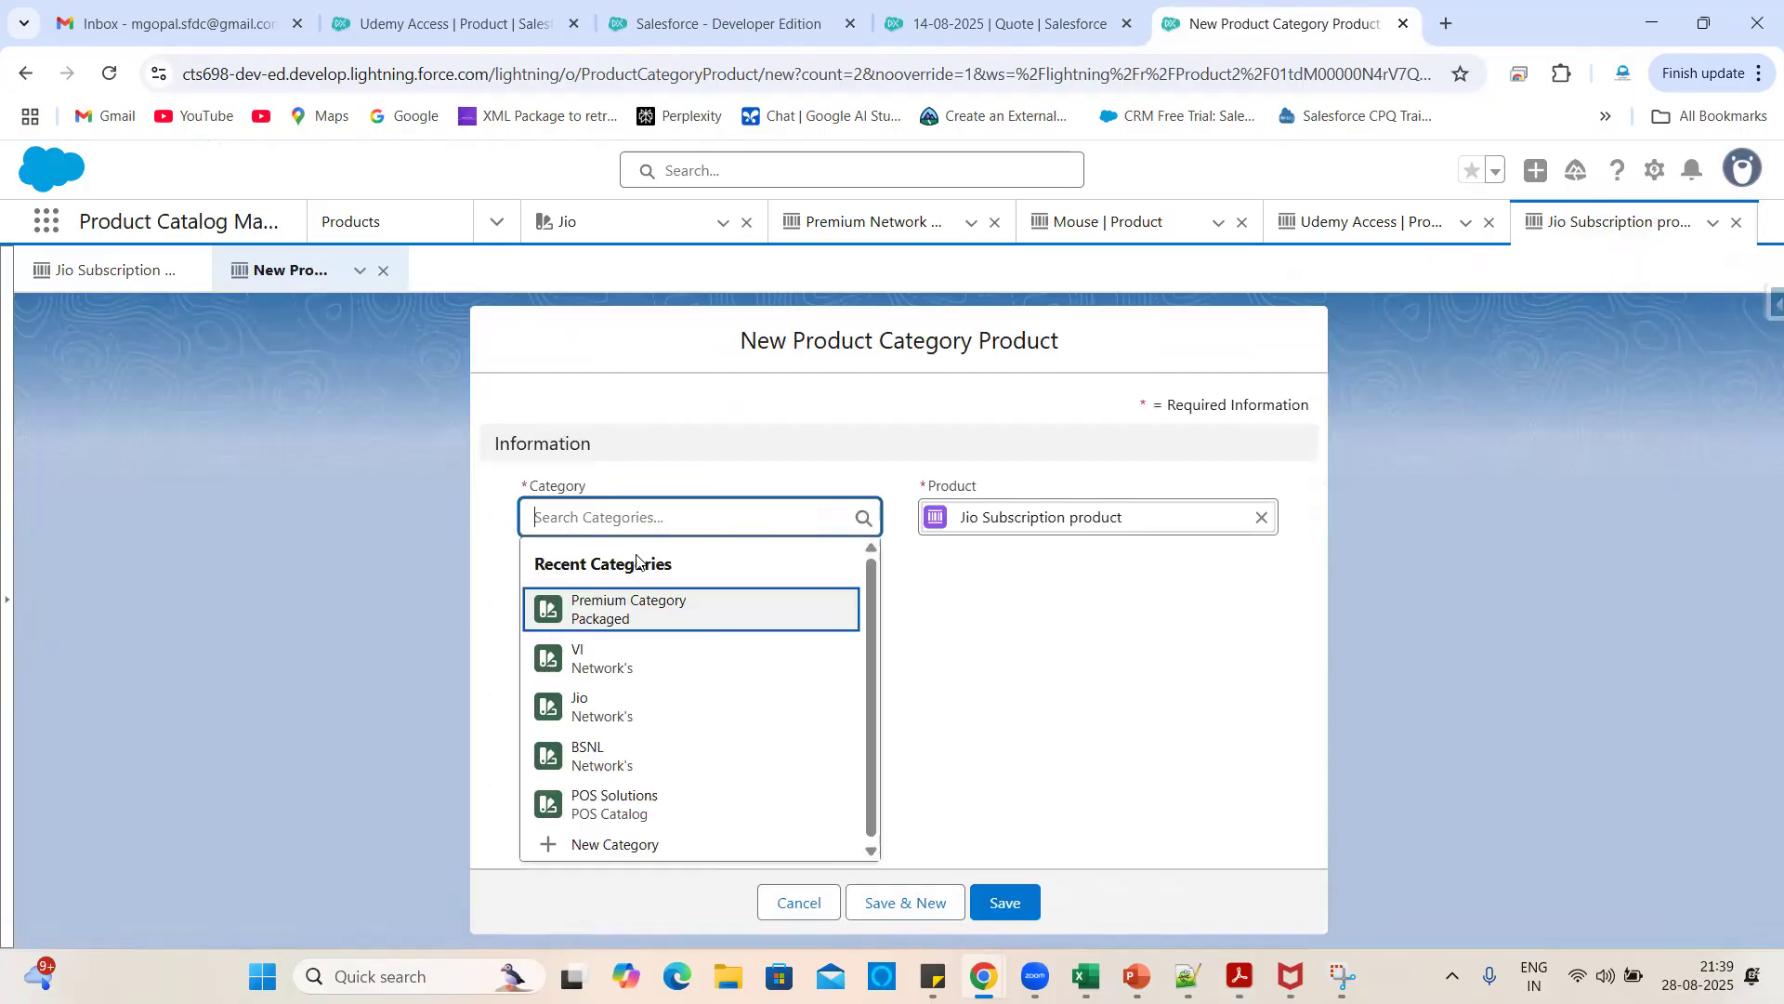
{"action": "left_click", "coordinate": [621, 621]}
{"action": "left_click", "coordinate": [1005, 898]}
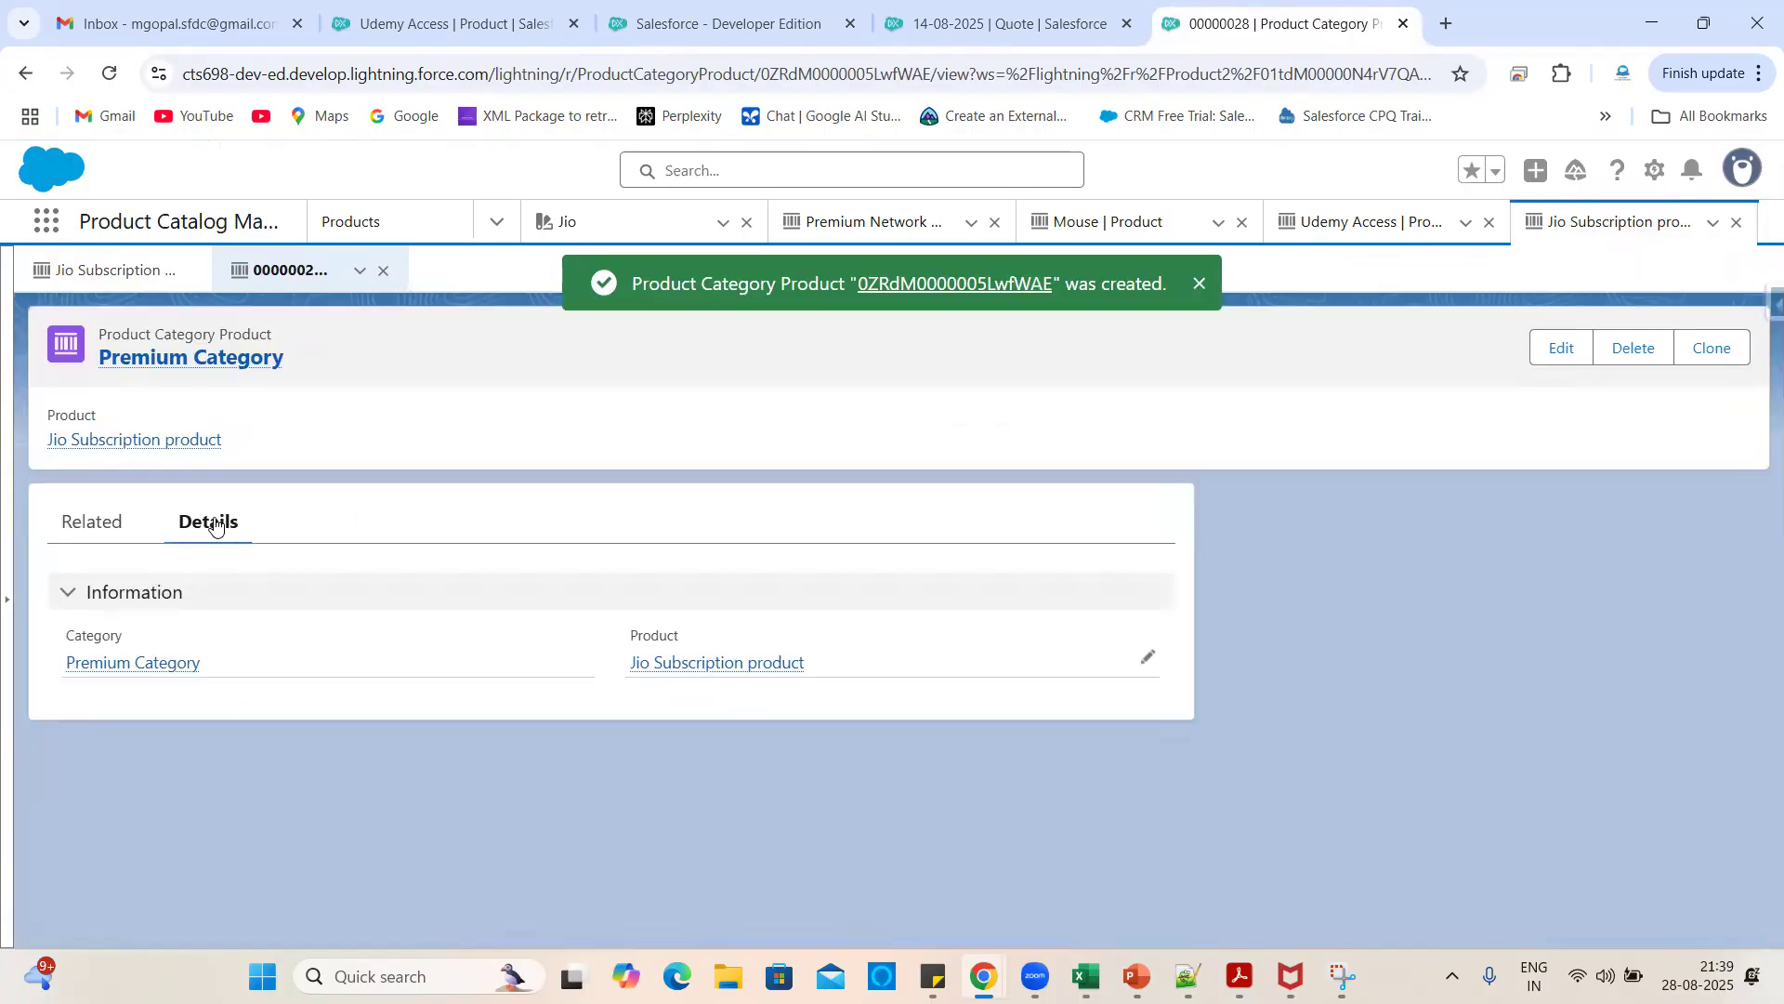
{"action": "left_click", "coordinate": [711, 661]}
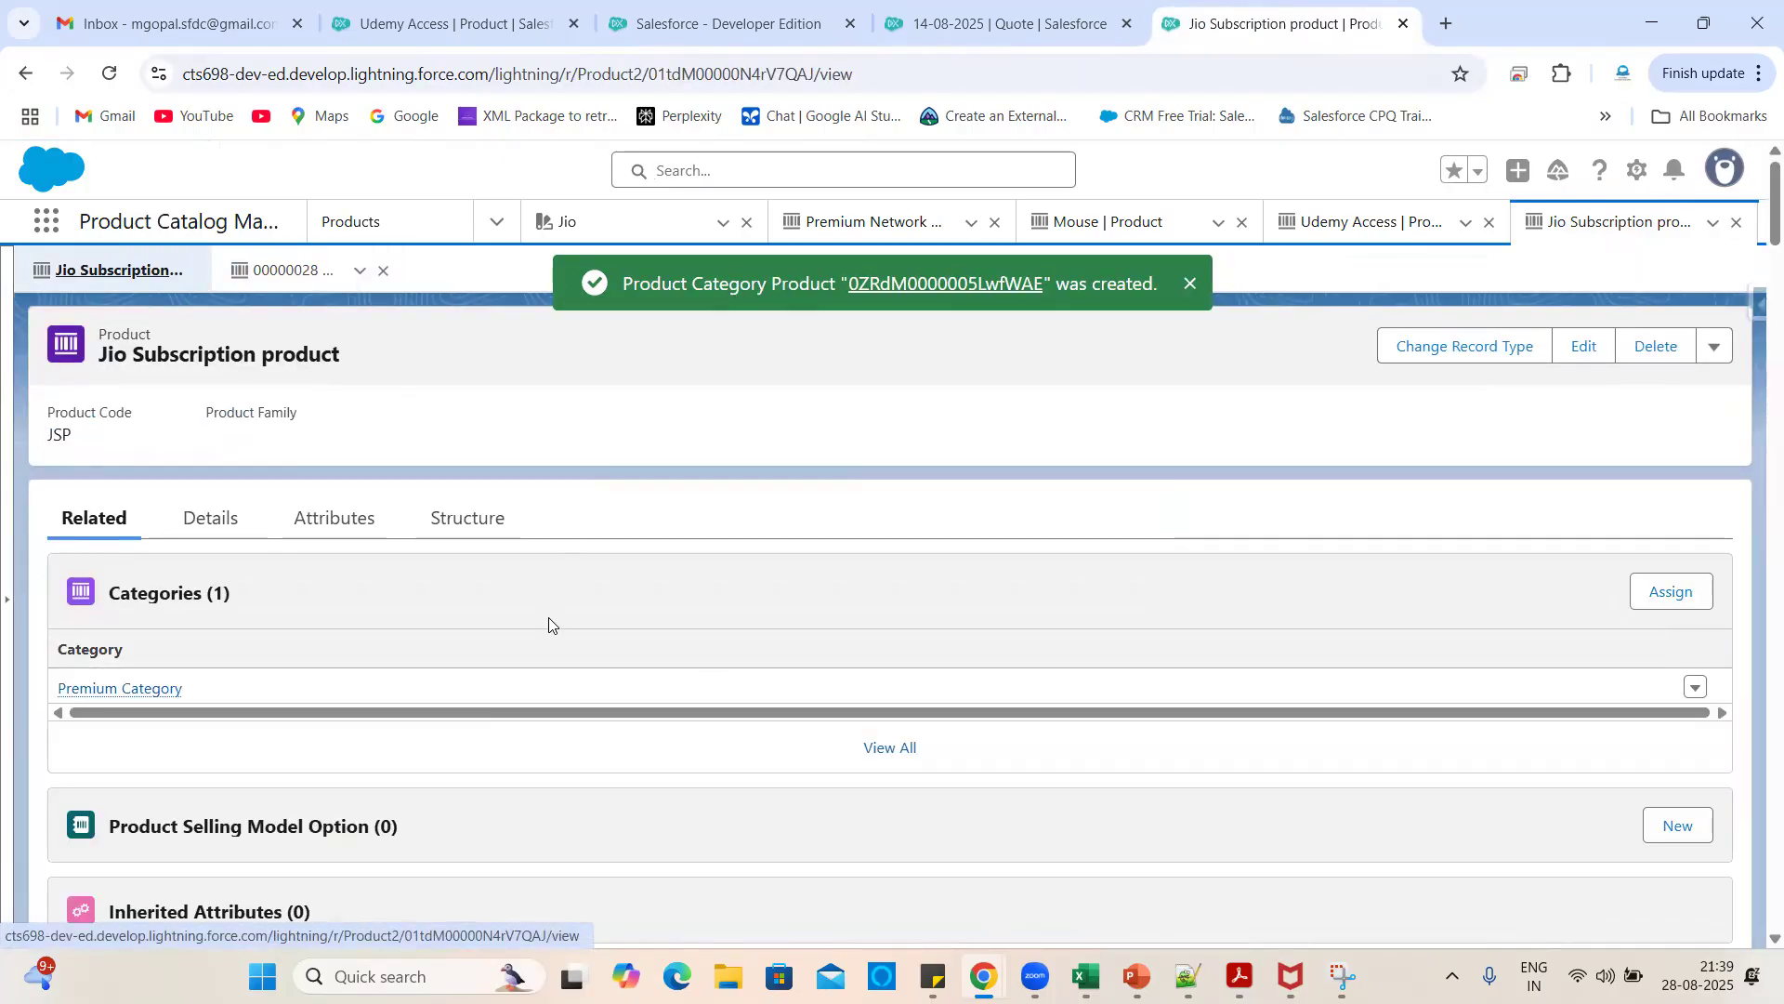
- Start a New Product Selling Model Option for Jio Subscription, leaving the selling model blank
{"action": "scroll", "coordinate": [621, 554], "scroll_direction": "down", "scroll_amount": 4}
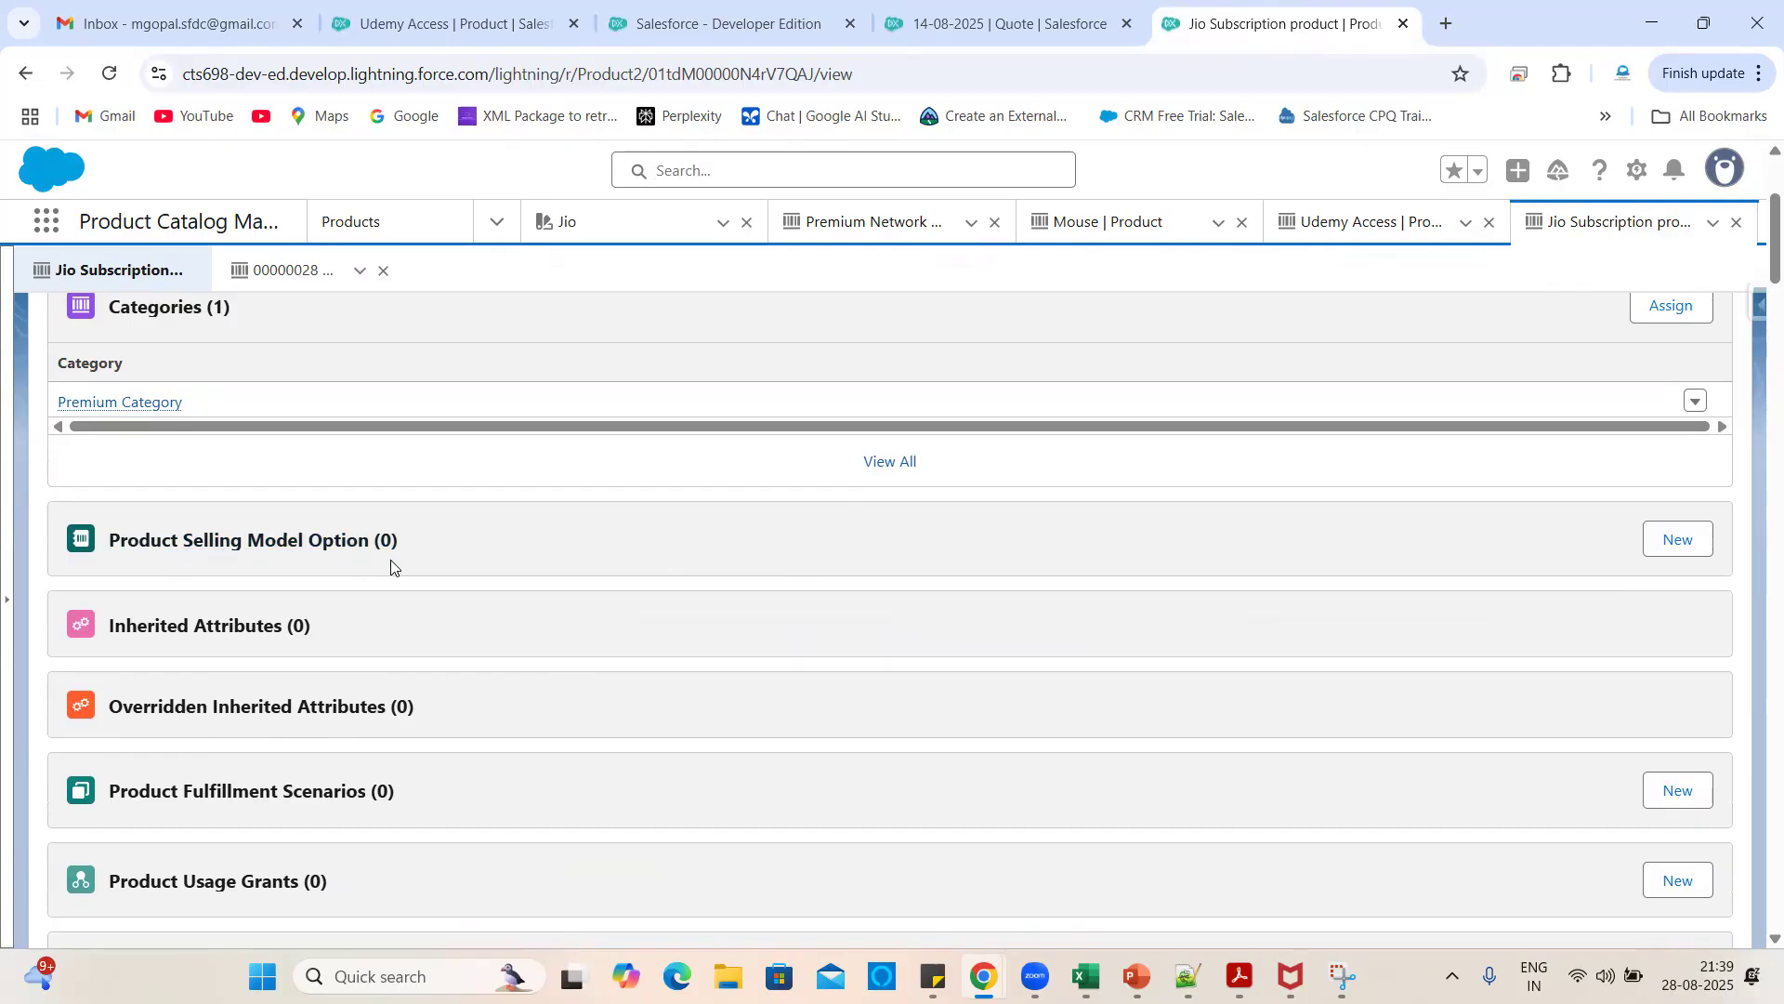
{"action": "left_click_drag", "start_coordinate": [407, 546], "coordinate": [113, 535]}
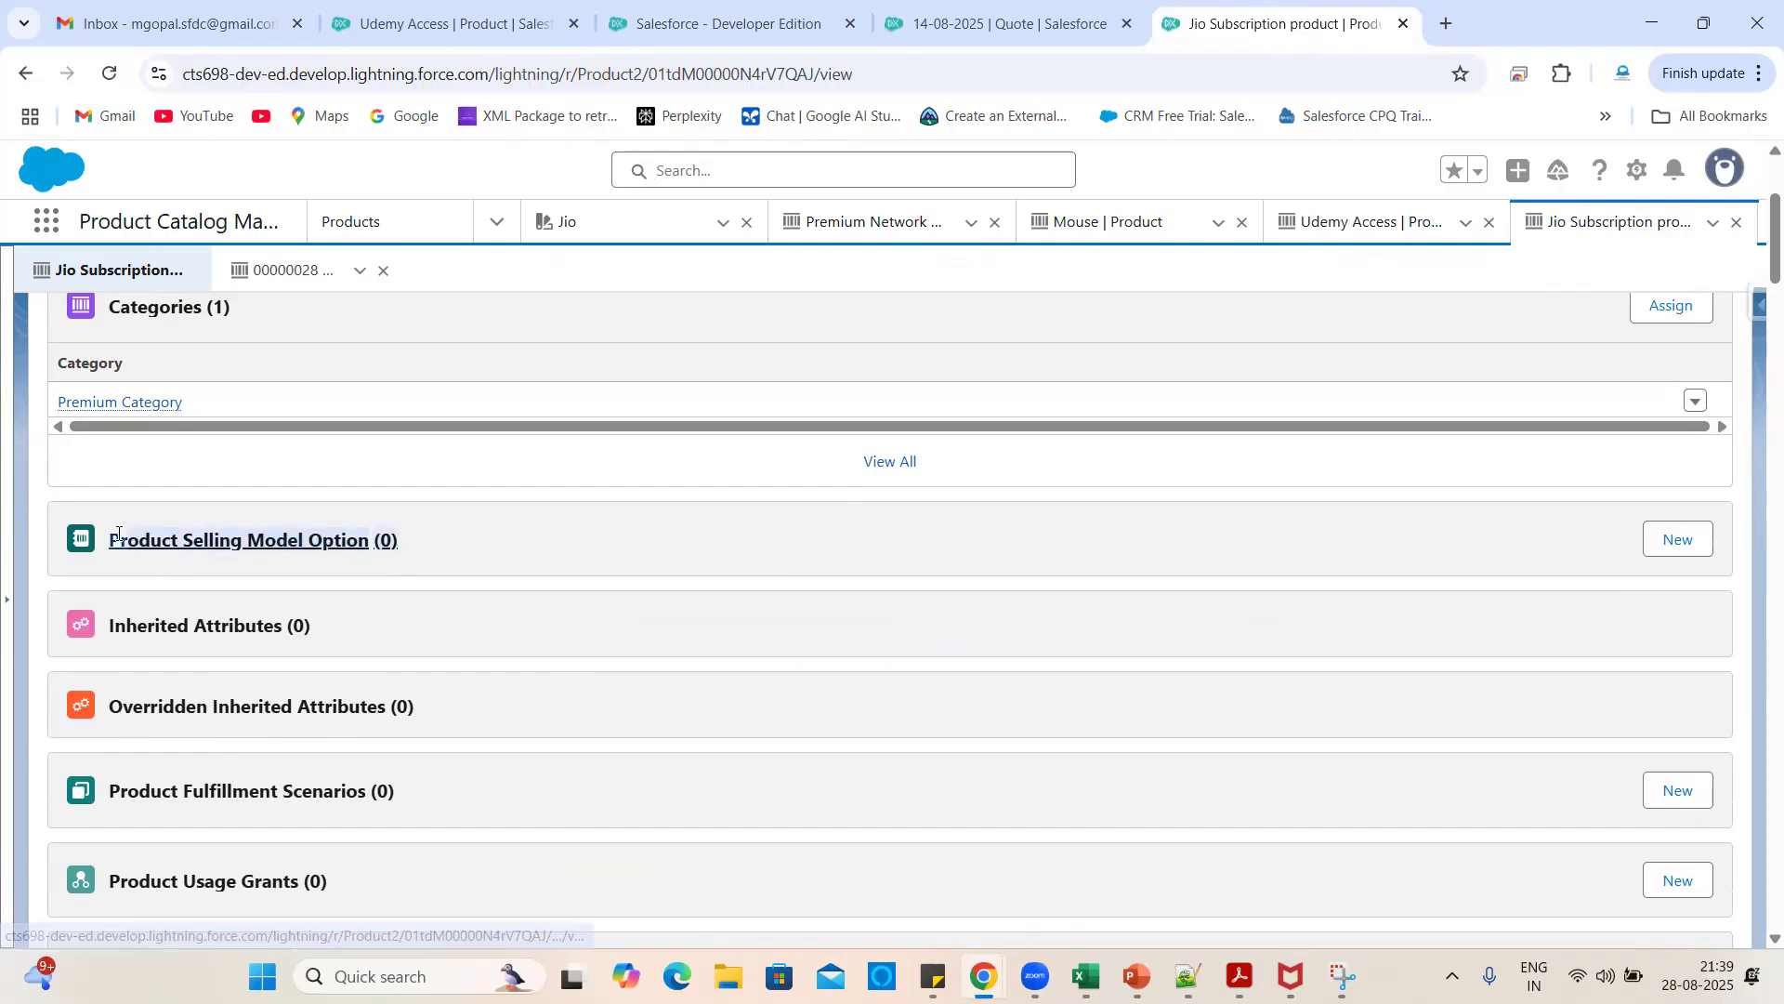
{"action": "left_click", "coordinate": [438, 552]}
{"action": "left_click", "coordinate": [1680, 537]}
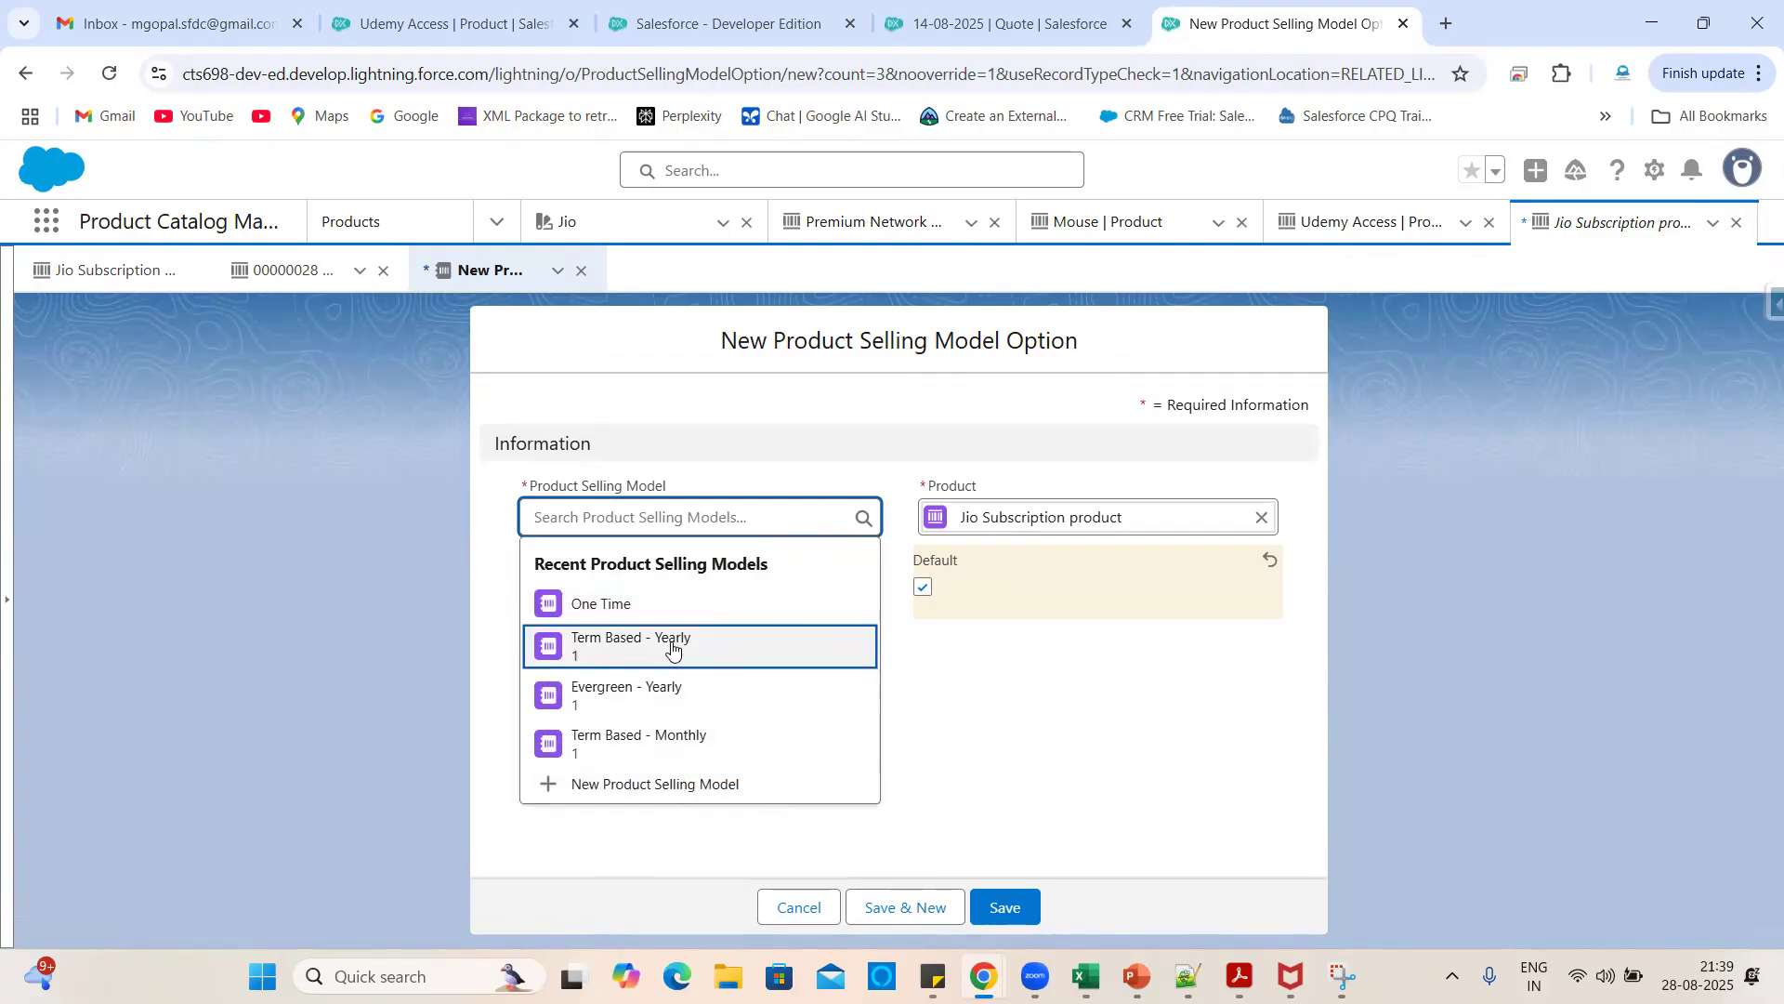
{"action": "left_click", "coordinate": [671, 490]}
{"action": "left_click_drag", "start_coordinate": [671, 489], "coordinate": [547, 482]}
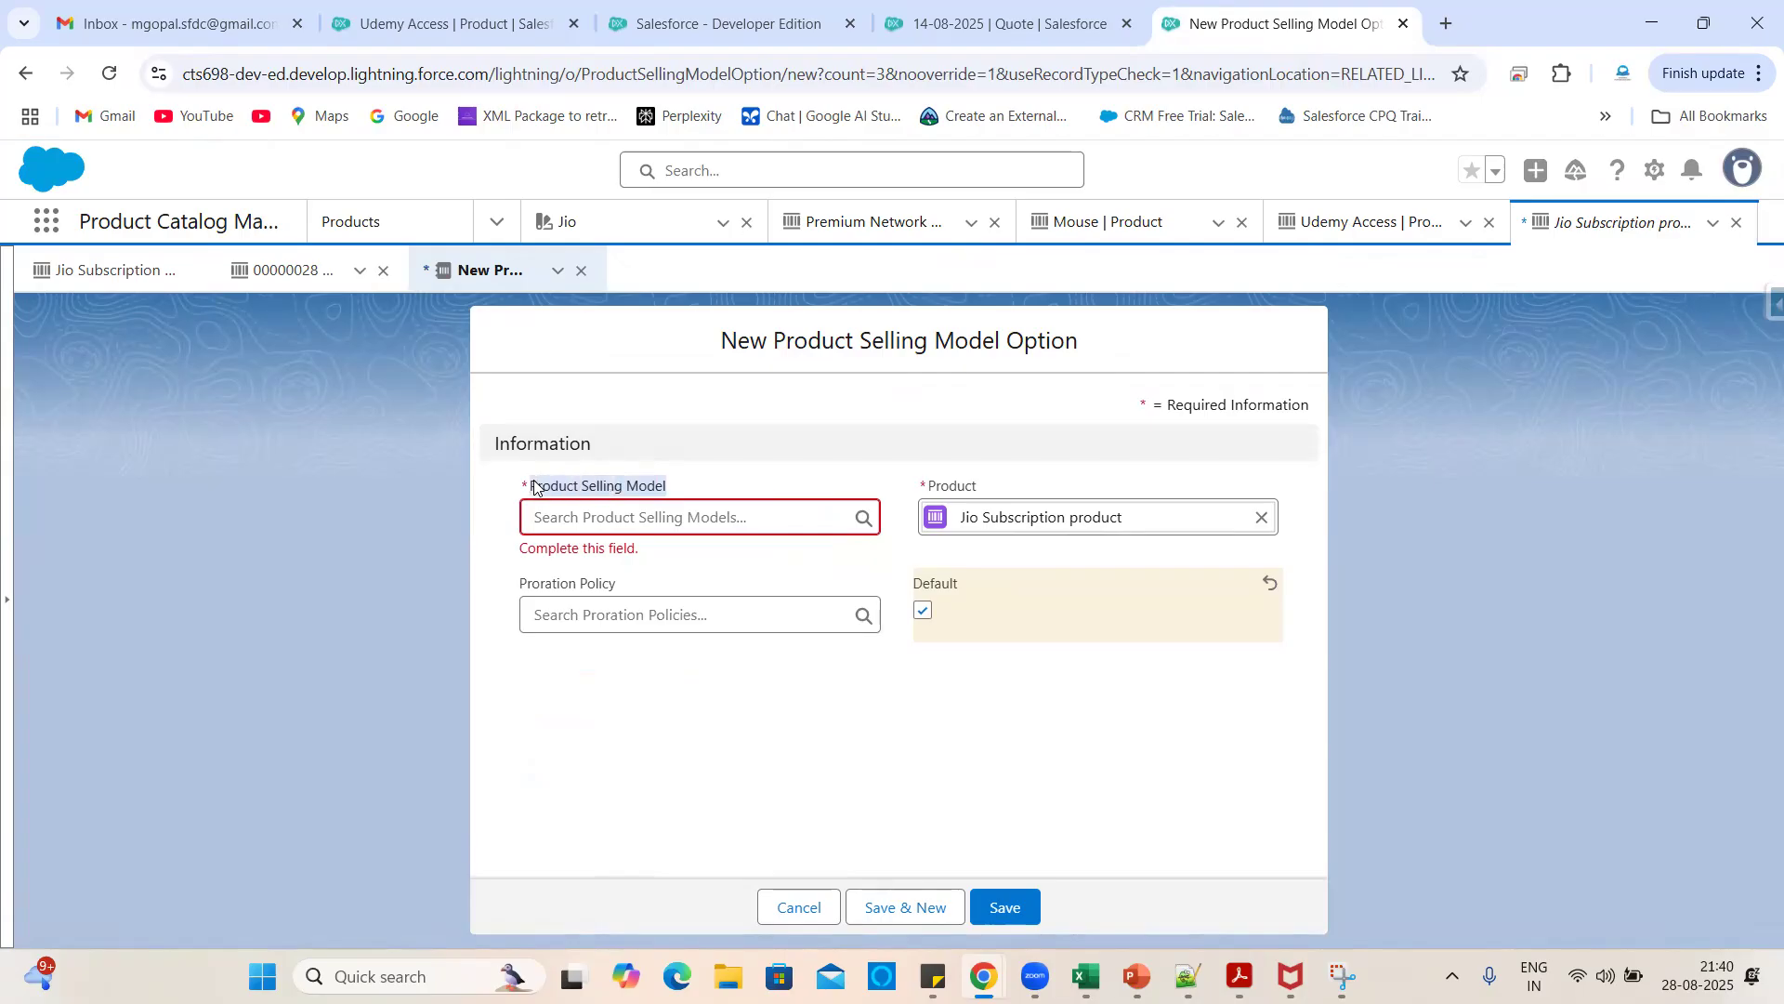
{"action": "left_click", "coordinate": [46, 221]}
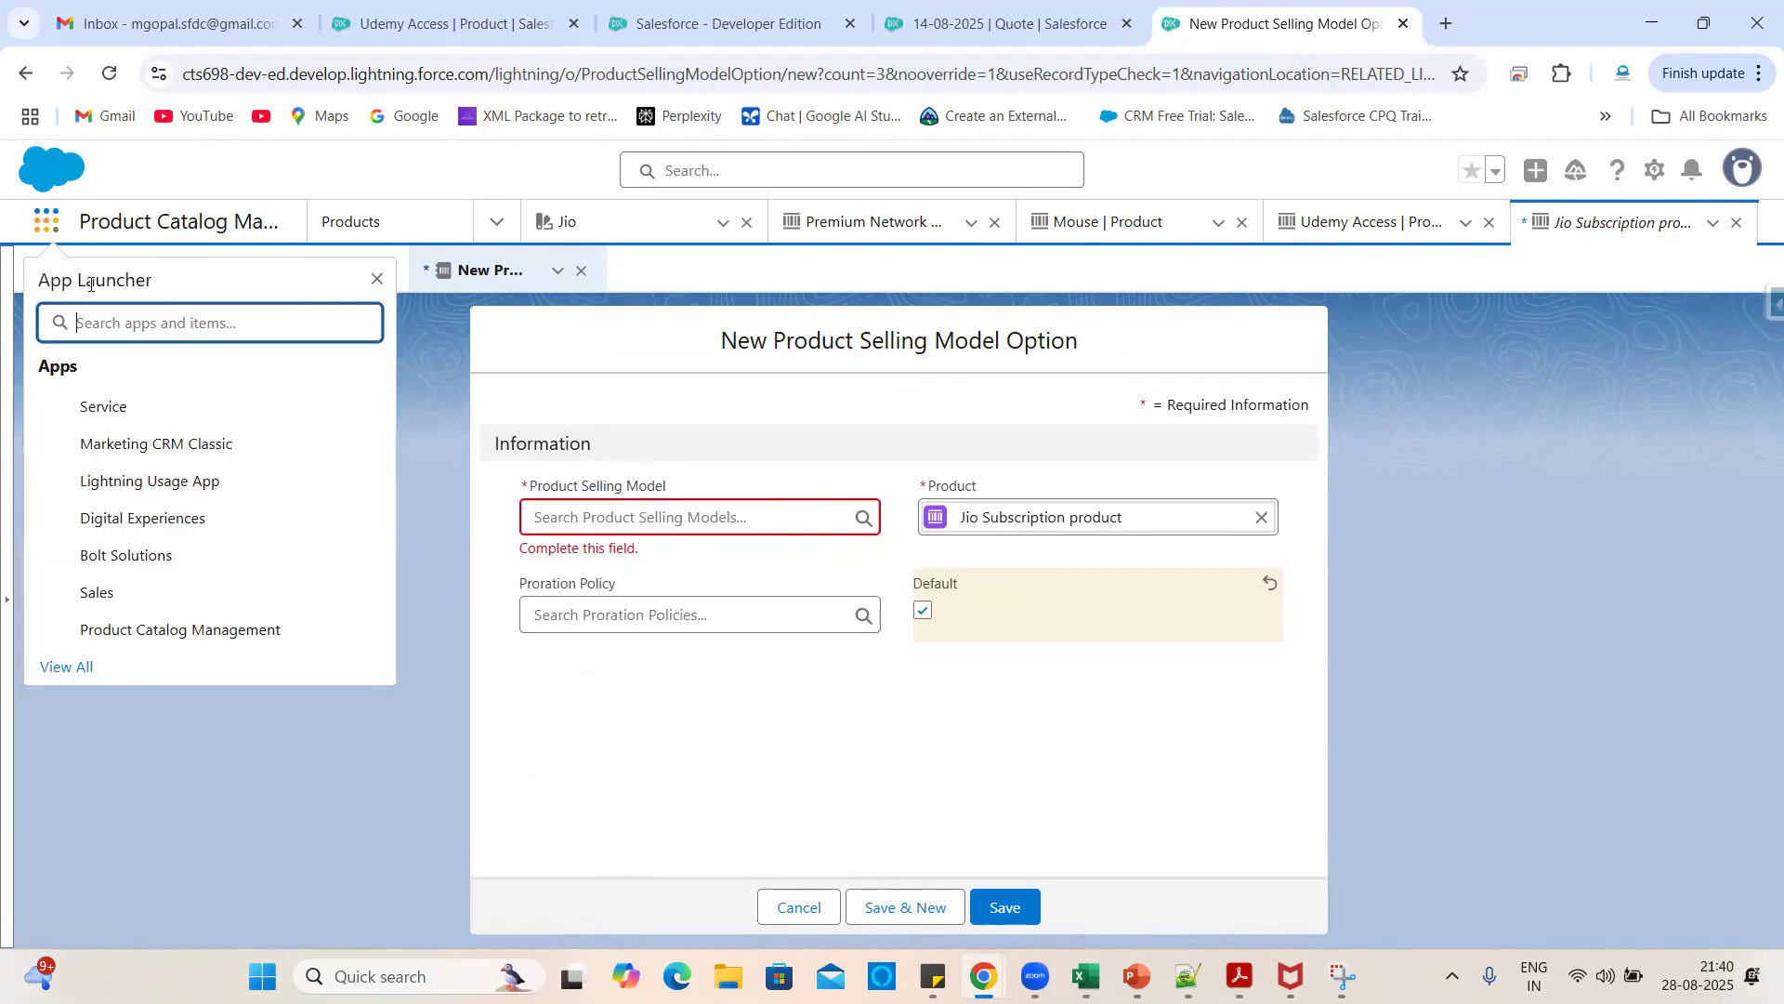
- Open Product Selling Models in a new tab showing the All Product Selling Models view
{"action": "type", "text": "Product Selling Model"}
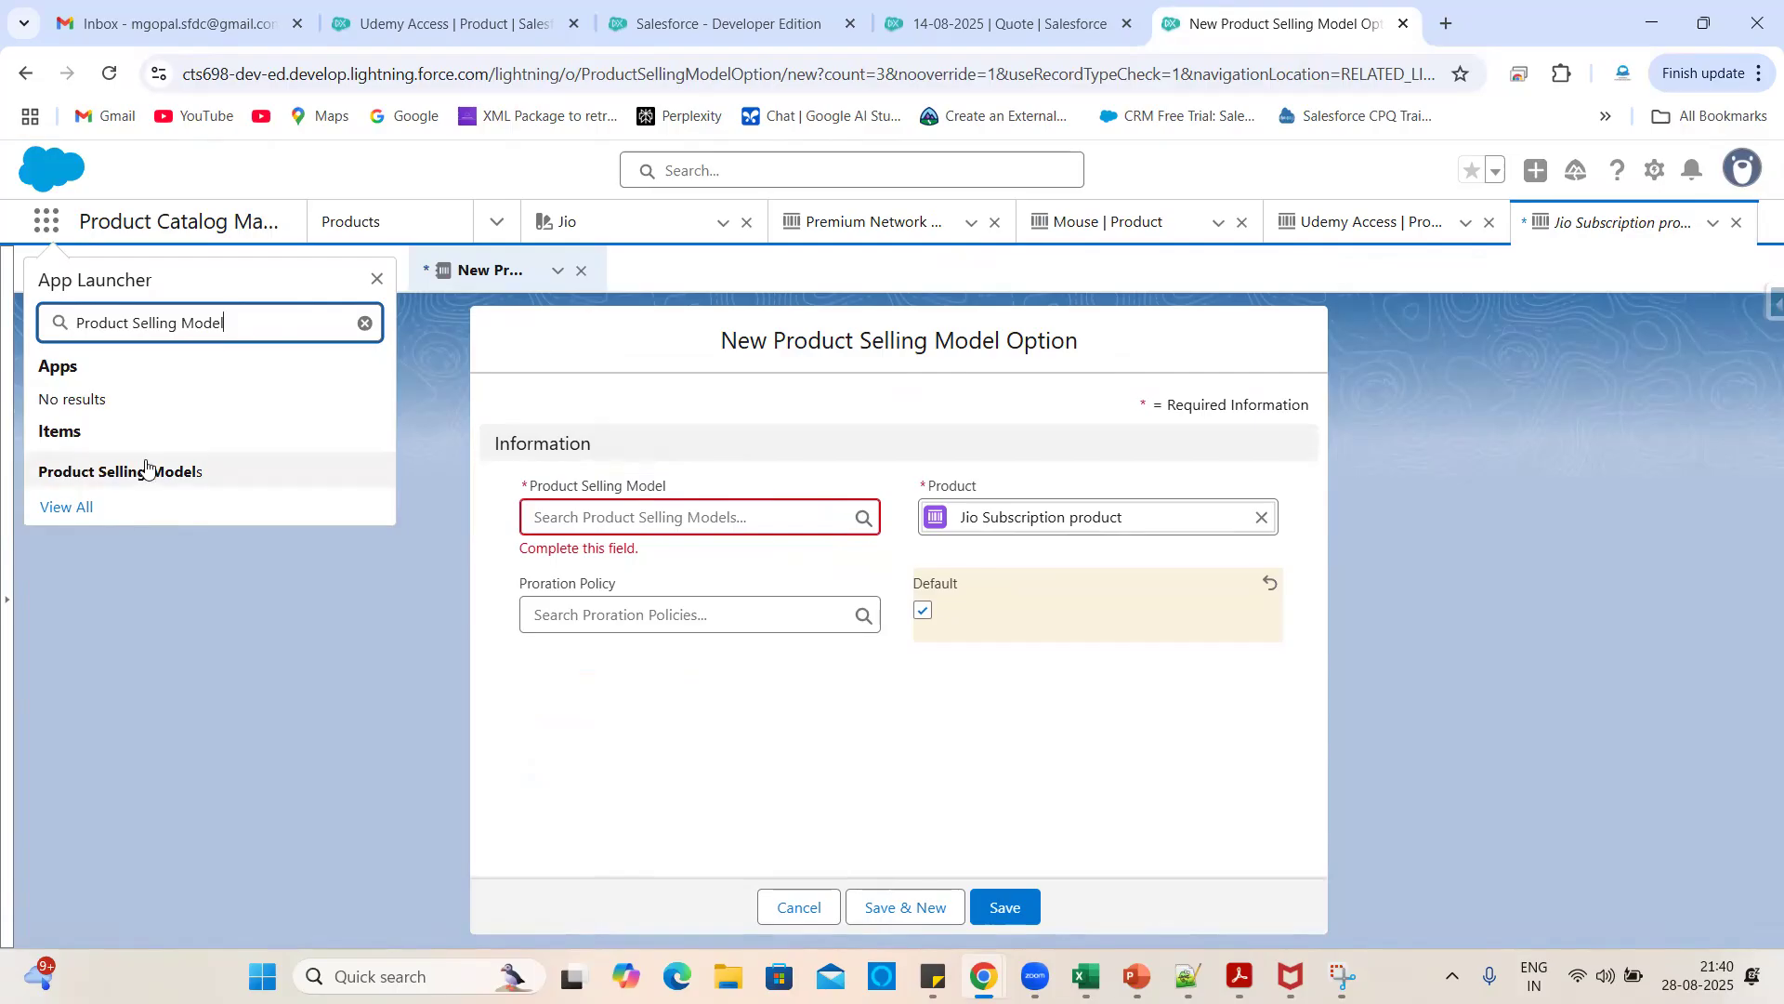
{"action": "right_click", "coordinate": [147, 480]}
{"action": "left_click", "coordinate": [199, 499]}
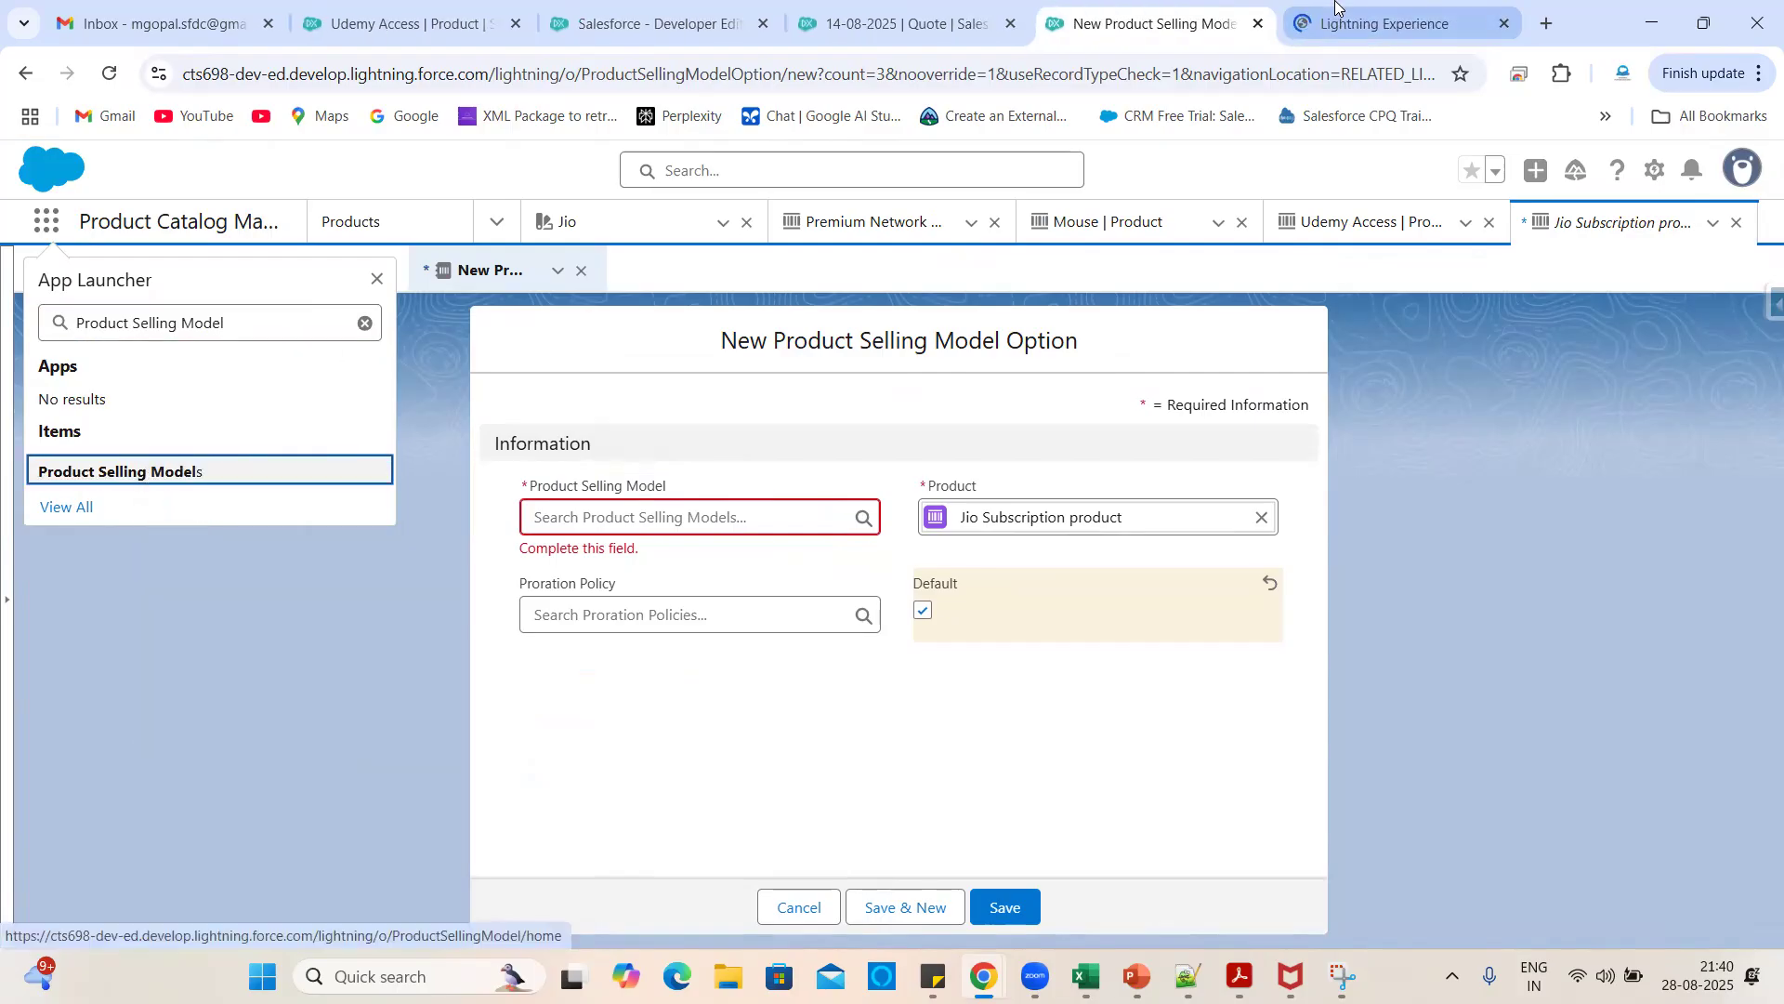
{"action": "left_click", "coordinate": [1337, 8]}
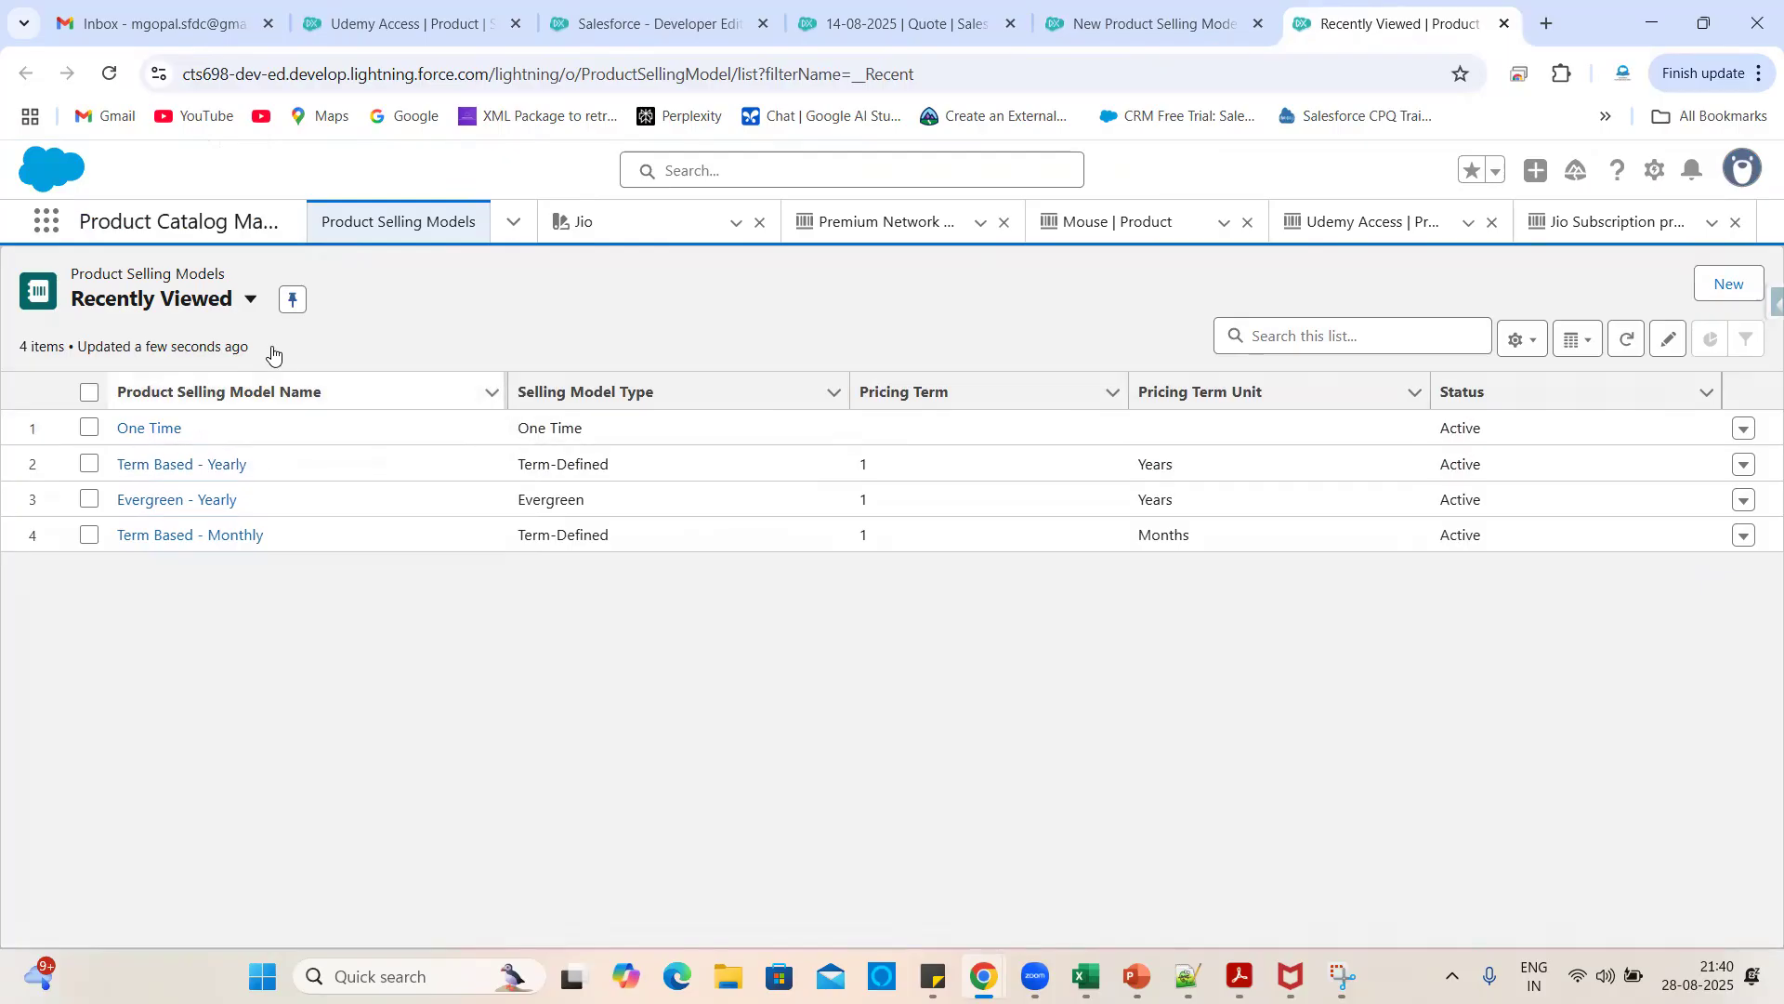
{"action": "left_click", "coordinate": [251, 298]}
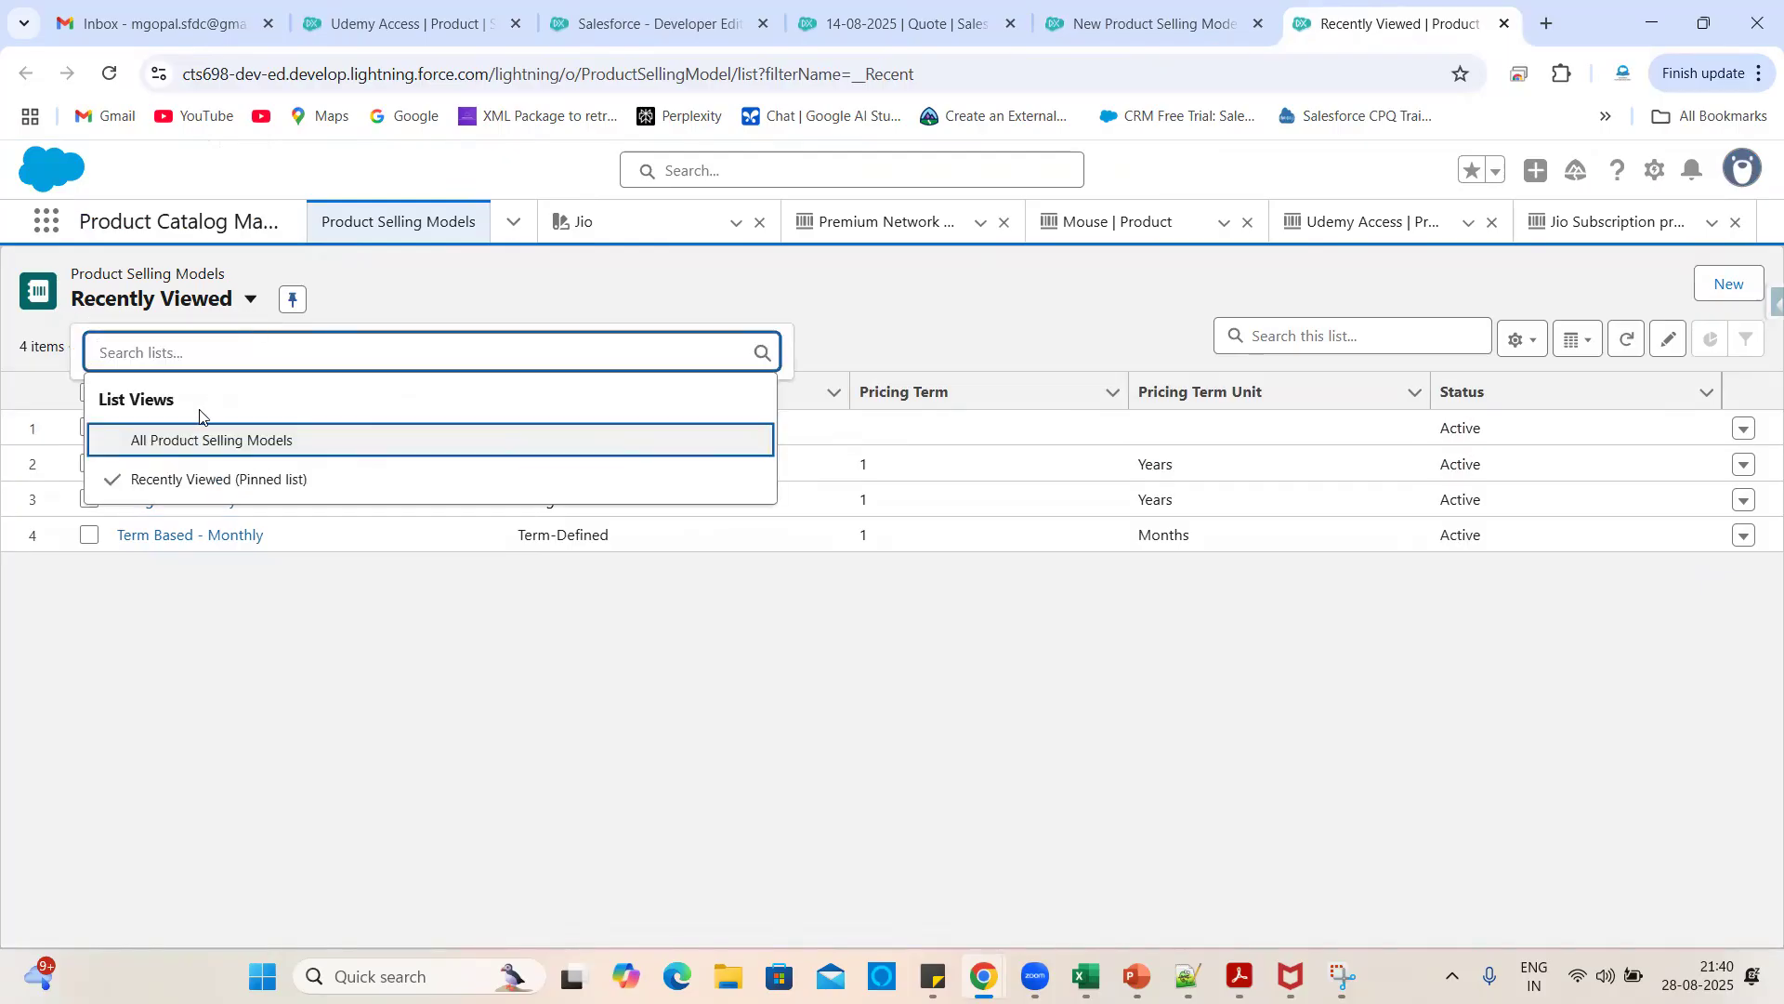
{"action": "left_click", "coordinate": [163, 443]}
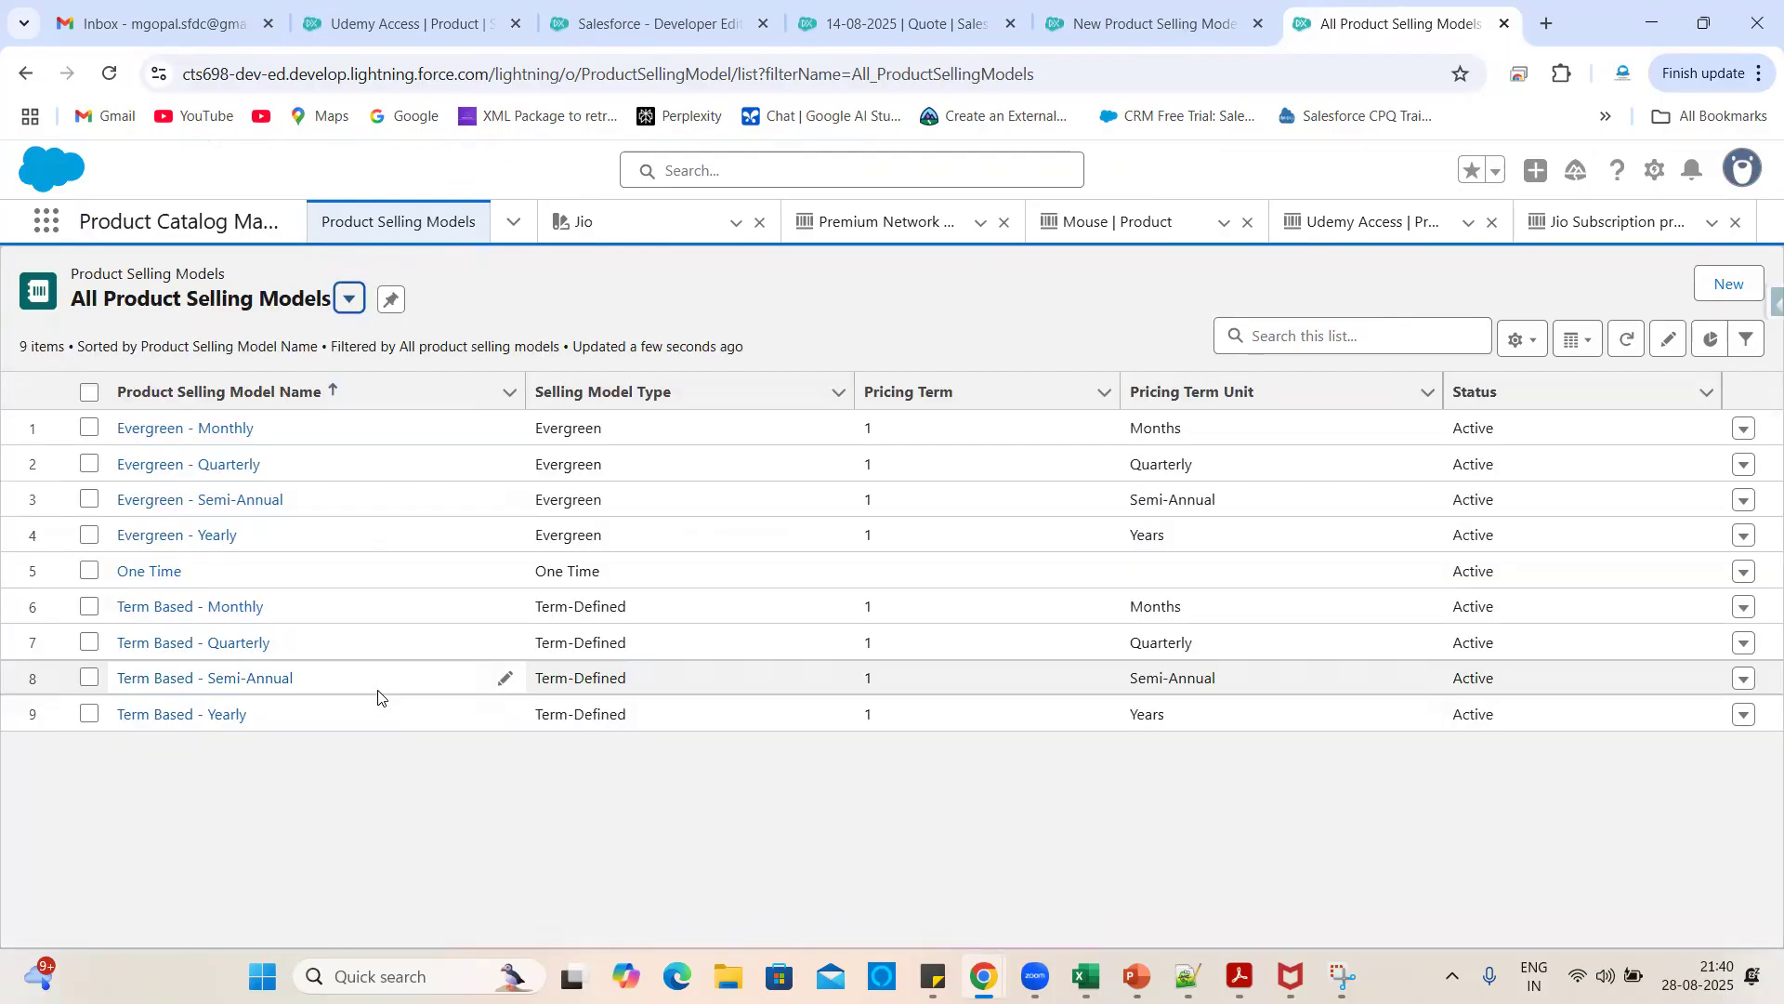
- Review the One Time and Term Based Monthly, Quarterly, Semi-Annual and Yearly models
{"action": "left_click", "coordinate": [203, 578]}
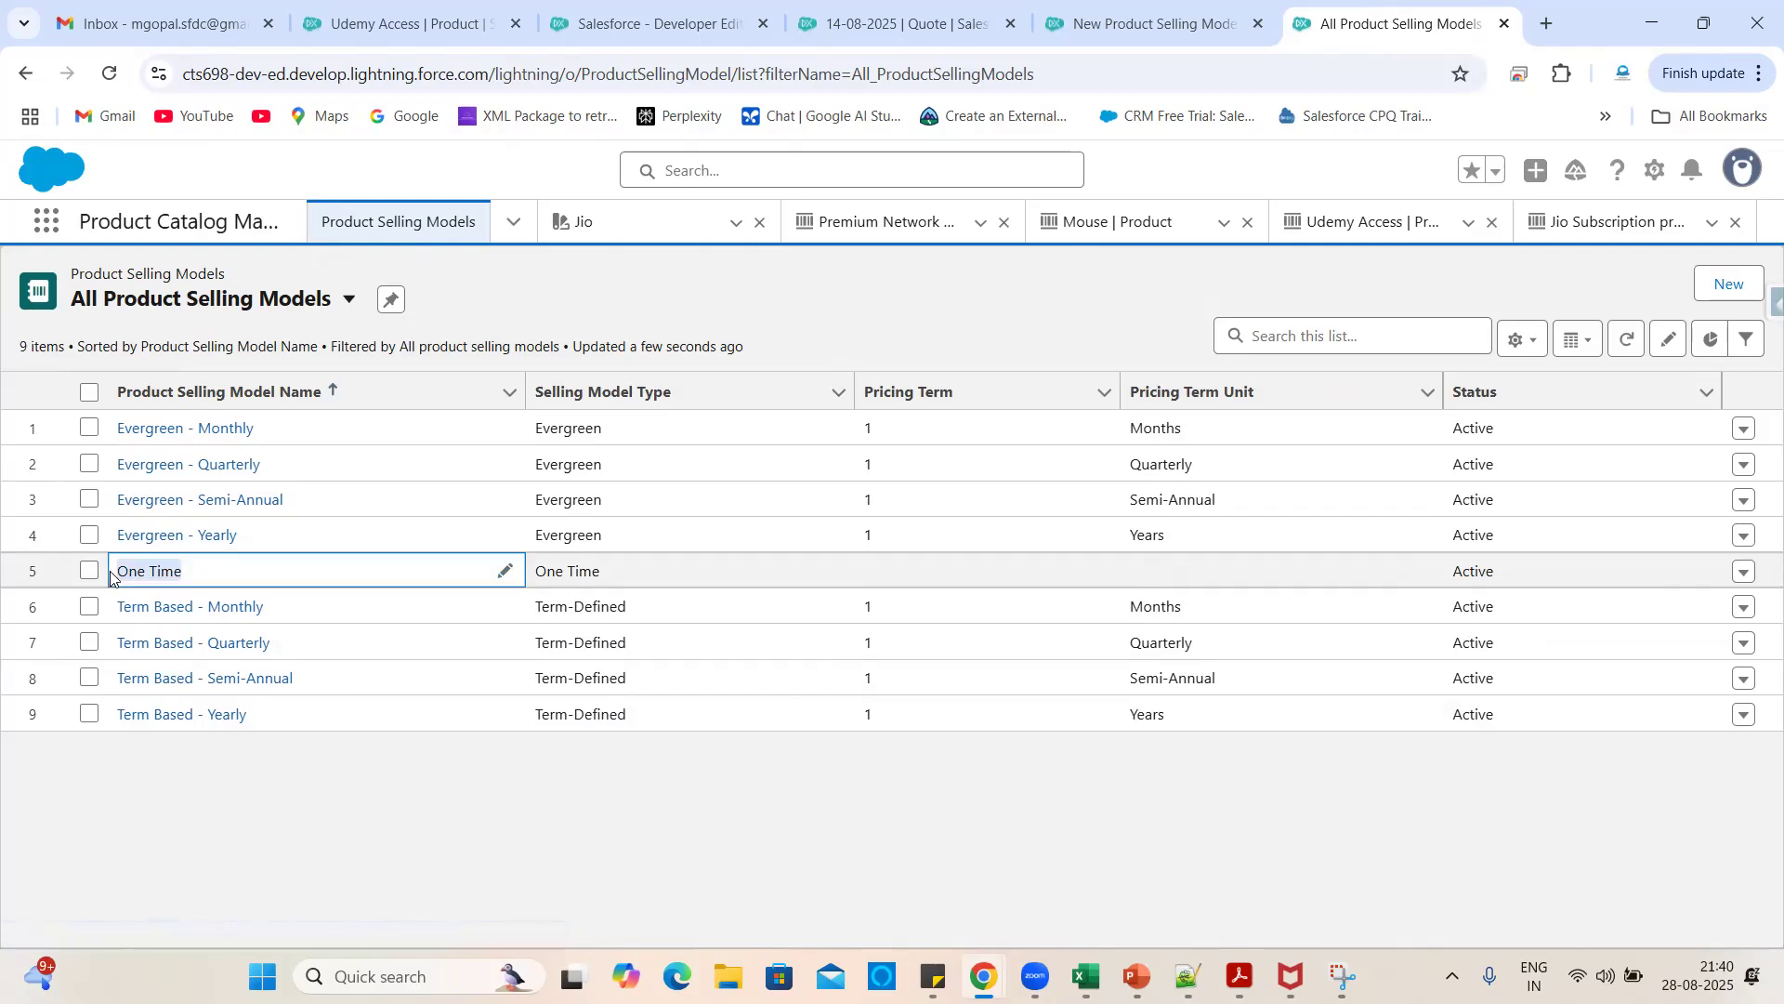
{"action": "left_click", "coordinate": [367, 853]}
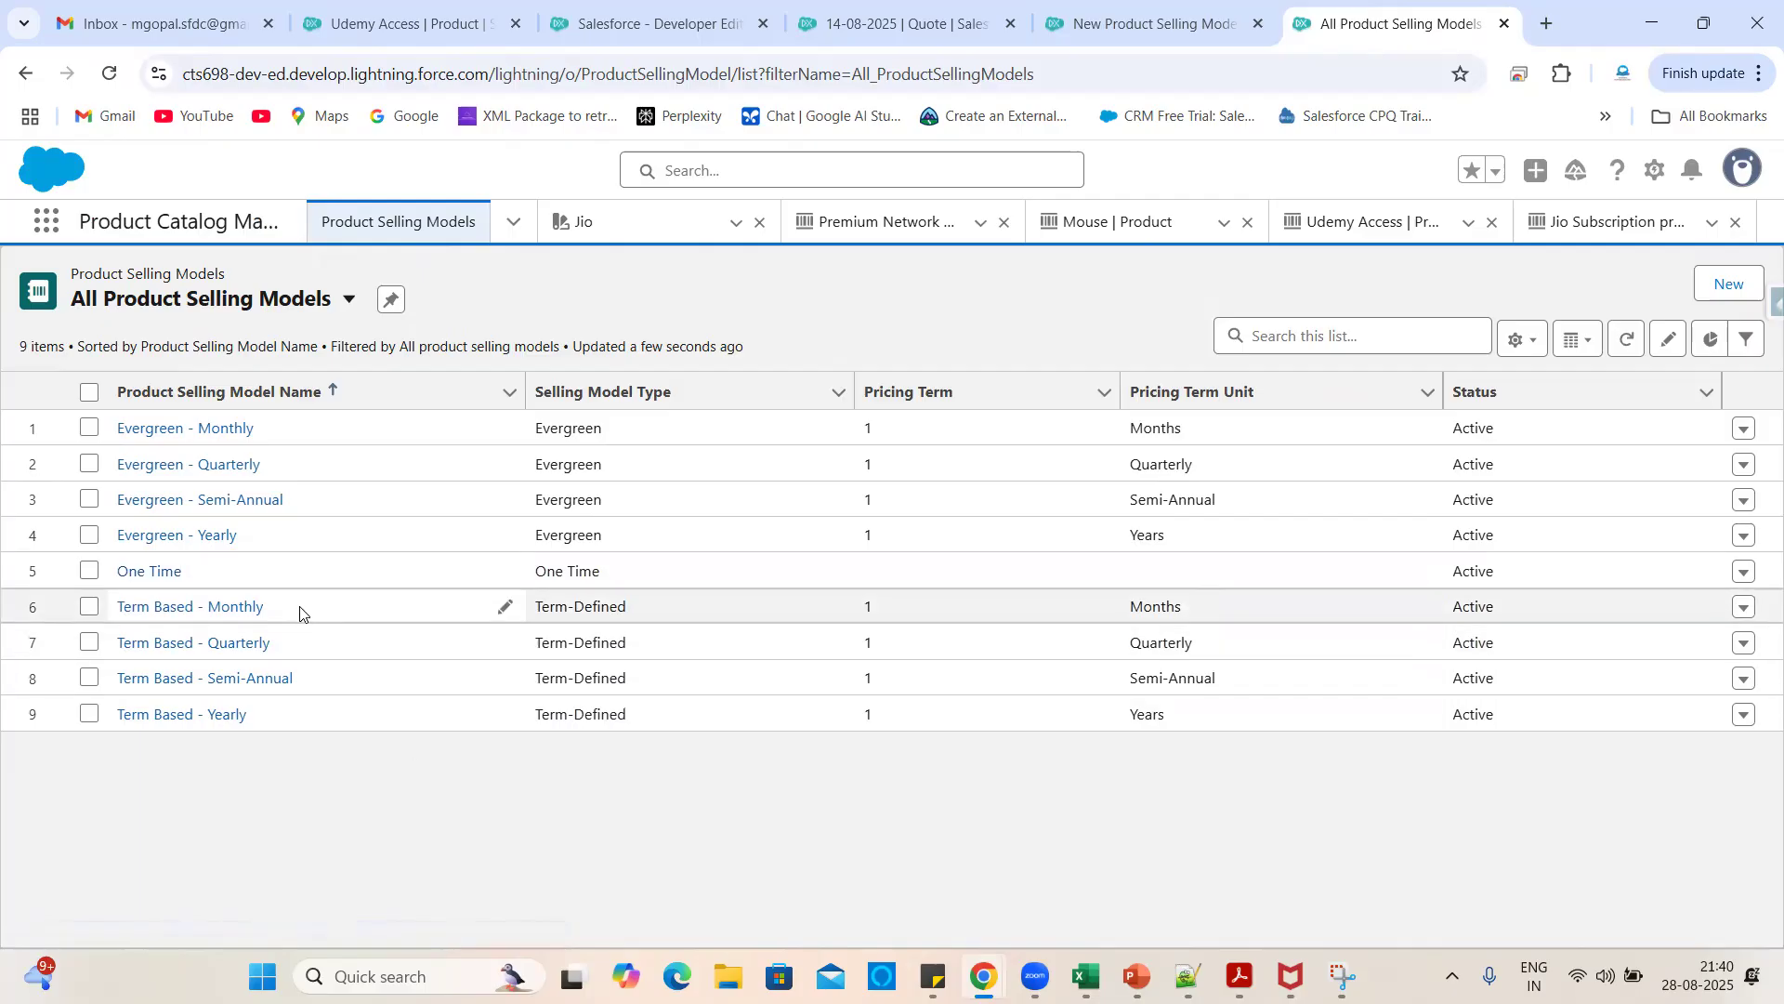
{"action": "left_click_drag", "start_coordinate": [264, 606], "coordinate": [113, 606]}
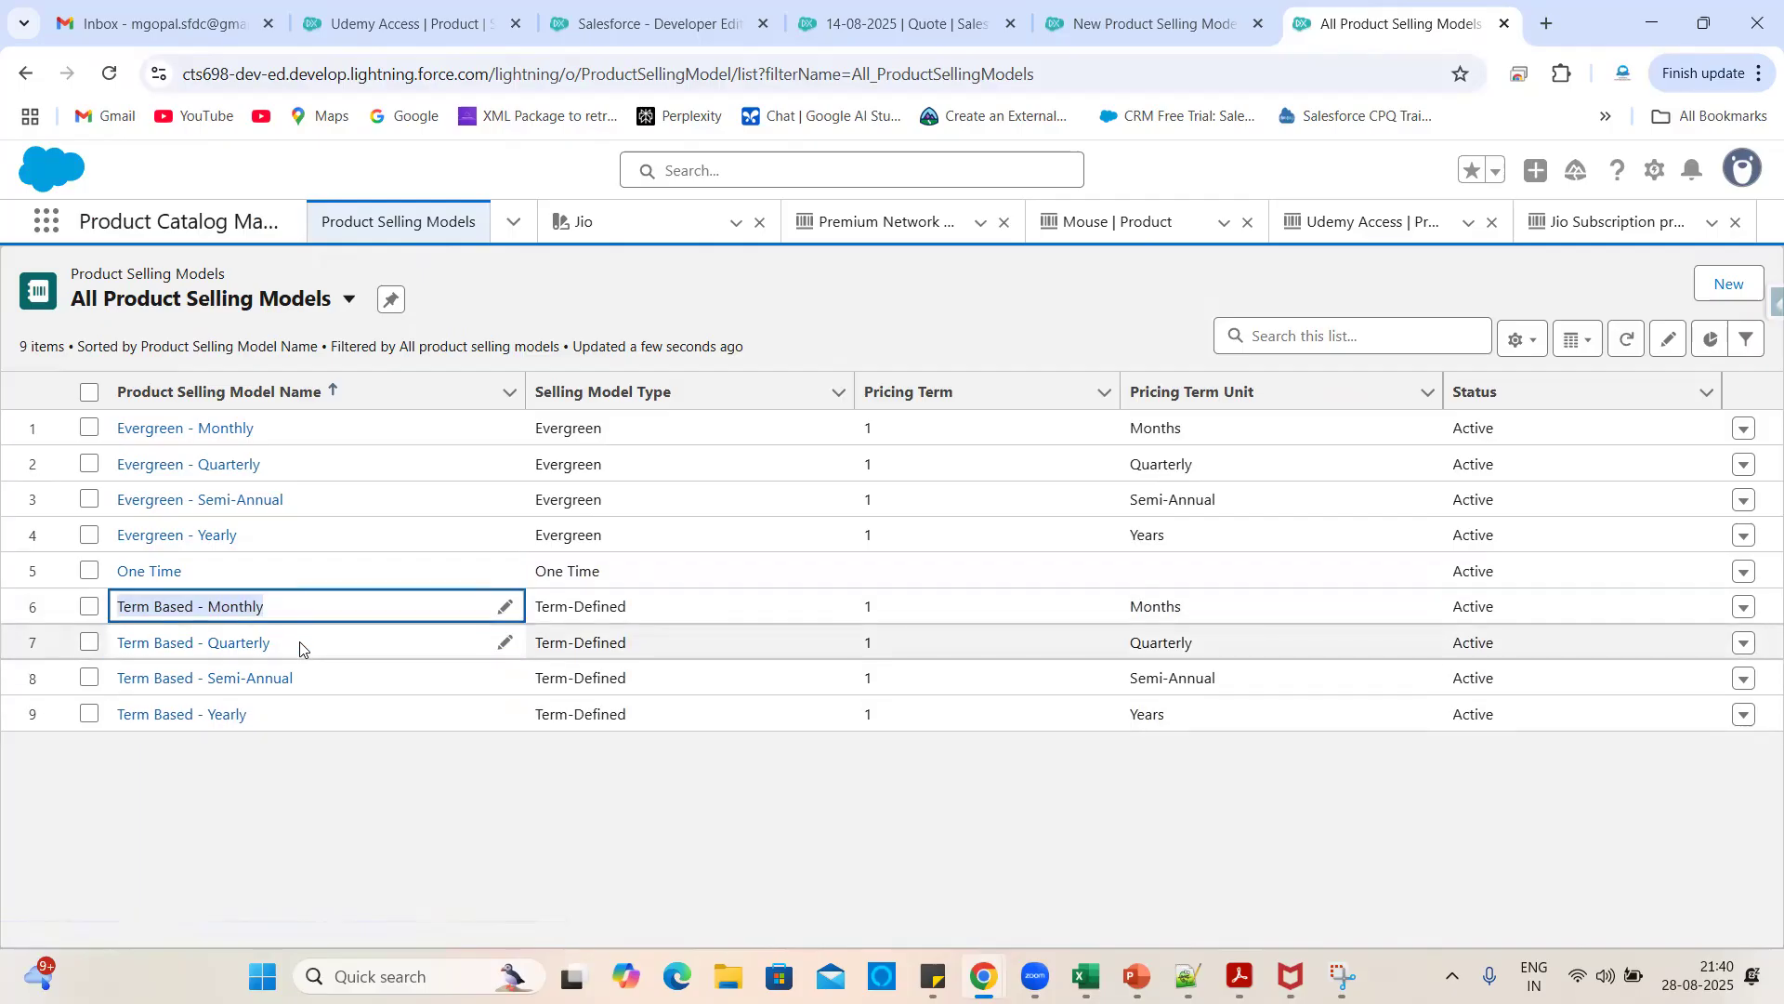
{"action": "left_click_drag", "start_coordinate": [300, 650], "coordinate": [119, 655]}
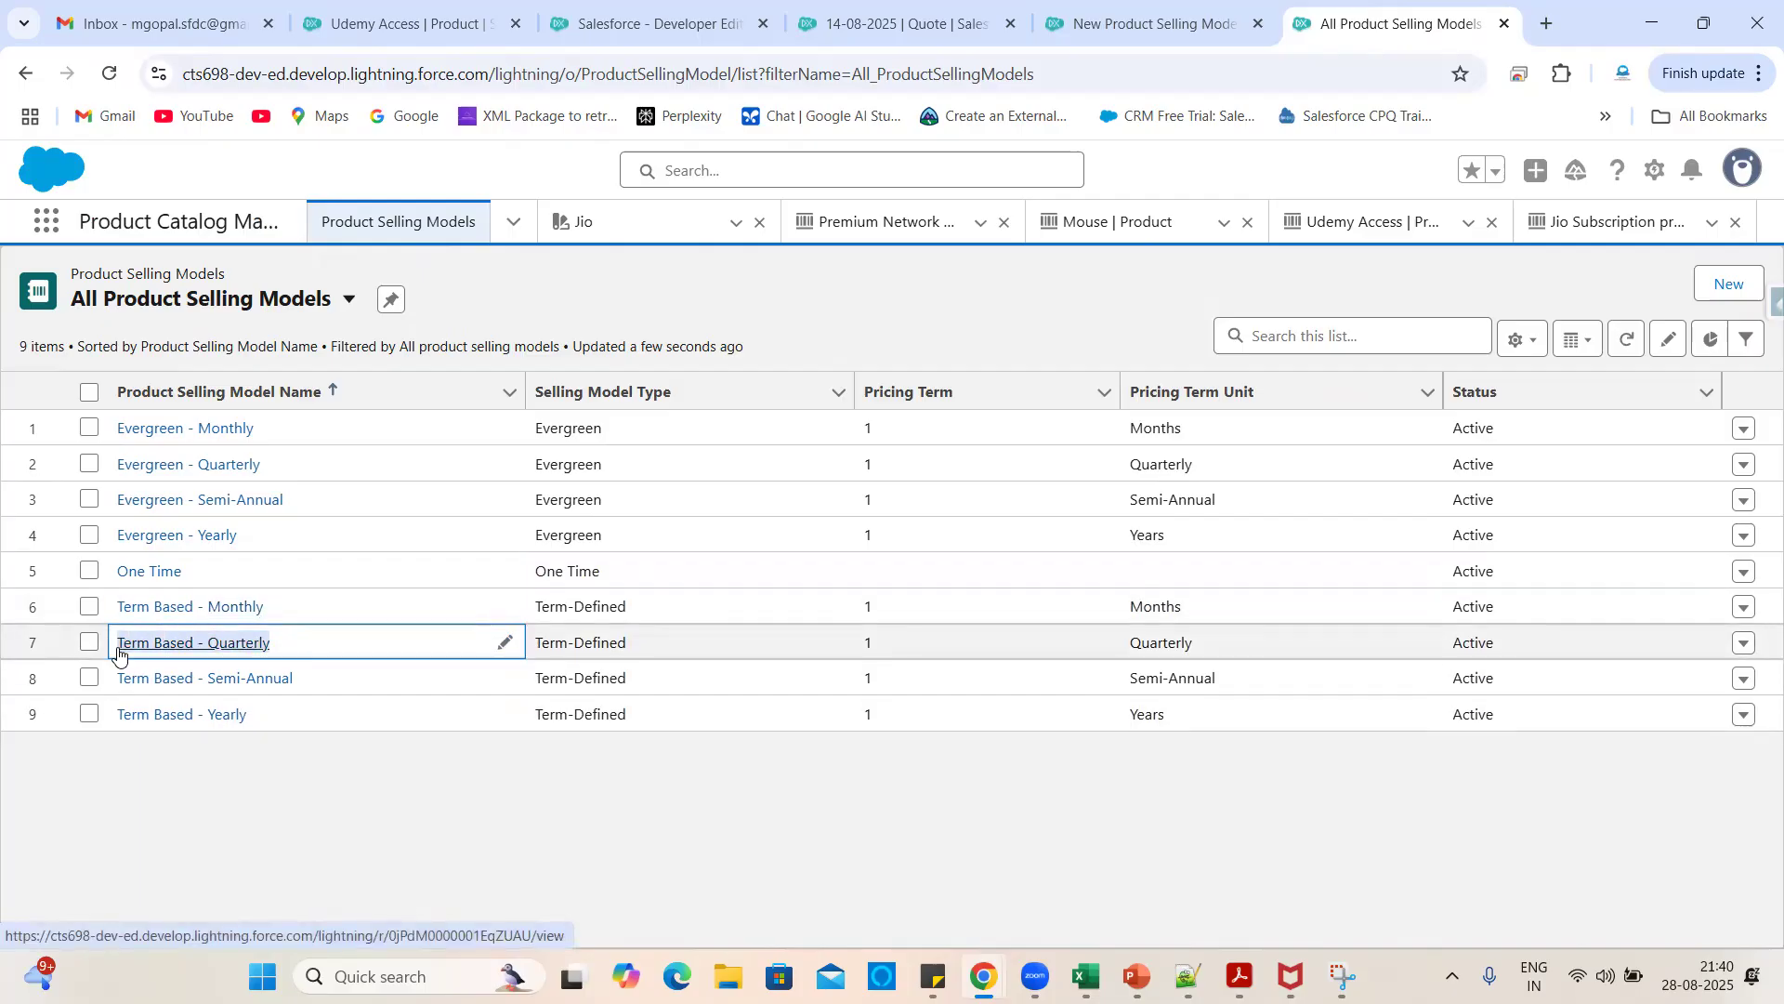
{"action": "left_click_drag", "start_coordinate": [311, 684], "coordinate": [117, 684]}
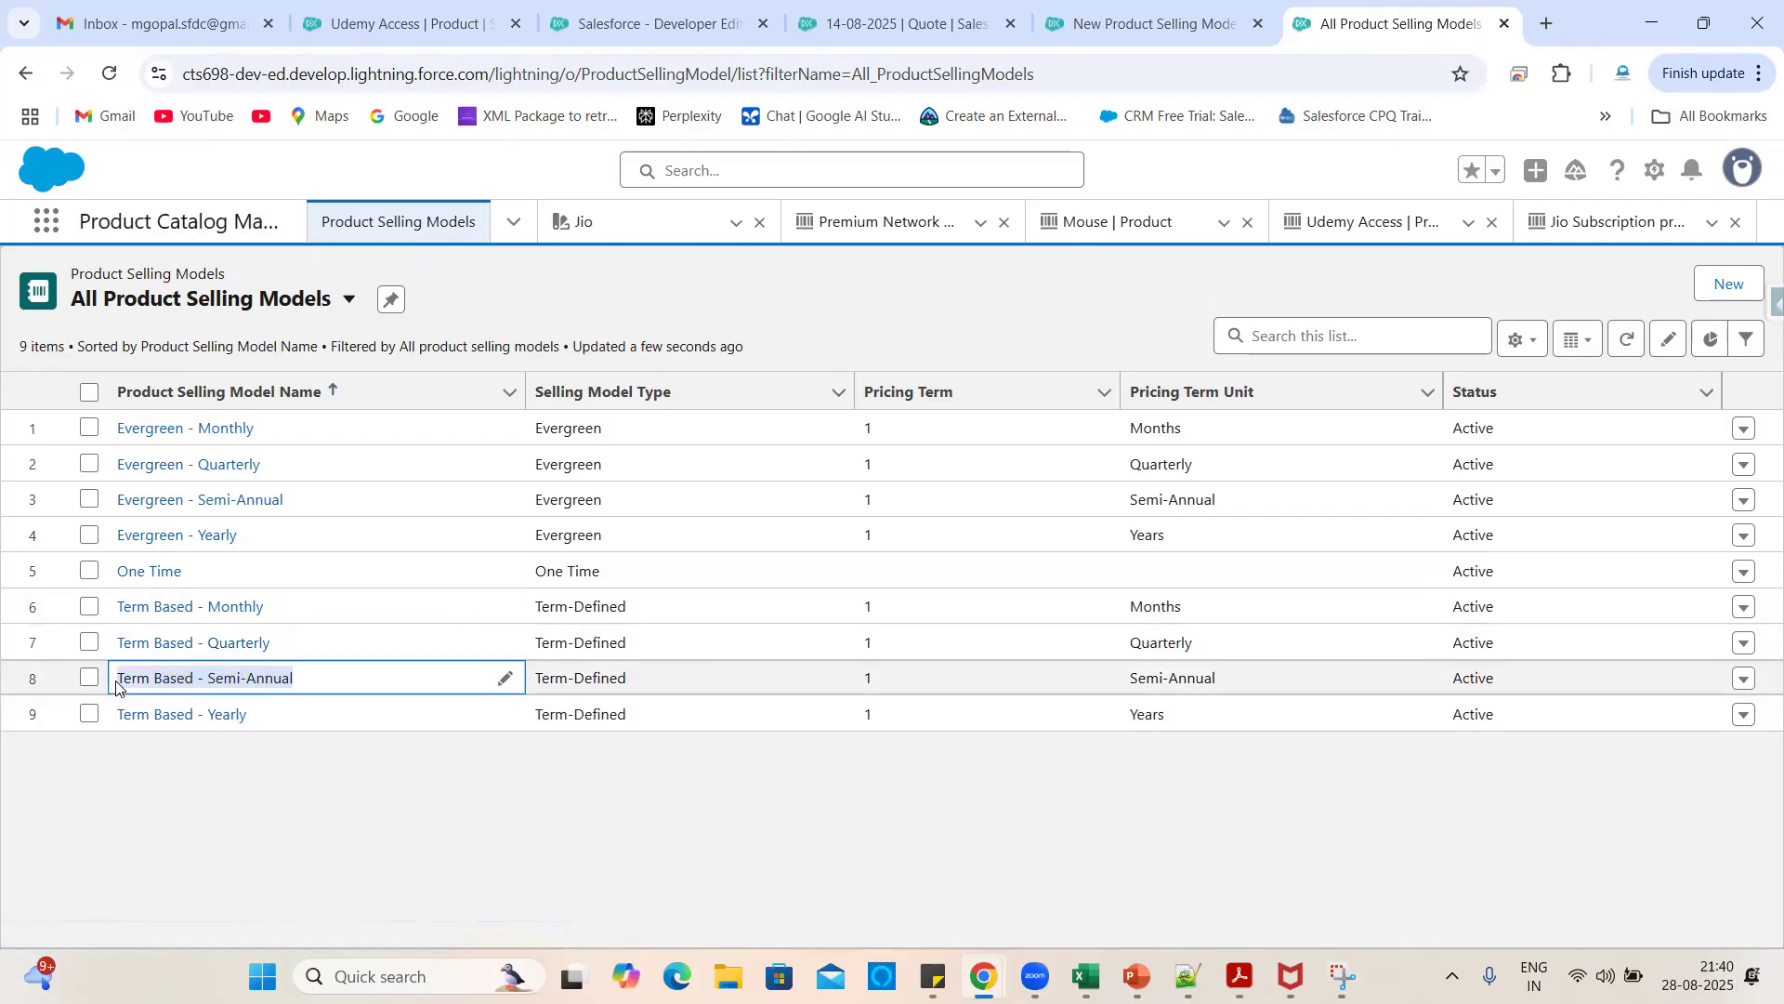
{"action": "left_click_drag", "start_coordinate": [275, 723], "coordinate": [104, 720]}
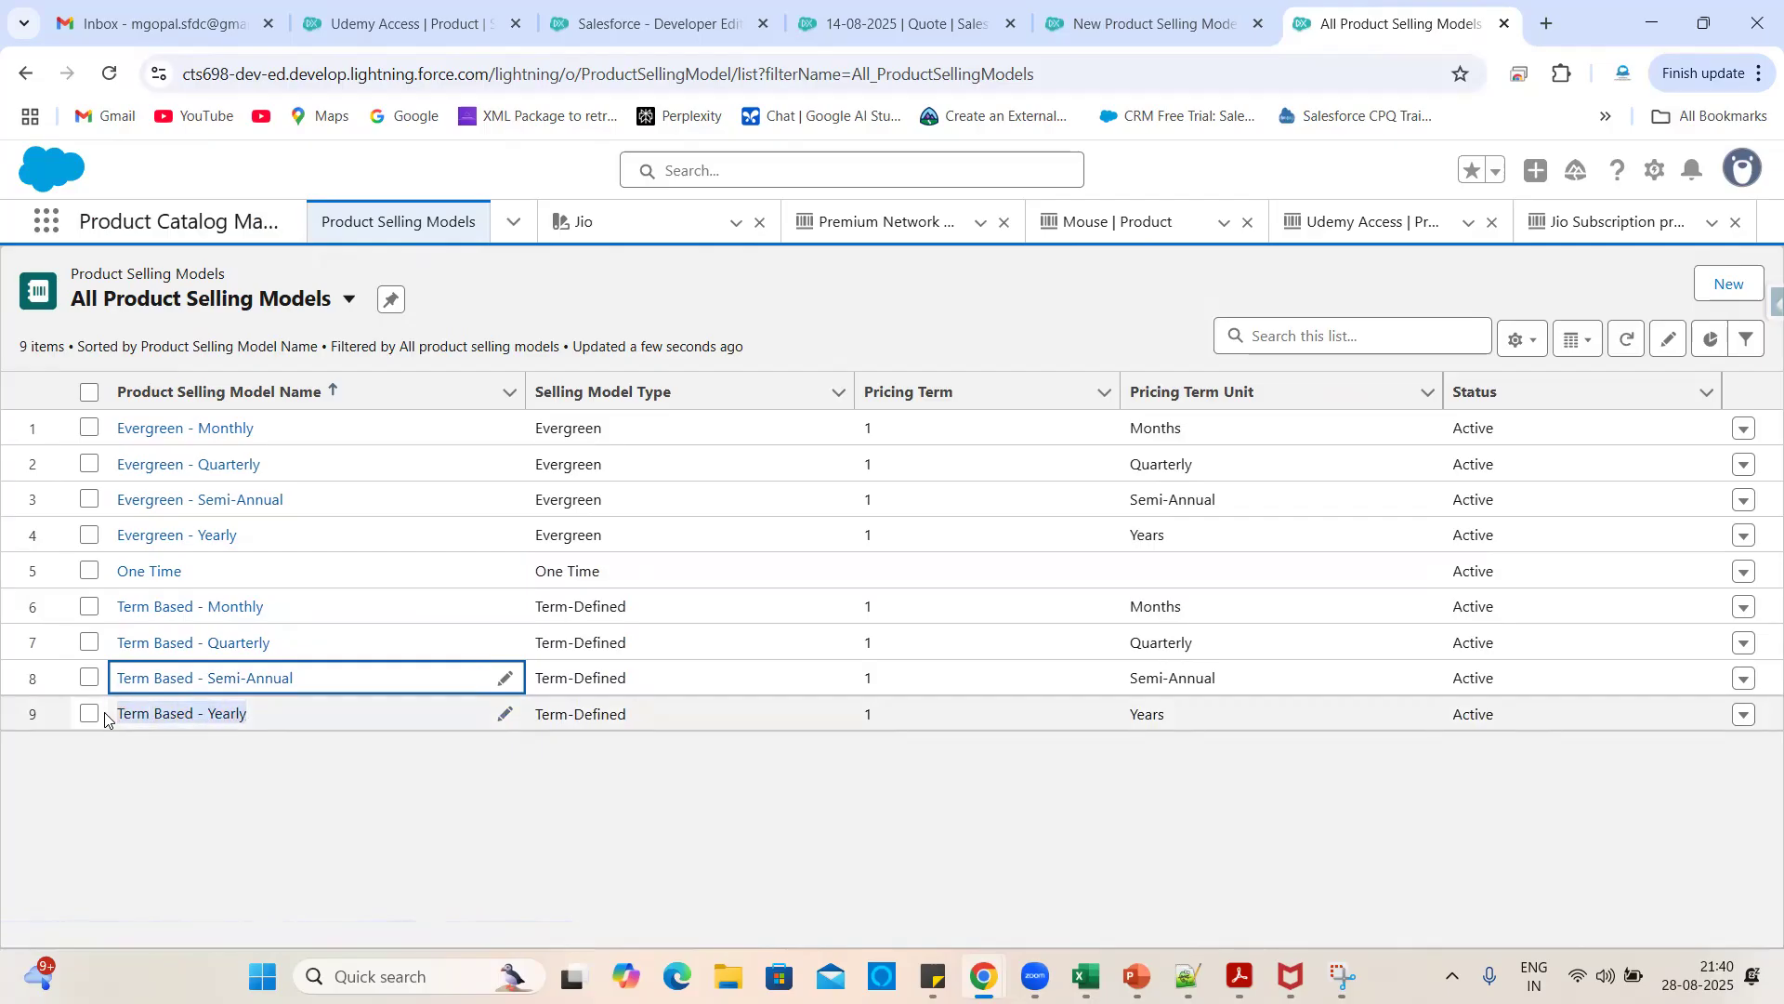
{"action": "left_click", "coordinate": [225, 769]}
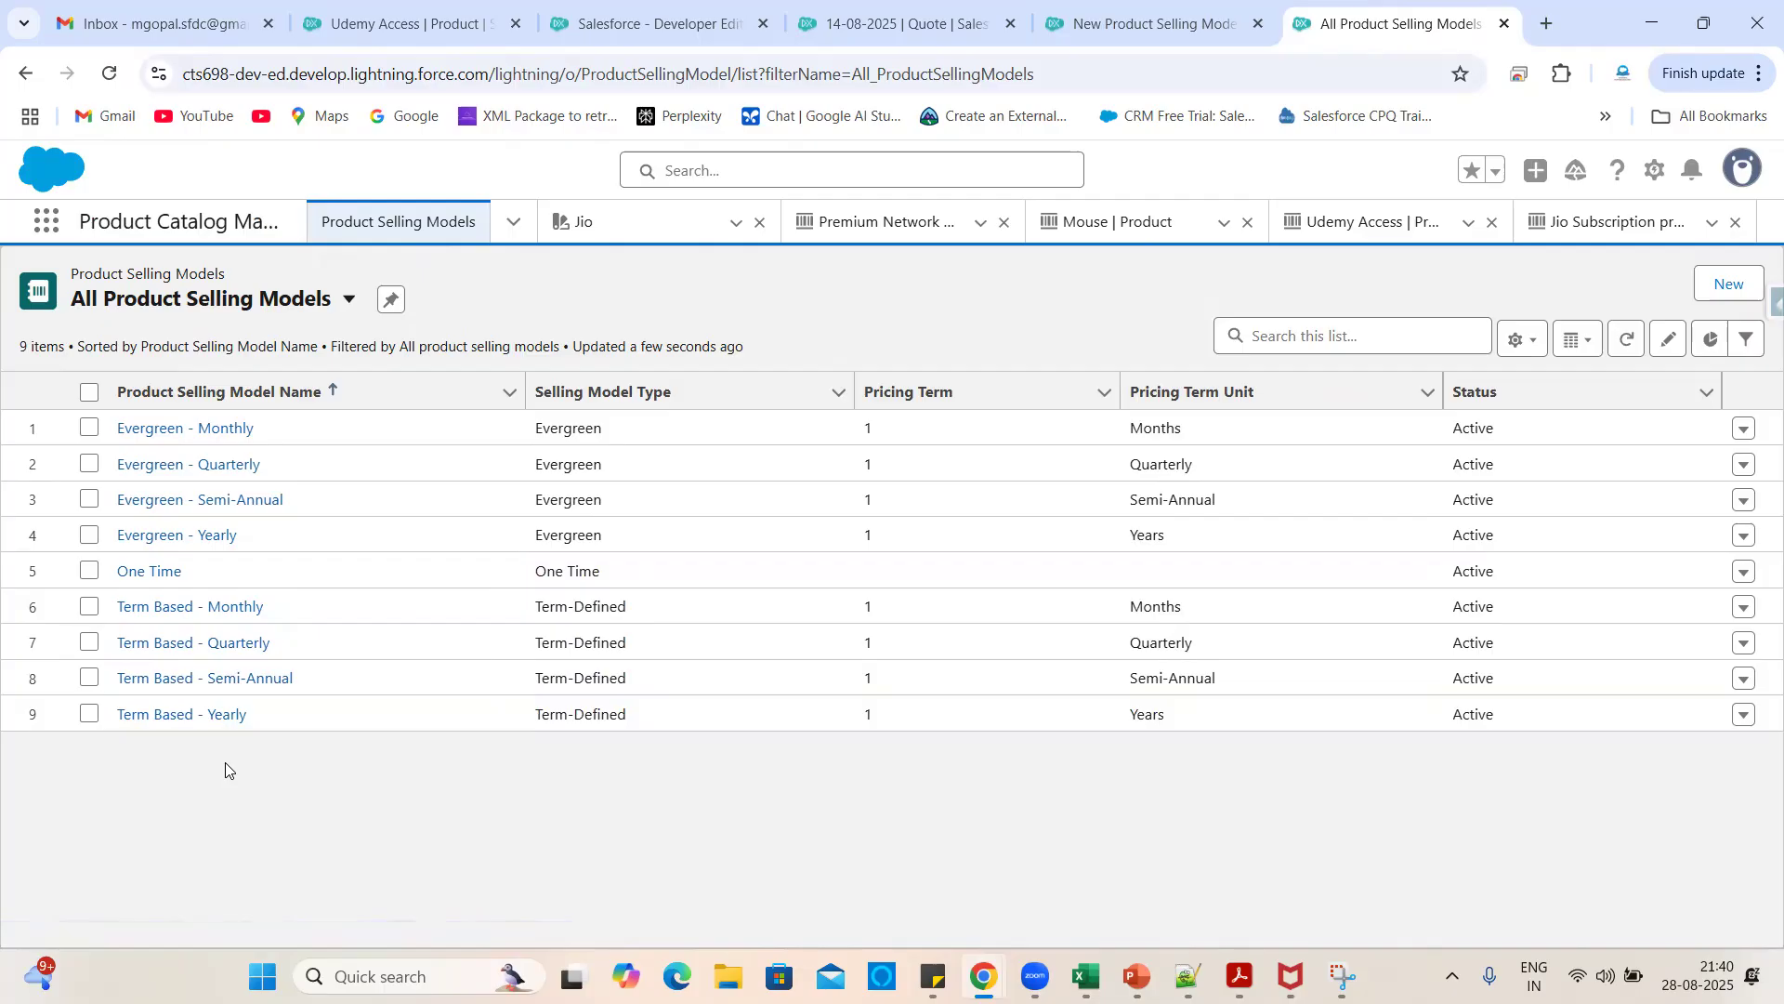
{"action": "left_click_drag", "start_coordinate": [187, 573], "coordinate": [115, 578]}
{"action": "left_click", "coordinate": [269, 791]}
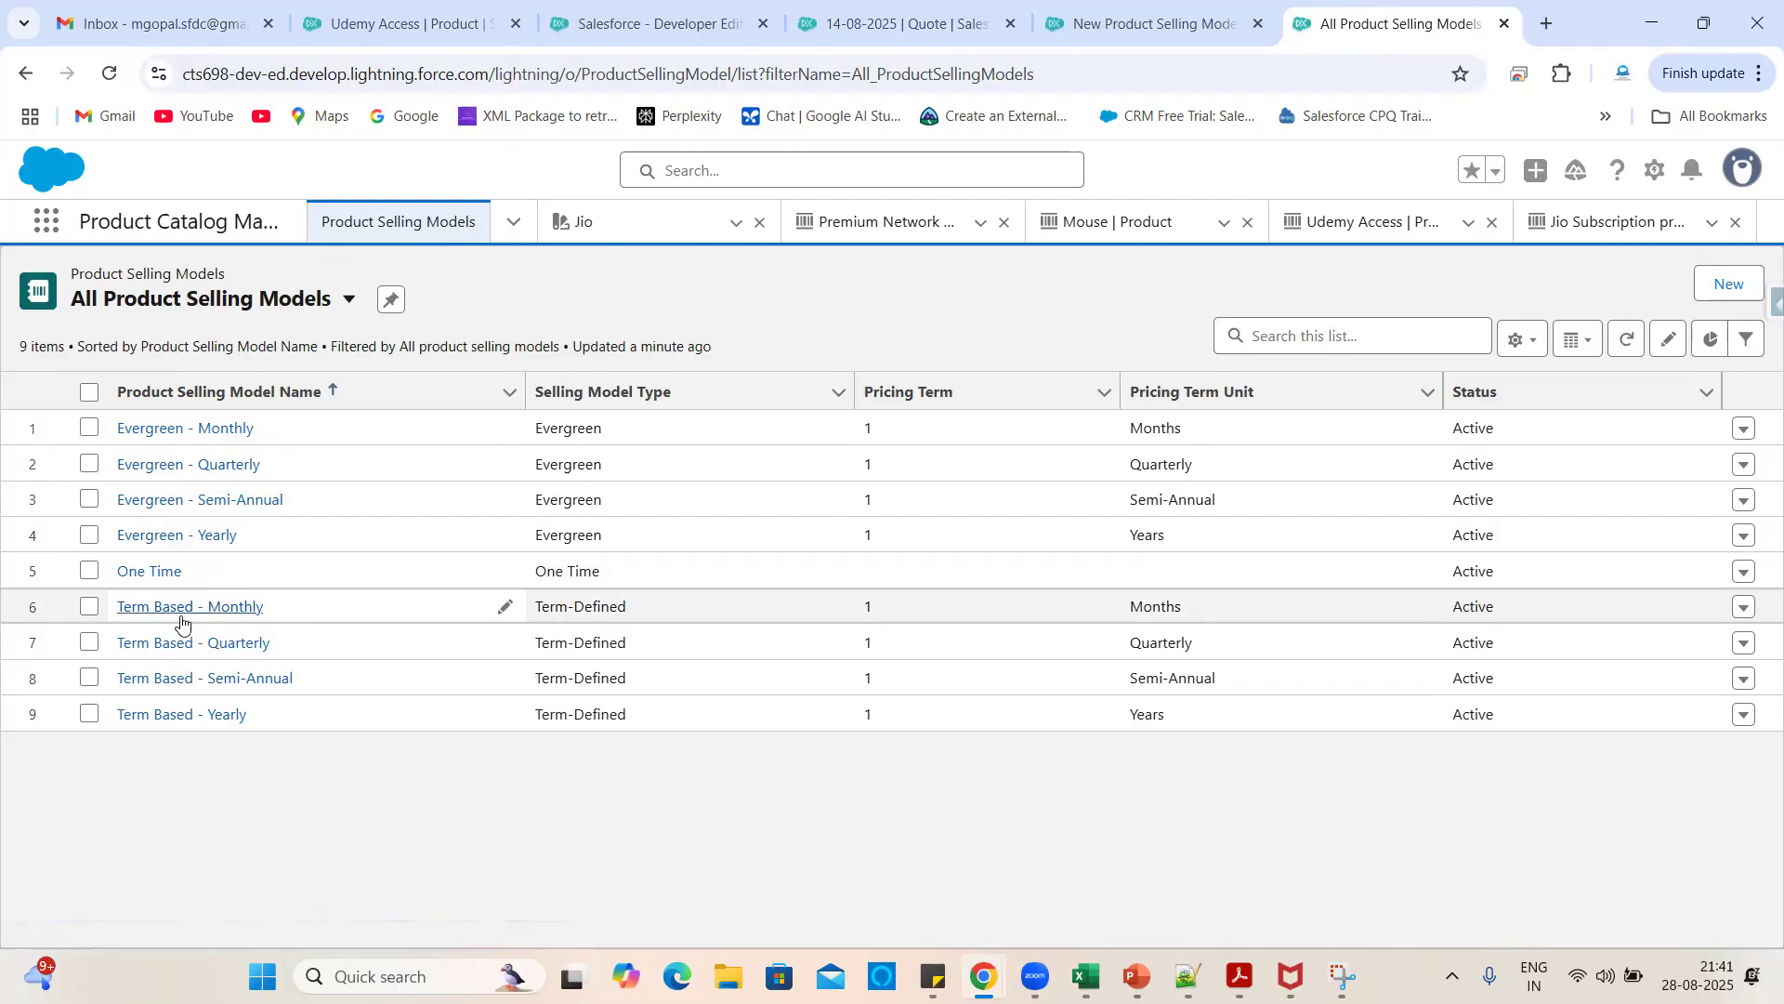
{"action": "left_click_drag", "start_coordinate": [279, 615], "coordinate": [116, 621]}
{"action": "left_click", "coordinate": [211, 806]}
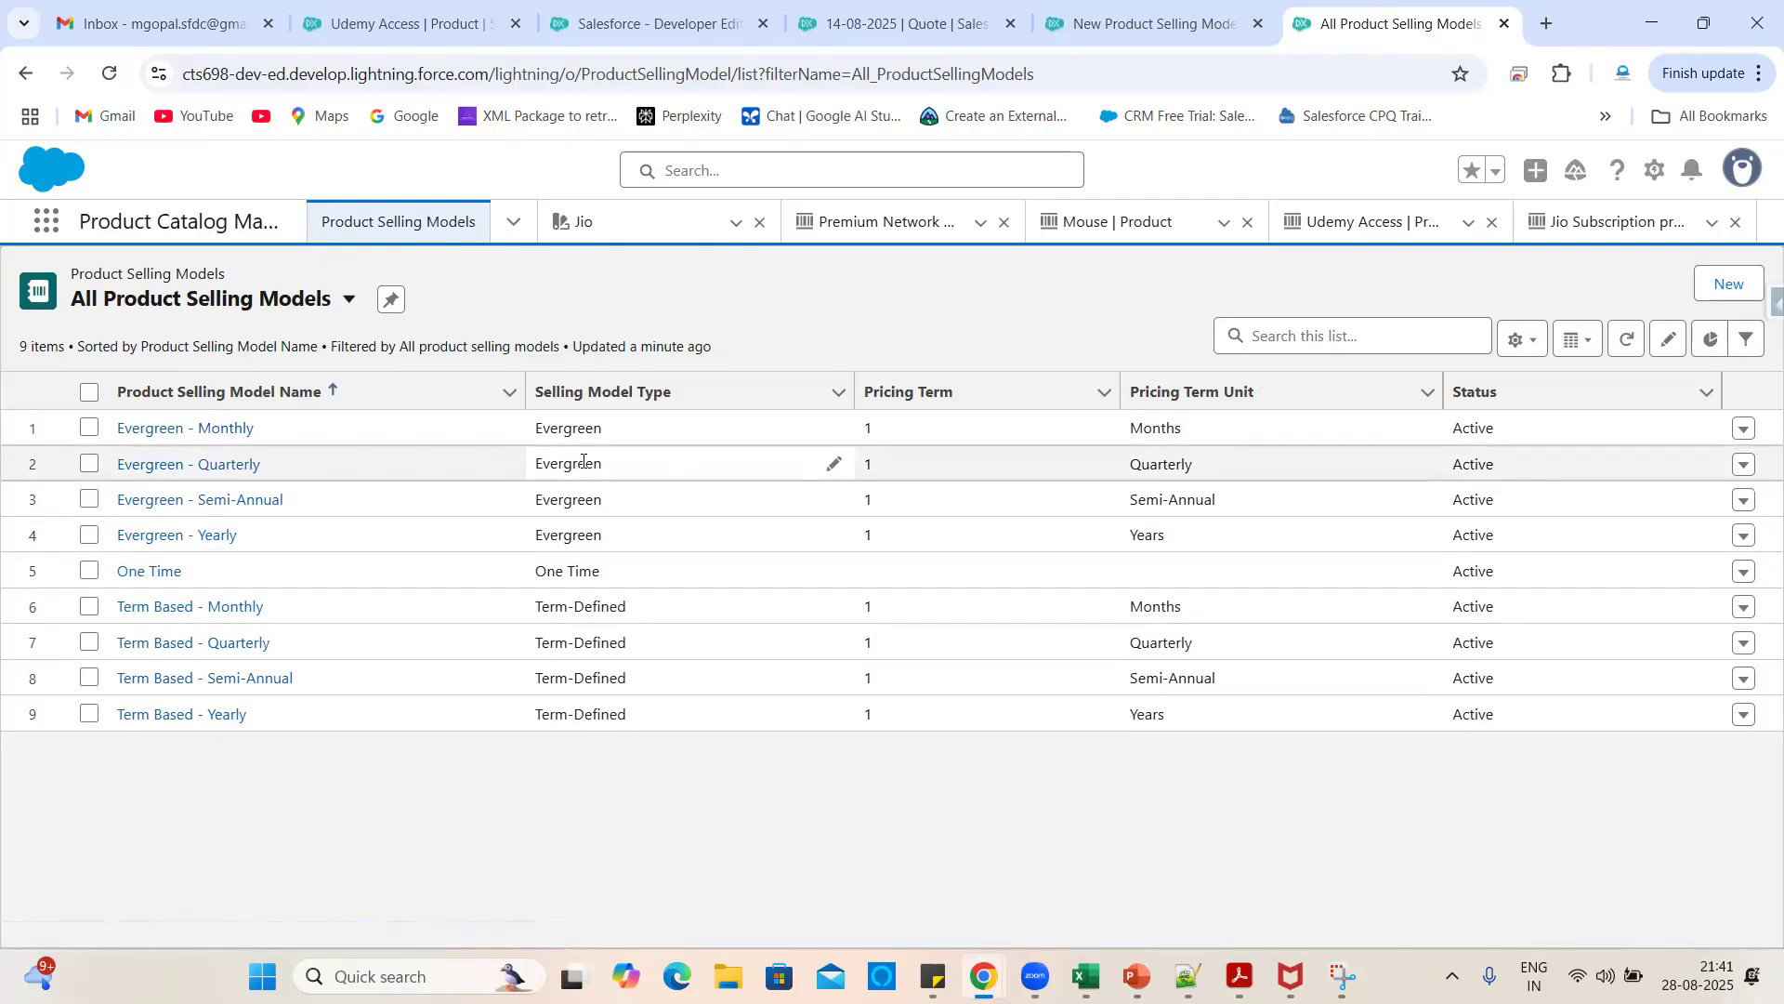
{"action": "left_click_drag", "start_coordinate": [619, 432], "coordinate": [533, 435]}
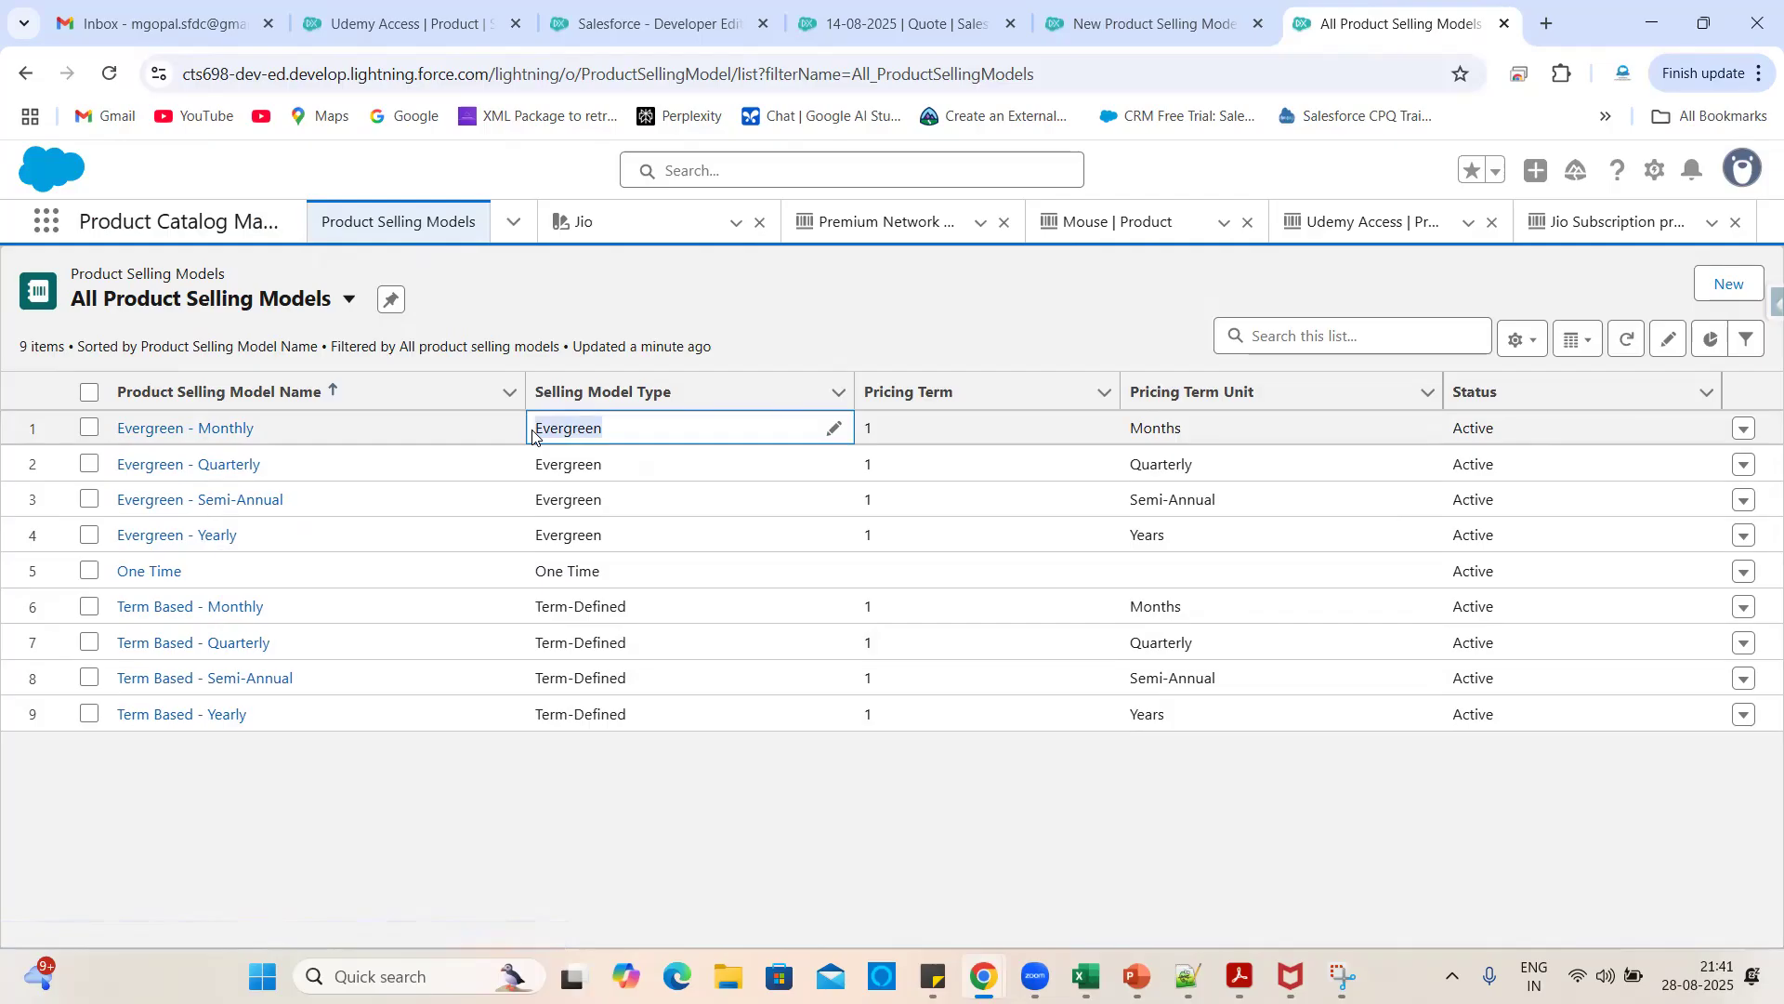
{"action": "left_click_drag", "start_coordinate": [617, 595], "coordinate": [529, 579]}
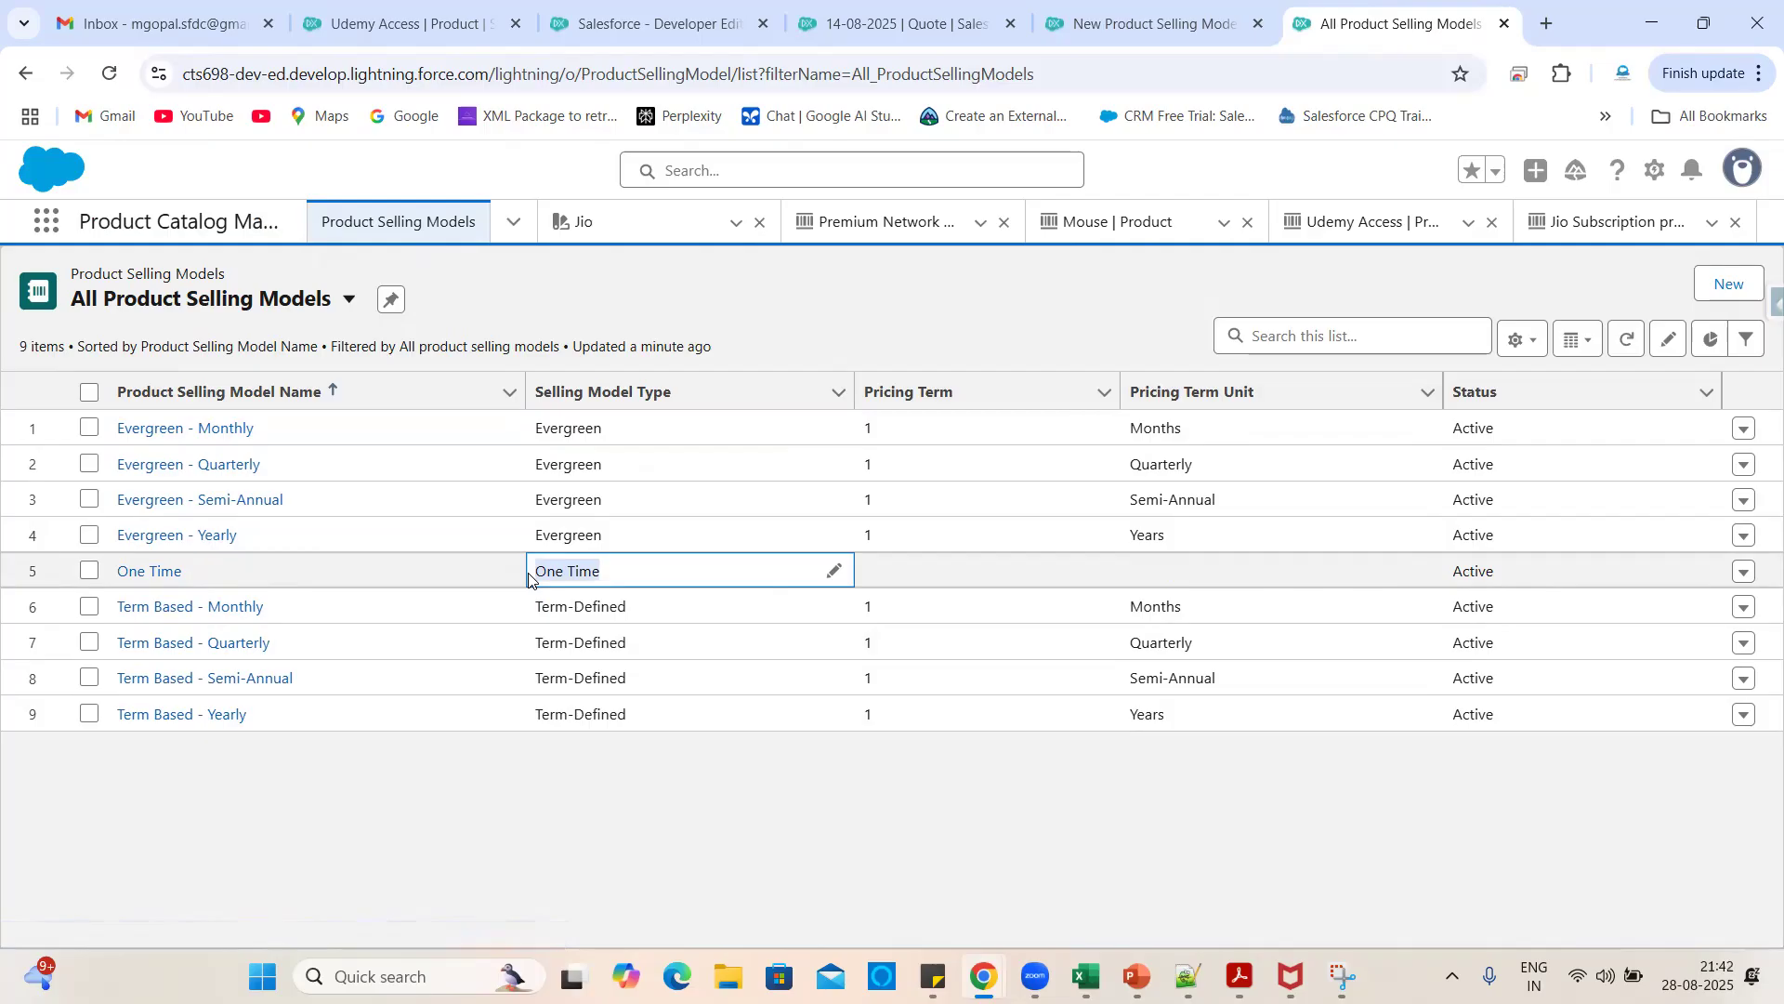
{"action": "left_click_drag", "start_coordinate": [644, 609], "coordinate": [531, 625]}
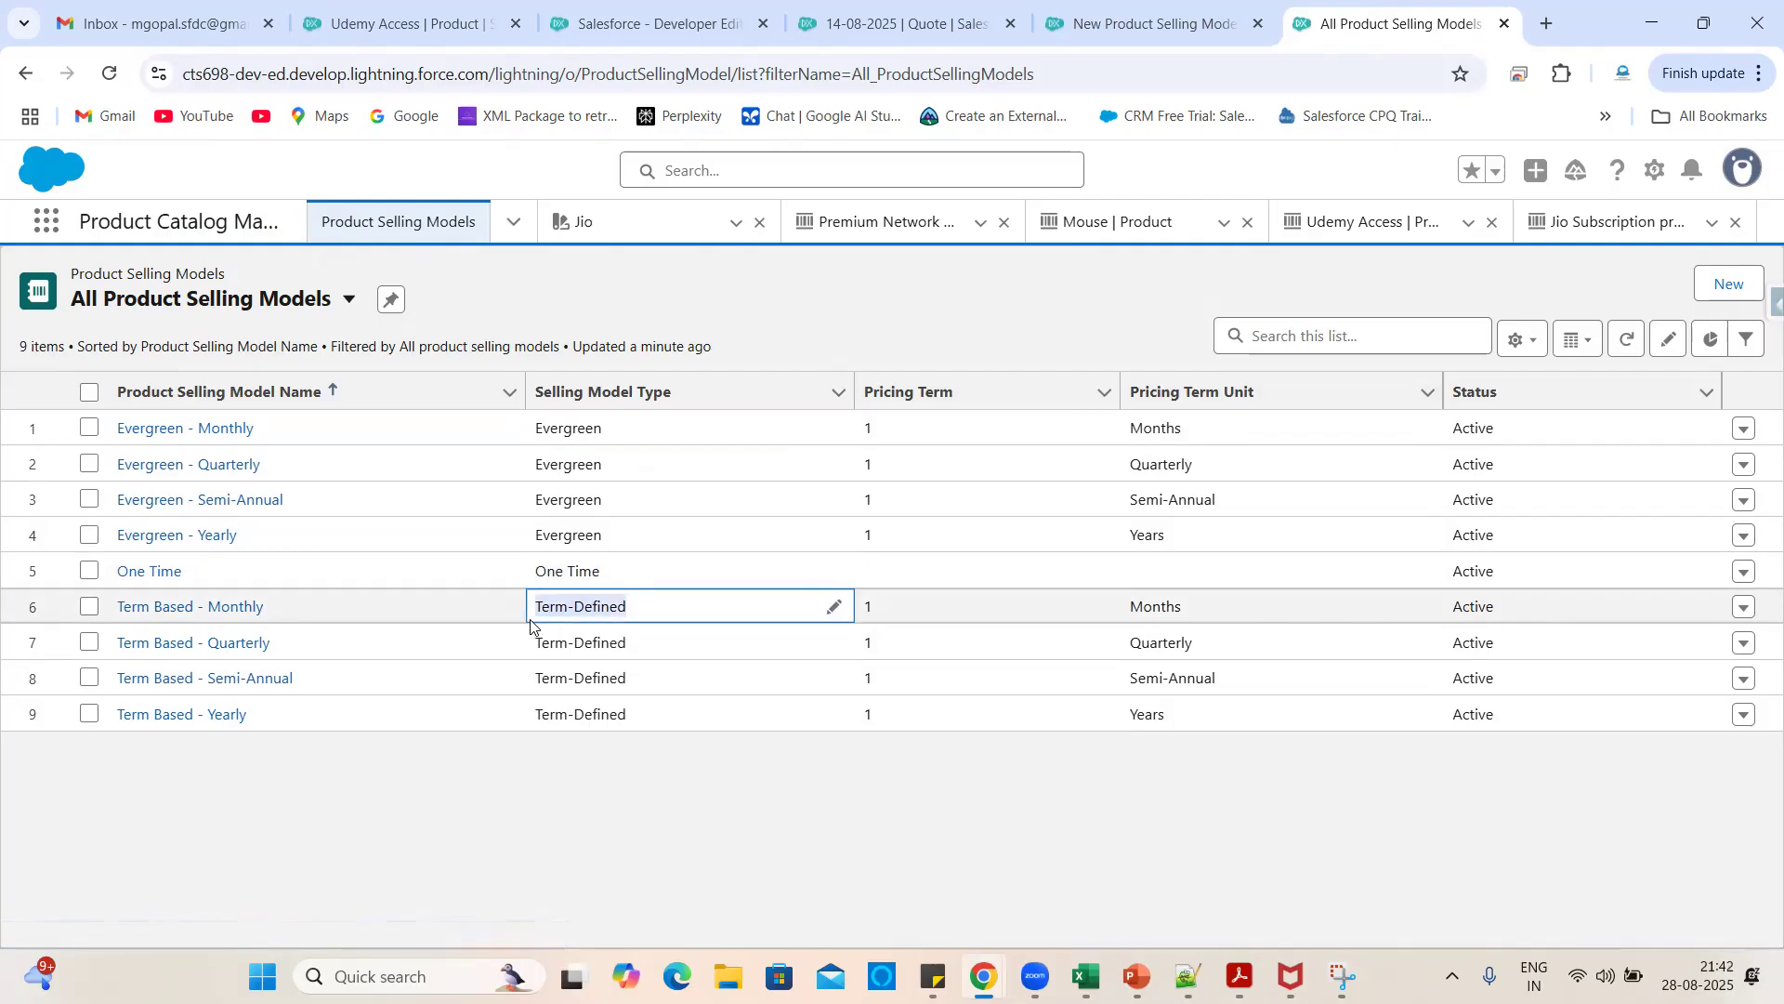
{"action": "left_click", "coordinate": [647, 786]}
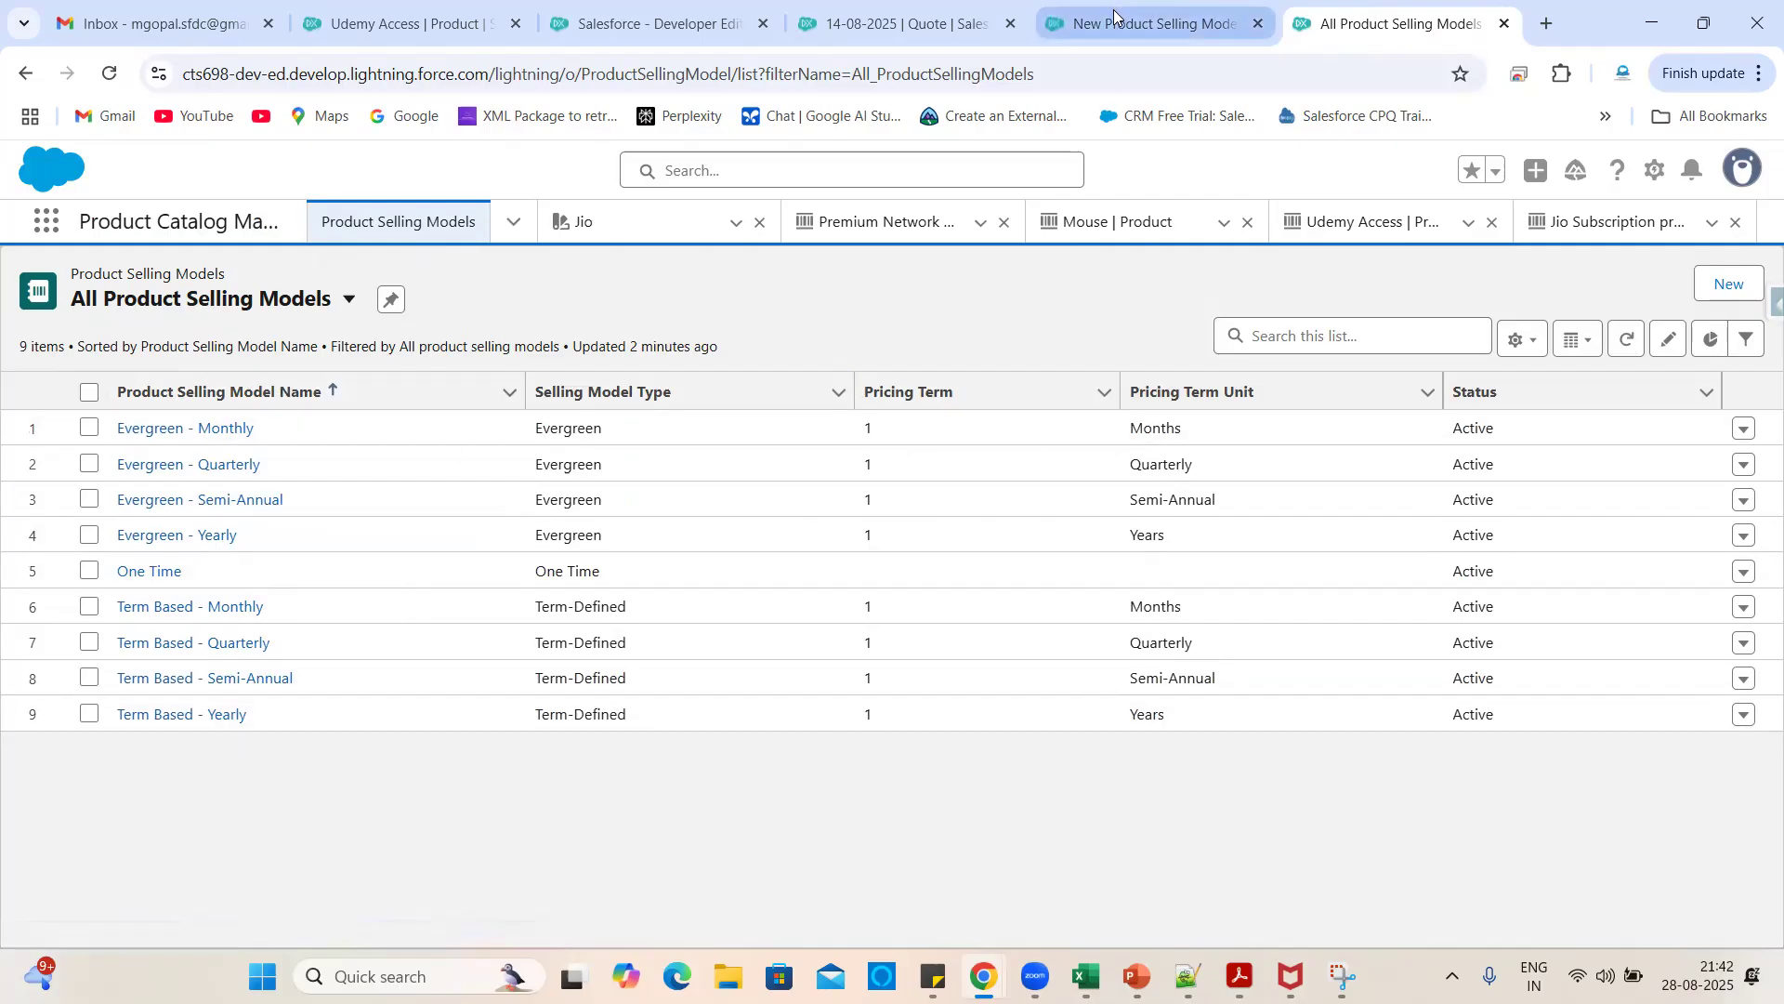
- Cancel the unfinished selling model option form and return to Jio Subscription
{"action": "left_click", "coordinate": [1155, 24]}
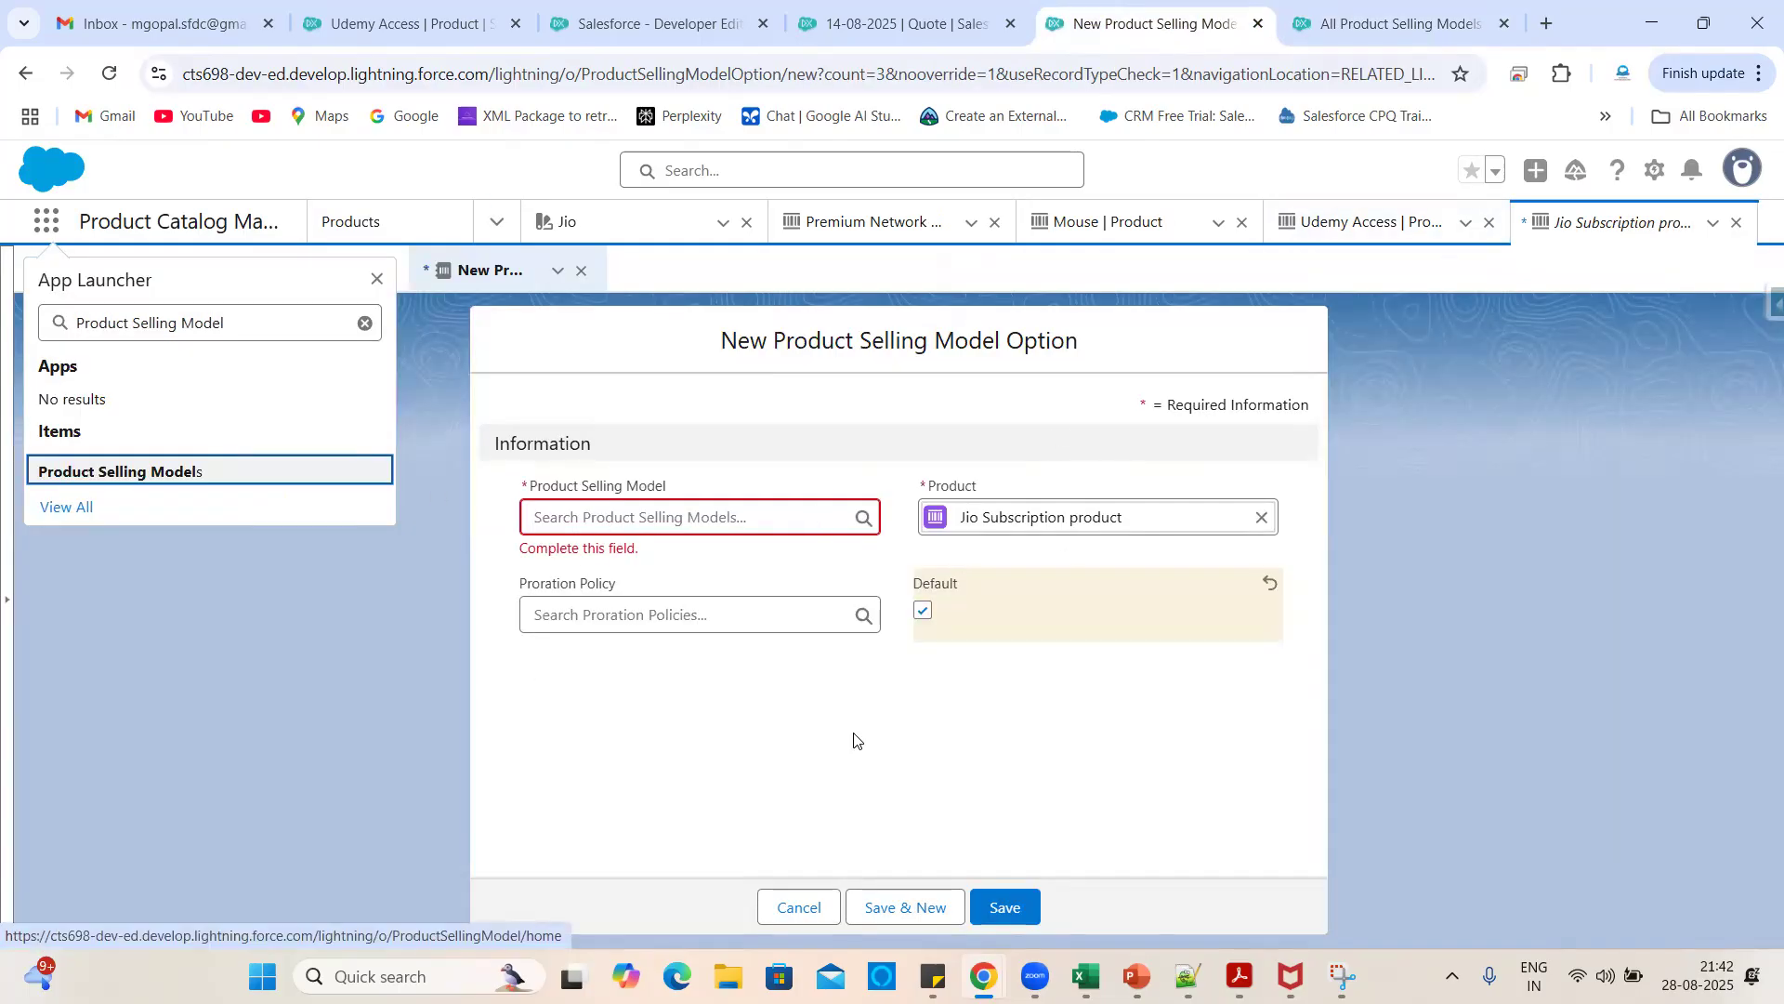
{"action": "left_click", "coordinate": [803, 907]}
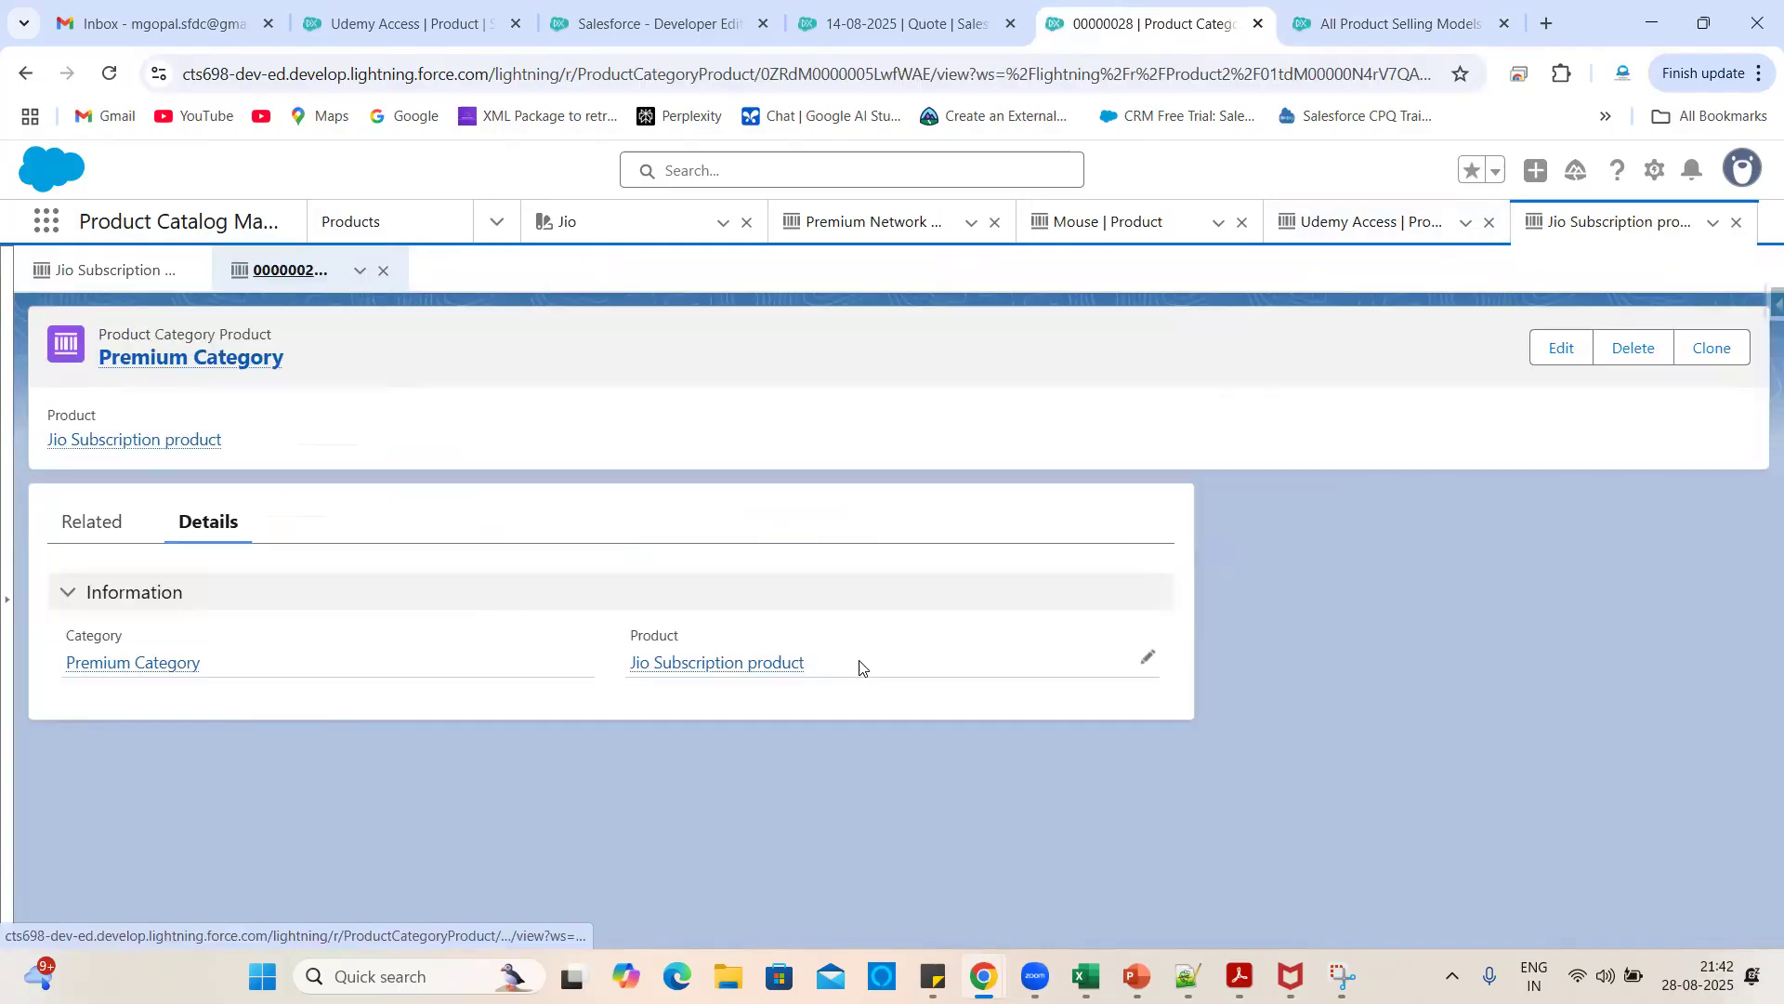
{"action": "left_click", "coordinate": [671, 671]}
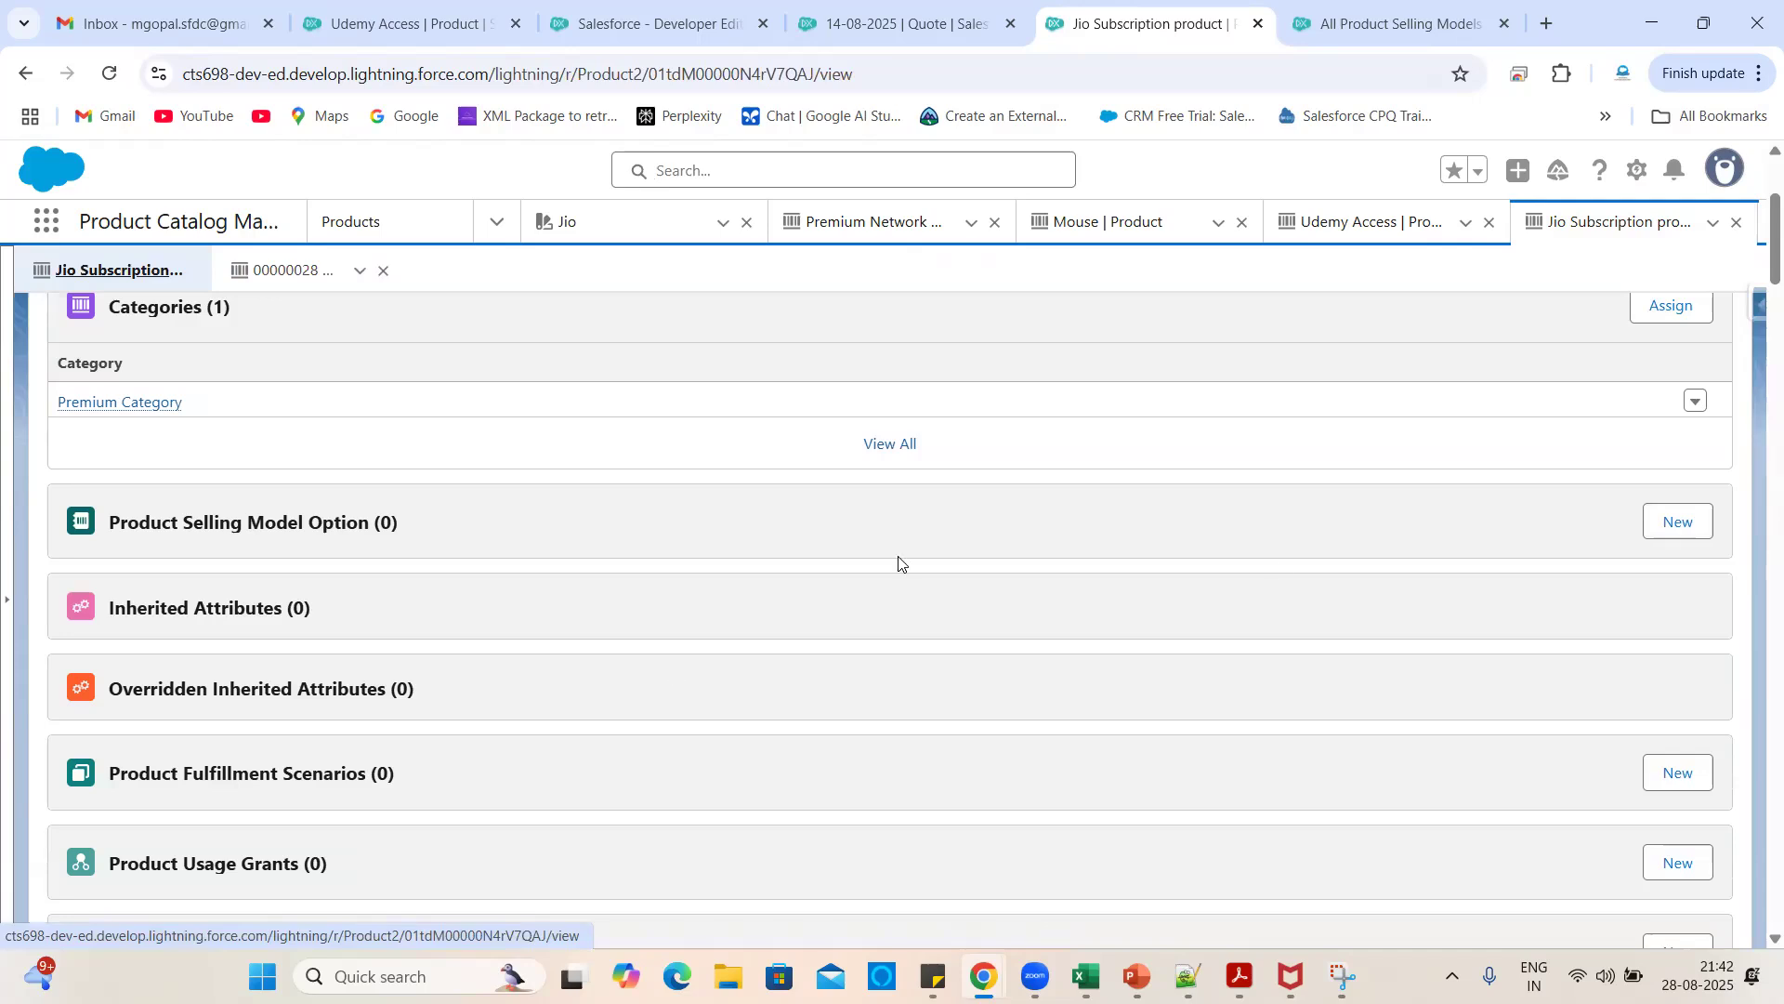
- Add a default One Time selling model option (PSMO-000000045) to Jio Subscription
{"action": "left_click", "coordinate": [1678, 523]}
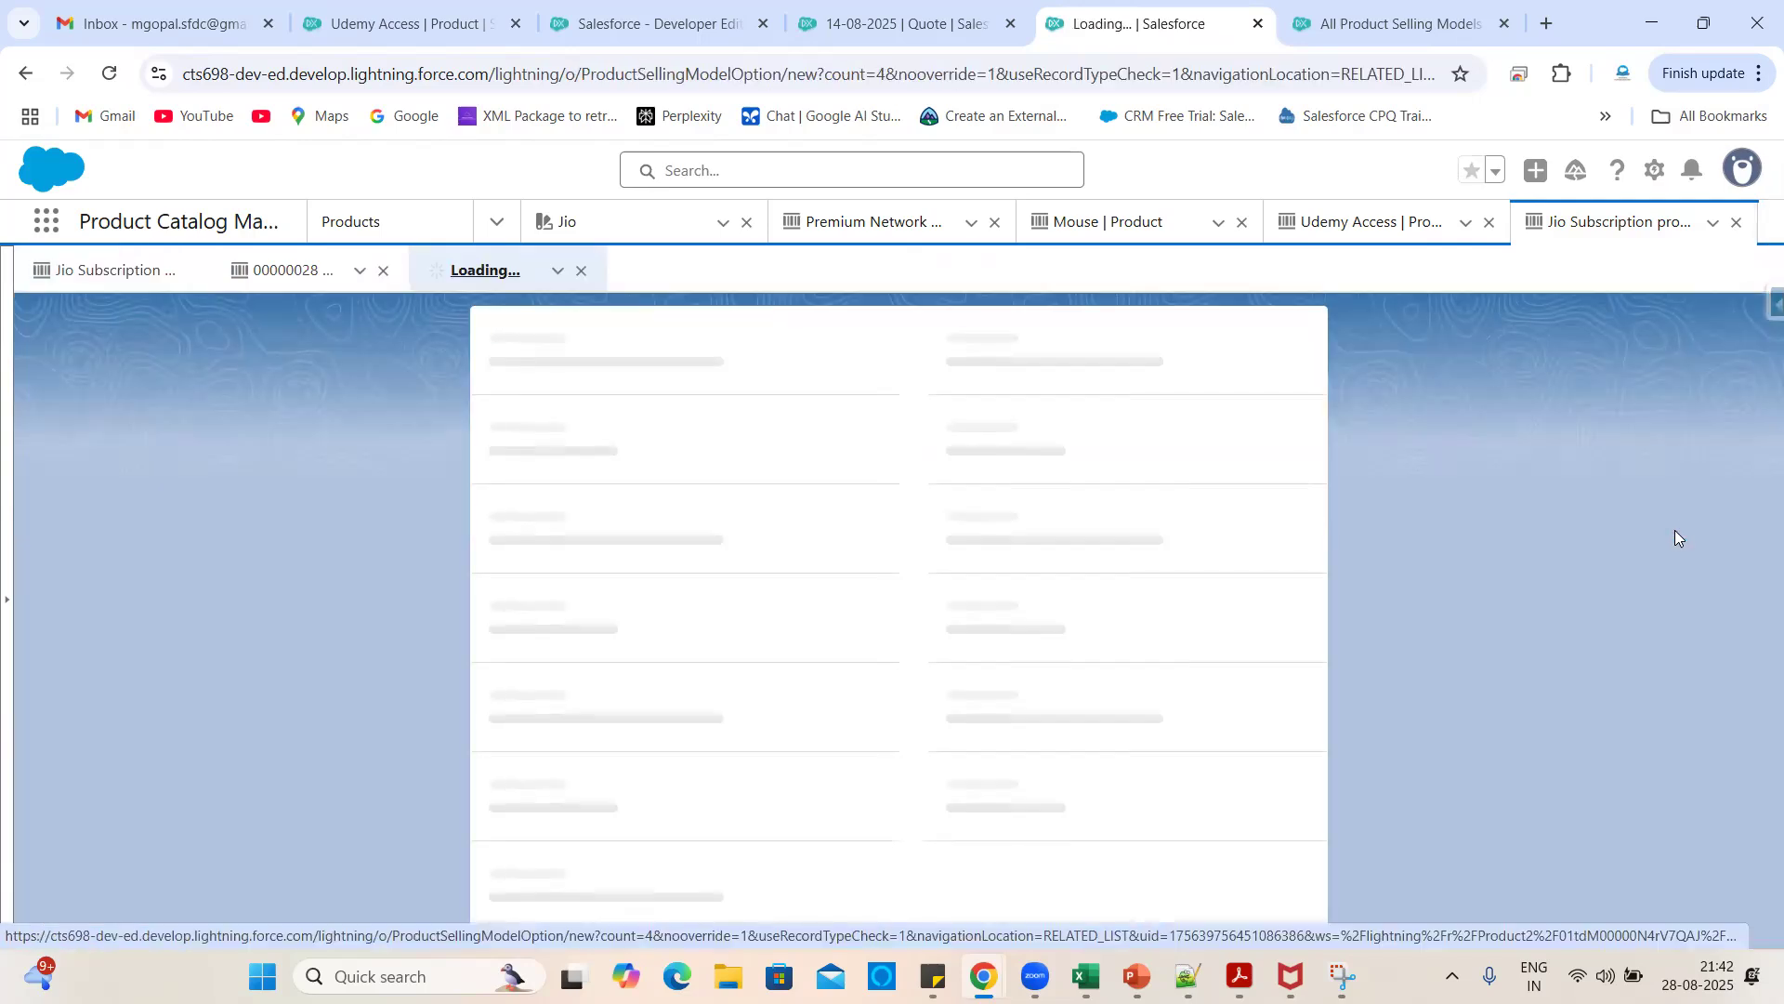
{"action": "left_click", "coordinate": [750, 530]}
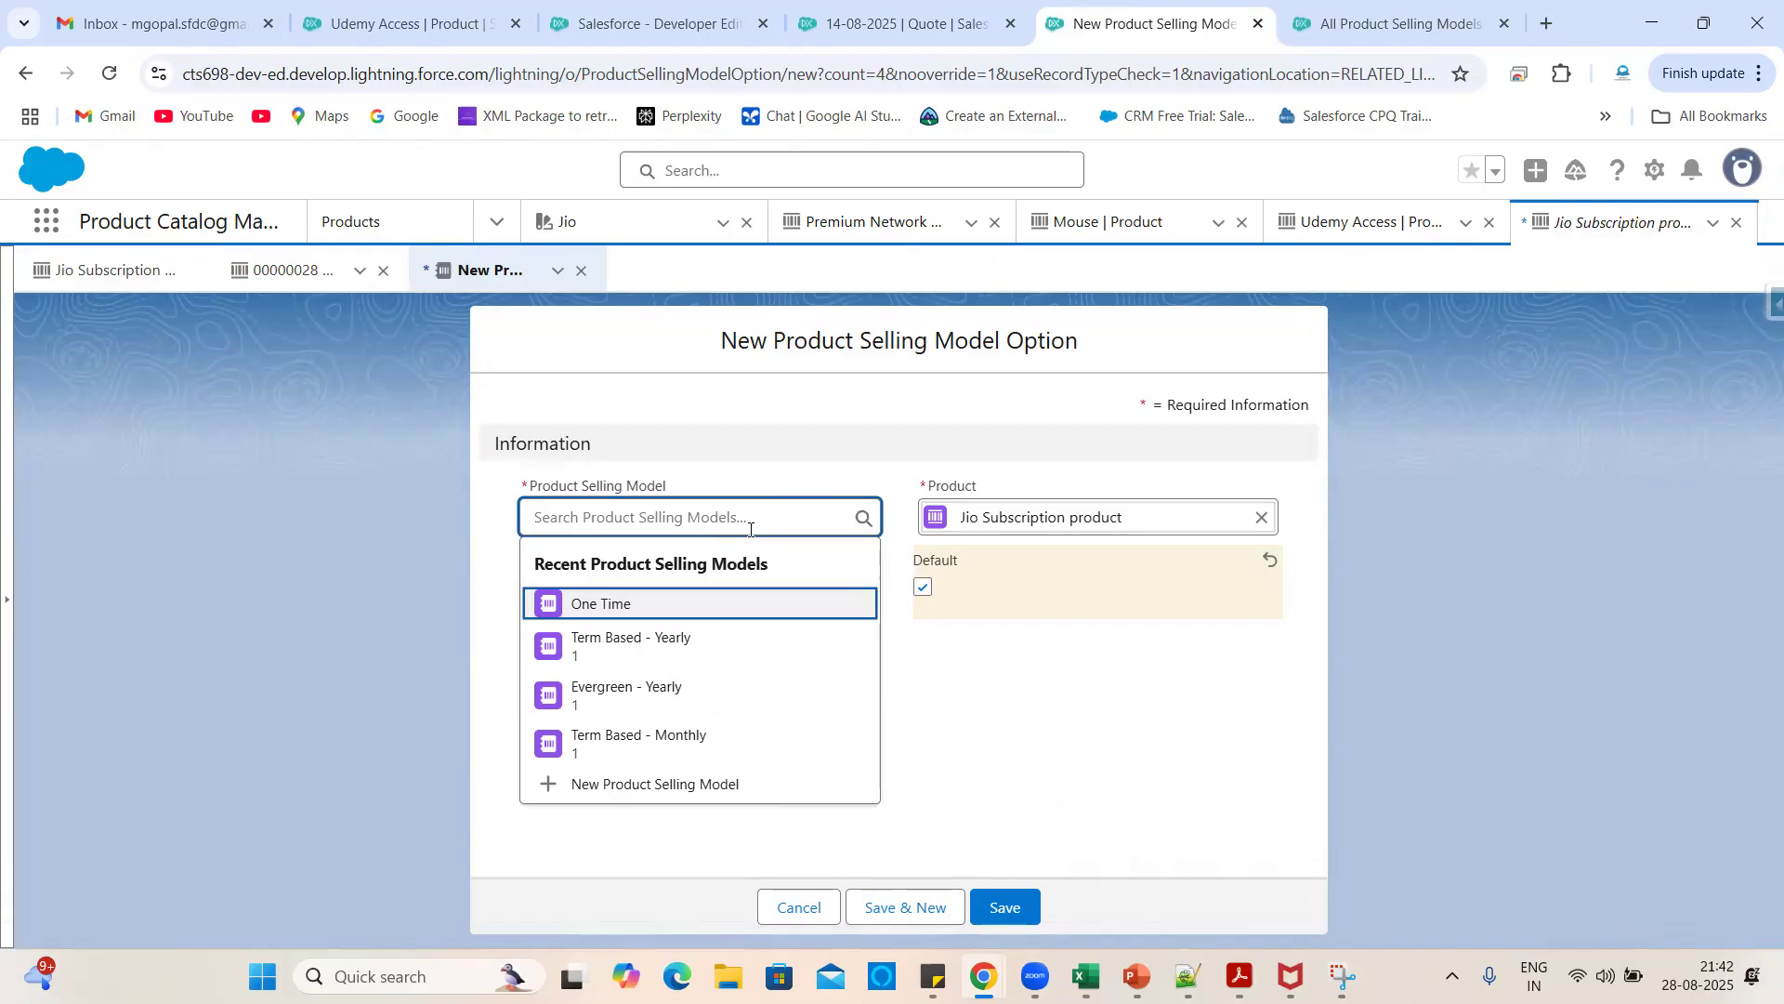
{"action": "left_click", "coordinate": [631, 604]}
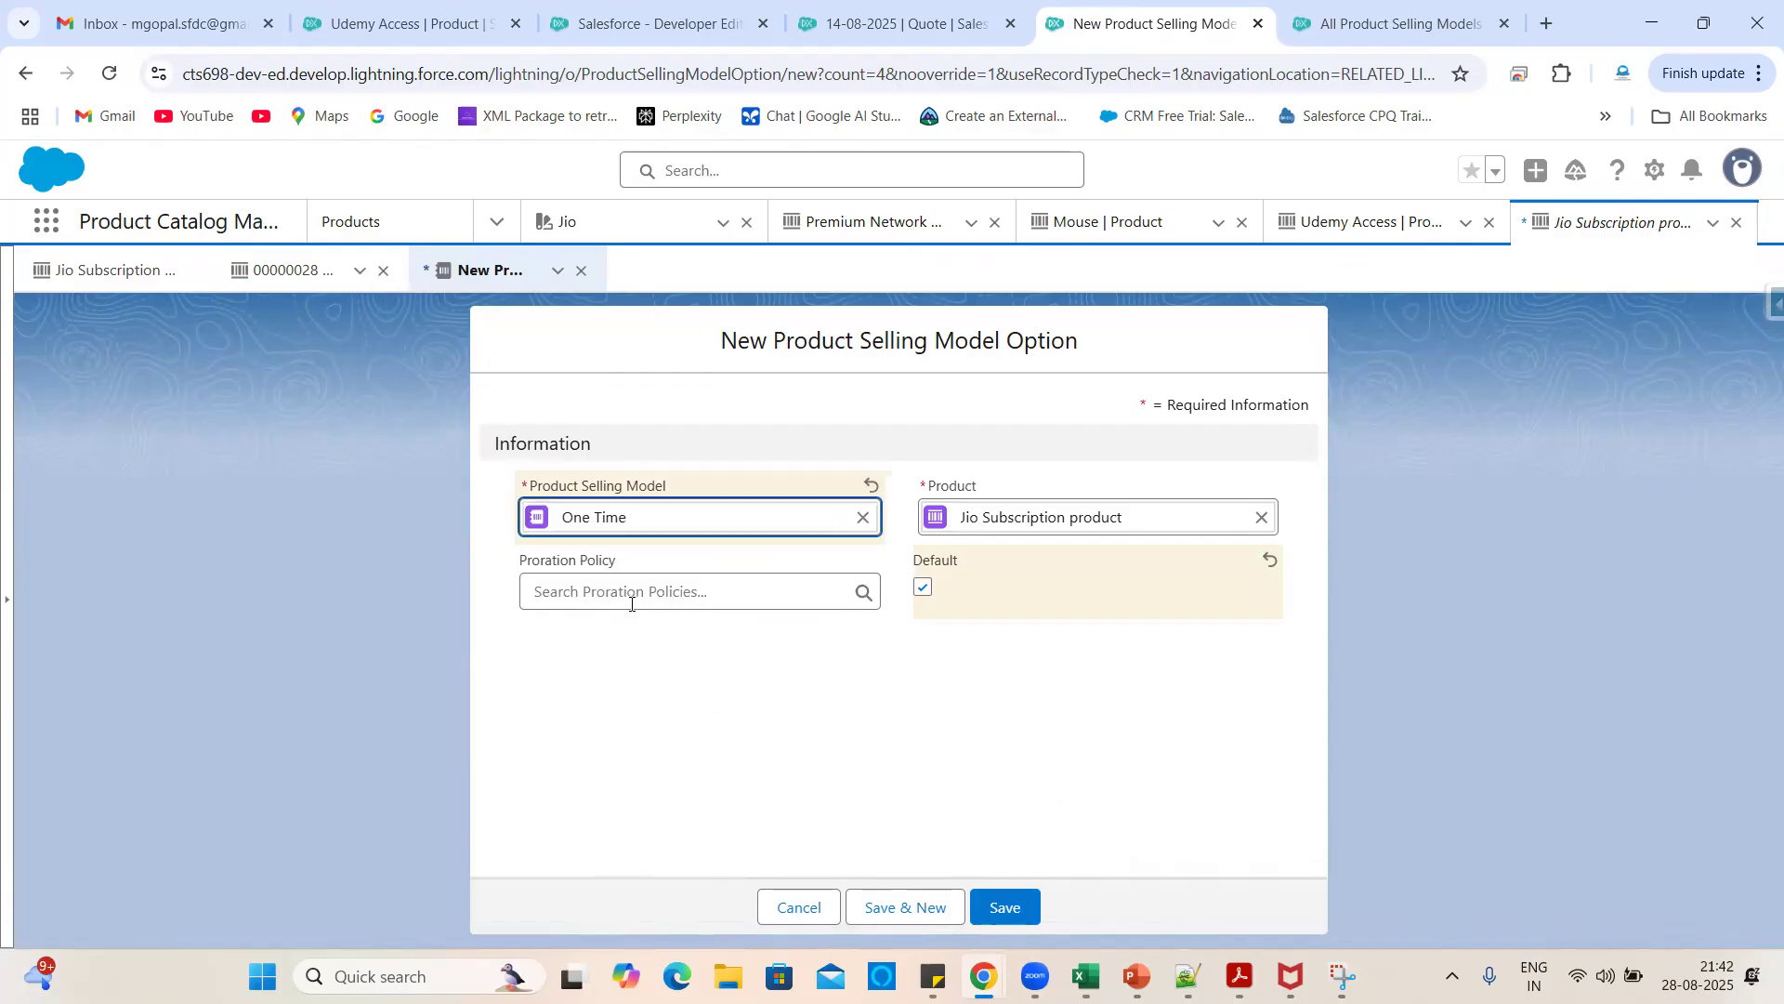
{"action": "left_click", "coordinate": [1006, 905]}
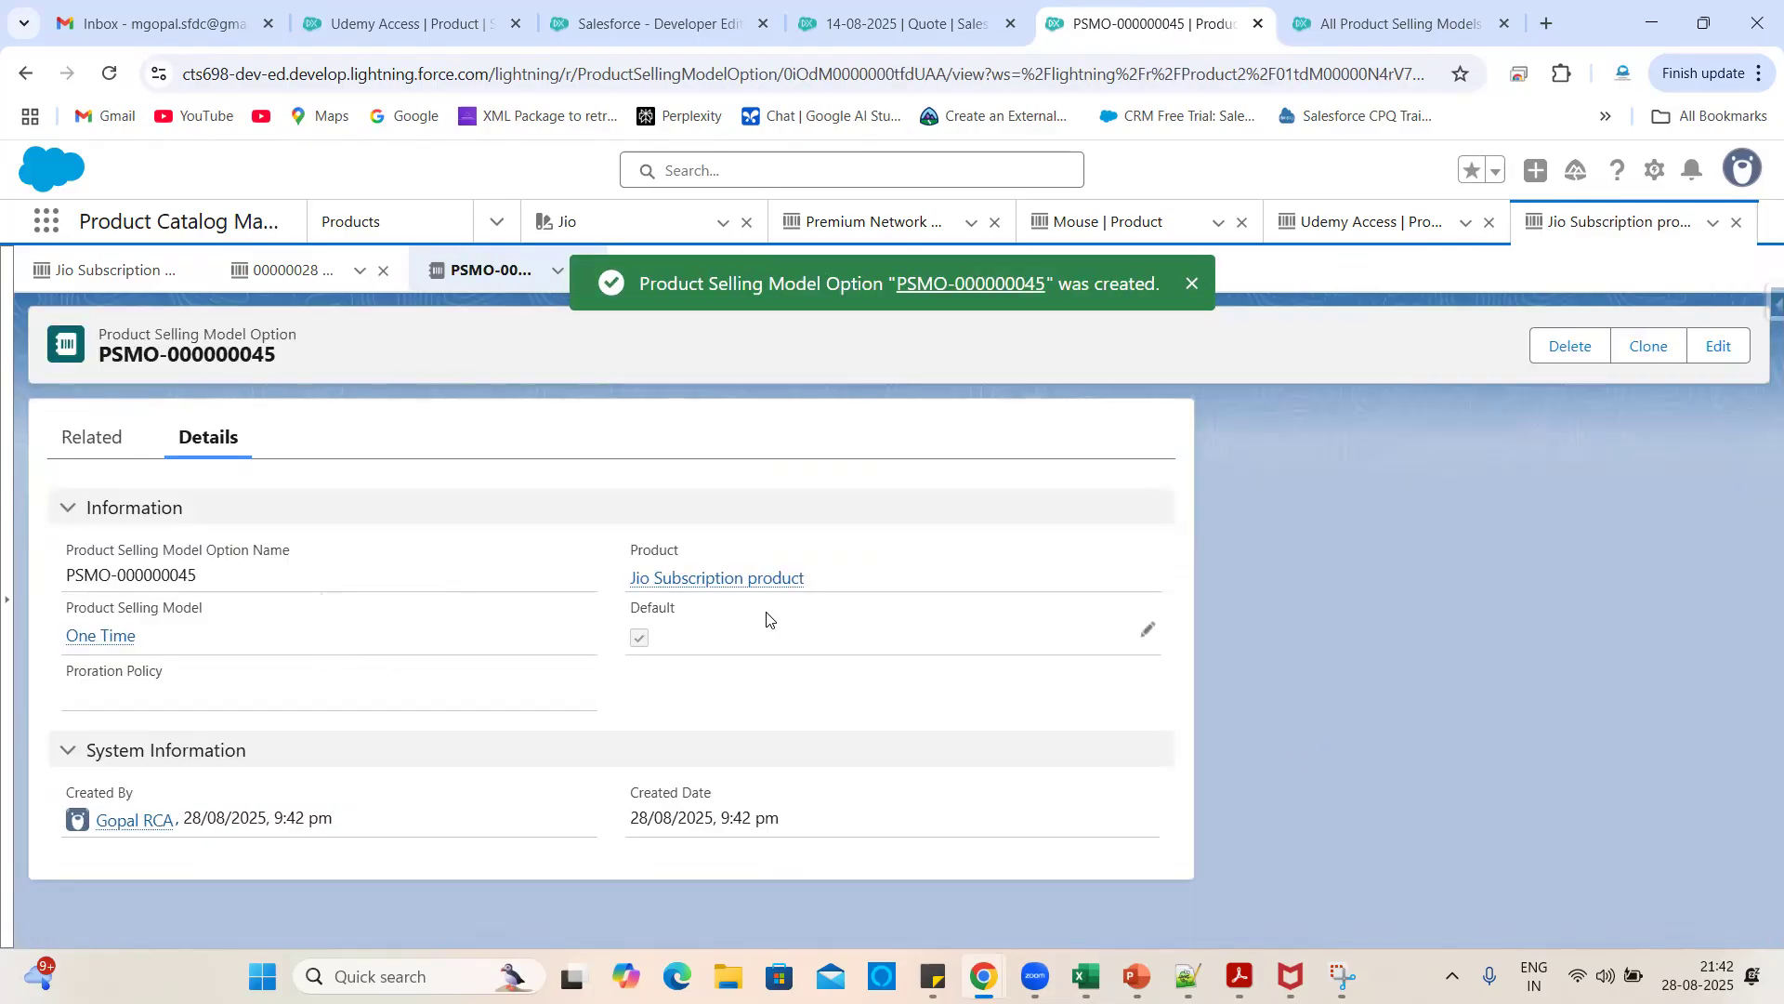
{"action": "left_click", "coordinate": [741, 580]}
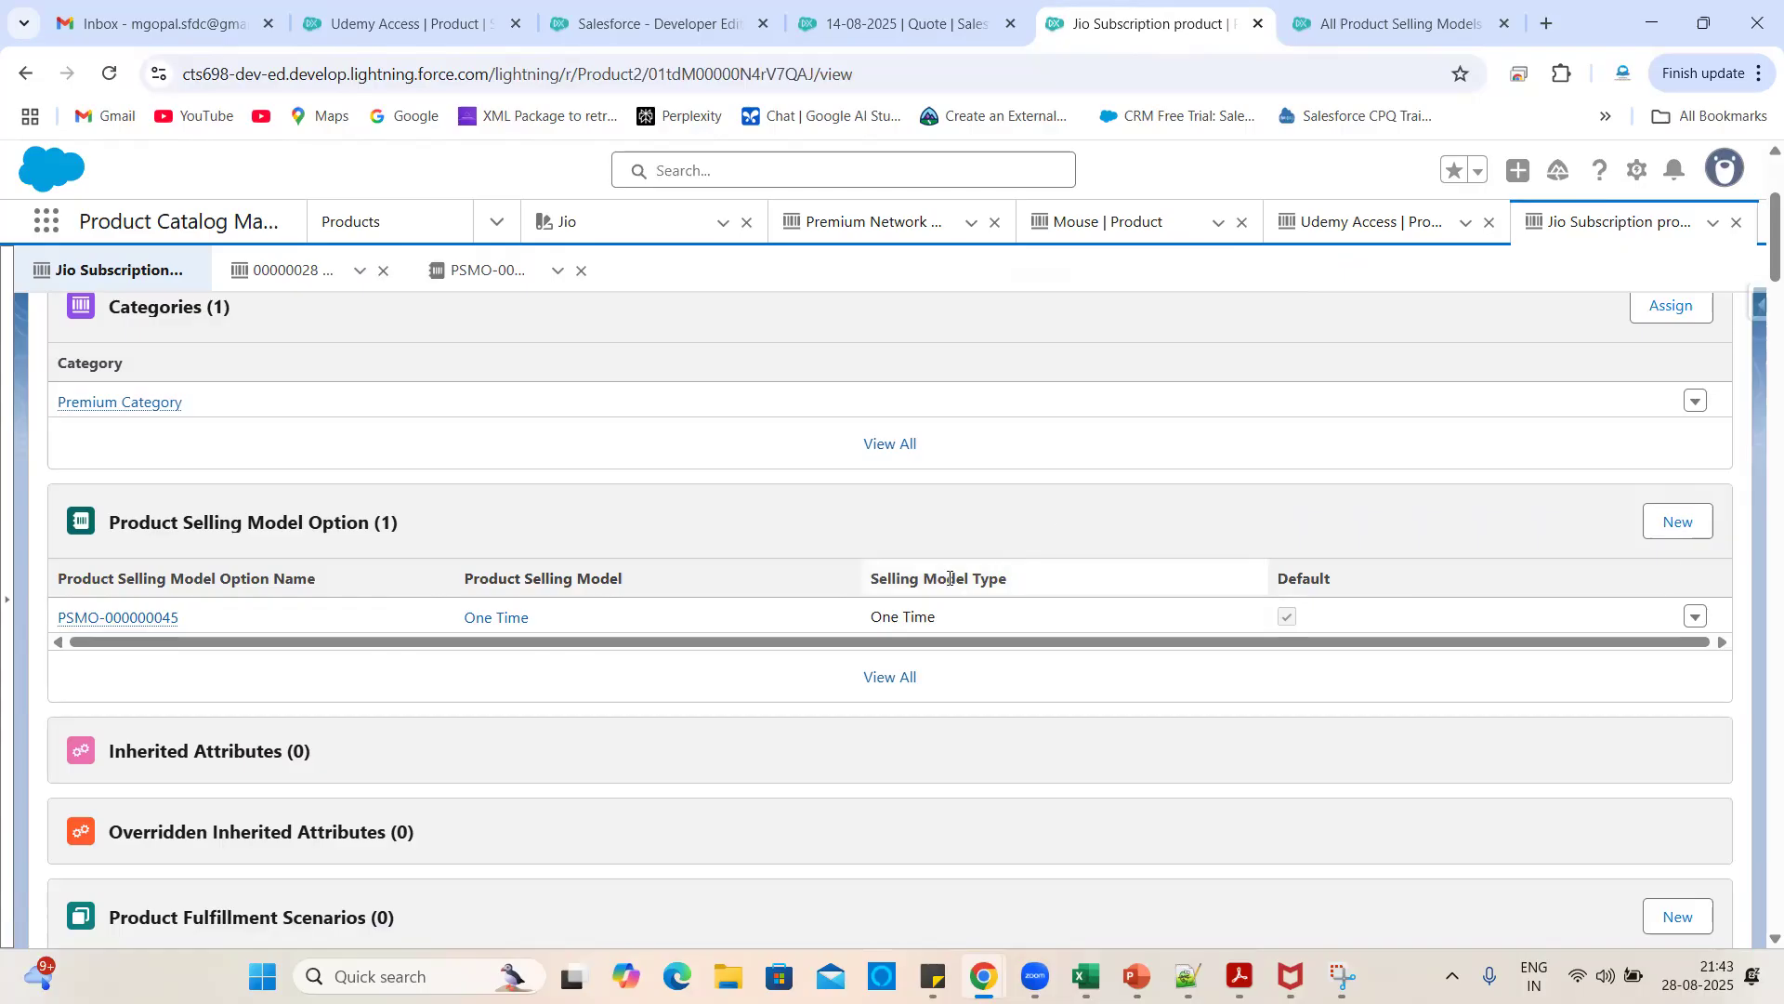
- Add a Term Based - Yearly selling model option (PSMO-000000046) to Jio Subscription
{"action": "left_click", "coordinate": [1677, 523]}
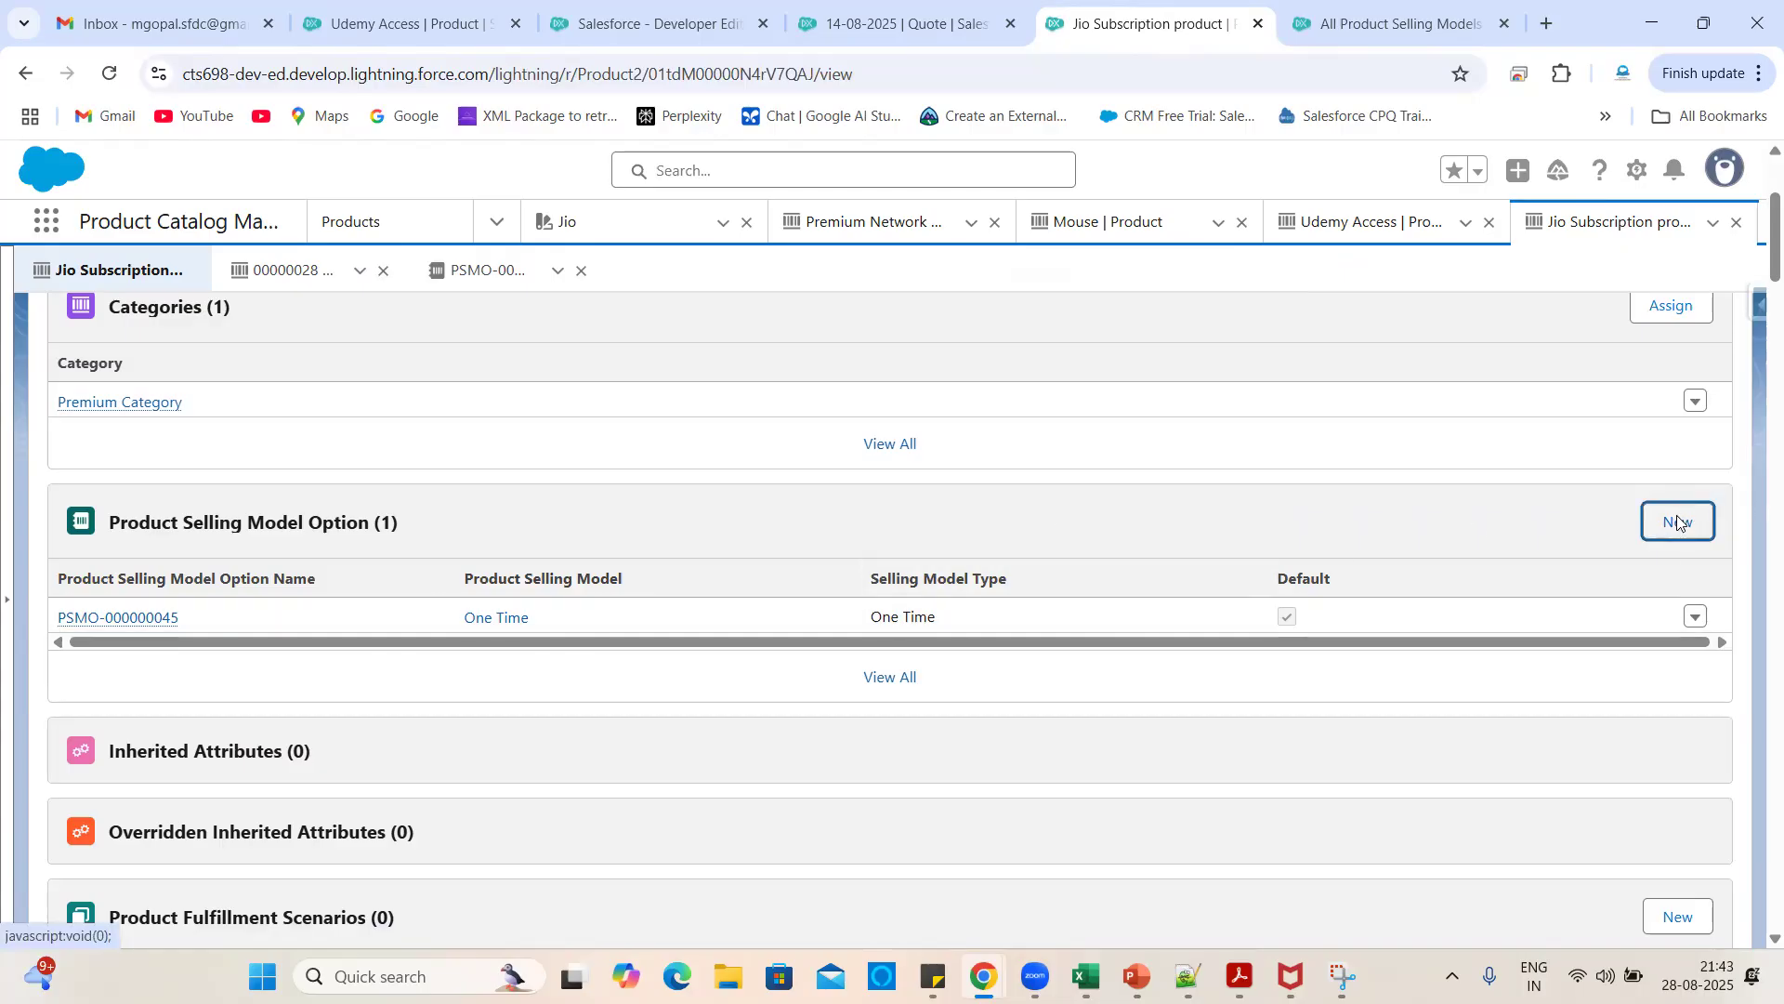
{"action": "left_click", "coordinate": [601, 515]}
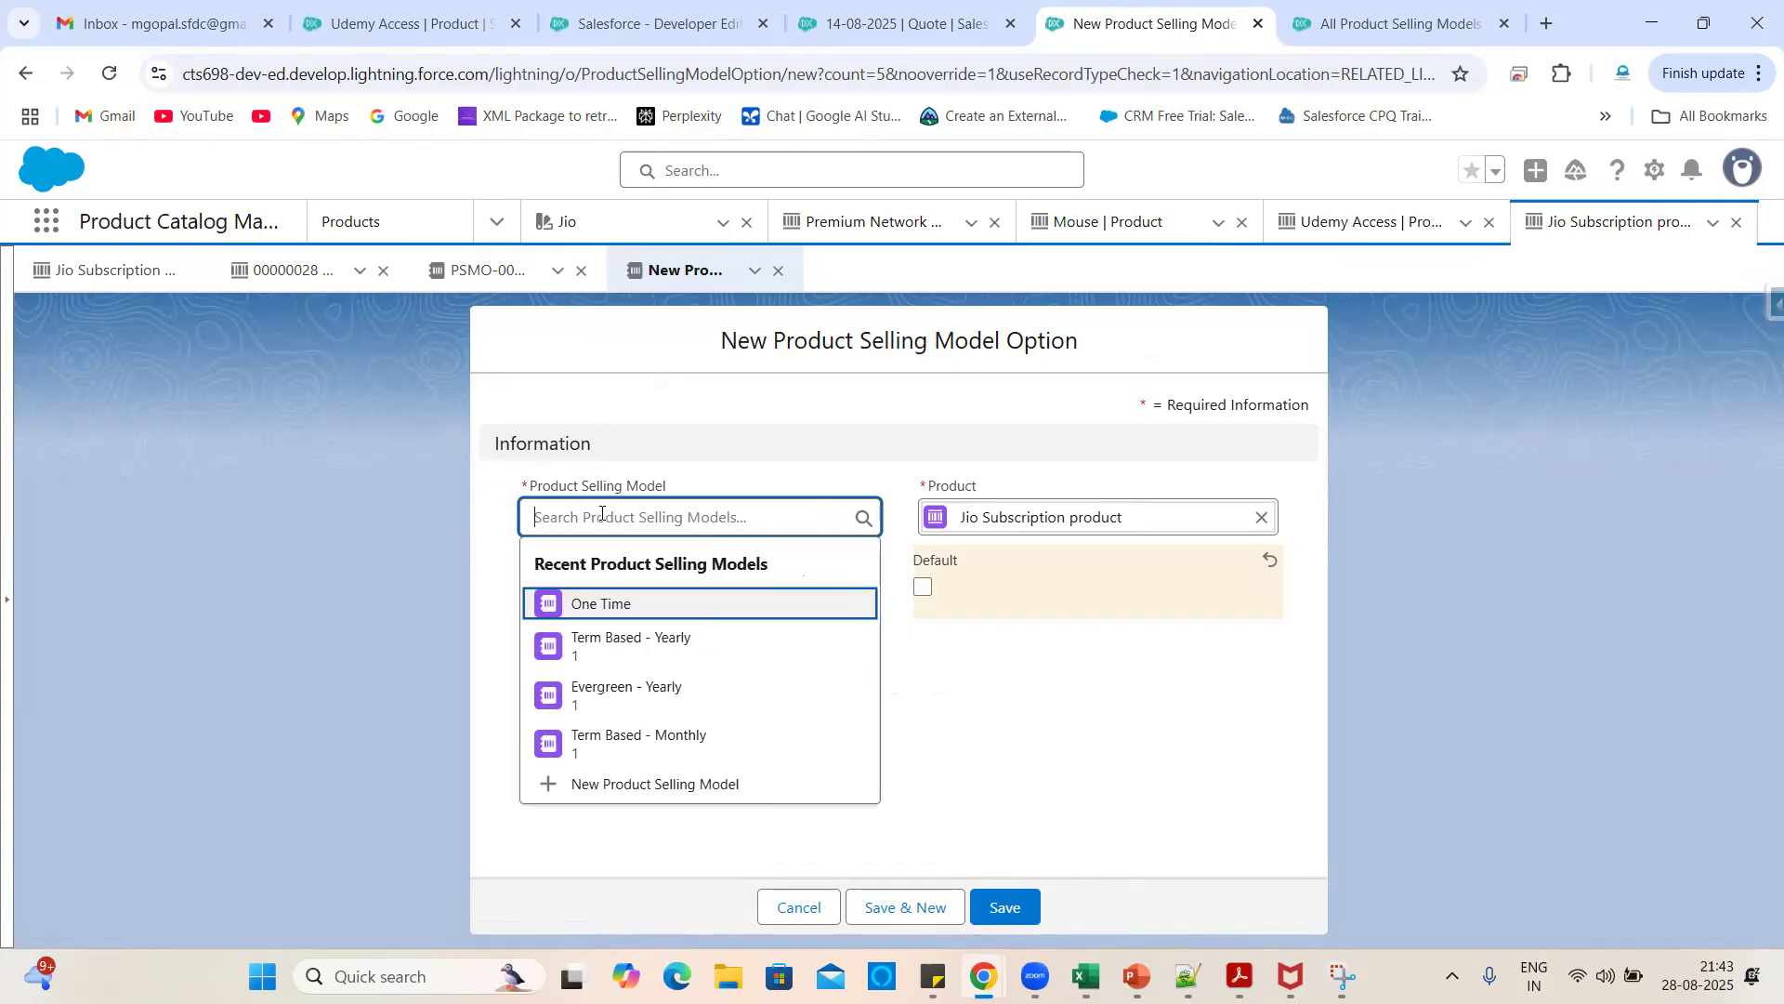
{"action": "left_click", "coordinate": [609, 639]}
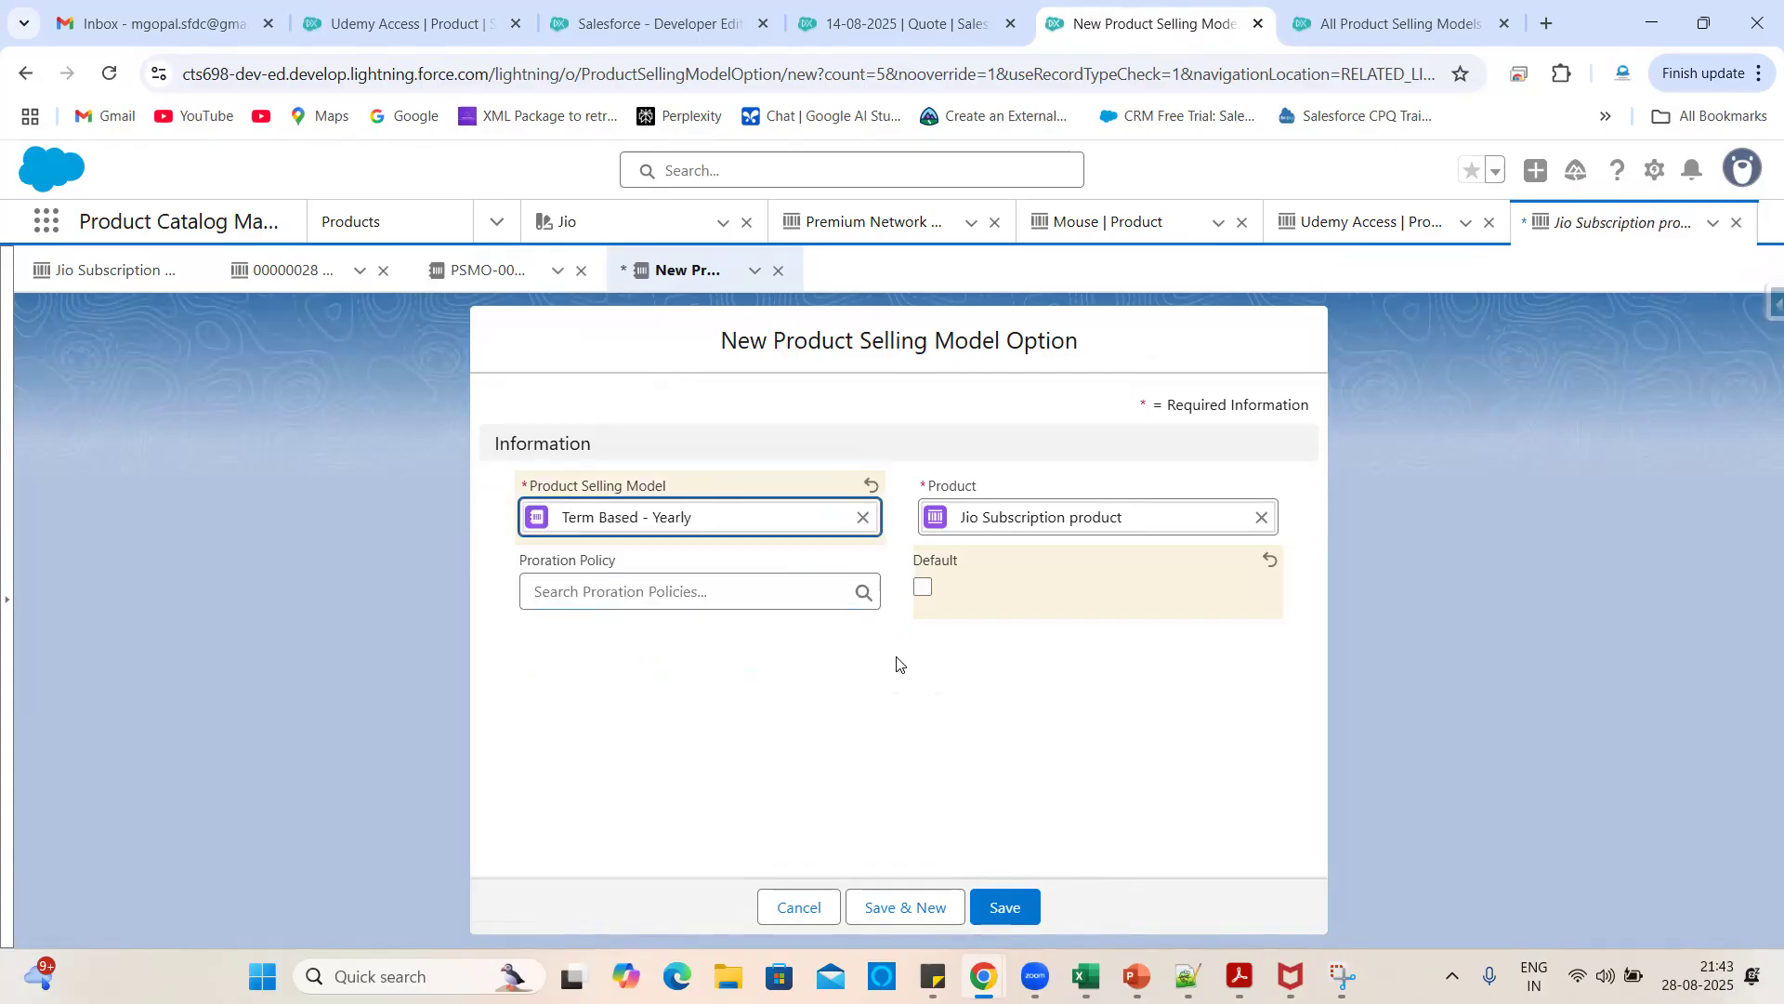
{"action": "left_click", "coordinate": [1005, 903]}
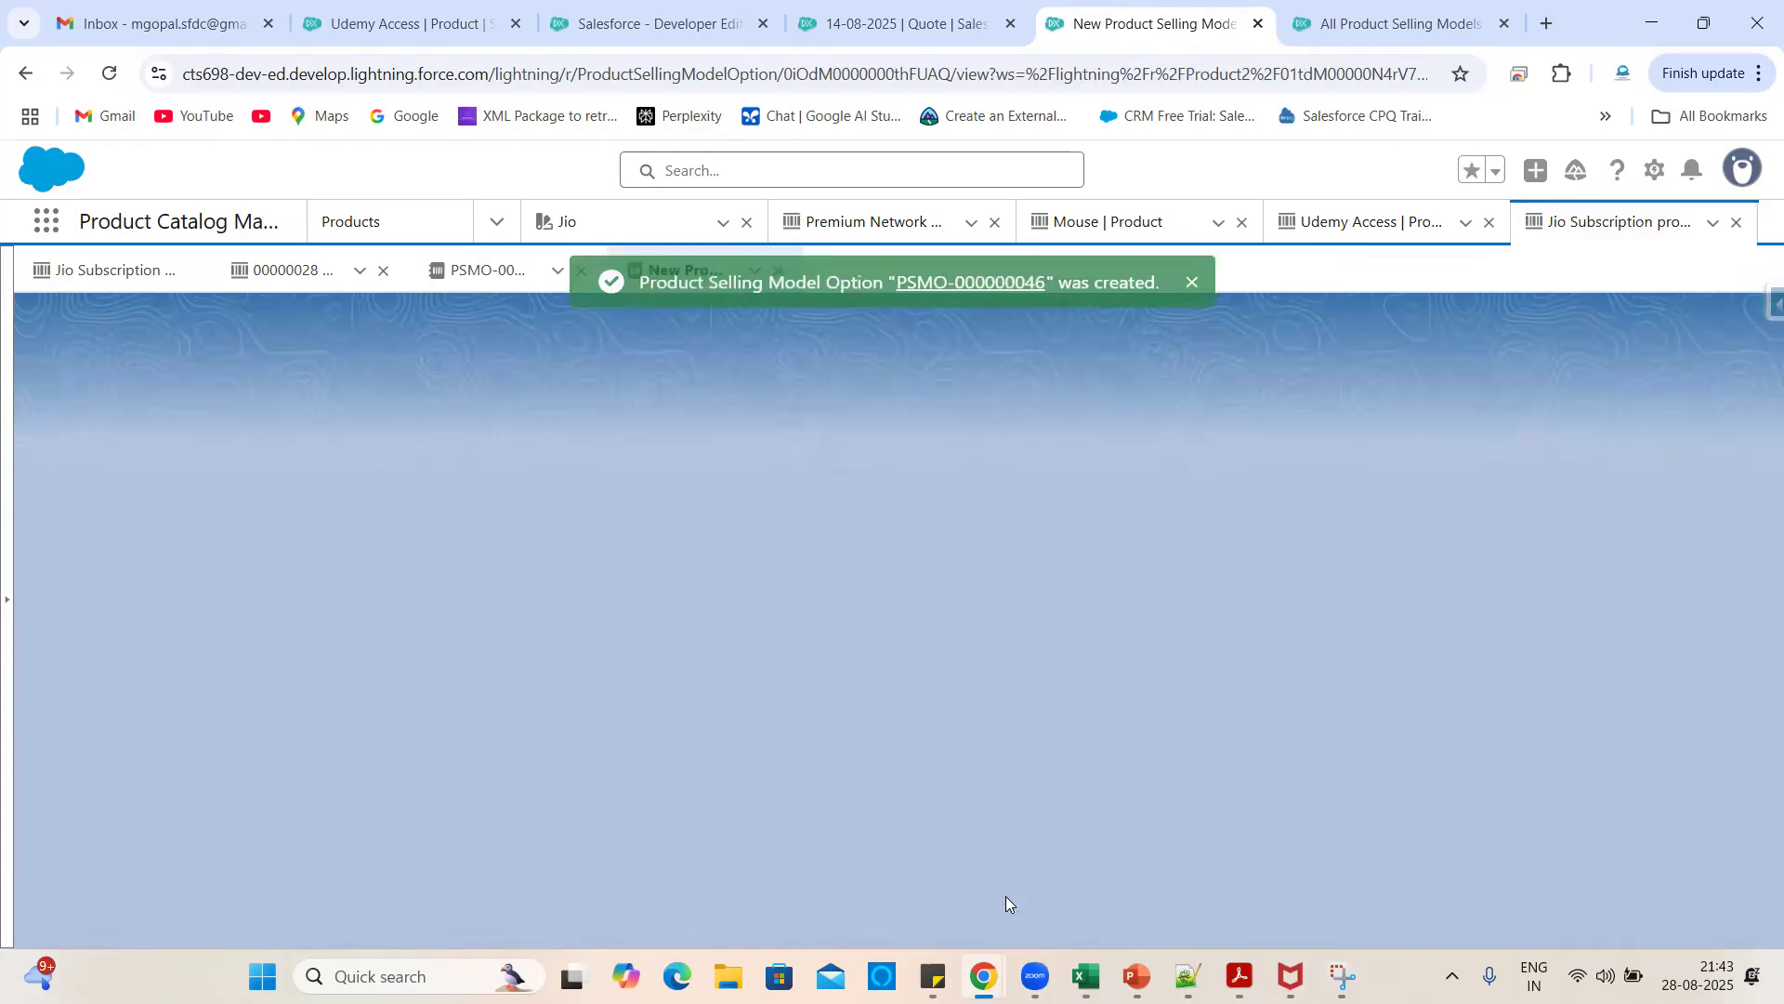
{"action": "left_click", "coordinate": [748, 582]}
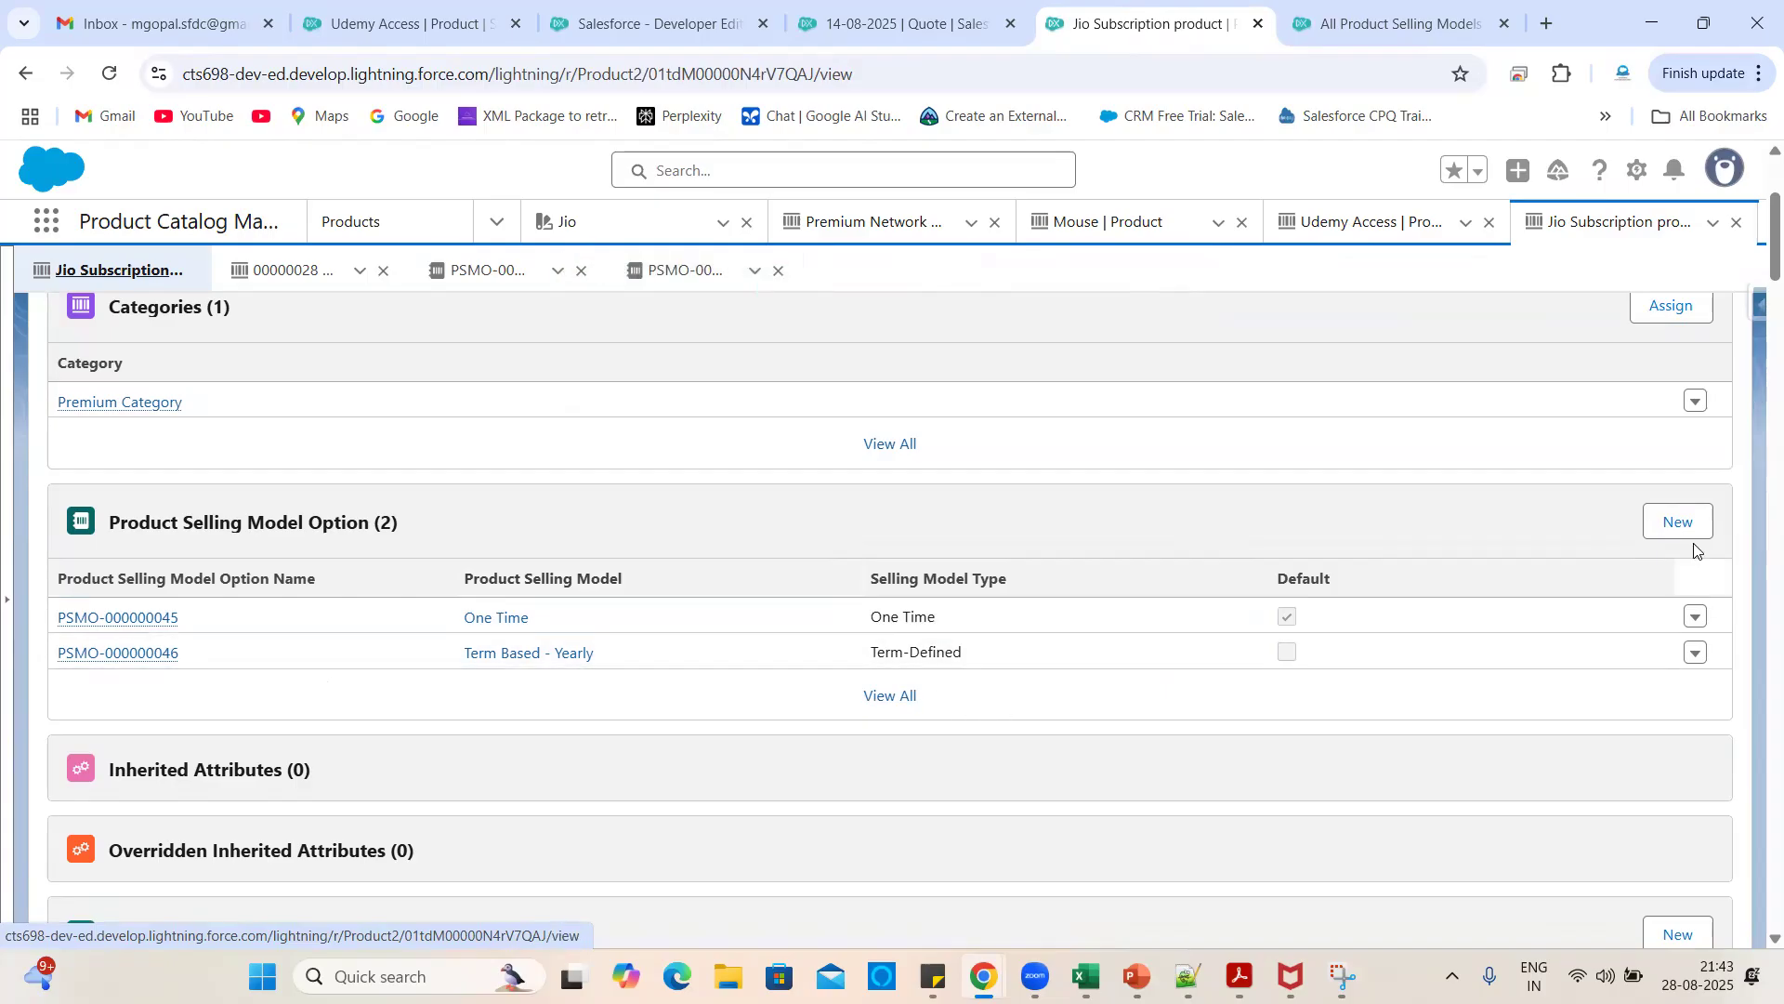
{"action": "left_click", "coordinate": [1679, 523]}
- Add a Term Based - Monthly selling model option (PSMO-000000047), then scroll to Price Books
{"action": "left_click", "coordinate": [743, 520]}
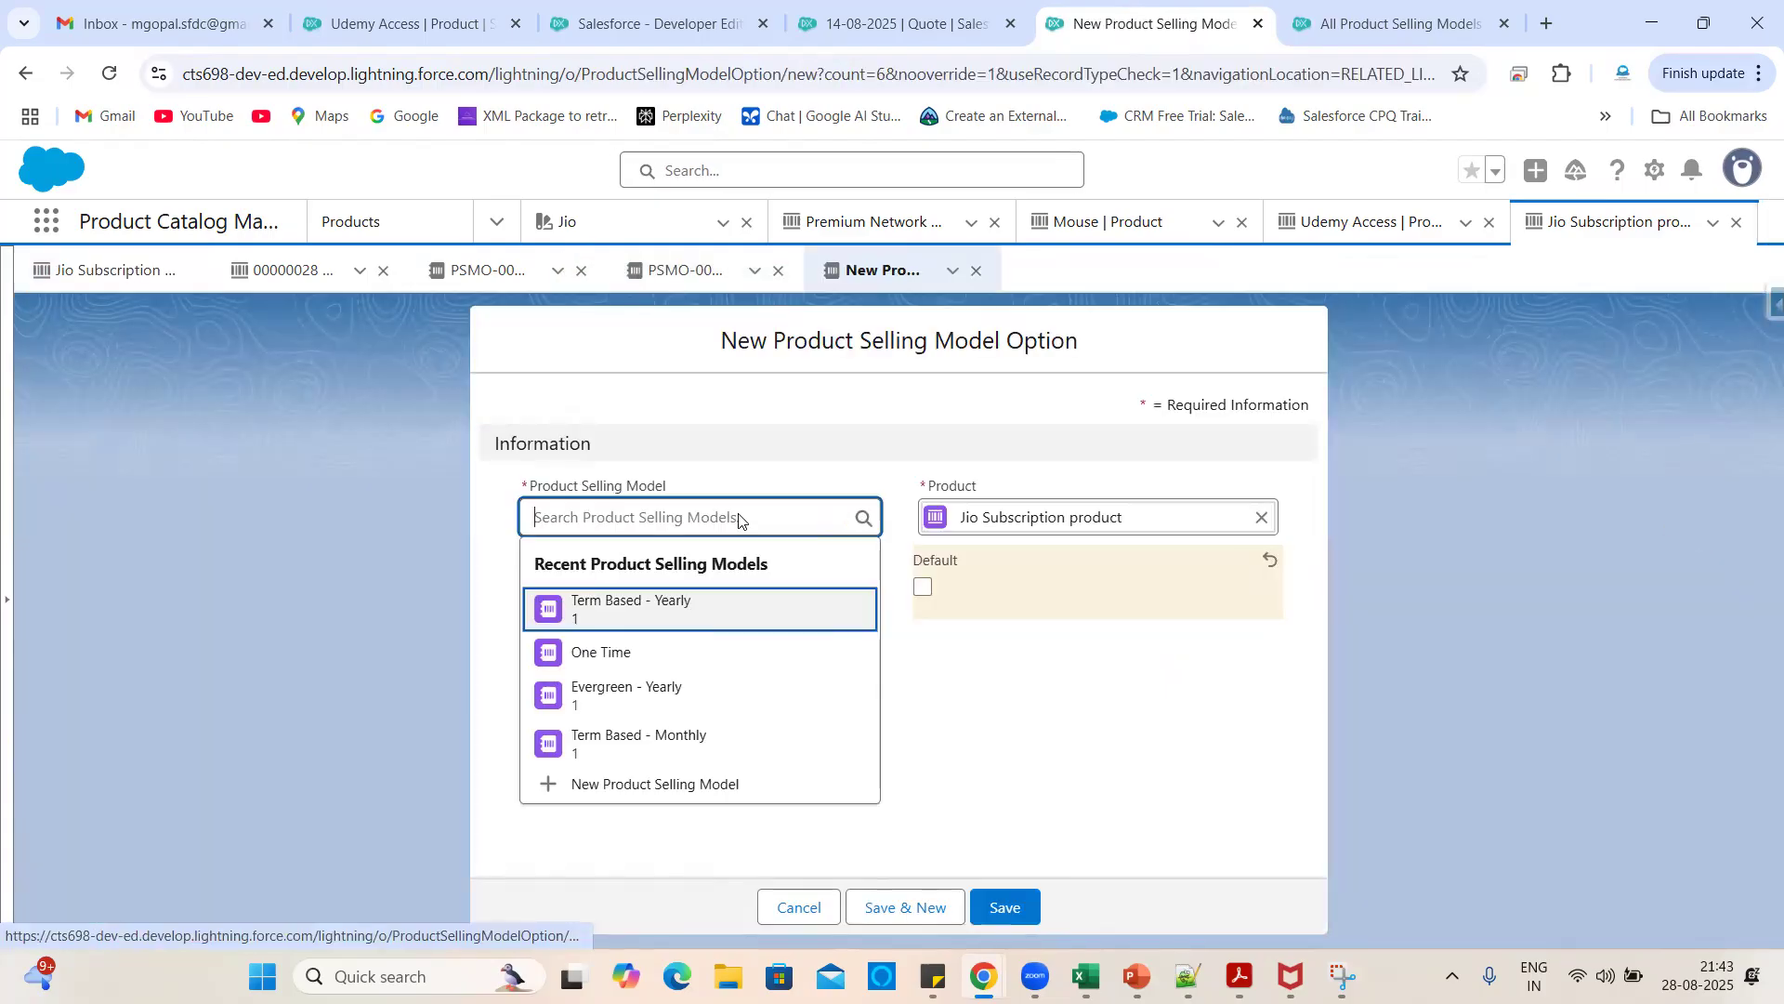
{"action": "left_click", "coordinate": [652, 745]}
{"action": "left_click", "coordinate": [996, 890]}
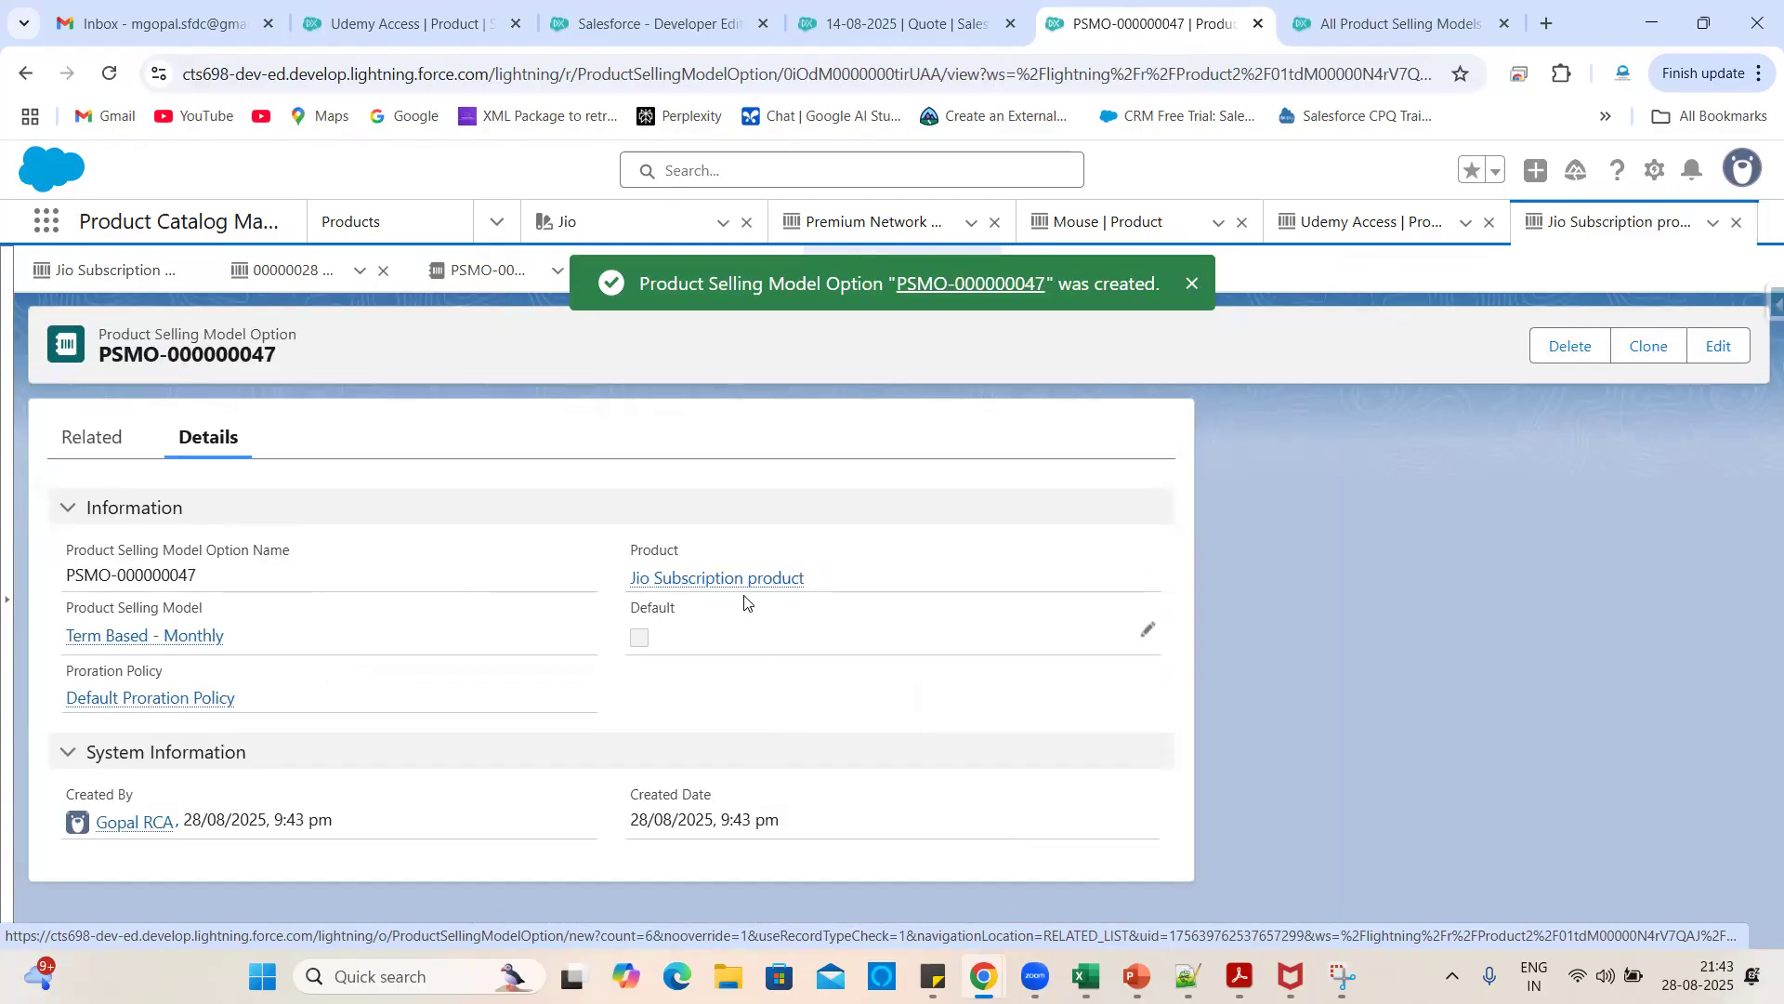
{"action": "left_click", "coordinate": [733, 581]}
{"action": "scroll", "coordinate": [576, 640], "scroll_direction": "down", "scroll_amount": 4}
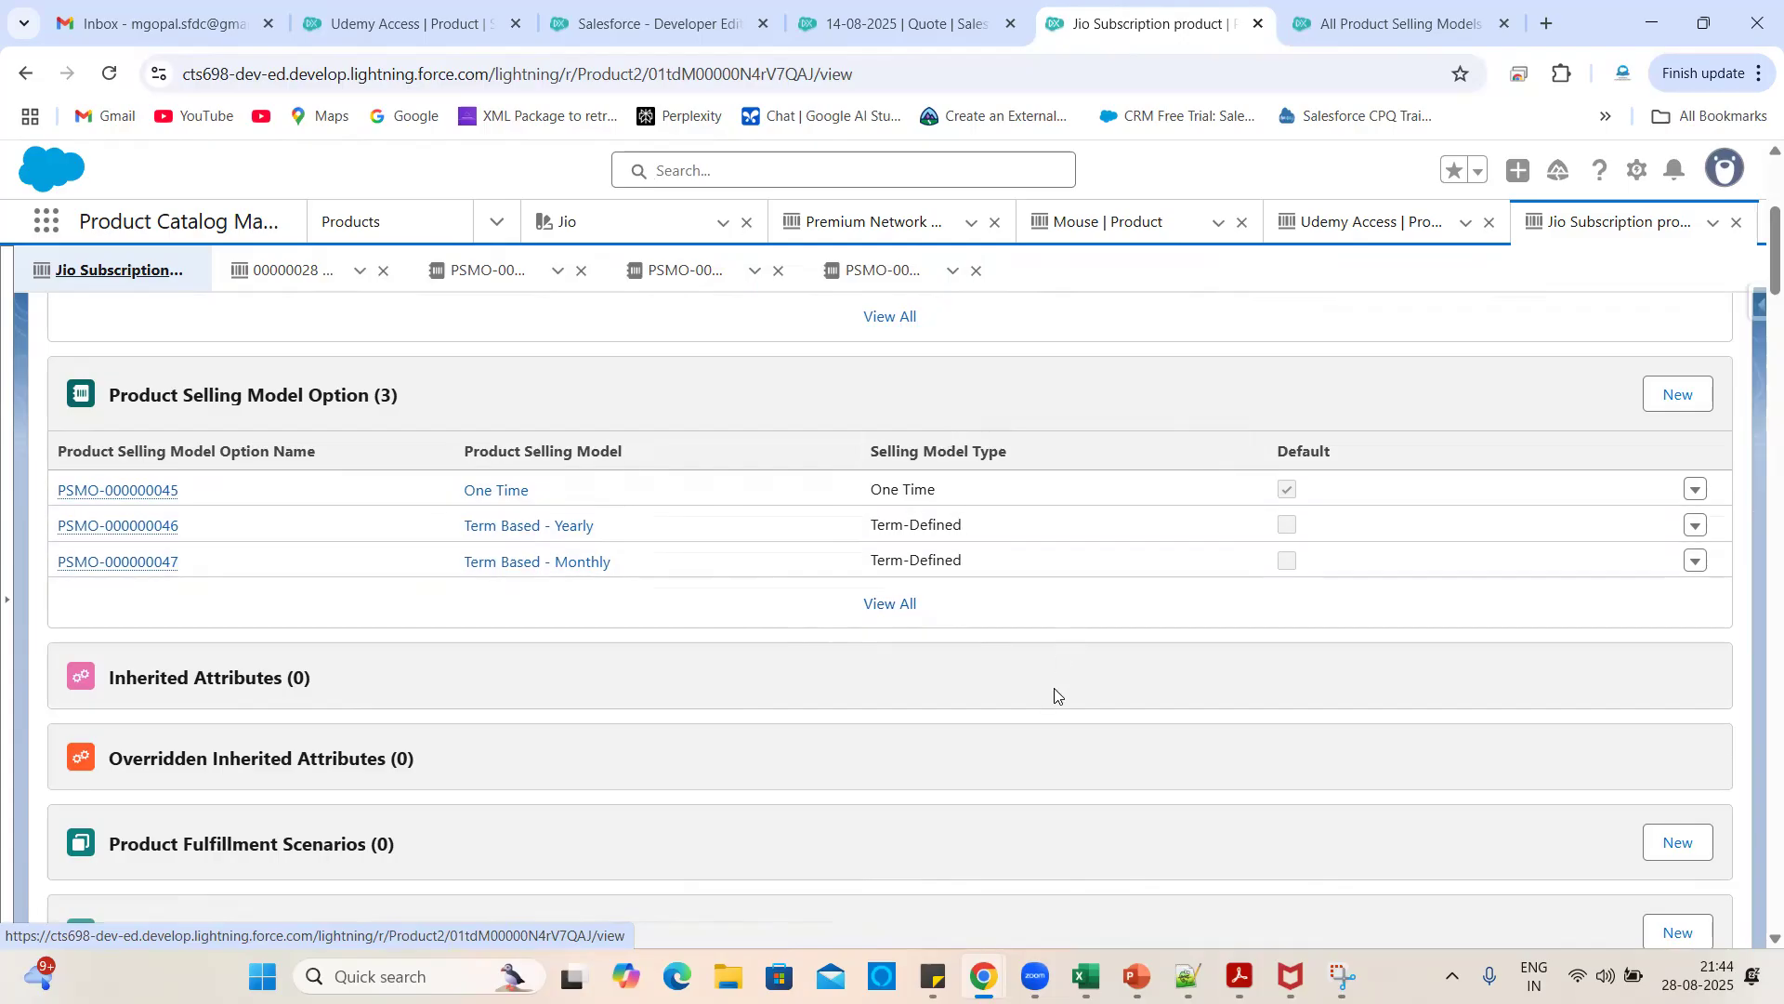
{"action": "scroll", "coordinate": [785, 653], "scroll_direction": "down", "scroll_amount": 5}
{"action": "scroll", "coordinate": [553, 661], "scroll_direction": "down", "scroll_amount": 2}
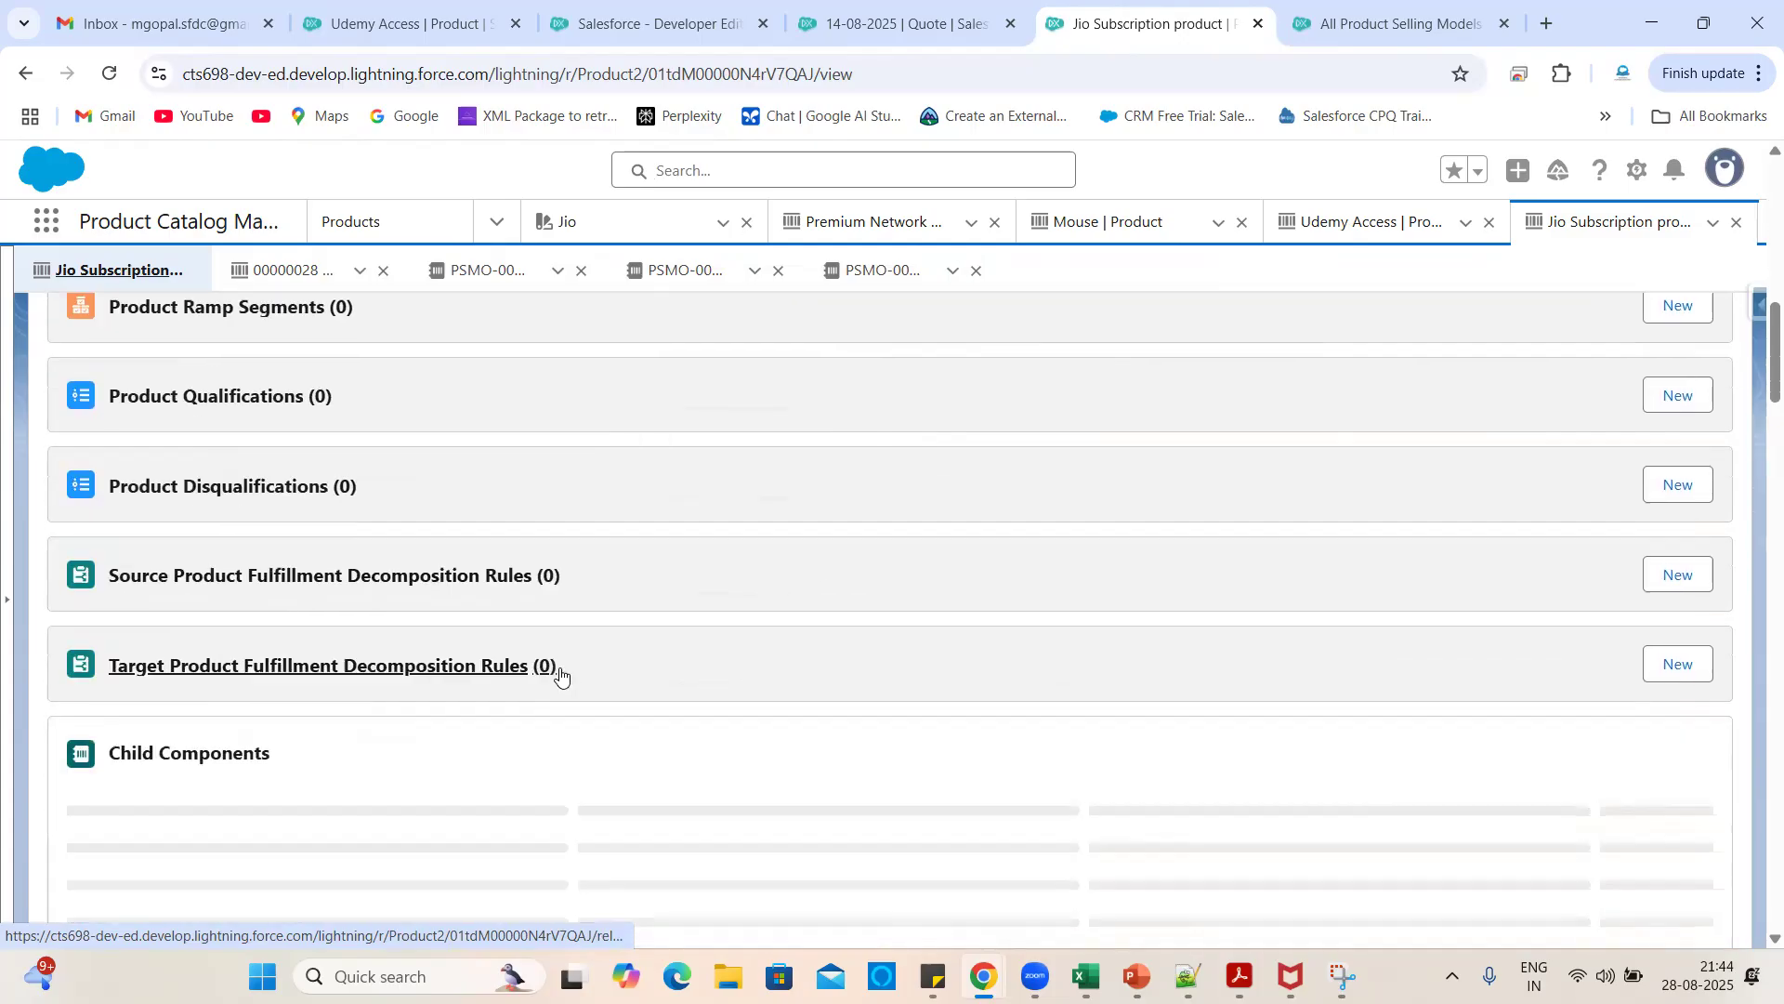
{"action": "scroll", "coordinate": [711, 729], "scroll_direction": "down", "scroll_amount": 2}
{"action": "scroll", "coordinate": [706, 735], "scroll_direction": "down", "scroll_amount": 4}
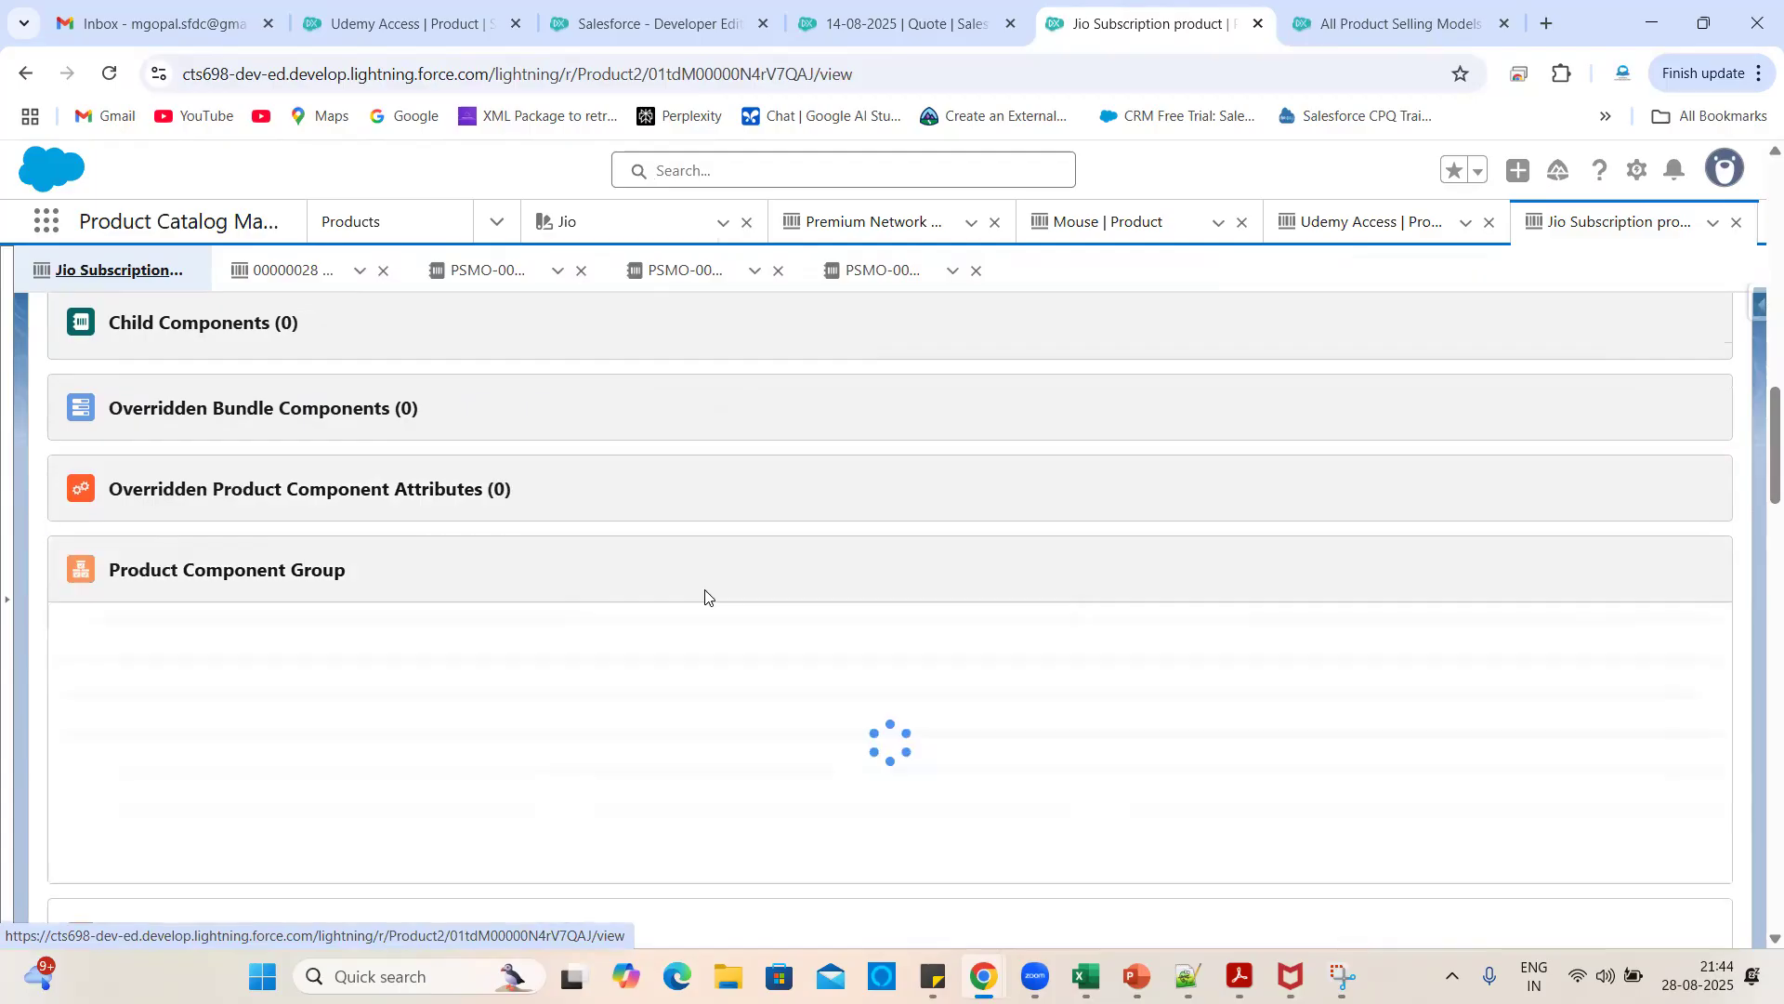
{"action": "scroll", "coordinate": [521, 595], "scroll_direction": "down", "scroll_amount": 1}
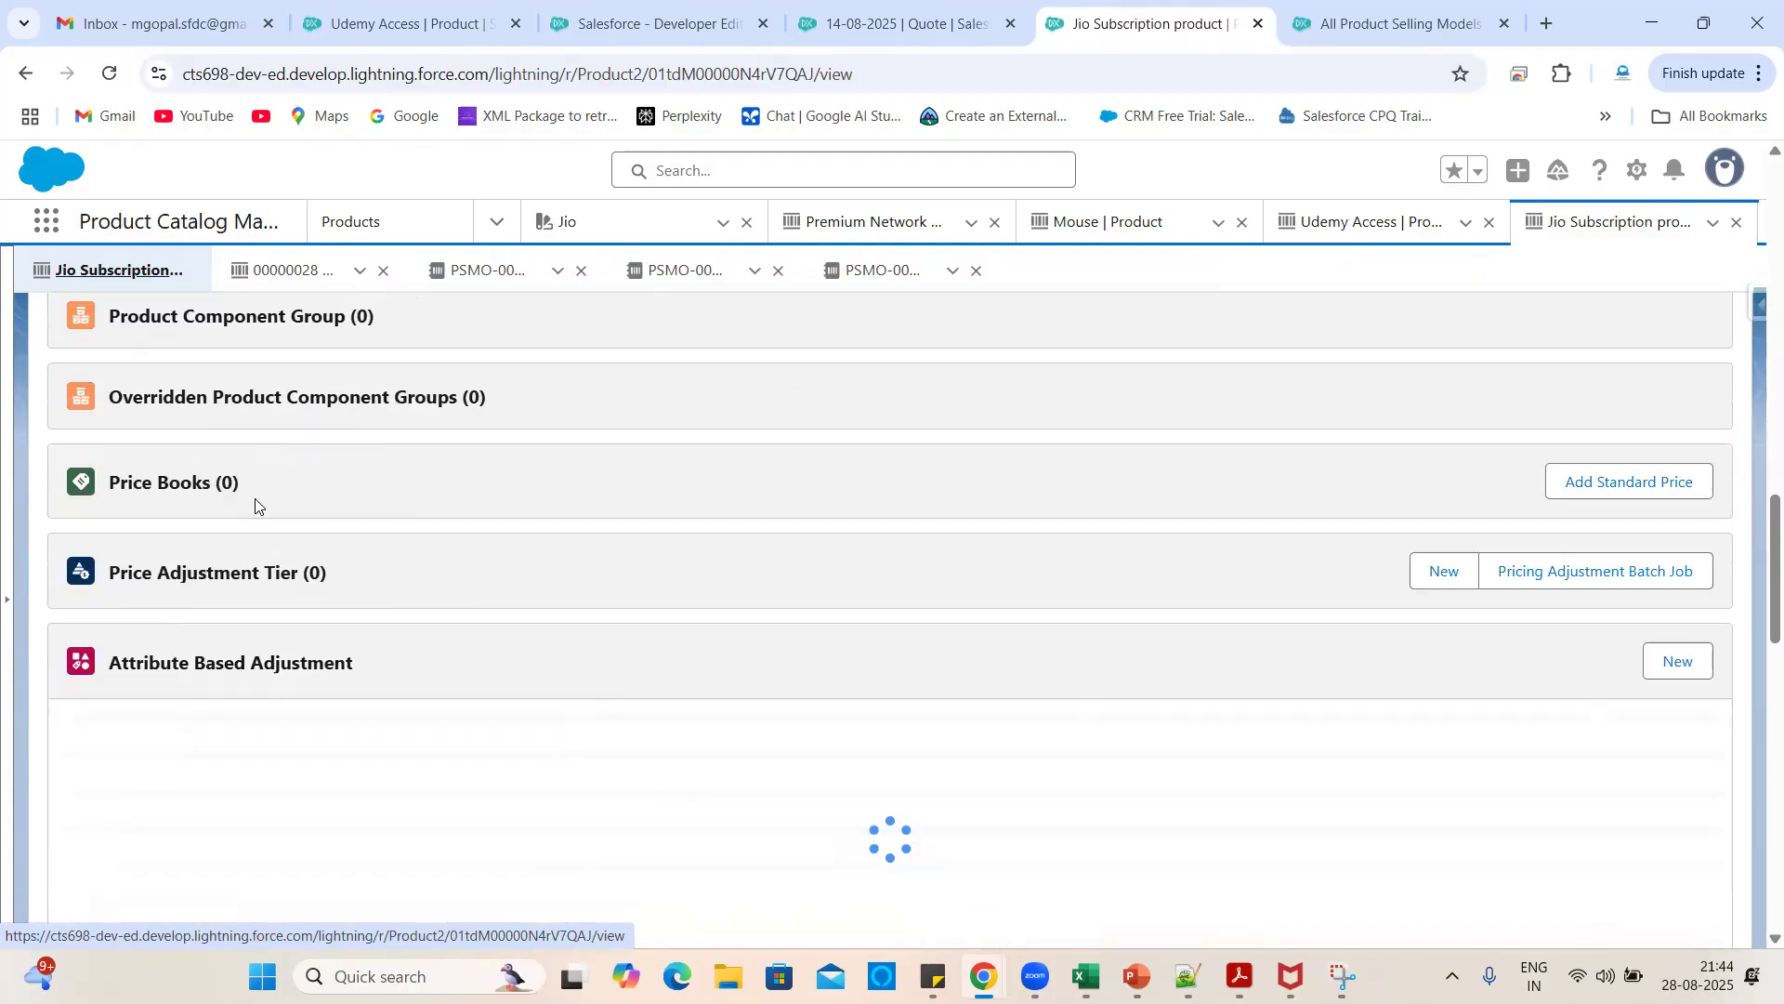
- Add a ₹1,000 Standard Price Book entry for Jio Subscription under the One Time model
{"action": "left_click", "coordinate": [1576, 481]}
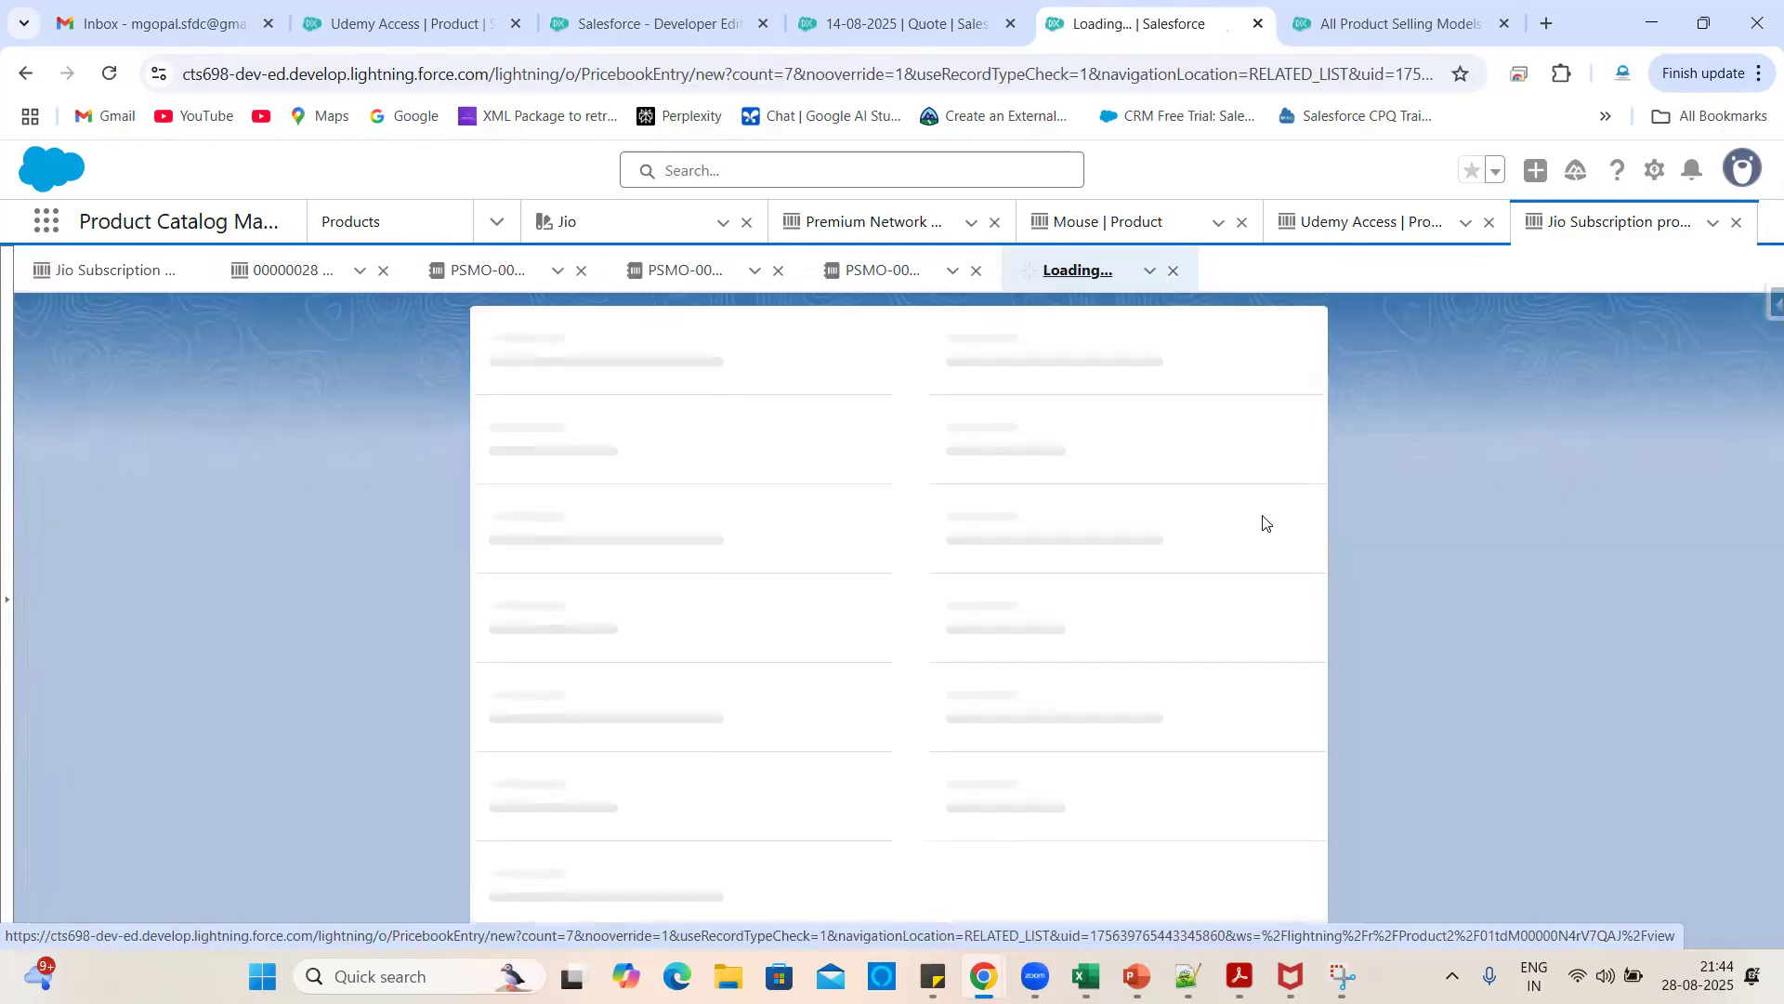
{"action": "scroll", "coordinate": [683, 739], "scroll_direction": "down", "scroll_amount": 1}
{"action": "left_click", "coordinate": [547, 679]}
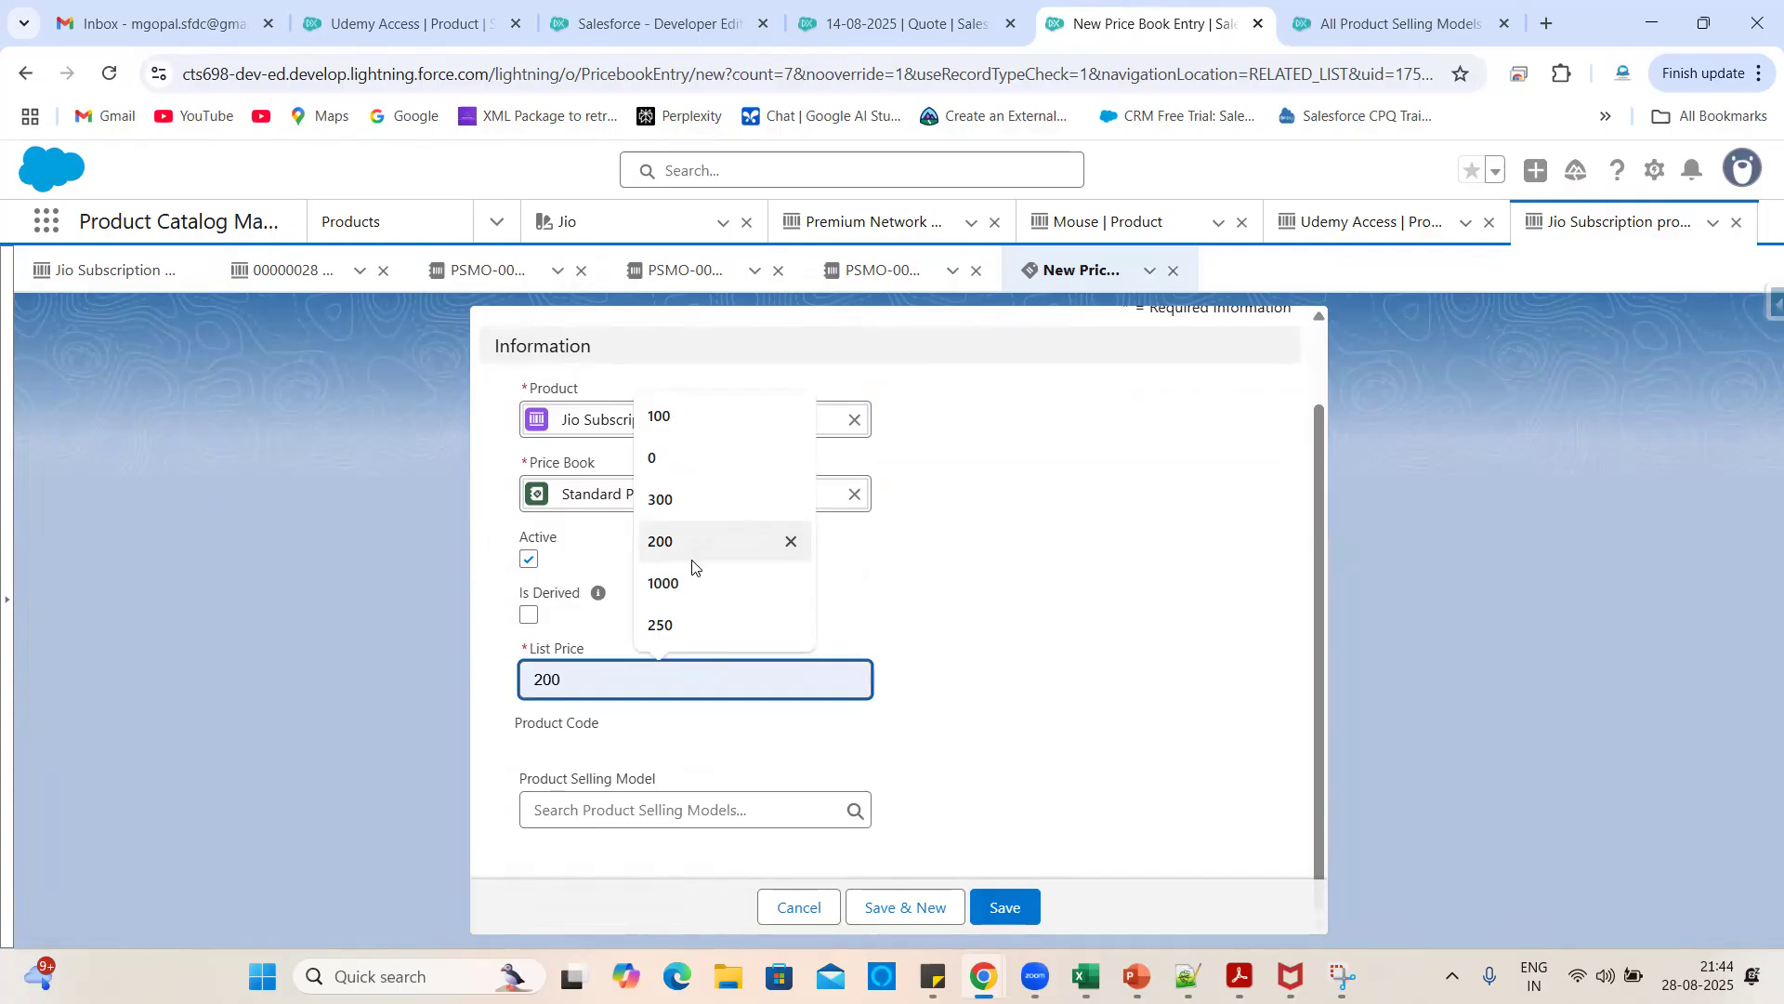
{"action": "left_click", "coordinate": [680, 586]}
{"action": "left_click", "coordinate": [657, 756]}
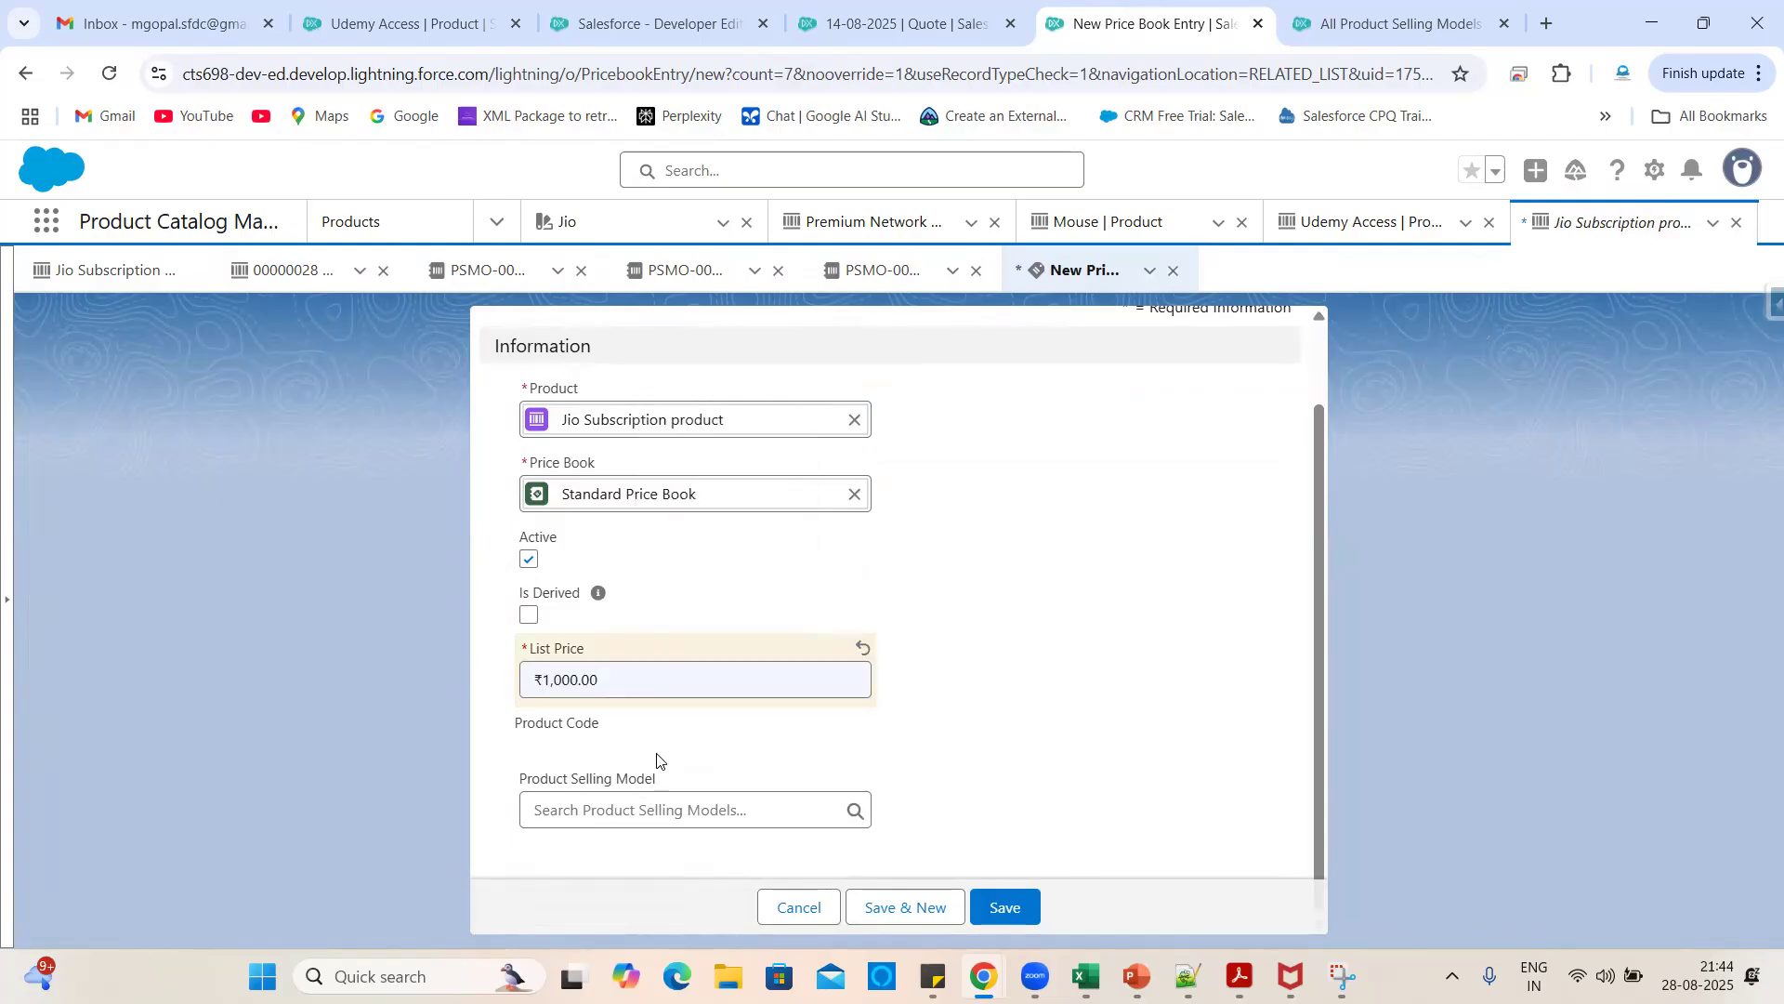
{"action": "left_click", "coordinate": [598, 808]}
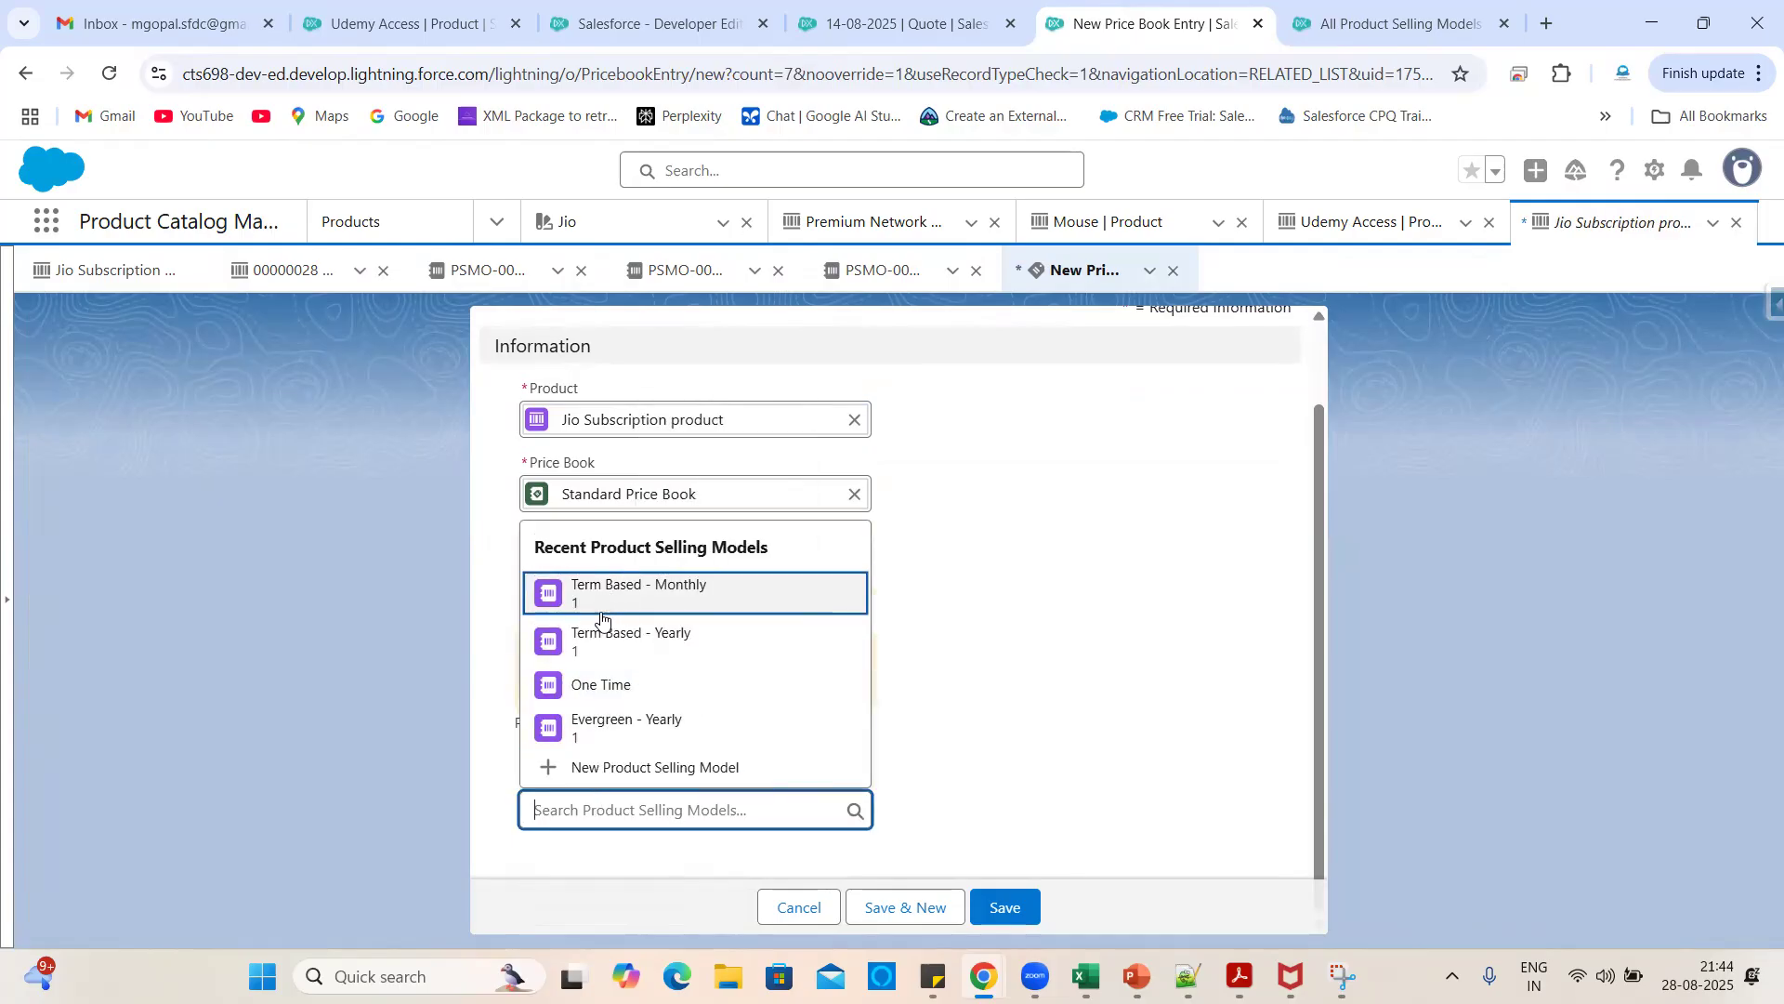
{"action": "left_click", "coordinate": [603, 684]}
{"action": "left_click", "coordinate": [1004, 908]}
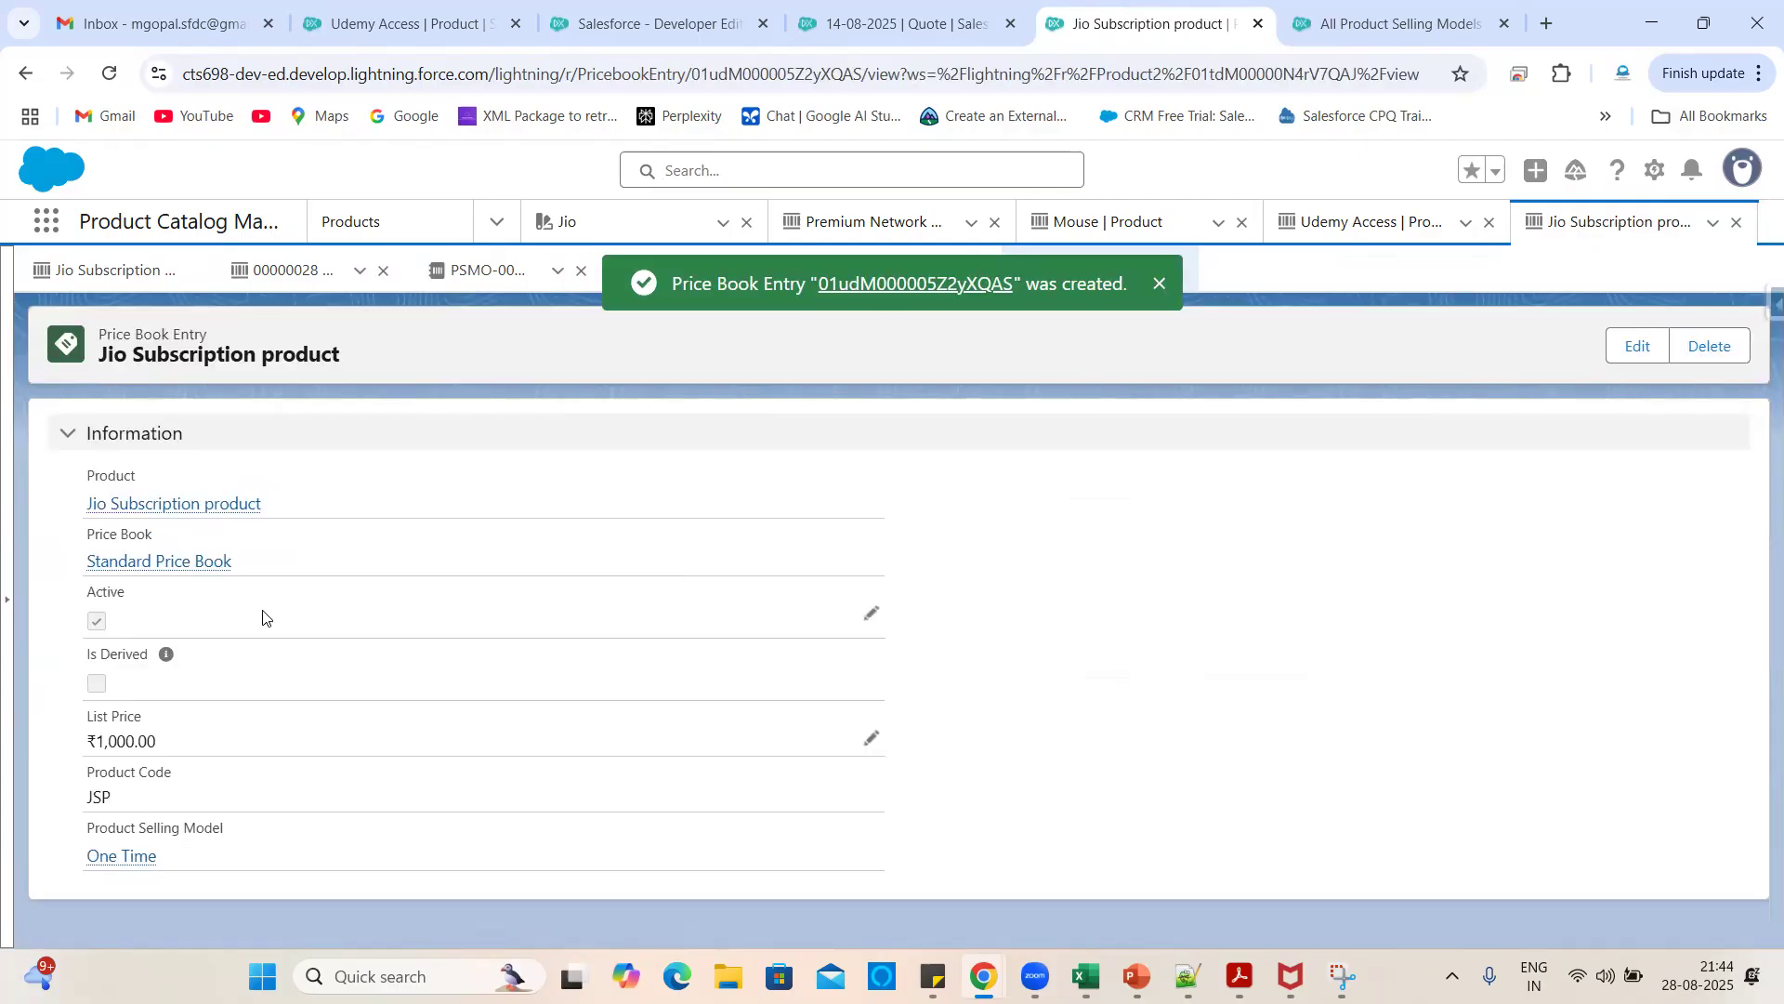
{"action": "left_click", "coordinate": [173, 504]}
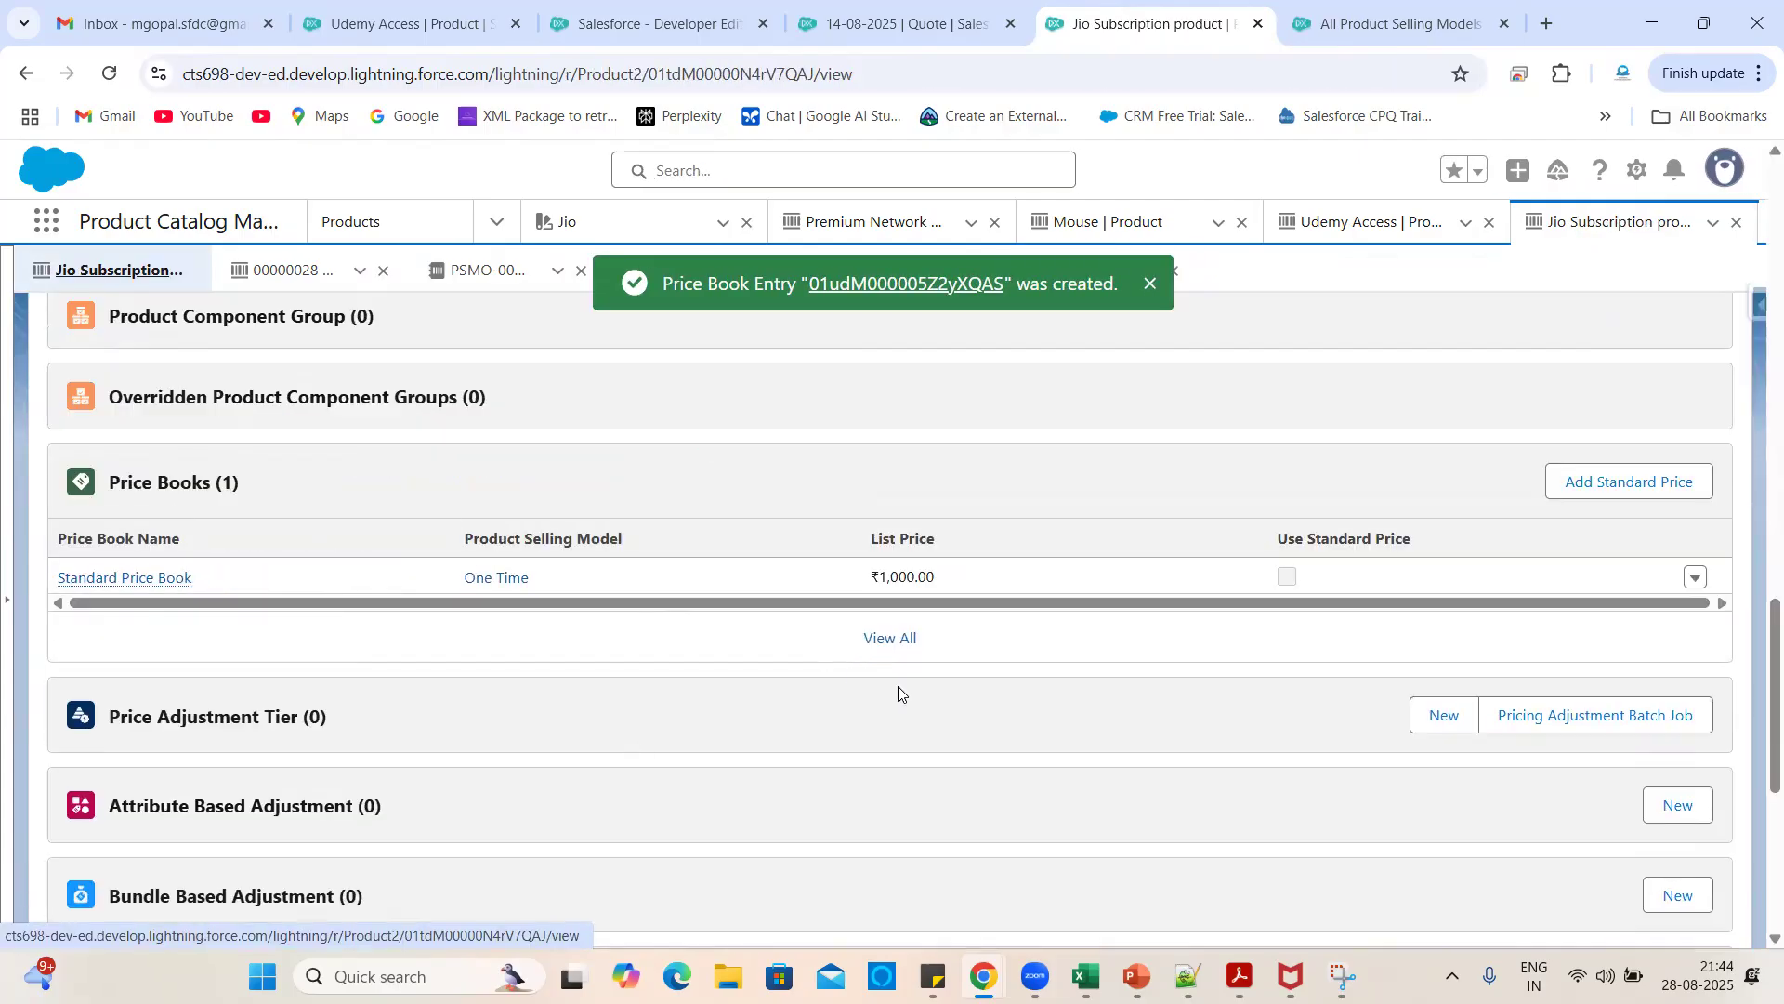
- Add a ₹1,200 Standard Price Book entry under the Term Based - Yearly model
{"action": "left_click", "coordinate": [1608, 499]}
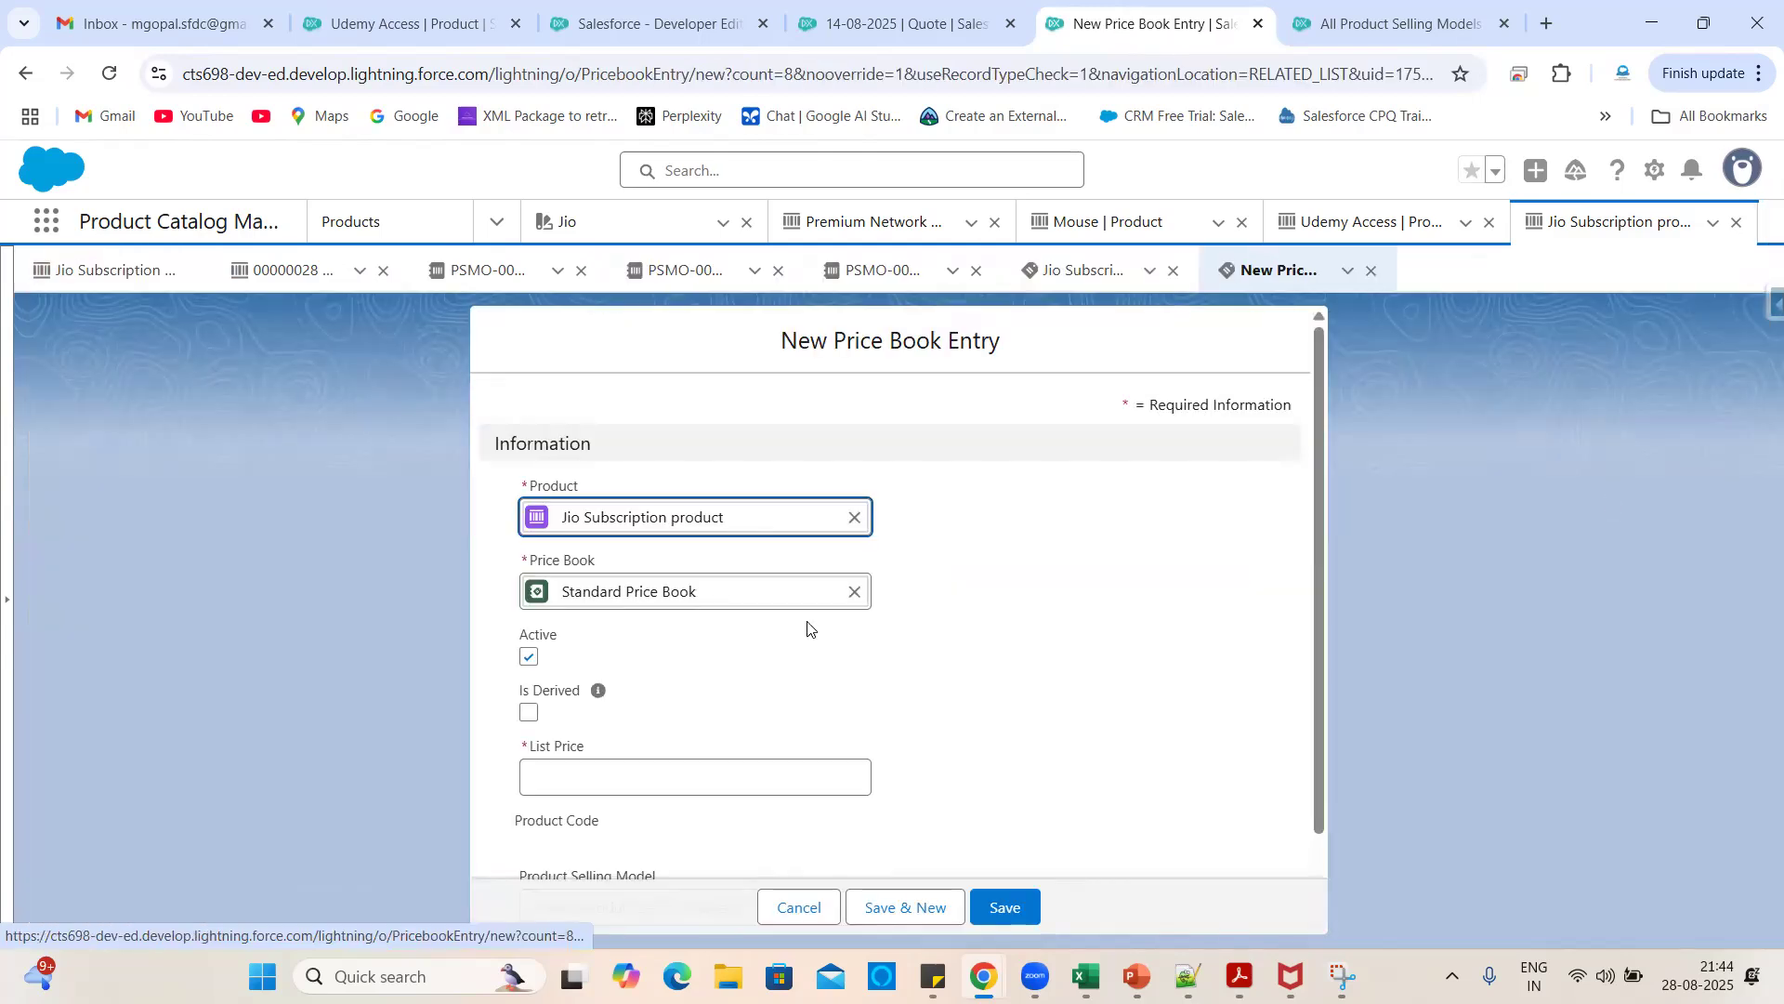
{"action": "scroll", "coordinate": [787, 704], "scroll_direction": "down", "scroll_amount": 1}
{"action": "left_click", "coordinate": [665, 688]}
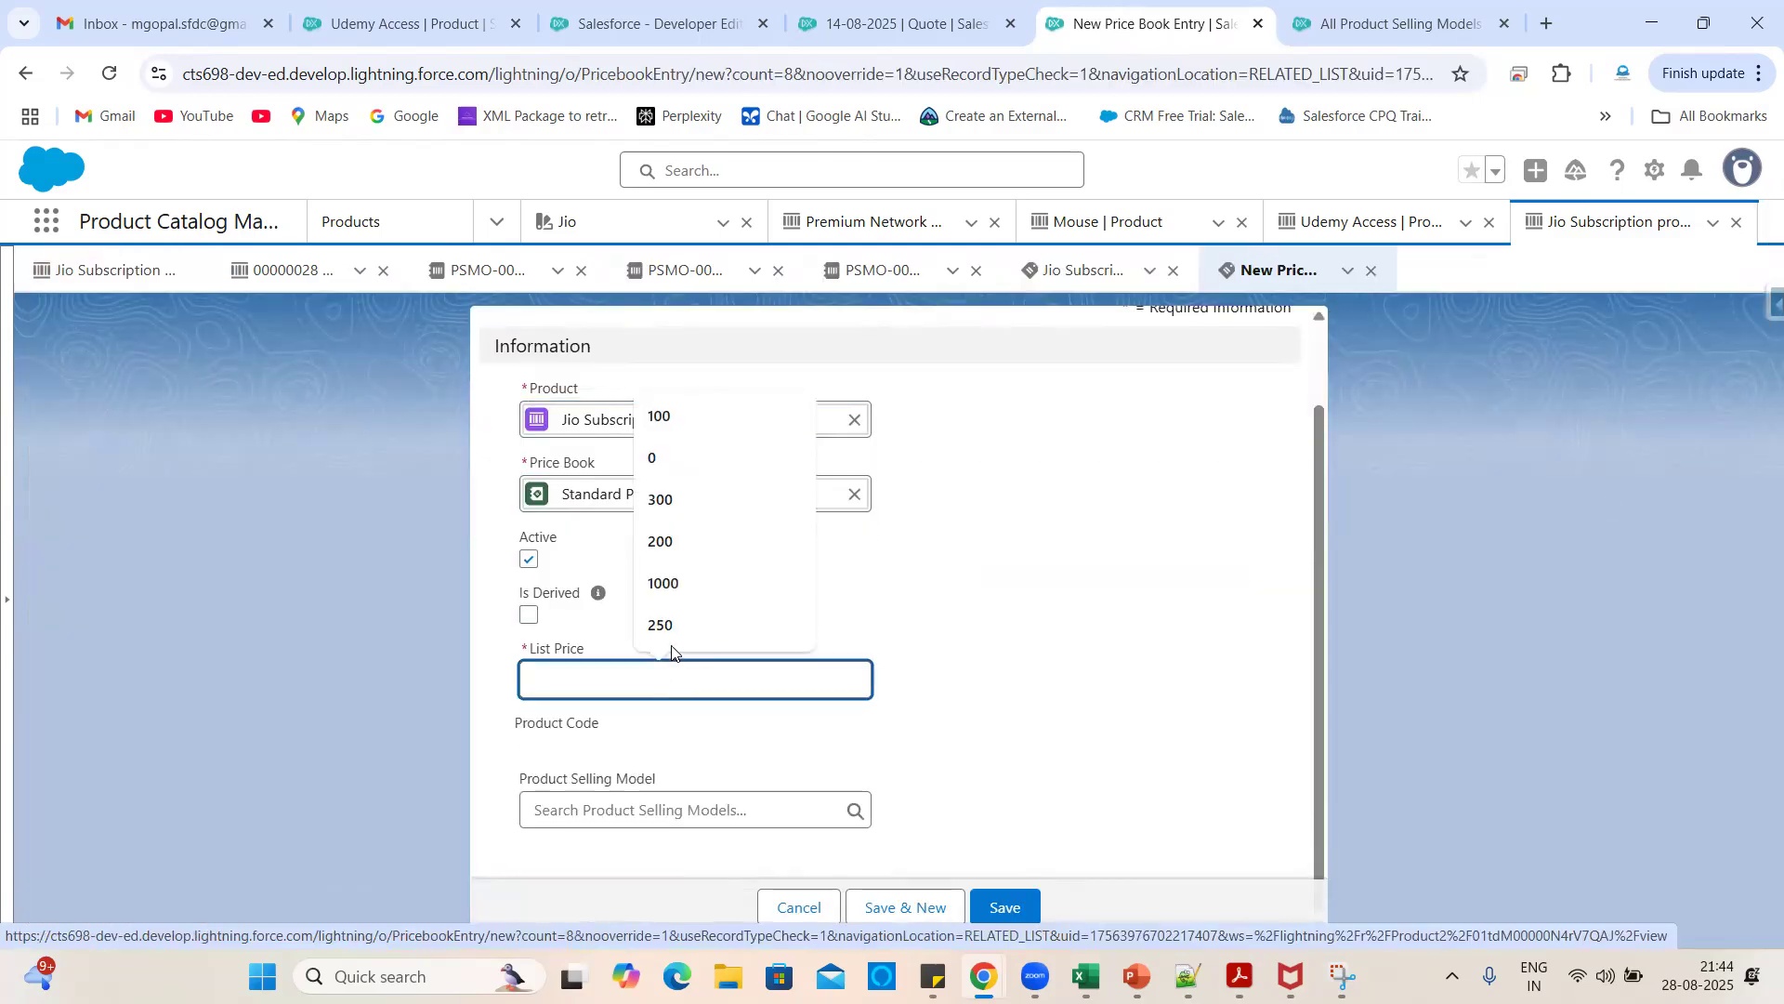
{"action": "type", "text": "1200"}
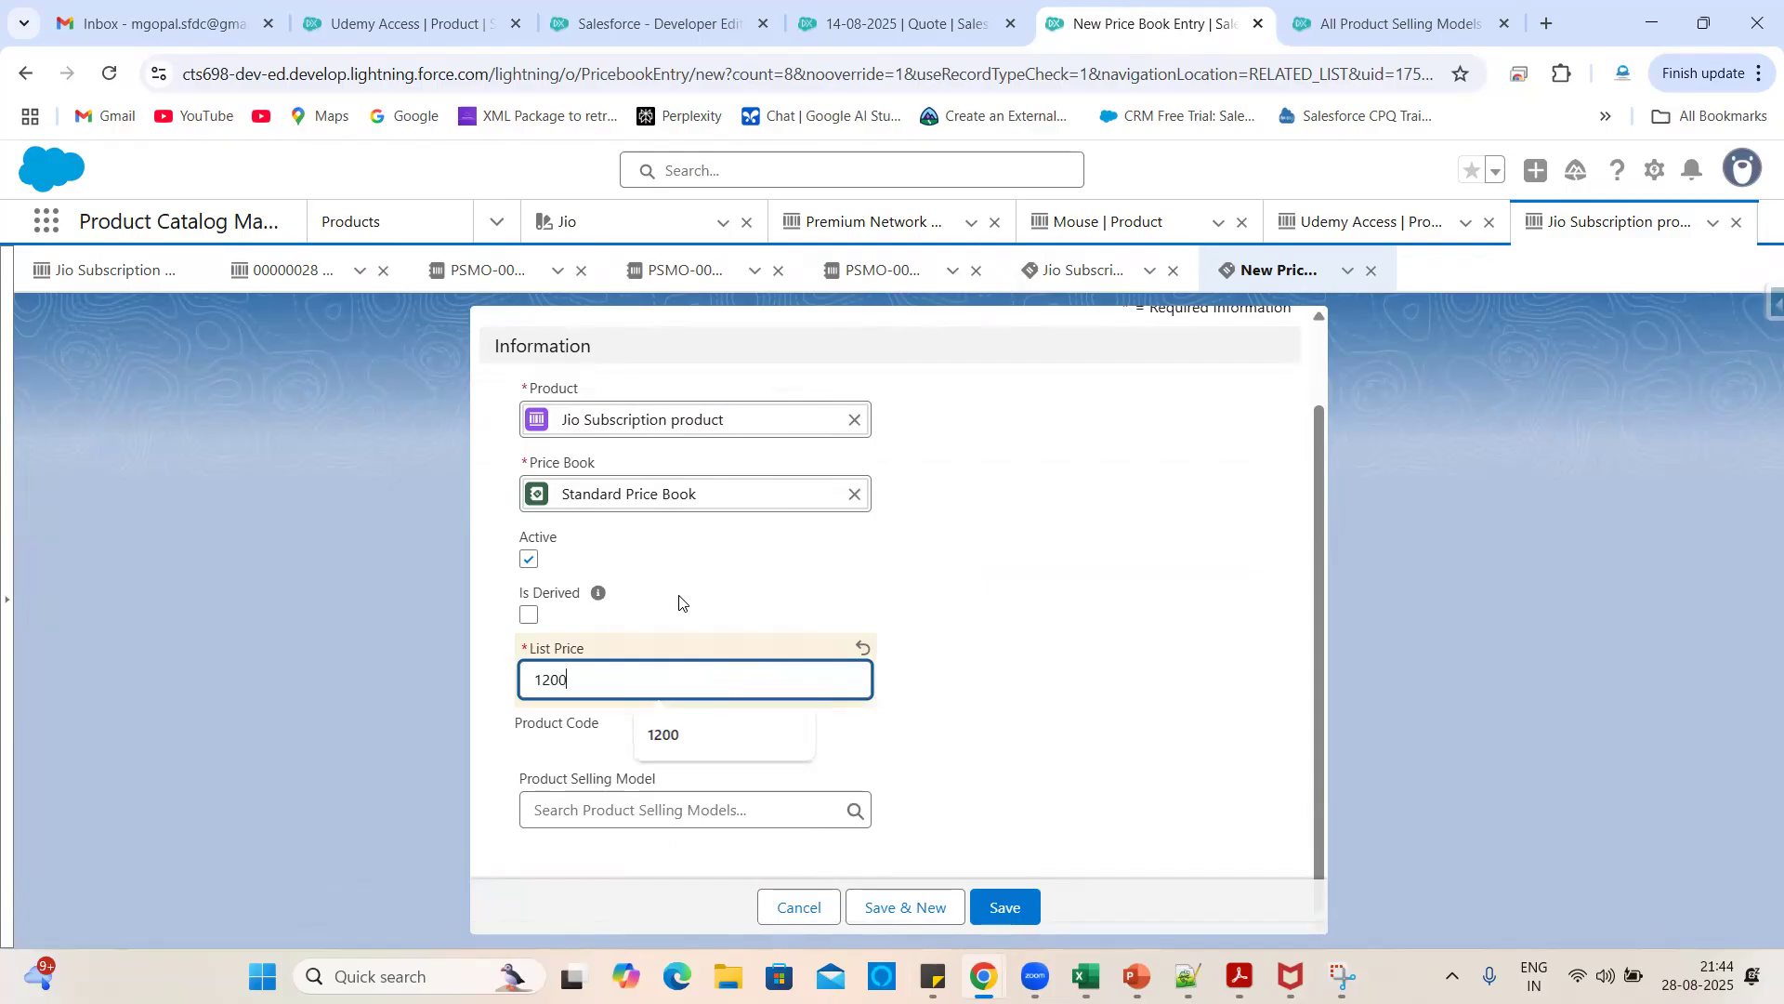
{"action": "left_click", "coordinate": [660, 818]}
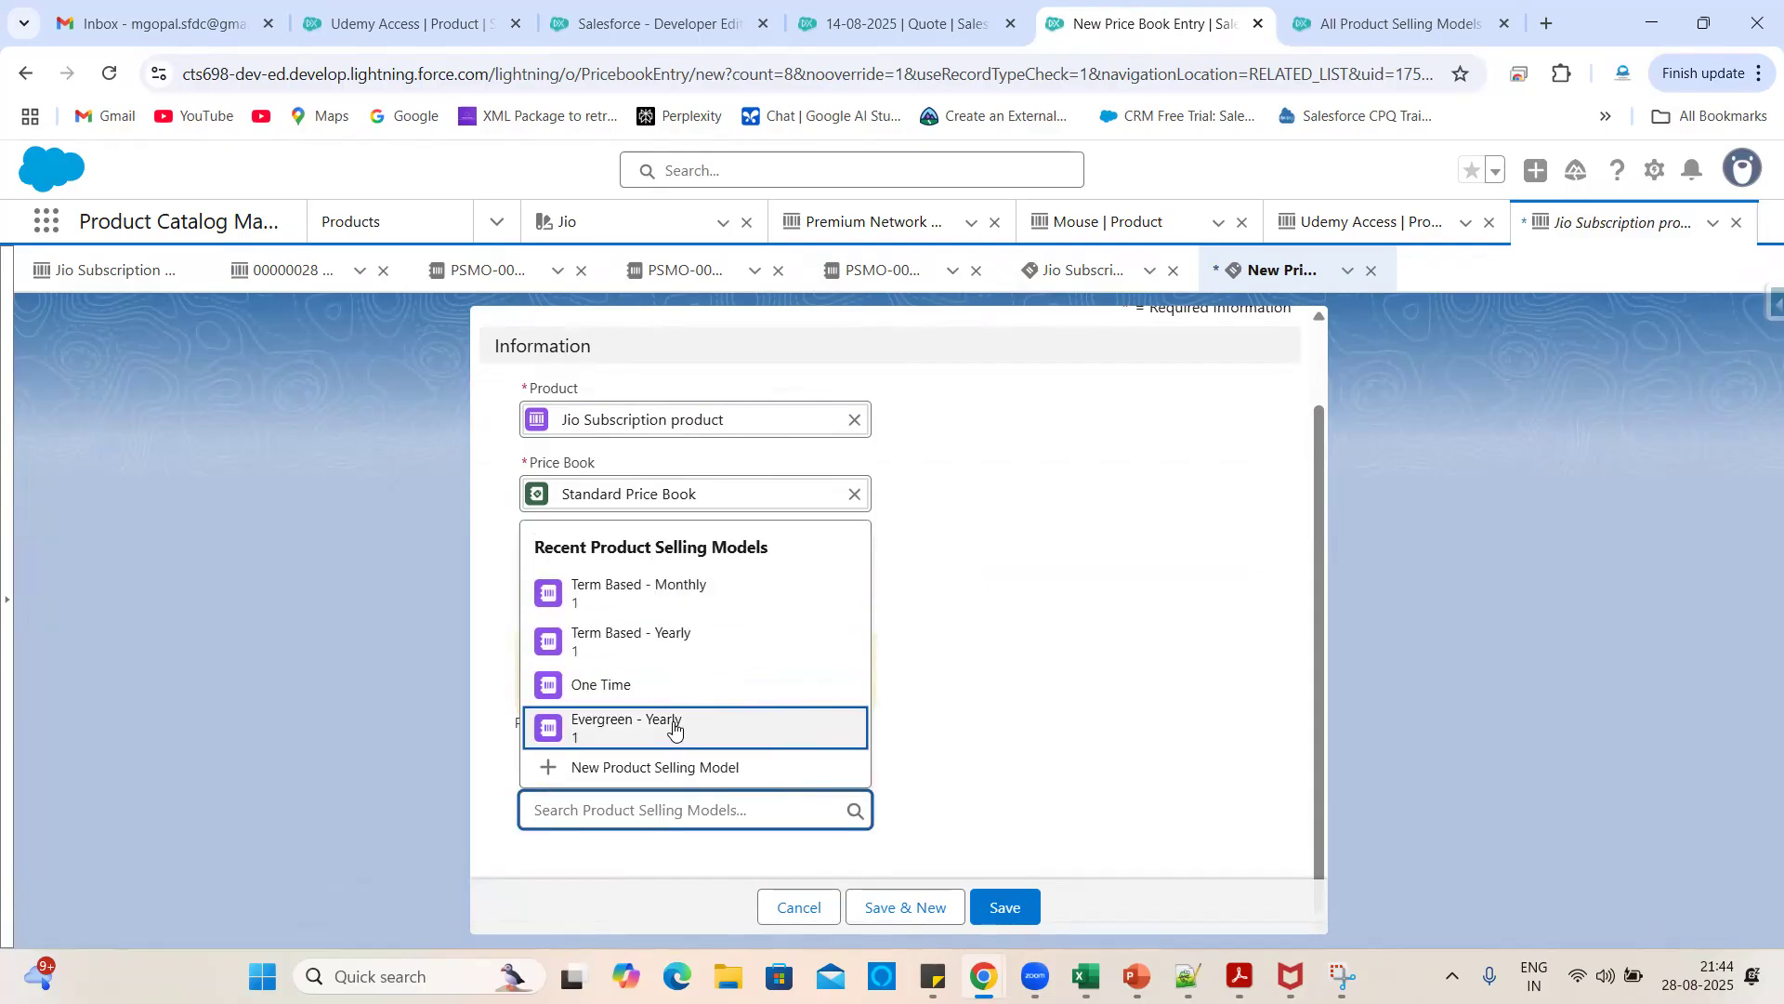
{"action": "left_click", "coordinate": [665, 640]}
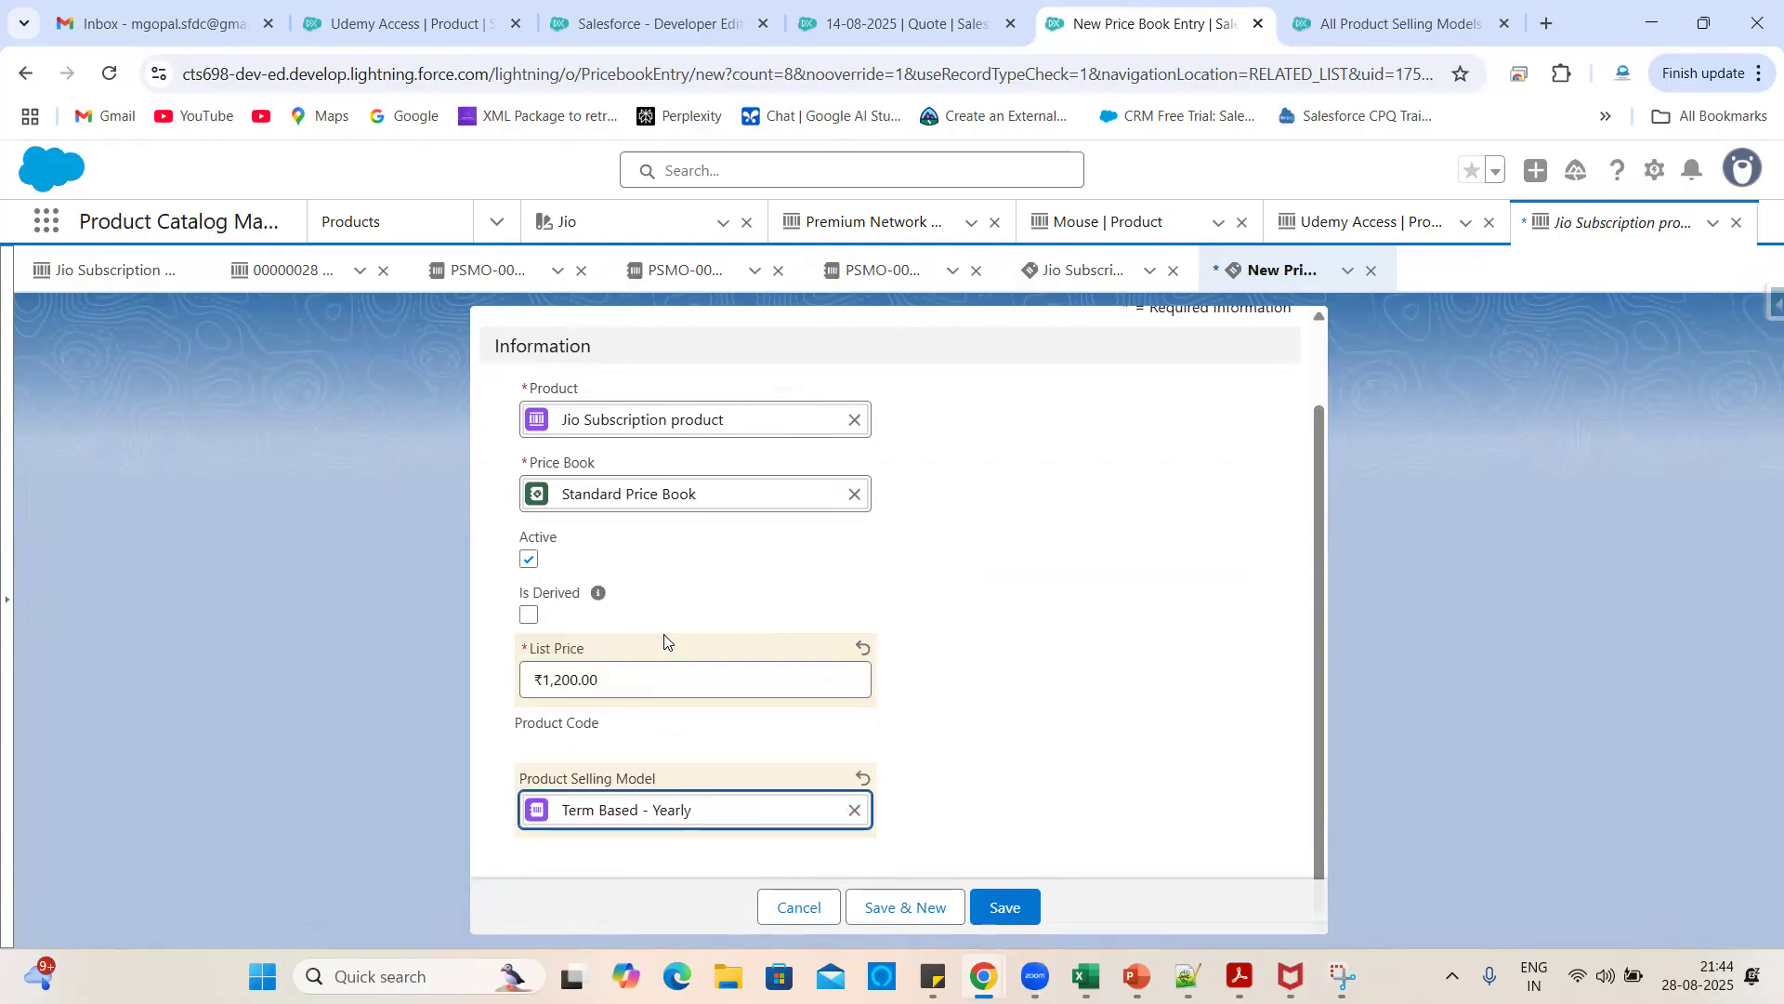
{"action": "left_click", "coordinate": [1004, 908]}
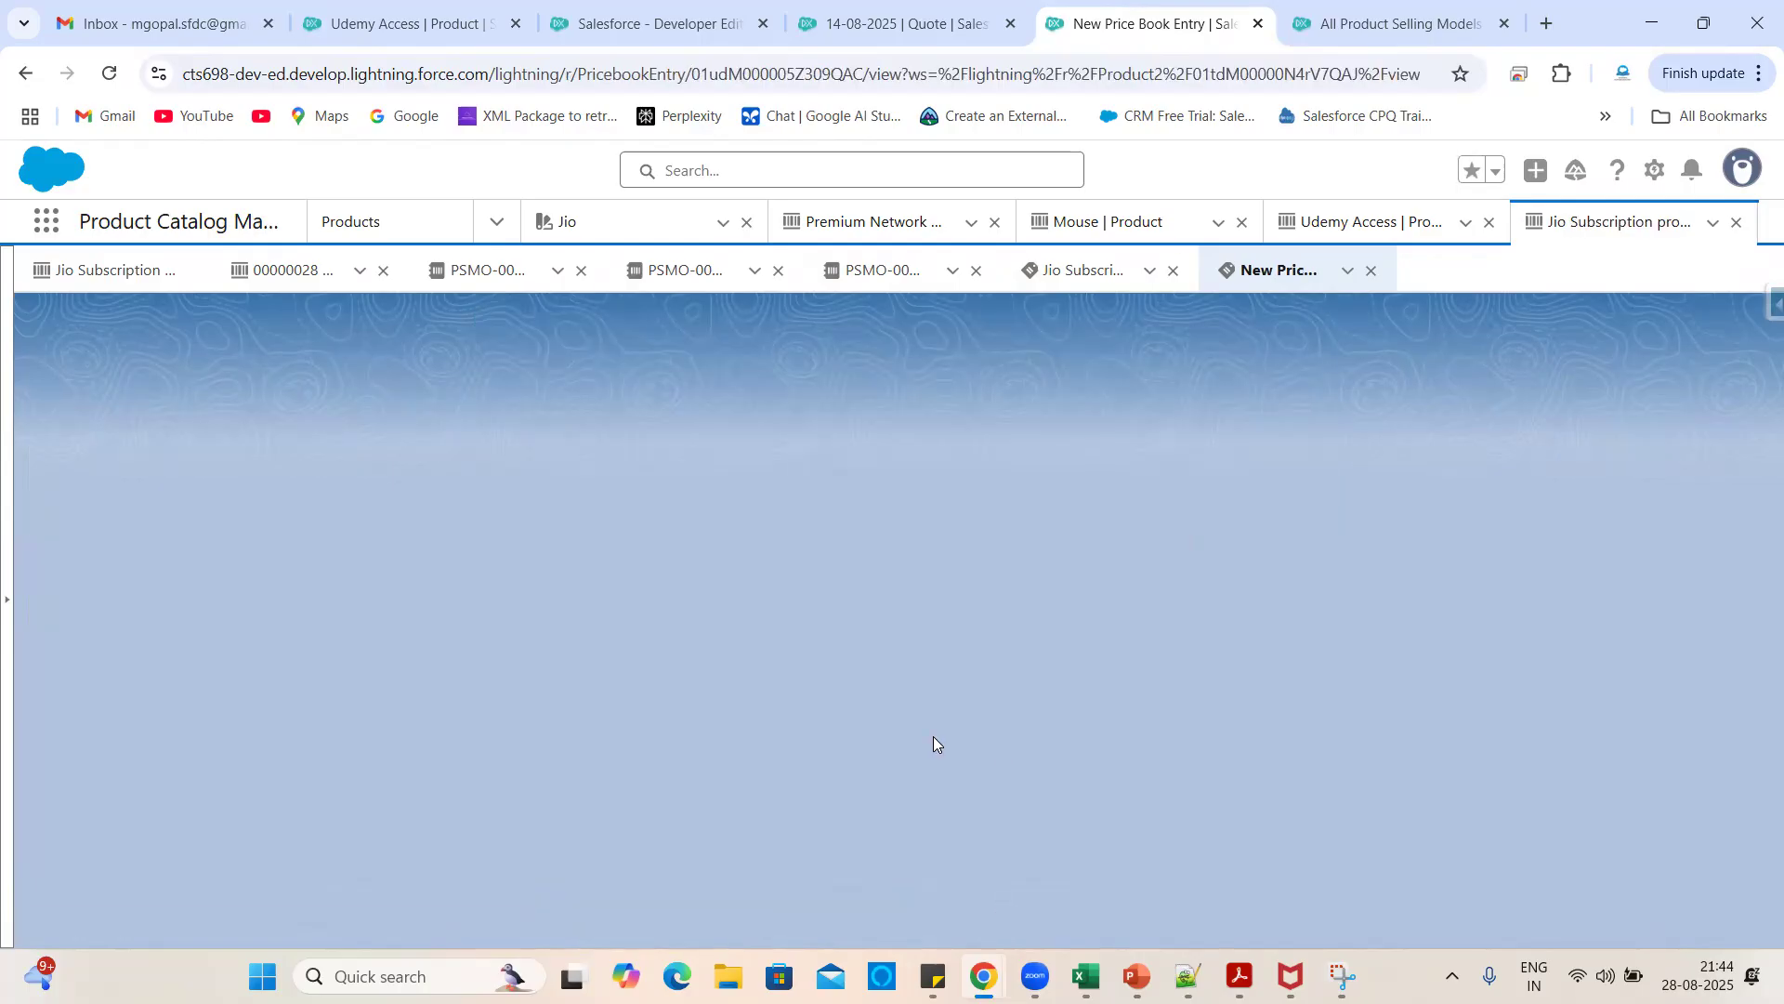
{"action": "left_click", "coordinate": [207, 505]}
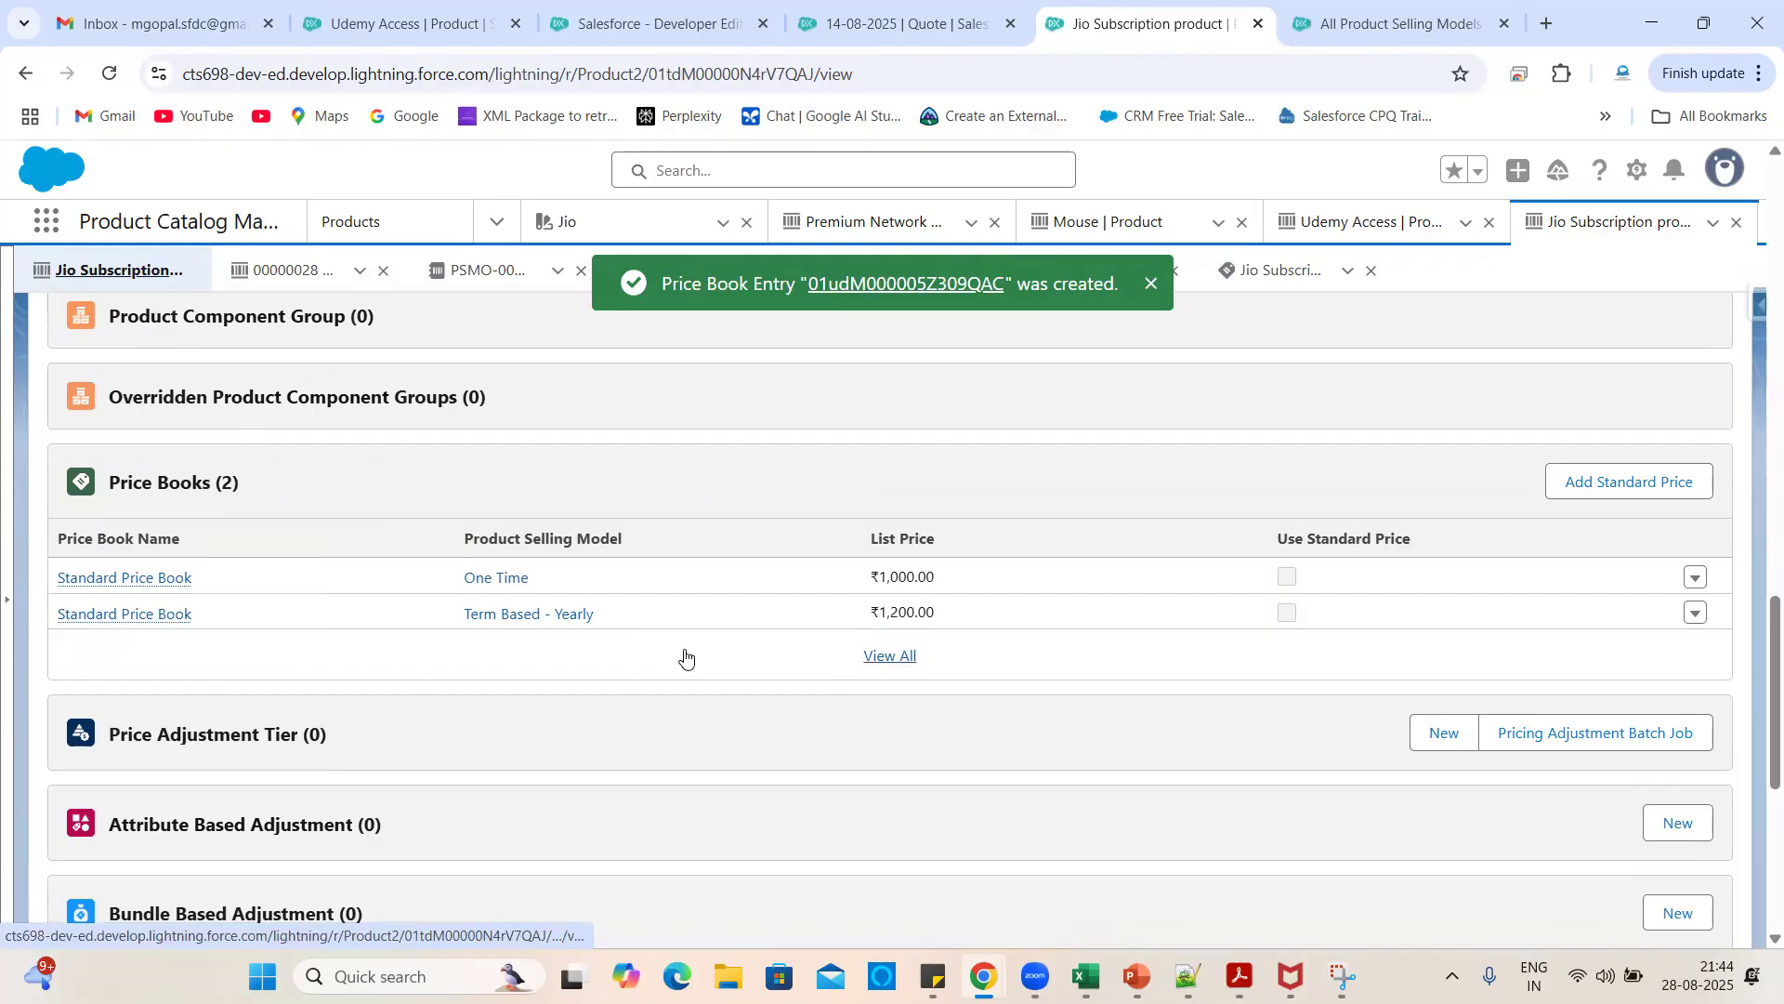
- Add a ₹600 Standard Price Book entry for Term Based - Monthly, correcting the mistyped 500
{"action": "left_click", "coordinate": [1589, 483]}
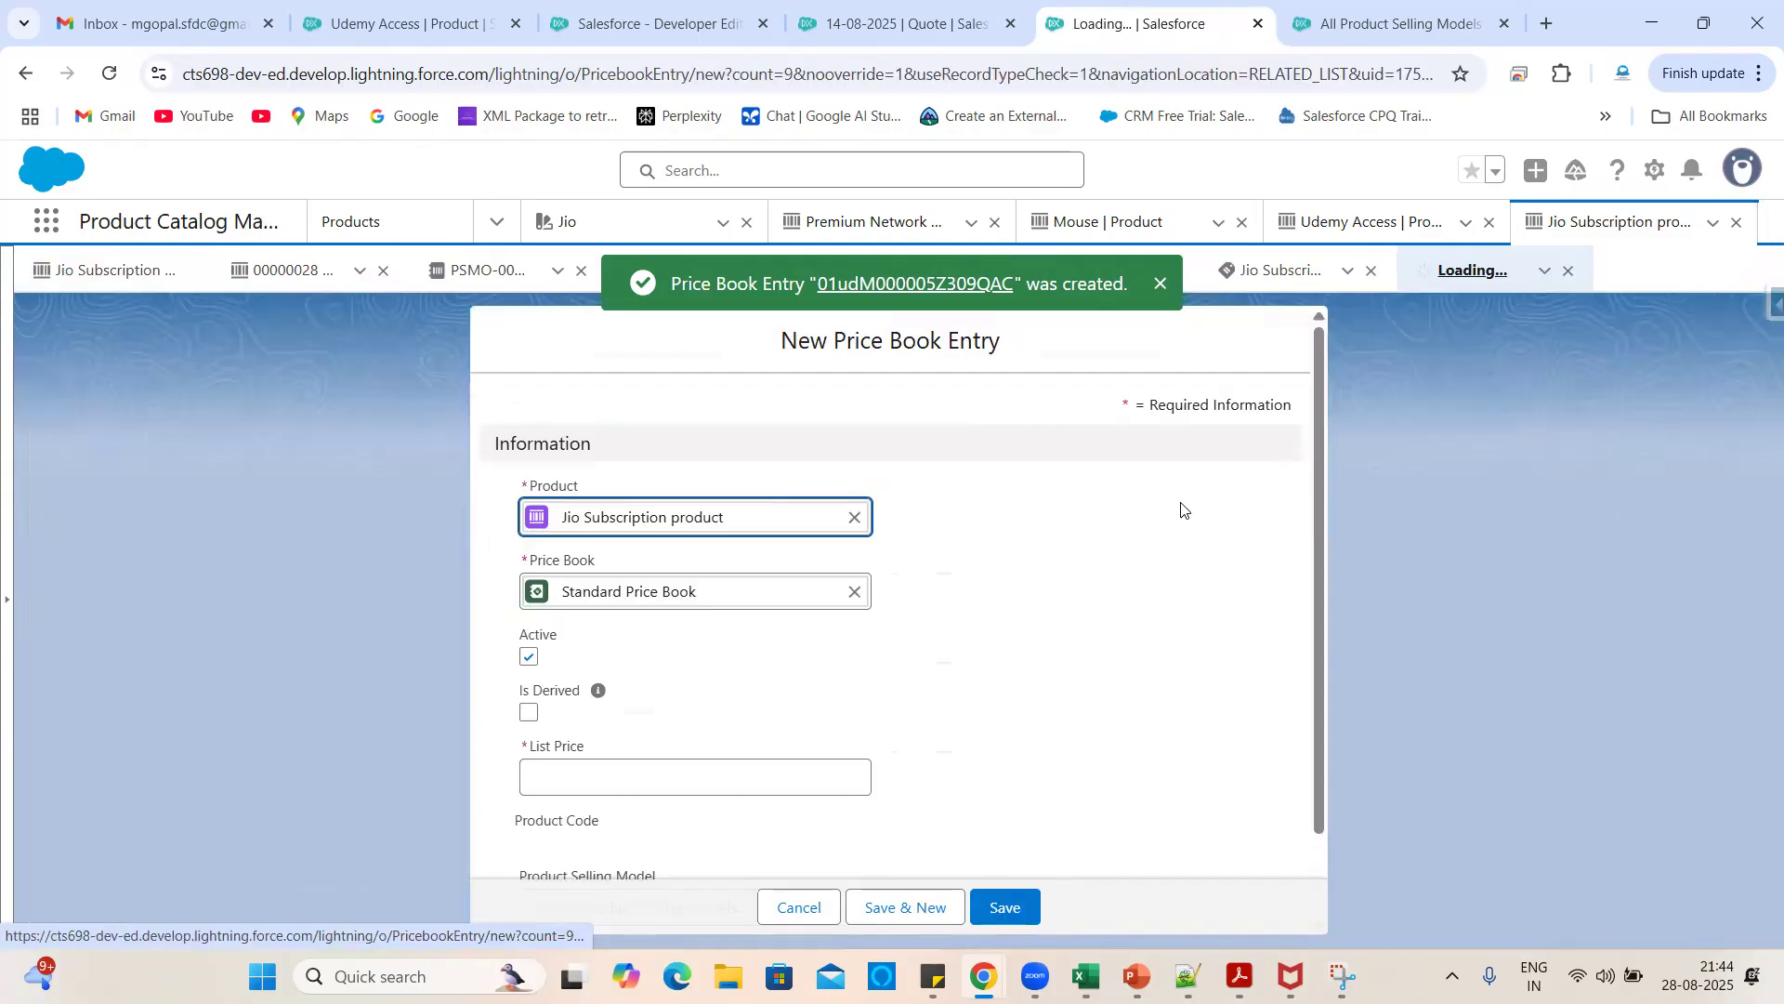
{"action": "left_click", "coordinate": [655, 767]}
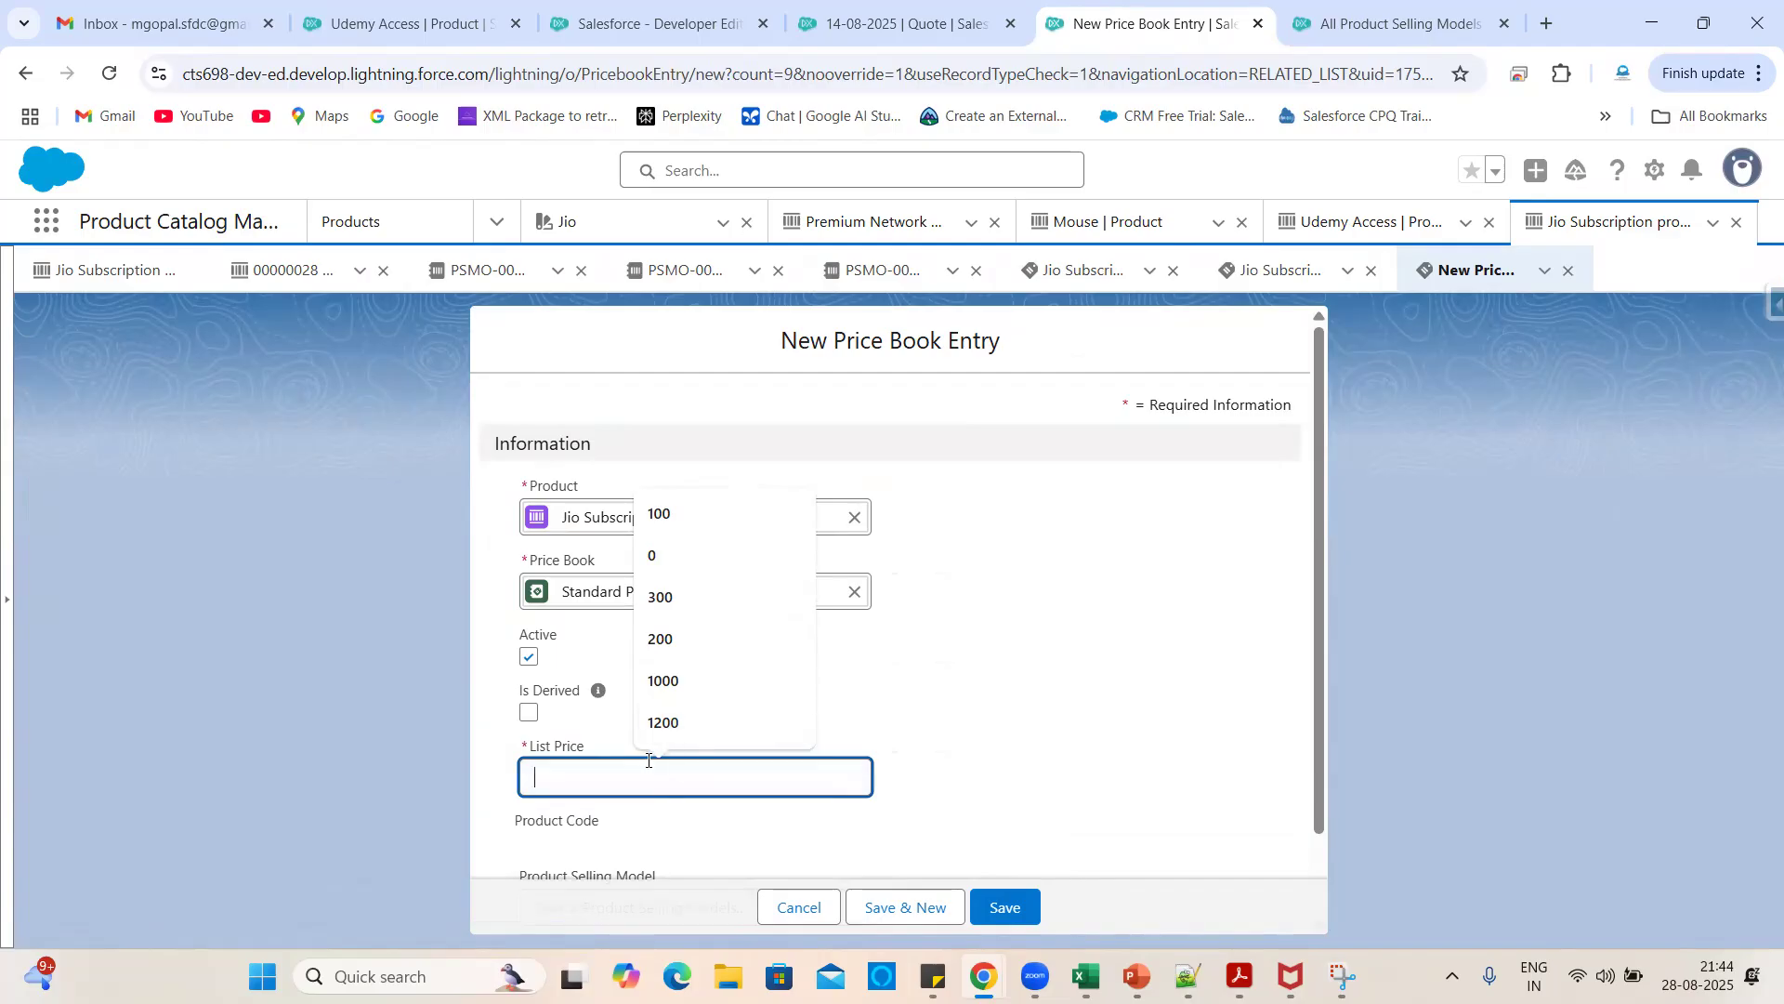
{"action": "type", "text": "500"}
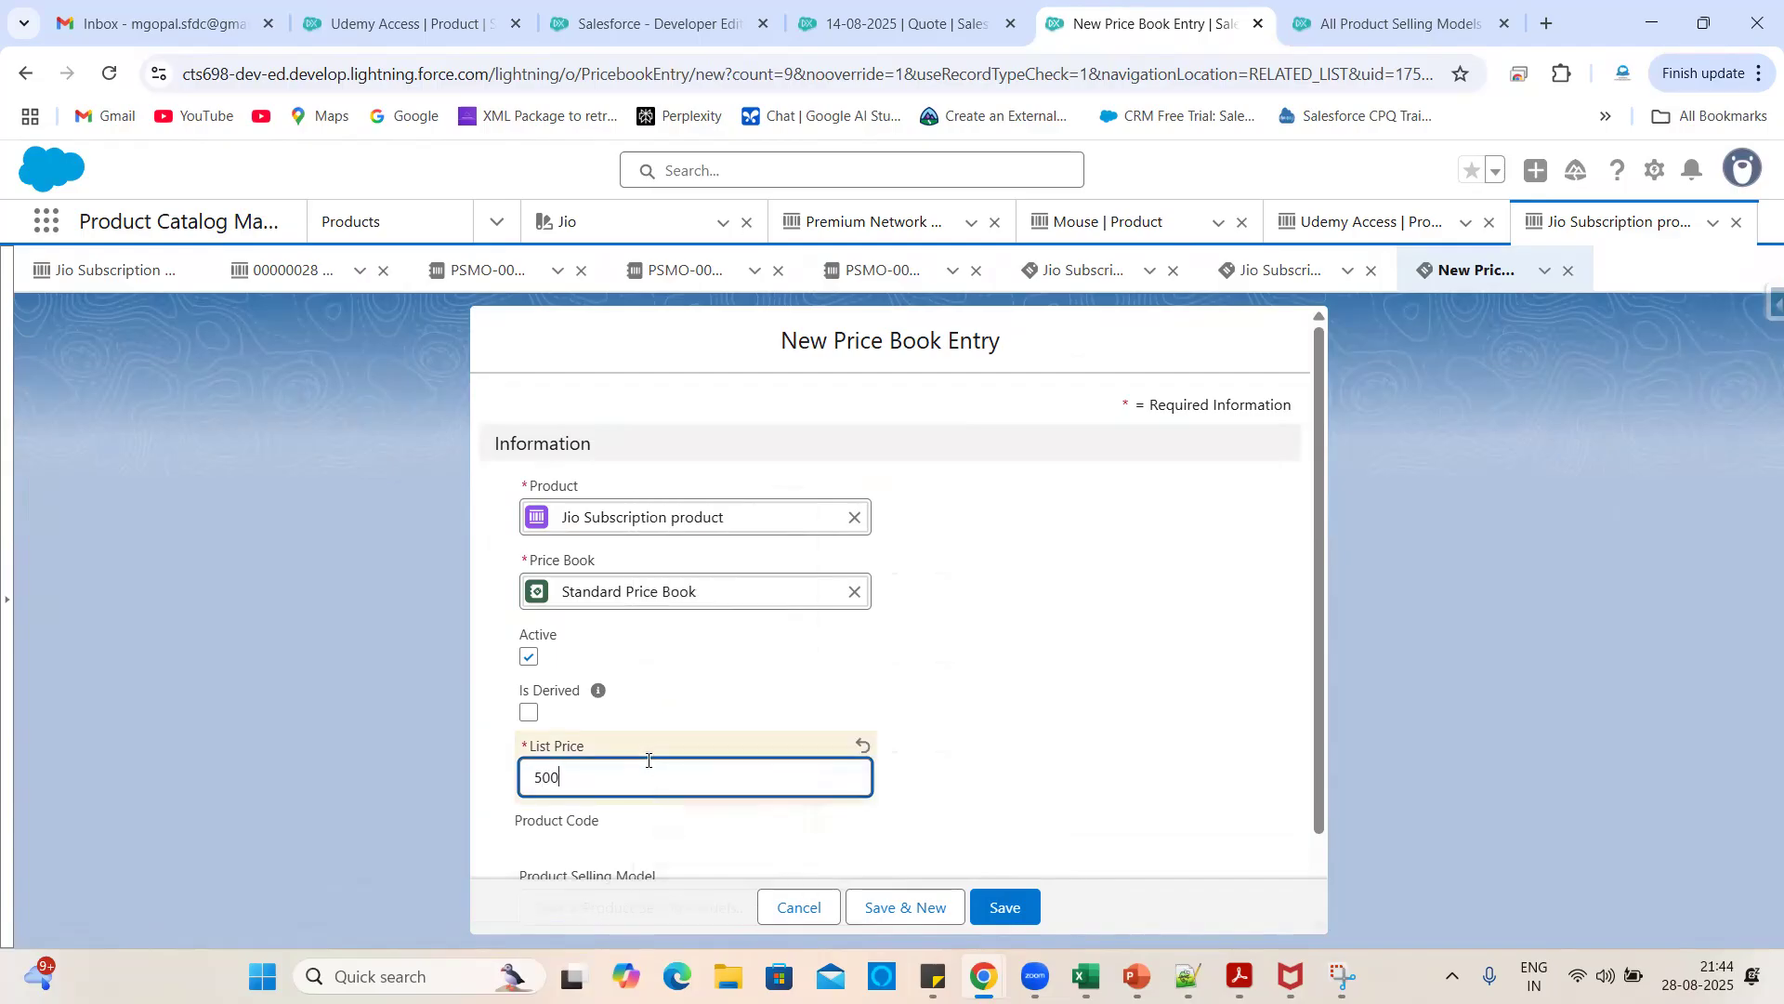
{"action": "scroll", "coordinate": [688, 712], "scroll_direction": "down", "scroll_amount": 1}
{"action": "double_click", "coordinate": [627, 679]}
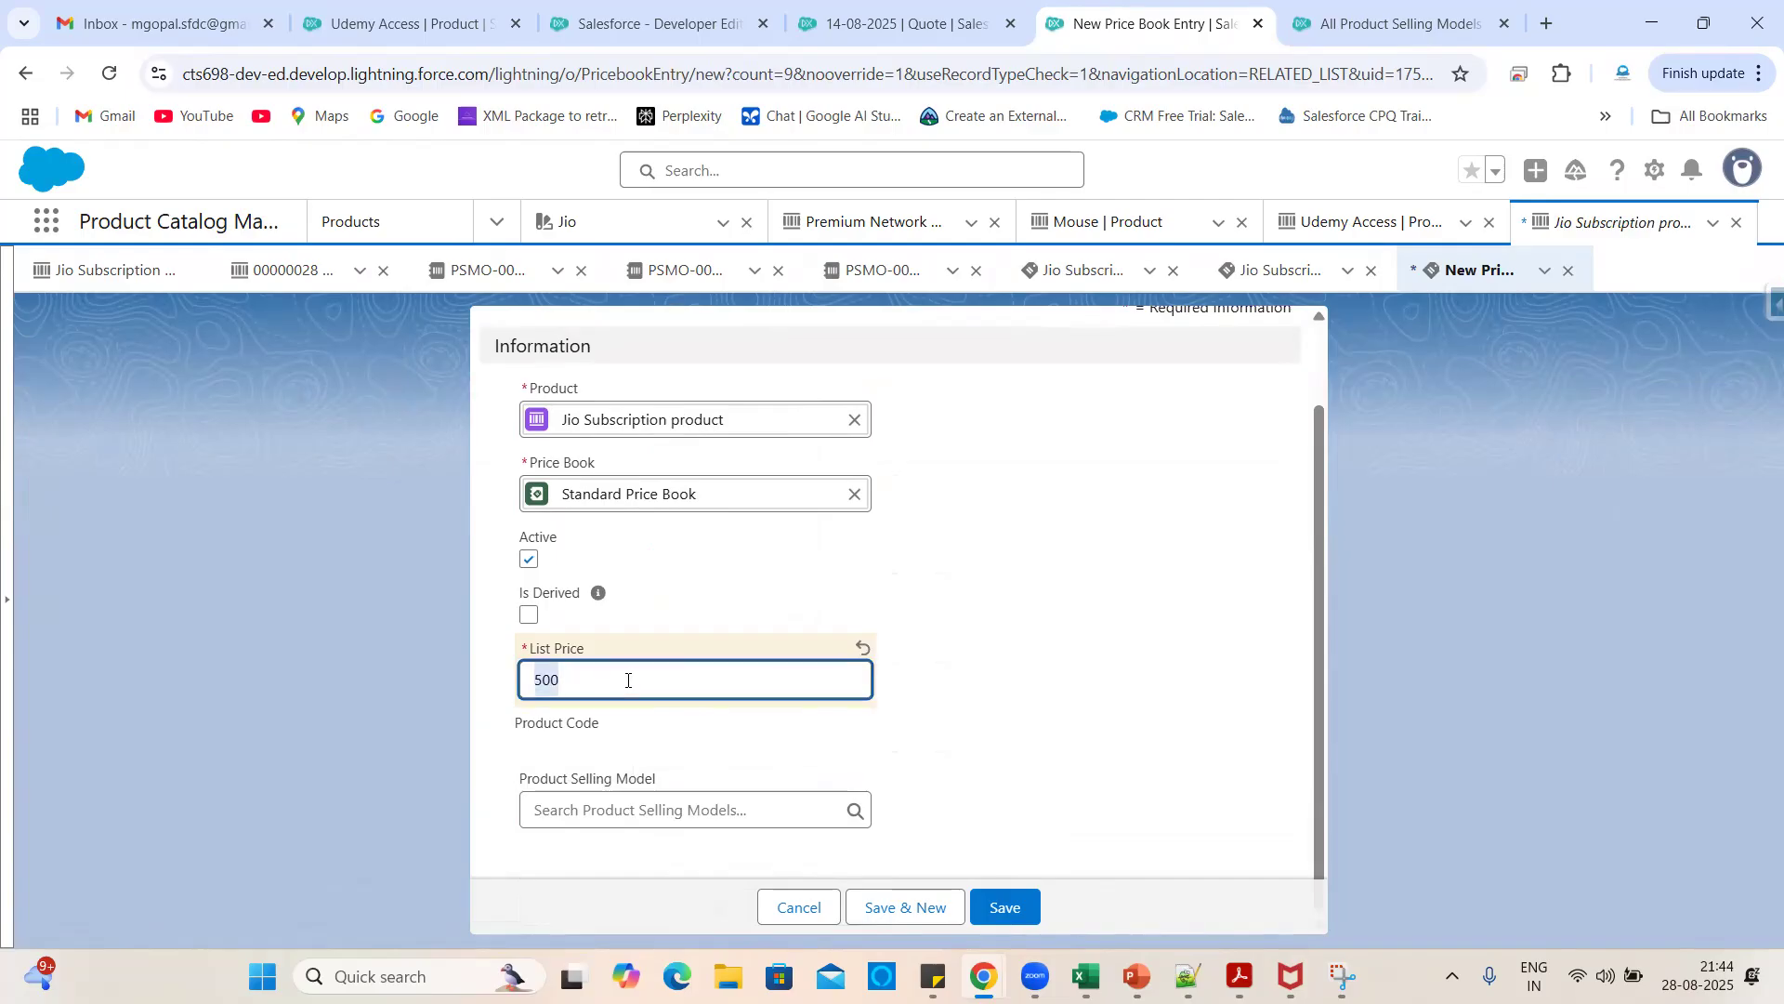
{"action": "key", "text": "BackSpace"}
{"action": "type", "text": "600"}
{"action": "left_click", "coordinate": [653, 756]}
{"action": "left_click", "coordinate": [818, 809]}
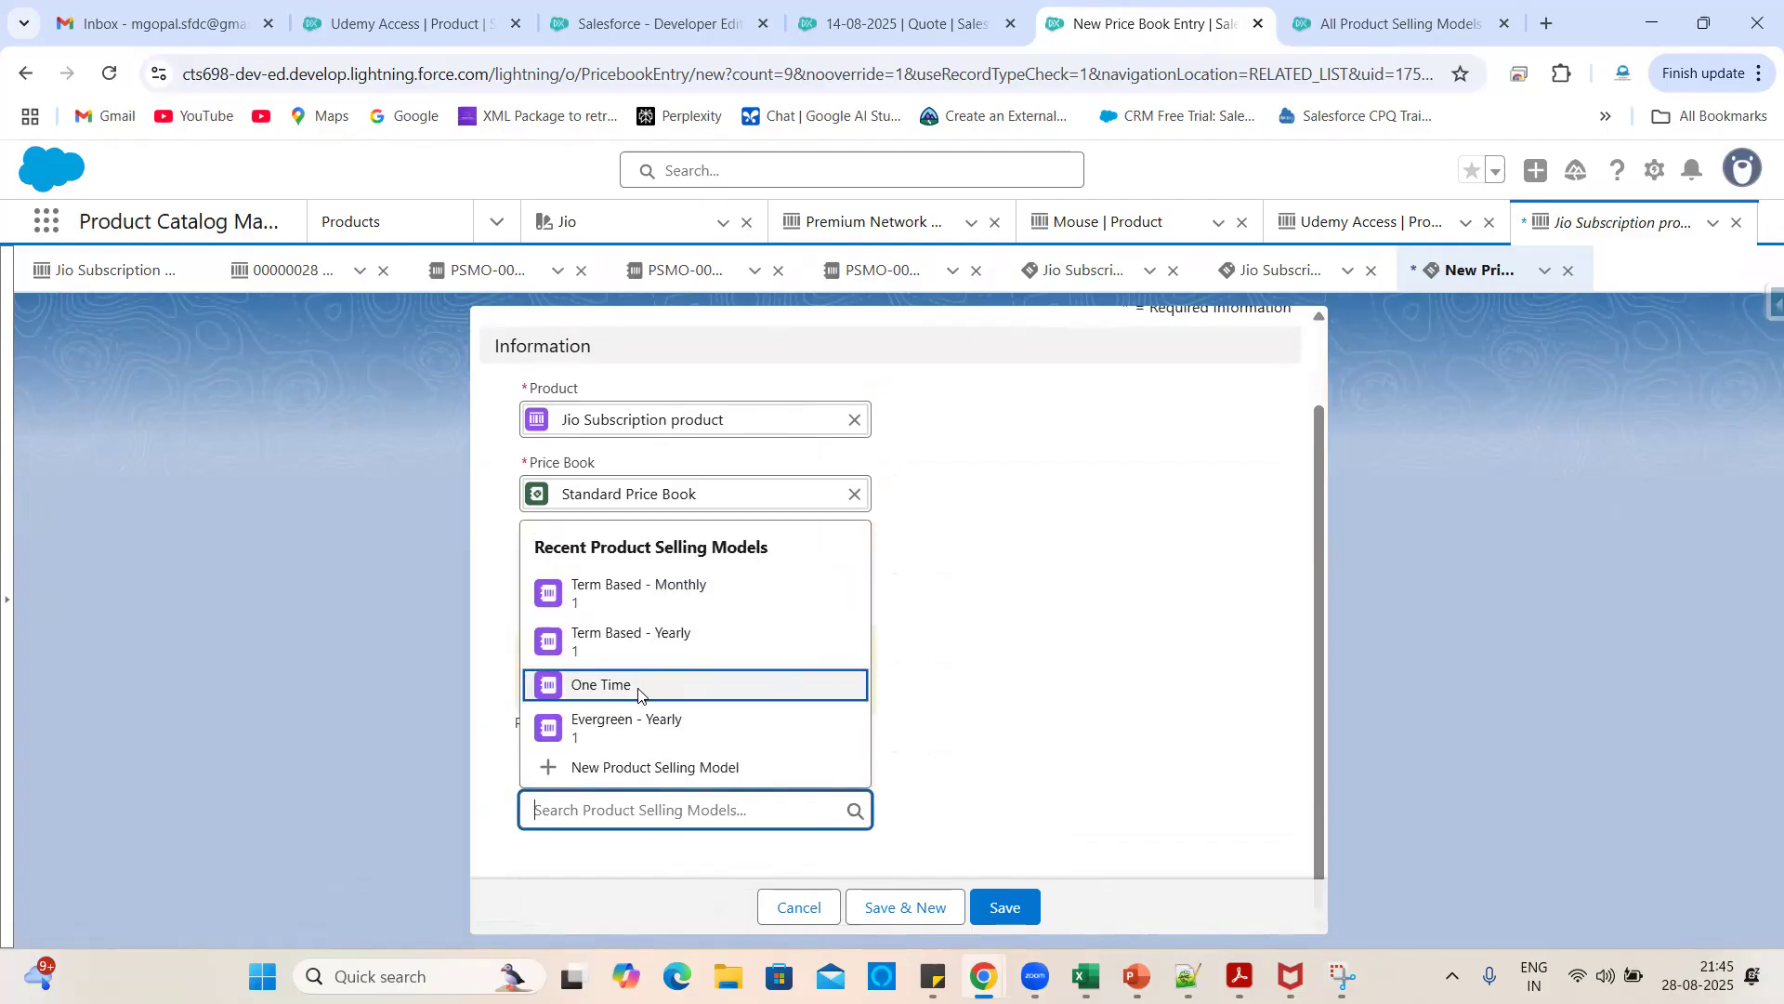
{"action": "left_click", "coordinate": [666, 595]}
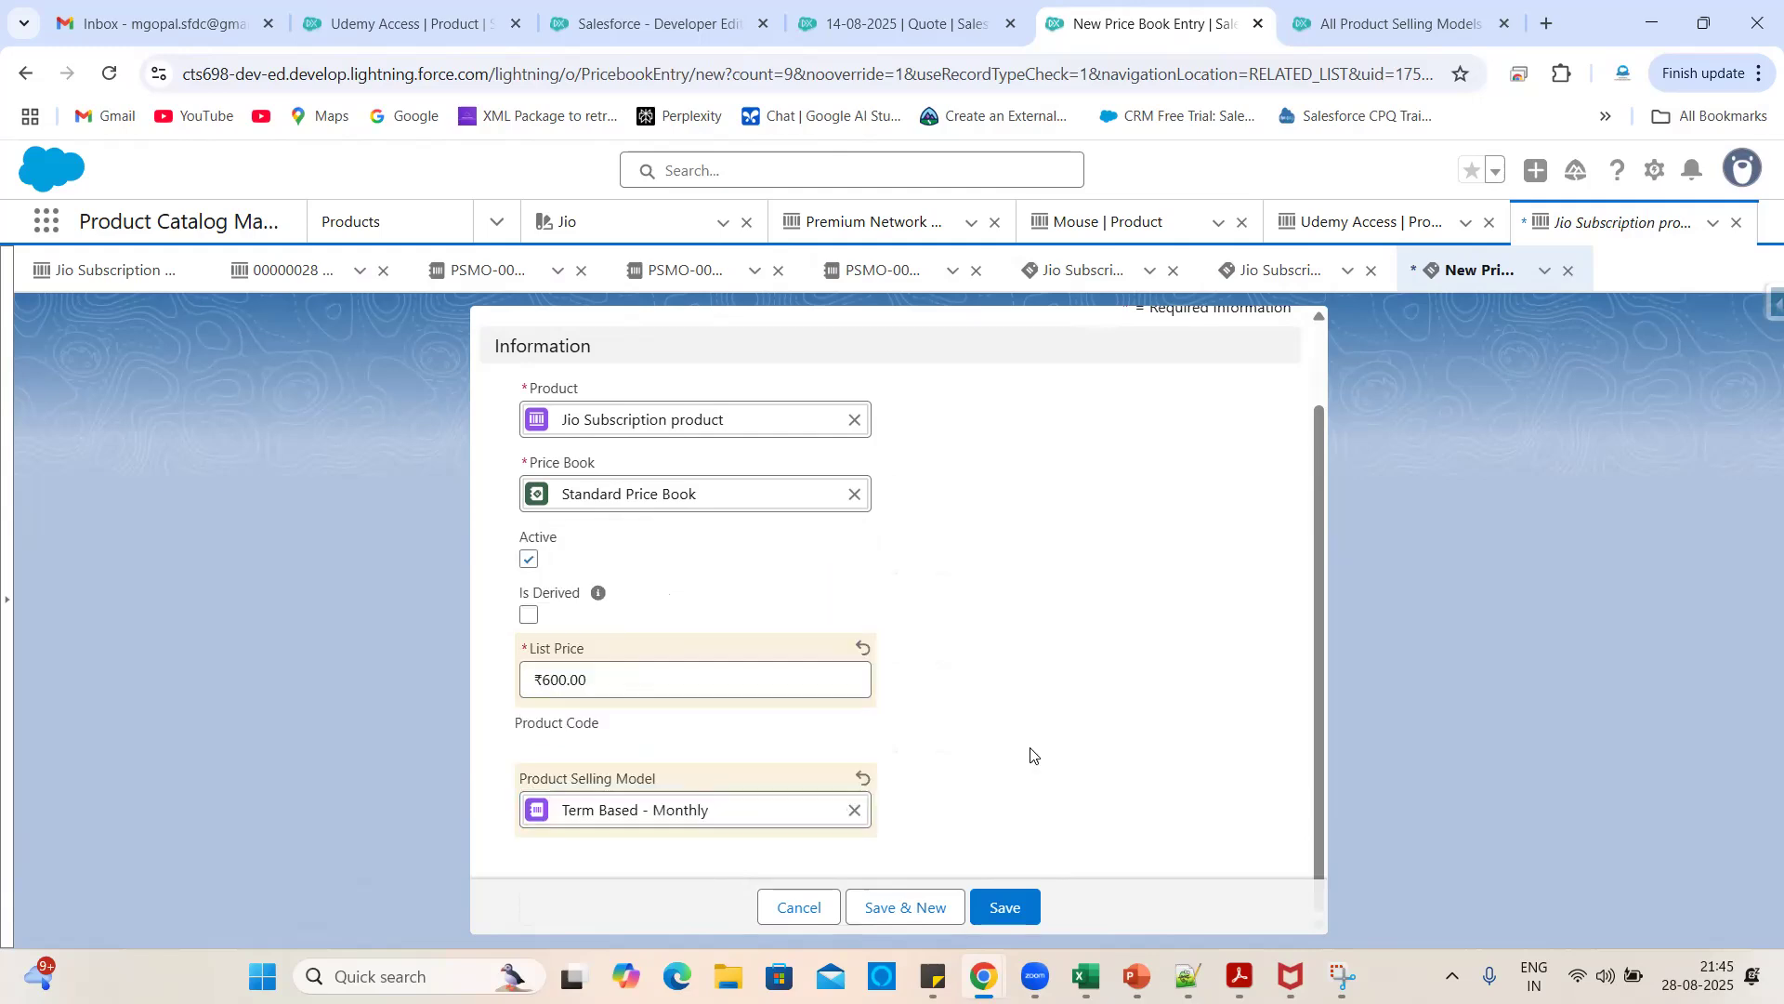
{"action": "left_click", "coordinate": [1001, 905]}
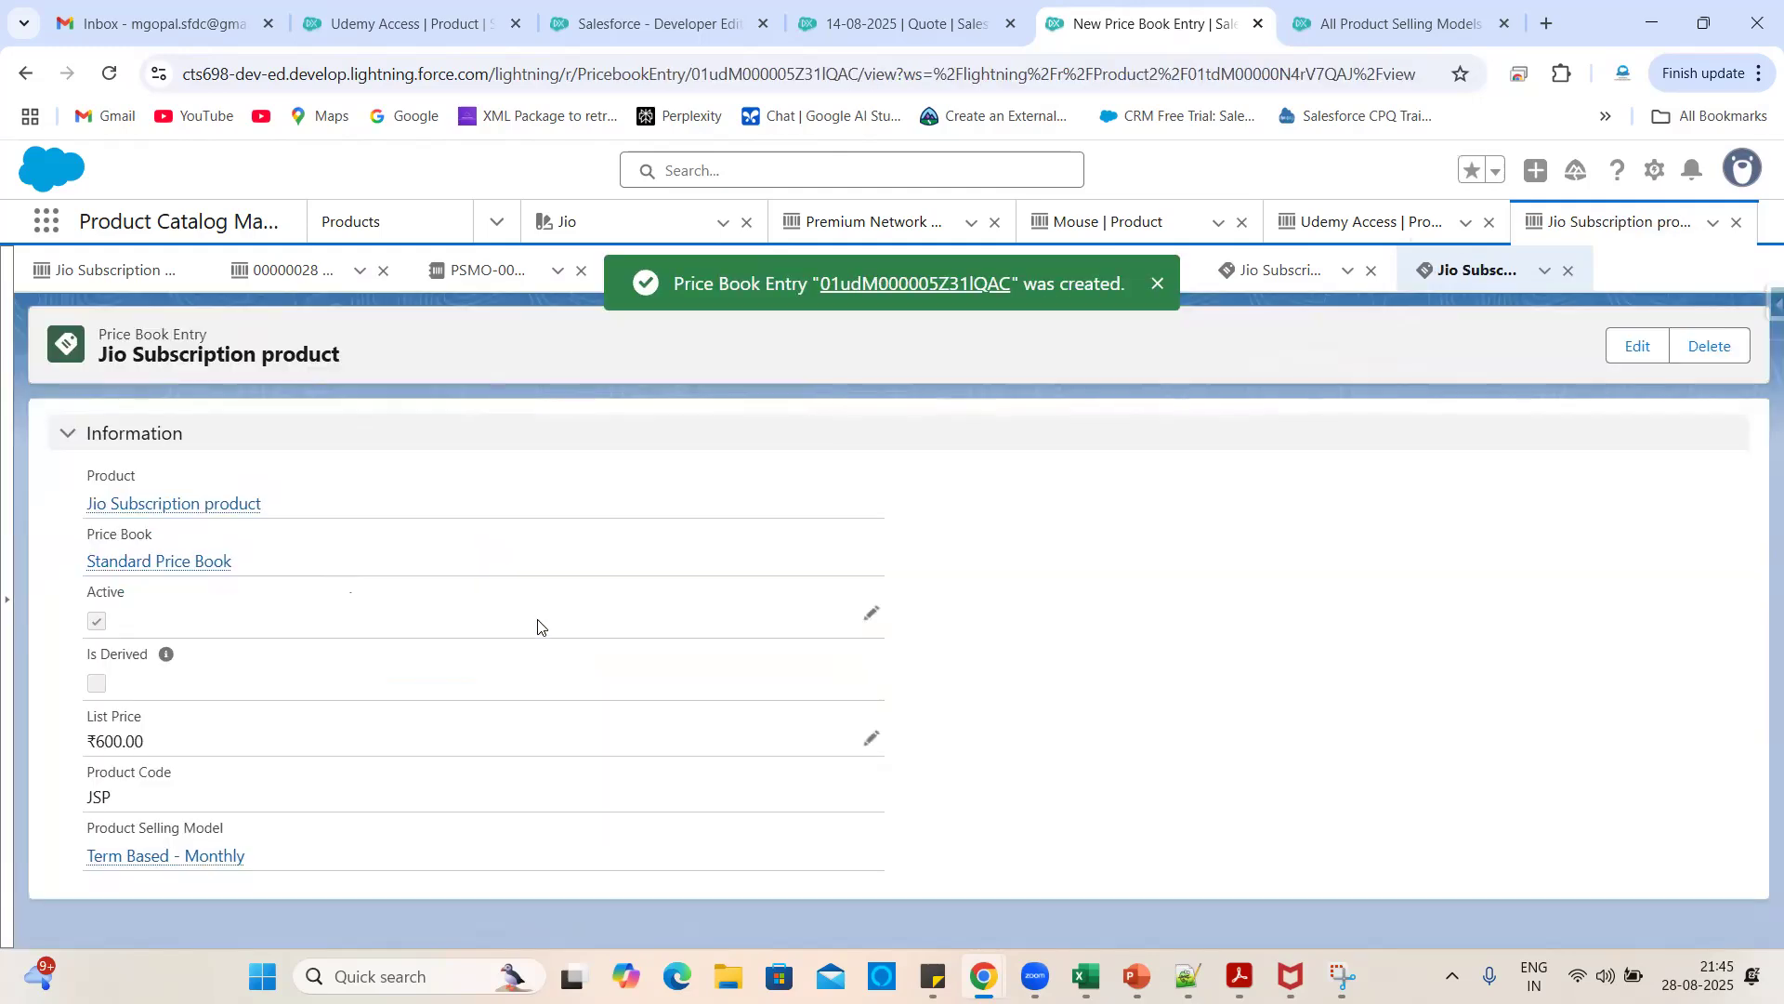
{"action": "left_click", "coordinate": [197, 505]}
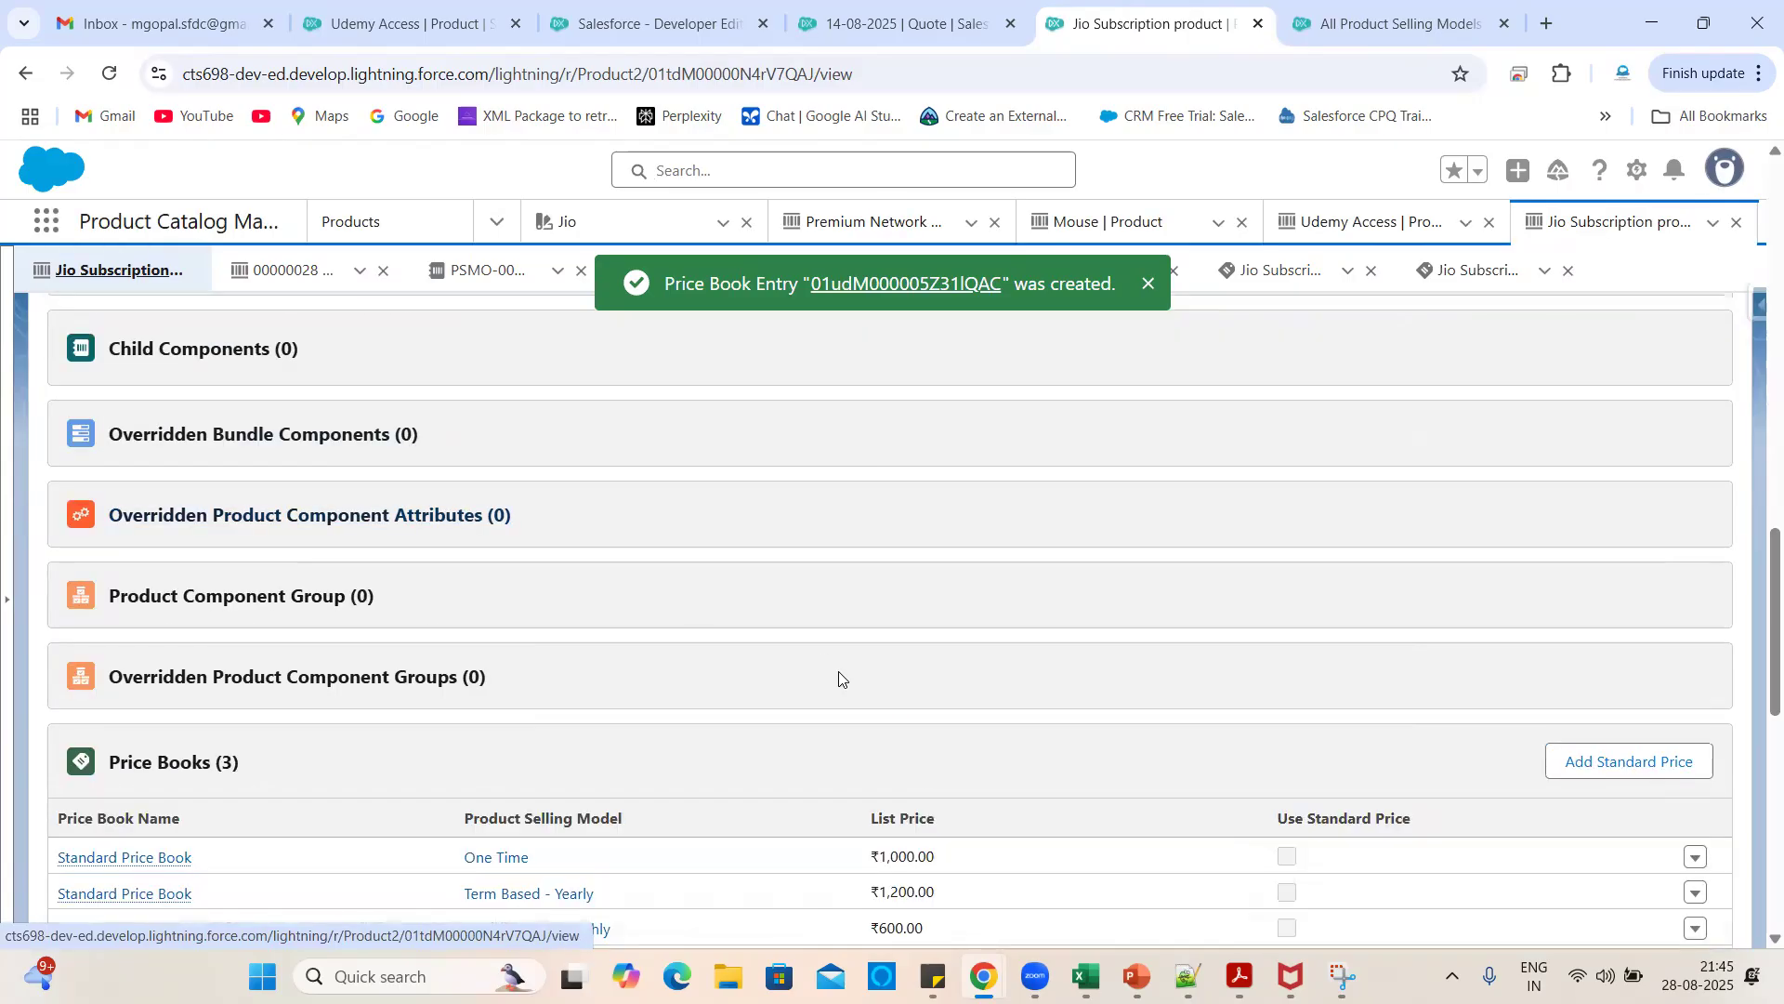
- Review Jio Subscription's three price book entries and detail fields, then switch to Udemy Access
{"action": "scroll", "coordinate": [960, 641], "scroll_direction": "down", "scroll_amount": 3}
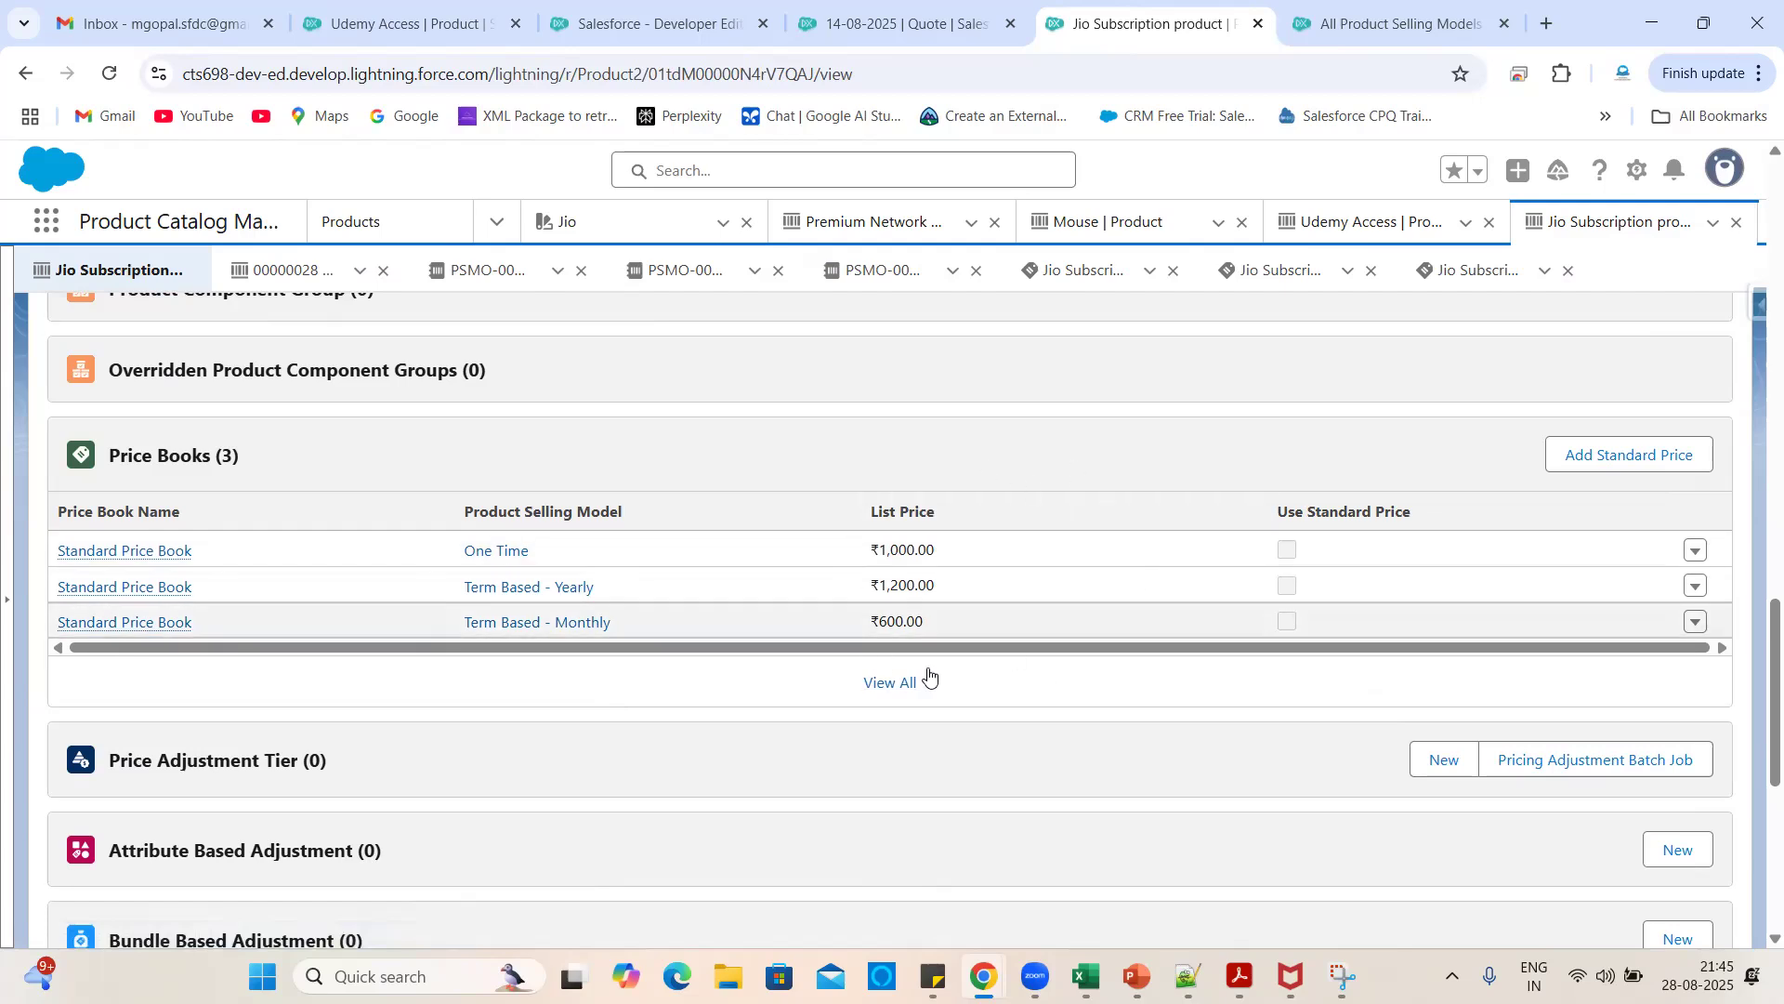
{"action": "scroll", "coordinate": [972, 747], "scroll_direction": "up", "scroll_amount": 1}
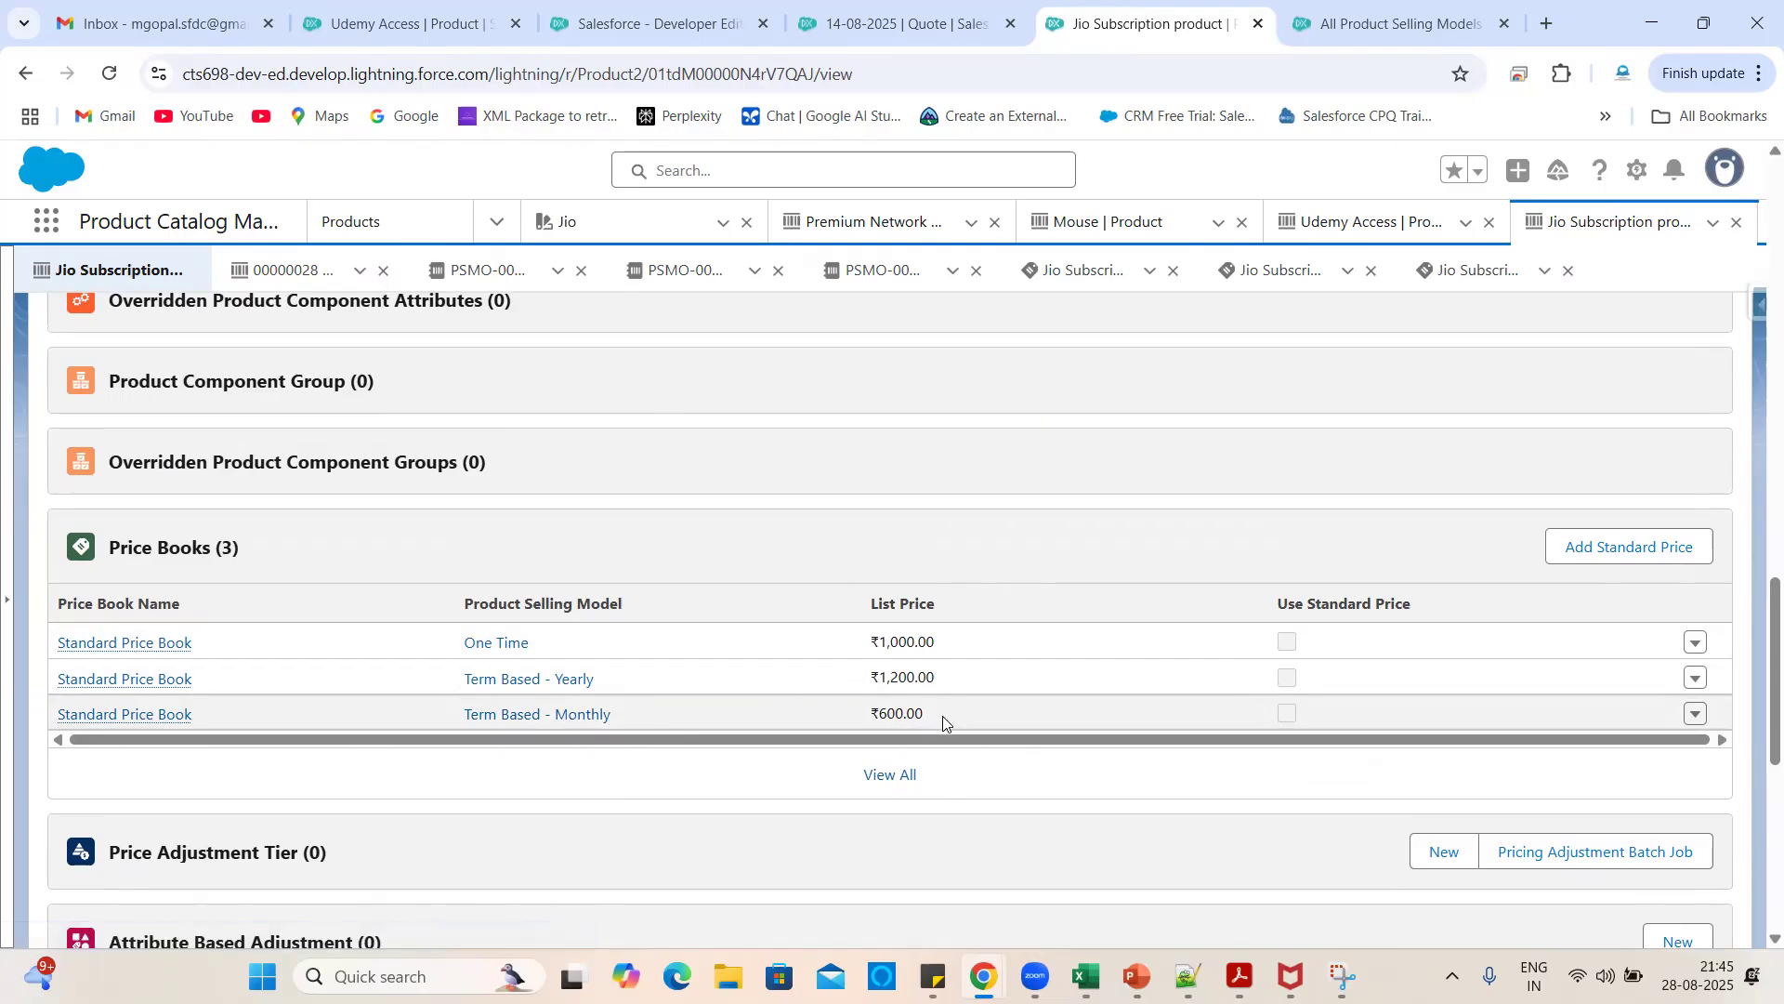
{"action": "scroll", "coordinate": [845, 541], "scroll_direction": "up", "scroll_amount": 3}
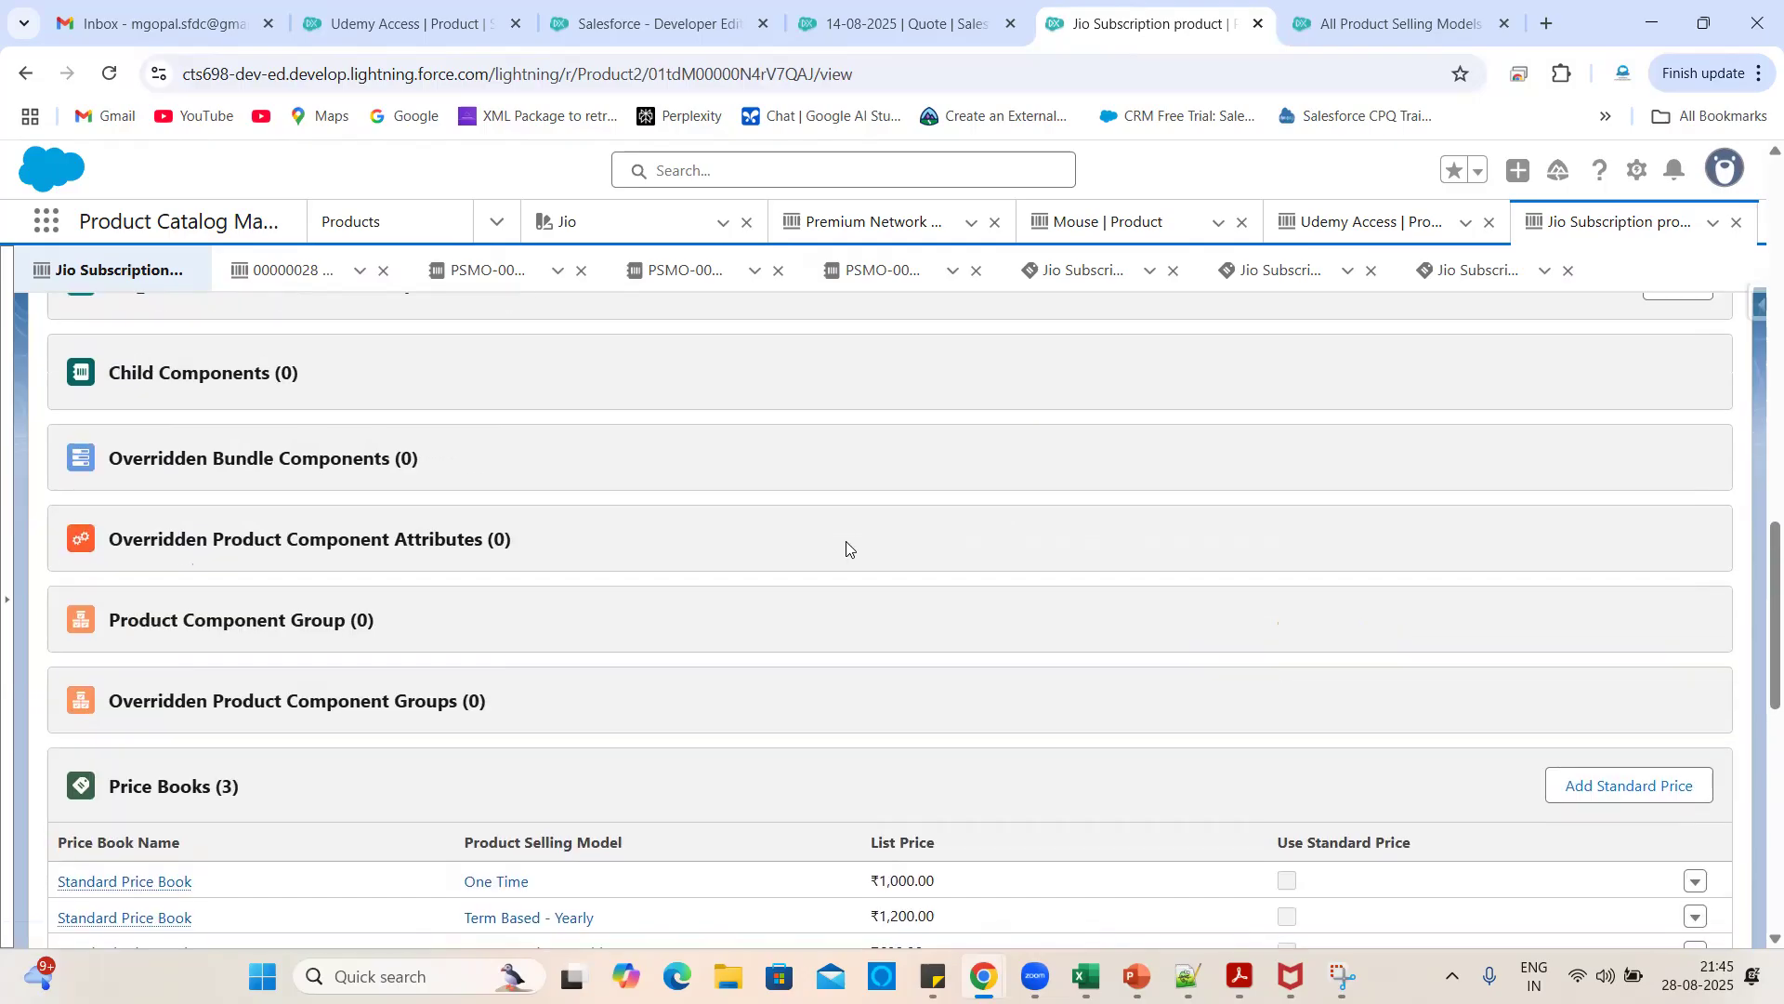
{"action": "scroll", "coordinate": [846, 540], "scroll_direction": "up", "scroll_amount": 15}
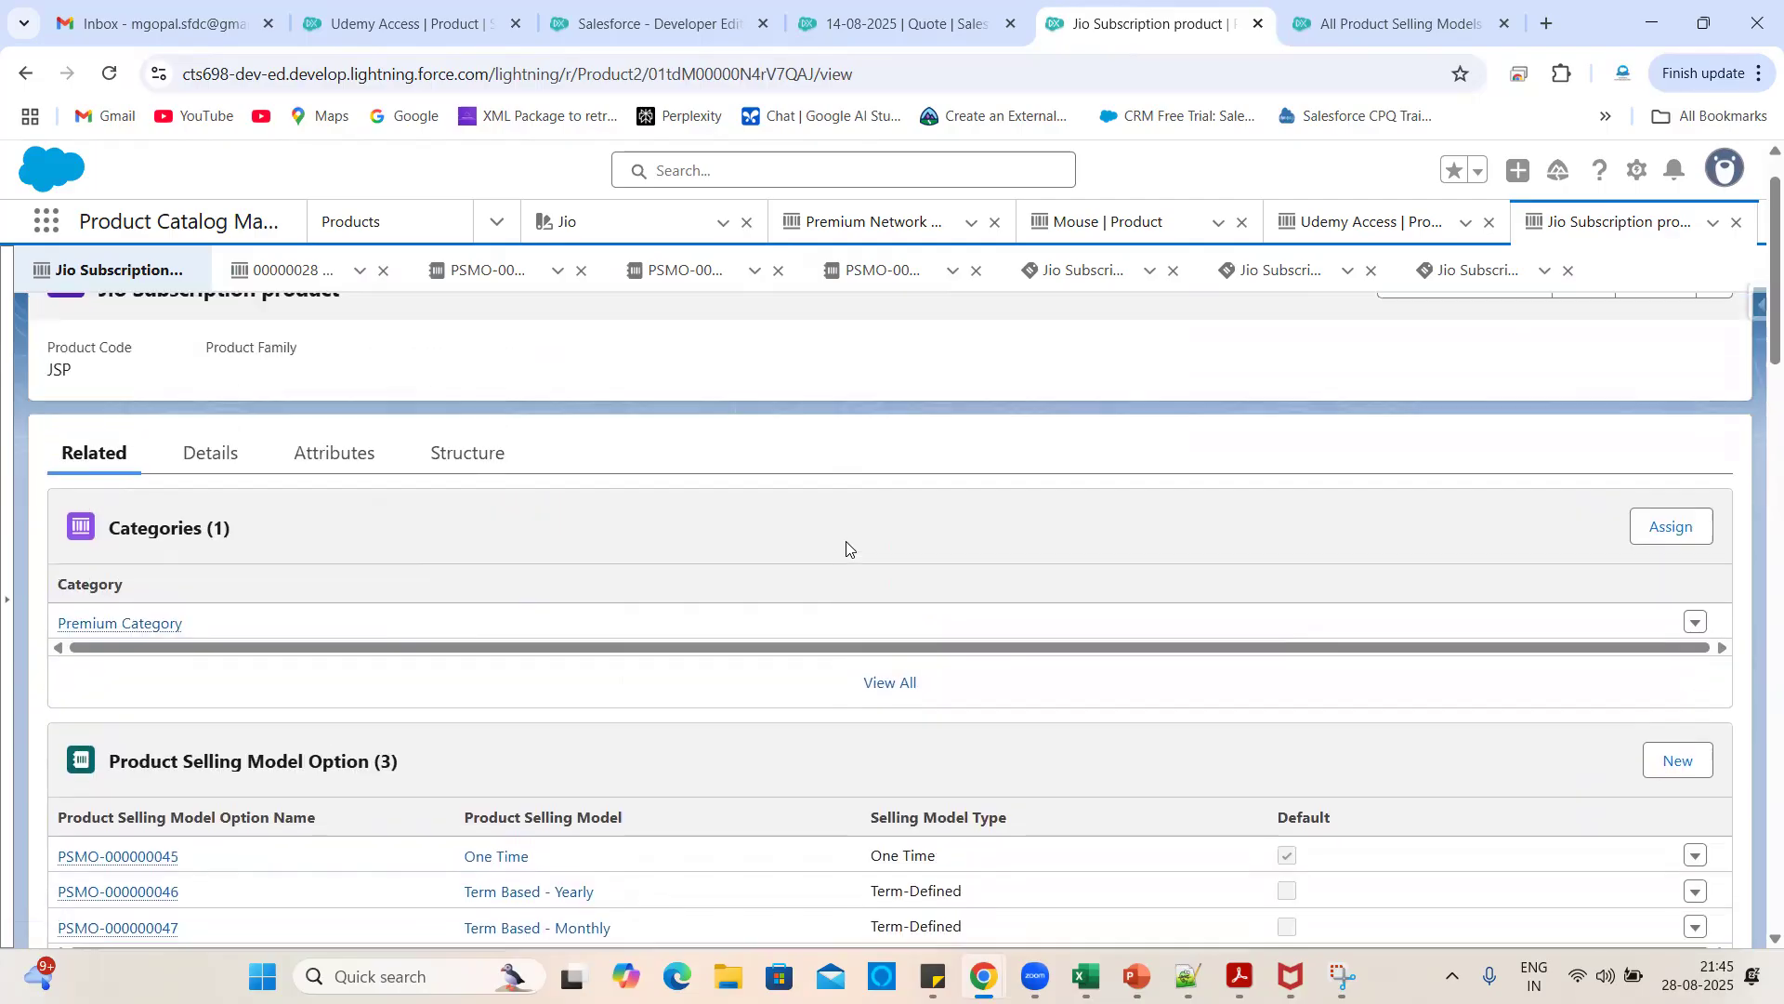
{"action": "scroll", "coordinate": [846, 541], "scroll_direction": "up", "scroll_amount": 1}
{"action": "left_click", "coordinate": [208, 507]}
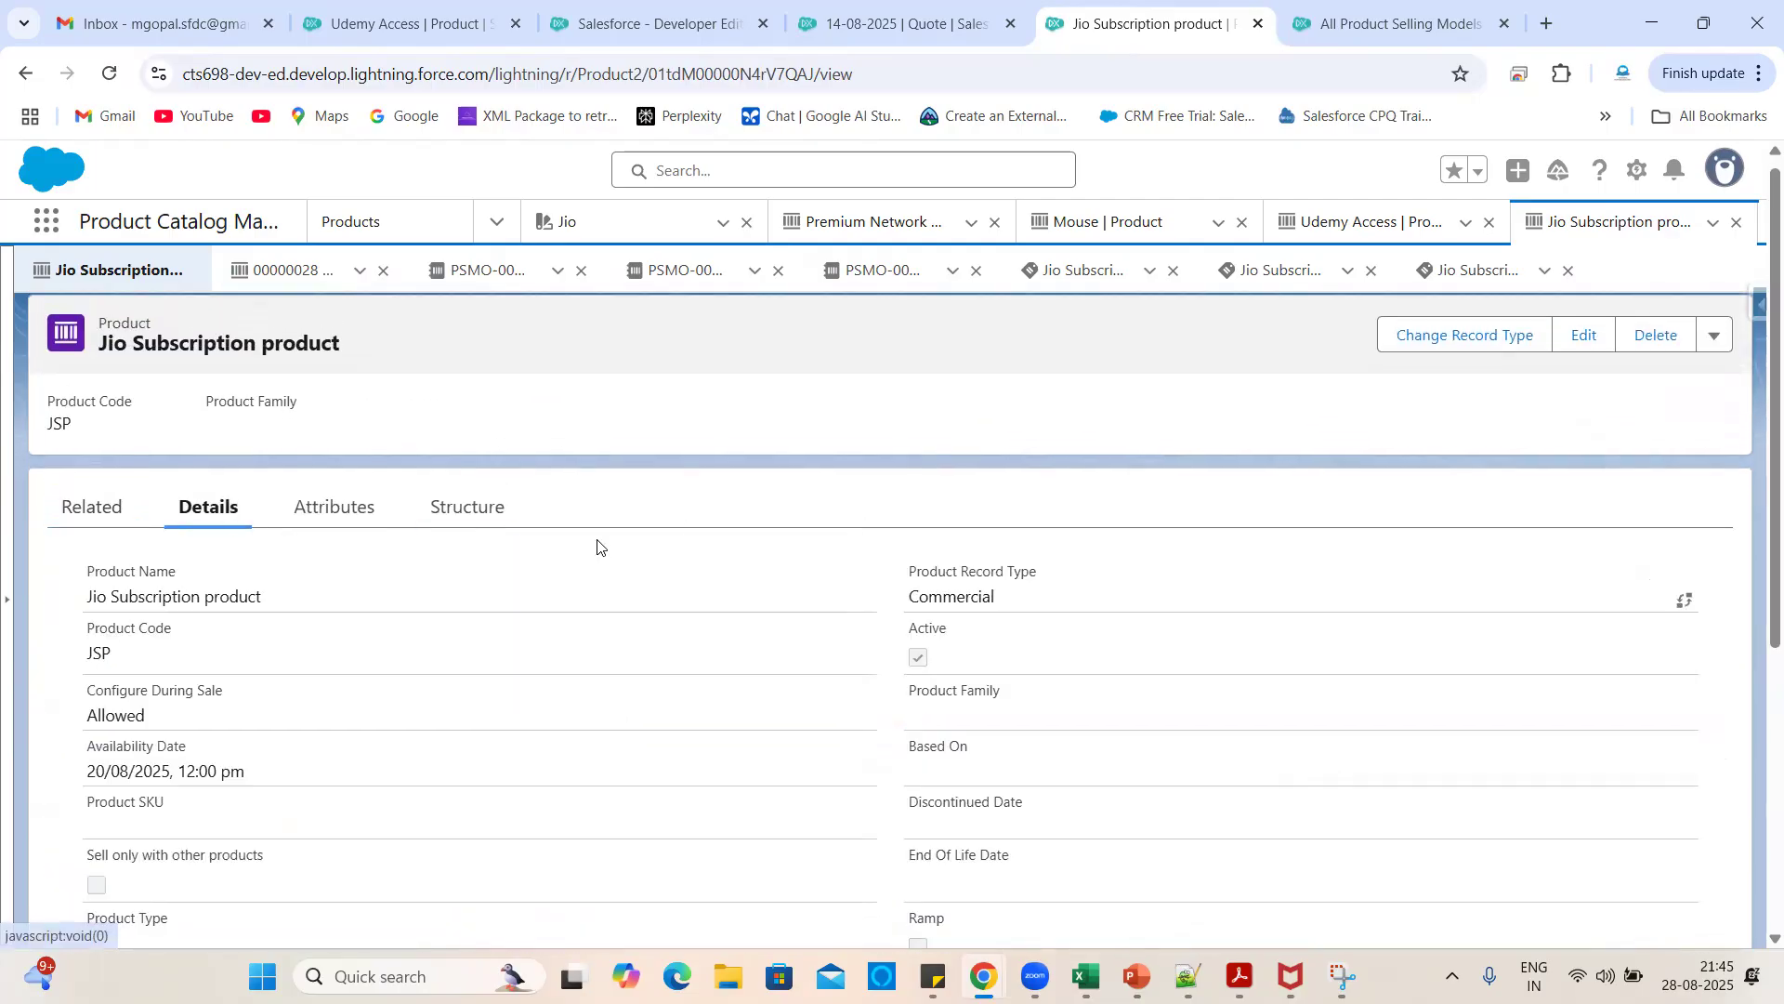
{"action": "scroll", "coordinate": [713, 683], "scroll_direction": "down", "scroll_amount": 4}
{"action": "scroll", "coordinate": [713, 683], "scroll_direction": "up", "scroll_amount": 4}
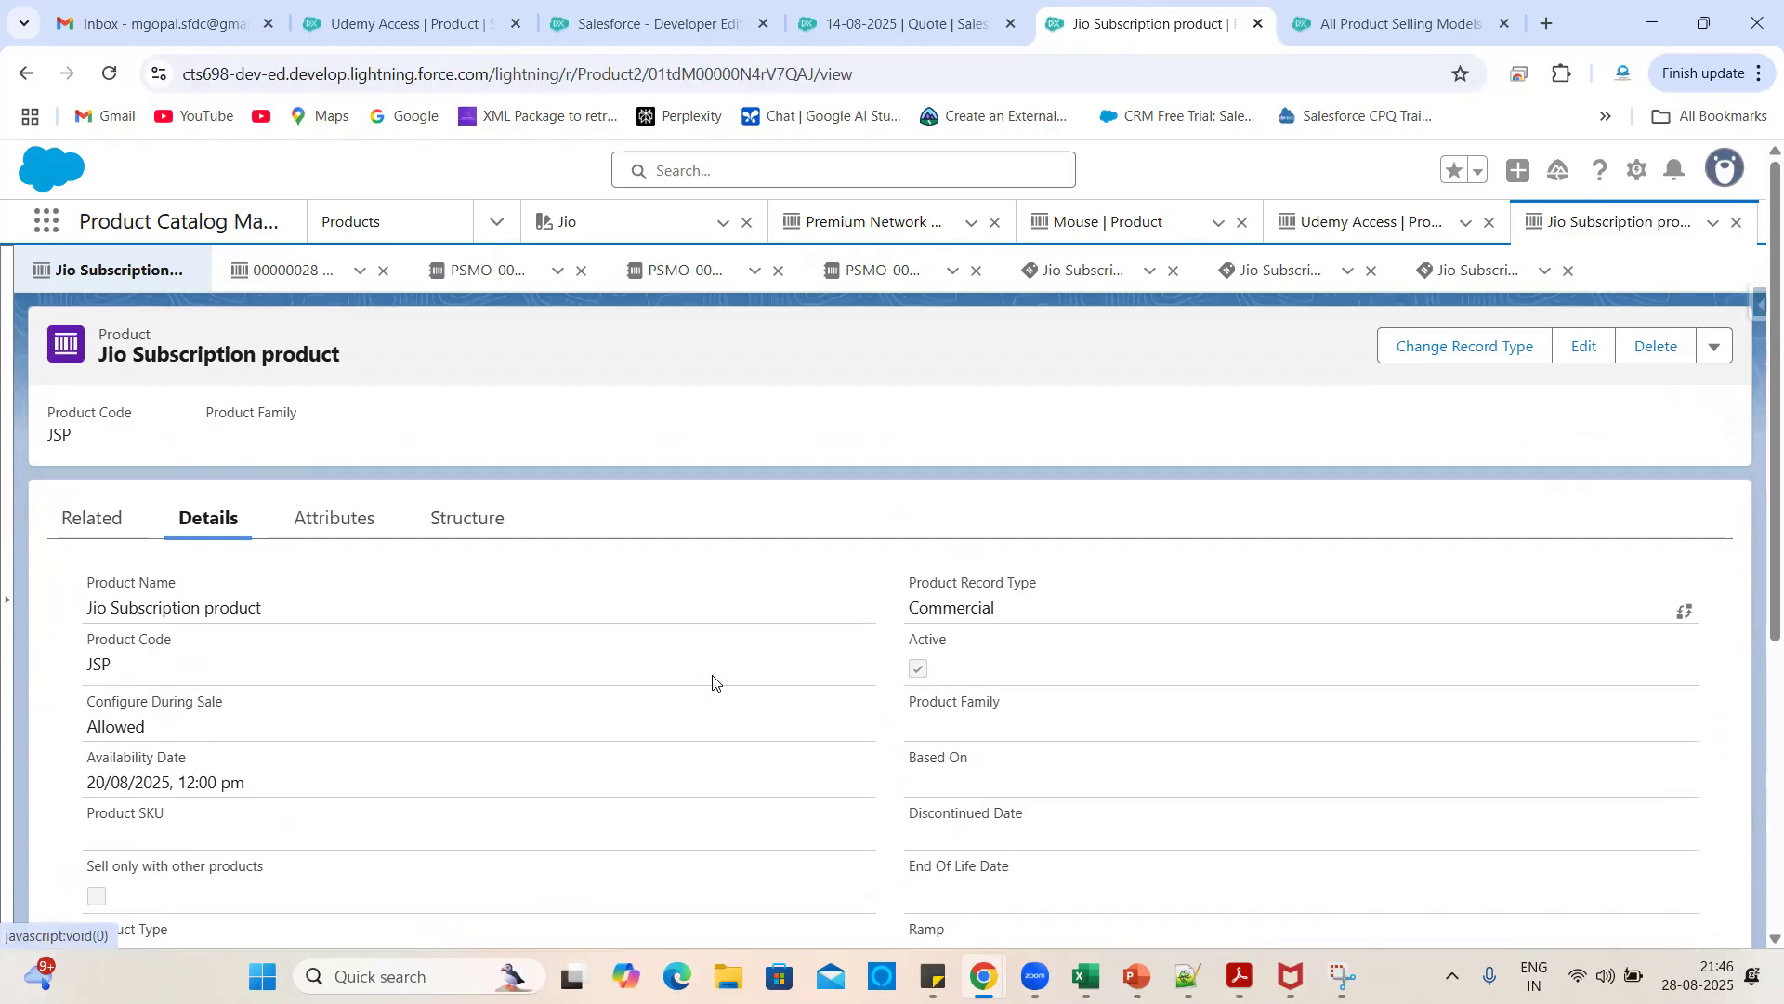
{"action": "left_click", "coordinate": [409, 23]}
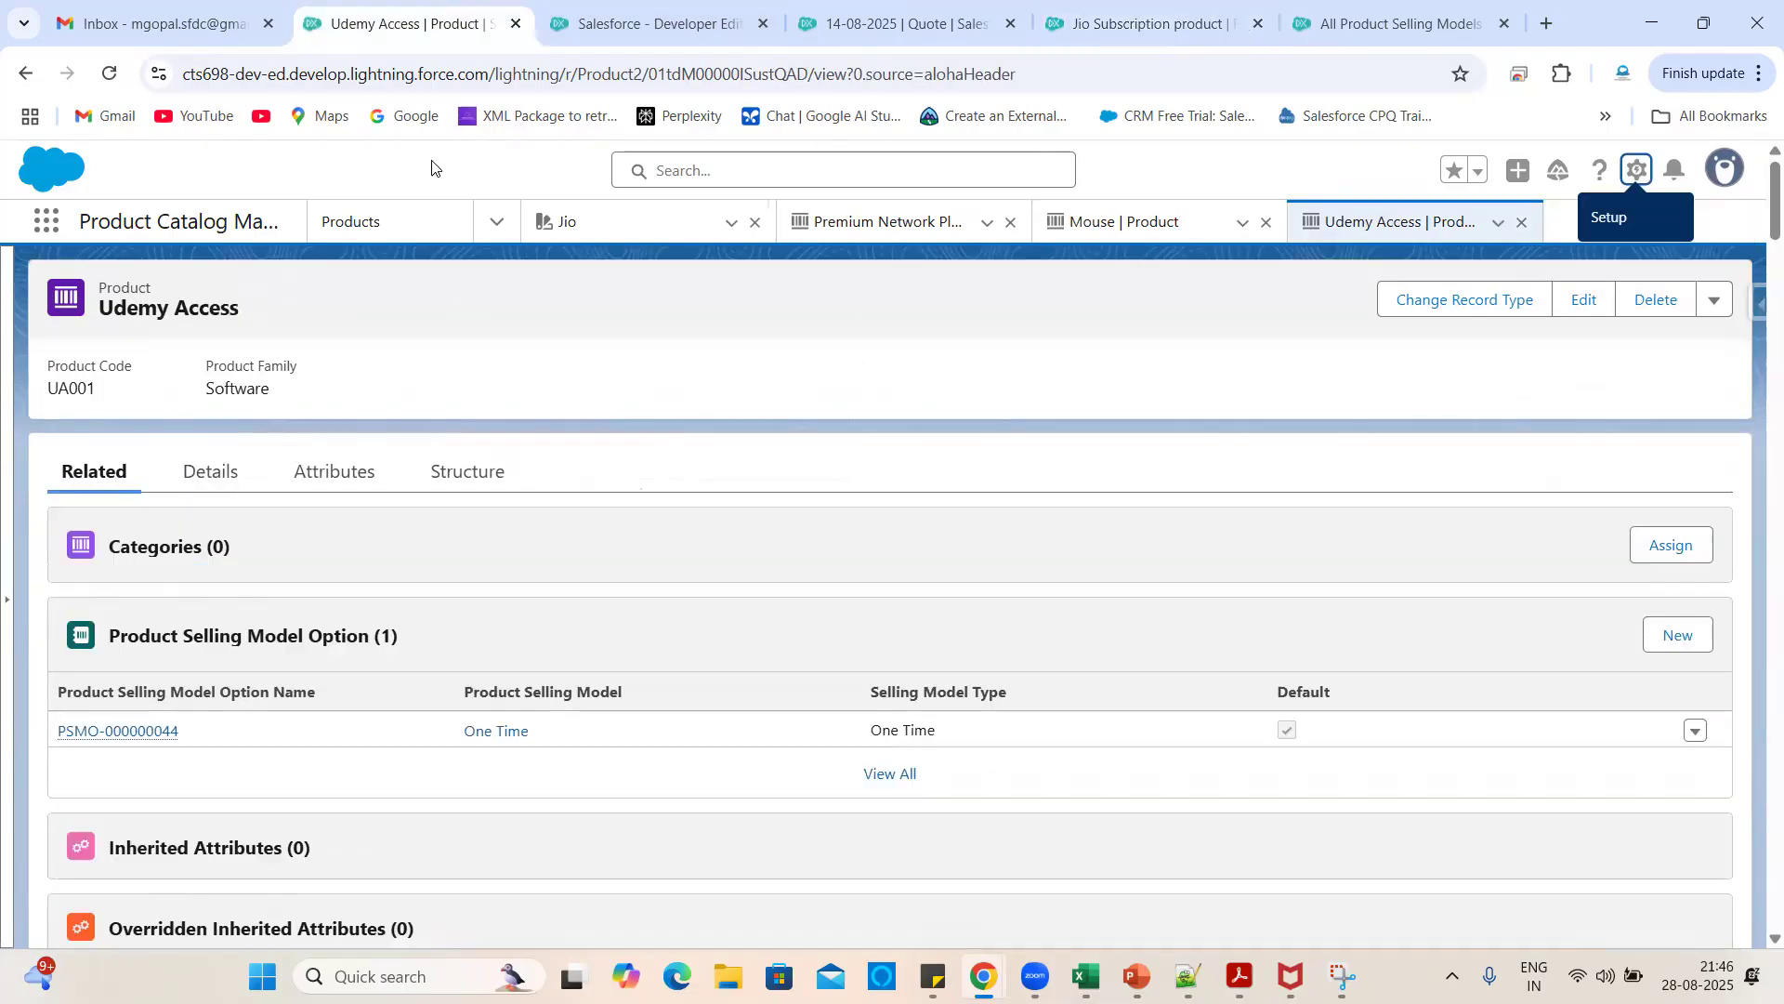
- Open Salesforce Setup in a new browser tab and move it to second place
{"action": "left_click", "coordinate": [1399, 7]}
{"action": "left_click", "coordinate": [1152, 22]}
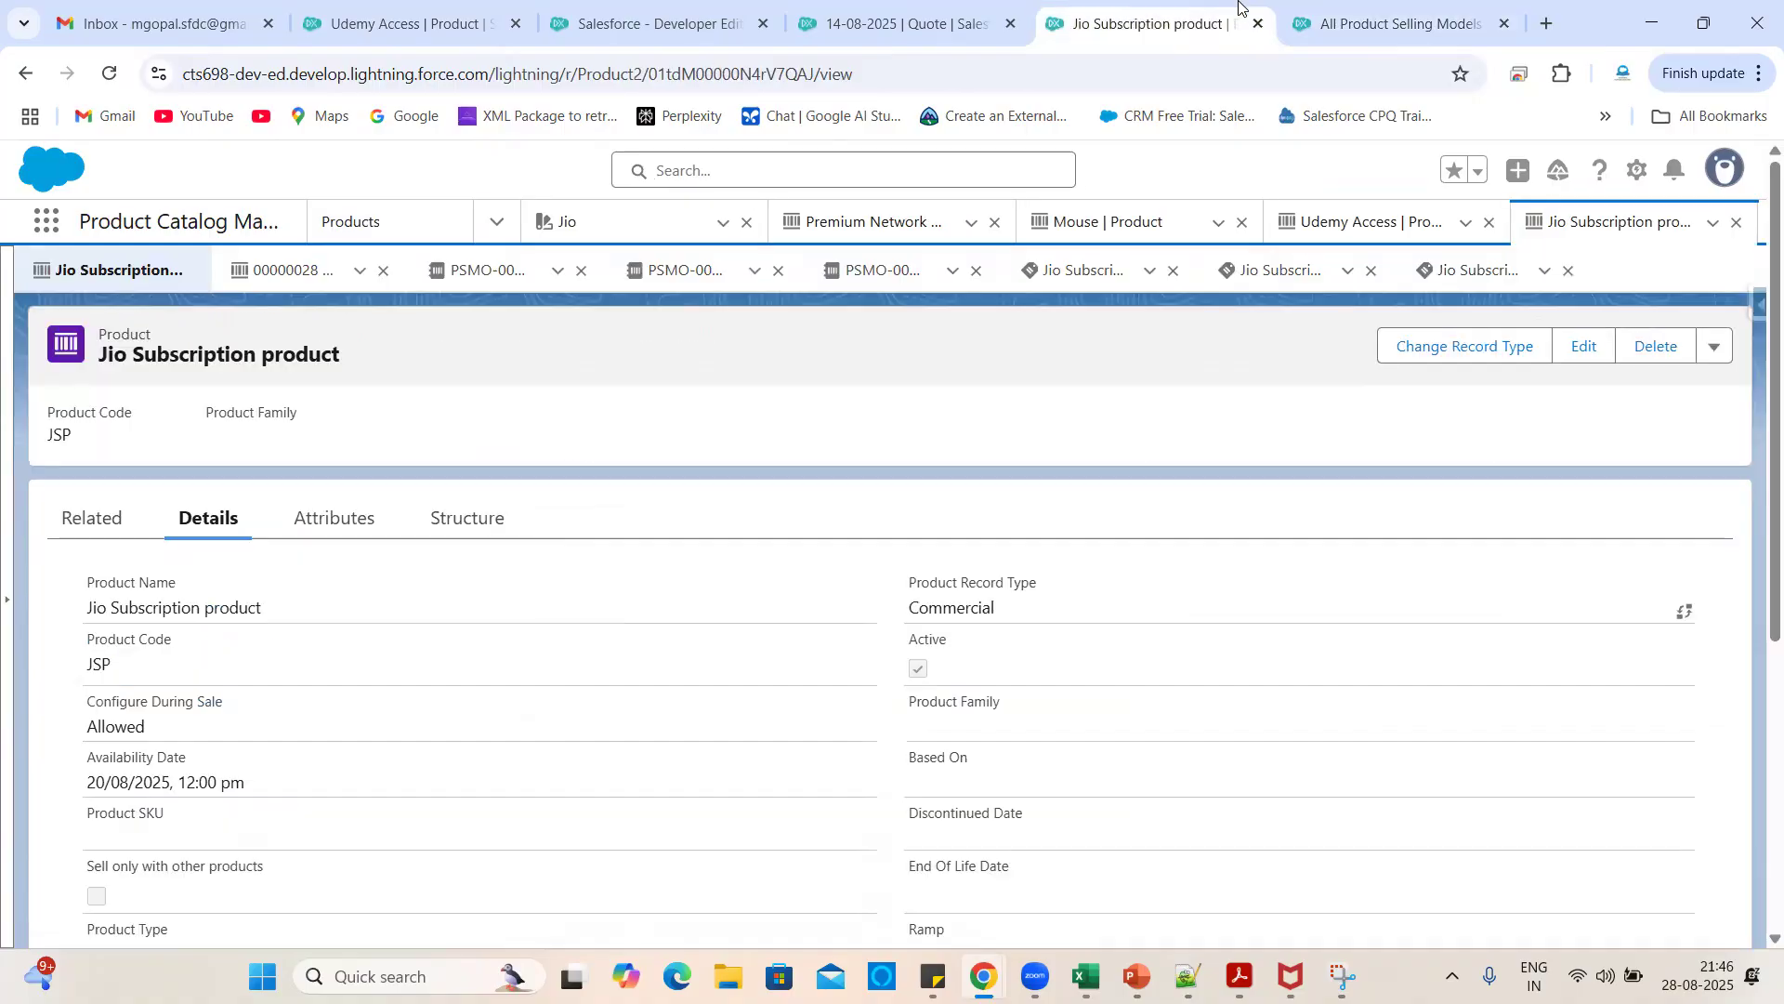
{"action": "left_click", "coordinate": [1638, 172]}
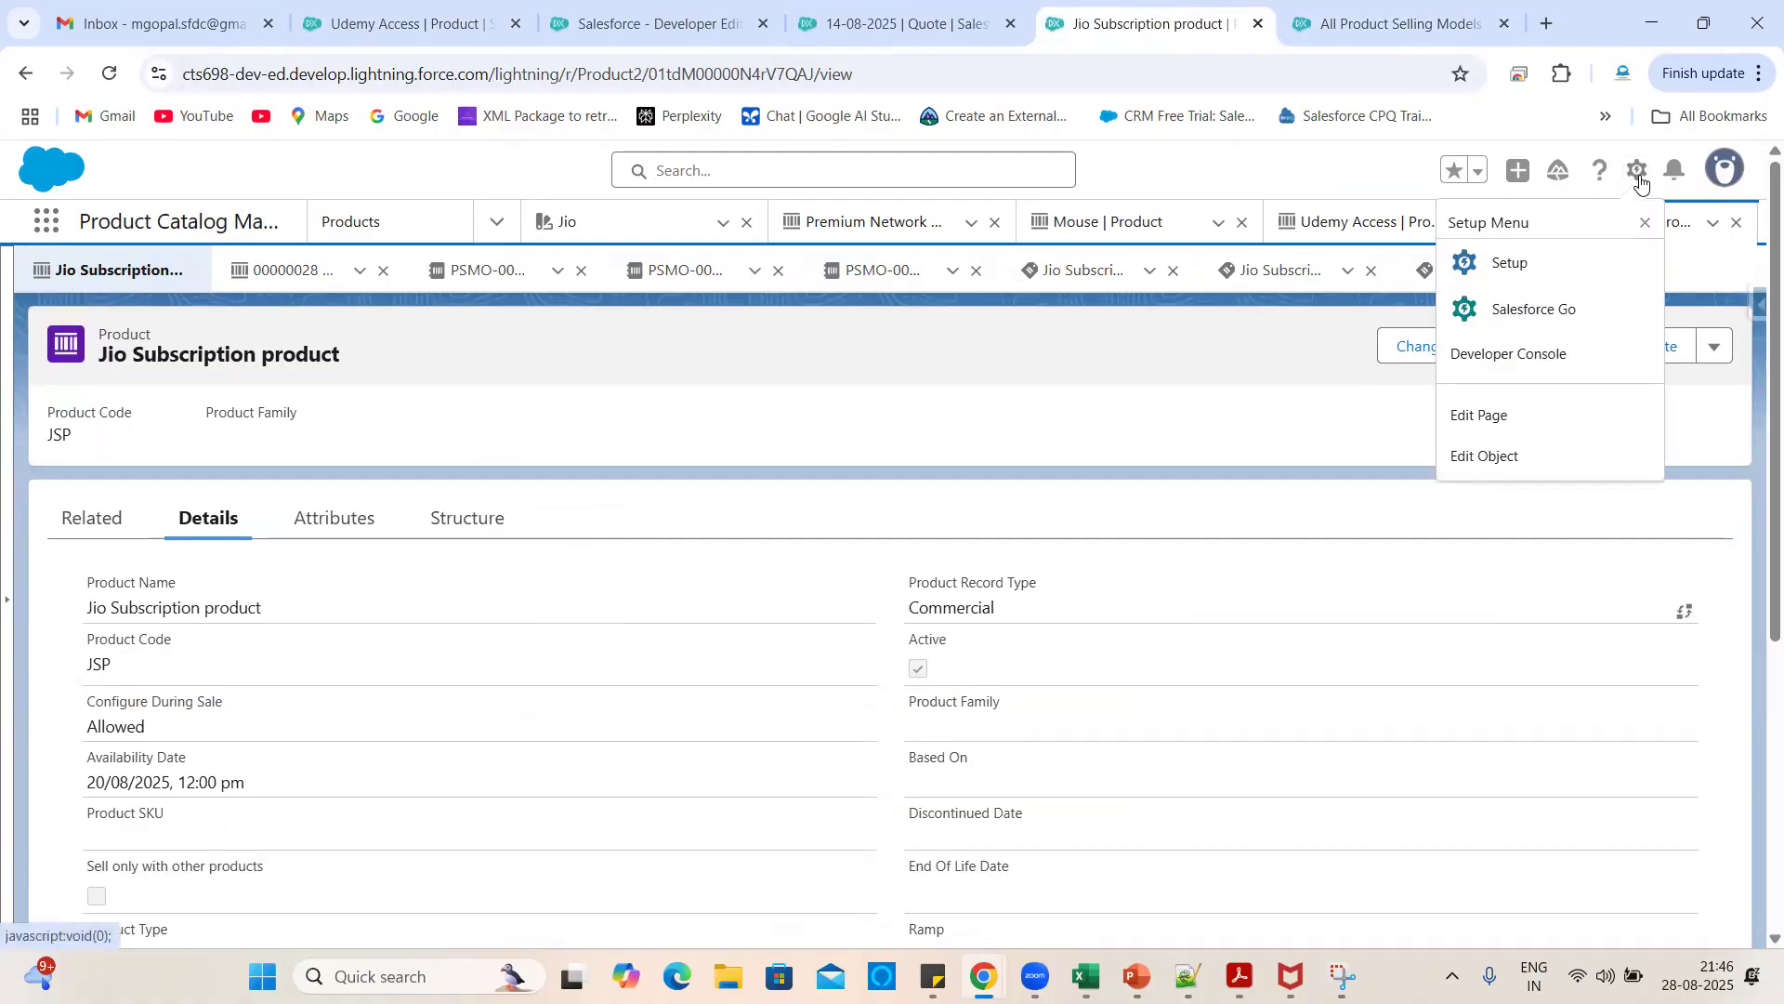
{"action": "left_click", "coordinate": [1524, 262]}
{"action": "left_click_drag", "start_coordinate": [1199, 24], "coordinate": [394, 4]}
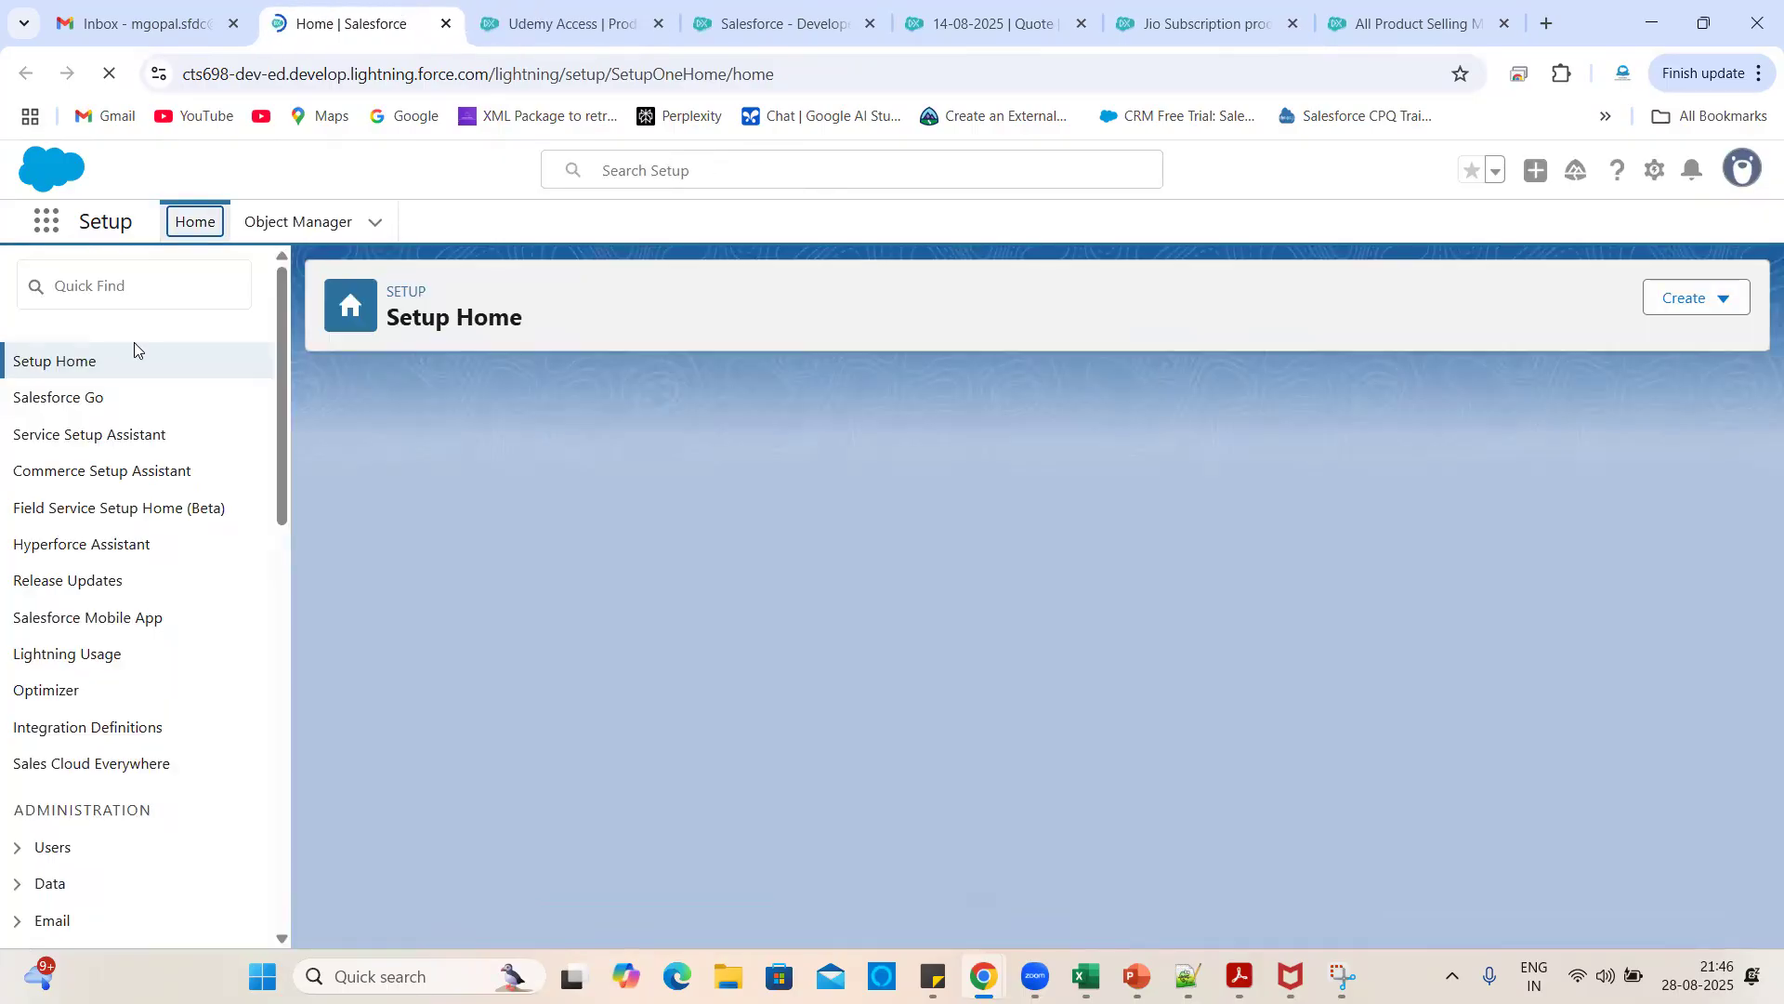
- Find Salesforce Pricing Setup via a 'pricing' search and confirm a sync of all pricing data
{"action": "left_click", "coordinate": [131, 286]}
{"action": "type", "text": "pricing"}
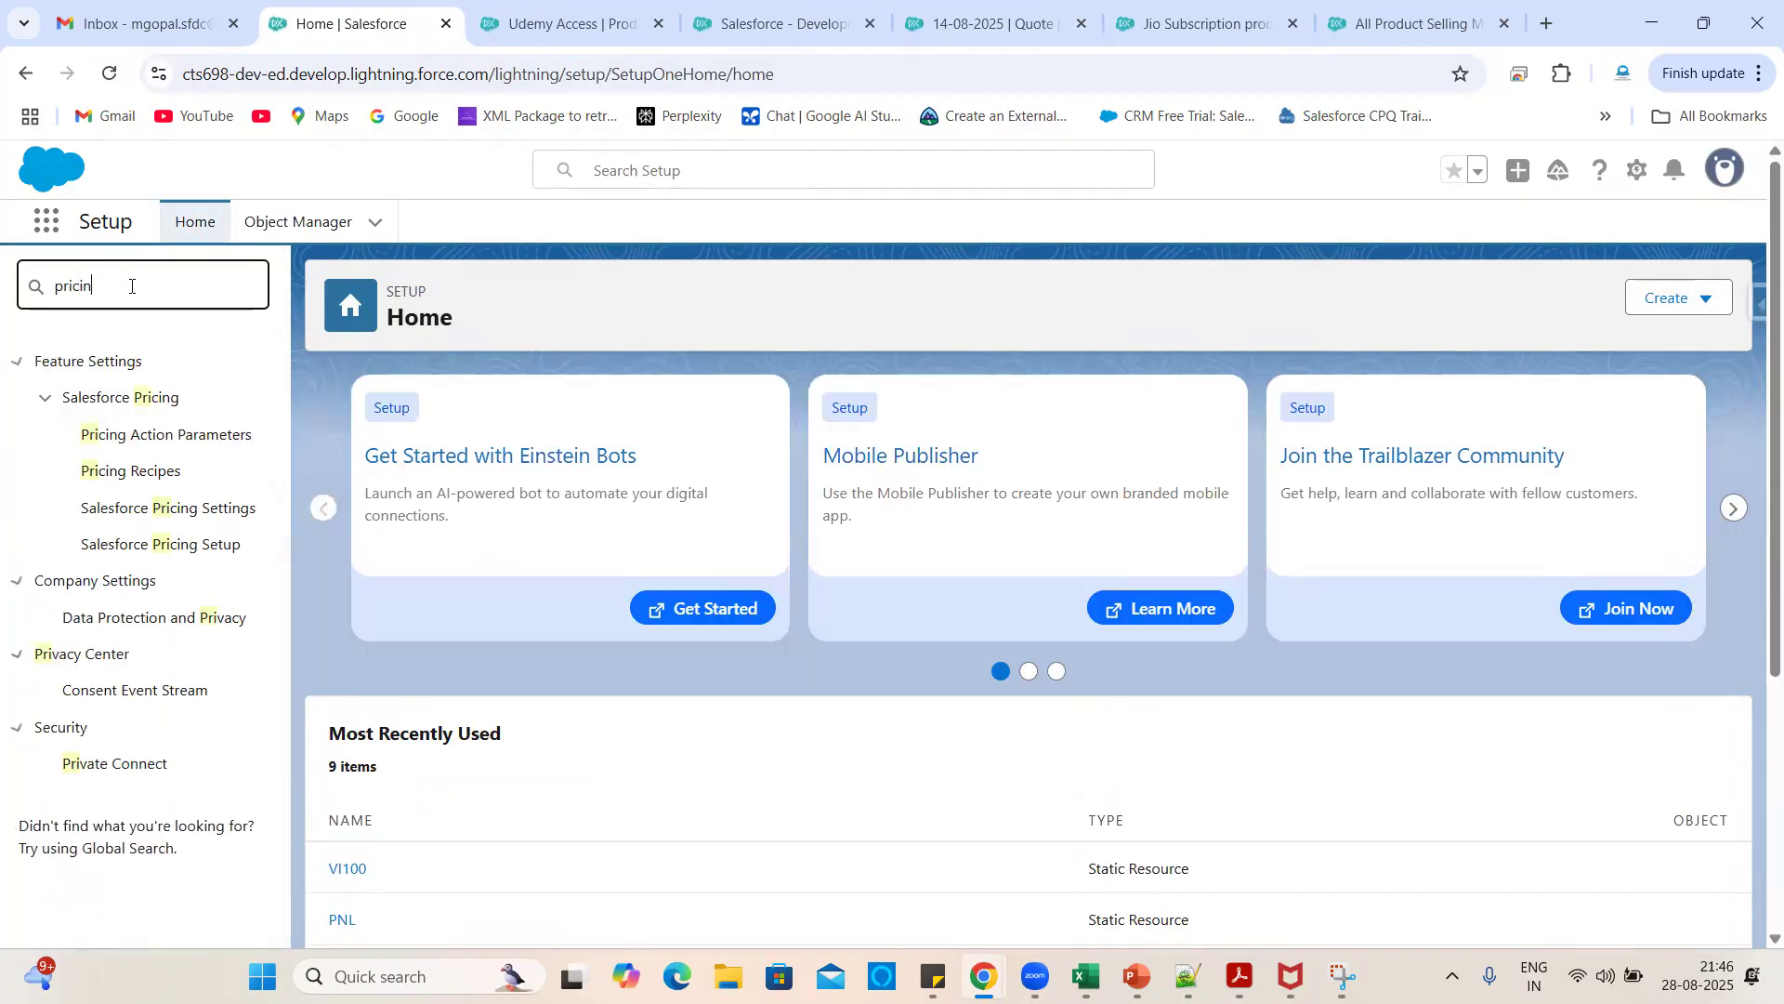
{"action": "left_click", "coordinate": [153, 547]}
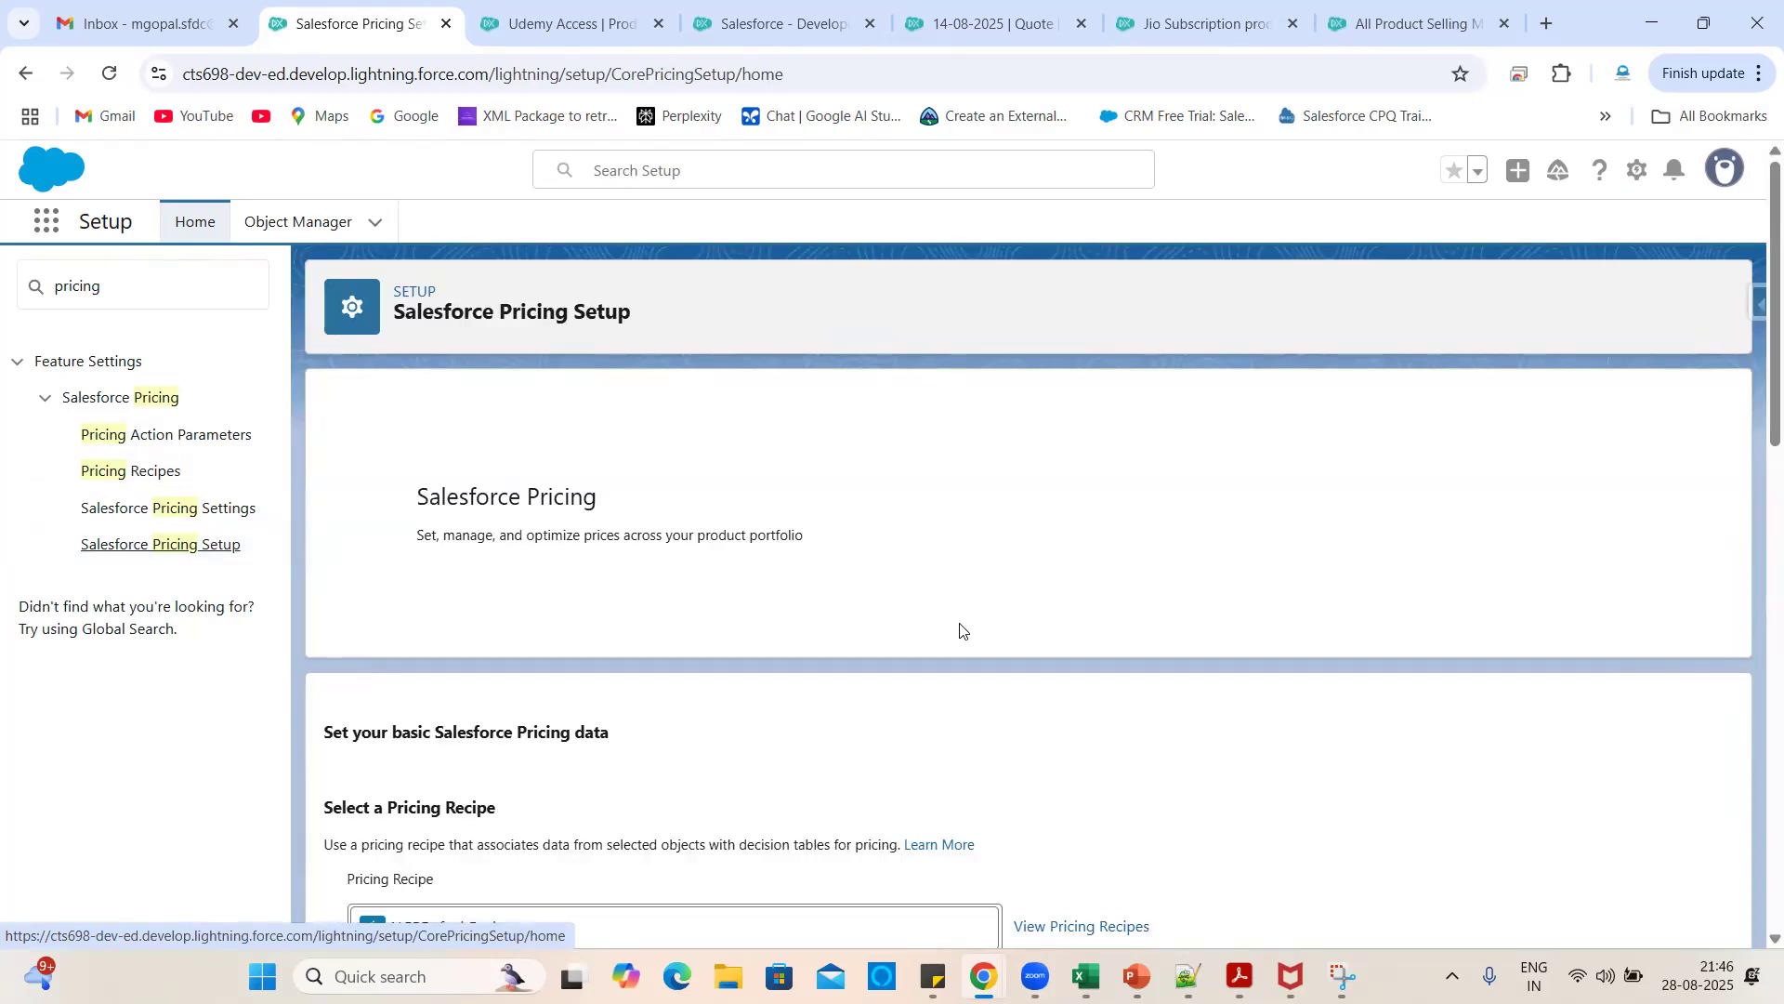
{"action": "scroll", "coordinate": [961, 630], "scroll_direction": "down", "scroll_amount": 8}
{"action": "left_click", "coordinate": [1596, 542]}
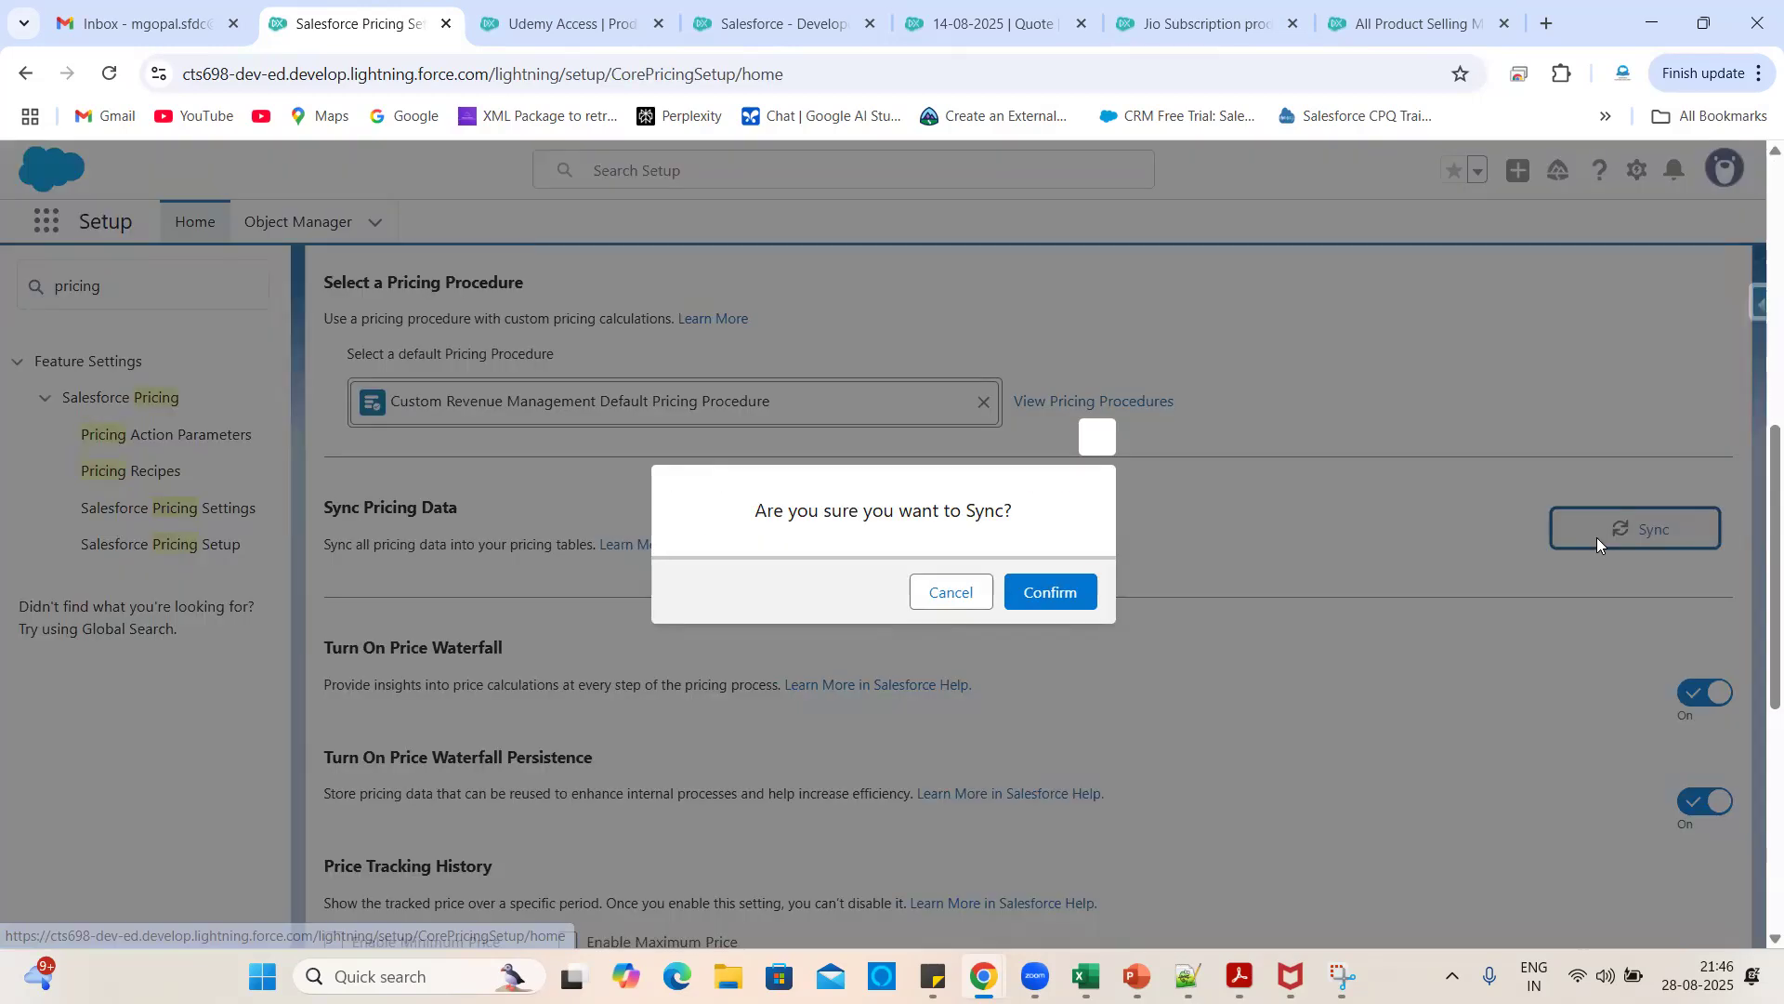
{"action": "left_click", "coordinate": [1048, 603]}
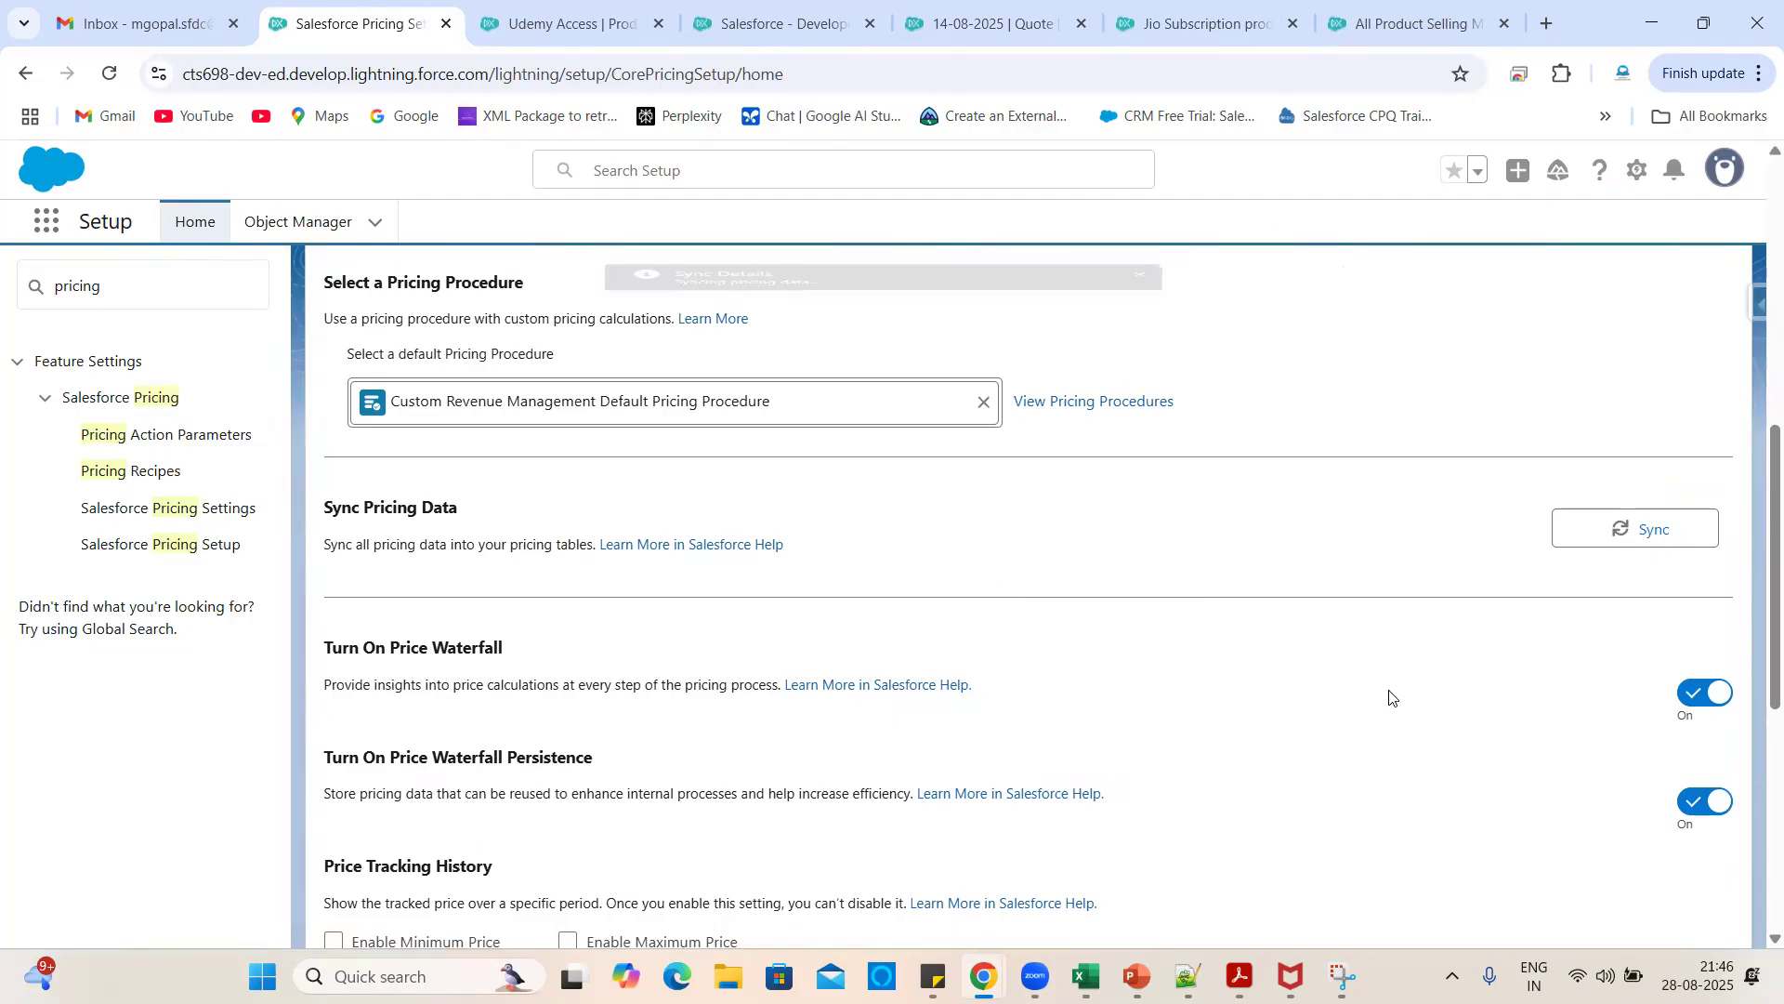
{"action": "scroll", "coordinate": [1391, 697], "scroll_direction": "up", "scroll_amount": 3}
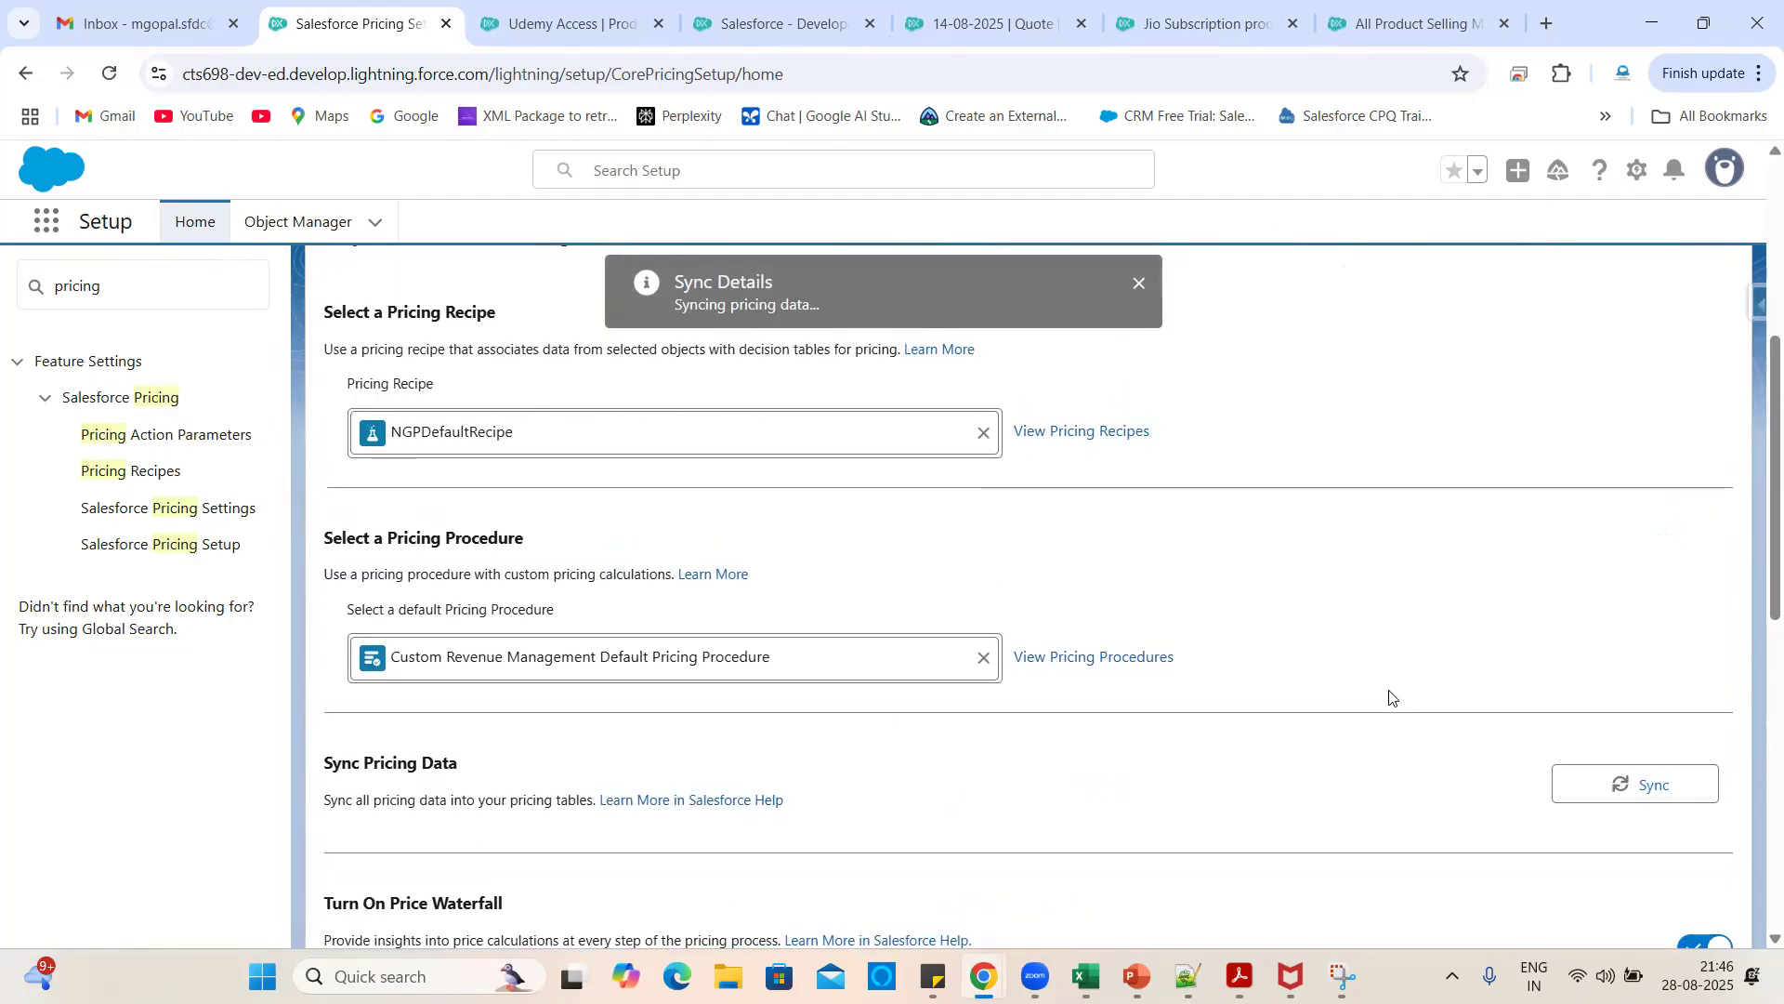
- Review the empty Quote Line Items table on the 14-08-2025 quote
{"action": "left_click", "coordinate": [988, 7]}
{"action": "scroll", "coordinate": [818, 520], "scroll_direction": "down", "scroll_amount": 2}
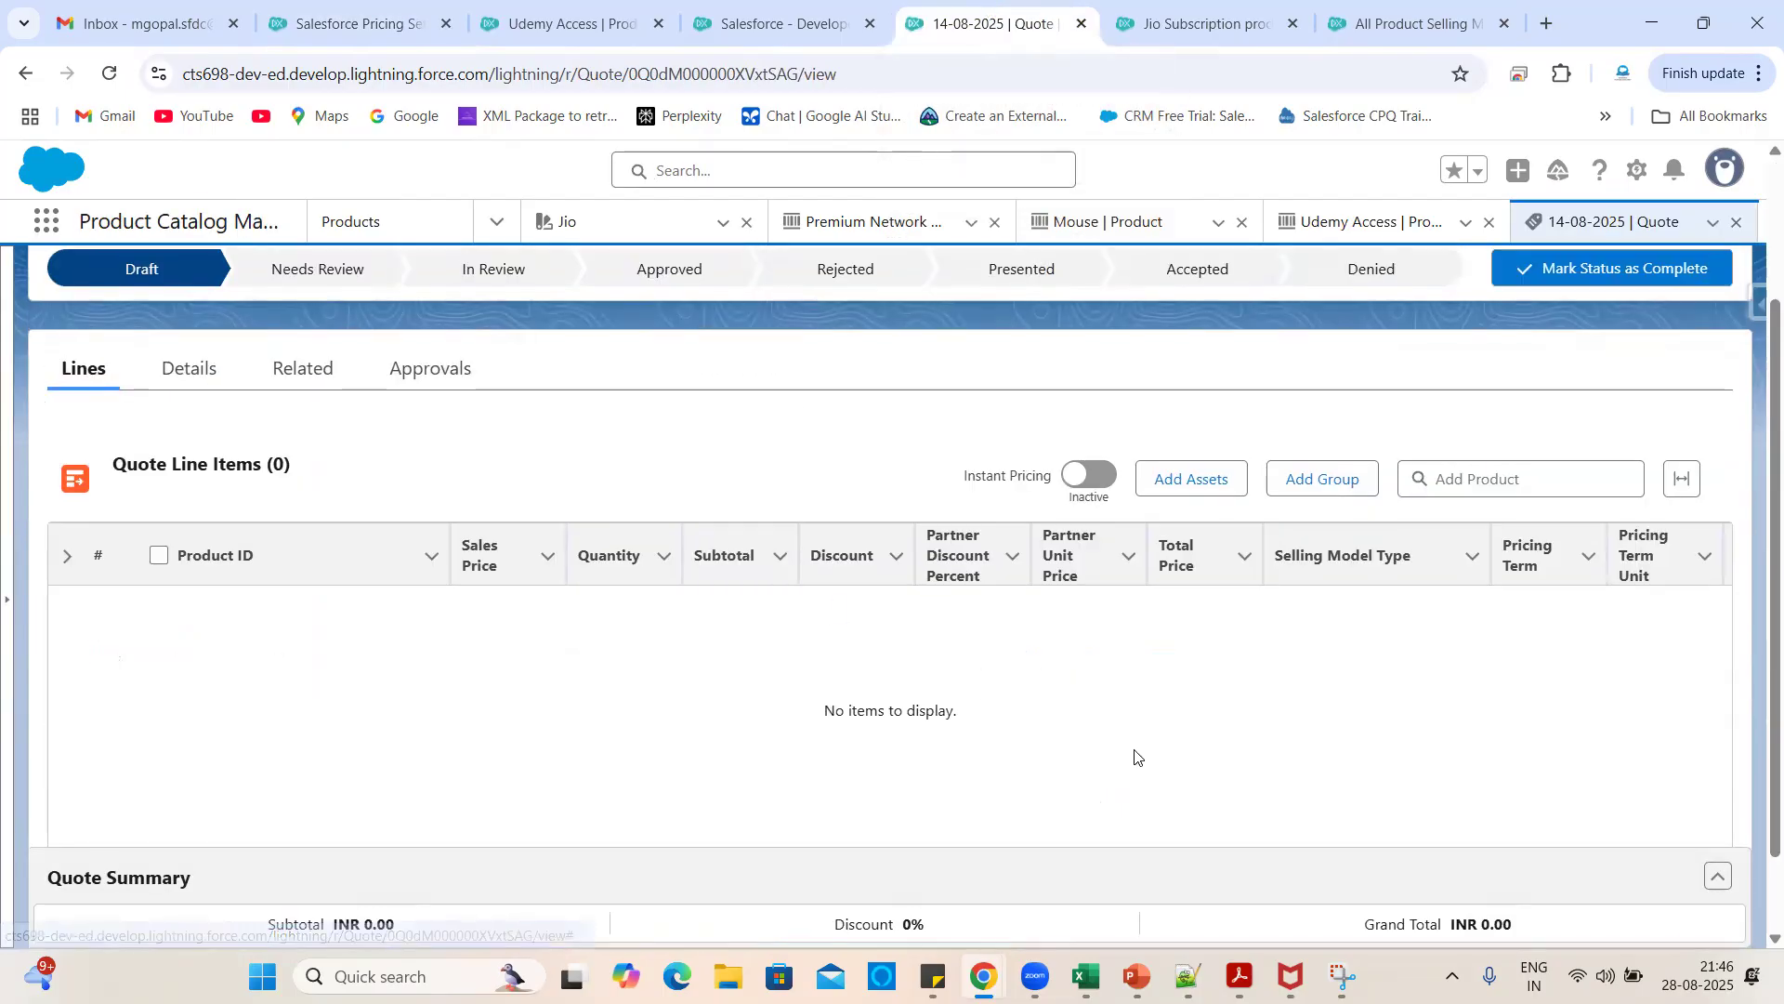
{"action": "scroll", "coordinate": [1134, 757], "scroll_direction": "right", "scroll_amount": 5}
{"action": "scroll", "coordinate": [1423, 706], "scroll_direction": "right", "scroll_amount": 1}
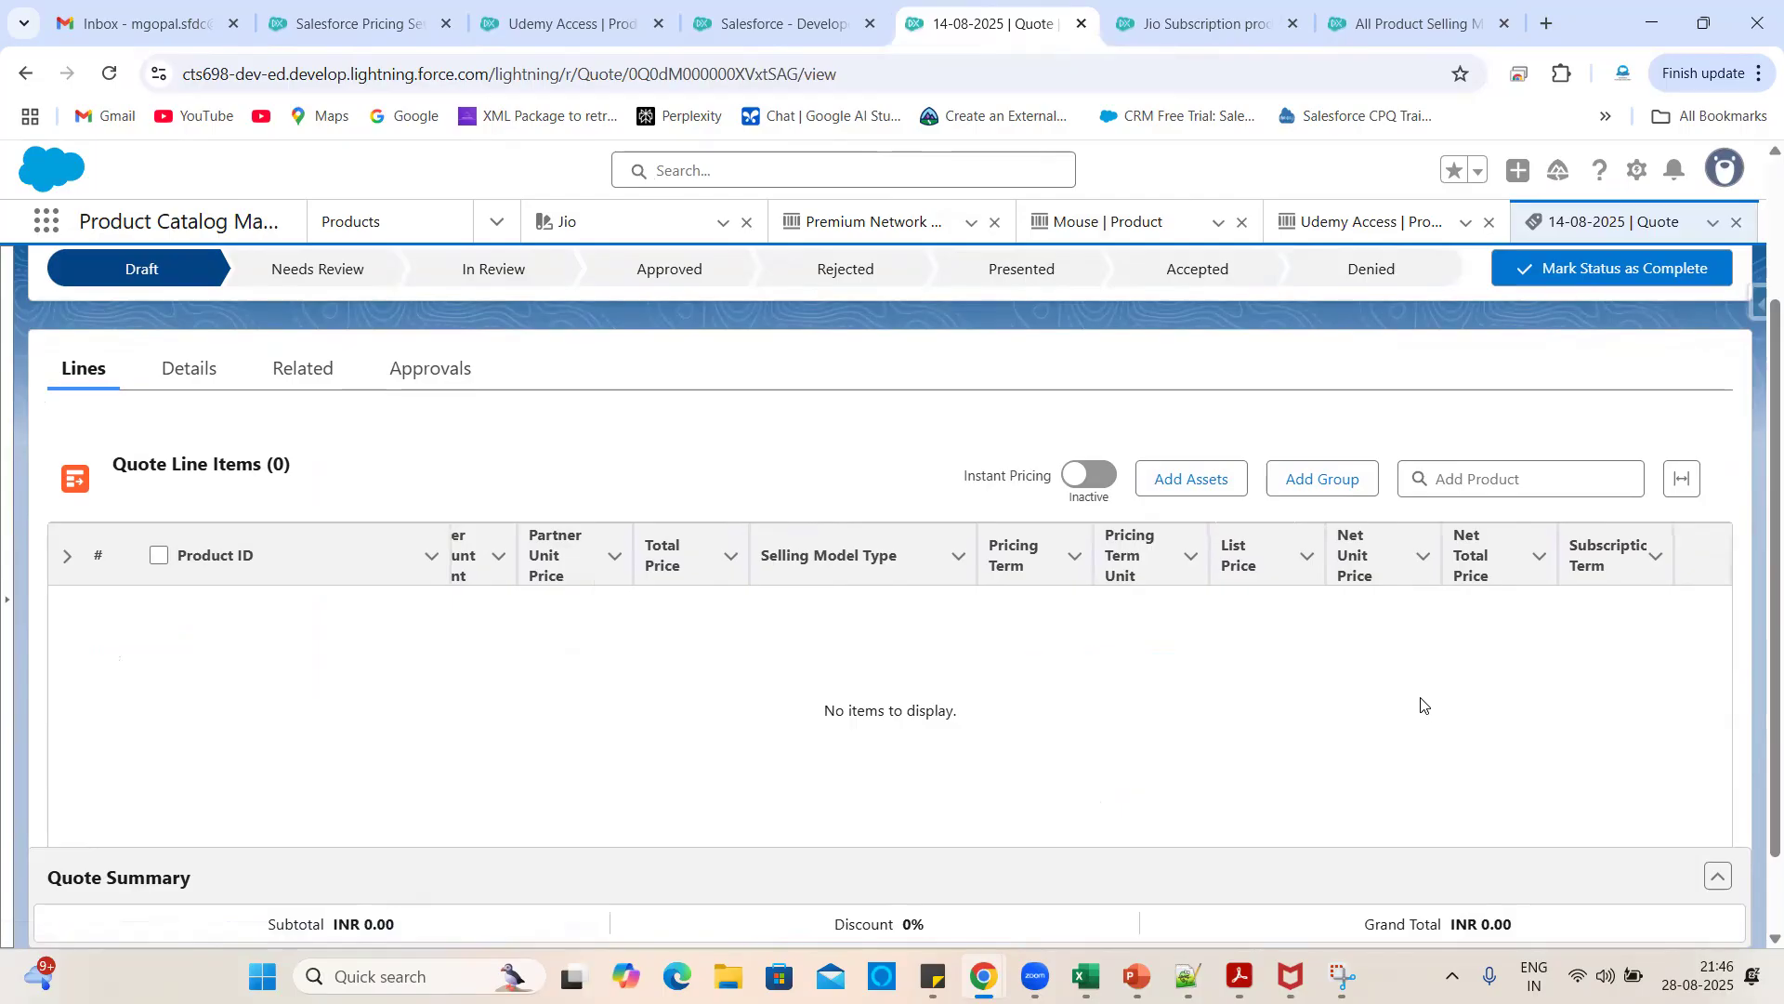
{"action": "scroll", "coordinate": [826, 709], "scroll_direction": "left", "scroll_amount": 6}
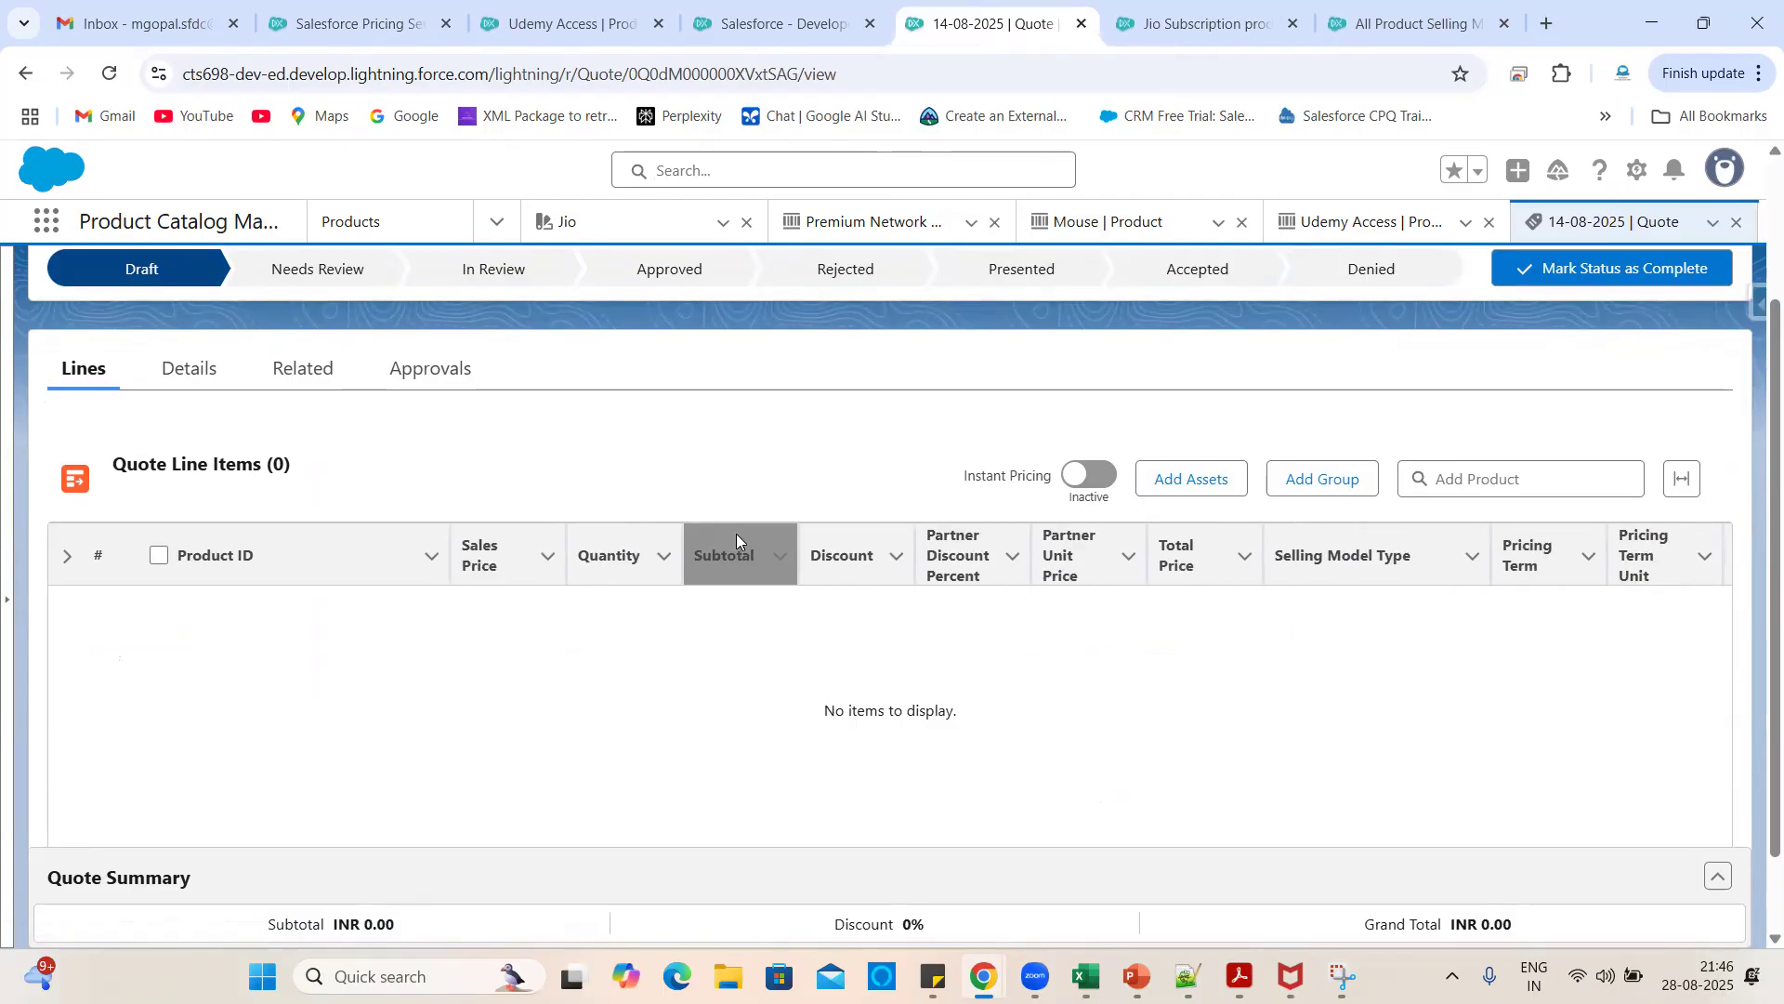
{"action": "scroll", "coordinate": [1175, 709], "scroll_direction": "right", "scroll_amount": 3}
{"action": "scroll", "coordinate": [1173, 709], "scroll_direction": "left", "scroll_amount": 3}
{"action": "scroll", "coordinate": [1163, 702], "scroll_direction": "right", "scroll_amount": 6}
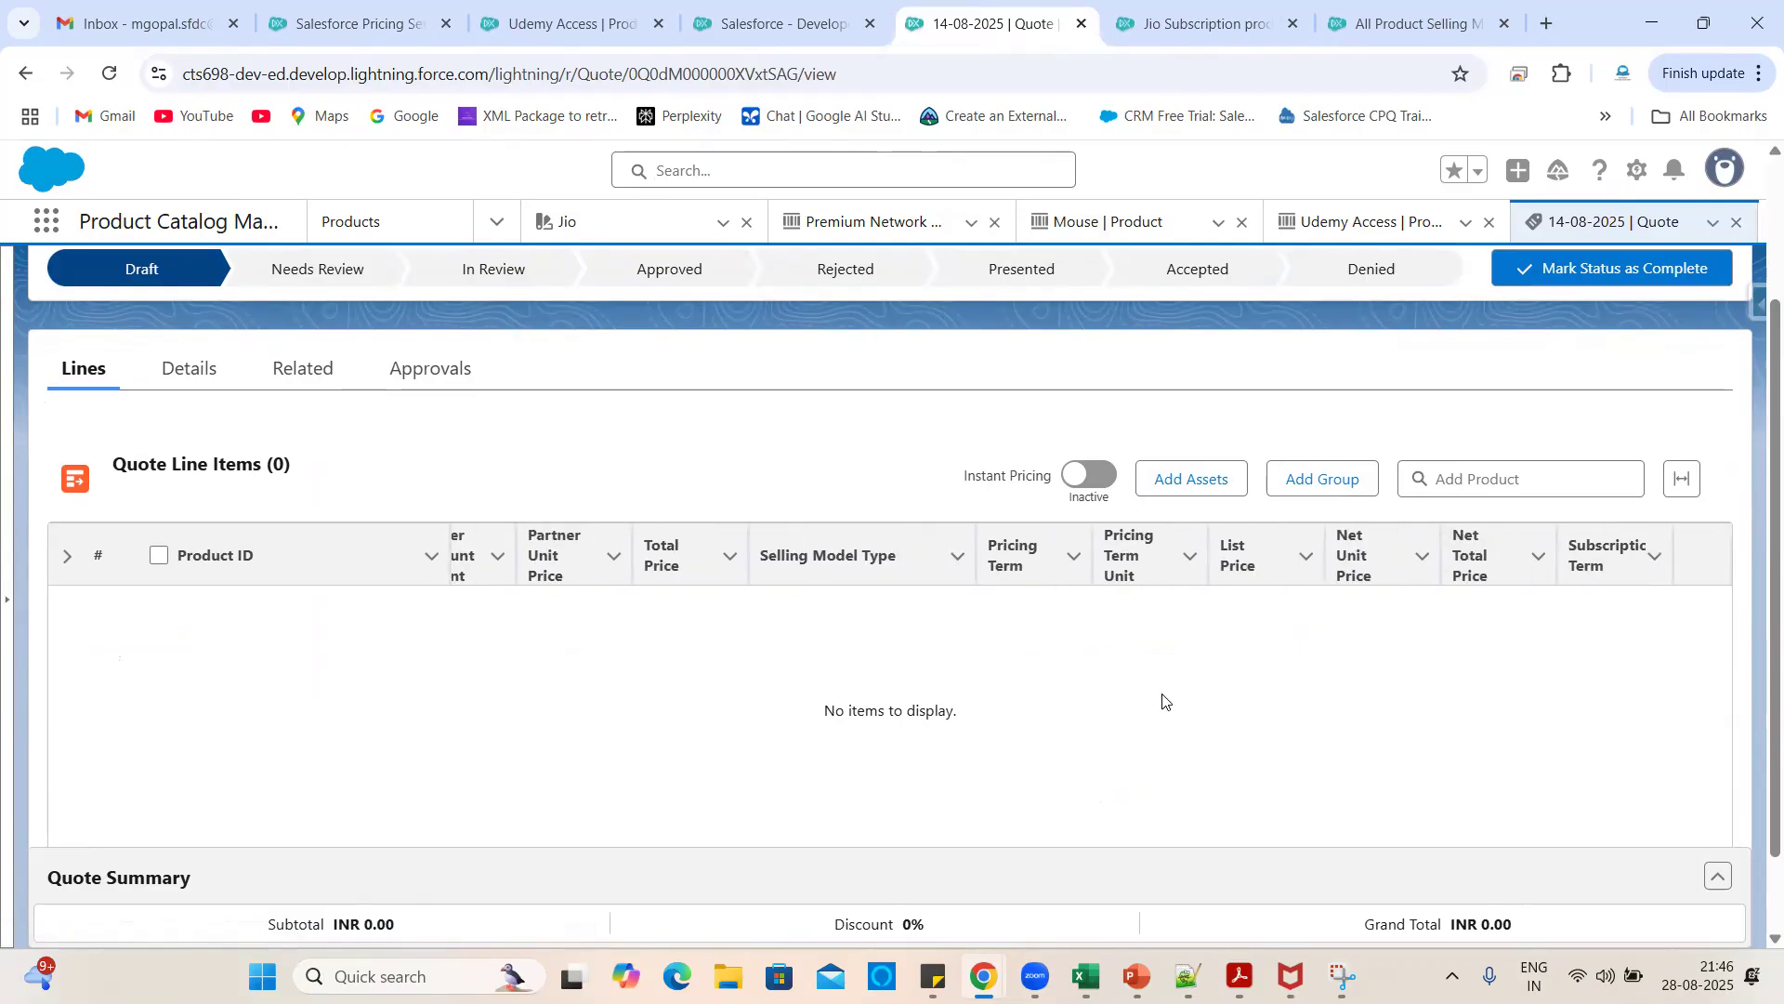
{"action": "scroll", "coordinate": [1175, 637], "scroll_direction": "up", "scroll_amount": 1}
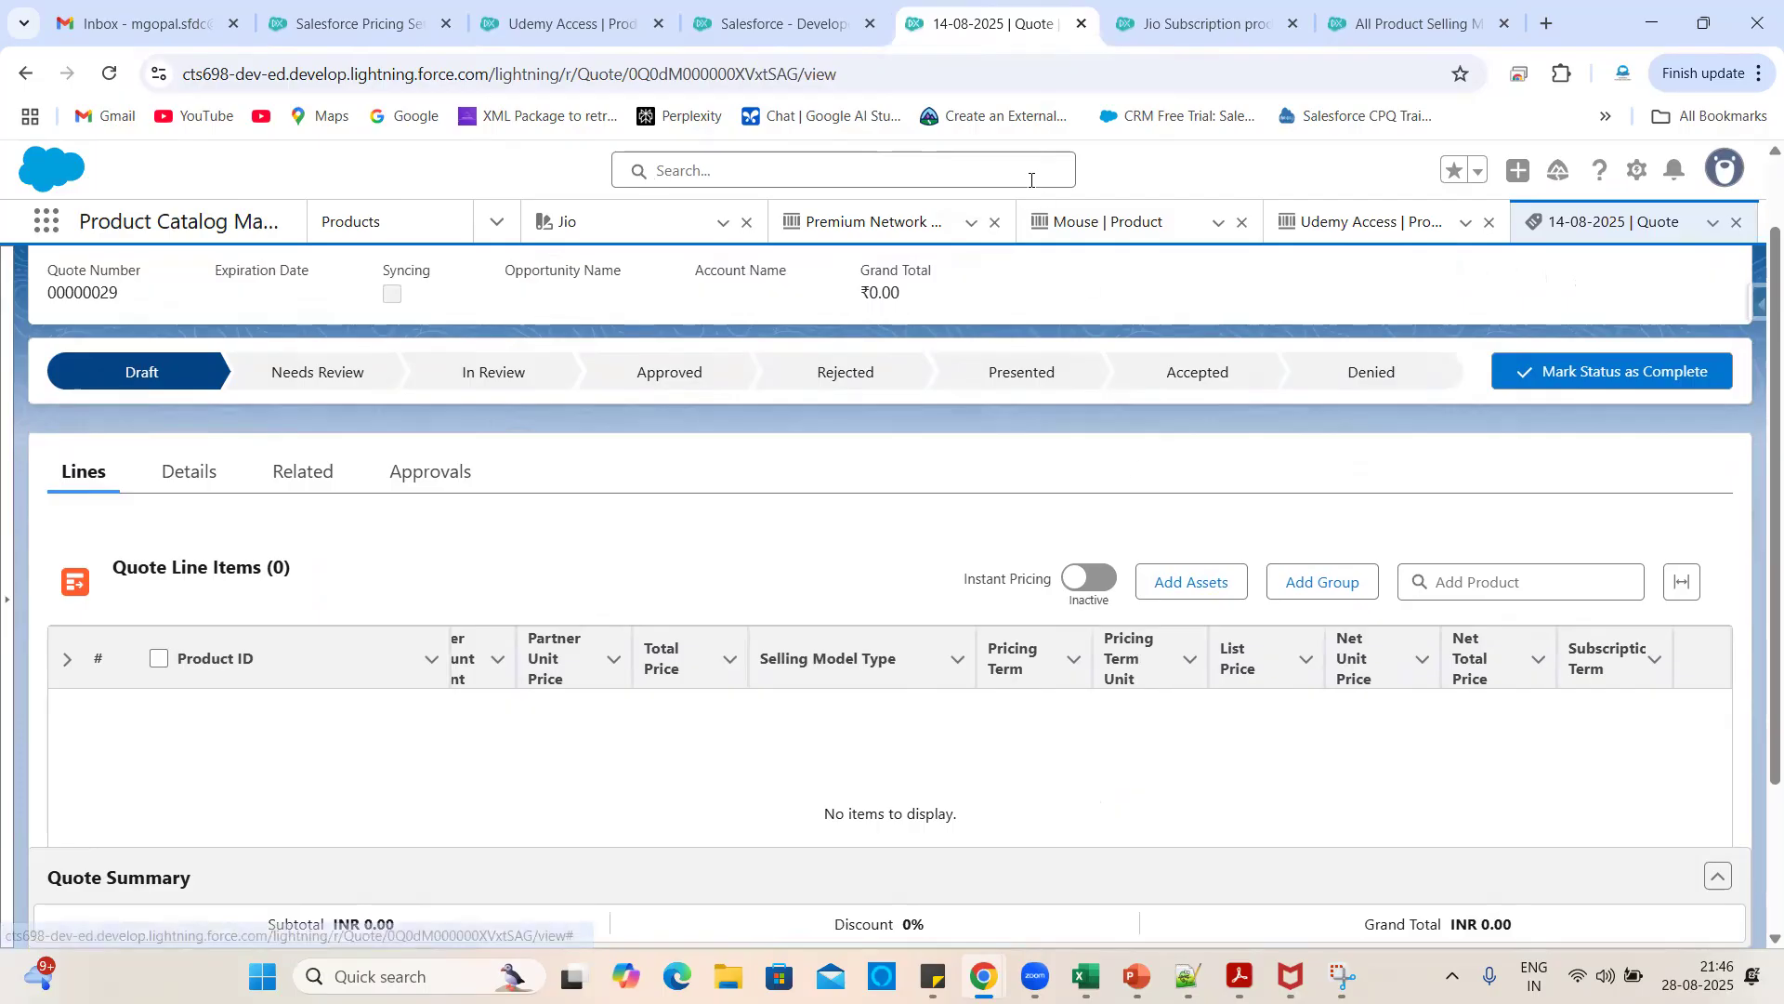
- Duplicate the quote's browser tab and return to the original copy
{"action": "right_click", "coordinate": [971, 23]}
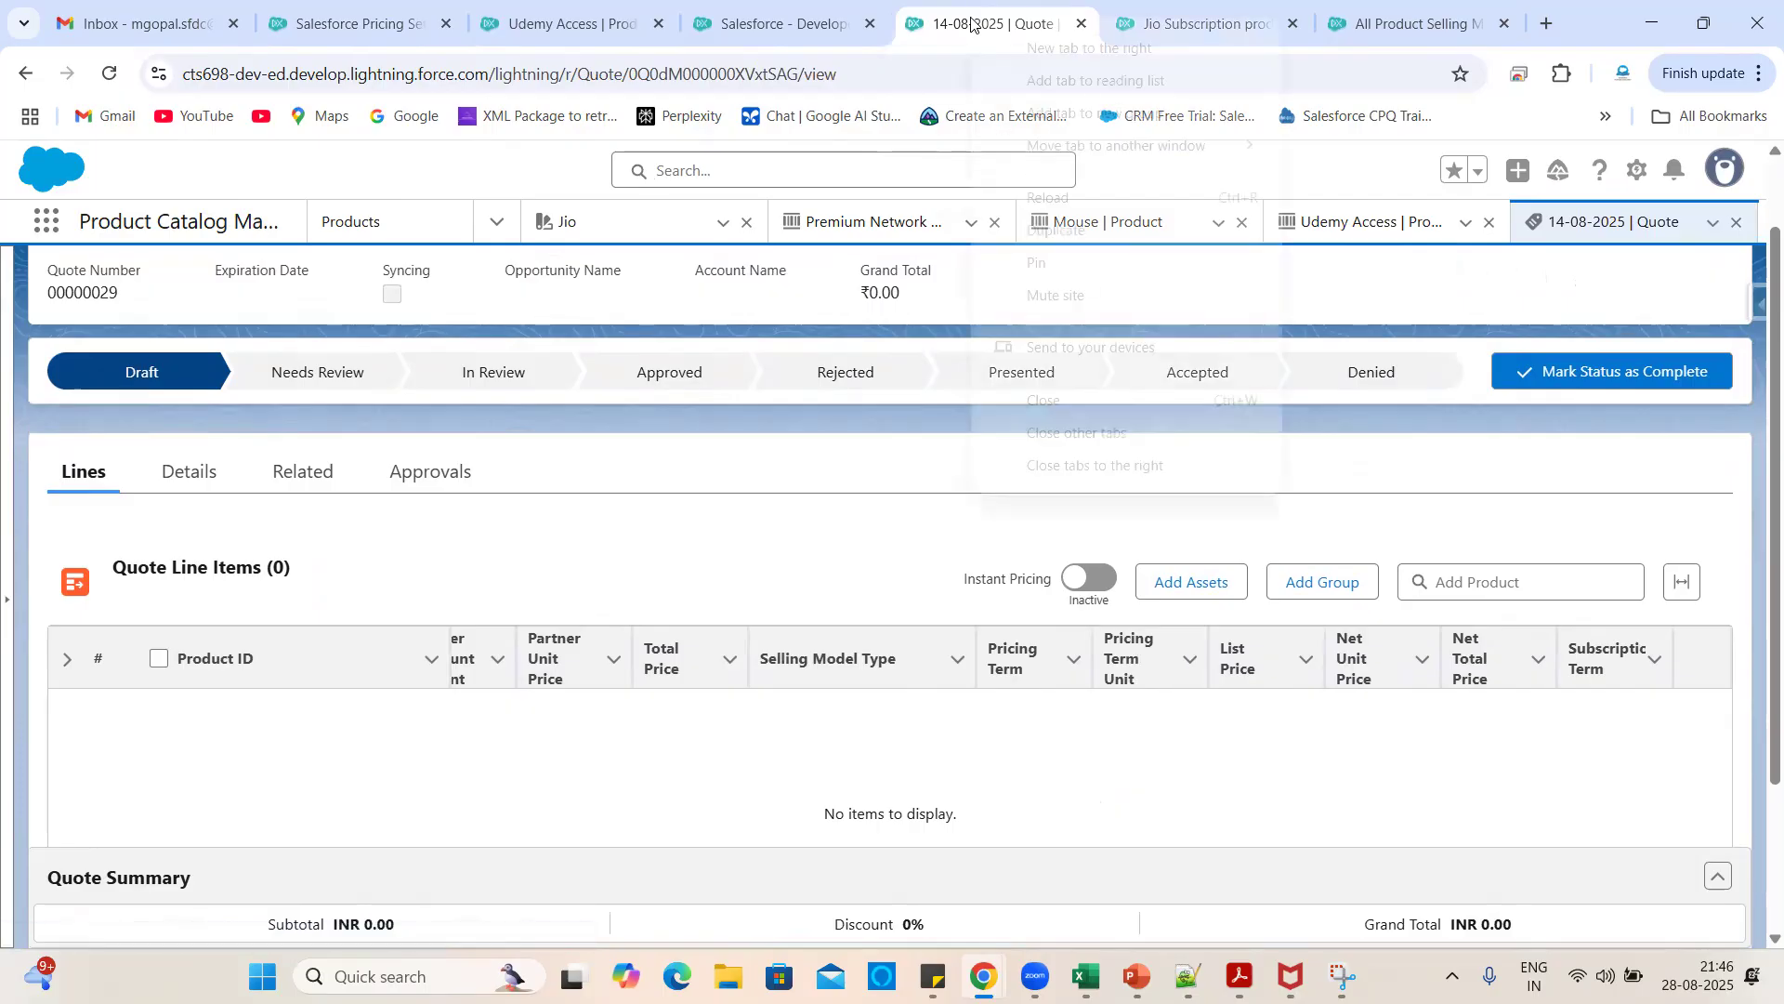
{"action": "left_click", "coordinate": [1061, 230]}
{"action": "key", "text": "ctrl+shift+Tab"}
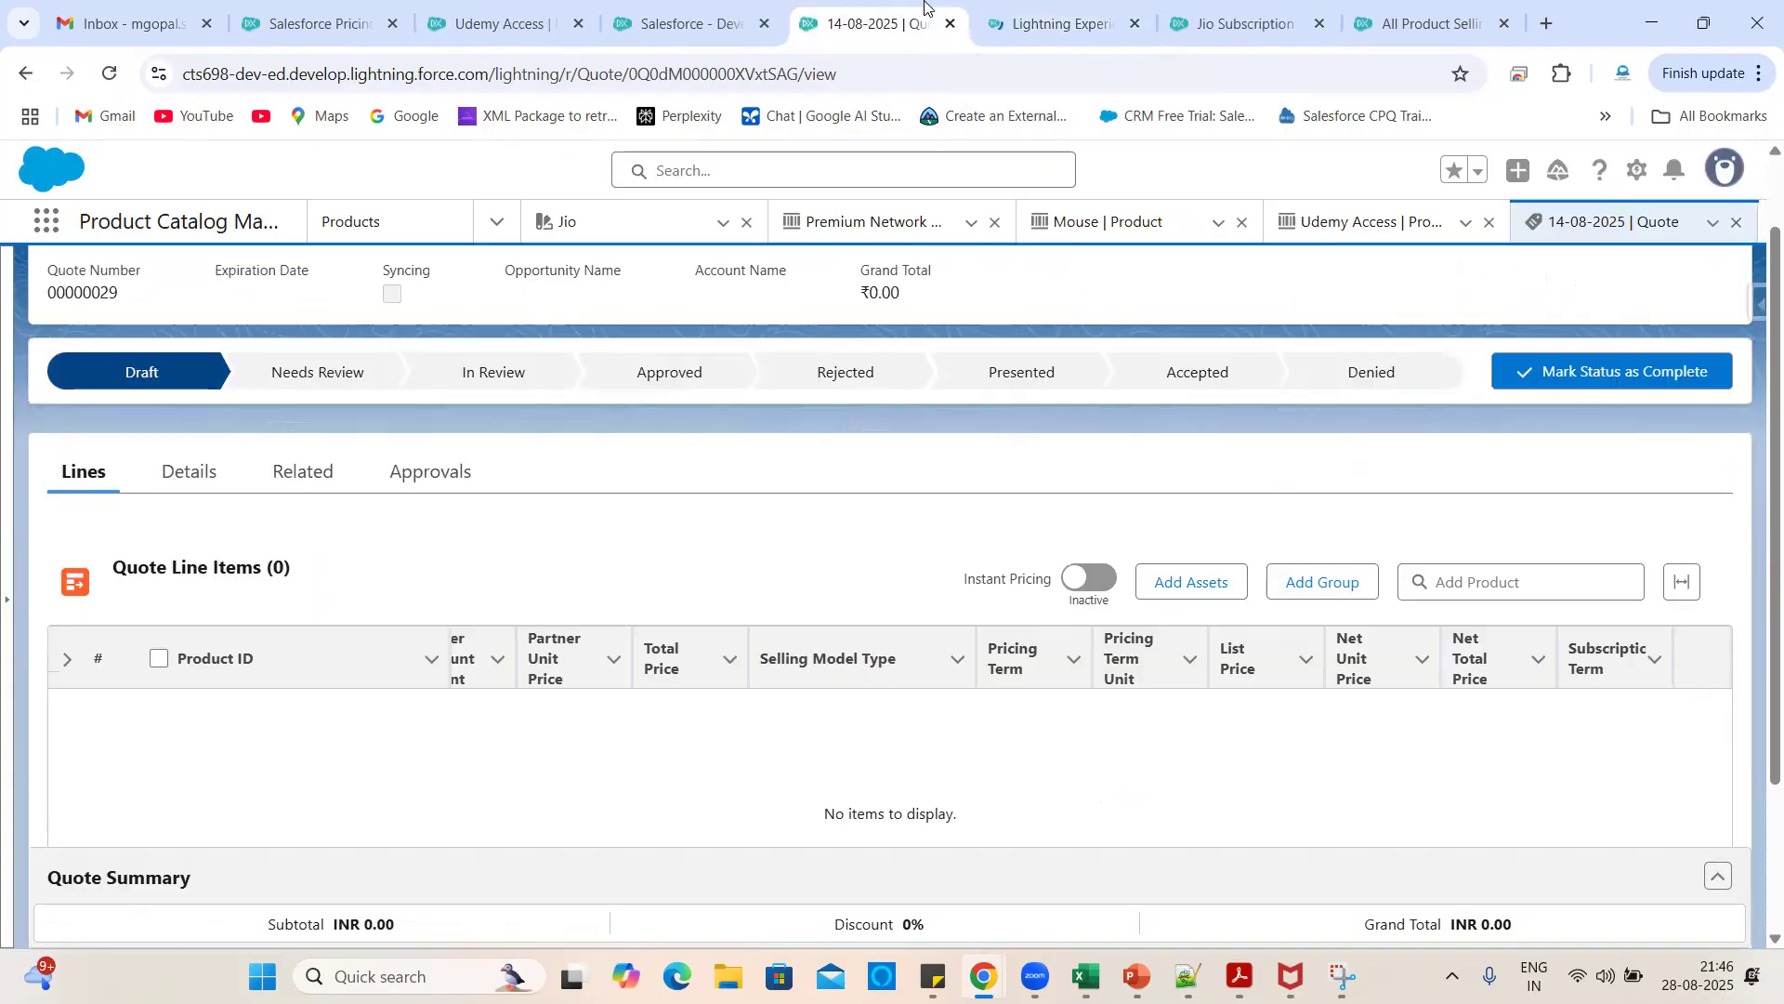
{"action": "scroll", "coordinate": [637, 786], "scroll_direction": "up", "scroll_amount": 1}
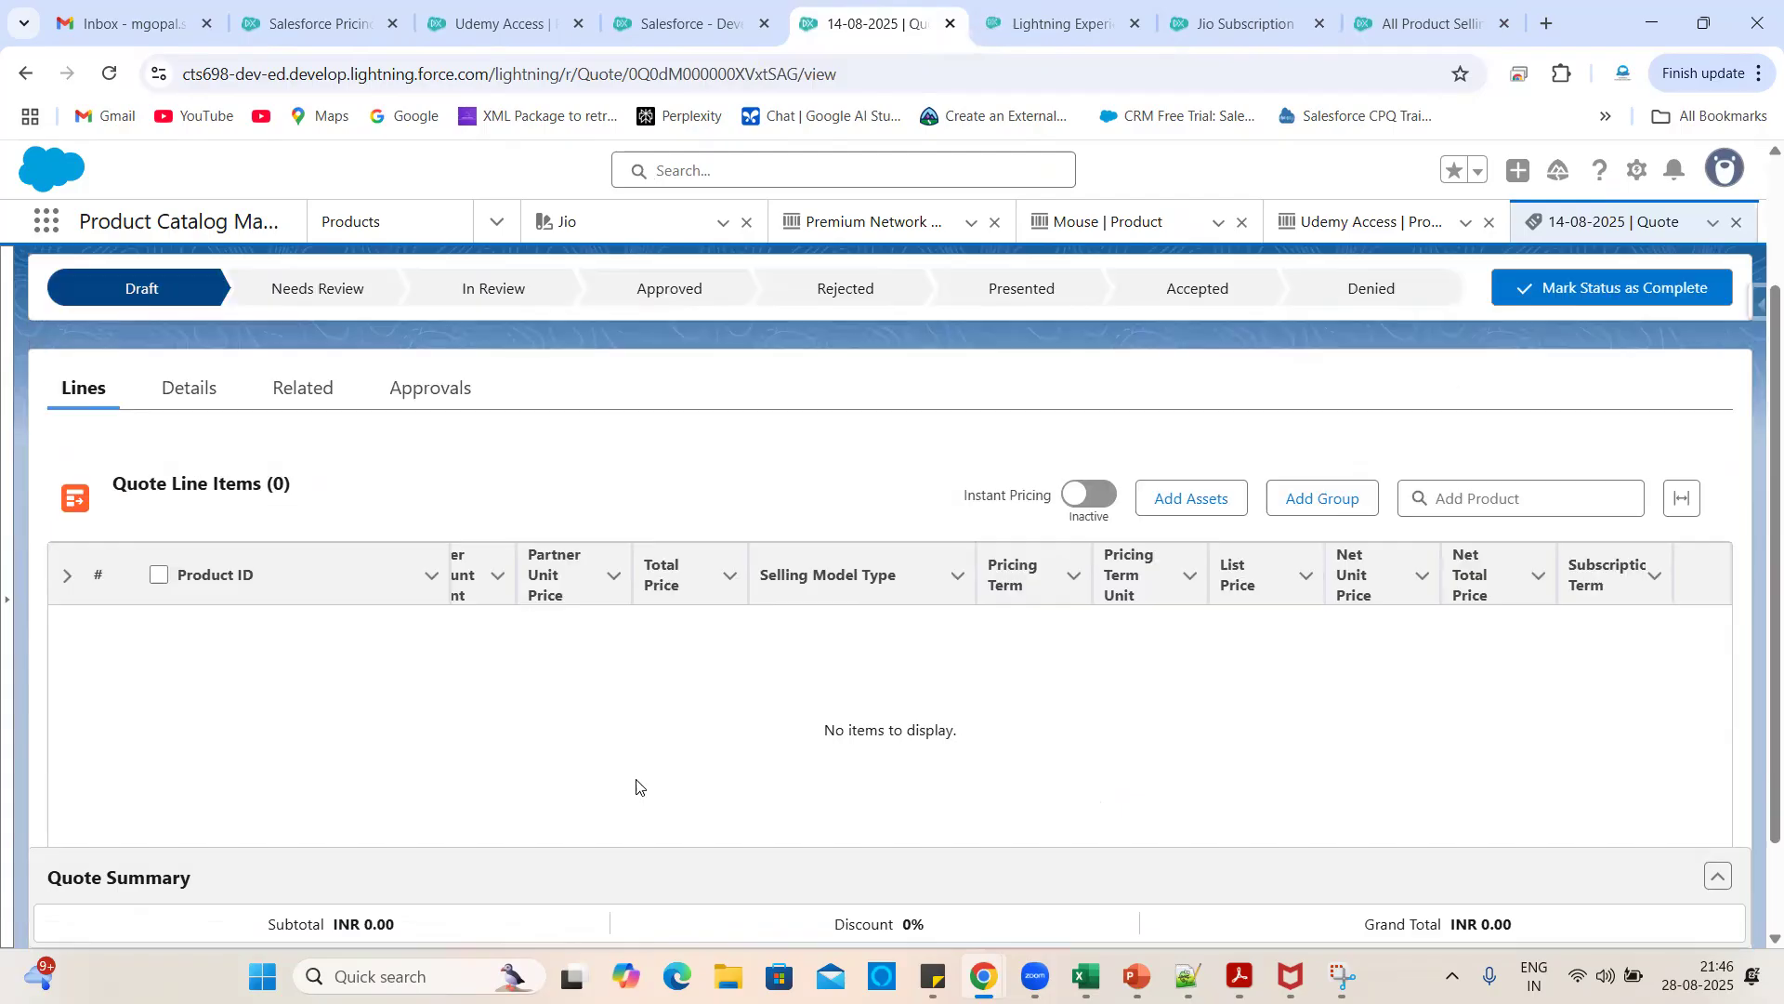
- Open the quote page in Lightning App Builder and switch the home tab to Lightning Experience
{"action": "left_click", "coordinate": [1635, 172]}
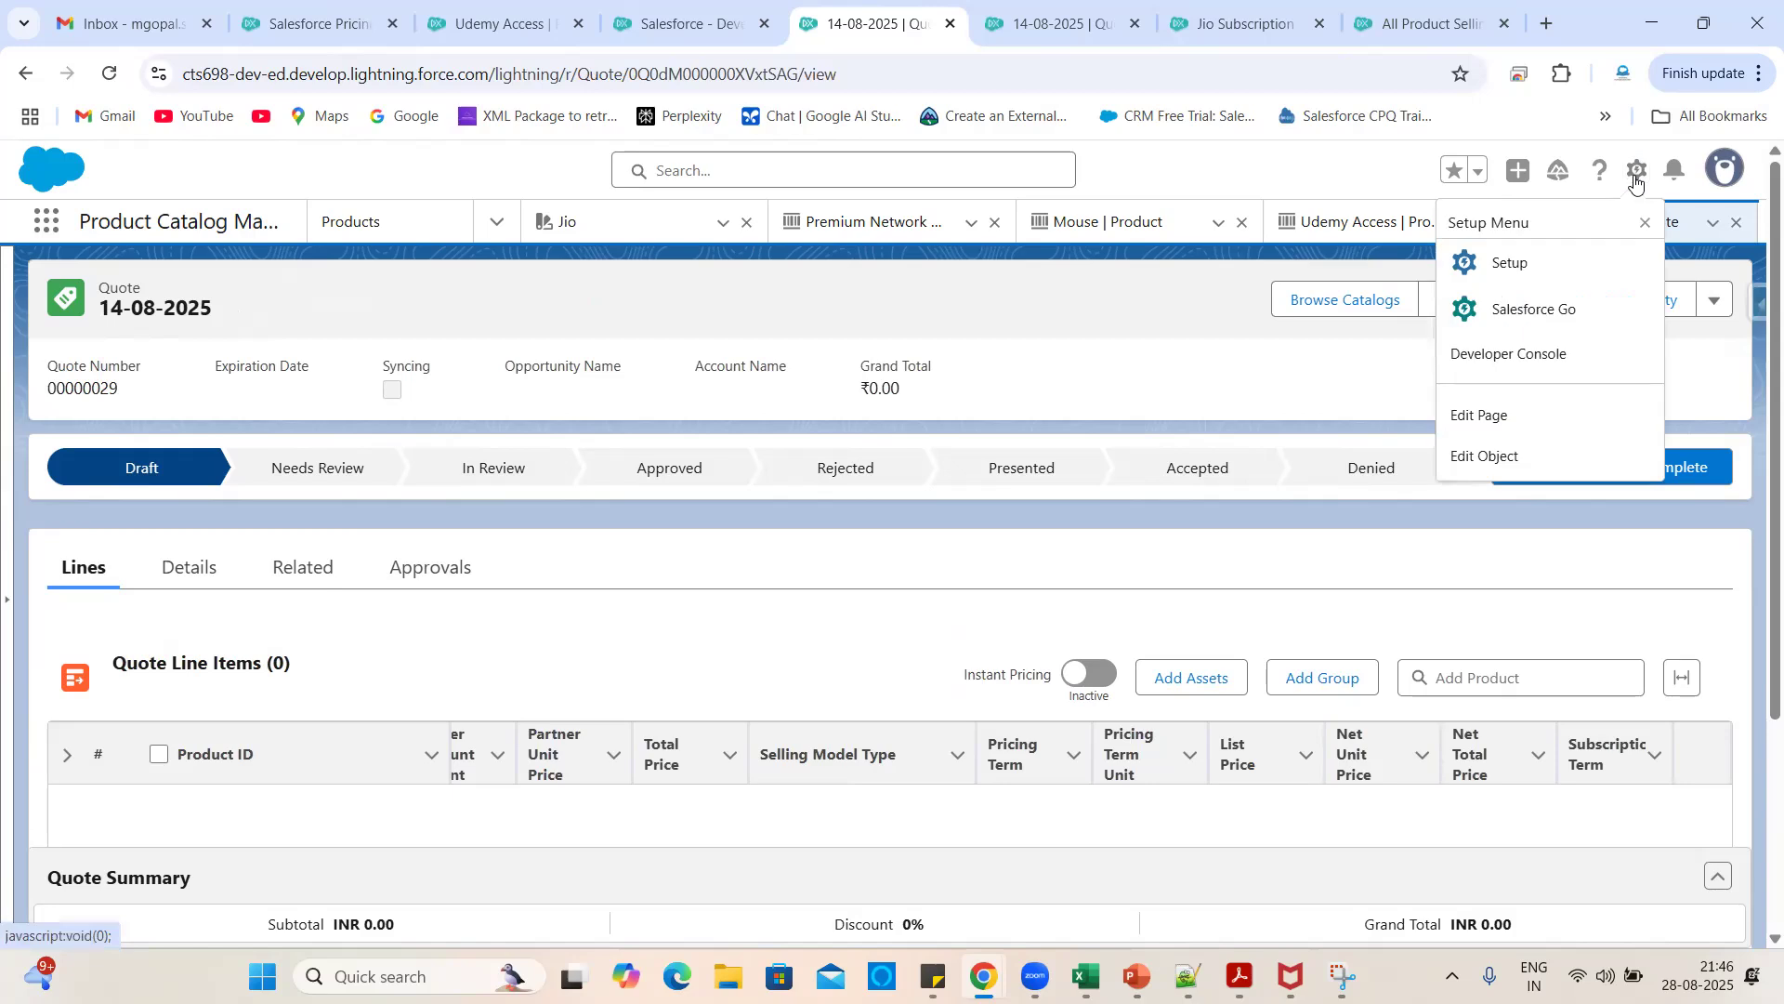
{"action": "left_click", "coordinate": [1504, 407]}
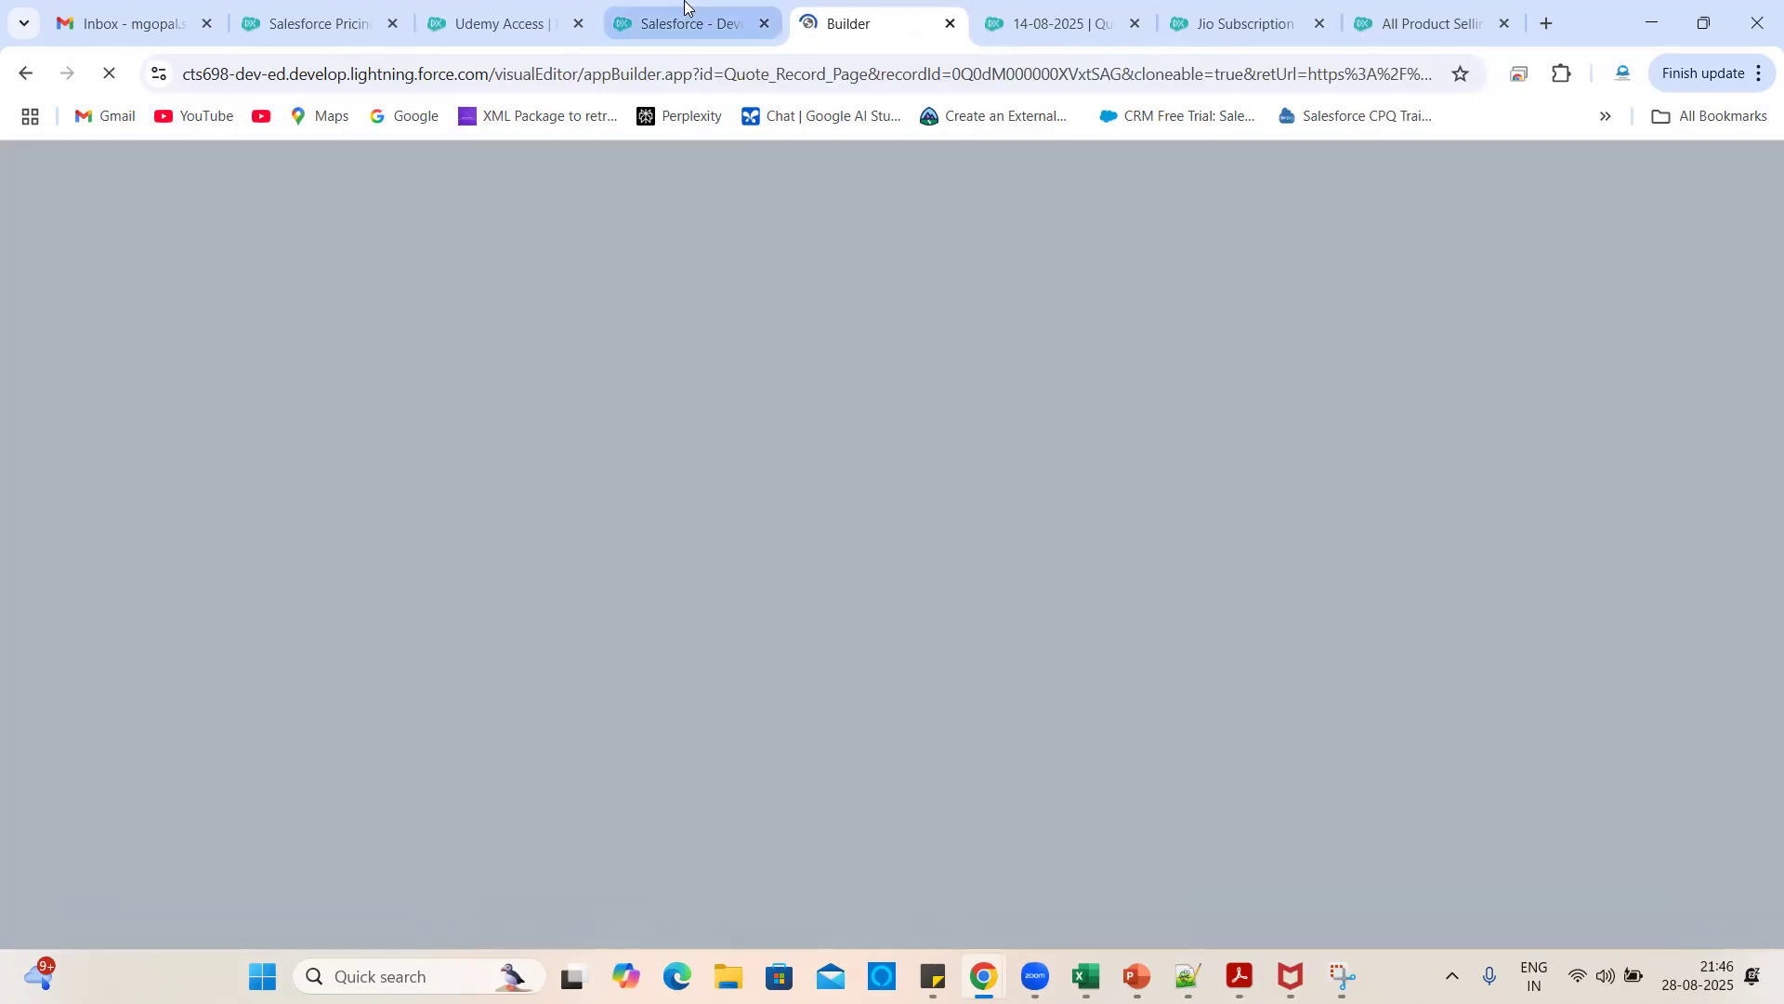
{"action": "left_click", "coordinate": [685, 20]}
{"action": "left_click", "coordinate": [1140, 191]}
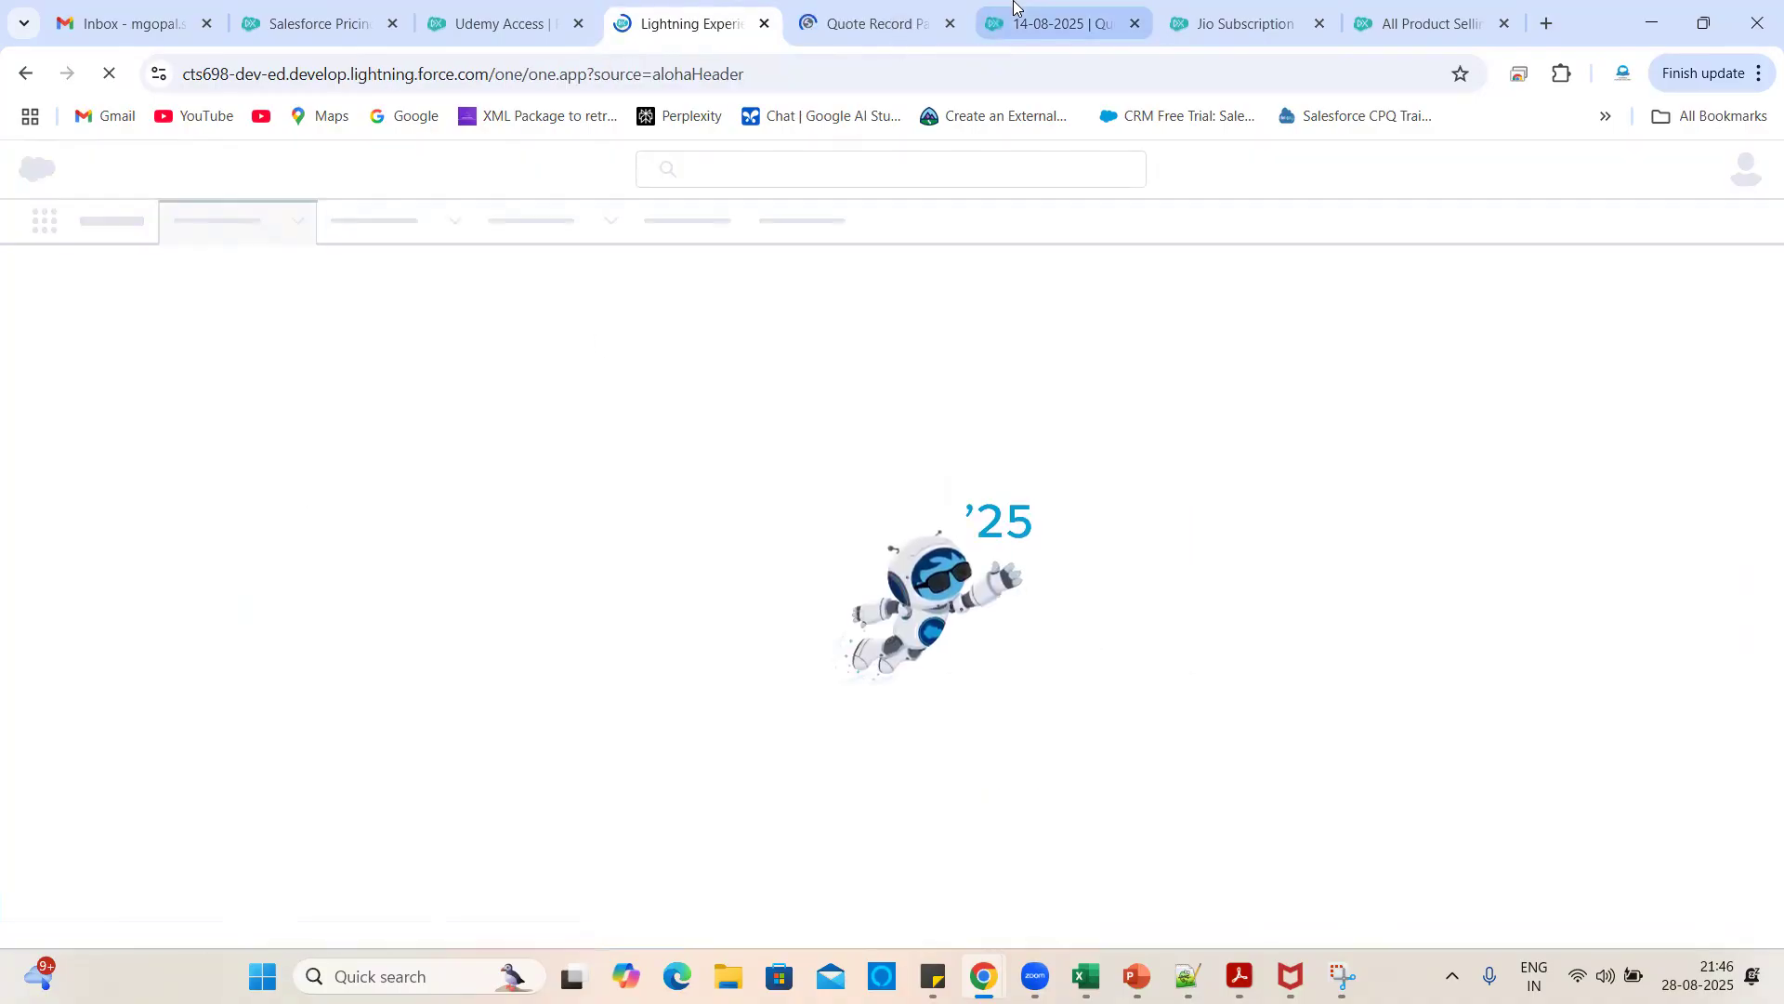
- Reorder the duplicated quote tab among the browser tabs and scroll through it
{"action": "left_click", "coordinate": [1013, 5]}
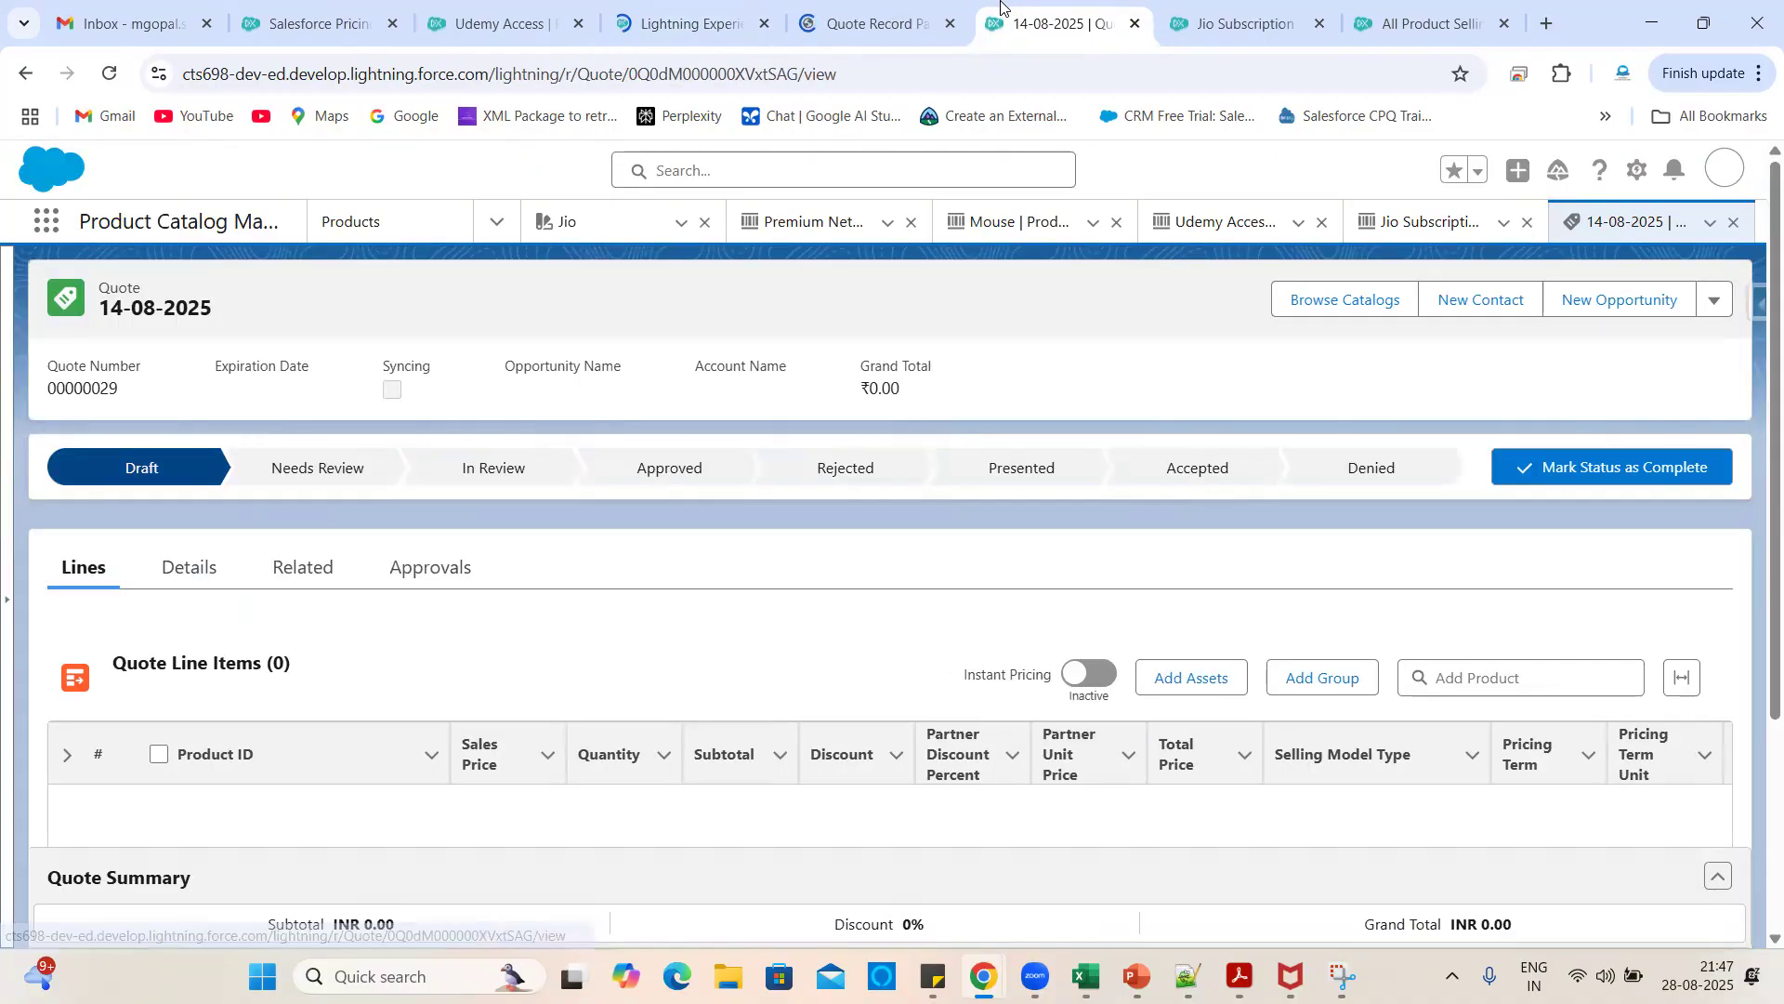
{"action": "left_click_drag", "start_coordinate": [1013, 4], "coordinate": [857, 4]}
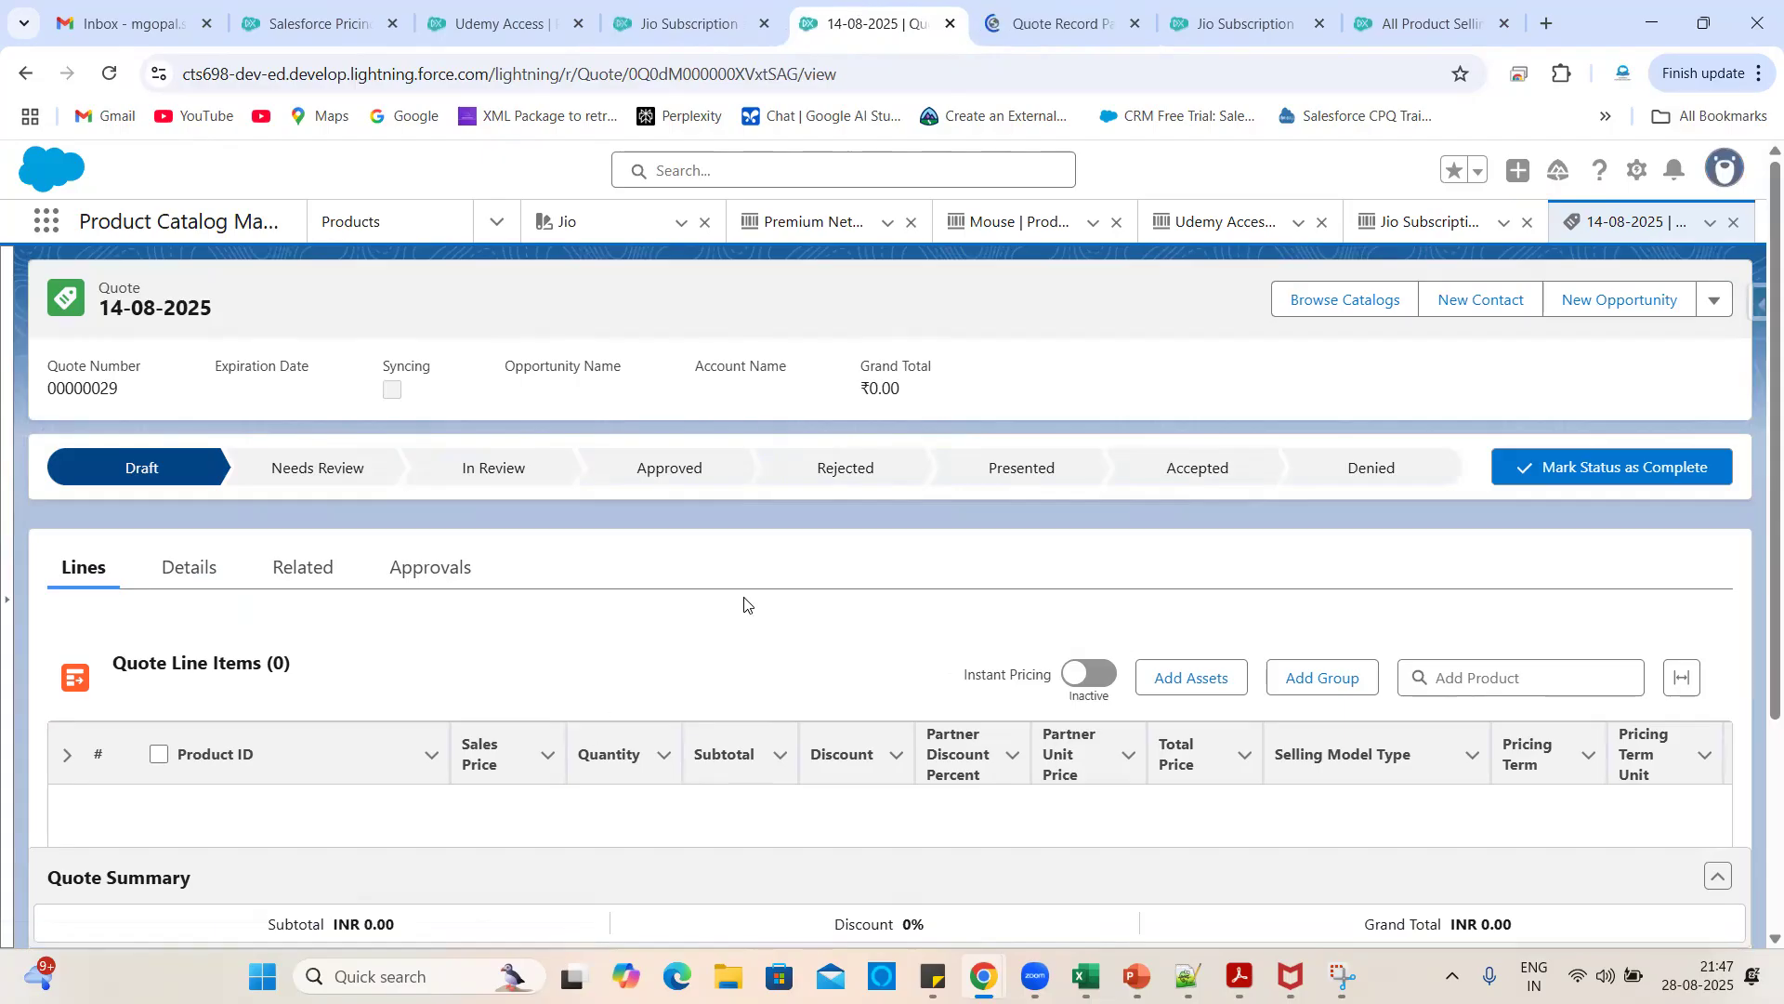
{"action": "scroll", "coordinate": [744, 605], "scroll_direction": "down", "scroll_amount": 2}
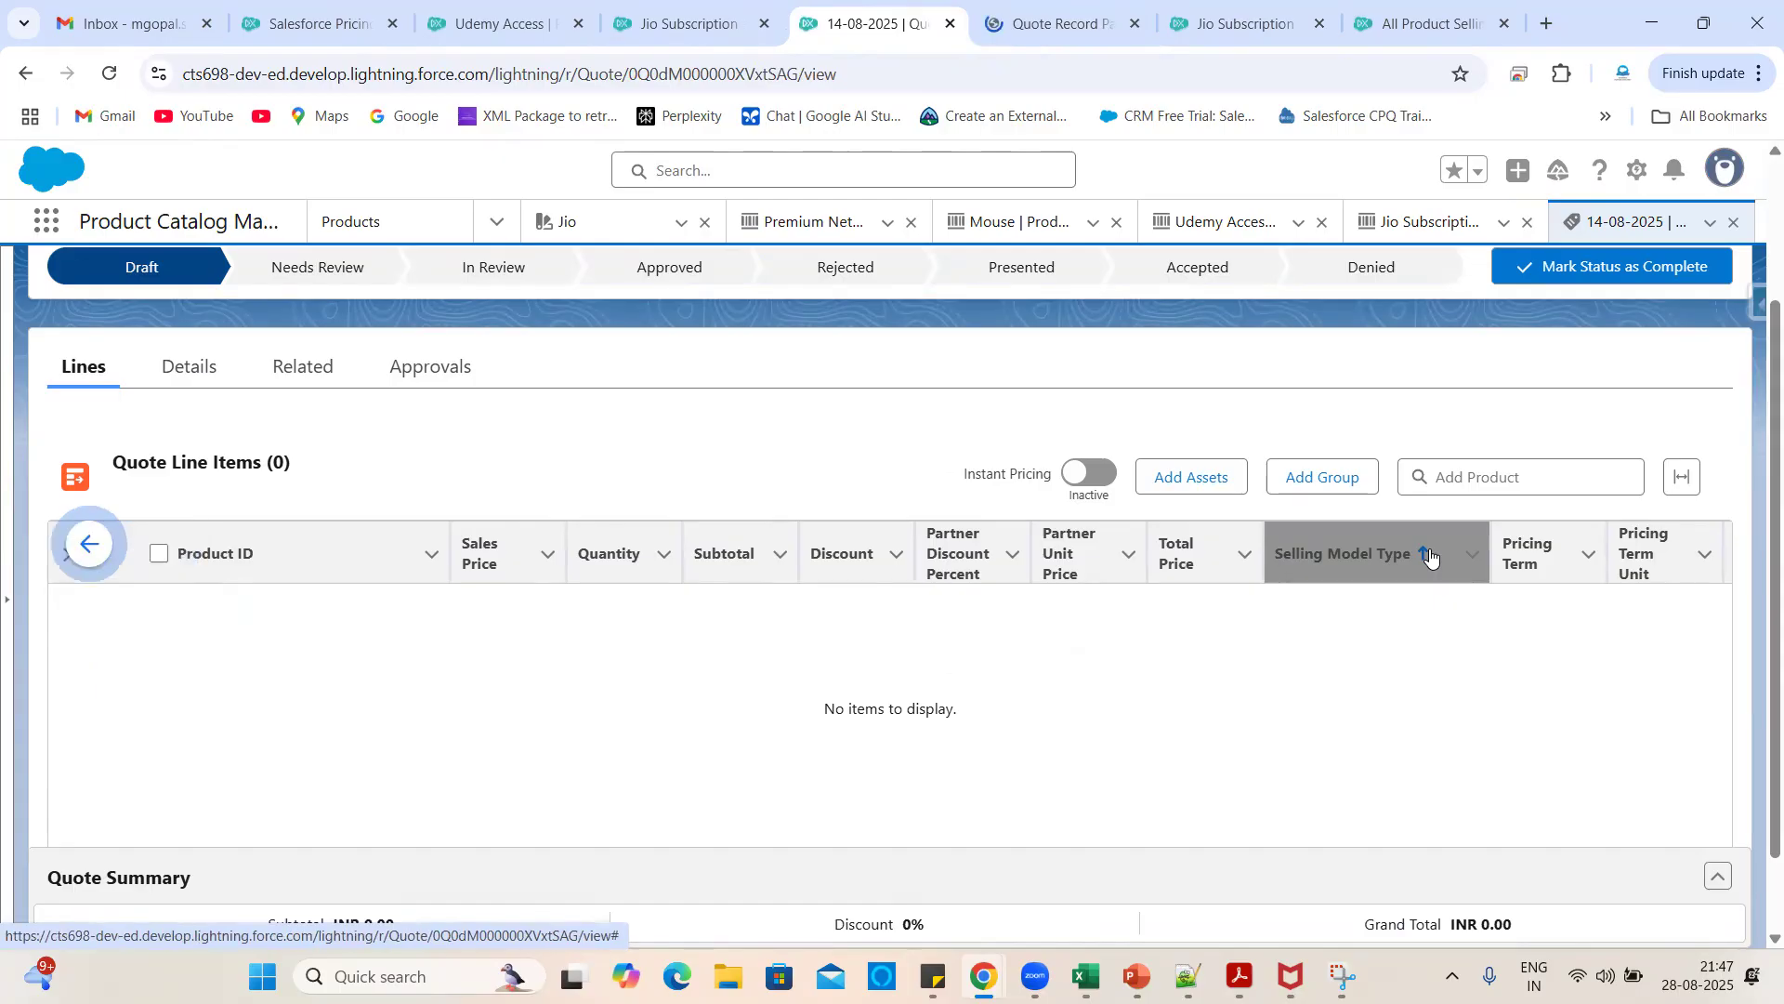
{"action": "scroll", "coordinate": [1023, 749], "scroll_direction": "down", "scroll_amount": 1}
- Dismiss the Important Changes announcement and select the Quote Line Items component in the builder
{"action": "left_click", "coordinate": [1068, 6]}
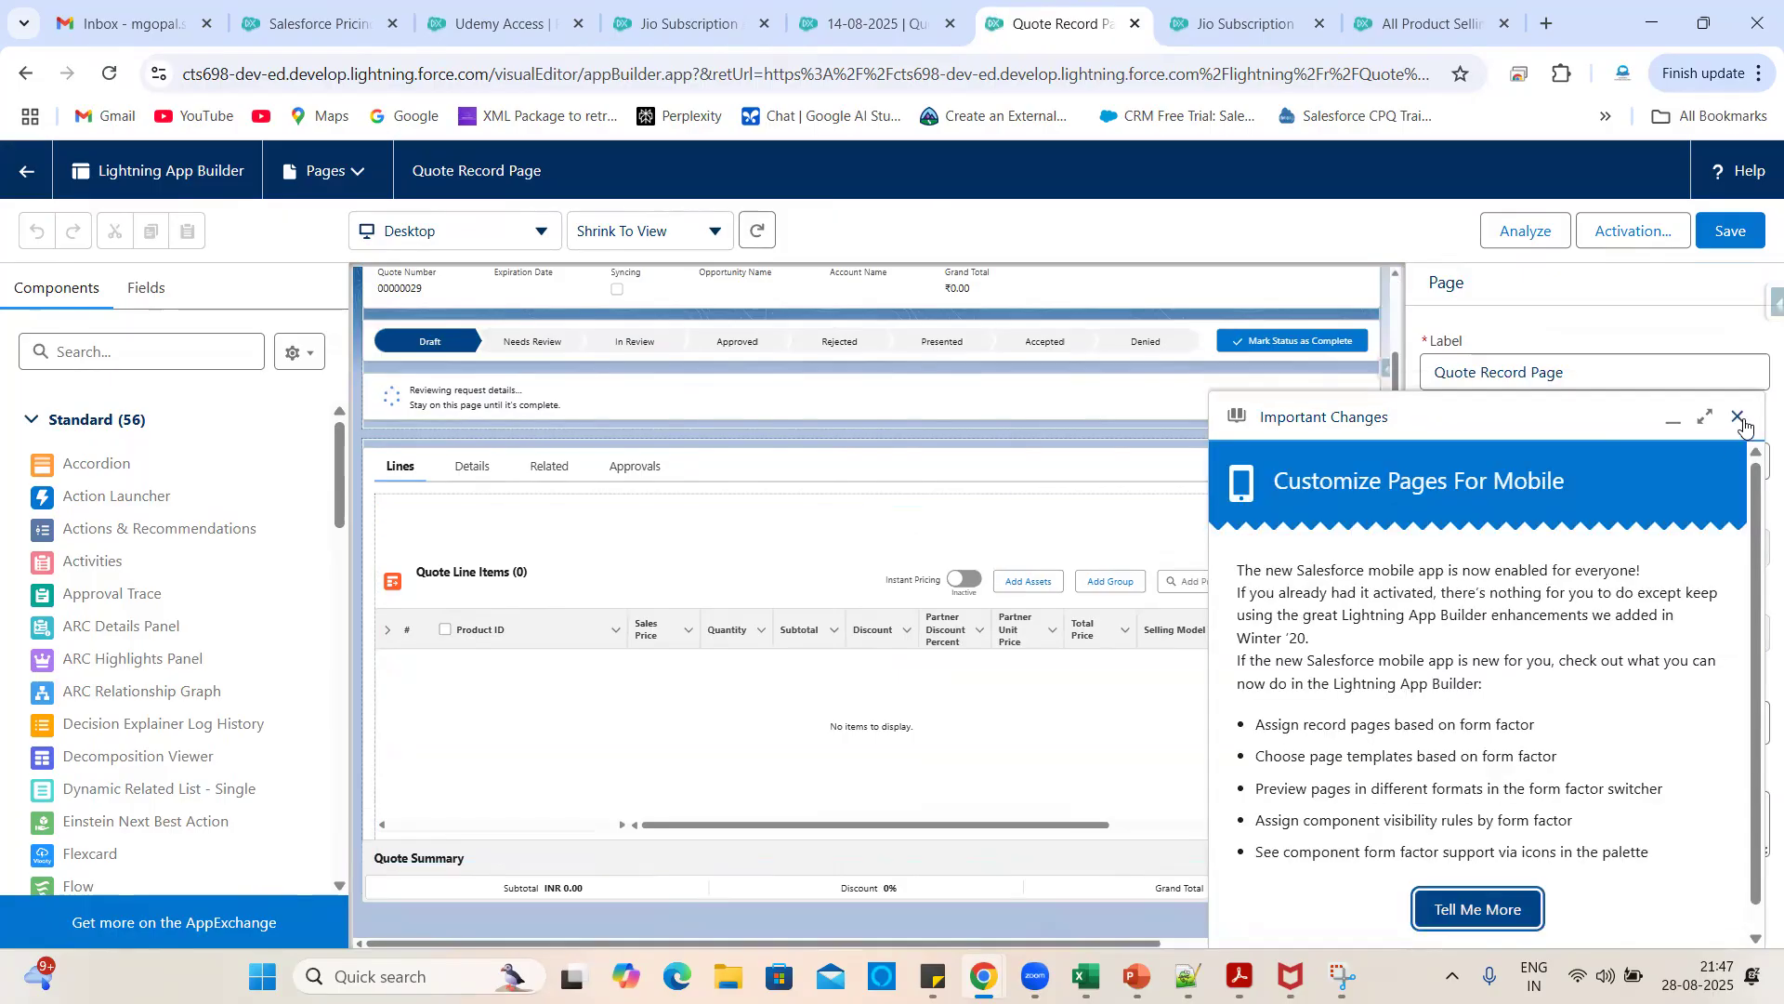
{"action": "left_click", "coordinate": [1736, 418]}
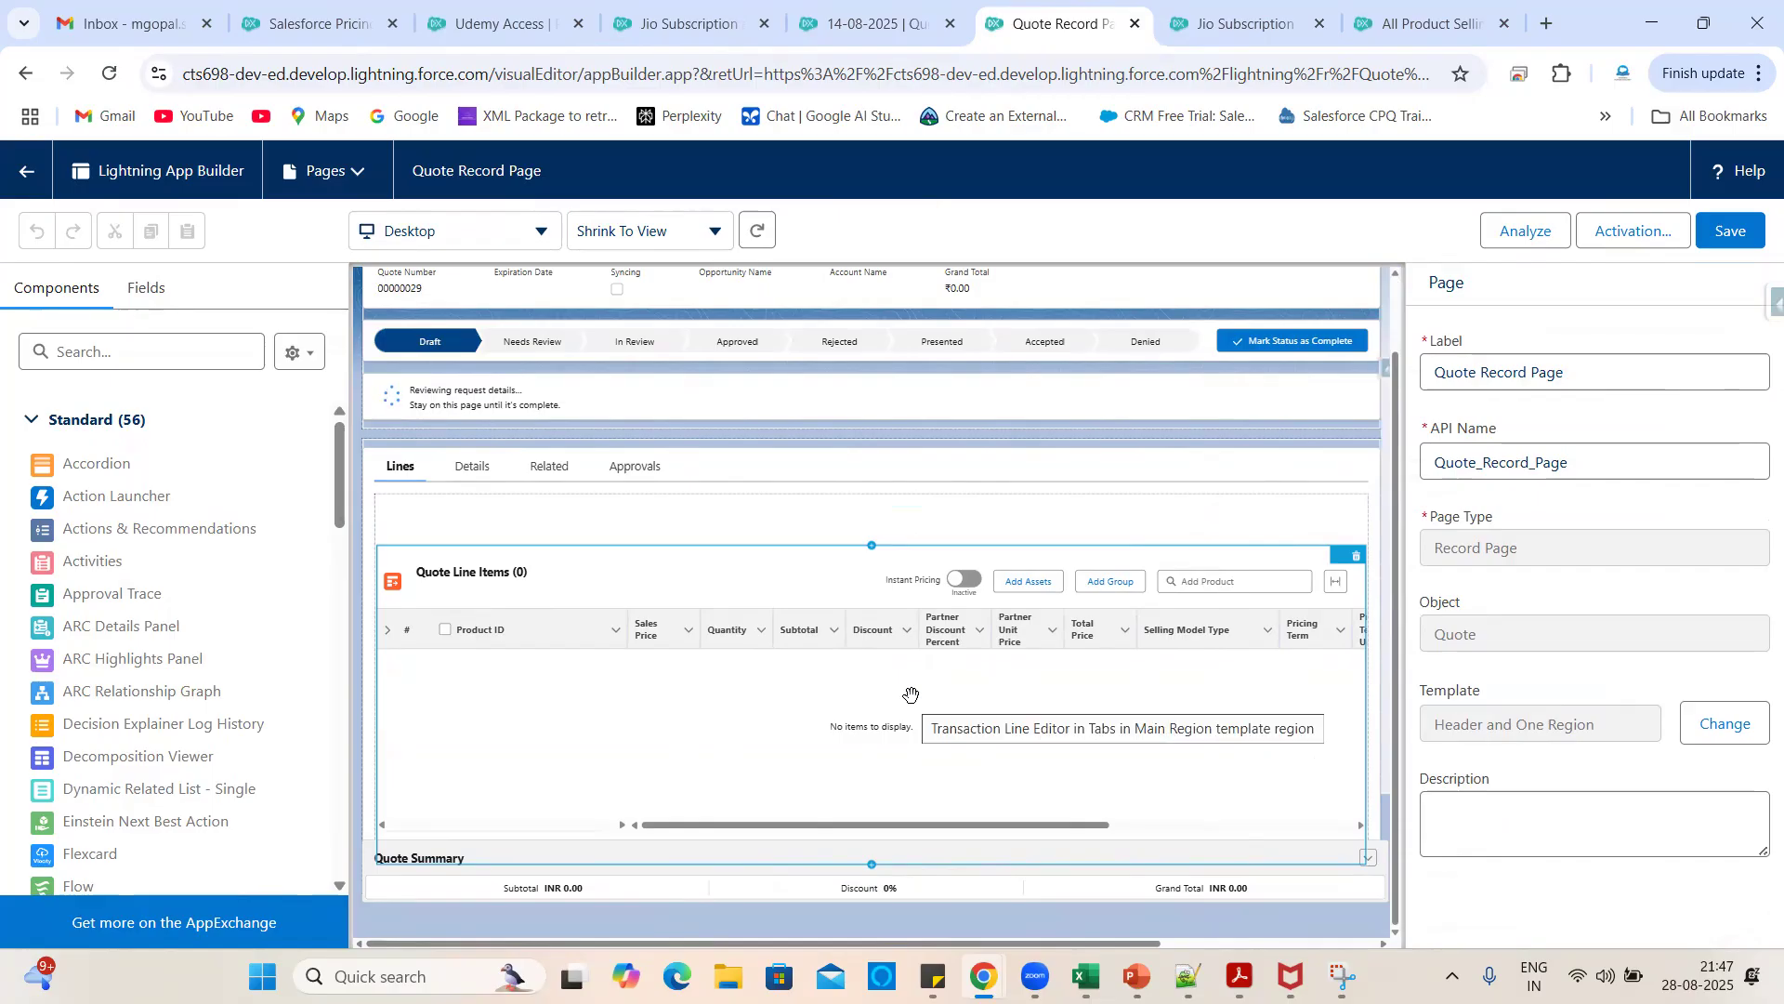
{"action": "left_click", "coordinate": [667, 656]}
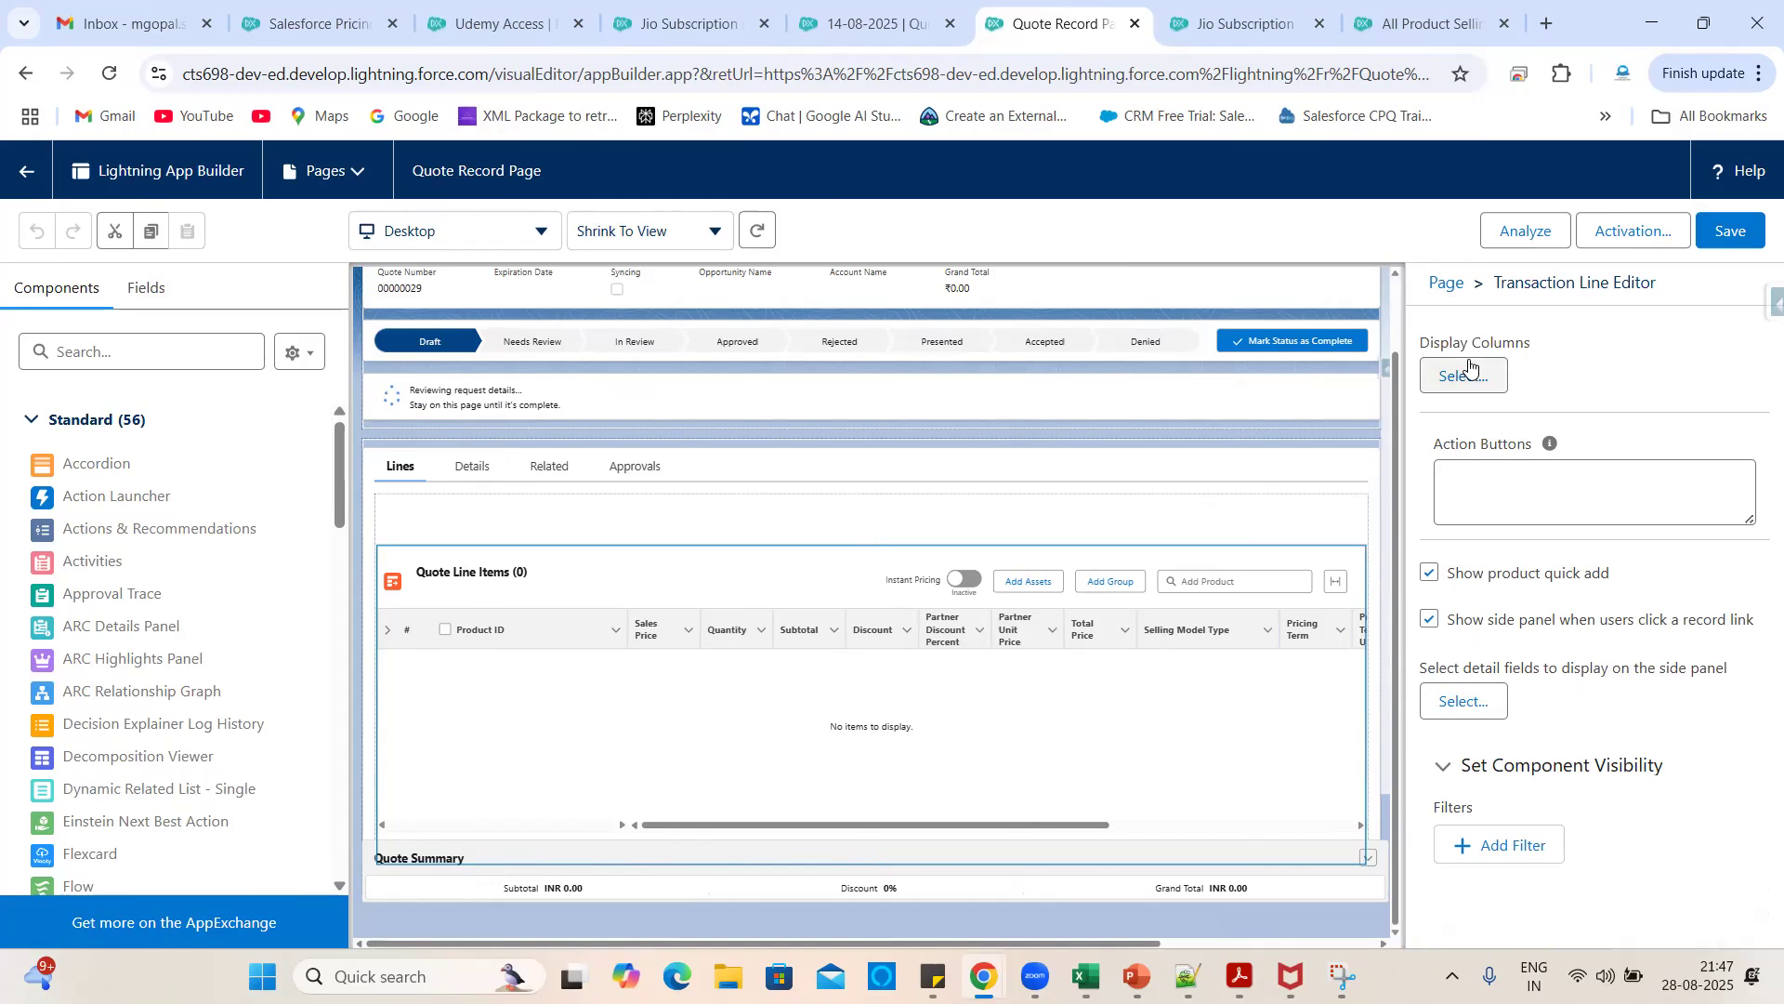
- Open the Display Columns chooser and add Product to the selected columns
{"action": "left_click", "coordinate": [1468, 374]}
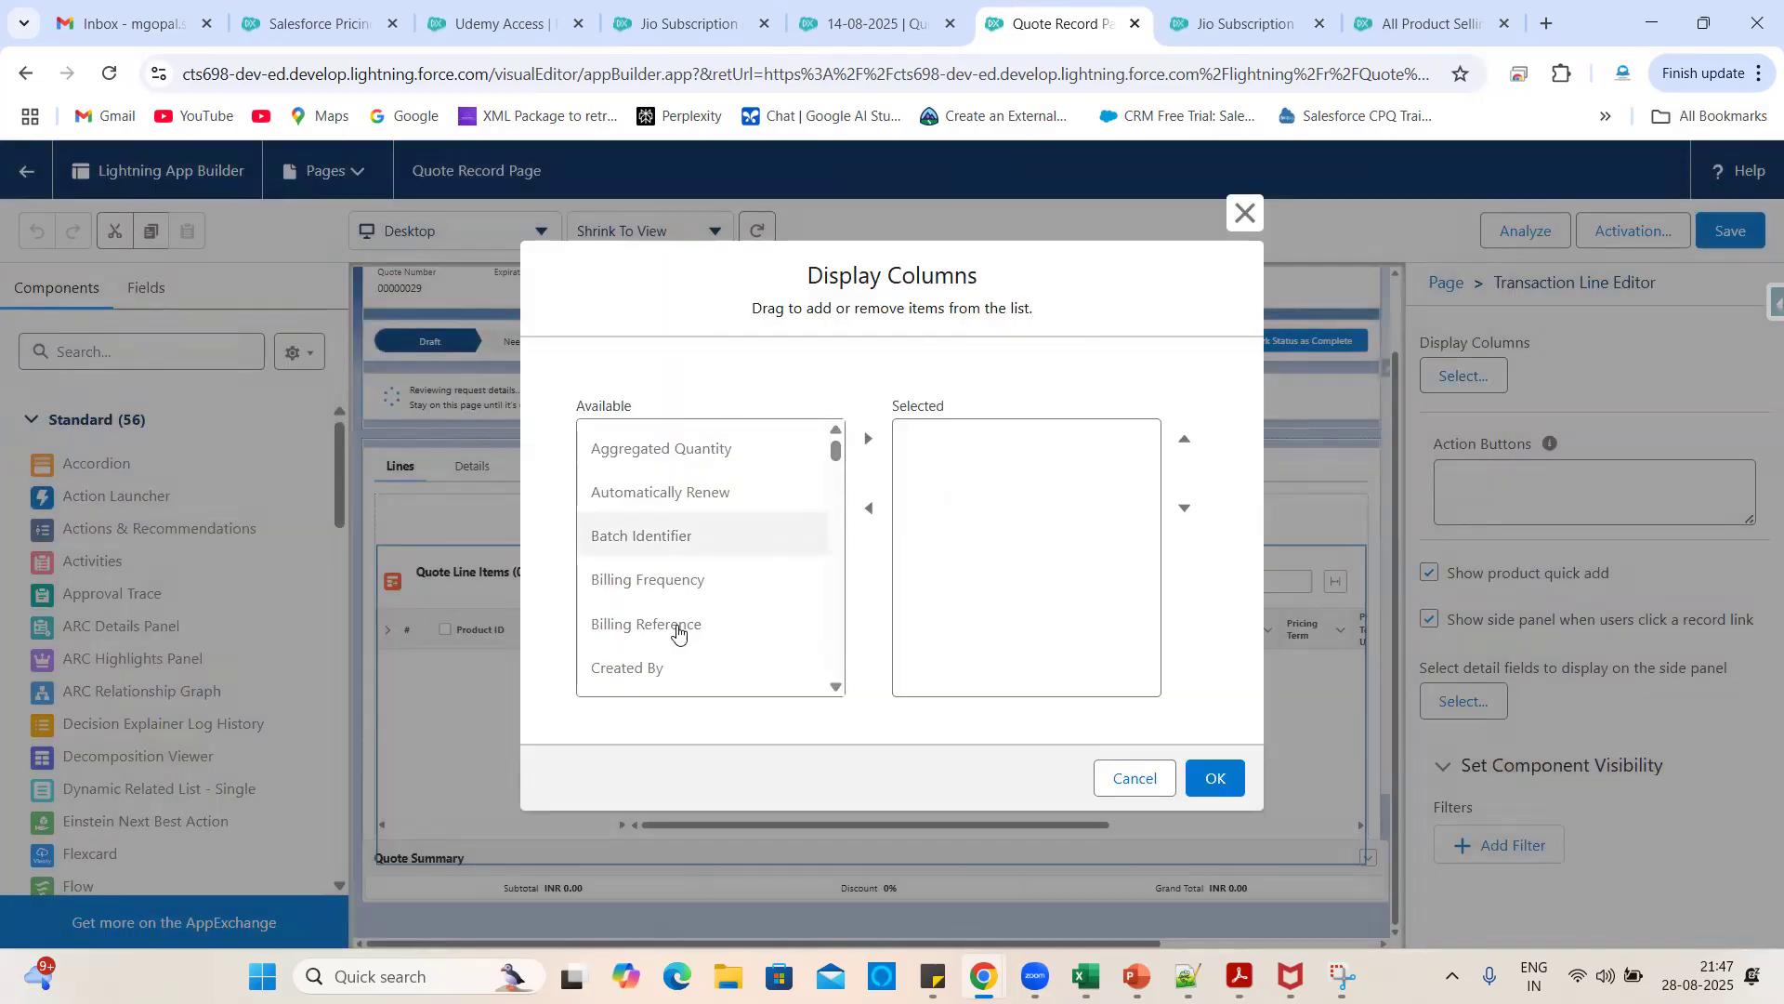
{"action": "scroll", "coordinate": [693, 661], "scroll_direction": "down", "scroll_amount": 3}
{"action": "scroll", "coordinate": [706, 632], "scroll_direction": "up", "scroll_amount": 5}
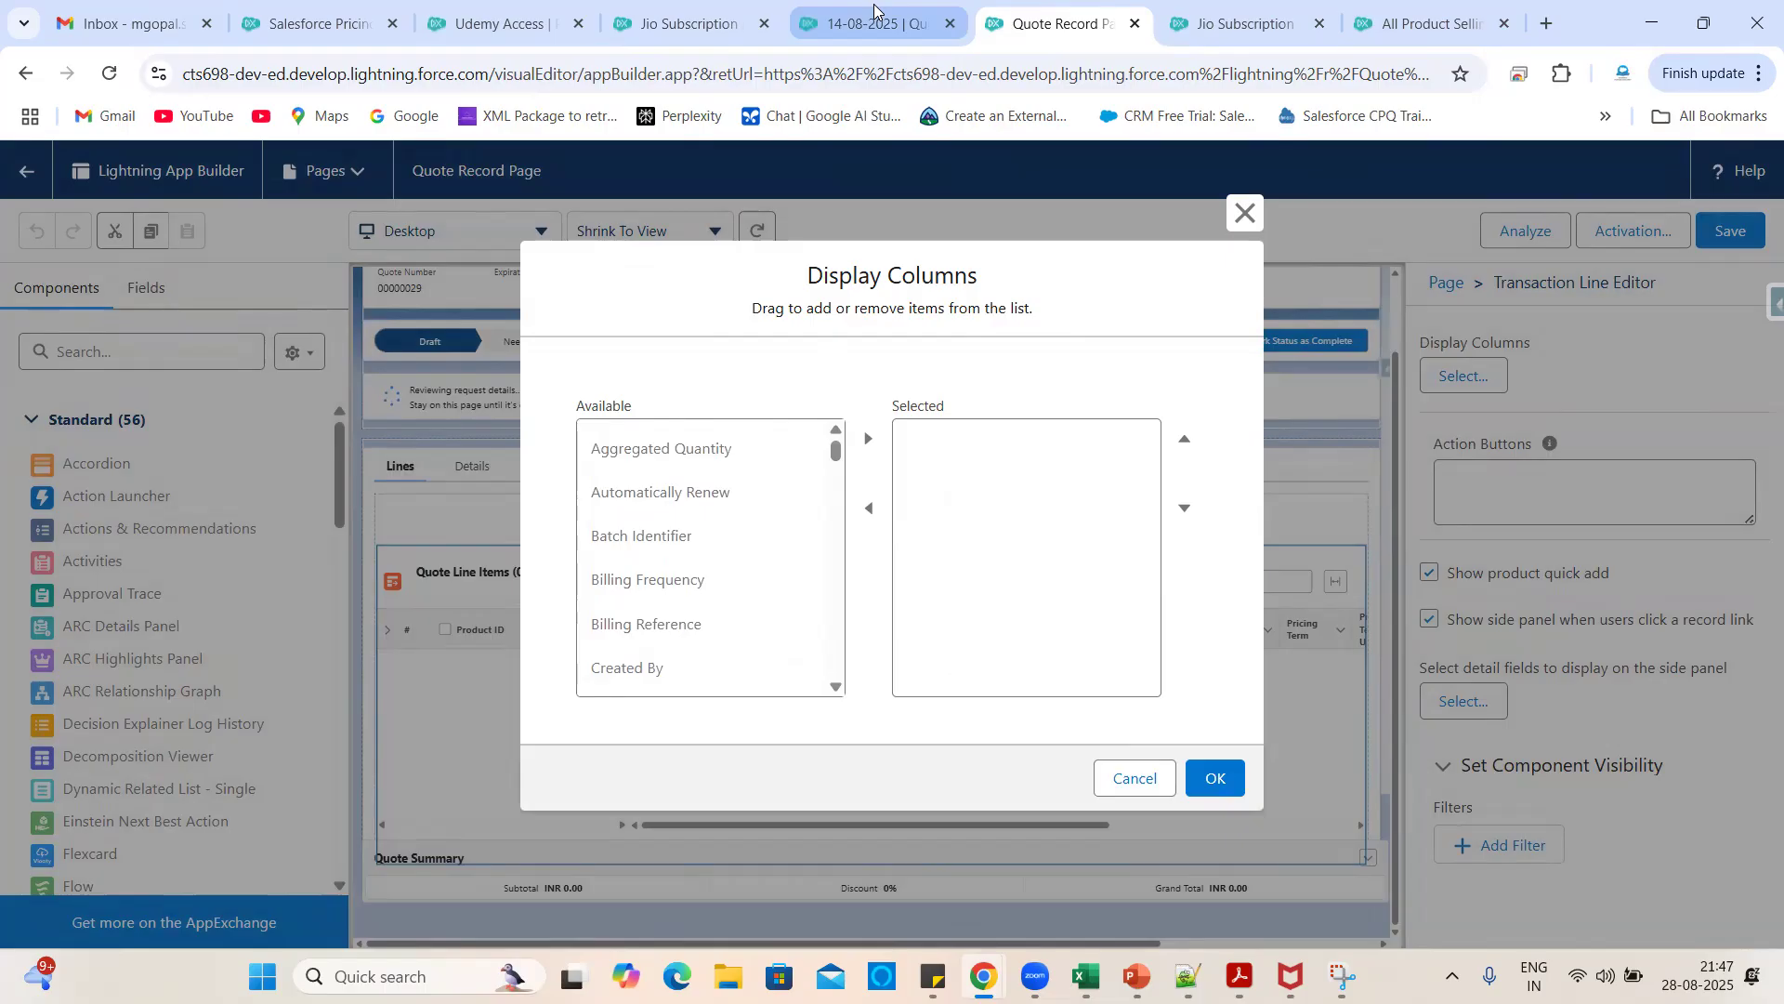
{"action": "left_click", "coordinate": [878, 21]}
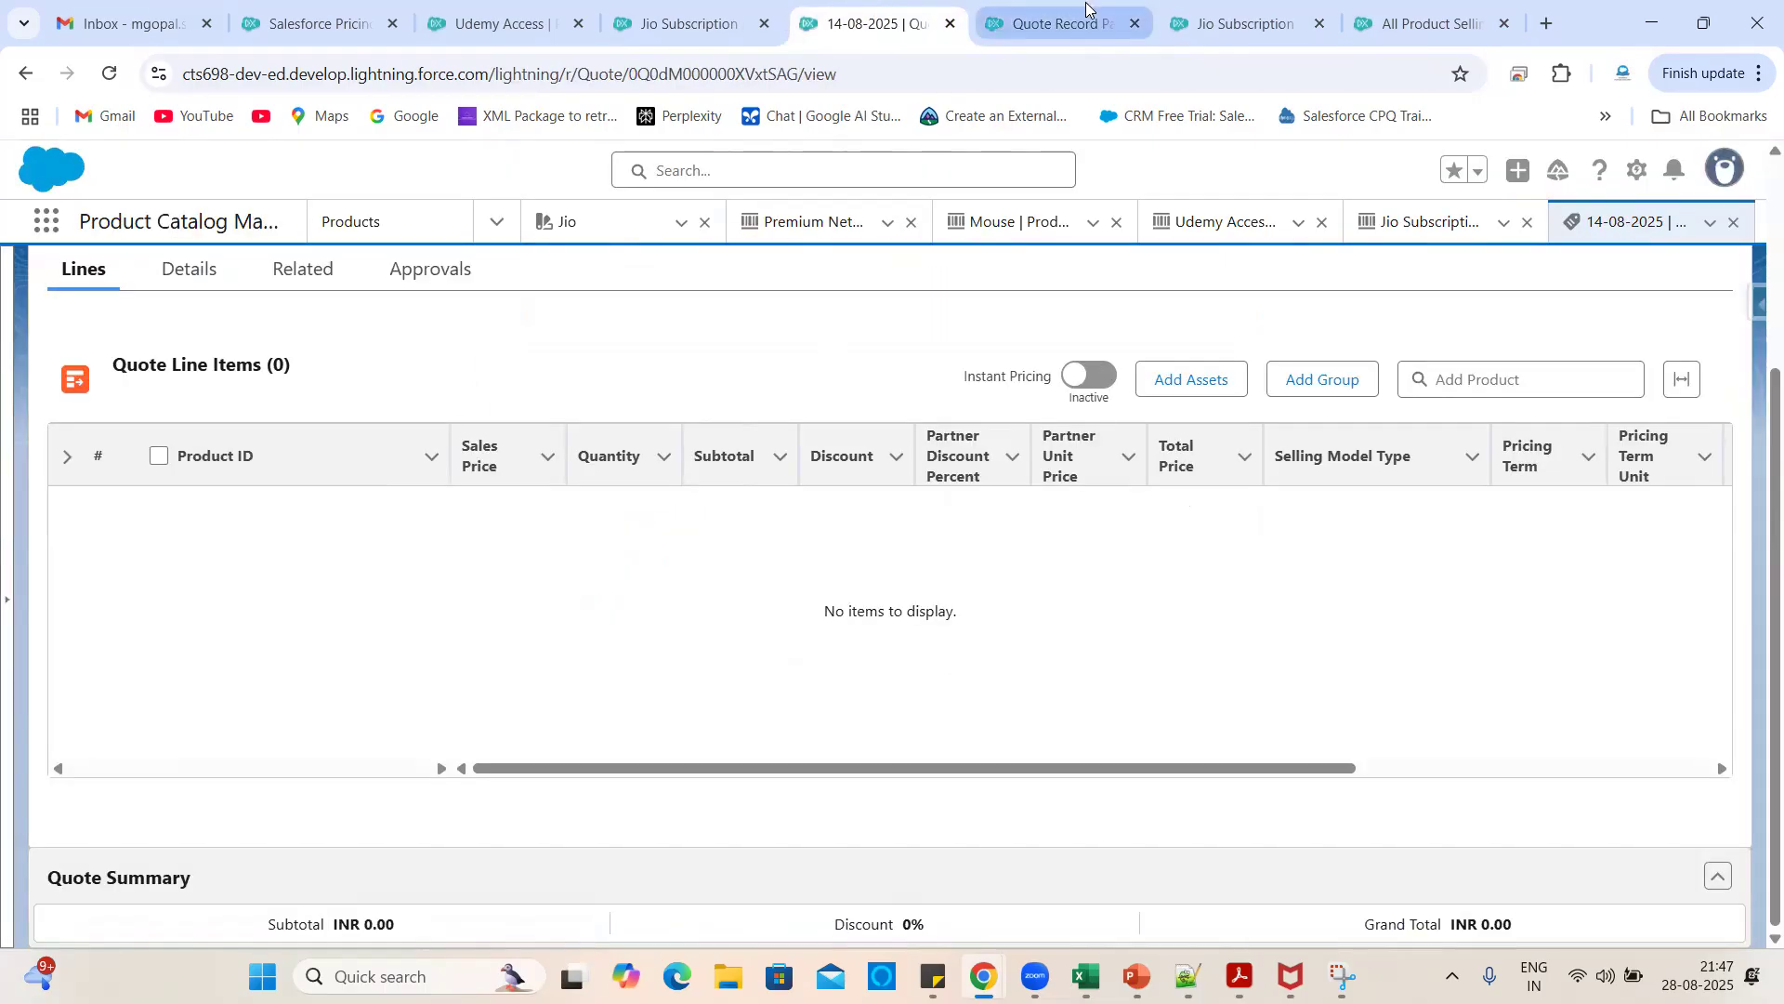
{"action": "left_click", "coordinate": [1055, 23]}
{"action": "left_click", "coordinate": [726, 620]}
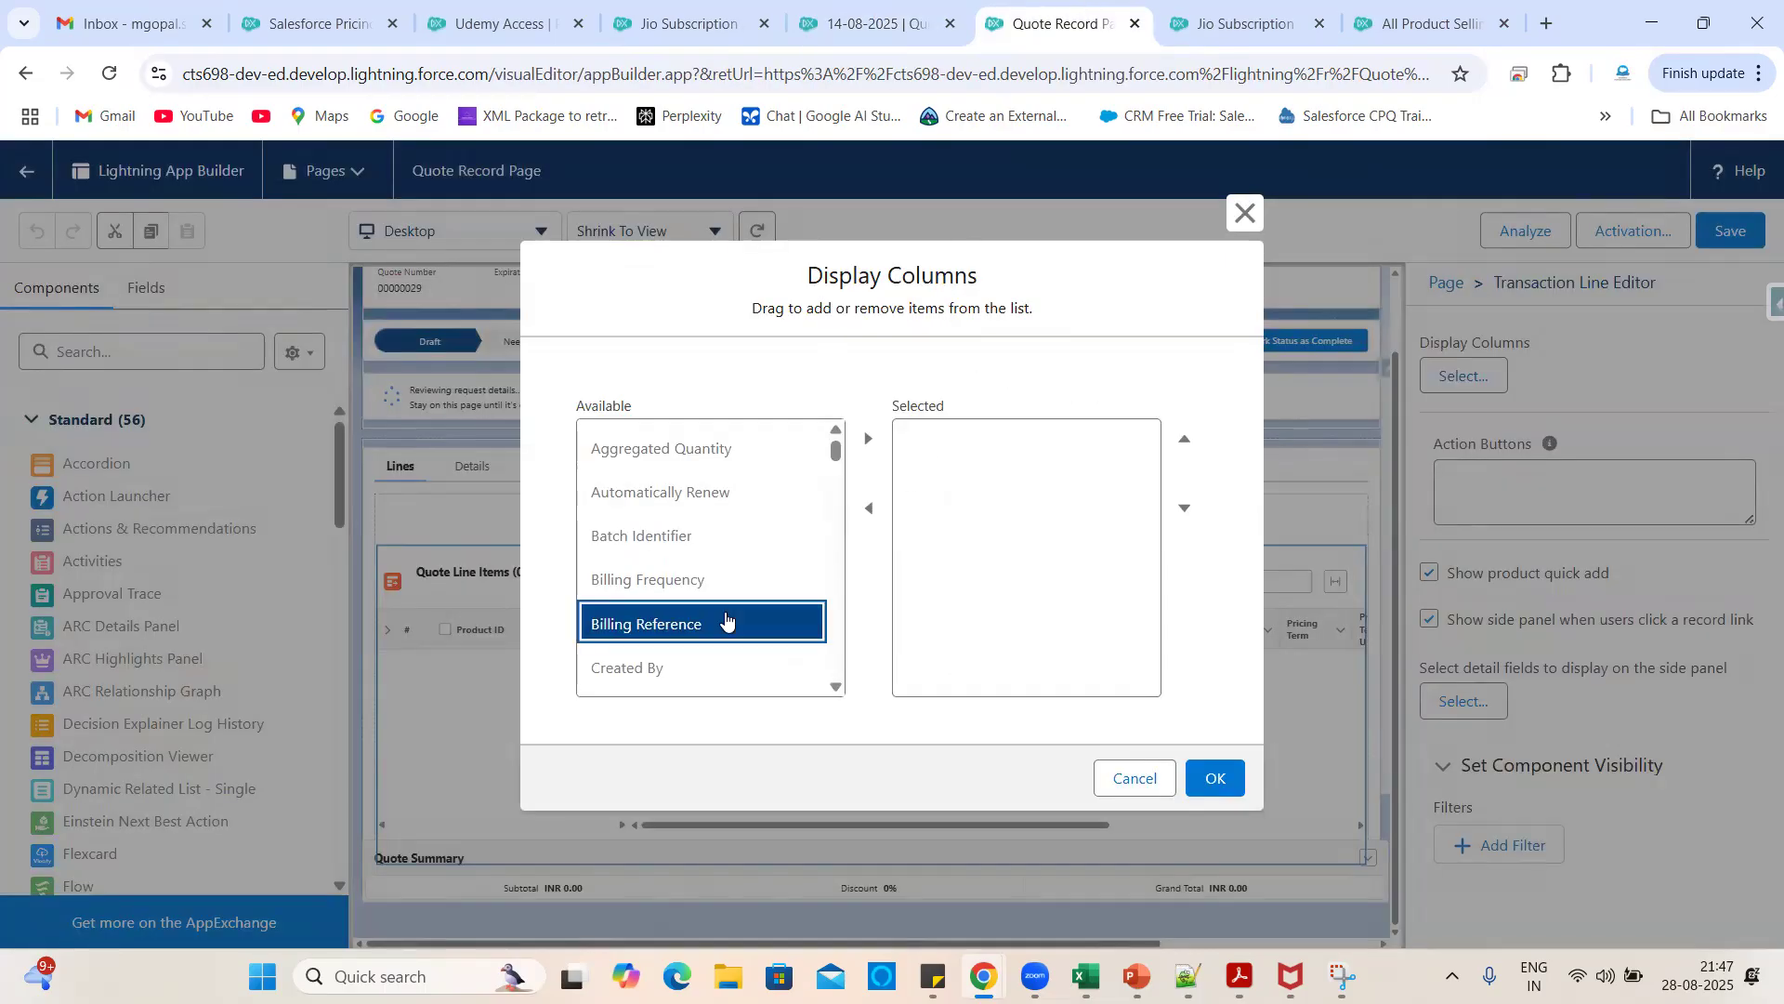
{"action": "scroll", "coordinate": [725, 621], "scroll_direction": "down", "scroll_amount": 10}
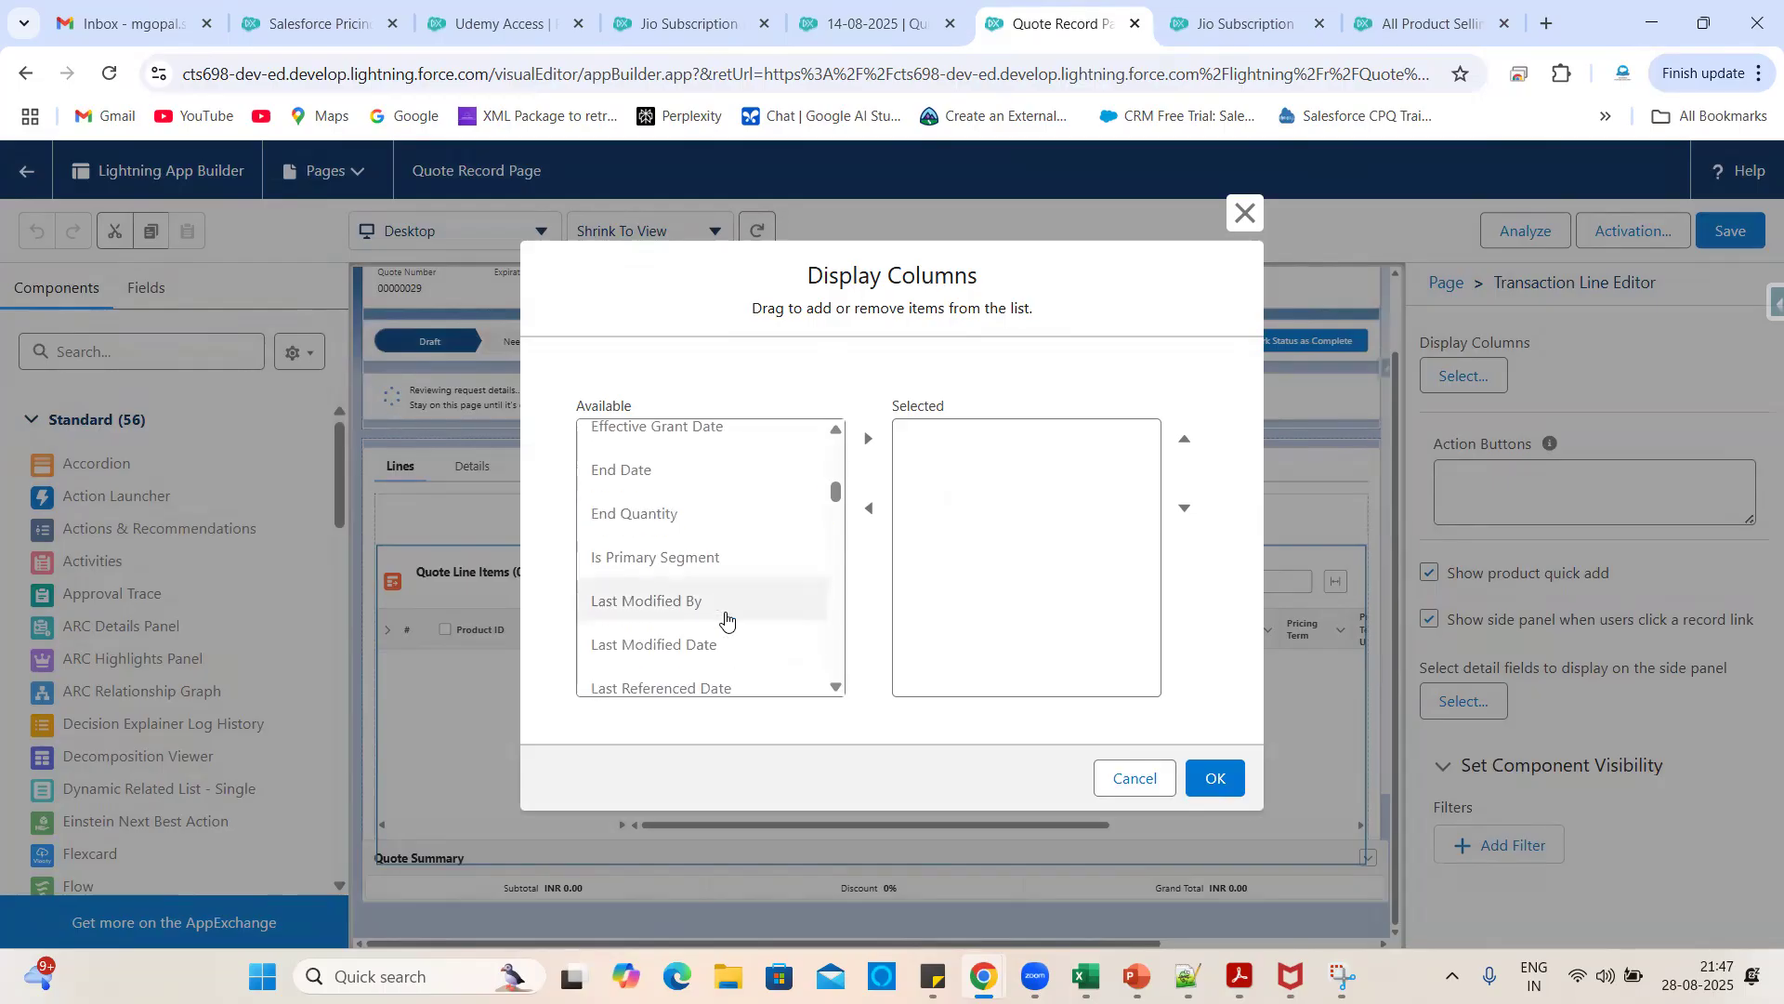
{"action": "scroll", "coordinate": [725, 620], "scroll_direction": "down", "scroll_amount": 8}
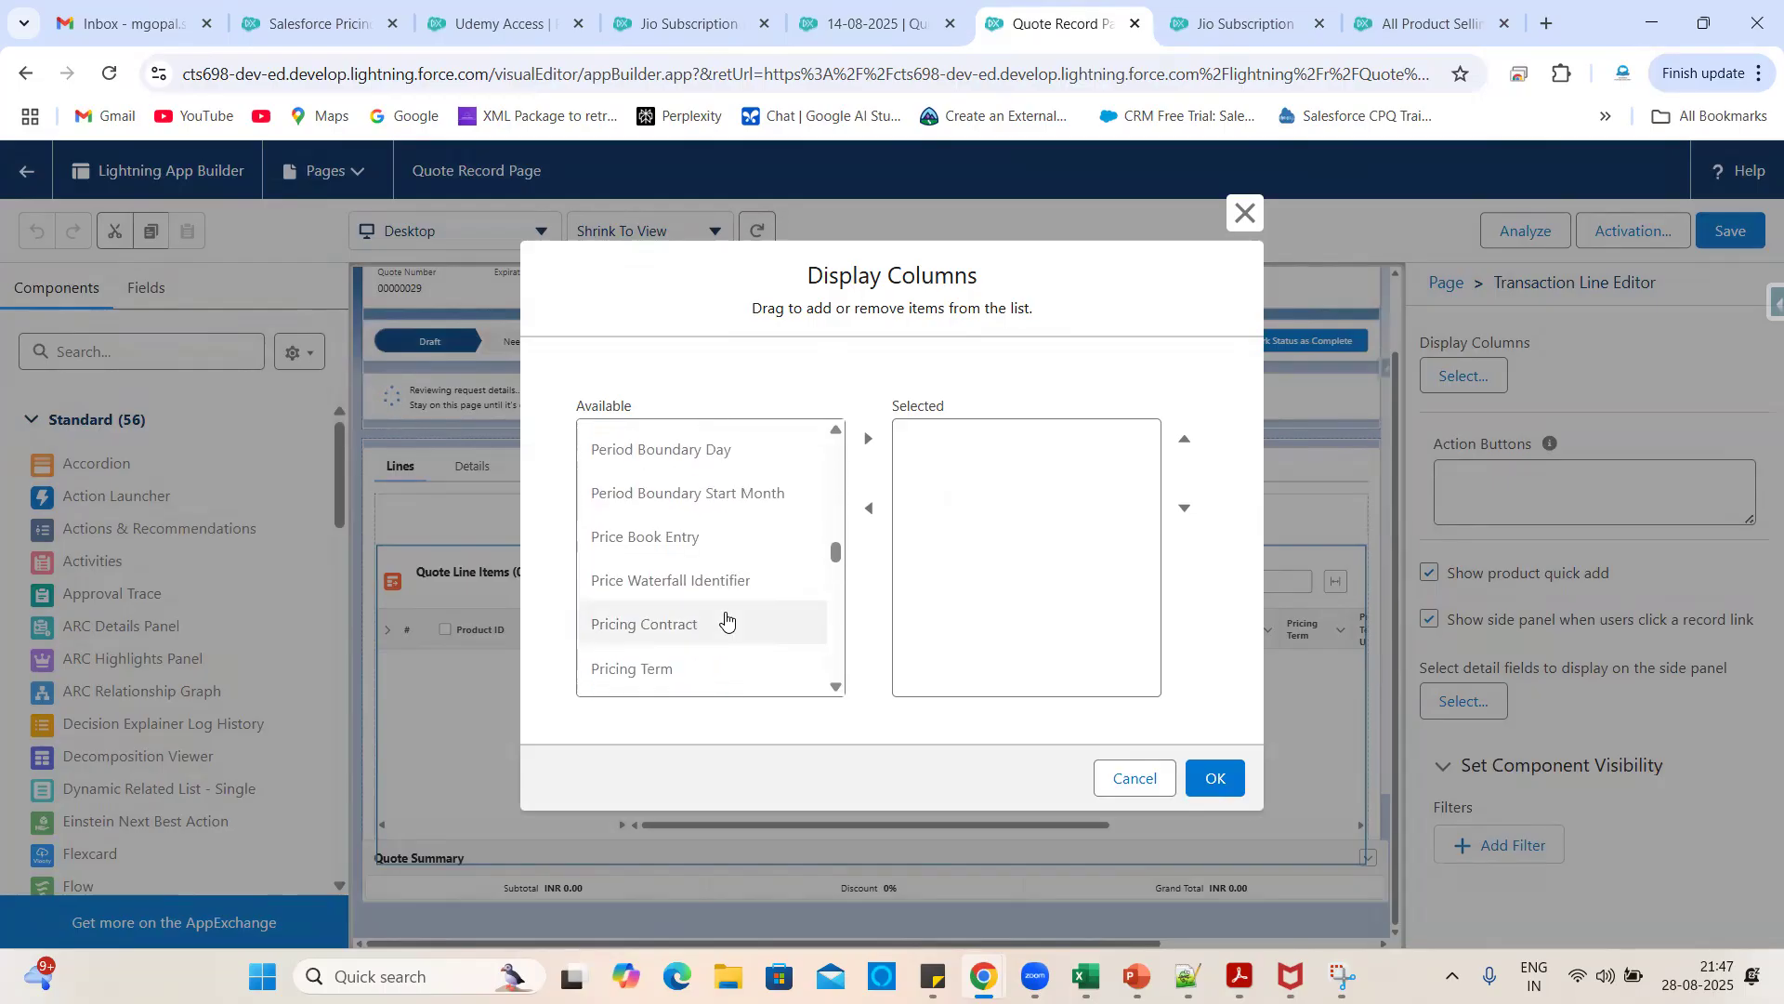
{"action": "scroll", "coordinate": [725, 621], "scroll_direction": "down", "scroll_amount": 1}
{"action": "left_click", "coordinate": [649, 596]}
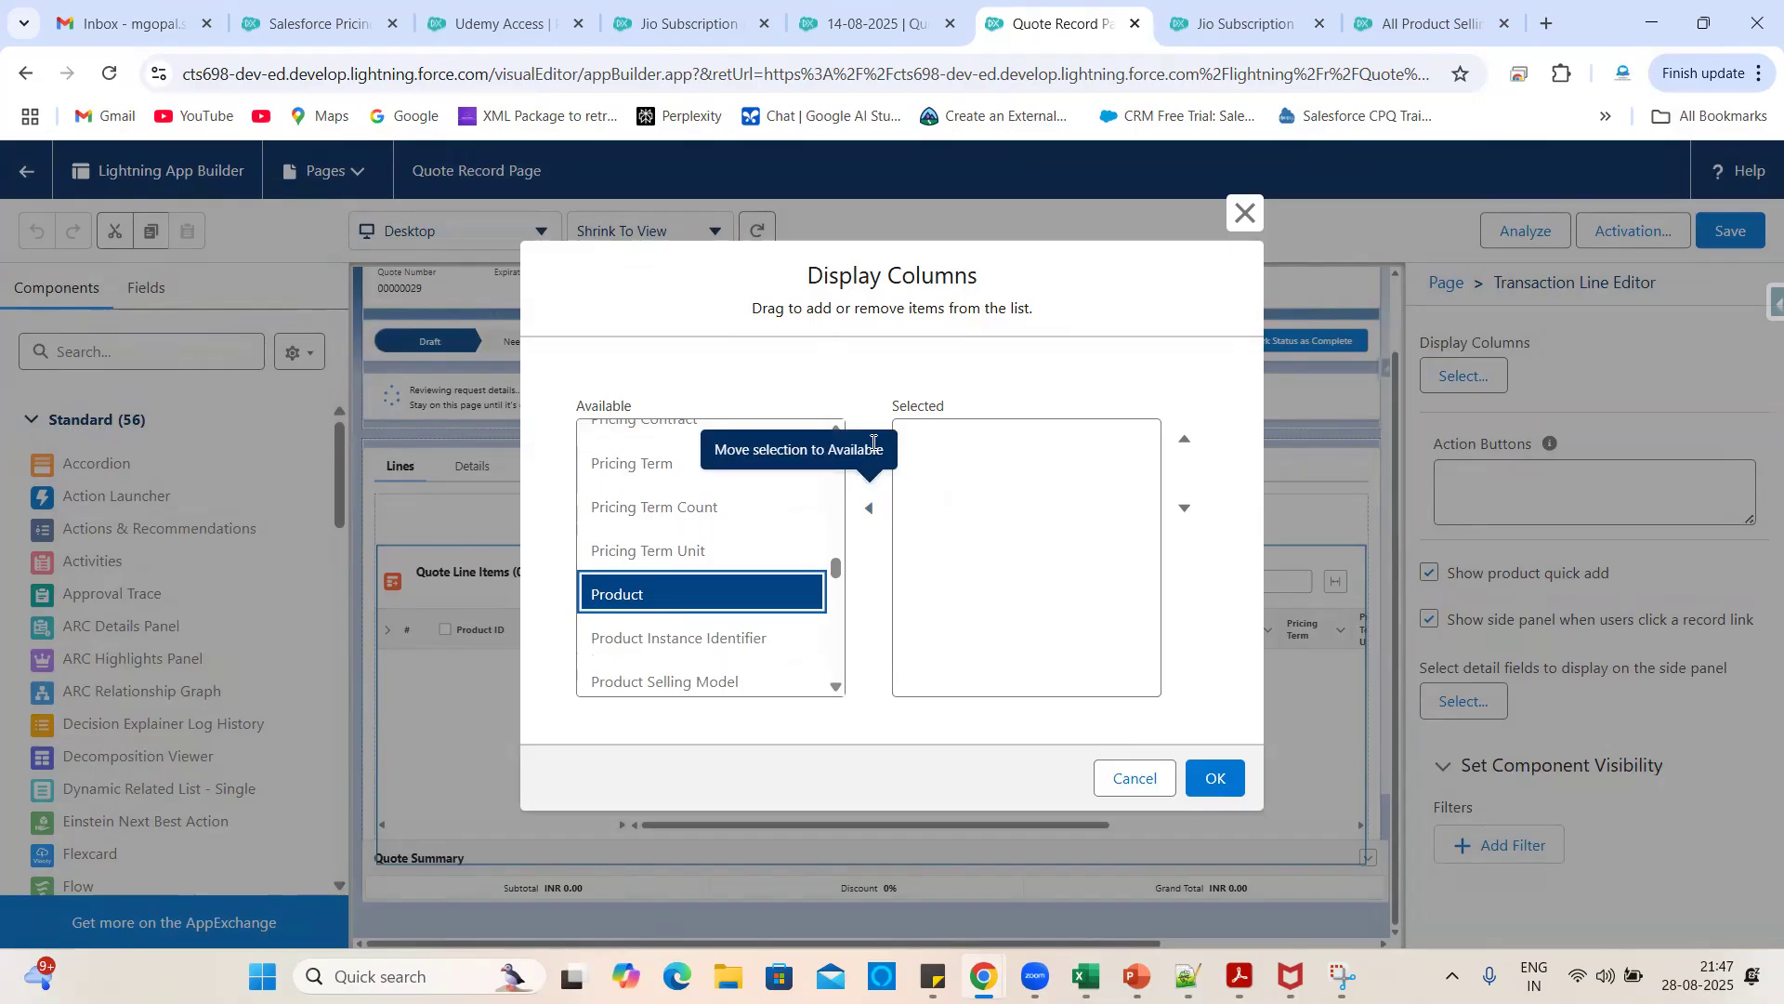
{"action": "left_click", "coordinate": [868, 437]}
- Add Sales Price and Quantity to the selected columns
{"action": "left_click", "coordinate": [893, 4]}
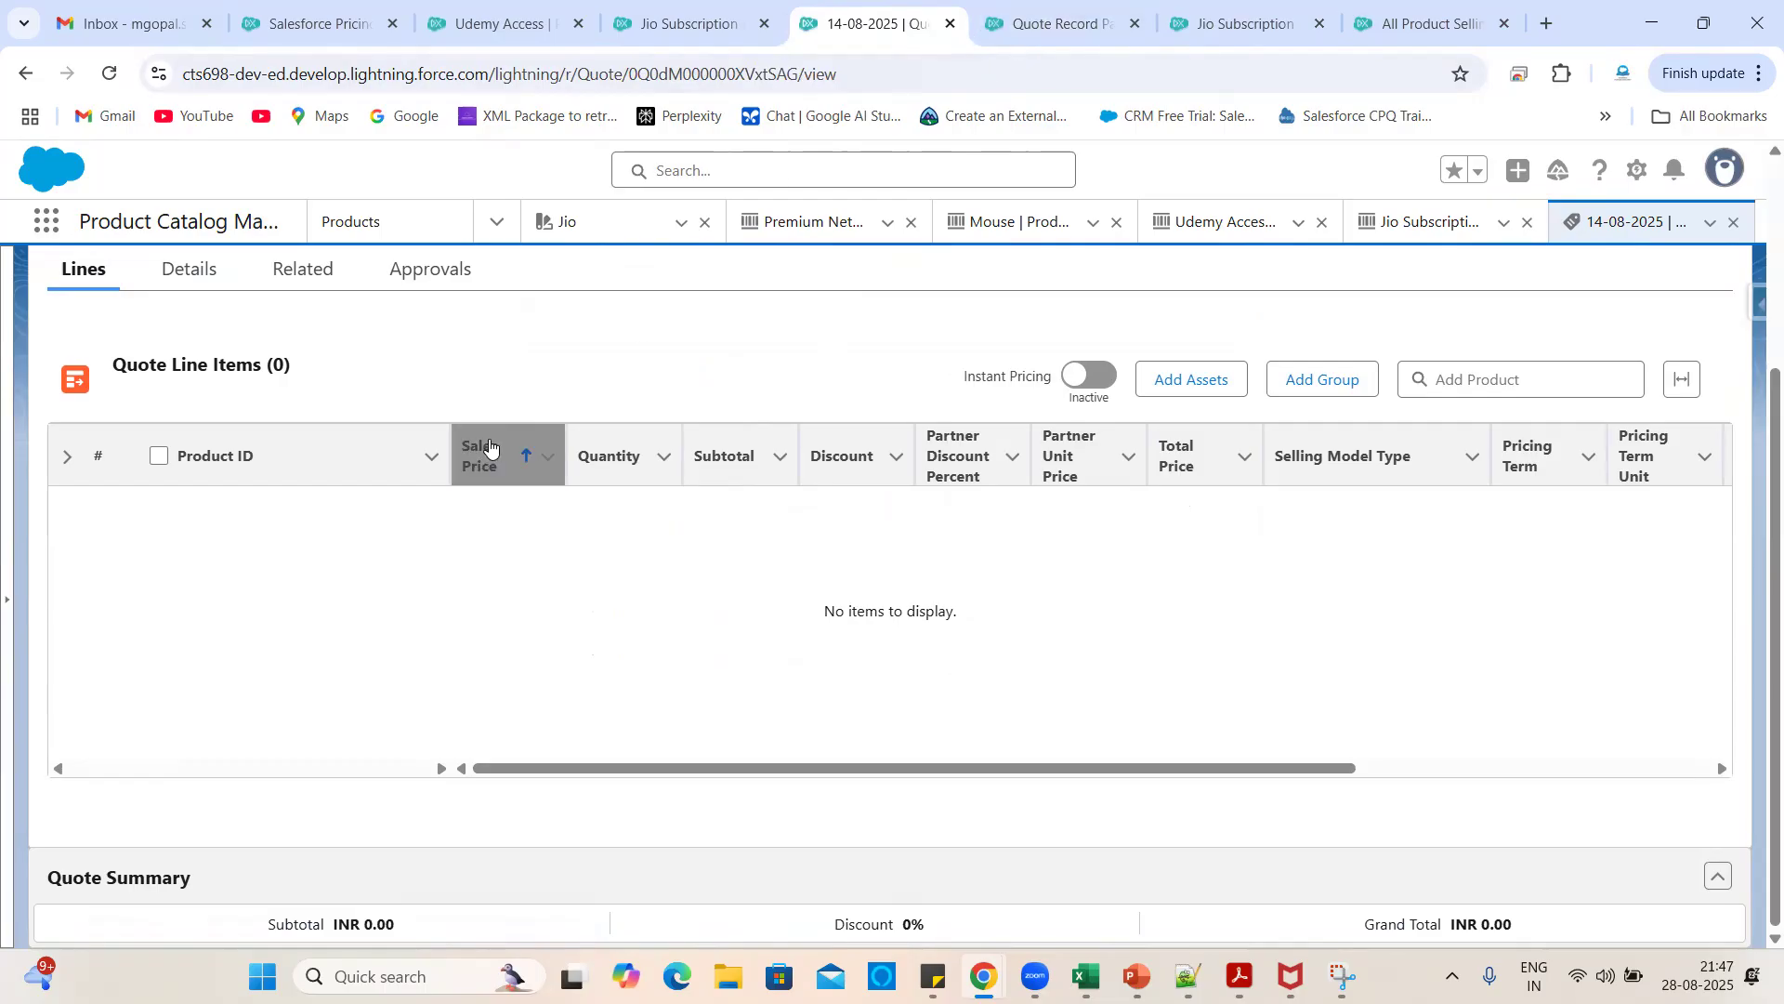
{"action": "left_click", "coordinate": [1055, 14]}
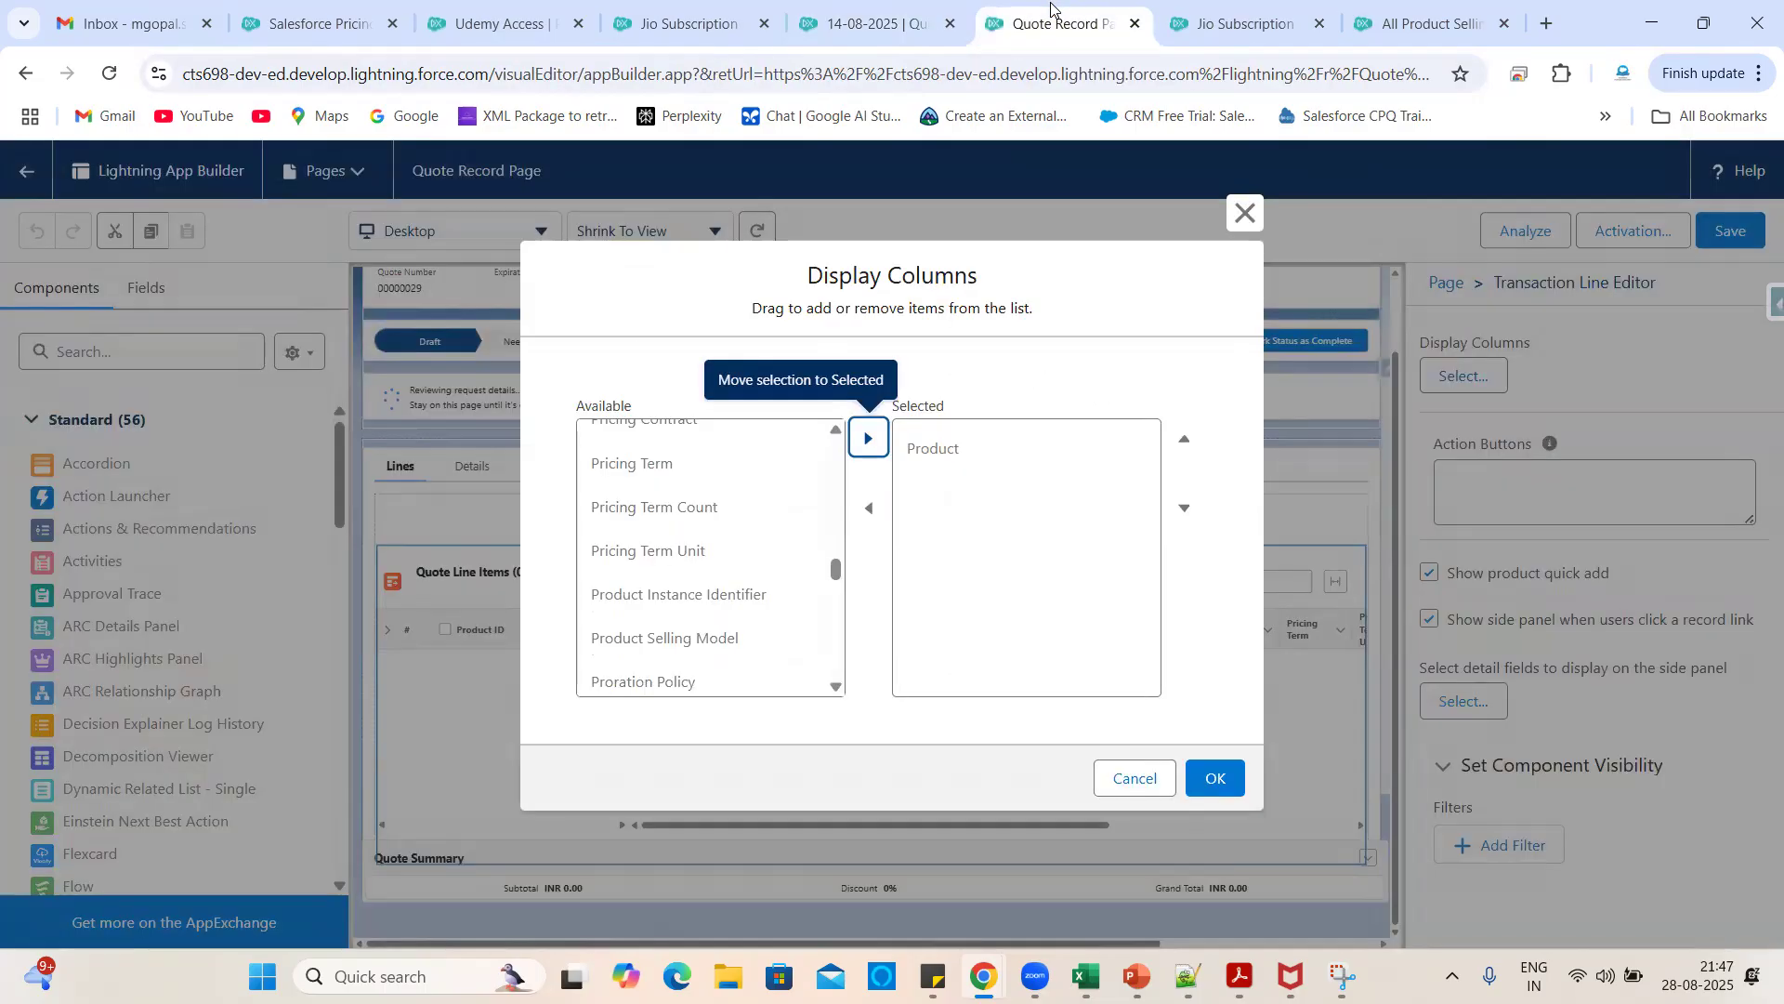
{"action": "left_click", "coordinate": [728, 561]}
{"action": "scroll", "coordinate": [729, 560], "scroll_direction": "down", "scroll_amount": 3}
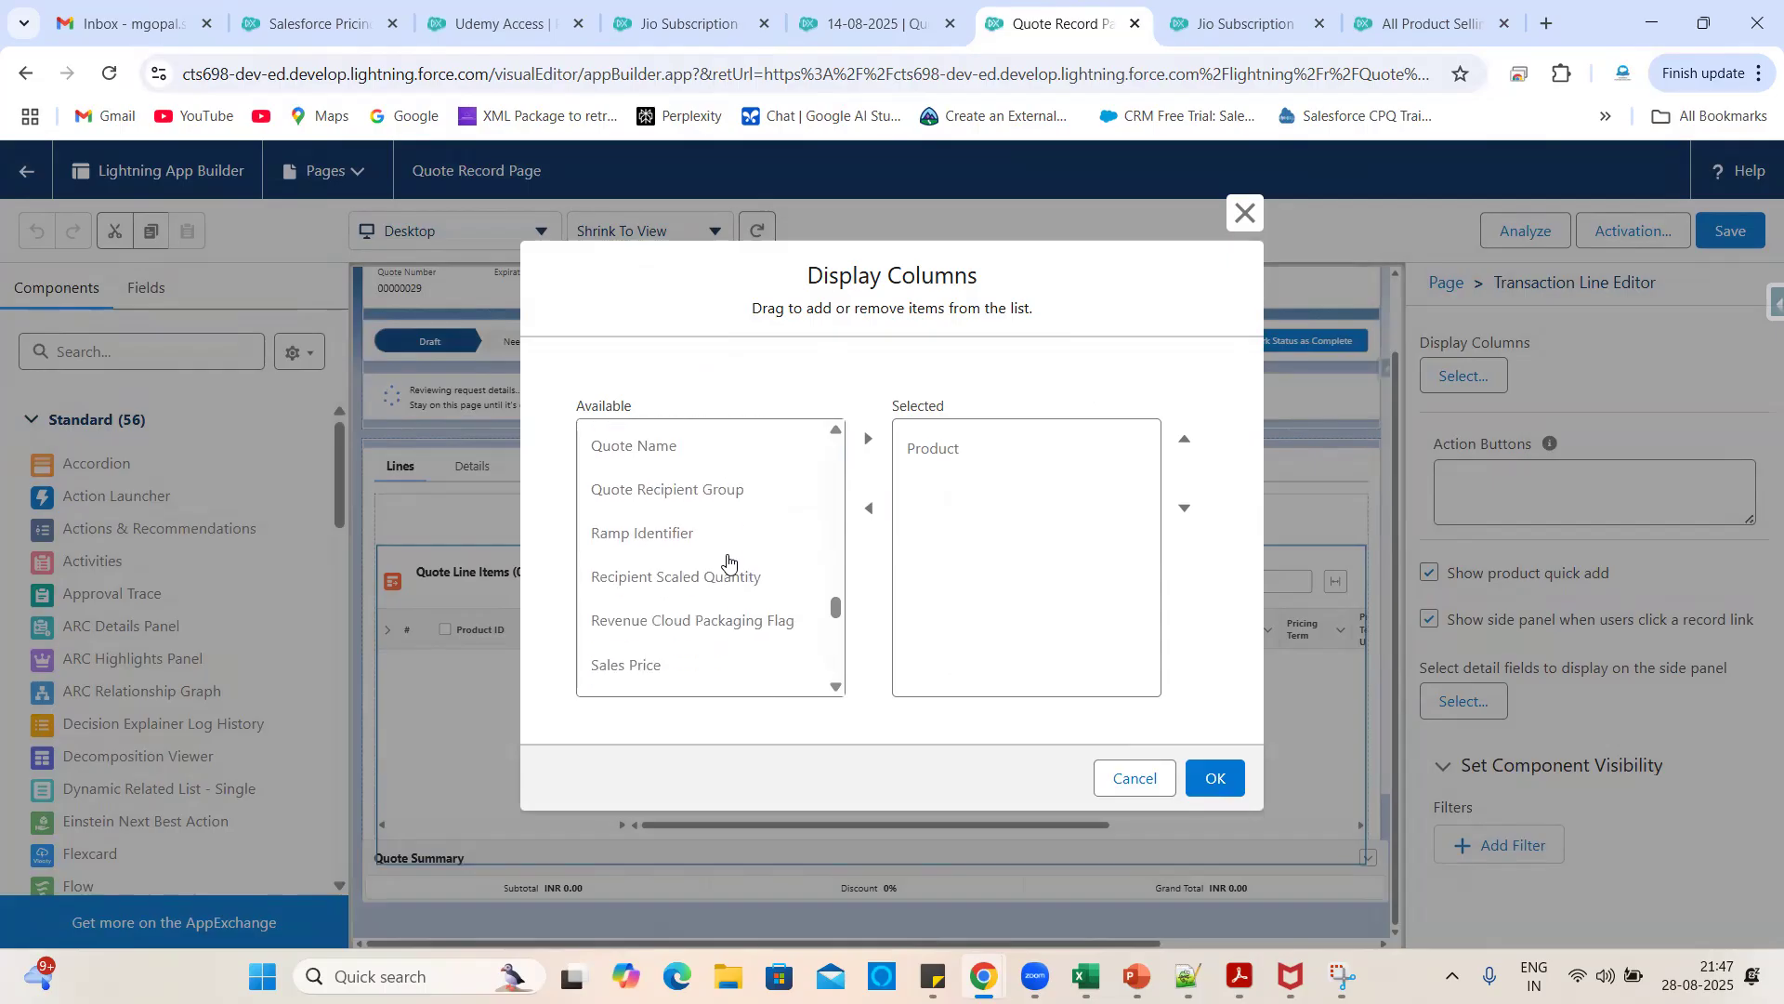
{"action": "left_click", "coordinate": [667, 483]}
{"action": "left_click", "coordinate": [868, 438]}
{"action": "scroll", "coordinate": [696, 586], "scroll_direction": "up", "scroll_amount": 5}
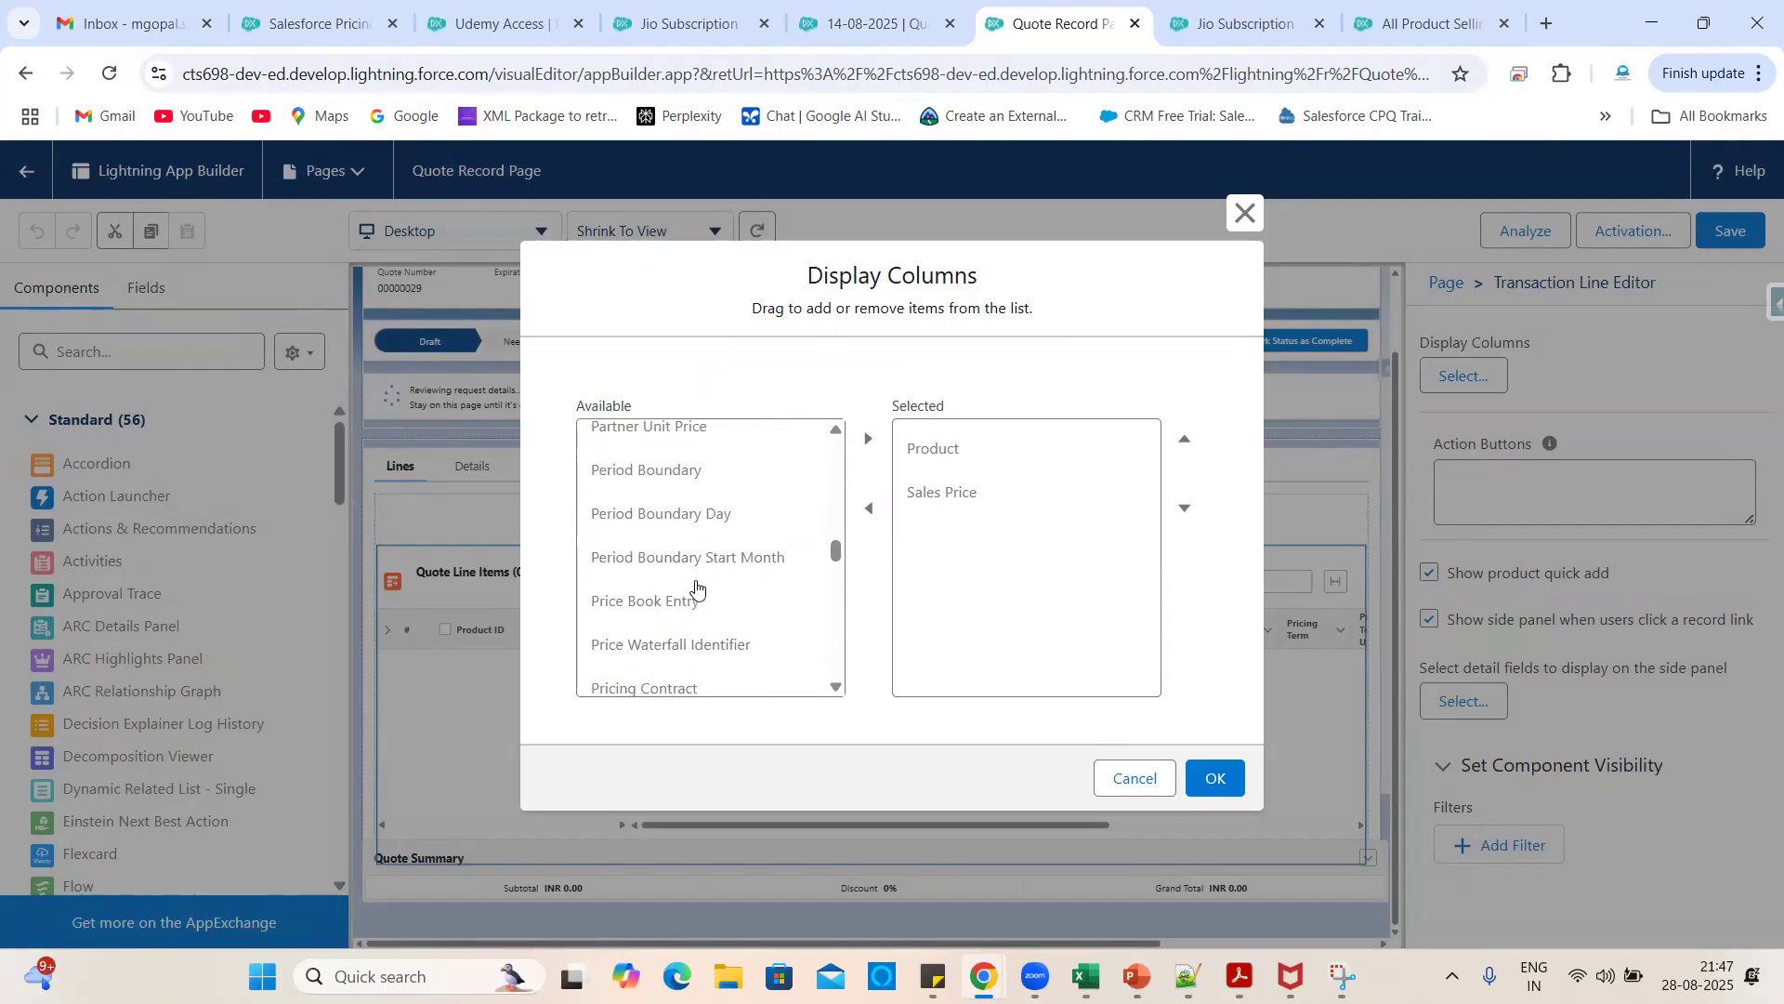
{"action": "scroll", "coordinate": [696, 585], "scroll_direction": "down", "scroll_amount": 5}
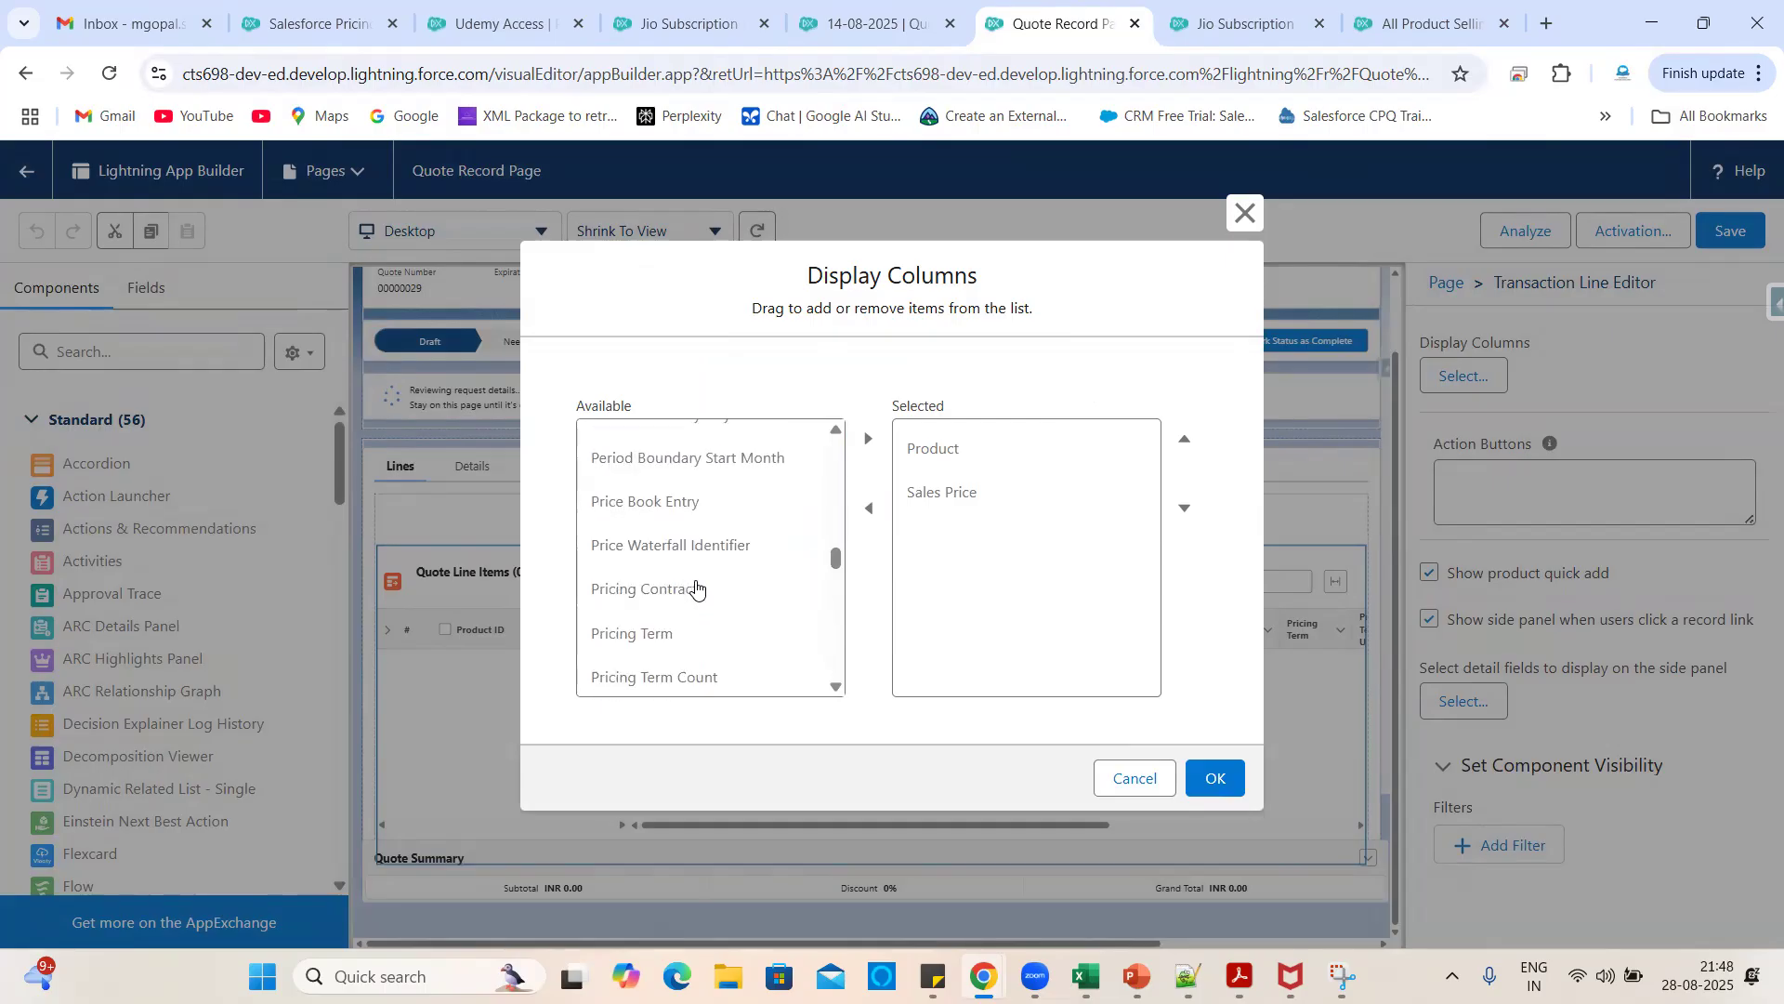
{"action": "scroll", "coordinate": [696, 586], "scroll_direction": "down", "scroll_amount": 1}
{"action": "left_click", "coordinate": [657, 547]}
{"action": "left_click", "coordinate": [868, 437]}
- Highlight End Date among the available fields
{"action": "scroll", "coordinate": [714, 613], "scroll_direction": "up", "scroll_amount": 1}
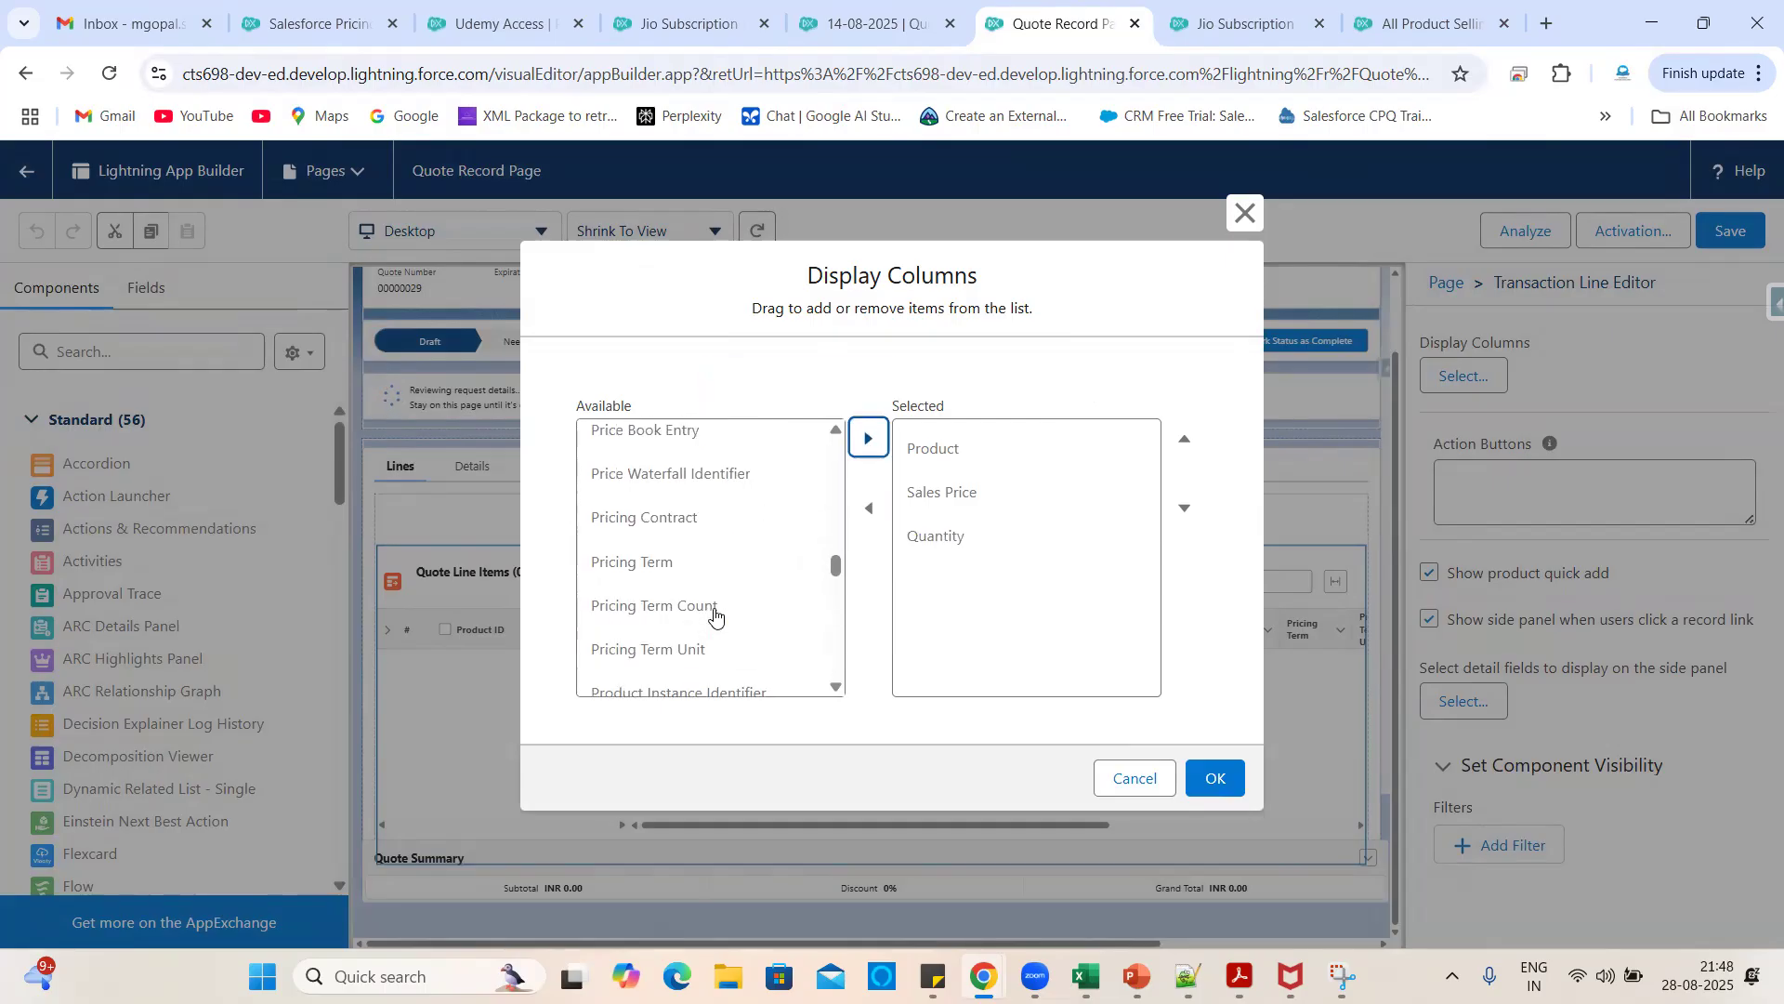
{"action": "scroll", "coordinate": [715, 613], "scroll_direction": "up", "scroll_amount": 5}
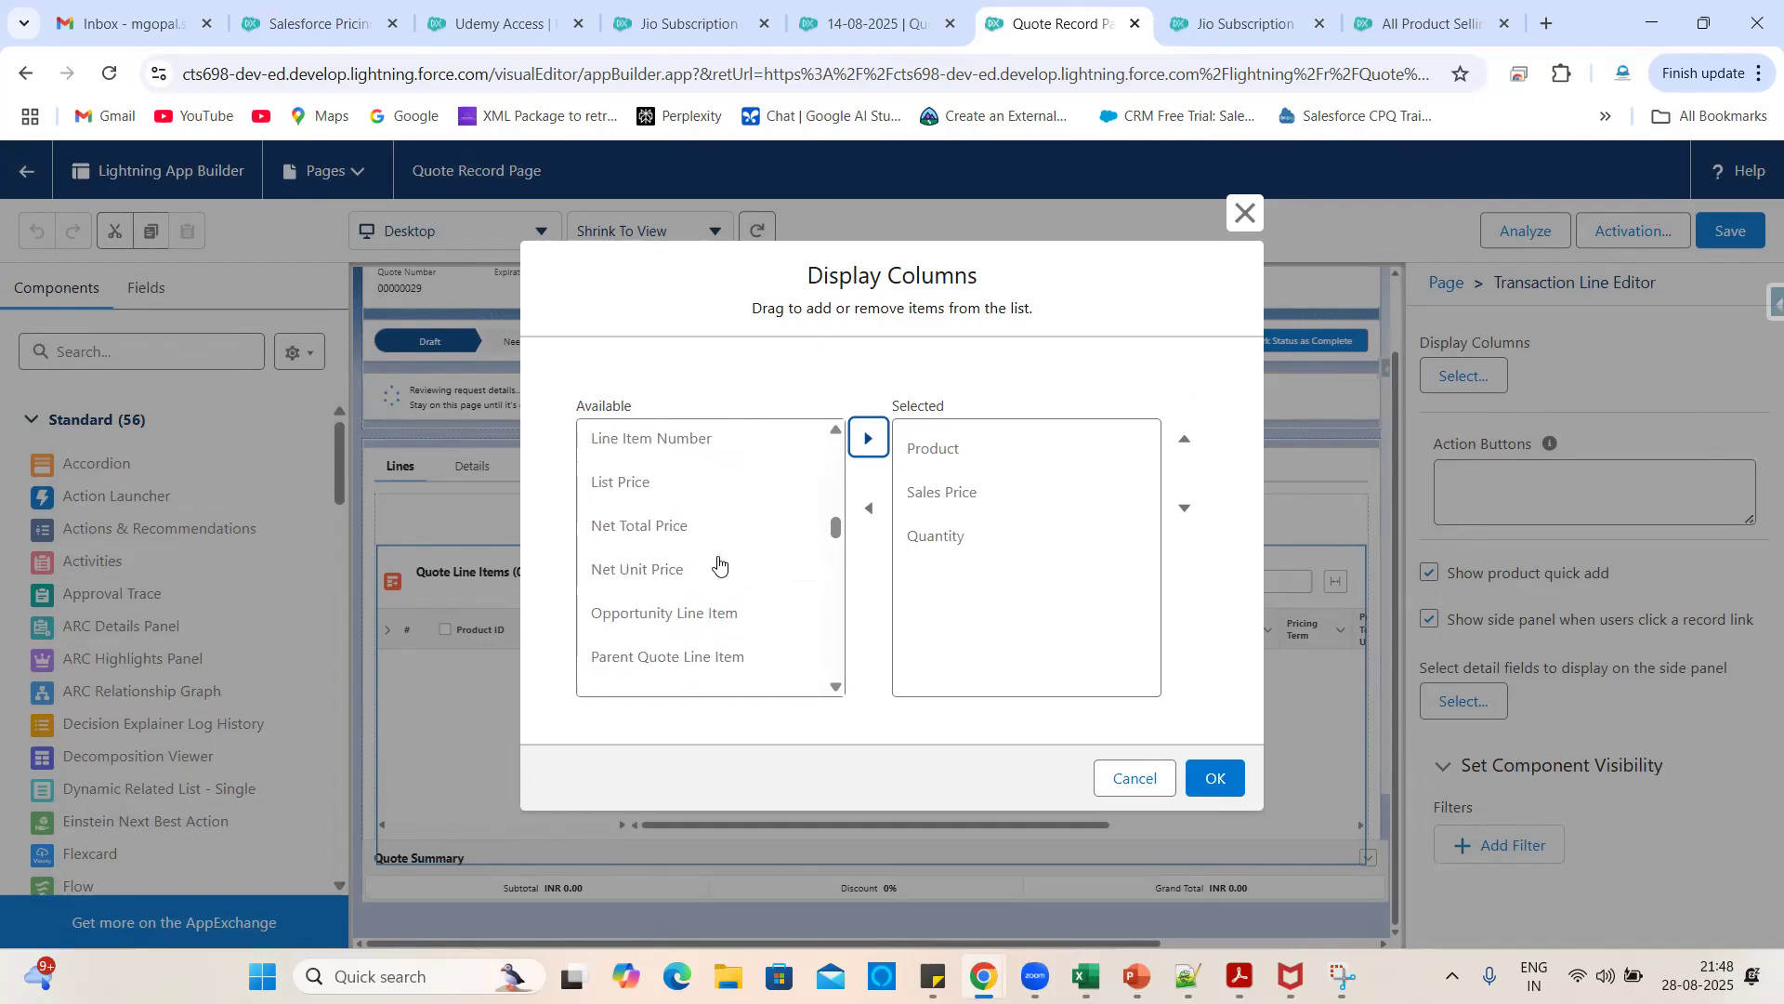
{"action": "scroll", "coordinate": [718, 562], "scroll_direction": "up", "scroll_amount": 3}
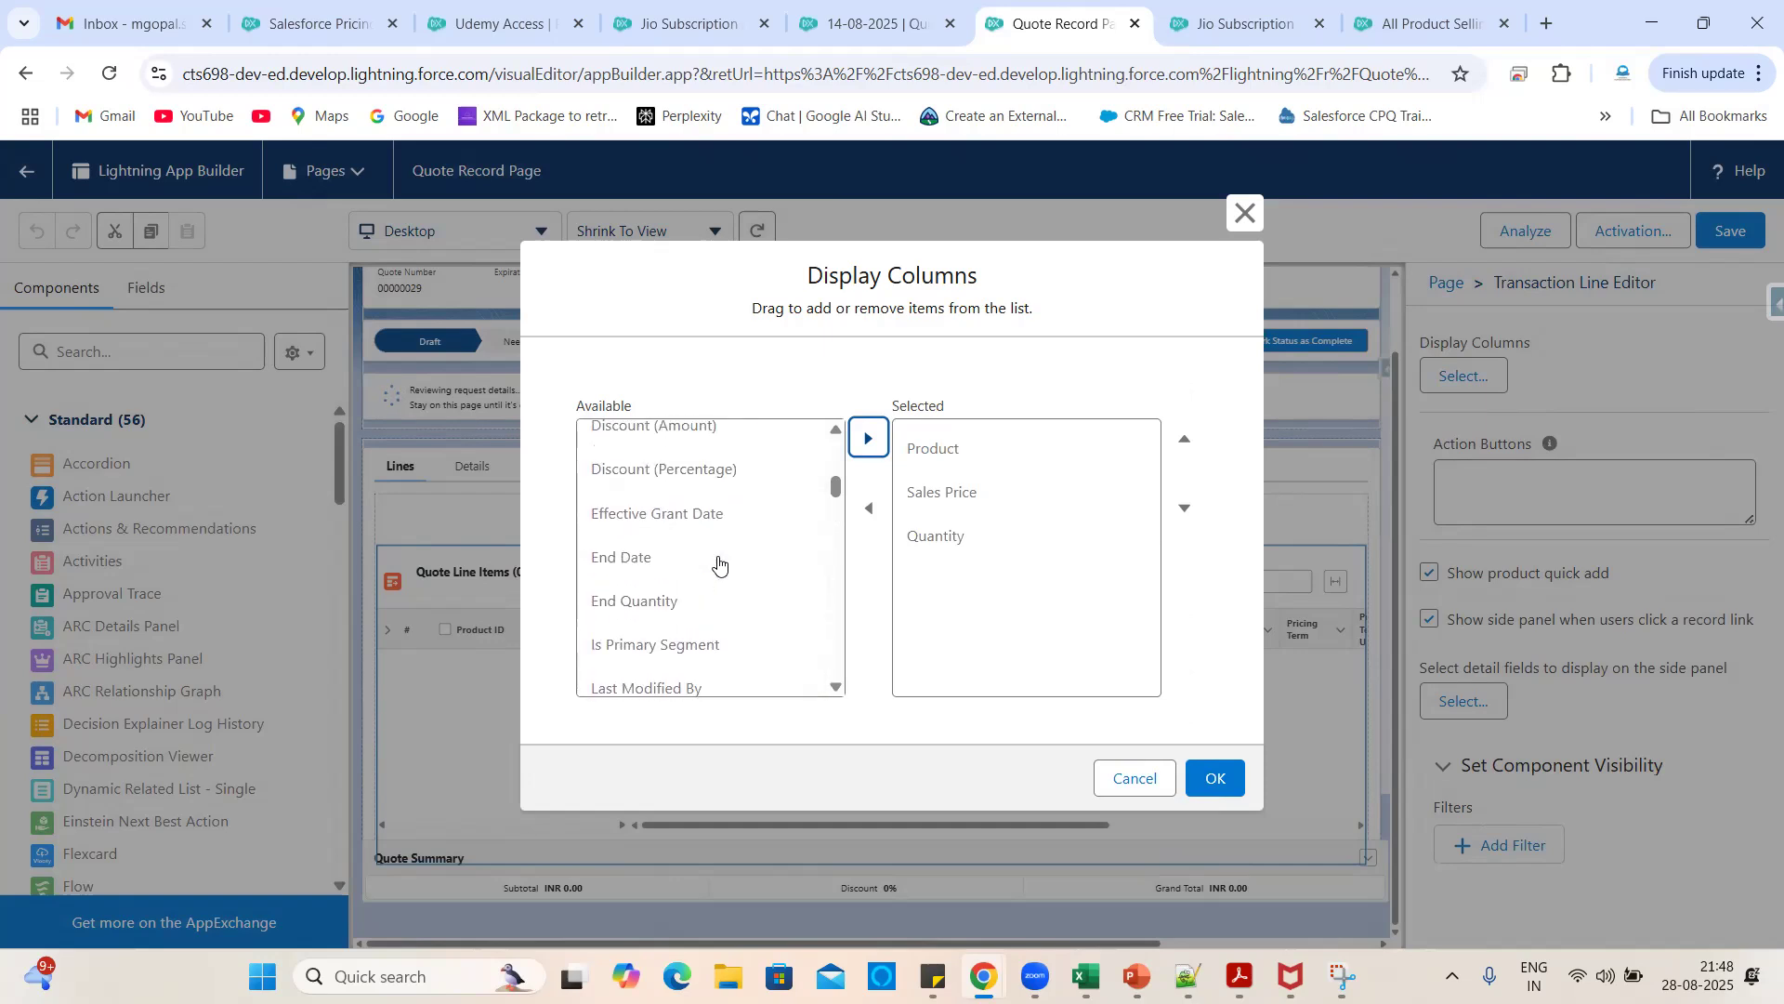
{"action": "left_click", "coordinate": [673, 559]}
- Add End Date and Start Date columns, placing Start Date above End Date
{"action": "left_click", "coordinate": [868, 437]}
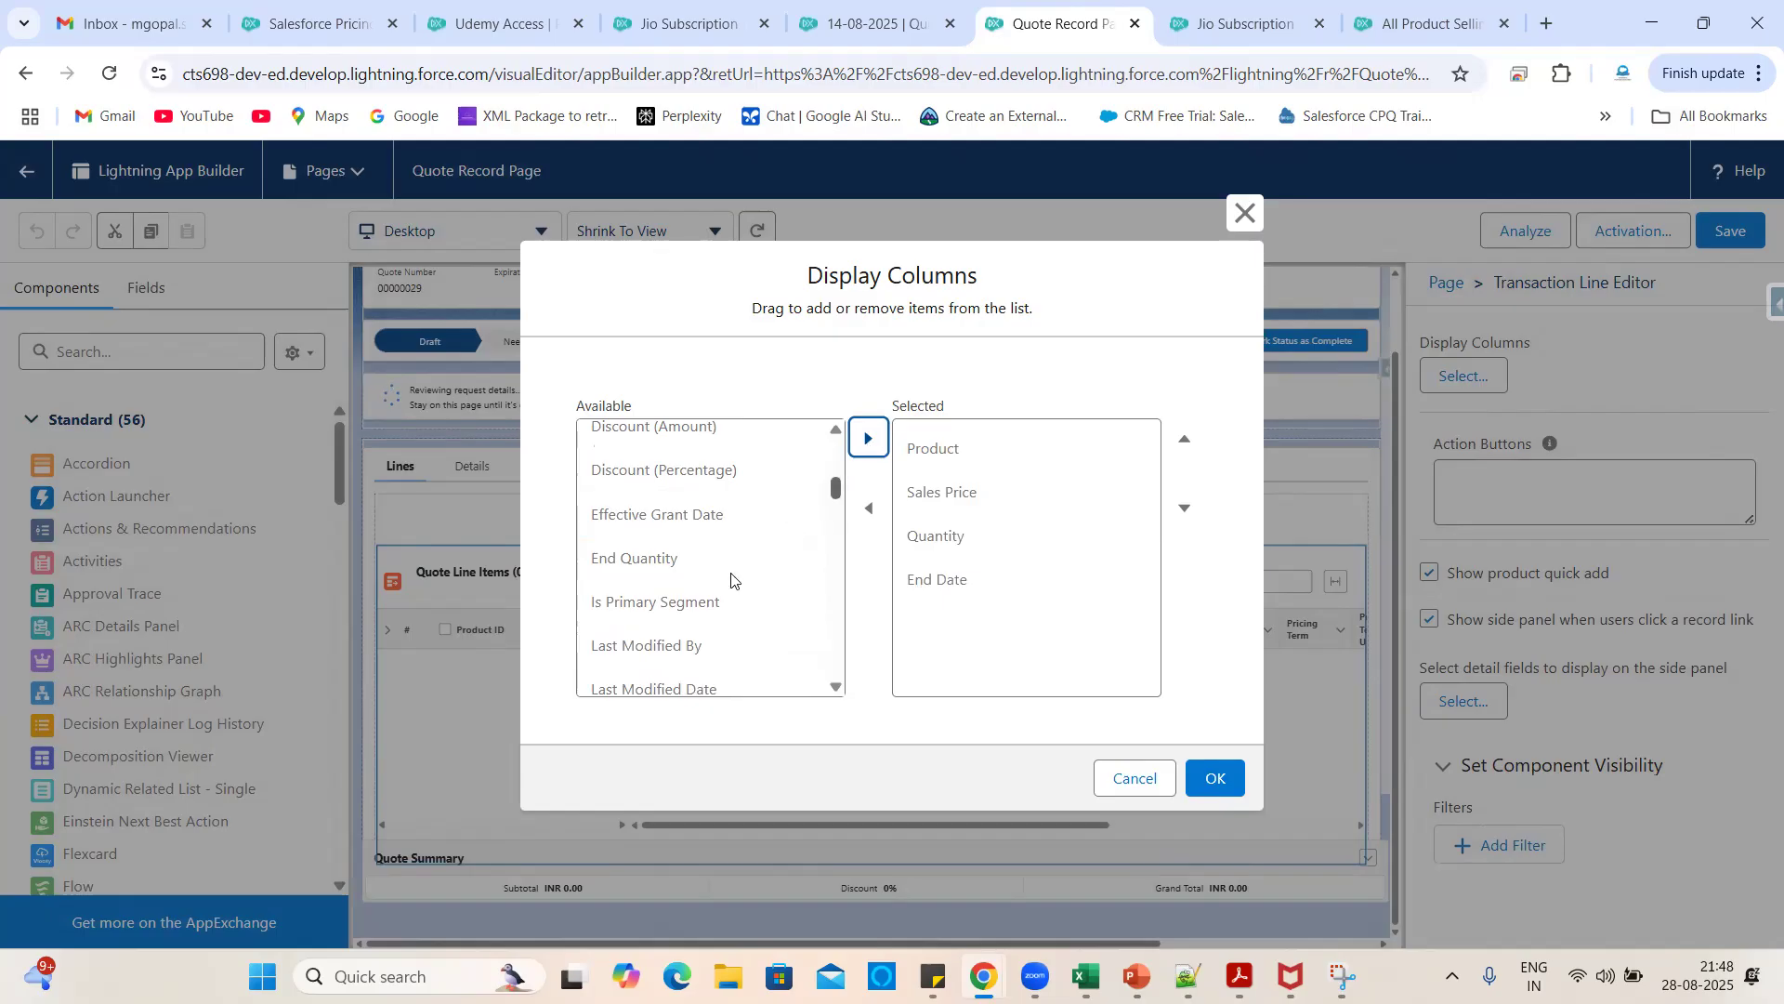
{"action": "scroll", "coordinate": [732, 578], "scroll_direction": "up", "scroll_amount": 3}
{"action": "scroll", "coordinate": [731, 578], "scroll_direction": "up", "scroll_amount": 3}
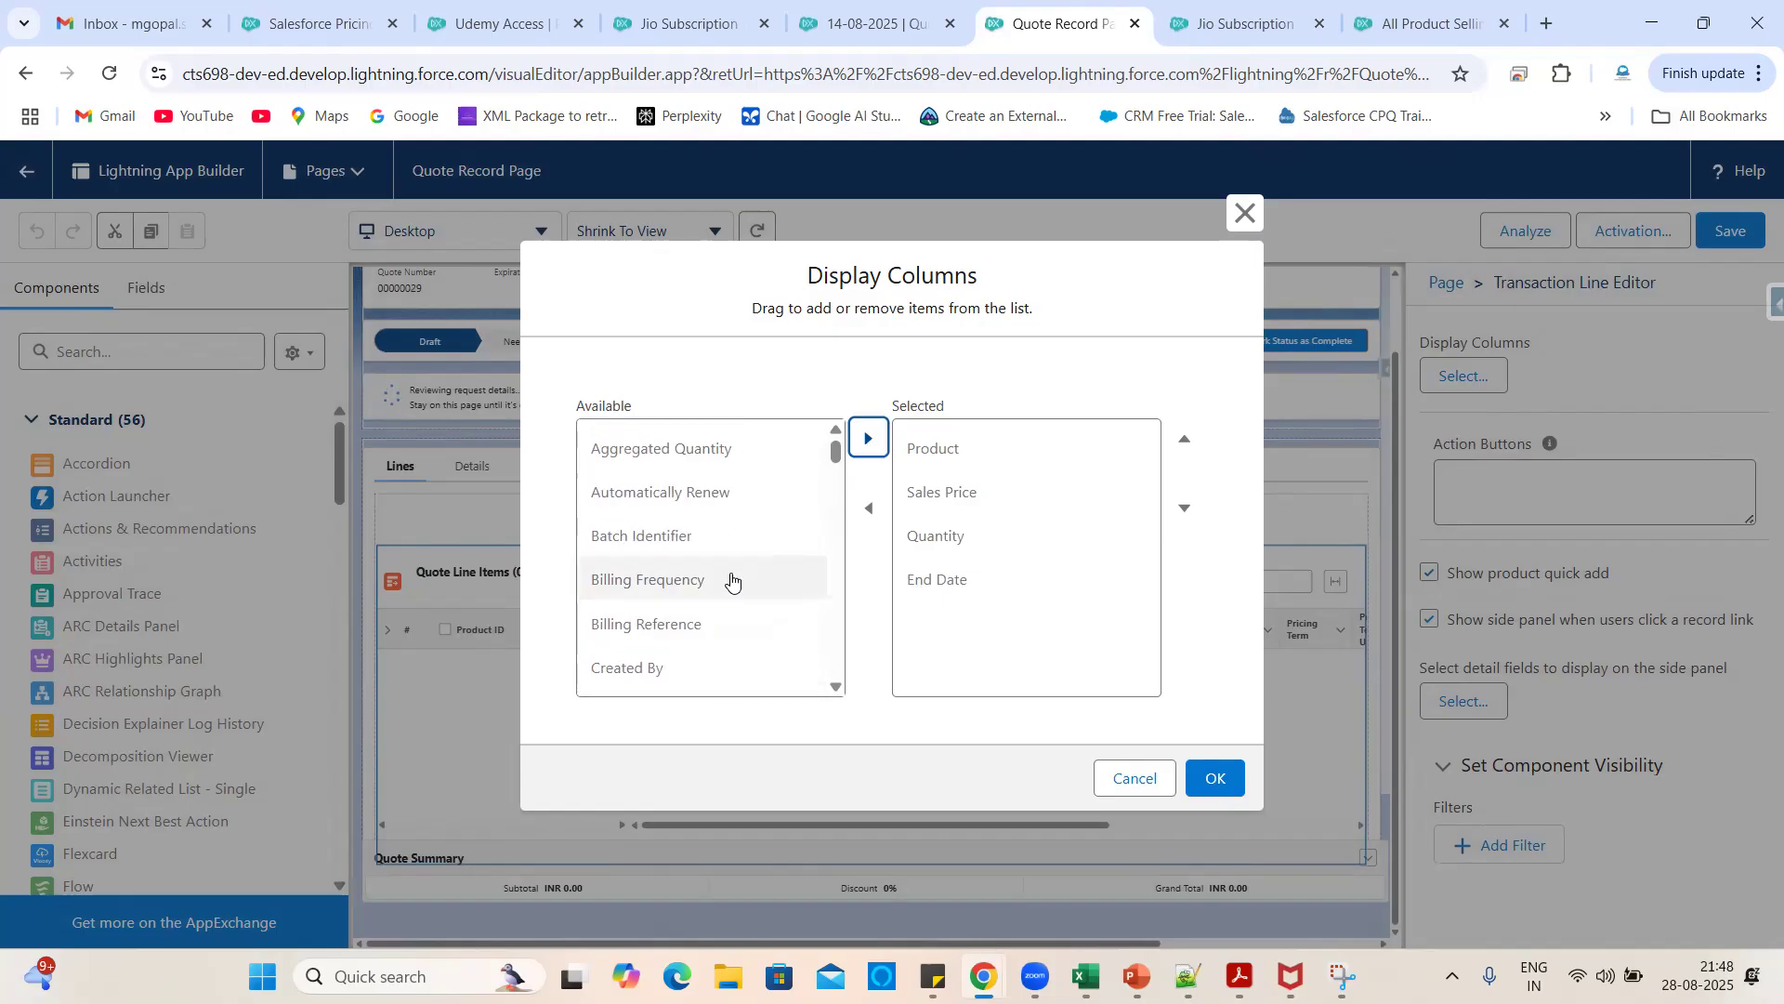
{"action": "scroll", "coordinate": [732, 578], "scroll_direction": "down", "scroll_amount": 5}
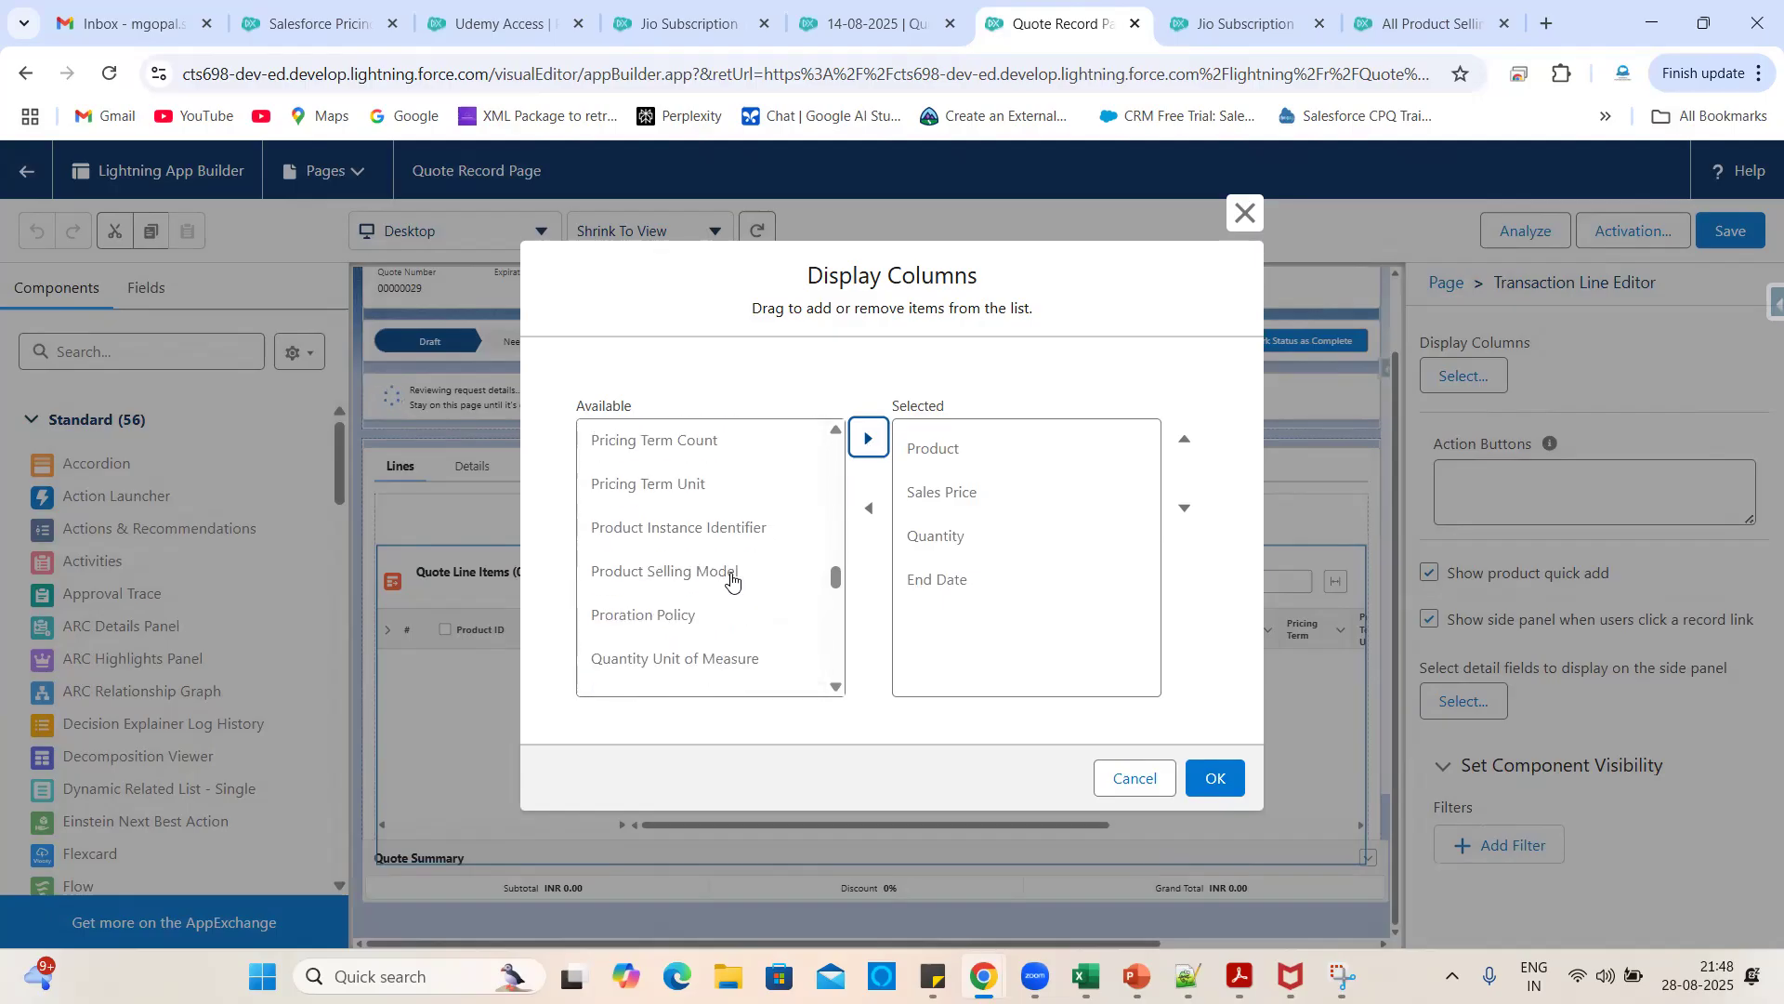
{"action": "scroll", "coordinate": [731, 578], "scroll_direction": "down", "scroll_amount": 1}
{"action": "scroll", "coordinate": [682, 638], "scroll_direction": "down", "scroll_amount": 2}
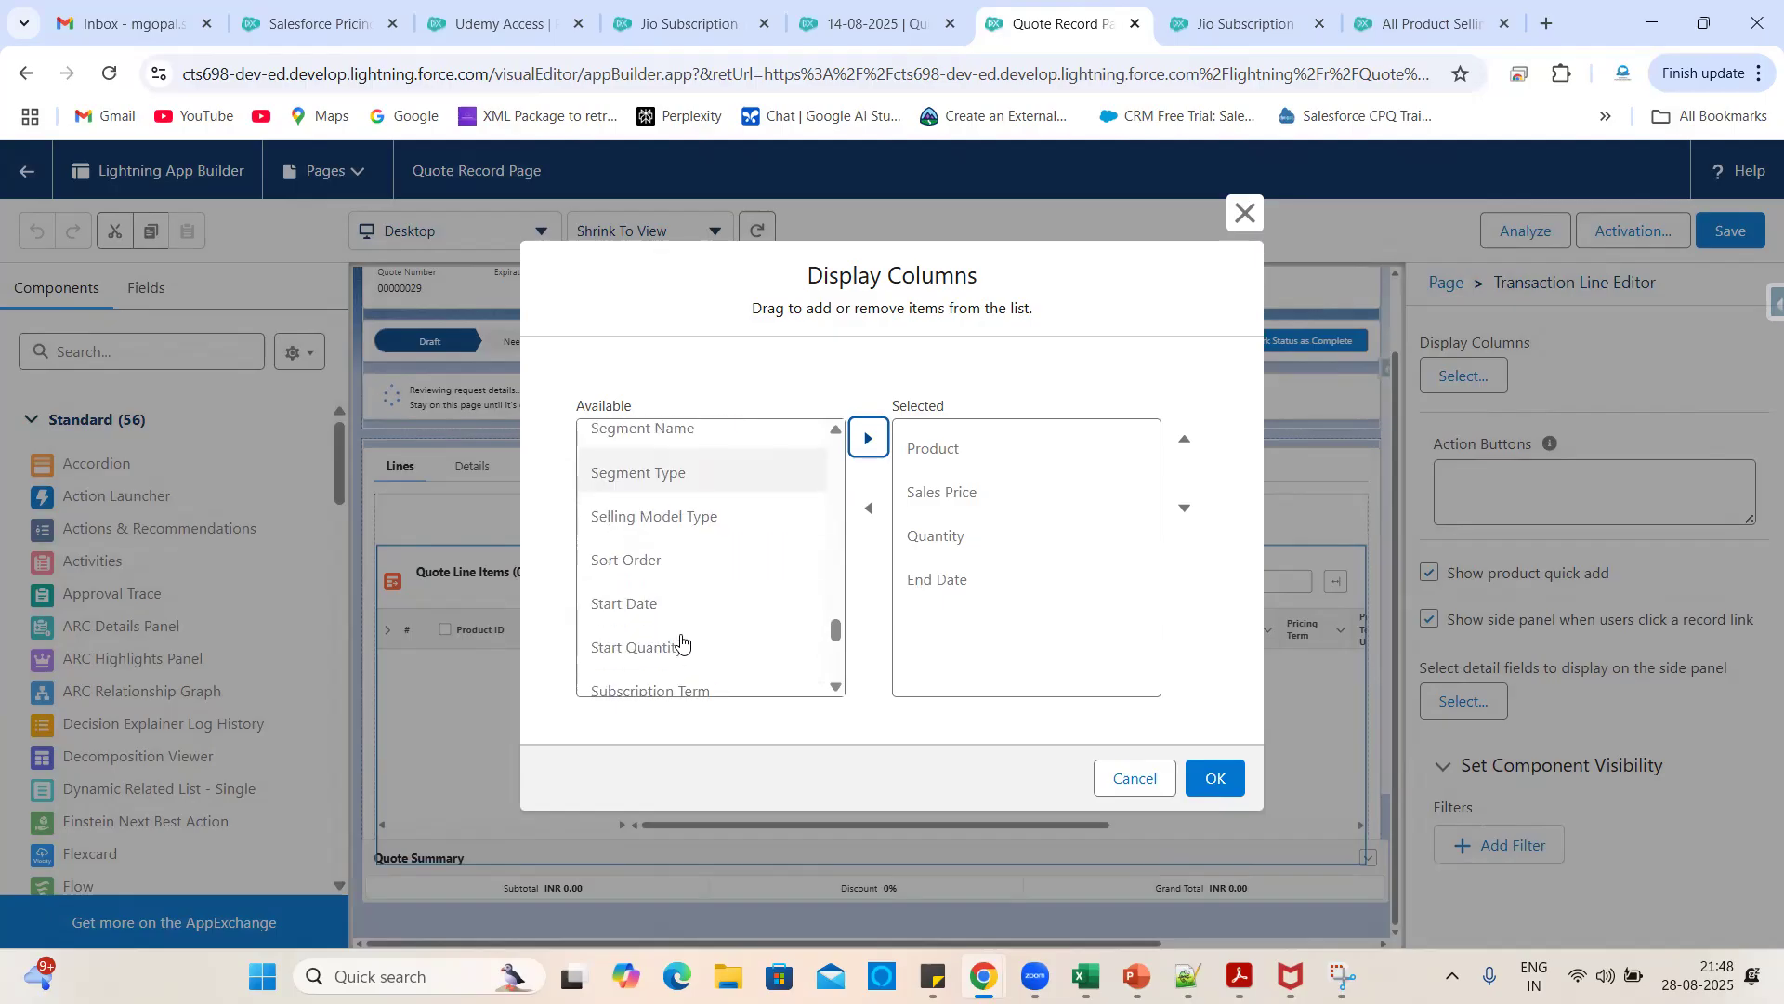
{"action": "left_click", "coordinate": [647, 538]}
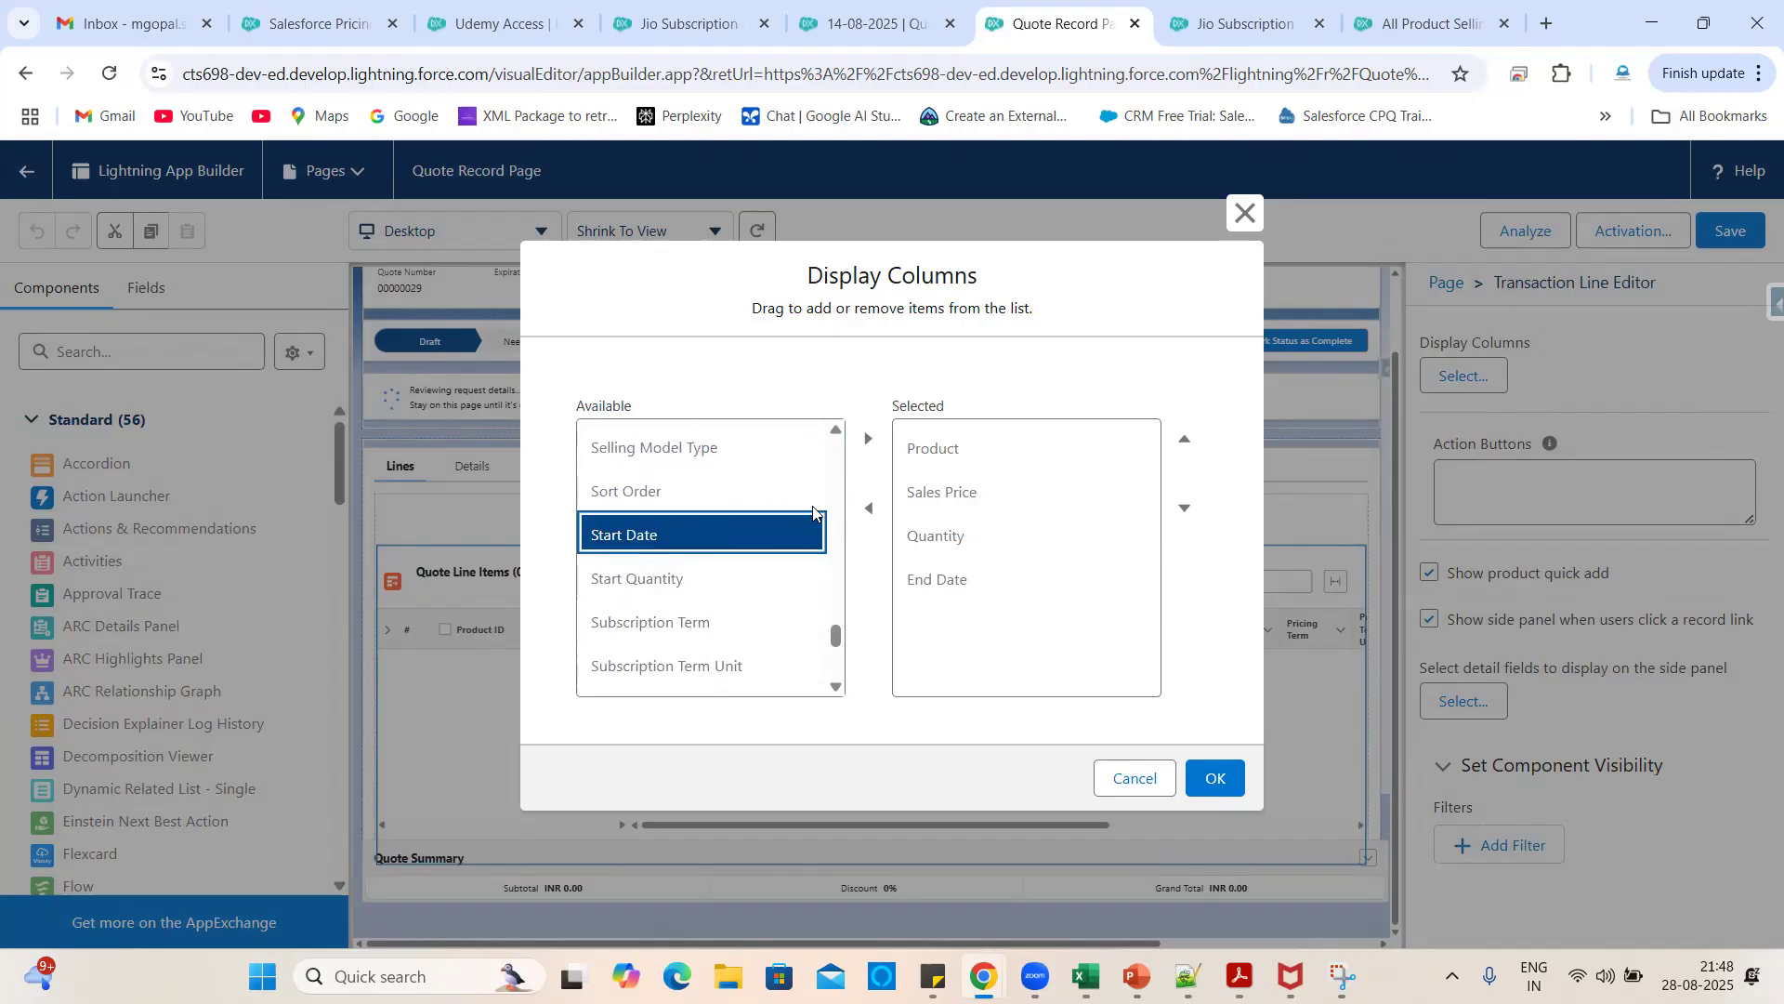
{"action": "left_click", "coordinate": [868, 437]}
{"action": "left_click", "coordinate": [968, 637]}
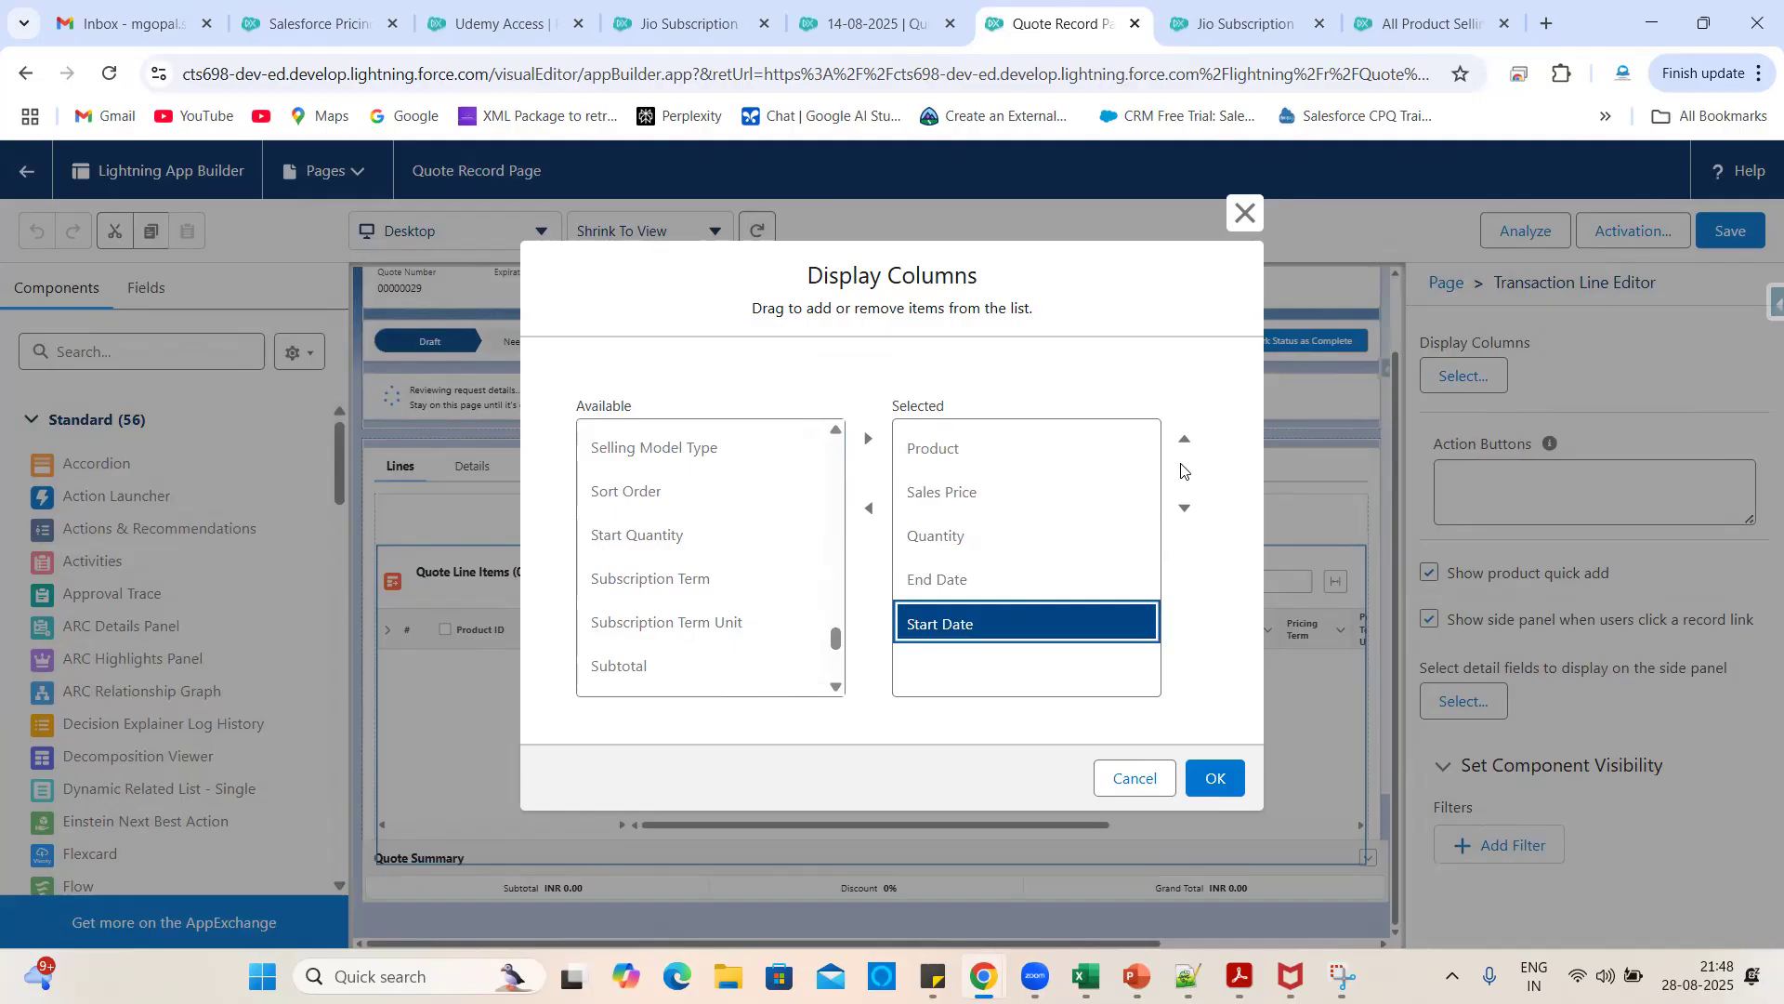
{"action": "left_click", "coordinate": [1184, 463]}
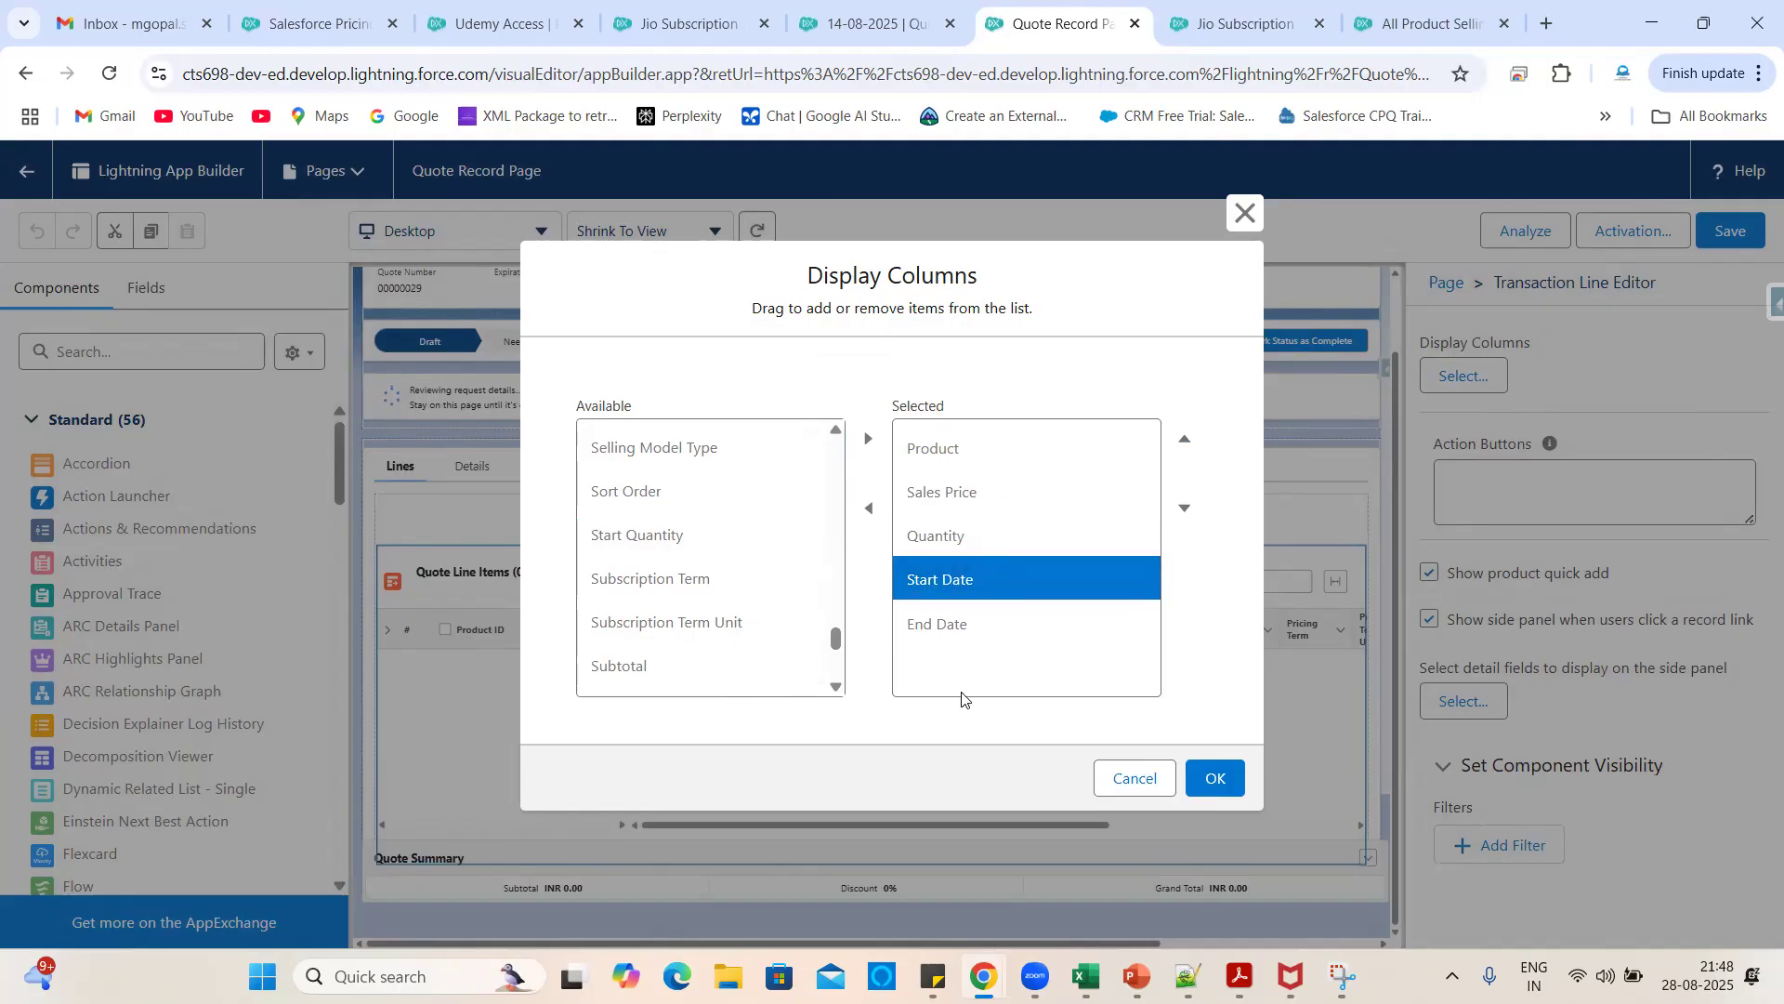
- Add Subtotal and Total Price to the selected columns
{"action": "left_click", "coordinate": [830, 5]}
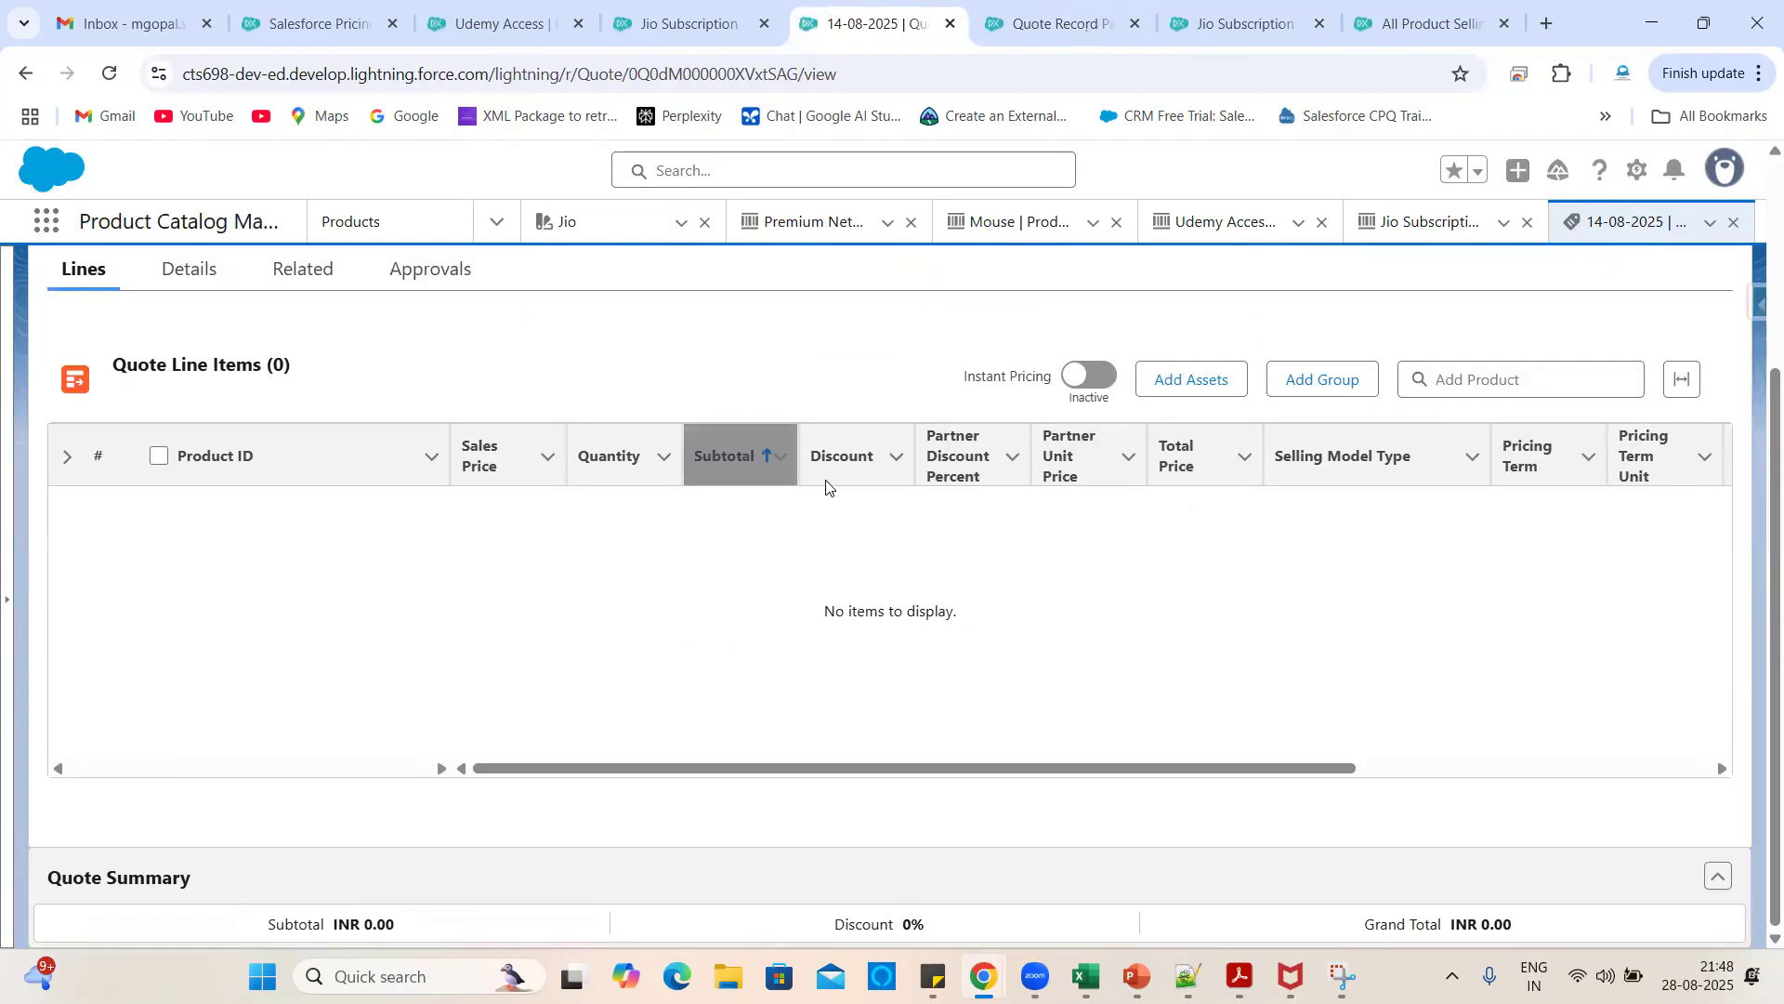
{"action": "left_click", "coordinate": [1087, 5]}
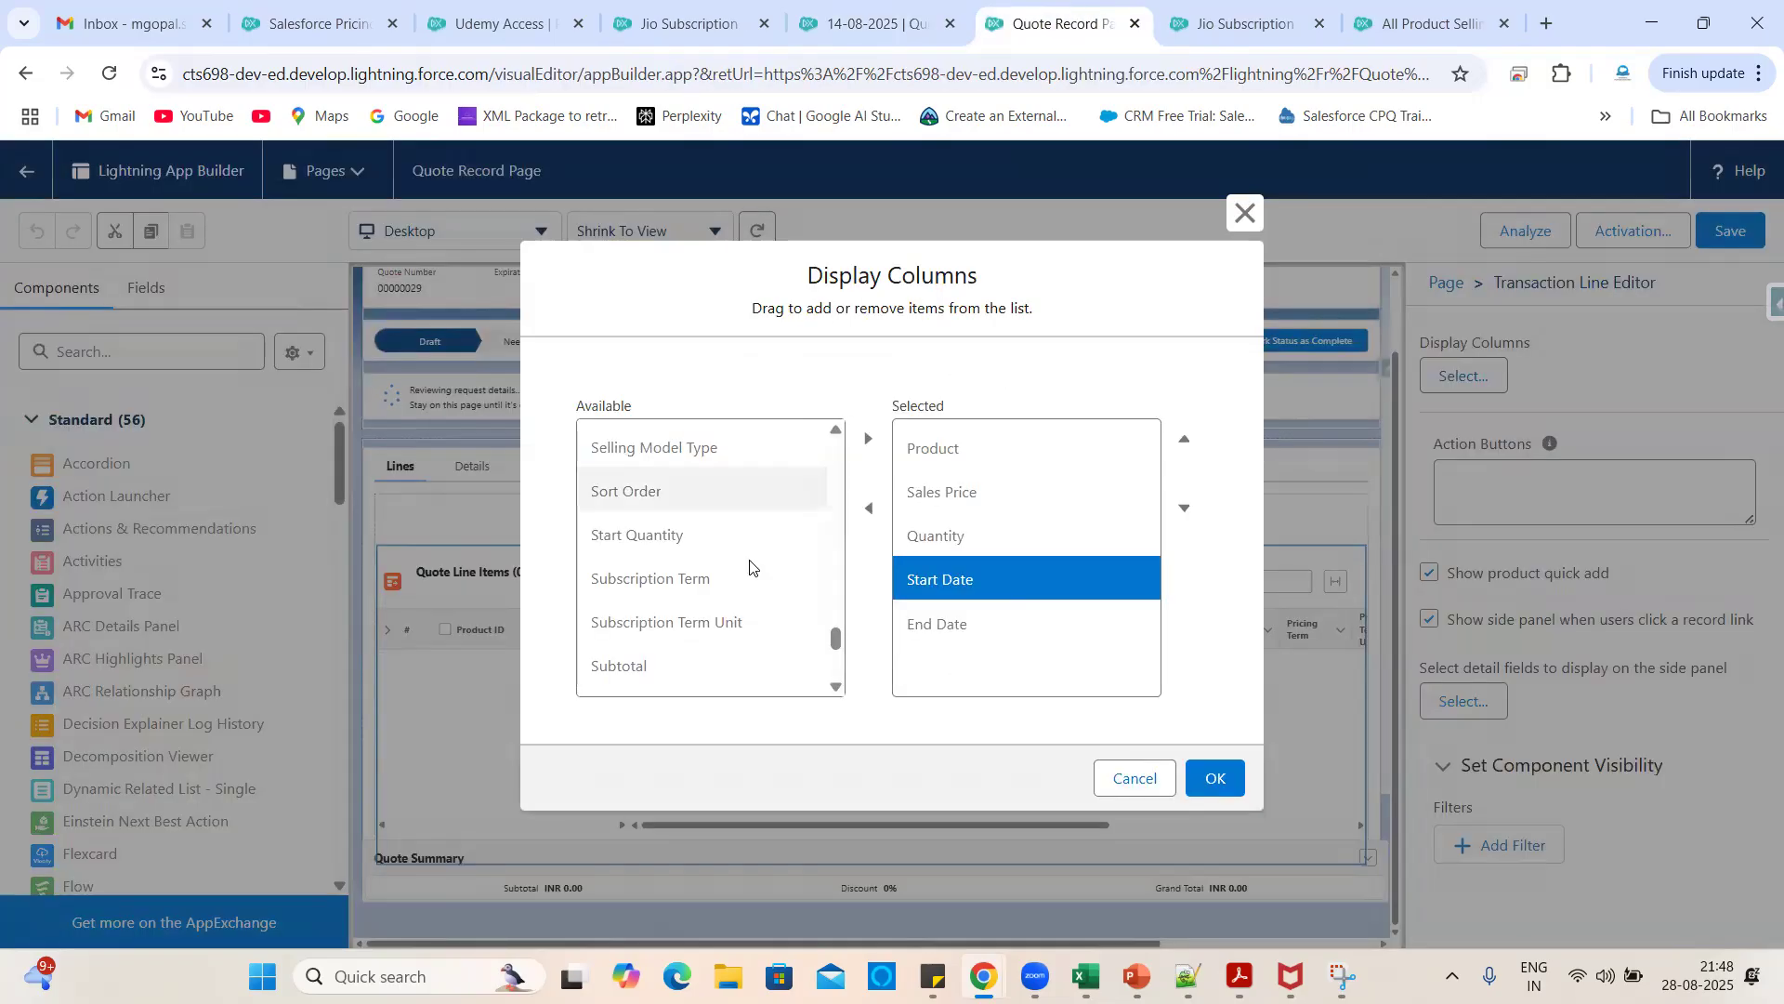
{"action": "left_click", "coordinate": [661, 663]}
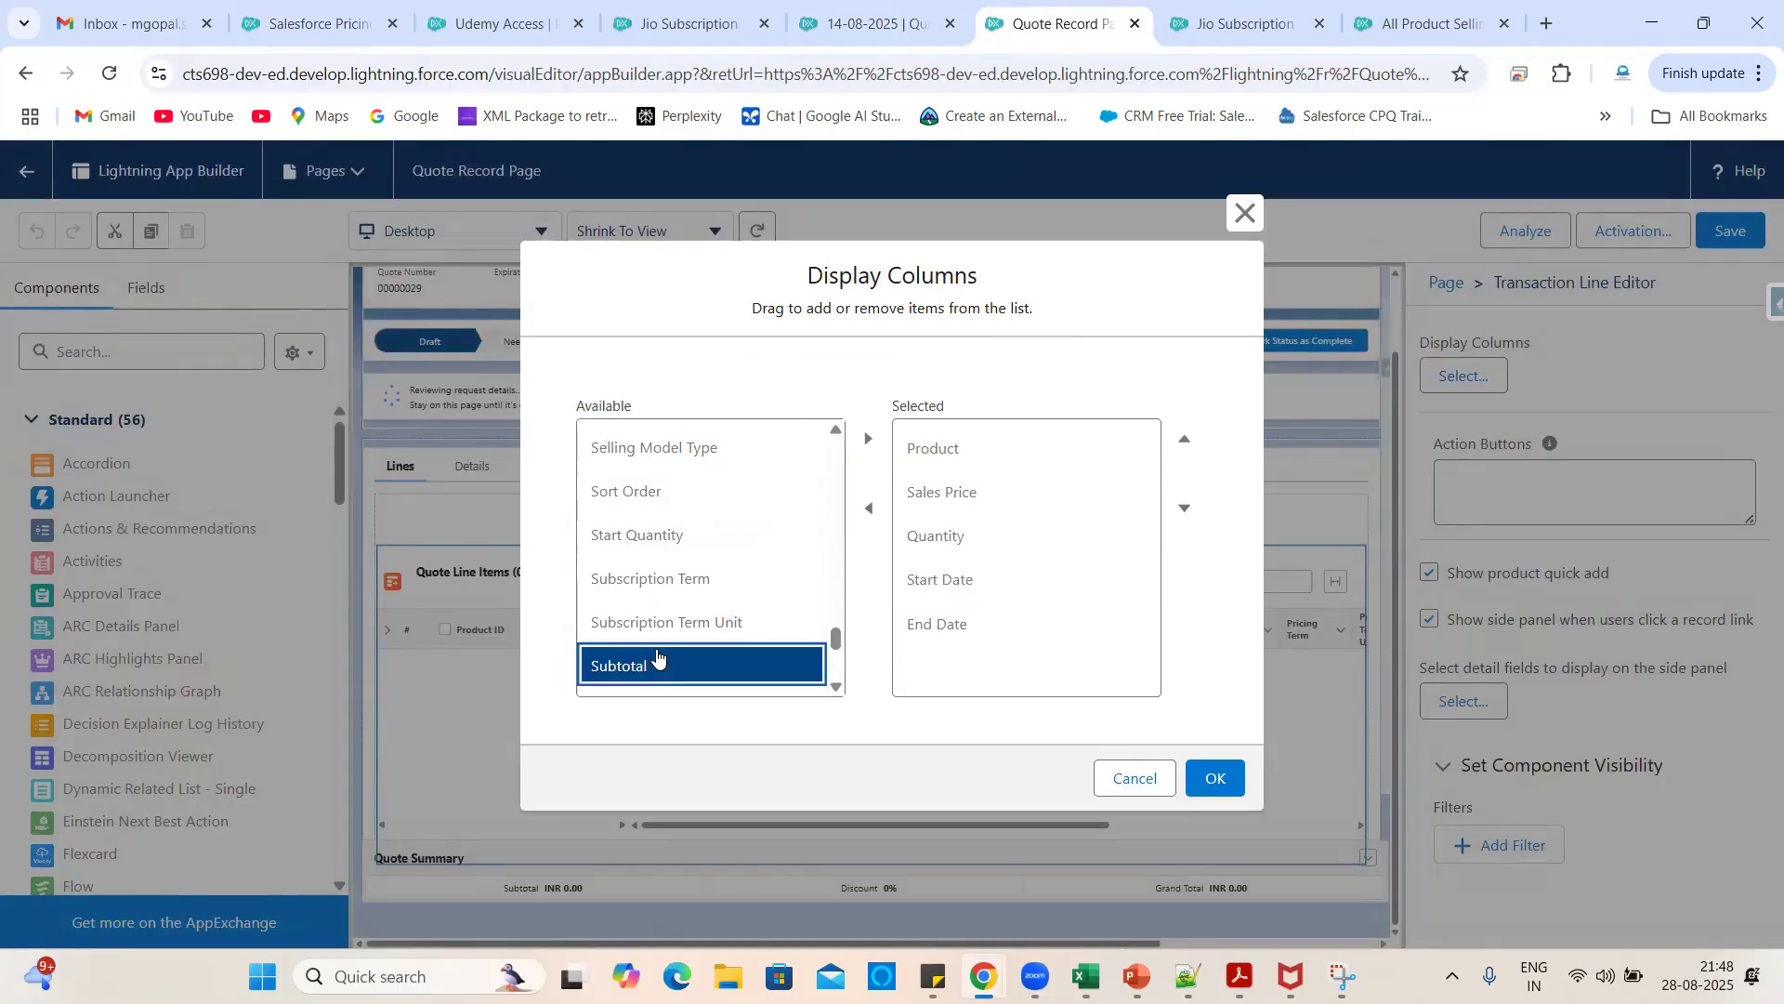
{"action": "left_click", "coordinate": [866, 444]}
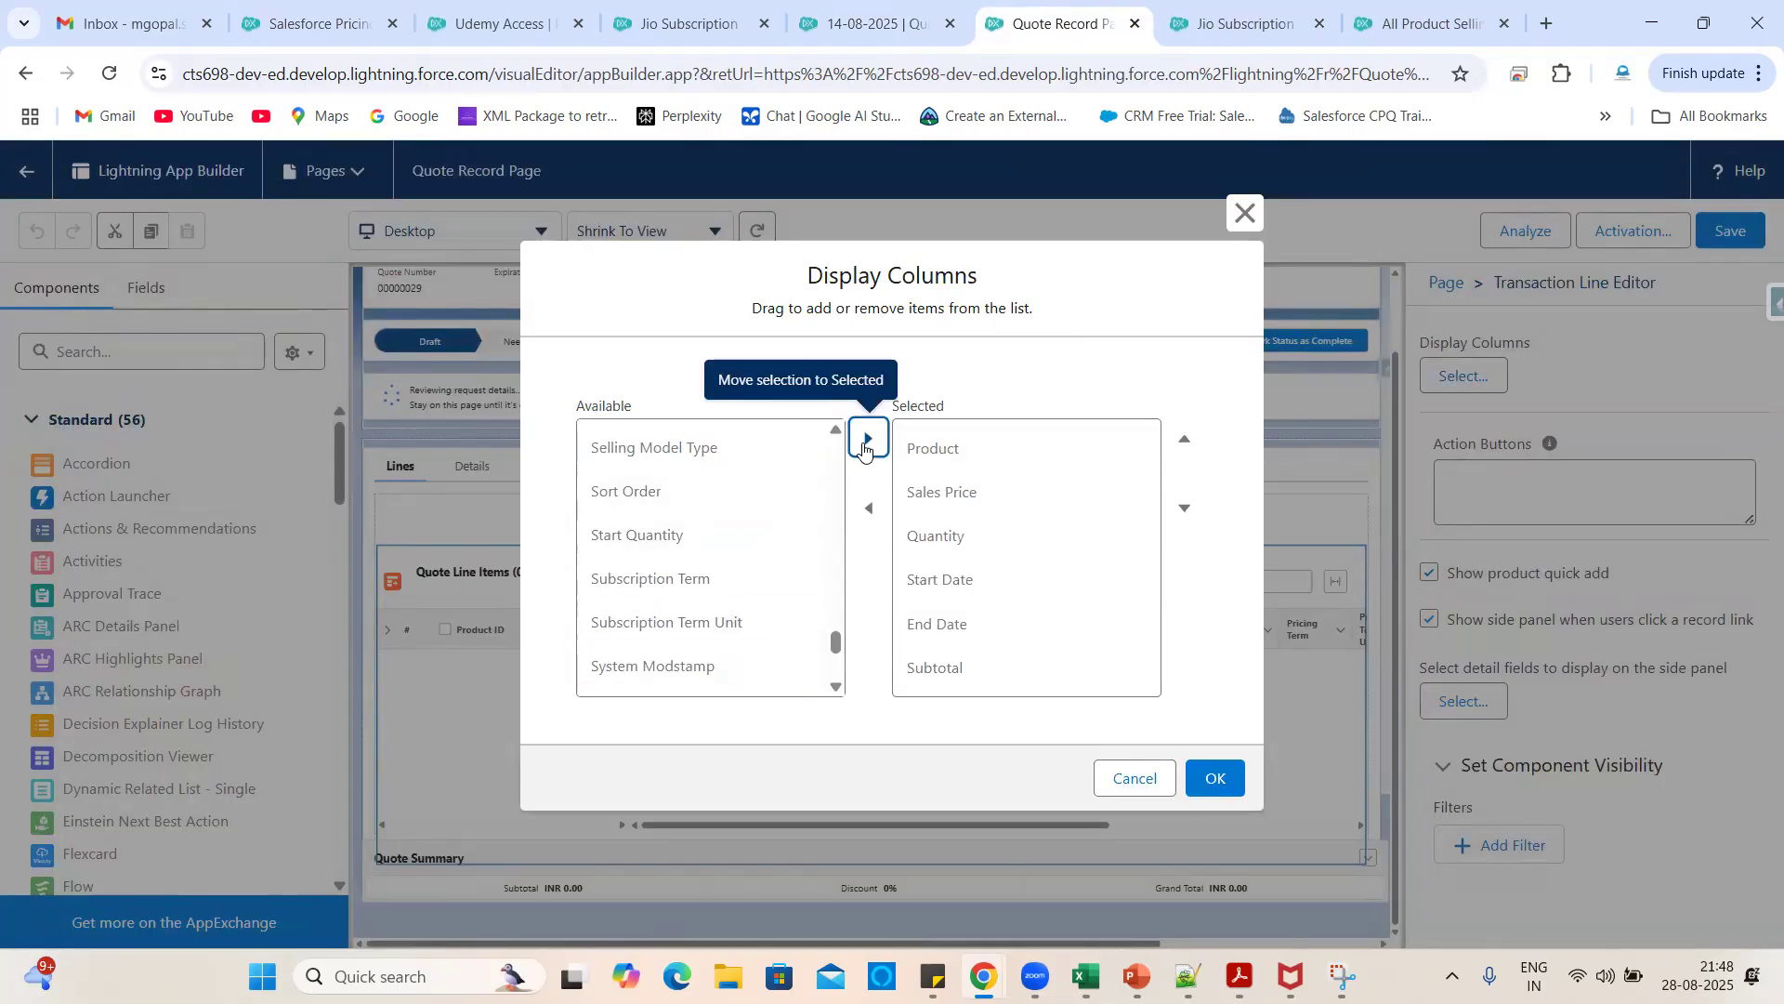
{"action": "left_click", "coordinate": [888, 26]}
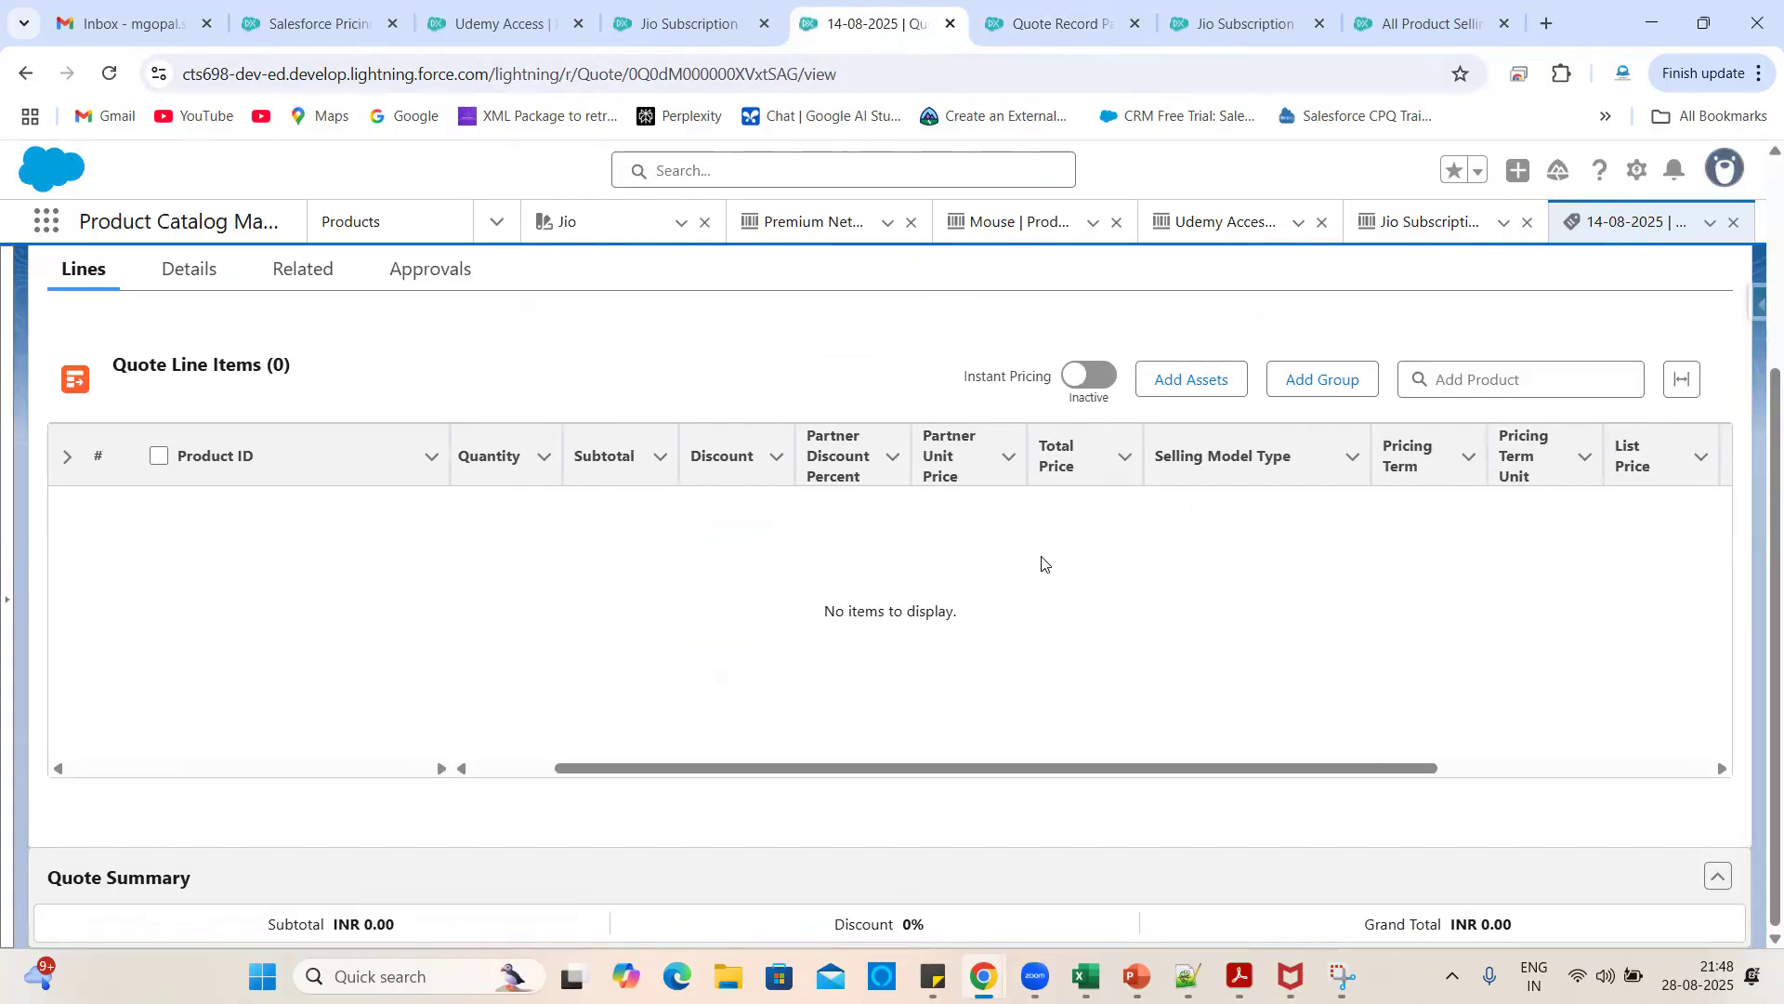
{"action": "left_click", "coordinate": [1050, 13]}
{"action": "scroll", "coordinate": [677, 585], "scroll_direction": "down", "scroll_amount": 3}
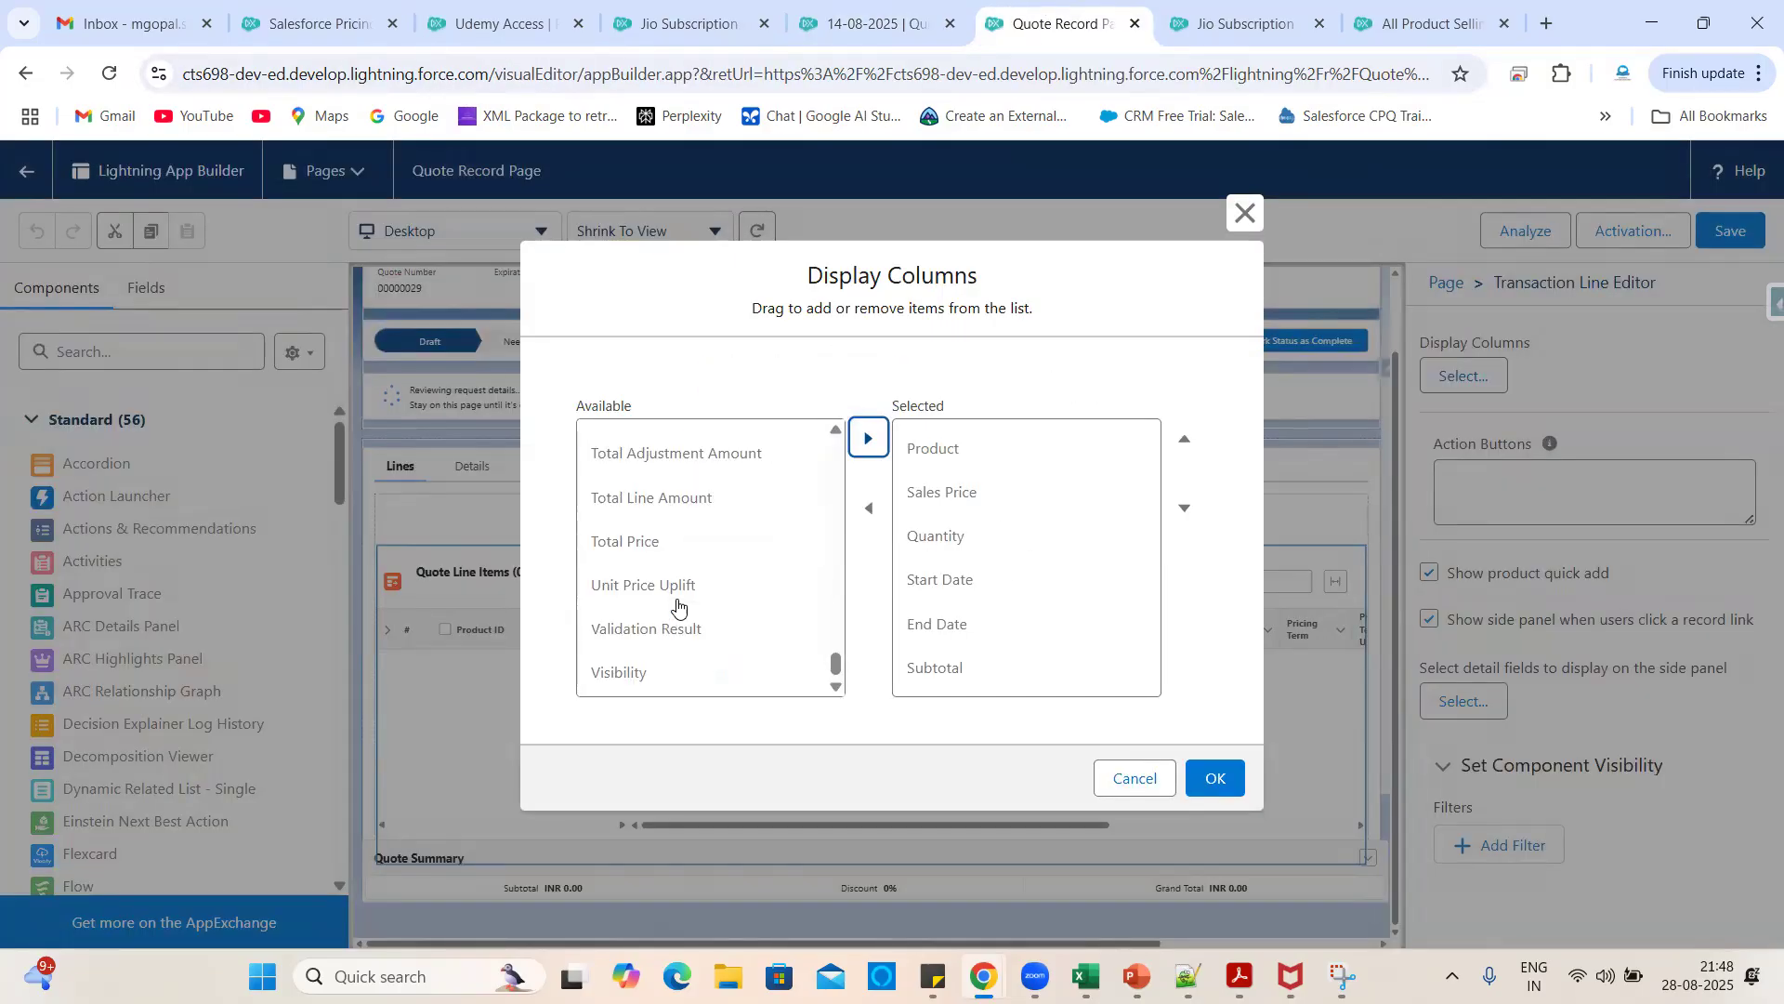
{"action": "left_click", "coordinate": [639, 543]}
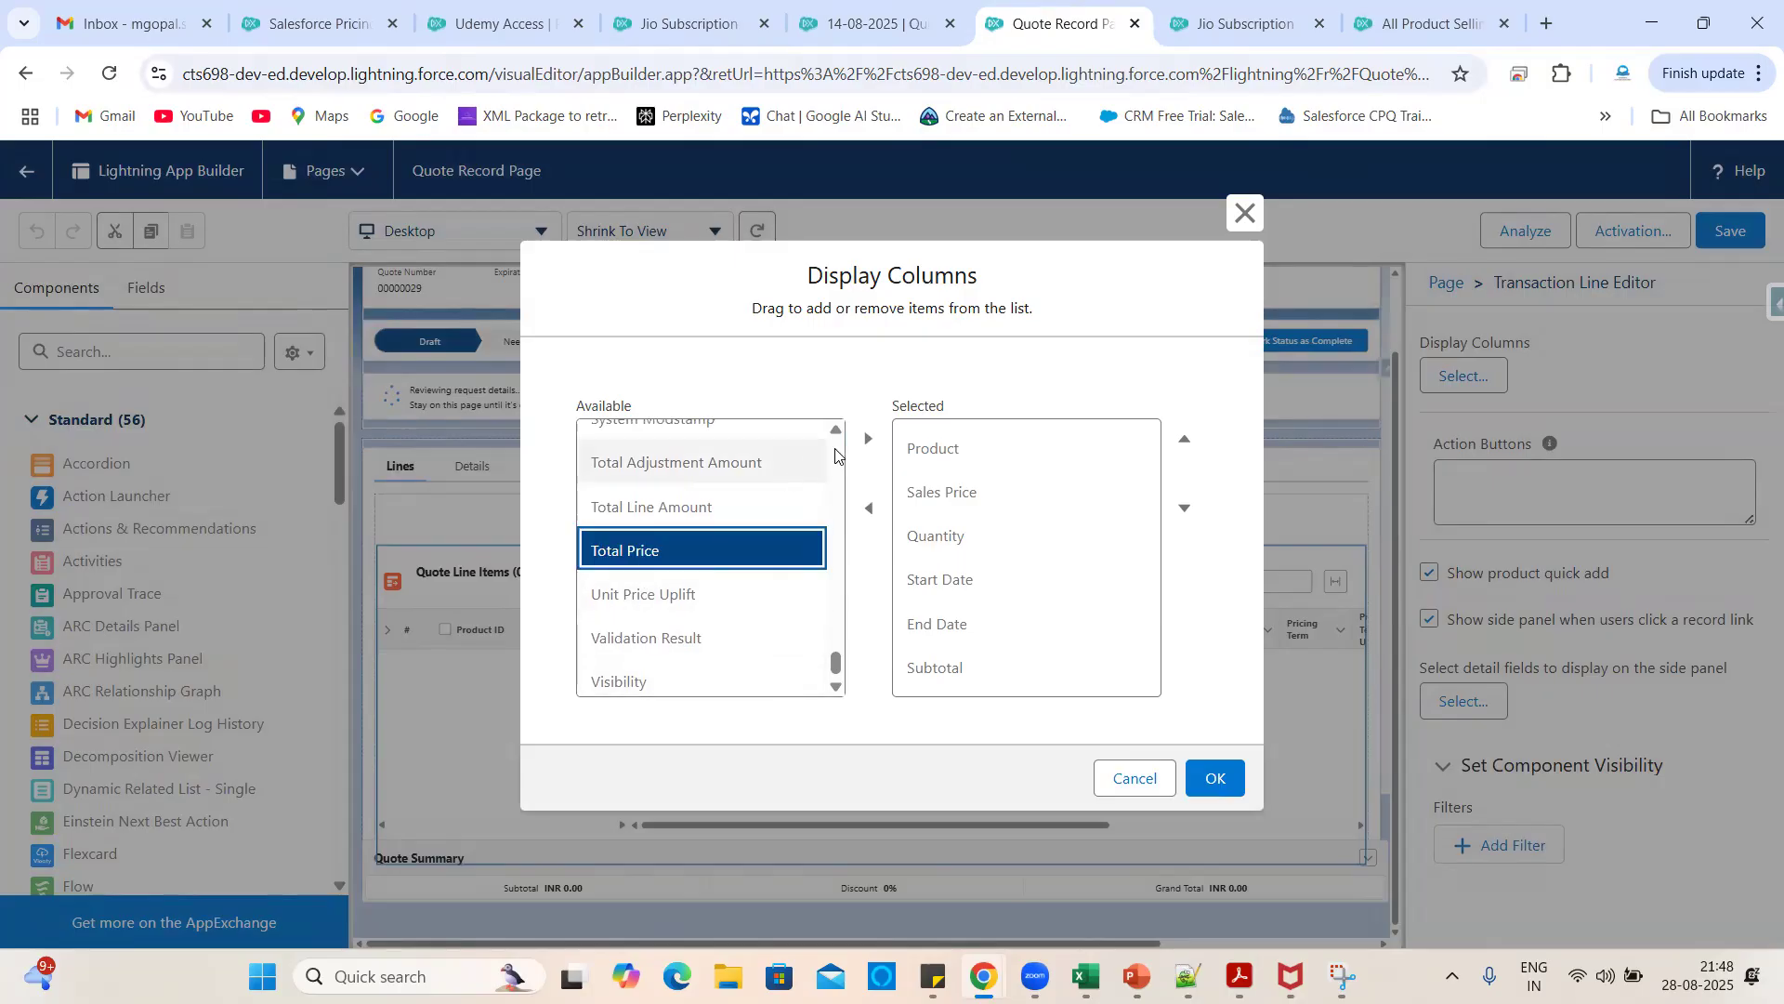
{"action": "left_click", "coordinate": [867, 440]}
{"action": "left_click", "coordinate": [863, 38]}
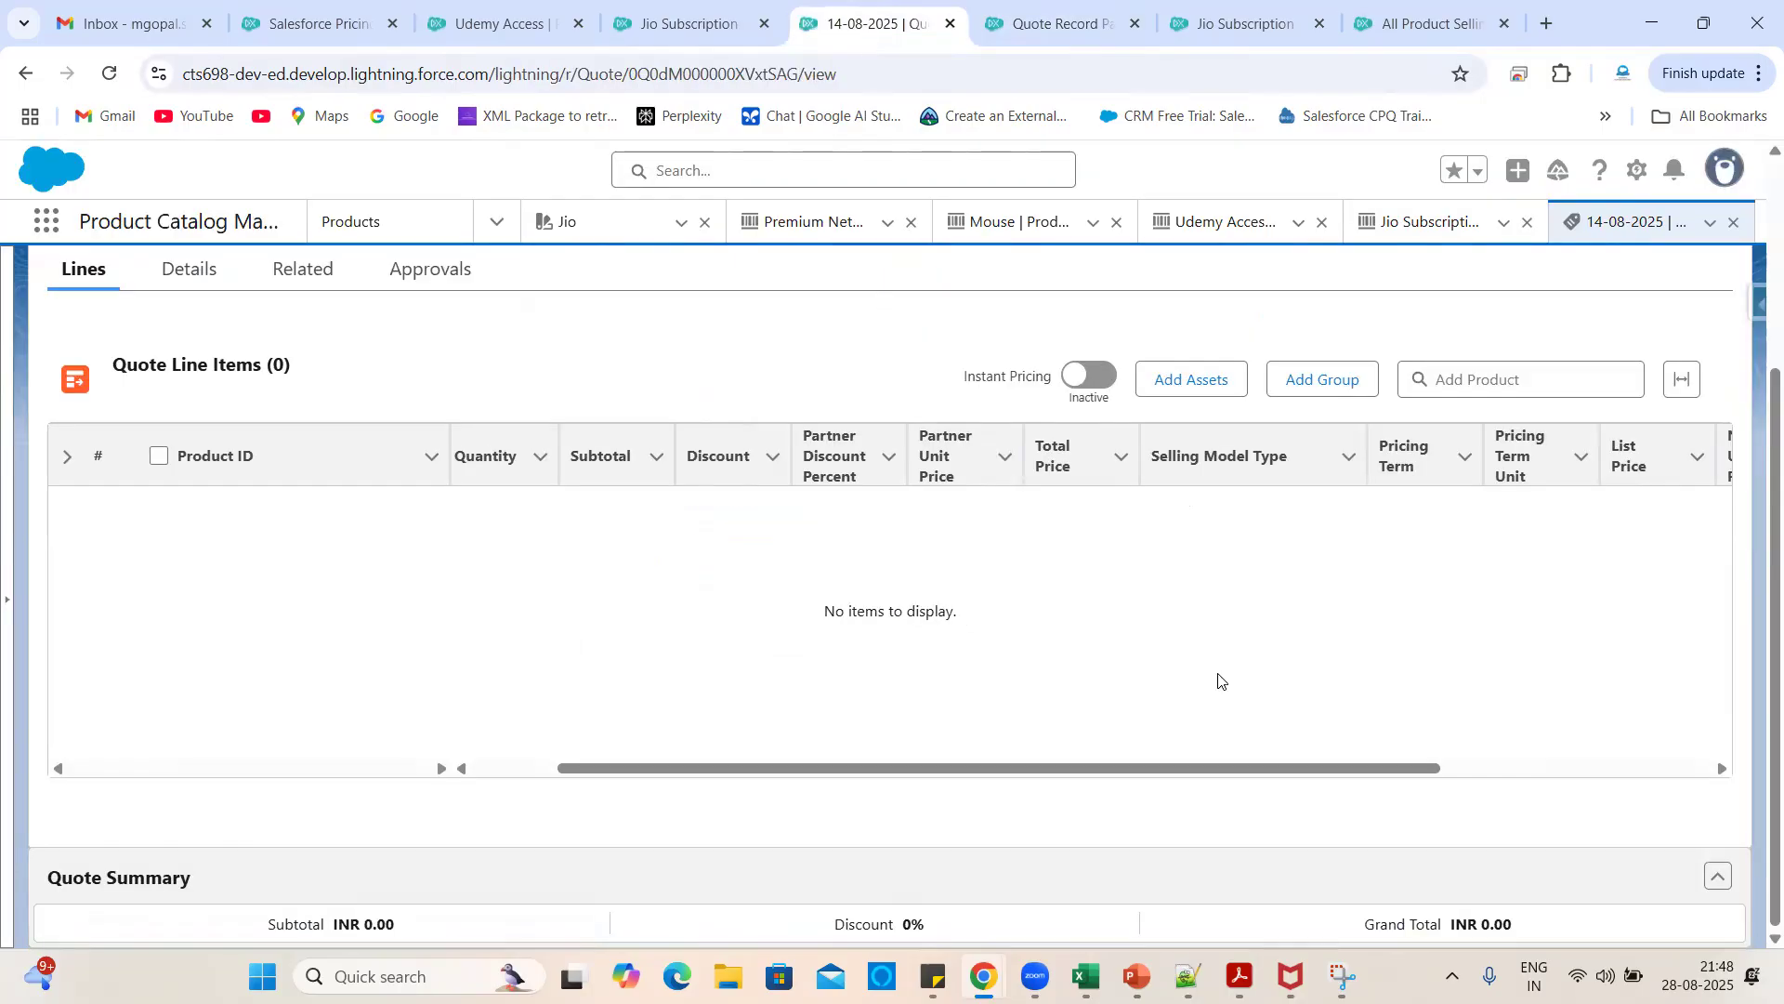
- Add Selling Model Type and Pricing Term Unit to the selected columns
{"action": "left_click", "coordinate": [1017, 26]}
{"action": "scroll", "coordinate": [683, 548], "scroll_direction": "up", "scroll_amount": 3}
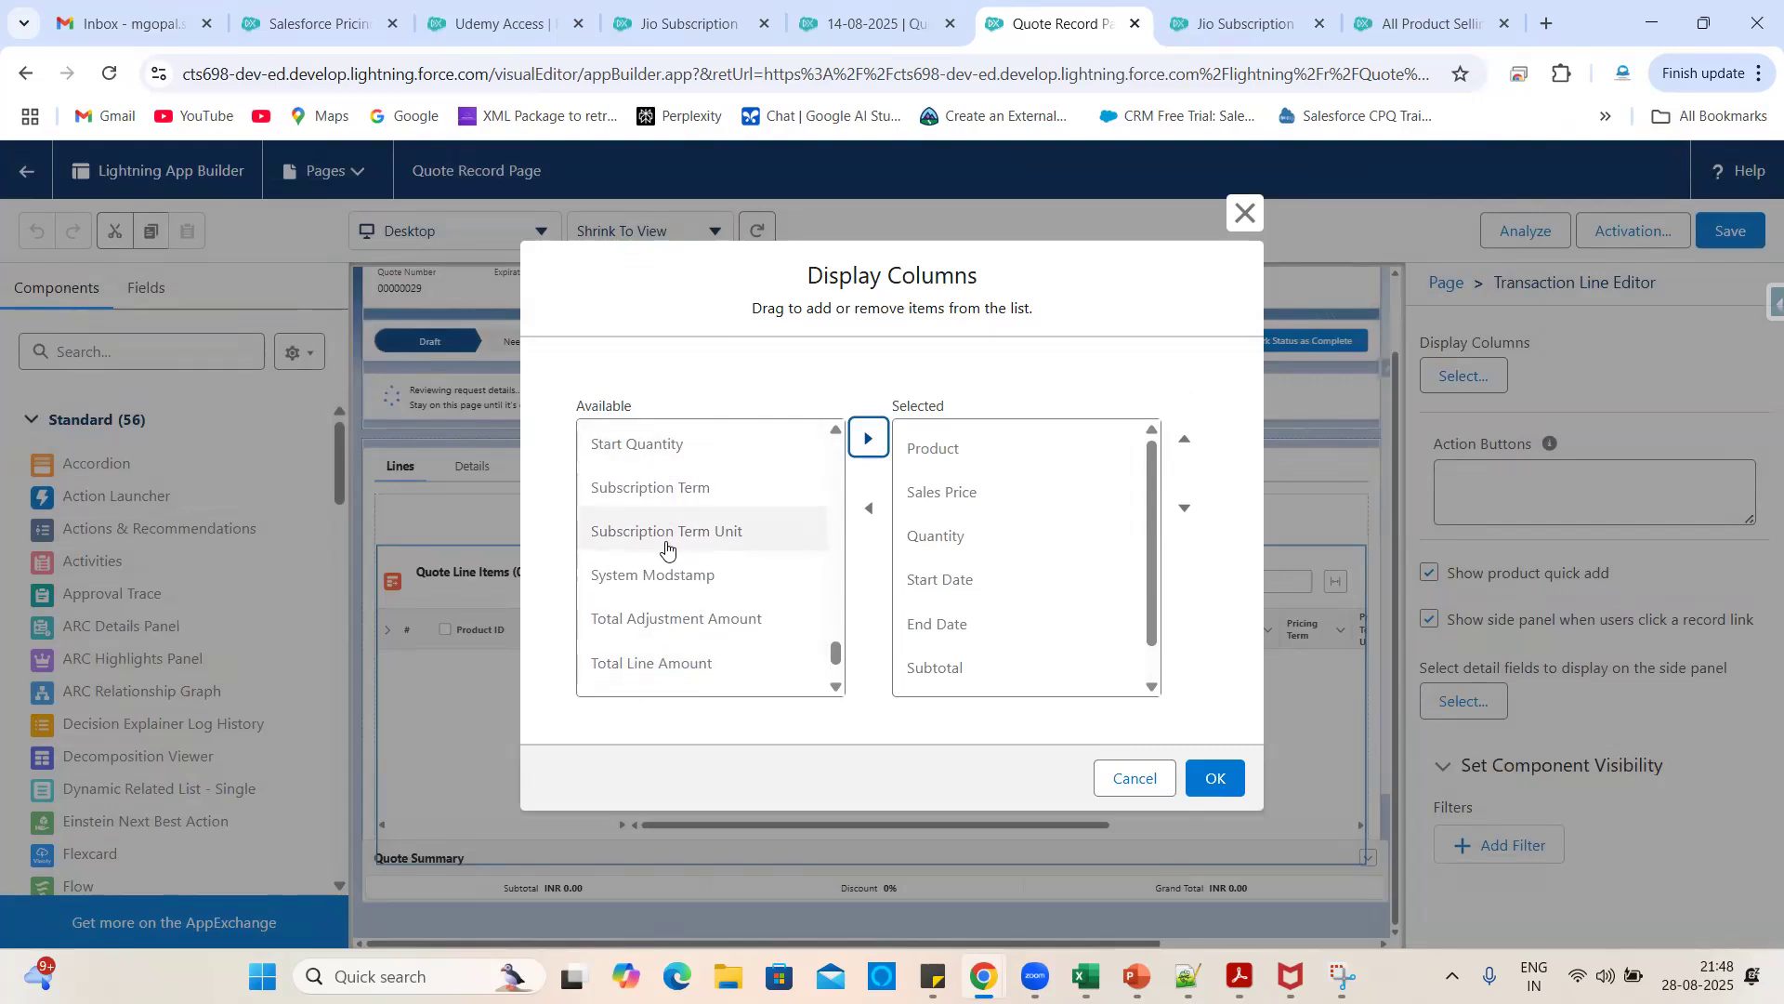
{"action": "scroll", "coordinate": [656, 626], "scroll_direction": "up", "scroll_amount": 3}
{"action": "left_click", "coordinate": [715, 482]}
{"action": "left_click", "coordinate": [867, 438]}
{"action": "left_click", "coordinate": [835, 9]}
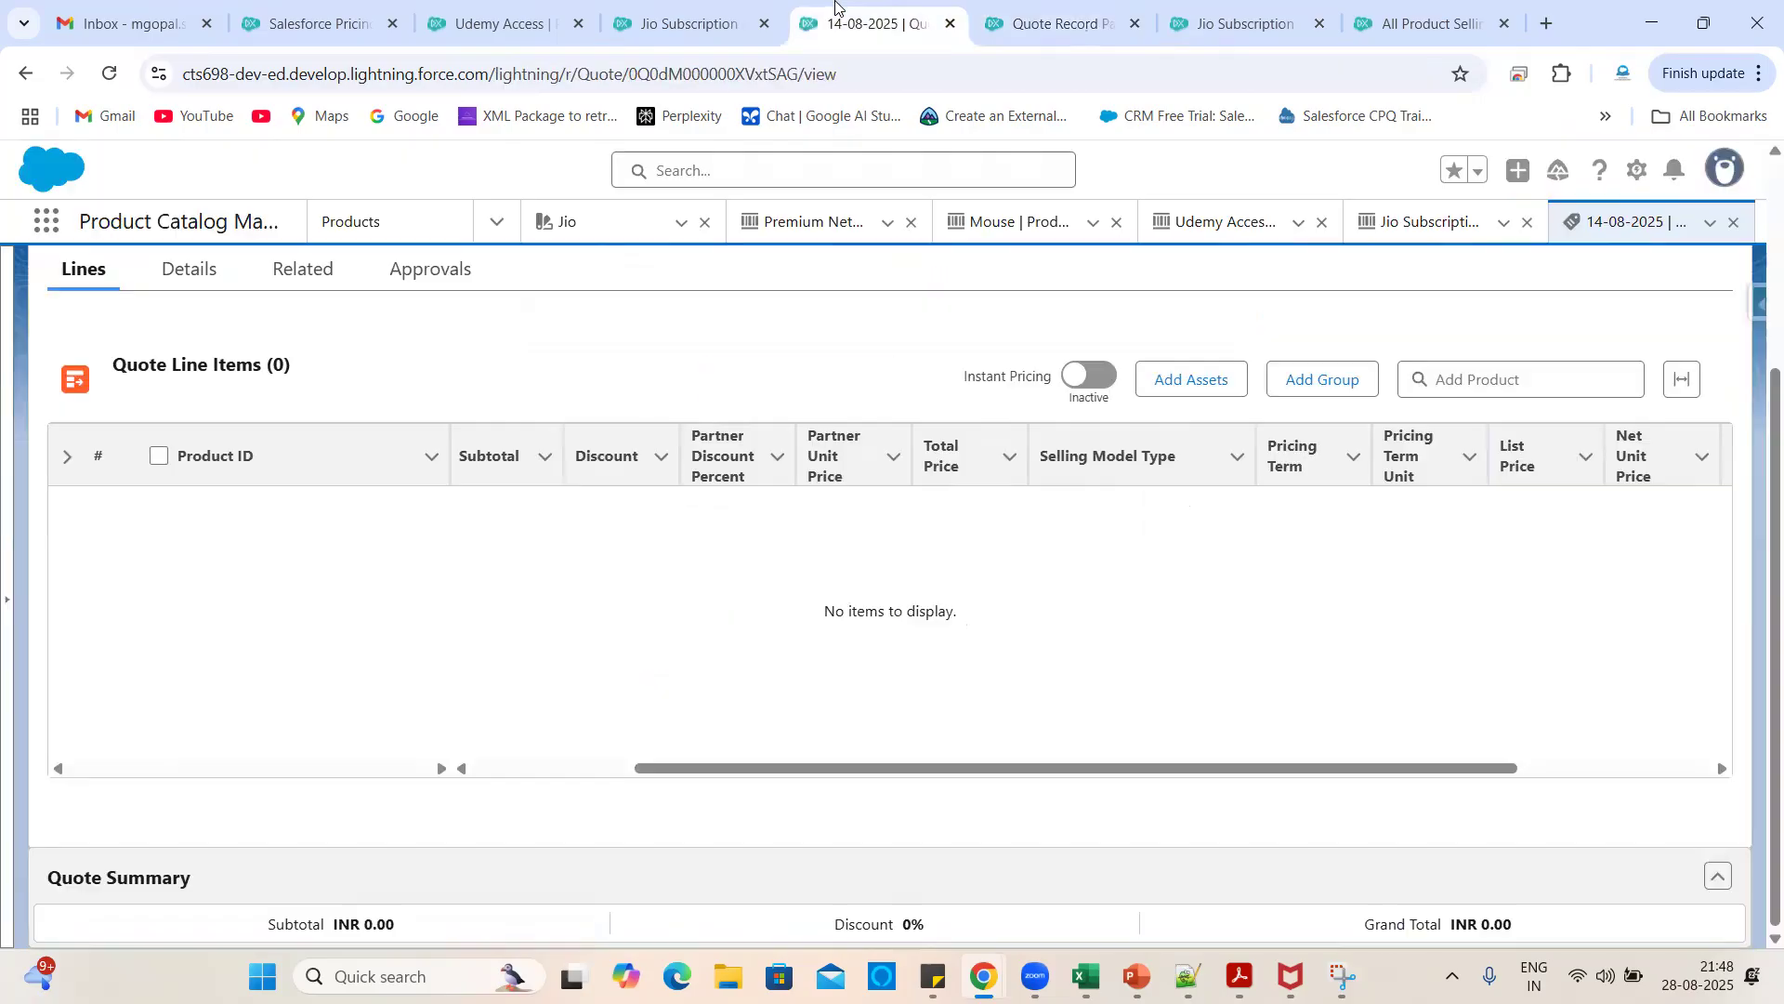
{"action": "scroll", "coordinate": [1273, 563], "scroll_direction": "right", "scroll_amount": 2}
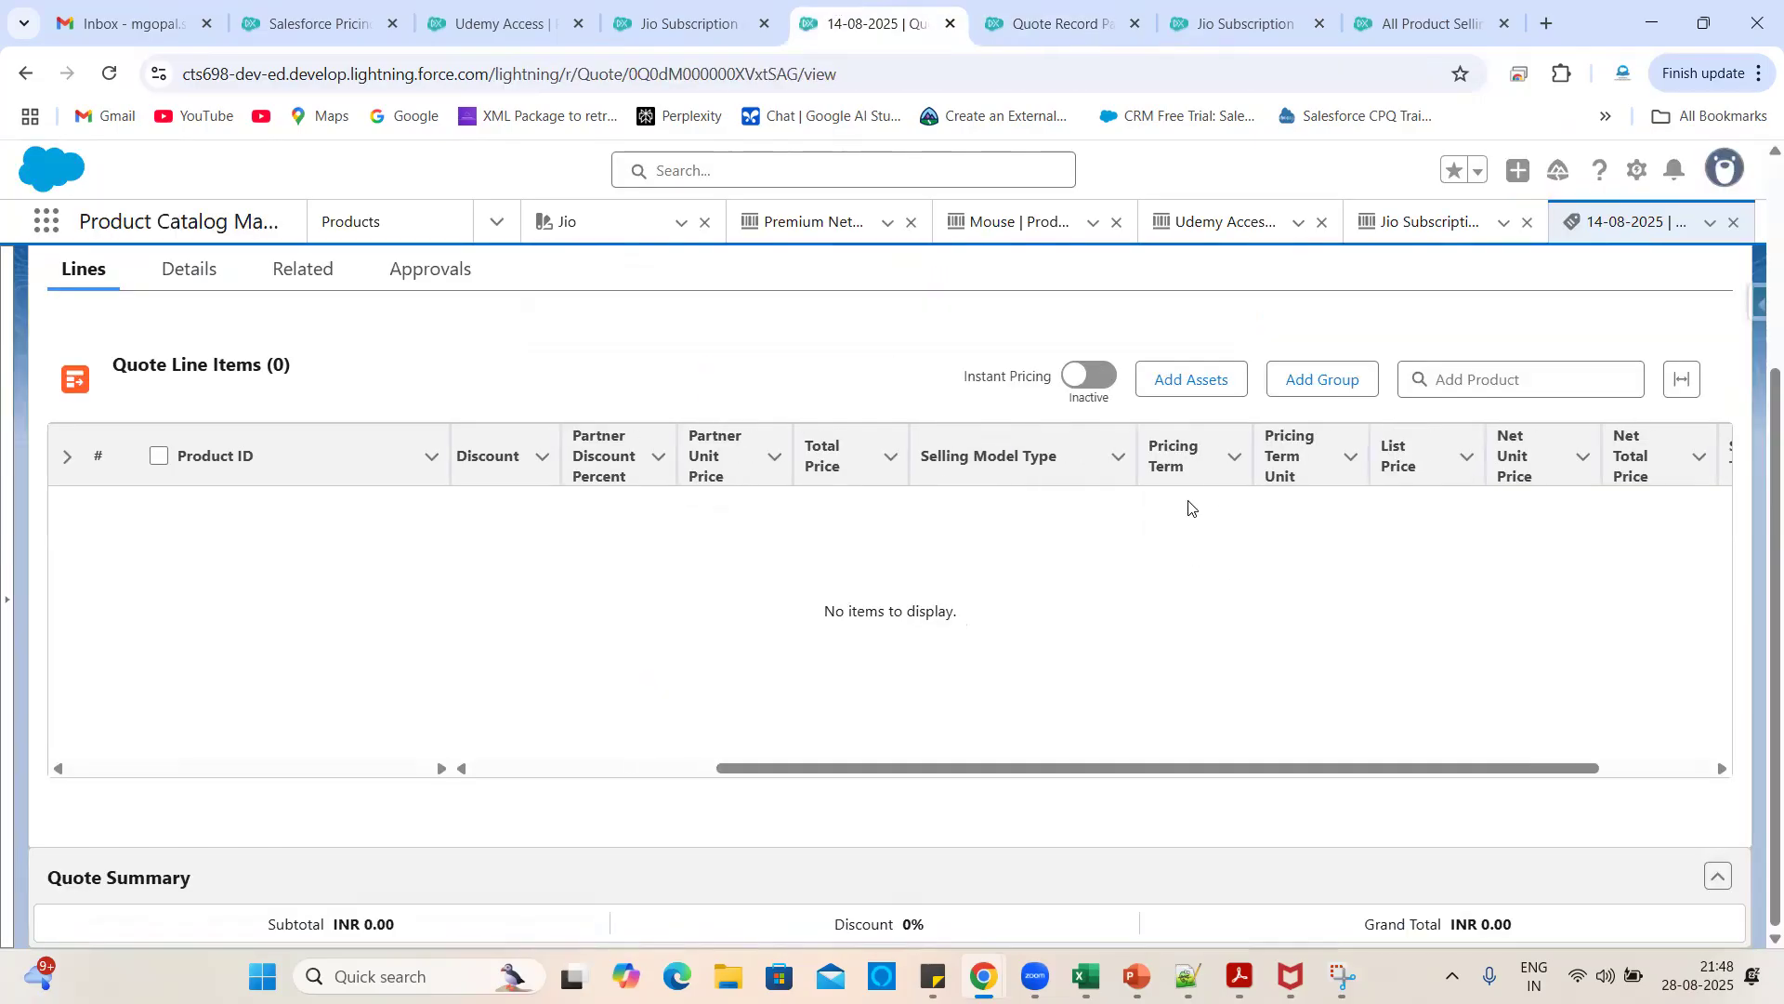
{"action": "left_click", "coordinate": [1033, 35]}
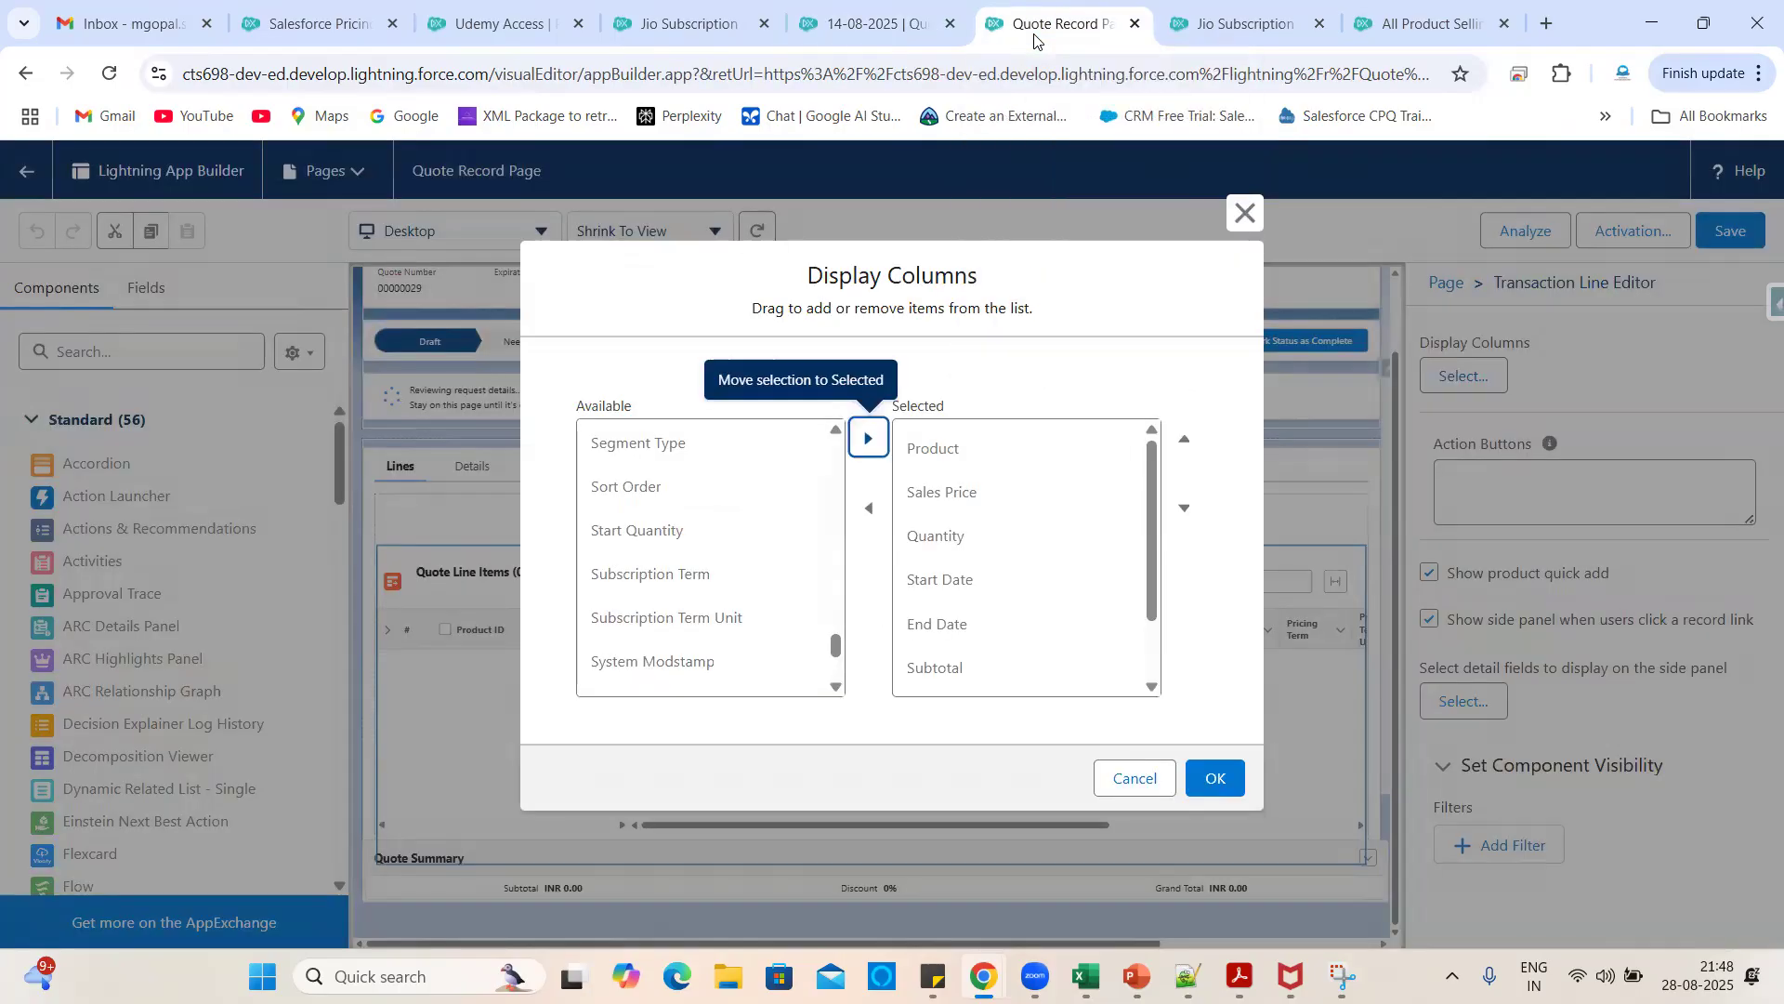
{"action": "scroll", "coordinate": [734, 648], "scroll_direction": "down", "scroll_amount": 1}
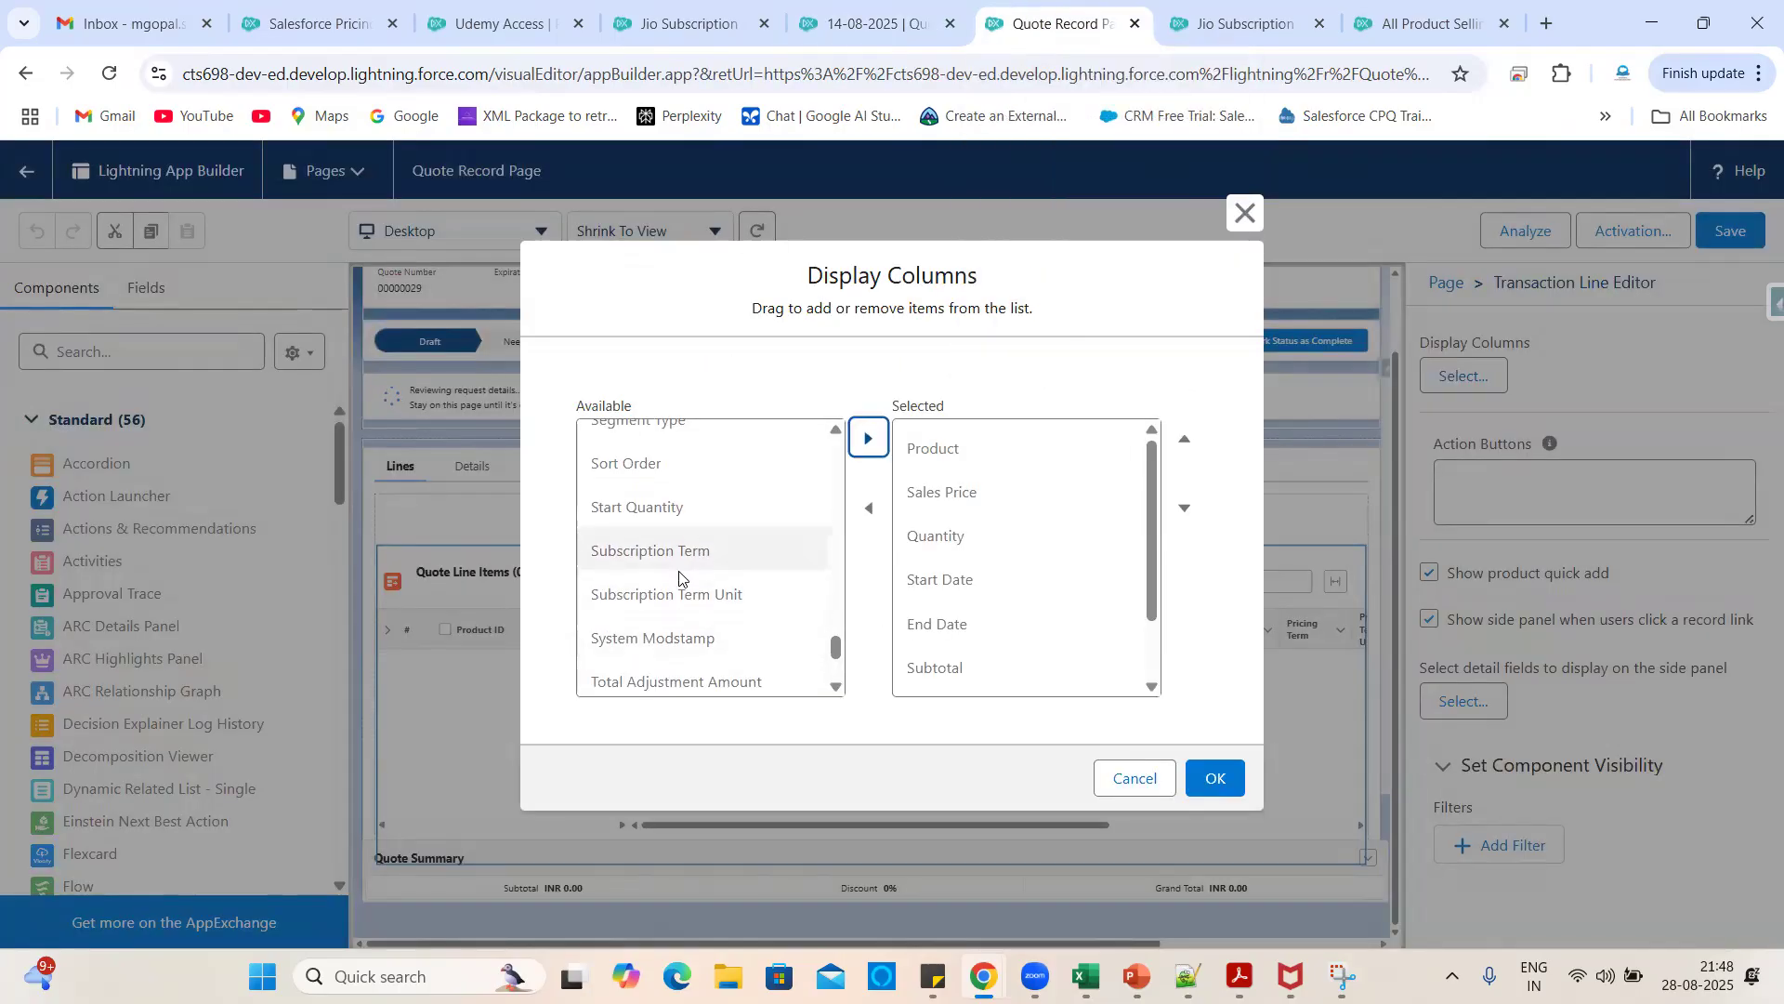
{"action": "scroll", "coordinate": [669, 632], "scroll_direction": "down", "scroll_amount": 1}
{"action": "scroll", "coordinate": [675, 596], "scroll_direction": "up", "scroll_amount": 3}
{"action": "scroll", "coordinate": [675, 595], "scroll_direction": "up", "scroll_amount": 1}
{"action": "scroll", "coordinate": [675, 596], "scroll_direction": "down", "scroll_amount": 5}
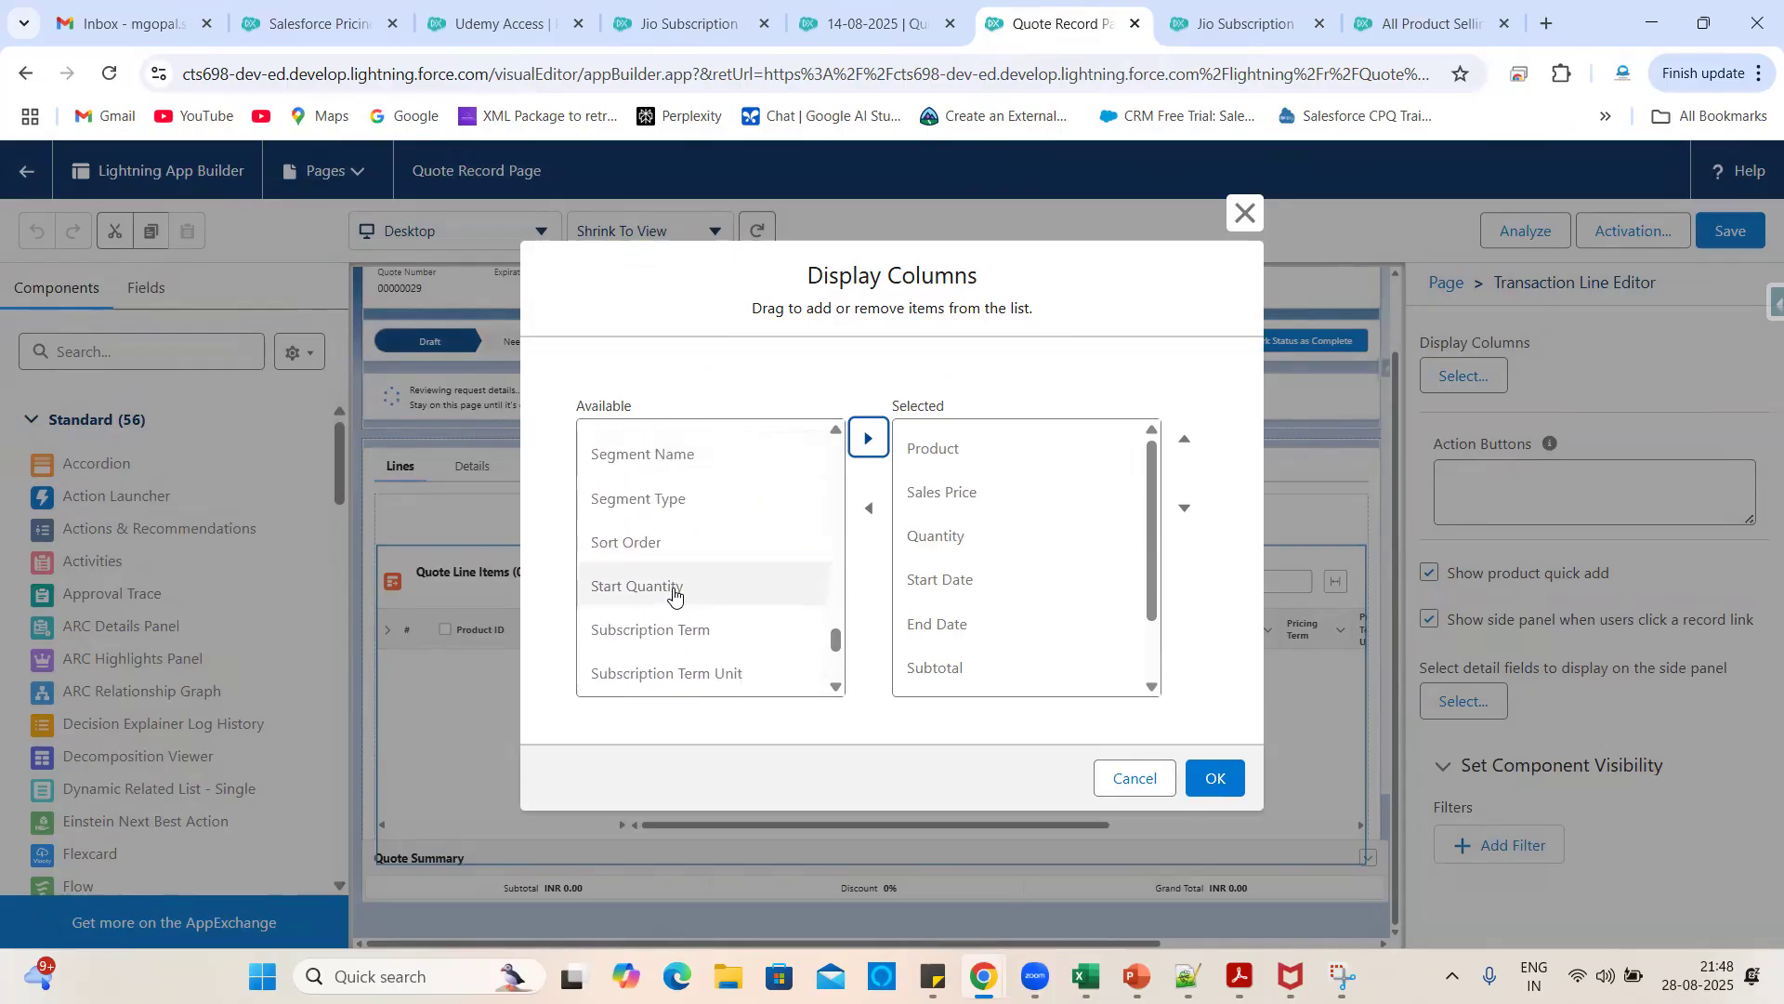
{"action": "scroll", "coordinate": [673, 595], "scroll_direction": "down", "scroll_amount": 1}
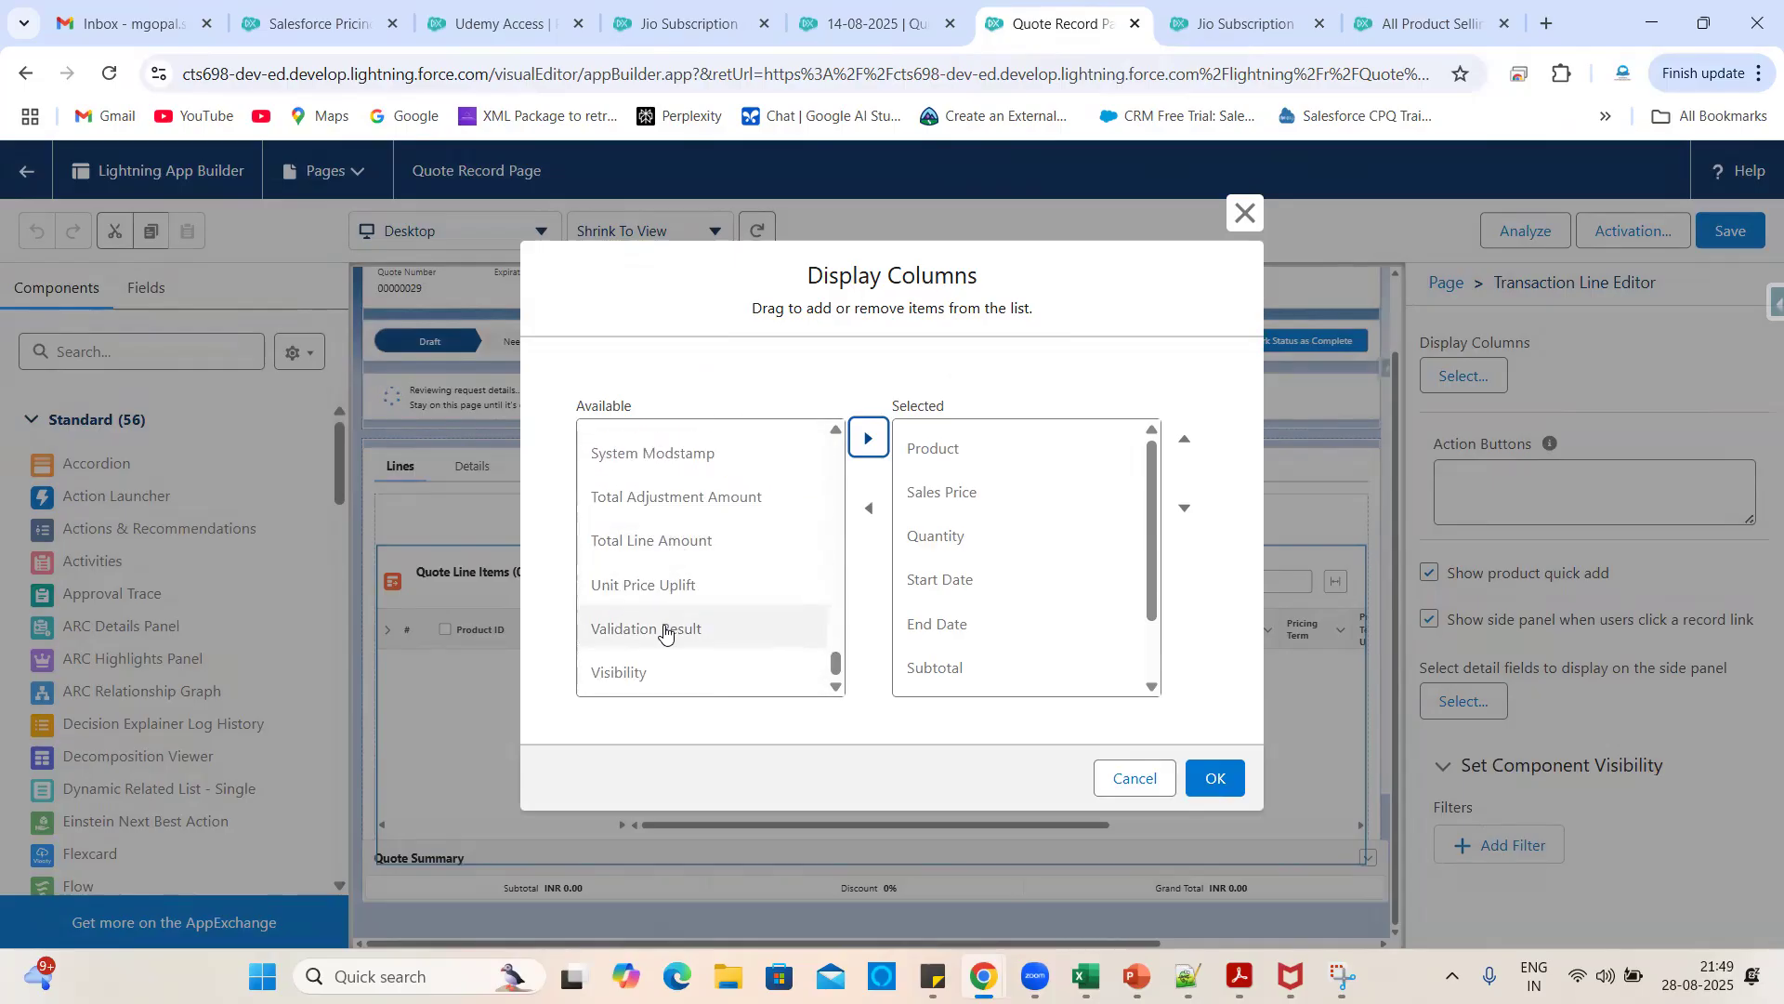
{"action": "scroll", "coordinate": [664, 632], "scroll_direction": "up", "scroll_amount": 7}
{"action": "scroll", "coordinate": [664, 632], "scroll_direction": "up", "scroll_amount": 5}
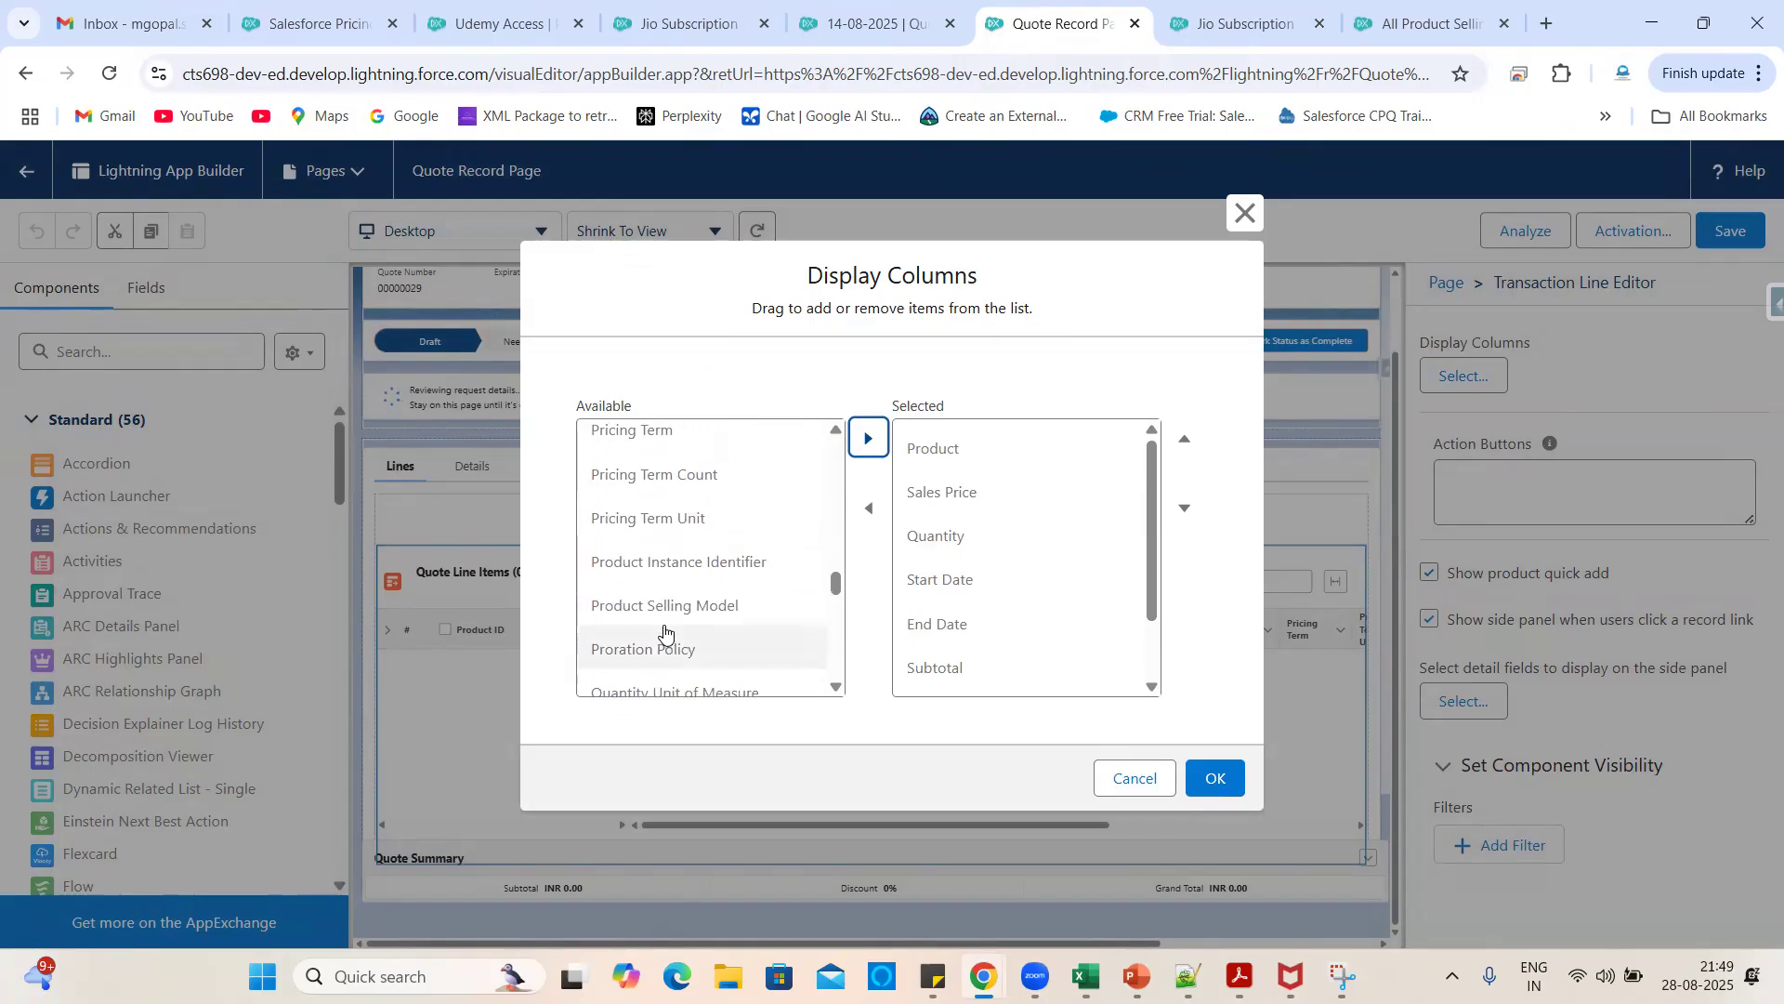
{"action": "left_click", "coordinate": [664, 521]}
{"action": "left_click", "coordinate": [868, 438]}
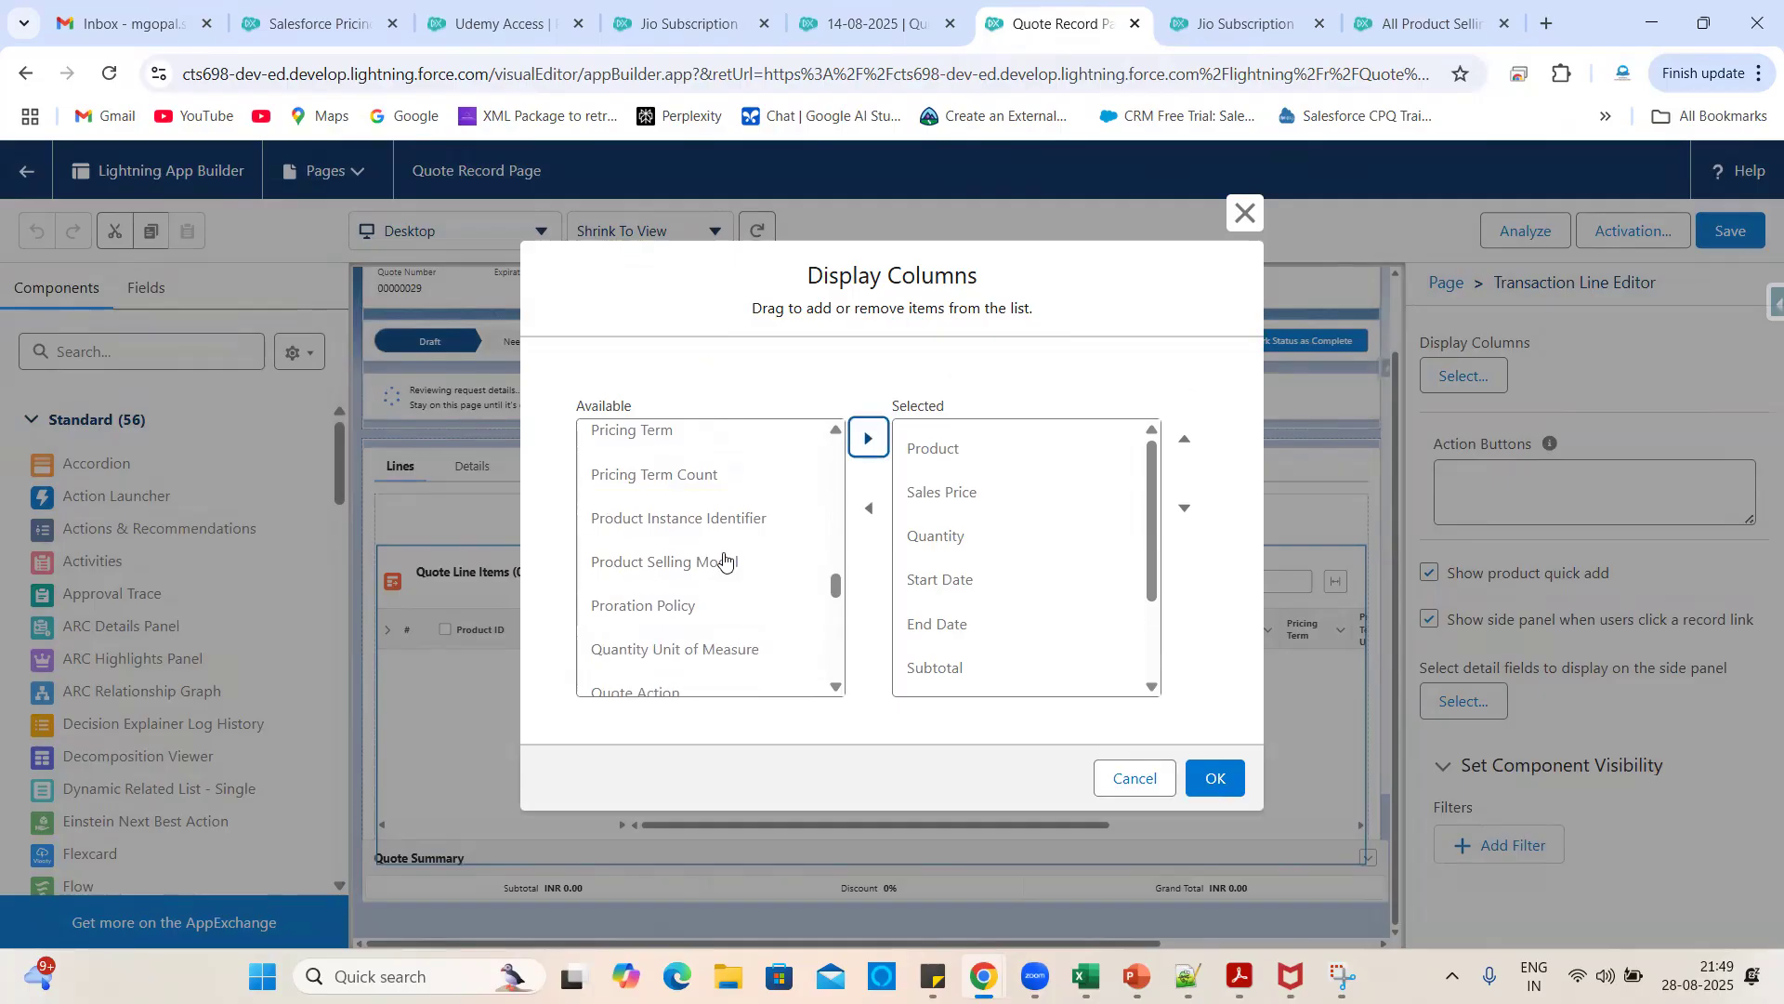
- Add Pricing Term, List Price, Net Unit Price and Net Total Price columns
{"action": "scroll", "coordinate": [734, 563], "scroll_direction": "up", "scroll_amount": 1}
{"action": "left_click", "coordinate": [659, 498]}
{"action": "left_click", "coordinate": [869, 438]}
{"action": "left_click", "coordinate": [876, 18]}
{"action": "scroll", "coordinate": [1239, 537], "scroll_direction": "right", "scroll_amount": 2}
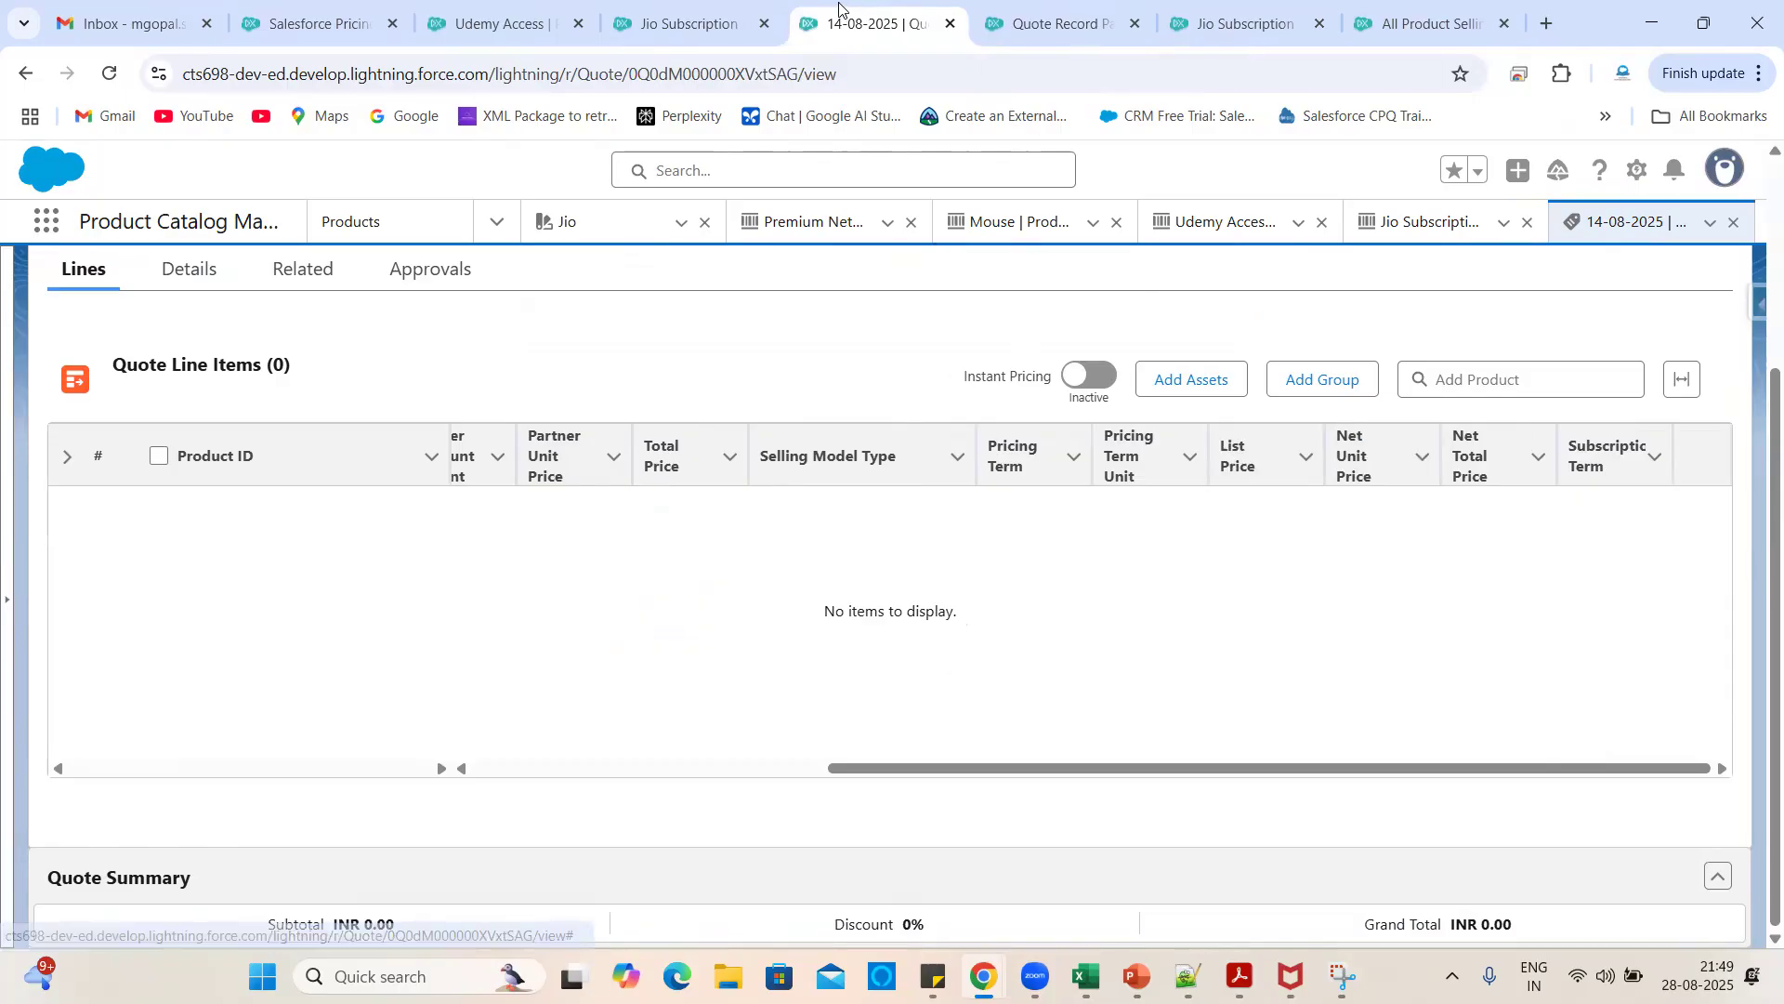
{"action": "left_click", "coordinate": [1127, 5]}
{"action": "scroll", "coordinate": [717, 649], "scroll_direction": "down", "scroll_amount": 3}
{"action": "scroll", "coordinate": [721, 640], "scroll_direction": "up", "scroll_amount": 4}
{"action": "scroll", "coordinate": [719, 639], "scroll_direction": "up", "scroll_amount": 4}
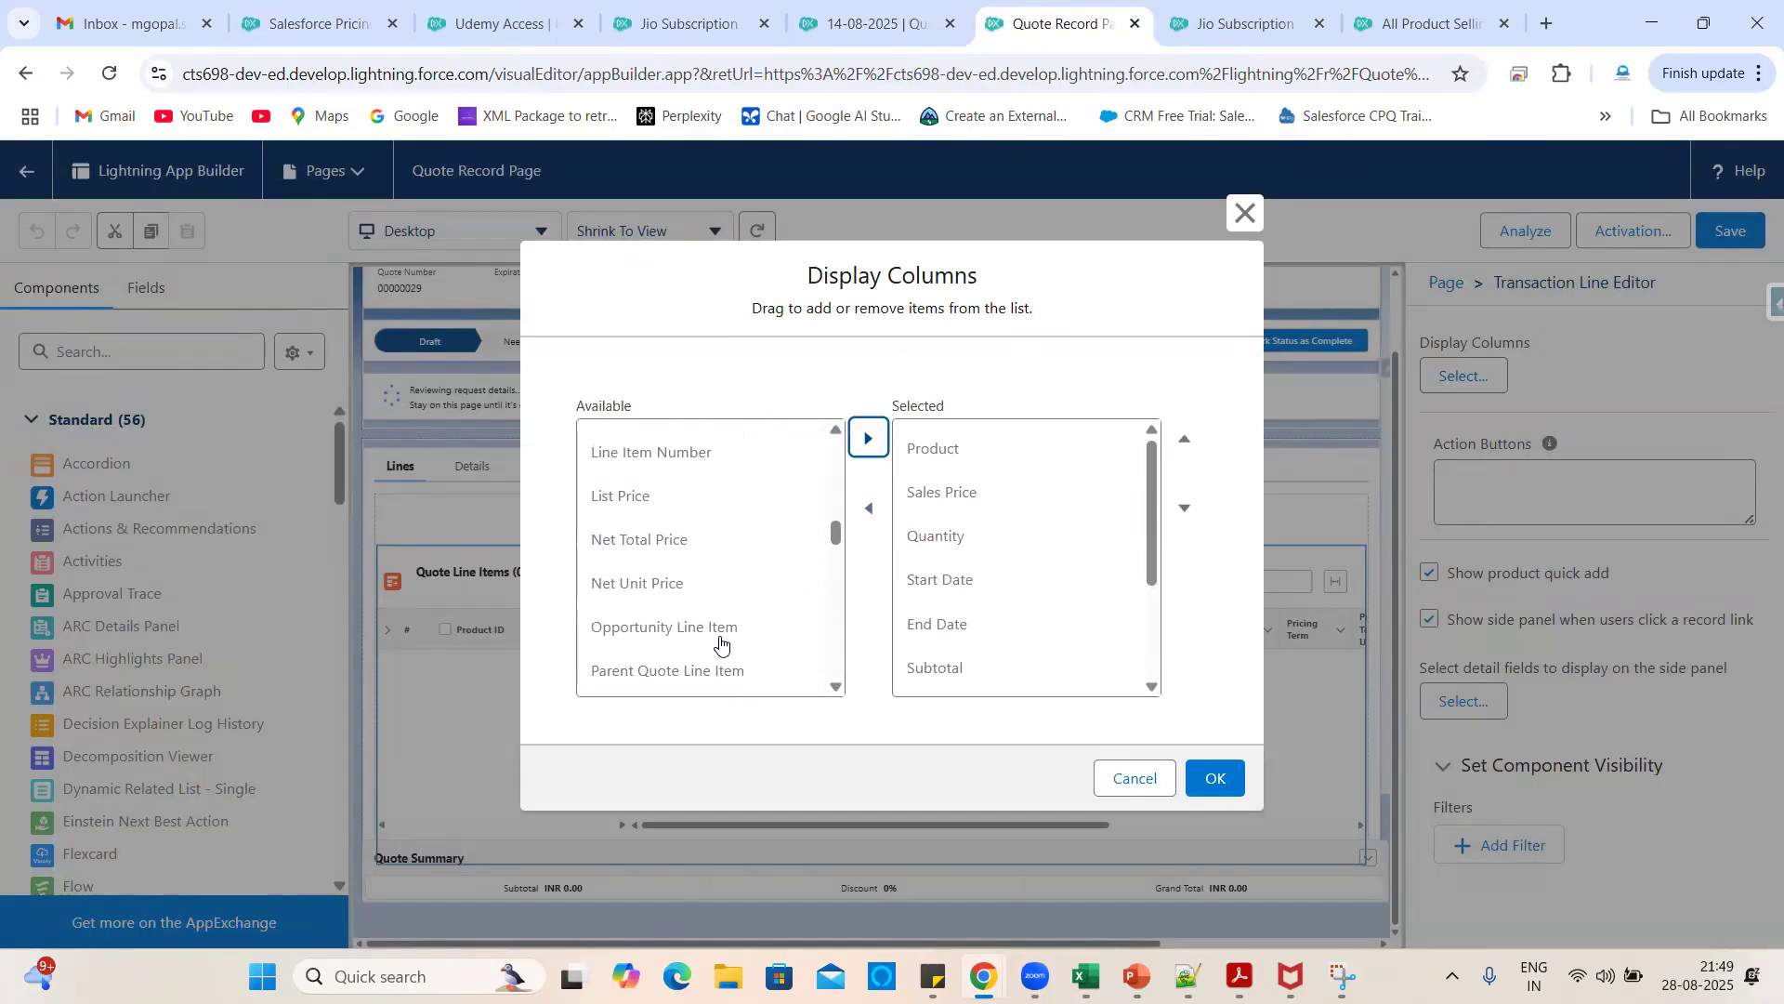
{"action": "left_click", "coordinate": [651, 510]}
{"action": "left_click", "coordinate": [869, 440]}
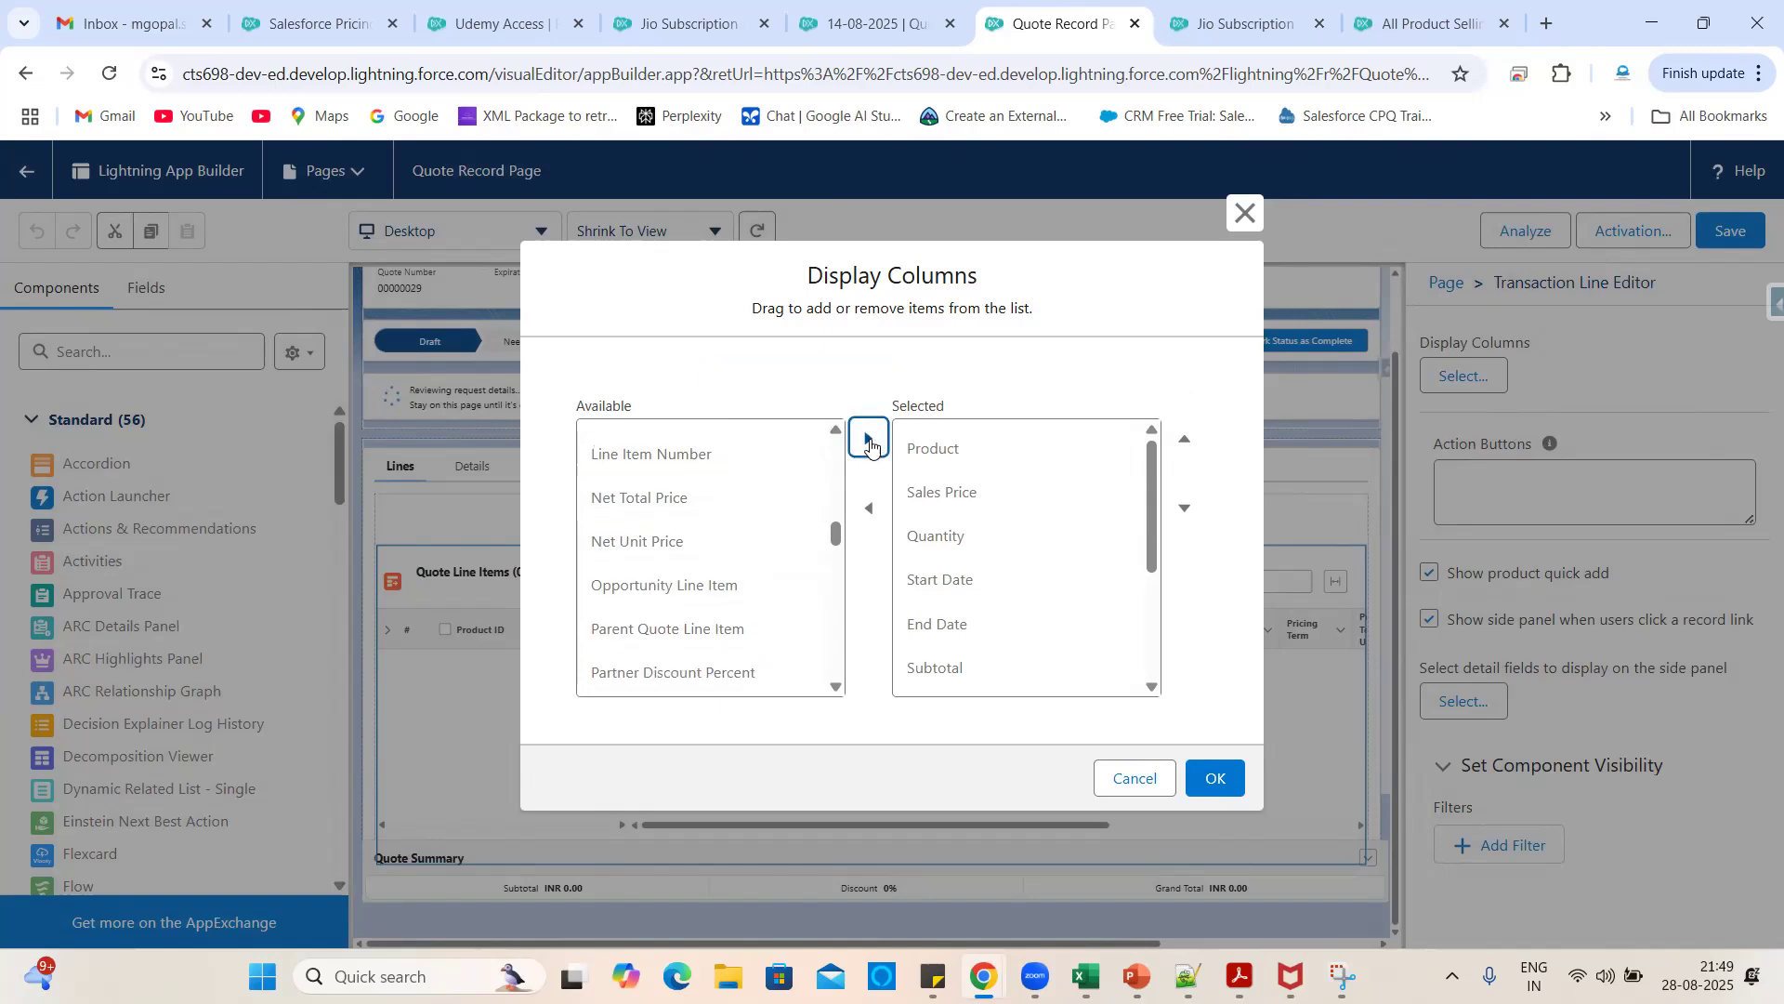
{"action": "left_click", "coordinate": [667, 548]}
{"action": "left_click", "coordinate": [867, 438]}
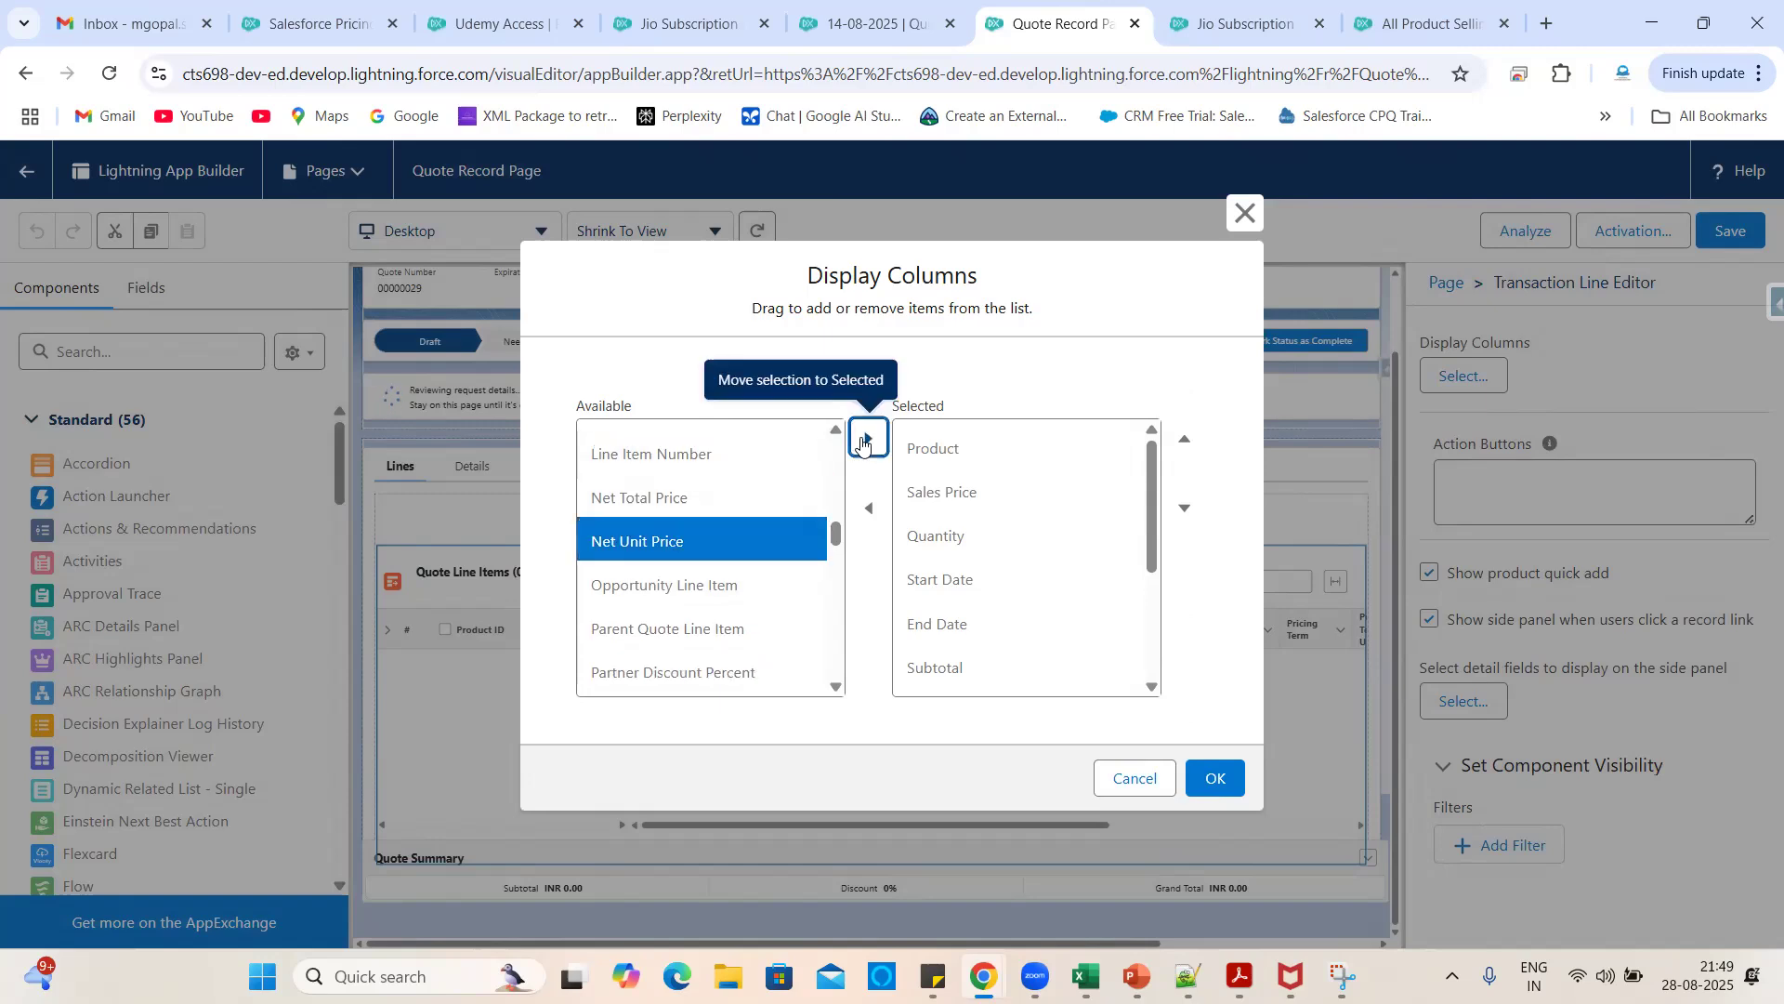
{"action": "left_click", "coordinate": [770, 484]}
{"action": "left_click", "coordinate": [872, 437]}
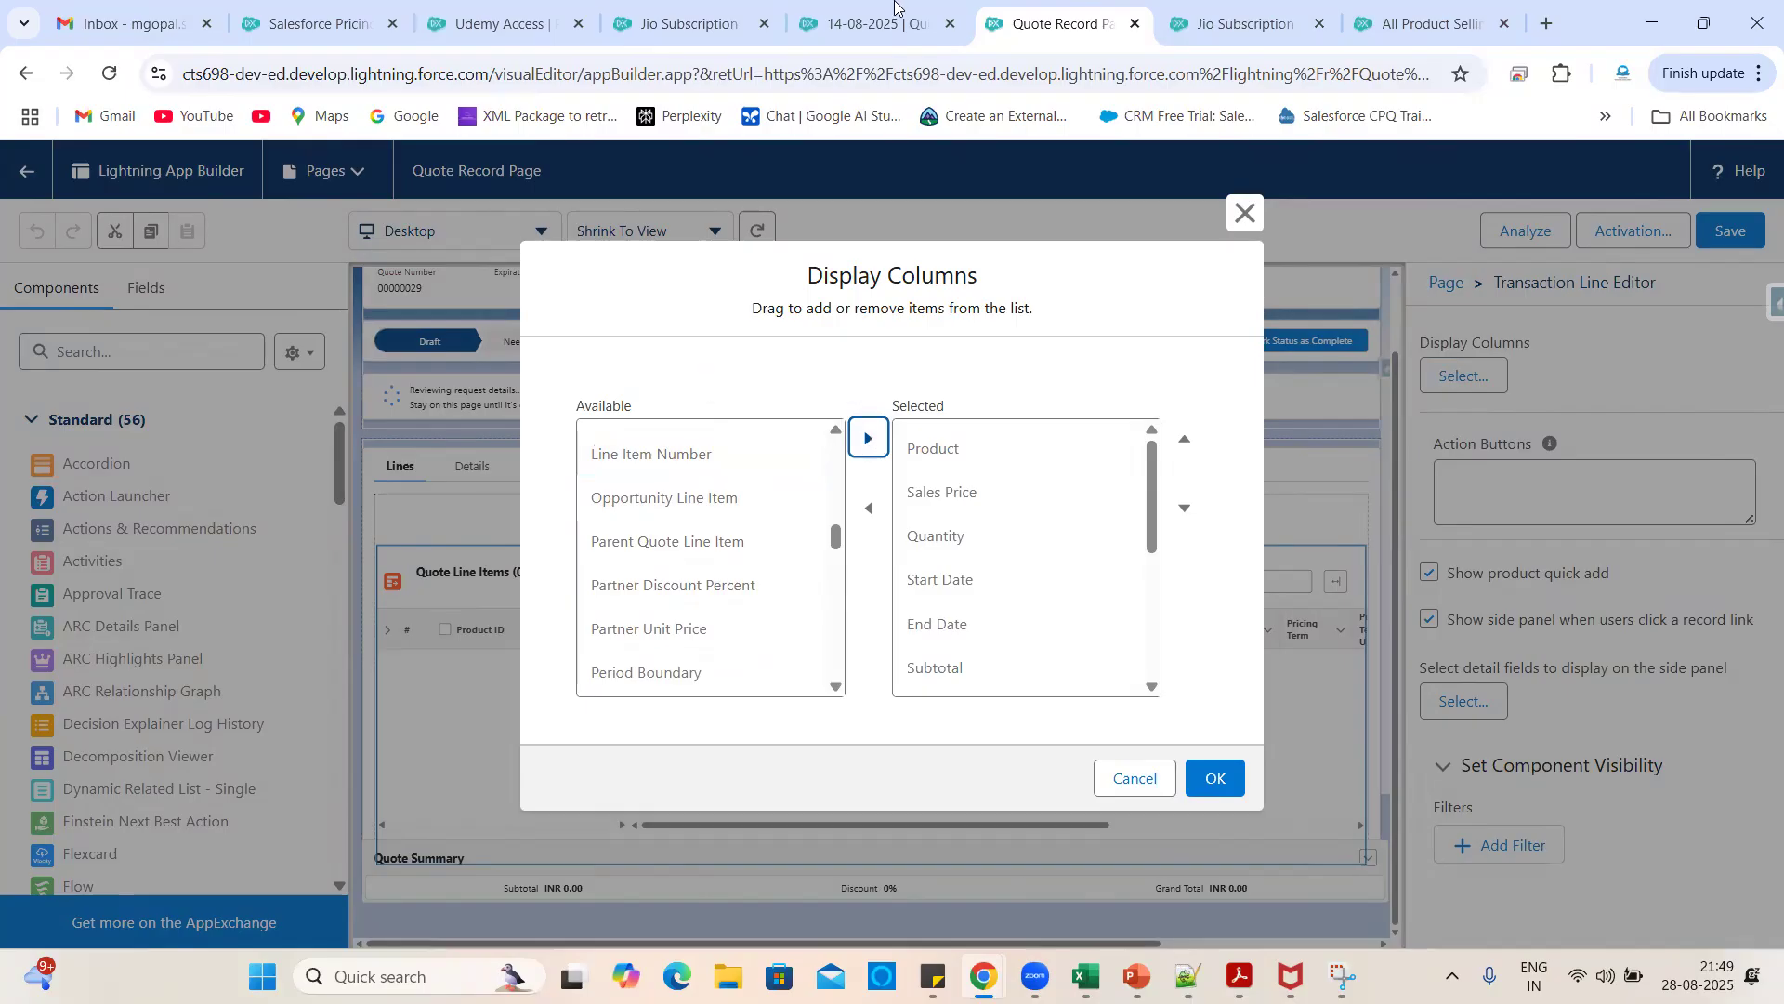
- Add Subscription Term, confirm the 14 display columns, and save the Quote Record Page
{"action": "left_click", "coordinate": [874, 23]}
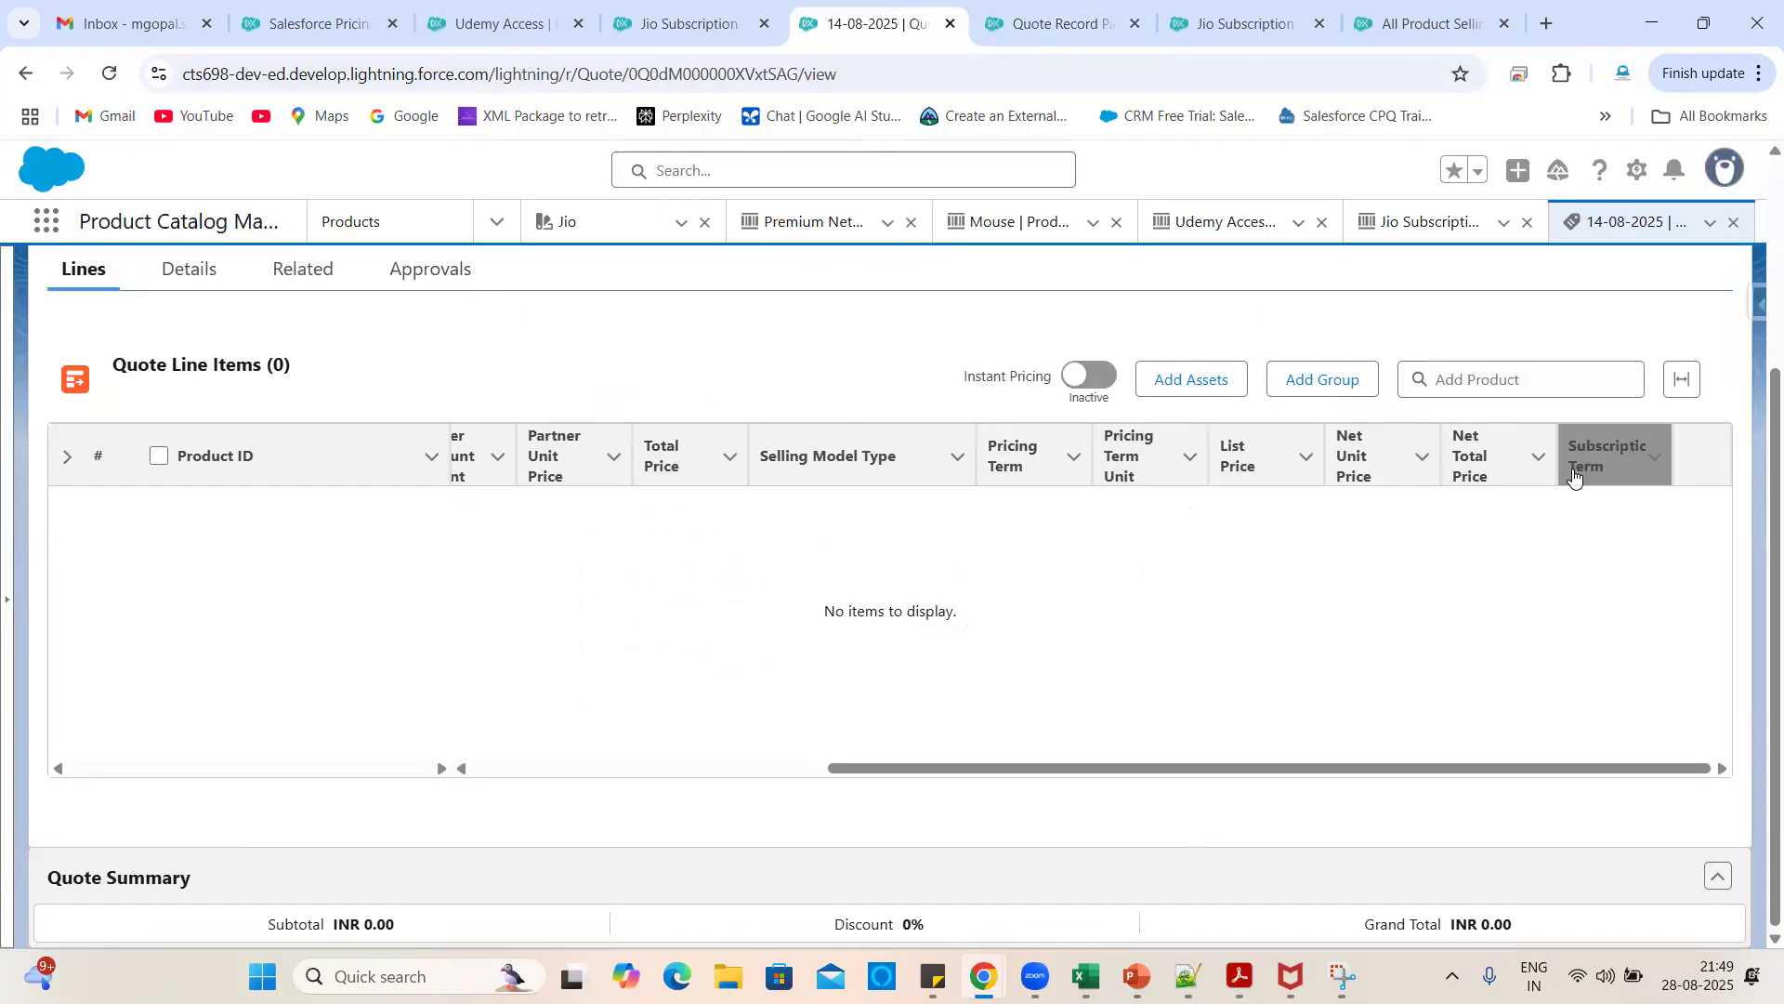
{"action": "left_click", "coordinate": [1026, 18]}
{"action": "scroll", "coordinate": [1026, 608], "scroll_direction": "down", "scroll_amount": 5}
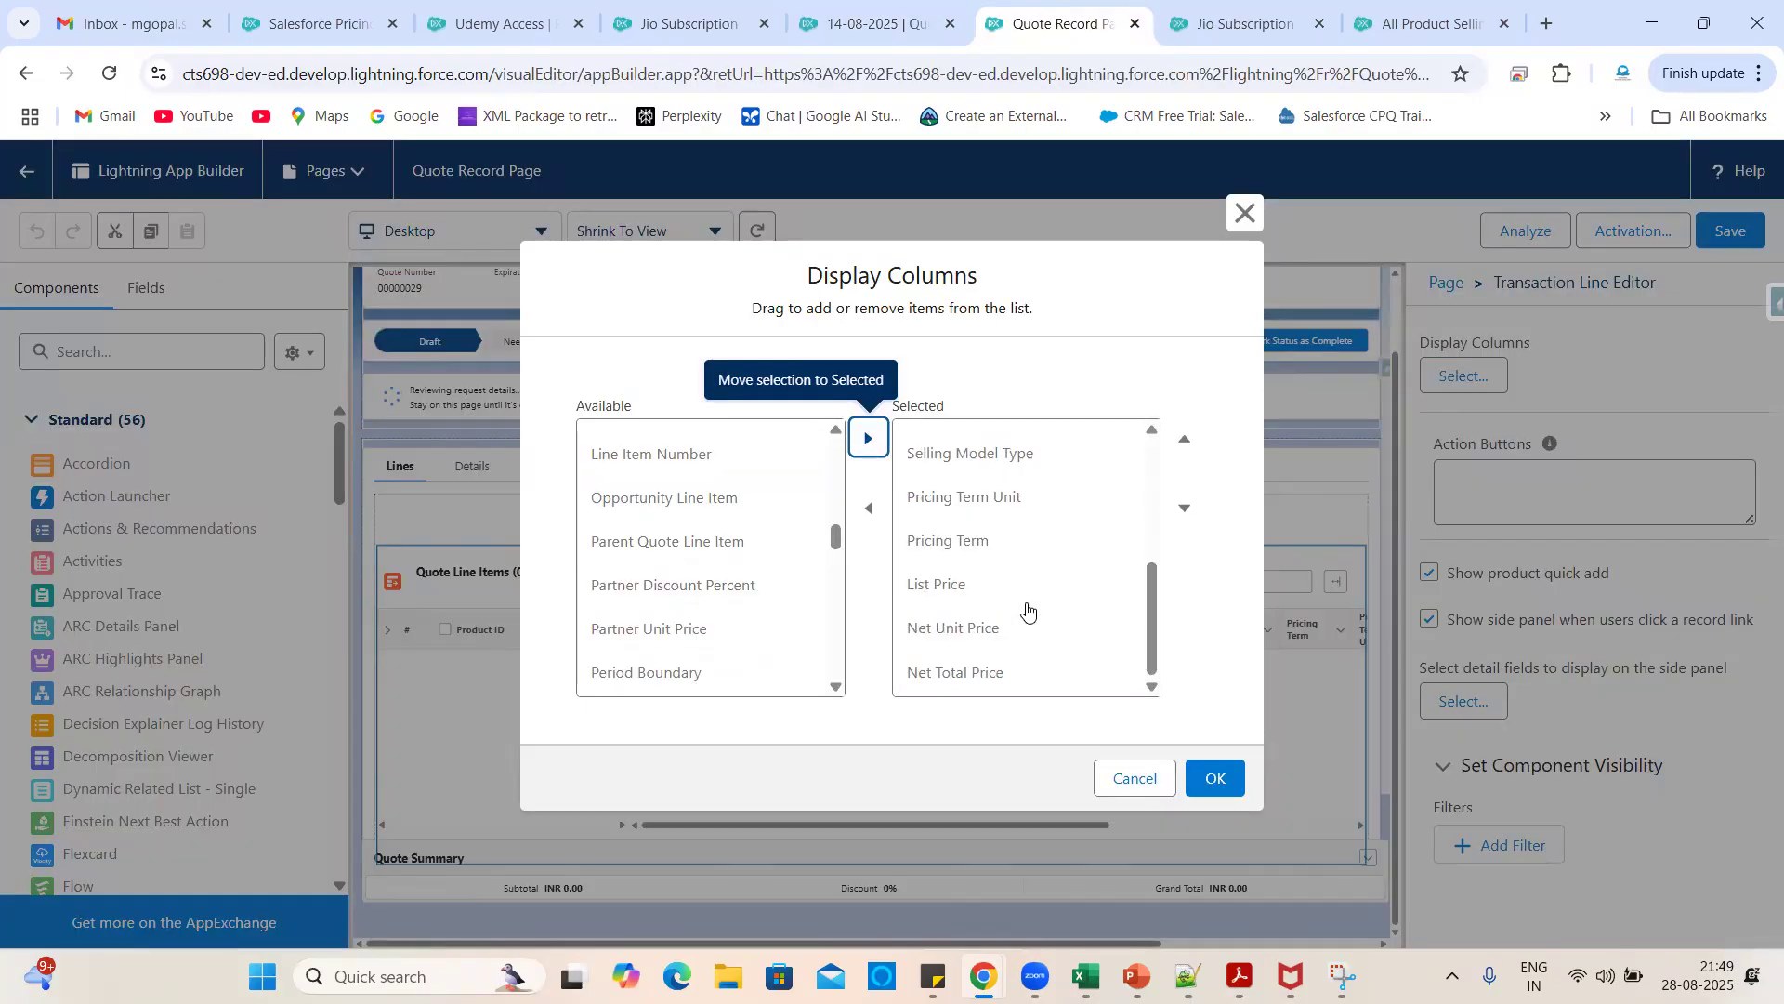
{"action": "scroll", "coordinate": [743, 658], "scroll_direction": "down", "scroll_amount": 5}
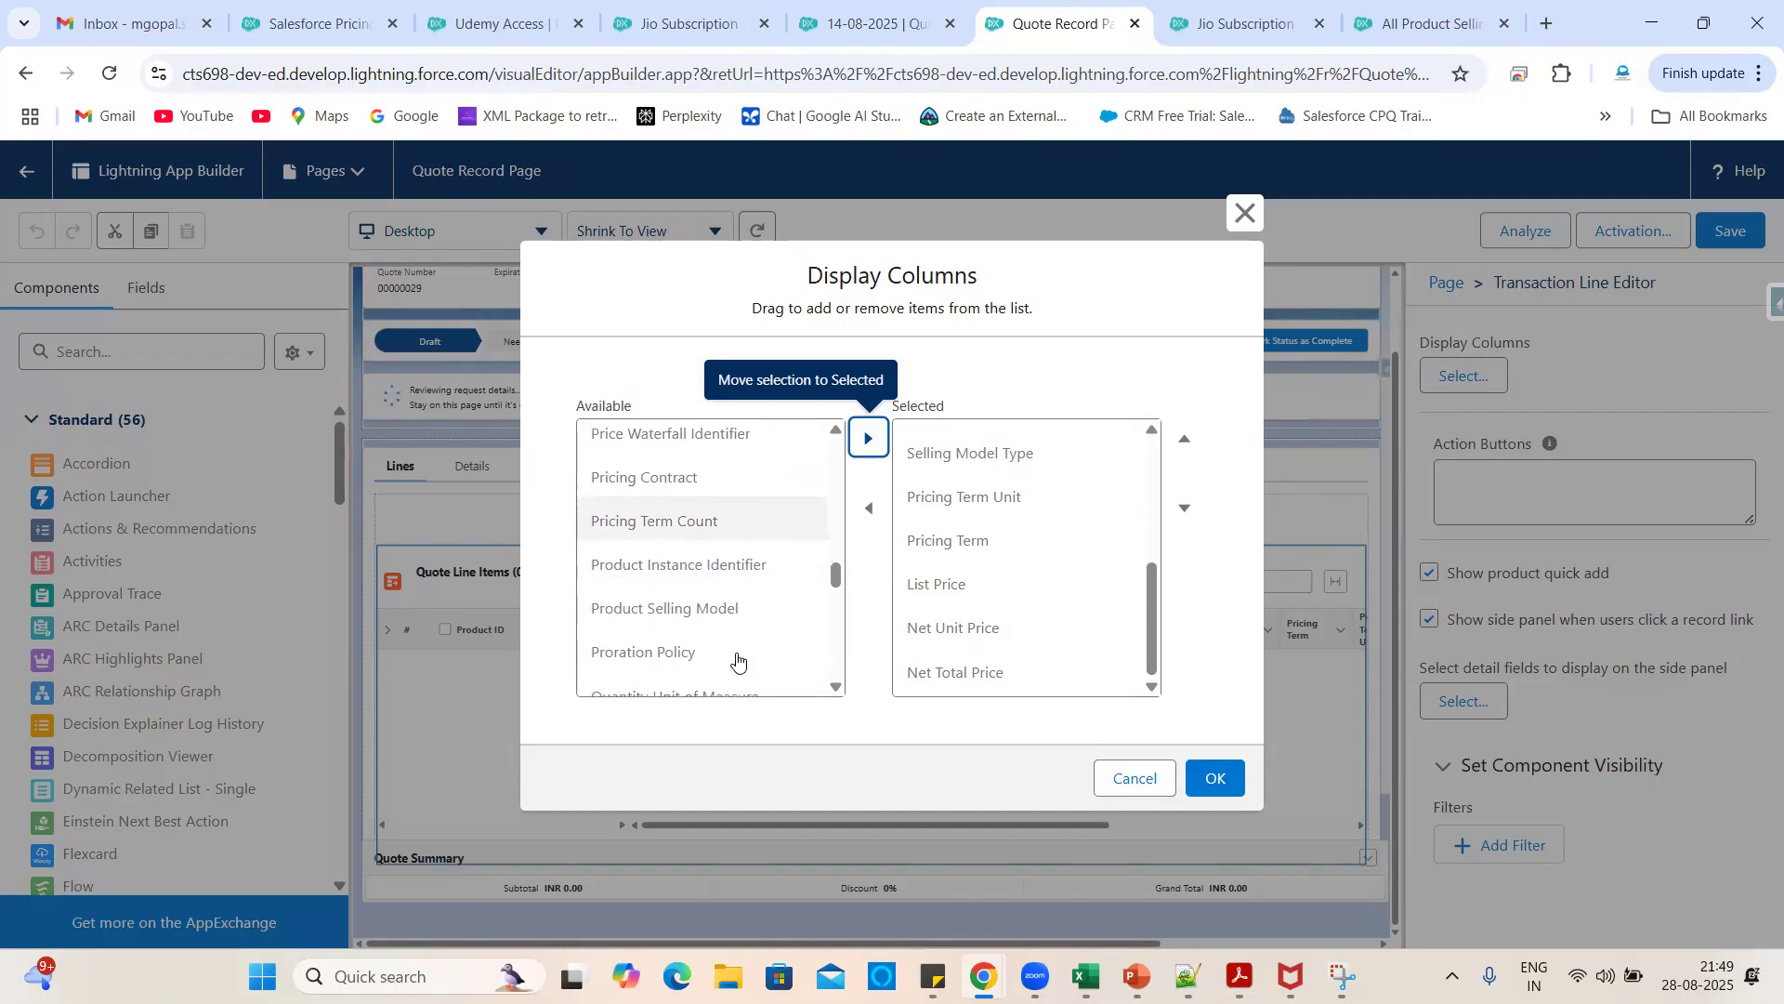
{"action": "scroll", "coordinate": [706, 656], "scroll_direction": "down", "scroll_amount": 4}
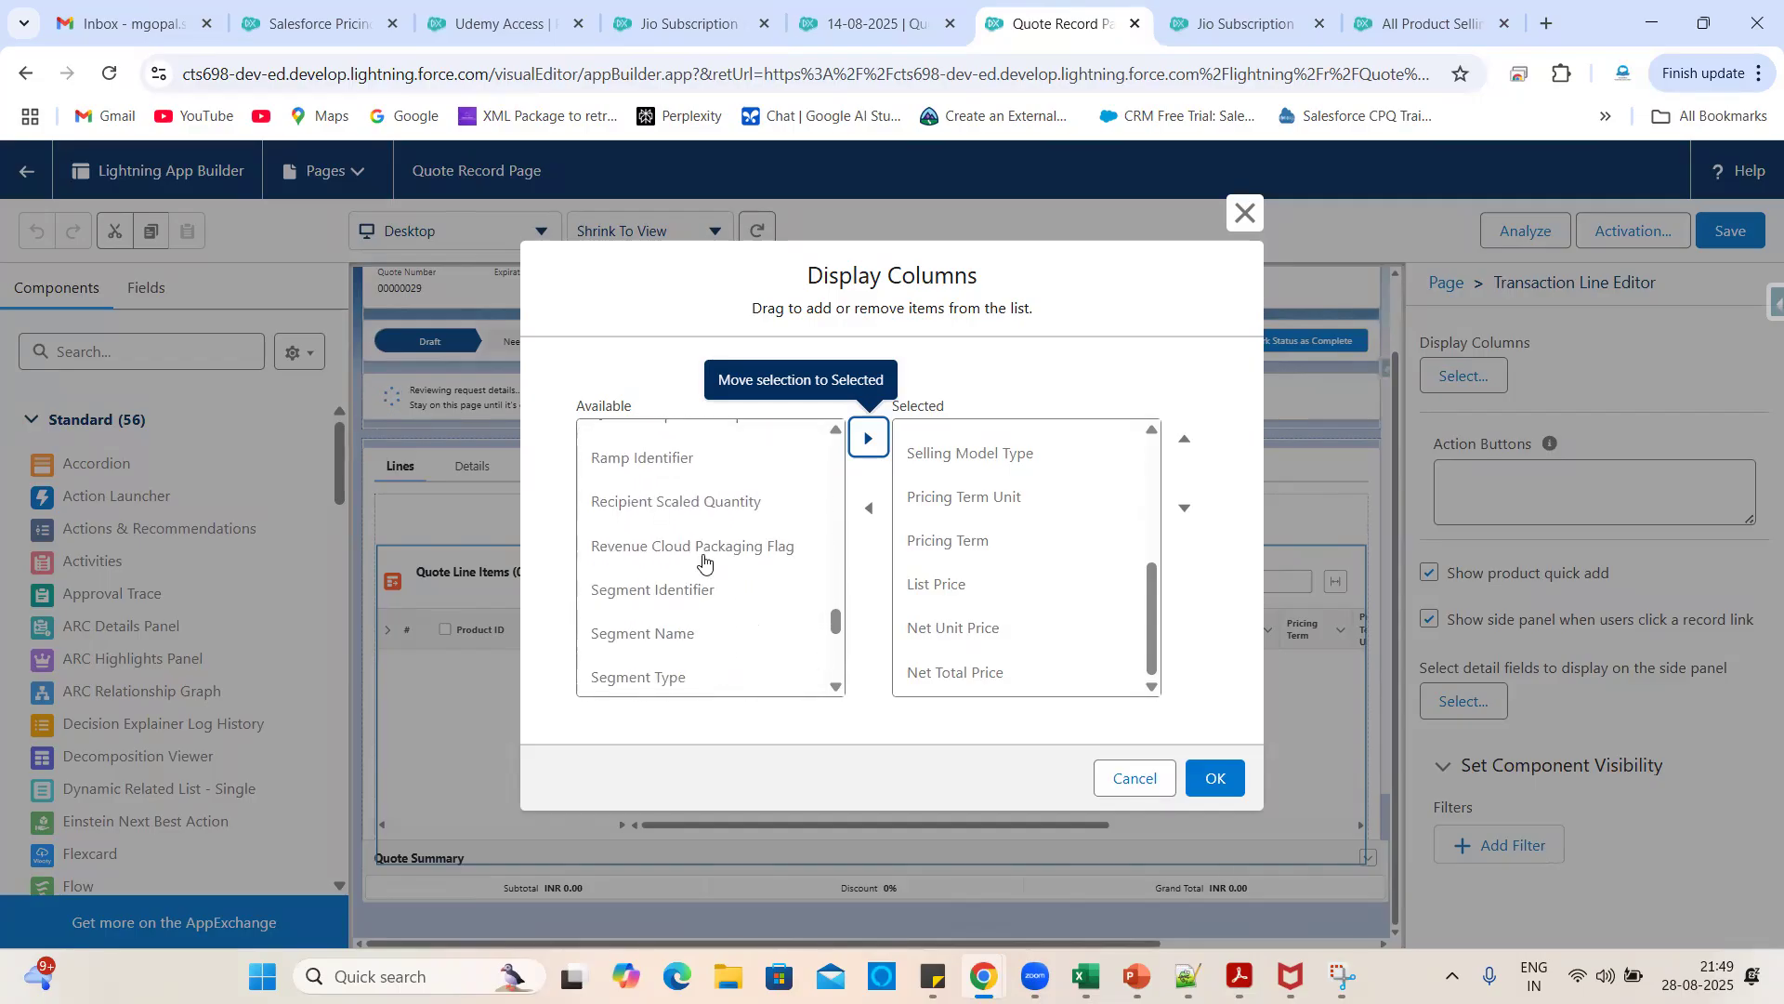
{"action": "scroll", "coordinate": [667, 628], "scroll_direction": "down", "scroll_amount": 2}
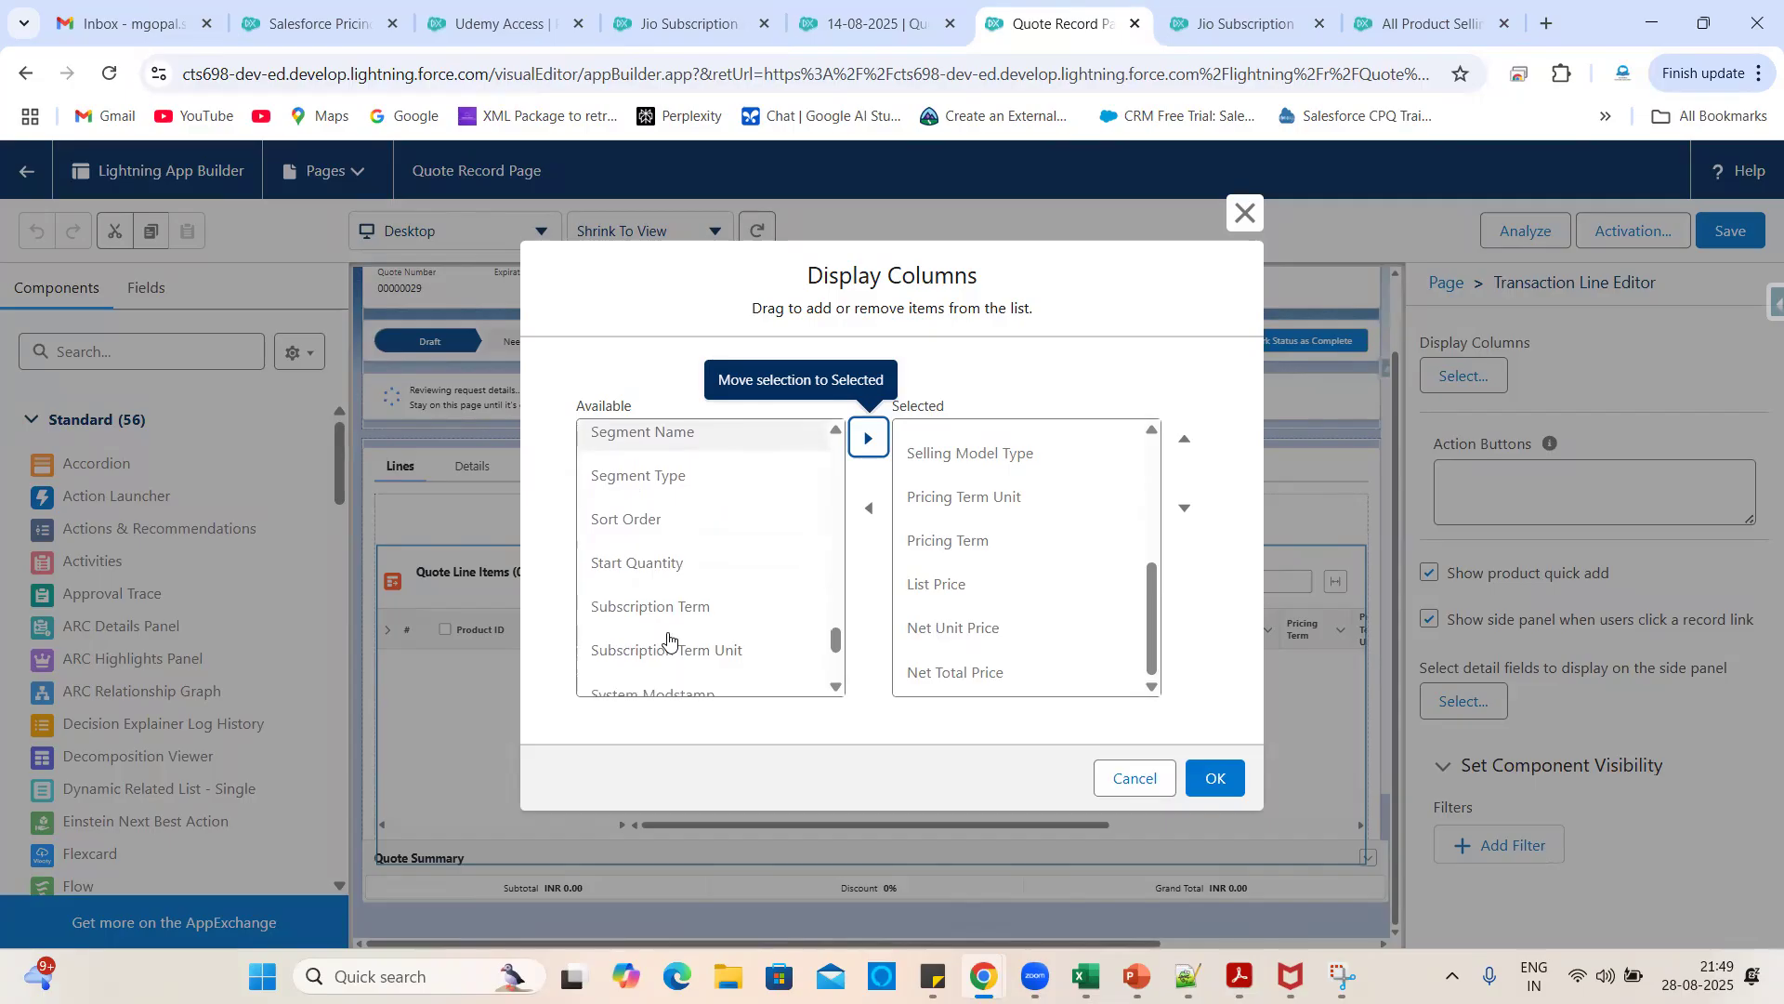
{"action": "left_click", "coordinate": [668, 625]}
{"action": "left_click", "coordinate": [868, 437]}
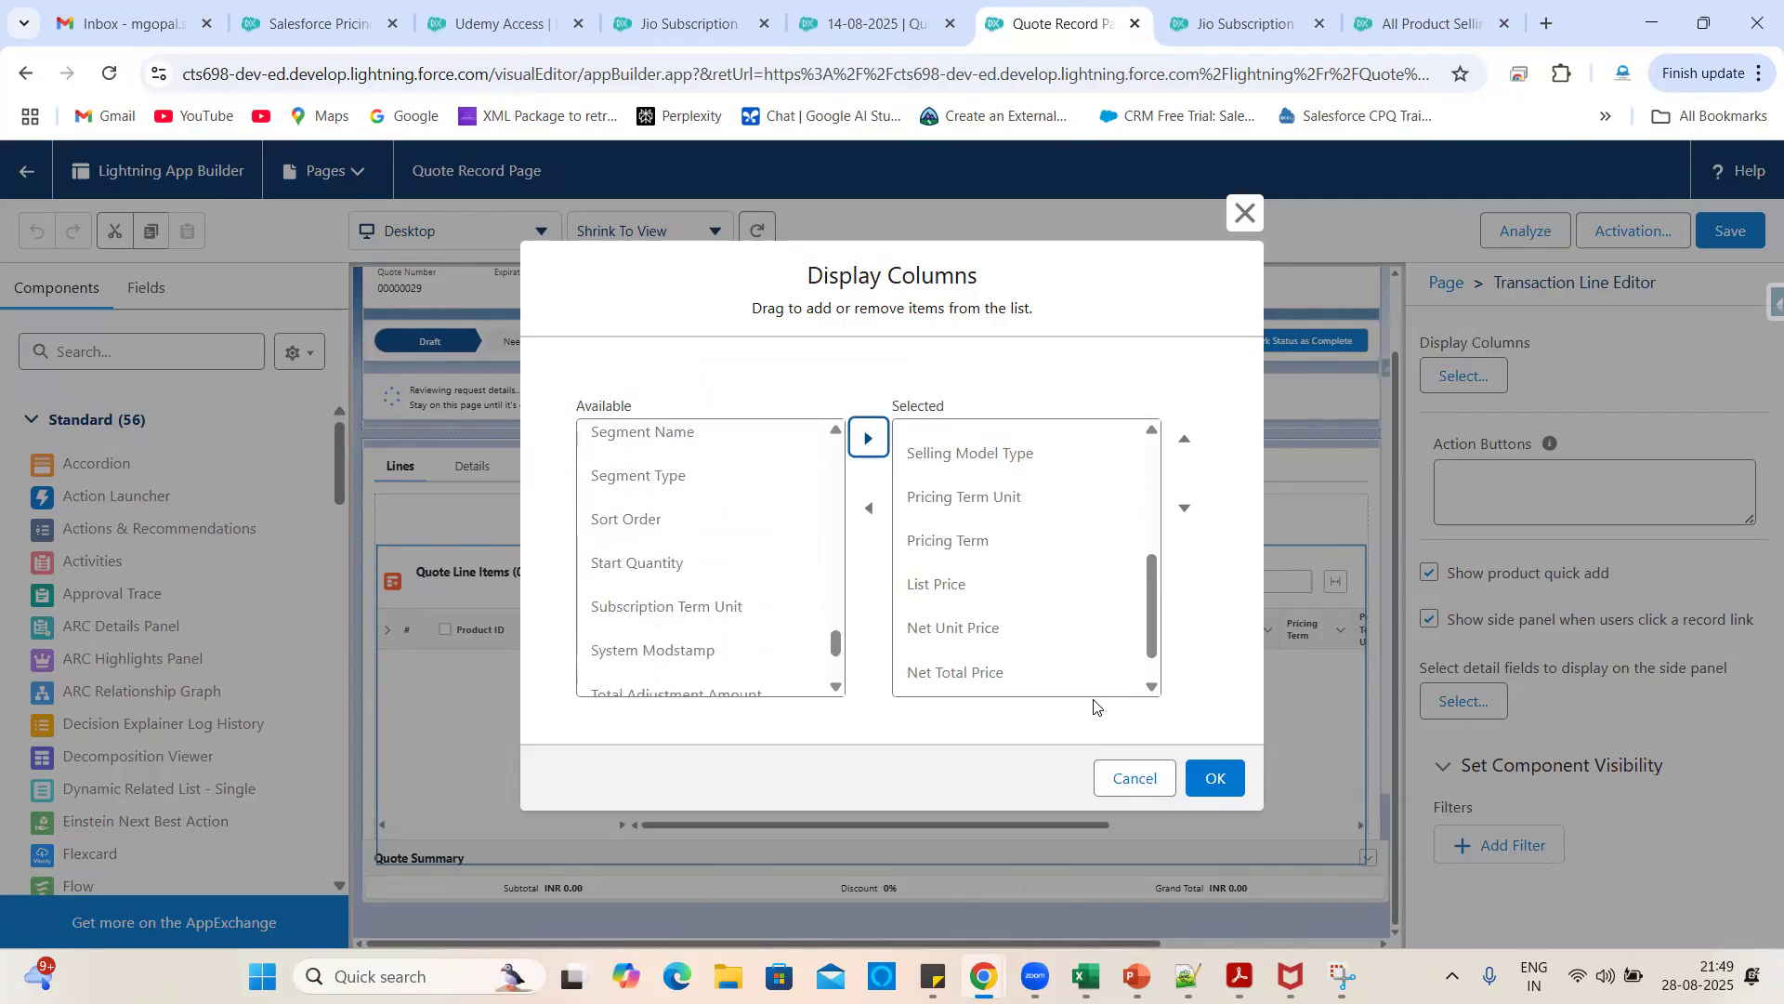
{"action": "left_click", "coordinate": [1206, 788]}
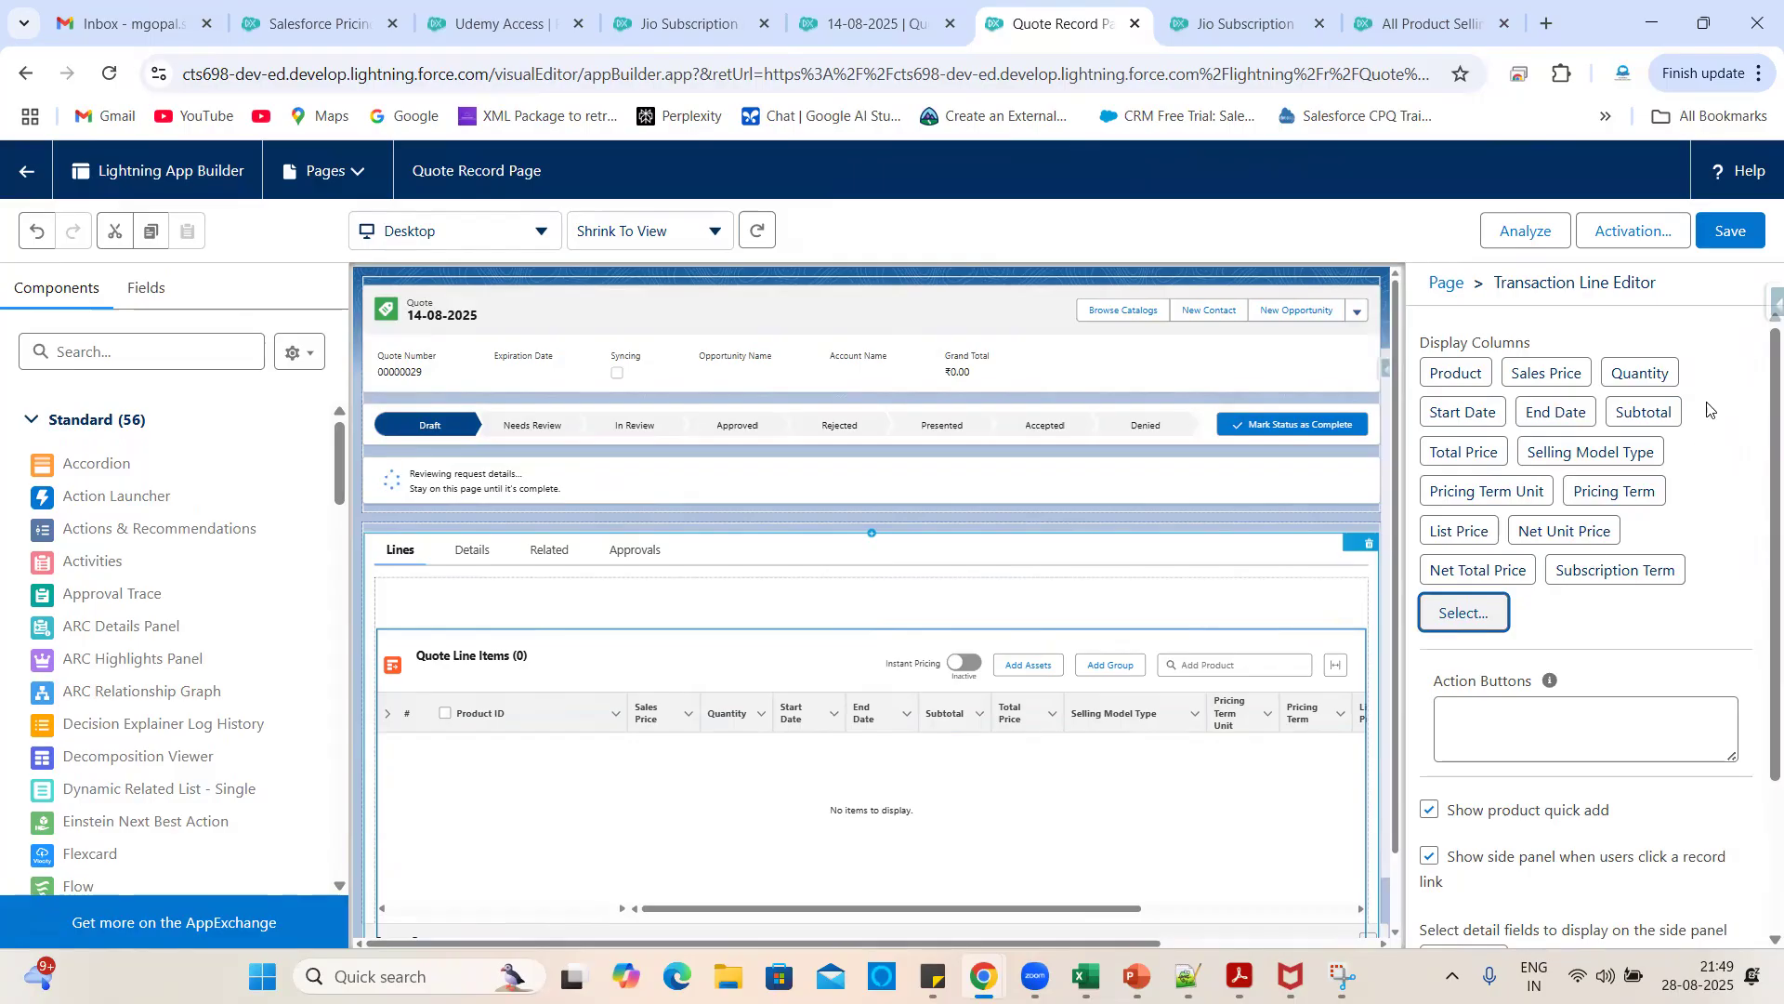
{"action": "left_click", "coordinate": [1724, 232]}
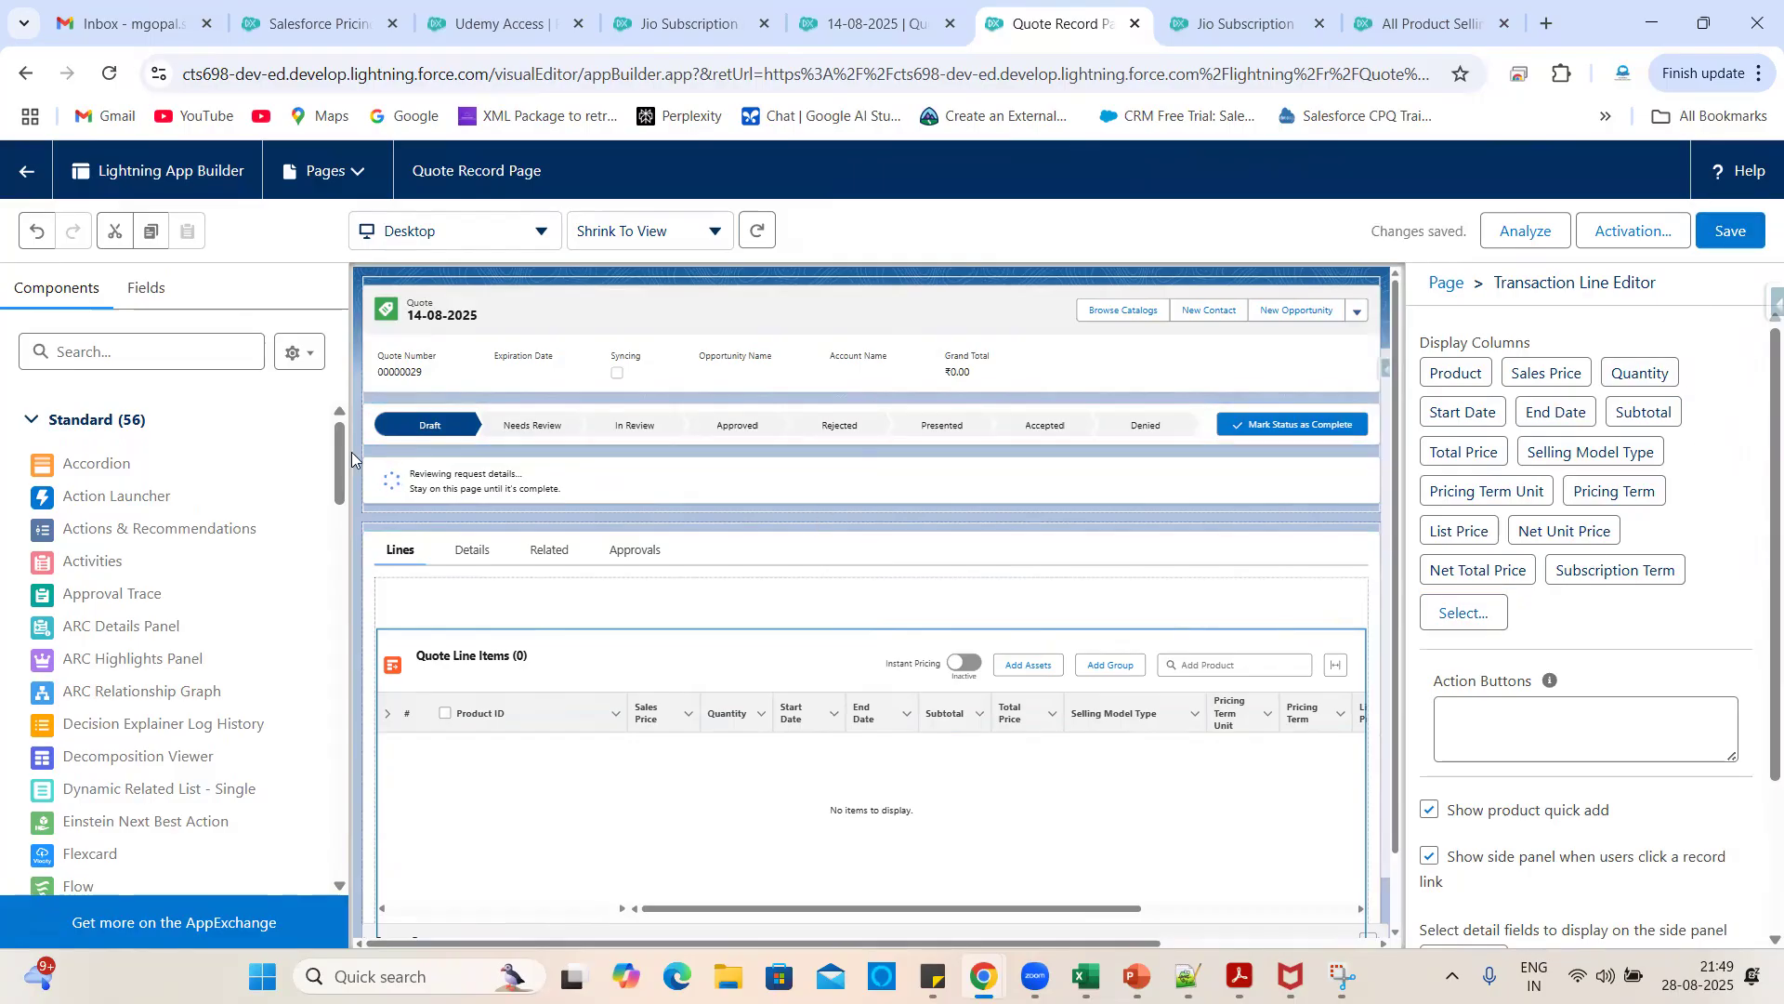
- Return to the quote record and review the line items table's new columns
{"action": "left_click", "coordinate": [19, 178]}
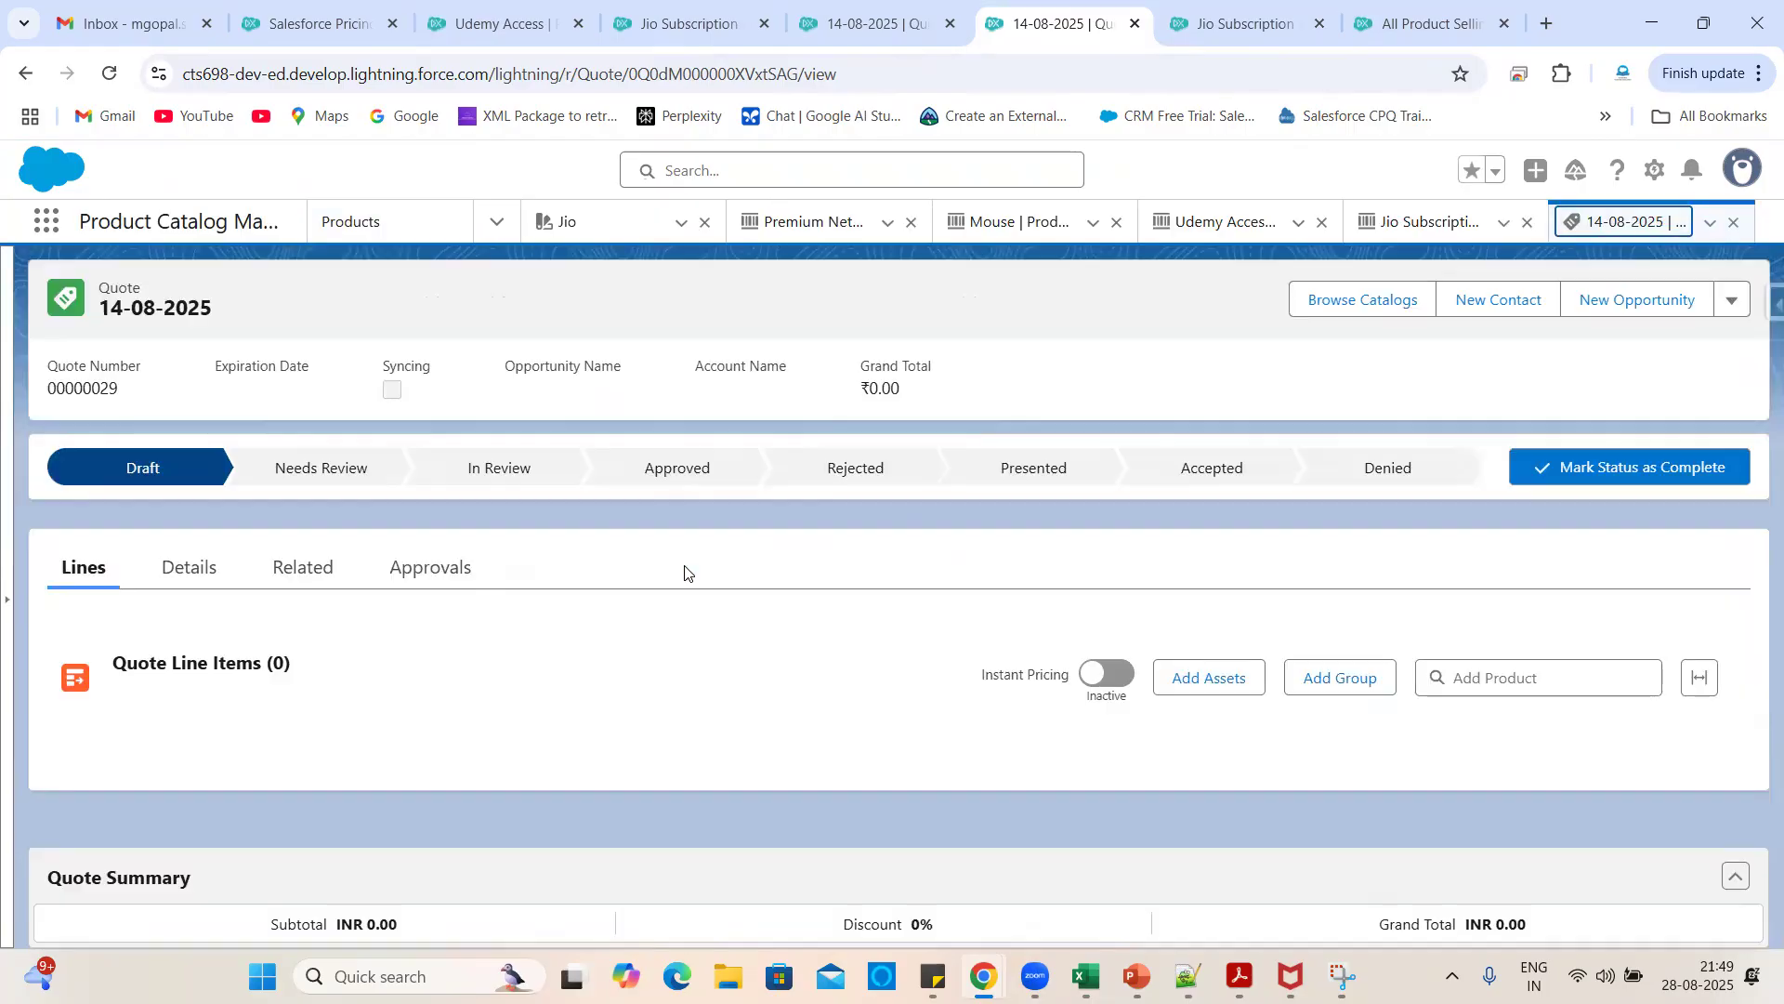
{"action": "scroll", "coordinate": [674, 632], "scroll_direction": "down", "scroll_amount": 3}
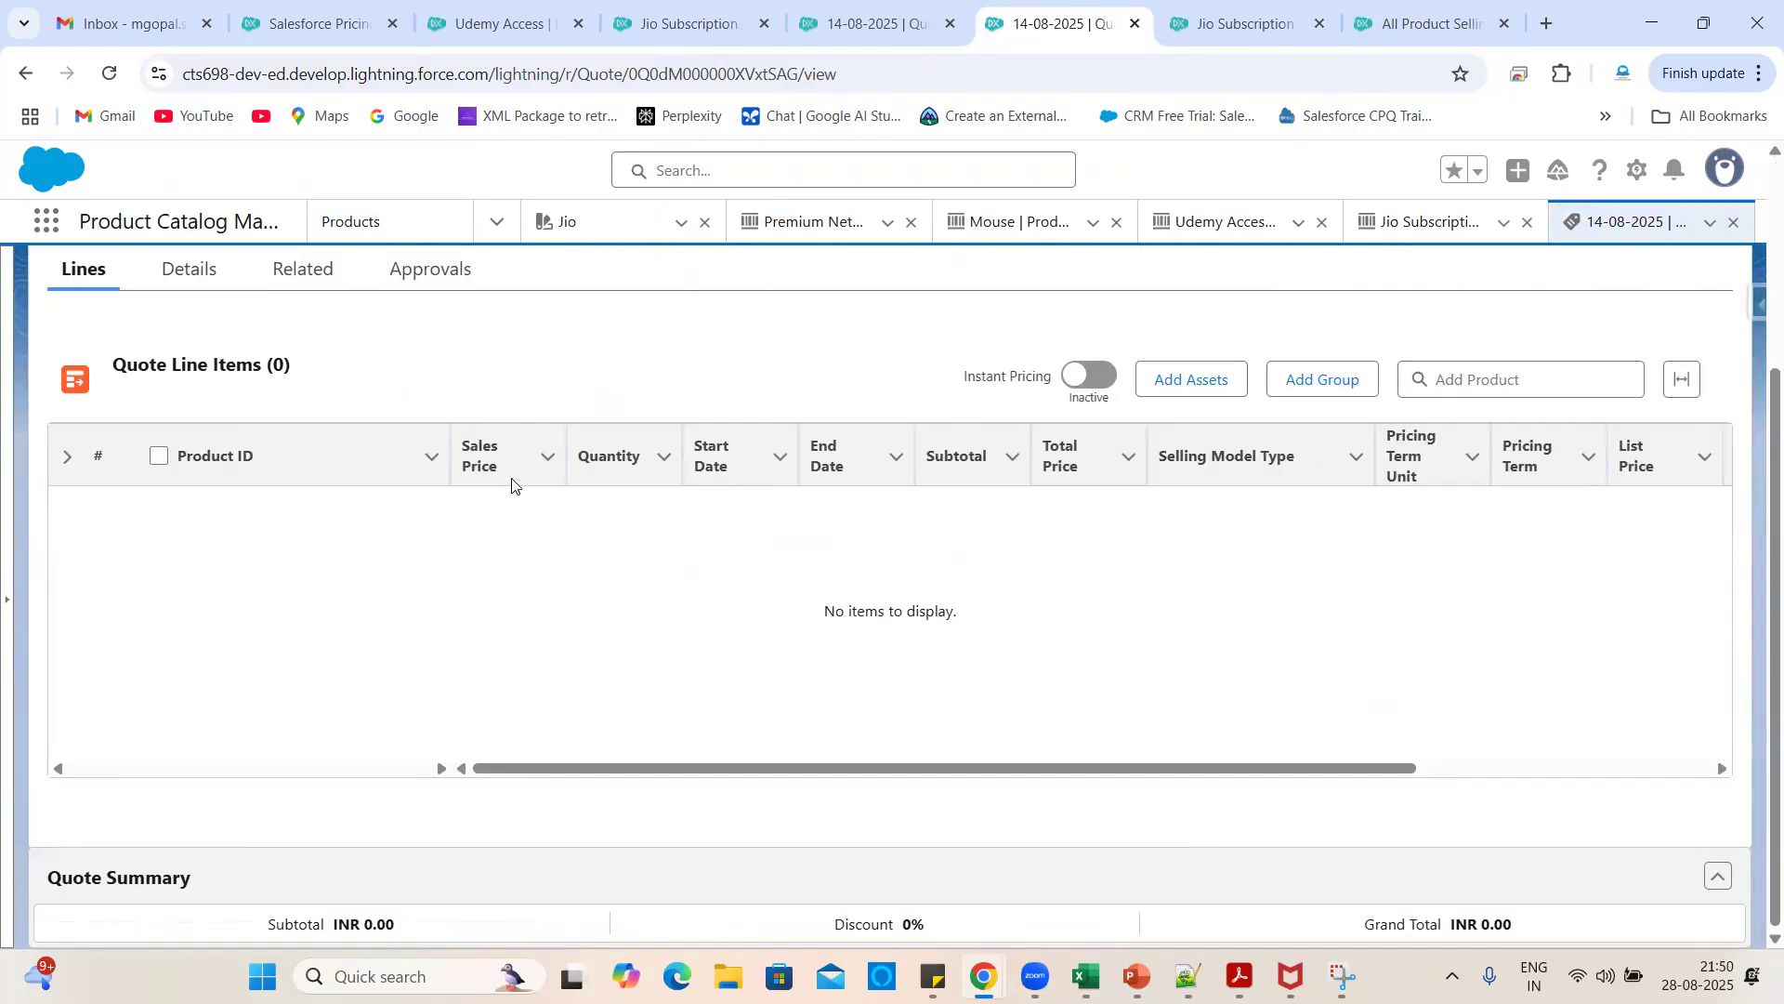
{"action": "scroll", "coordinate": [1060, 627], "scroll_direction": "right", "scroll_amount": 3}
{"action": "scroll", "coordinate": [1060, 627], "scroll_direction": "left", "scroll_amount": 3}
{"action": "scroll", "coordinate": [1061, 620], "scroll_direction": "up", "scroll_amount": 3}
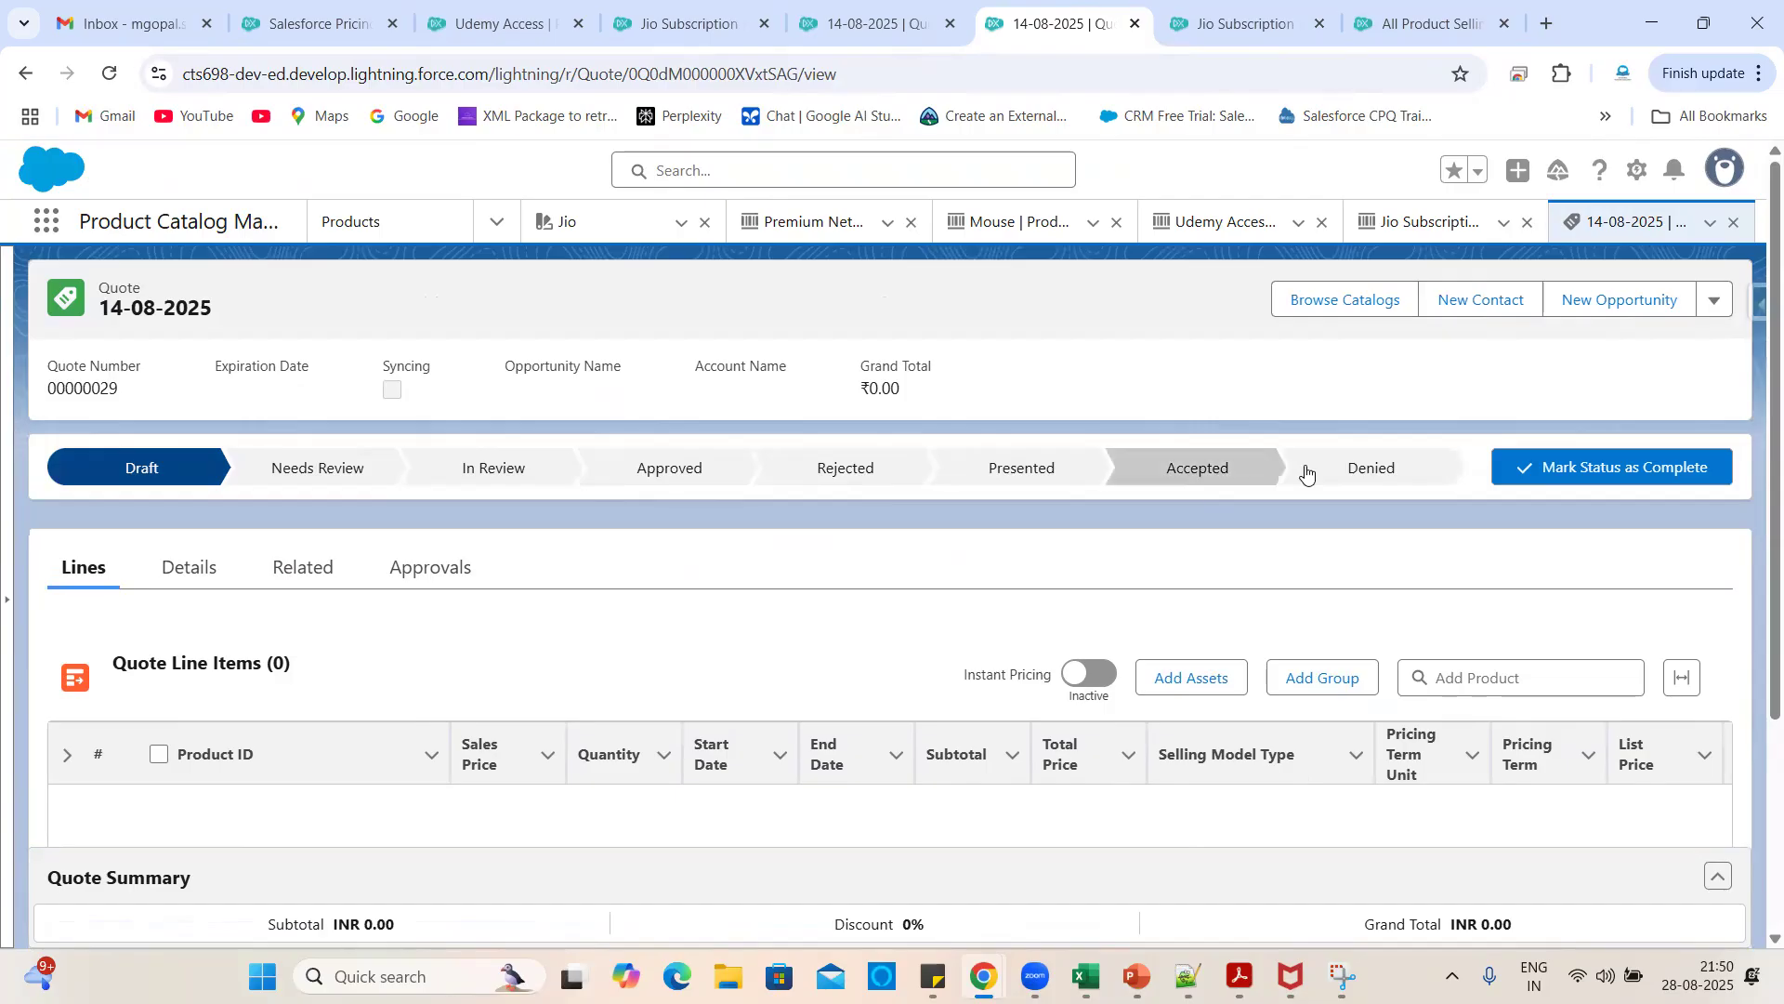
- Browse catalogs and continue into the Packaged catalog
{"action": "left_click", "coordinate": [1351, 298]}
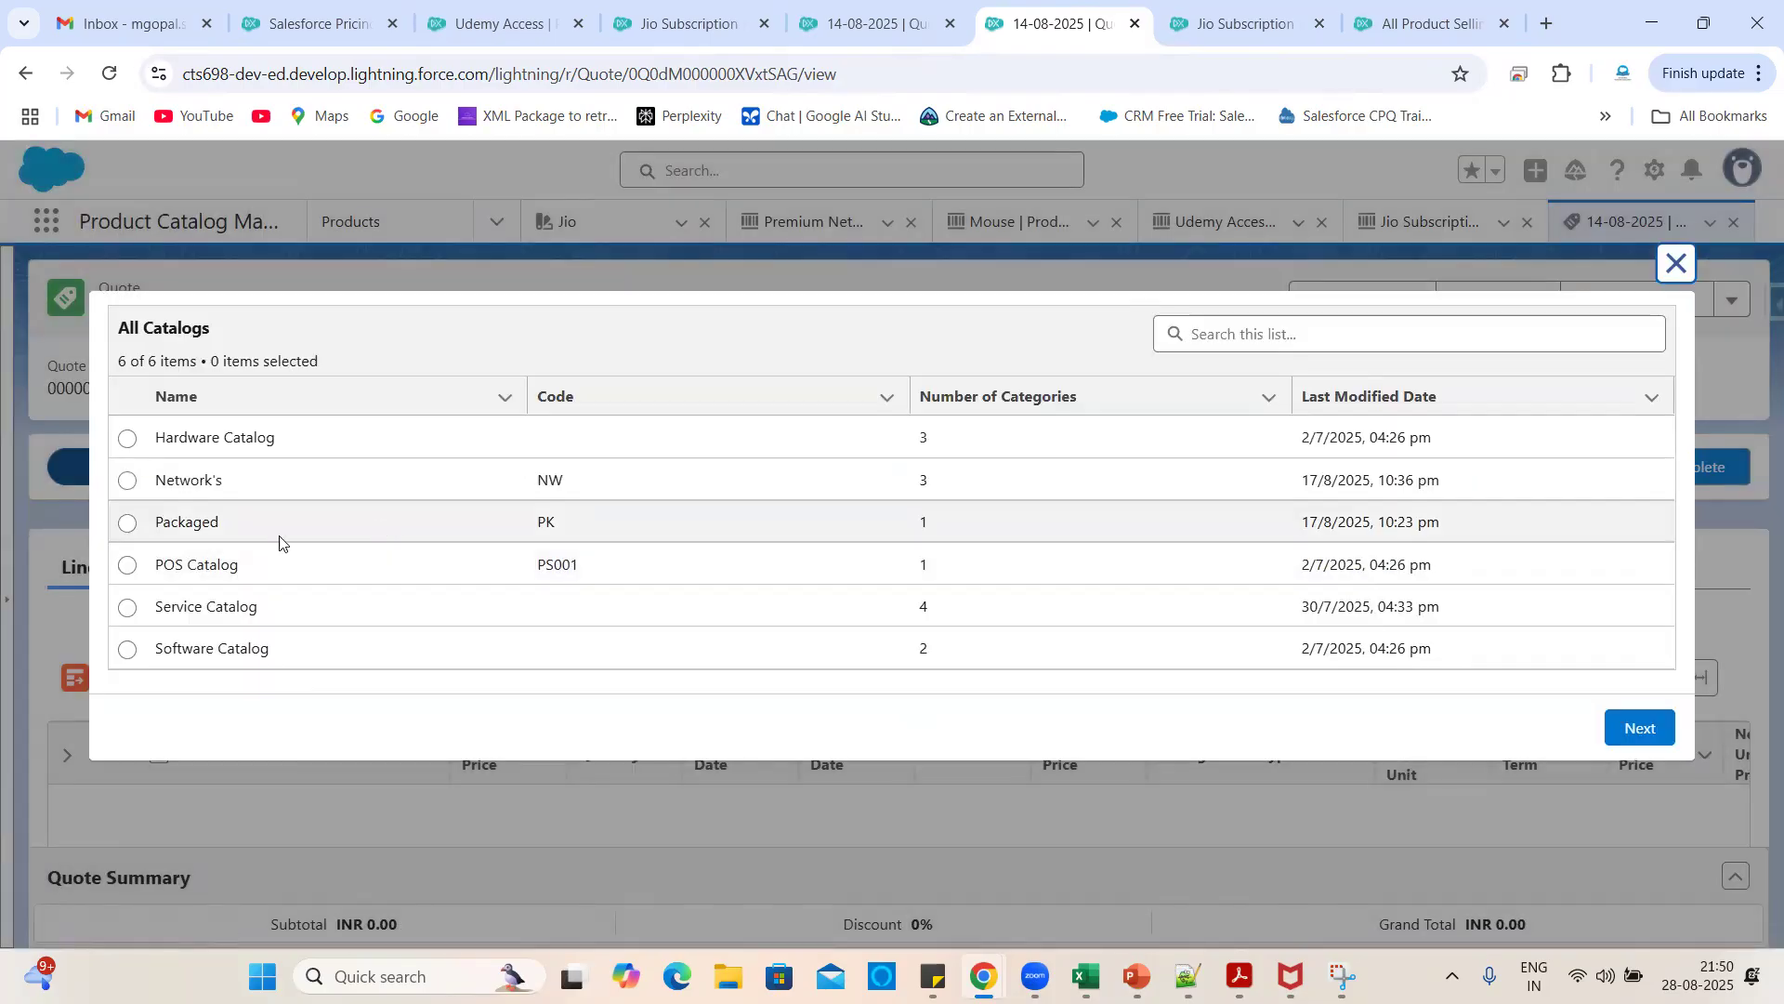
{"action": "left_click", "coordinate": [128, 524]}
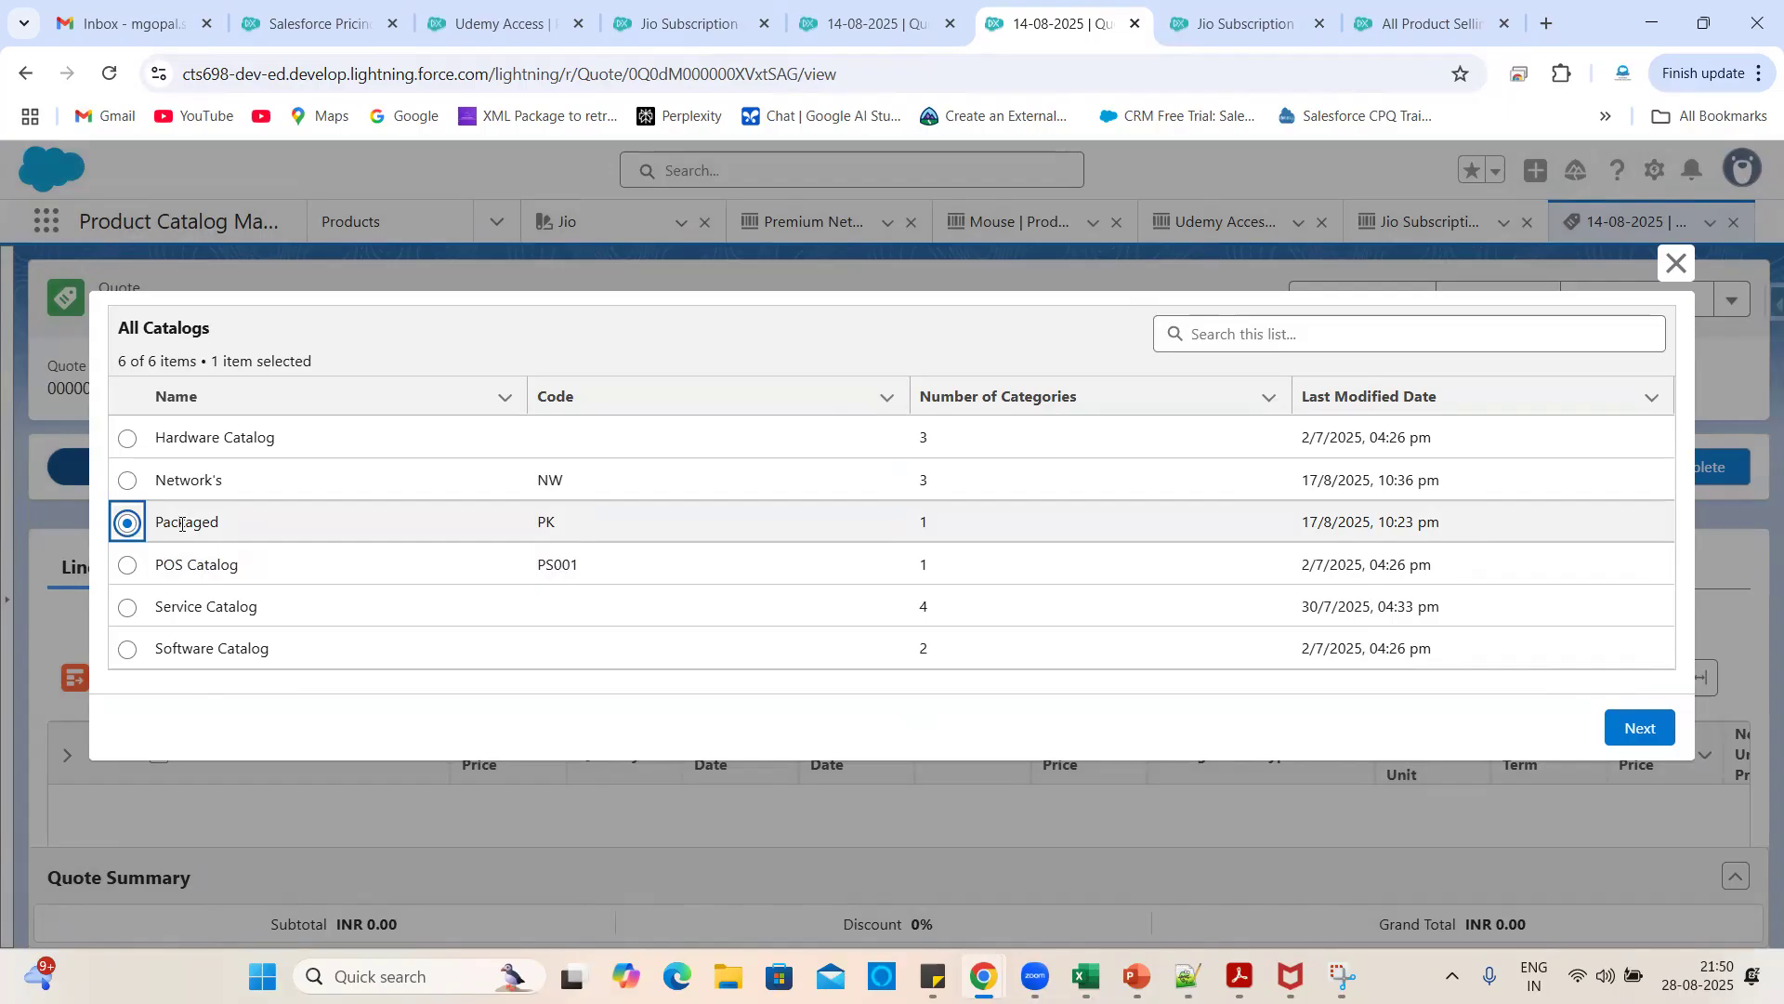
{"action": "left_click", "coordinate": [1638, 726]}
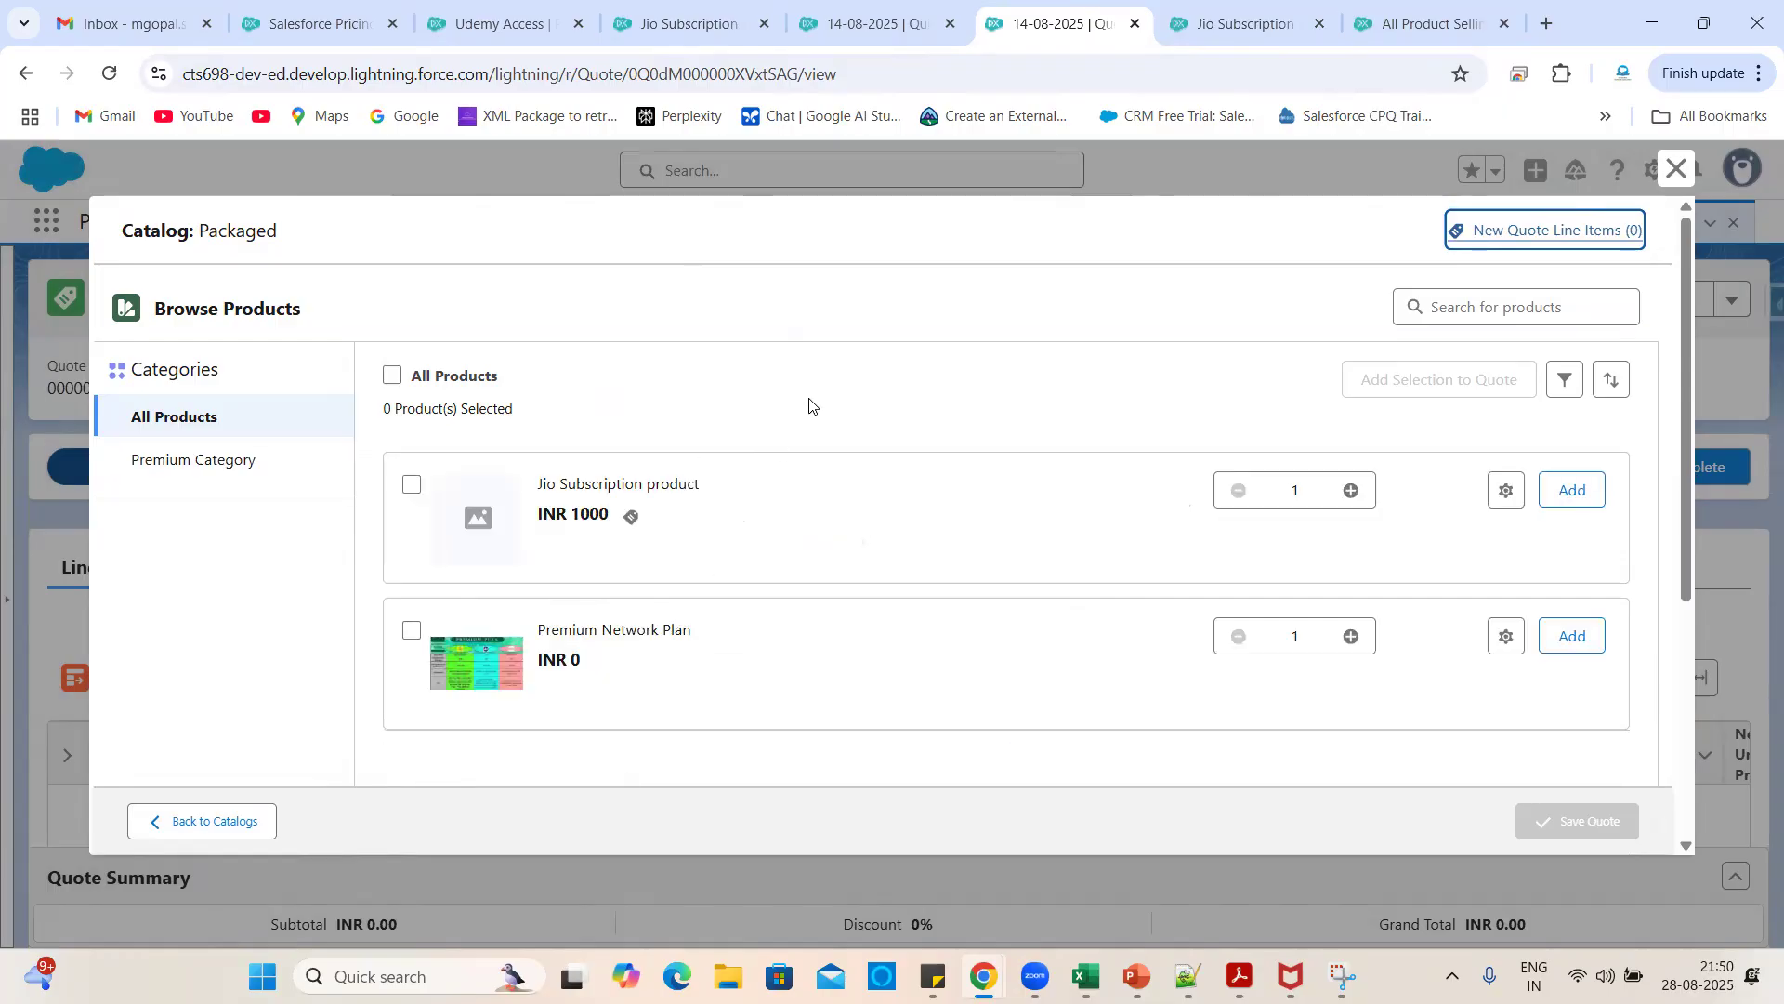
- Highlight the Jio Subscription and Premium Network Plan product names in the catalog
{"action": "scroll", "coordinate": [723, 672], "scroll_direction": "down", "scroll_amount": 1}
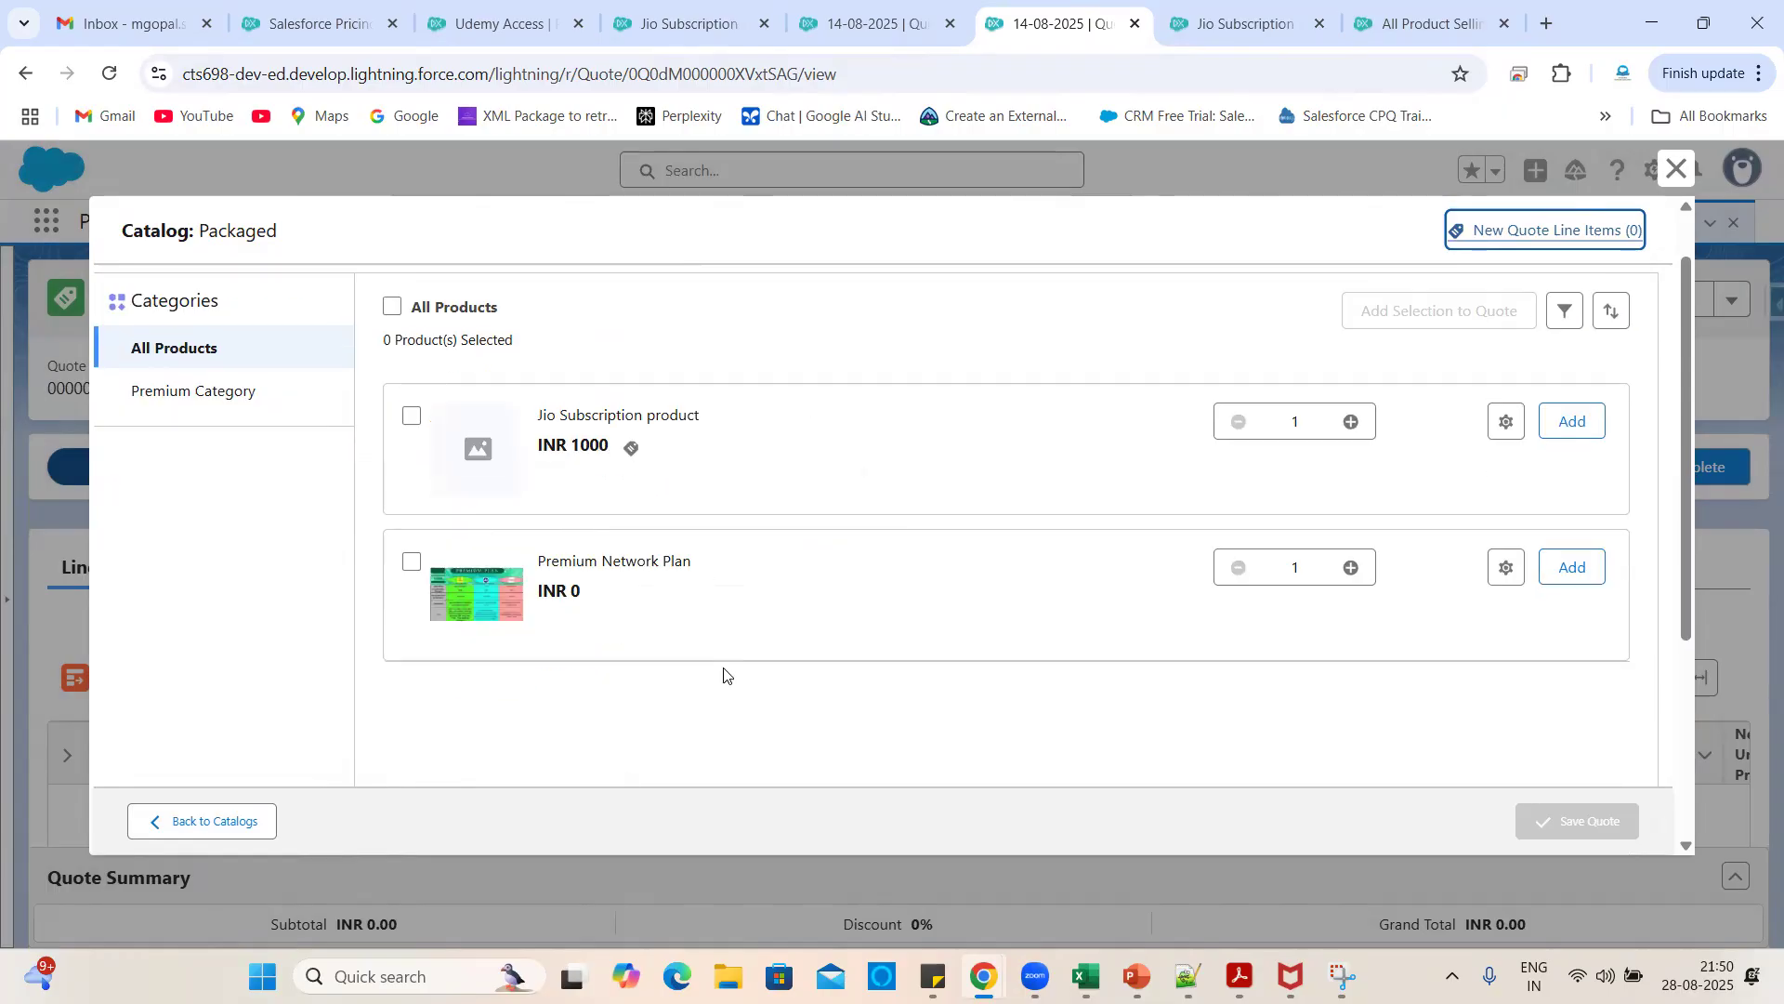
{"action": "triple_click", "coordinate": [610, 411]}
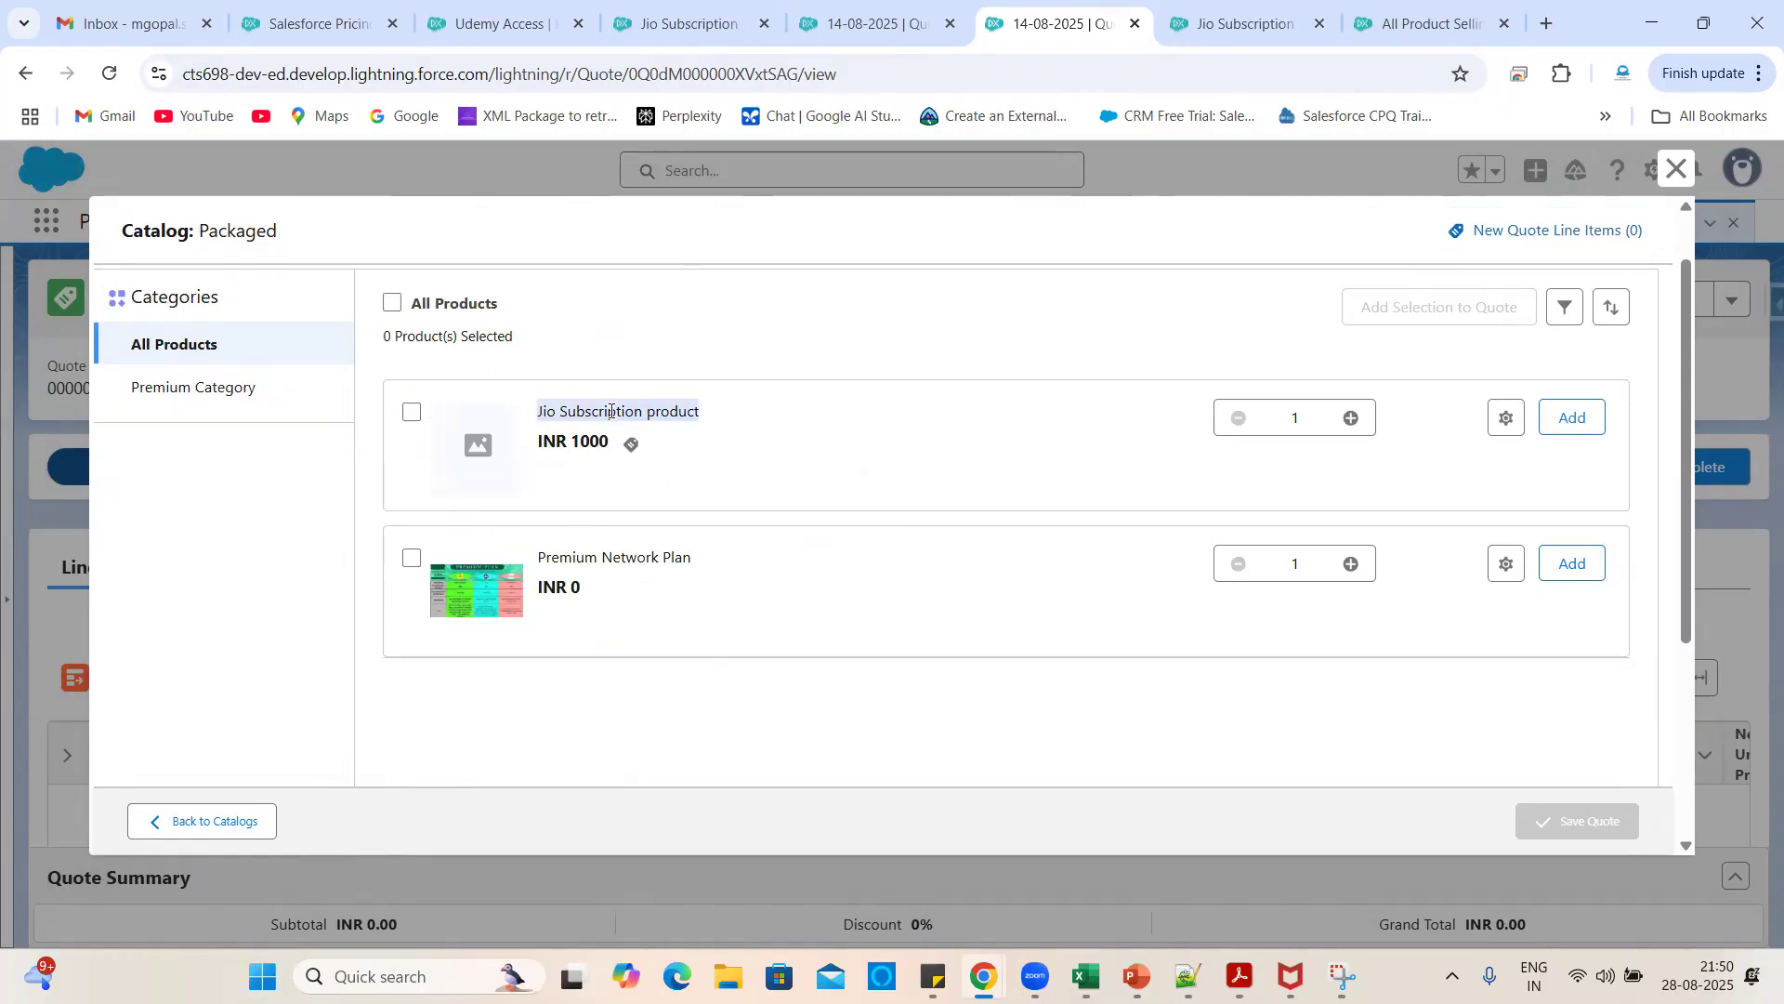
{"action": "triple_click", "coordinate": [581, 557]}
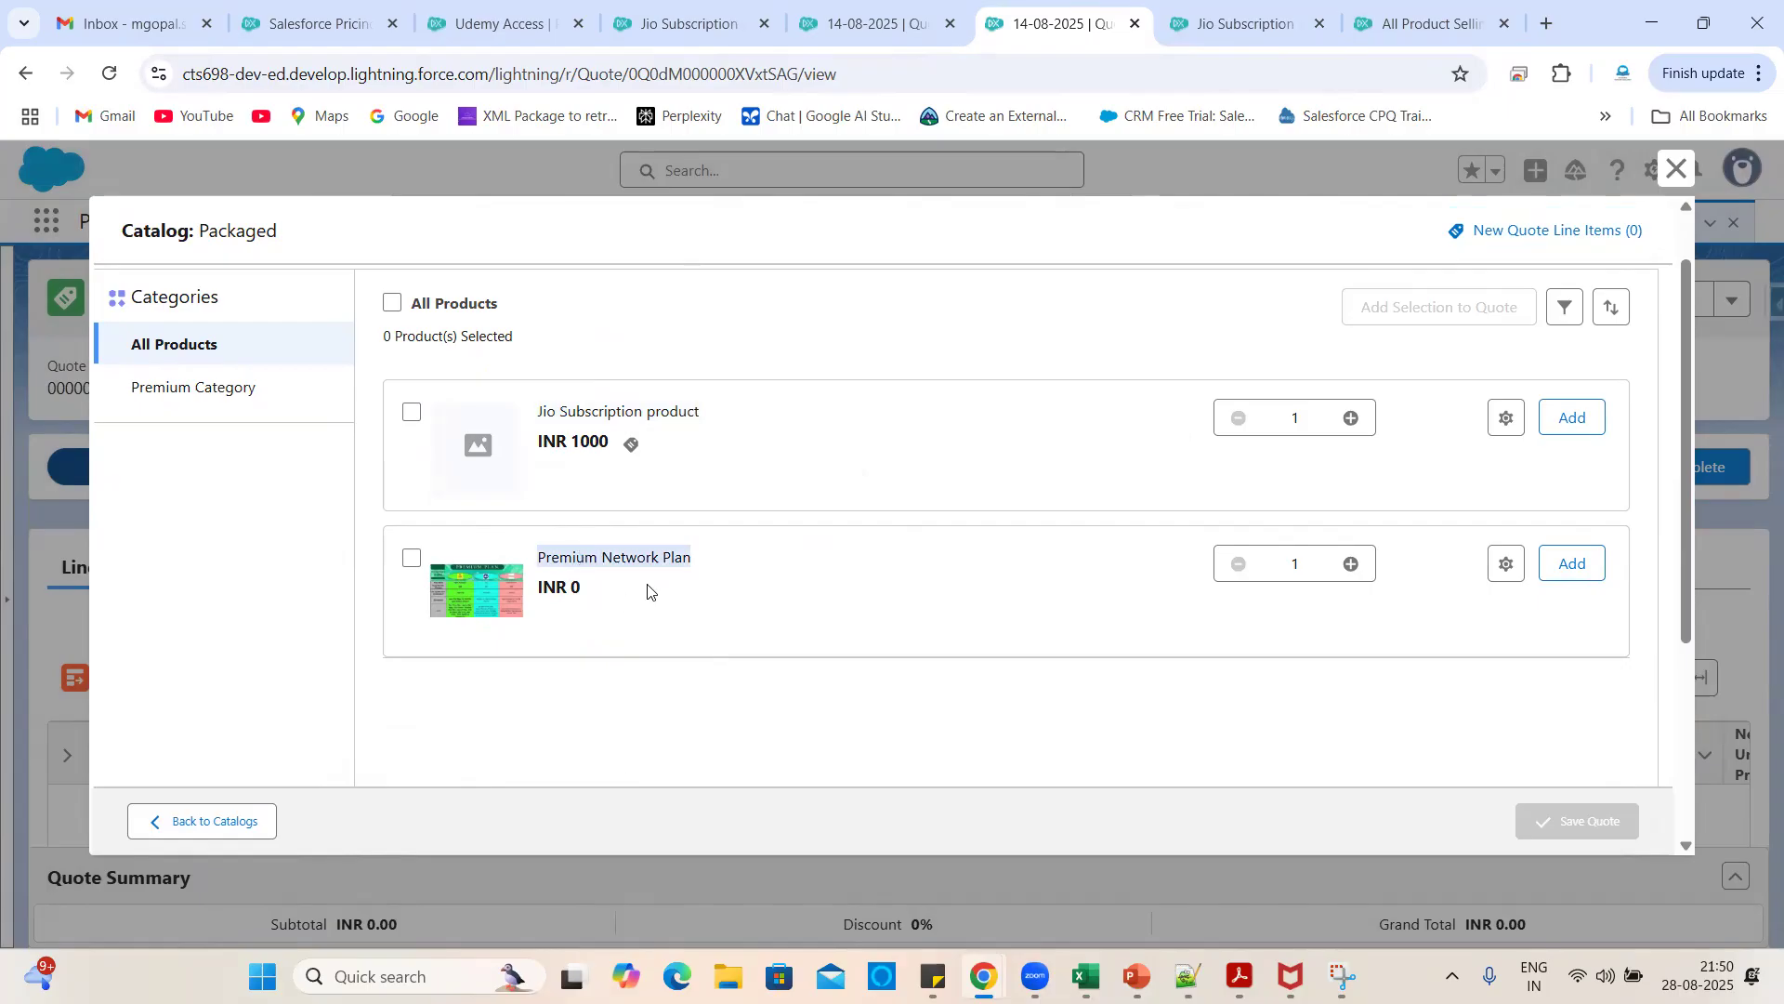
{"action": "left_click", "coordinate": [748, 643]}
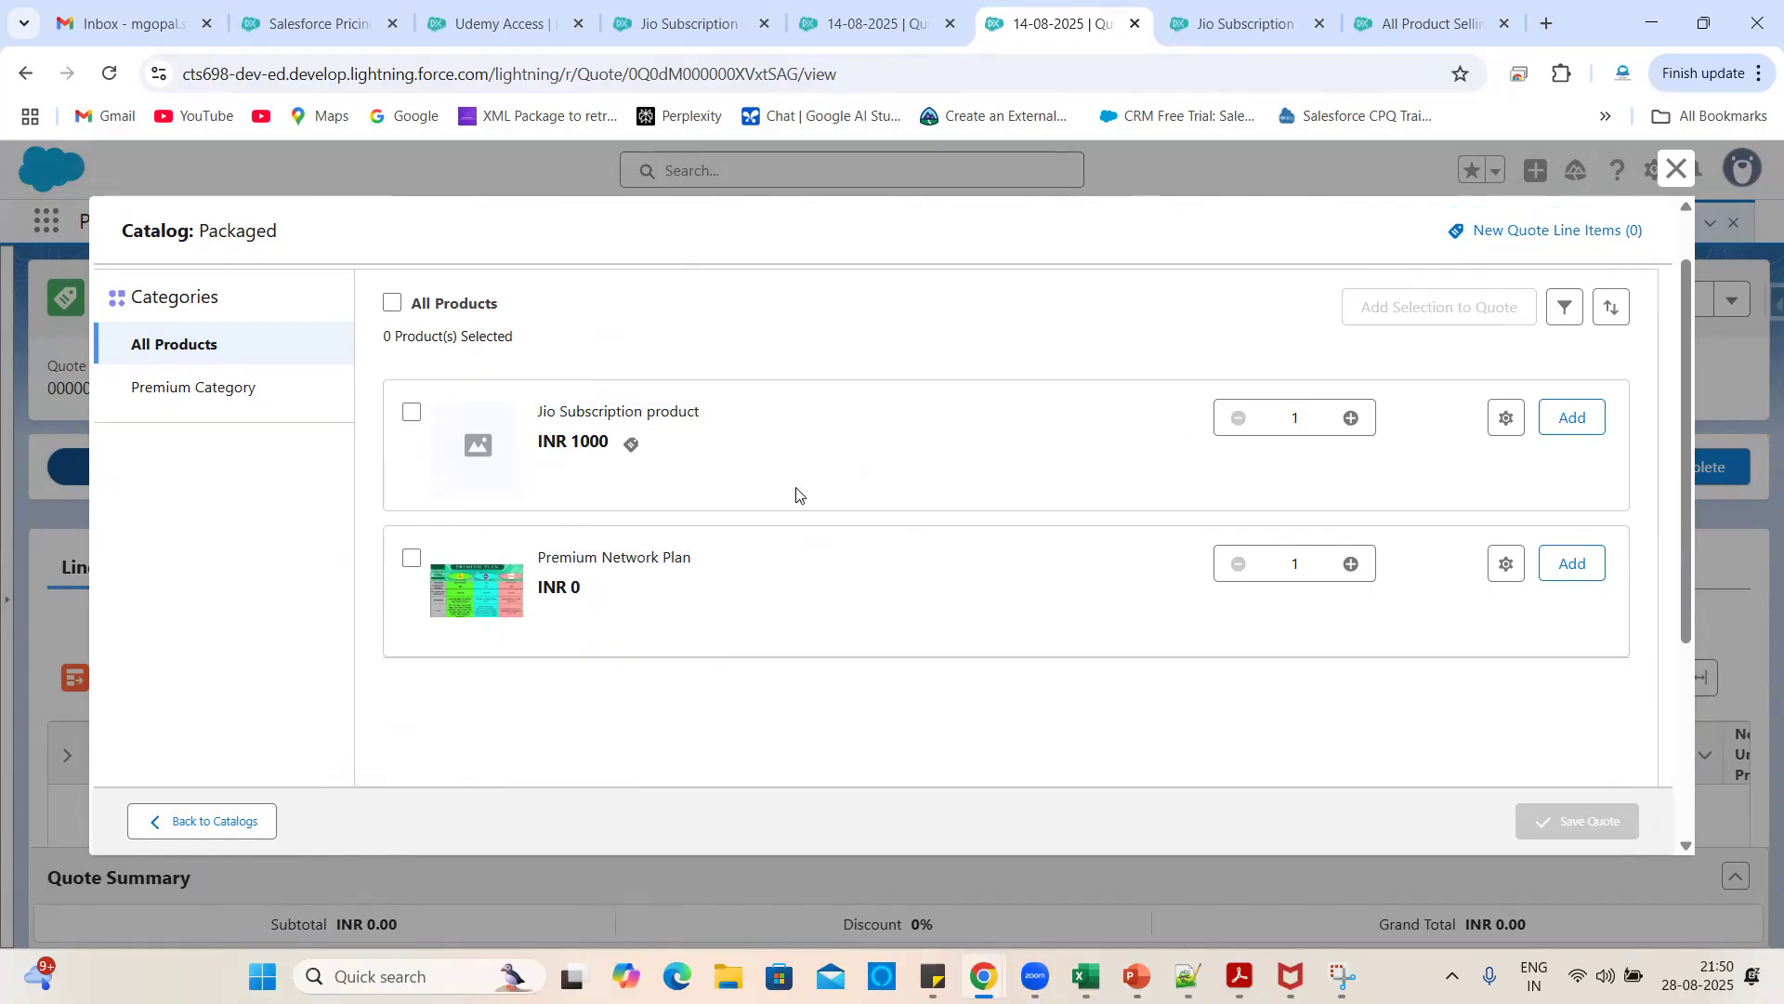
{"action": "double_click", "coordinate": [580, 414]}
{"action": "triple_click", "coordinate": [580, 415]}
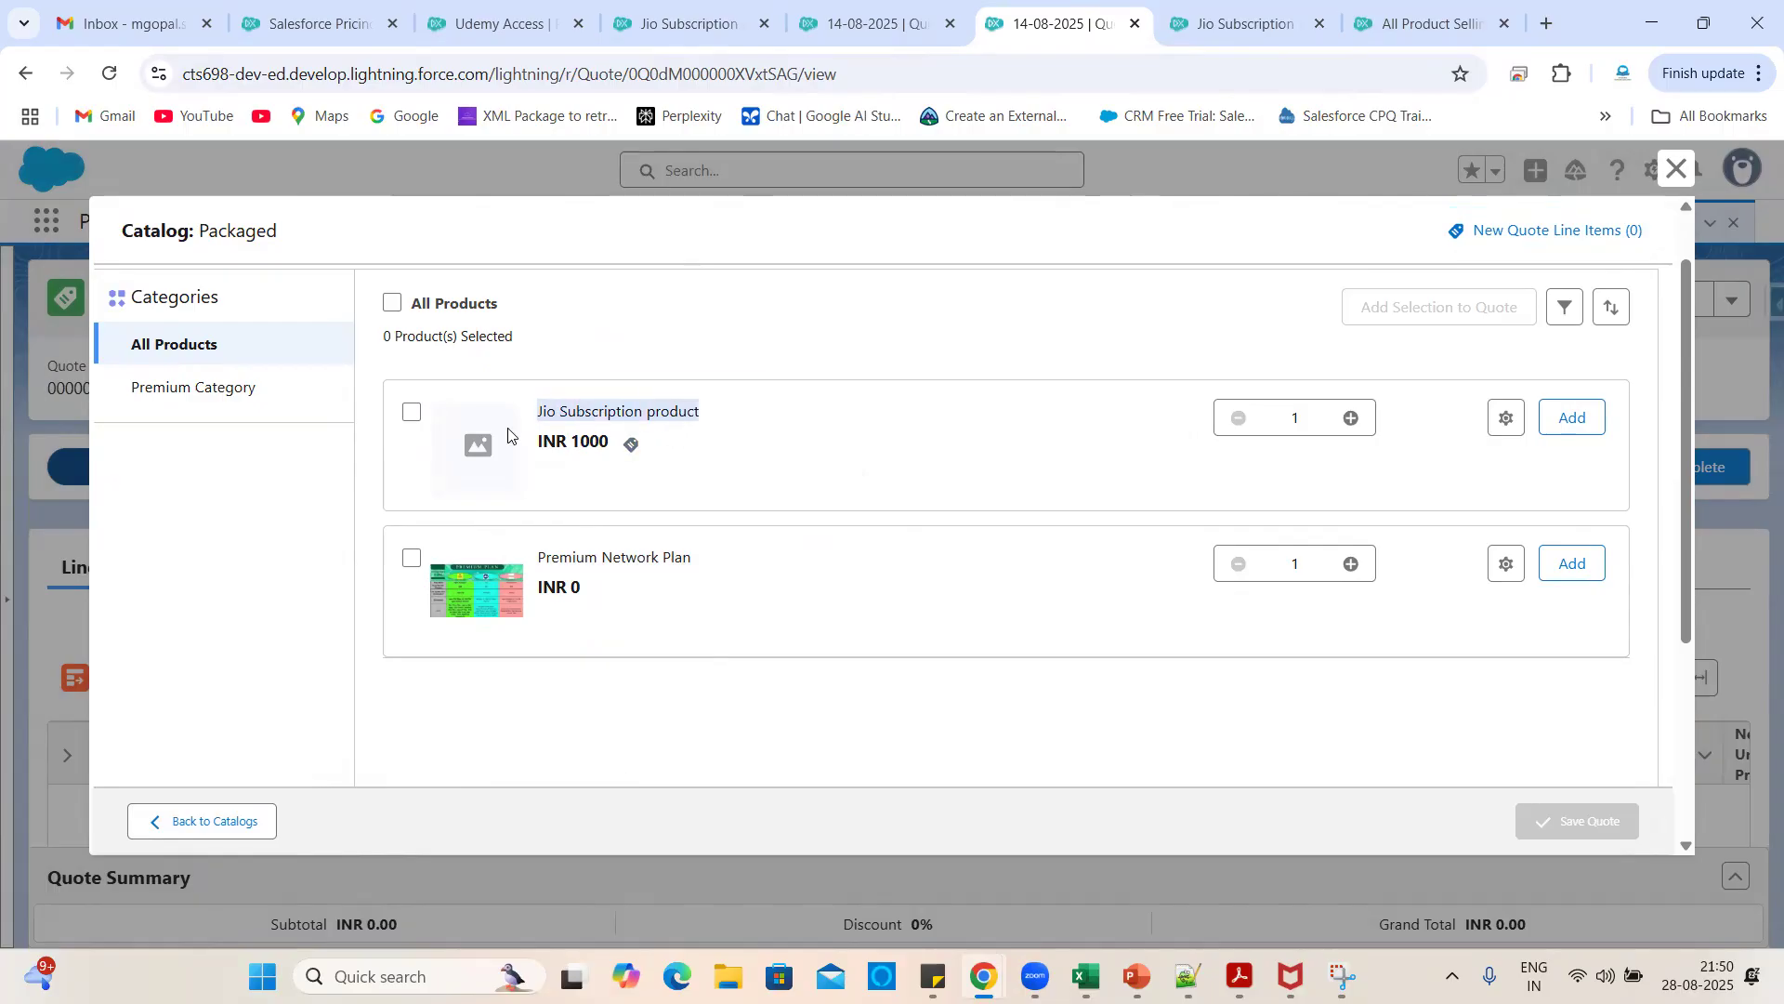
{"action": "left_click", "coordinate": [781, 468]}
{"action": "scroll", "coordinate": [784, 565], "scroll_direction": "up", "scroll_amount": 1}
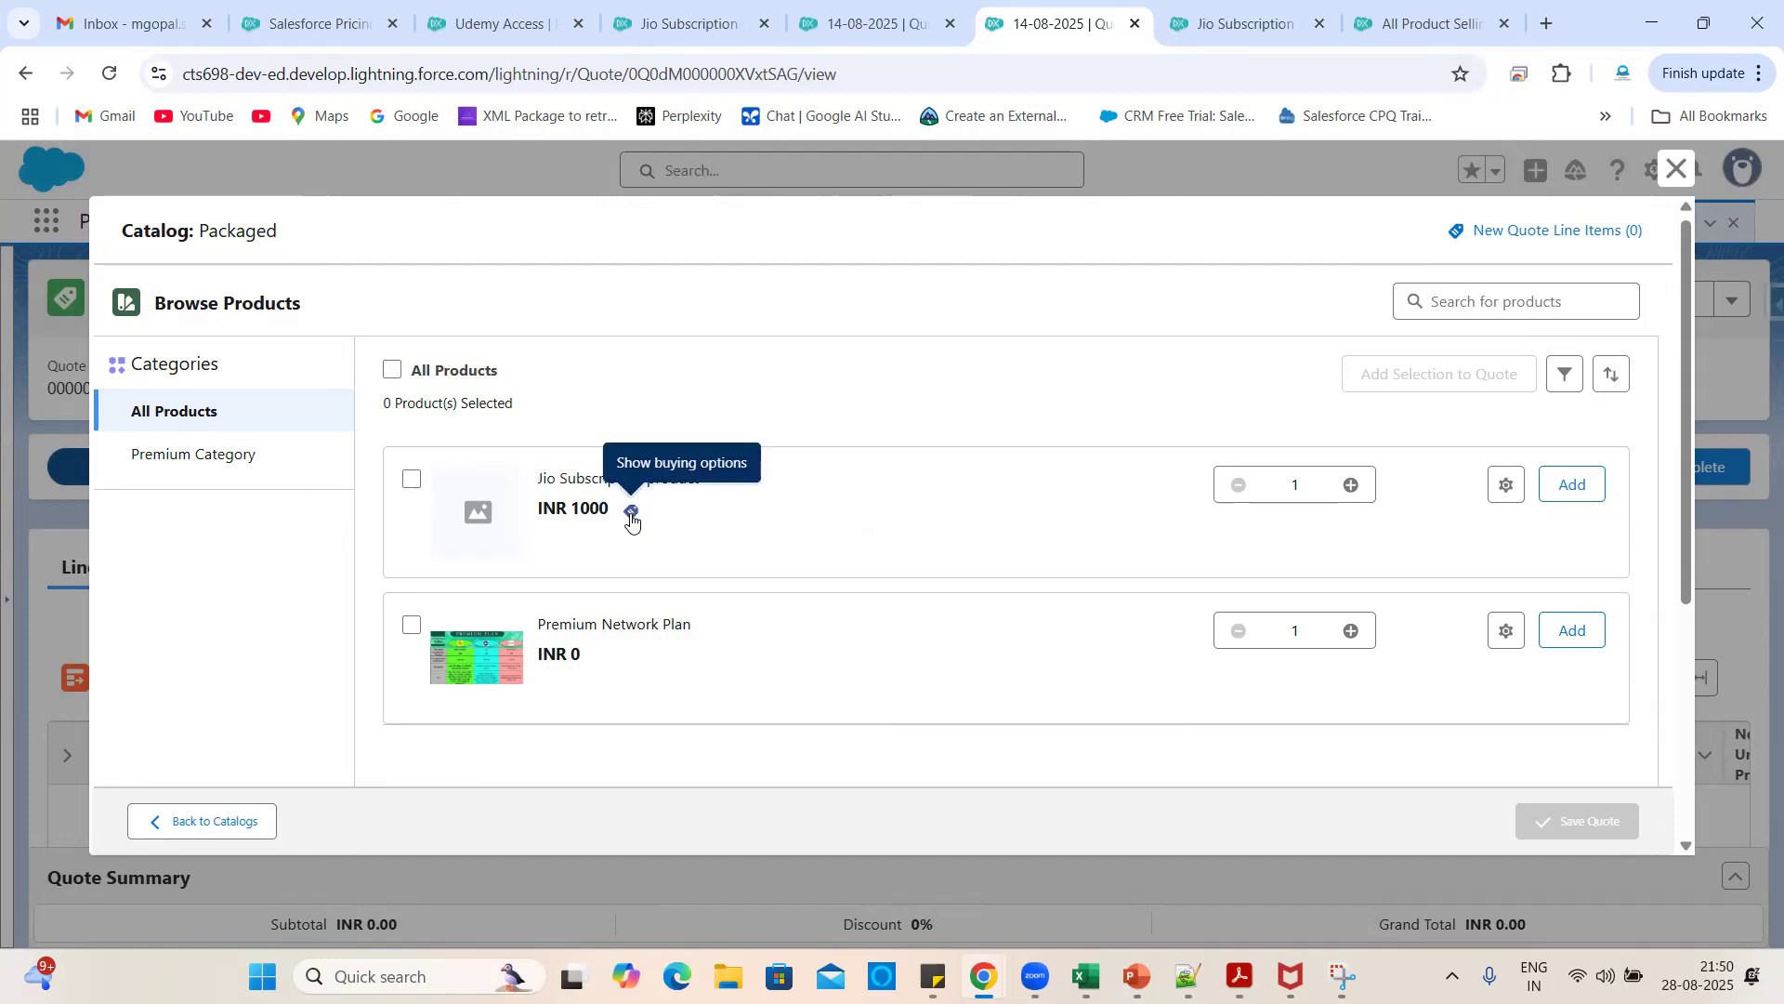
{"action": "scroll", "coordinate": [632, 519], "scroll_direction": "up", "scroll_amount": 5}
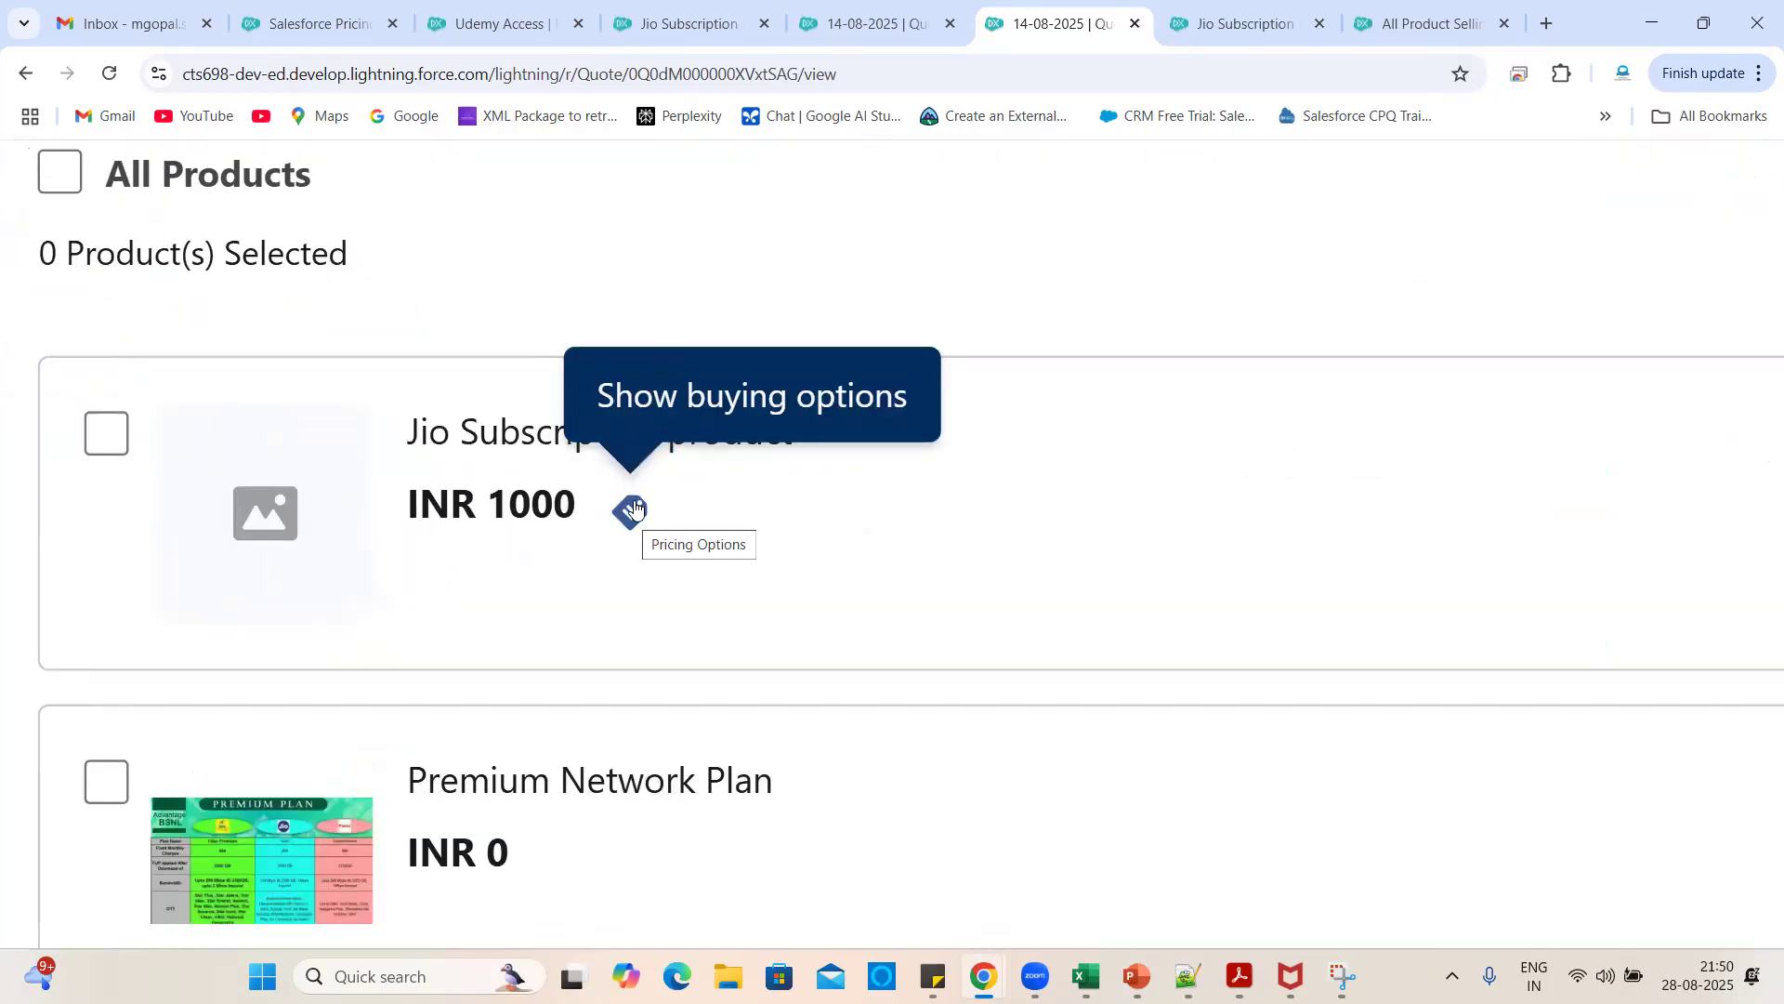
{"action": "scroll", "coordinate": [632, 511], "scroll_direction": "down", "scroll_amount": 5}
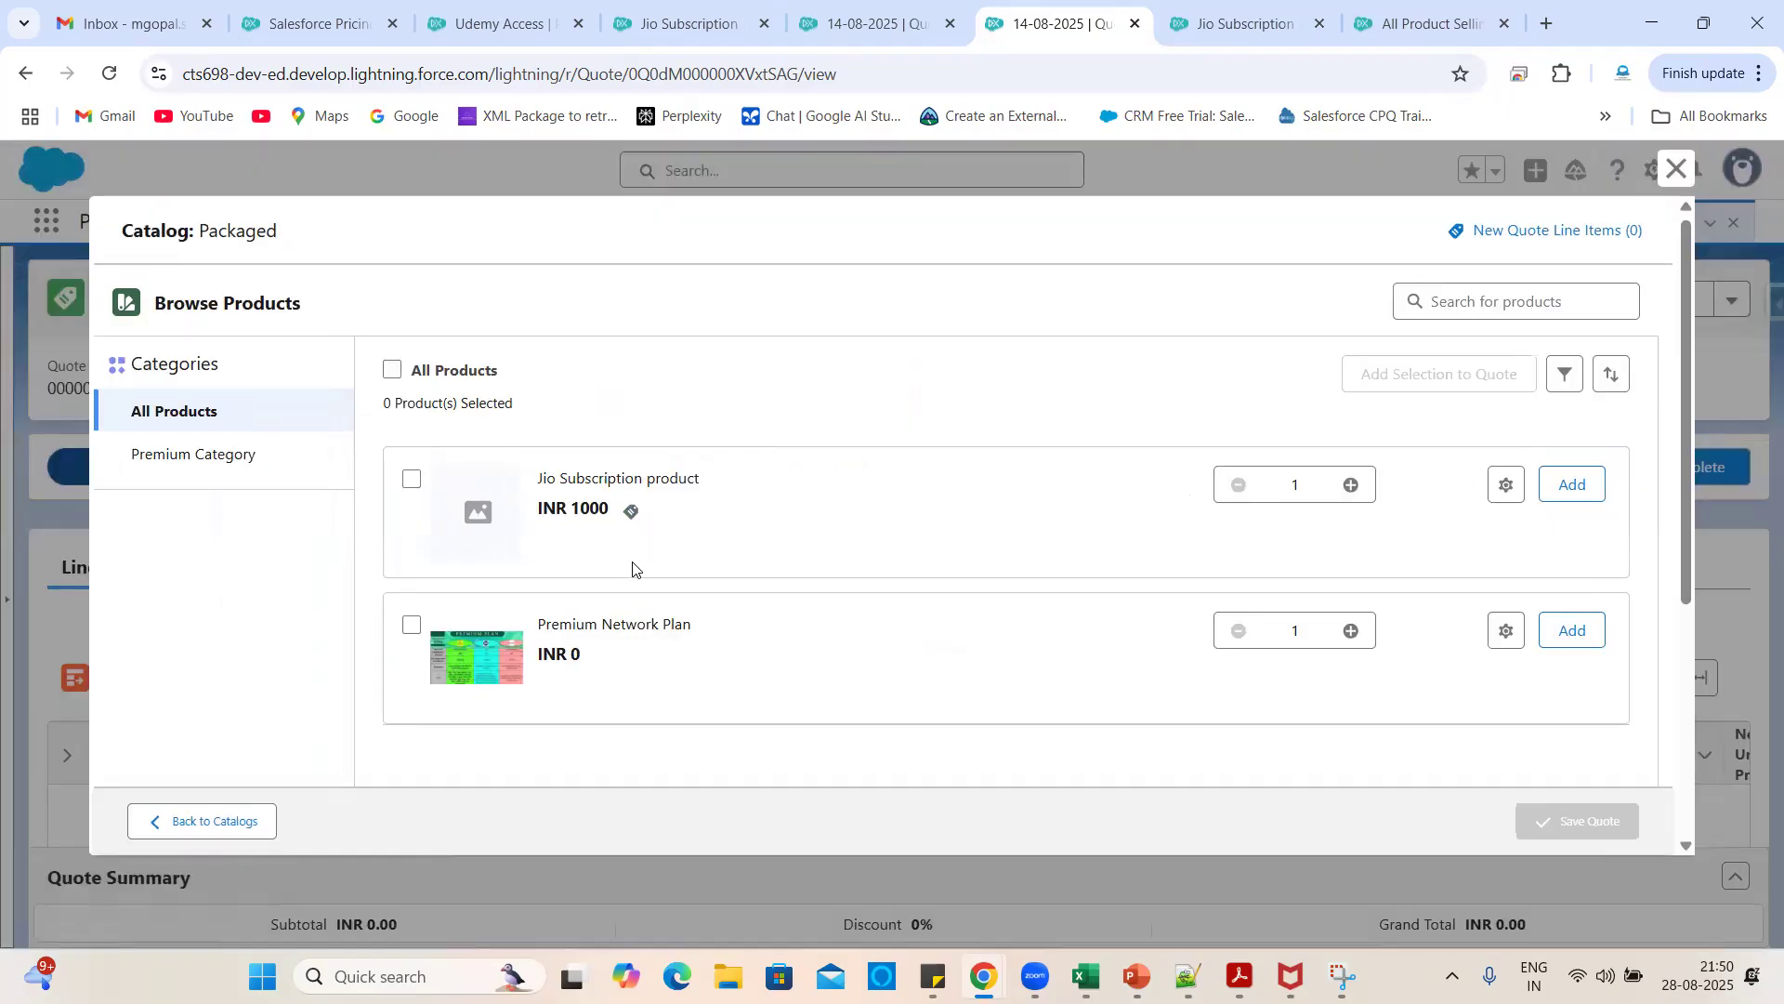
- On Jio Subscription's buying options, try INR 1000 and INR 600 monthly, ending on INR 1200 annual
{"action": "left_click", "coordinate": [630, 512]}
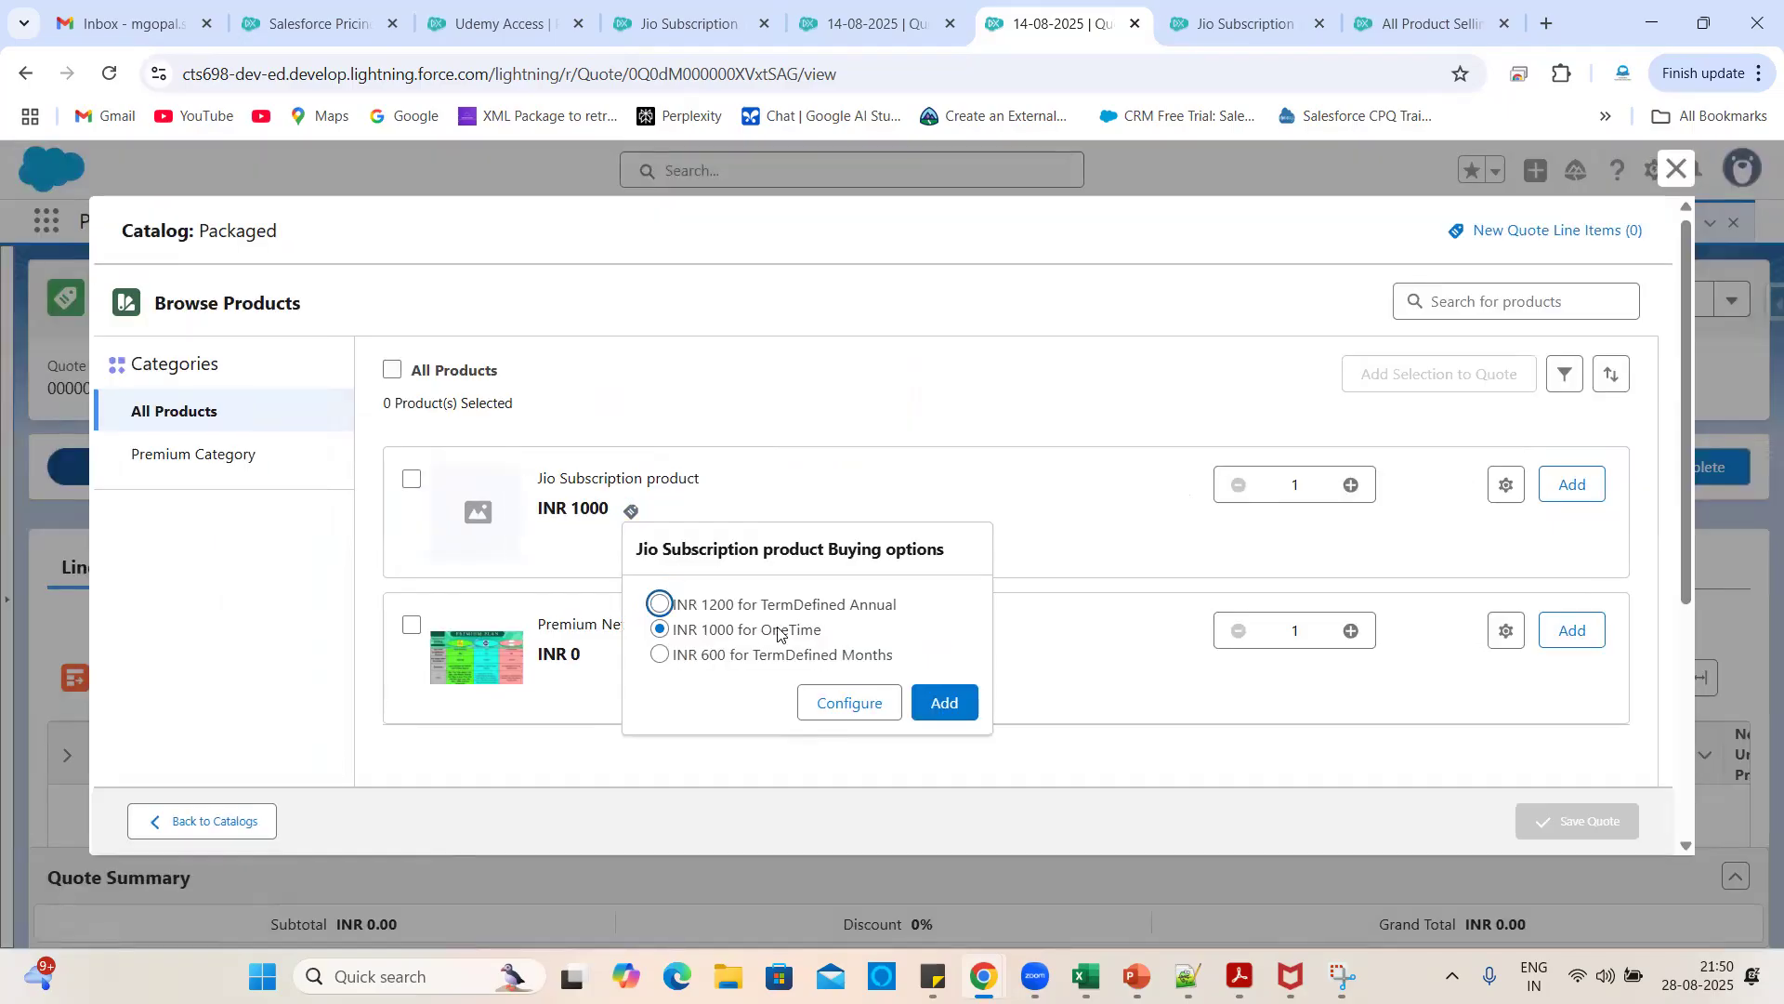
{"action": "left_click", "coordinate": [718, 638]}
{"action": "left_click", "coordinate": [701, 661]}
{"action": "left_click", "coordinate": [735, 606]}
{"action": "left_click", "coordinate": [1208, 20]}
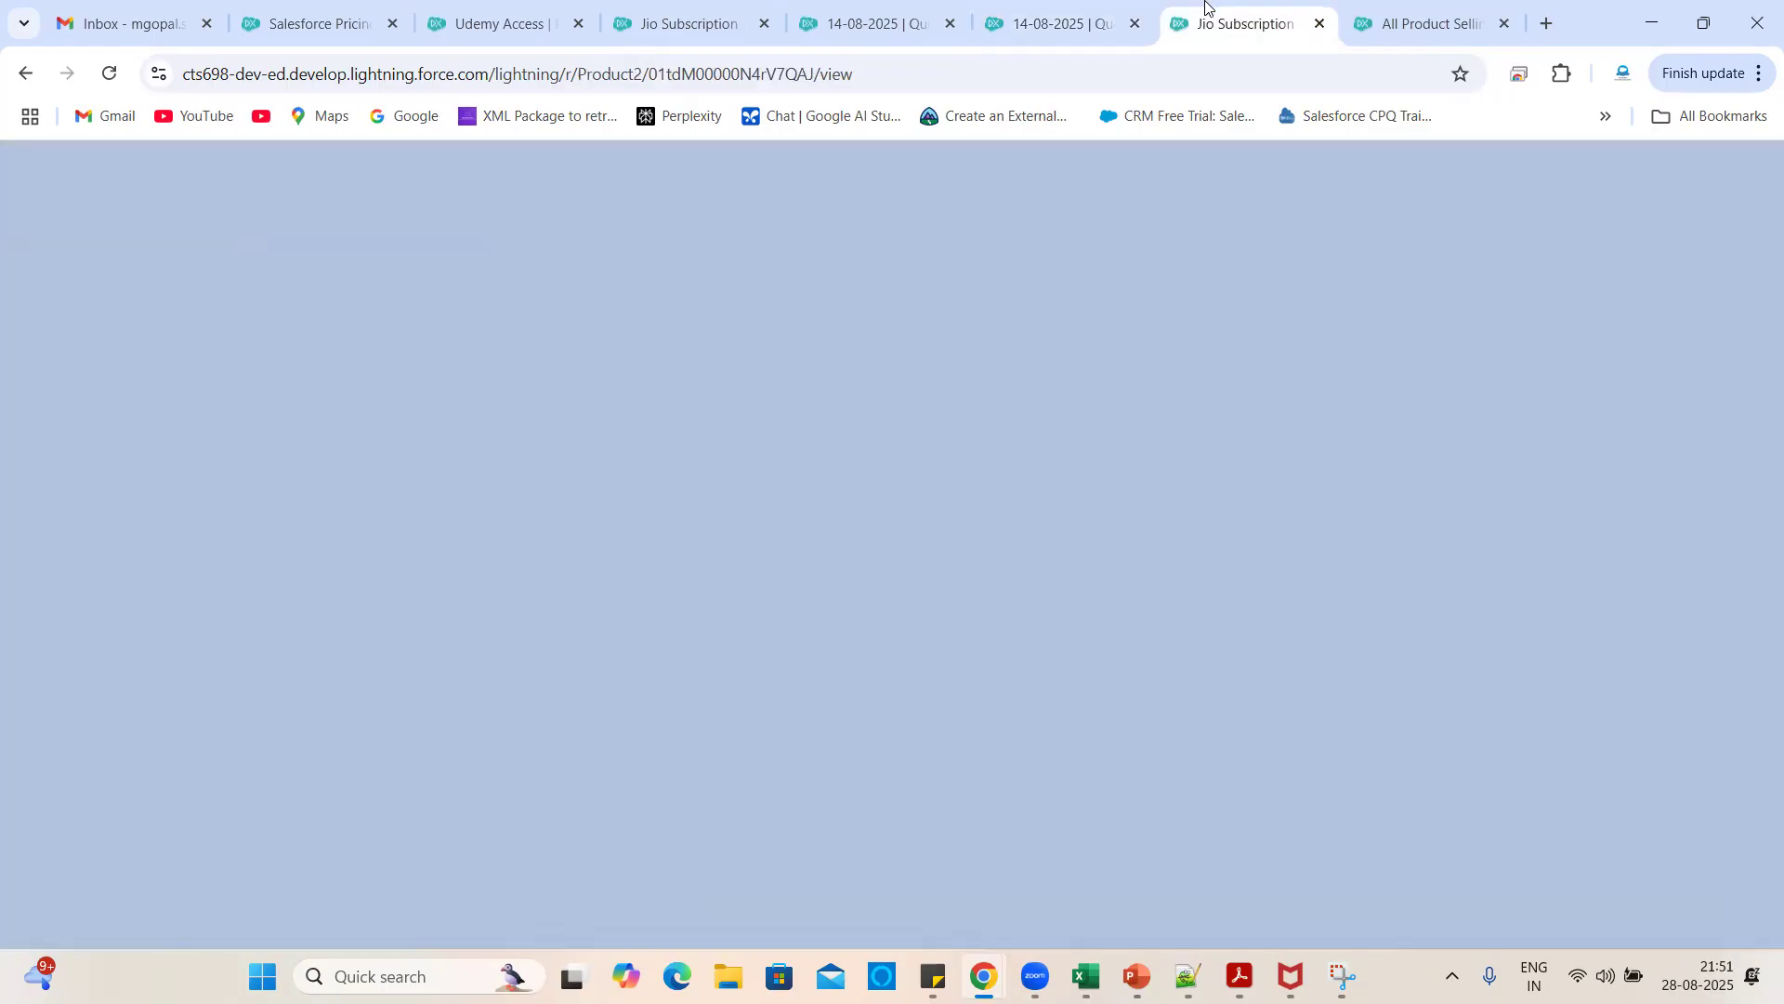
{"action": "left_click", "coordinate": [93, 520]}
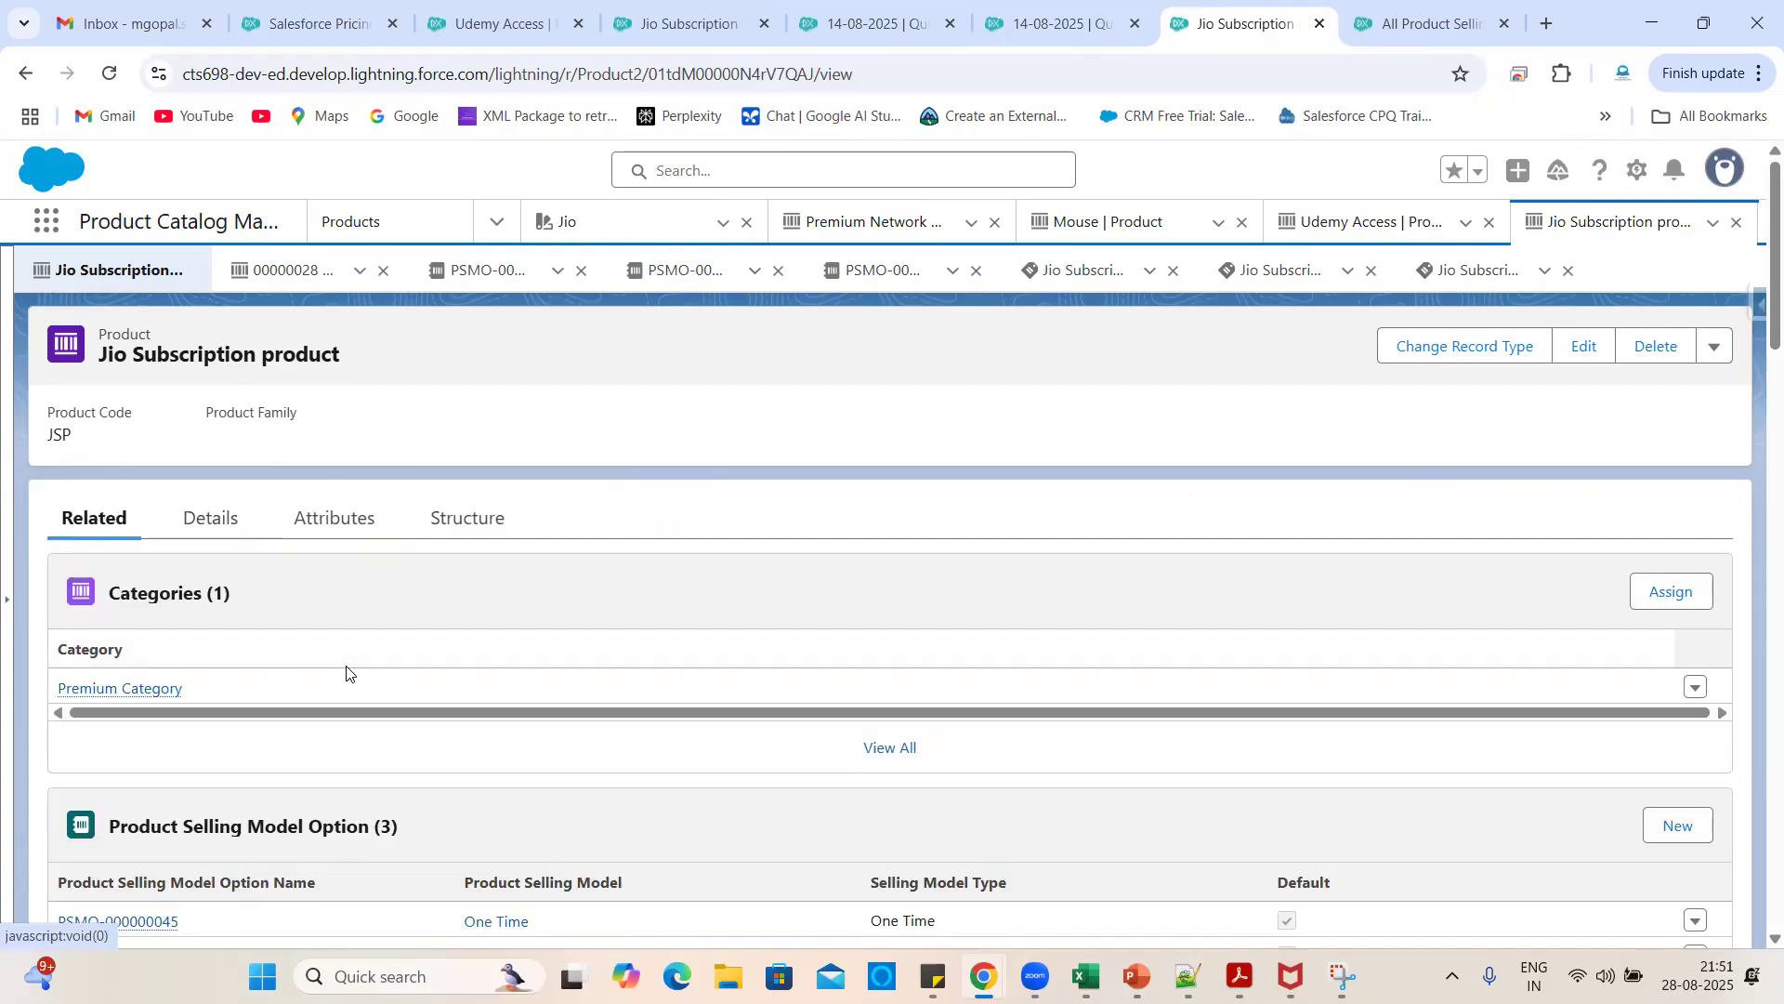
{"action": "scroll", "coordinate": [501, 756], "scroll_direction": "down", "scroll_amount": 5}
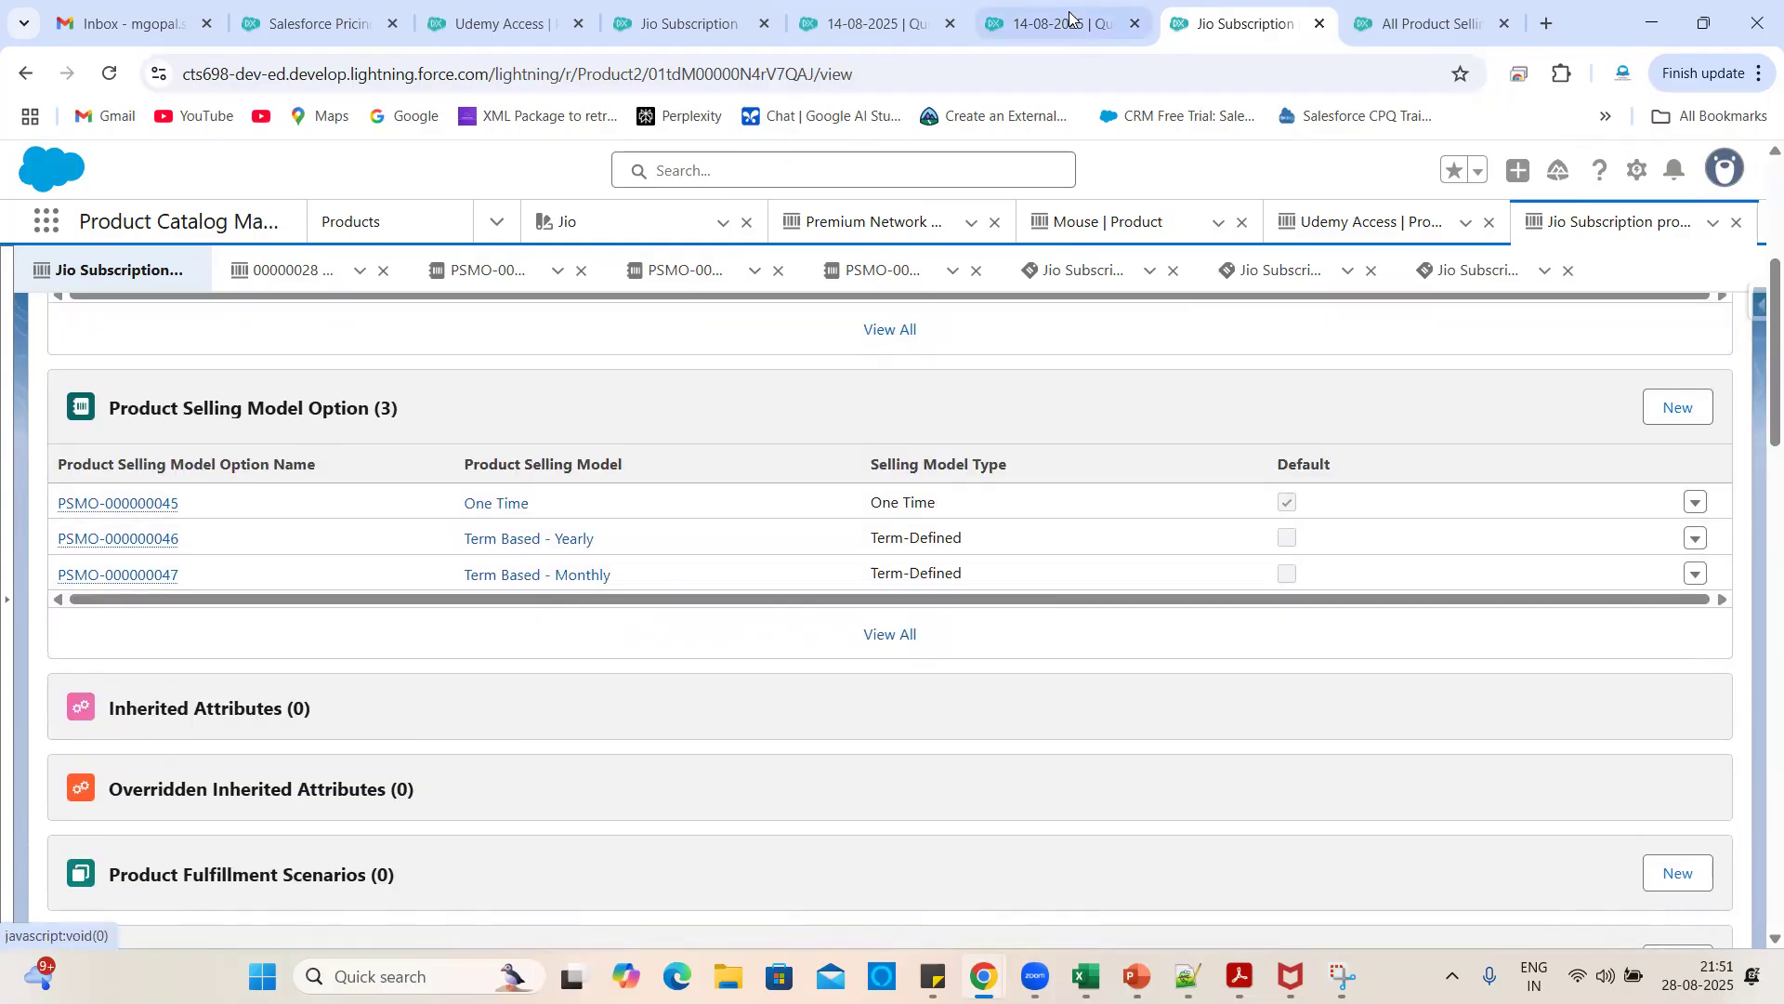
{"action": "left_click", "coordinate": [1060, 23]}
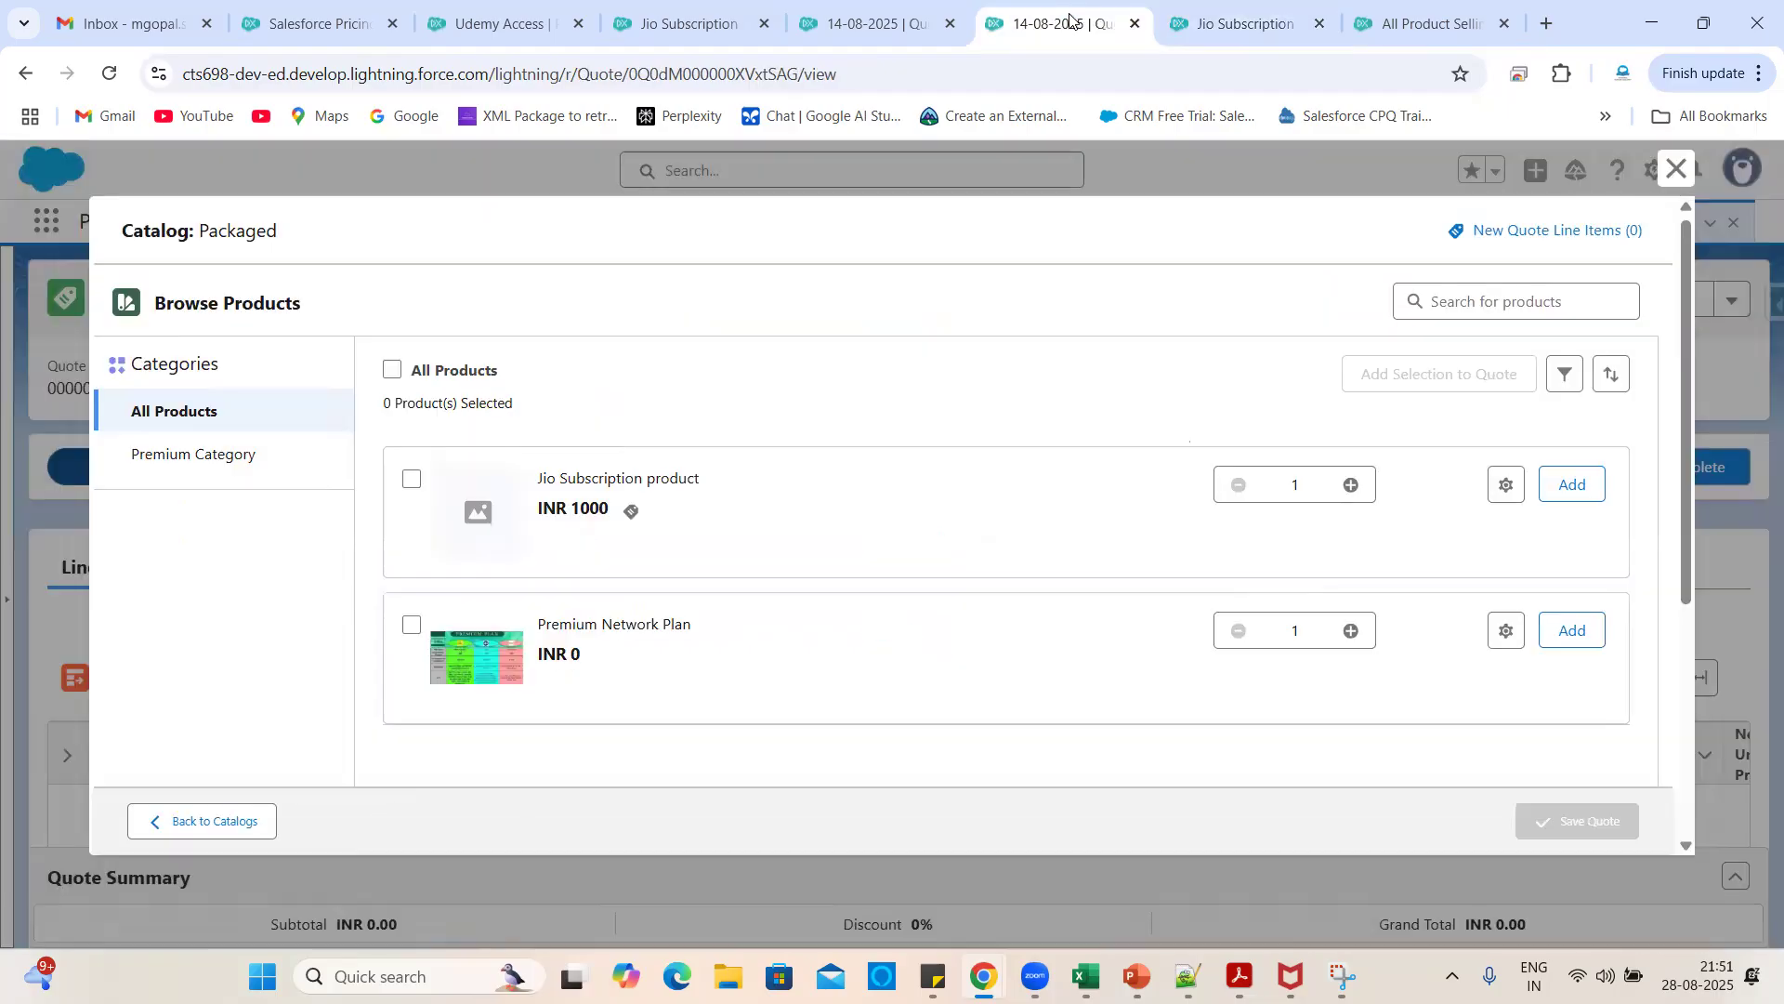
- Add Jio Subscription to the quote at INR 600 for TermDefined Months
{"action": "left_click", "coordinate": [631, 511]}
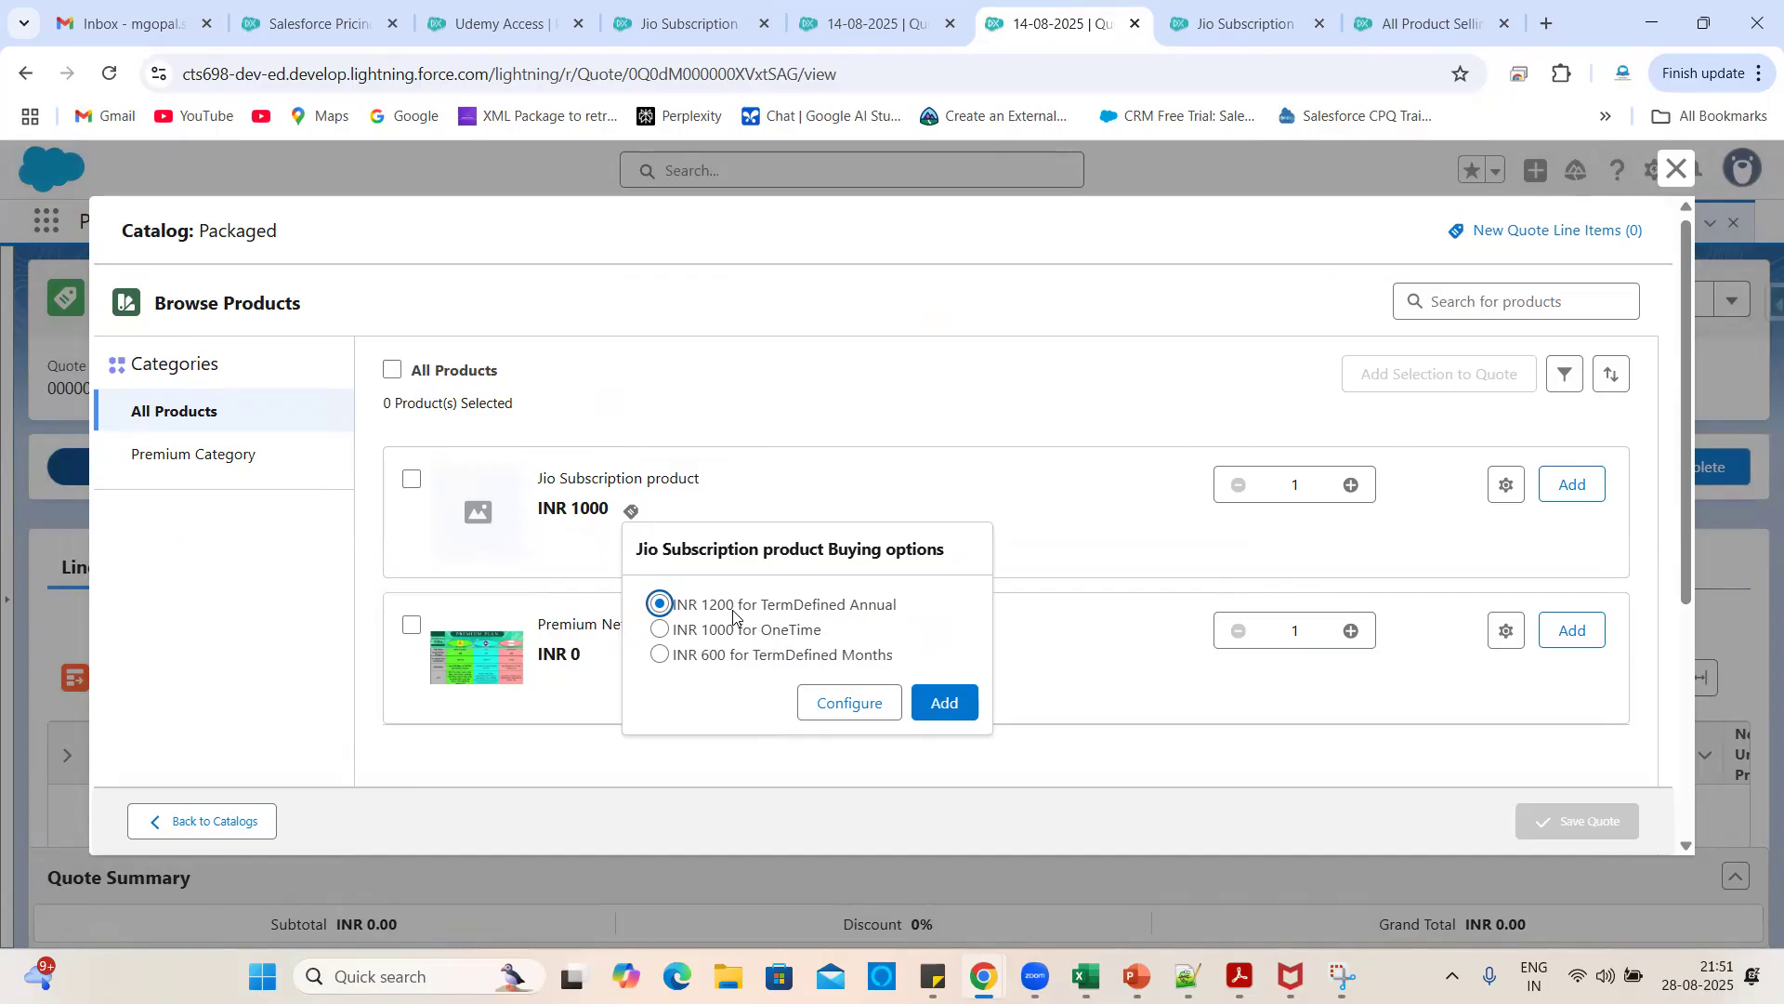
{"action": "left_click", "coordinate": [723, 656]}
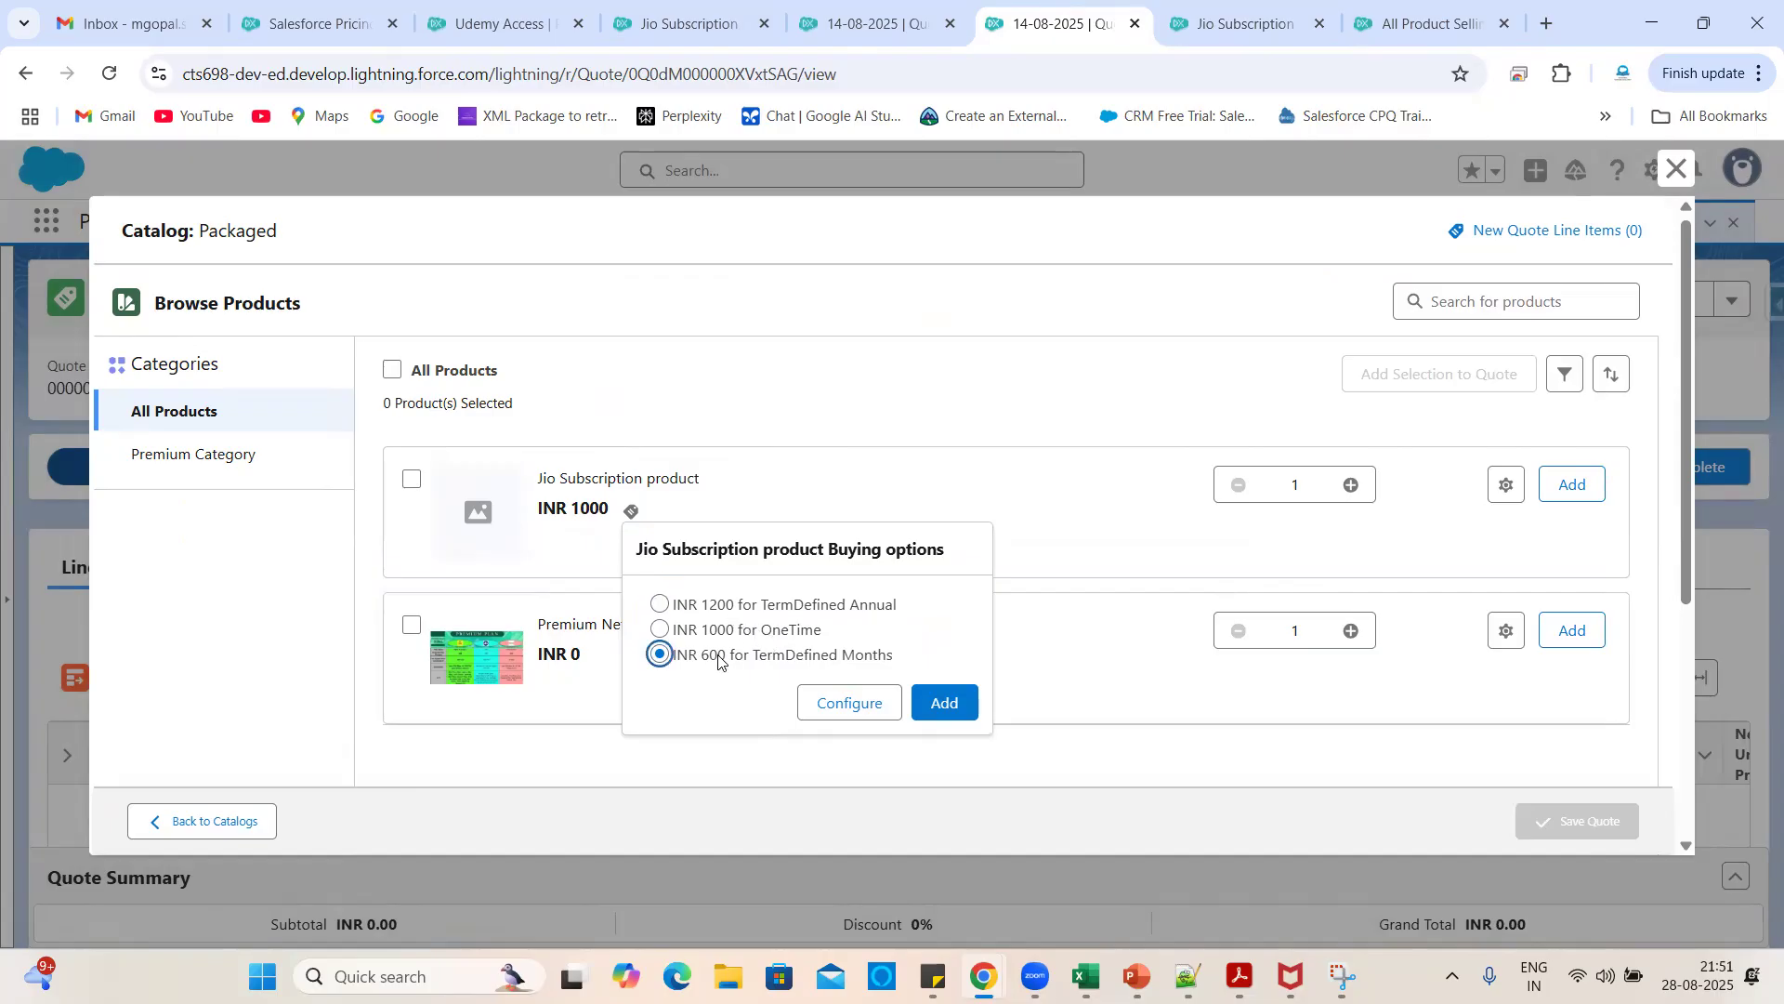
{"action": "left_click", "coordinate": [937, 704]}
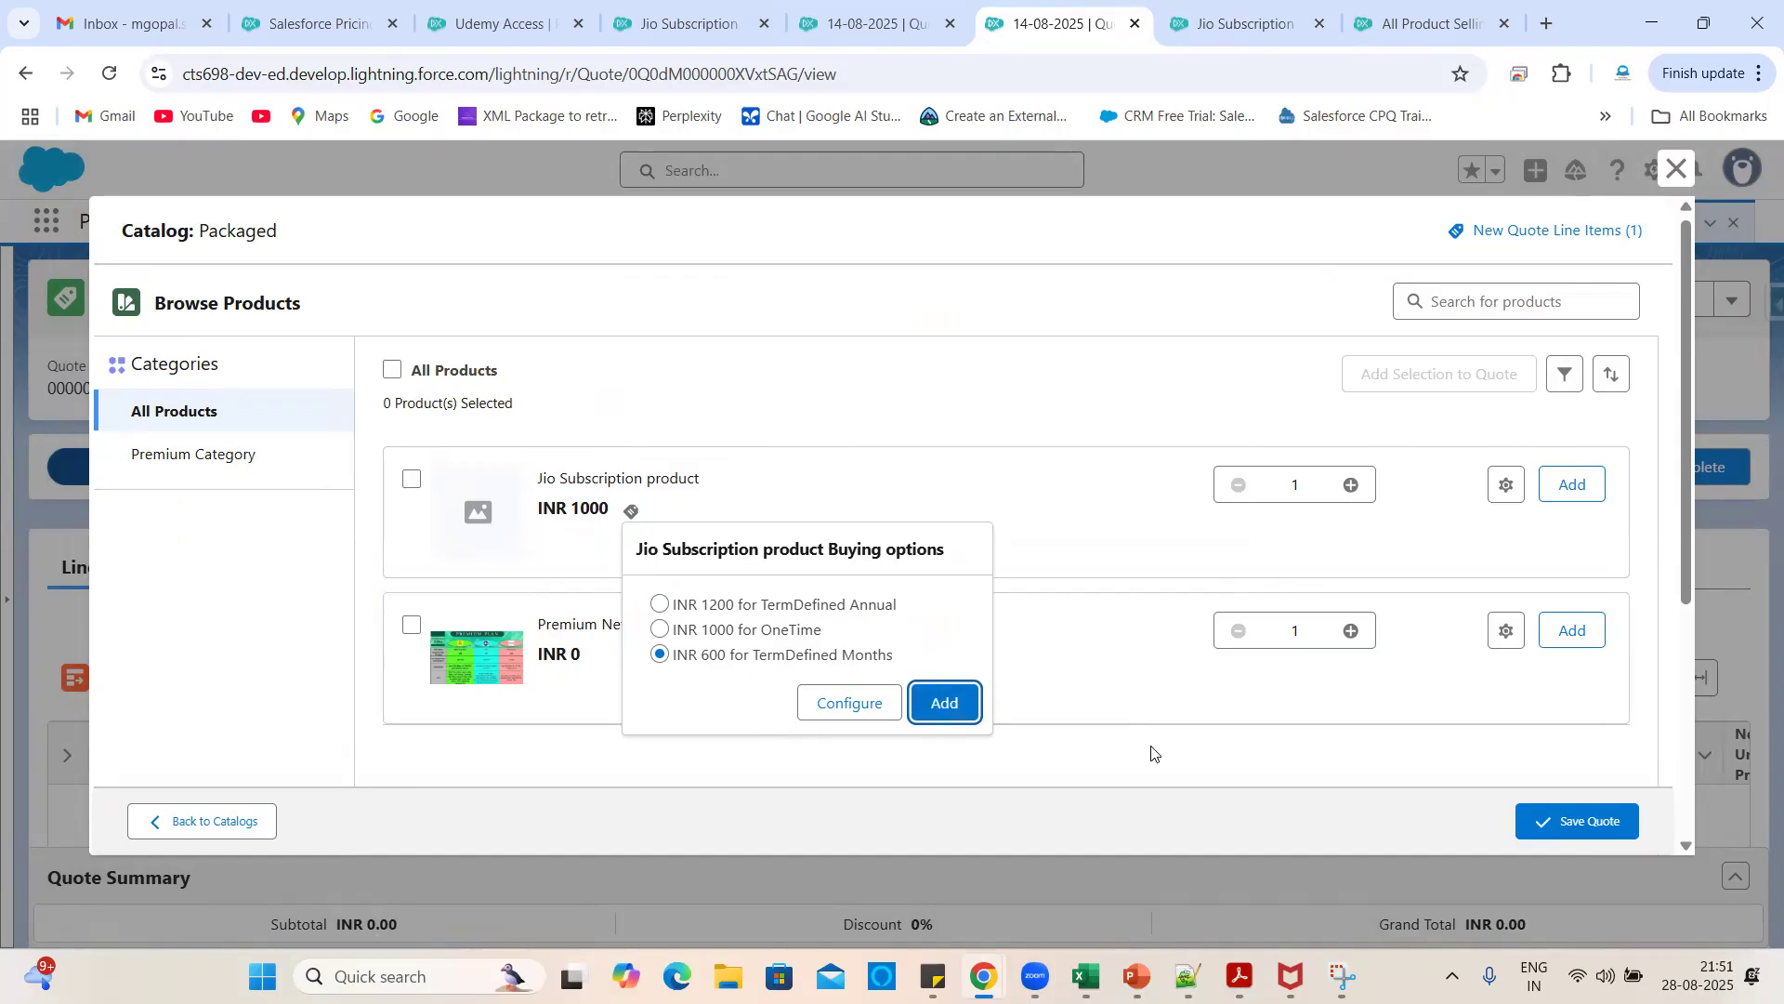
- Save the quote and review the ₹600 monthly line totalling INR 600
{"action": "left_click", "coordinate": [1570, 821]}
{"action": "scroll", "coordinate": [1057, 578], "scroll_direction": "down", "scroll_amount": 2}
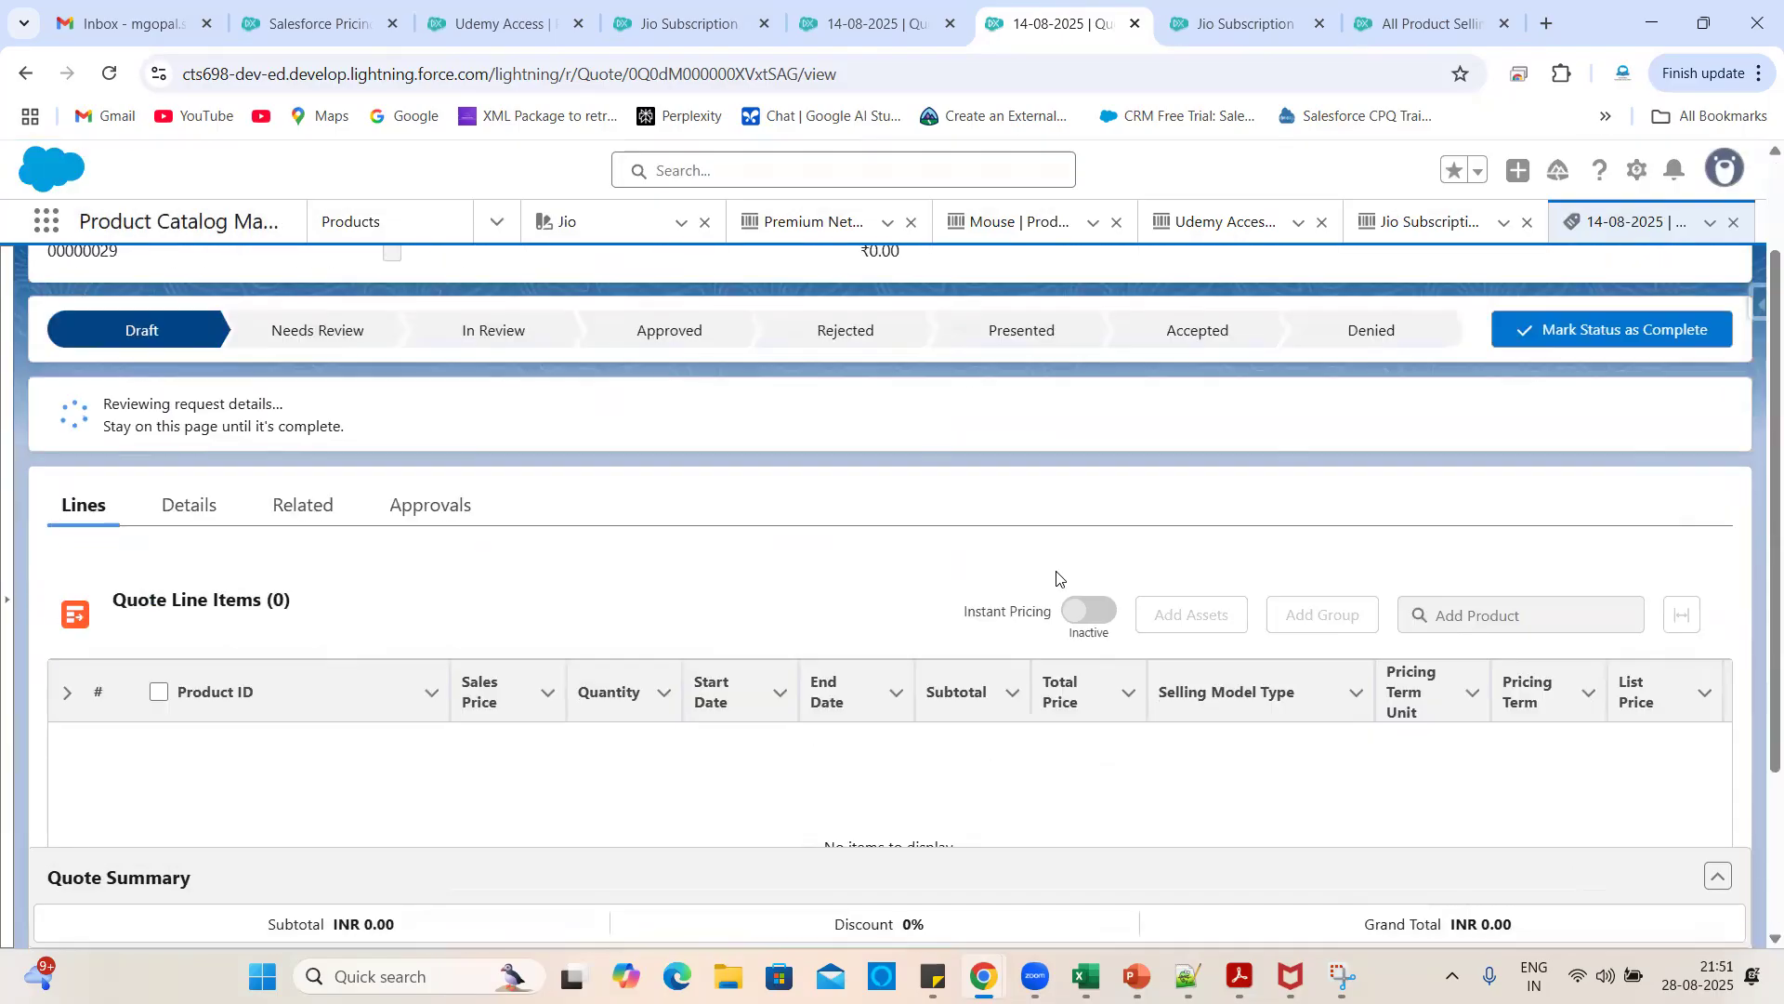
{"action": "scroll", "coordinate": [1058, 578], "scroll_direction": "down", "scroll_amount": 2}
{"action": "scroll", "coordinate": [1005, 643], "scroll_direction": "up", "scroll_amount": 3}
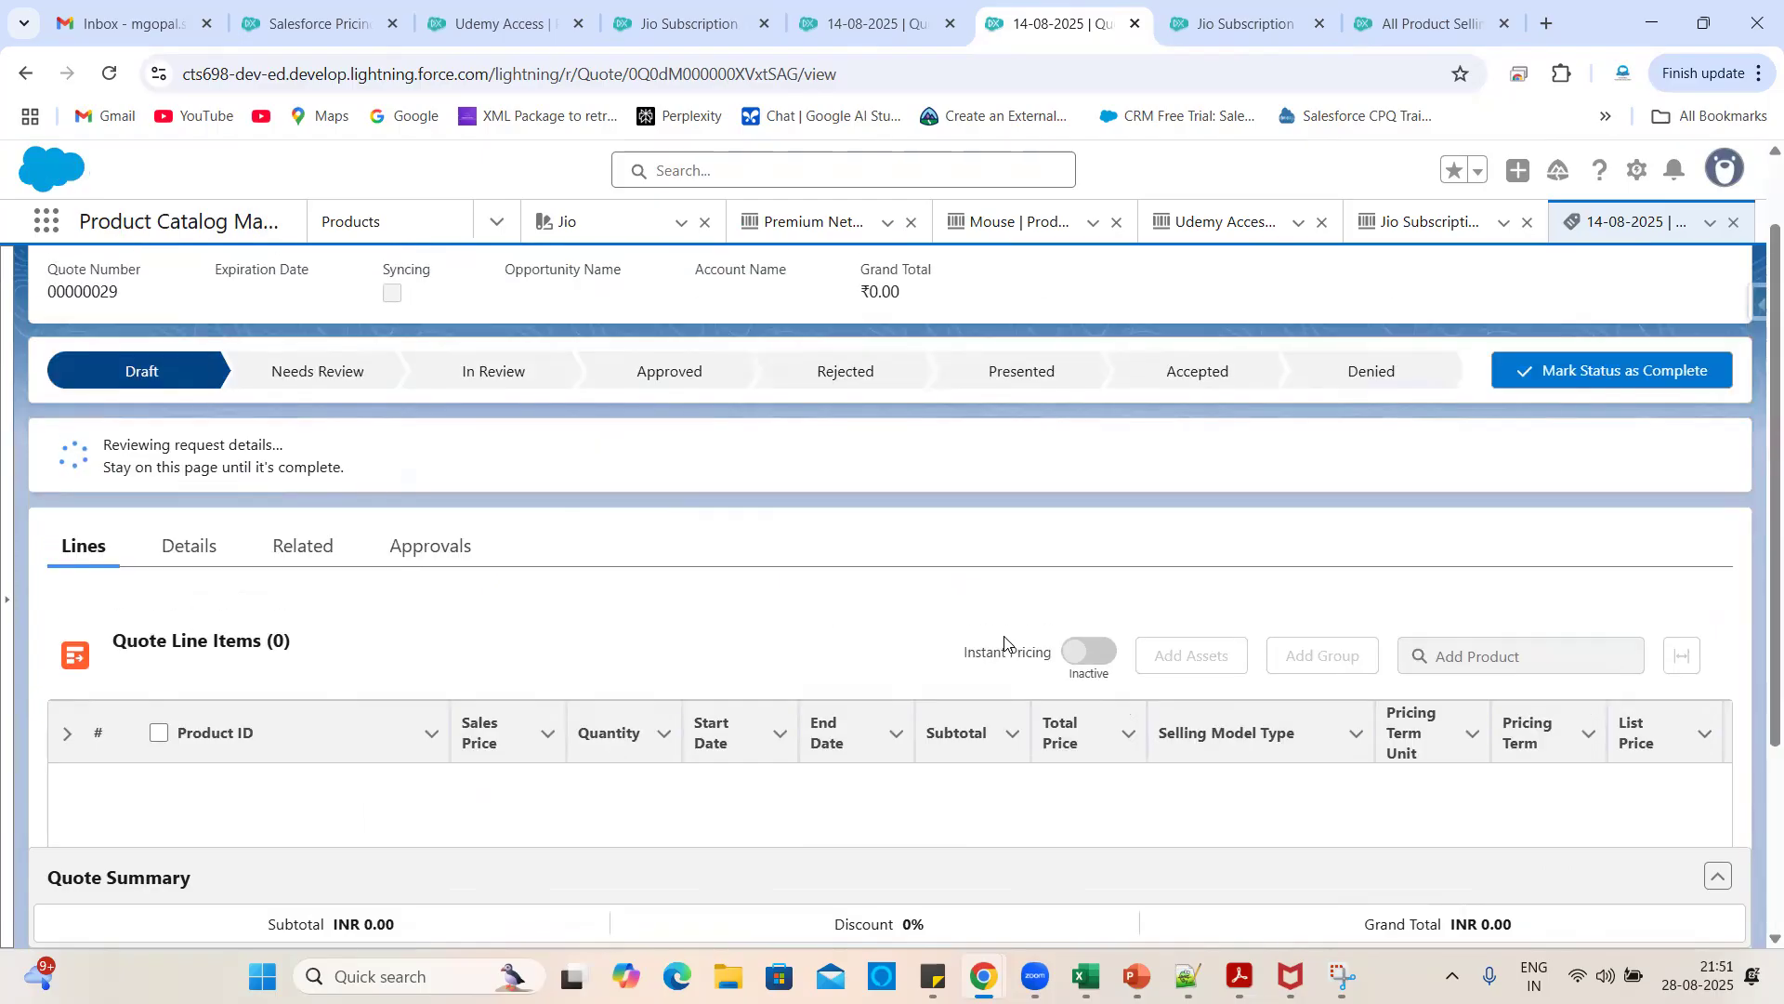
{"action": "scroll", "coordinate": [811, 576], "scroll_direction": "down", "scroll_amount": 3}
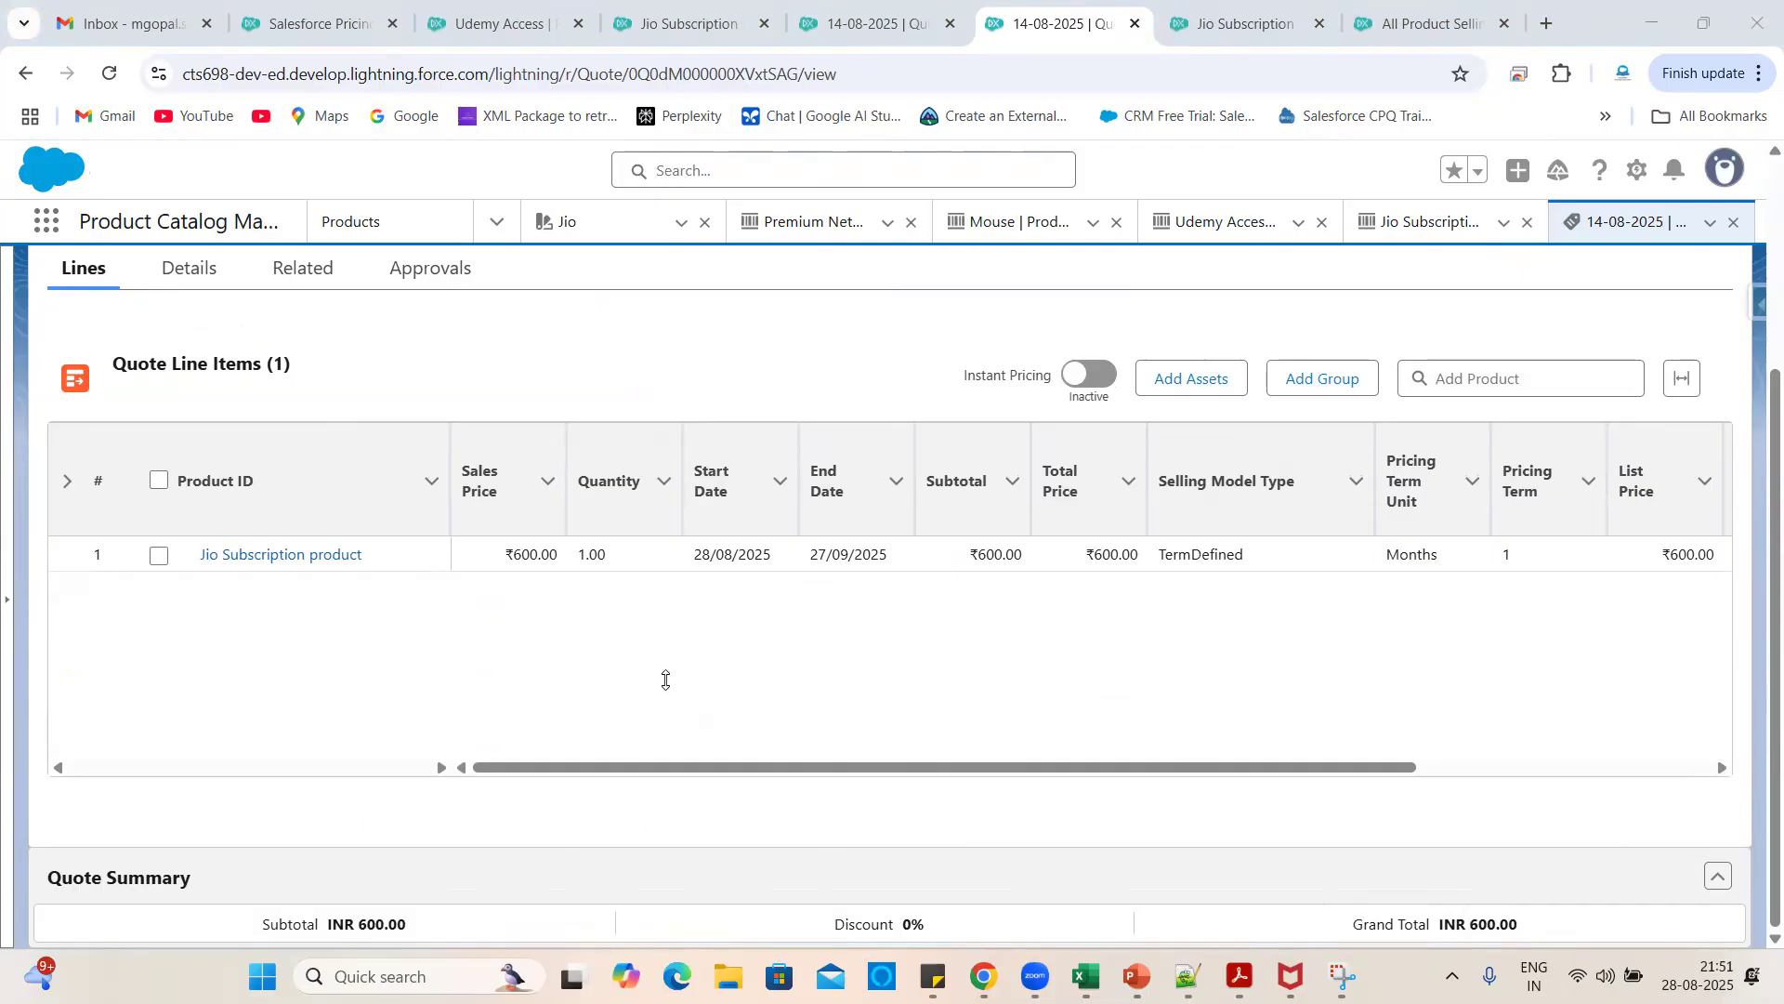
{"action": "scroll", "coordinate": [890, 667], "scroll_direction": "right", "scroll_amount": 5}
{"action": "scroll", "coordinate": [890, 667], "scroll_direction": "left", "scroll_amount": 5}
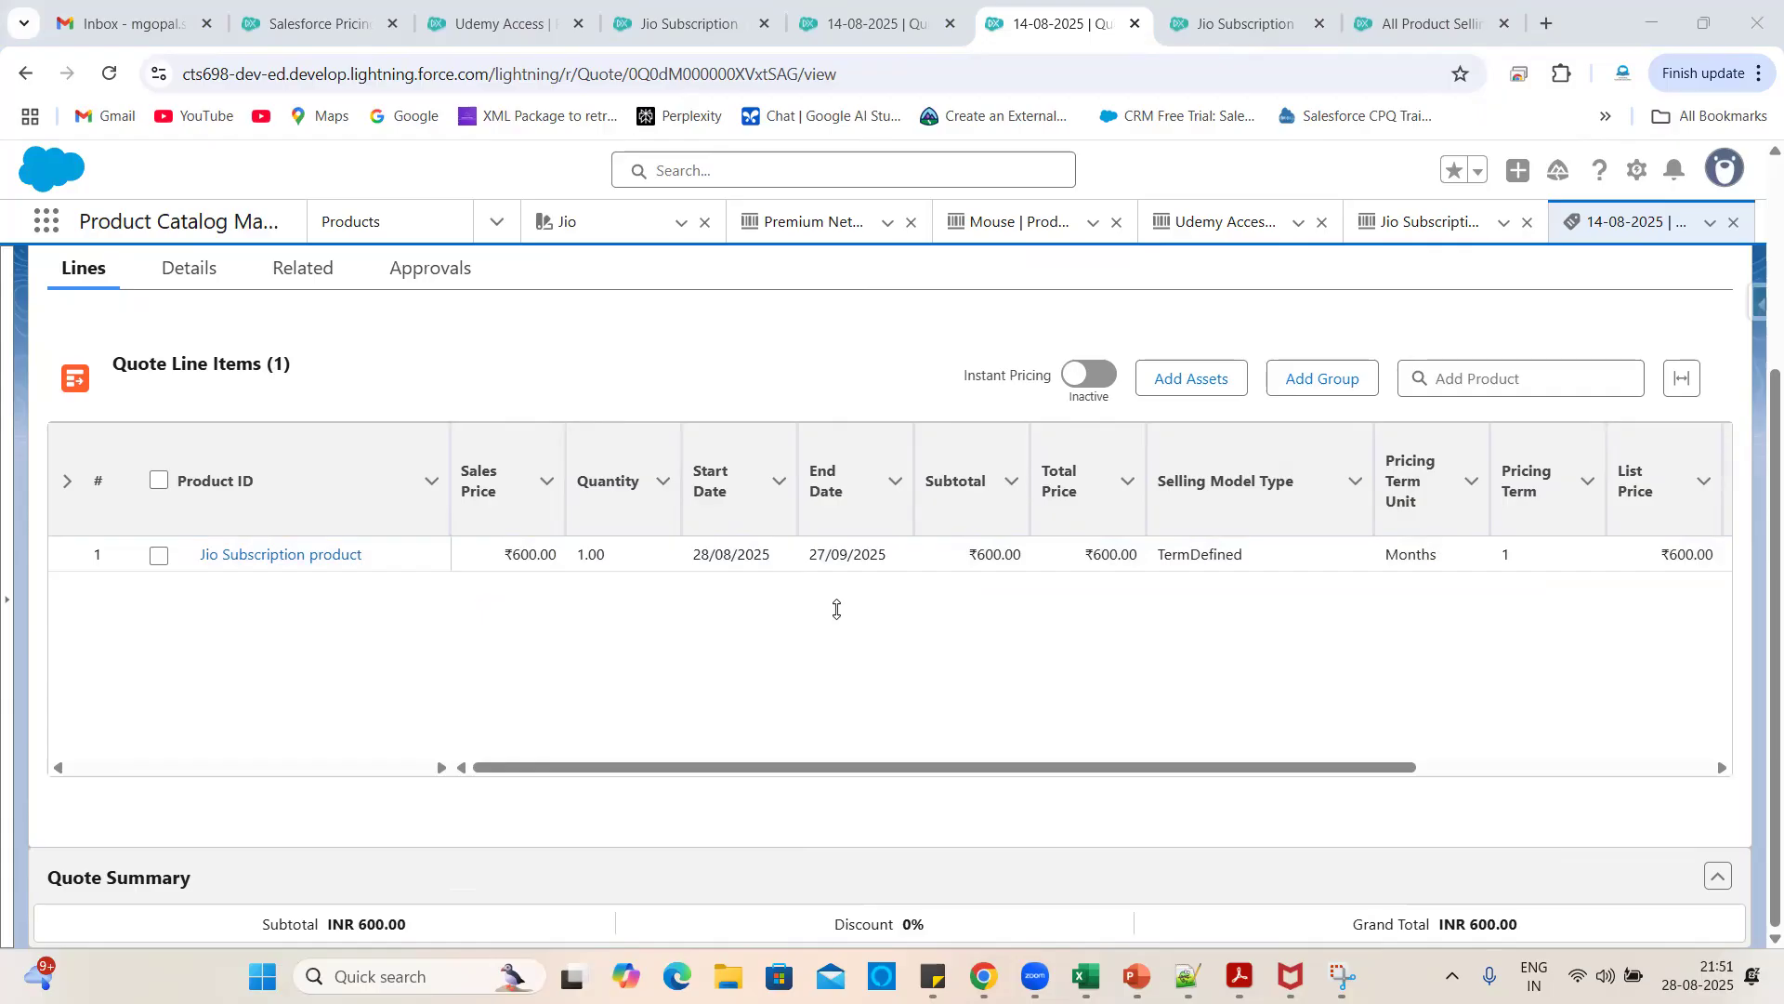
- Set the line's End Date to 27/10/2025, enable Instant Pricing, and save for an INR 1,200 total
{"action": "left_click", "coordinate": [892, 553]}
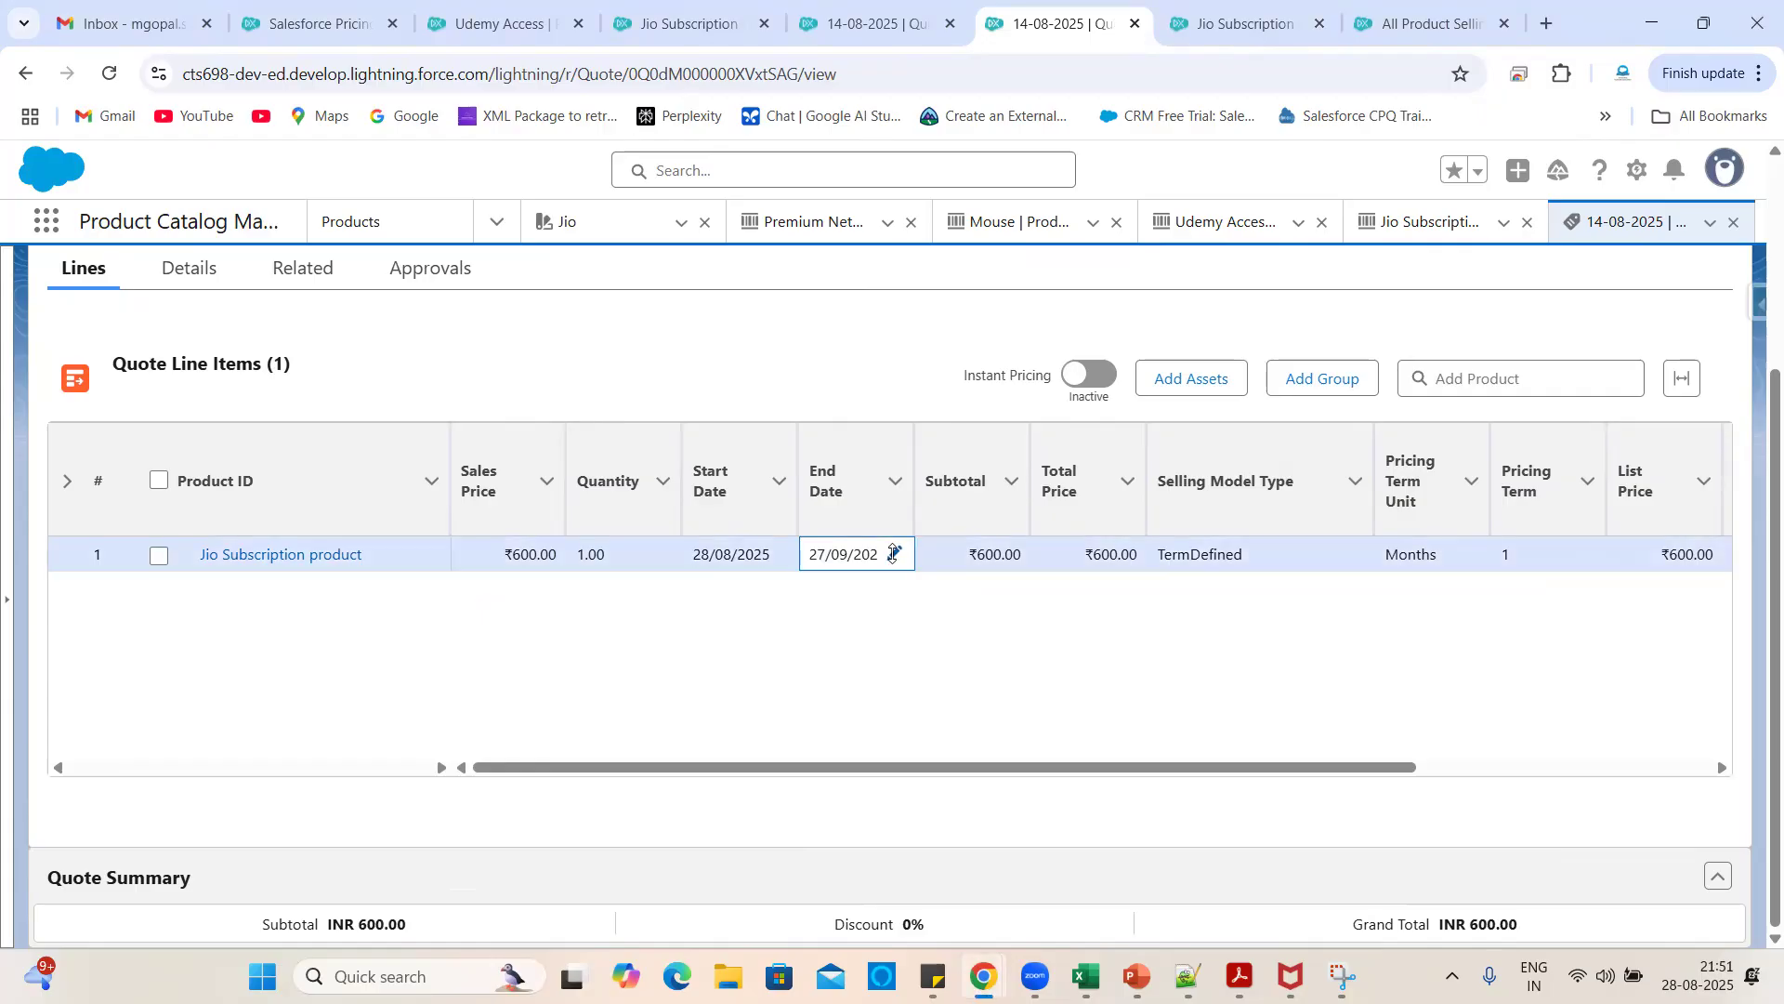
{"action": "left_click", "coordinate": [889, 552]}
{"action": "left_click", "coordinate": [902, 554]}
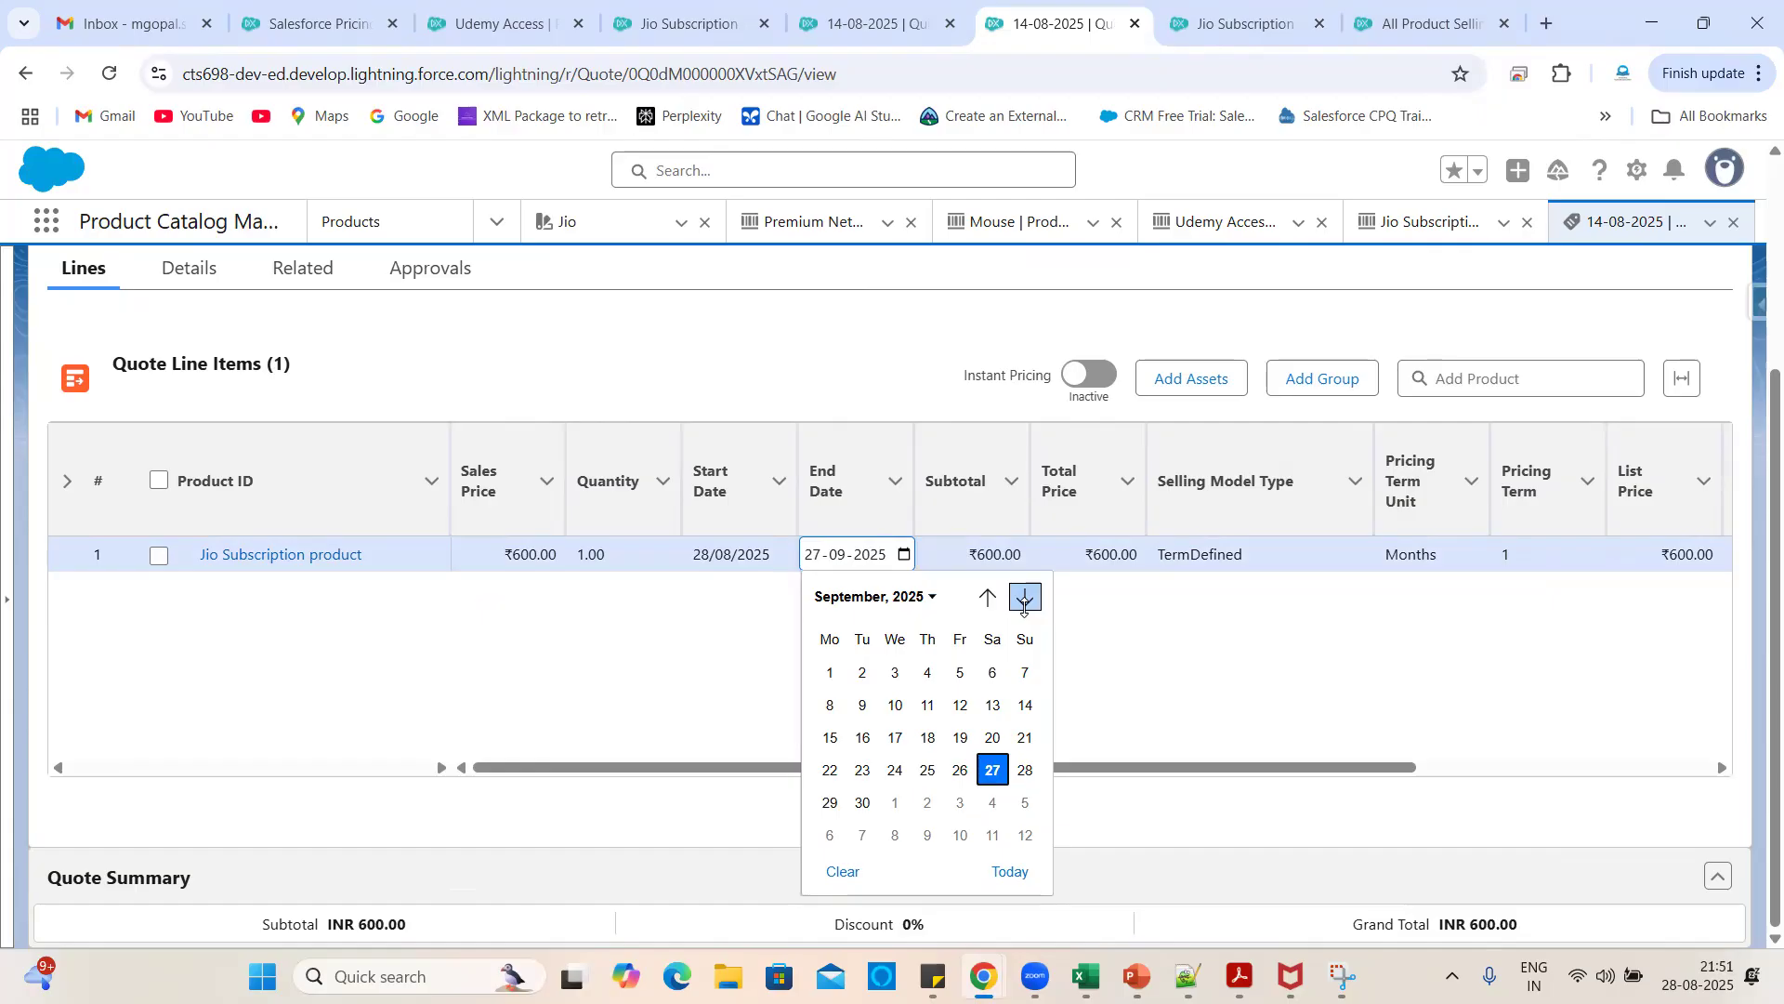
{"action": "left_click", "coordinate": [1024, 600]}
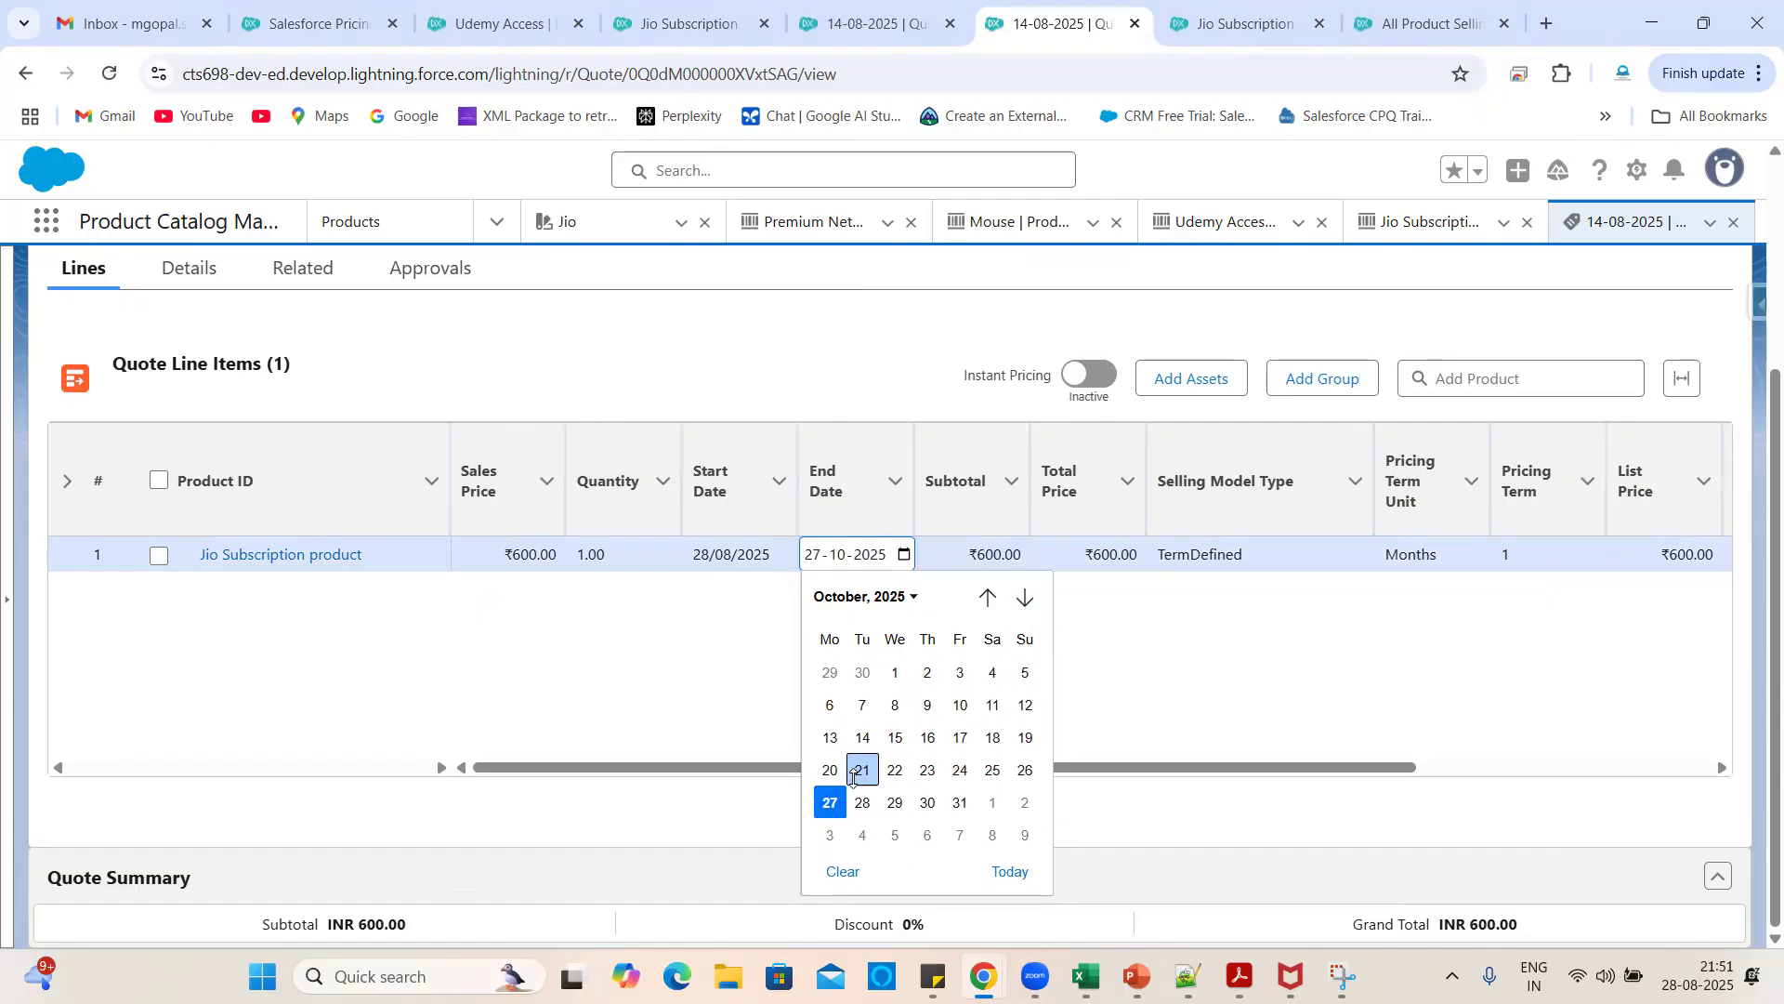
{"action": "left_click", "coordinate": [829, 802]}
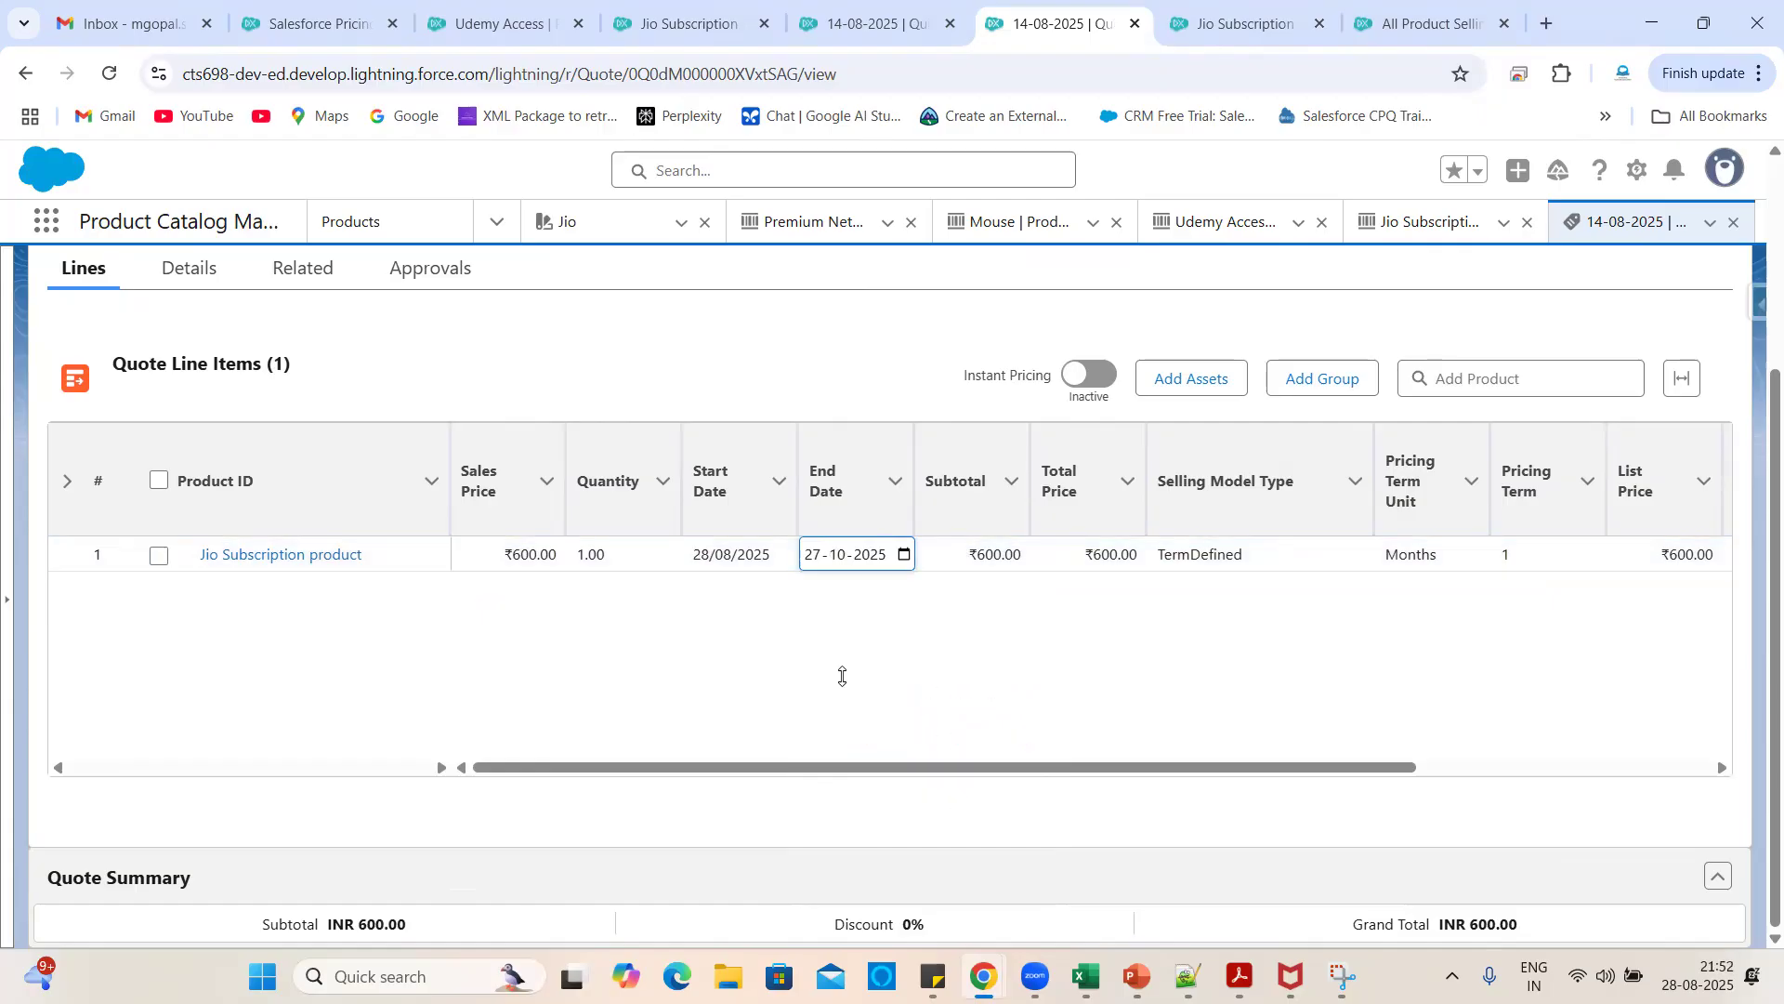
{"action": "left_click", "coordinate": [1011, 832]}
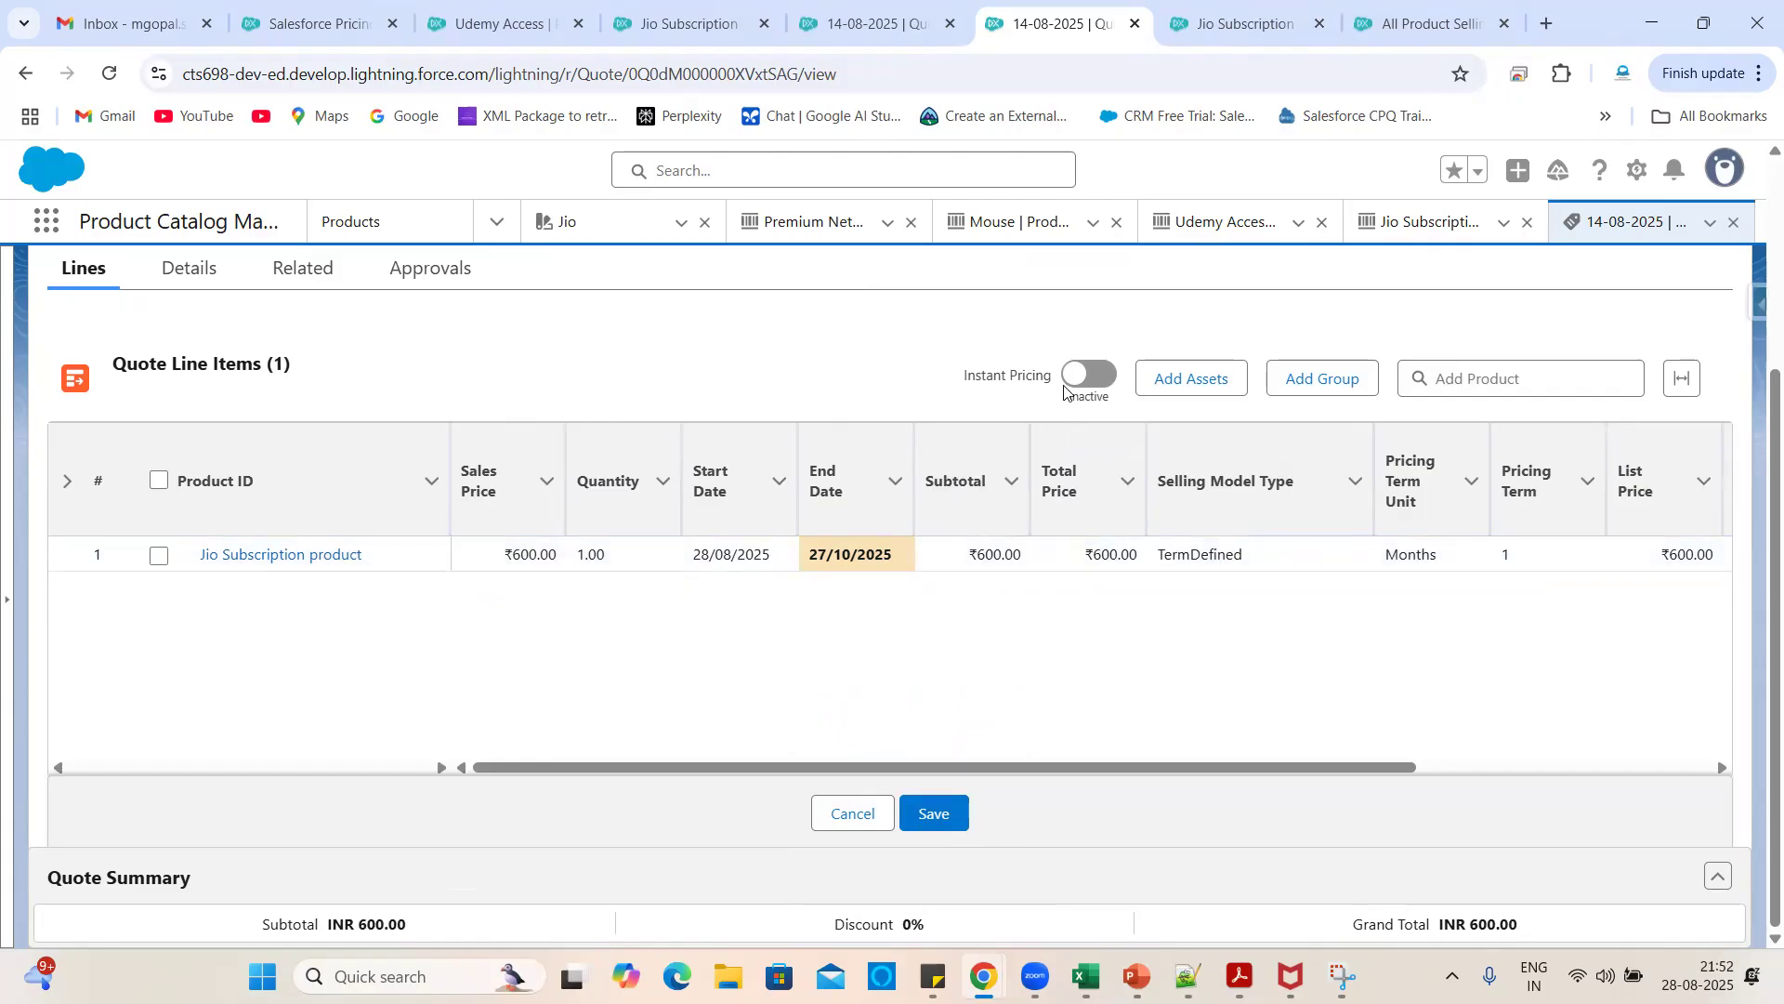
{"action": "left_click", "coordinate": [1097, 382]}
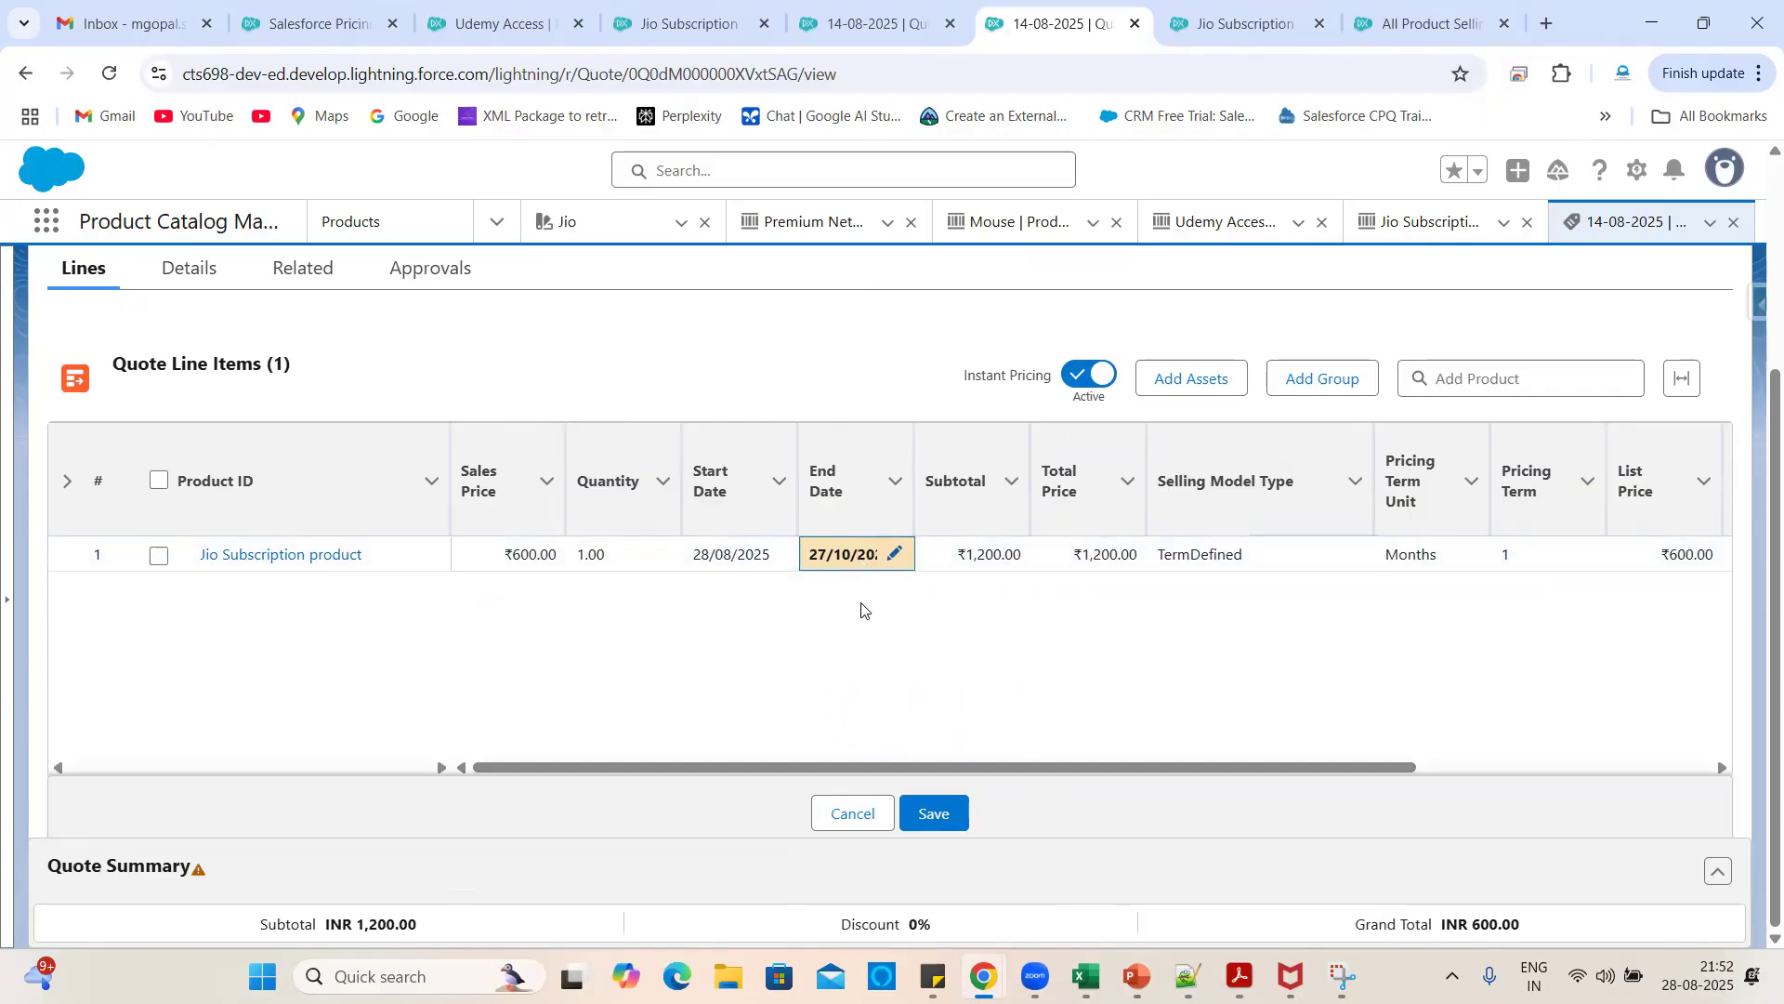
{"action": "left_click", "coordinate": [938, 815]}
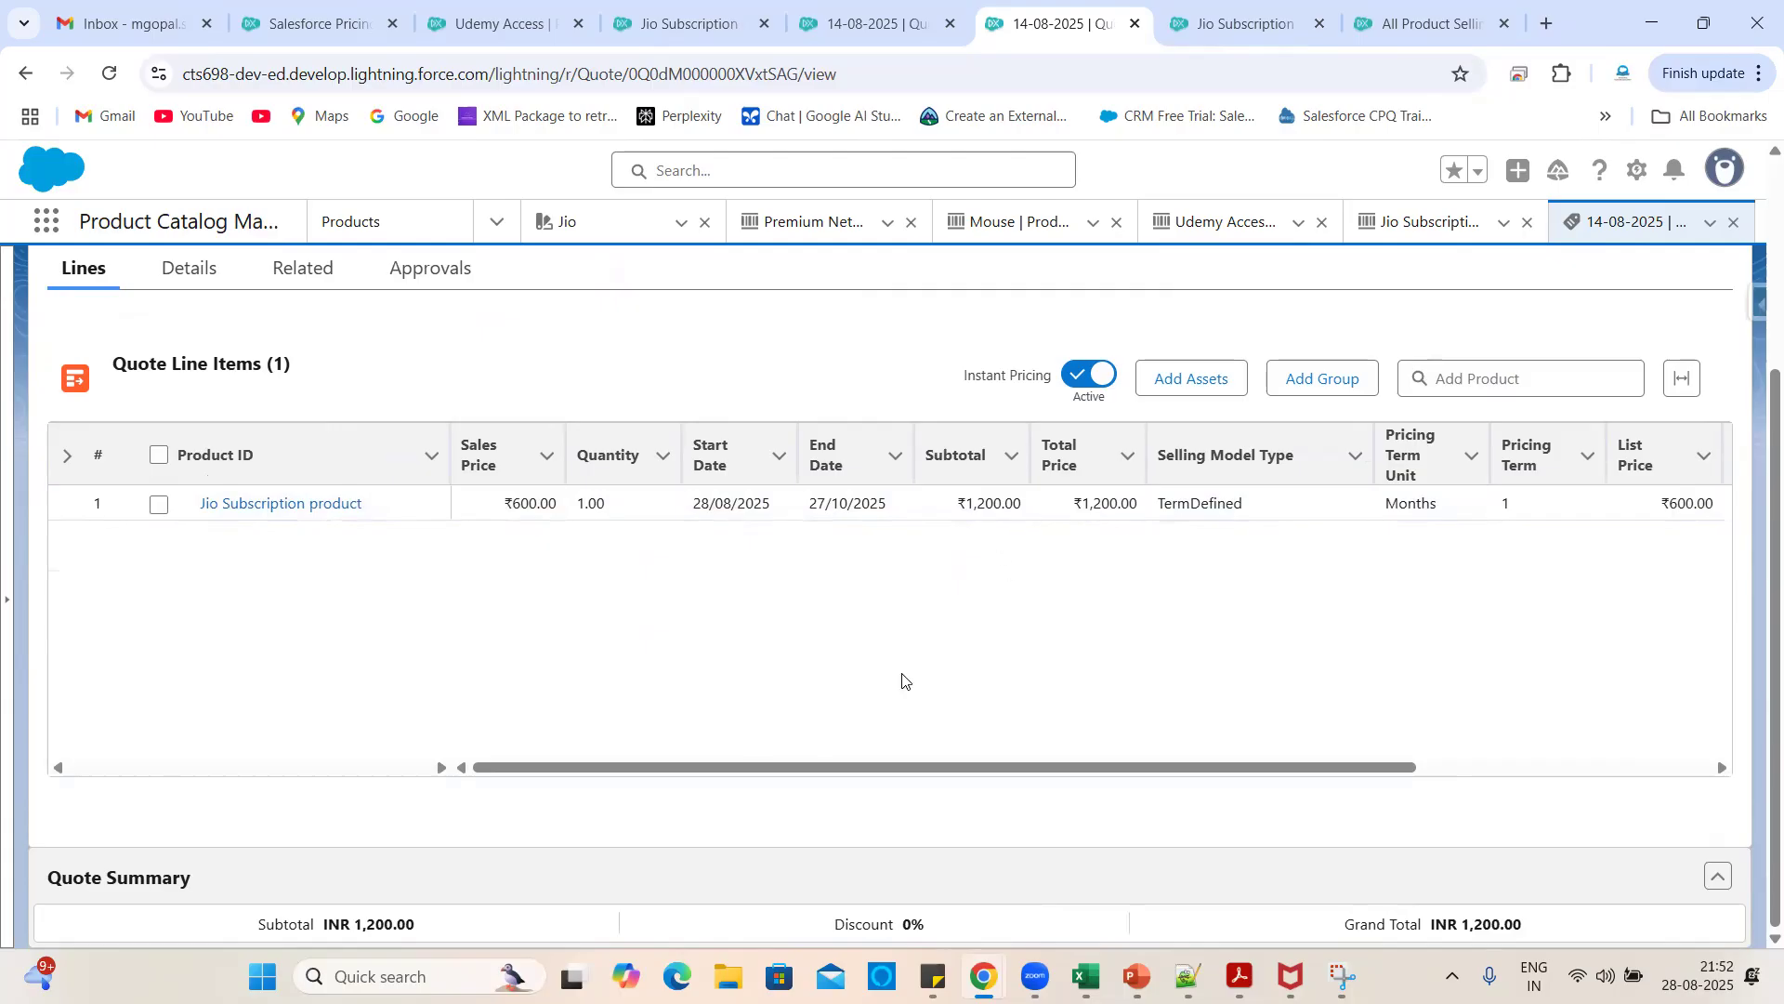
- Change the subscription line's End Date to 27 November 2025
{"action": "left_click", "coordinate": [897, 512]}
{"action": "left_click", "coordinate": [897, 512]}
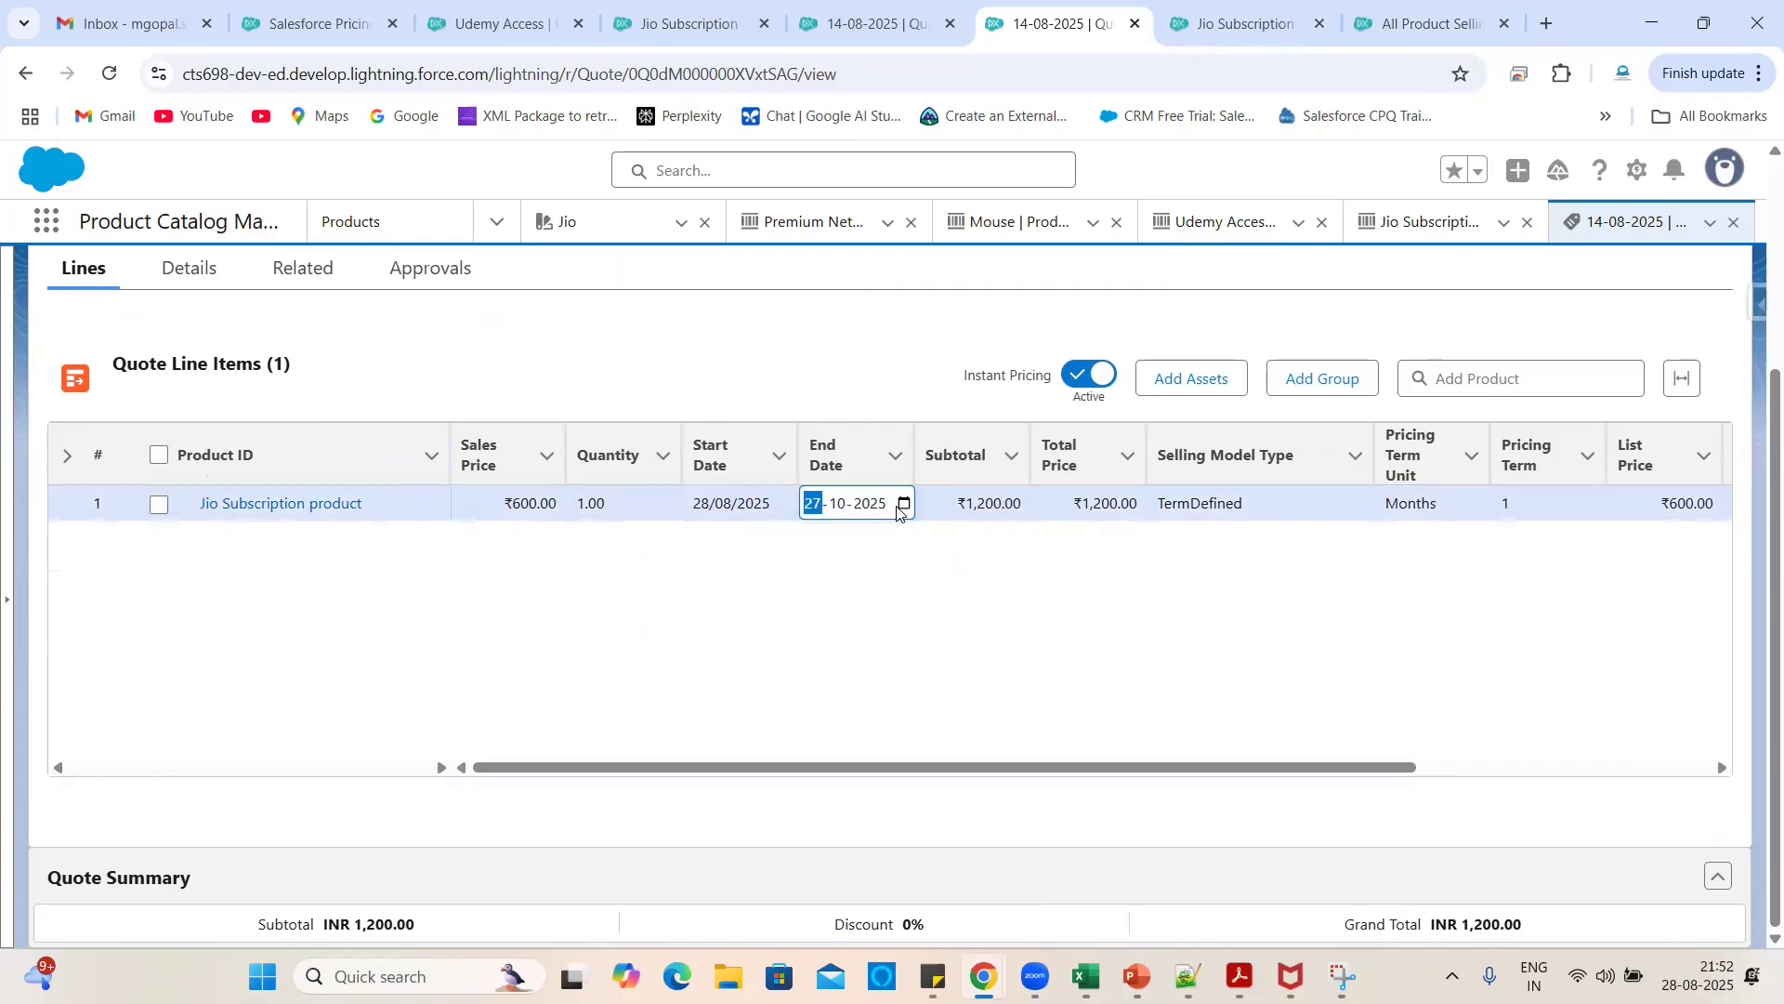
{"action": "left_click", "coordinate": [1027, 549]}
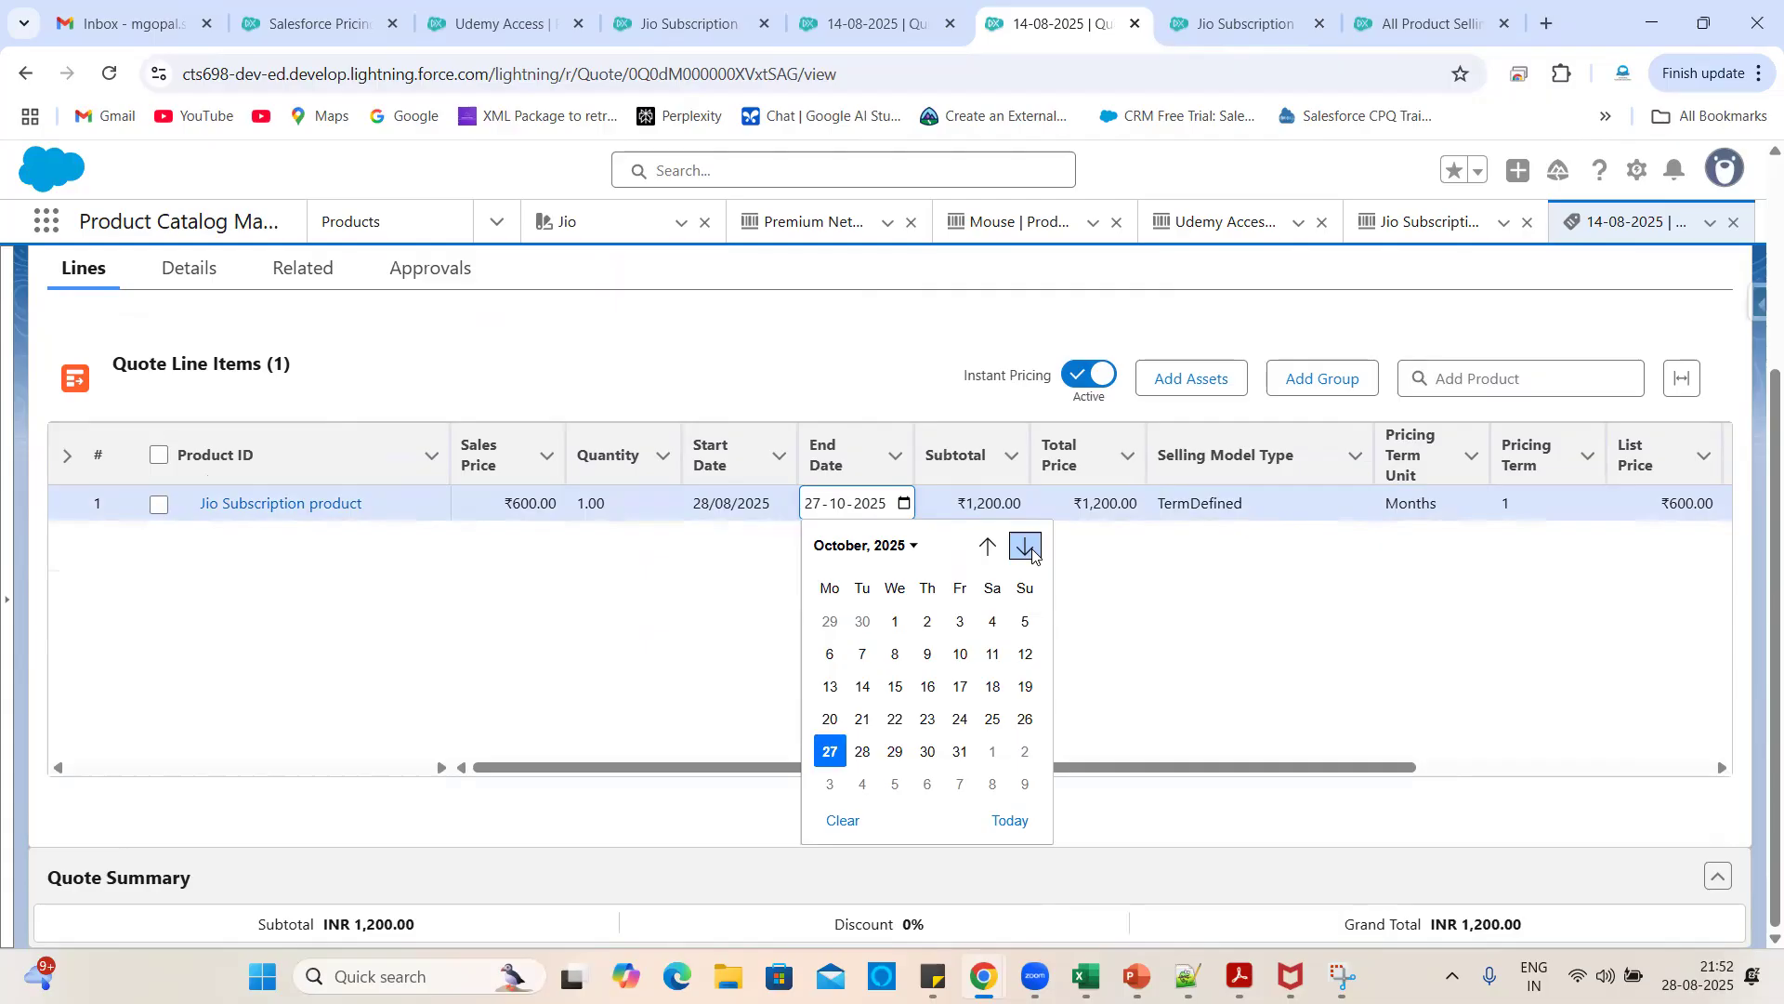
{"action": "left_click", "coordinate": [926, 753]}
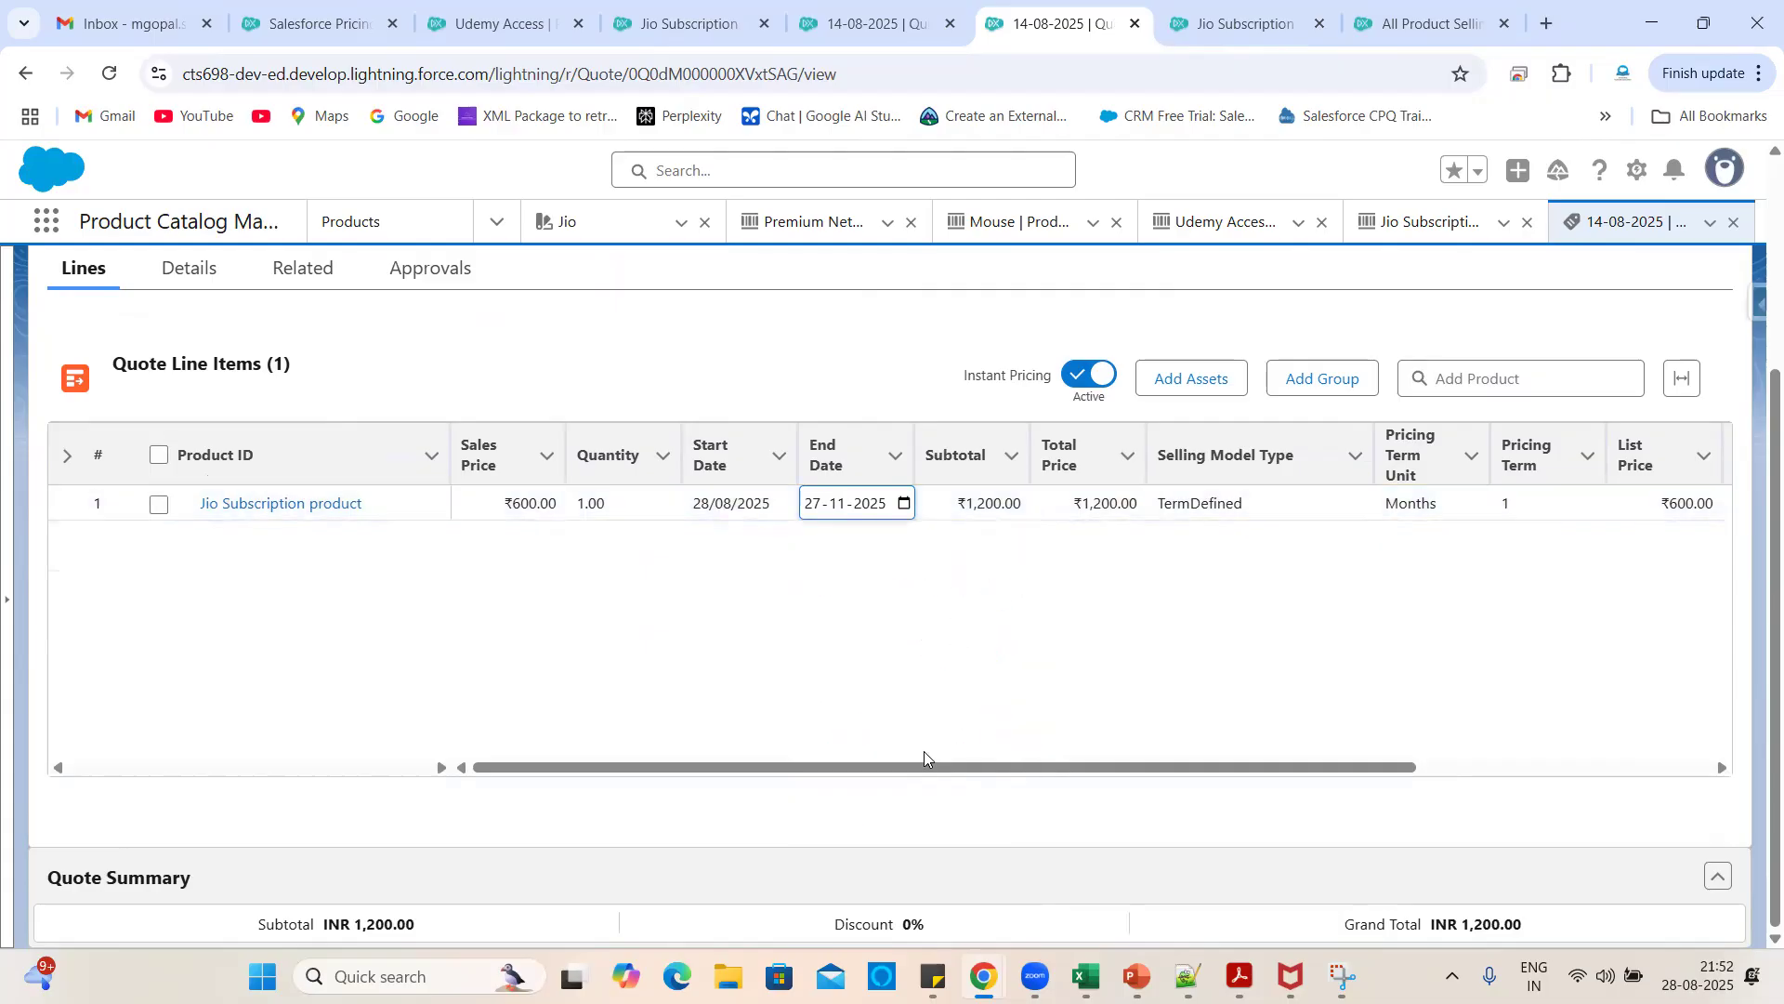
{"action": "left_click", "coordinate": [1073, 842]}
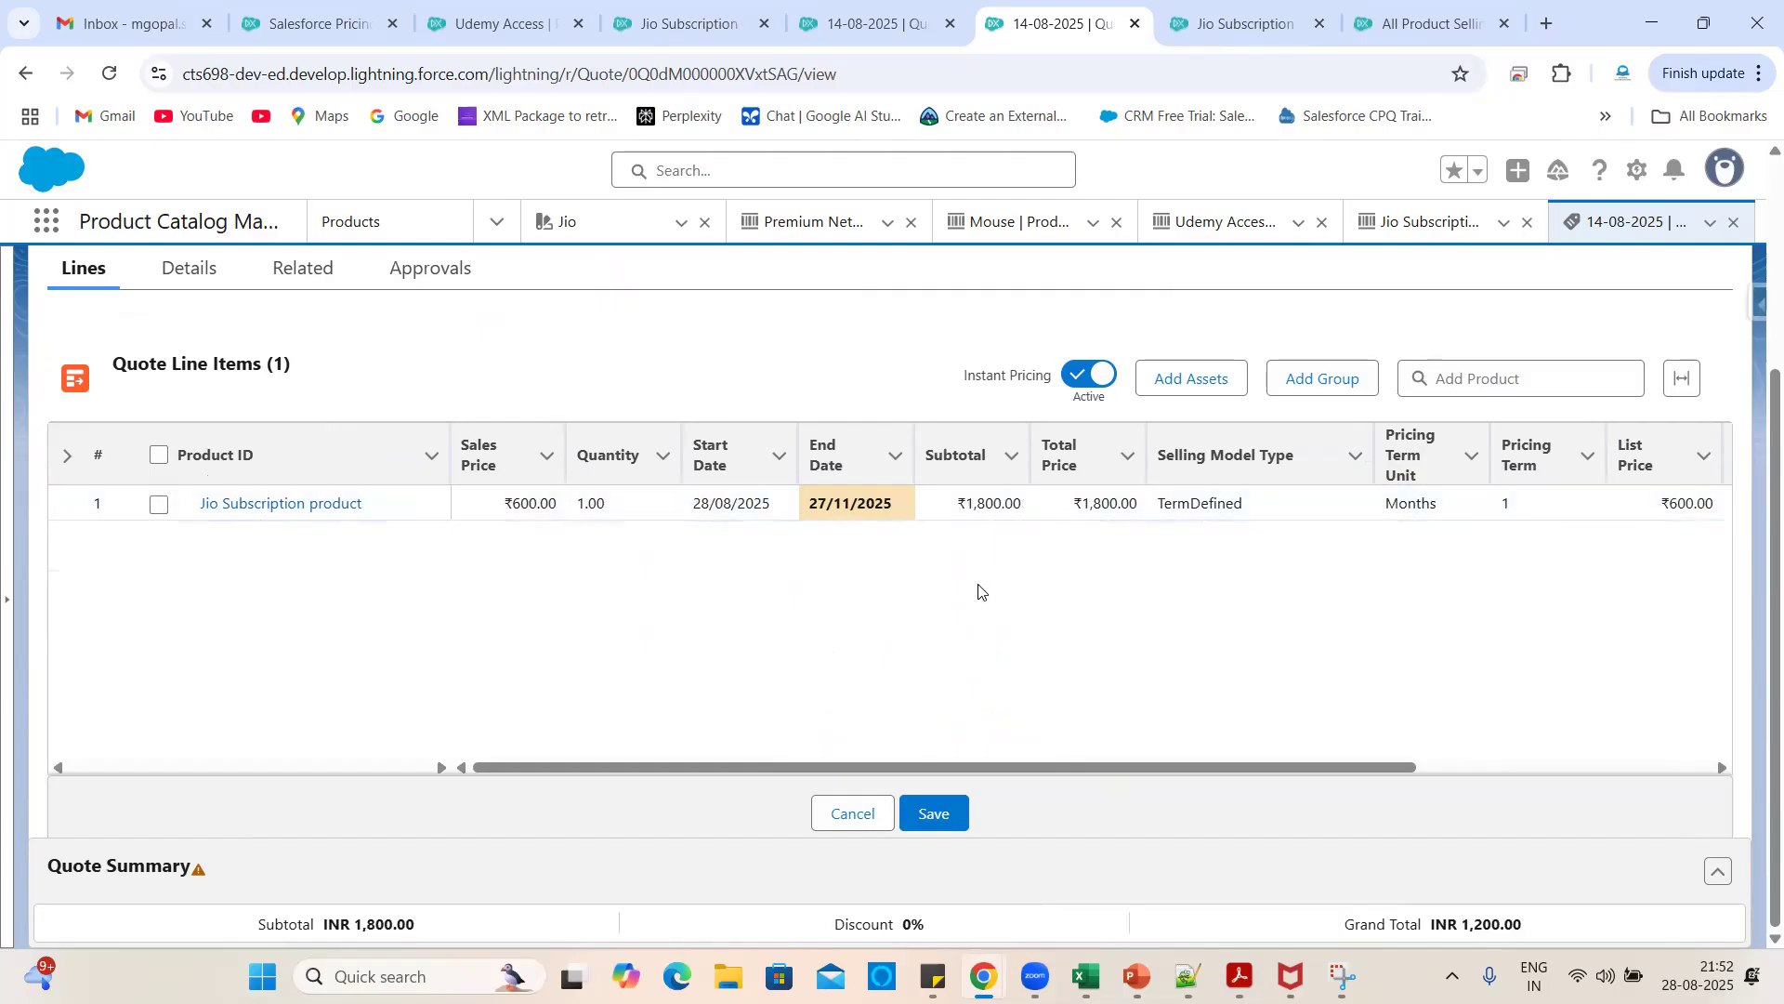
- Change the End Date back to 30 October 2025, leaving it unsaved
{"action": "left_click", "coordinate": [892, 507]}
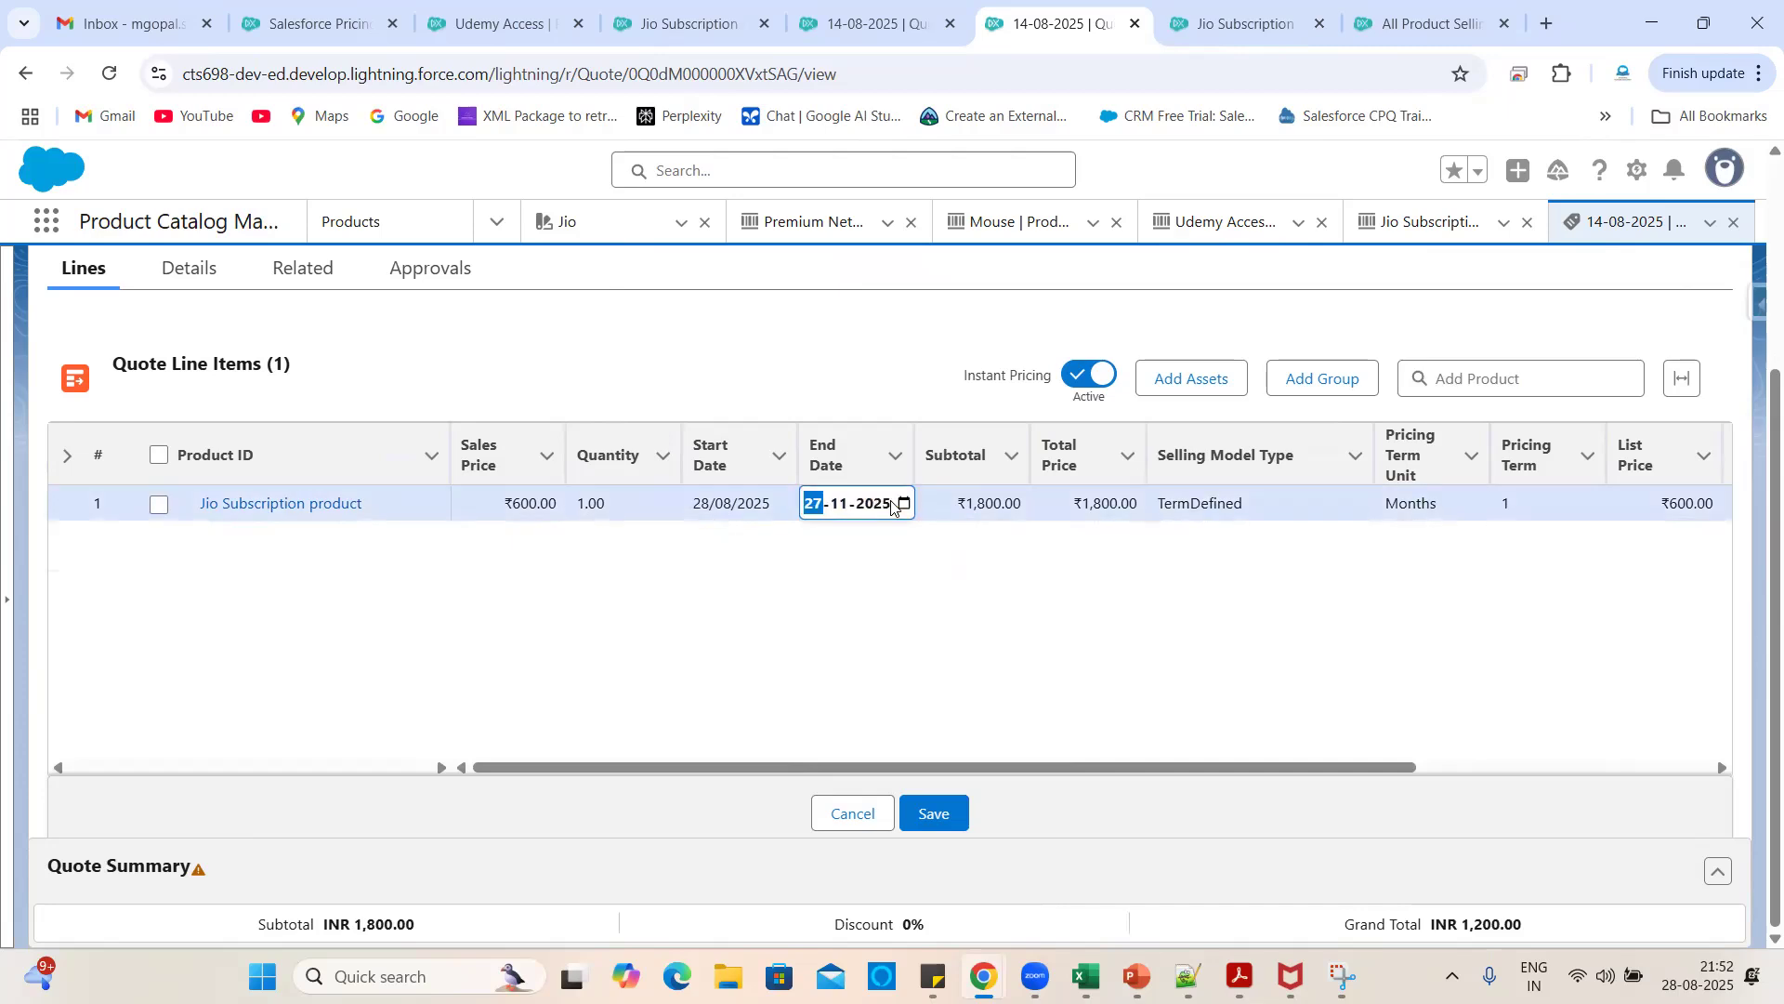
{"action": "left_click", "coordinate": [905, 503]}
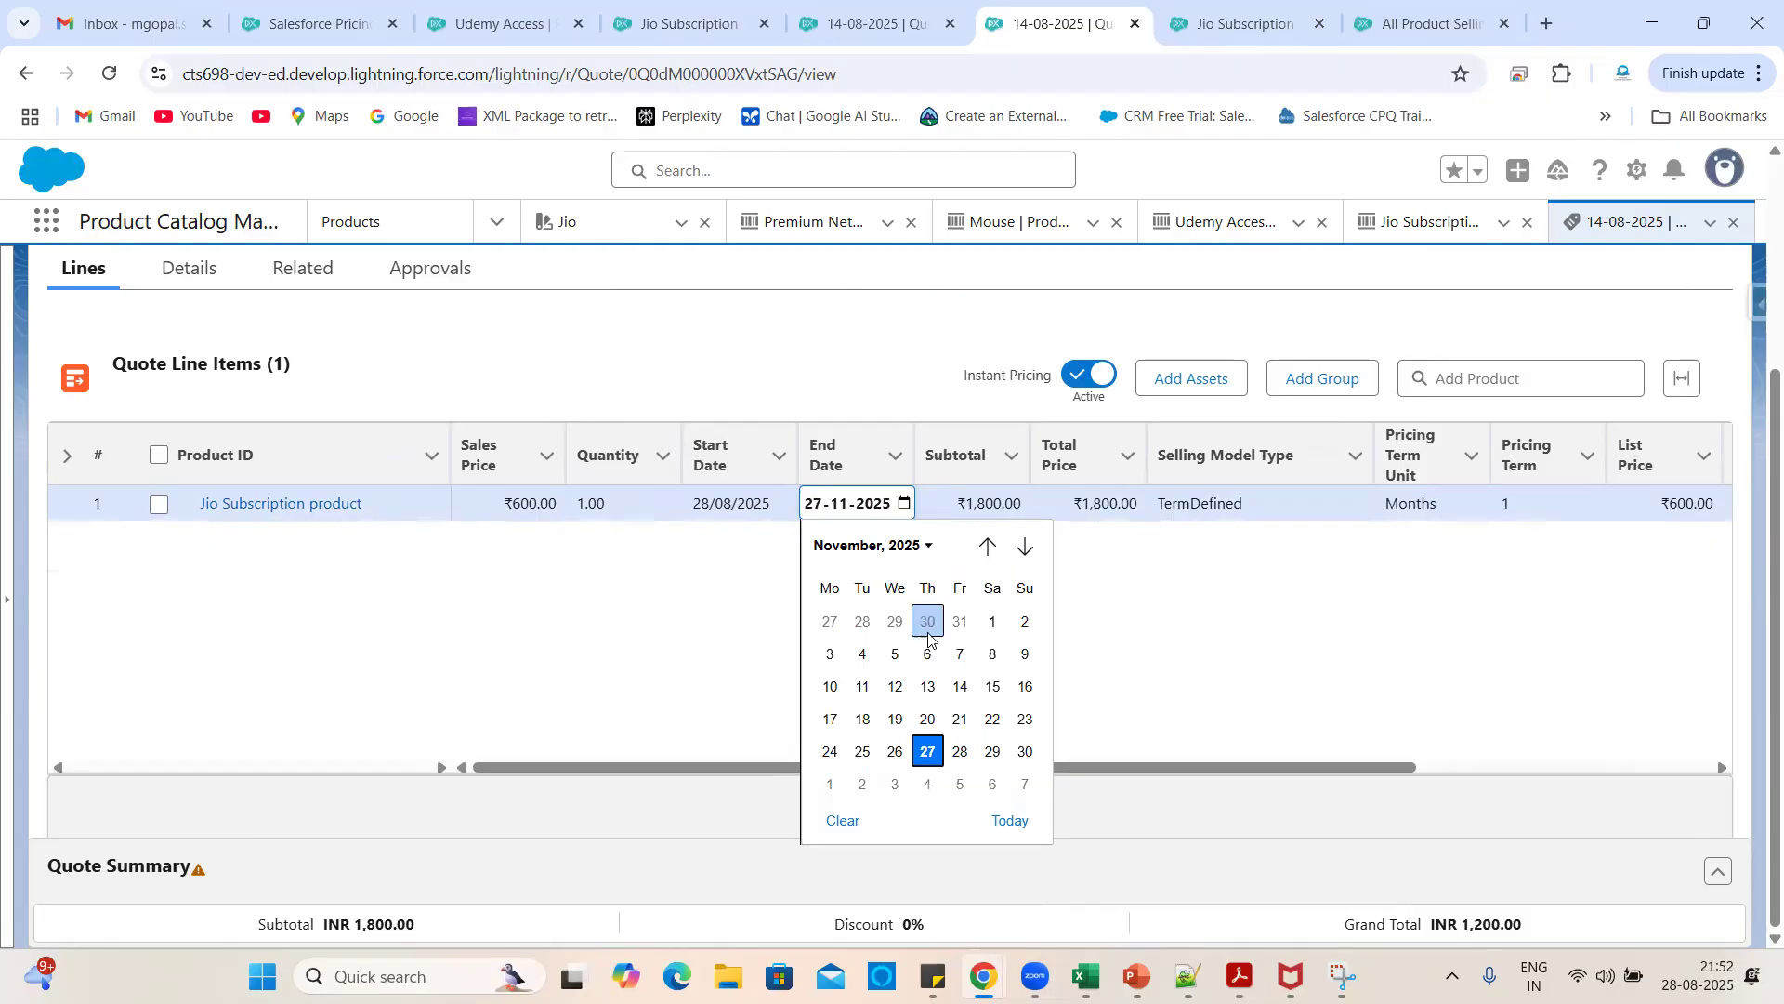
{"action": "left_click", "coordinate": [983, 547]}
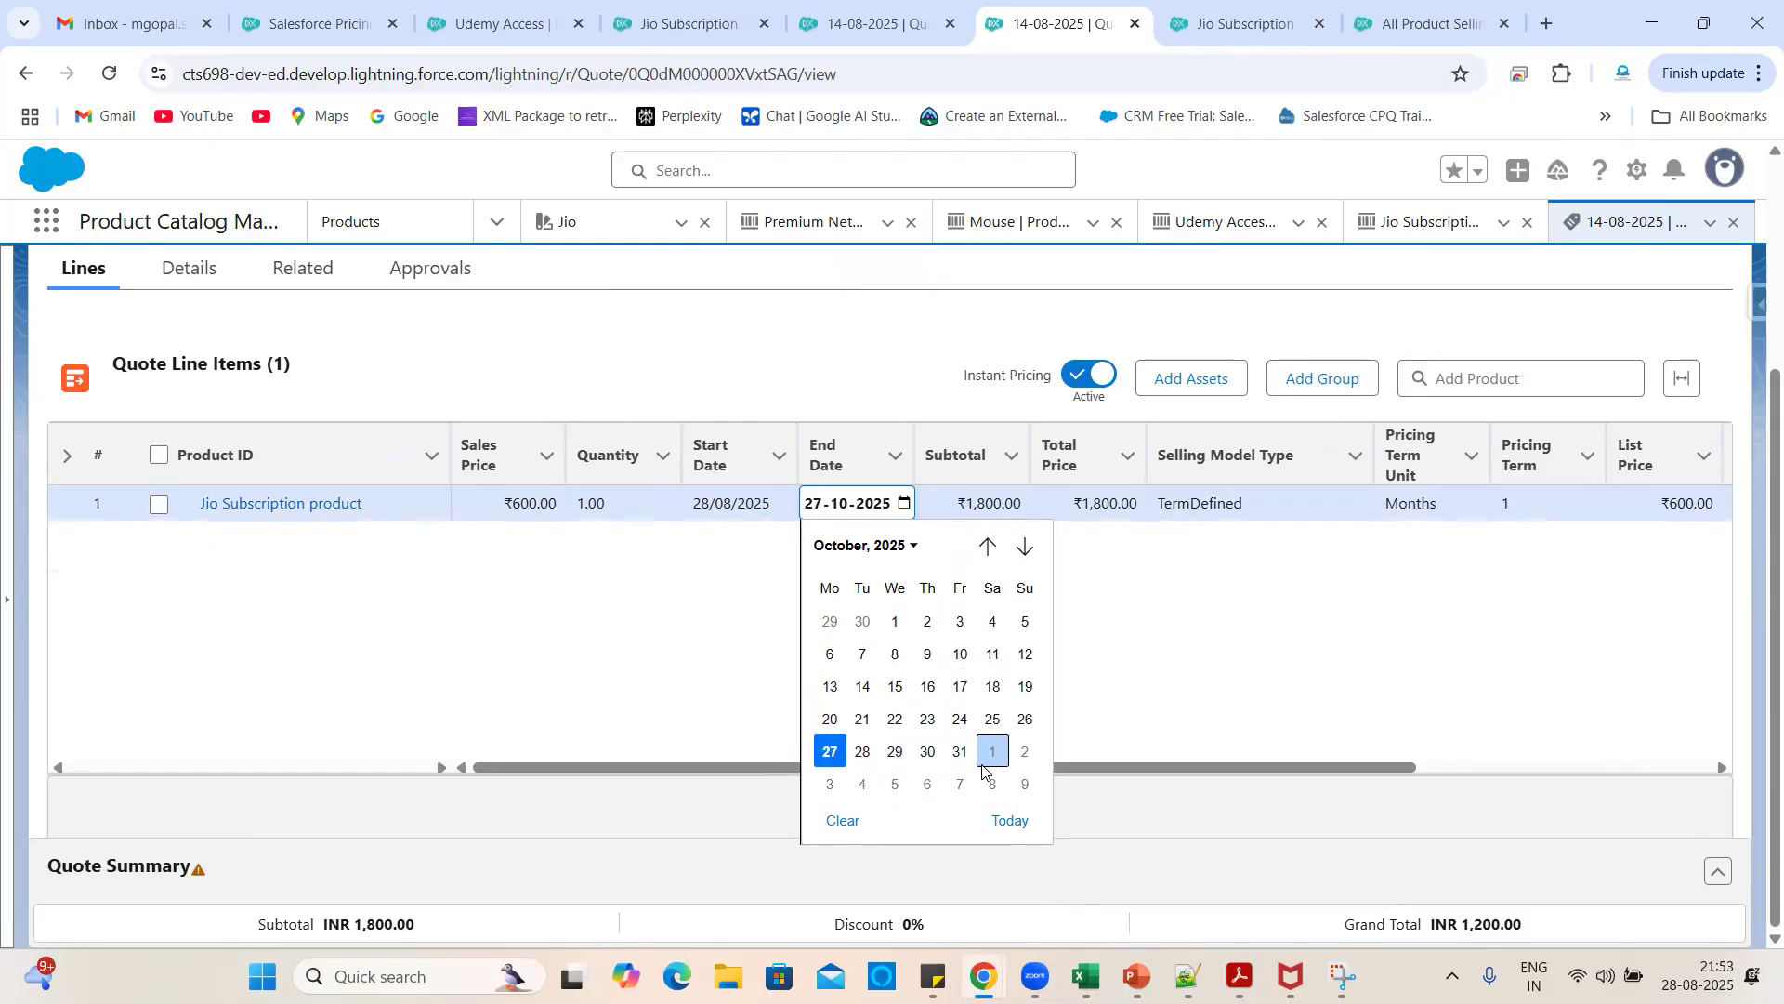
{"action": "left_click", "coordinate": [927, 752]}
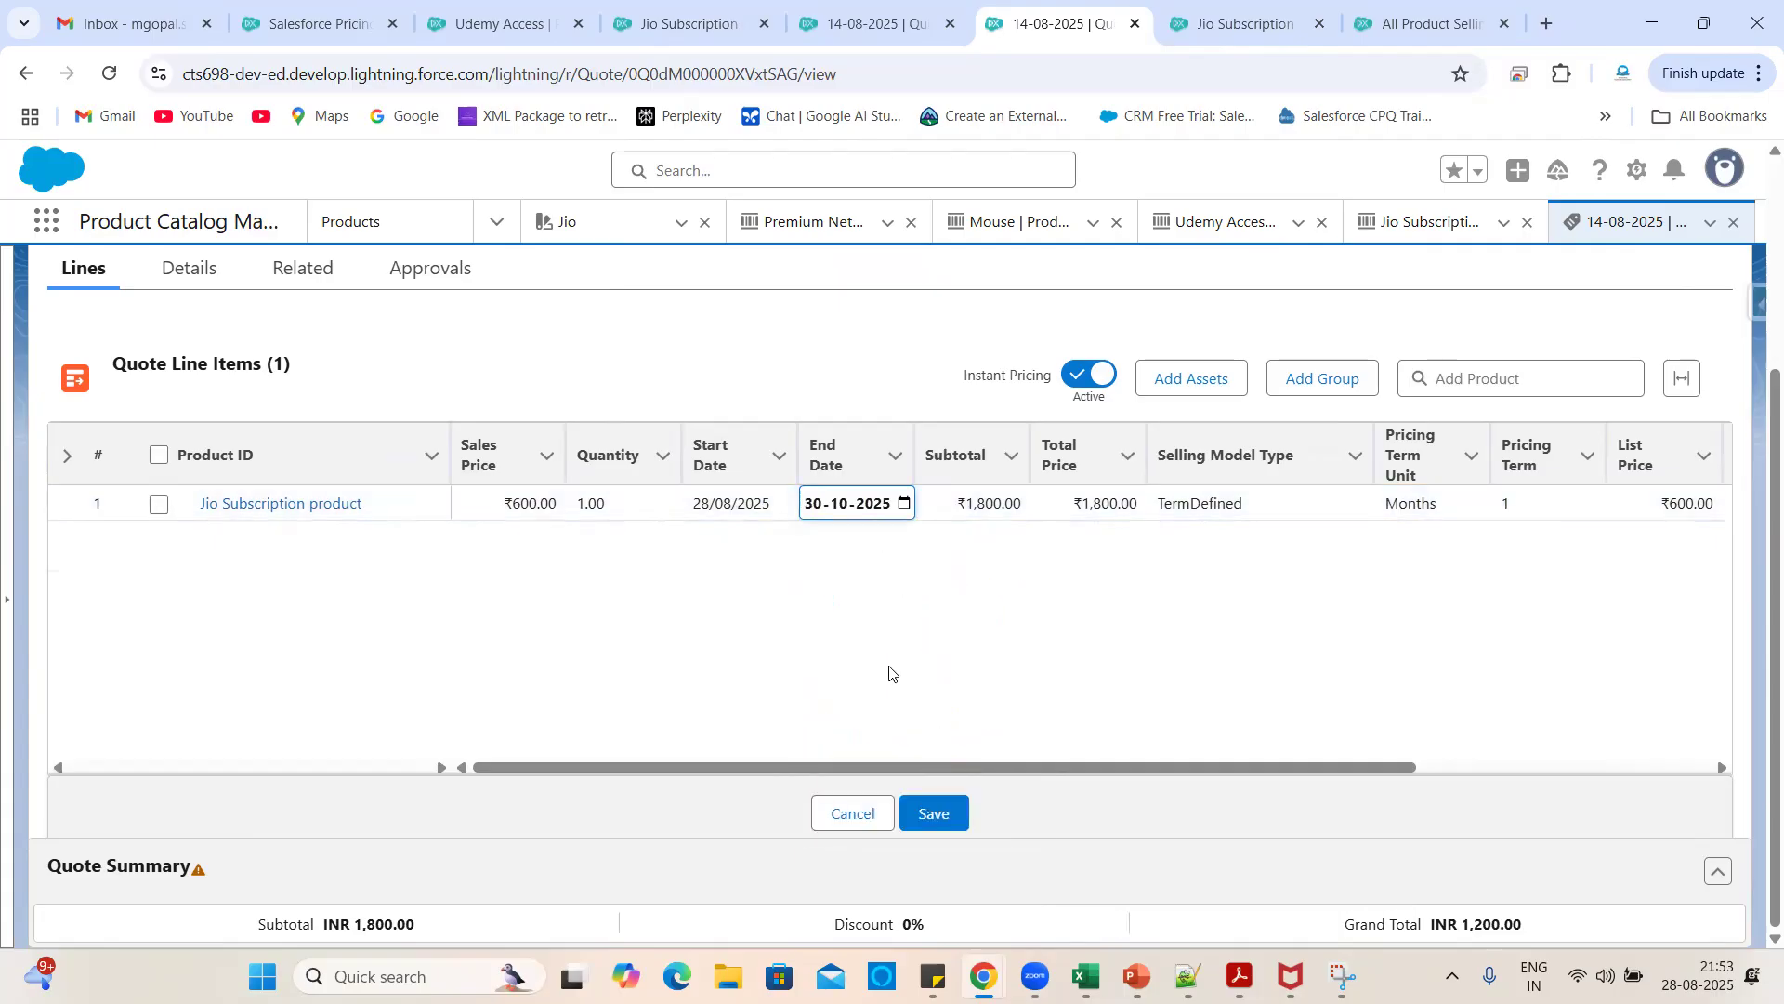
{"action": "left_click", "coordinate": [1067, 804]}
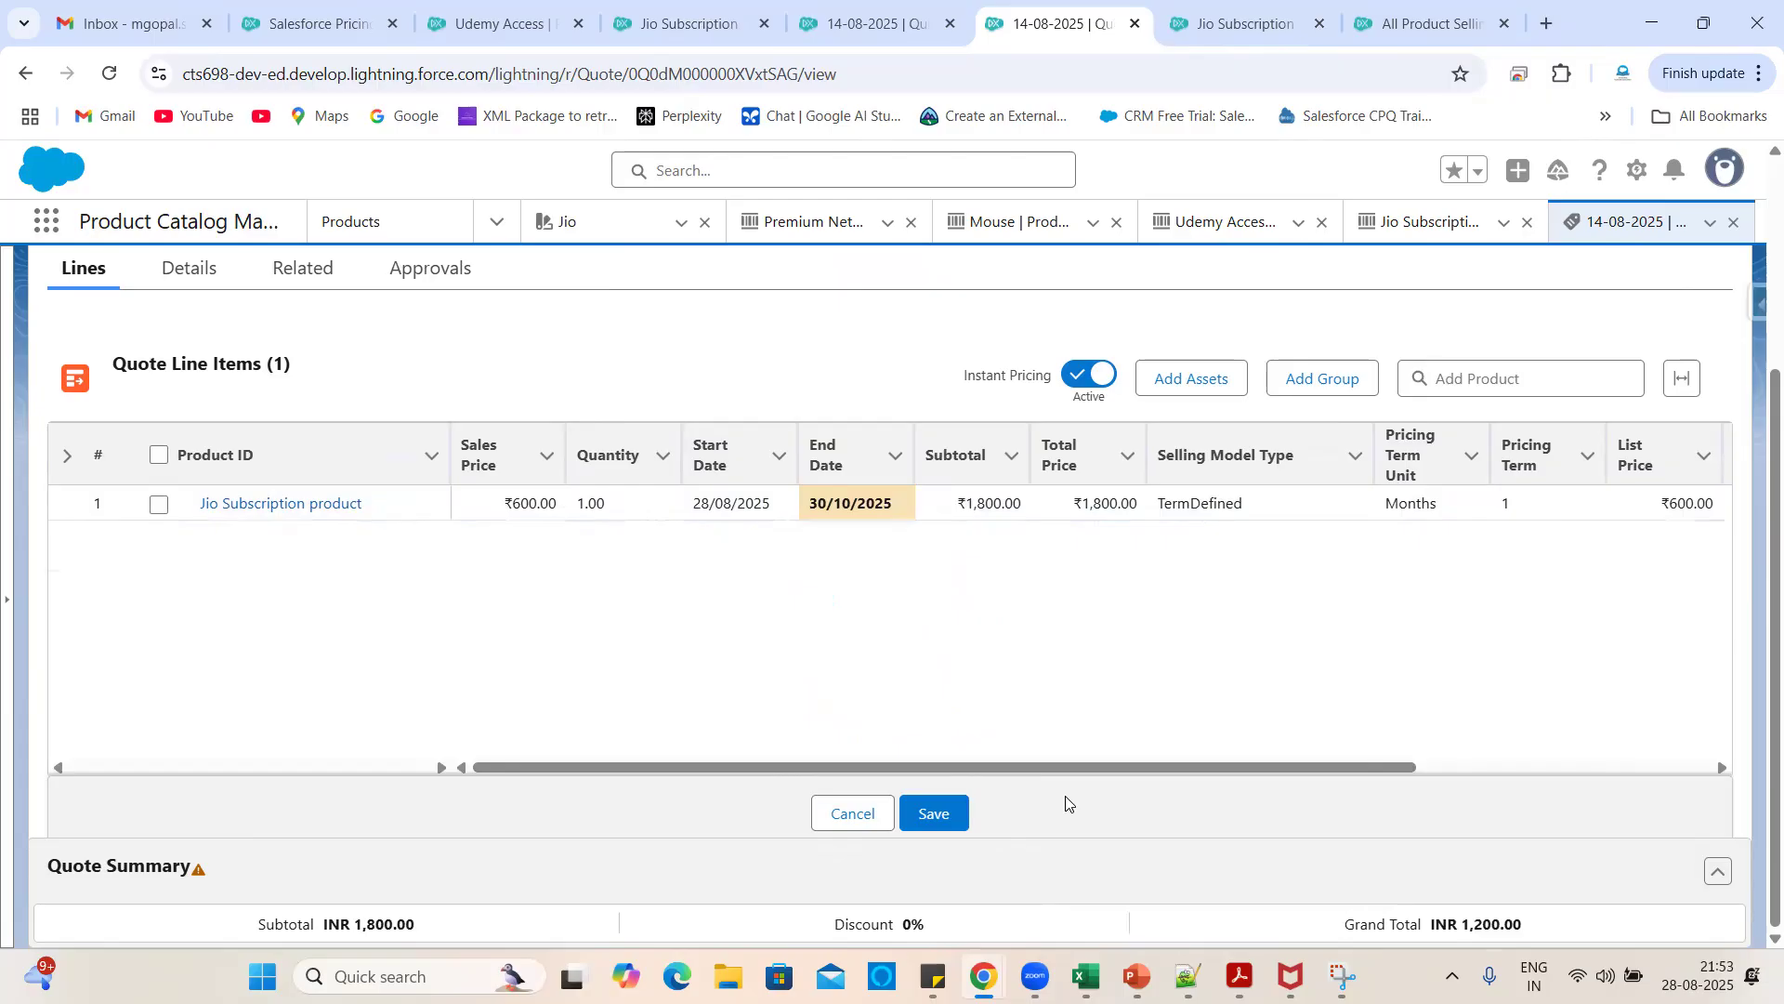
{"action": "right_click", "coordinate": [1067, 803]}
{"action": "left_click", "coordinate": [1033, 804]}
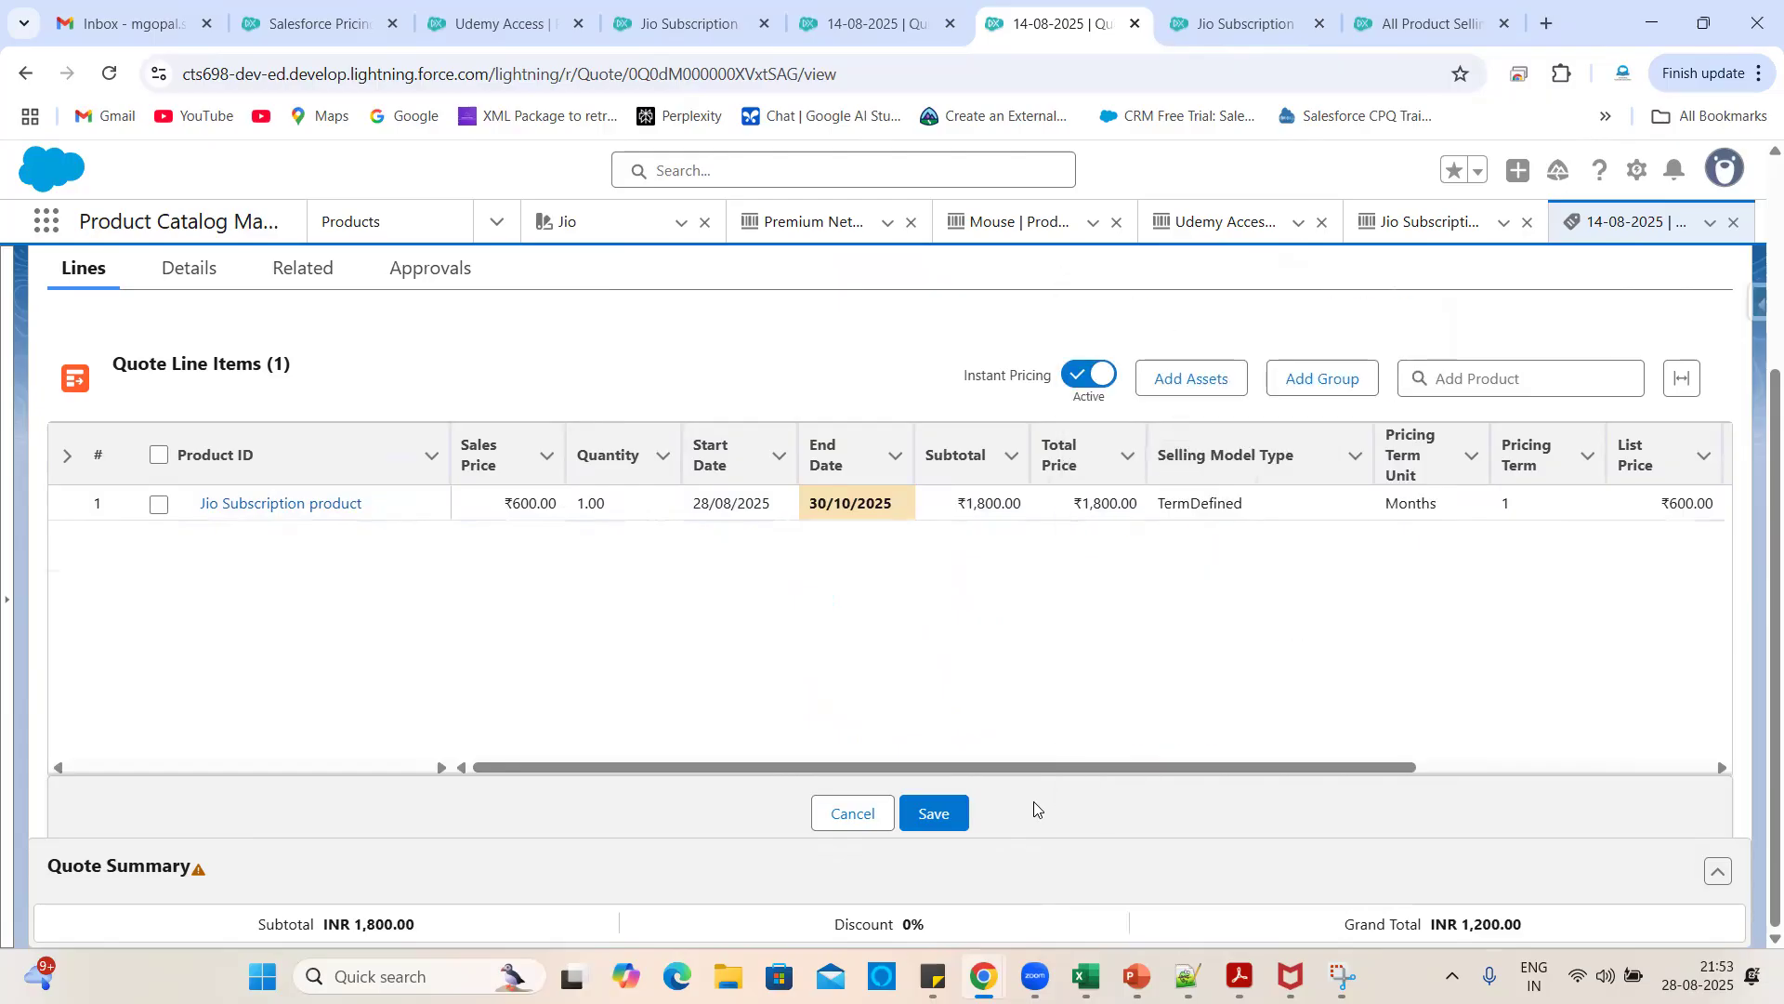
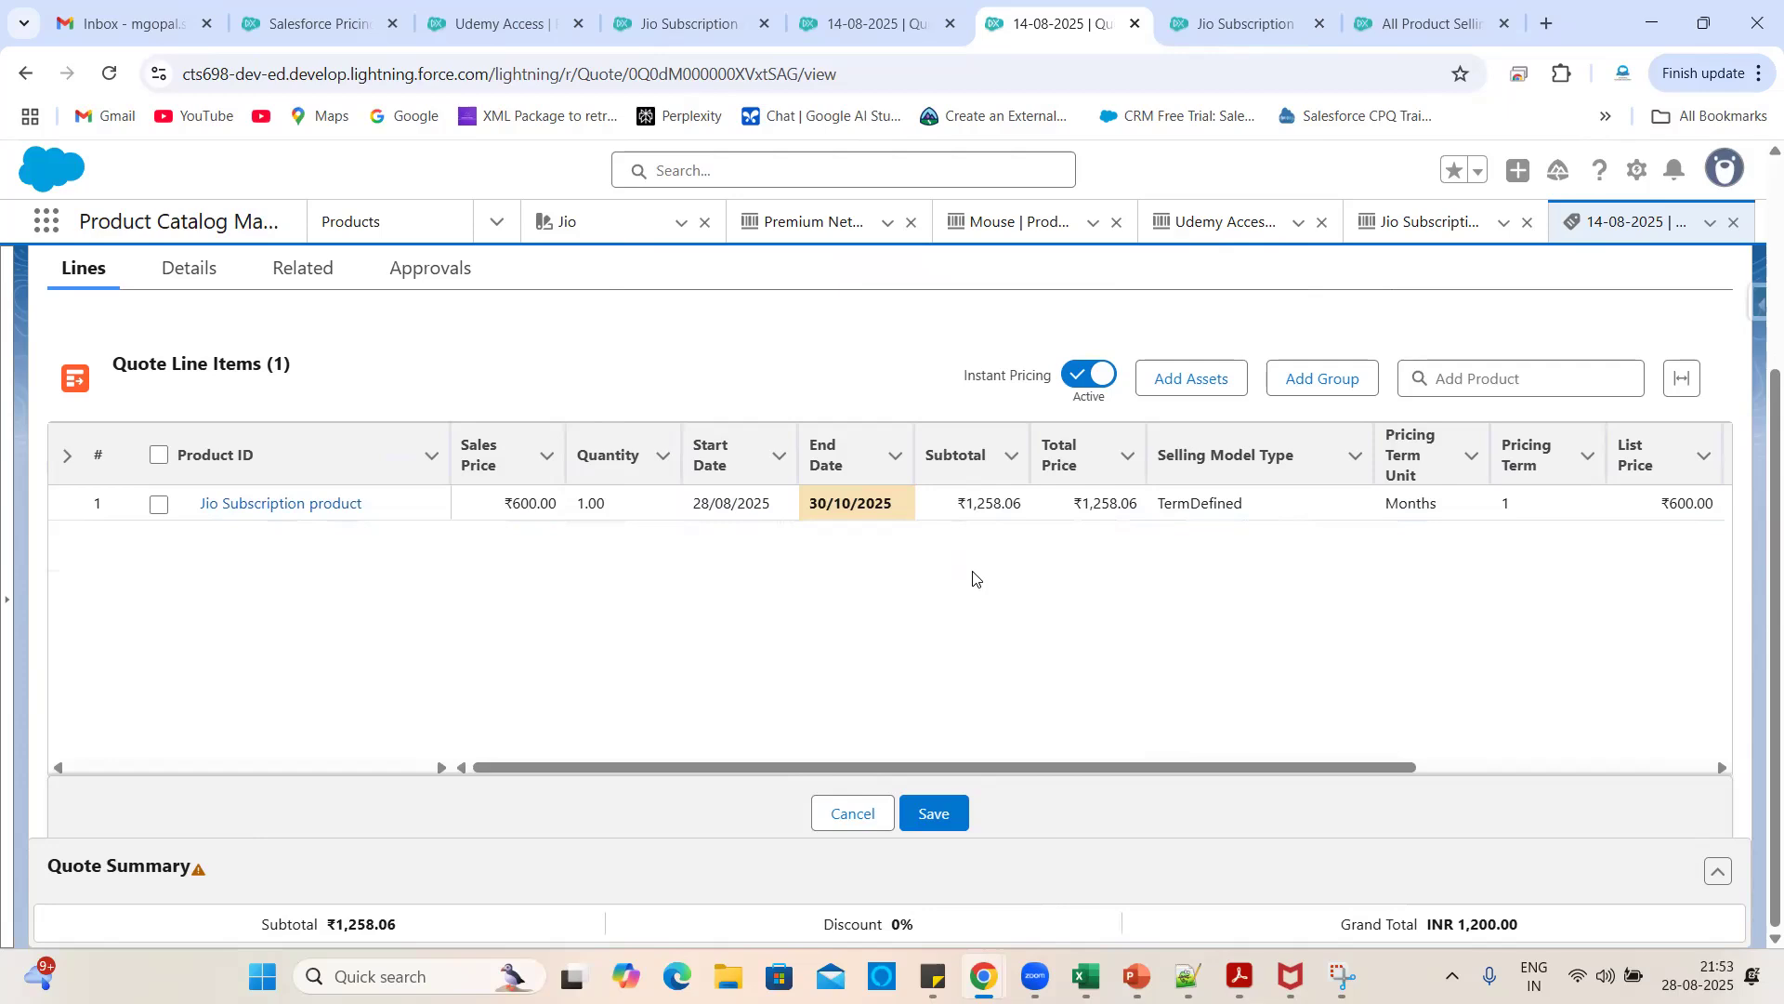
- Save the line's 30/10/2025 End Date, bringing the grand total to ₹1,258.06
{"action": "left_click", "coordinate": [942, 810]}
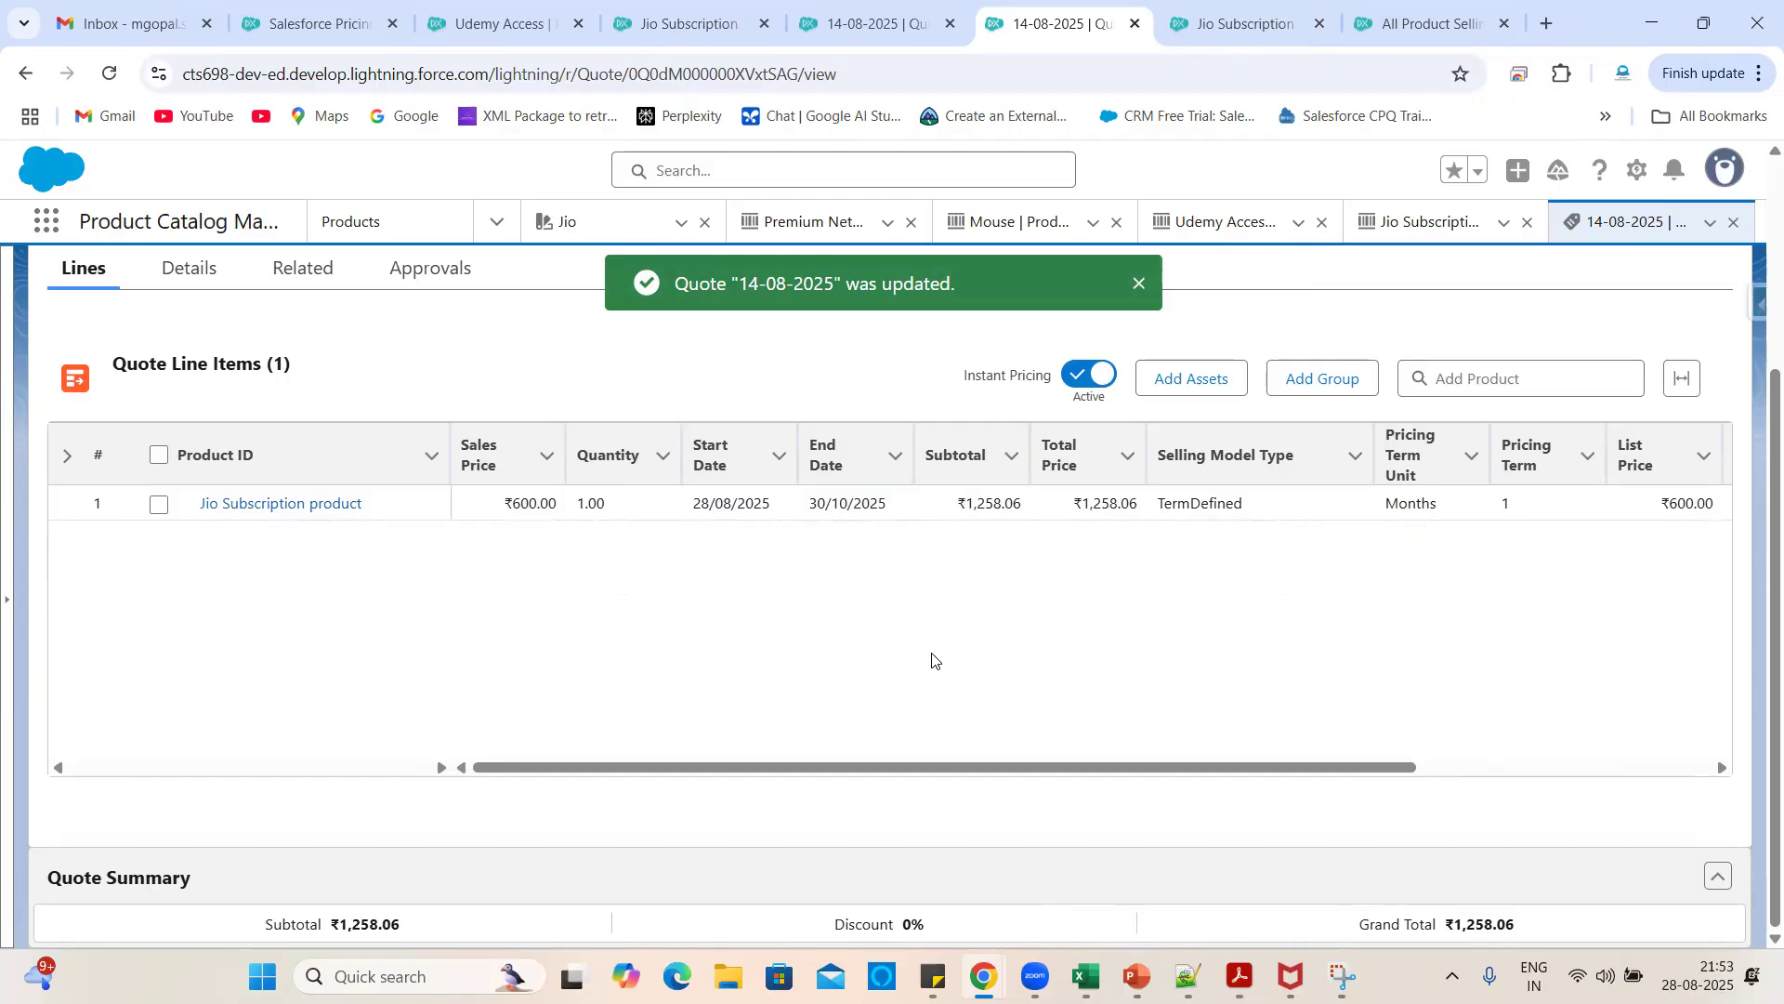
{"action": "scroll", "coordinate": [1285, 630], "scroll_direction": "right", "scroll_amount": 3}
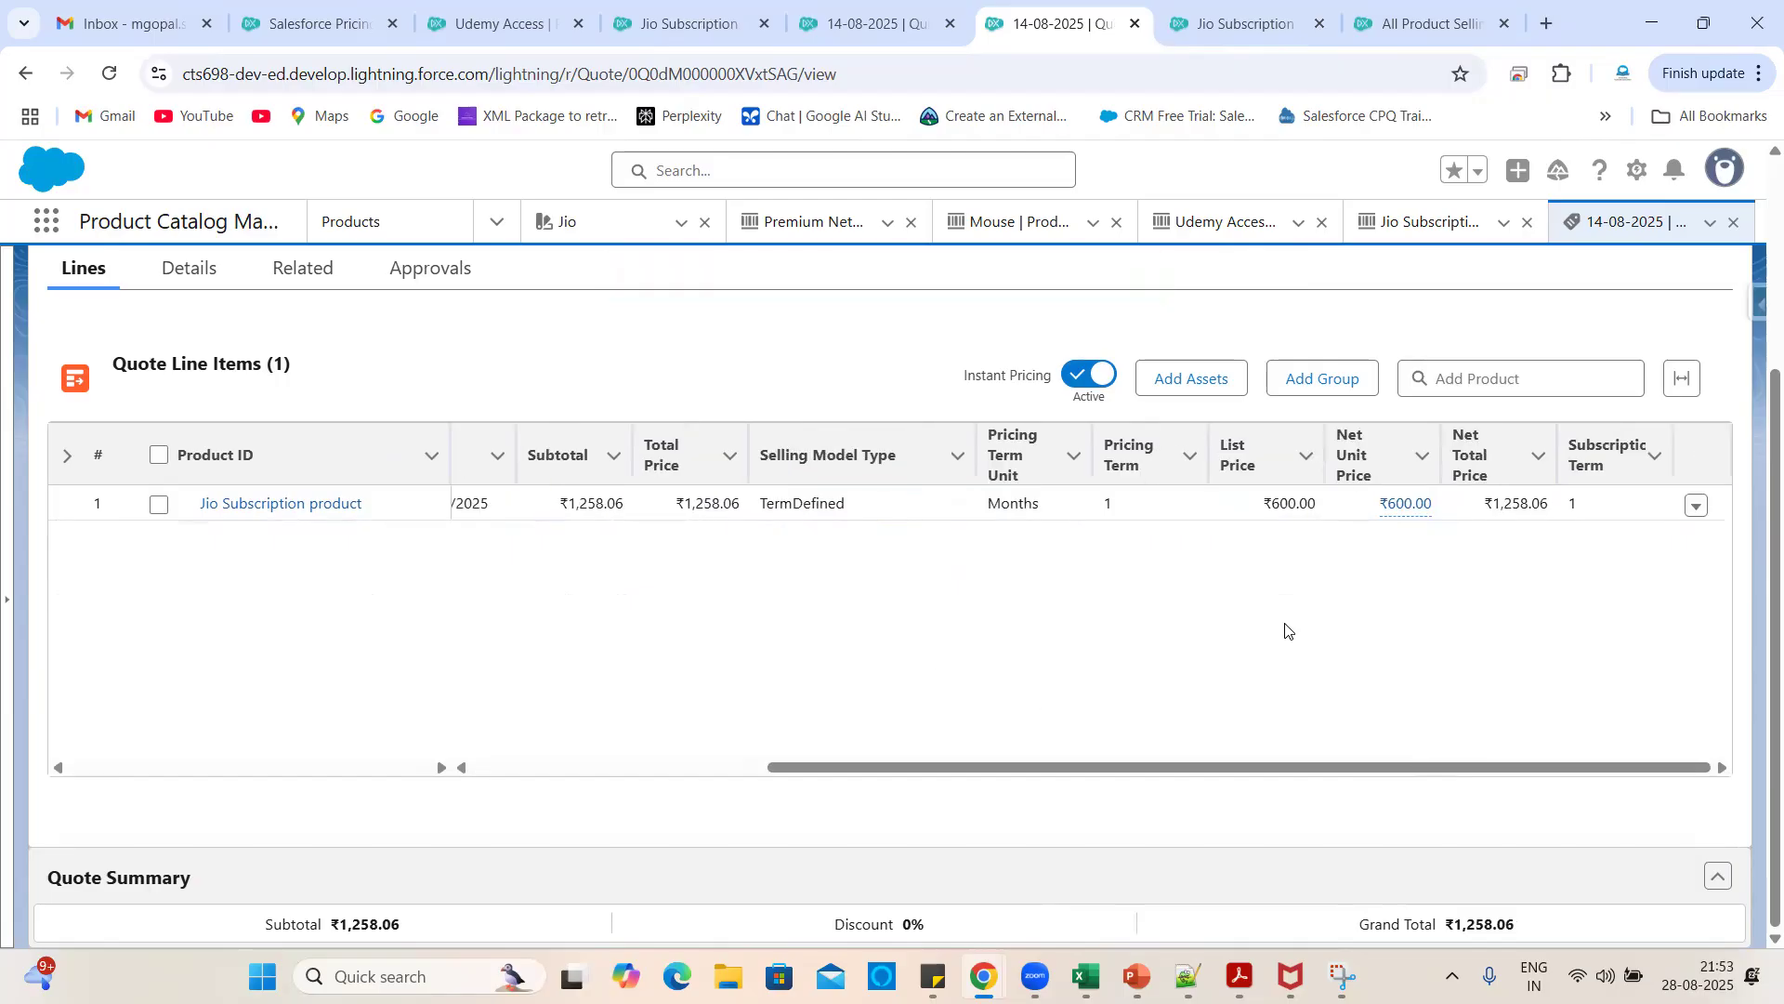
- Delete the Jio Subscription quote line and save the quote
{"action": "left_click", "coordinate": [1697, 507]}
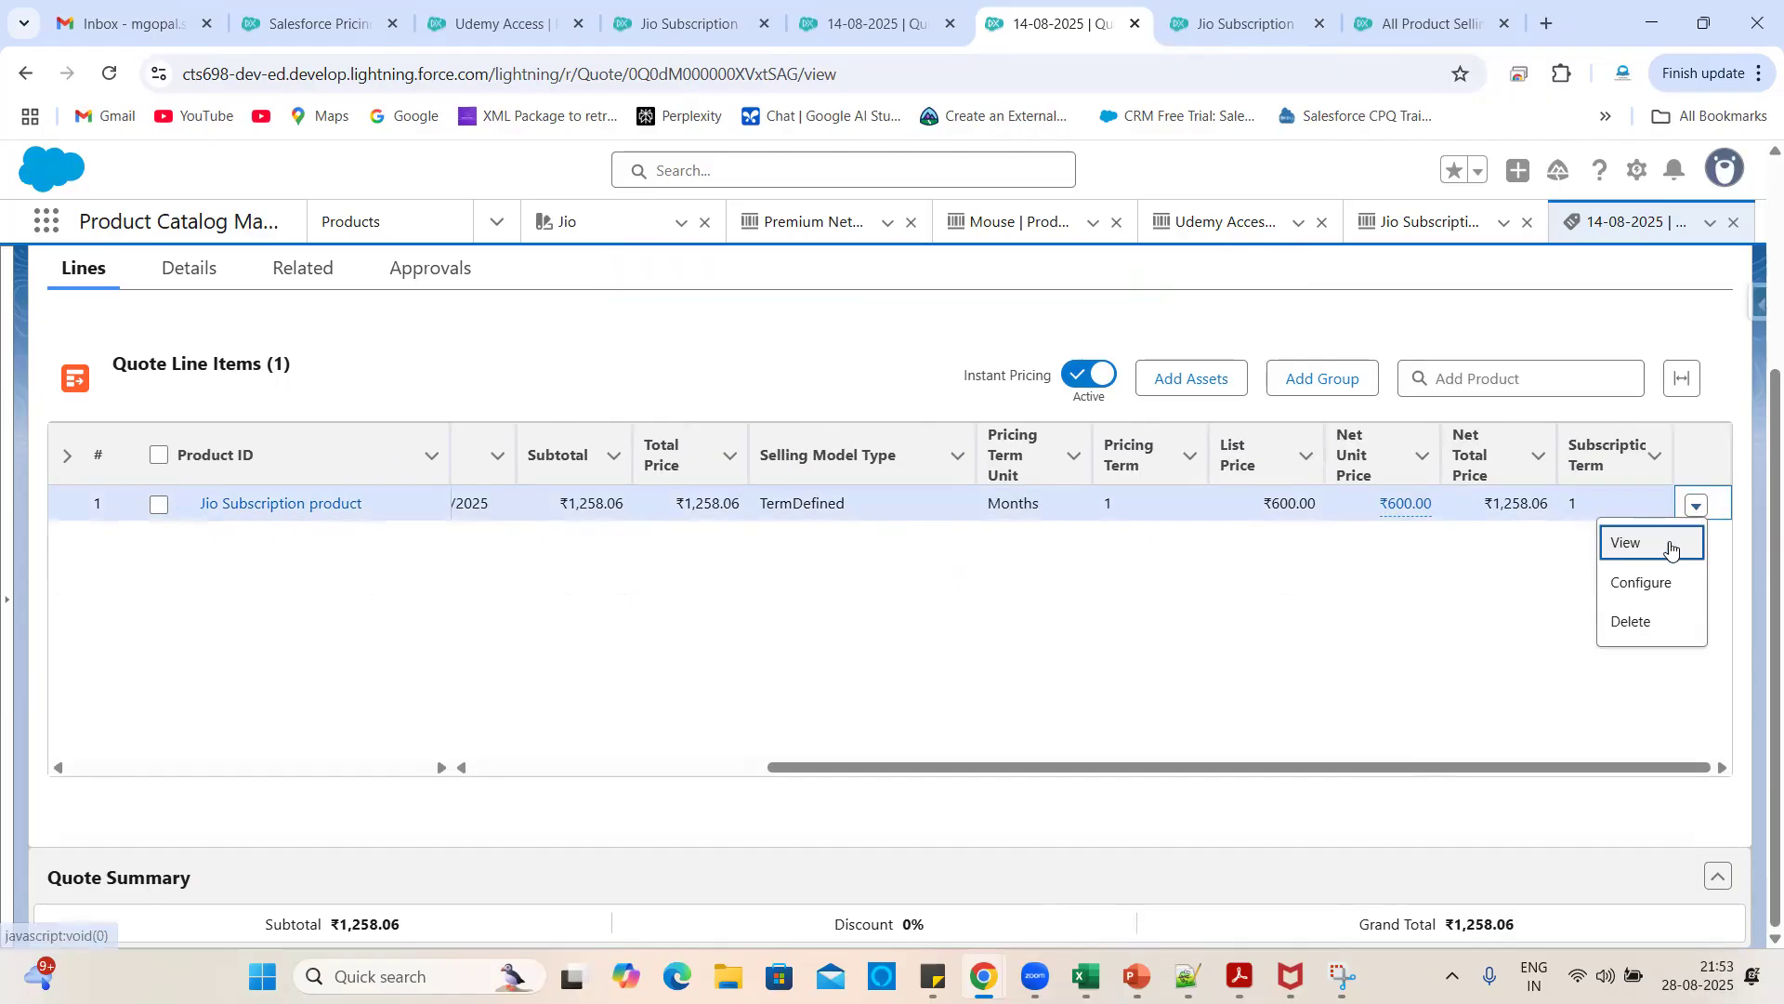
{"action": "left_click", "coordinate": [1637, 621]}
{"action": "left_click", "coordinate": [1330, 635]}
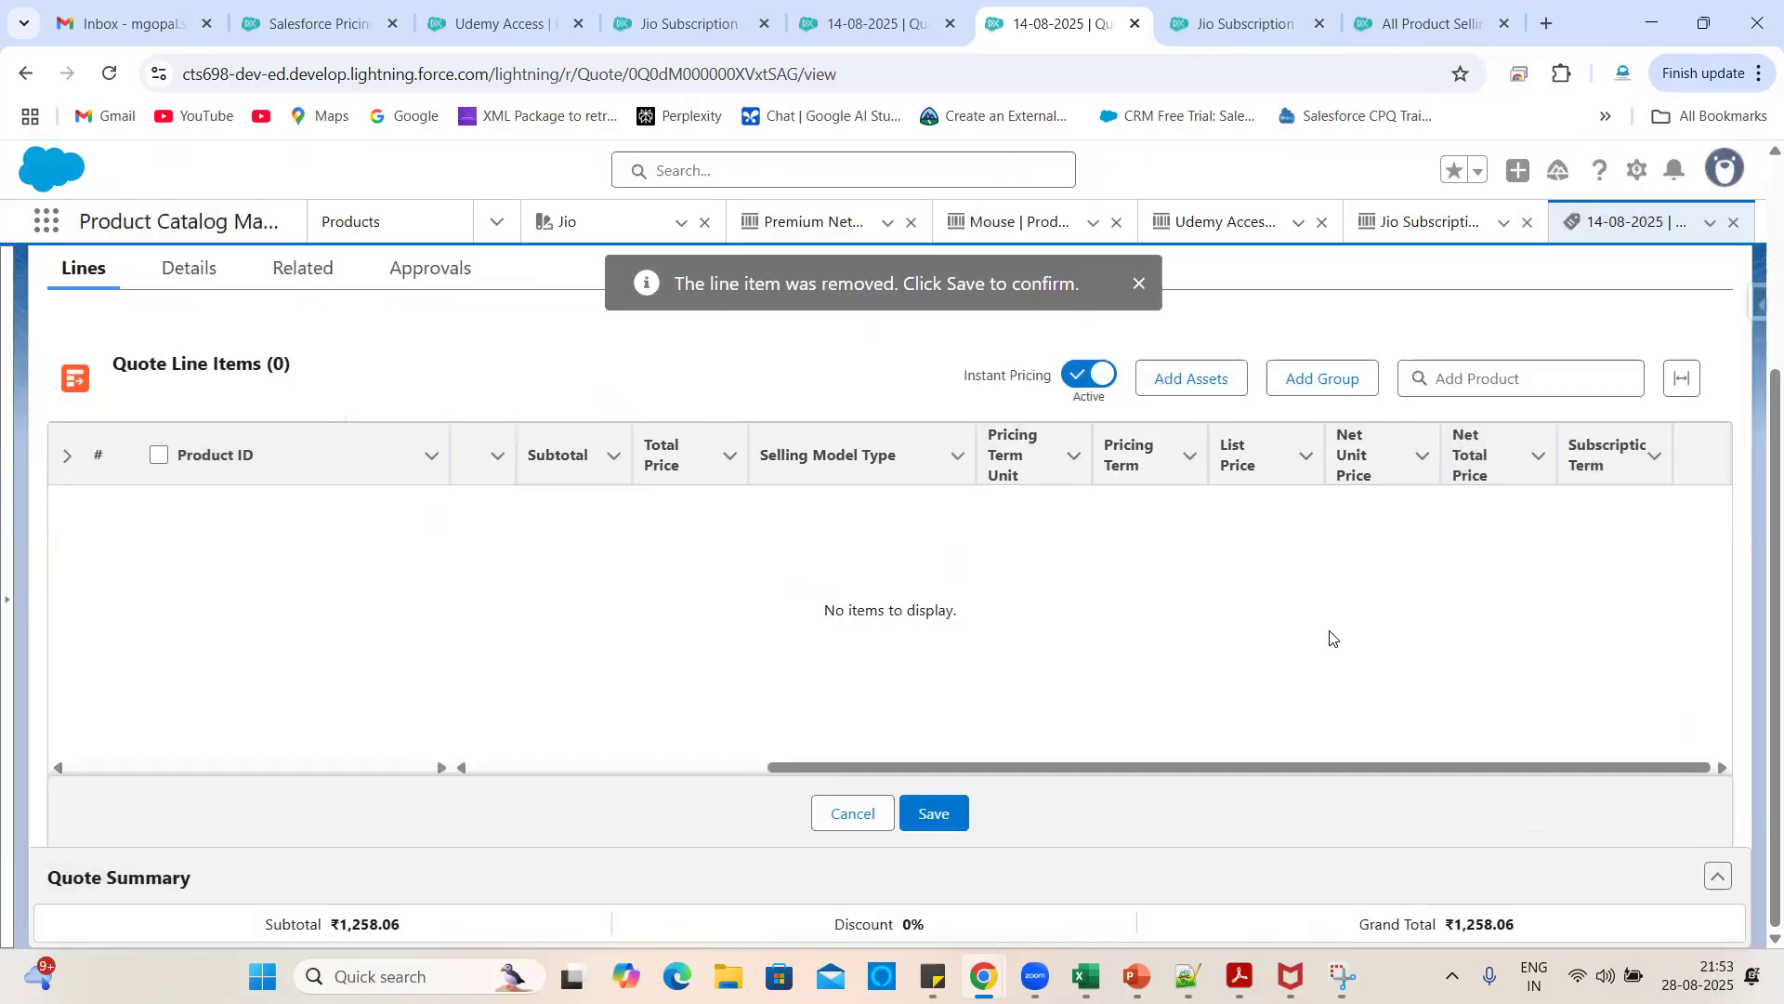
{"action": "left_click", "coordinate": [936, 805]}
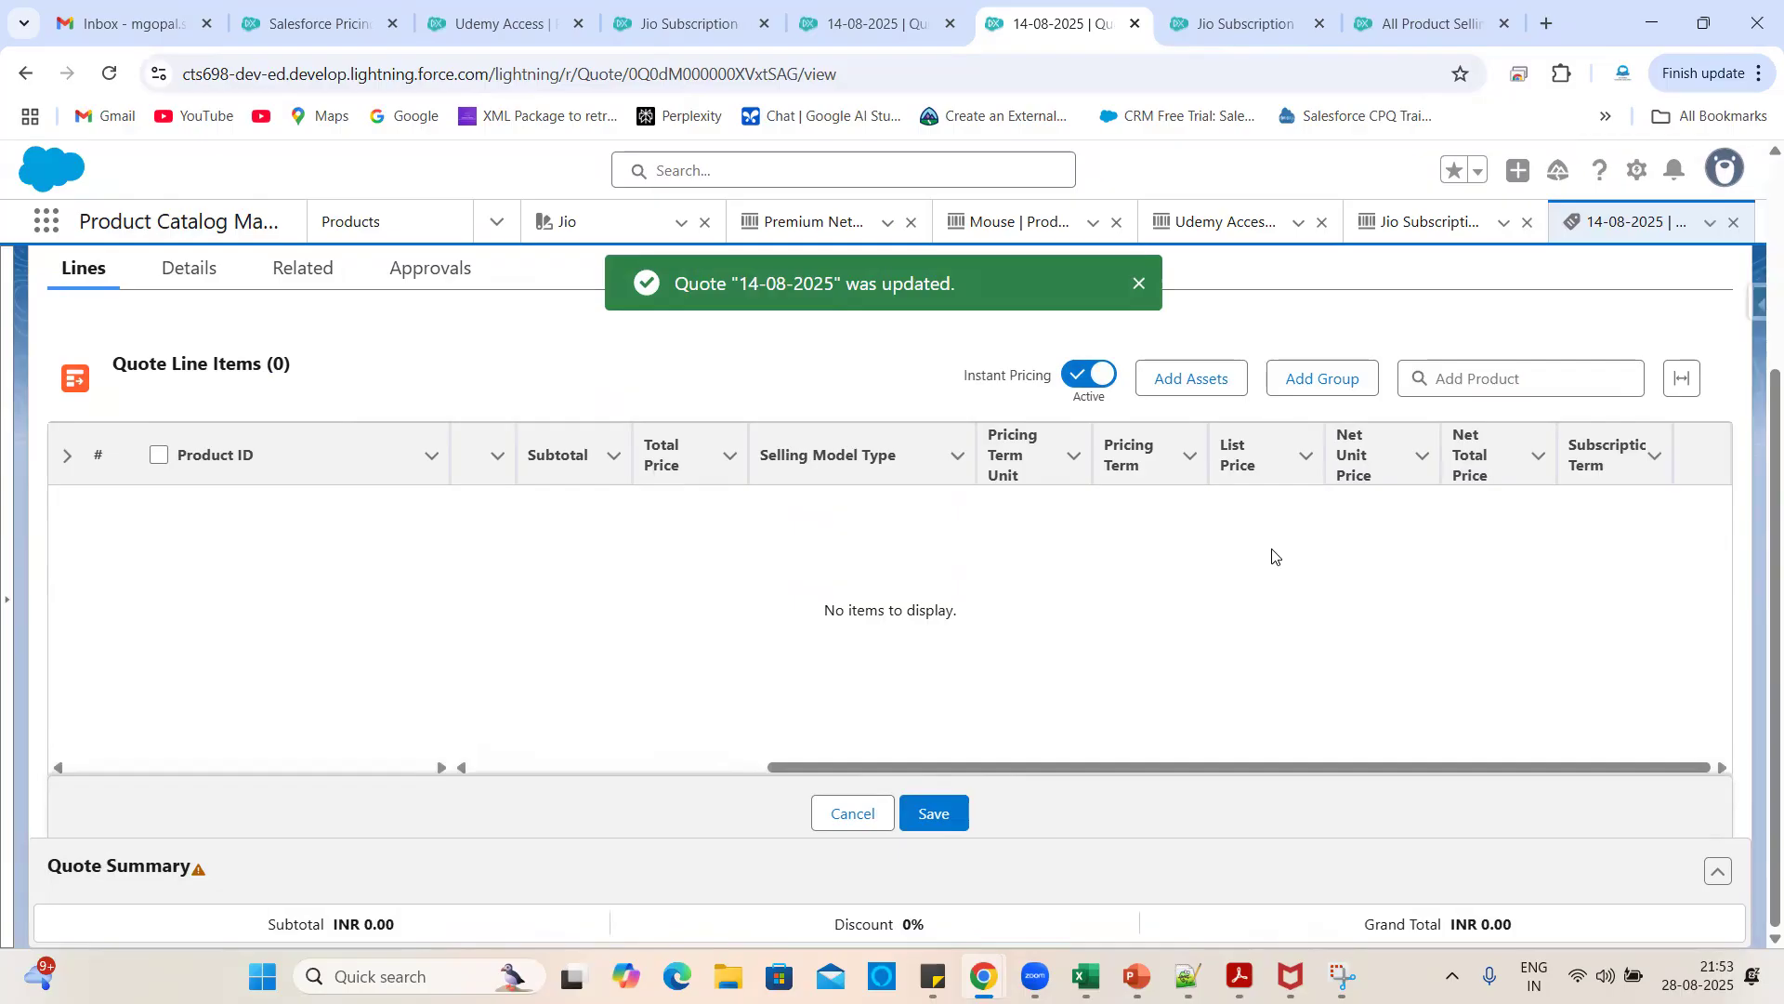
{"action": "scroll", "coordinate": [1275, 548], "scroll_direction": "up", "scroll_amount": 3}
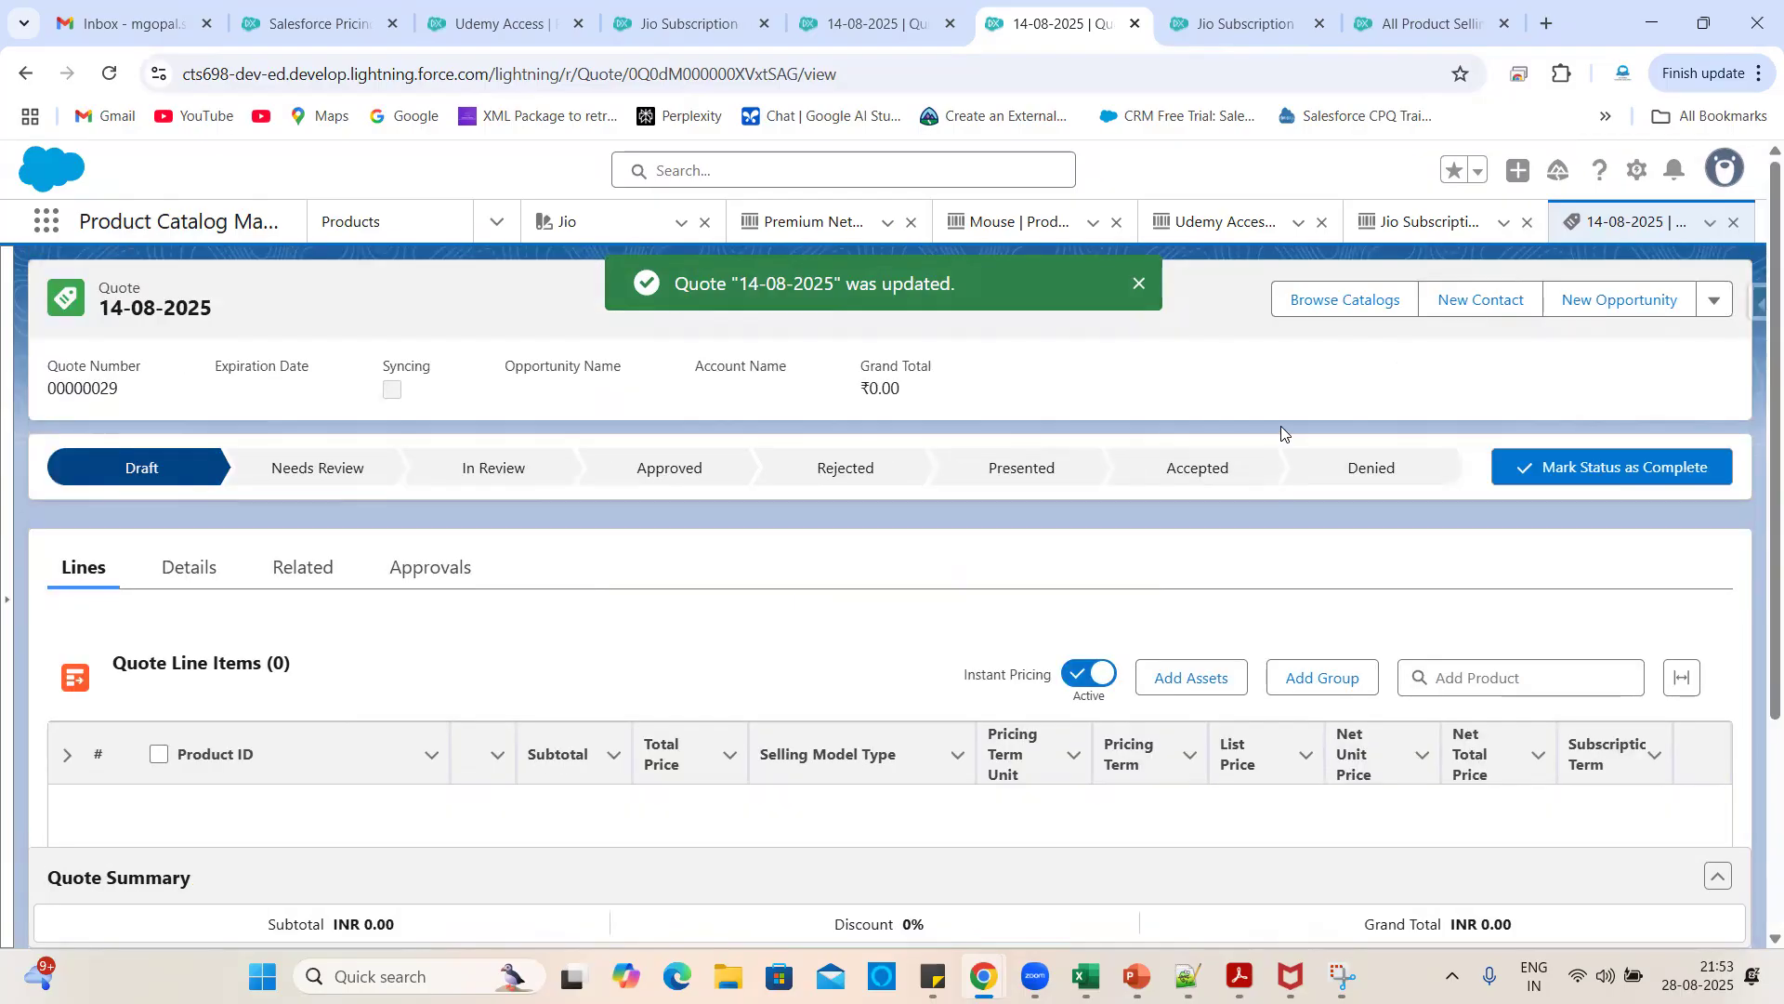
- Add Jio Subscription from the Packaged catalog on the INR 1200 TermDefined Annual option and save
{"action": "left_click", "coordinate": [1339, 299]}
{"action": "left_click", "coordinate": [126, 522]}
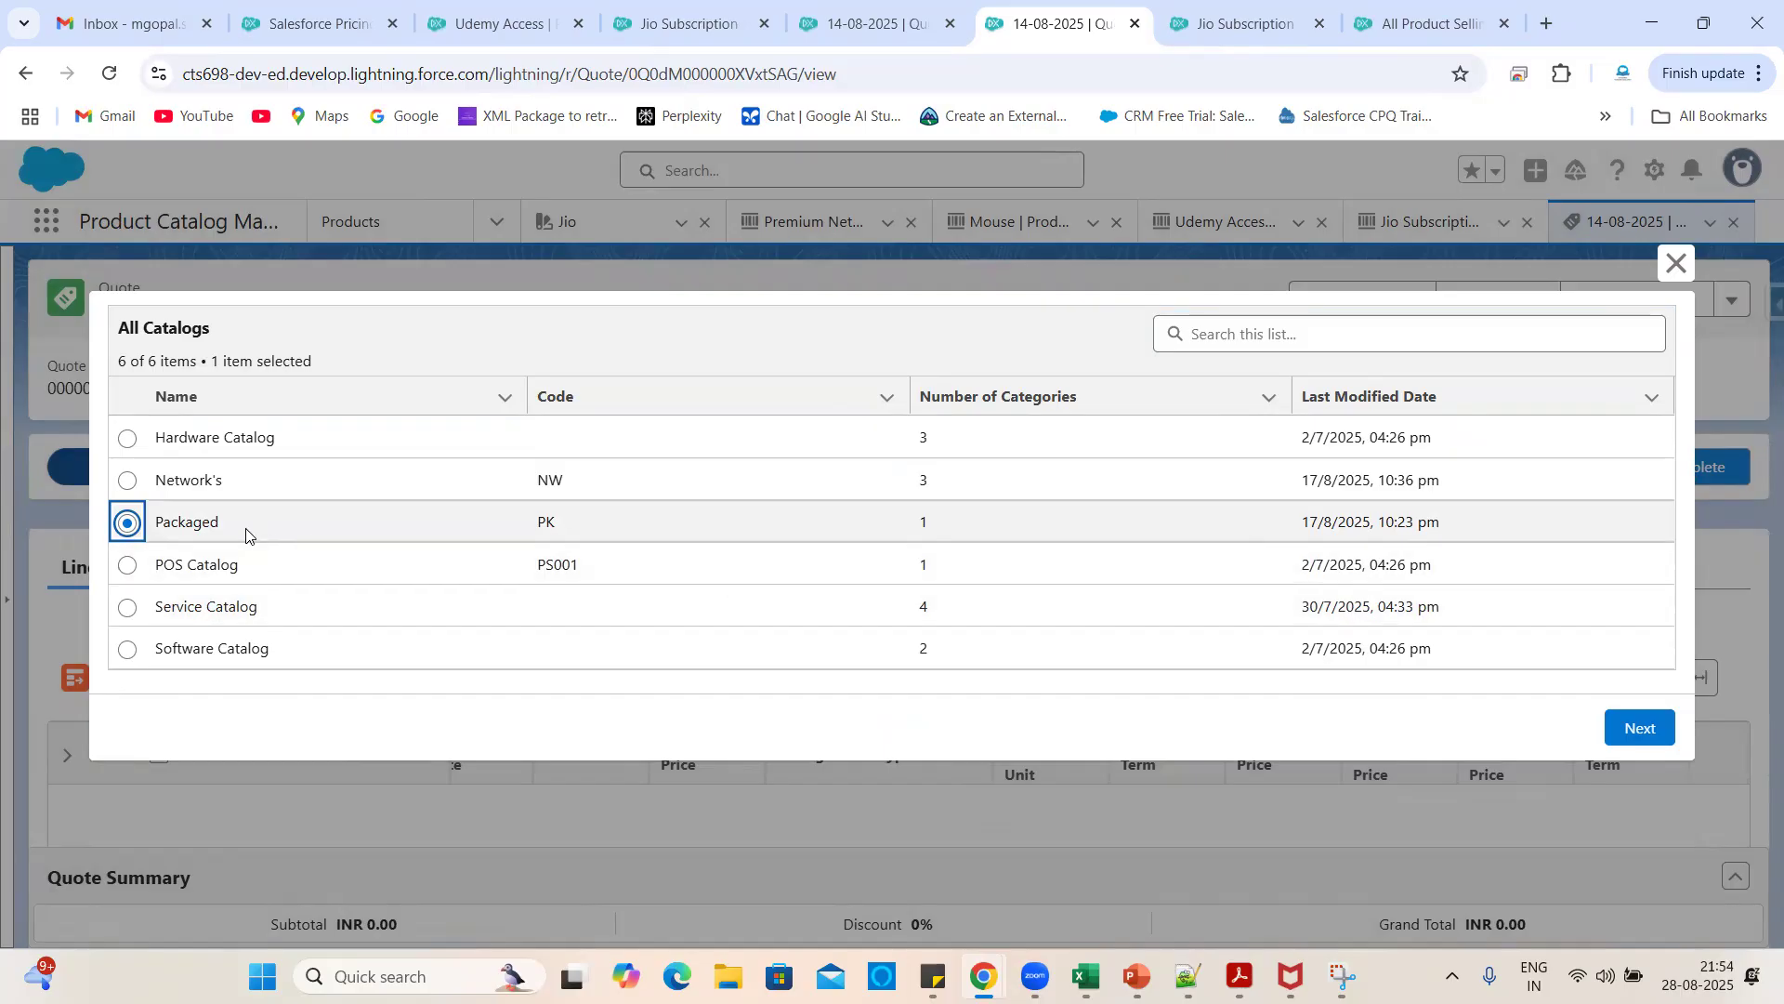
{"action": "left_click", "coordinate": [1640, 729]}
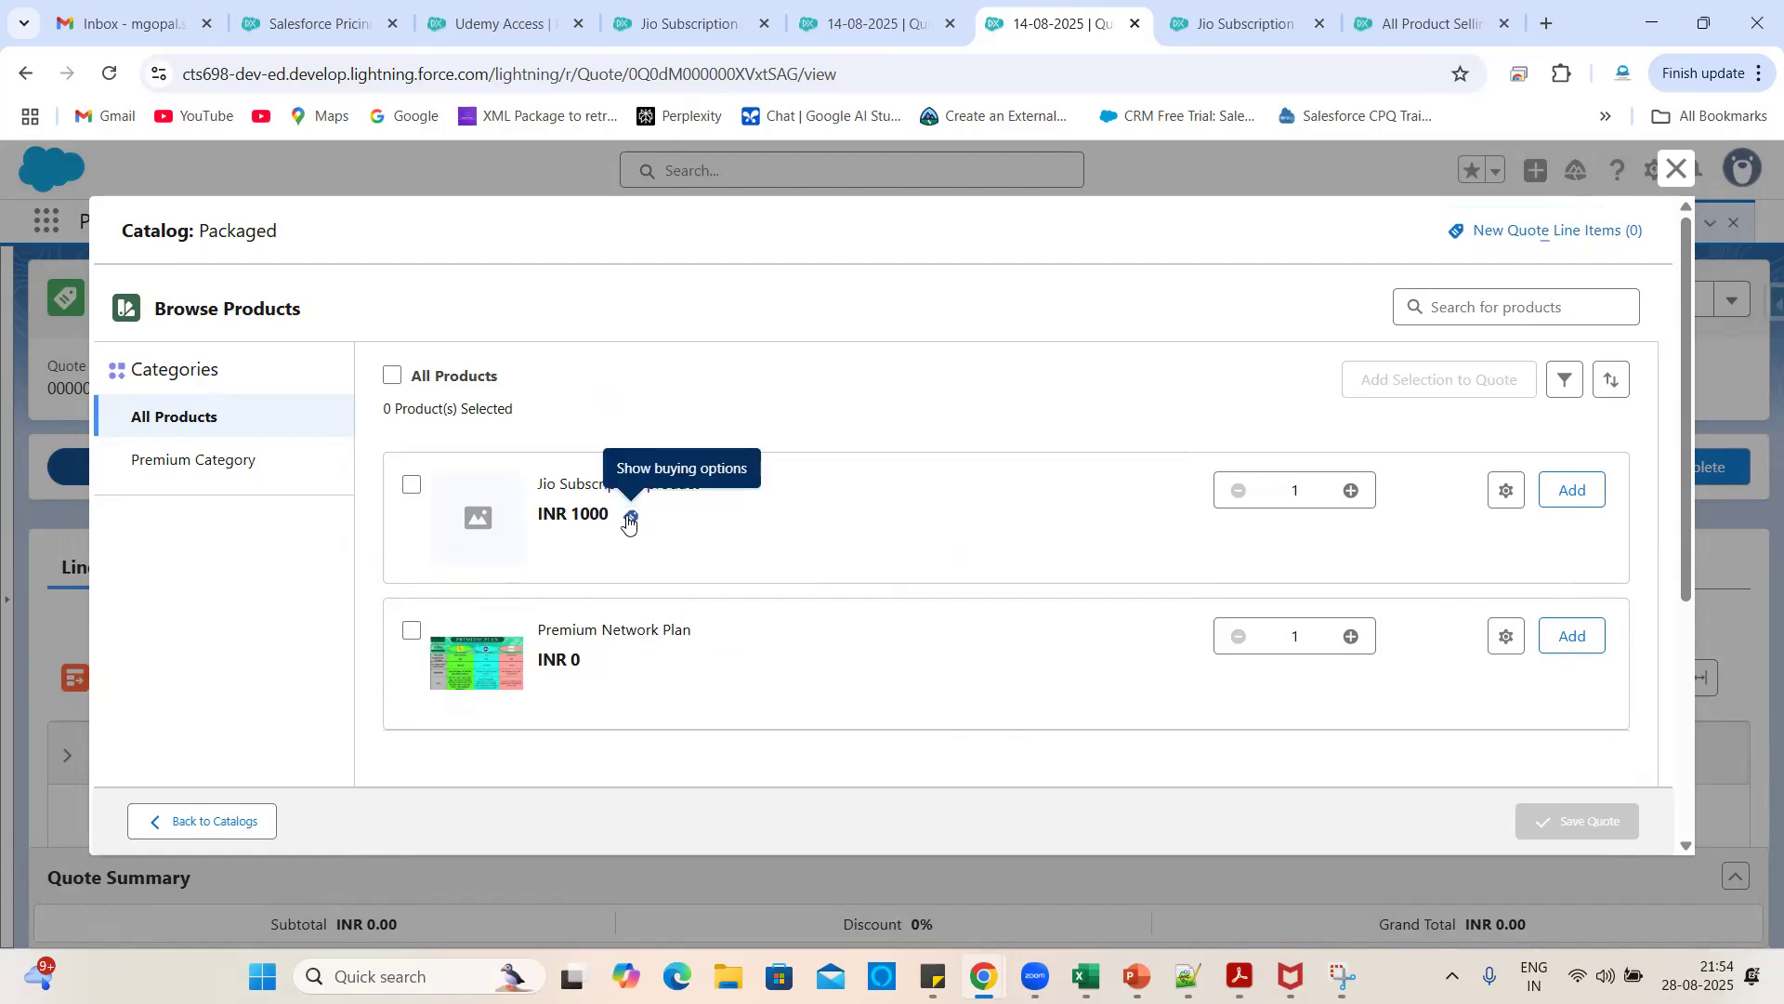
{"action": "left_click", "coordinate": [628, 522]}
{"action": "left_click", "coordinate": [741, 615]}
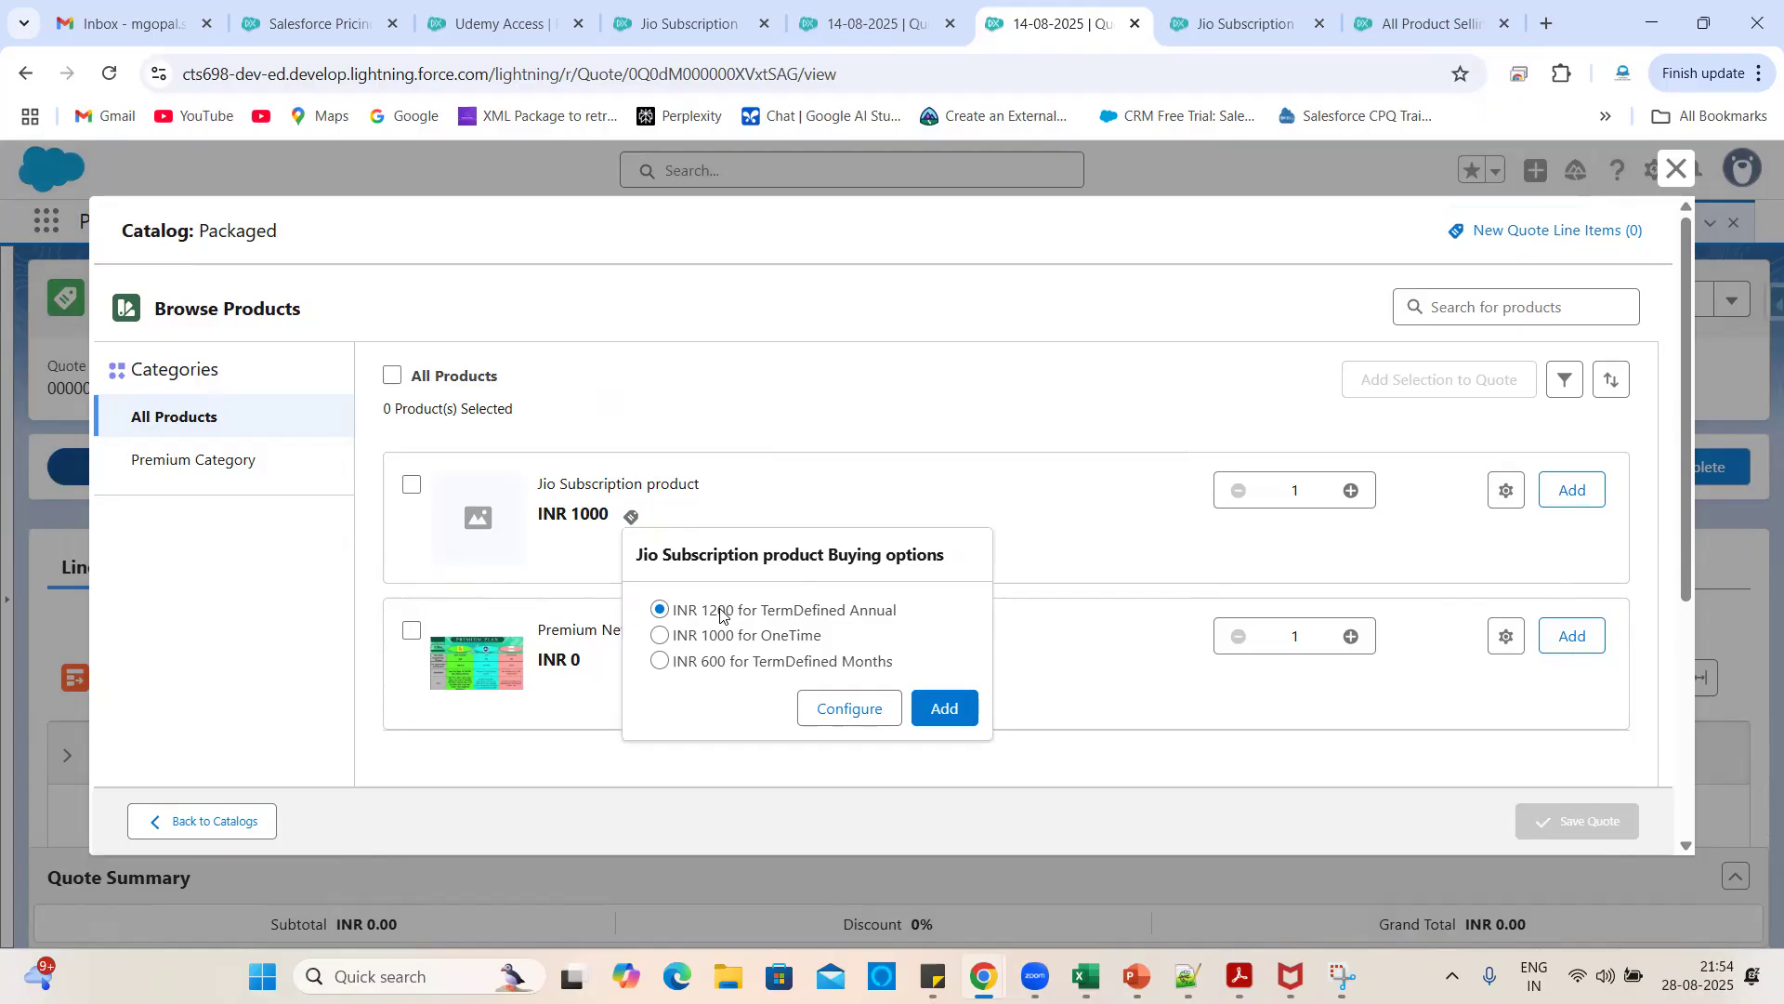
{"action": "left_click", "coordinate": [943, 708]}
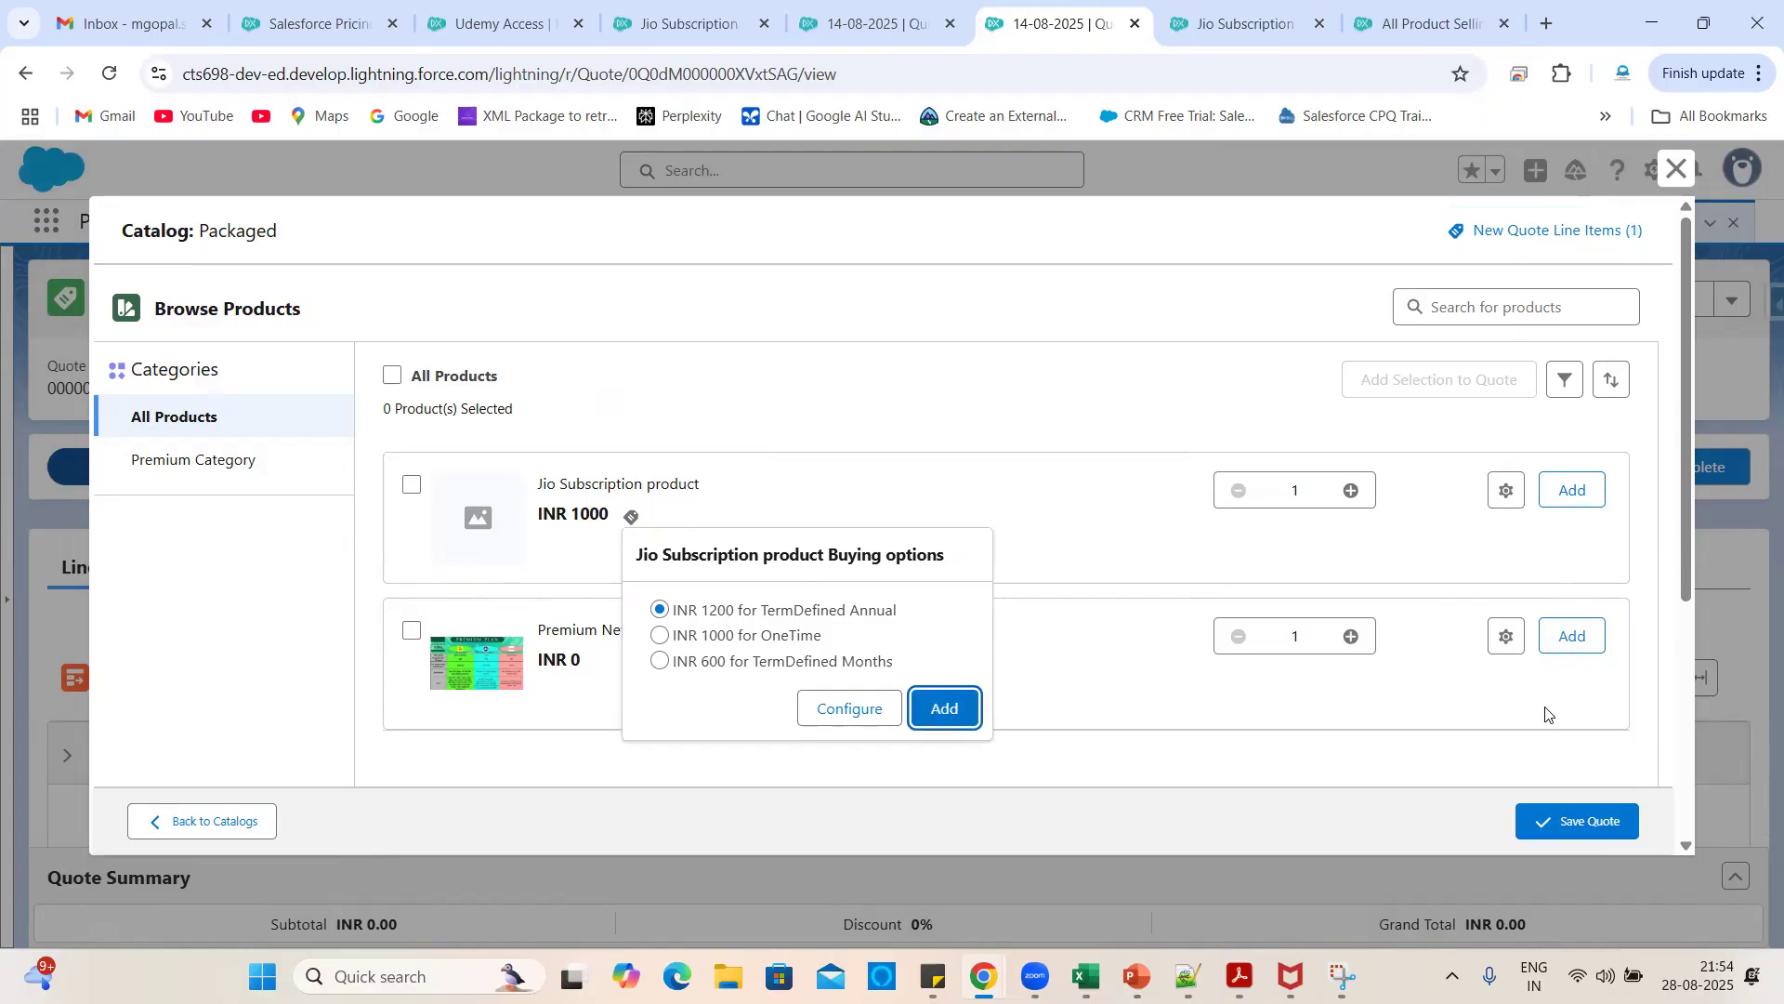
{"action": "left_click", "coordinate": [1538, 817]}
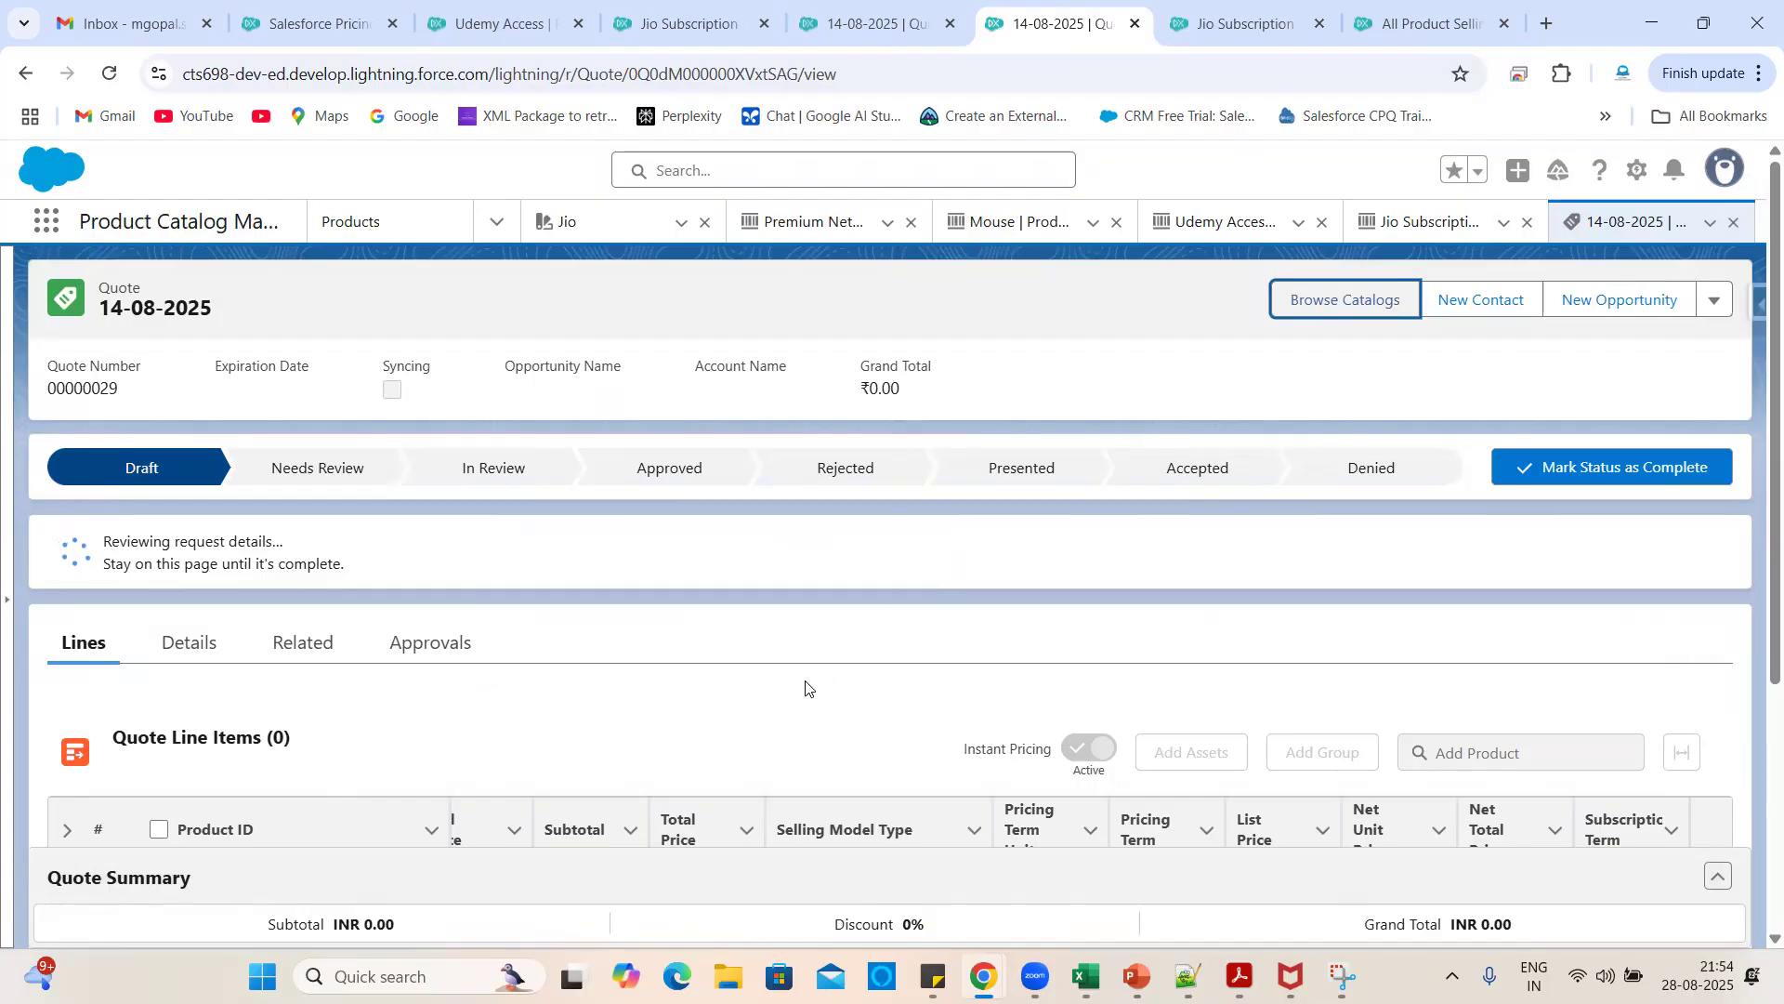
{"action": "scroll", "coordinate": [806, 688], "scroll_direction": "down", "scroll_amount": 3}
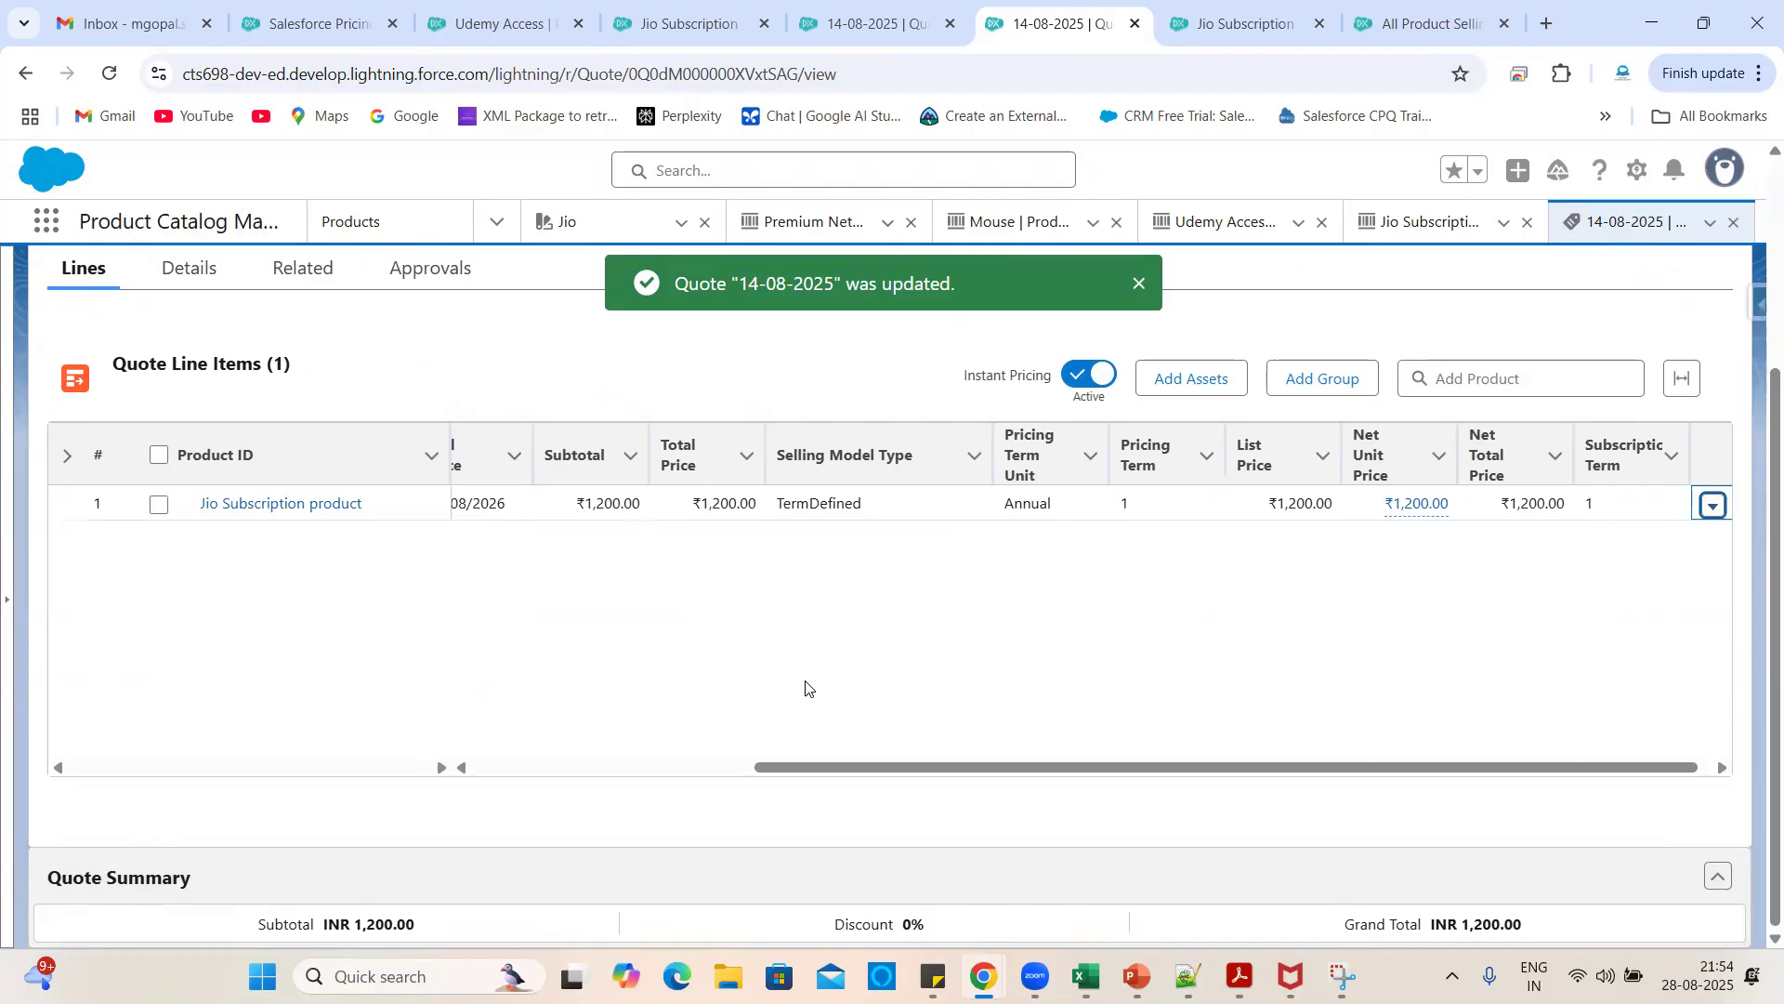
{"action": "scroll", "coordinate": [864, 688], "scroll_direction": "left", "scroll_amount": 3}
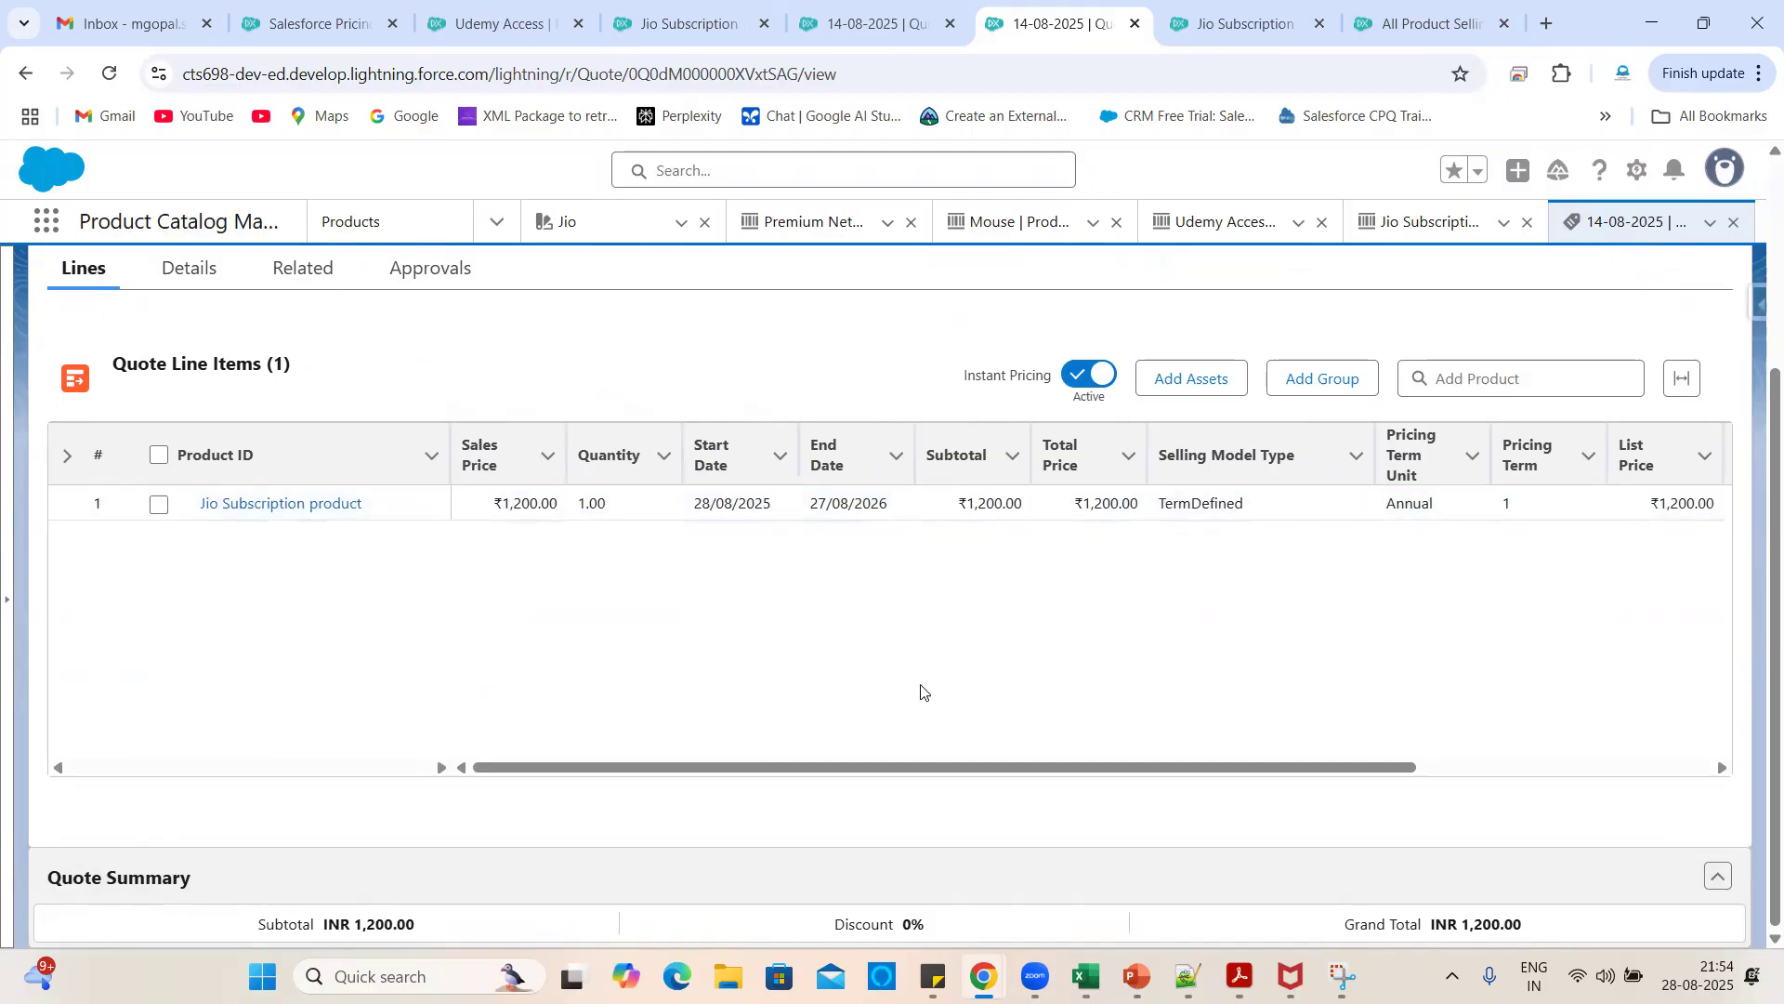
{"action": "scroll", "coordinate": [1047, 689], "scroll_direction": "right", "scroll_amount": 5}
- Change the line's End Date to 27/08/2027 and save, raising the subtotal to ₹2,400
{"action": "scroll", "coordinate": [1047, 688], "scroll_direction": "left", "scroll_amount": 5}
{"action": "left_click", "coordinate": [898, 505]}
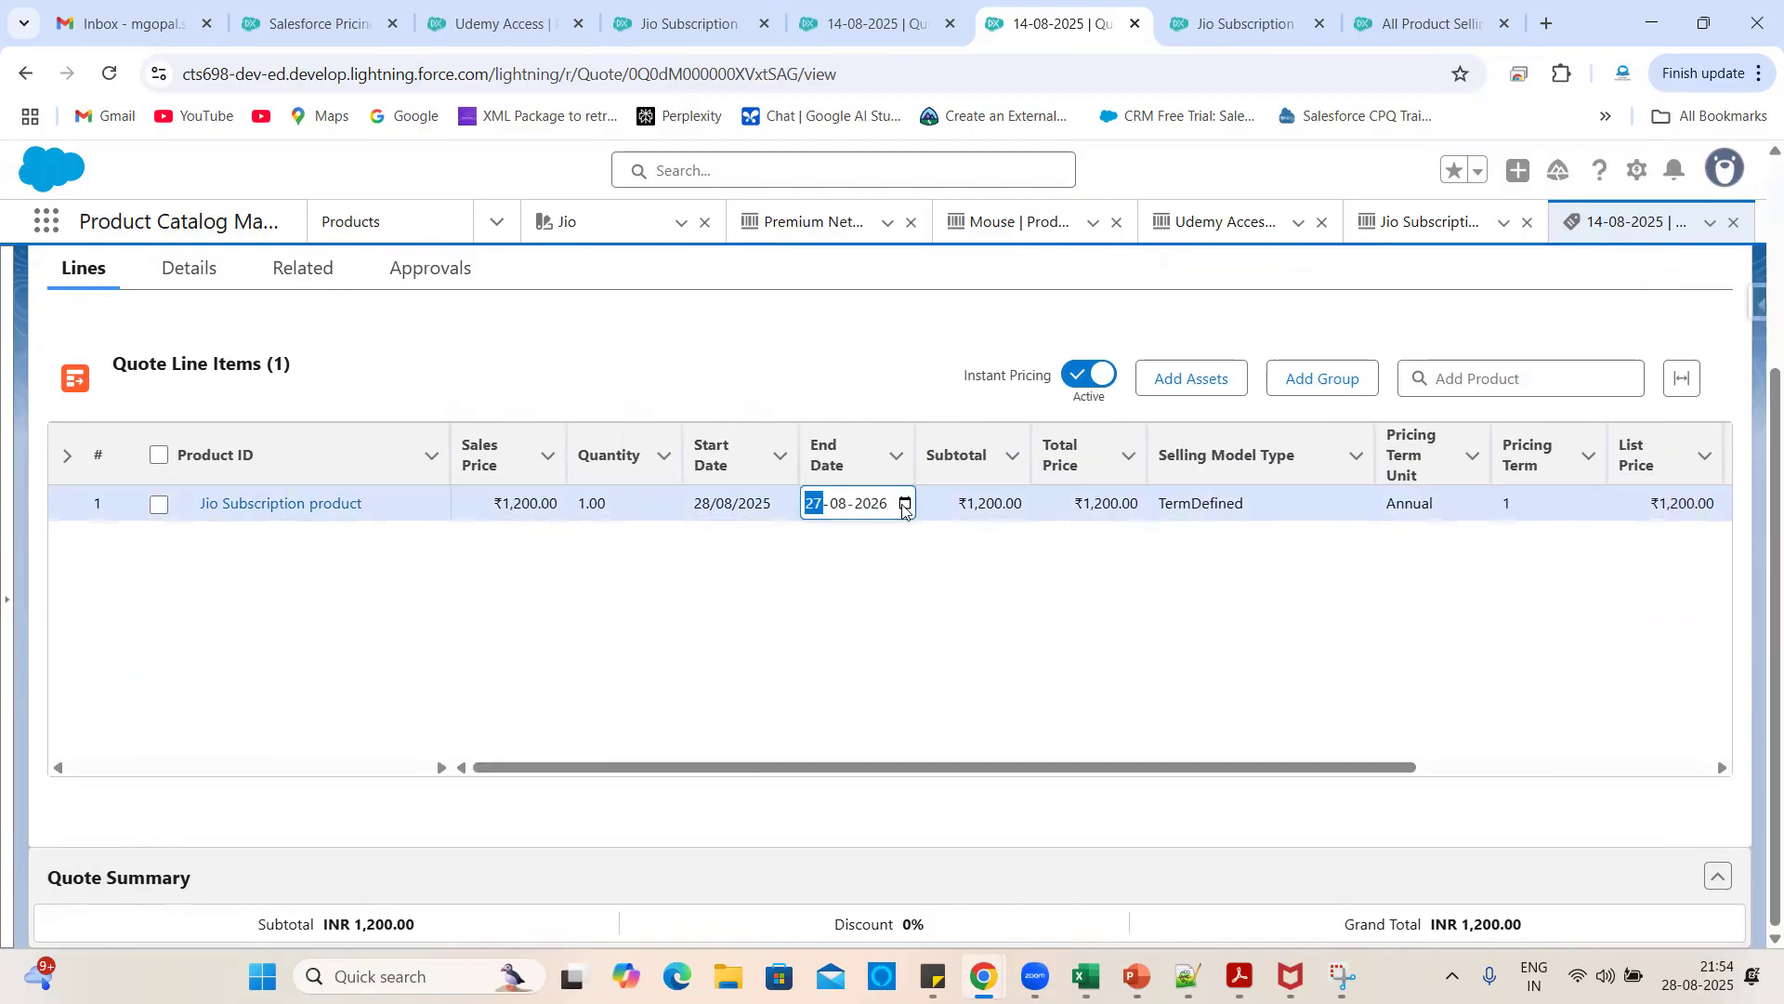
{"action": "left_click", "coordinate": [905, 506]}
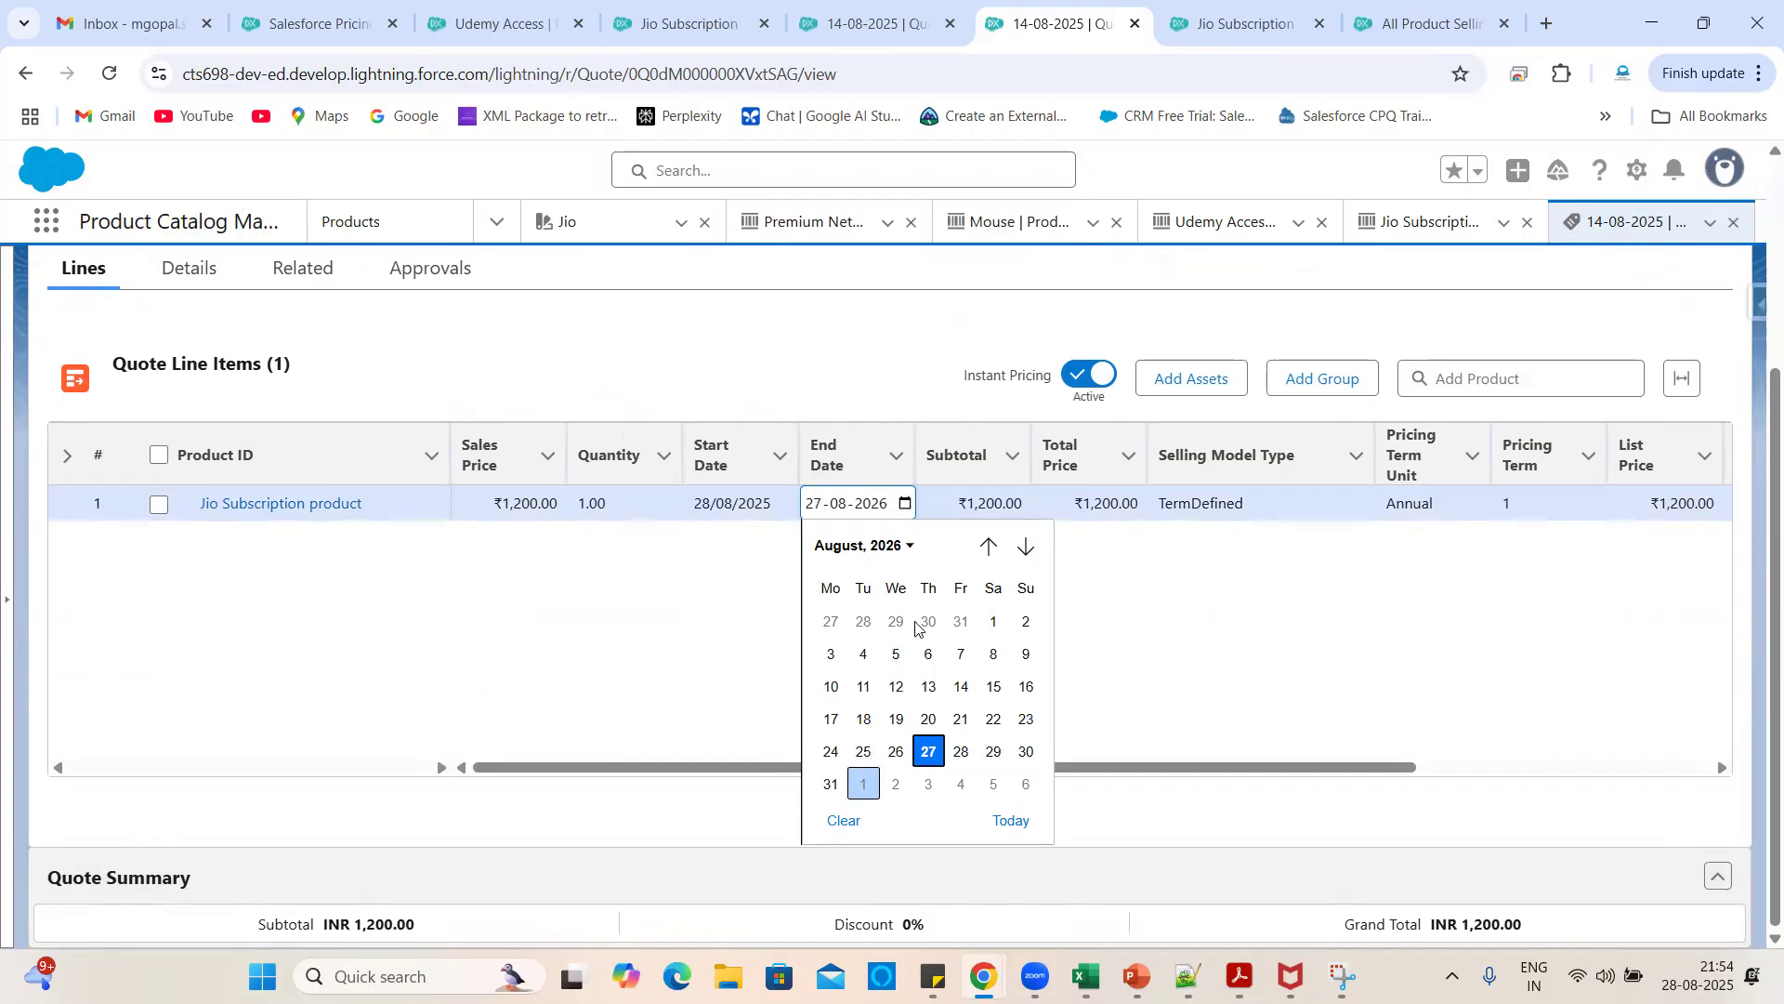
{"action": "left_click", "coordinate": [853, 554]}
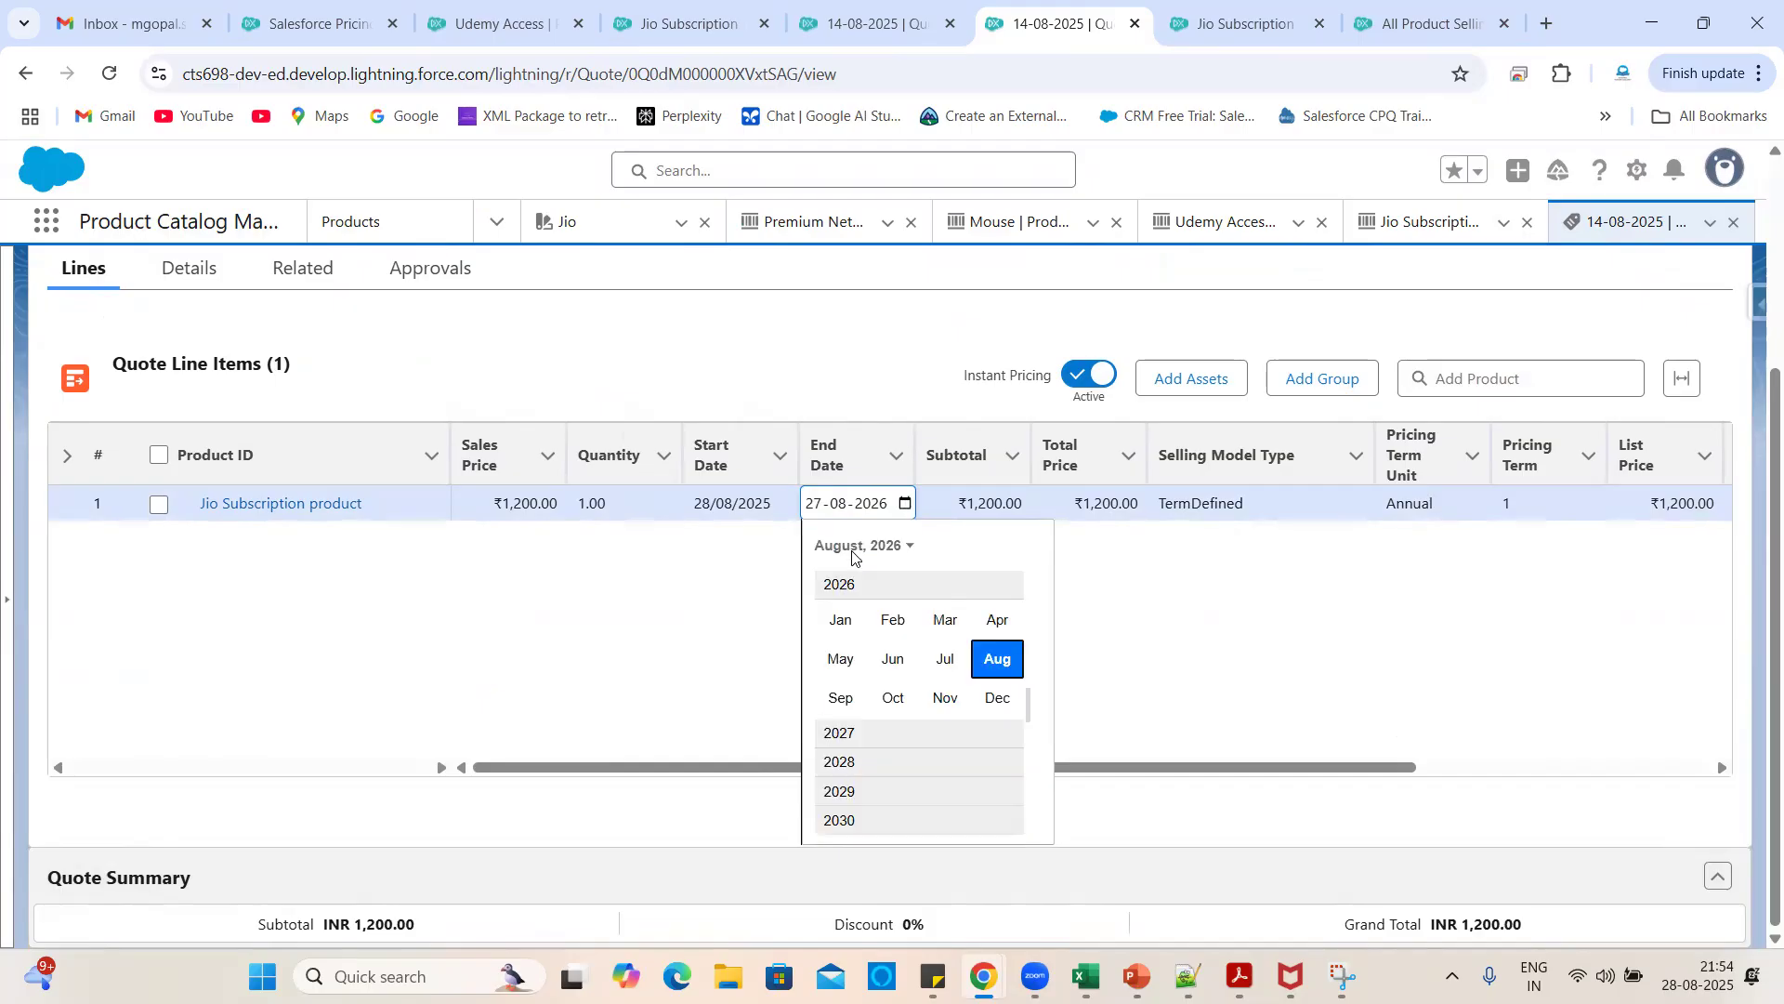
{"action": "left_click", "coordinate": [841, 733]}
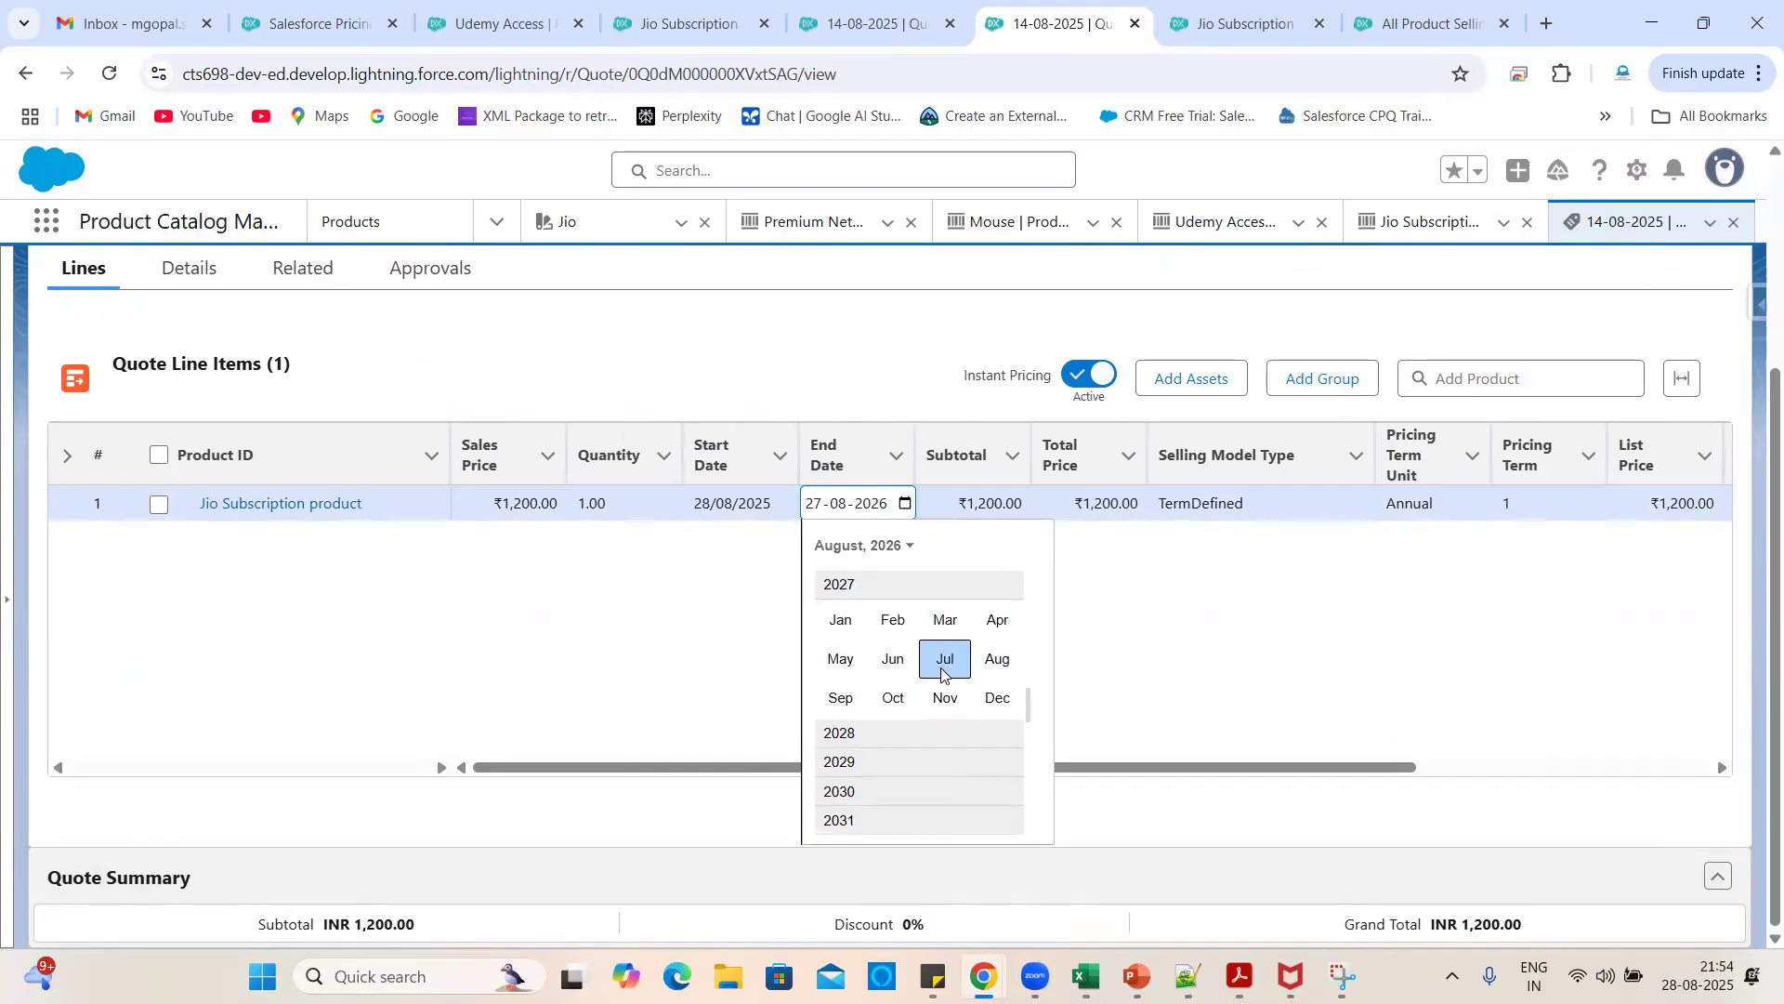
{"action": "left_click", "coordinate": [997, 658]}
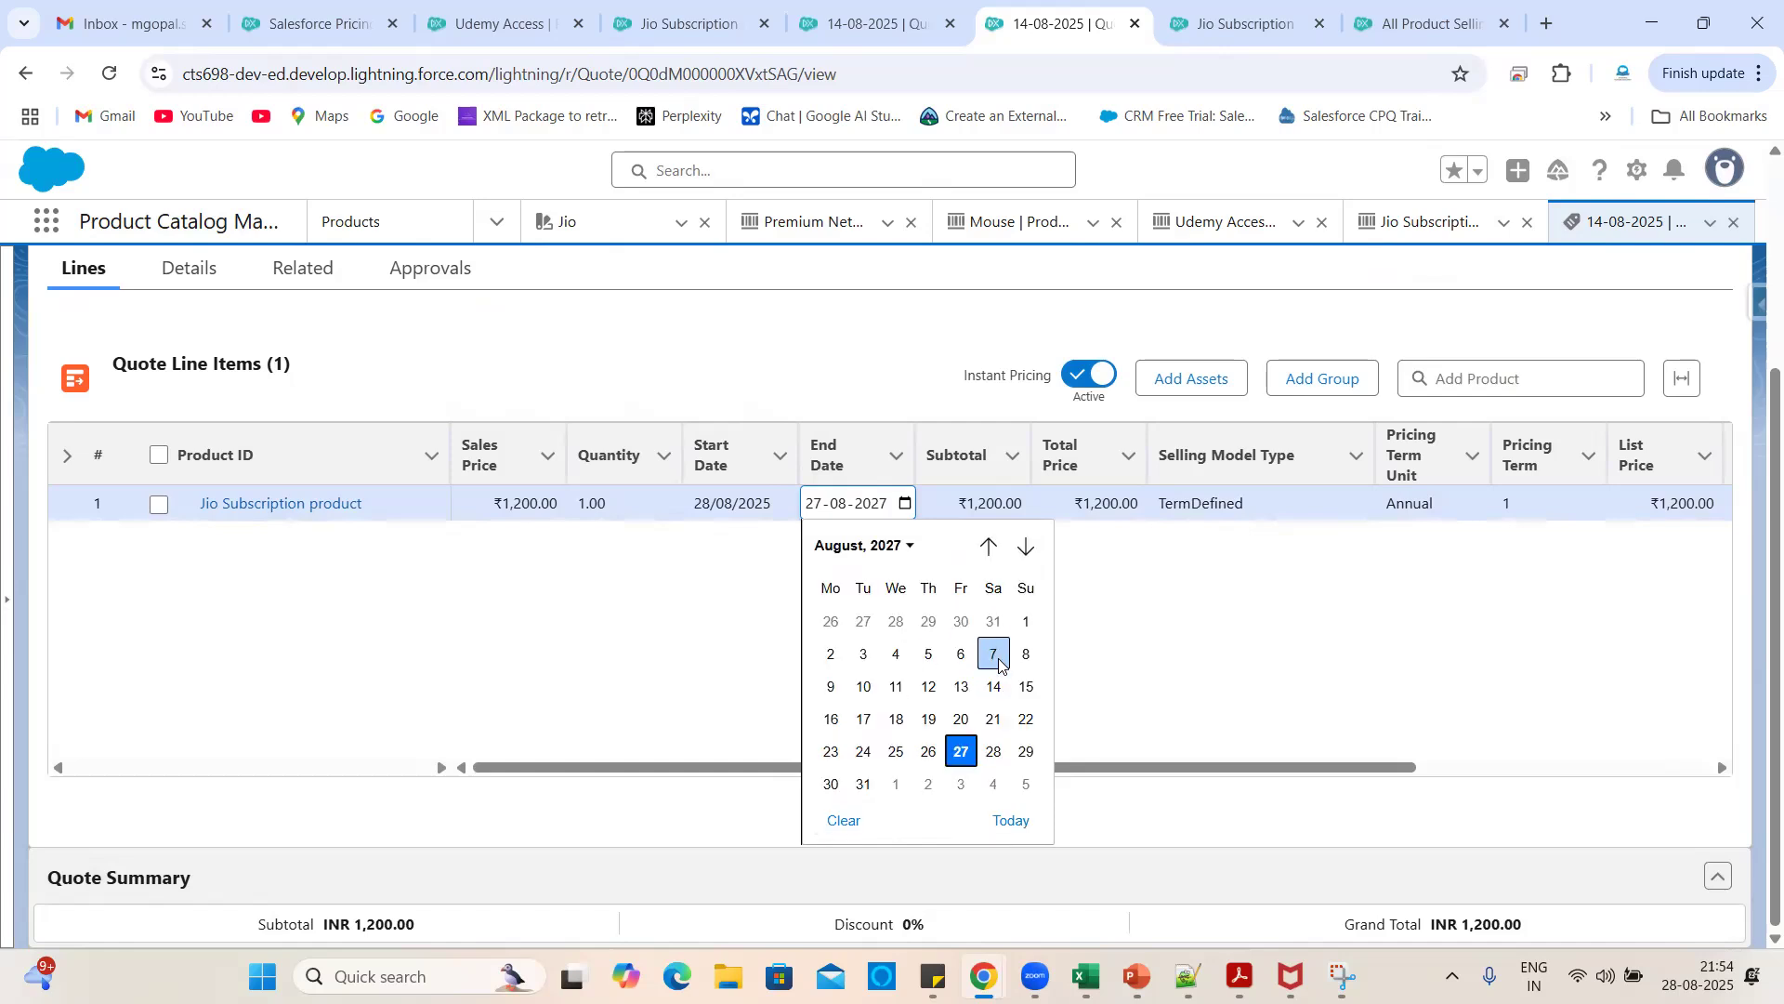
{"action": "left_click", "coordinate": [960, 751]}
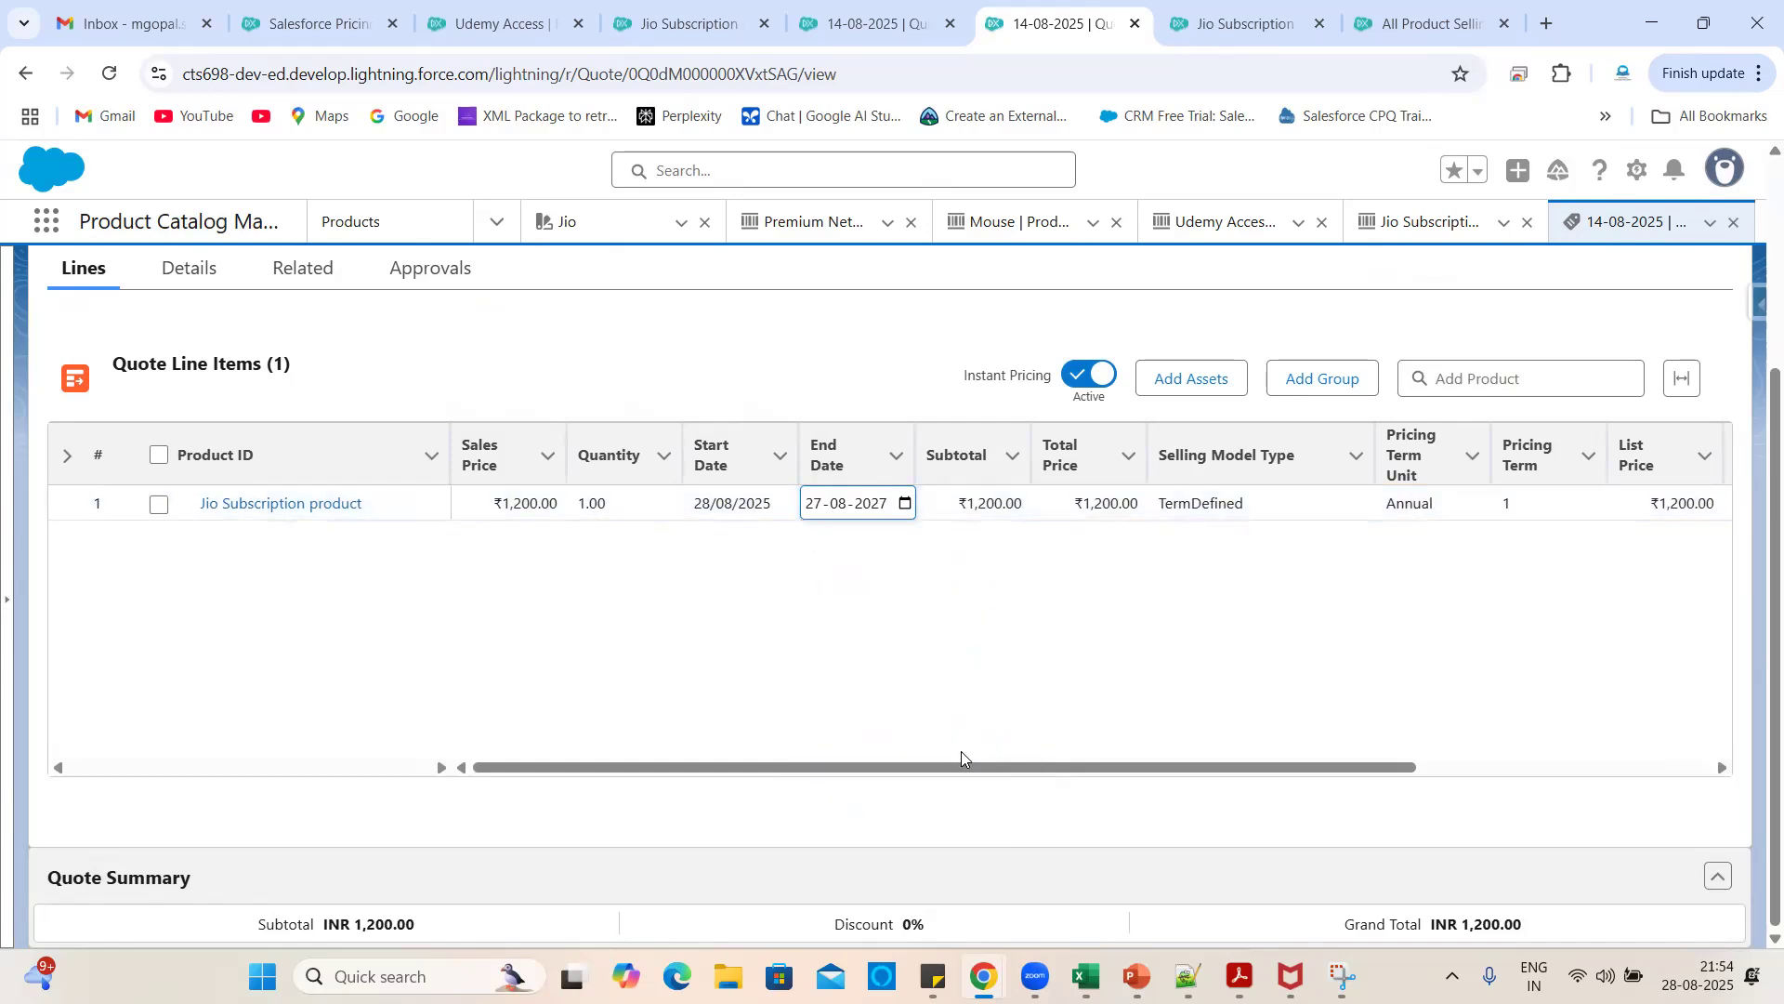
{"action": "left_click", "coordinate": [945, 832]}
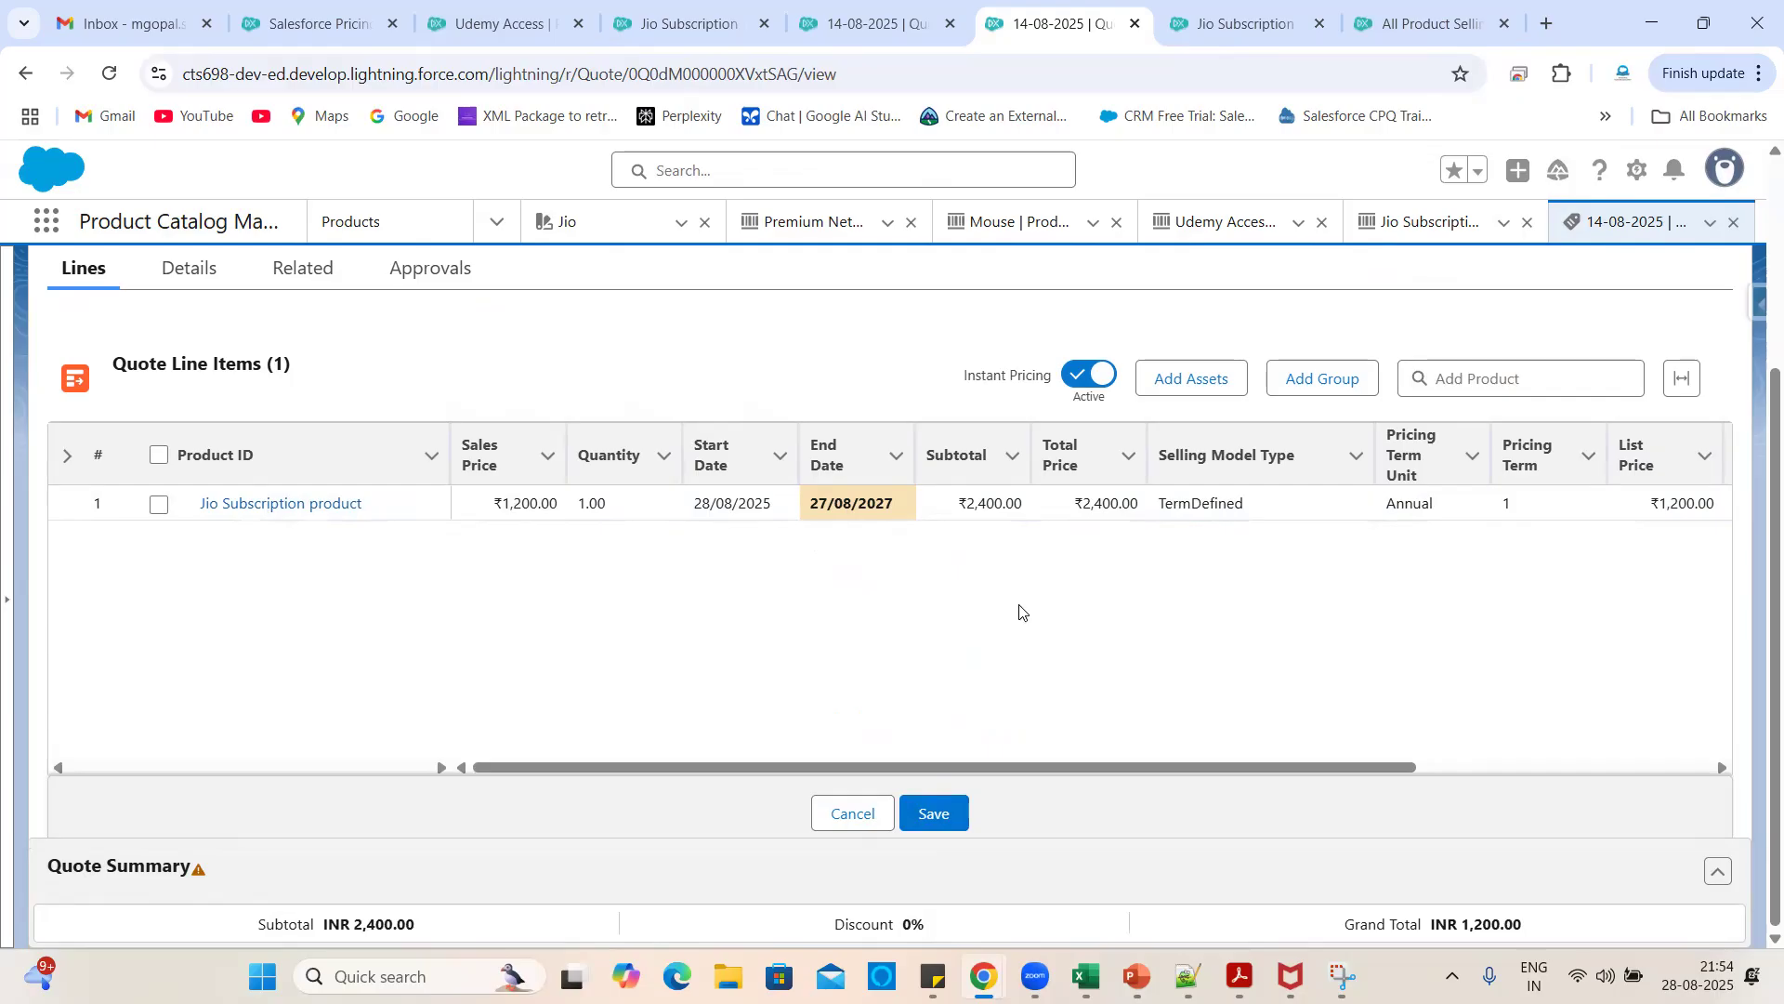
{"action": "scroll", "coordinate": [1151, 637], "scroll_direction": "right", "scroll_amount": 3}
{"action": "scroll", "coordinate": [1150, 637], "scroll_direction": "left", "scroll_amount": 3}
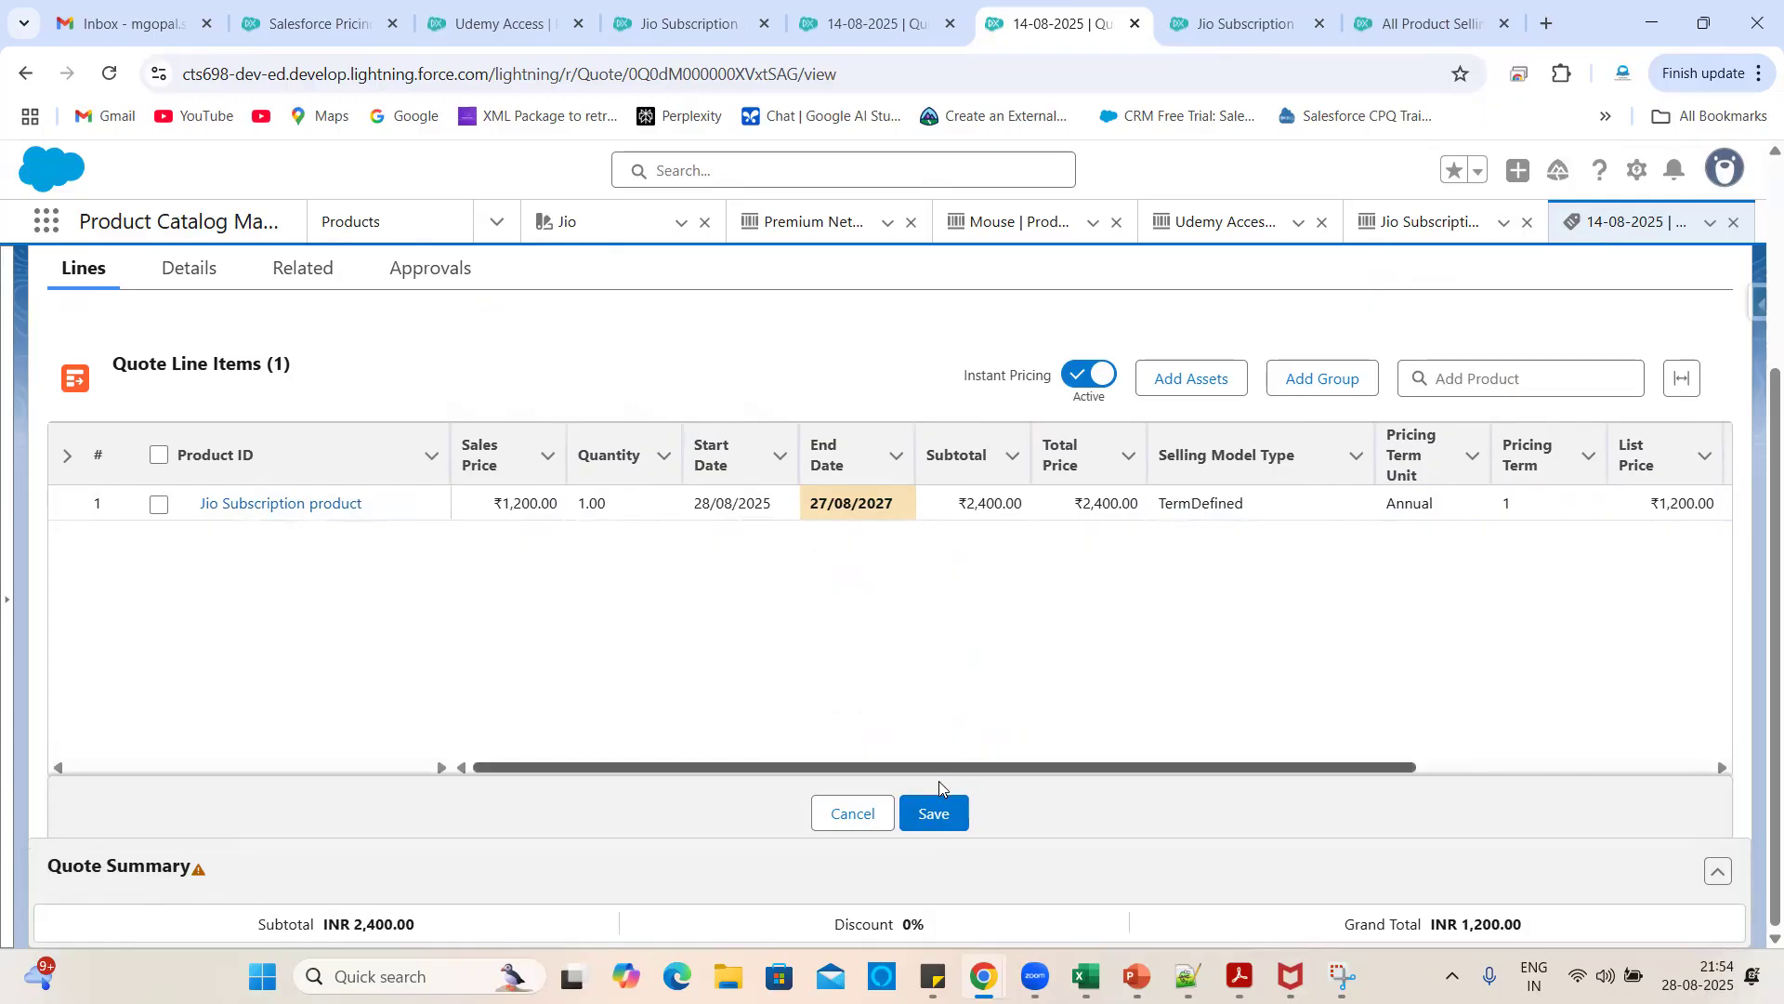
{"action": "left_click", "coordinate": [932, 804]}
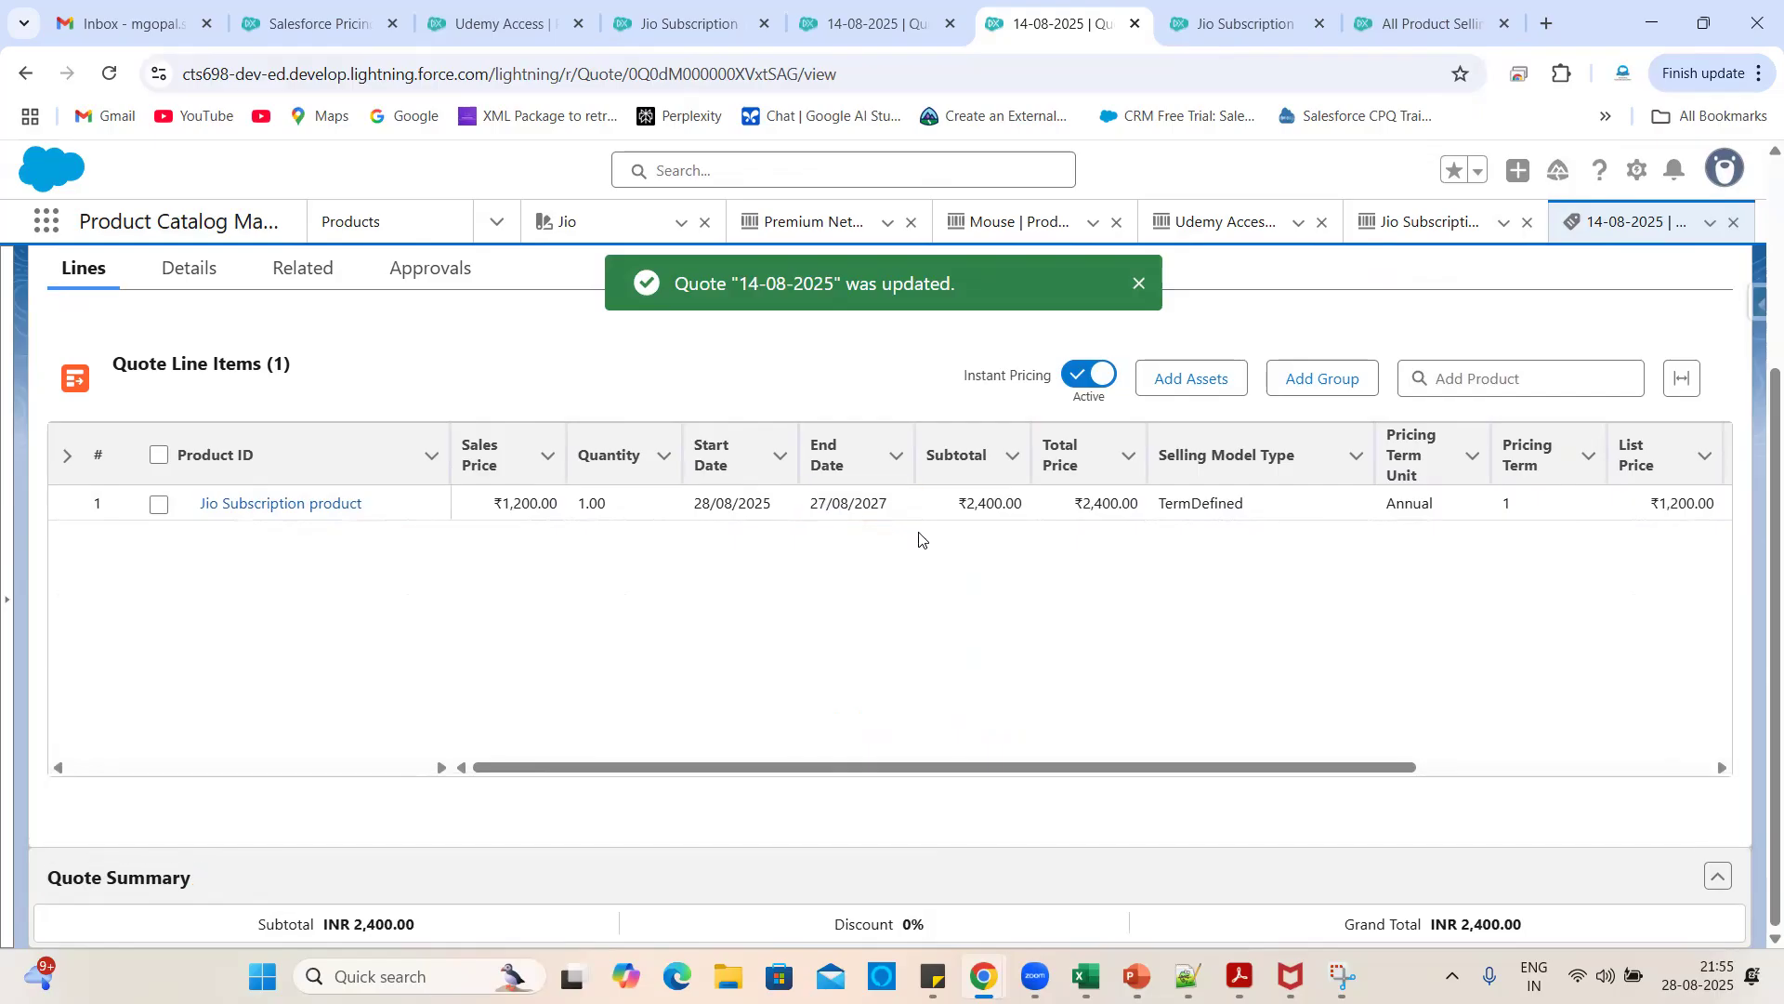
- Delete the Jio Subscription line again and save the quote at ₹0.00
{"action": "scroll", "coordinate": [1264, 622], "scroll_direction": "right", "scroll_amount": 3}
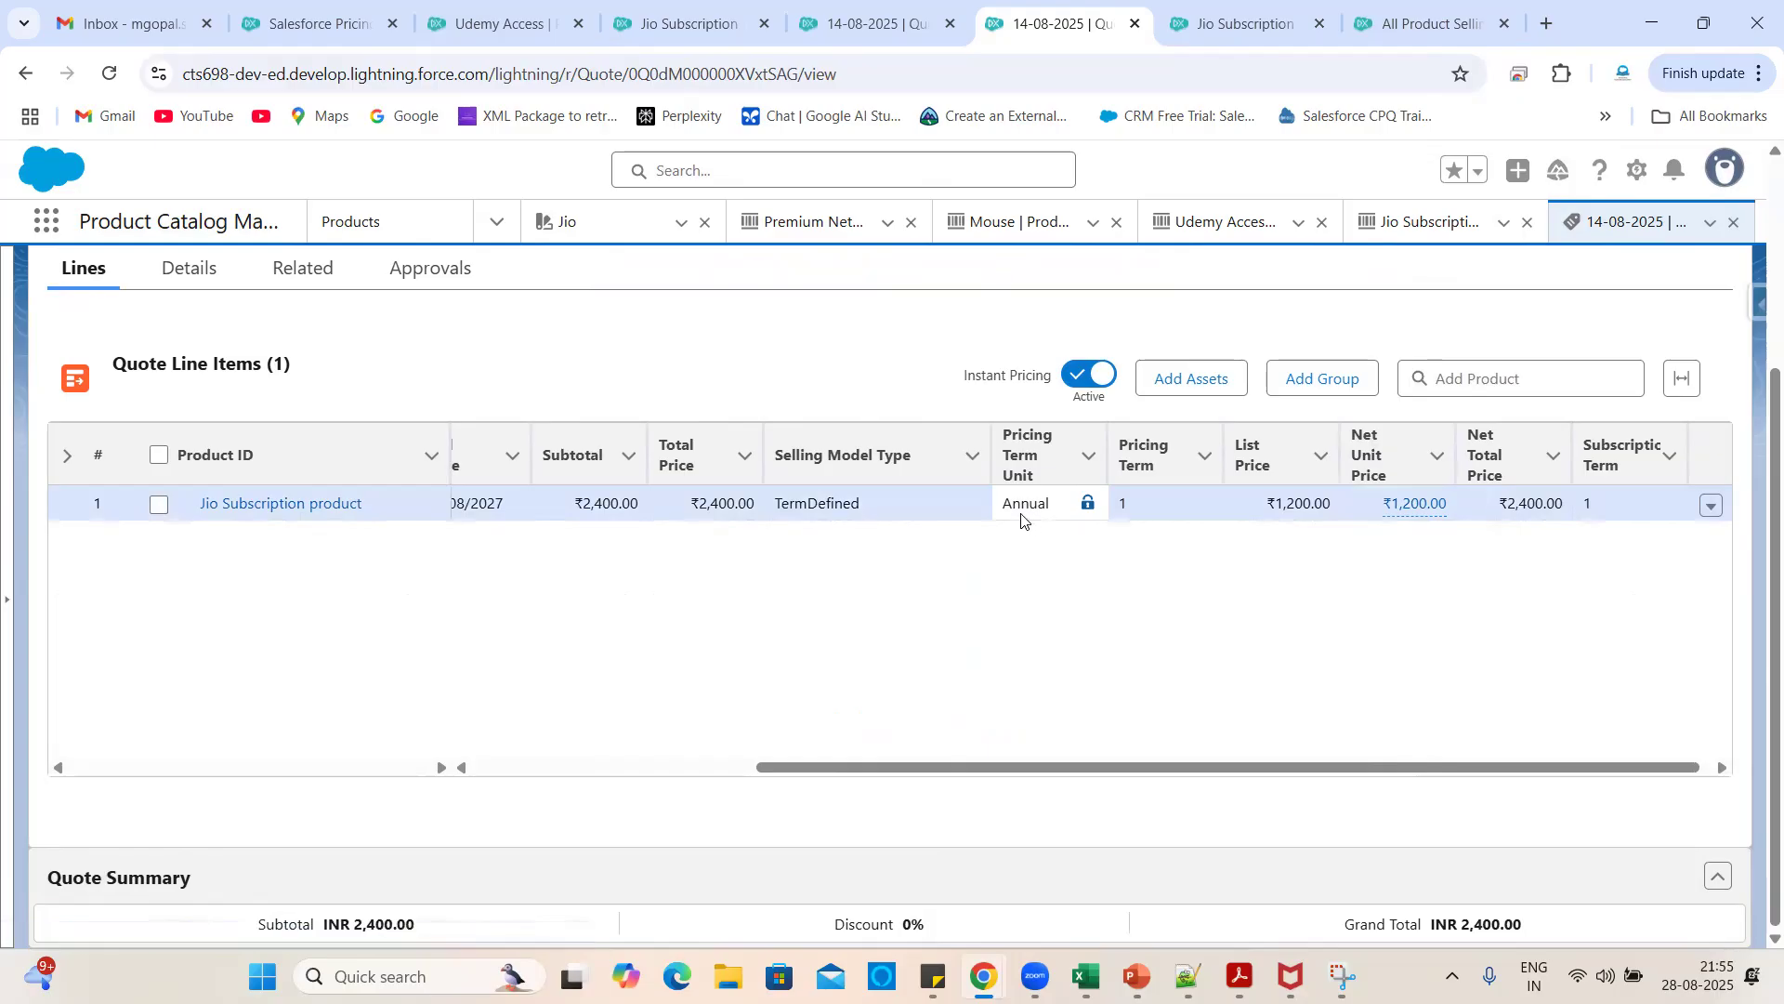
{"action": "scroll", "coordinate": [960, 577], "scroll_direction": "left", "scroll_amount": 5}
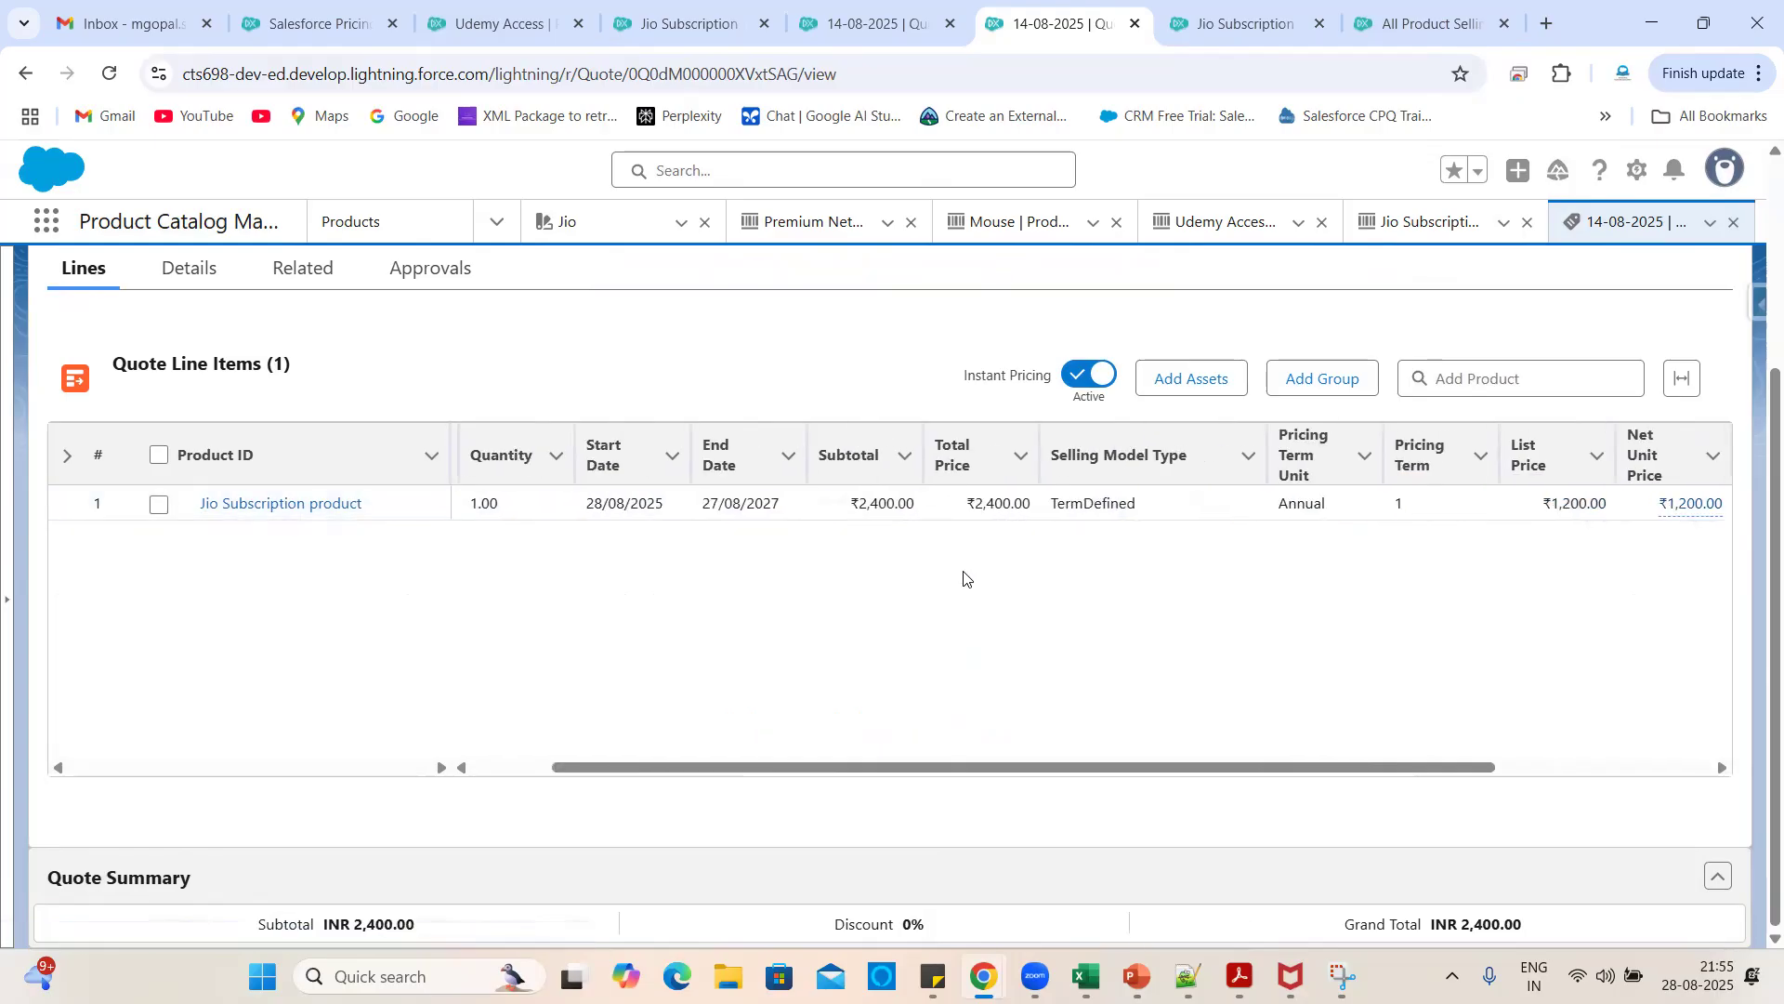
{"action": "scroll", "coordinate": [960, 577], "scroll_direction": "right", "scroll_amount": 5}
{"action": "left_click", "coordinate": [1706, 510]}
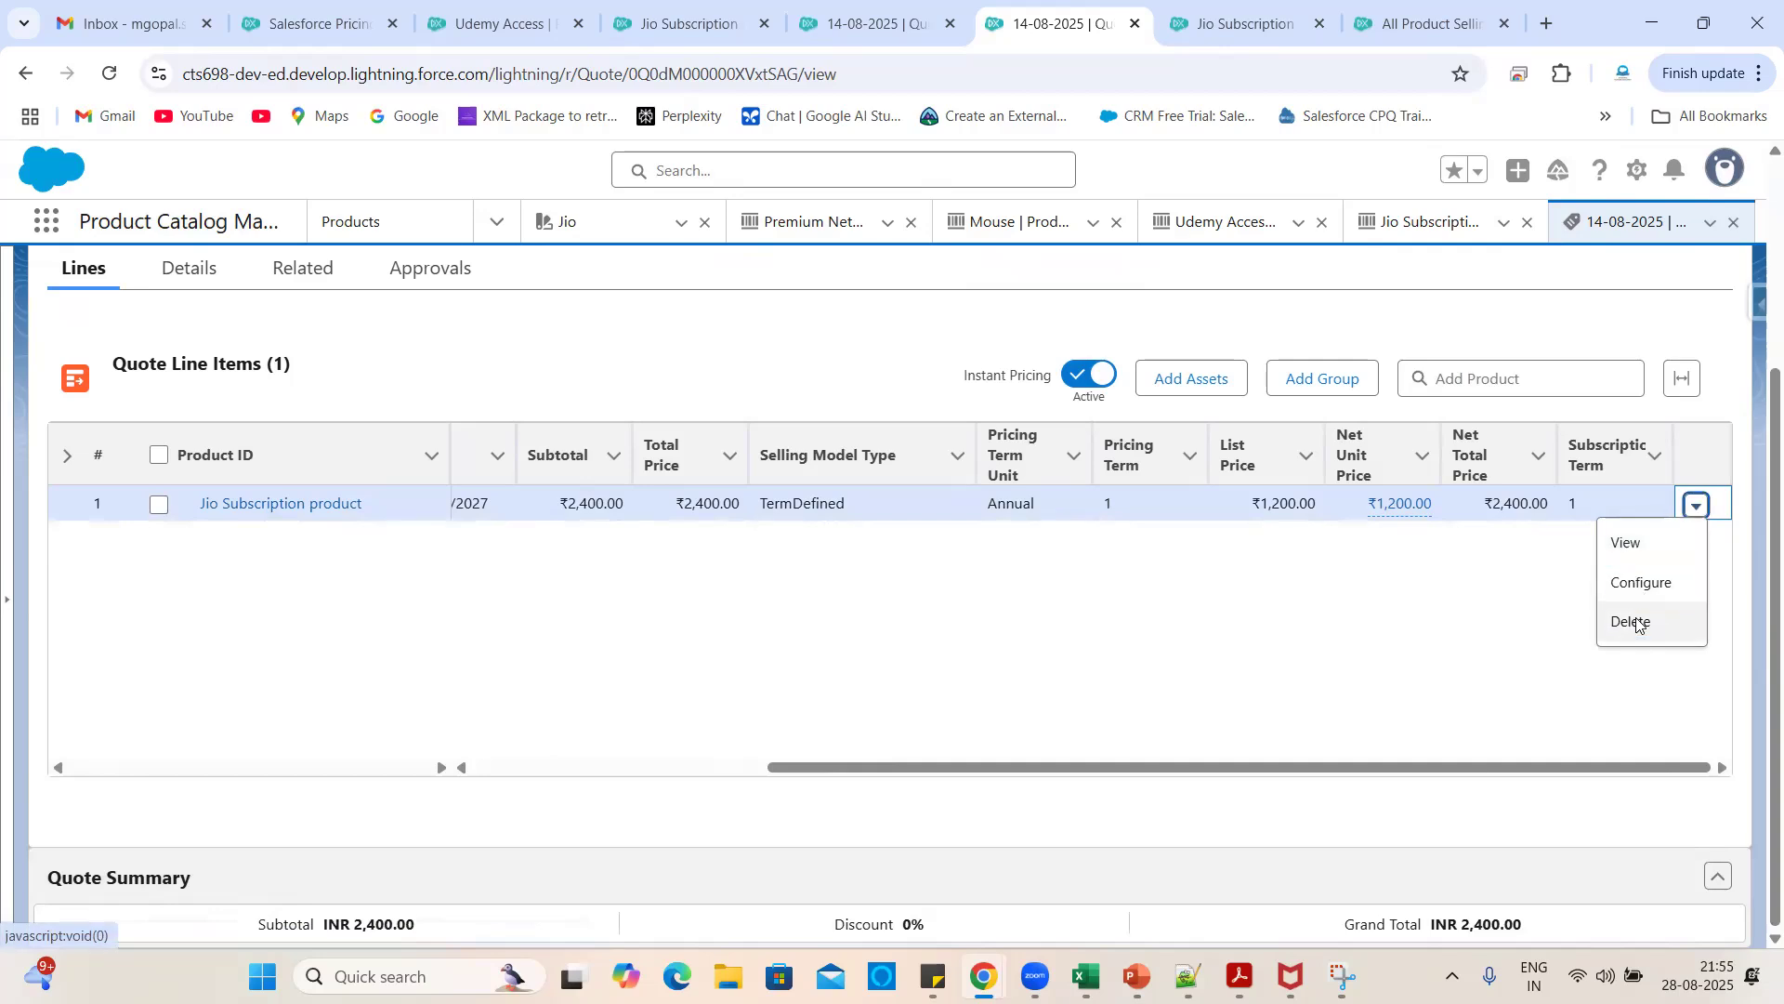
{"action": "left_click", "coordinate": [1628, 619]}
{"action": "left_click", "coordinate": [1337, 628]}
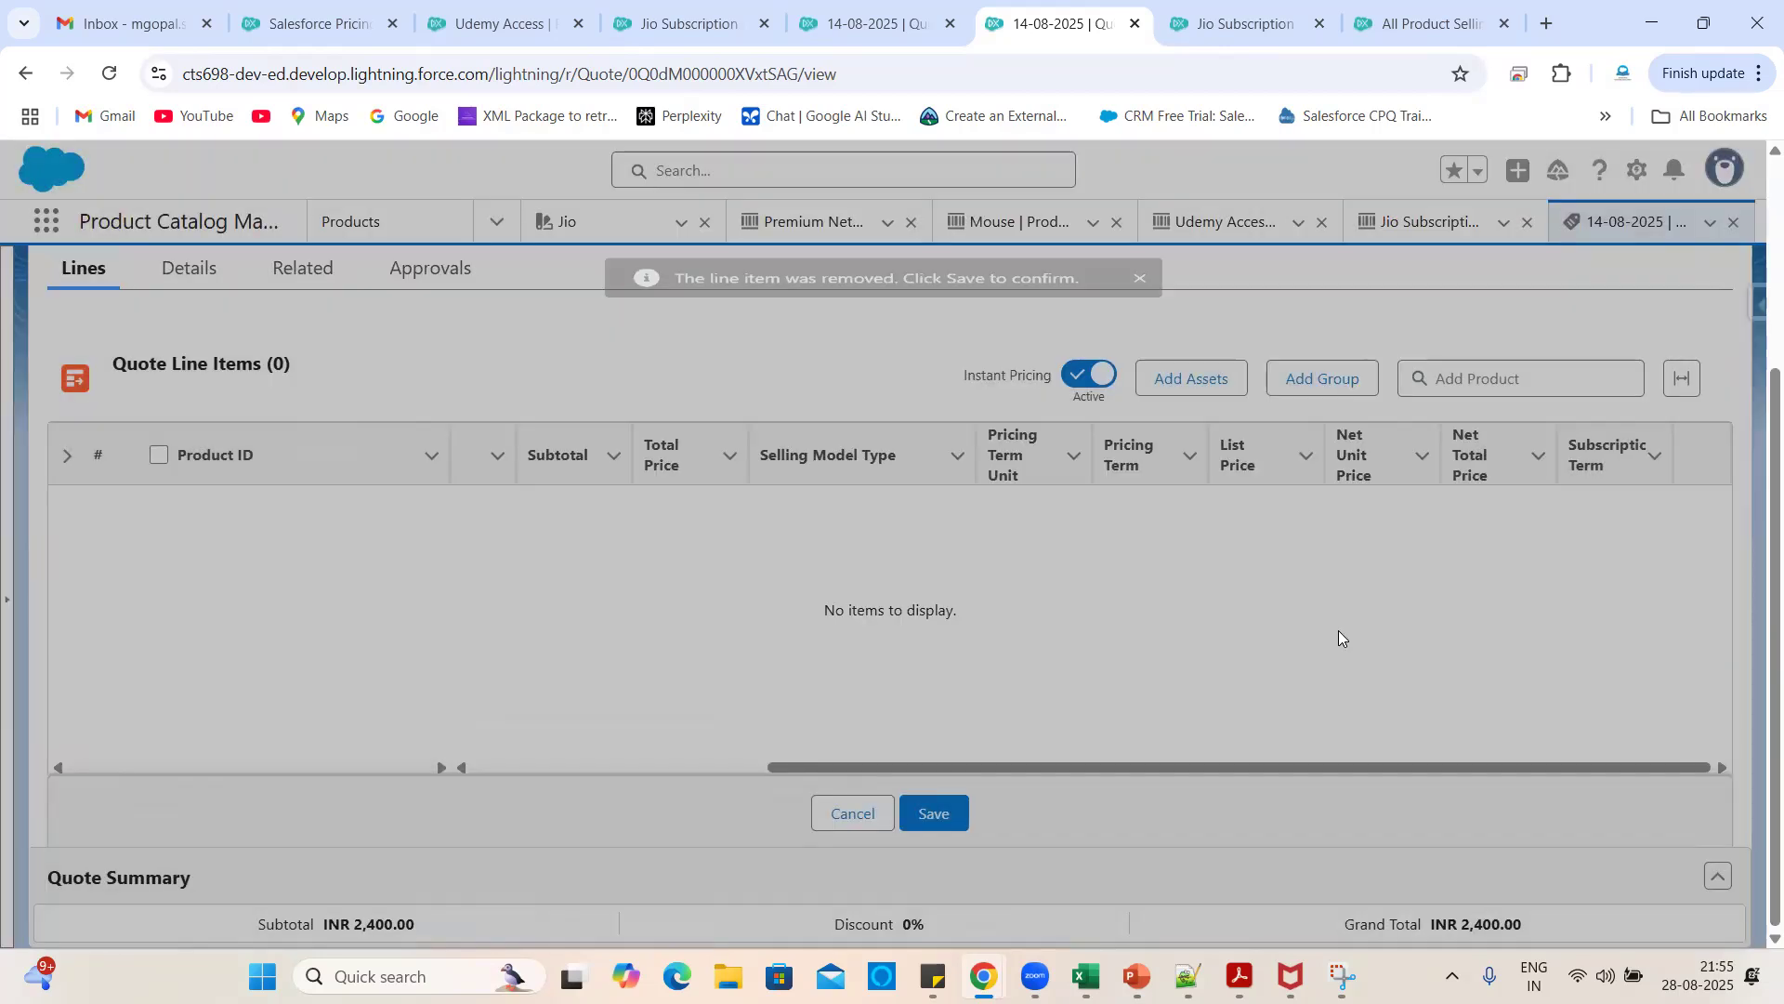
{"action": "left_click", "coordinate": [919, 827]}
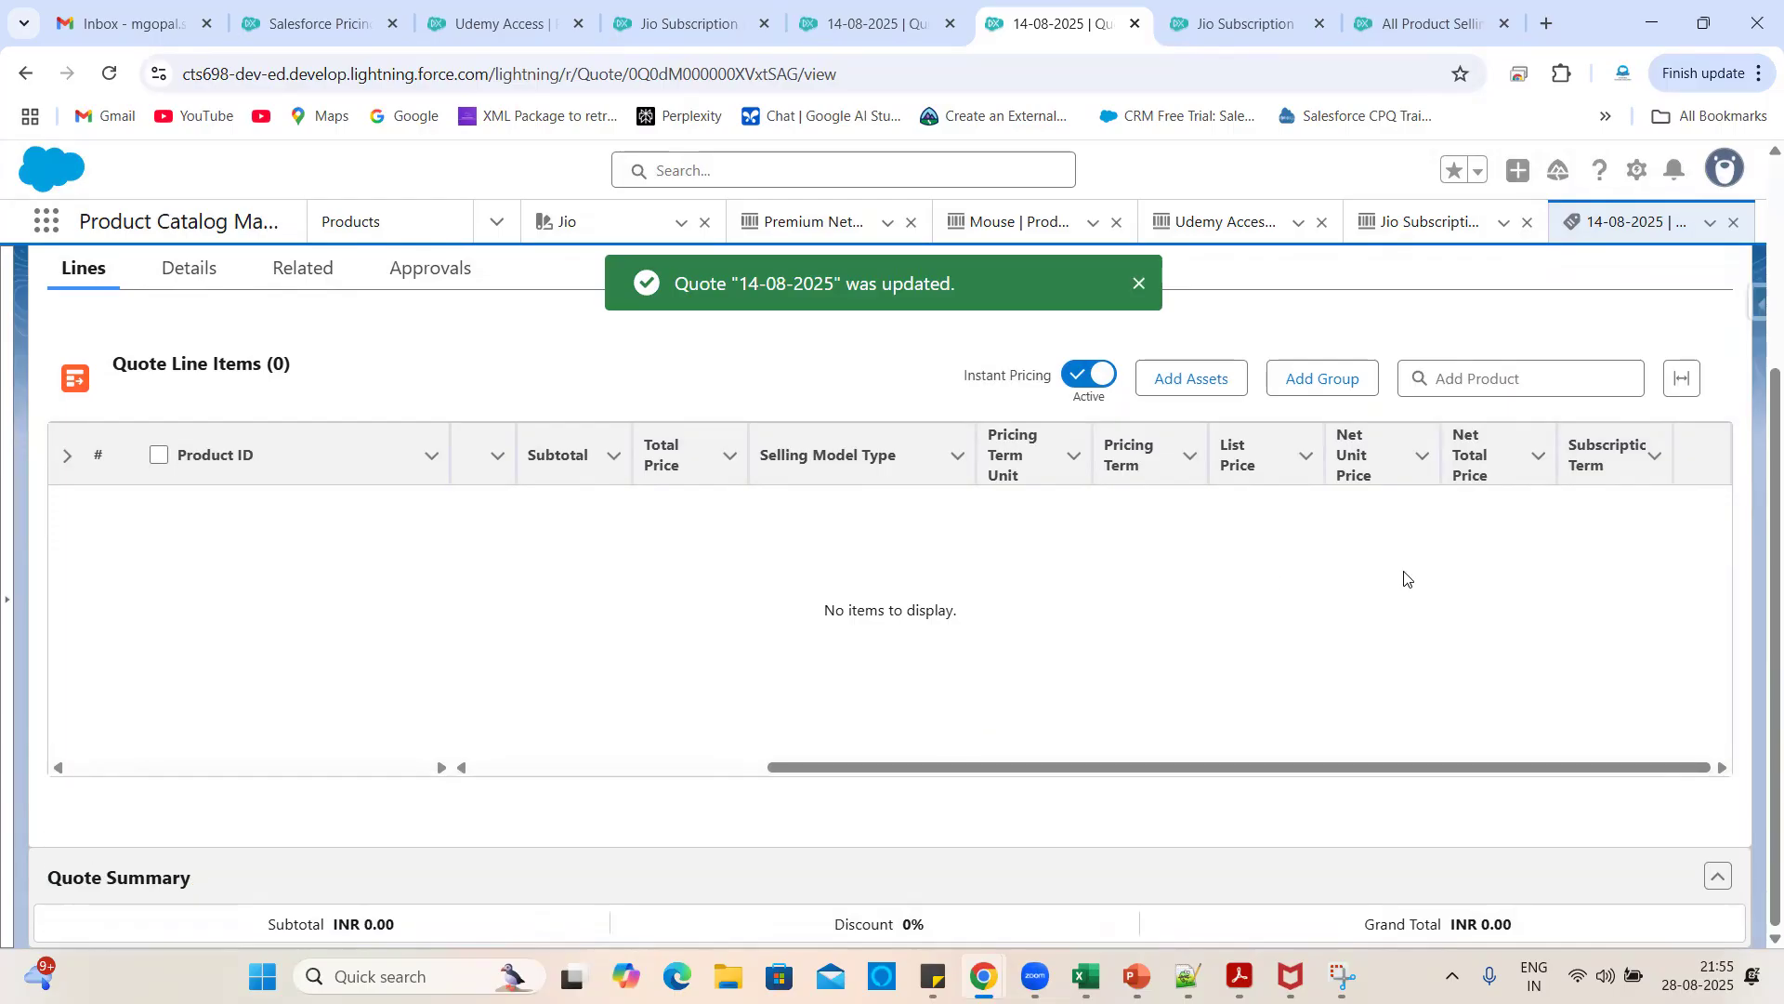
{"action": "scroll", "coordinate": [1405, 578], "scroll_direction": "up", "scroll_amount": 3}
{"action": "left_click", "coordinate": [1344, 304]}
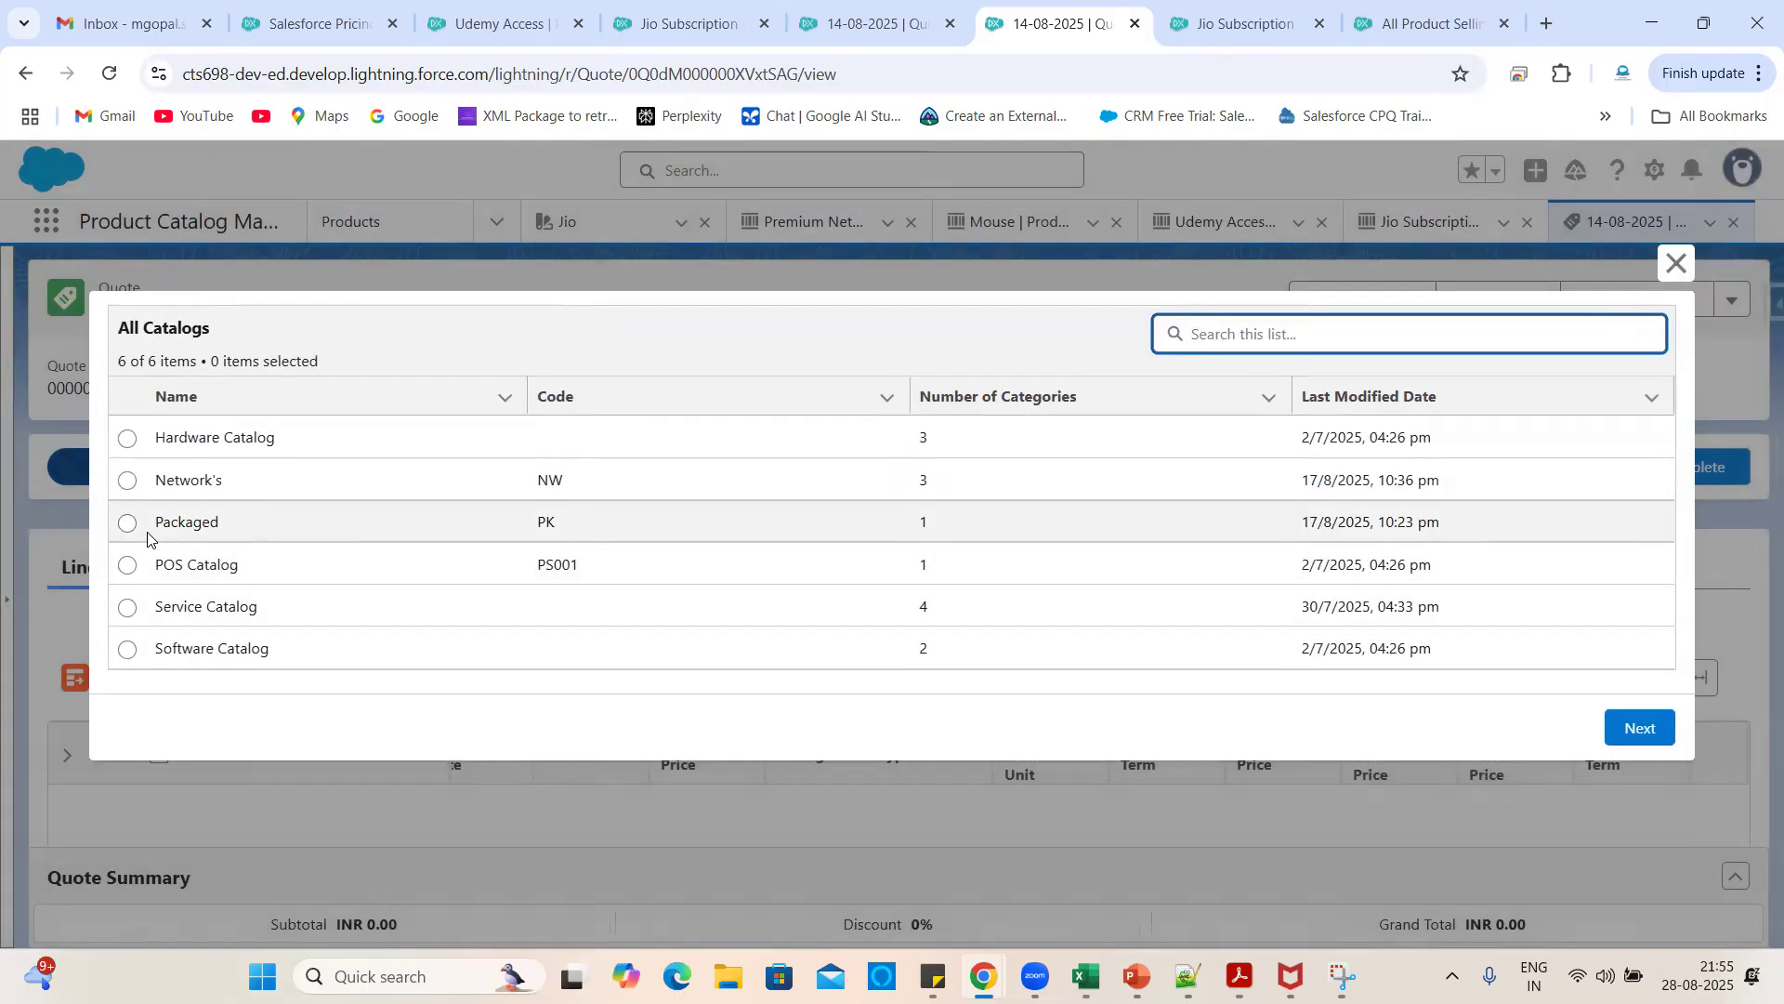
- Re-add Jio Subscription from the Packaged catalog on the OneTime ₹1,000 option and save
{"action": "left_click", "coordinate": [134, 528]}
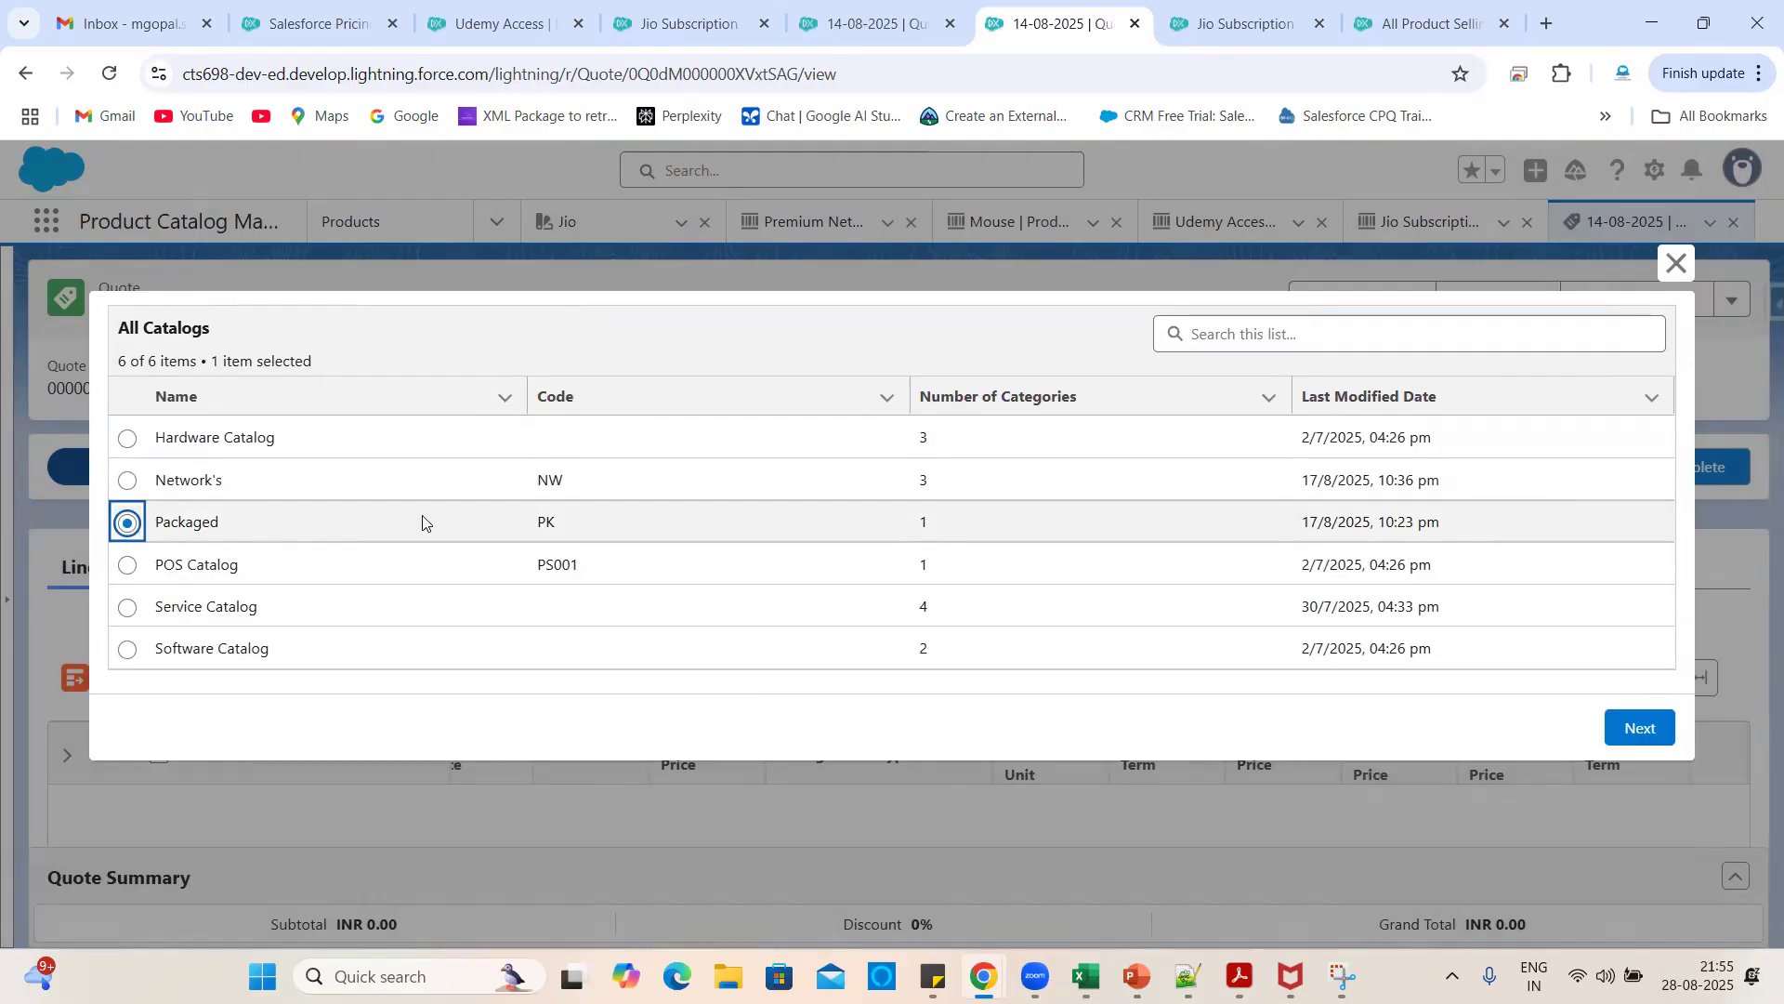
{"action": "left_click", "coordinate": [1611, 726]}
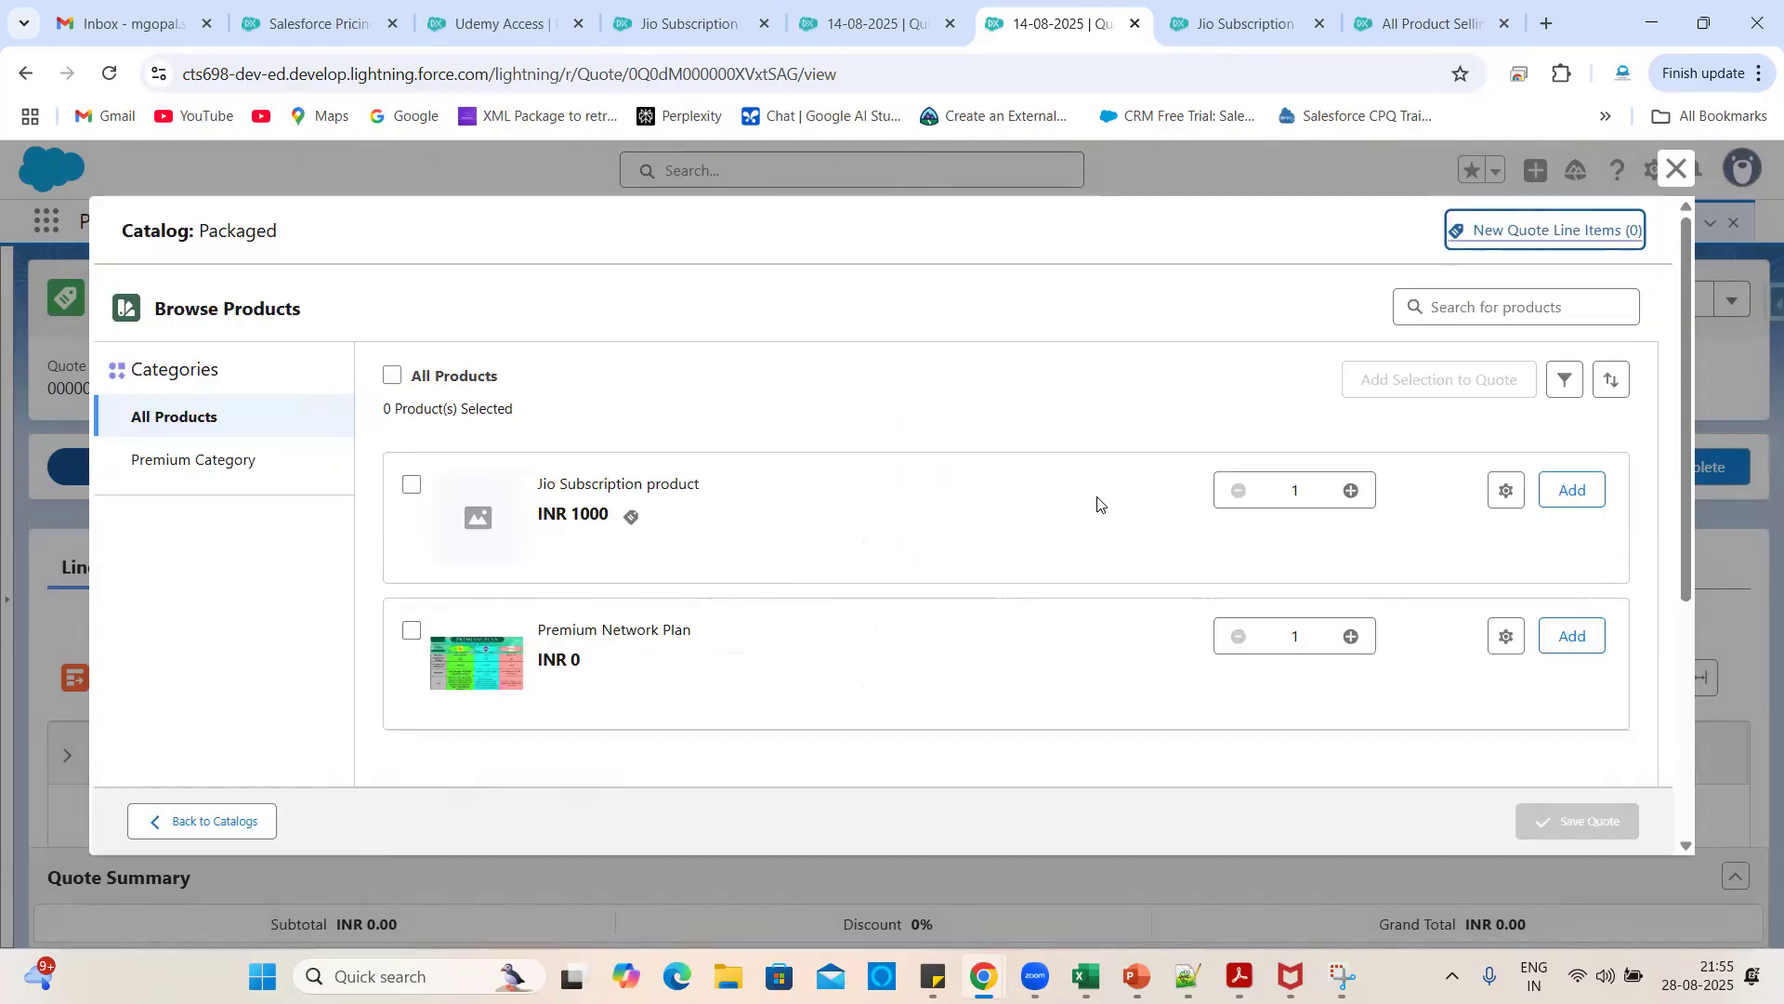
{"action": "left_click", "coordinate": [630, 517]}
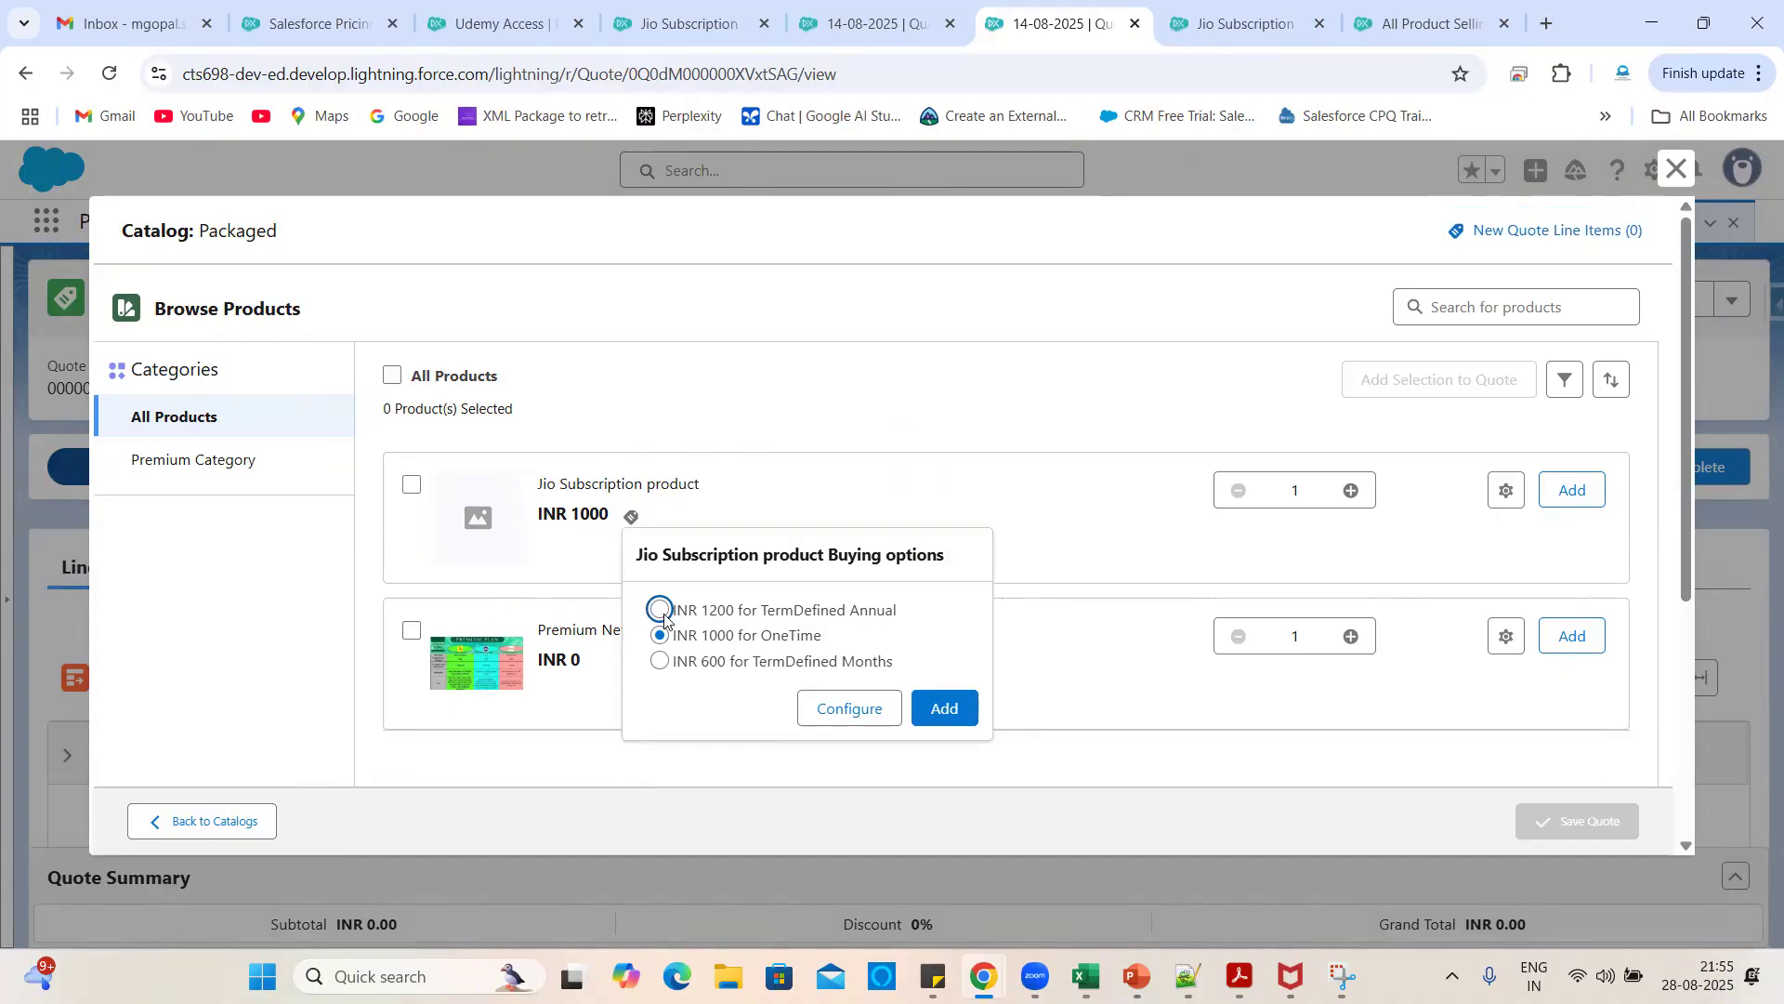
{"action": "left_click", "coordinate": [929, 710]}
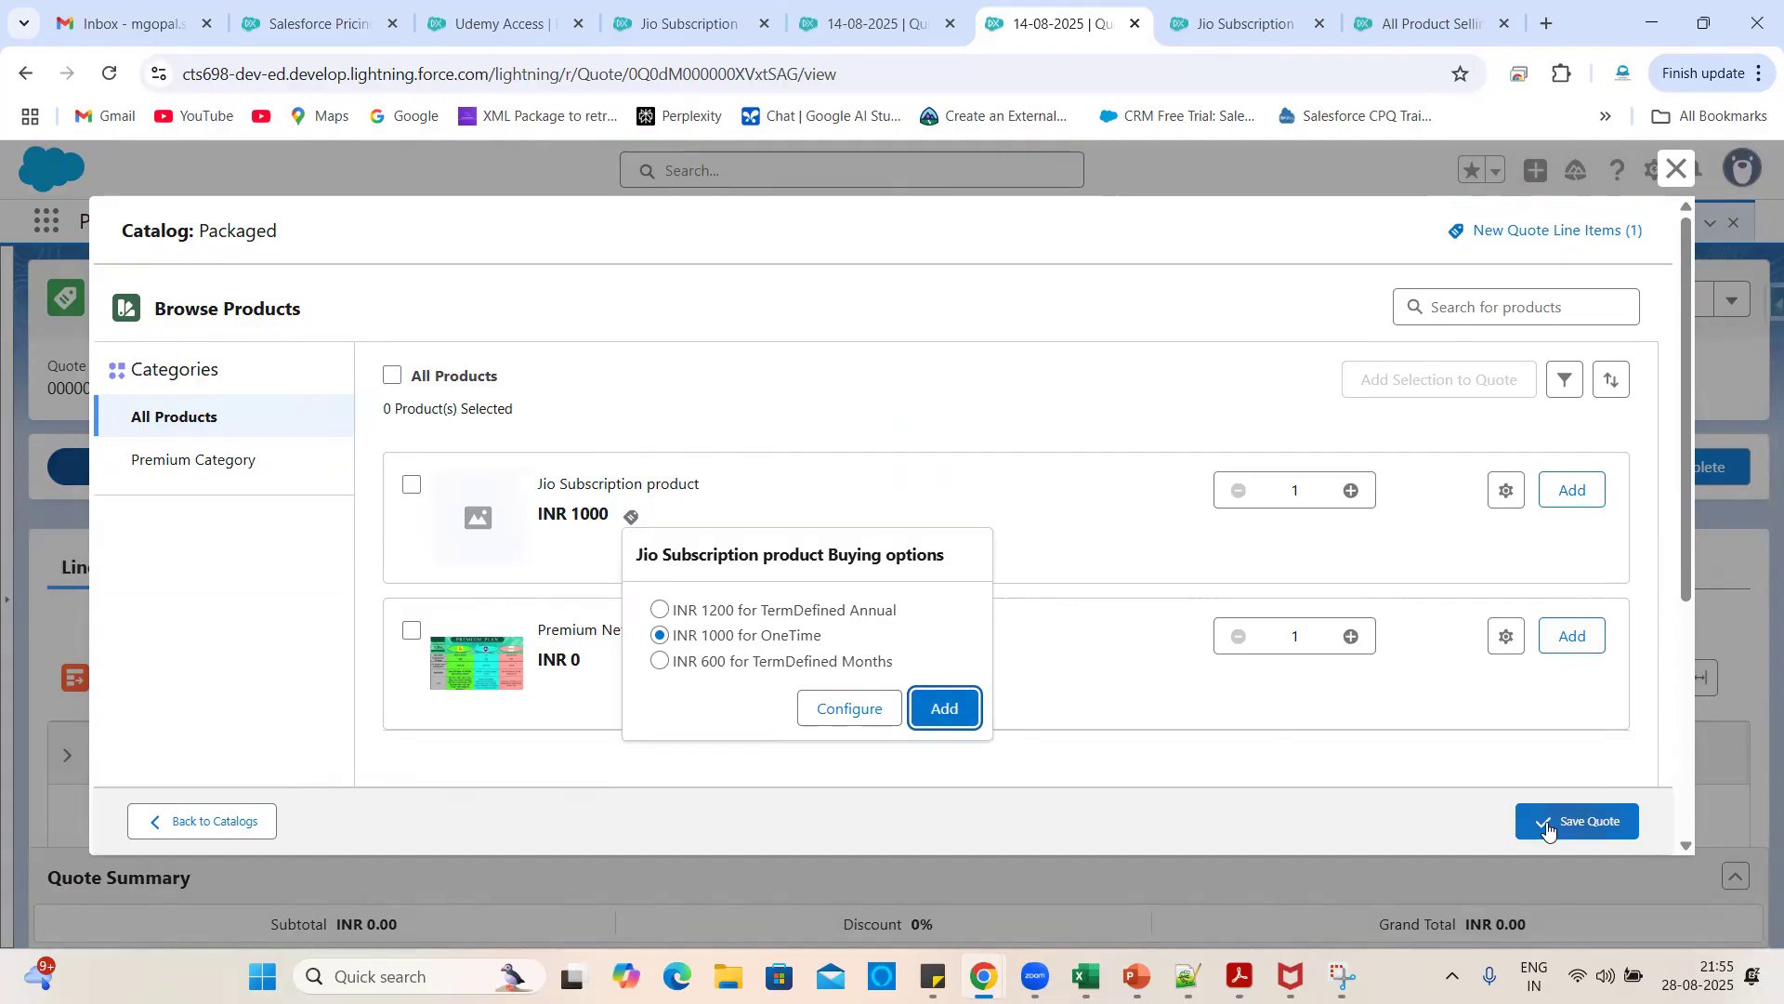
{"action": "left_click", "coordinate": [1547, 821]}
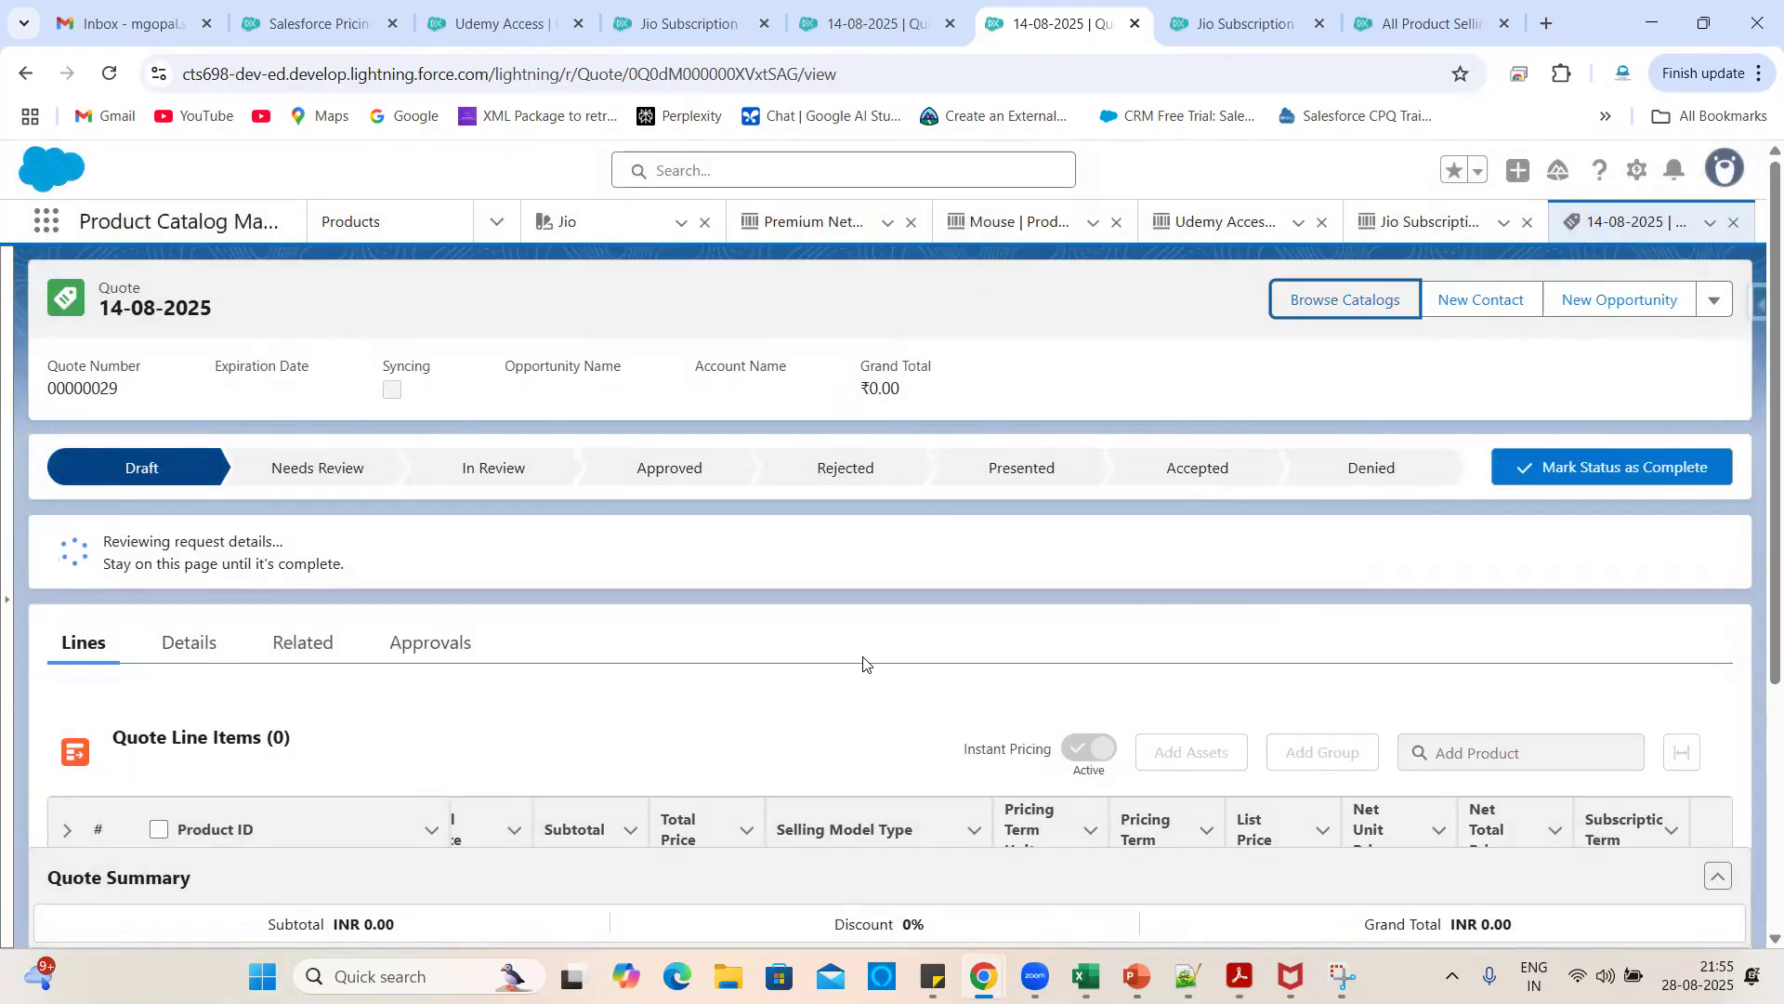
{"action": "scroll", "coordinate": [864, 657], "scroll_direction": "down", "scroll_amount": 3}
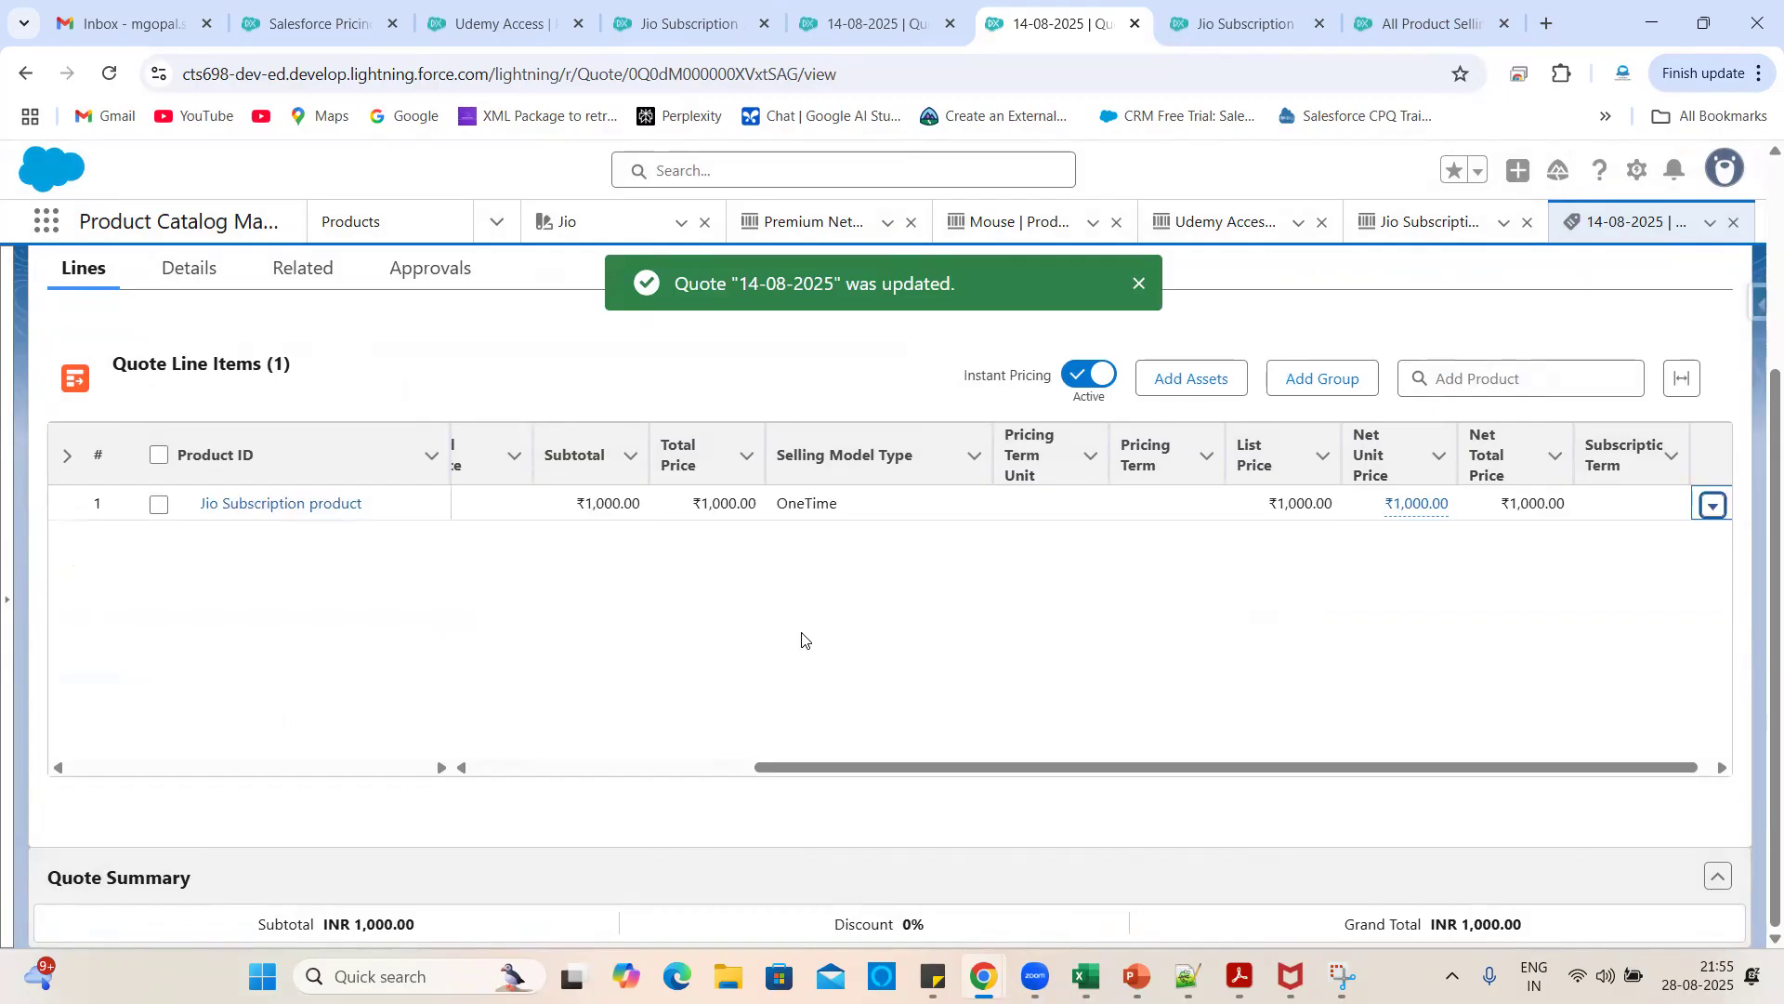
{"action": "scroll", "coordinate": [733, 647], "scroll_direction": "left", "scroll_amount": 3}
{"action": "scroll", "coordinate": [733, 647], "scroll_direction": "left", "scroll_amount": 2}
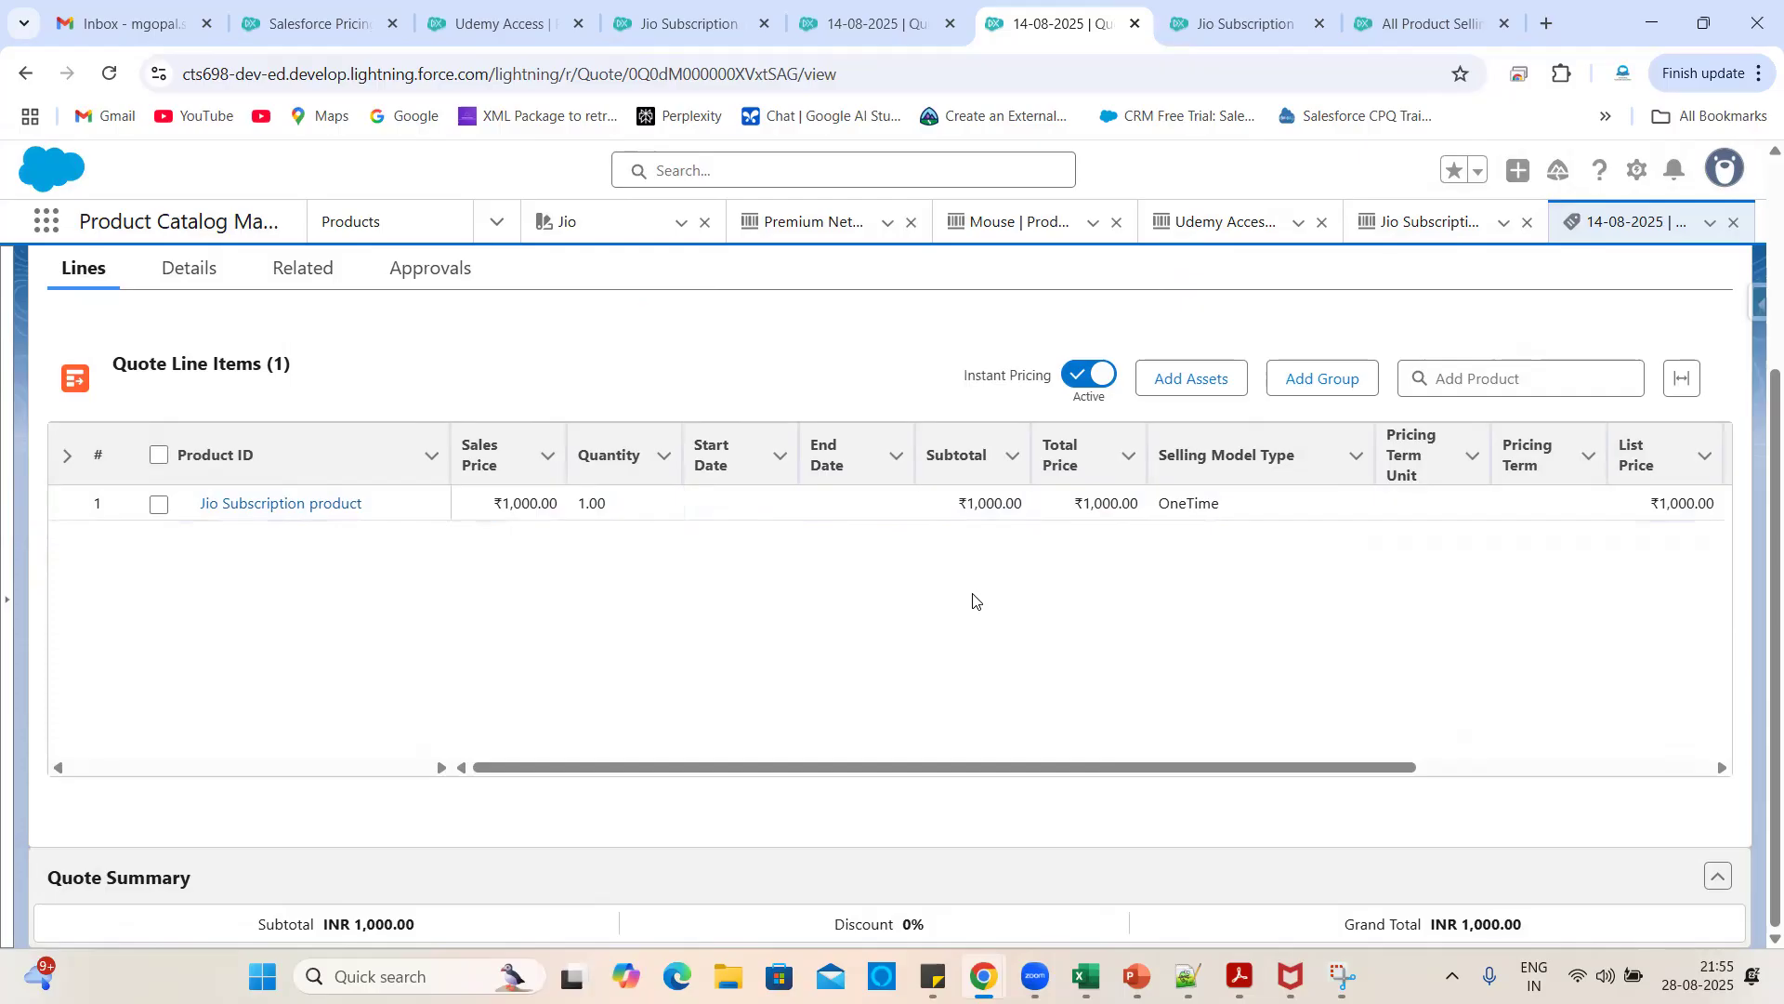
- Set the line's Start Date to 28/08/2025 and End Date to 29/08/2025
{"action": "left_click", "coordinate": [761, 505]}
{"action": "left_click", "coordinate": [789, 504]}
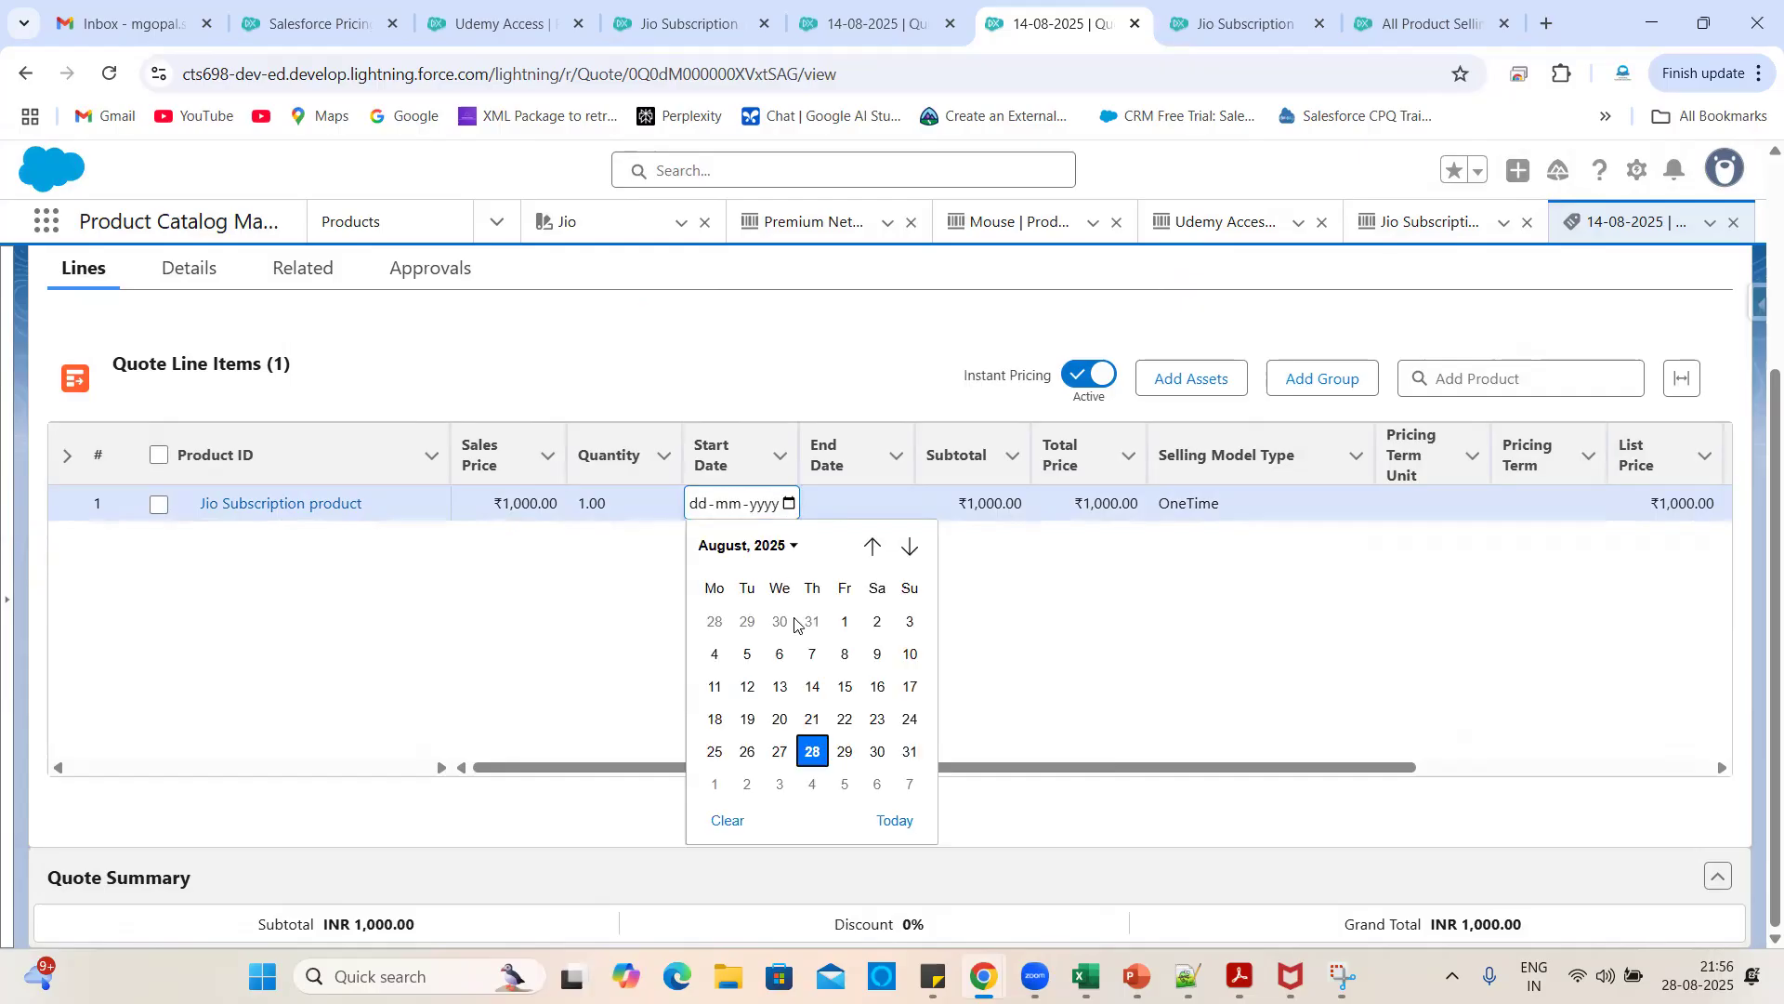
{"action": "left_click", "coordinate": [811, 749]}
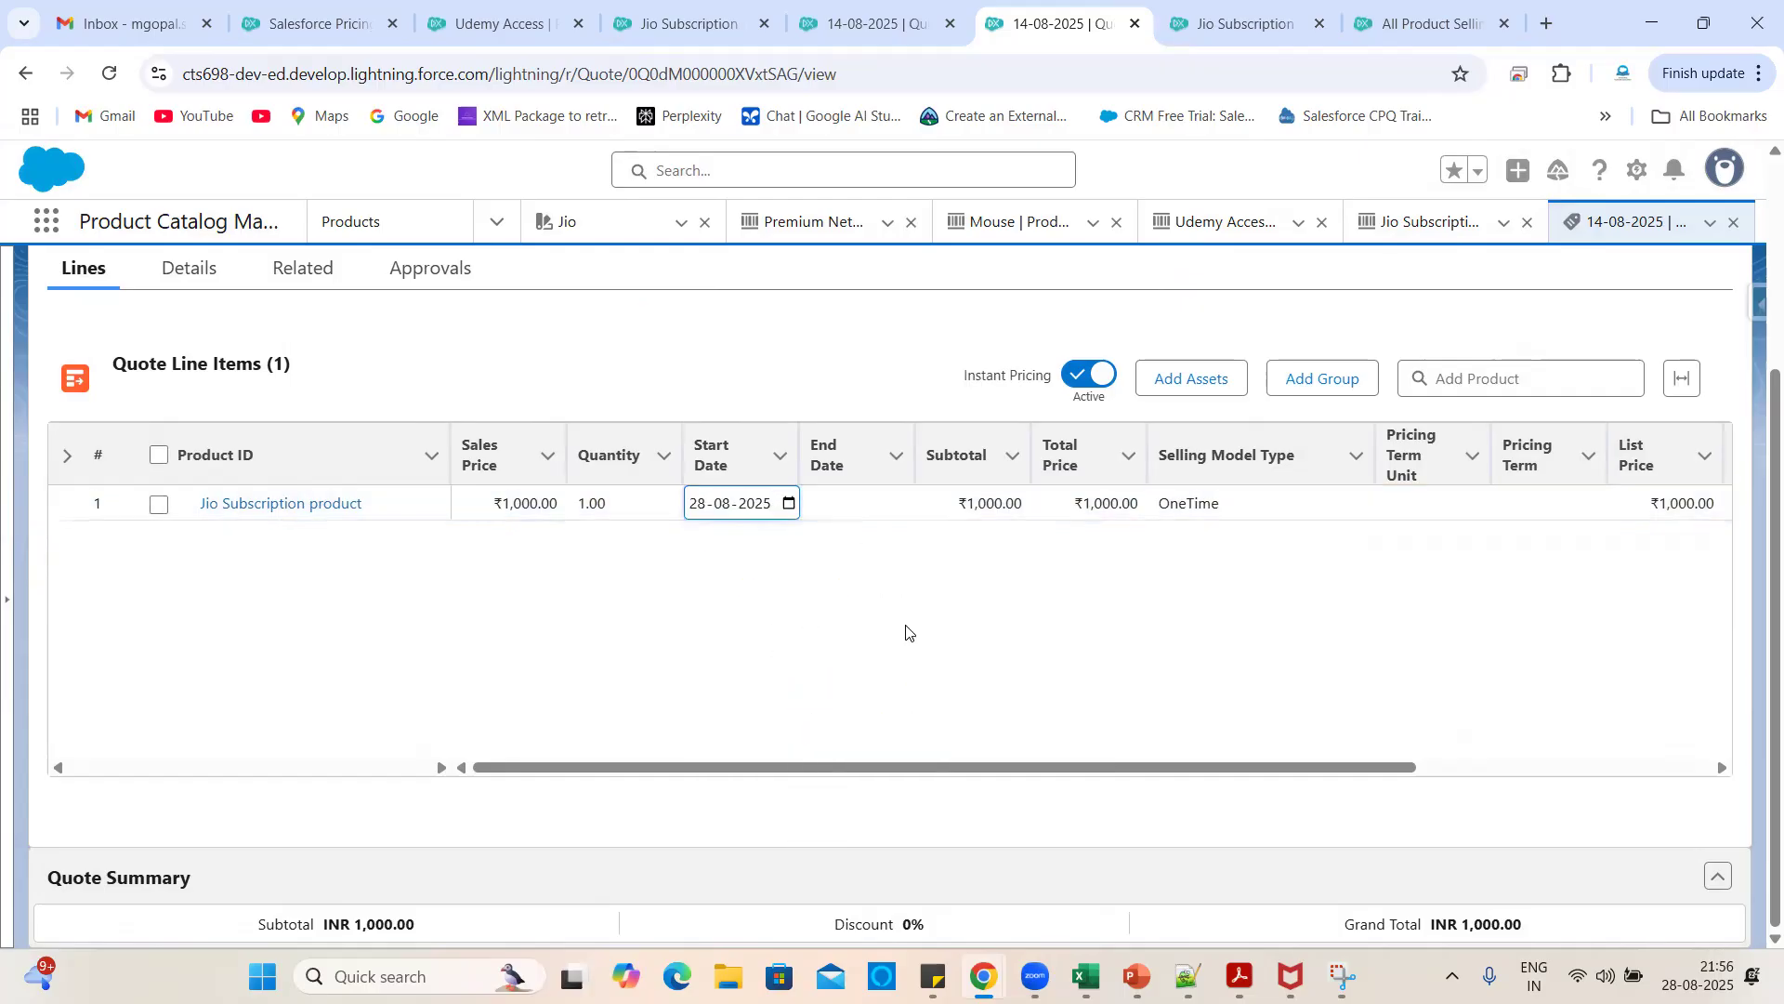
{"action": "left_click", "coordinate": [892, 507]}
{"action": "left_click", "coordinate": [907, 504]}
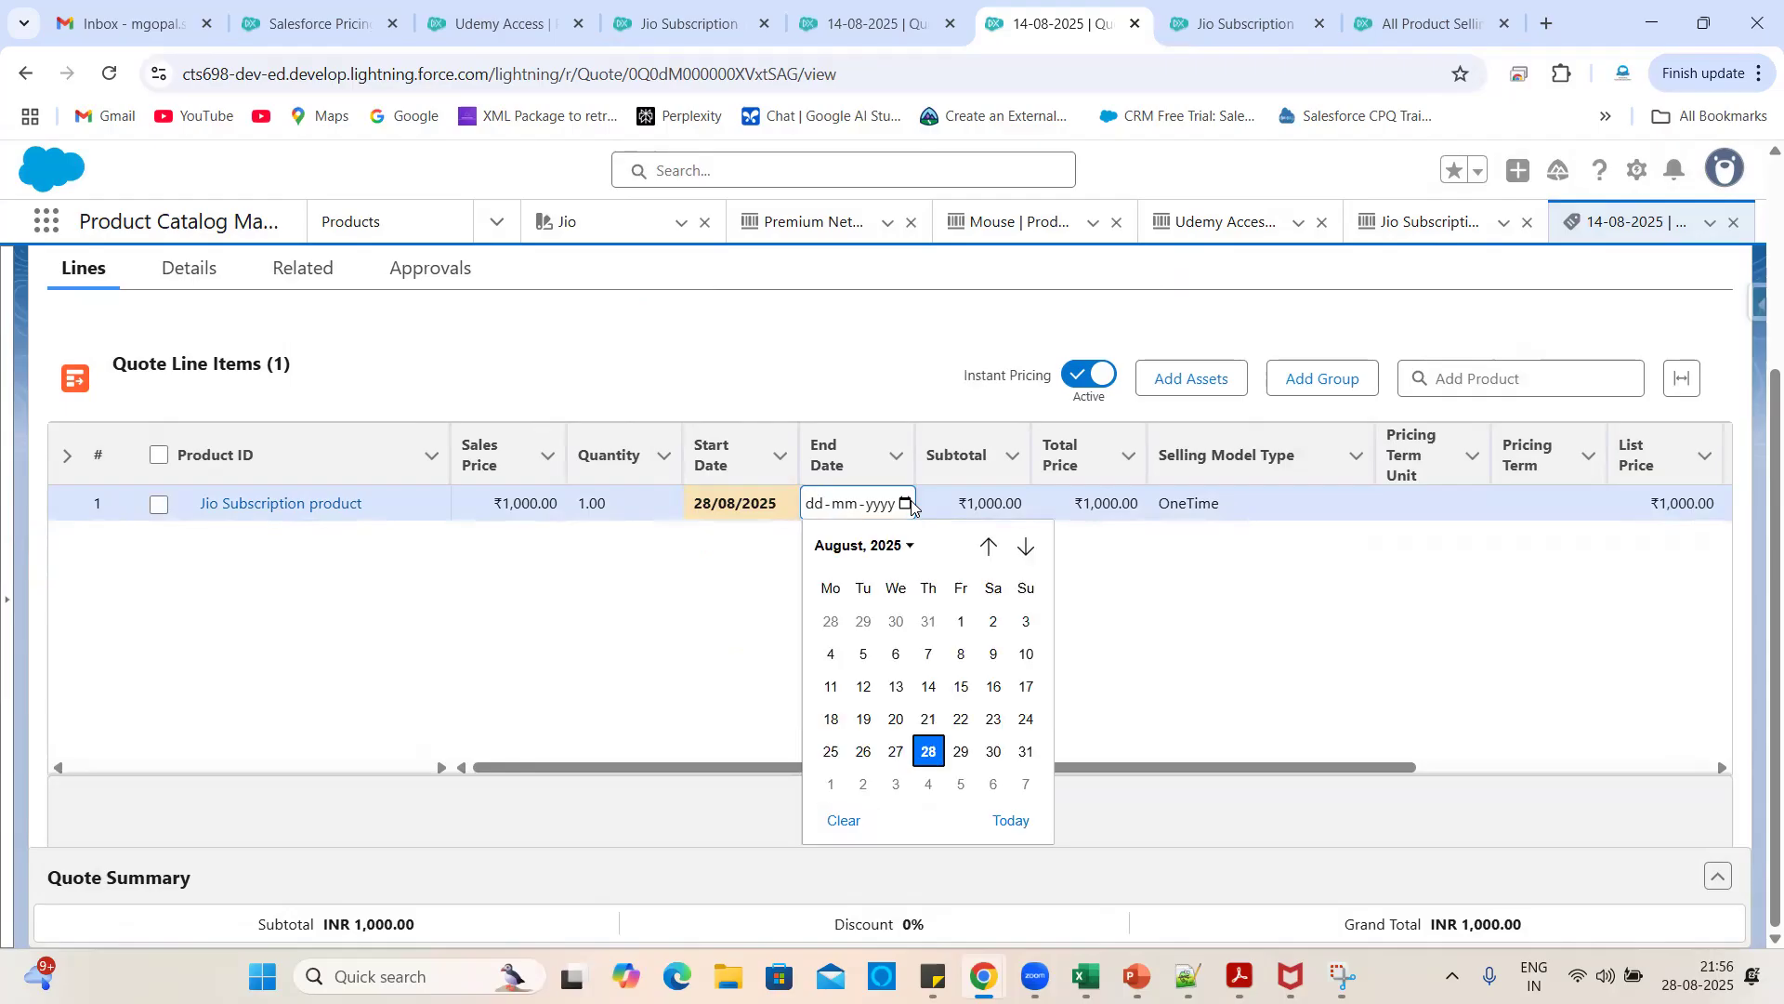
{"action": "left_click", "coordinate": [959, 752]}
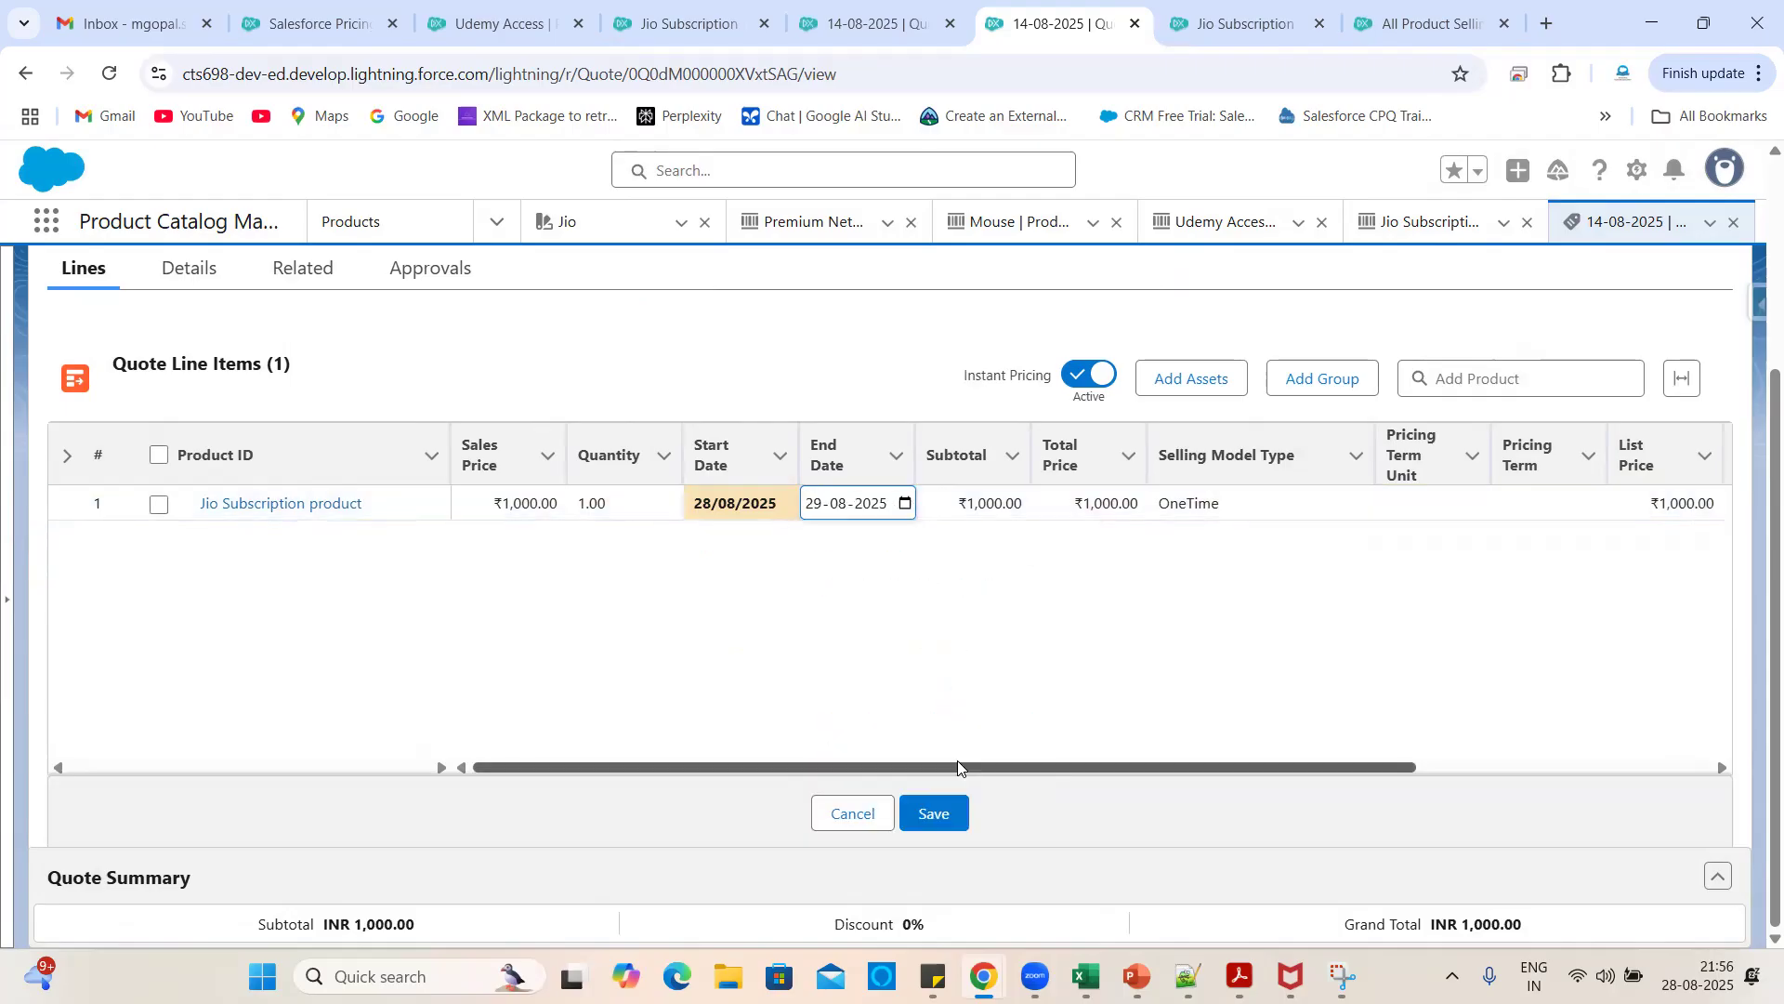
{"action": "left_click", "coordinate": [1045, 779]}
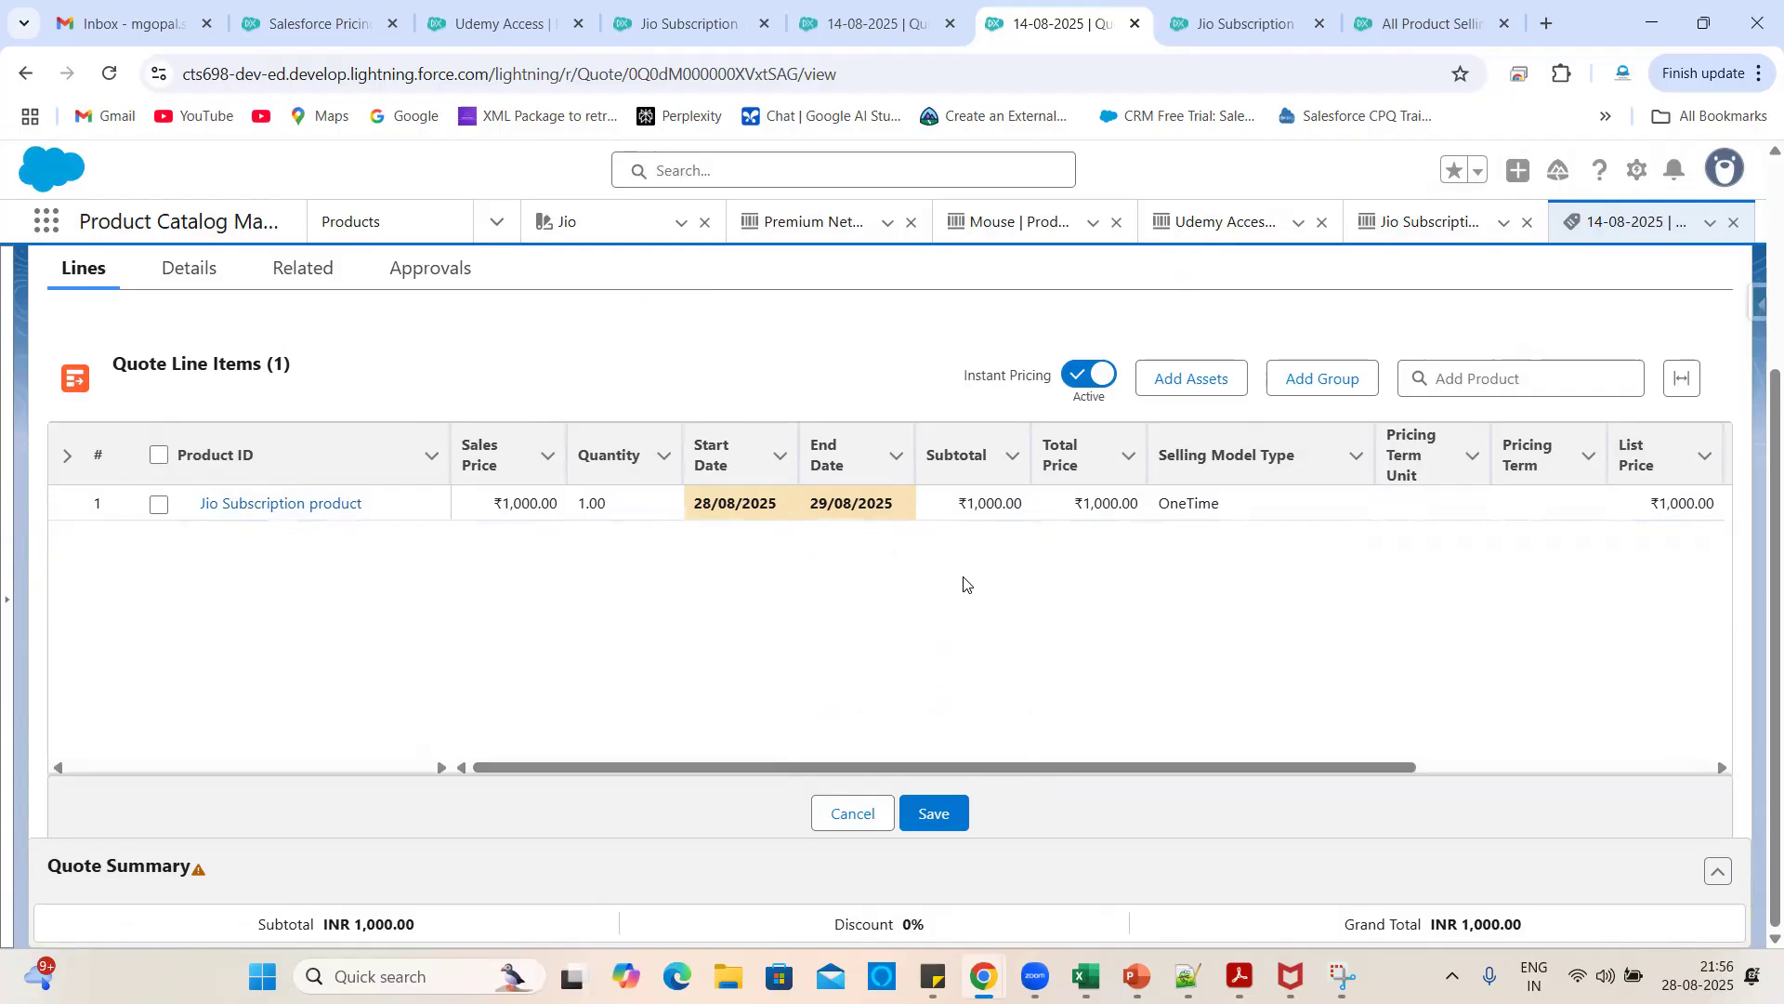
- Change the End Date to 29 June 2028 and save the line dates
{"action": "left_click", "coordinate": [887, 505]}
{"action": "left_click", "coordinate": [892, 505]}
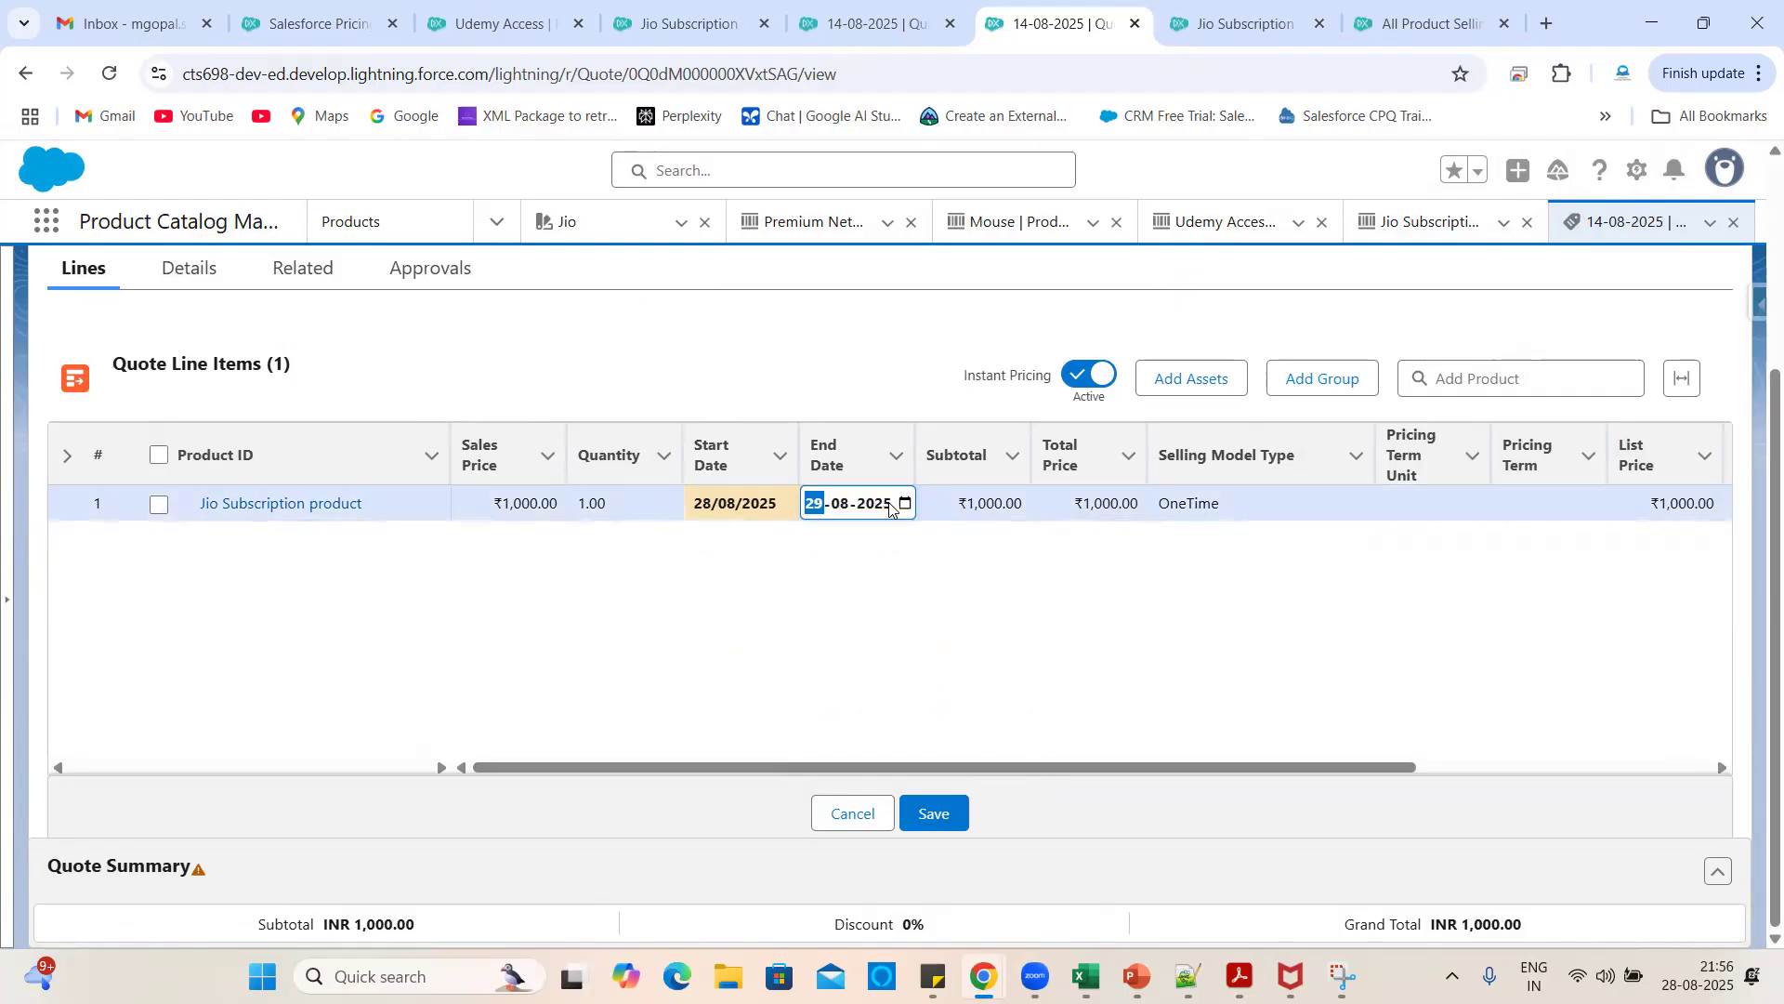
{"action": "left_click", "coordinate": [906, 504]}
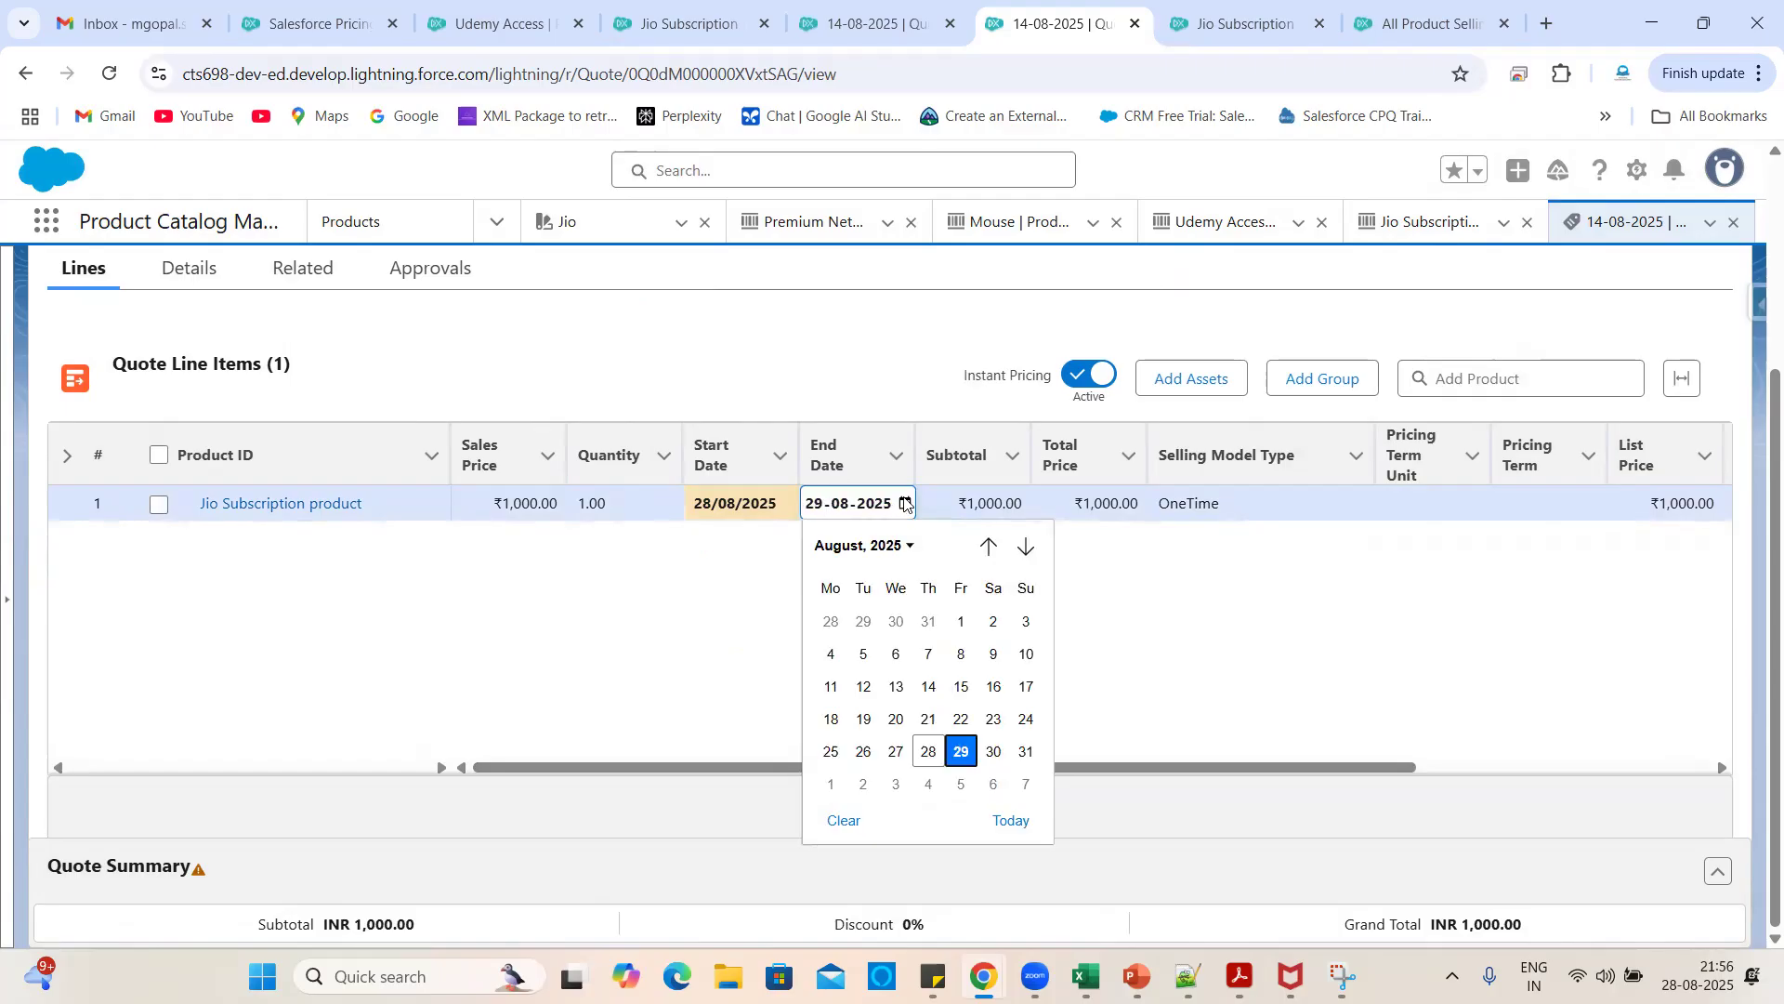
{"action": "left_click", "coordinate": [836, 554]}
{"action": "left_click", "coordinate": [847, 788]}
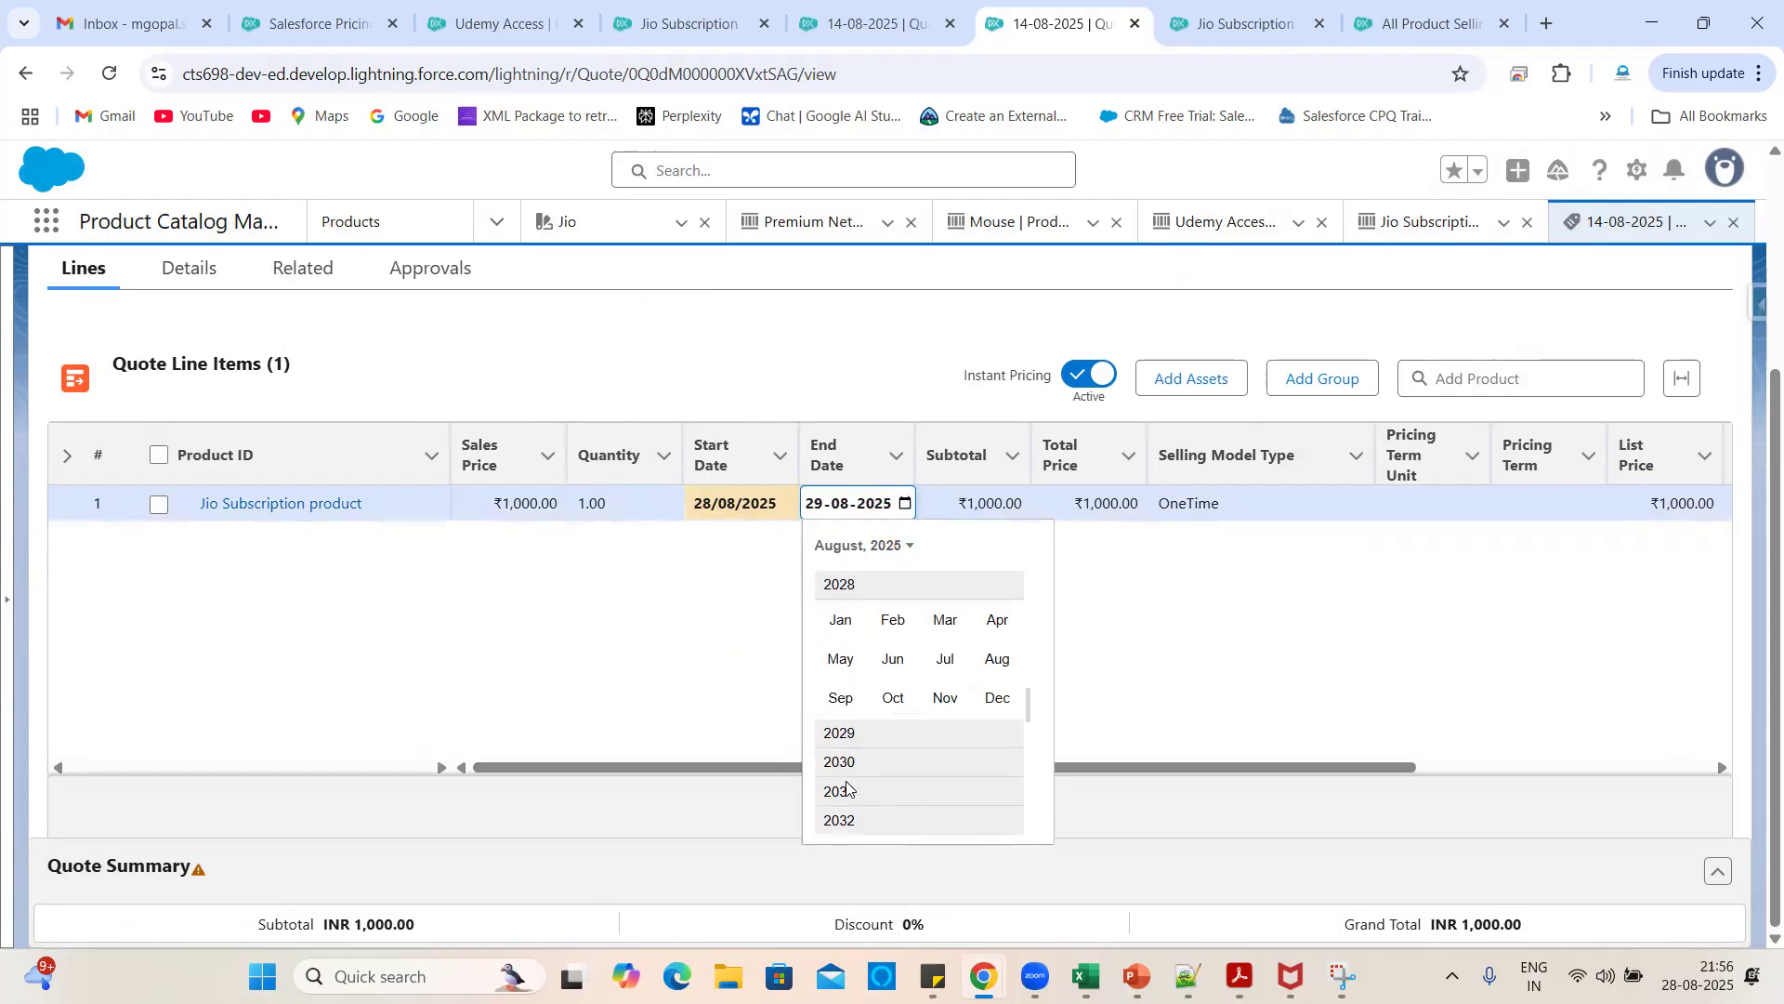
{"action": "left_click", "coordinate": [892, 658]}
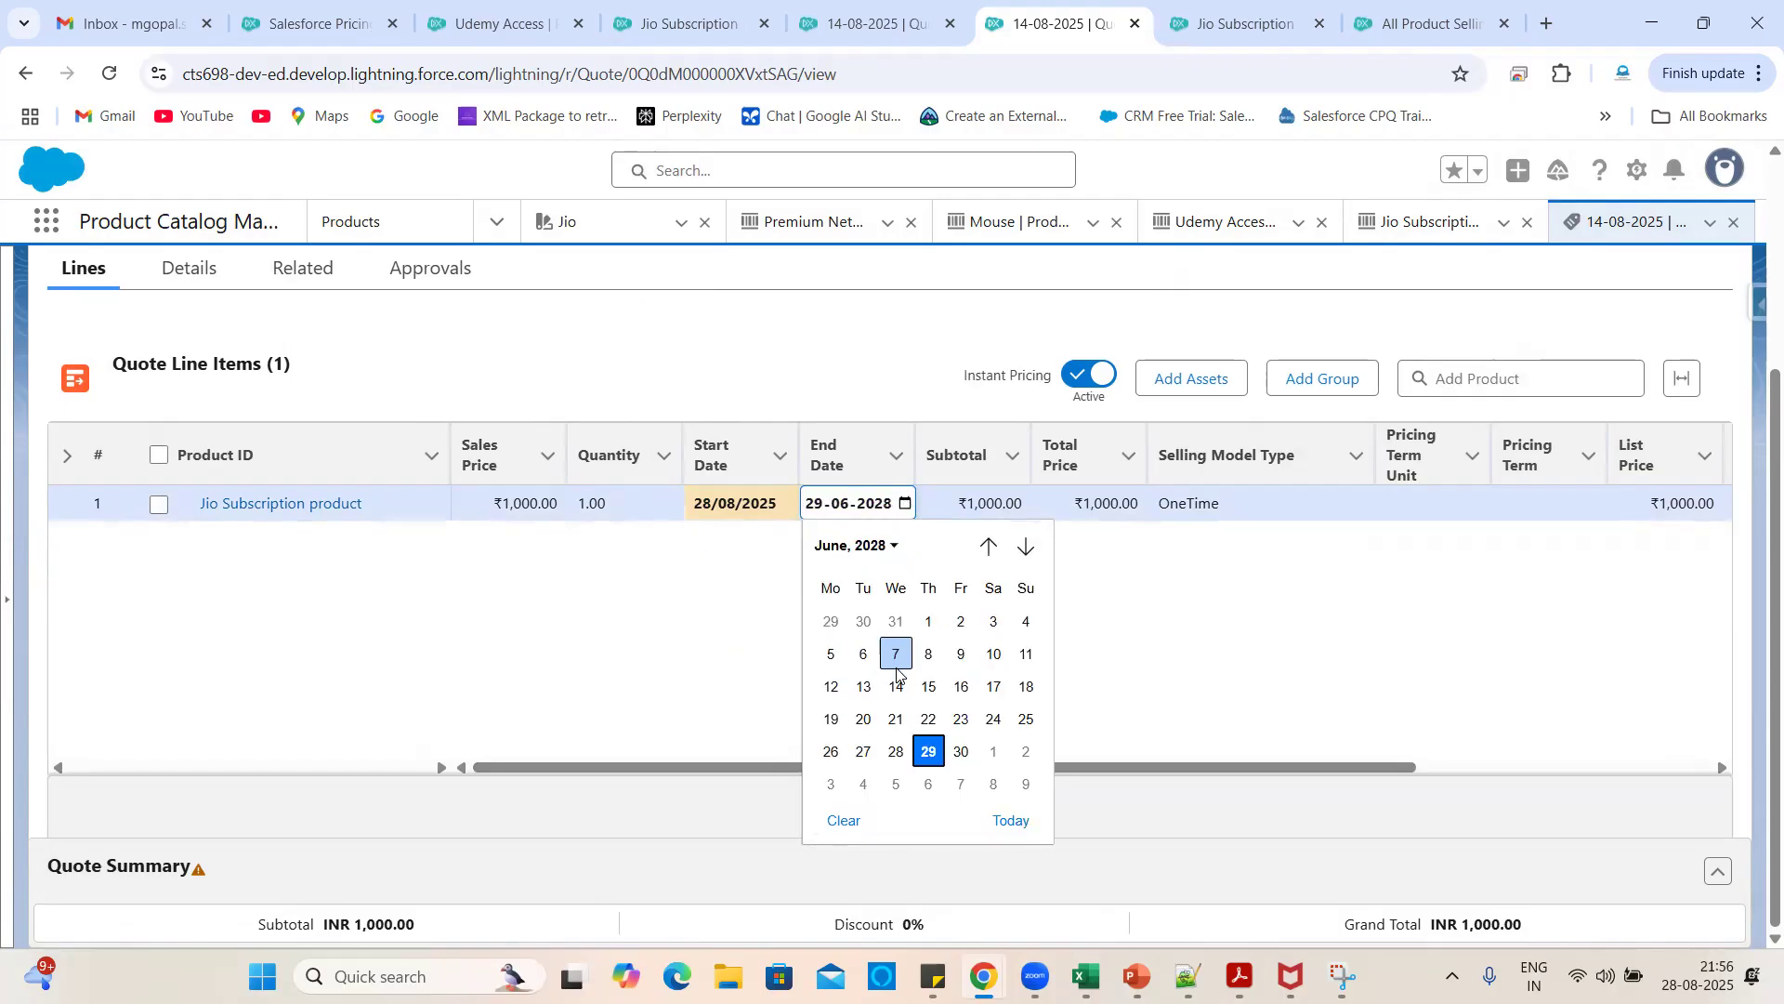
{"action": "left_click", "coordinate": [927, 753]}
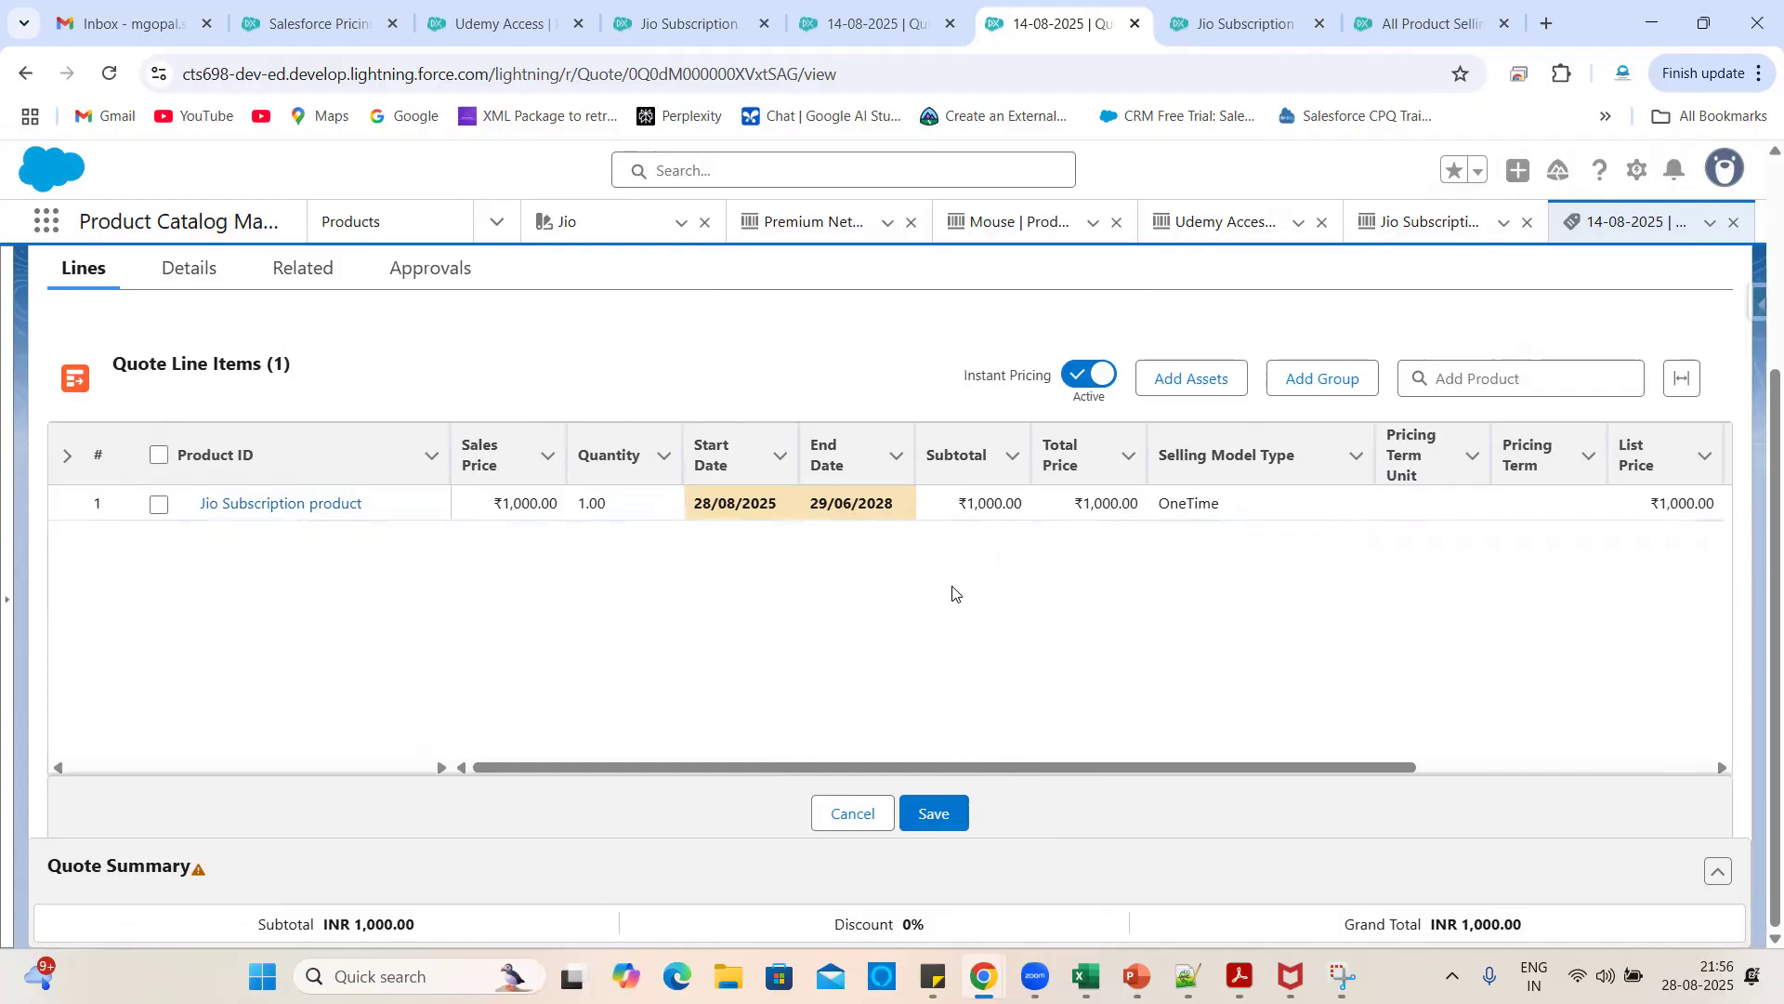
{"action": "left_click", "coordinate": [935, 821]}
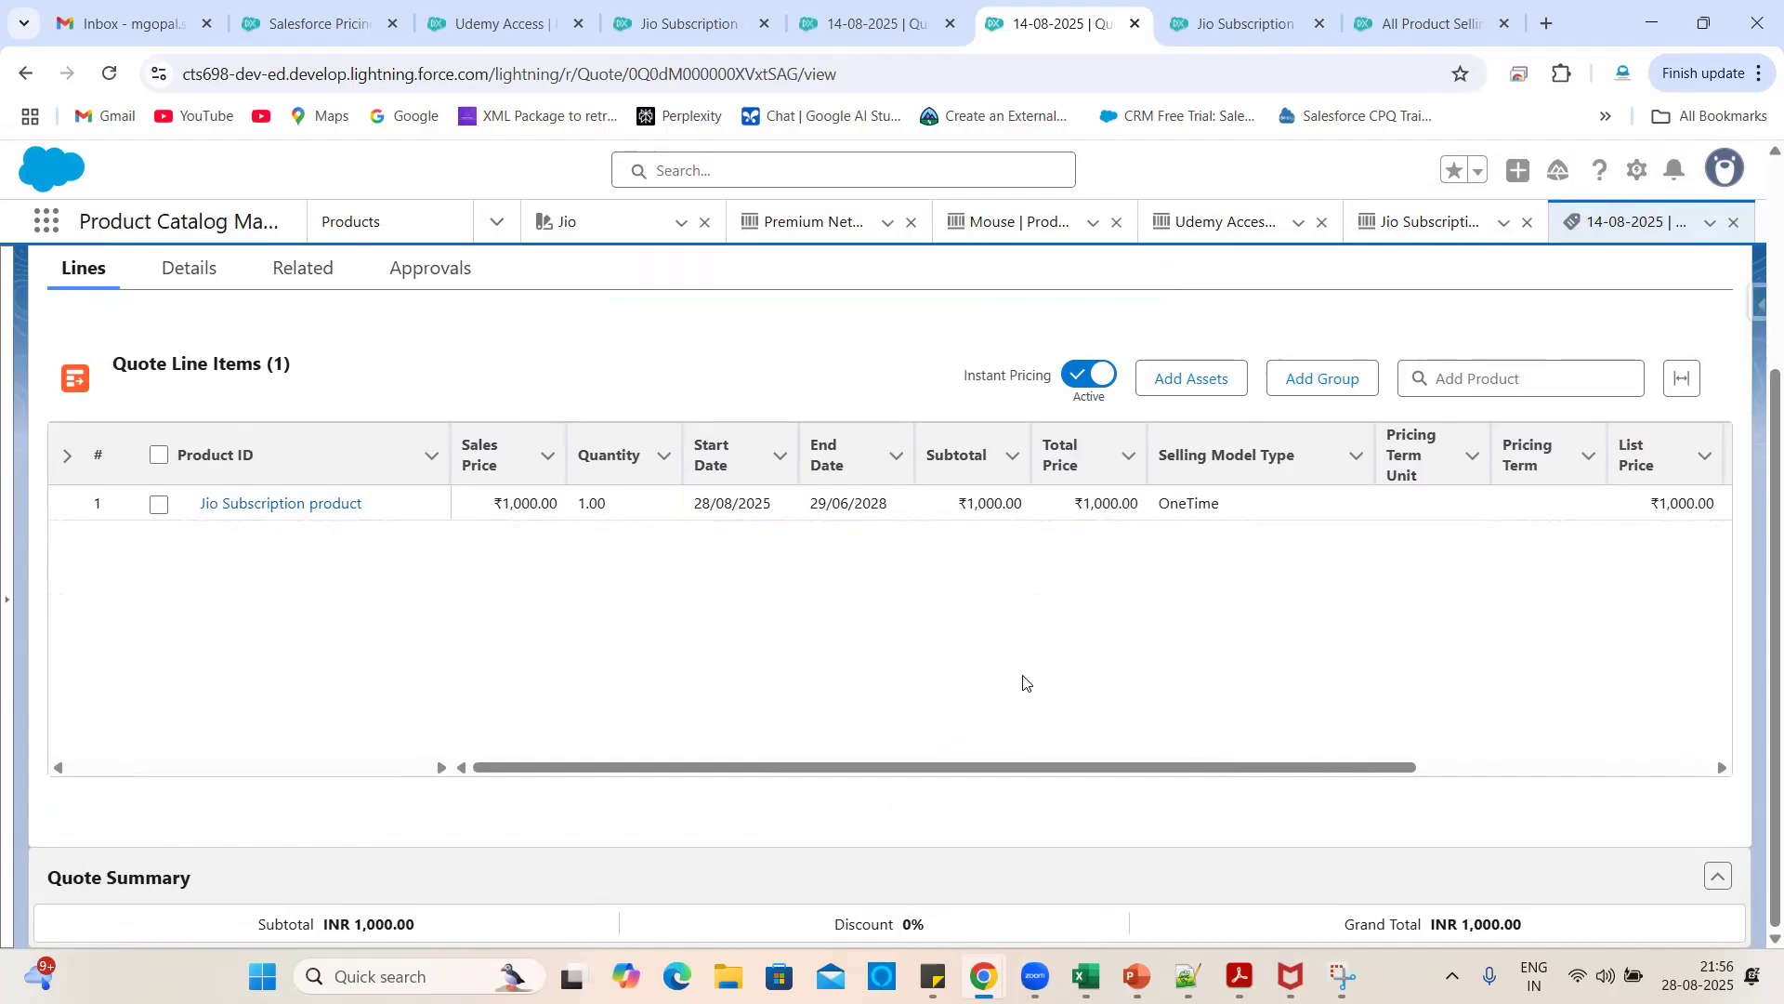
{"action": "scroll", "coordinate": [1023, 683], "scroll_direction": "right", "scroll_amount": 4}
{"action": "scroll", "coordinate": [1023, 683], "scroll_direction": "left", "scroll_amount": 4}
{"action": "scroll", "coordinate": [1270, 630], "scroll_direction": "right", "scroll_amount": 4}
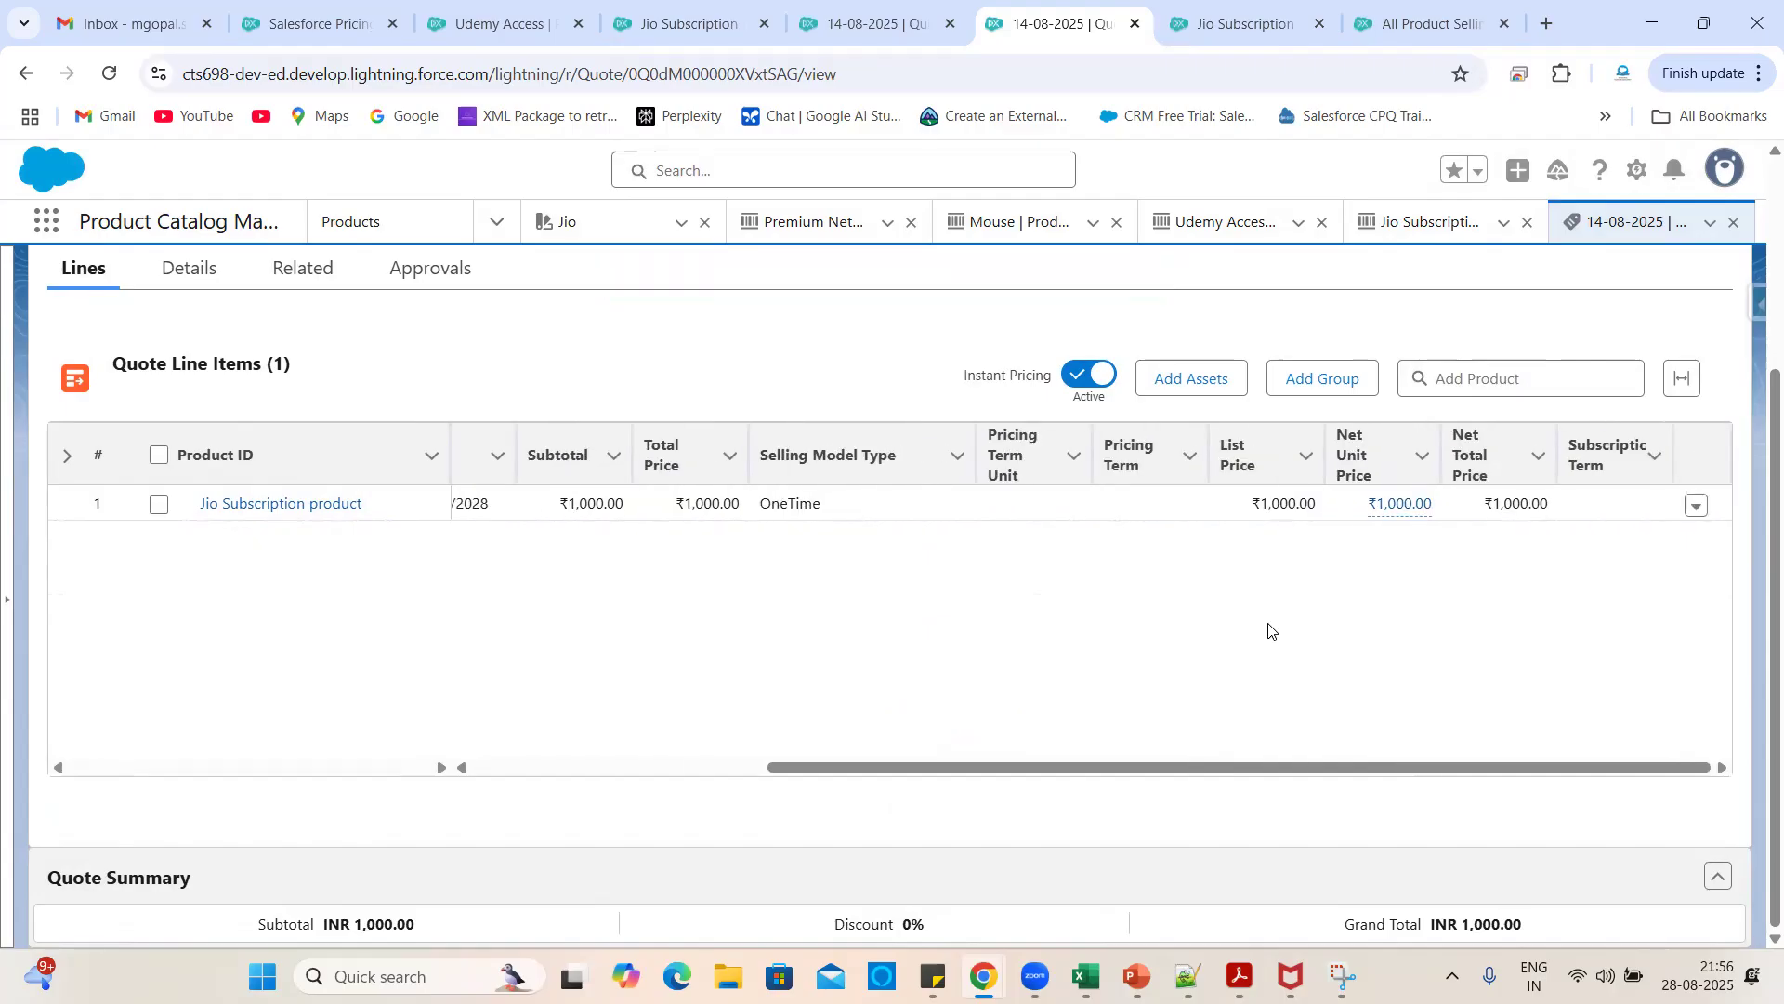
{"action": "scroll", "coordinate": [1269, 630], "scroll_direction": "left", "scroll_amount": 4}
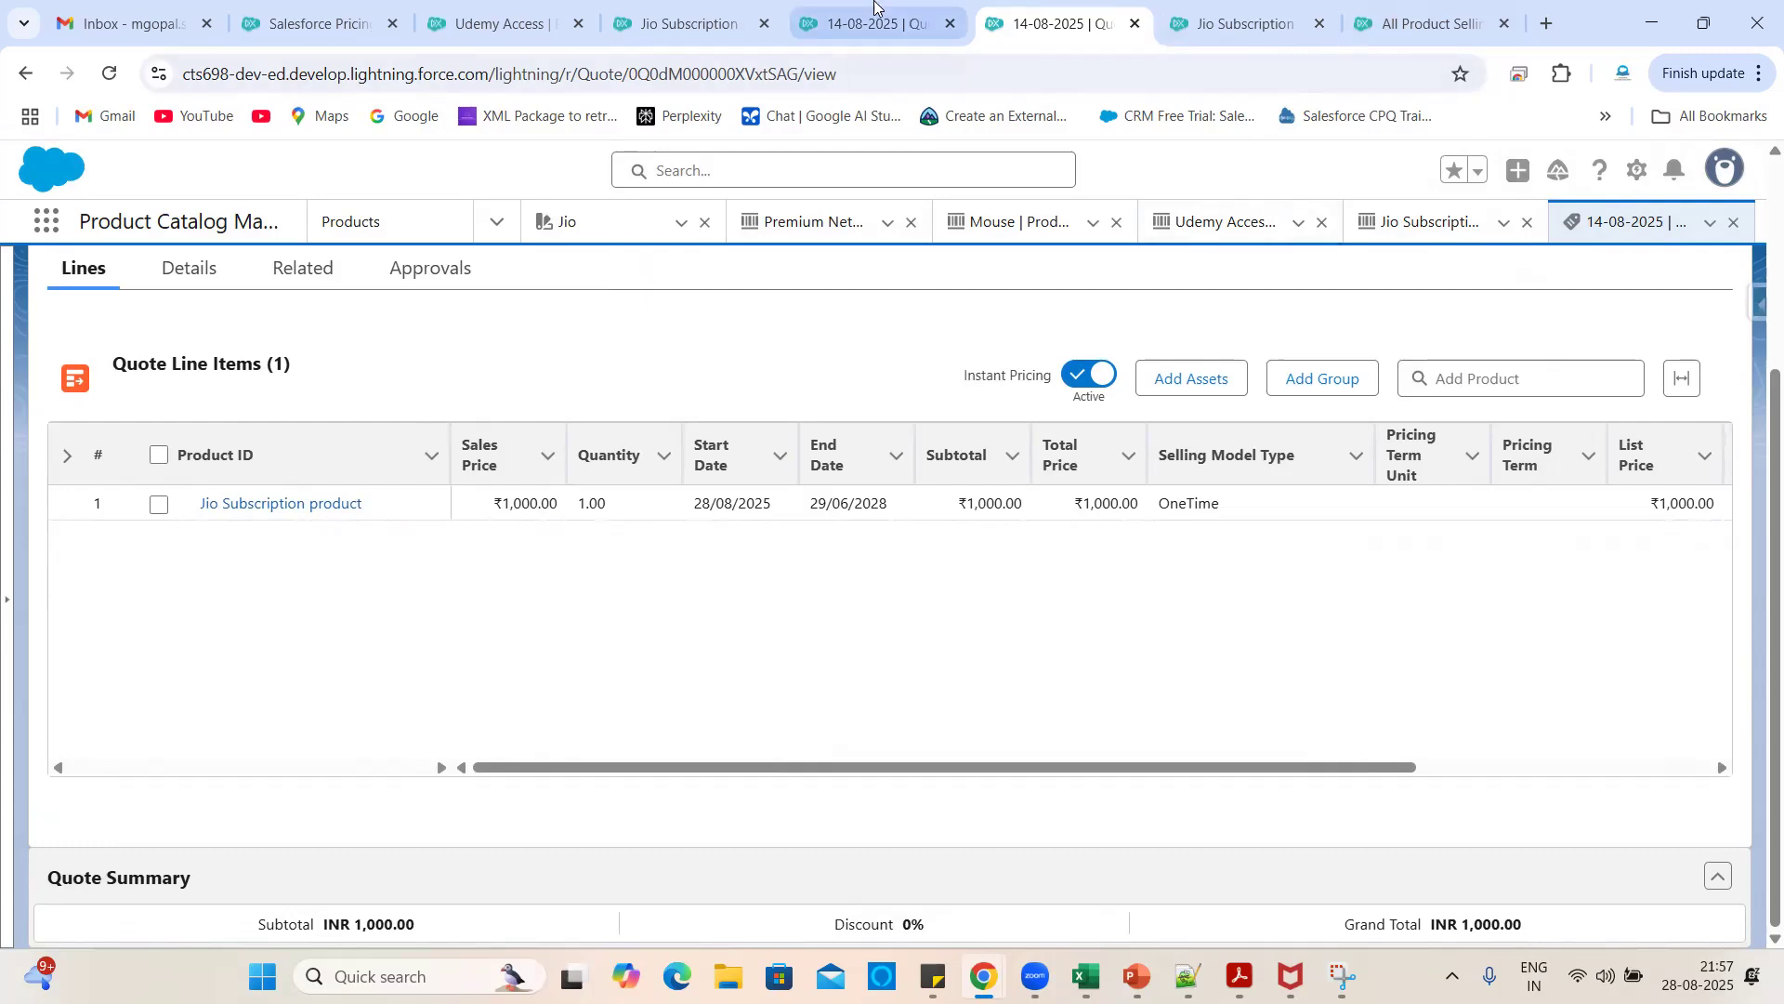
- Review the One Time, Term Based and Evergreen - Monthly selling models, then return to the product
{"action": "left_click", "coordinate": [1412, 22]}
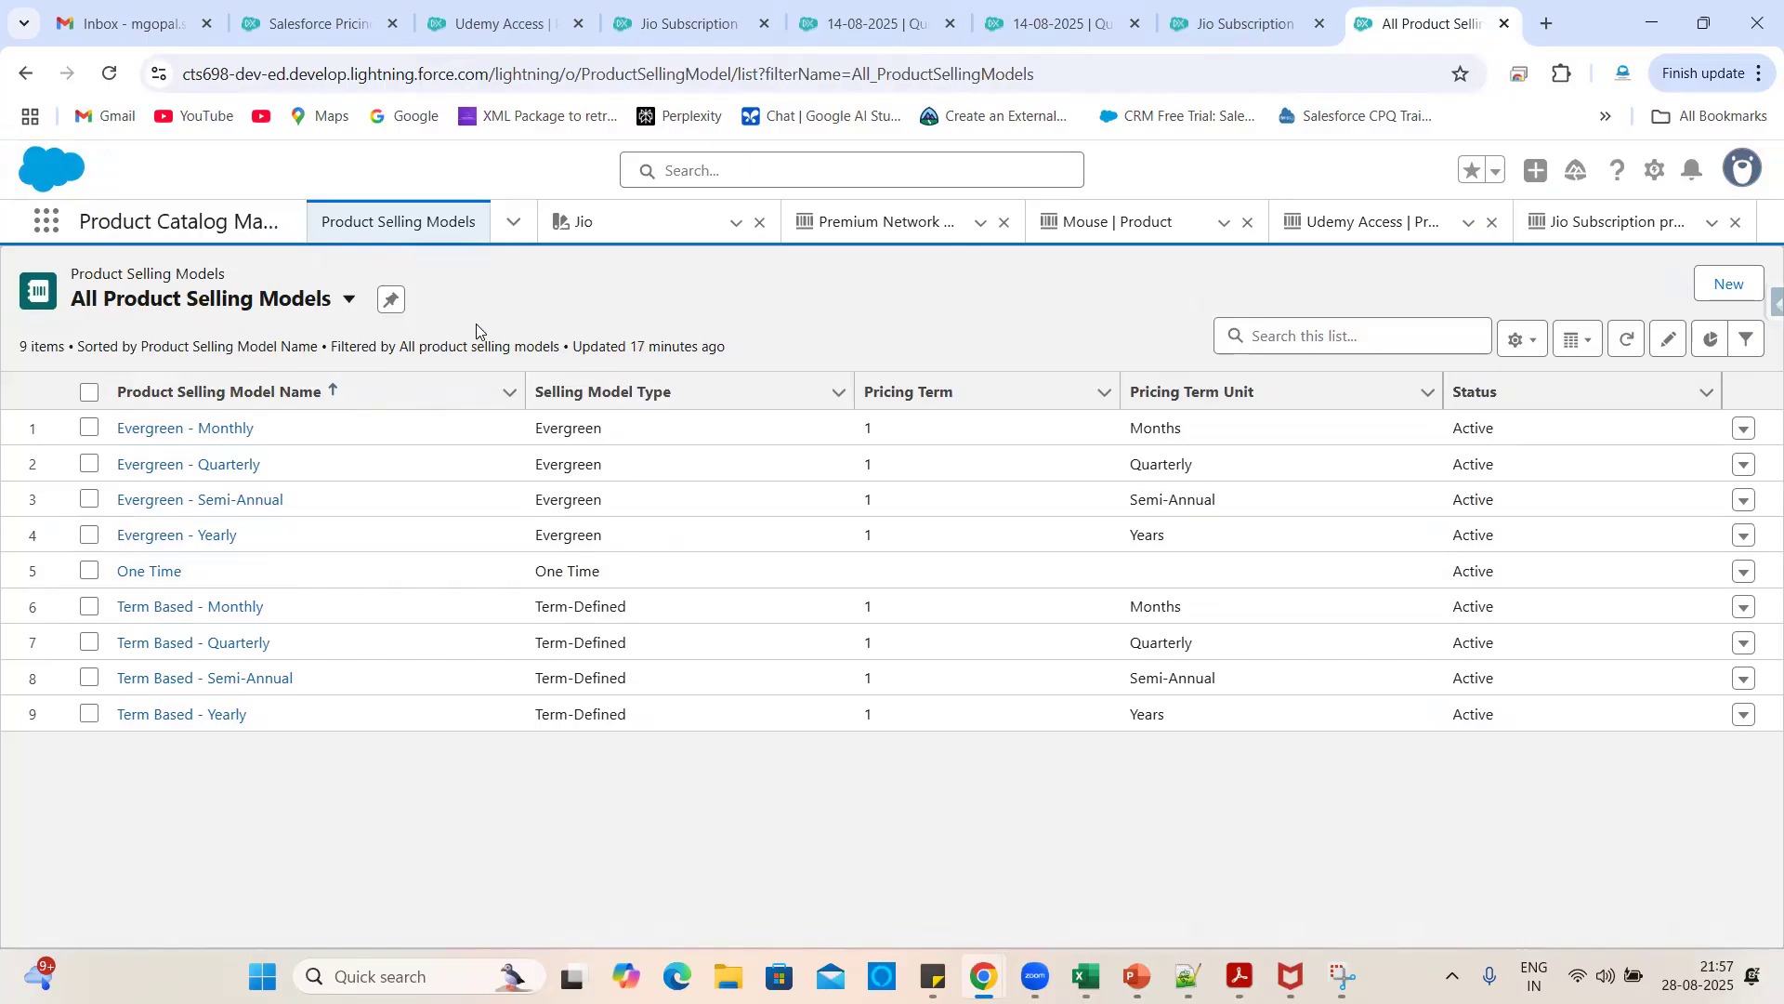
{"action": "left_click_drag", "start_coordinate": [193, 573], "coordinate": [114, 576]}
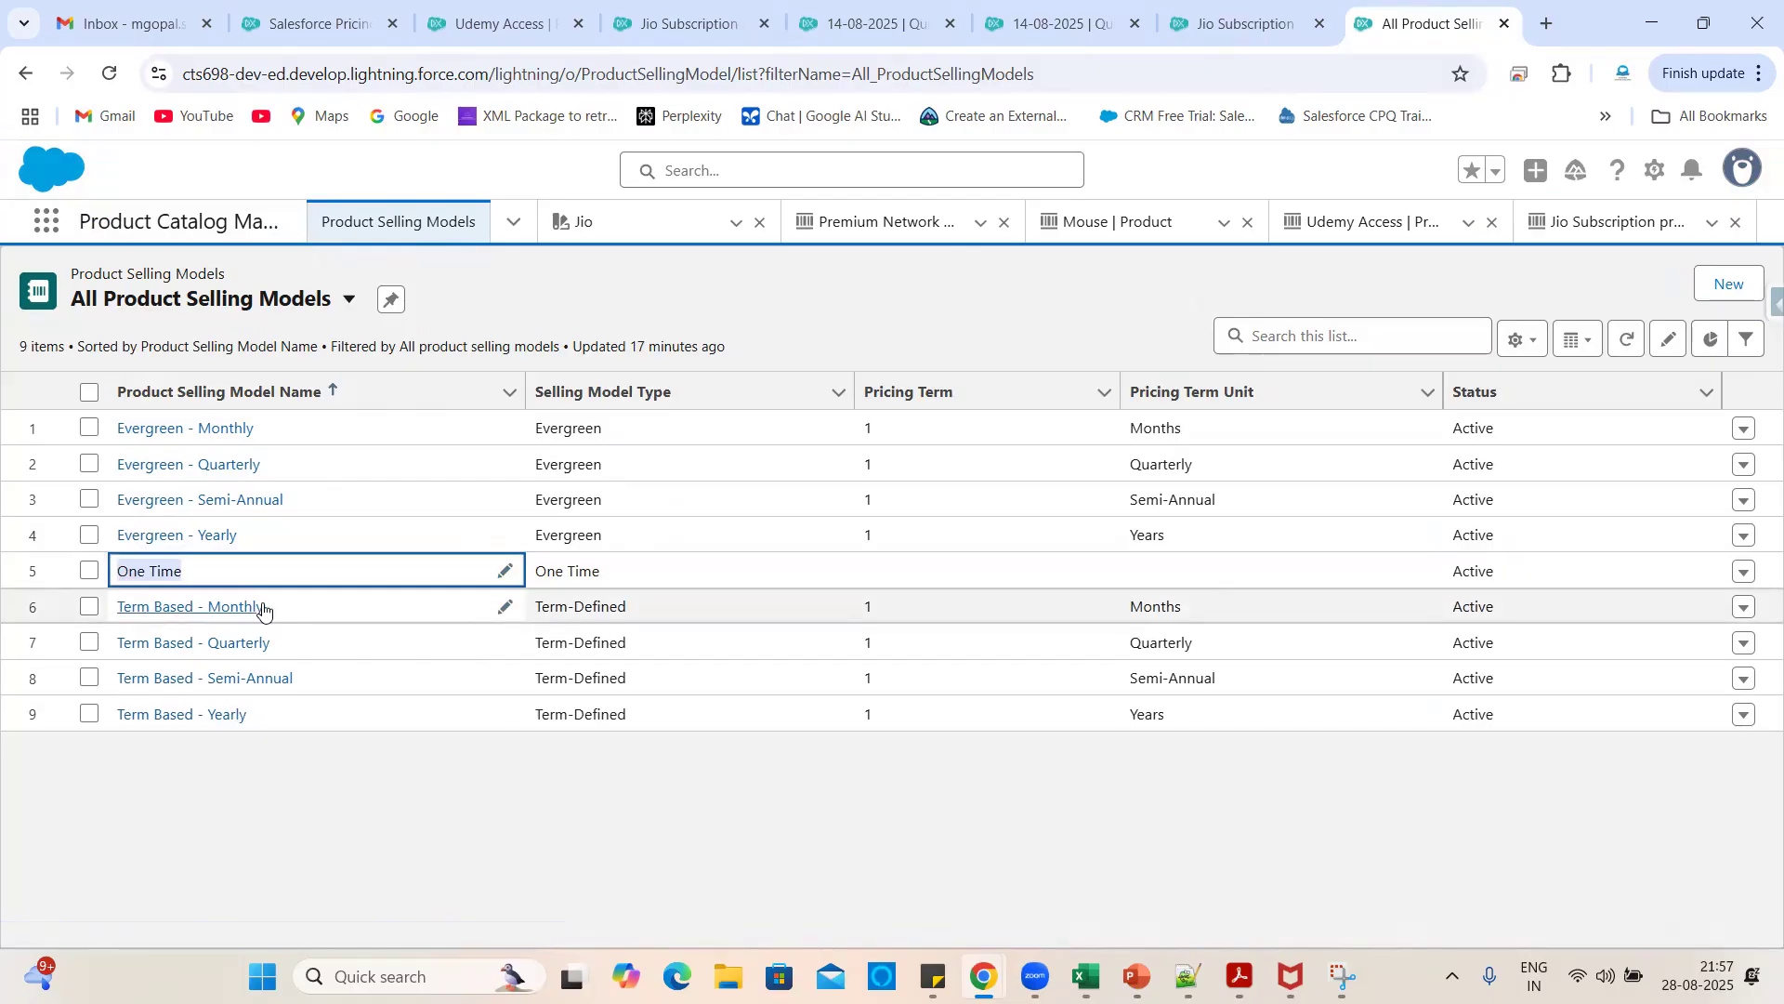
{"action": "left_click_drag", "start_coordinate": [279, 609], "coordinate": [113, 609]}
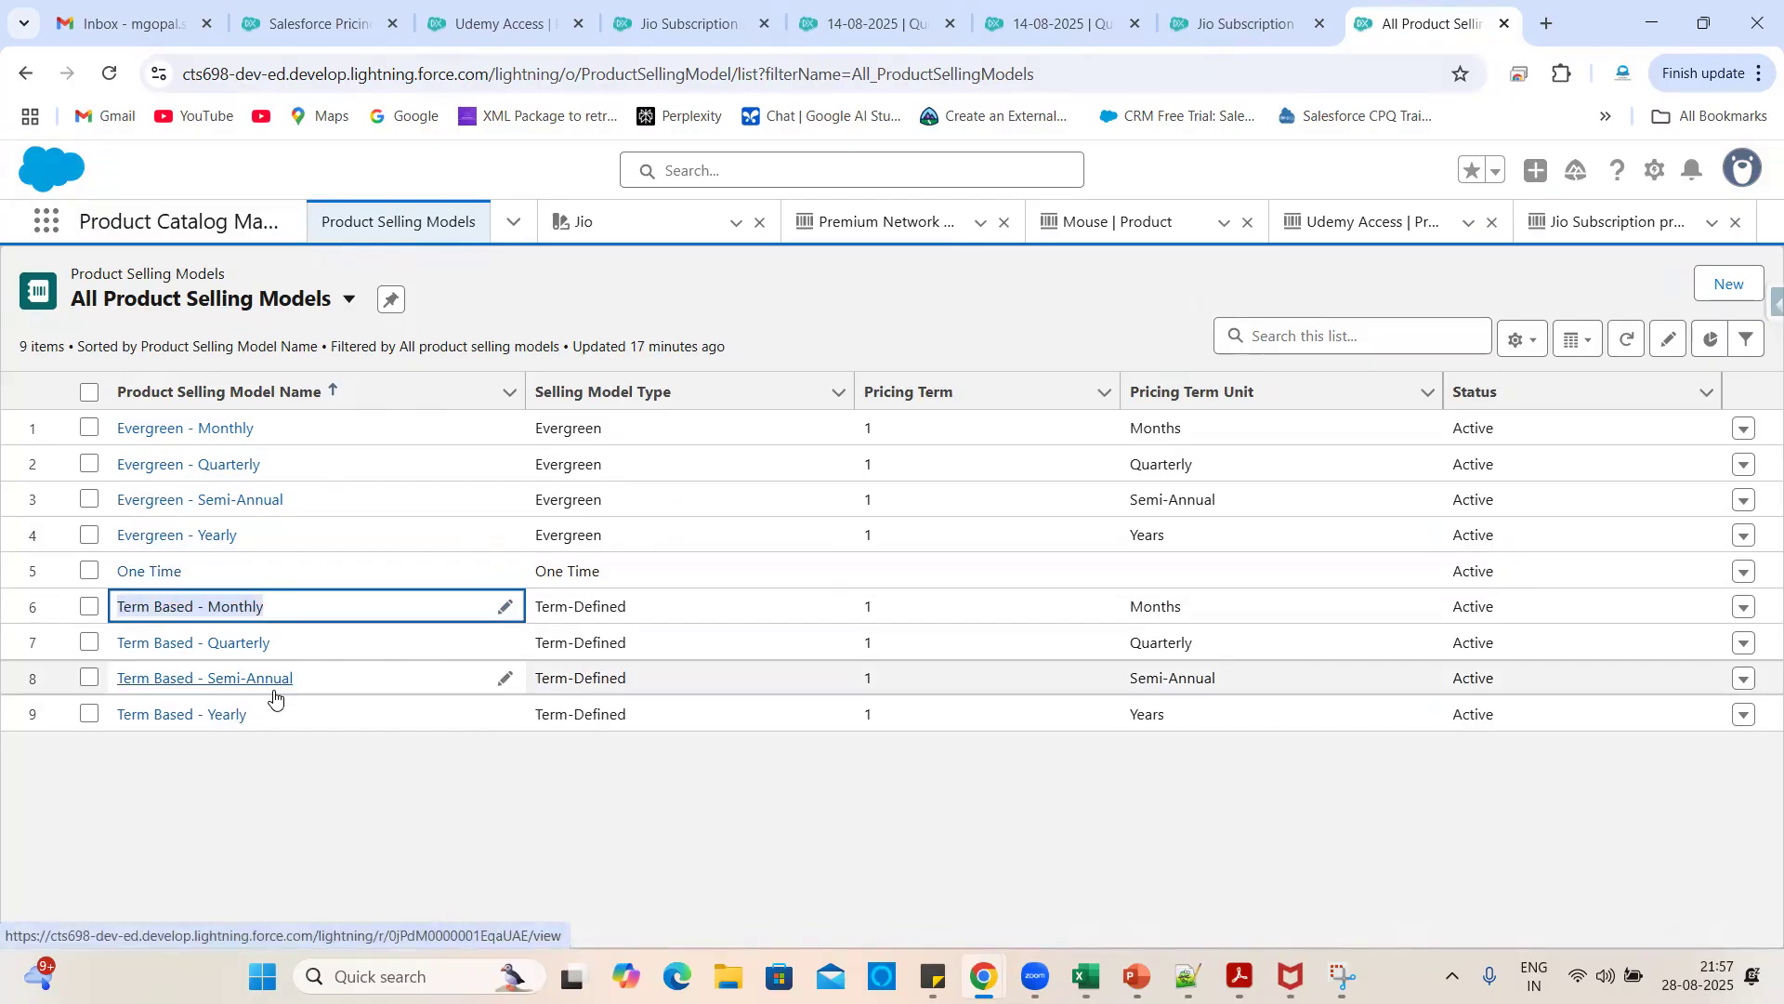
{"action": "left_click_drag", "start_coordinate": [271, 717], "coordinate": [110, 720]}
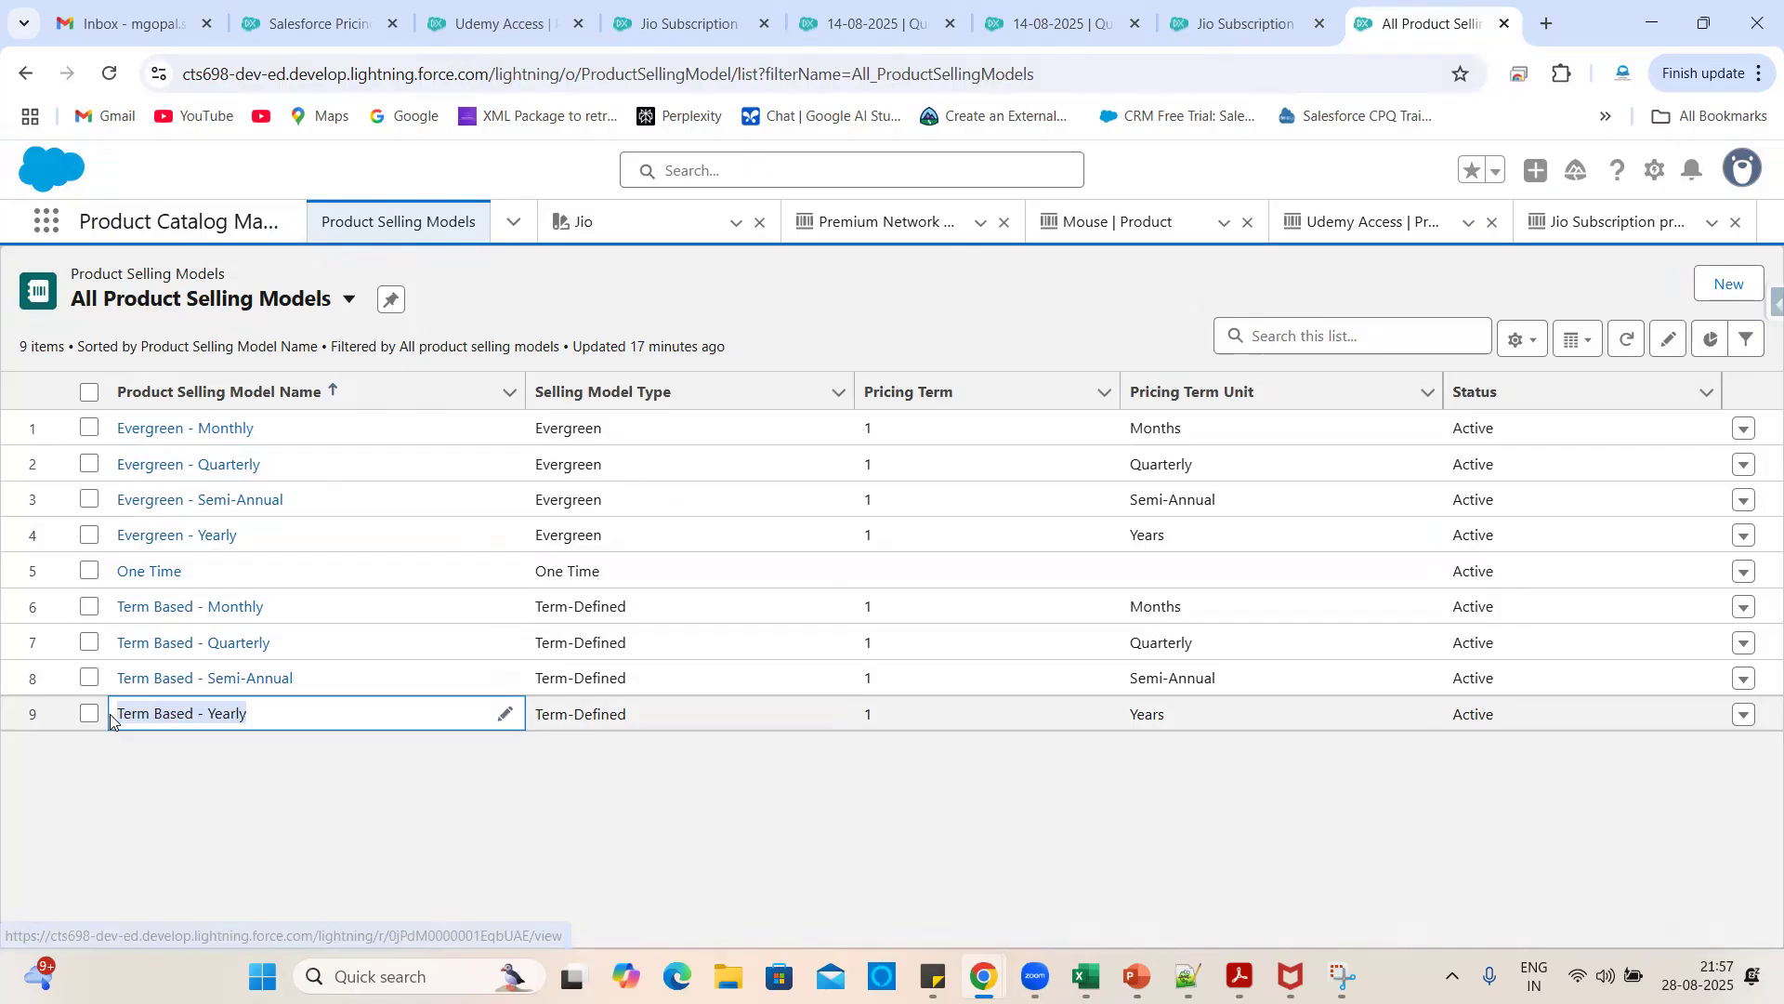
{"action": "left_click", "coordinate": [186, 801]}
{"action": "left_click_drag", "start_coordinate": [283, 646], "coordinate": [112, 647]}
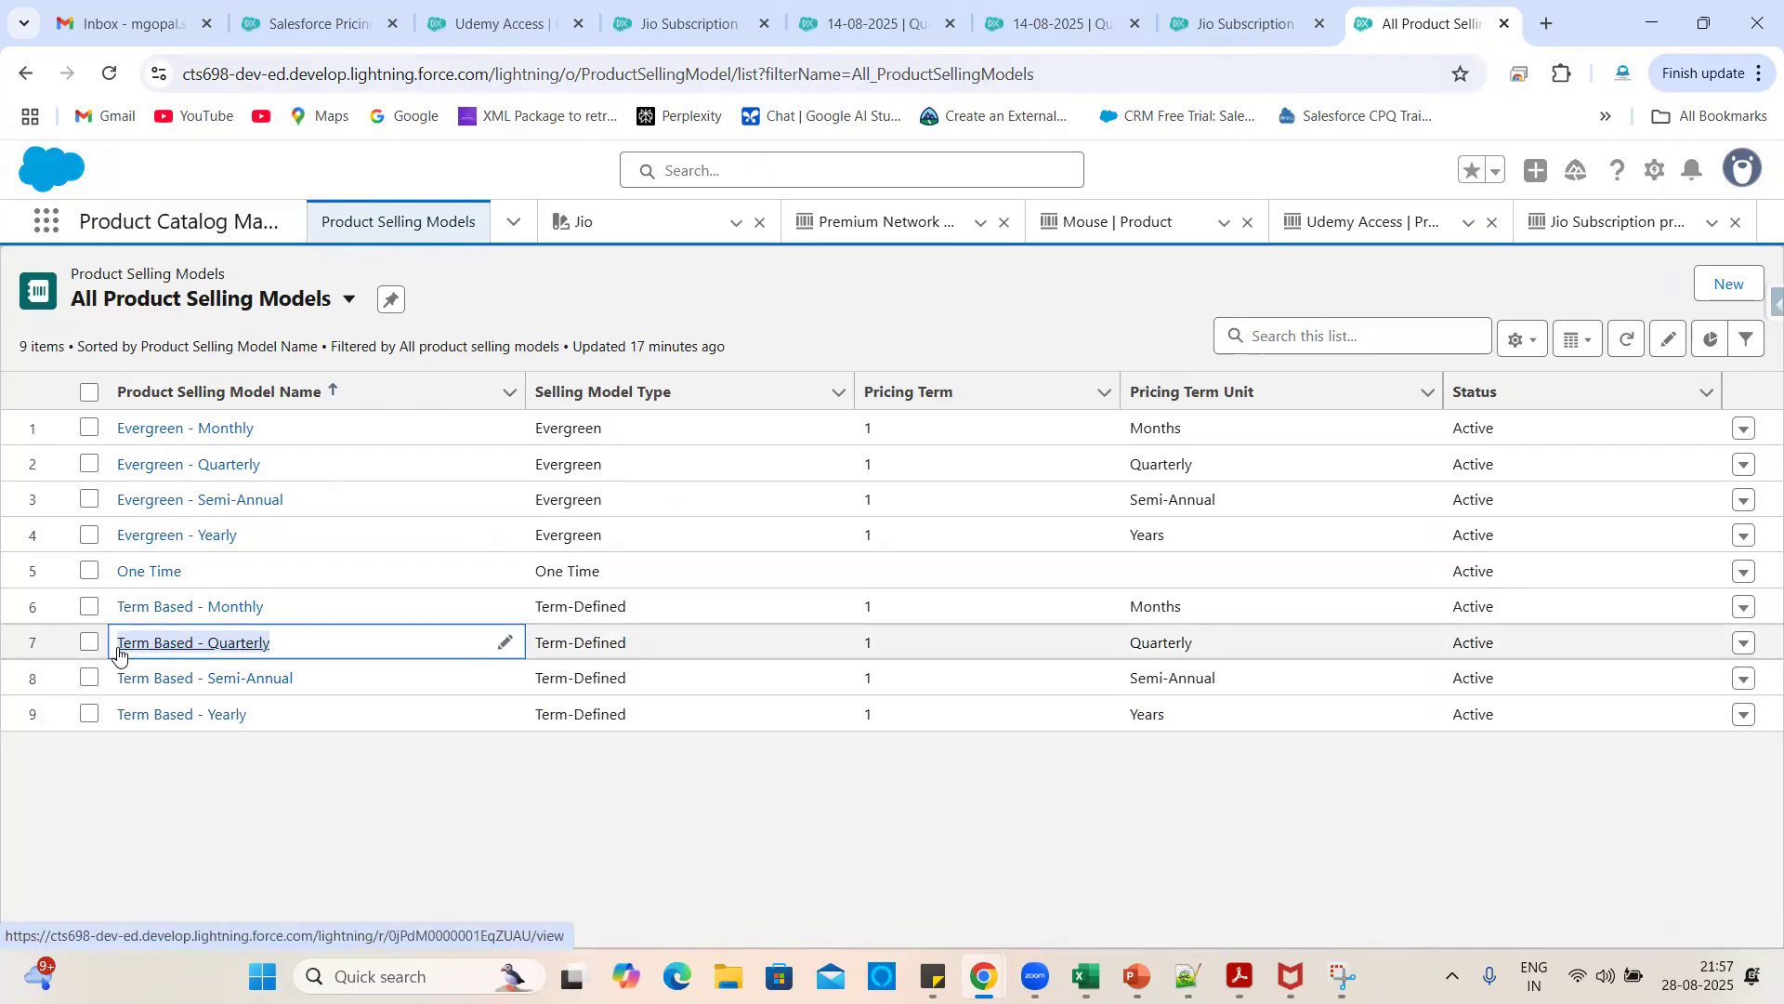
{"action": "left_click", "coordinate": [279, 804]}
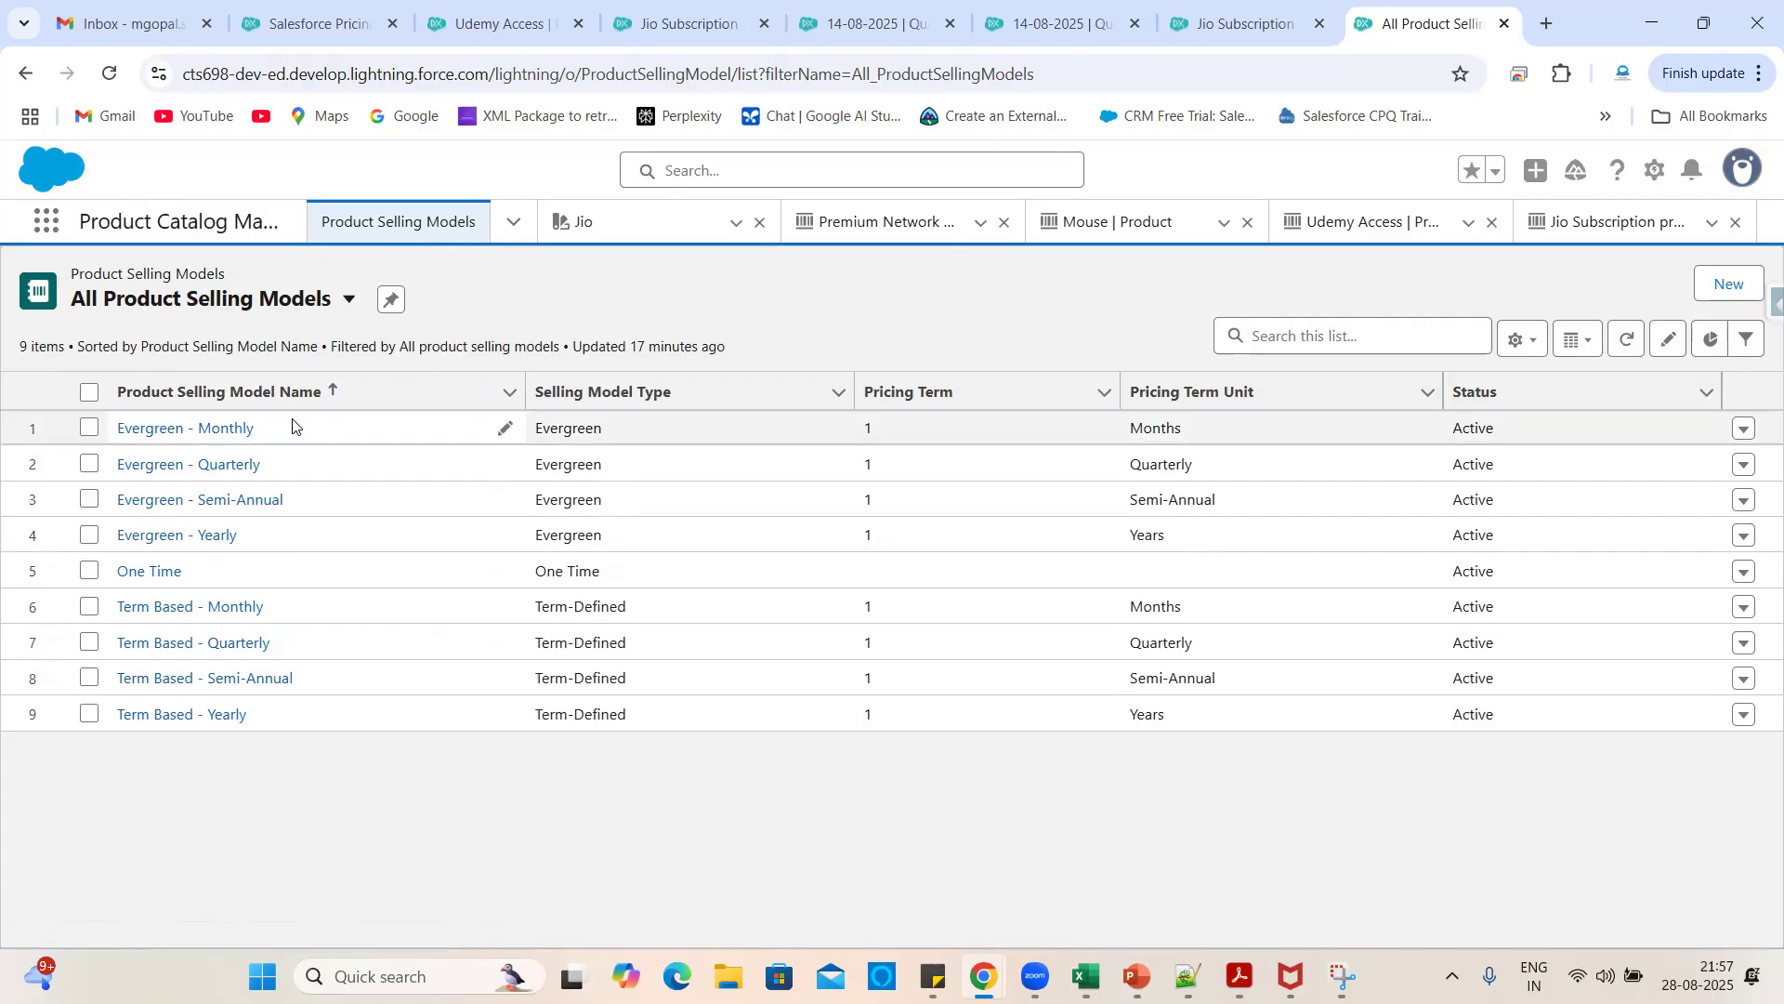
{"action": "left_click_drag", "start_coordinate": [283, 430], "coordinate": [113, 434]}
{"action": "key", "text": "ctrl+c"}
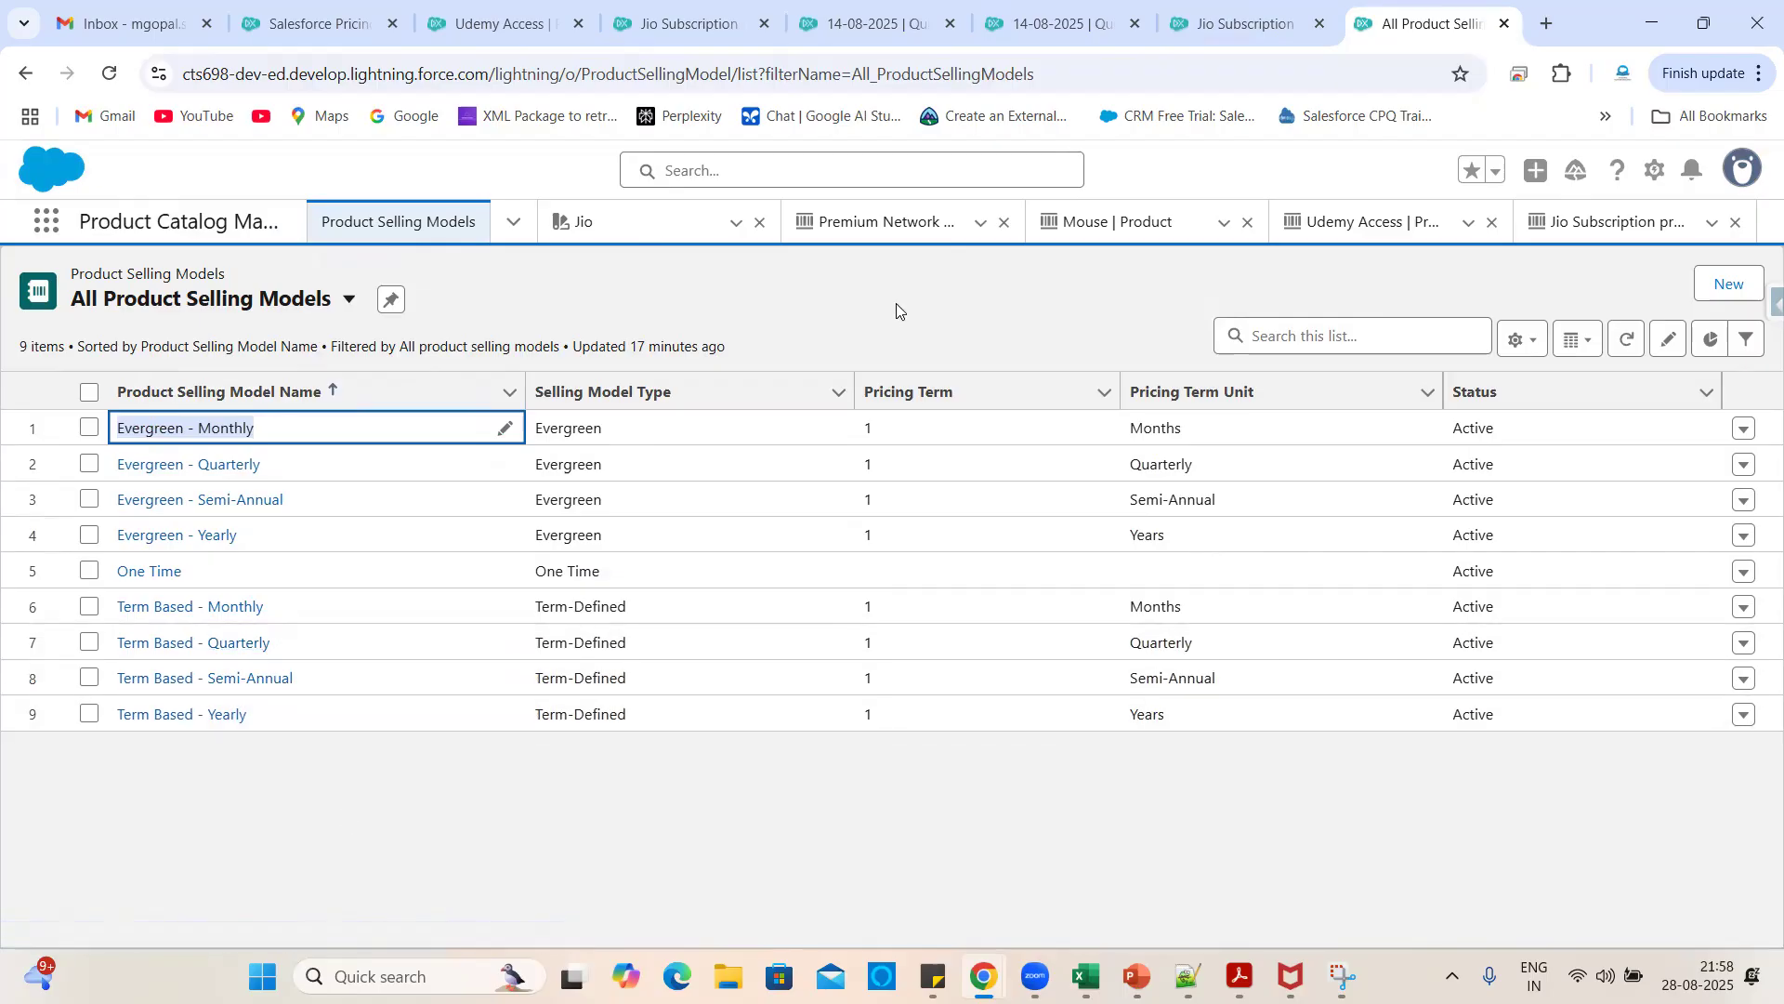
{"action": "left_click", "coordinate": [1235, 23]}
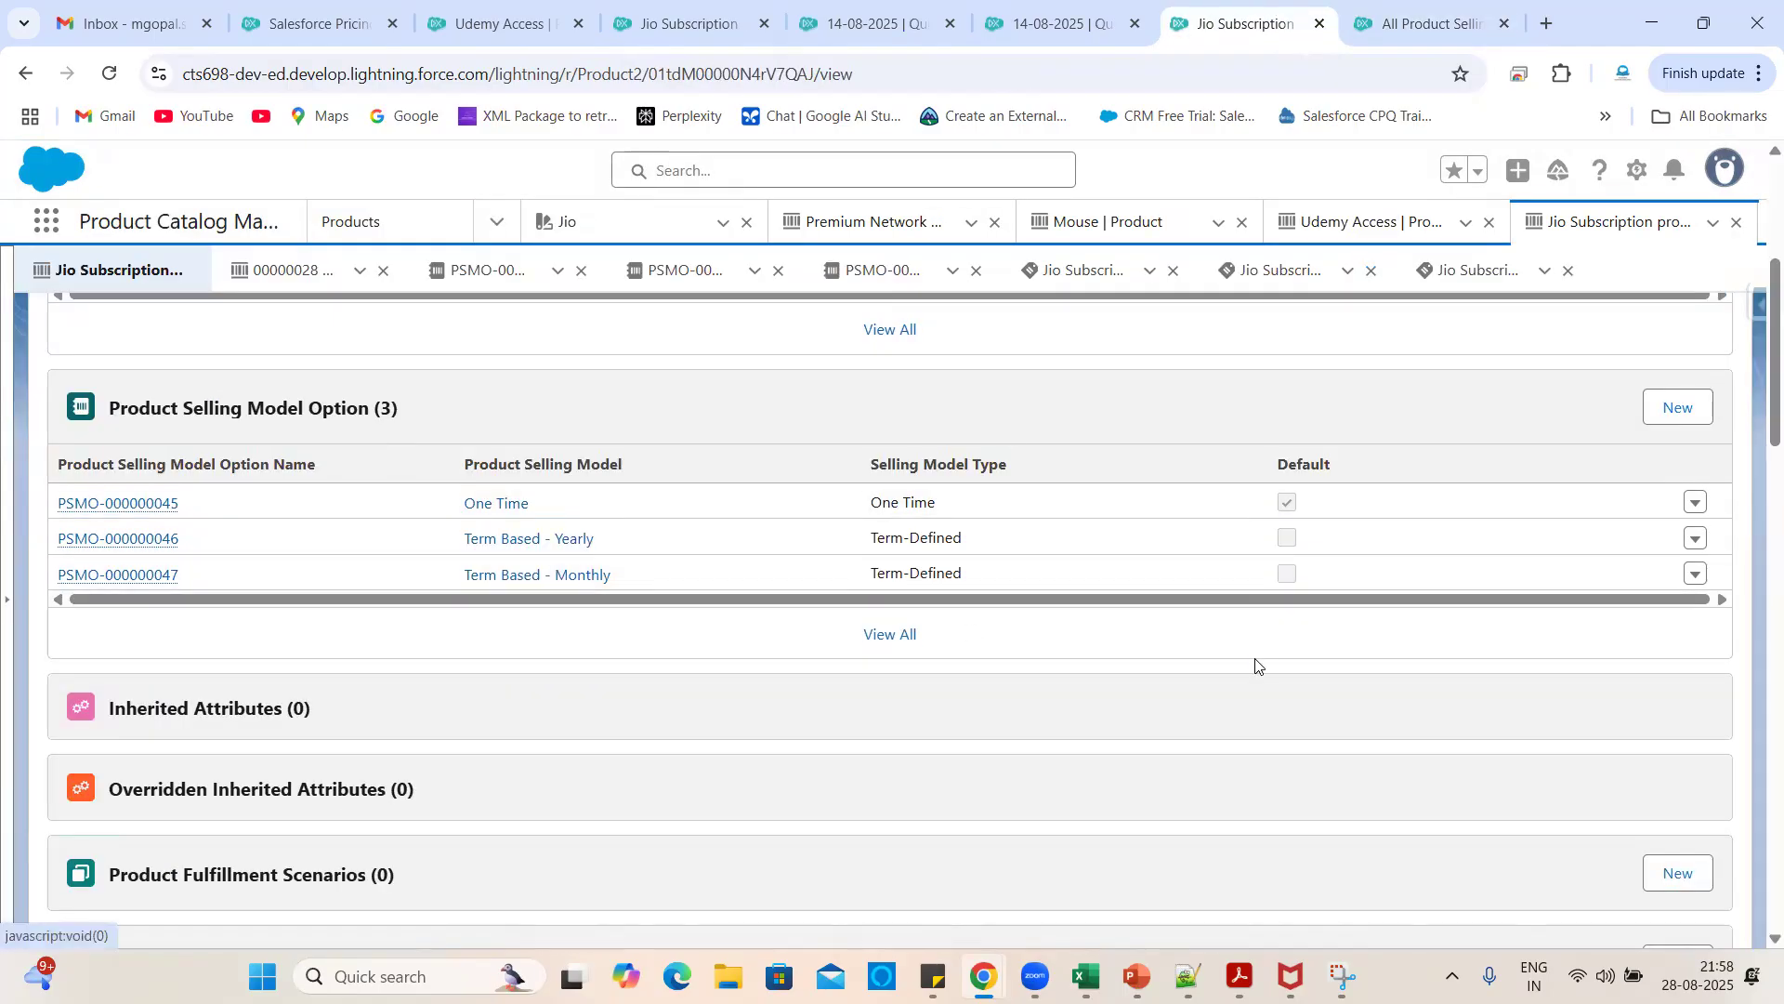
- Add an Evergreen - Monthly selling model option to the Jio Subscription product
{"action": "scroll", "coordinate": [1120, 727], "scroll_direction": "up", "scroll_amount": 5}
{"action": "scroll", "coordinate": [1121, 727], "scroll_direction": "down", "scroll_amount": 3}
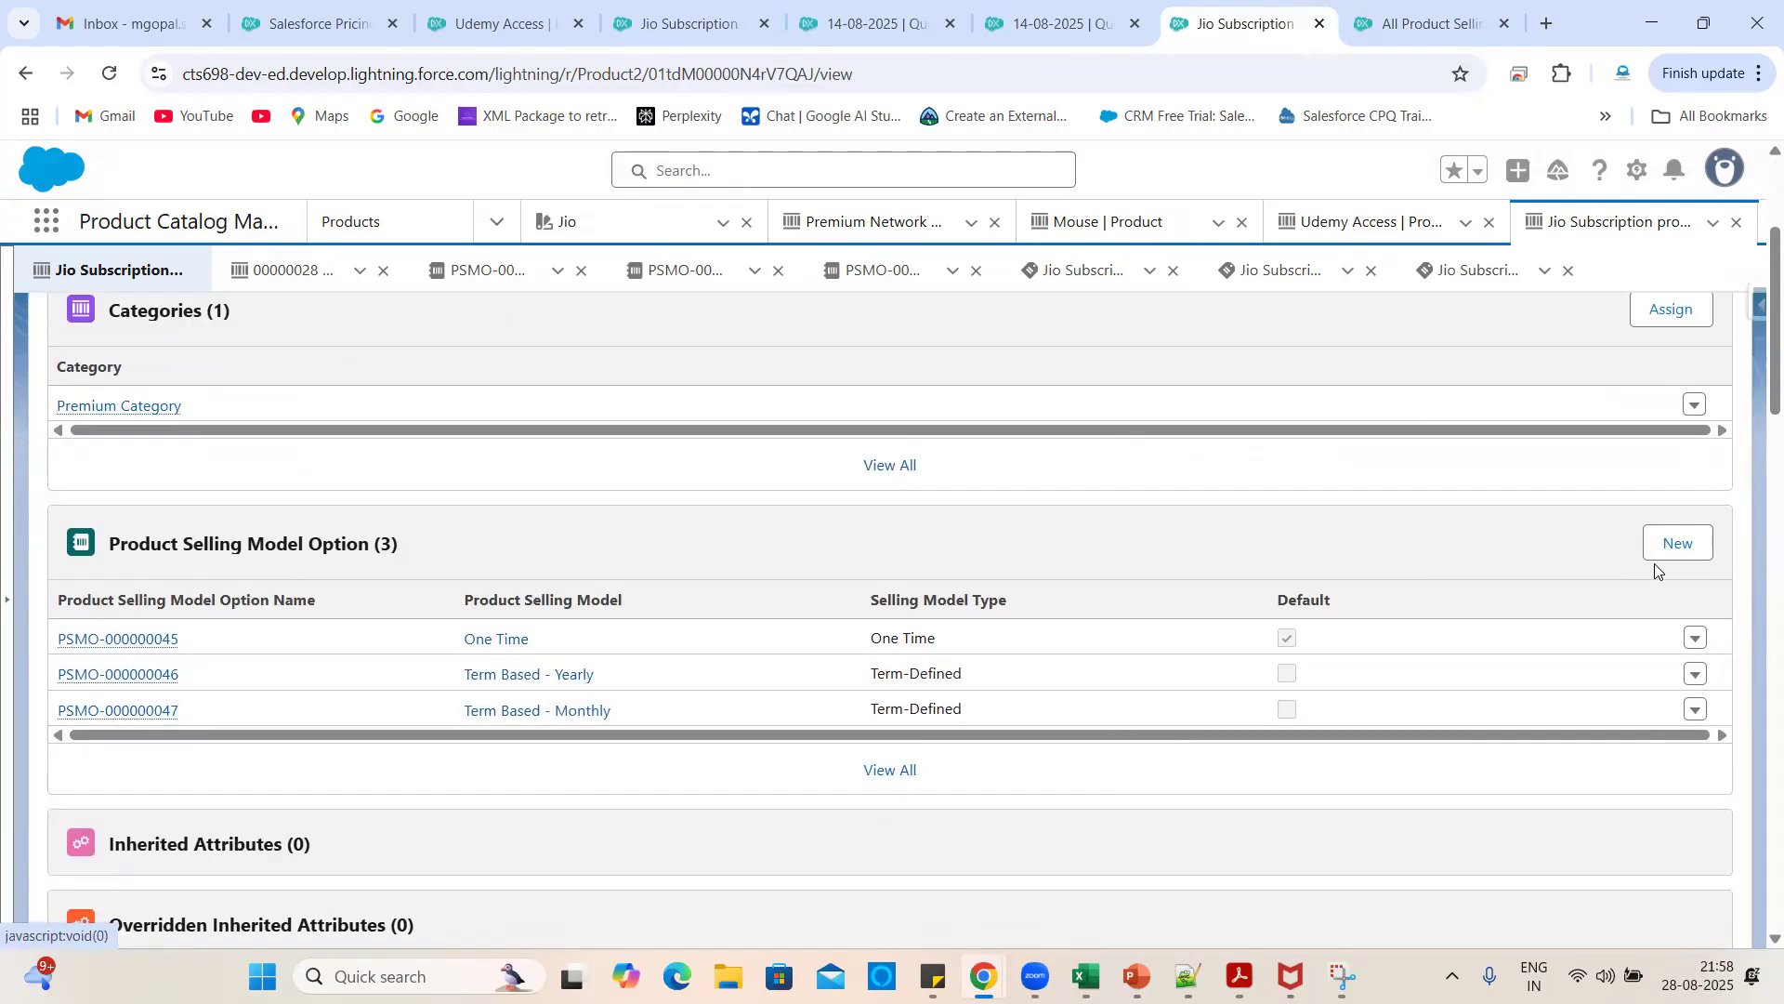
{"action": "left_click", "coordinate": [1678, 546]}
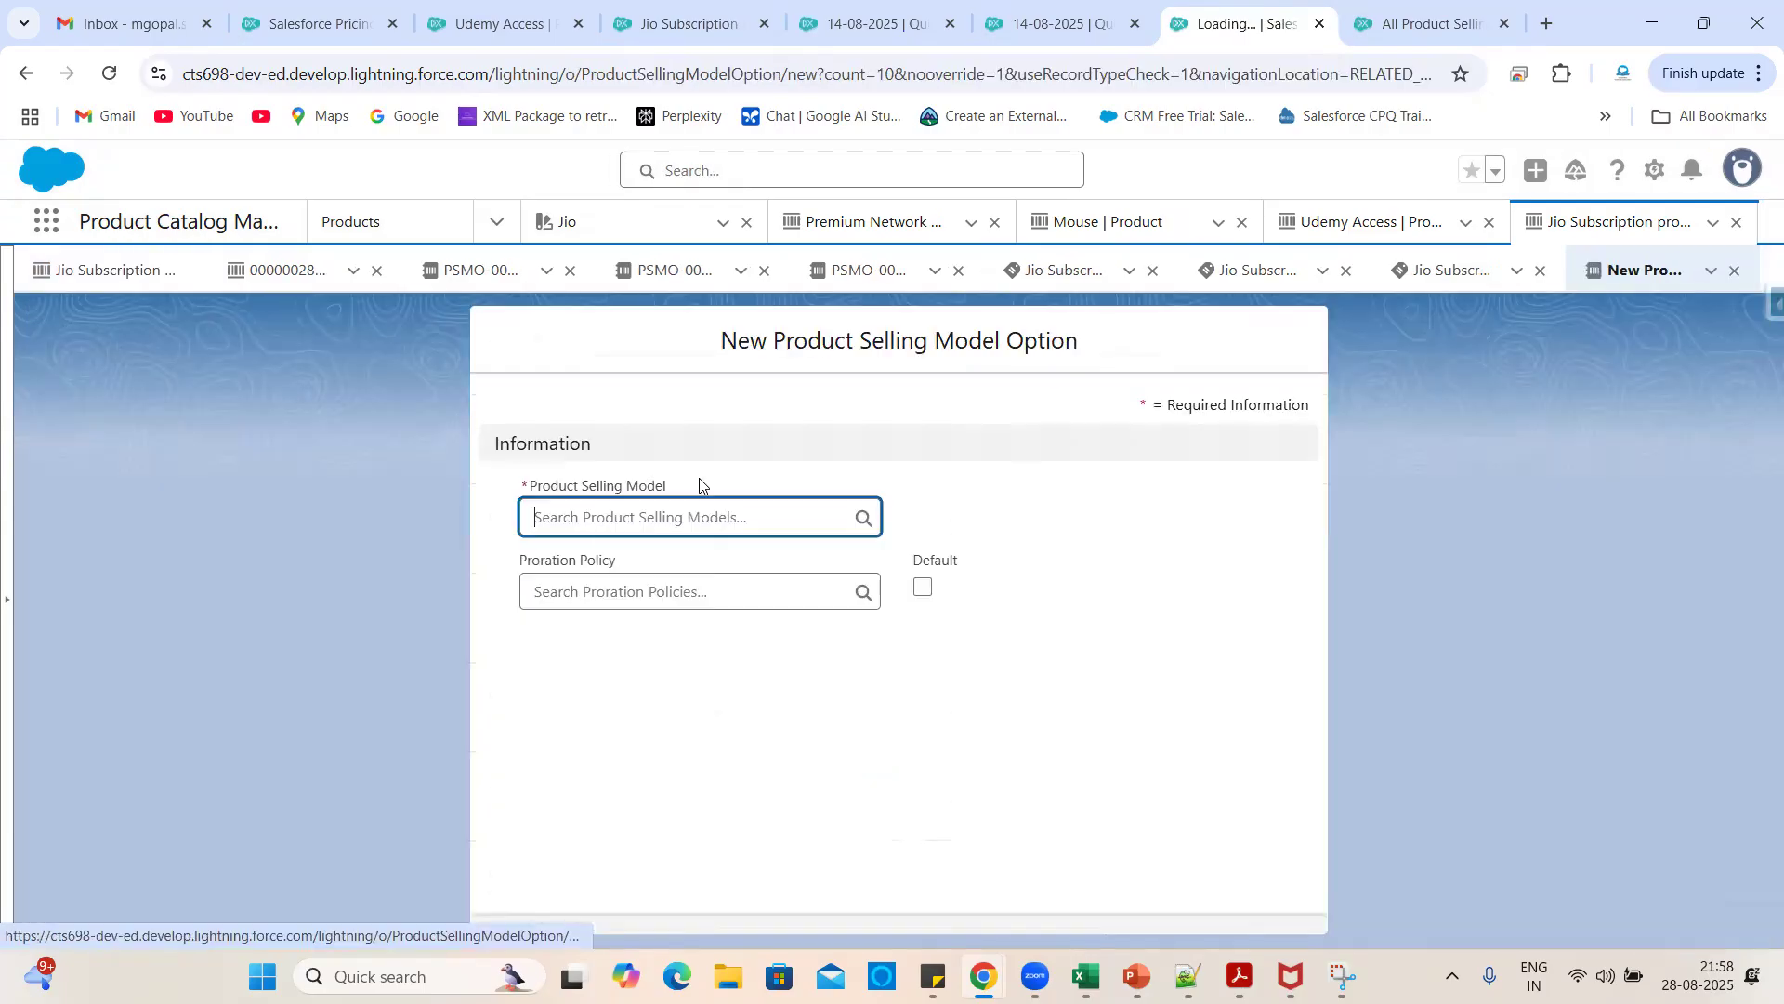
{"action": "left_click", "coordinate": [582, 528]}
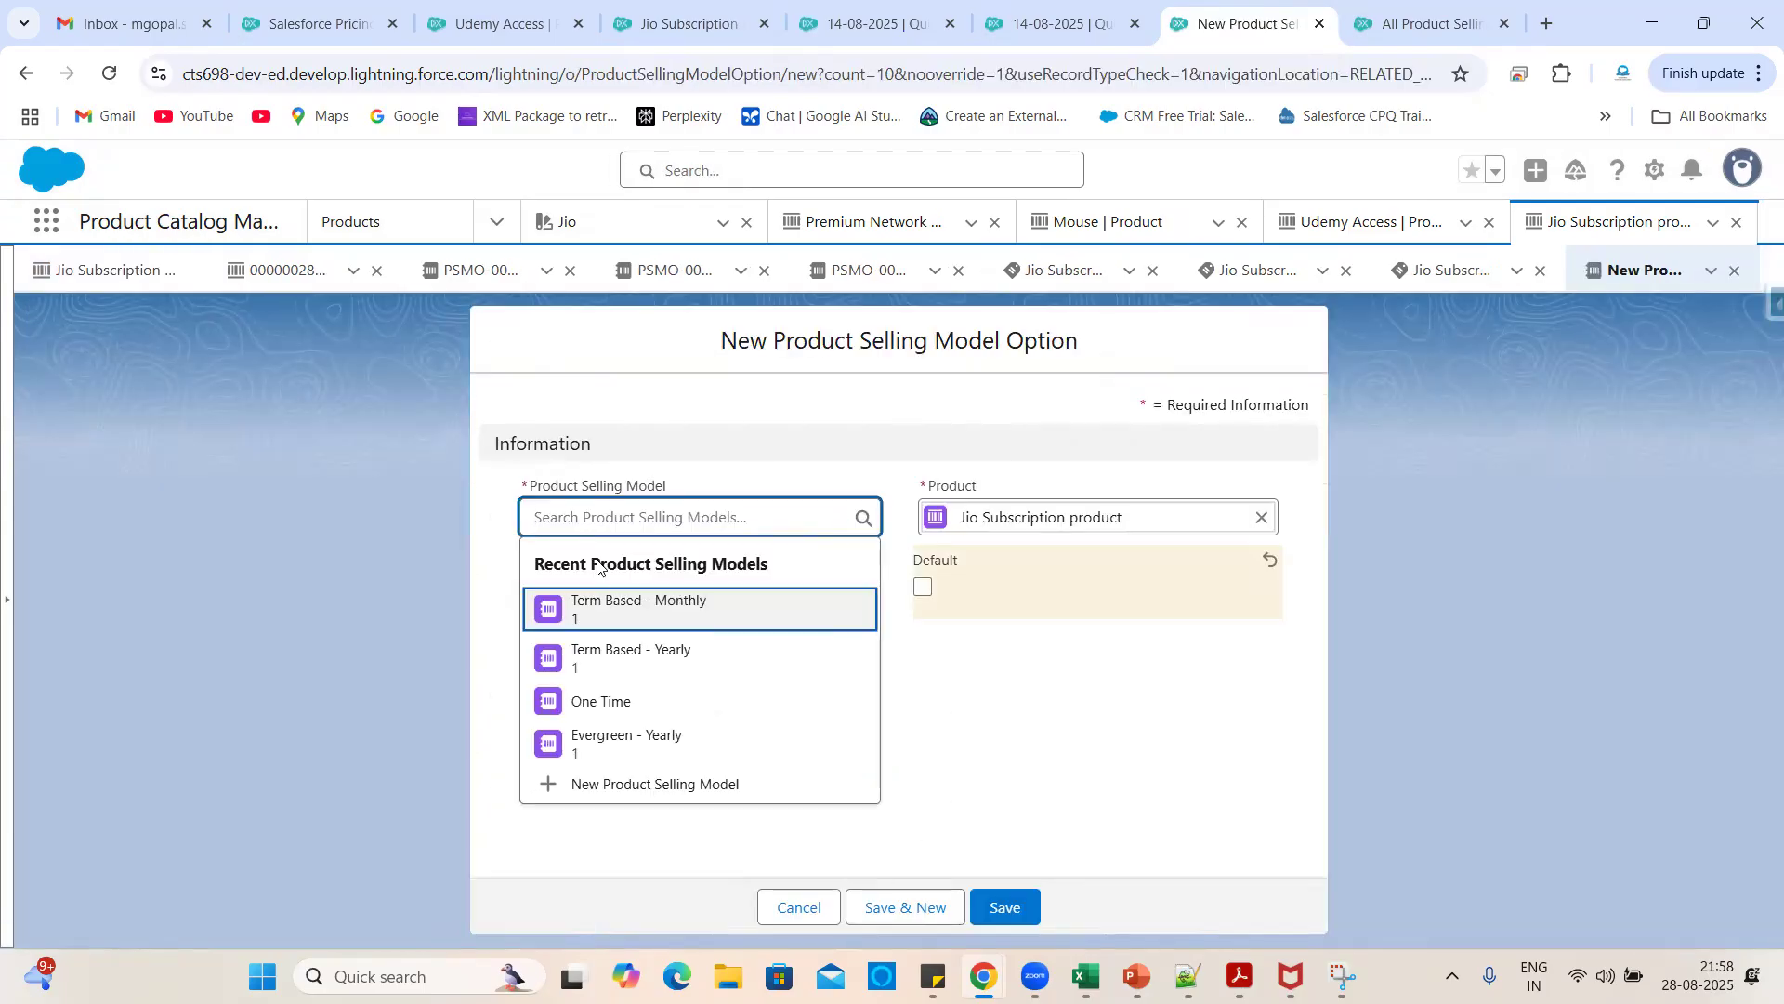
{"action": "key", "text": "ctrl+v"}
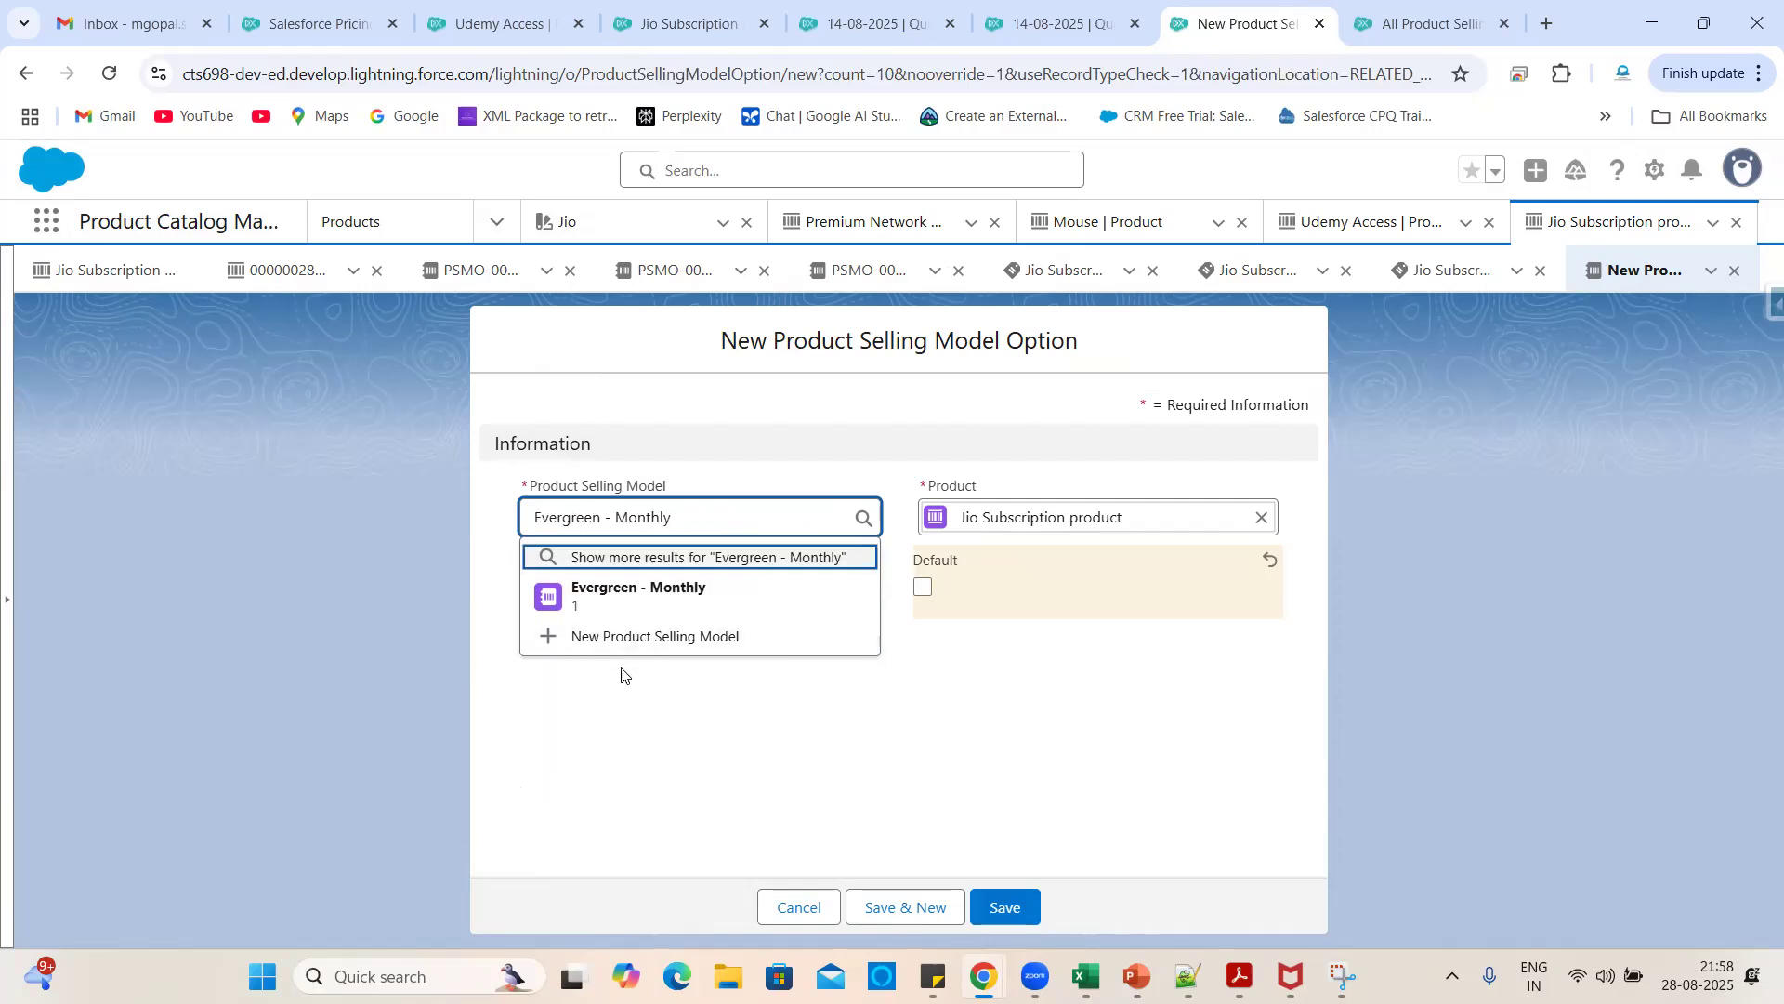
{"action": "left_click", "coordinate": [679, 589]}
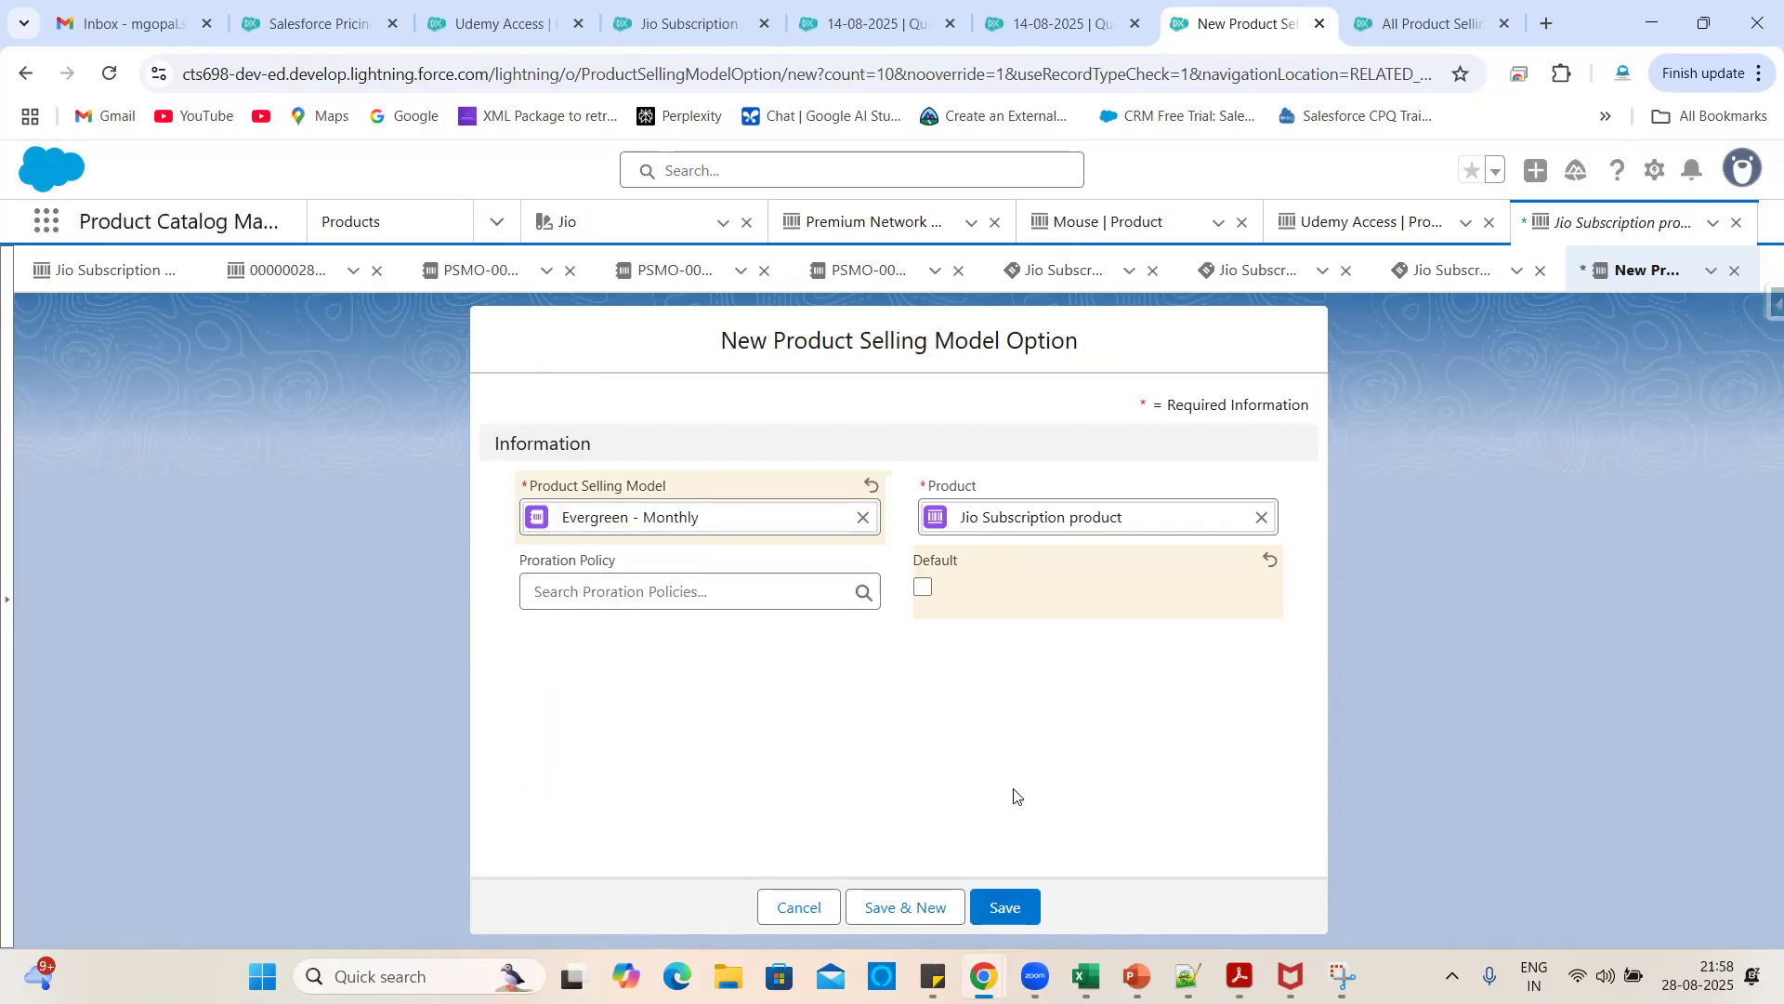
{"action": "left_click", "coordinate": [1020, 909]}
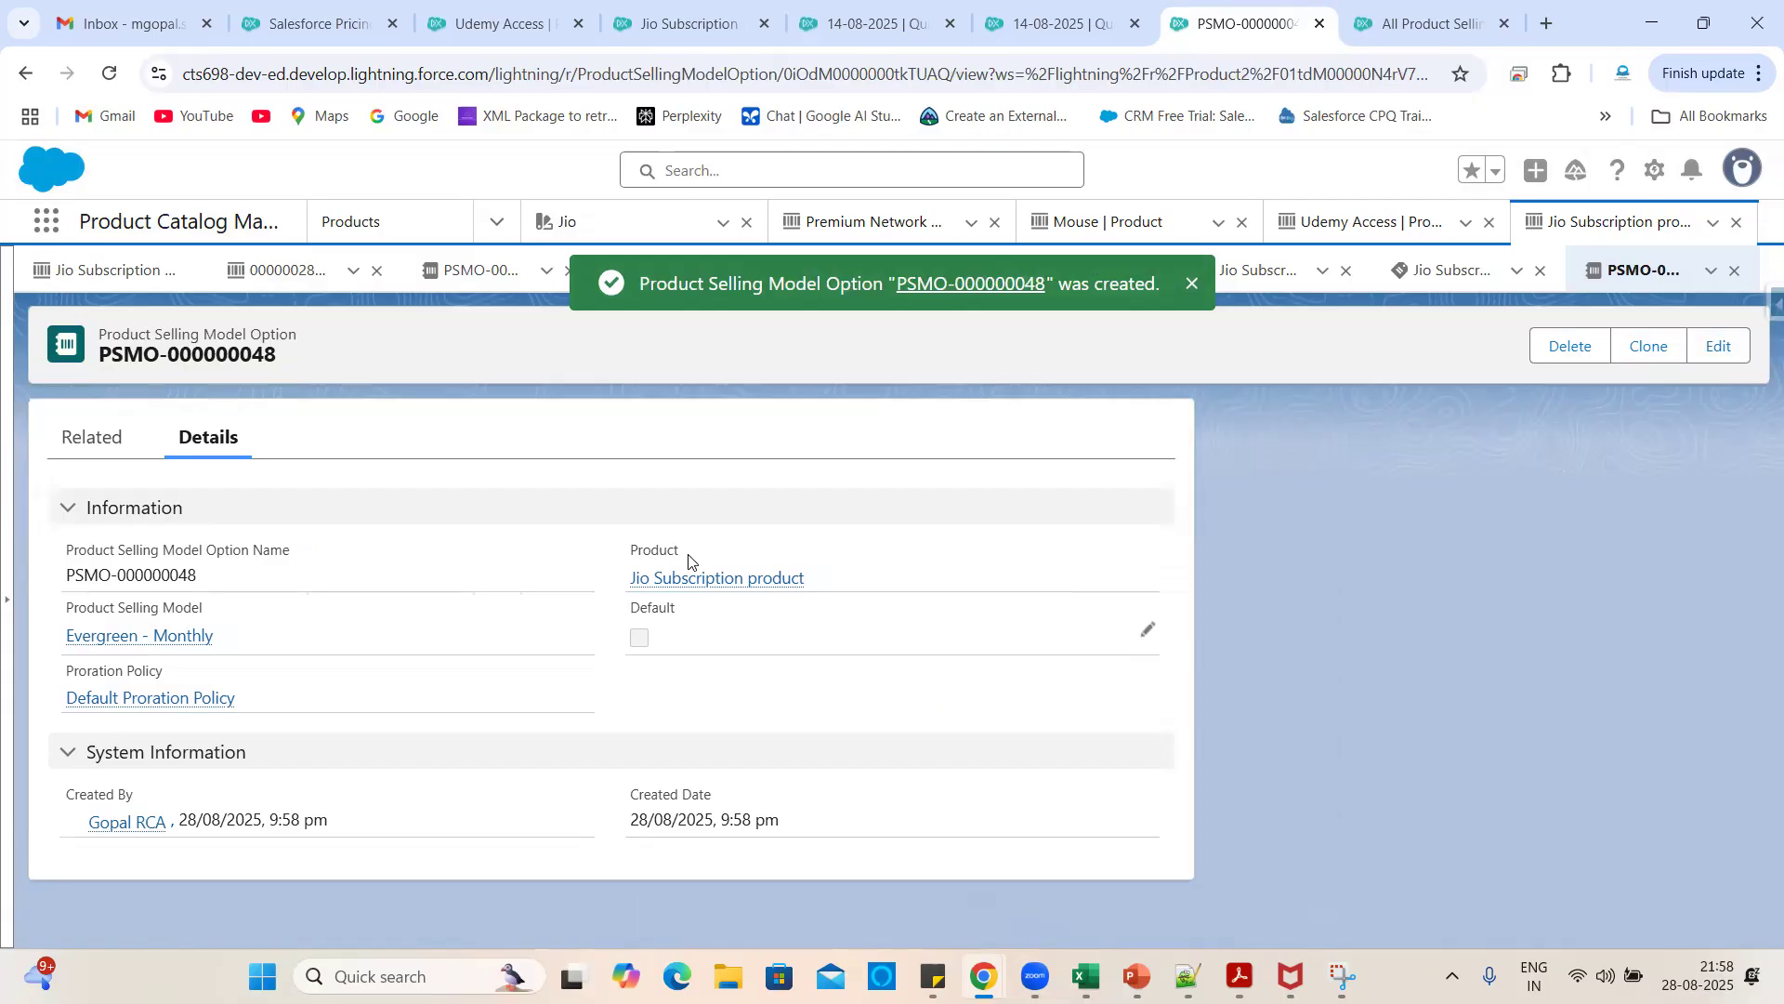
{"action": "left_click", "coordinate": [707, 584]}
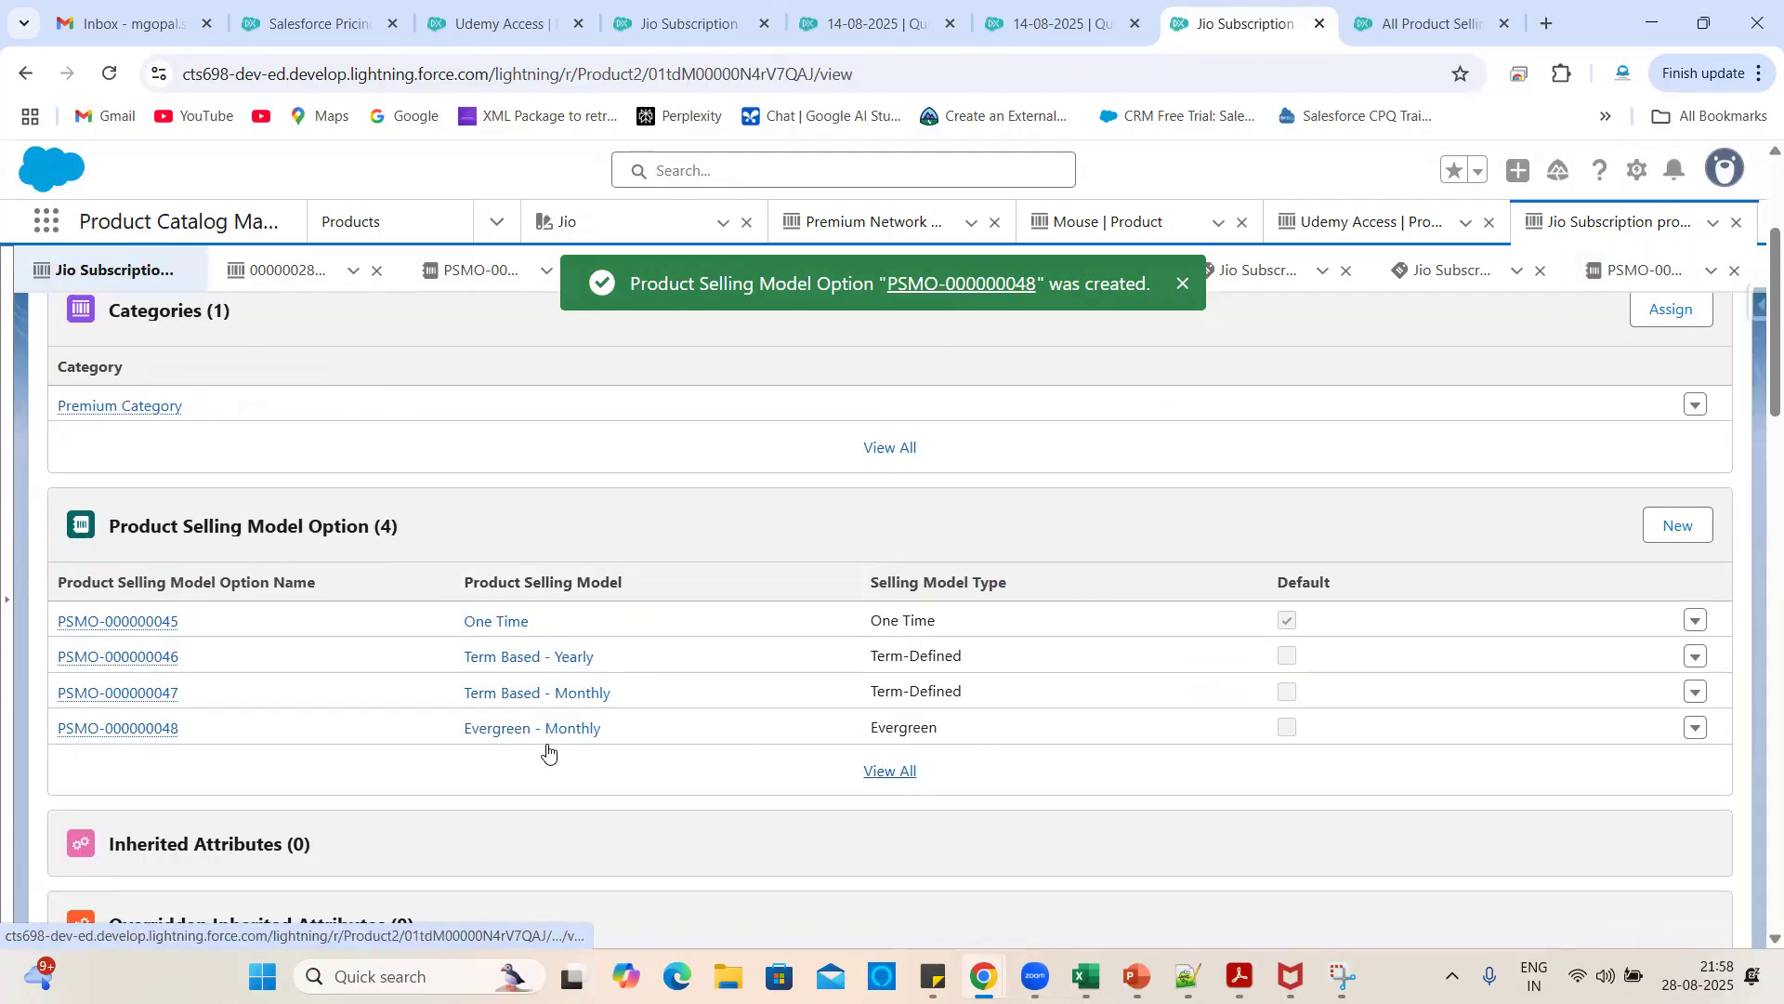
{"action": "scroll", "coordinate": [713, 809], "scroll_direction": "down", "scroll_amount": 3}
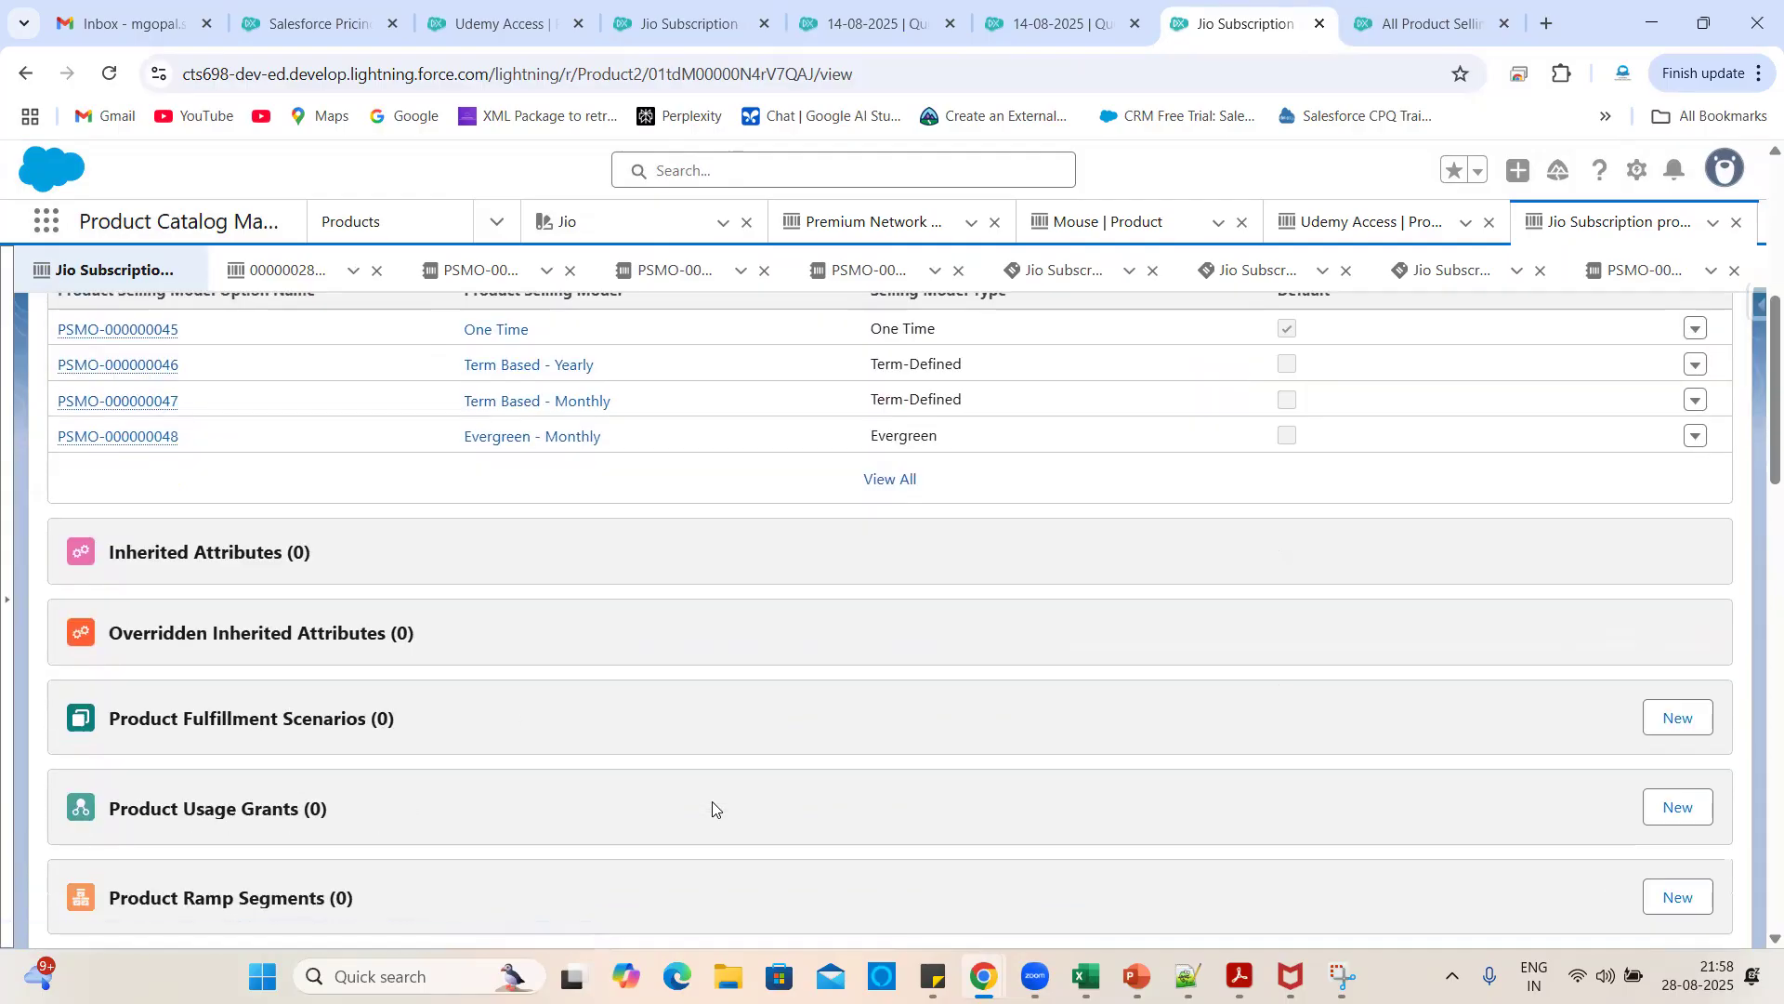
{"action": "scroll", "coordinate": [712, 809], "scroll_direction": "up", "scroll_amount": 6}
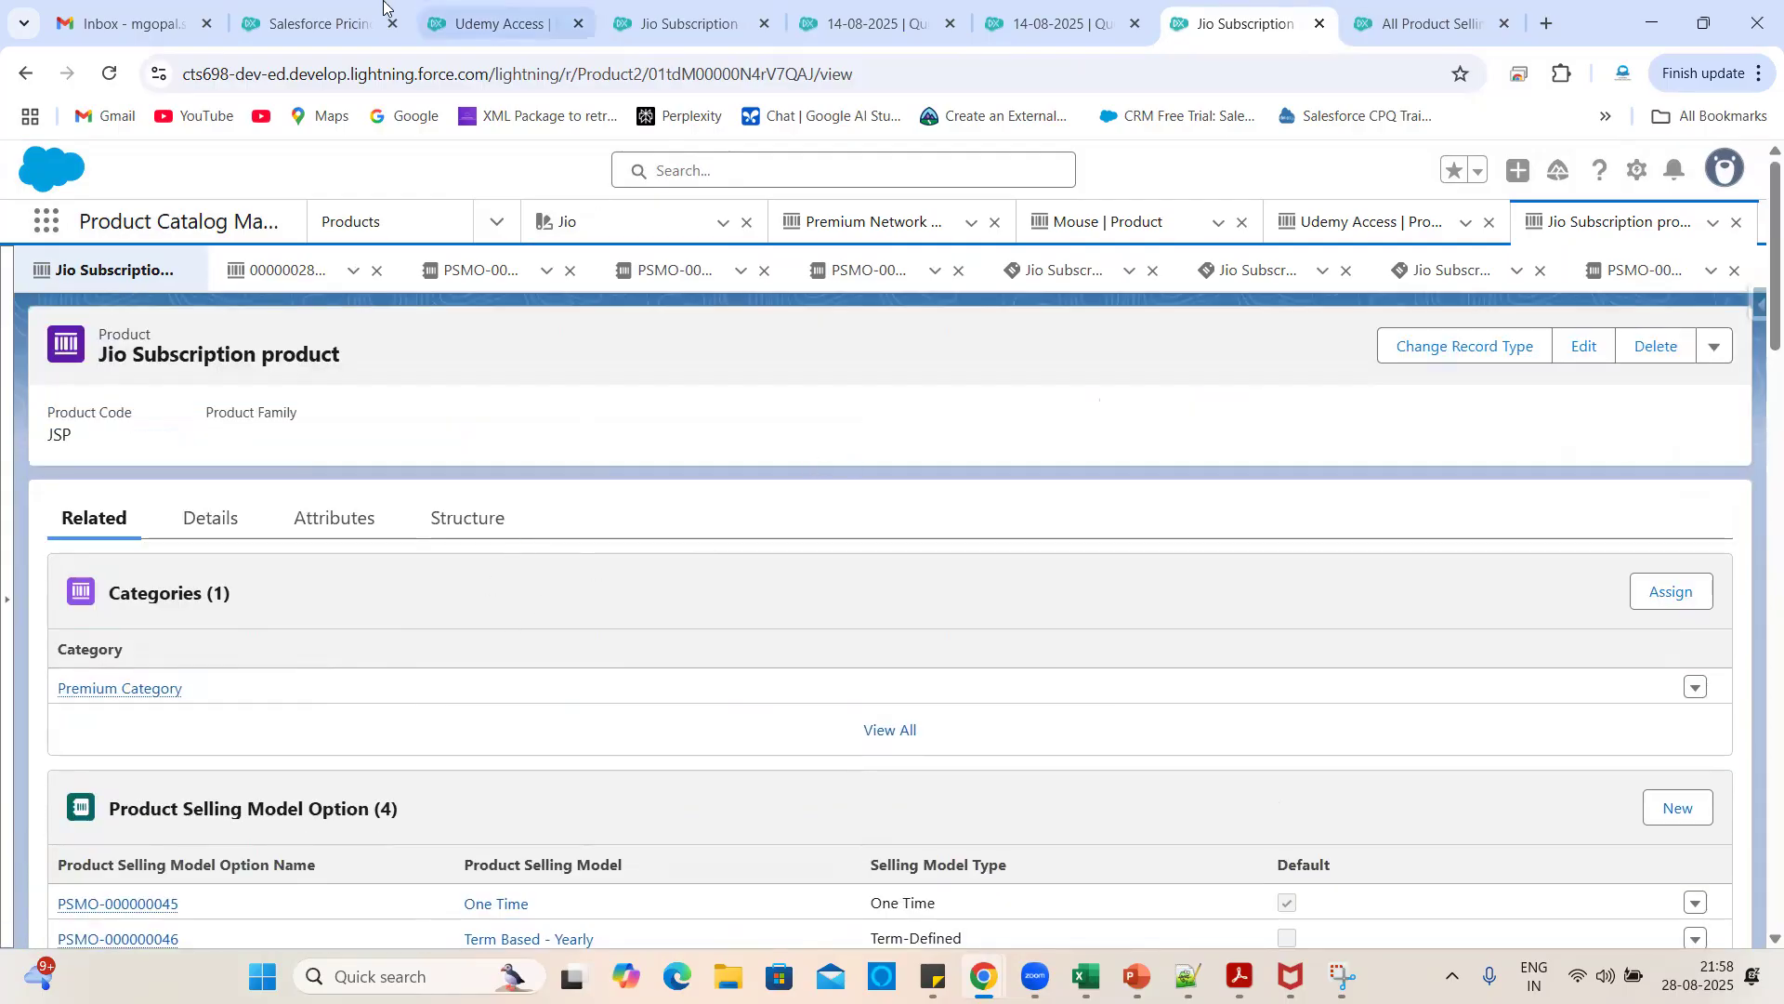
{"action": "left_click", "coordinate": [1055, 18]}
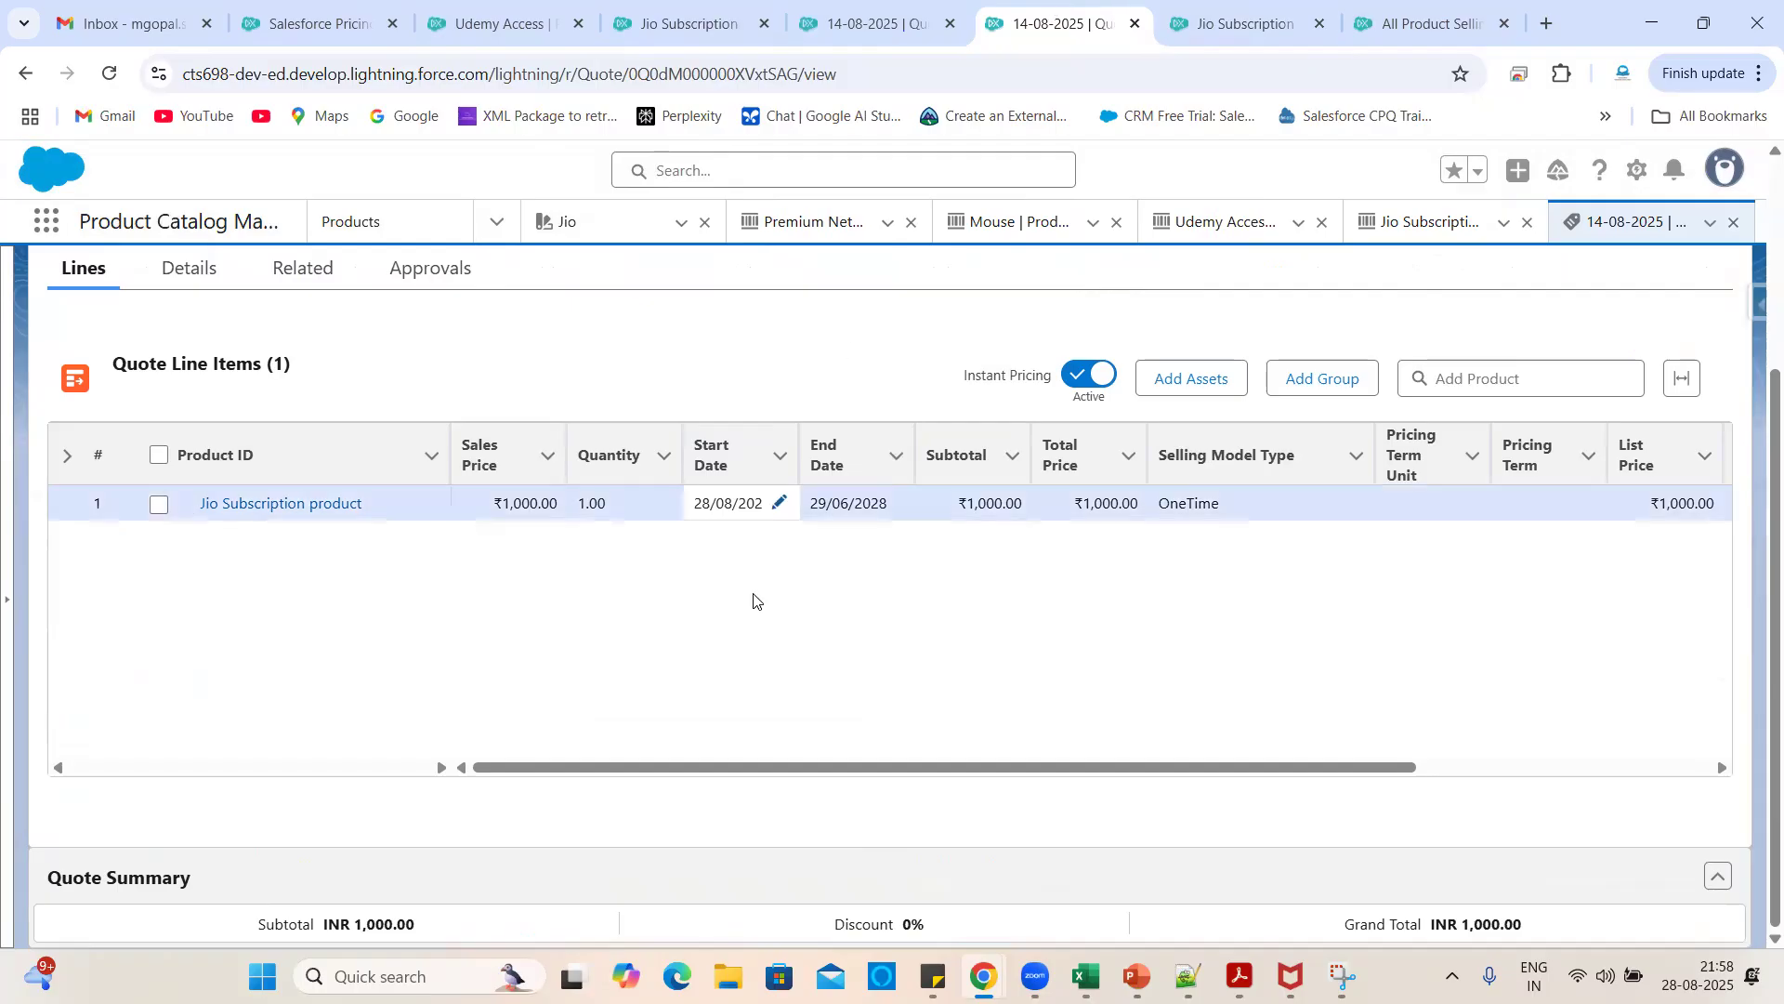
- Delete the Jio Subscription line from quote 14-08-2025 and save the empty quote
{"action": "scroll", "coordinate": [1301, 511], "scroll_direction": "right", "scroll_amount": 5}
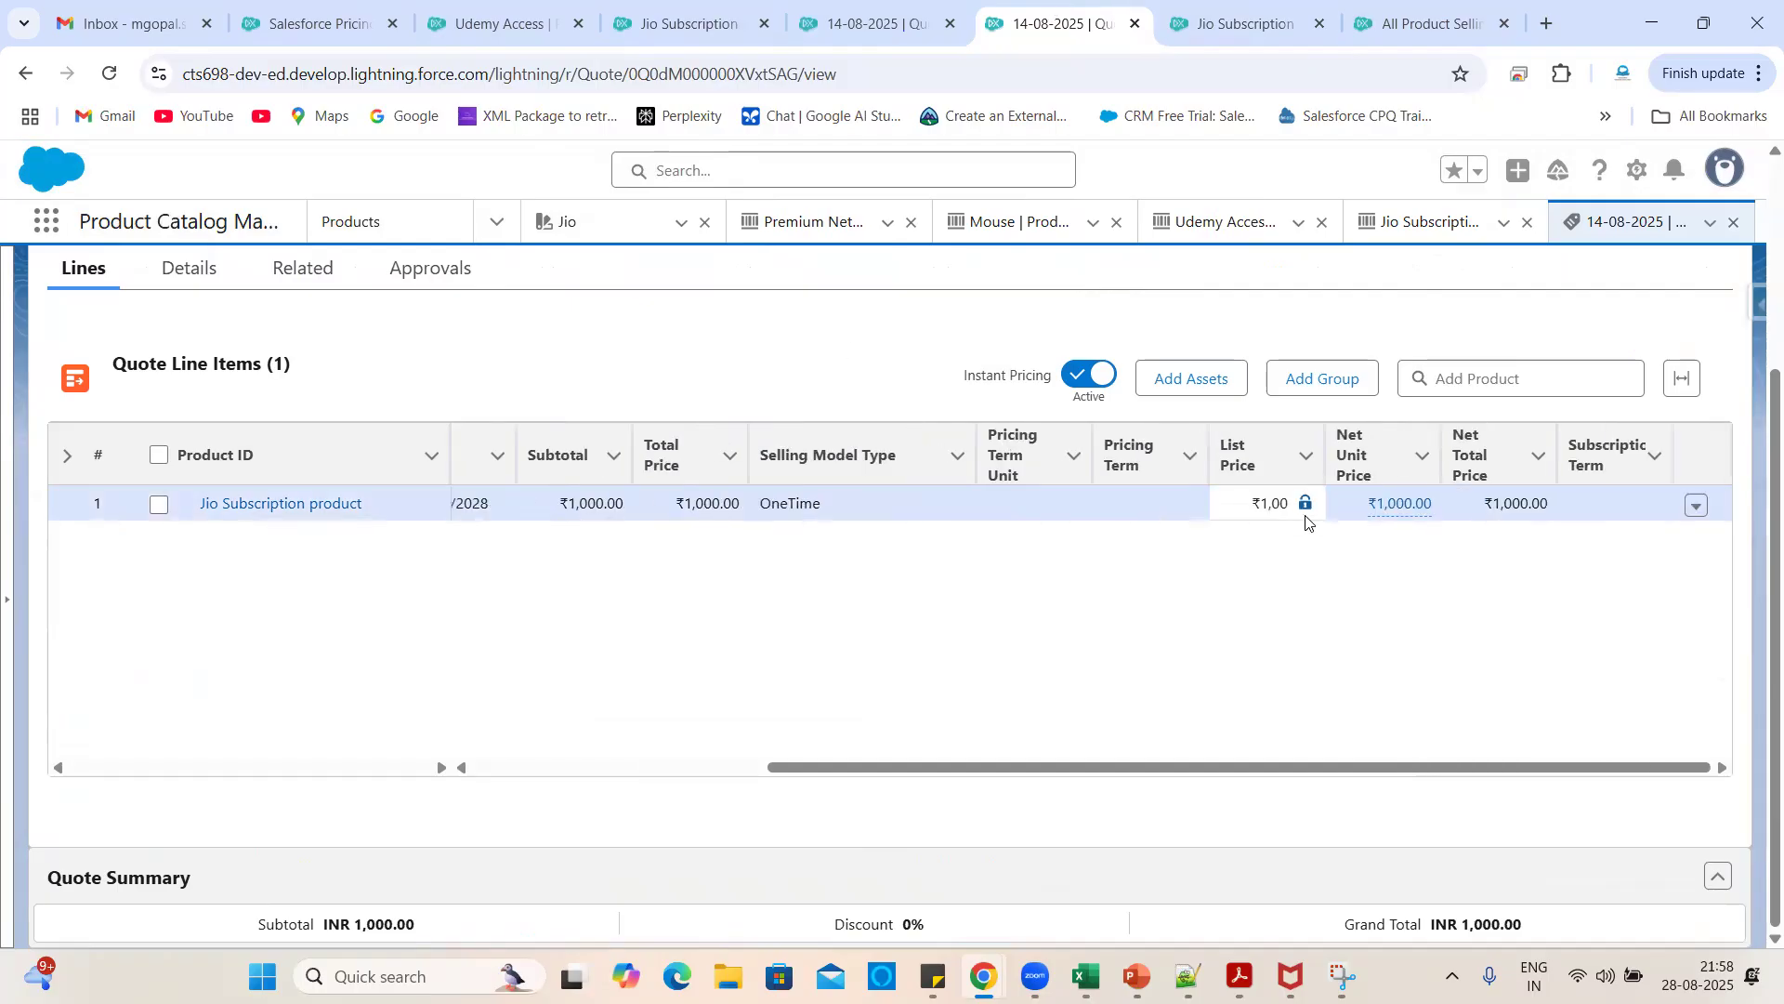
{"action": "left_click", "coordinate": [1700, 510]}
{"action": "left_click", "coordinate": [1659, 623]}
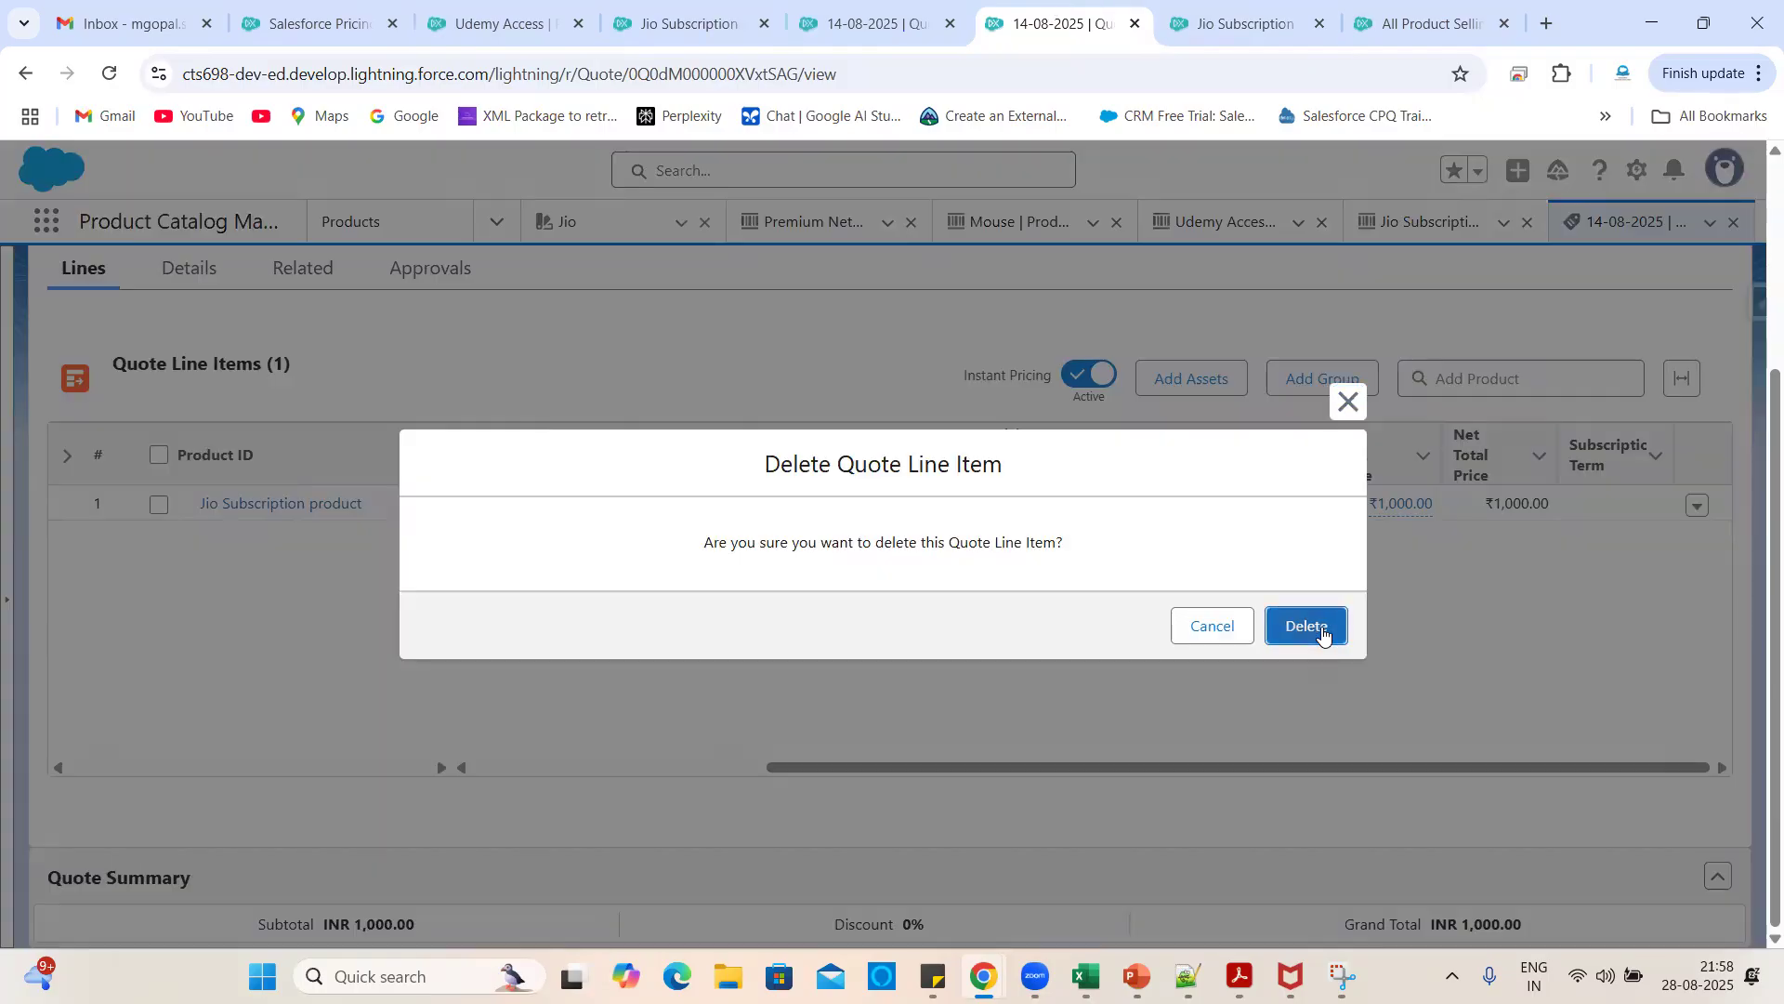
{"action": "left_click", "coordinate": [1322, 632]}
{"action": "left_click", "coordinate": [934, 814]}
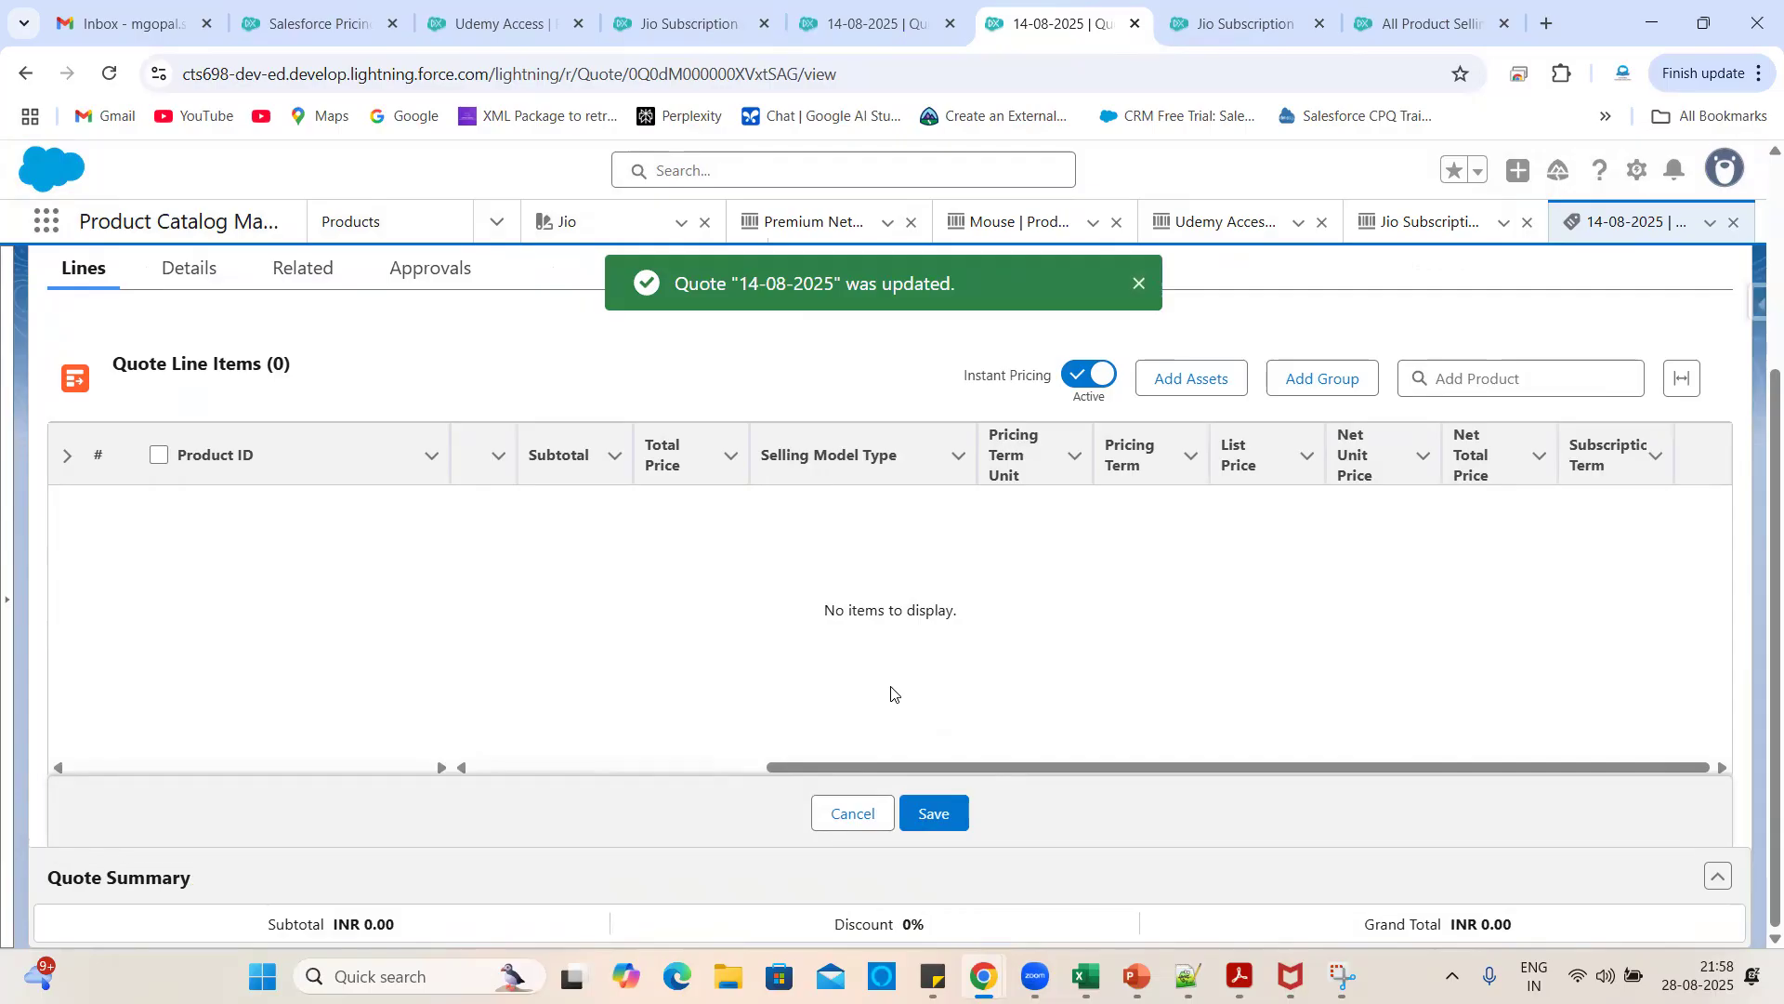
{"action": "scroll", "coordinate": [1326, 586], "scroll_direction": "up", "scroll_amount": 3}
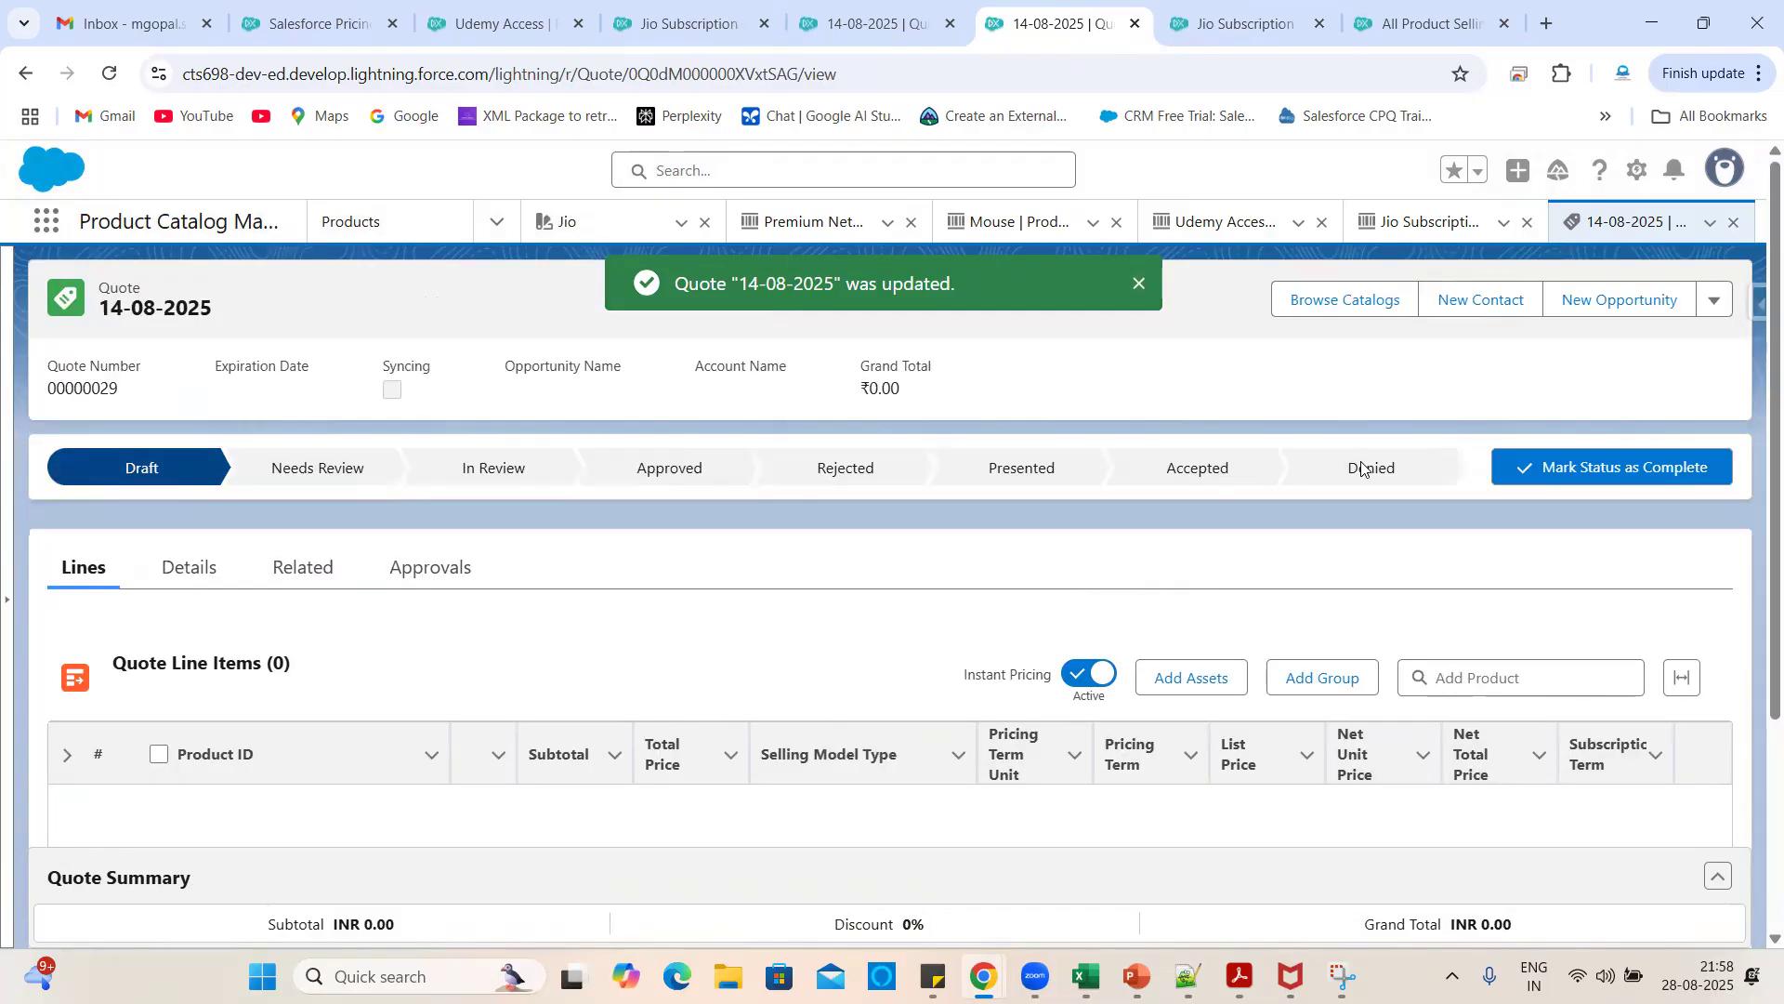
- Browse the Packaged catalog and view the Jio Subscription product's buying options
{"action": "left_click", "coordinate": [1348, 312]}
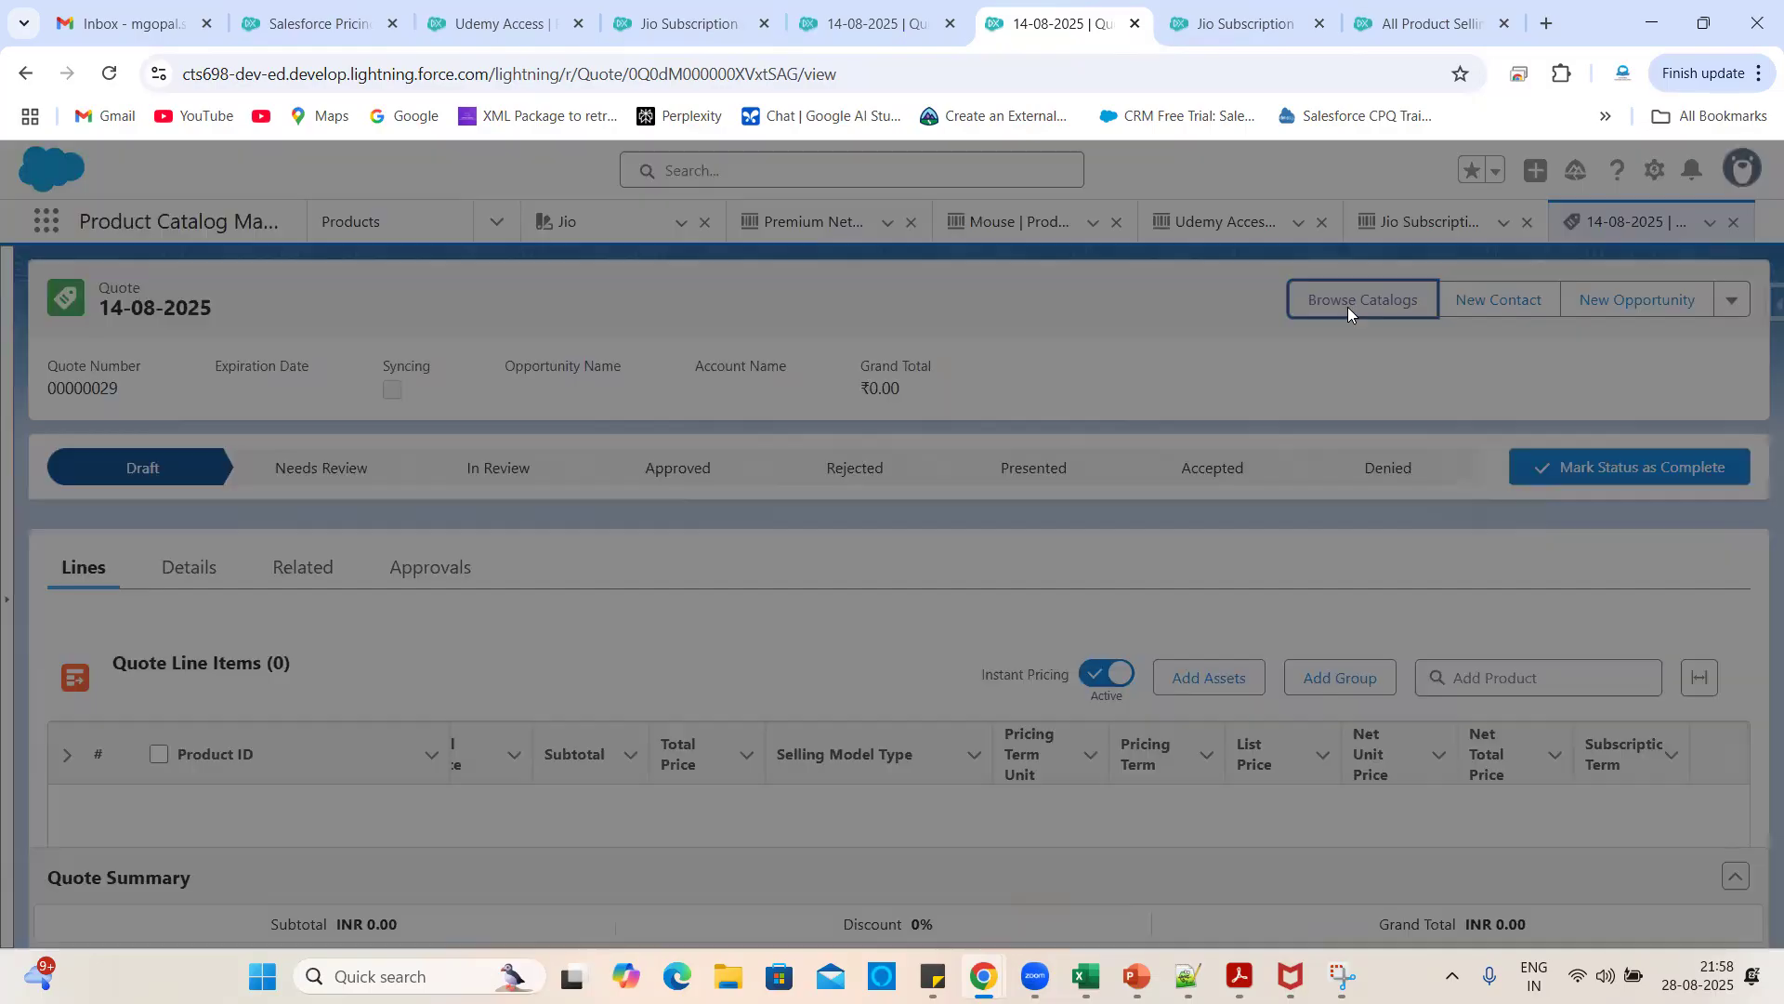
{"action": "left_click", "coordinate": [192, 521]}
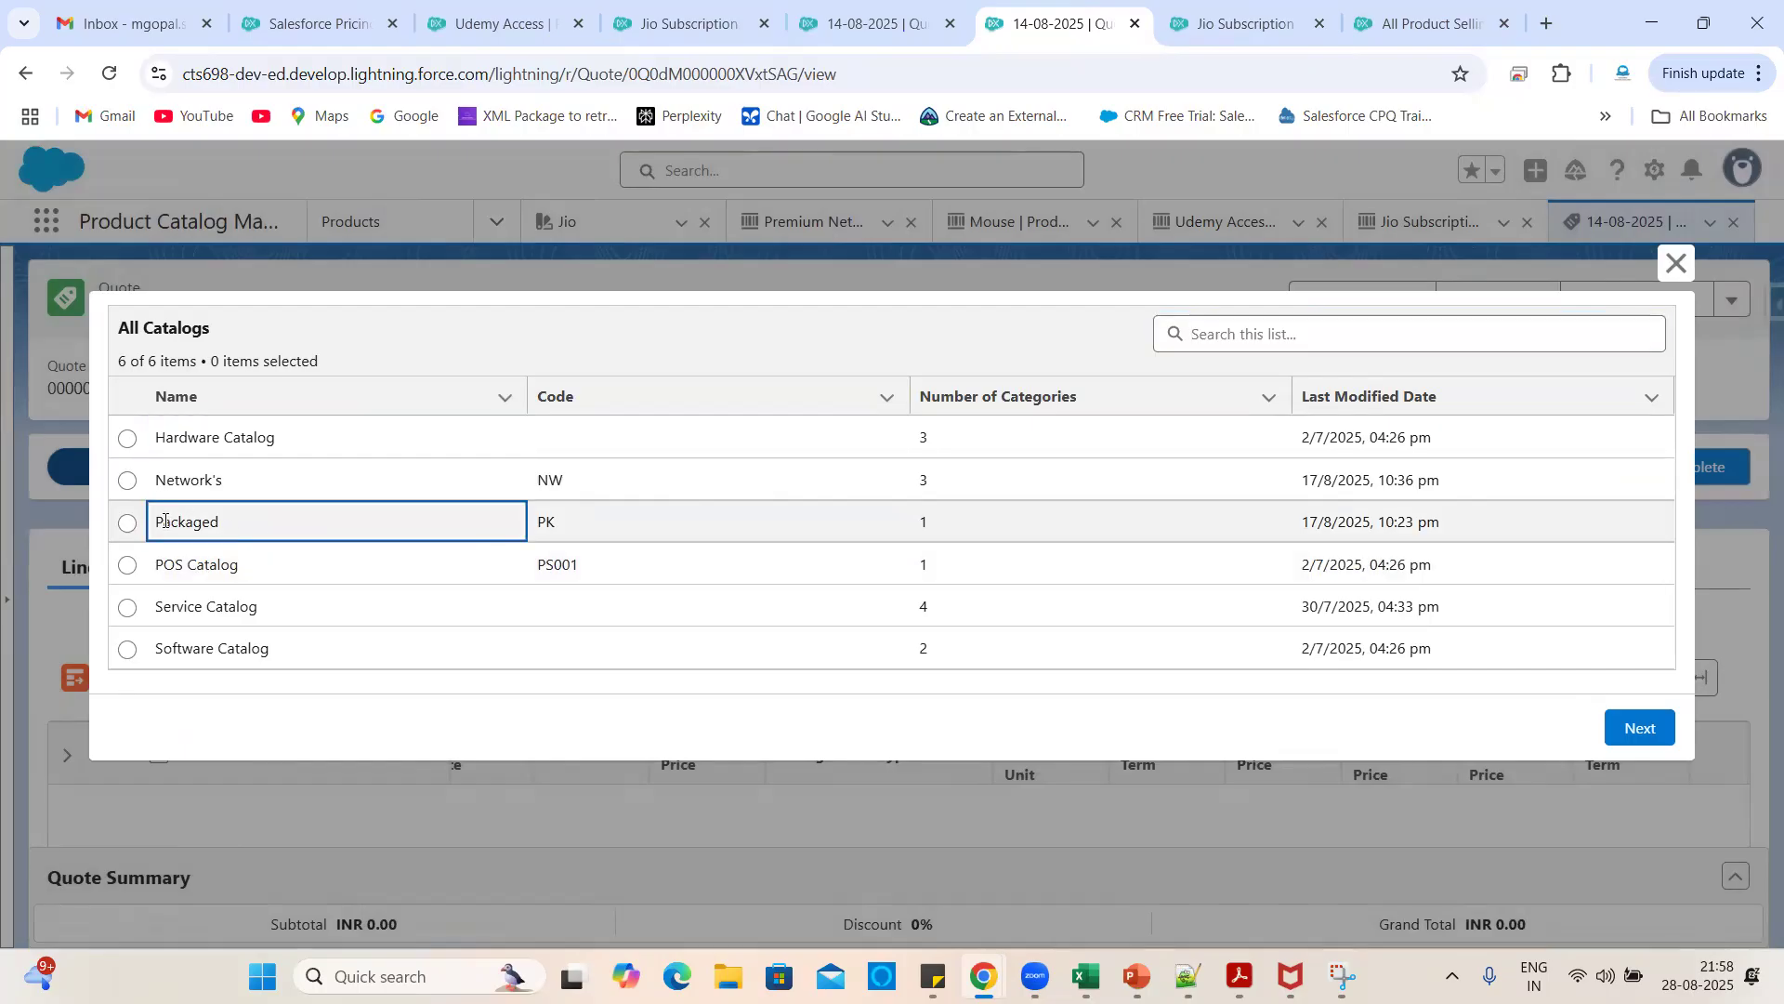
{"action": "left_click", "coordinate": [135, 529]}
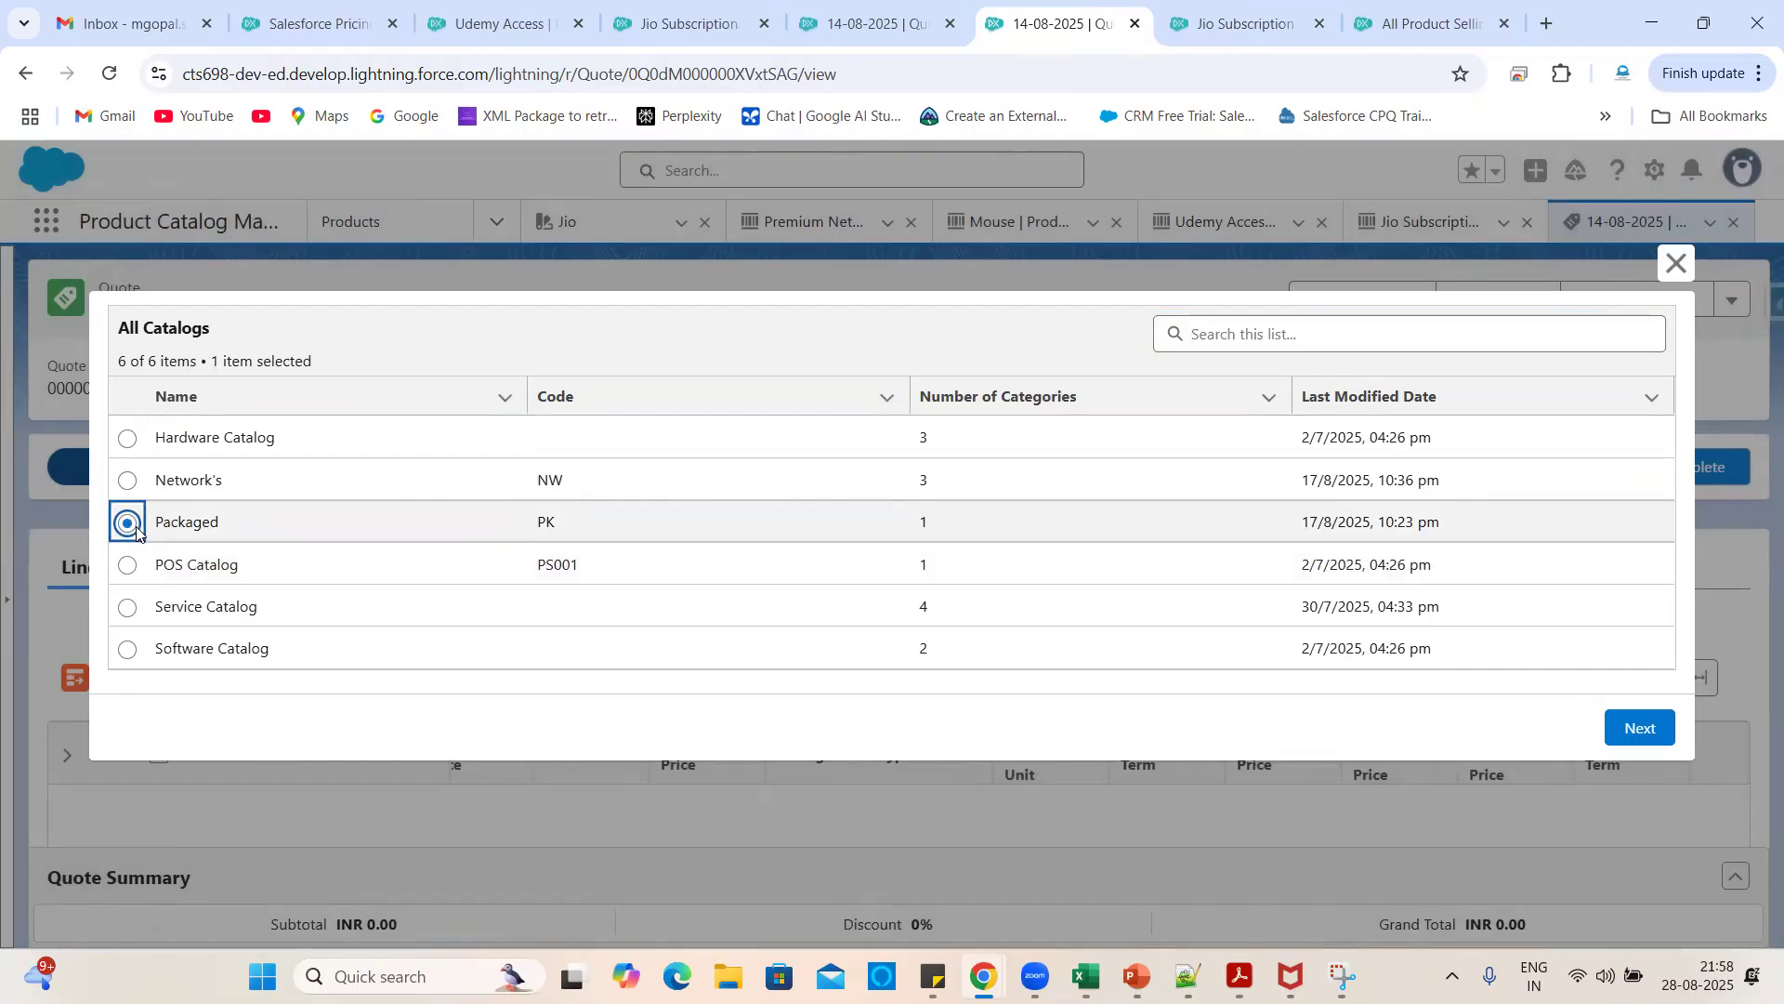
{"action": "left_click", "coordinate": [1637, 727]}
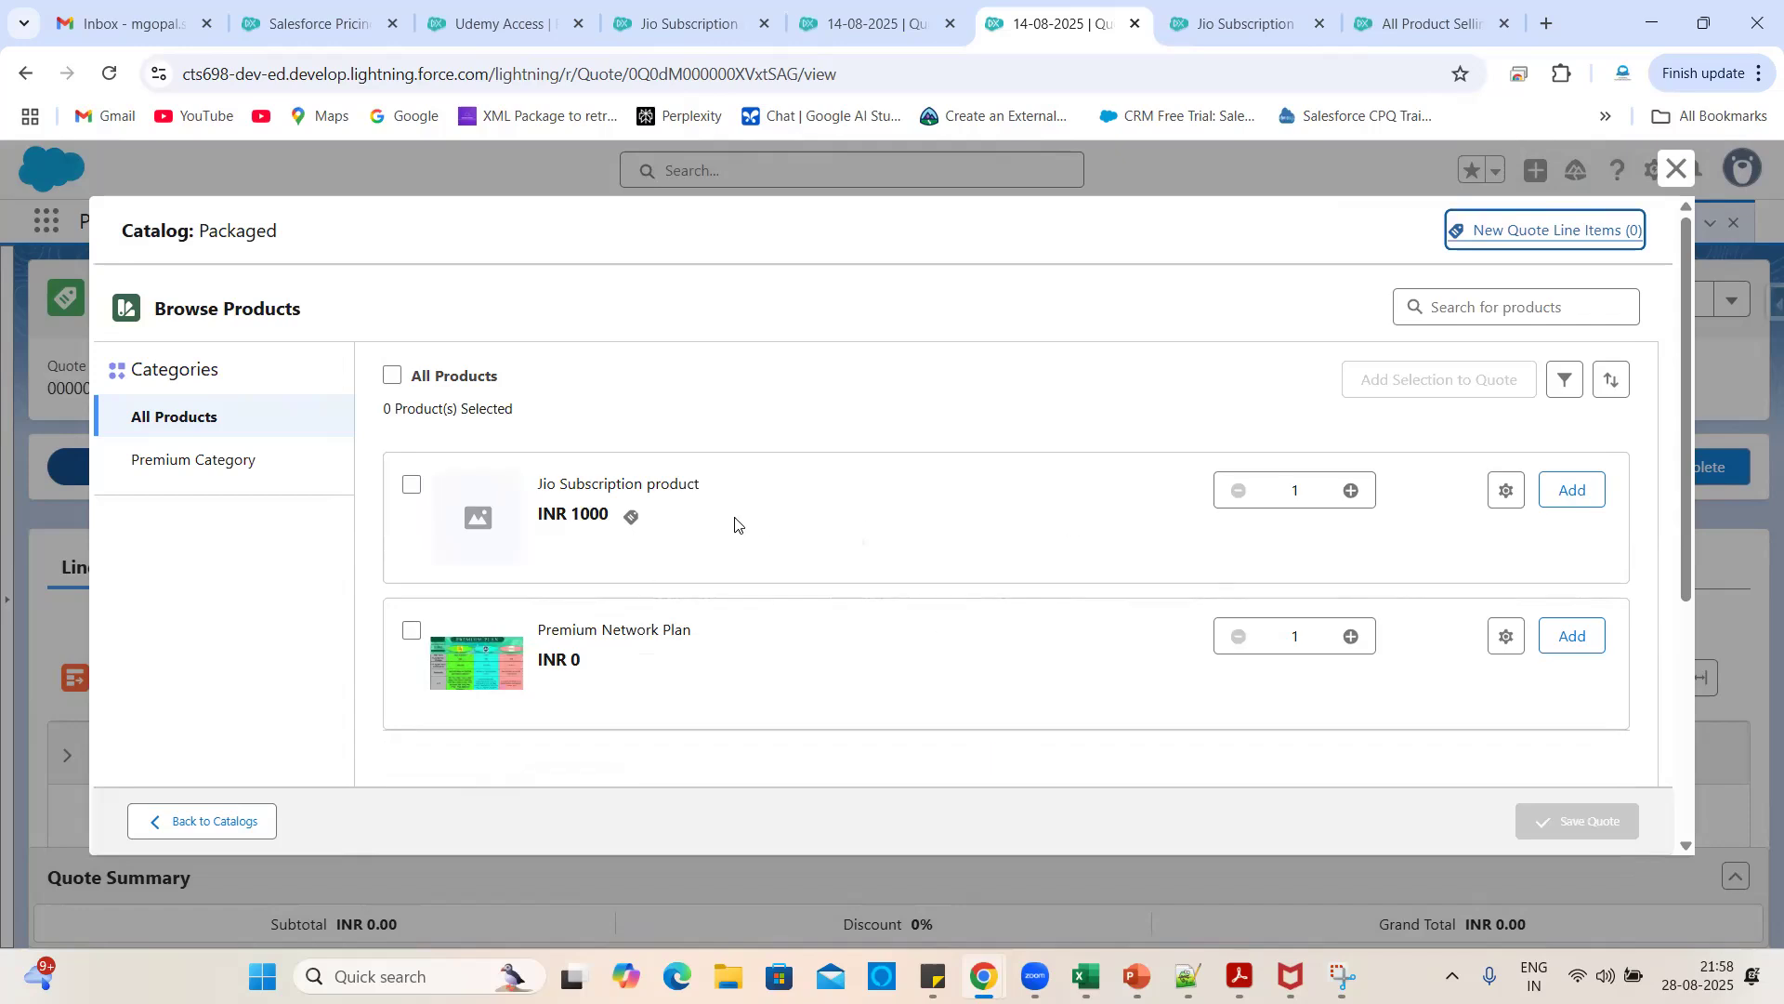
{"action": "left_click", "coordinate": [631, 517]}
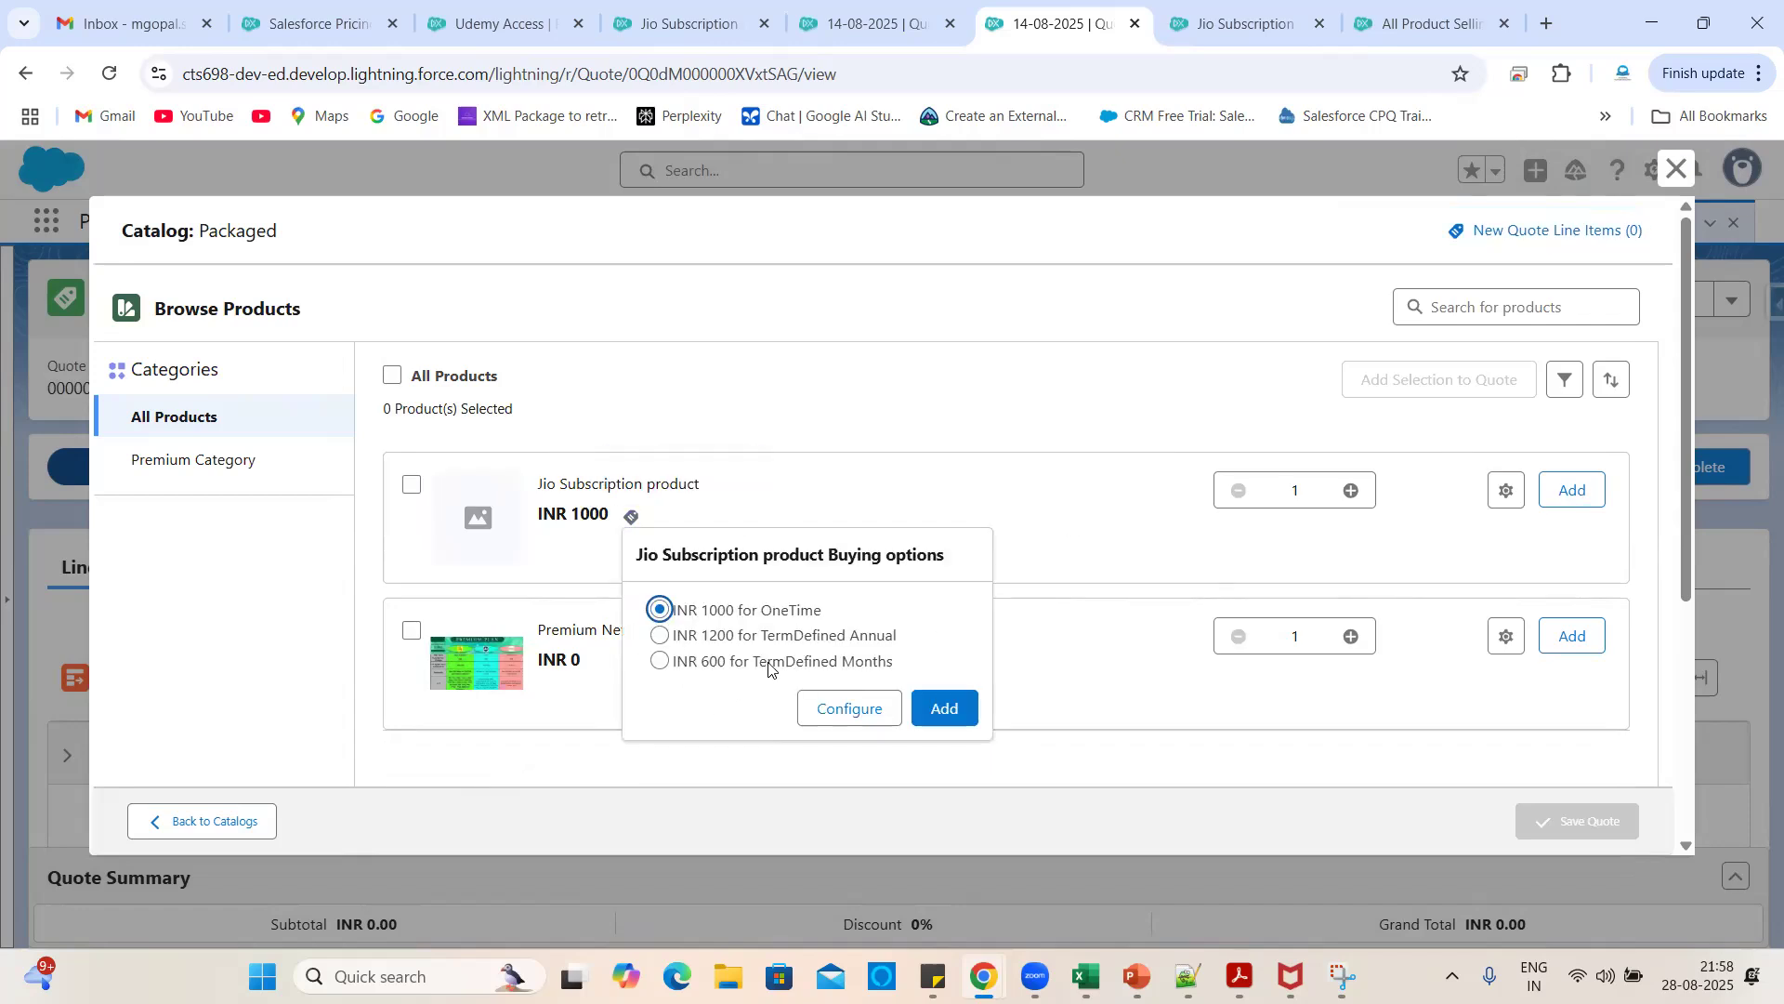
- Reload the quote, recheck Jio Subscription's buying options in Packaged, then go to Salesforce Pricing setup
{"action": "left_click", "coordinate": [110, 74]}
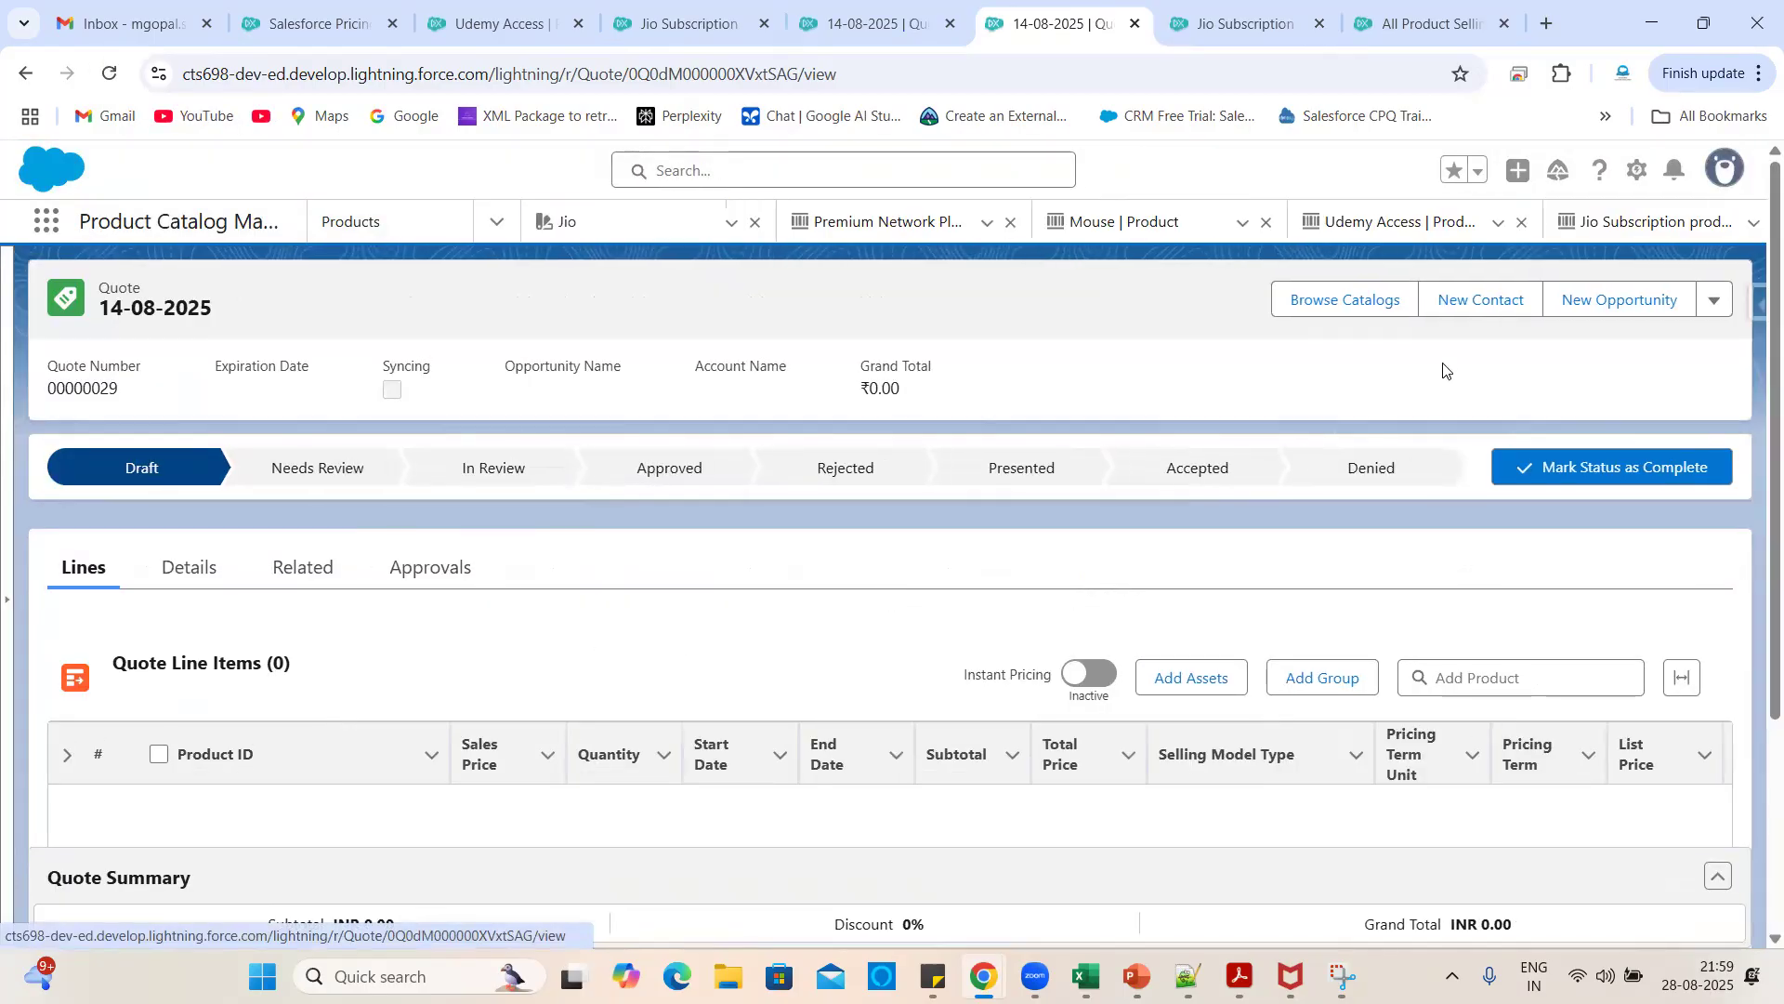
{"action": "left_click", "coordinate": [1316, 313]}
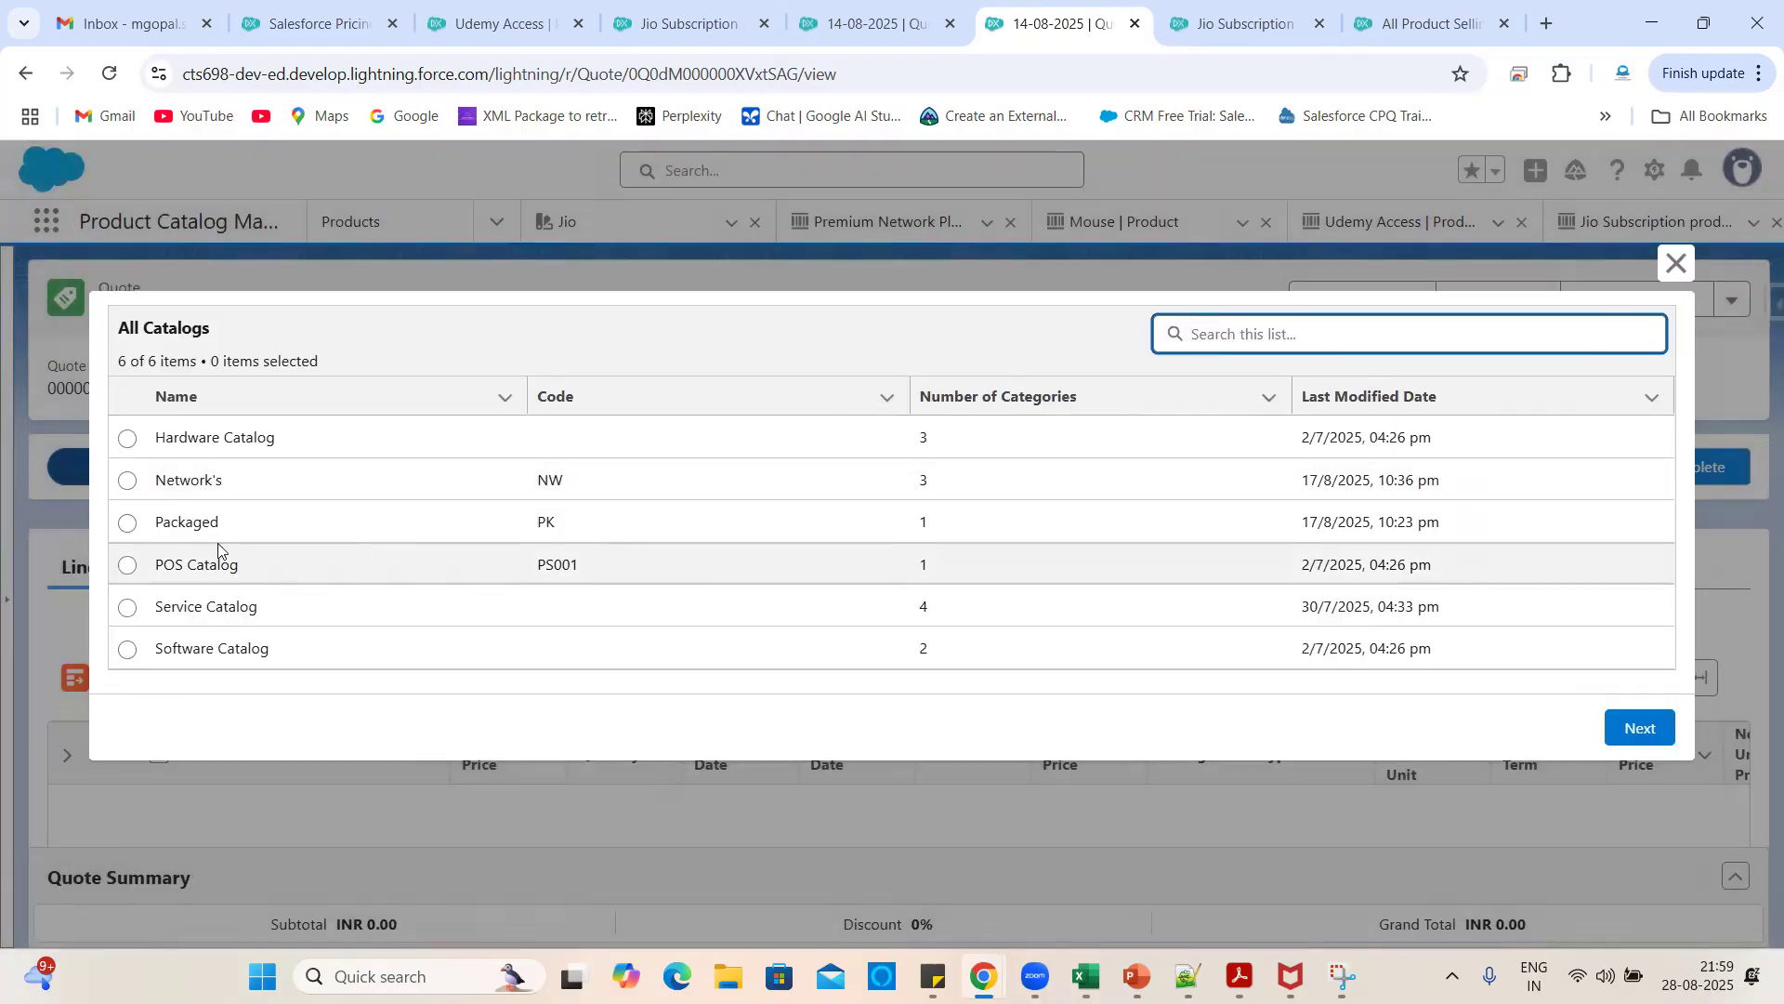
{"action": "left_click", "coordinate": [128, 522]}
{"action": "left_click", "coordinate": [1626, 727]}
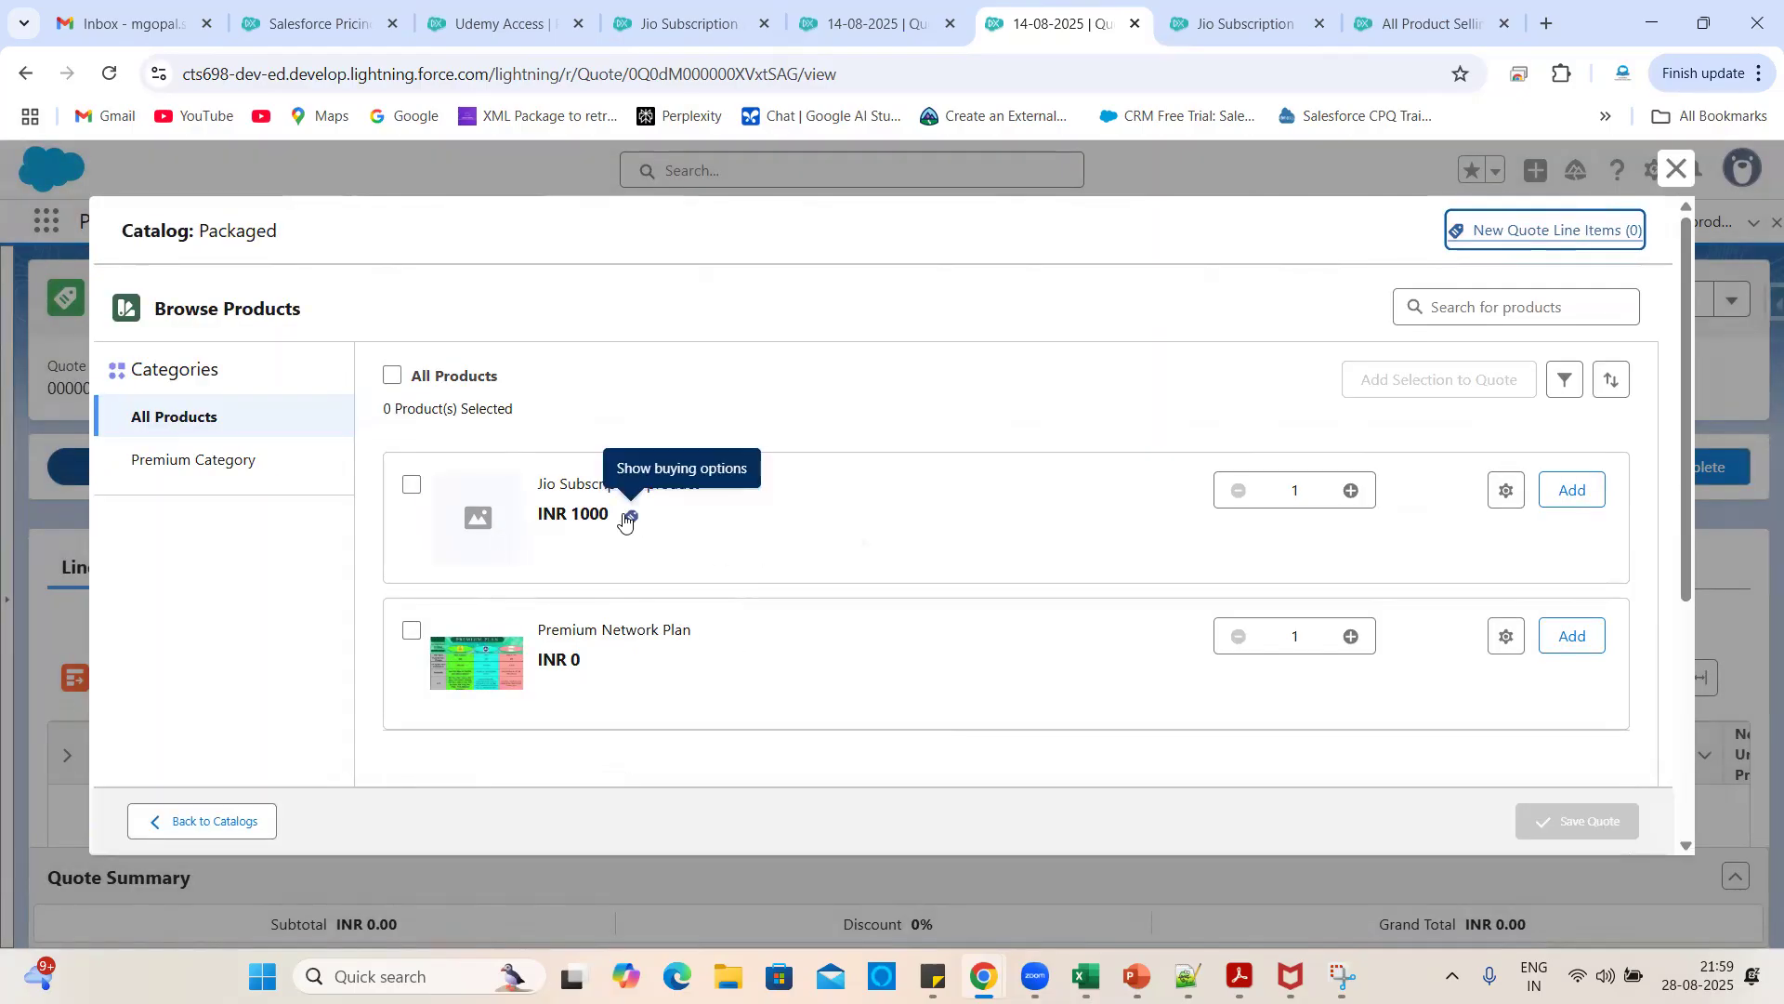
{"action": "left_click", "coordinate": [629, 517]}
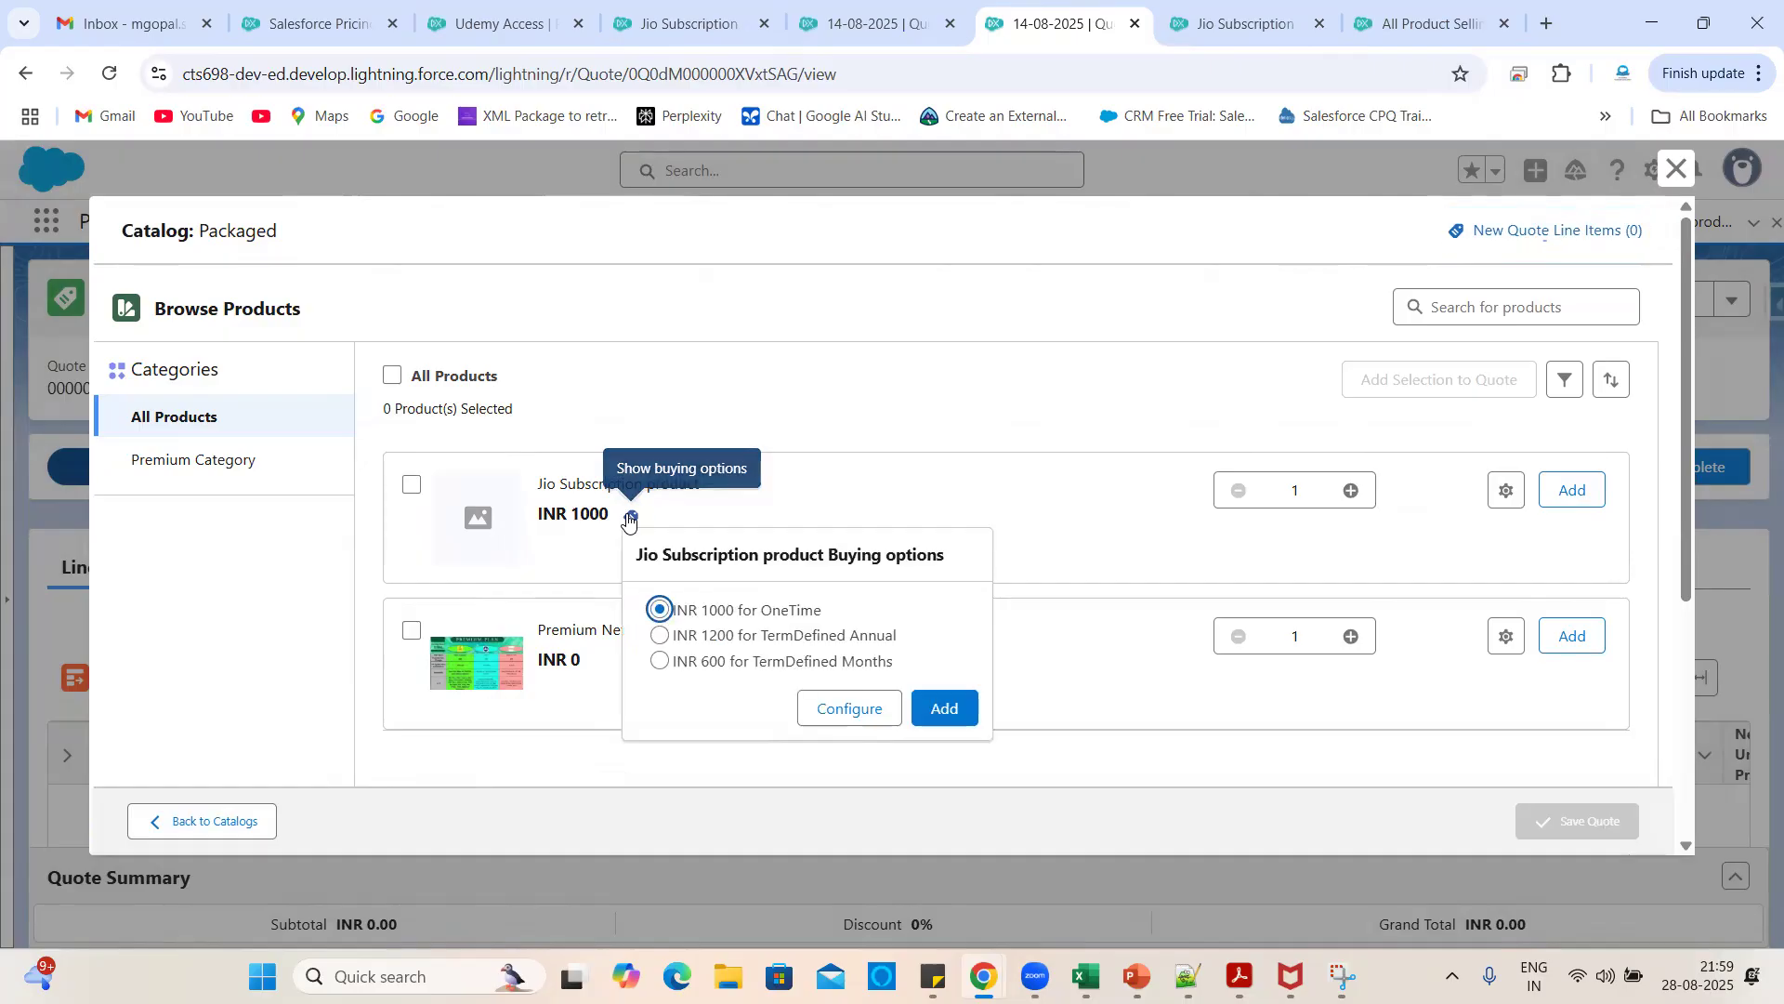
{"action": "left_click", "coordinate": [492, 7]}
{"action": "left_click", "coordinate": [316, 23]}
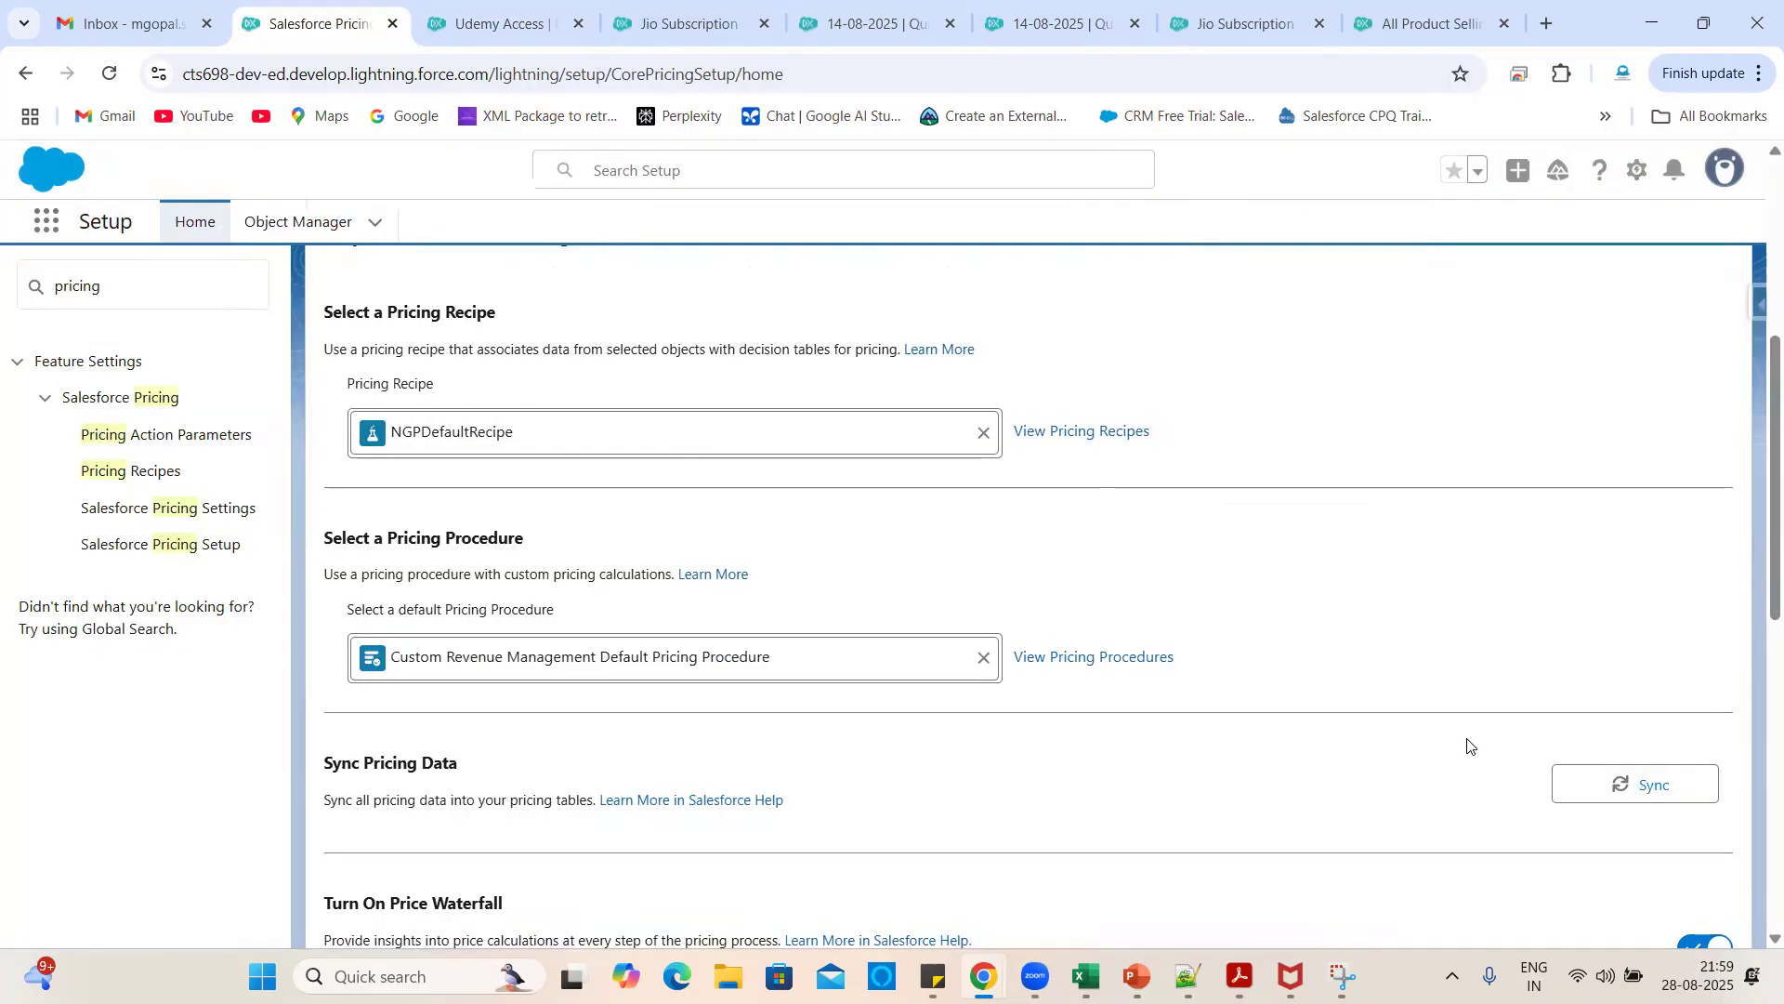
- Start and confirm a sync of all Salesforce pricing data
{"action": "left_click", "coordinate": [1563, 781]}
{"action": "left_click", "coordinate": [1059, 599]}
{"action": "scroll", "coordinate": [1291, 832], "scroll_direction": "down", "scroll_amount": 2}
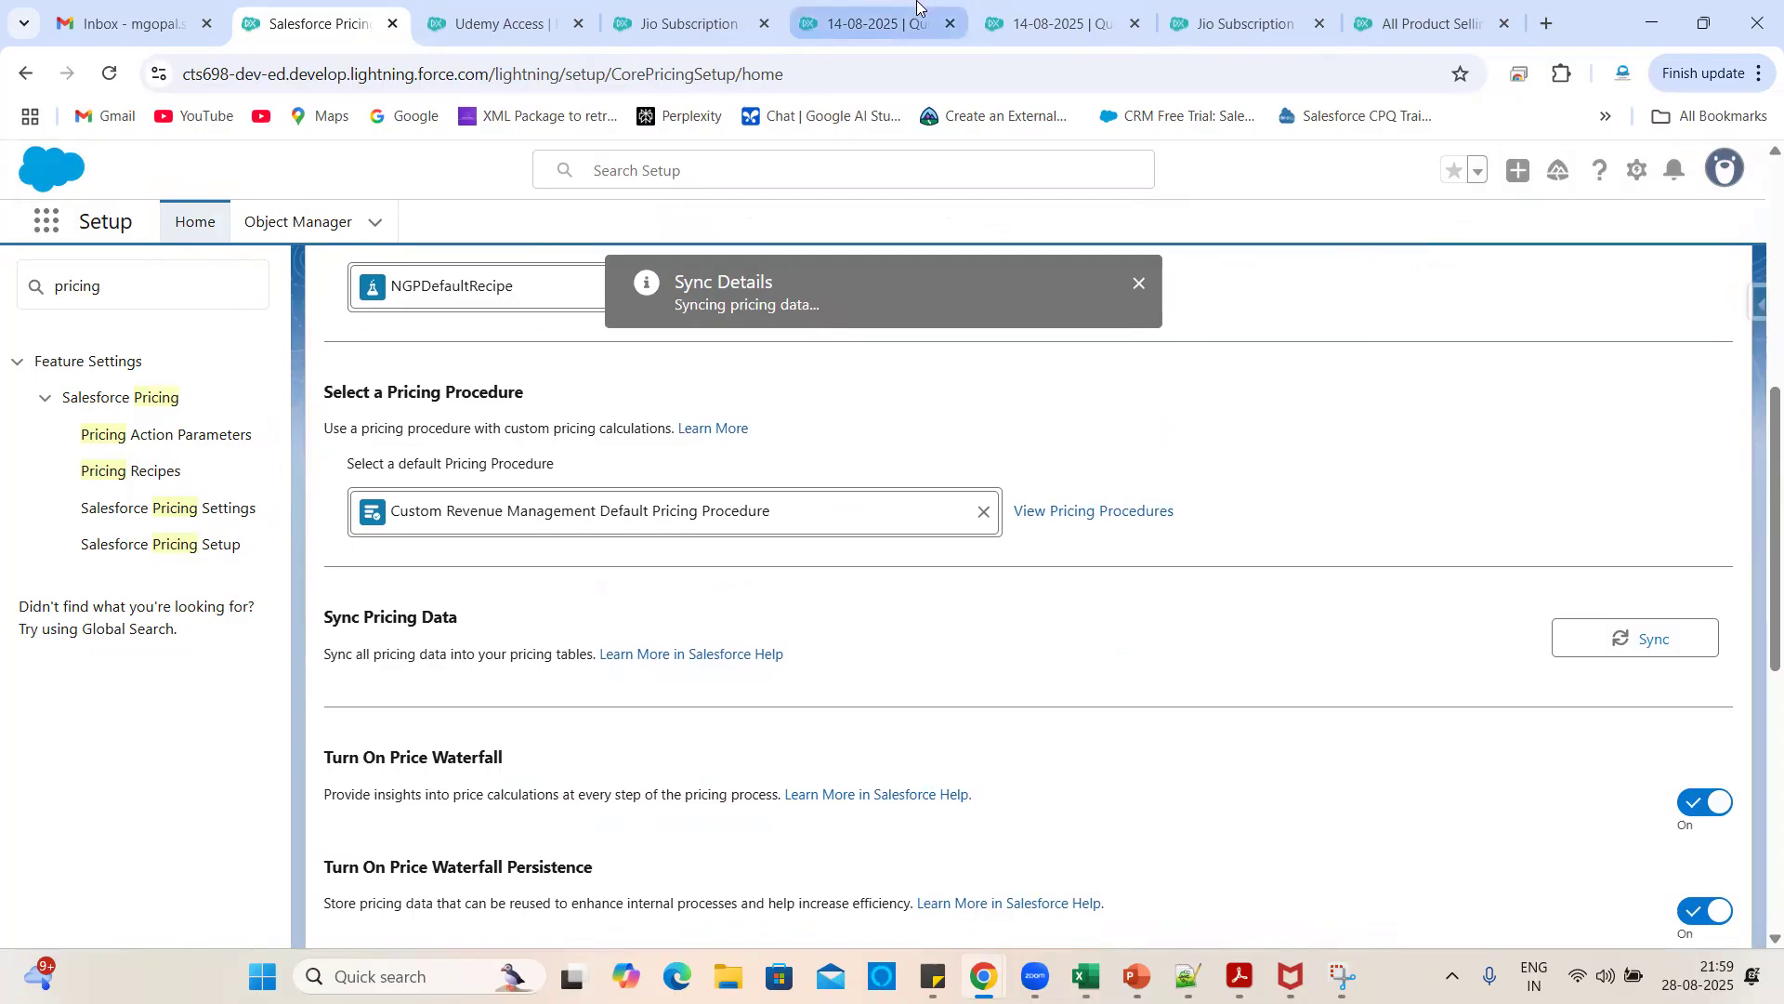
- Review the Jio Subscription product's four selling model options, including Evergreen - Monthly
{"action": "left_click", "coordinate": [1085, 6]}
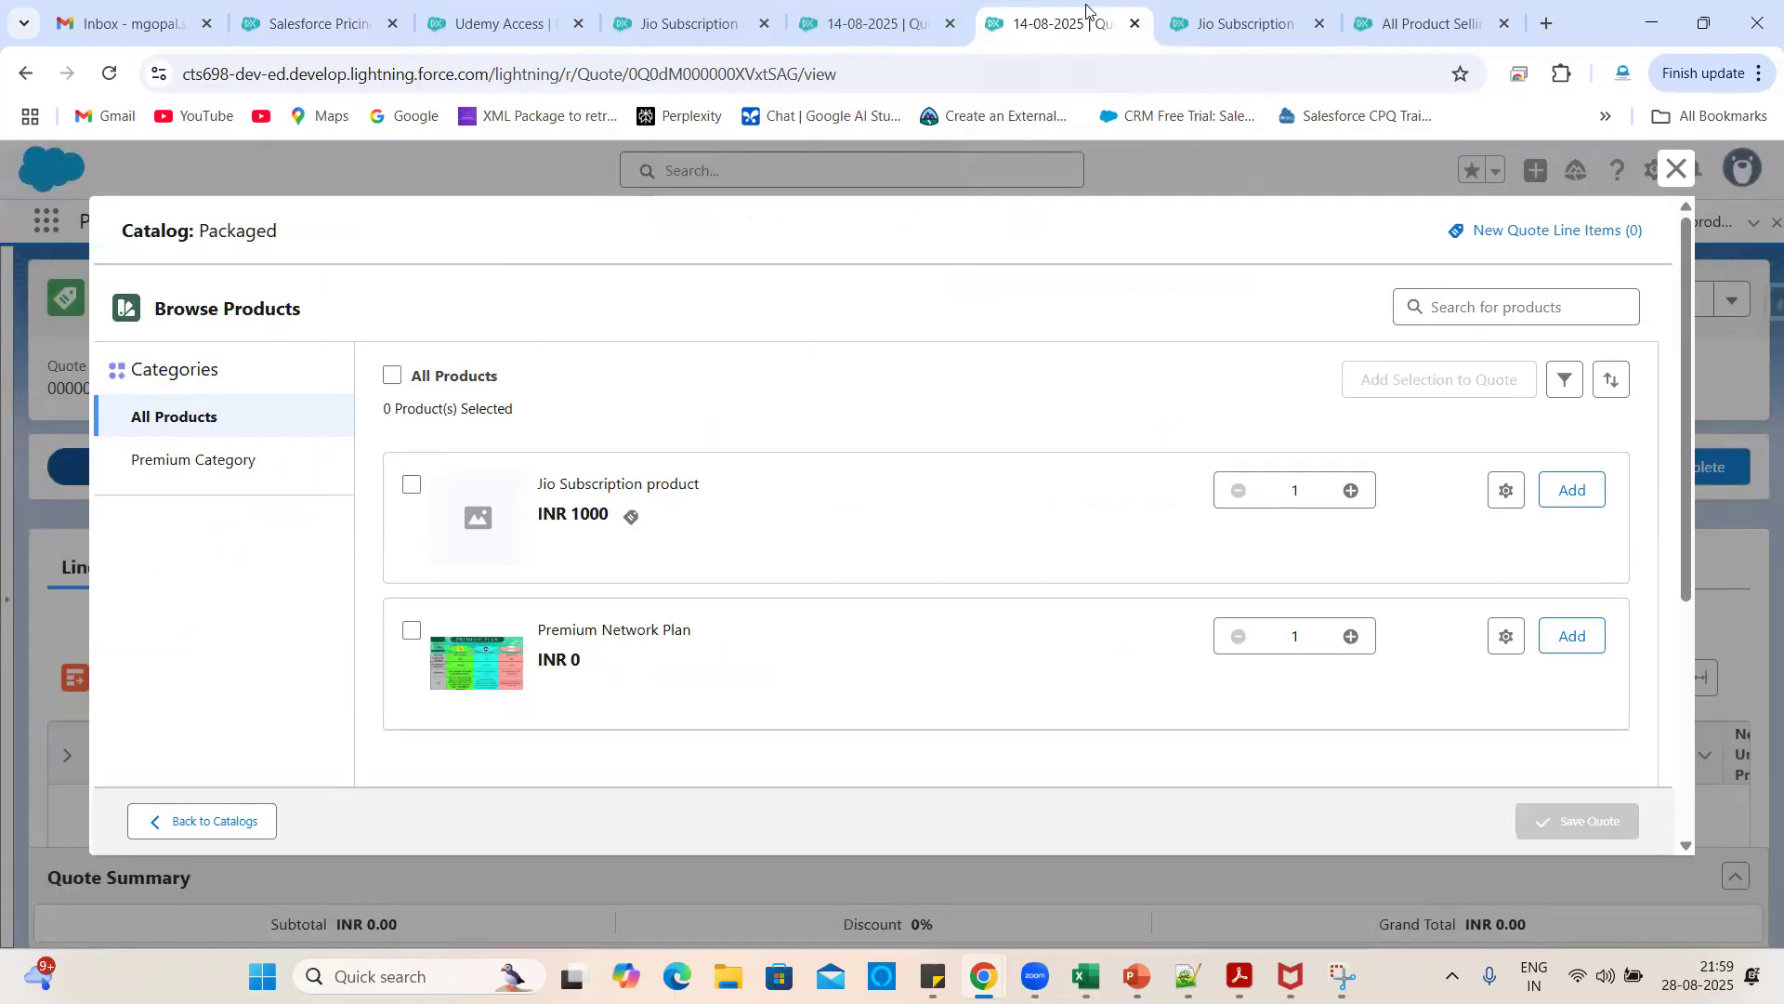
{"action": "left_click", "coordinate": [1214, 11]}
{"action": "scroll", "coordinate": [932, 623], "scroll_direction": "down", "scroll_amount": 5}
{"action": "scroll", "coordinate": [930, 622], "scroll_direction": "up", "scroll_amount": 1}
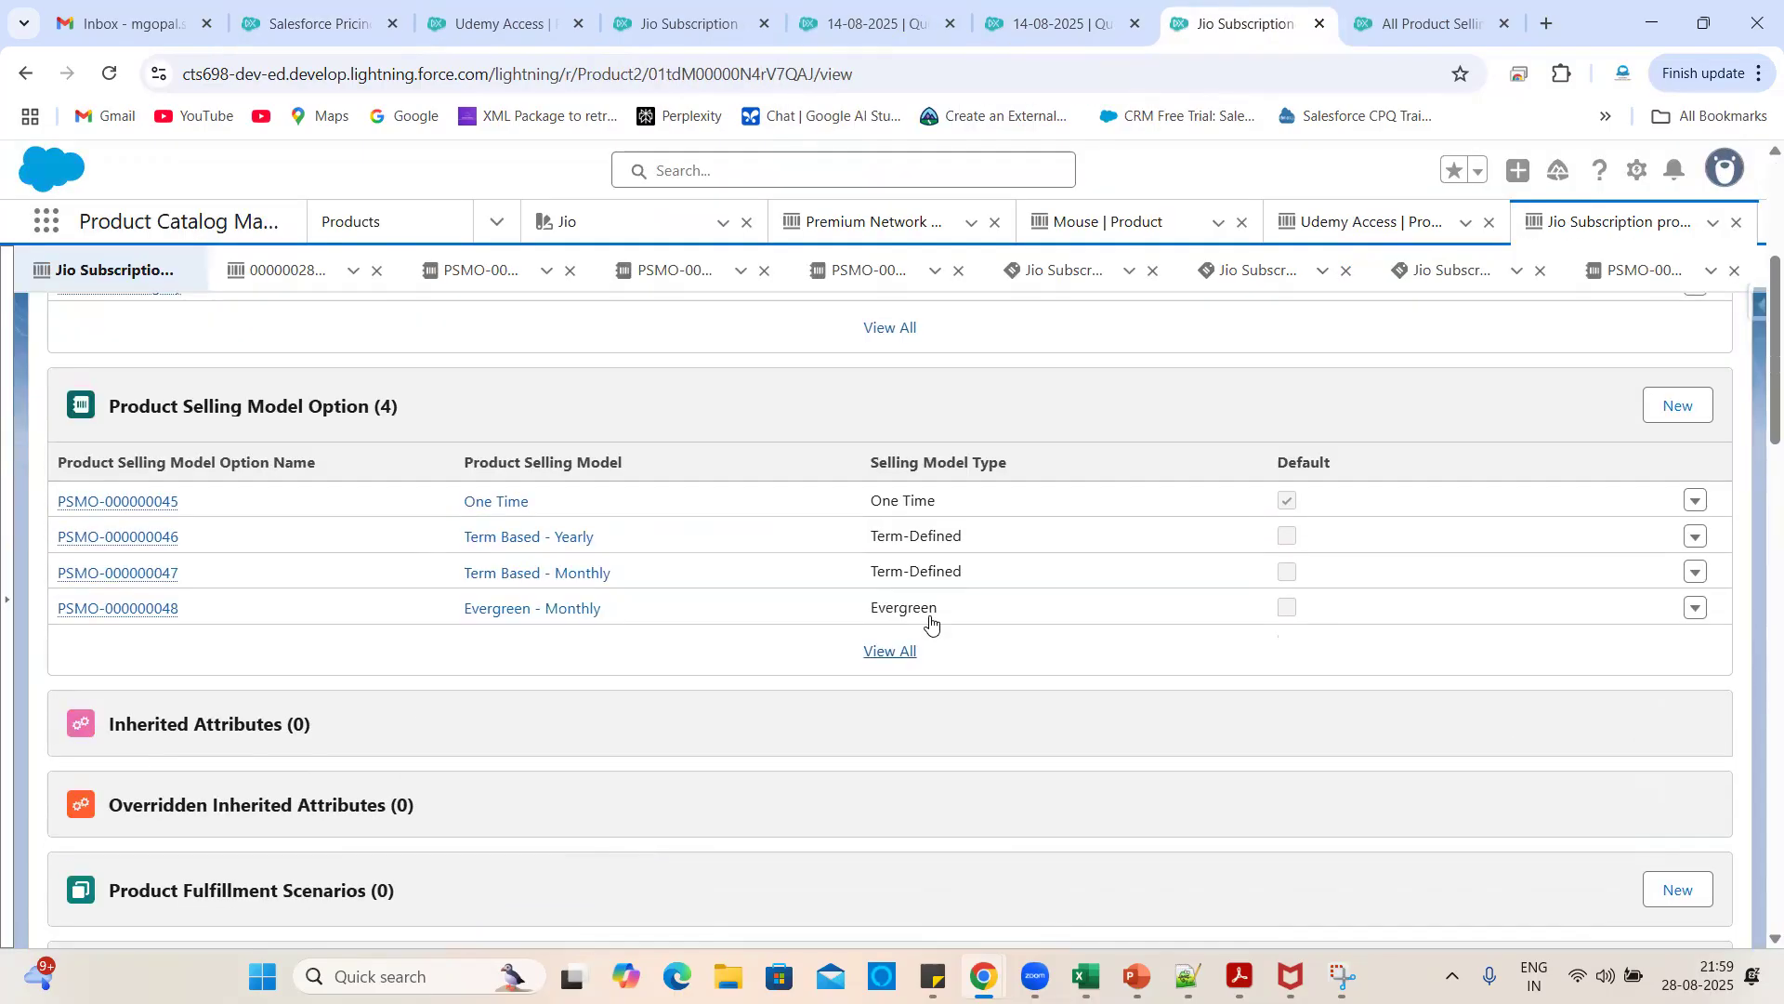
- Add a Standard Price Book price of 1200 for Jio Subscription with the Evergreen - Monthly selling model
{"action": "scroll", "coordinate": [1040, 668], "scroll_direction": "down", "scroll_amount": 10}
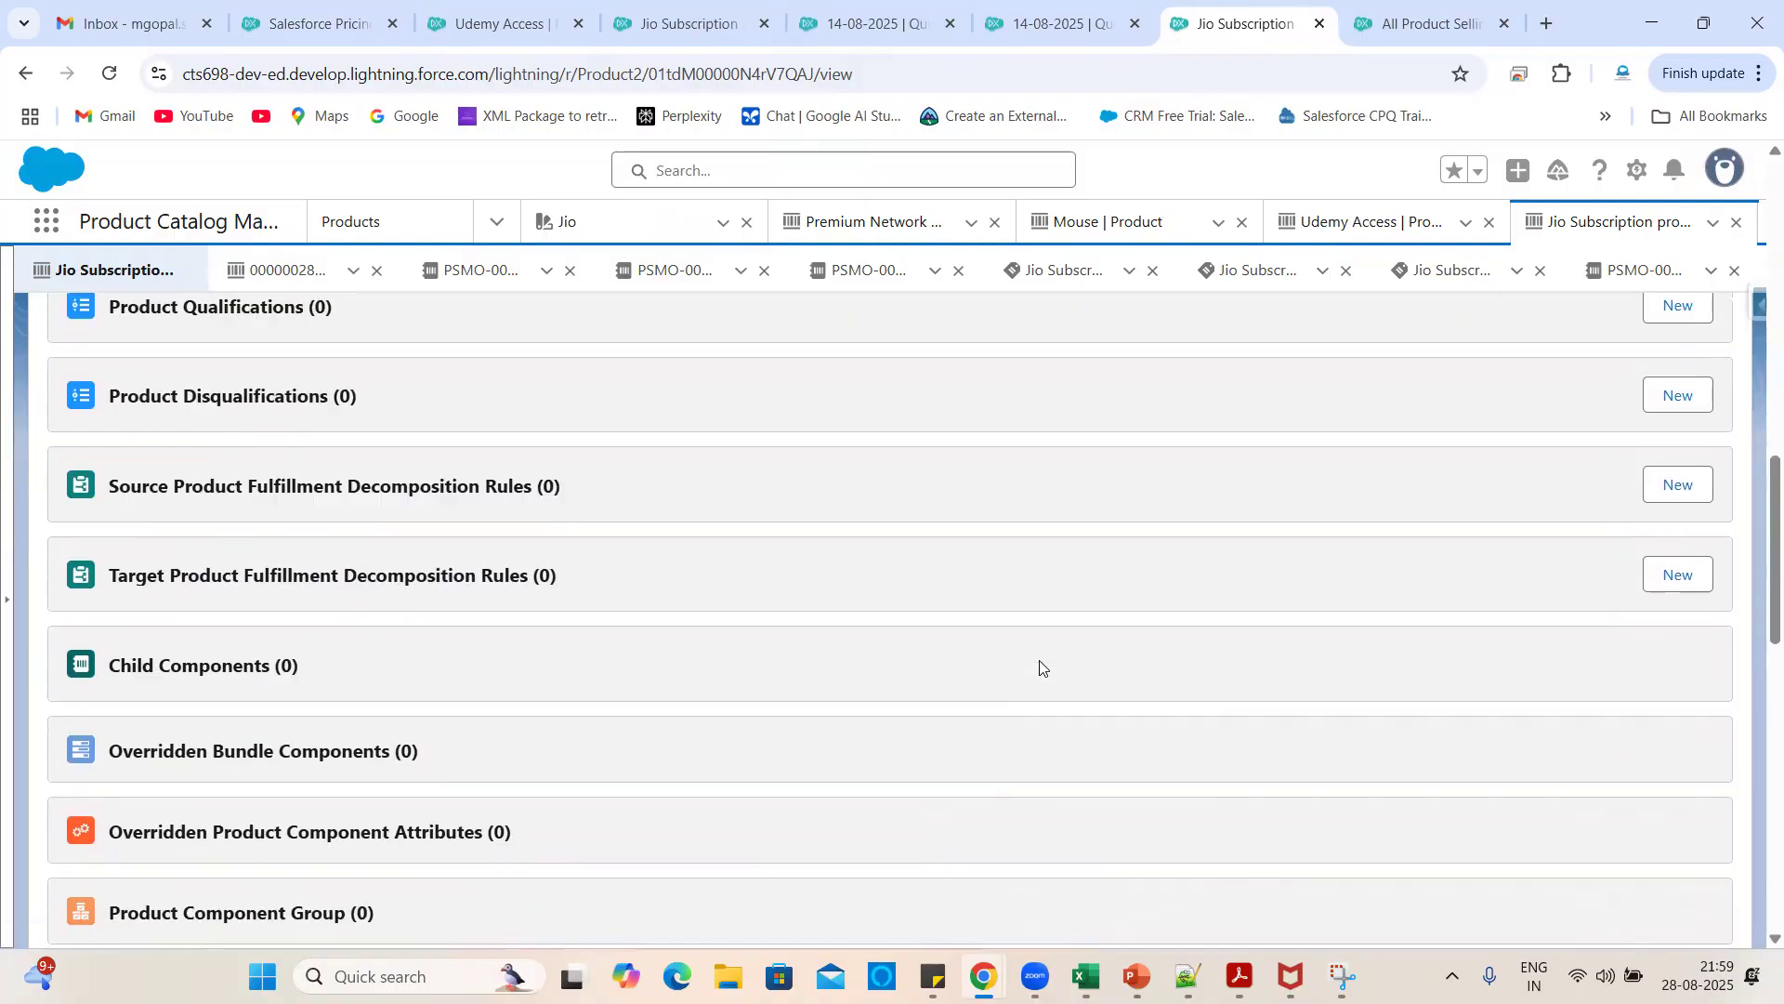
{"action": "scroll", "coordinate": [1039, 668], "scroll_direction": "down", "scroll_amount": 5}
{"action": "left_click", "coordinate": [1585, 437]}
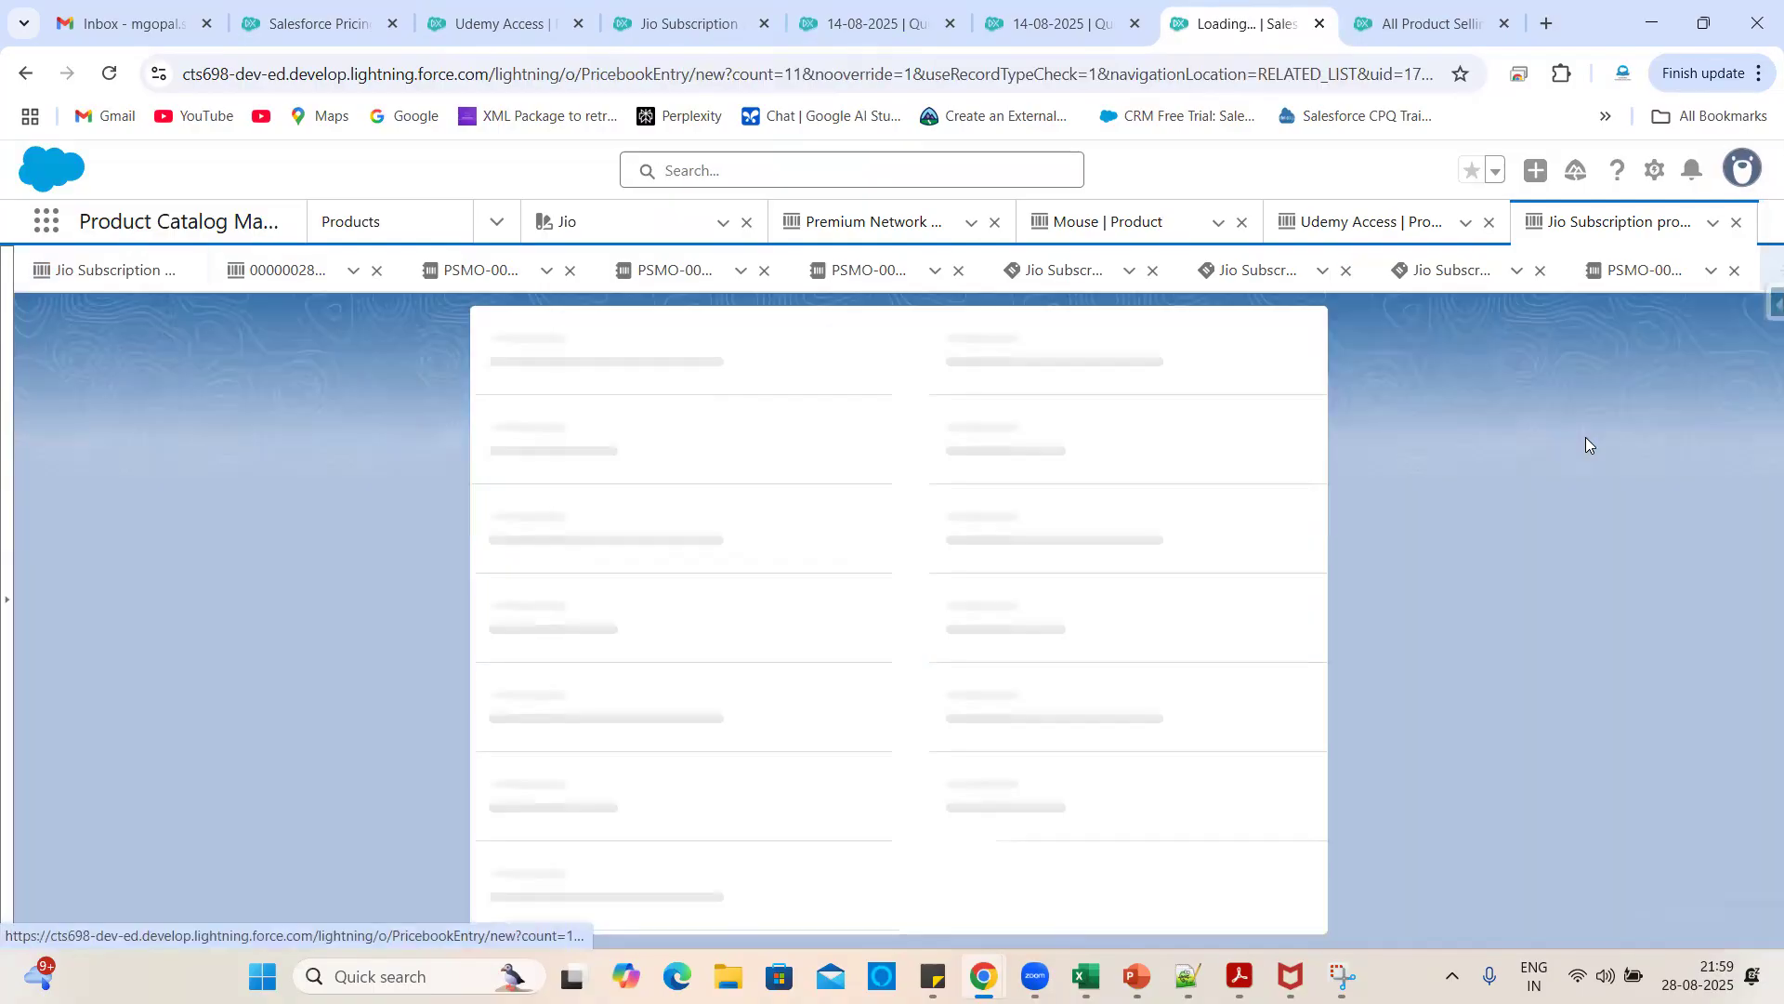
{"action": "scroll", "coordinate": [813, 708], "scroll_direction": "down", "scroll_amount": 1}
{"action": "left_click", "coordinate": [647, 693]}
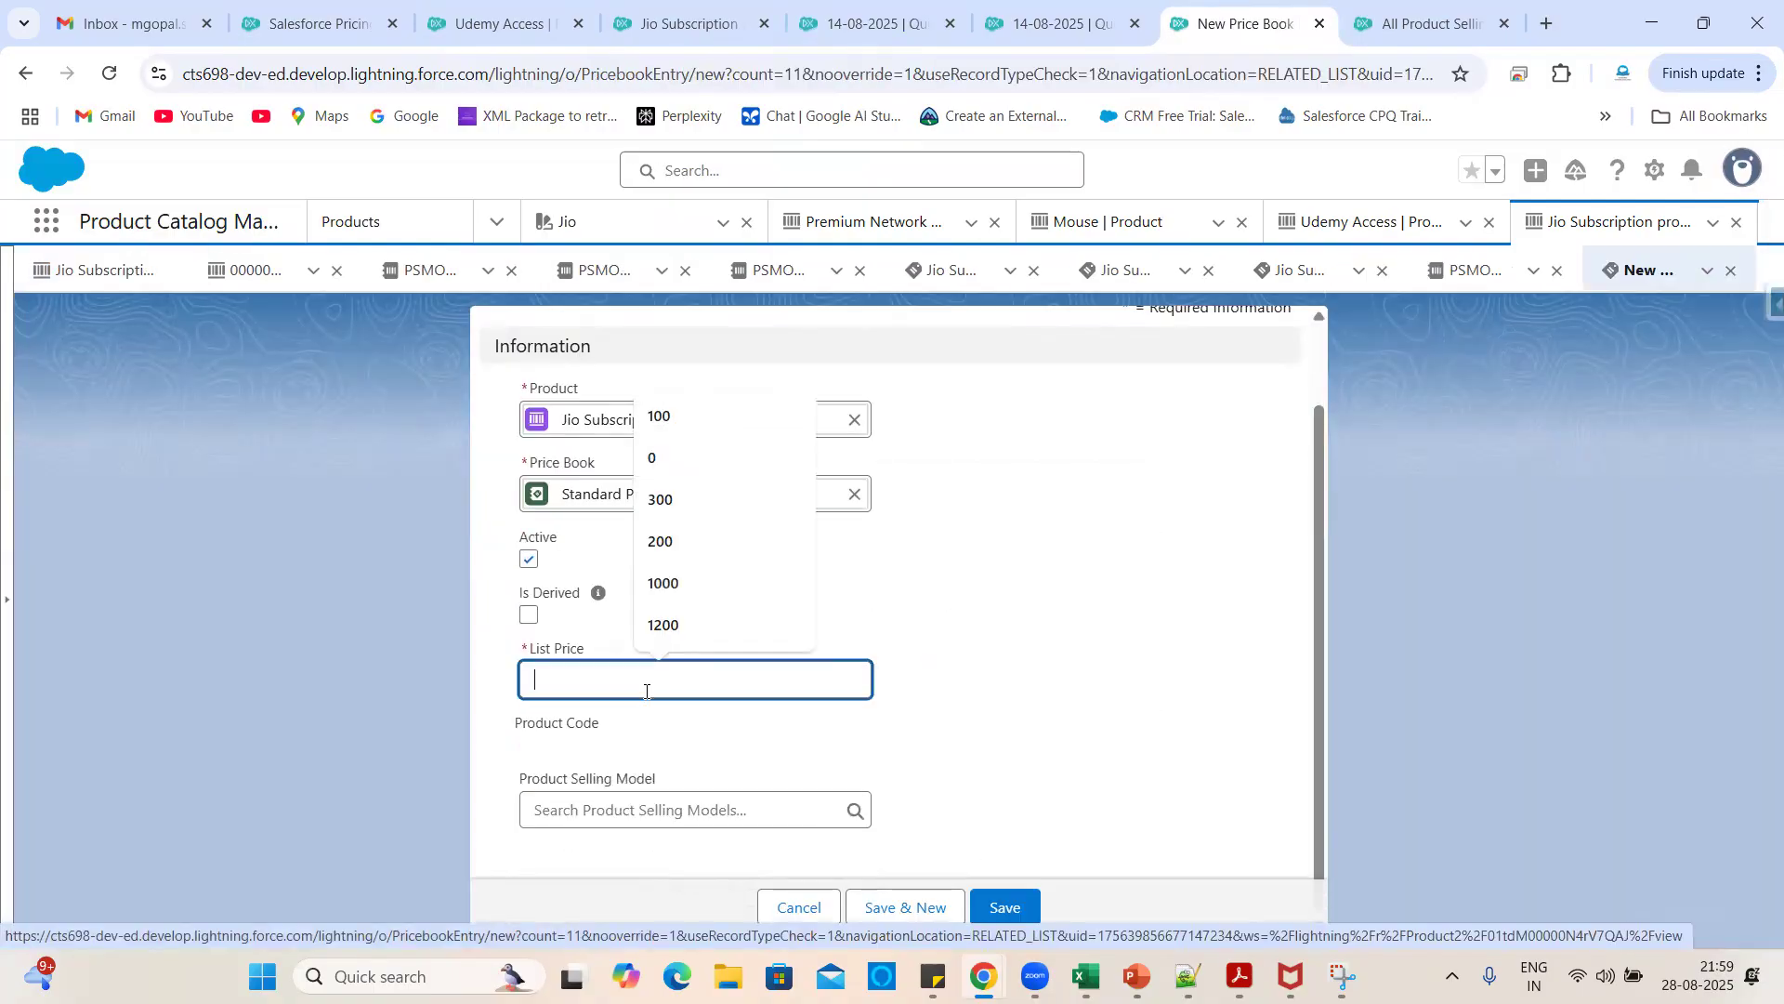
{"action": "left_click", "coordinate": [663, 624]}
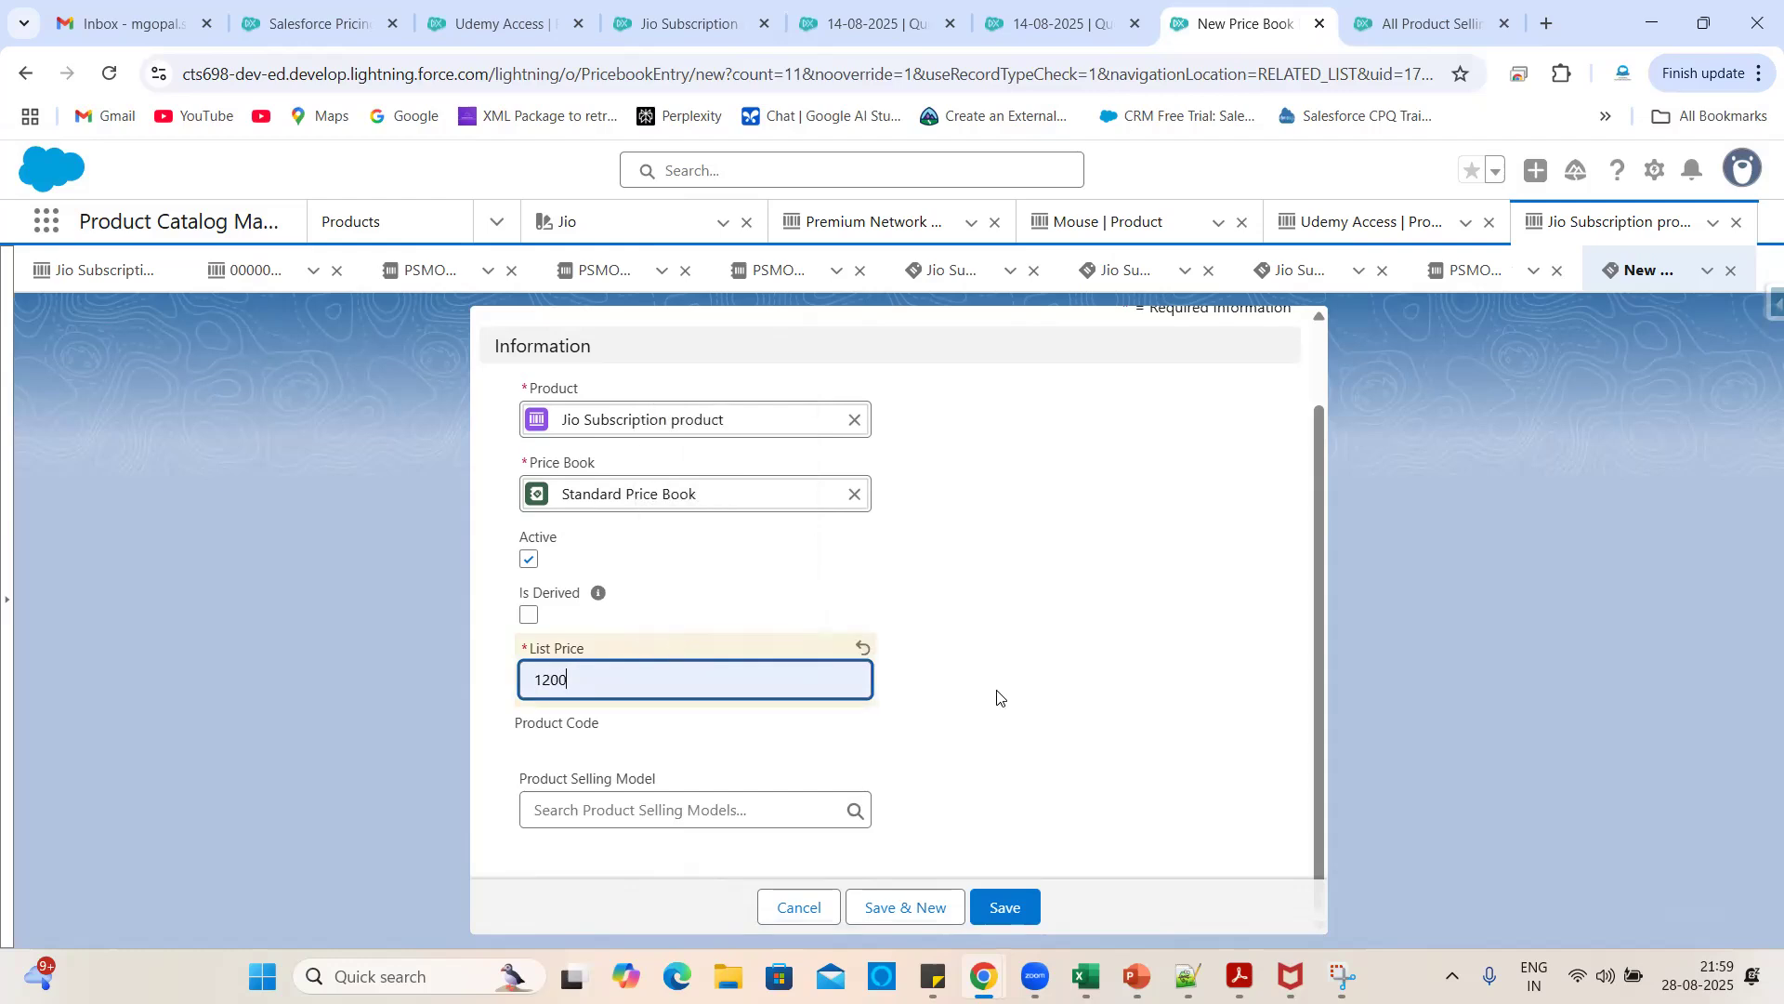
{"action": "left_click", "coordinate": [997, 697]}
{"action": "left_click", "coordinate": [639, 813]}
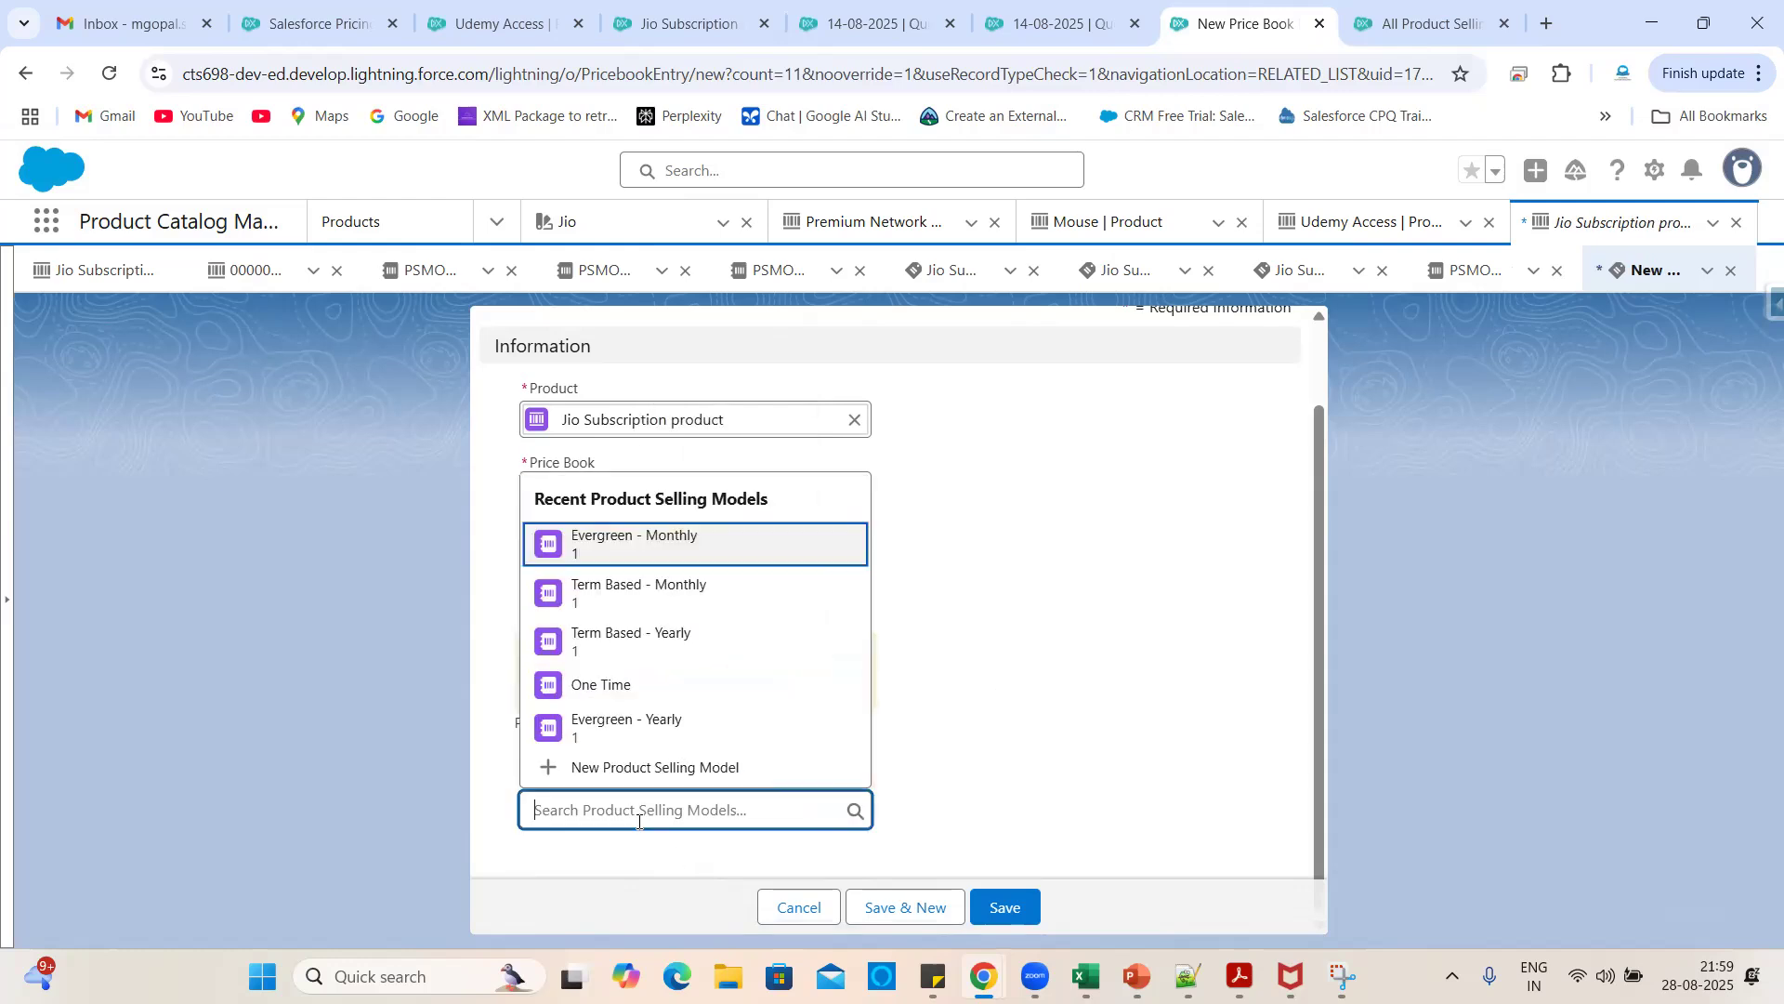
{"action": "left_click", "coordinate": [648, 555]}
{"action": "left_click", "coordinate": [1001, 907]}
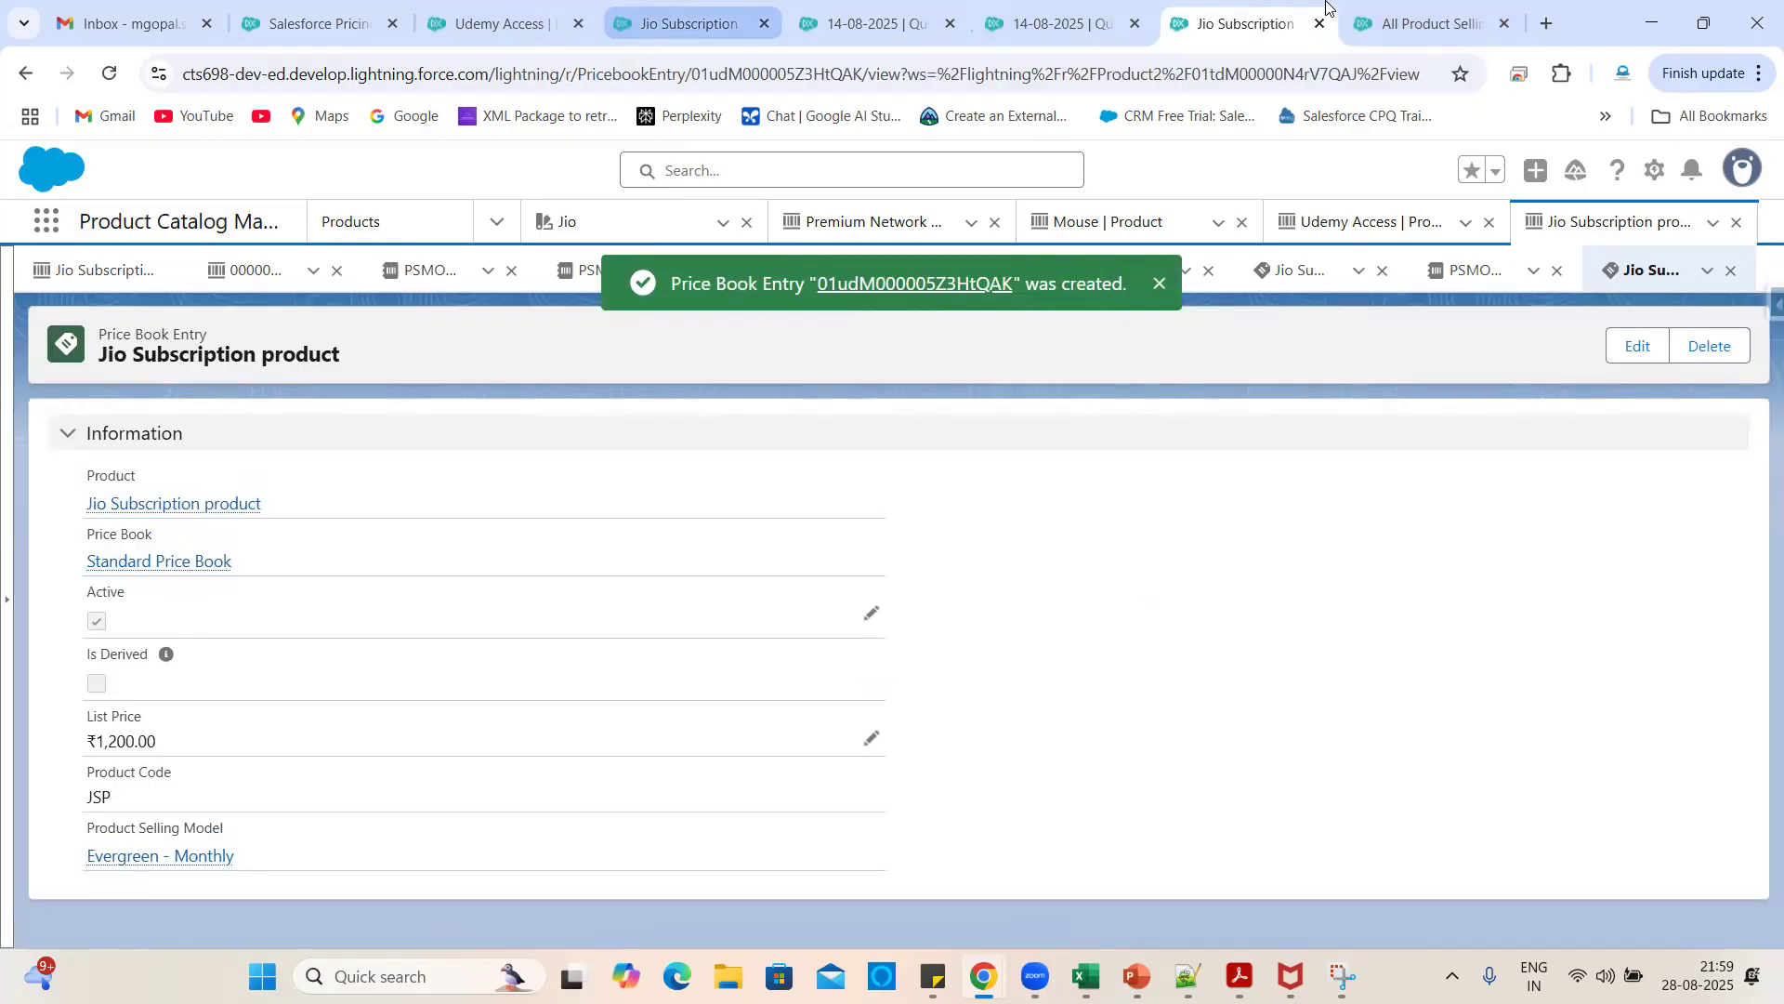
- Sync all pricing data again from Salesforce Pricing setup
{"action": "left_click", "coordinate": [321, 23]}
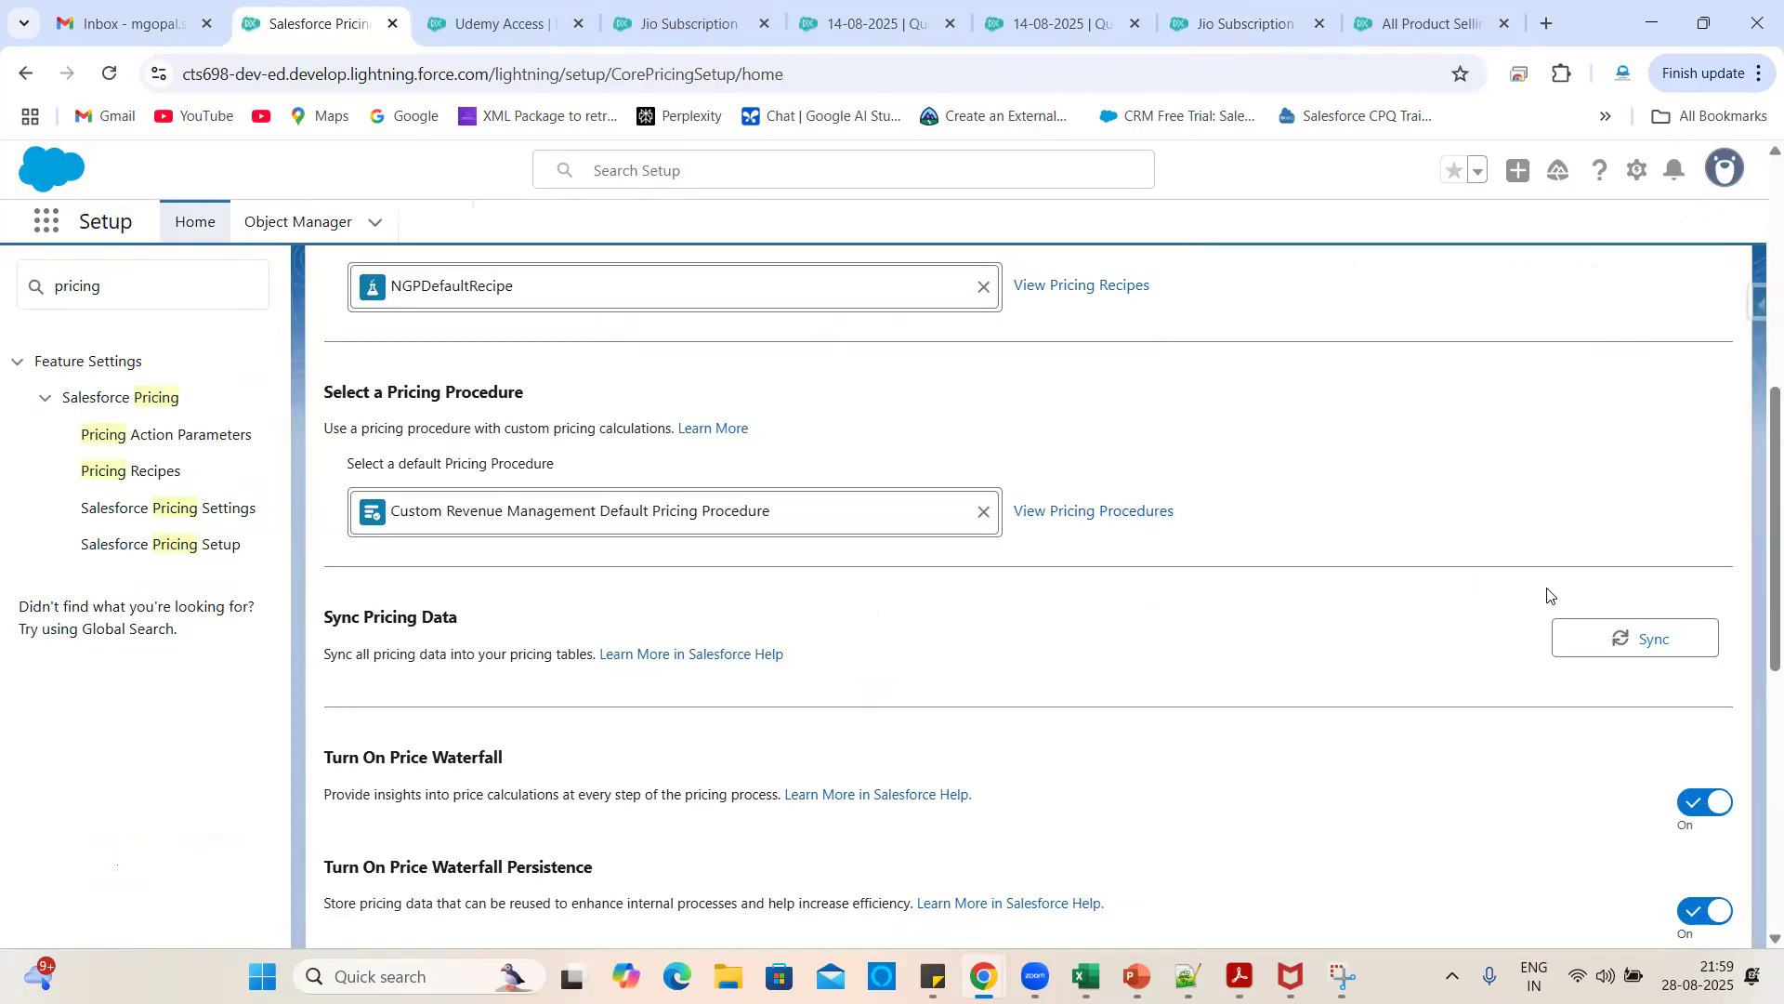
{"action": "left_click", "coordinate": [1572, 620]}
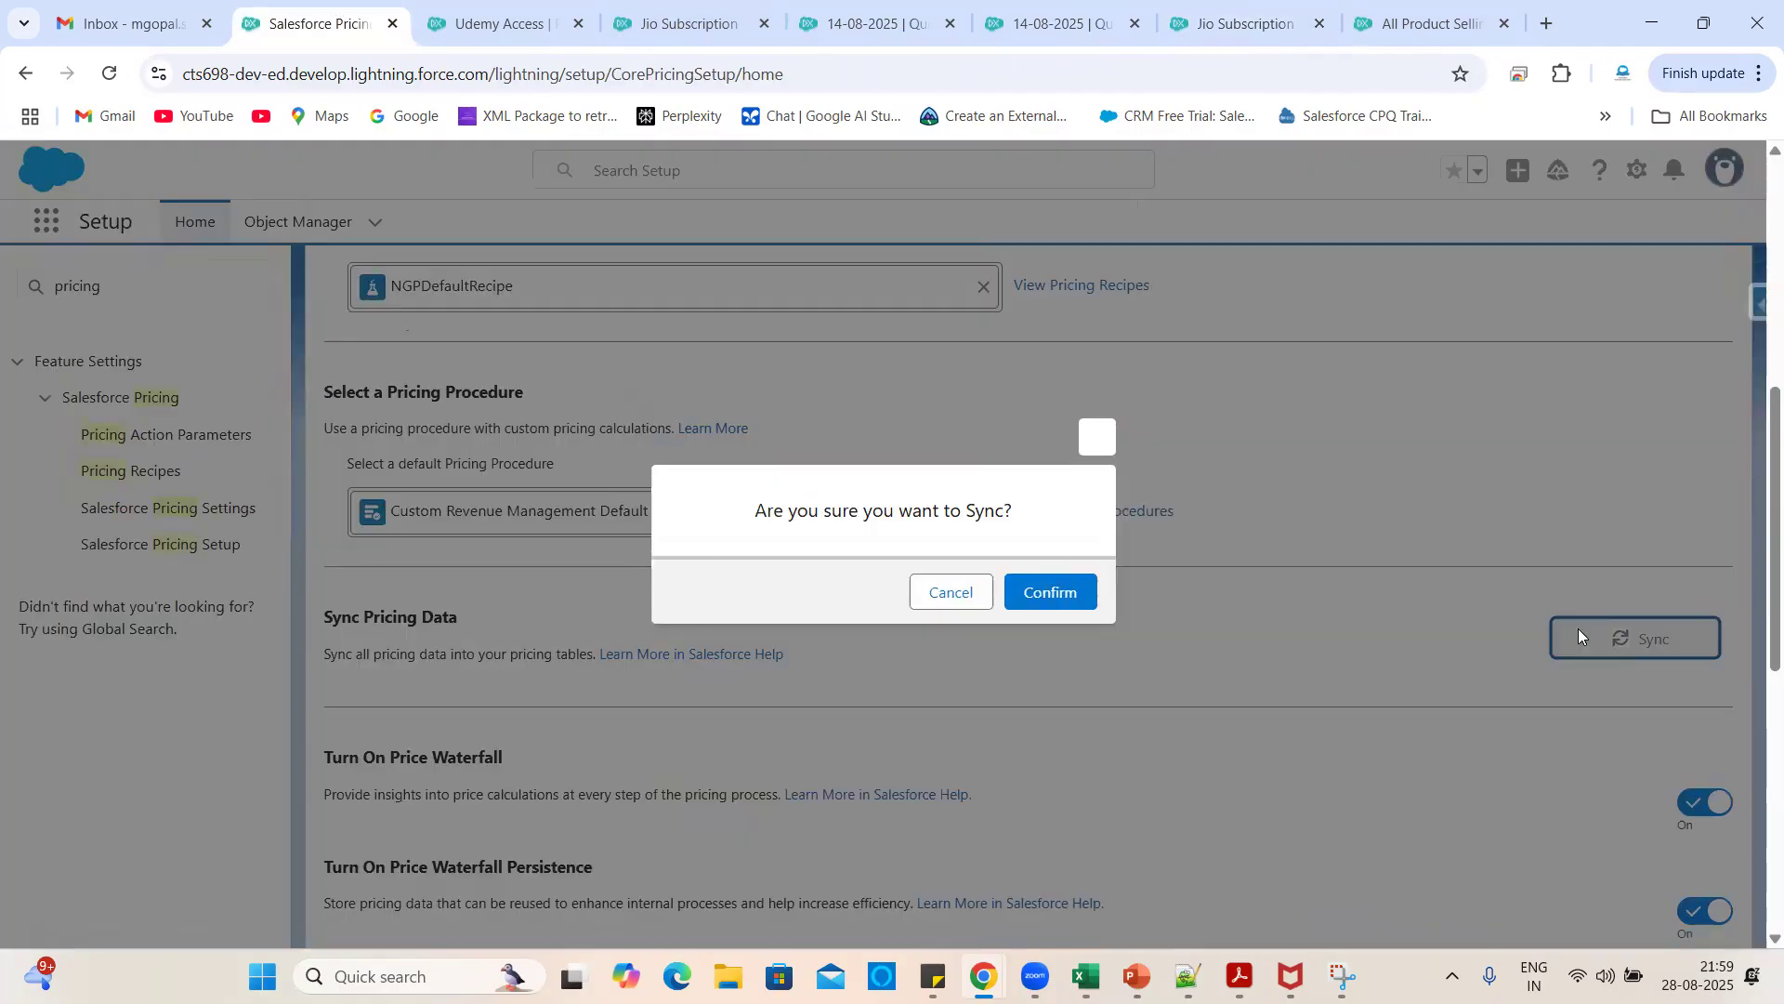
{"action": "left_click", "coordinate": [1049, 591]}
- Return to the 14-08-2025 quote, close the catalog browser and reload the page
{"action": "left_click", "coordinate": [900, 8]}
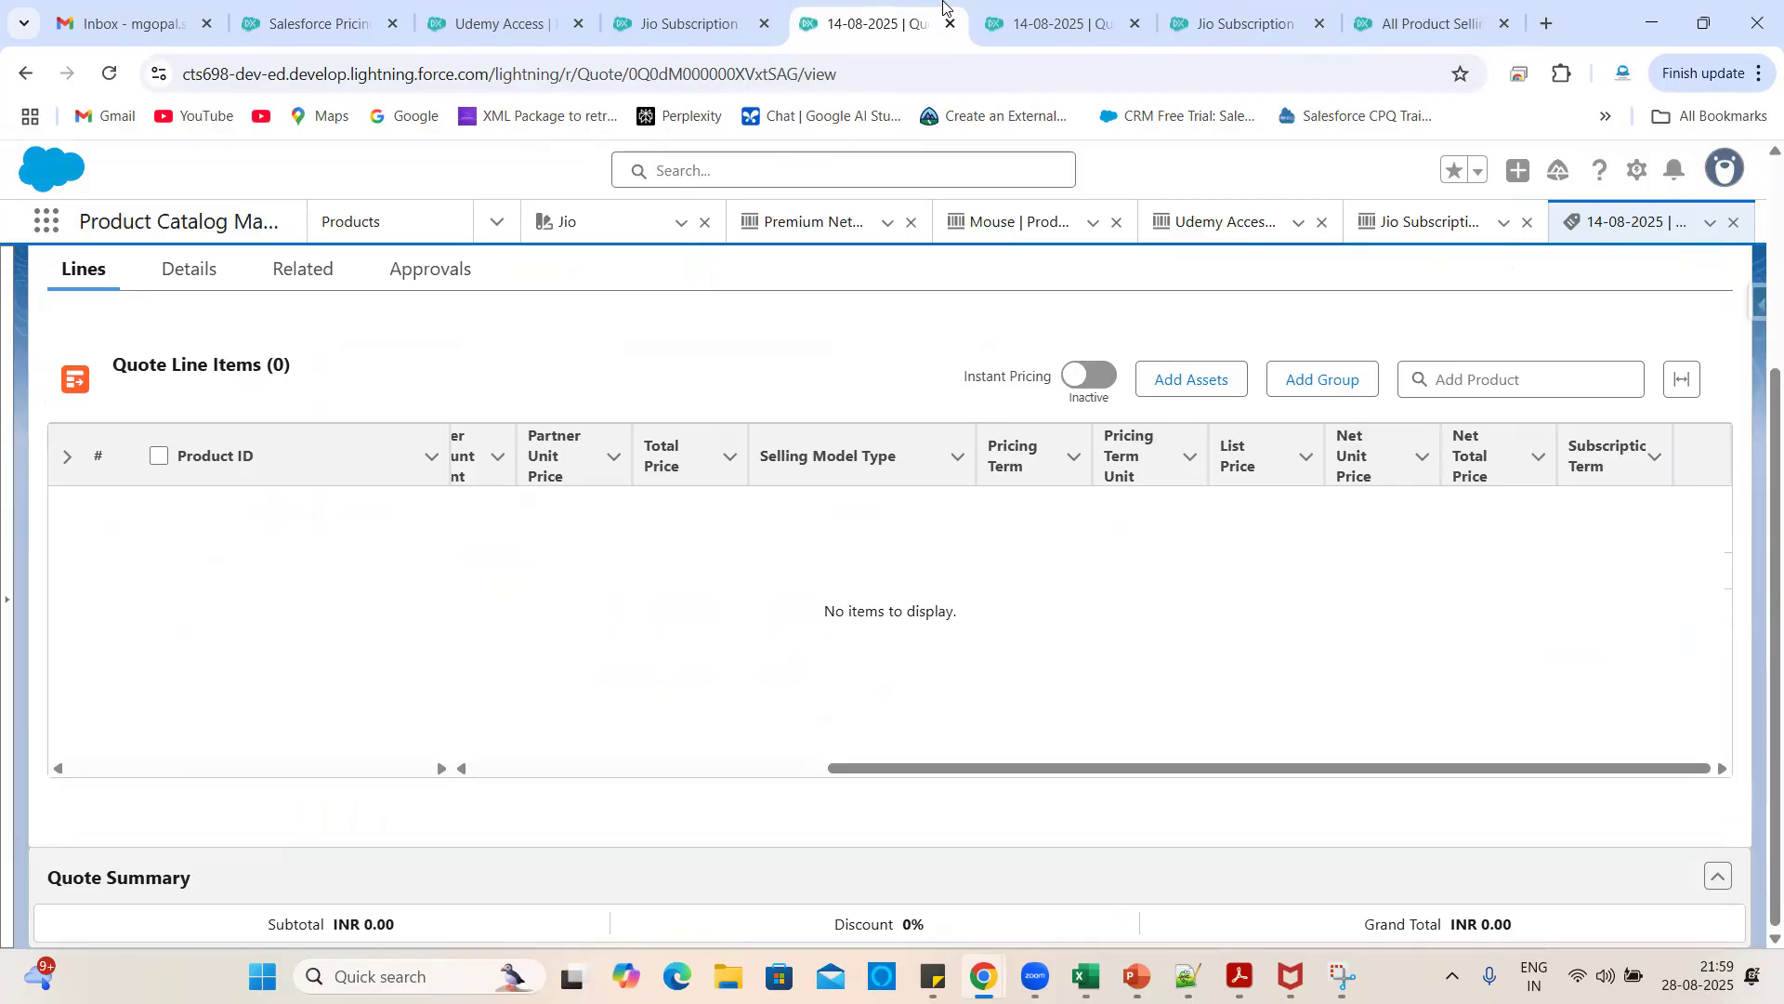
{"action": "left_click", "coordinate": [1092, 11]}
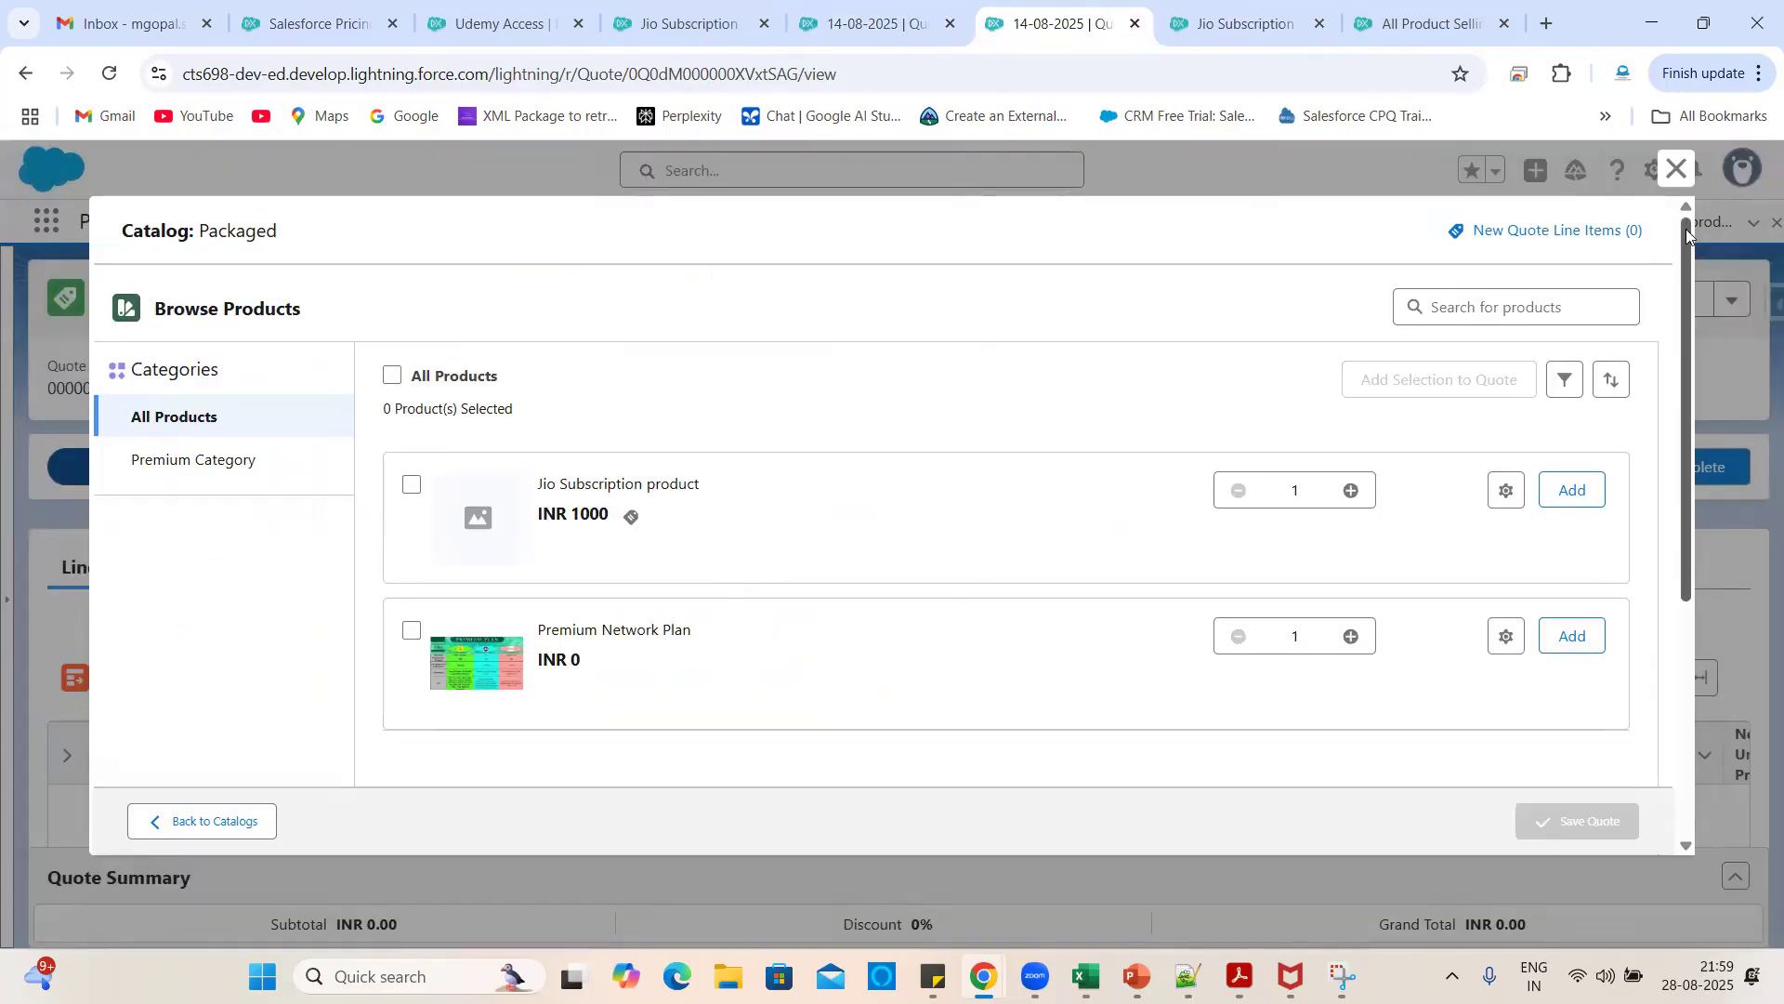
{"action": "left_click", "coordinate": [1677, 168]}
{"action": "left_click", "coordinate": [110, 73]}
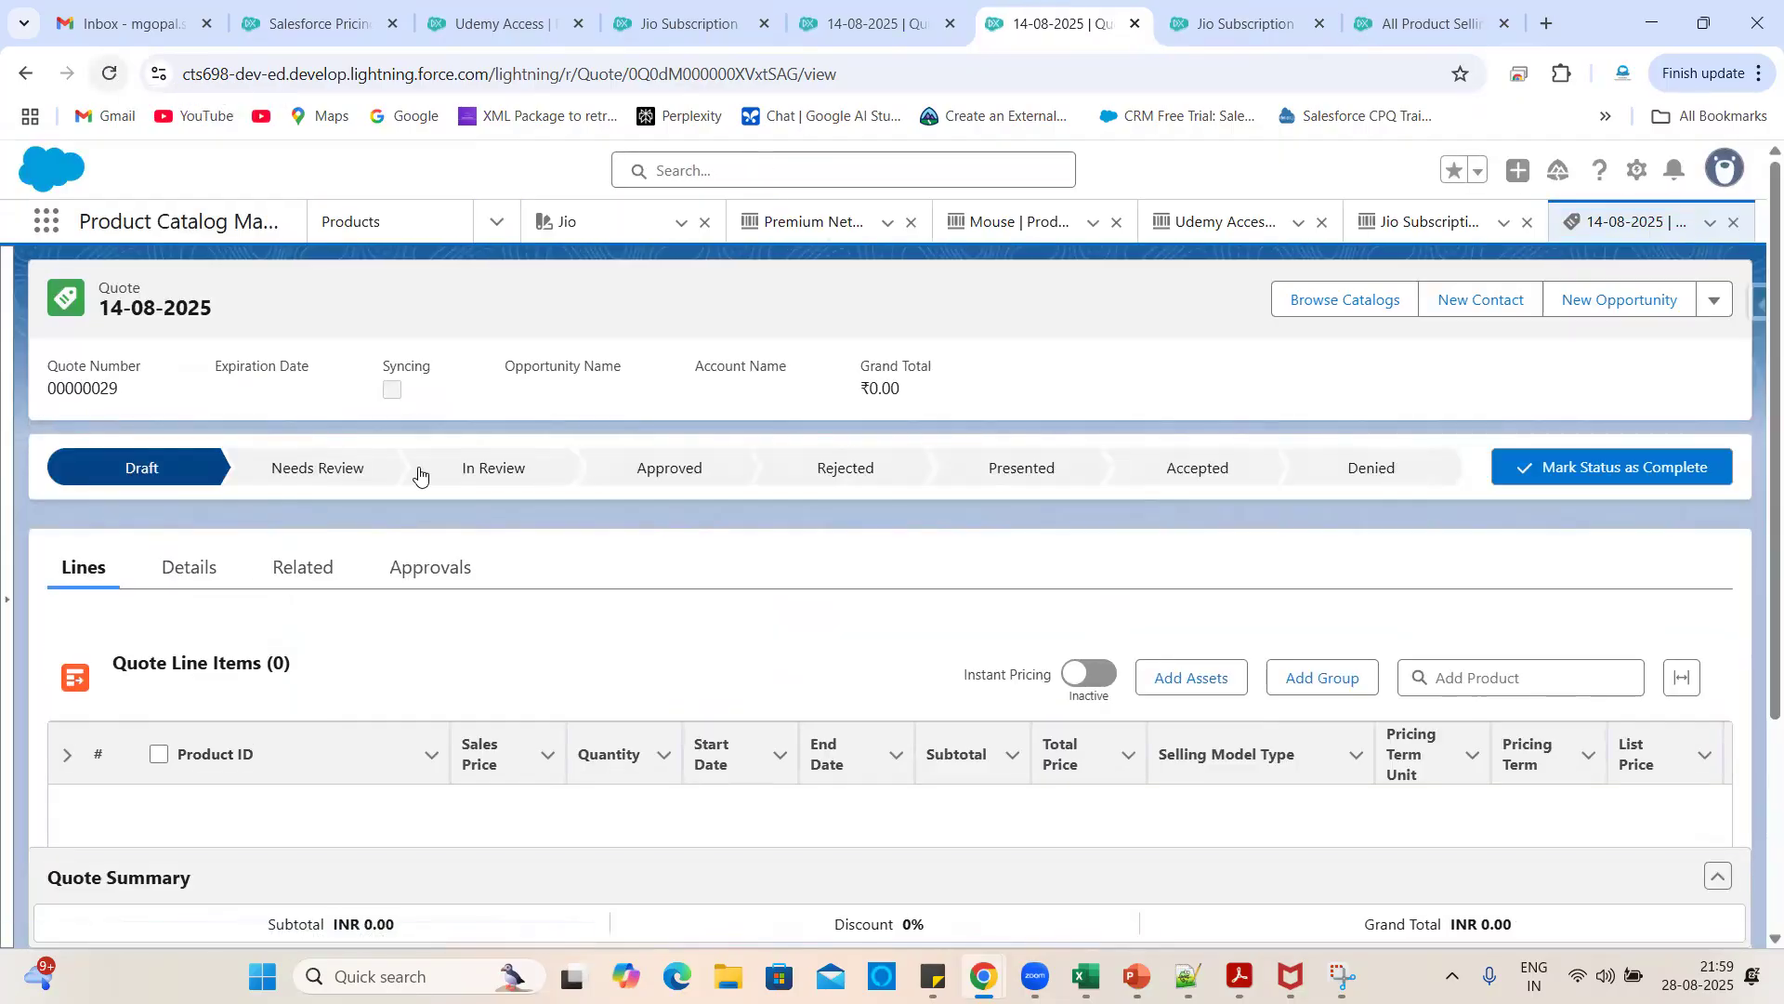
- Check Jio Subscription's buying options in the Packaged catalog, then reload the quote
{"action": "left_click", "coordinate": [1342, 303]}
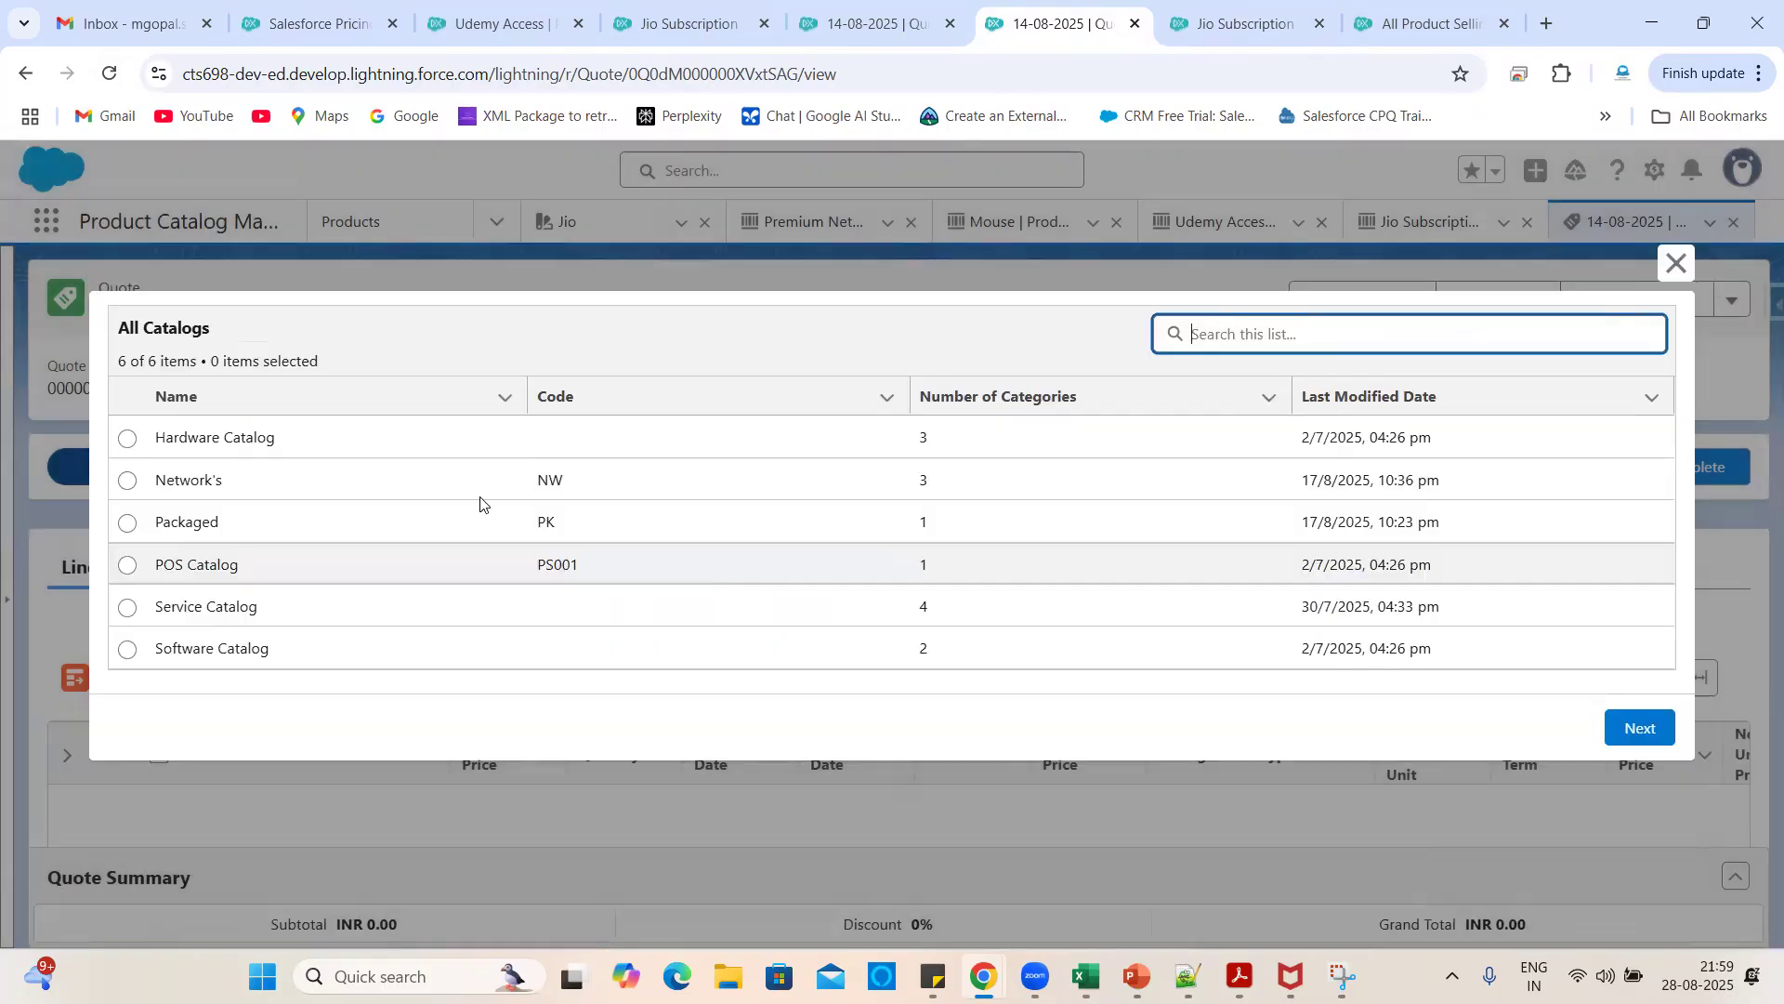
{"action": "left_click", "coordinate": [128, 522]}
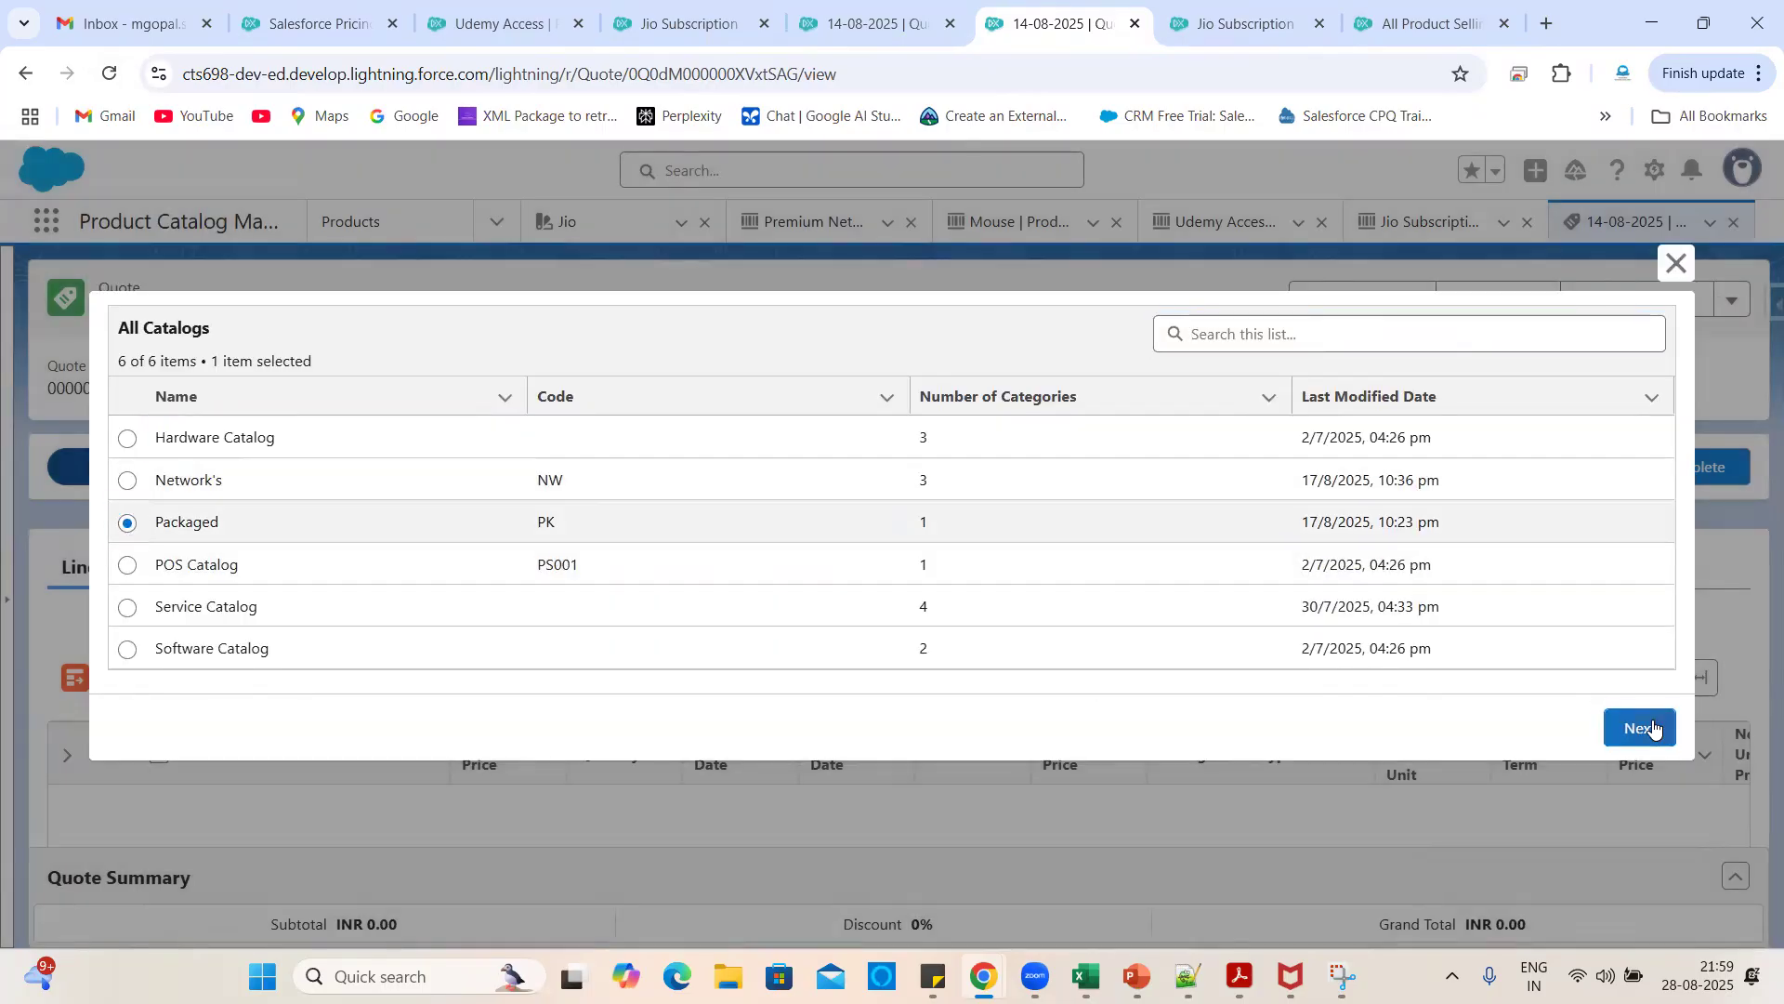
{"action": "left_click", "coordinate": [1638, 728]}
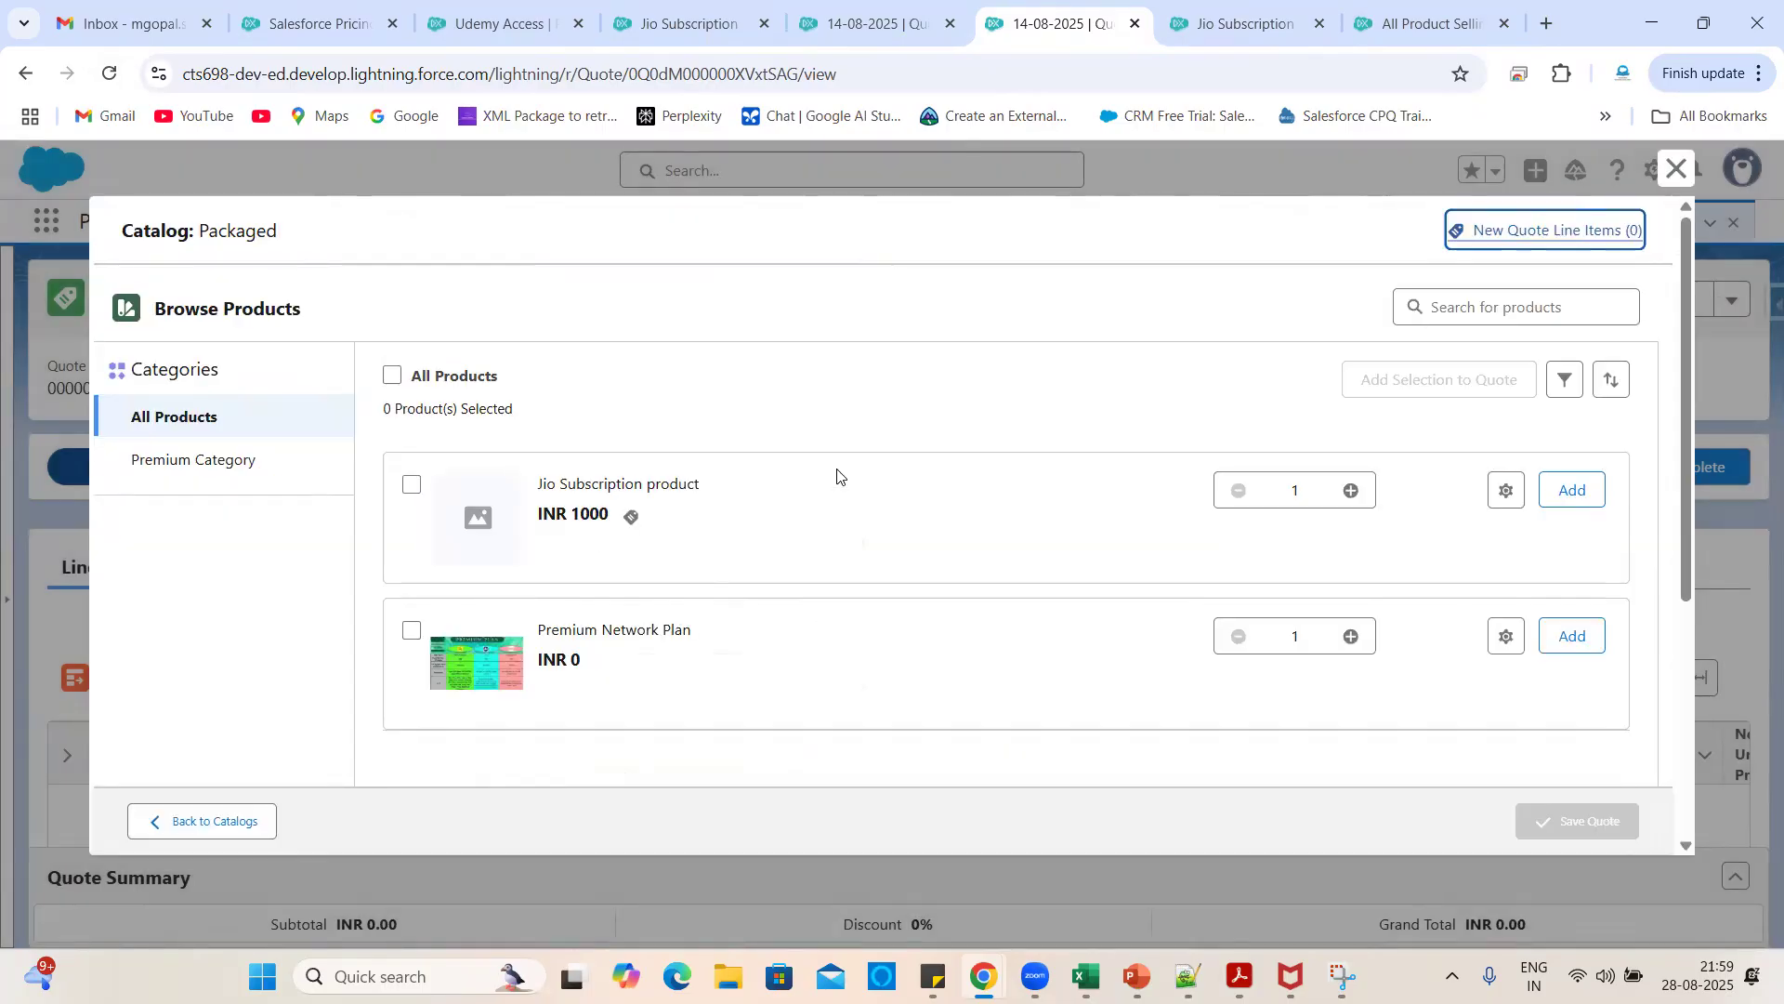
{"action": "left_click", "coordinate": [633, 518]}
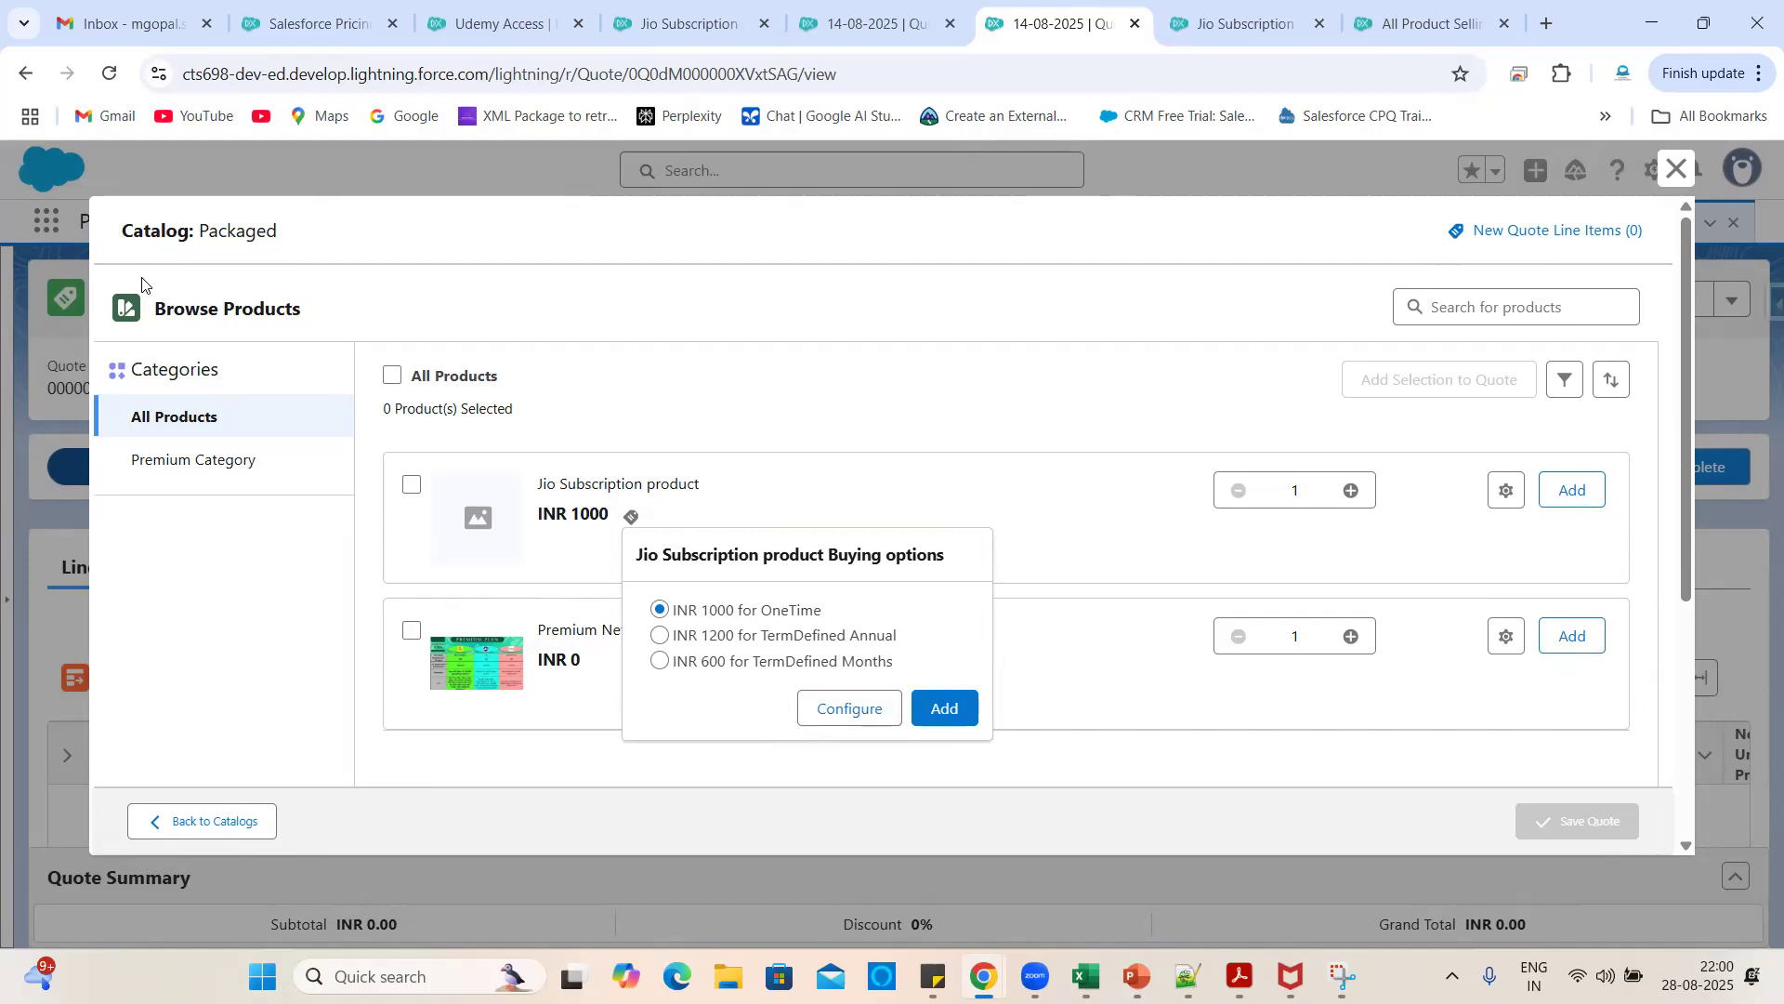
{"action": "left_click", "coordinate": [110, 78]}
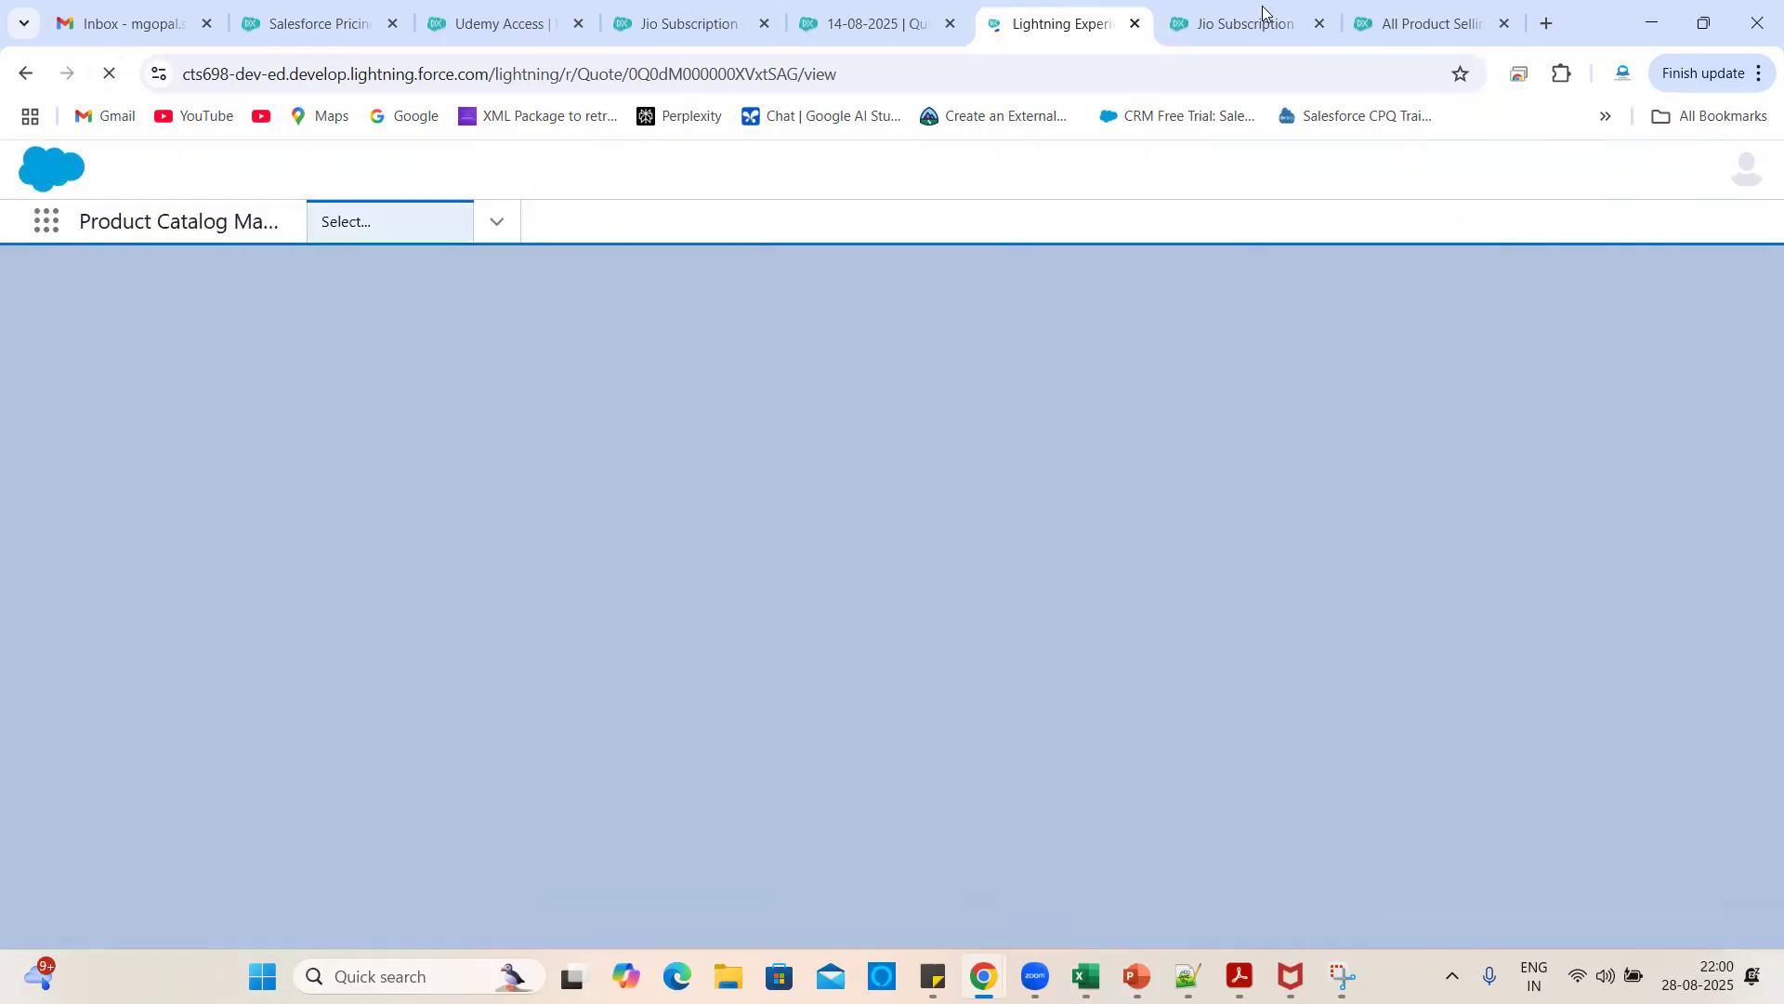
- Open the Jio Subscription product and review its four Standard Price Book prices
{"action": "left_click", "coordinate": [1285, 9]}
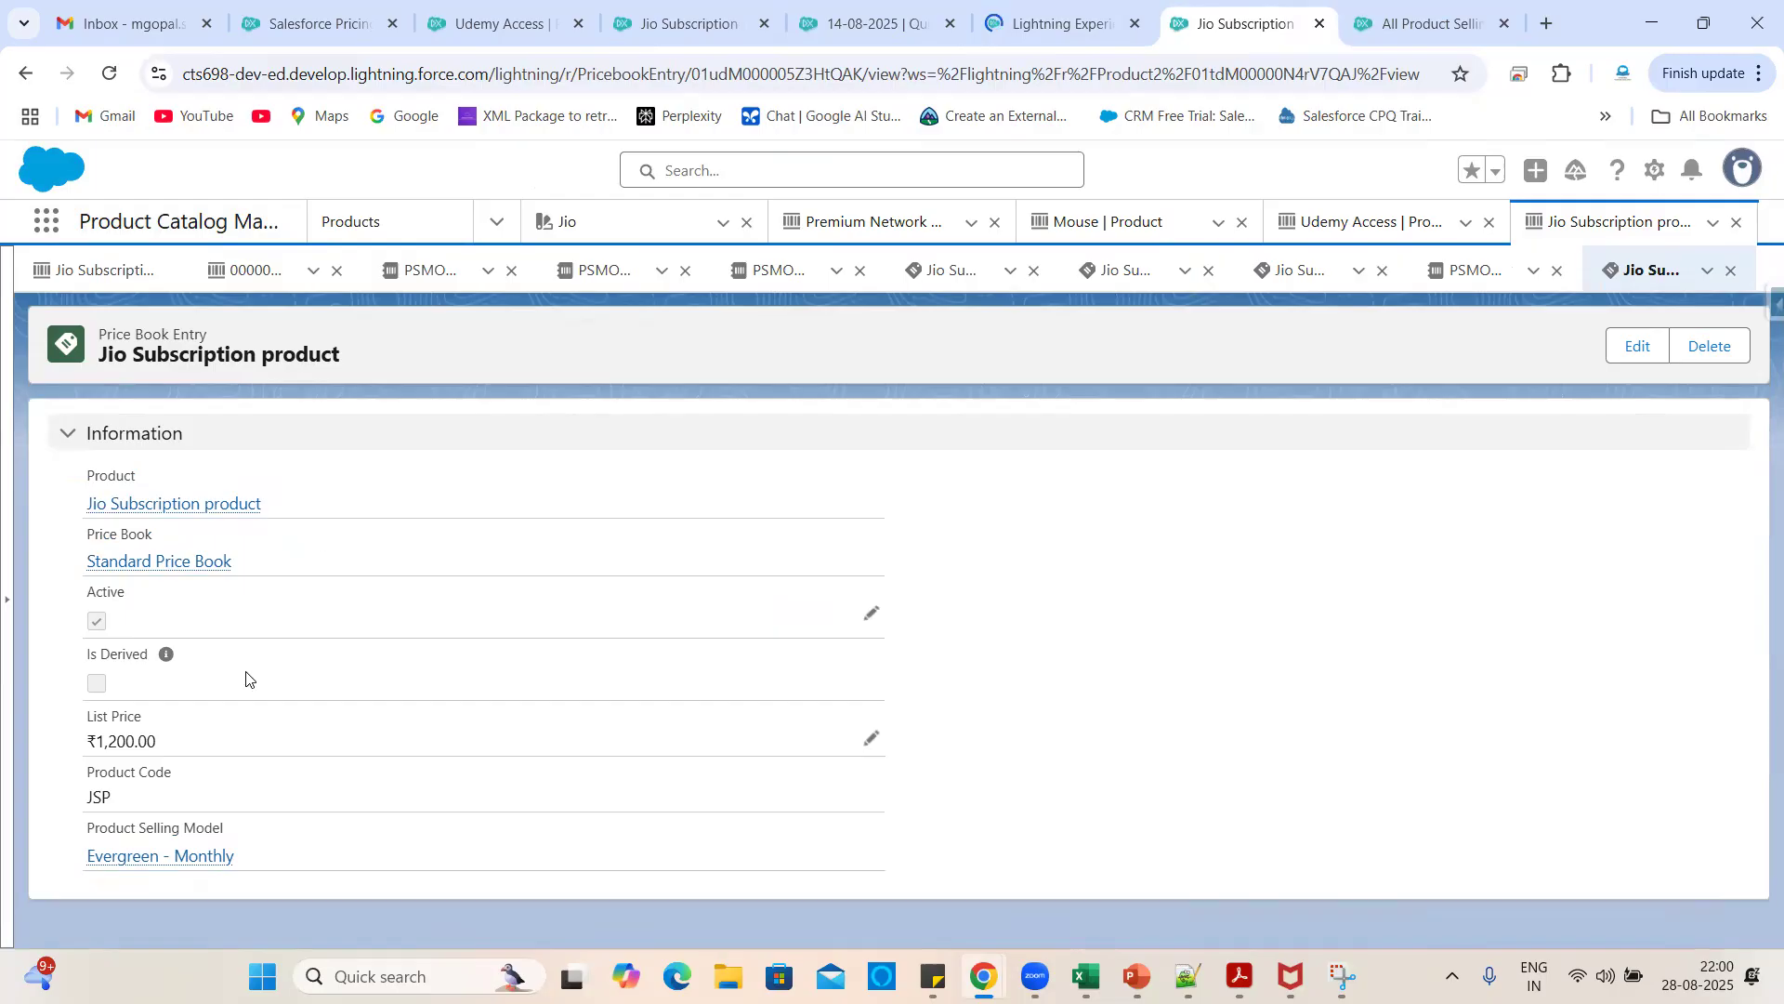
{"action": "left_click", "coordinate": [187, 506]}
{"action": "scroll", "coordinate": [796, 822], "scroll_direction": "down", "scroll_amount": 10}
{"action": "scroll", "coordinate": [1072, 727], "scroll_direction": "down", "scroll_amount": 3}
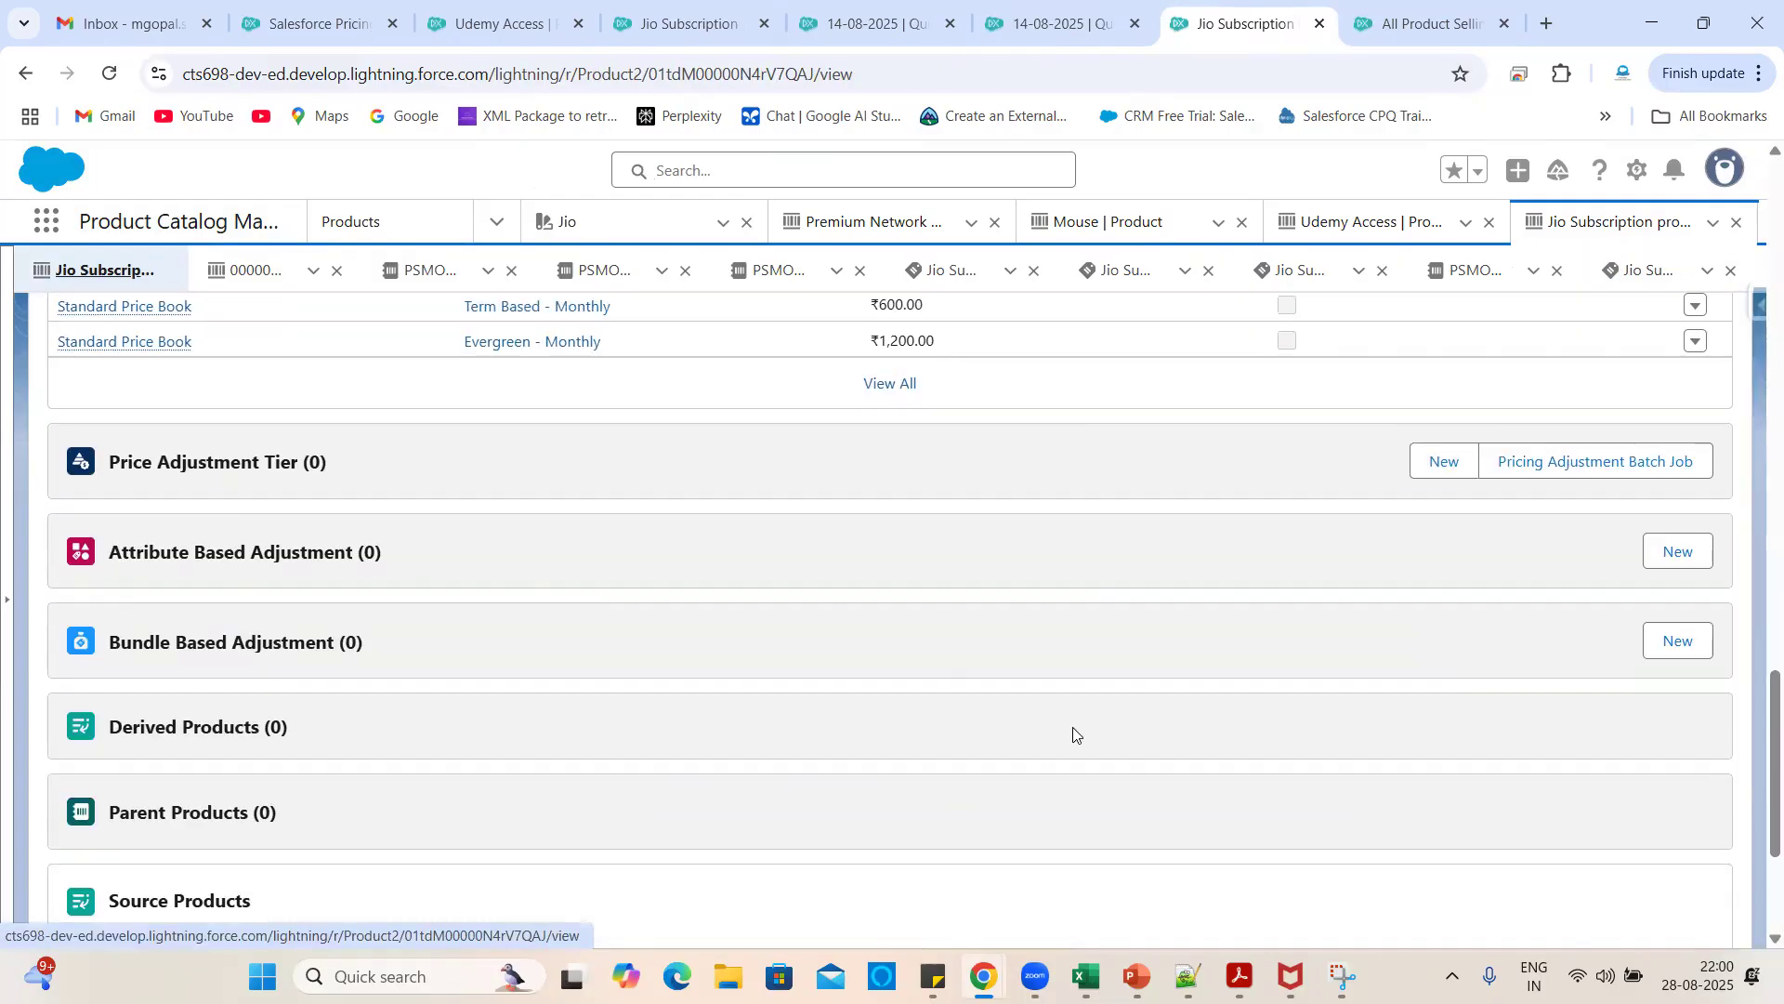
{"action": "scroll", "coordinate": [1073, 727], "scroll_direction": "up", "scroll_amount": 3}
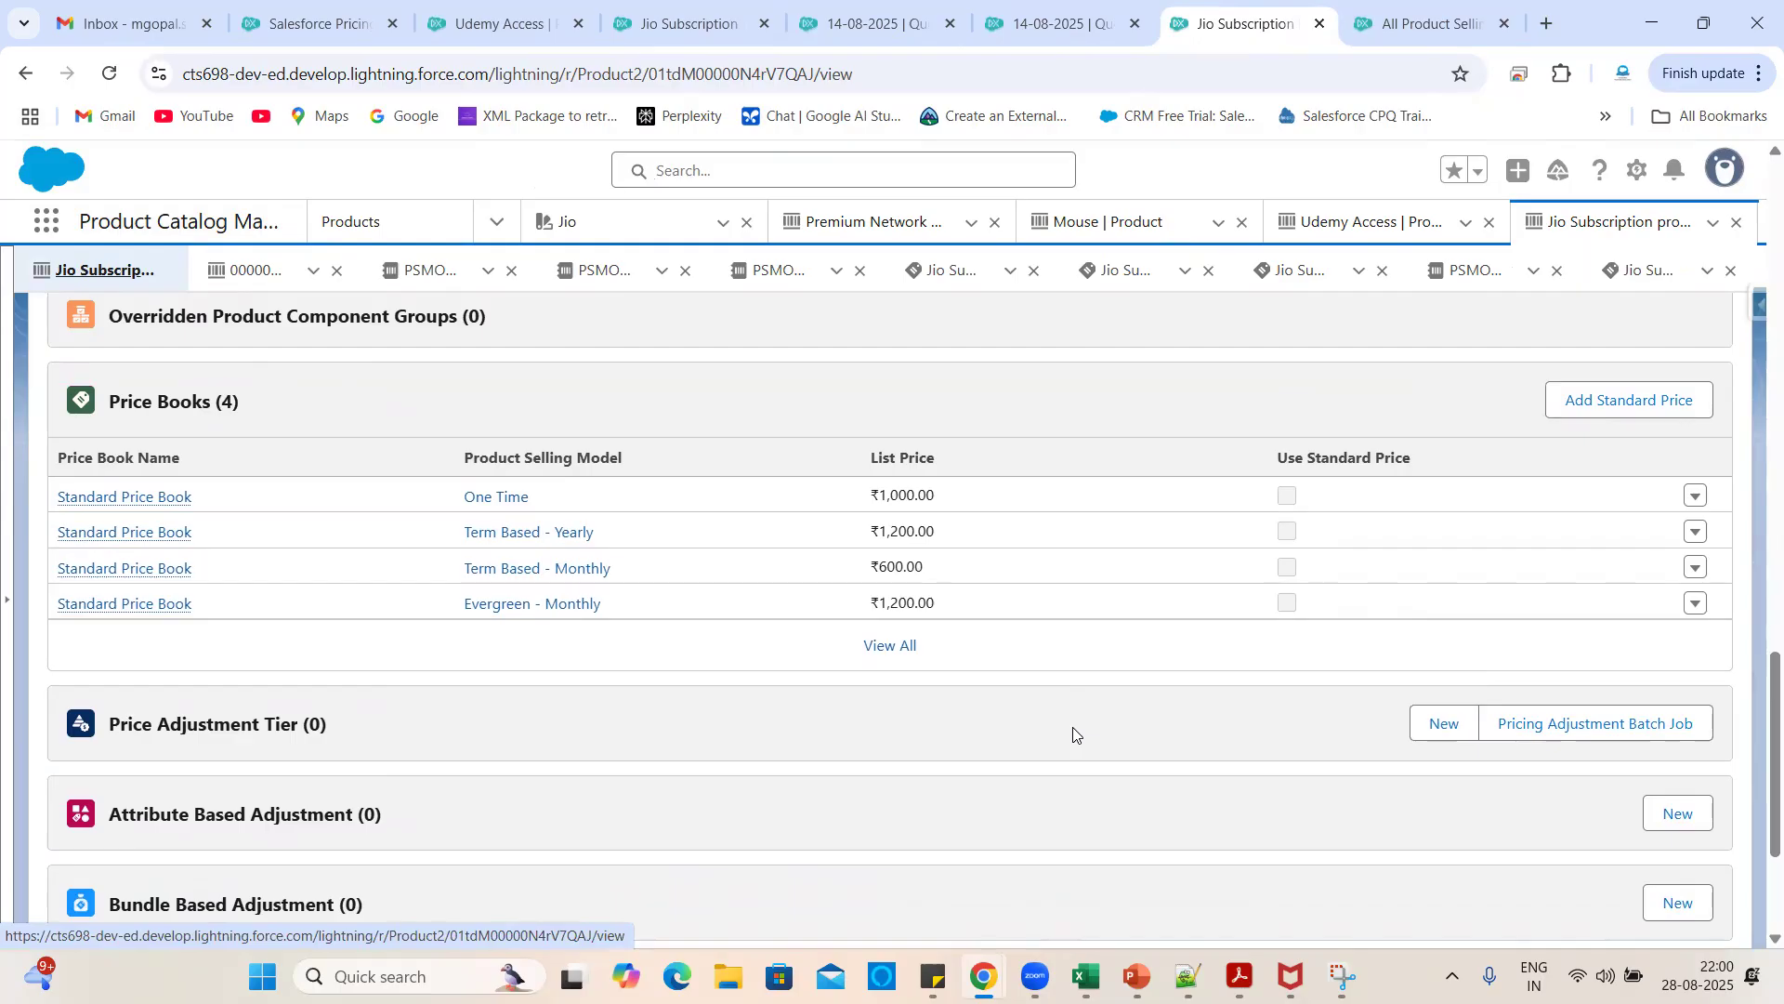
{"action": "scroll", "coordinate": [1073, 735], "scroll_direction": "down", "scroll_amount": 3}
{"action": "scroll", "coordinate": [1074, 734], "scroll_direction": "up", "scroll_amount": 5}
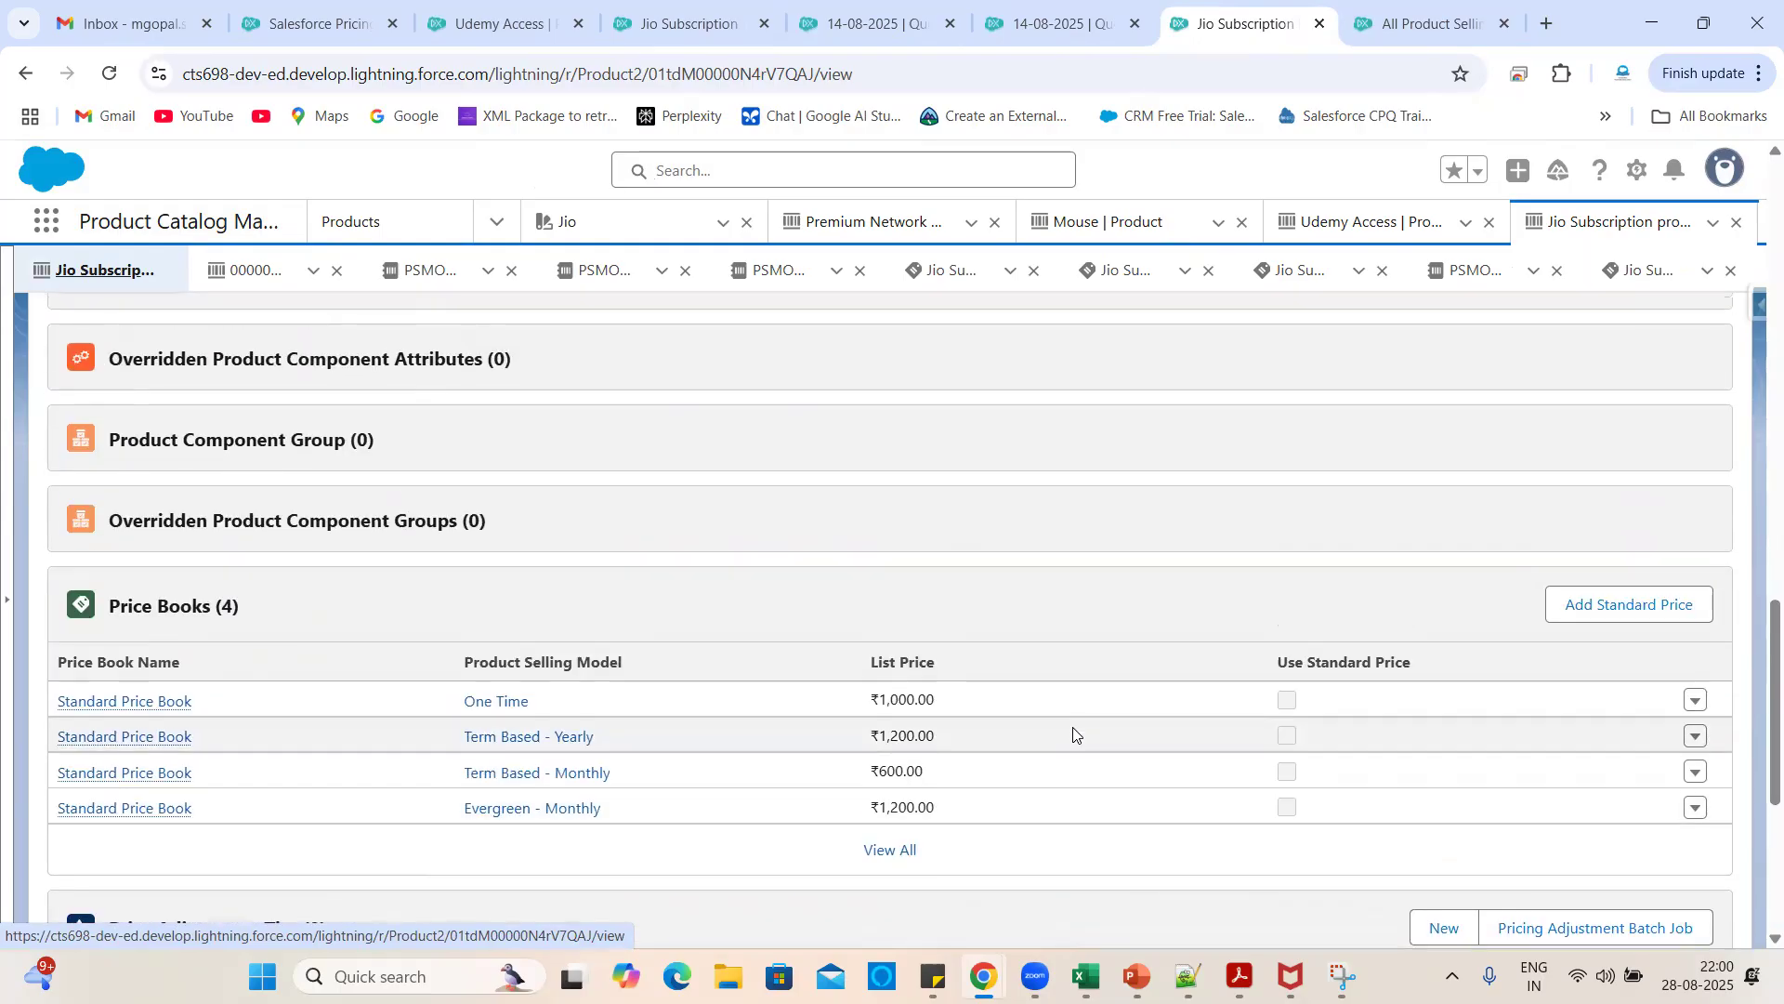
{"action": "scroll", "coordinate": [1073, 734], "scroll_direction": "up", "scroll_amount": 5}
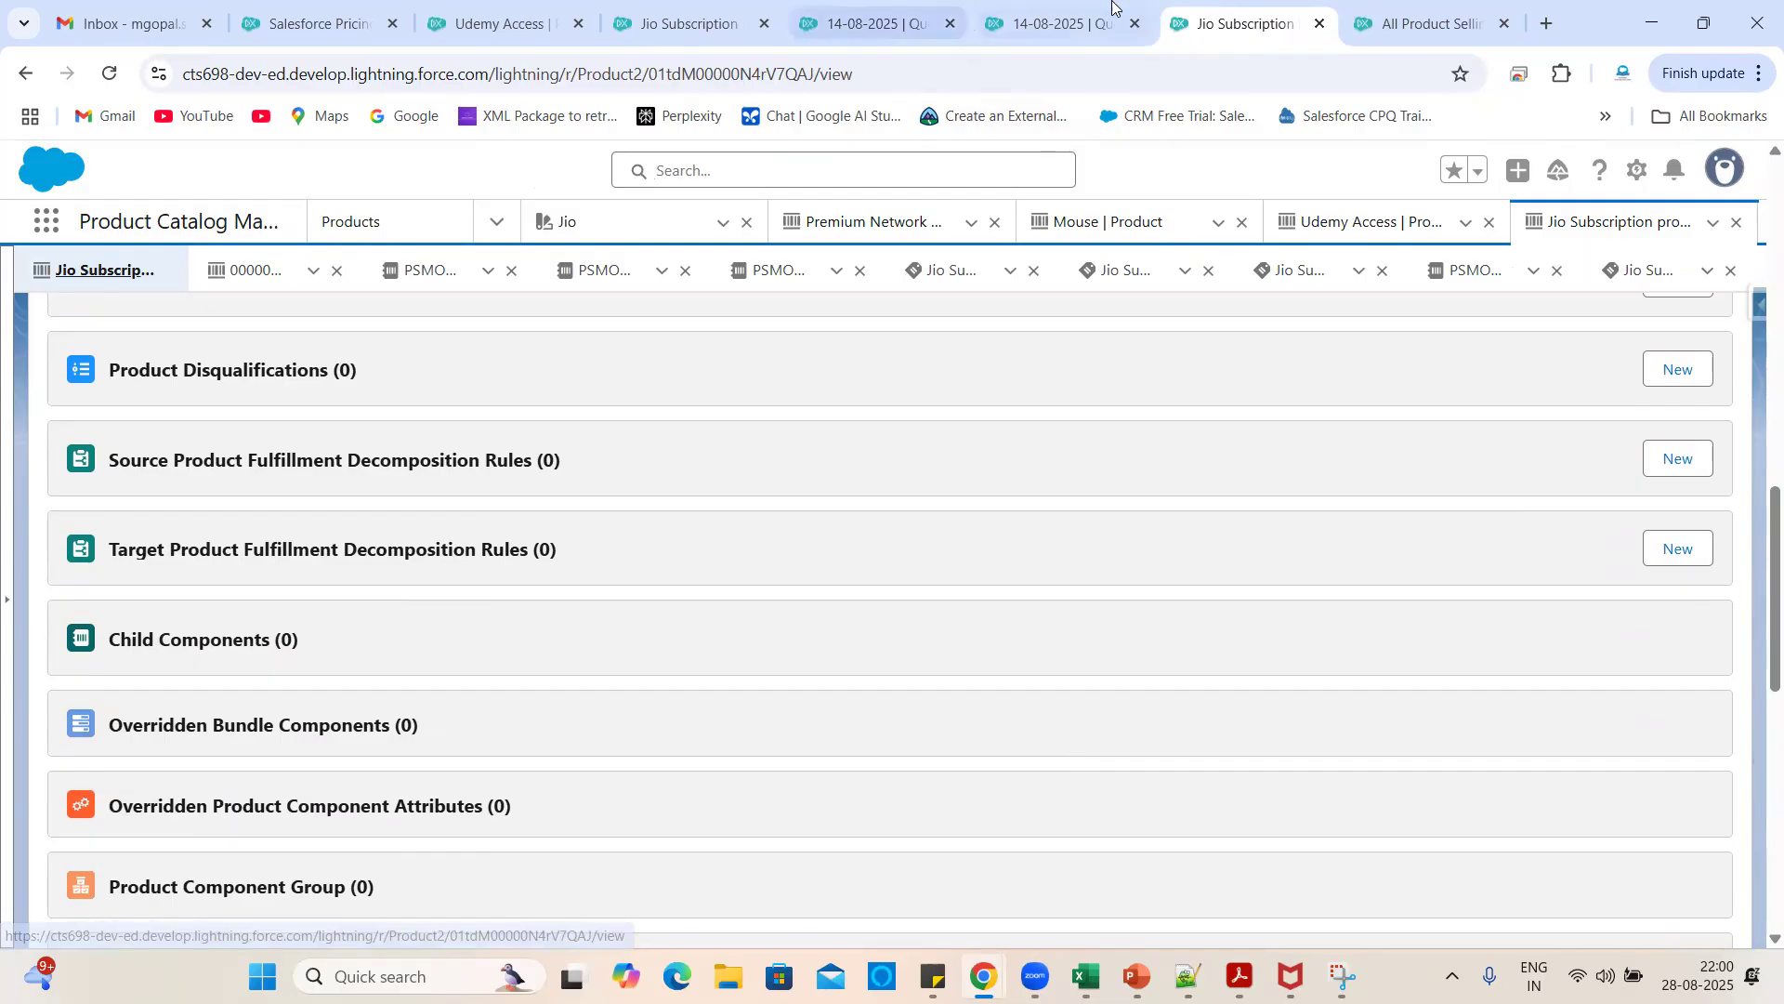
- Recheck Jio Subscription's buying options in the quote's Packaged catalog, then return to Pricing setup
{"action": "left_click", "coordinate": [1055, 23]}
{"action": "left_click", "coordinate": [1341, 298]}
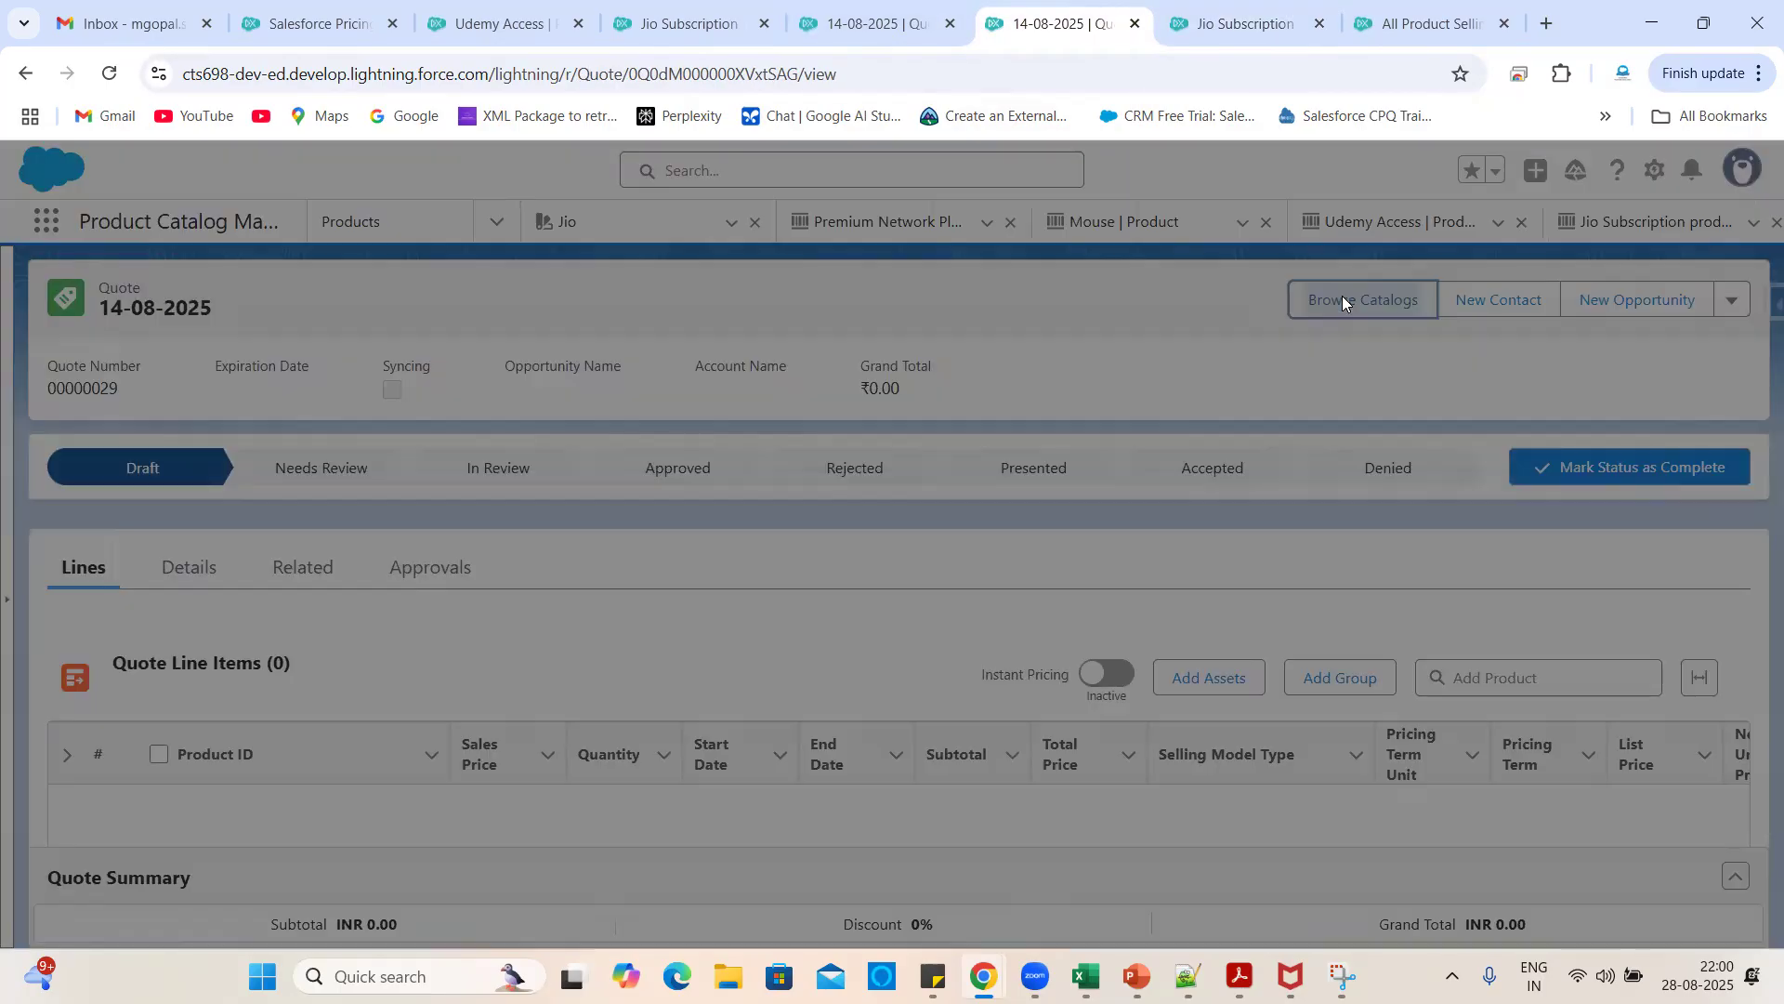
{"action": "left_click", "coordinate": [128, 525]}
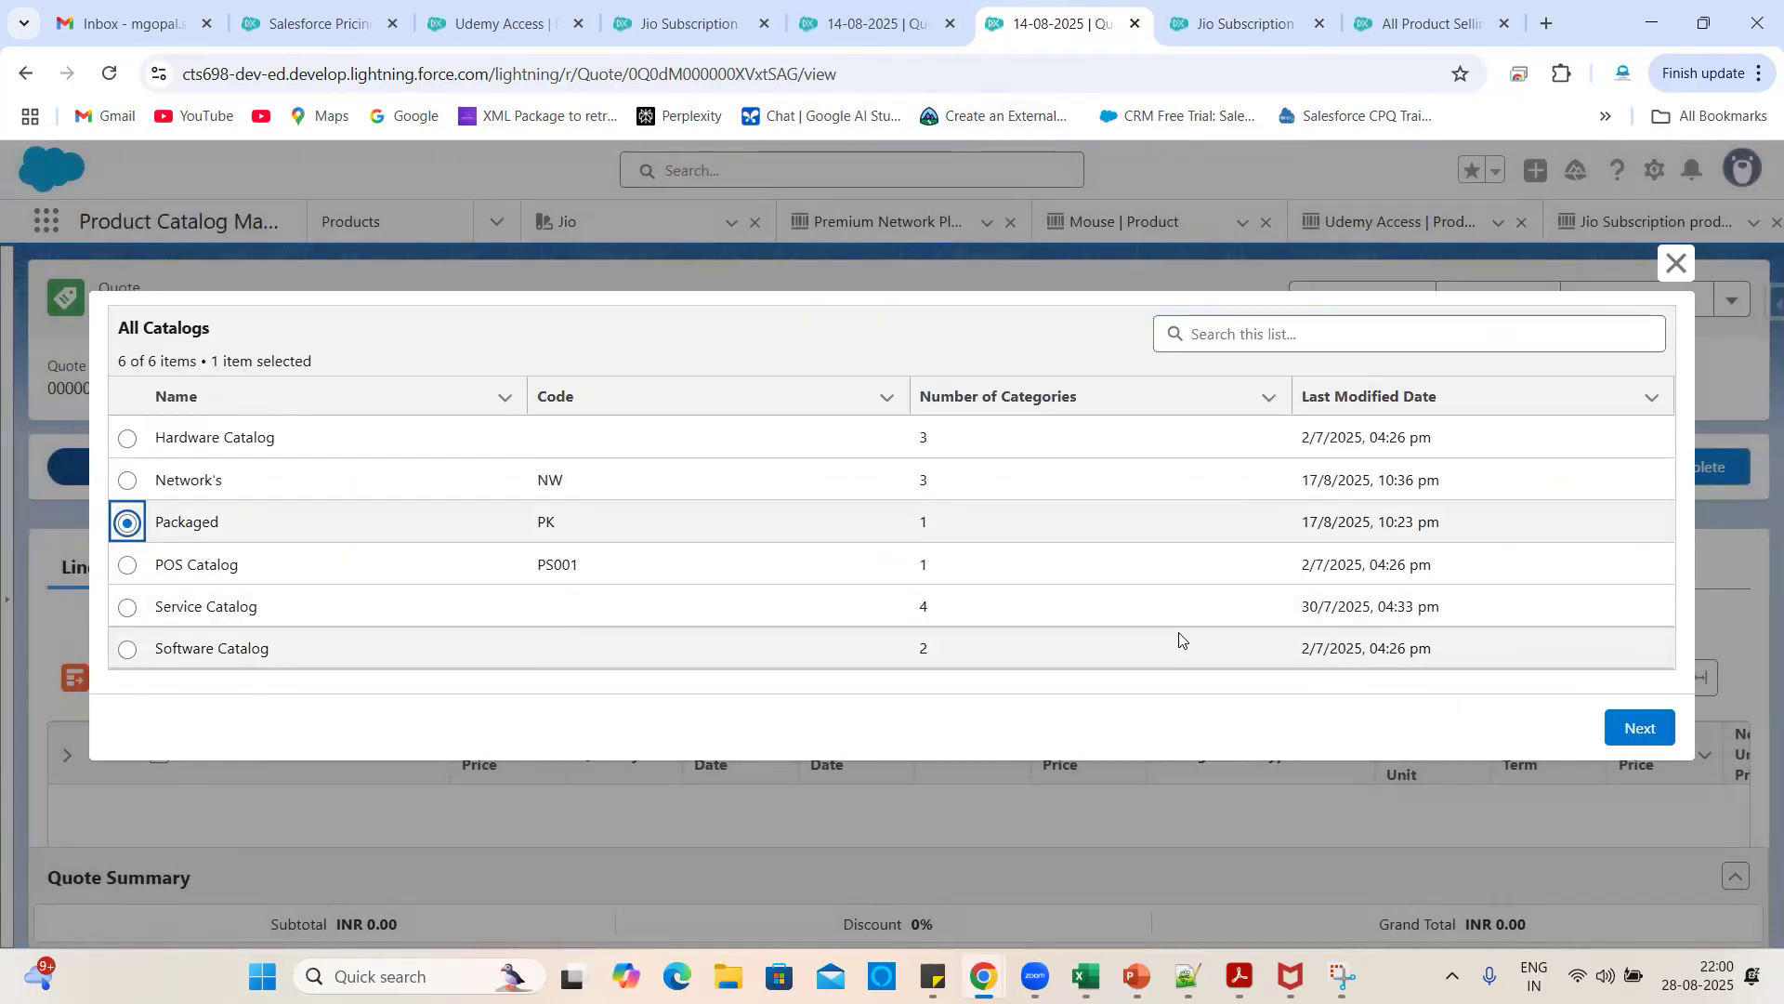
{"action": "left_click", "coordinate": [1613, 717]}
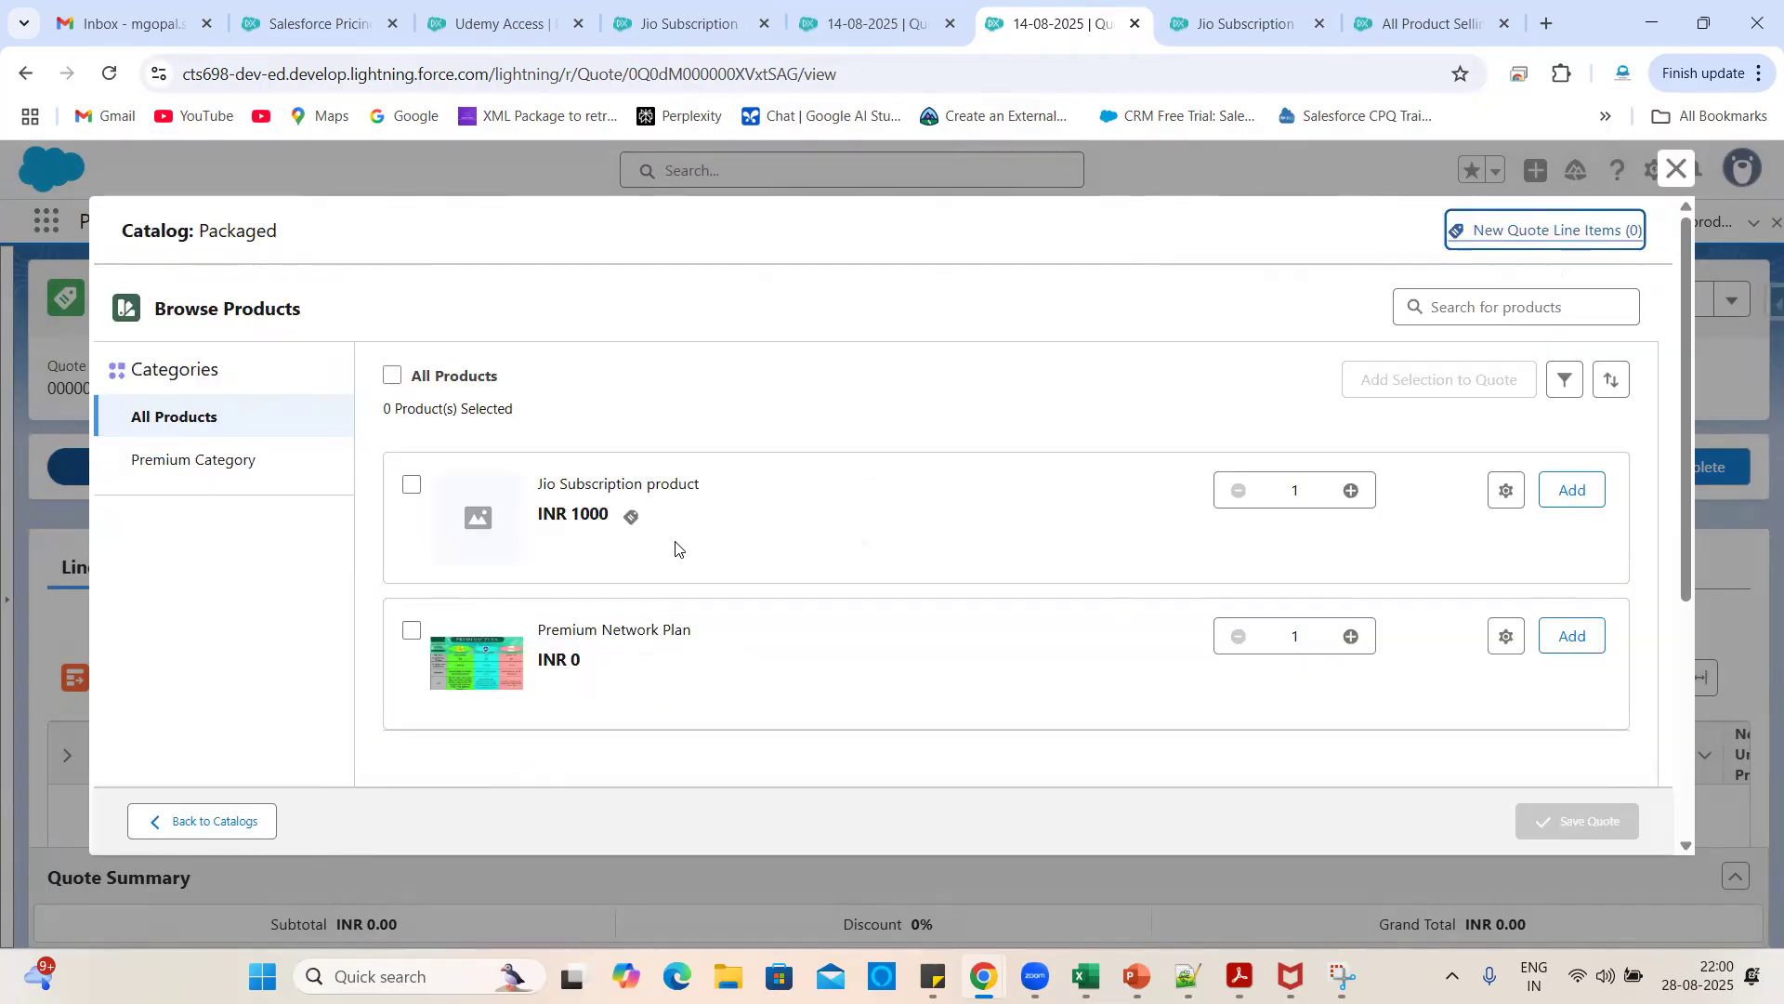
{"action": "left_click", "coordinate": [631, 521]}
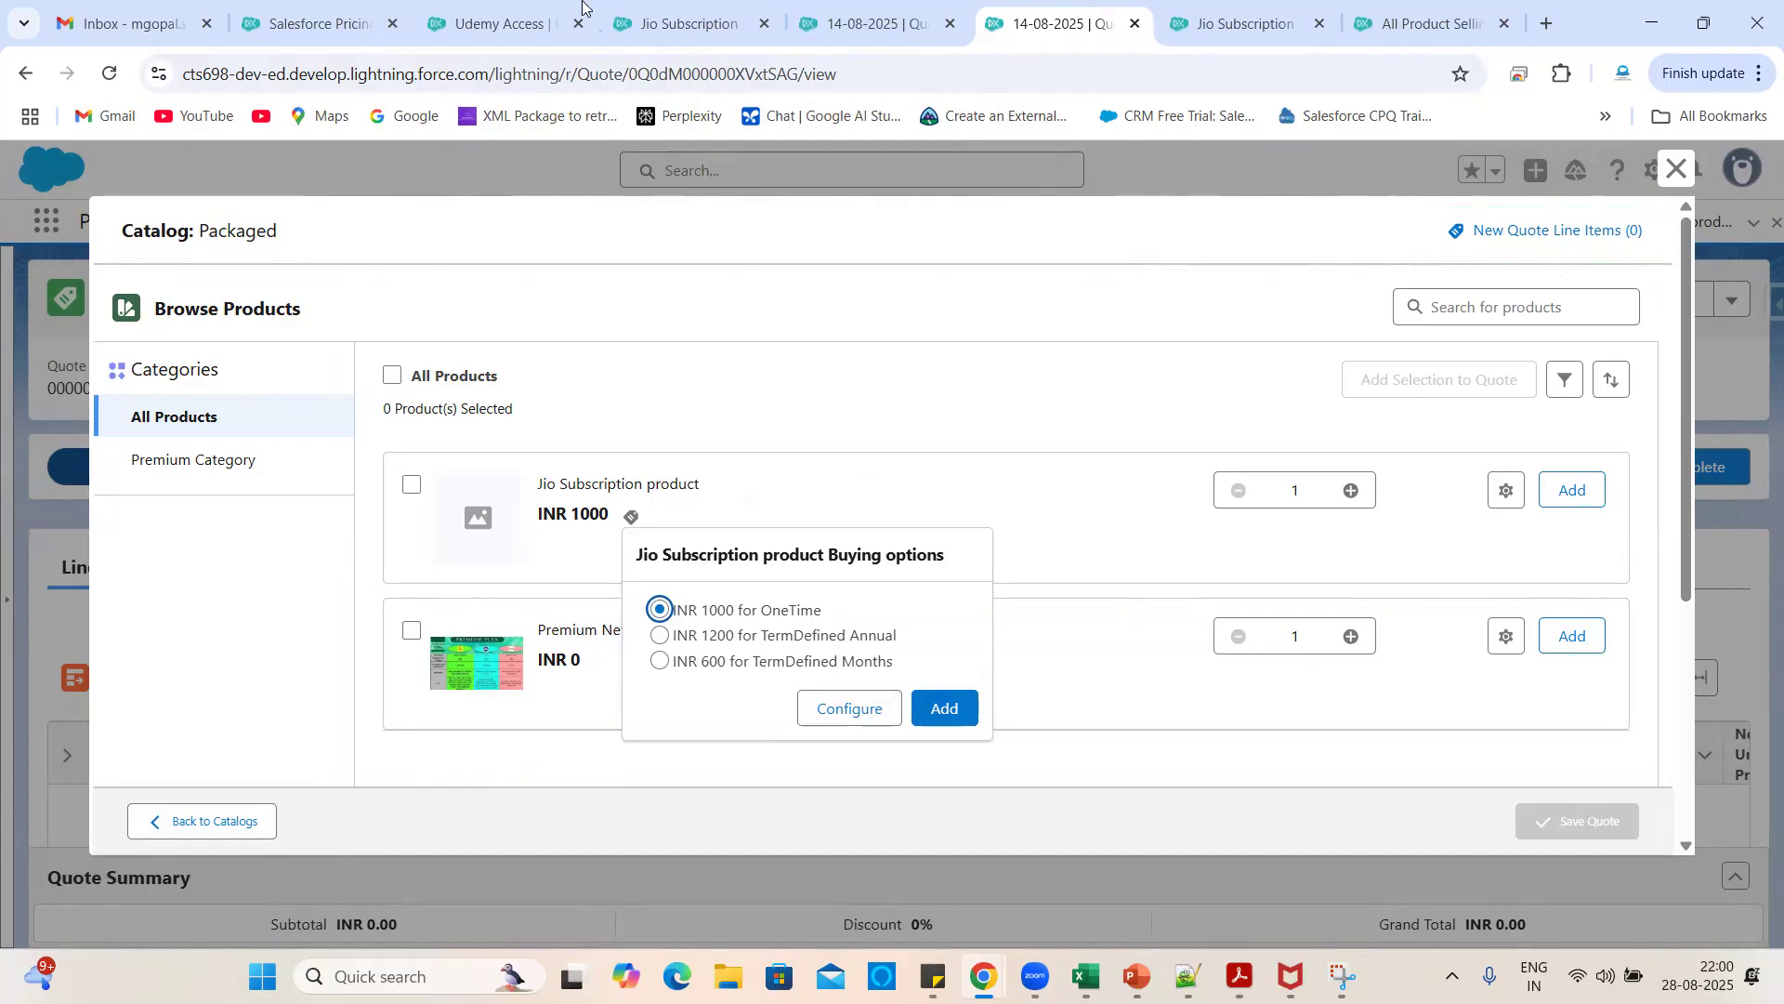
{"action": "left_click", "coordinate": [252, 9]}
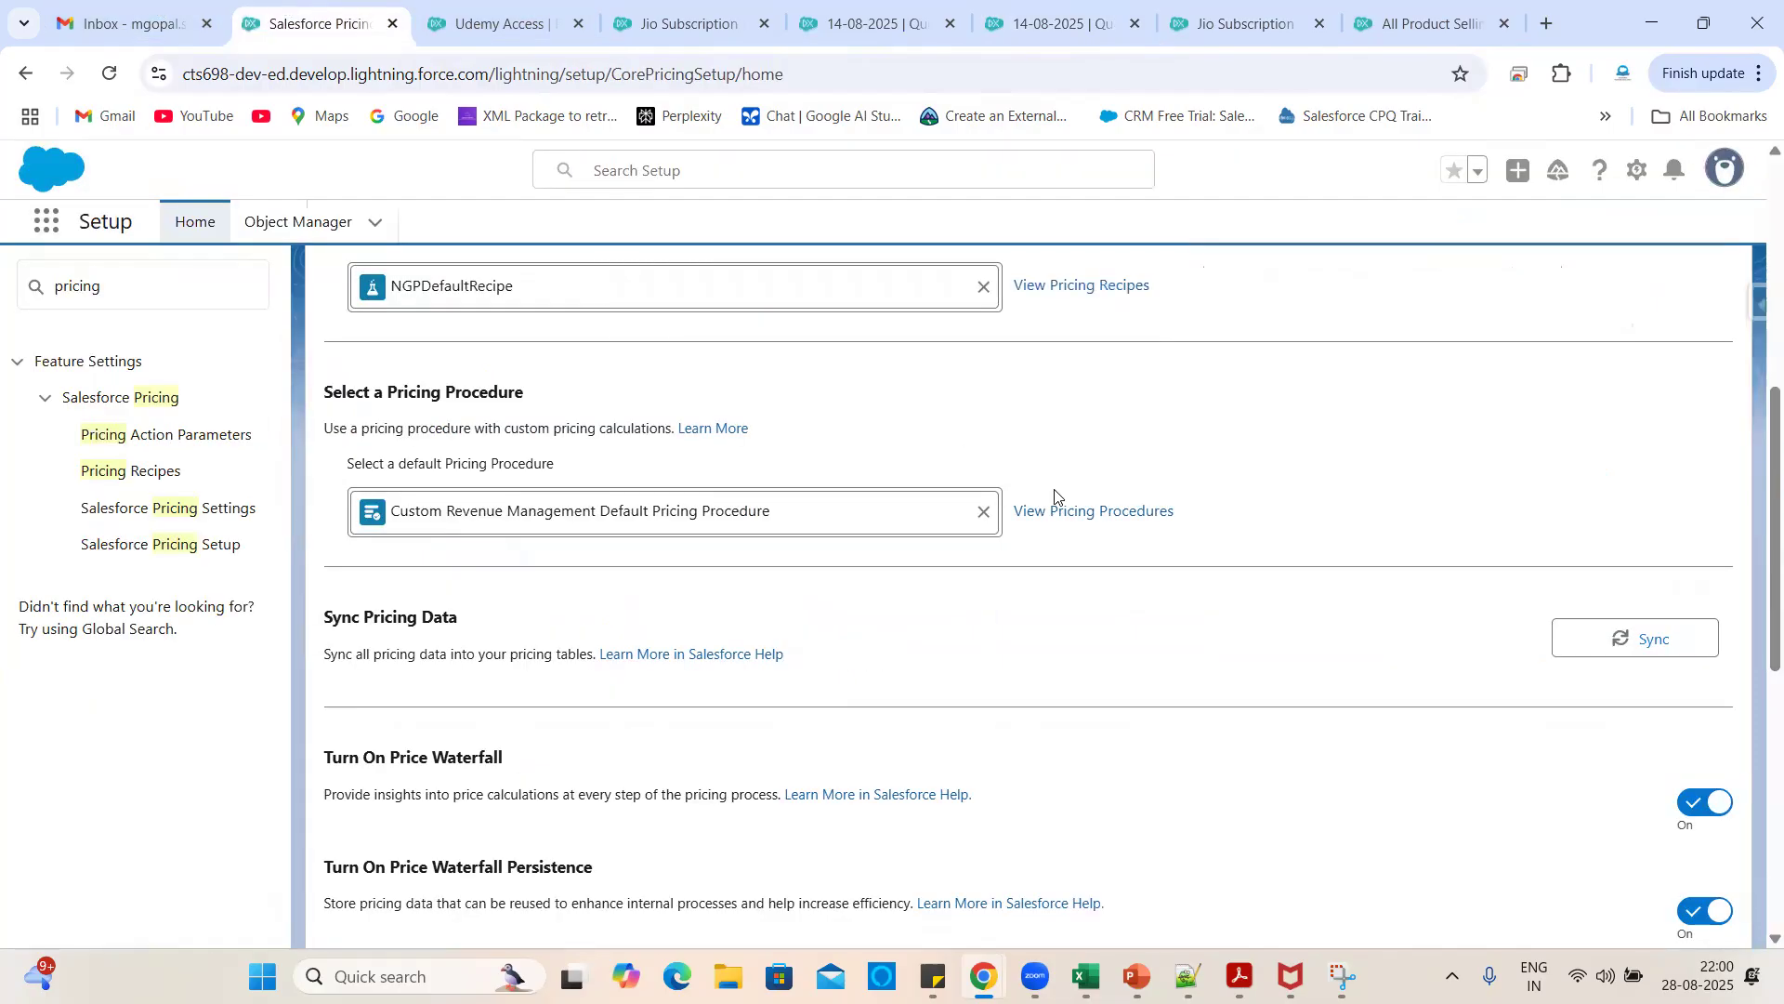
- Run and confirm another sync of all pricing data
{"action": "left_click", "coordinate": [1637, 641]}
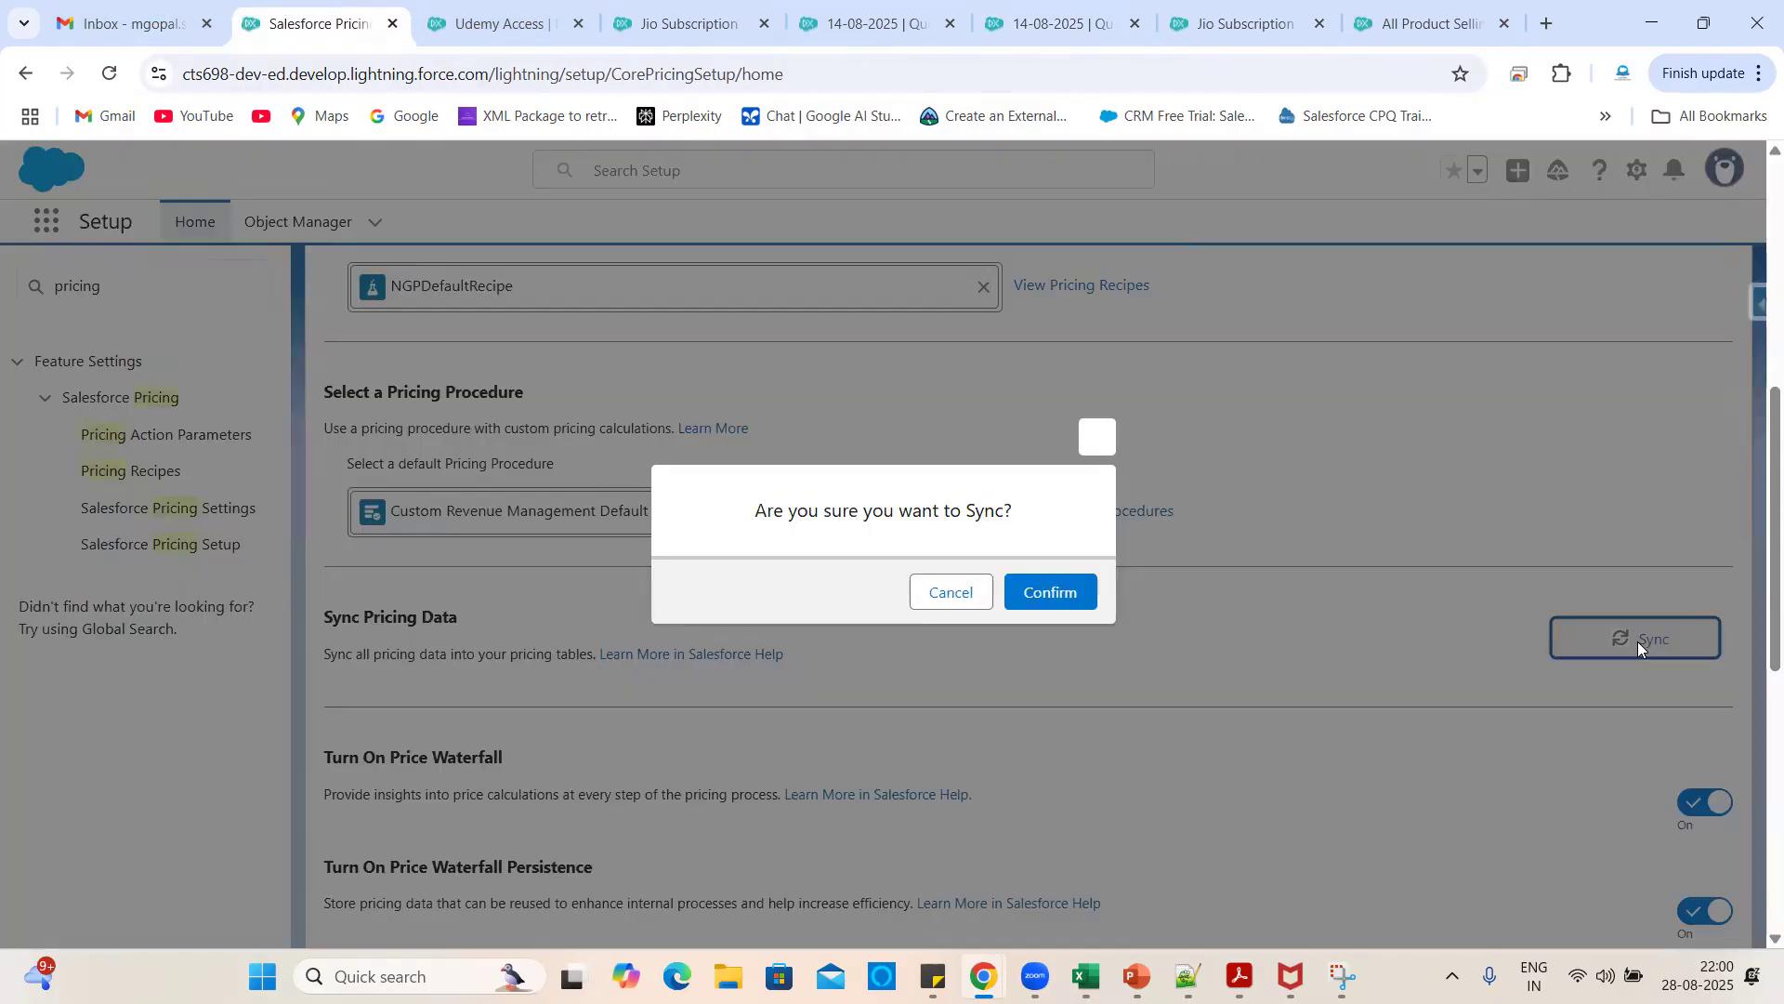
{"action": "left_click", "coordinate": [1064, 602]}
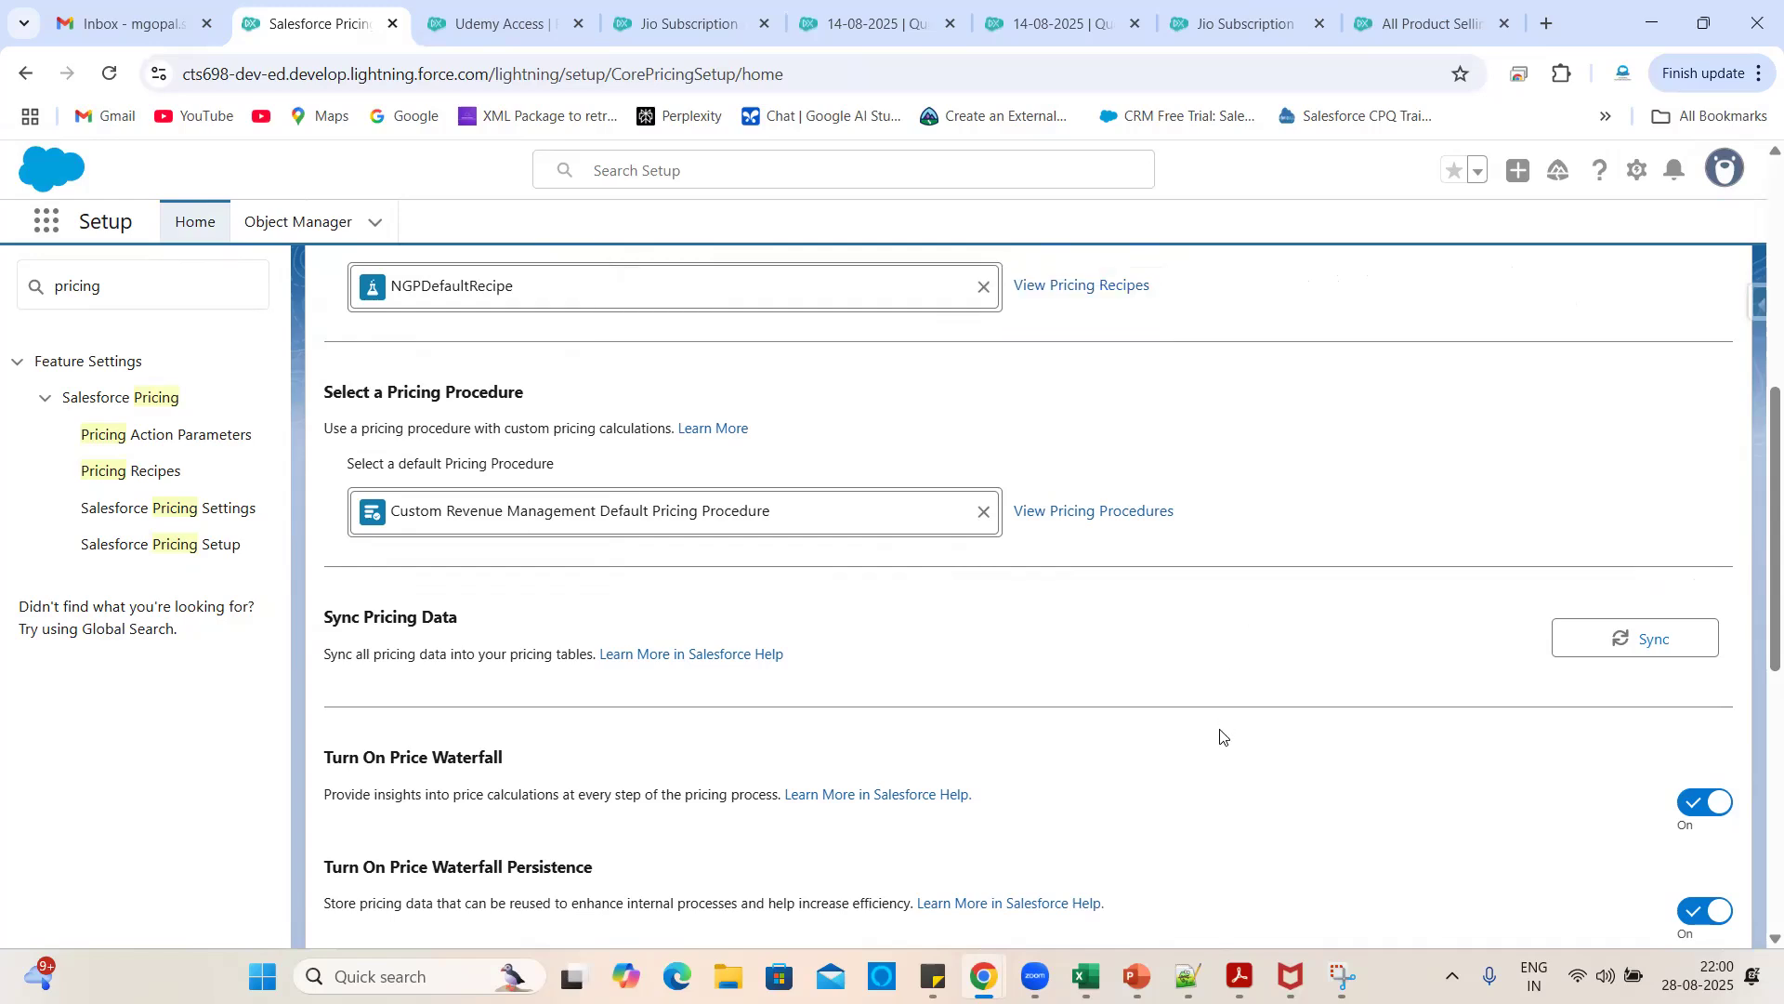
{"action": "scroll", "coordinate": [1248, 683], "scroll_direction": "down", "scroll_amount": 1}
{"action": "scroll", "coordinate": [1248, 683], "scroll_direction": "up", "scroll_amount": 2}
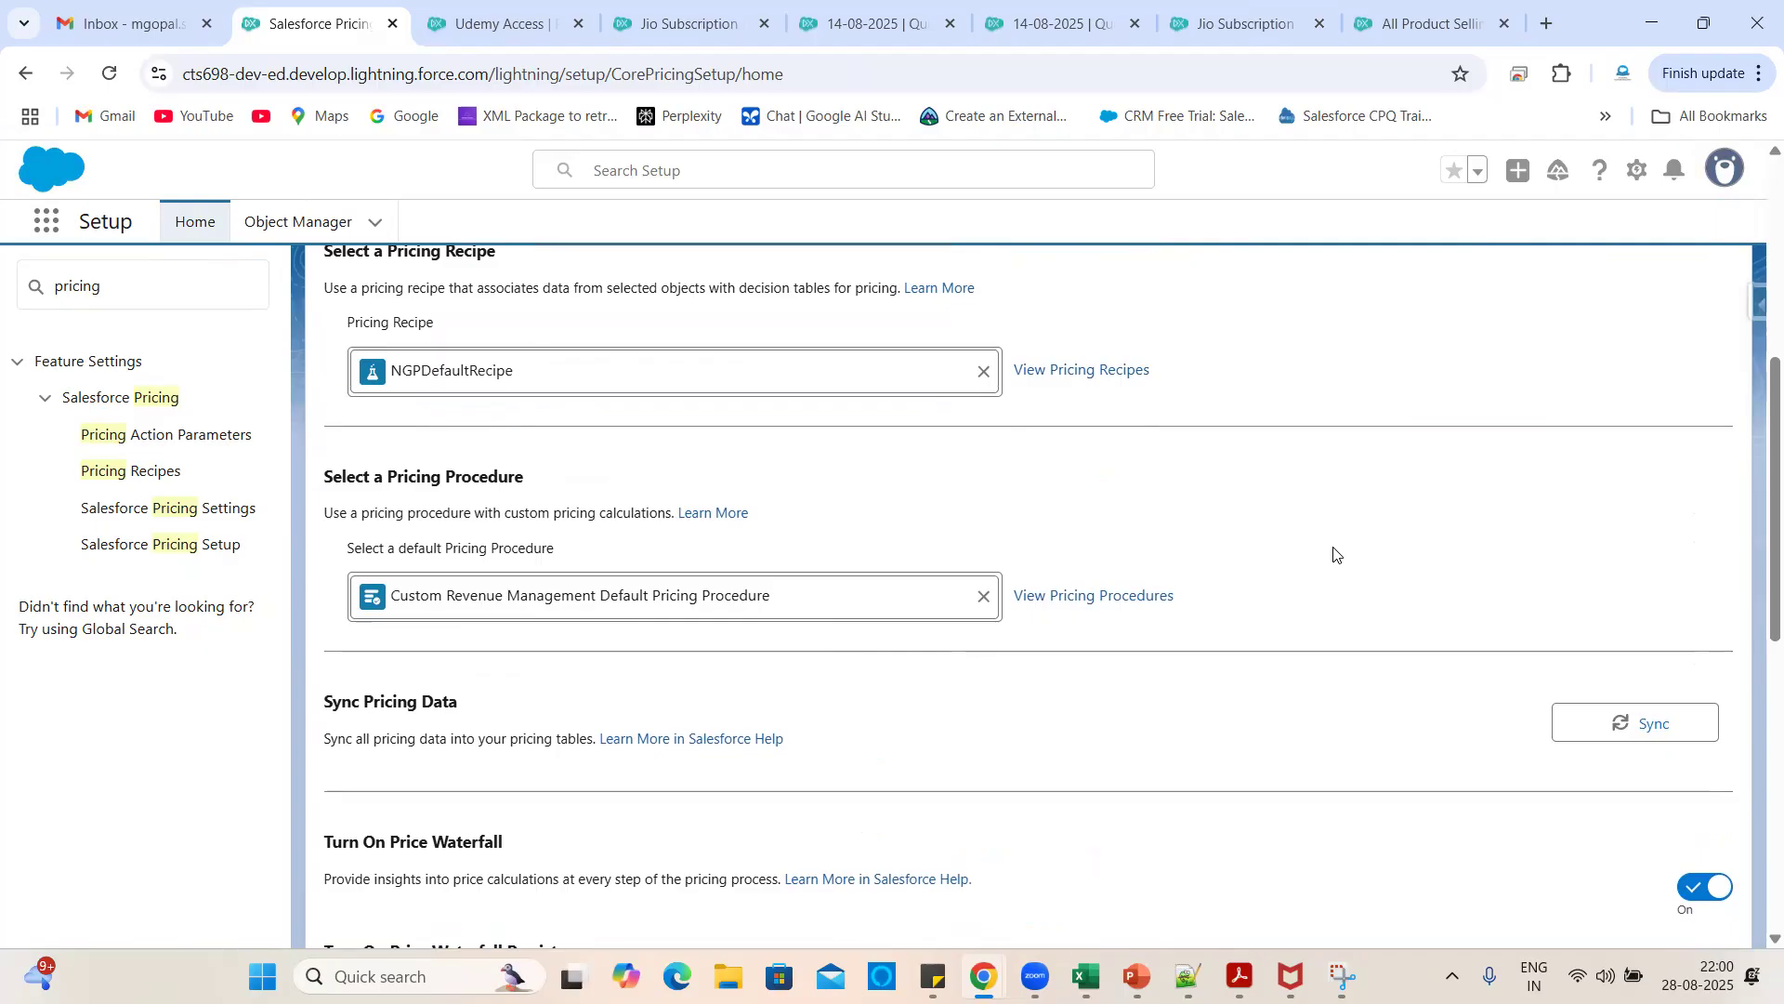
{"action": "scroll", "coordinate": [1301, 558], "scroll_direction": "up", "scroll_amount": 6}
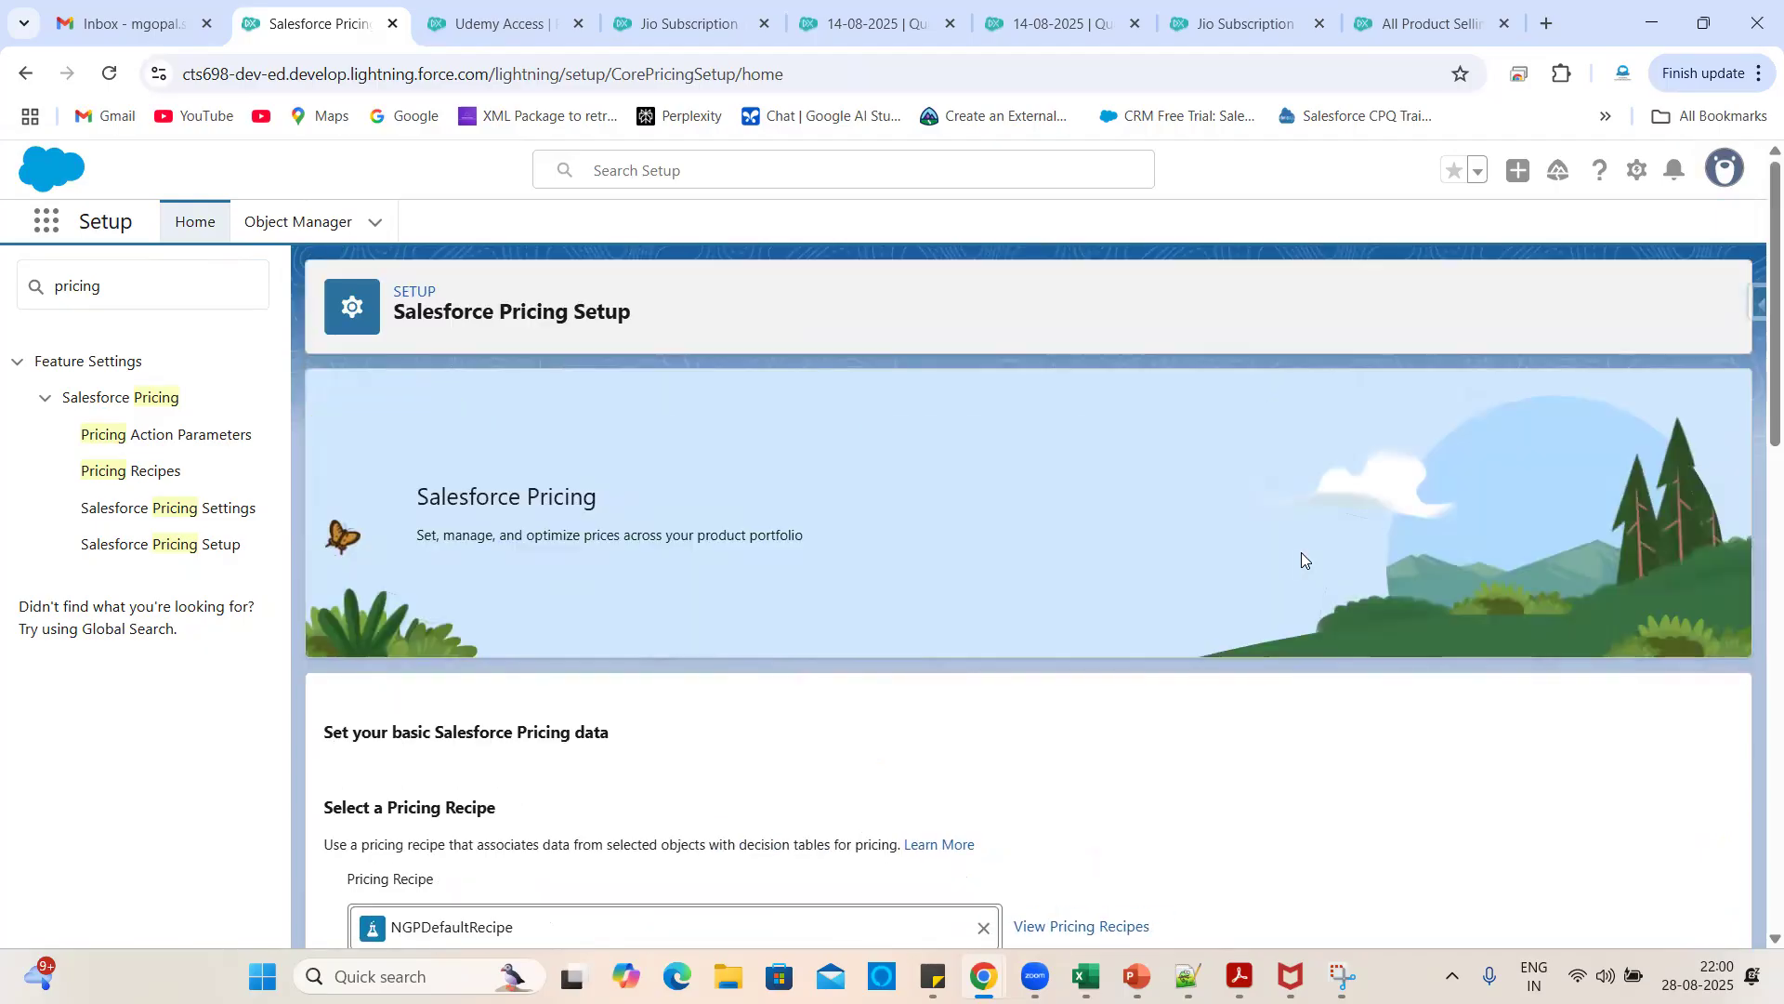
- Close the duplicate quote tab and check Jio Subscription's buying options once more
{"action": "left_click", "coordinate": [947, 22]}
{"action": "left_click", "coordinate": [927, 20]}
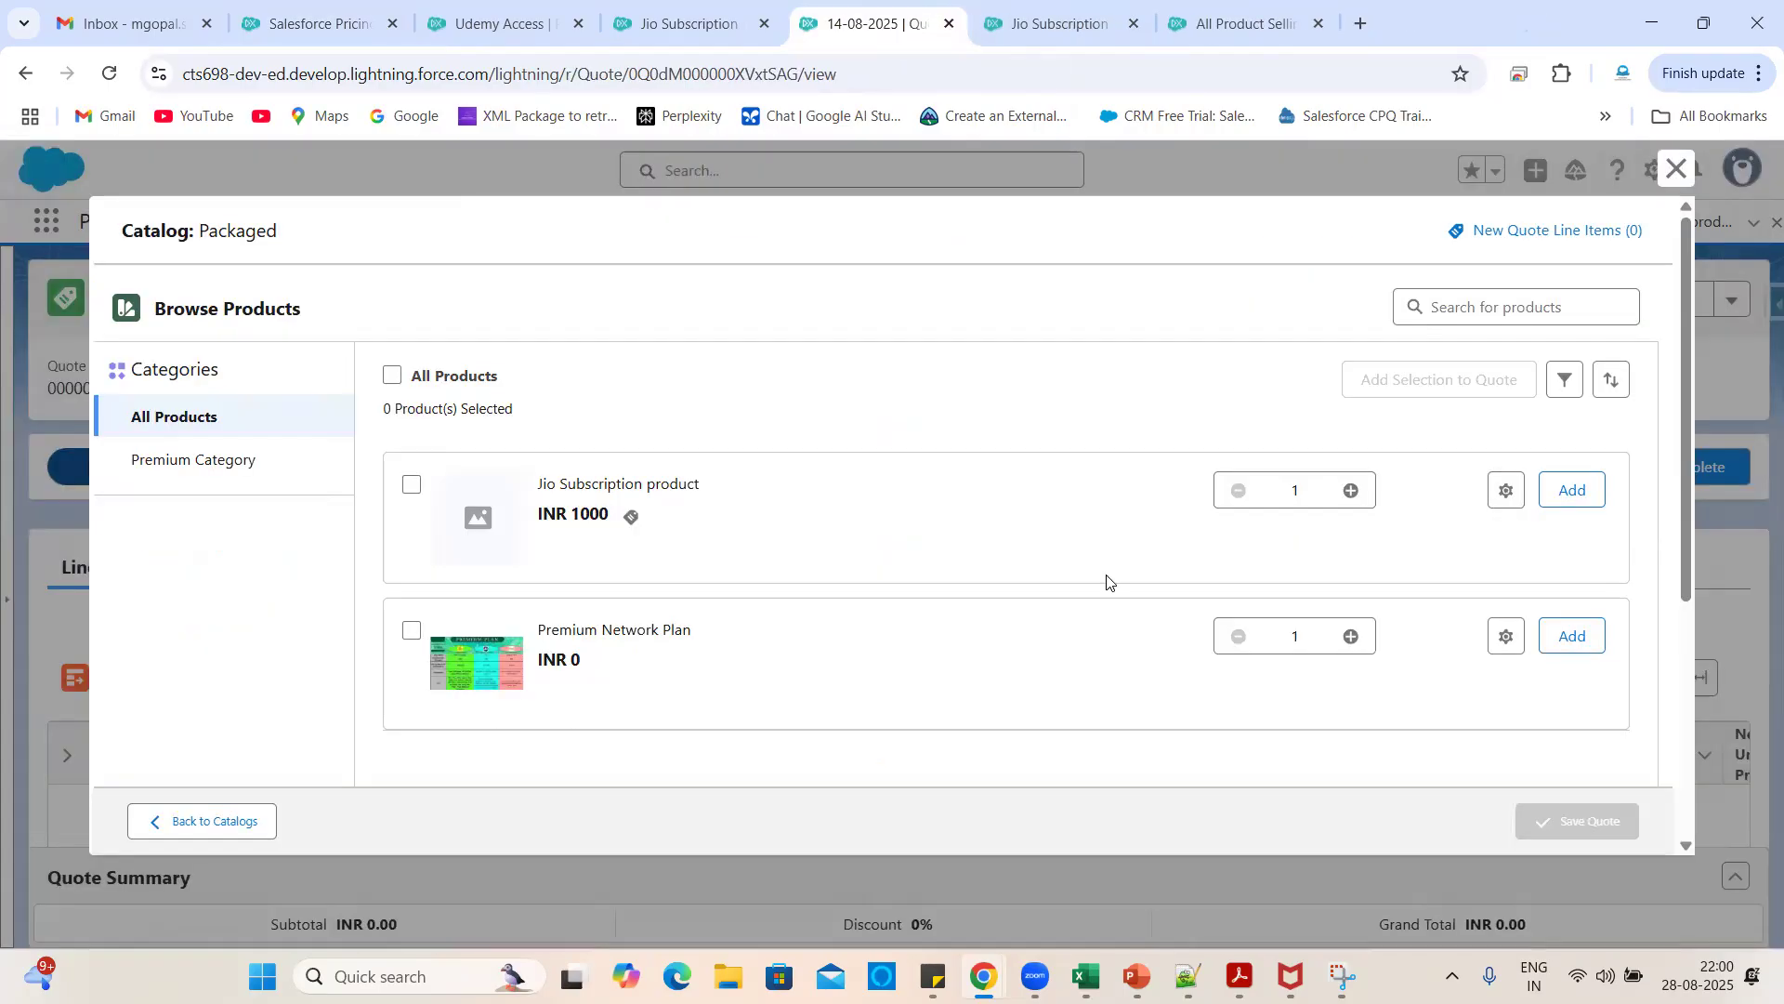
{"action": "left_click", "coordinate": [631, 516]}
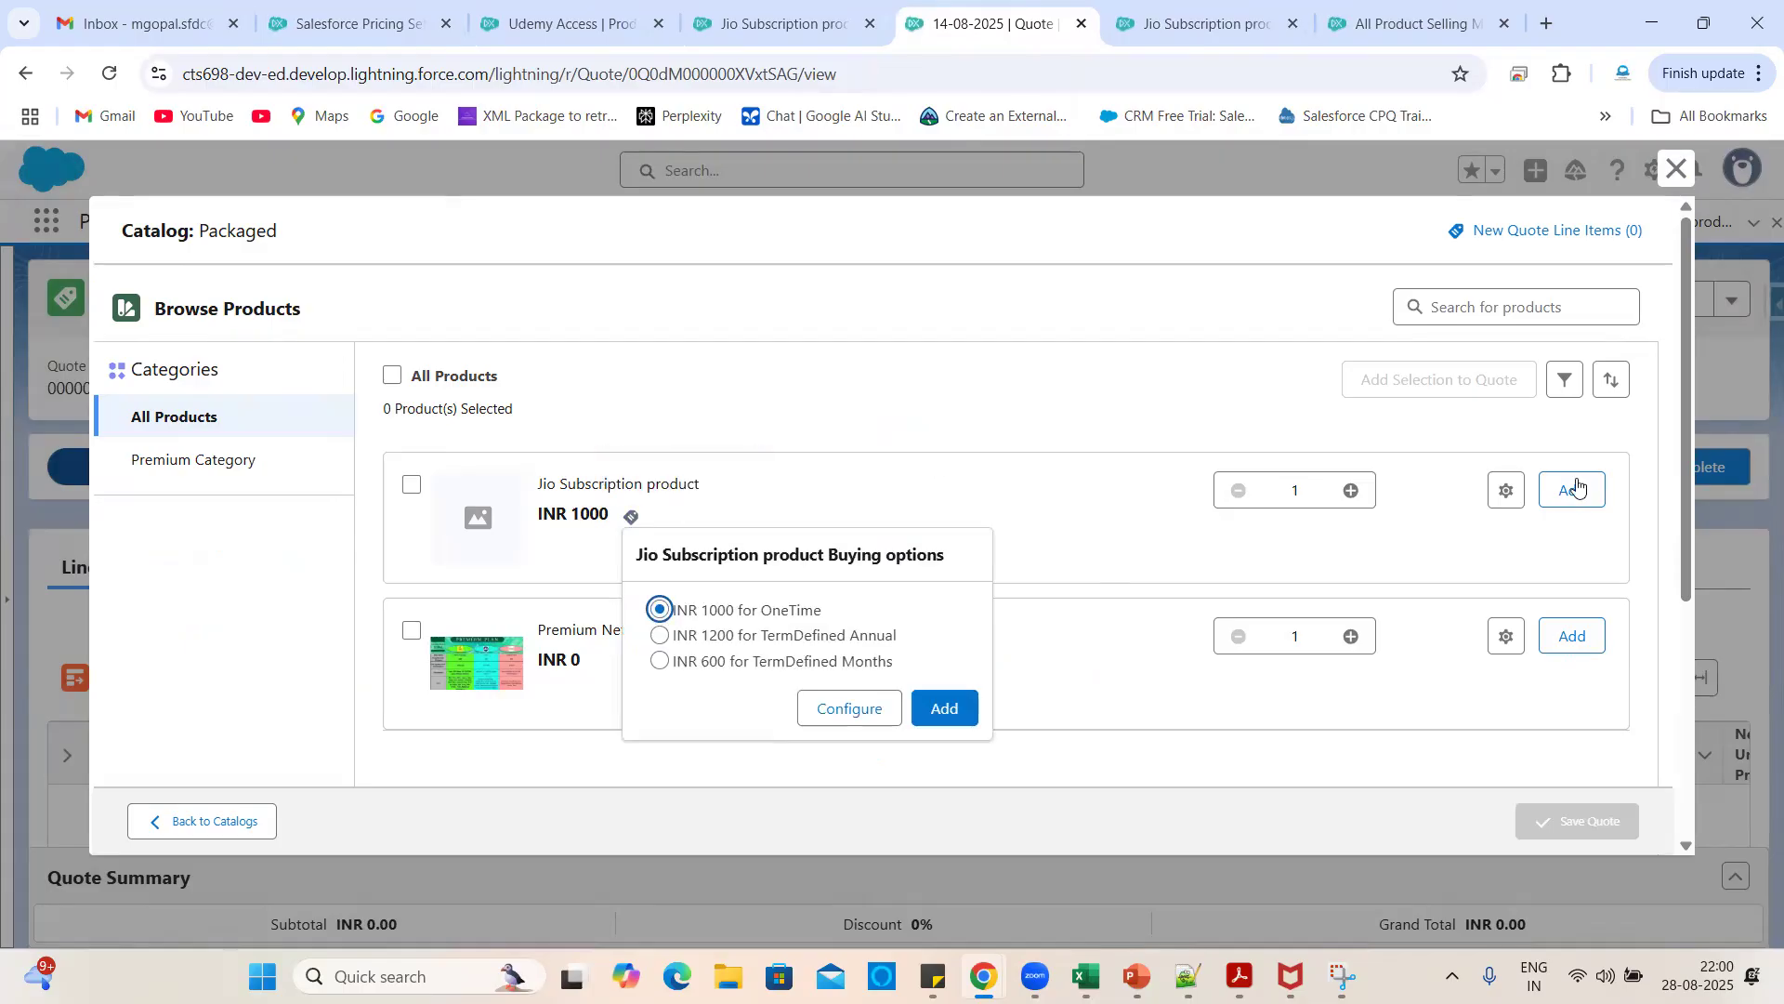
{"action": "left_click", "coordinate": [1678, 167]}
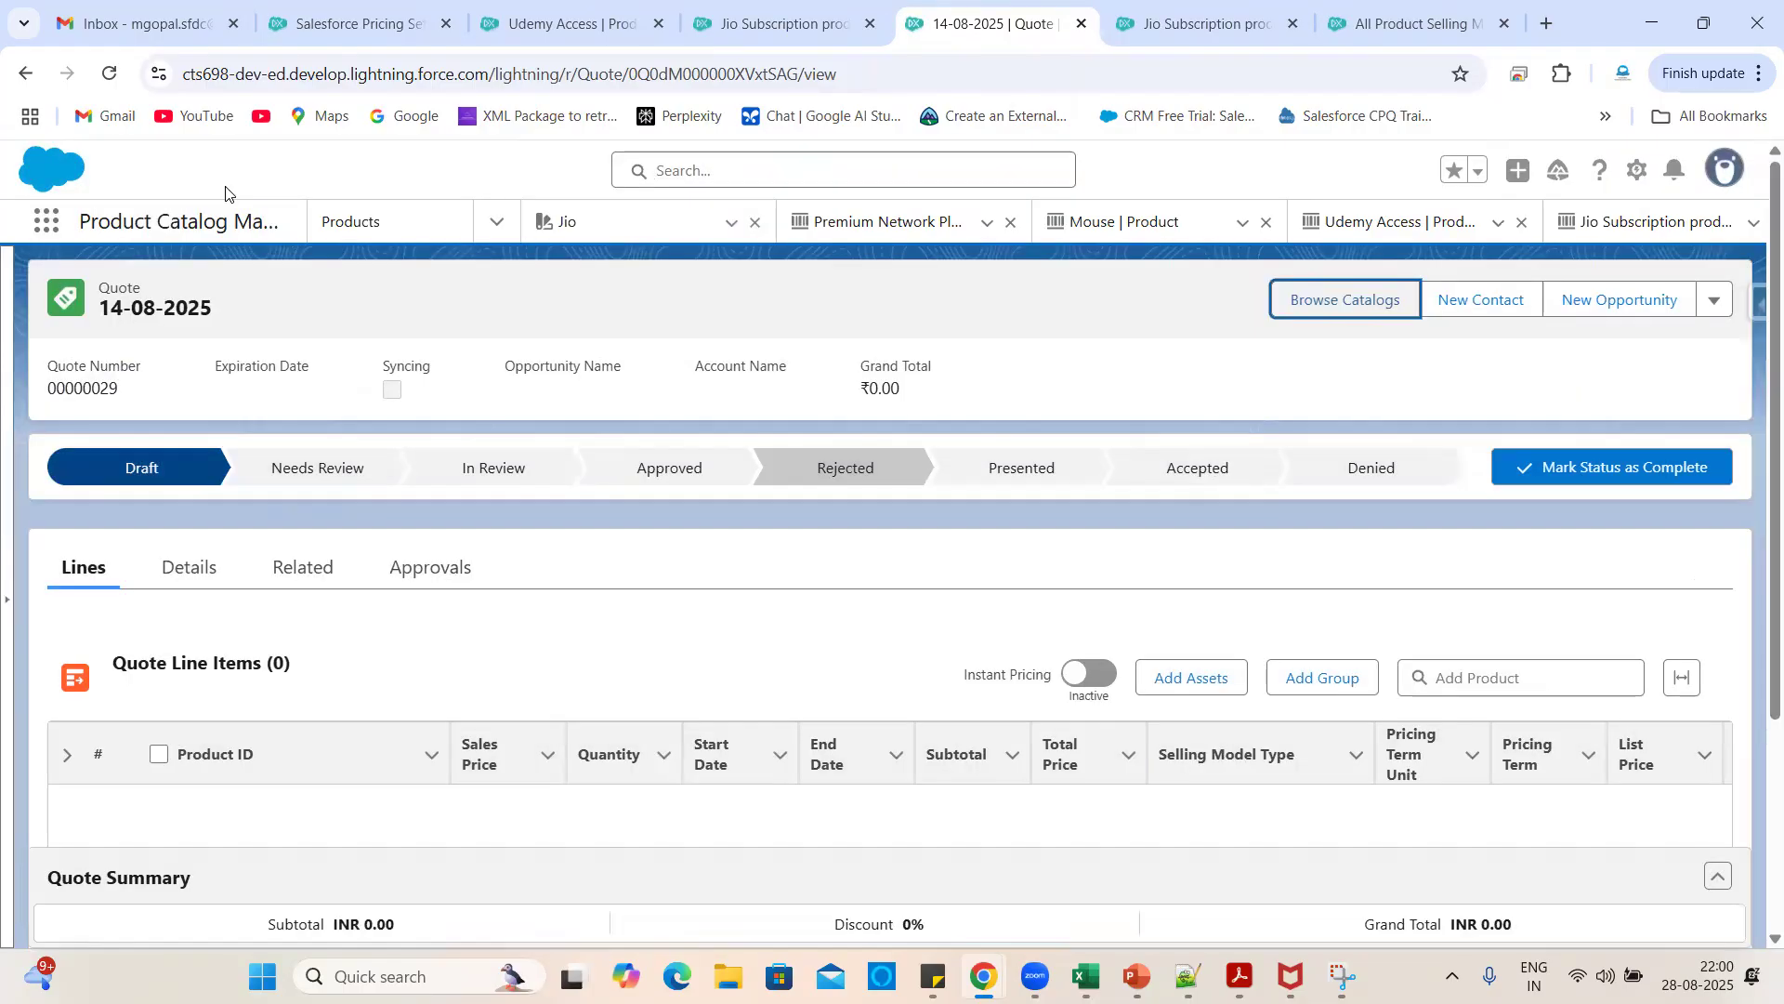
- Add Jio Subscription from Packaged on the INR 1200 Evergreen Months option and save the quote
{"action": "left_click", "coordinate": [109, 74]}
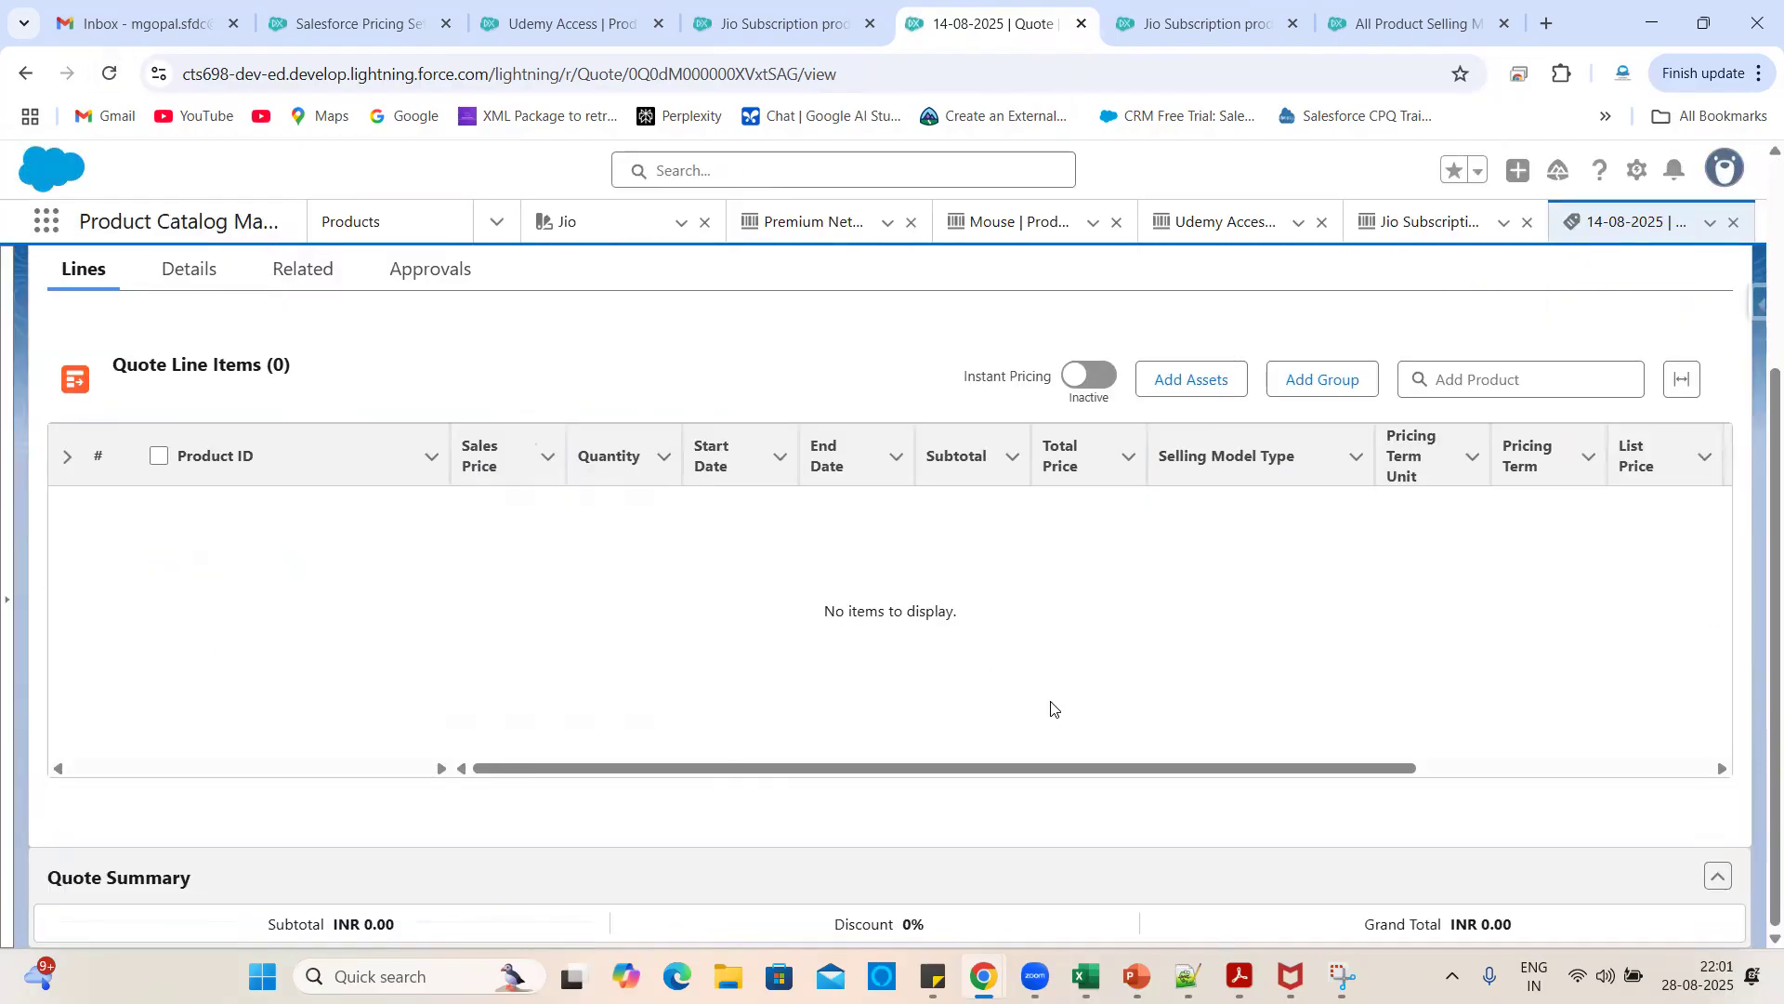
{"action": "left_click", "coordinate": [1357, 299]}
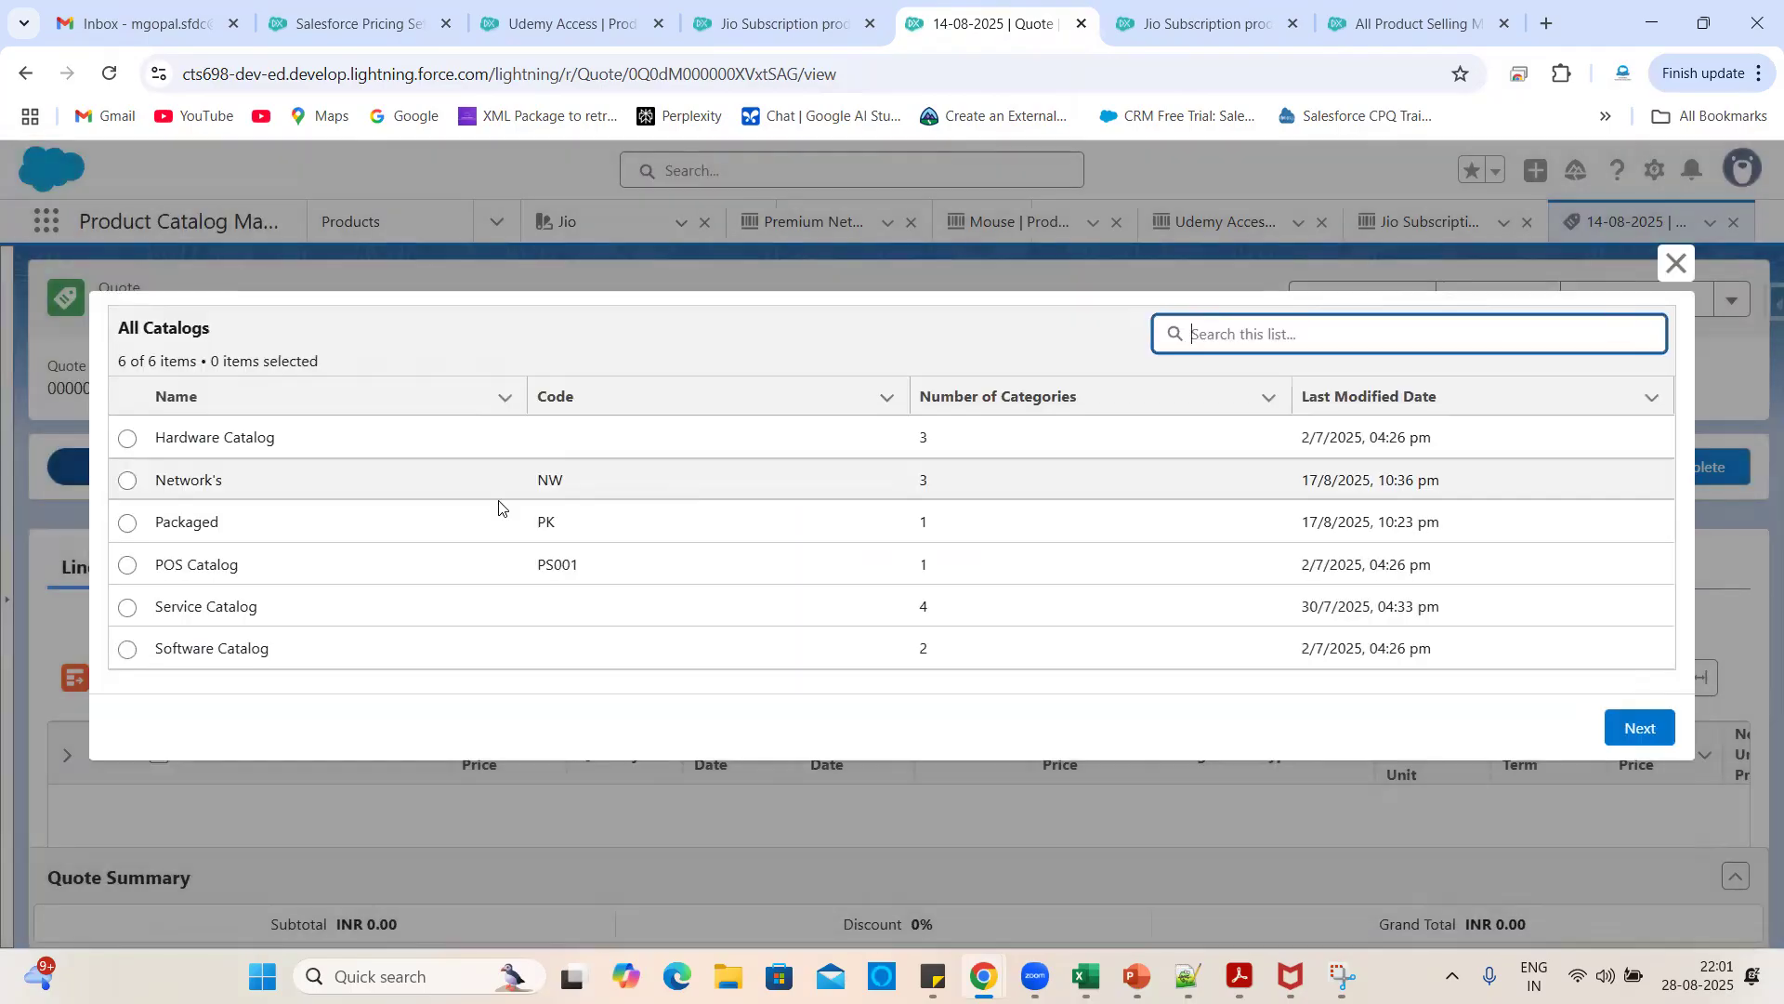
{"action": "left_click", "coordinate": [126, 524]}
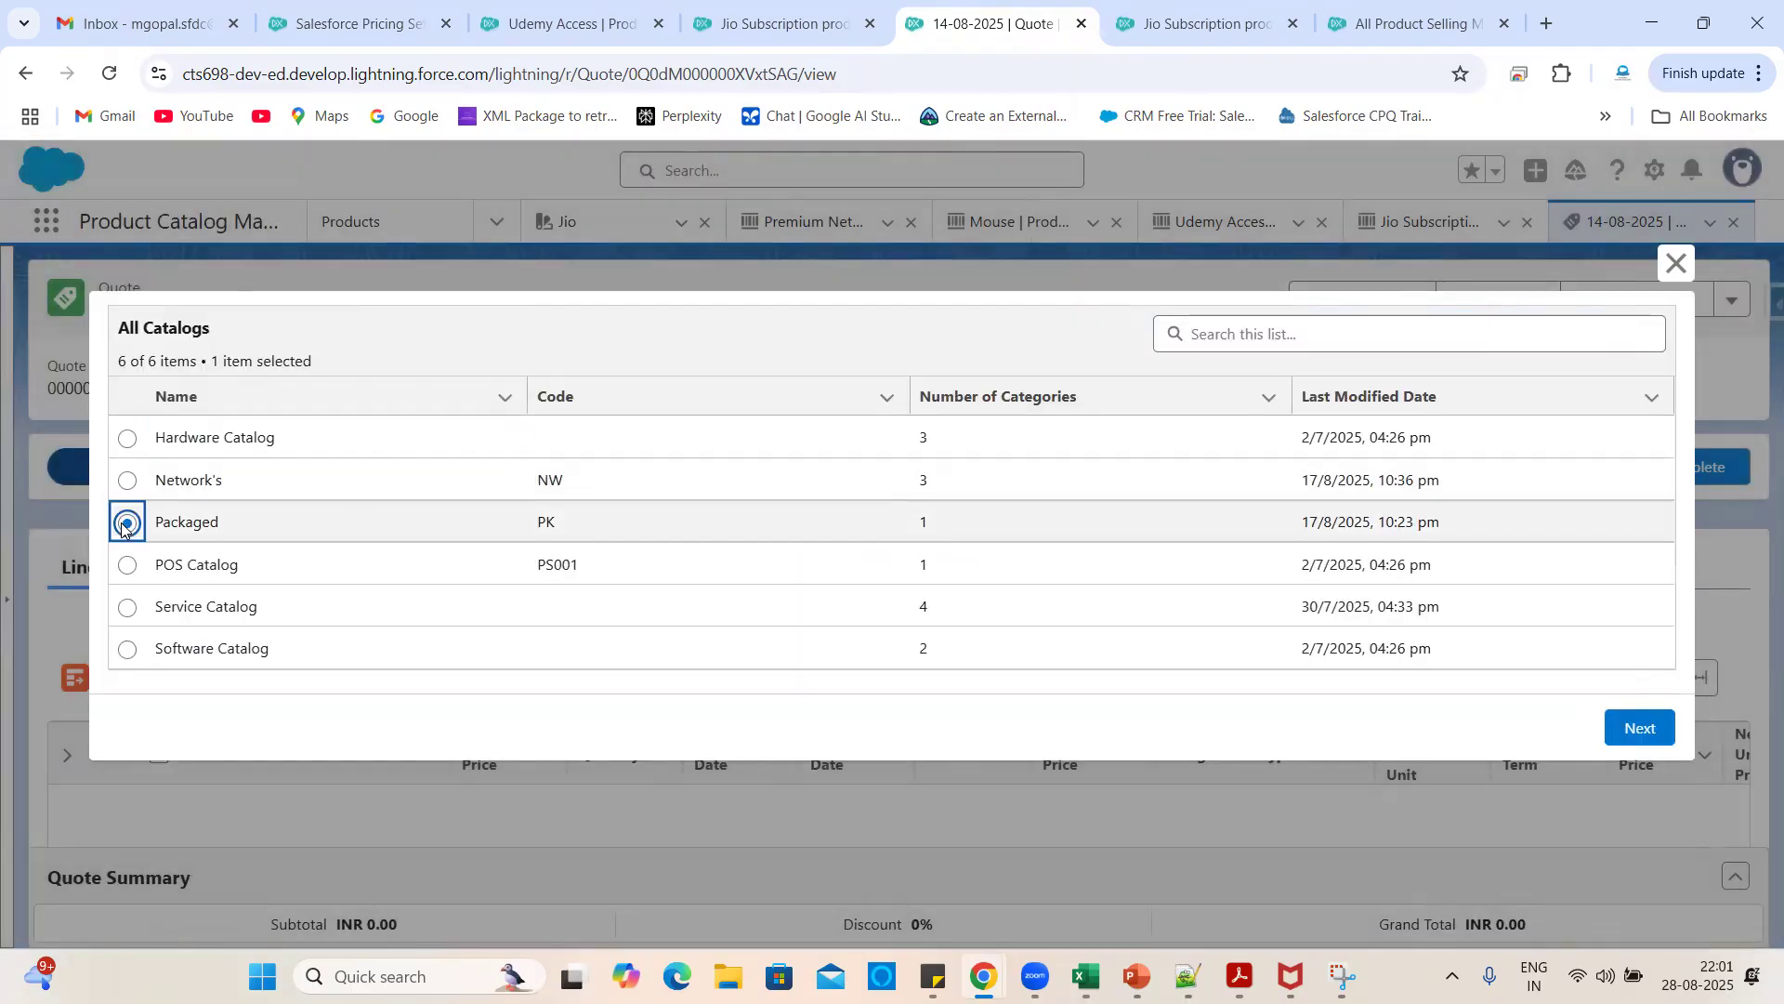
{"action": "left_click", "coordinate": [1640, 717]}
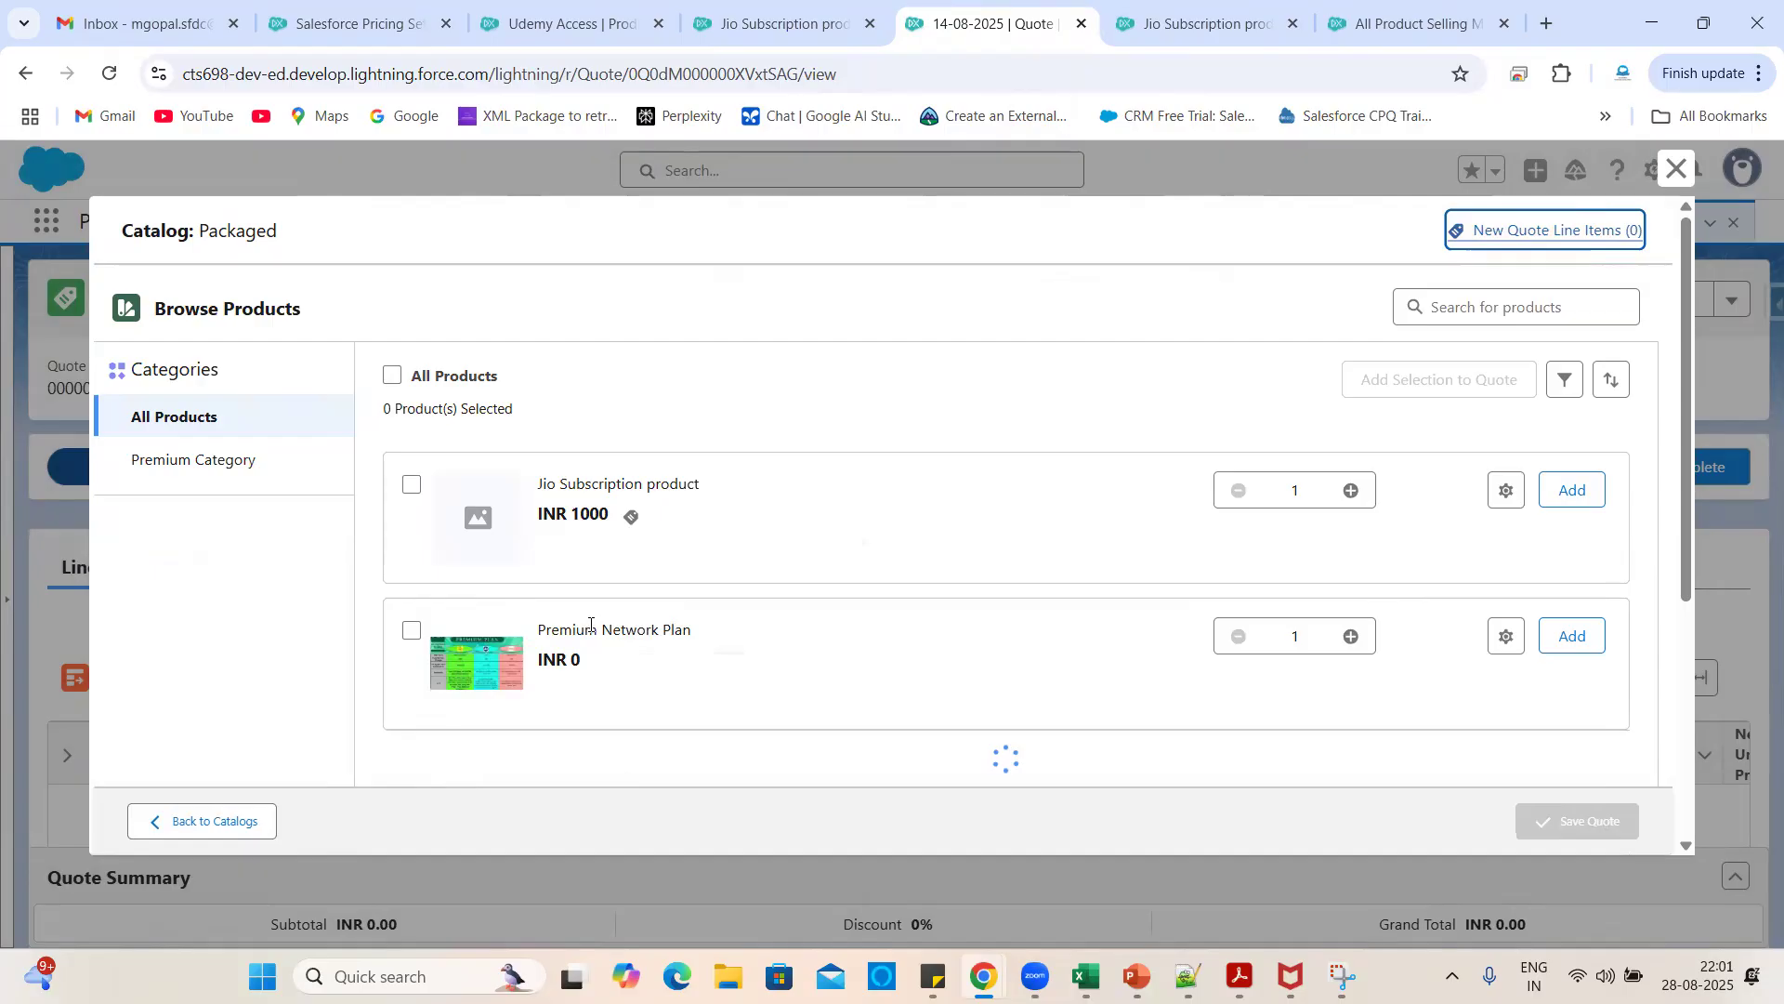
{"action": "left_click", "coordinate": [630, 516]}
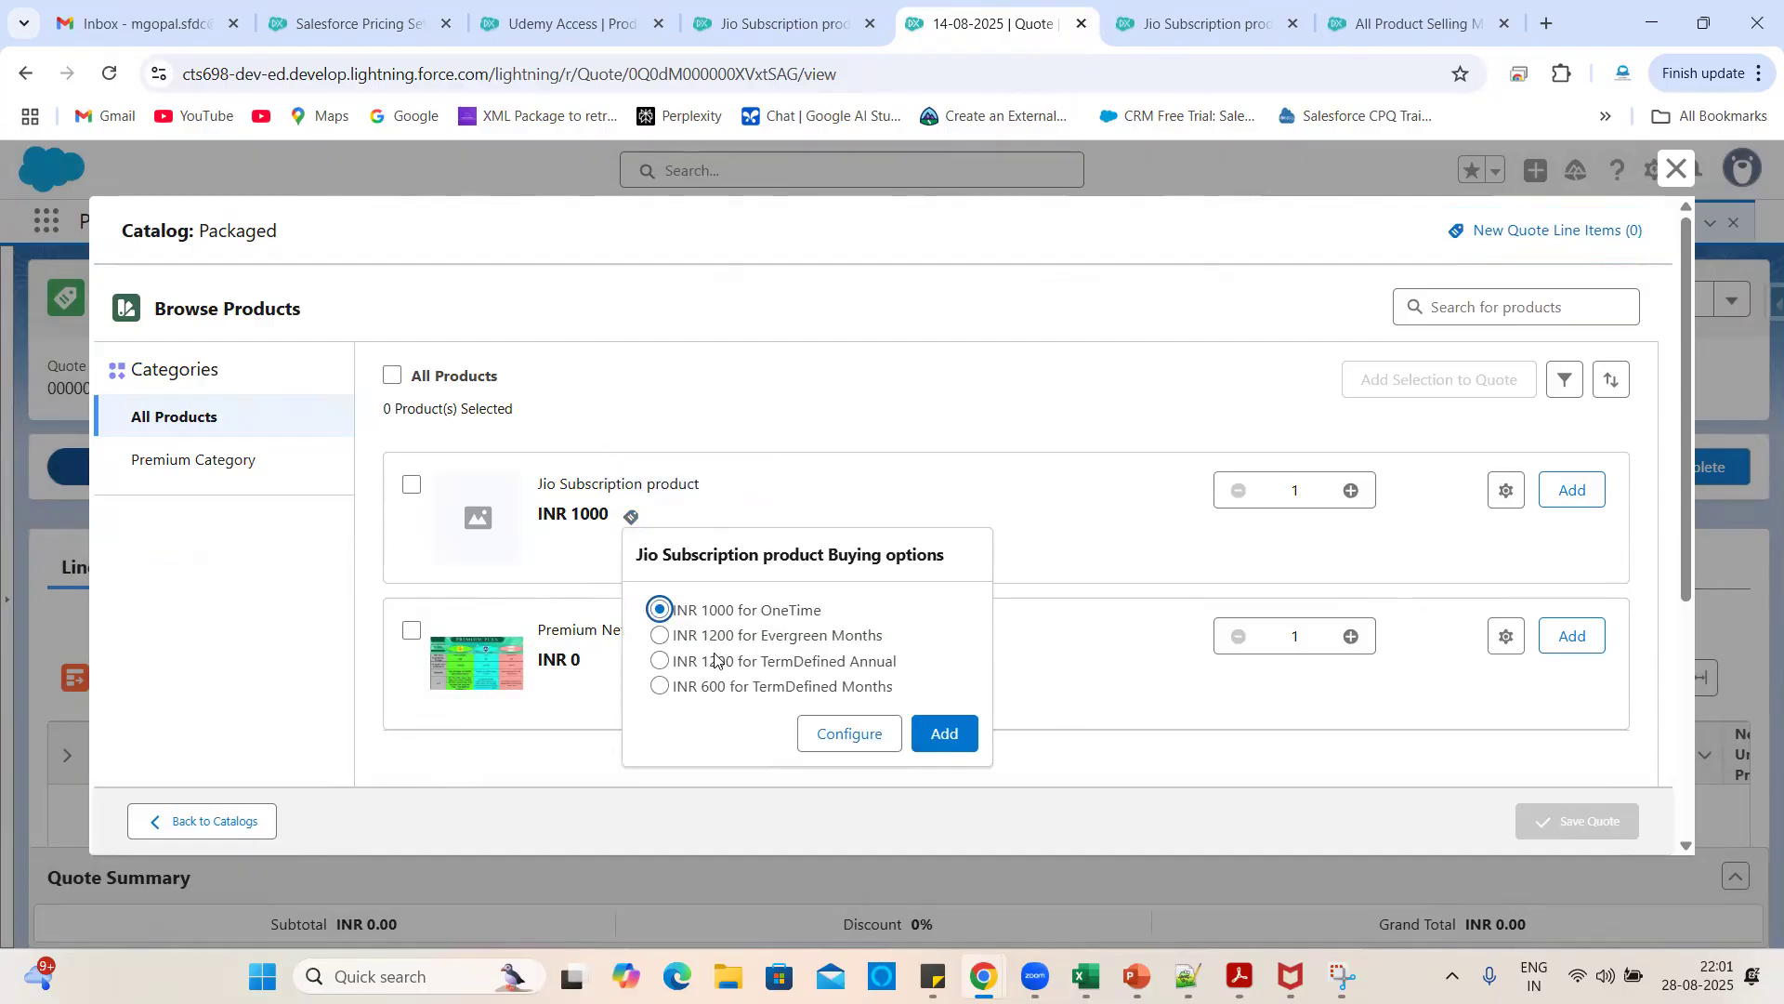
{"action": "left_click", "coordinate": [769, 643]}
{"action": "left_click", "coordinate": [944, 734]}
{"action": "left_click", "coordinate": [1594, 835]}
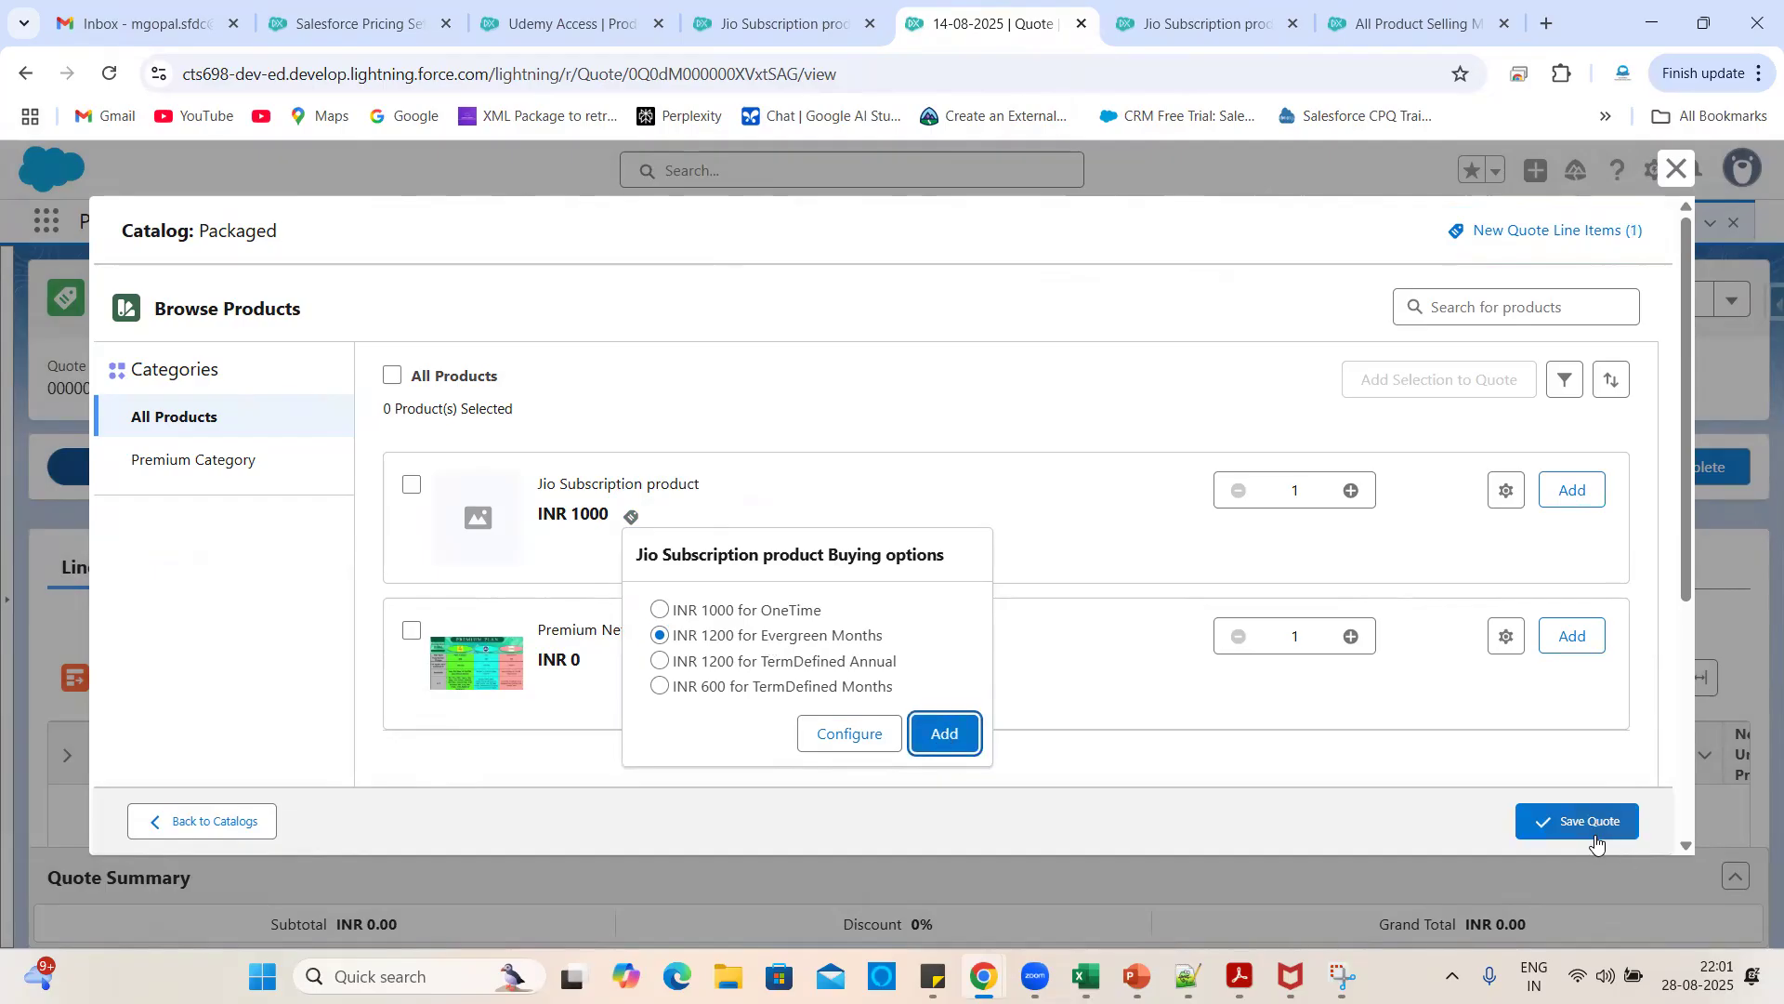
{"action": "scroll", "coordinate": [883, 643], "scroll_direction": "down", "scroll_amount": 4}
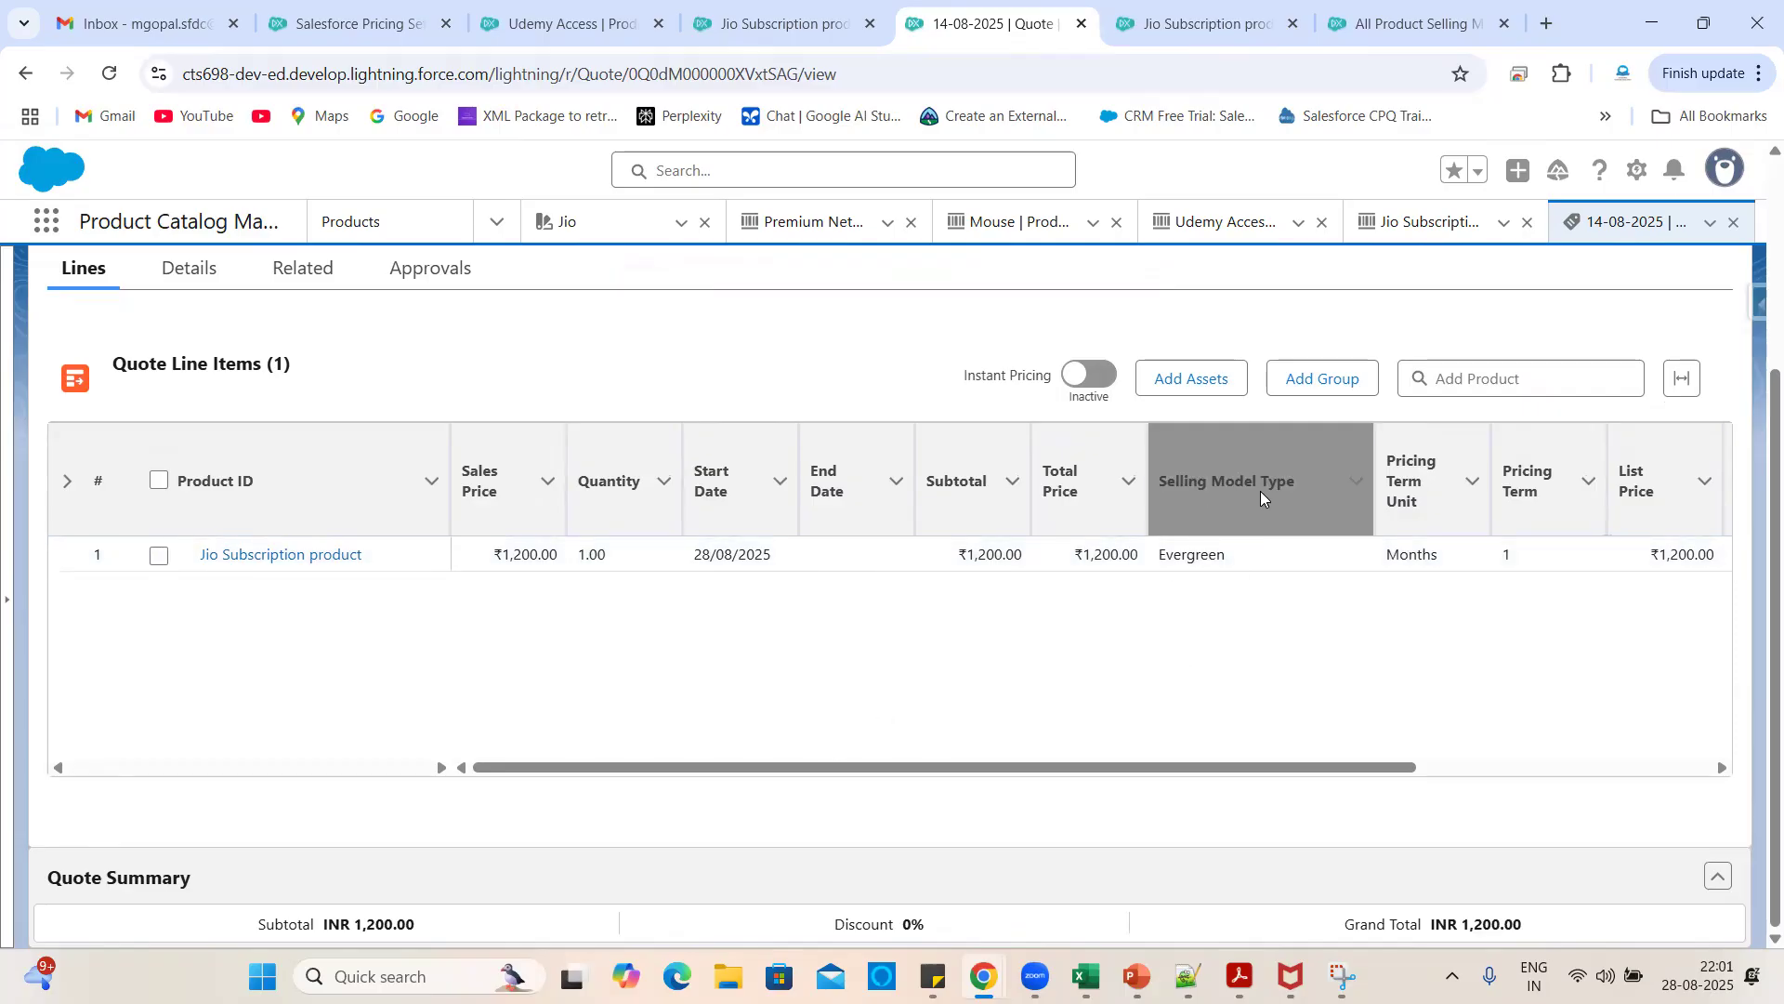
- Set the Jio Subscription quote line's end date to 27/09/2025
{"action": "left_click", "coordinate": [1234, 558]}
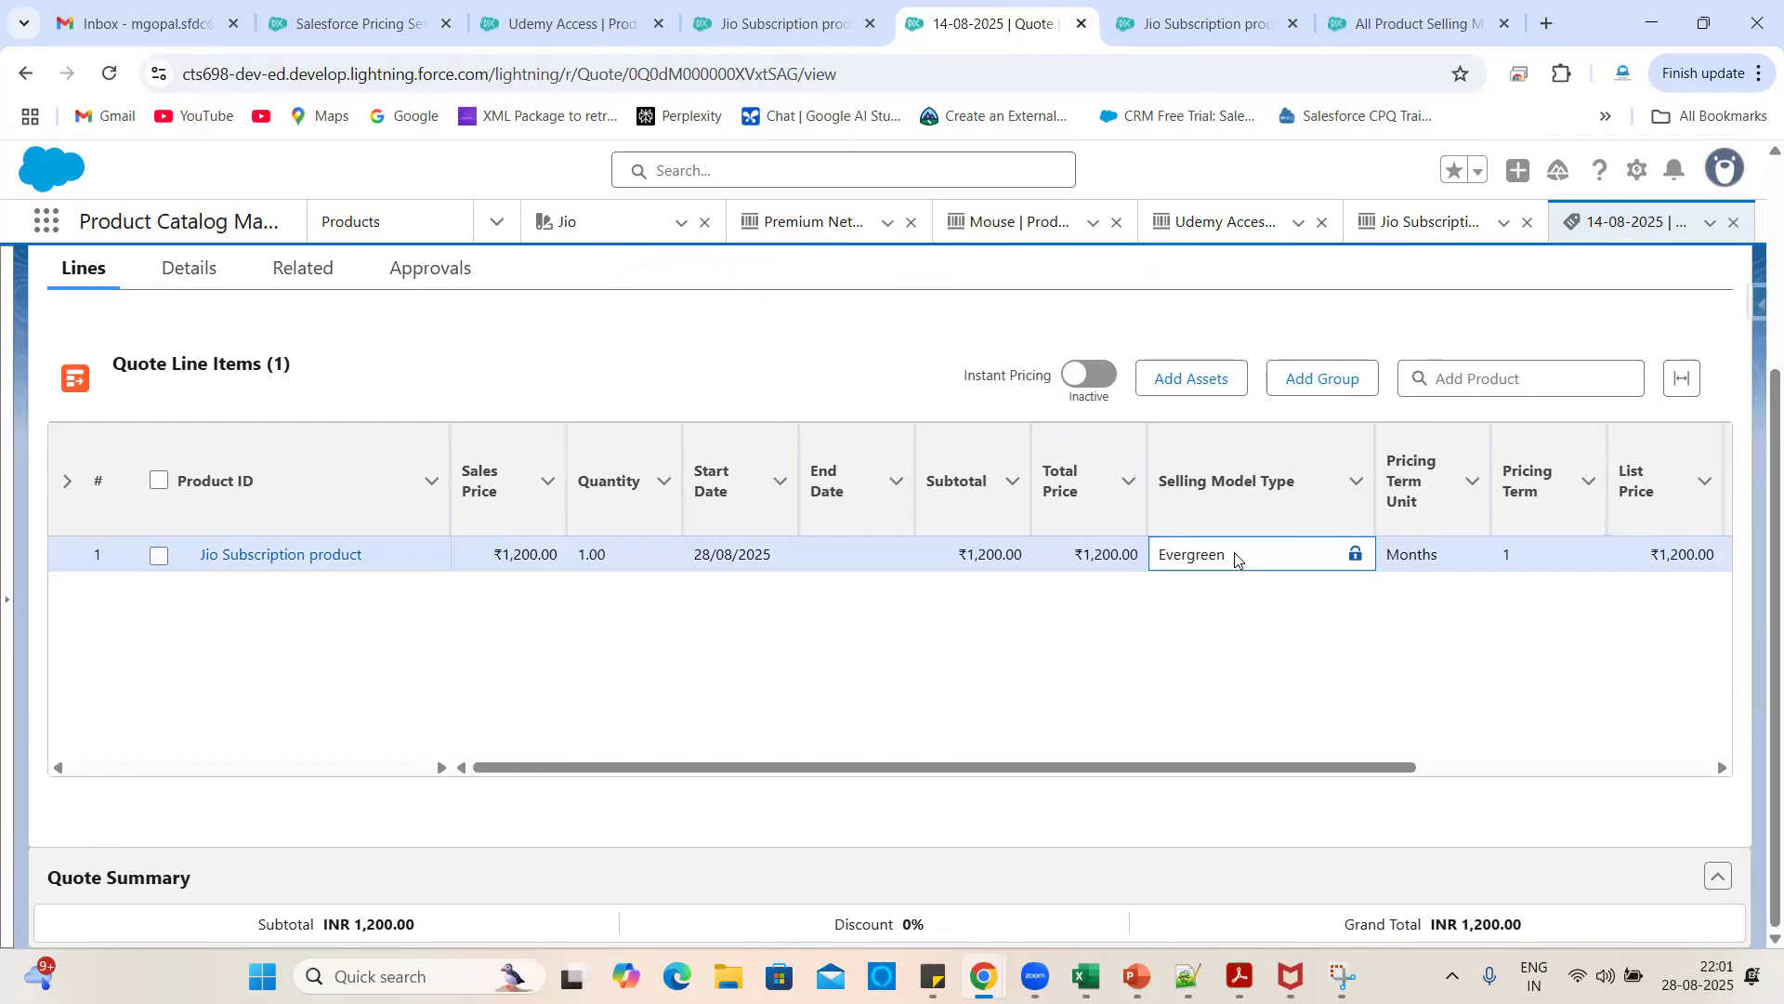
{"action": "left_click", "coordinate": [1063, 635]}
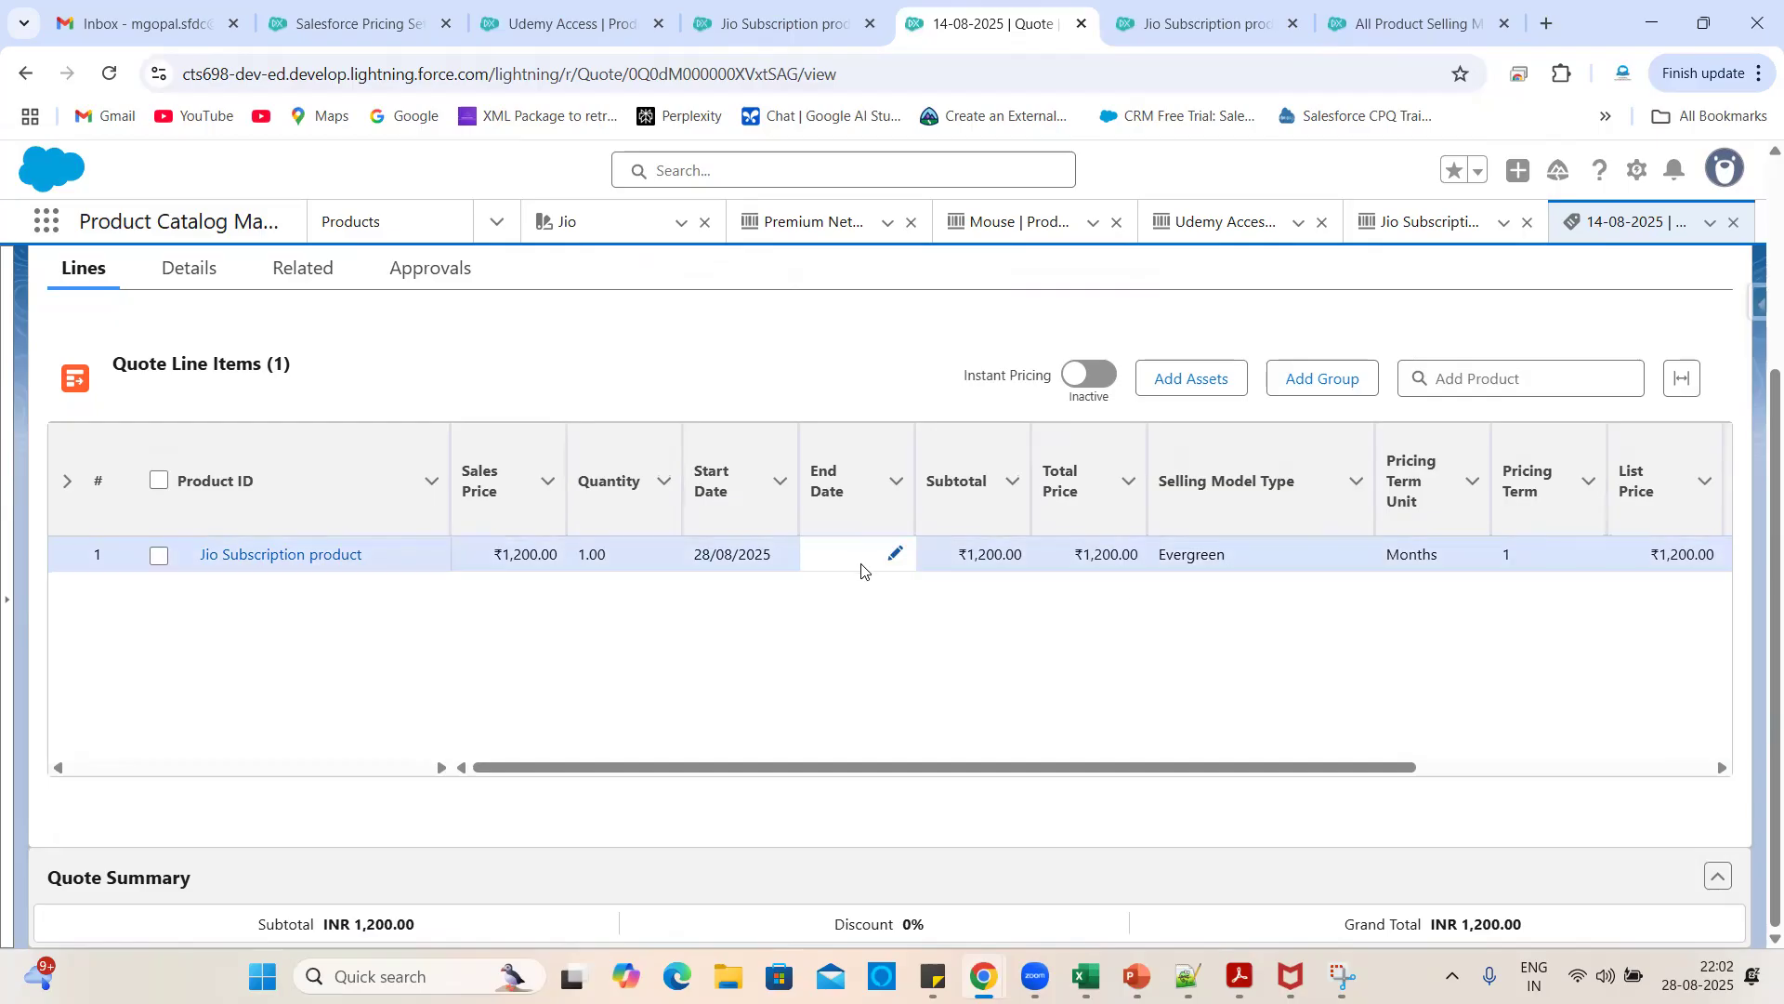
{"action": "left_click", "coordinate": [902, 558]}
{"action": "left_click", "coordinate": [898, 557]}
{"action": "left_click", "coordinate": [906, 552]}
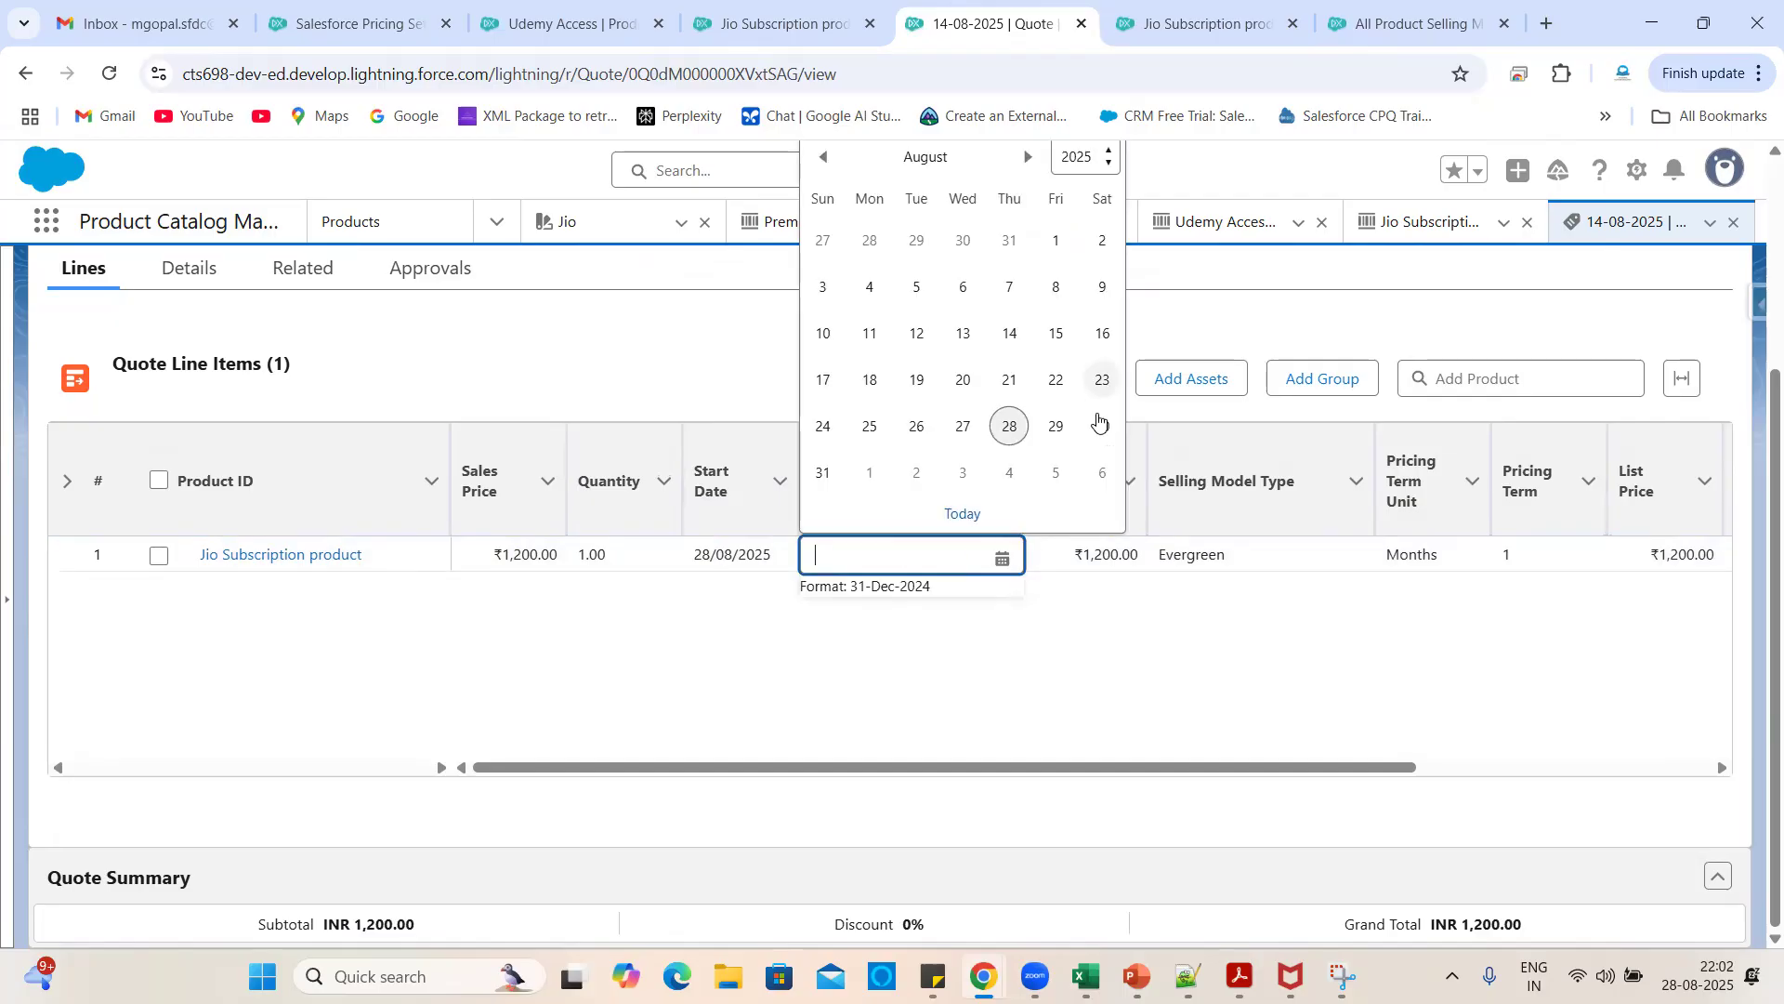
{"action": "left_click", "coordinate": [1026, 160]}
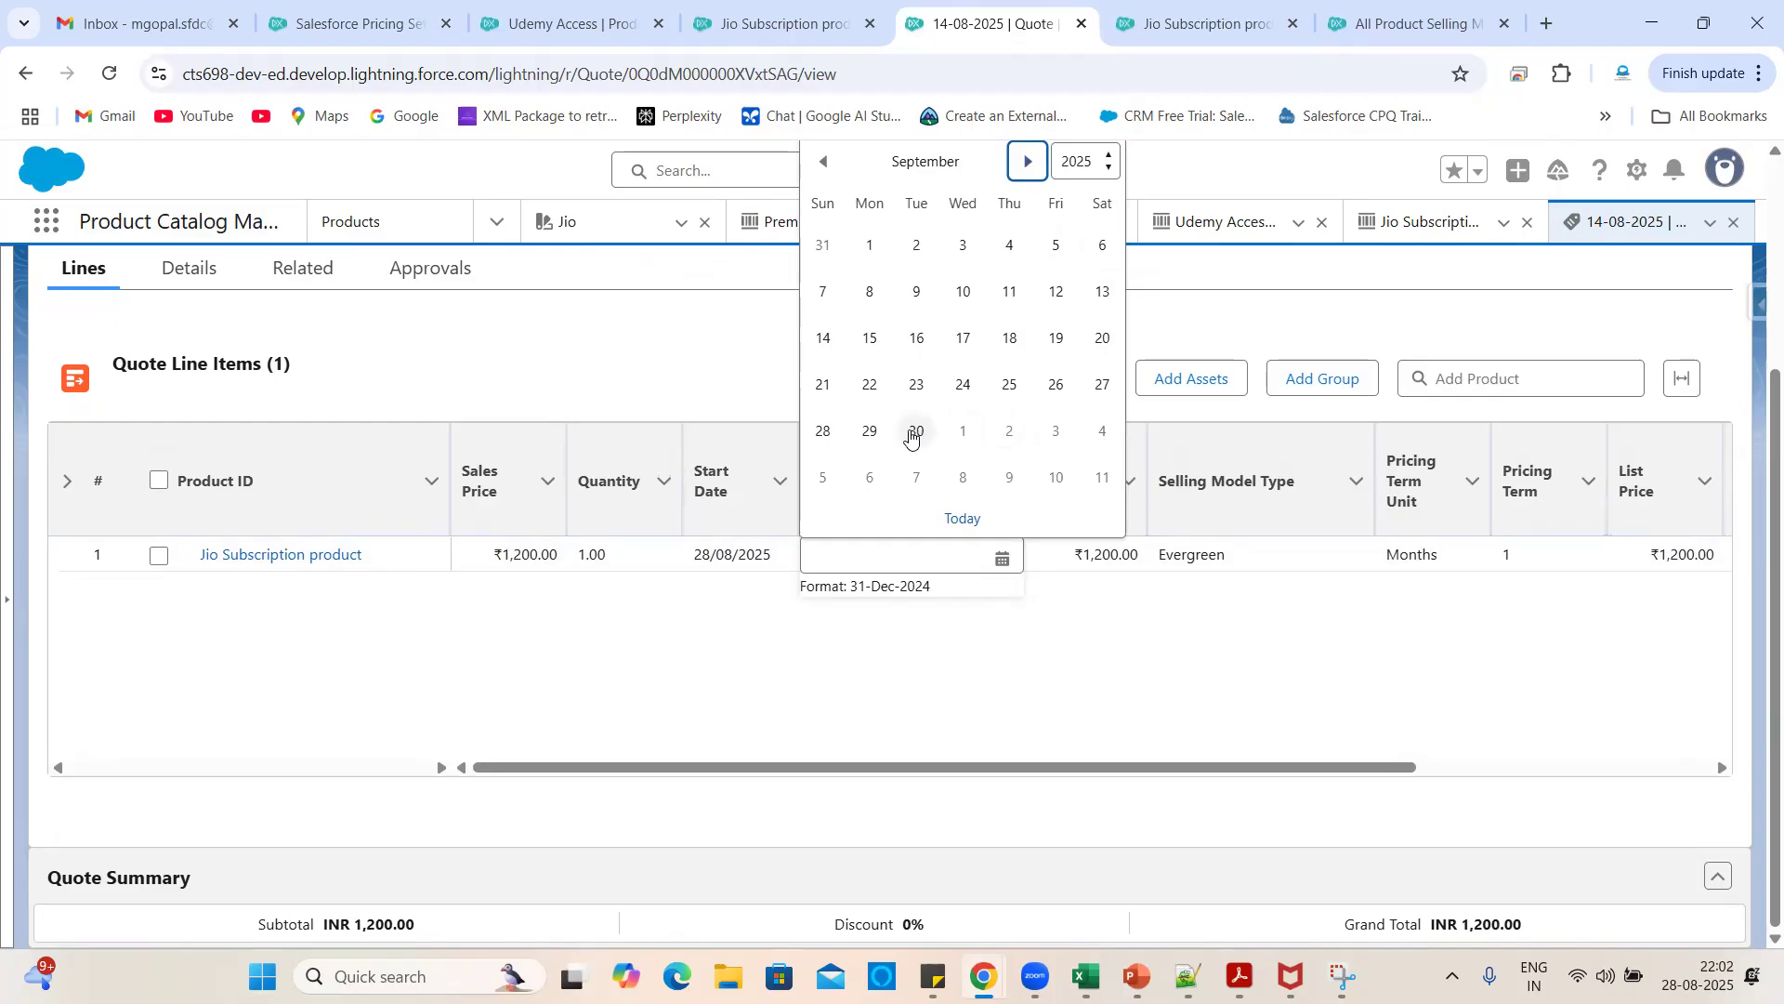
{"action": "left_click", "coordinate": [1103, 384]}
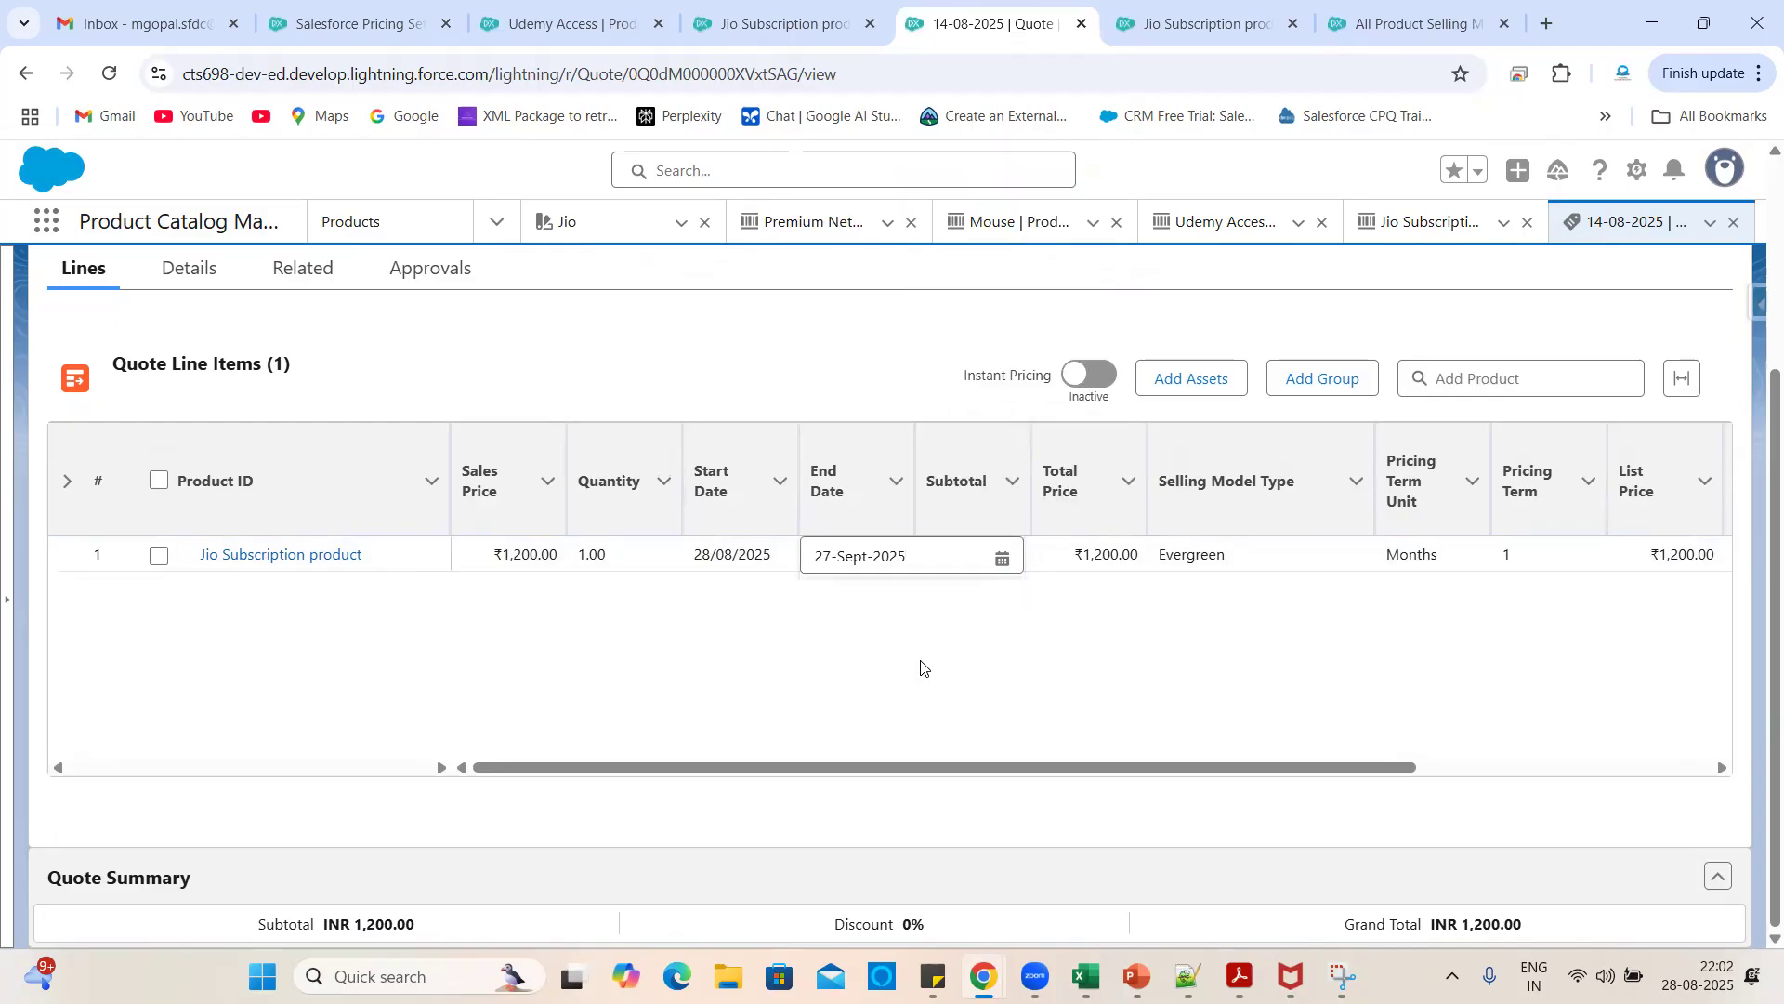
{"action": "left_click", "coordinate": [1082, 829]}
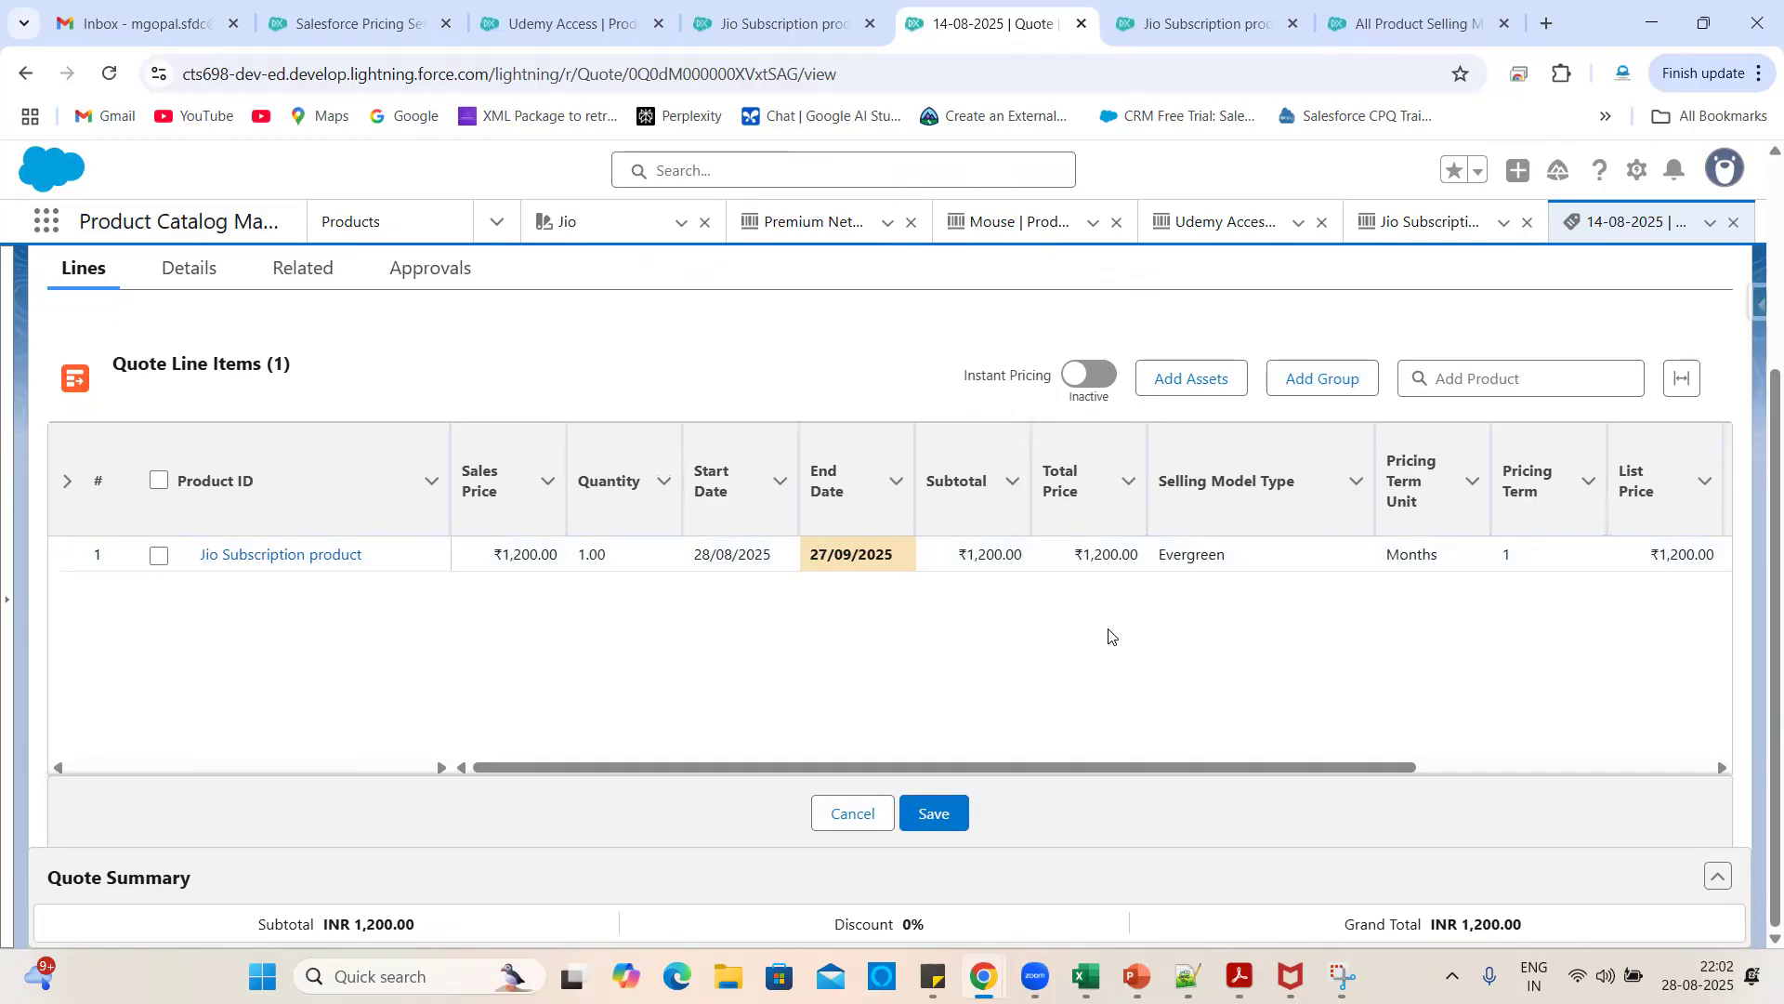
{"action": "scroll", "coordinate": [1120, 677], "scroll_direction": "right", "scroll_amount": 3}
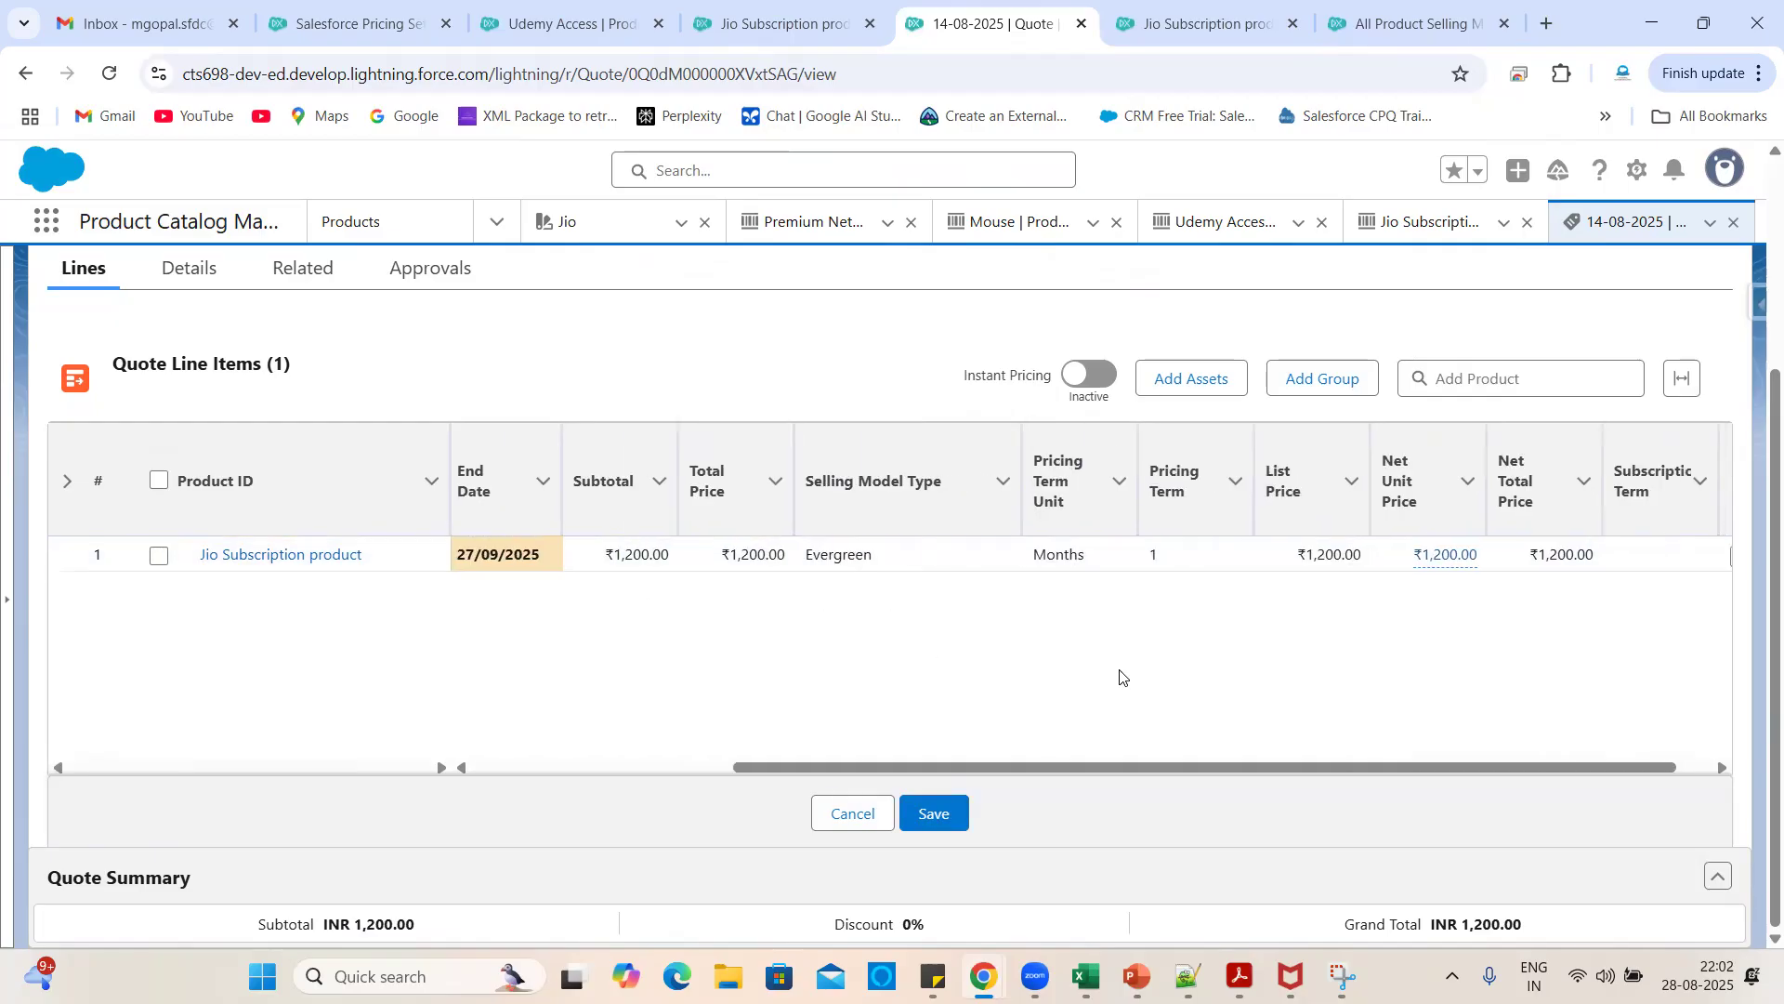
{"action": "scroll", "coordinate": [1120, 677], "scroll_direction": "left", "scroll_amount": 3}
{"action": "scroll", "coordinate": [1120, 676], "scroll_direction": "right", "scroll_amount": 3}
{"action": "scroll", "coordinate": [1120, 677], "scroll_direction": "left", "scroll_amount": 3}
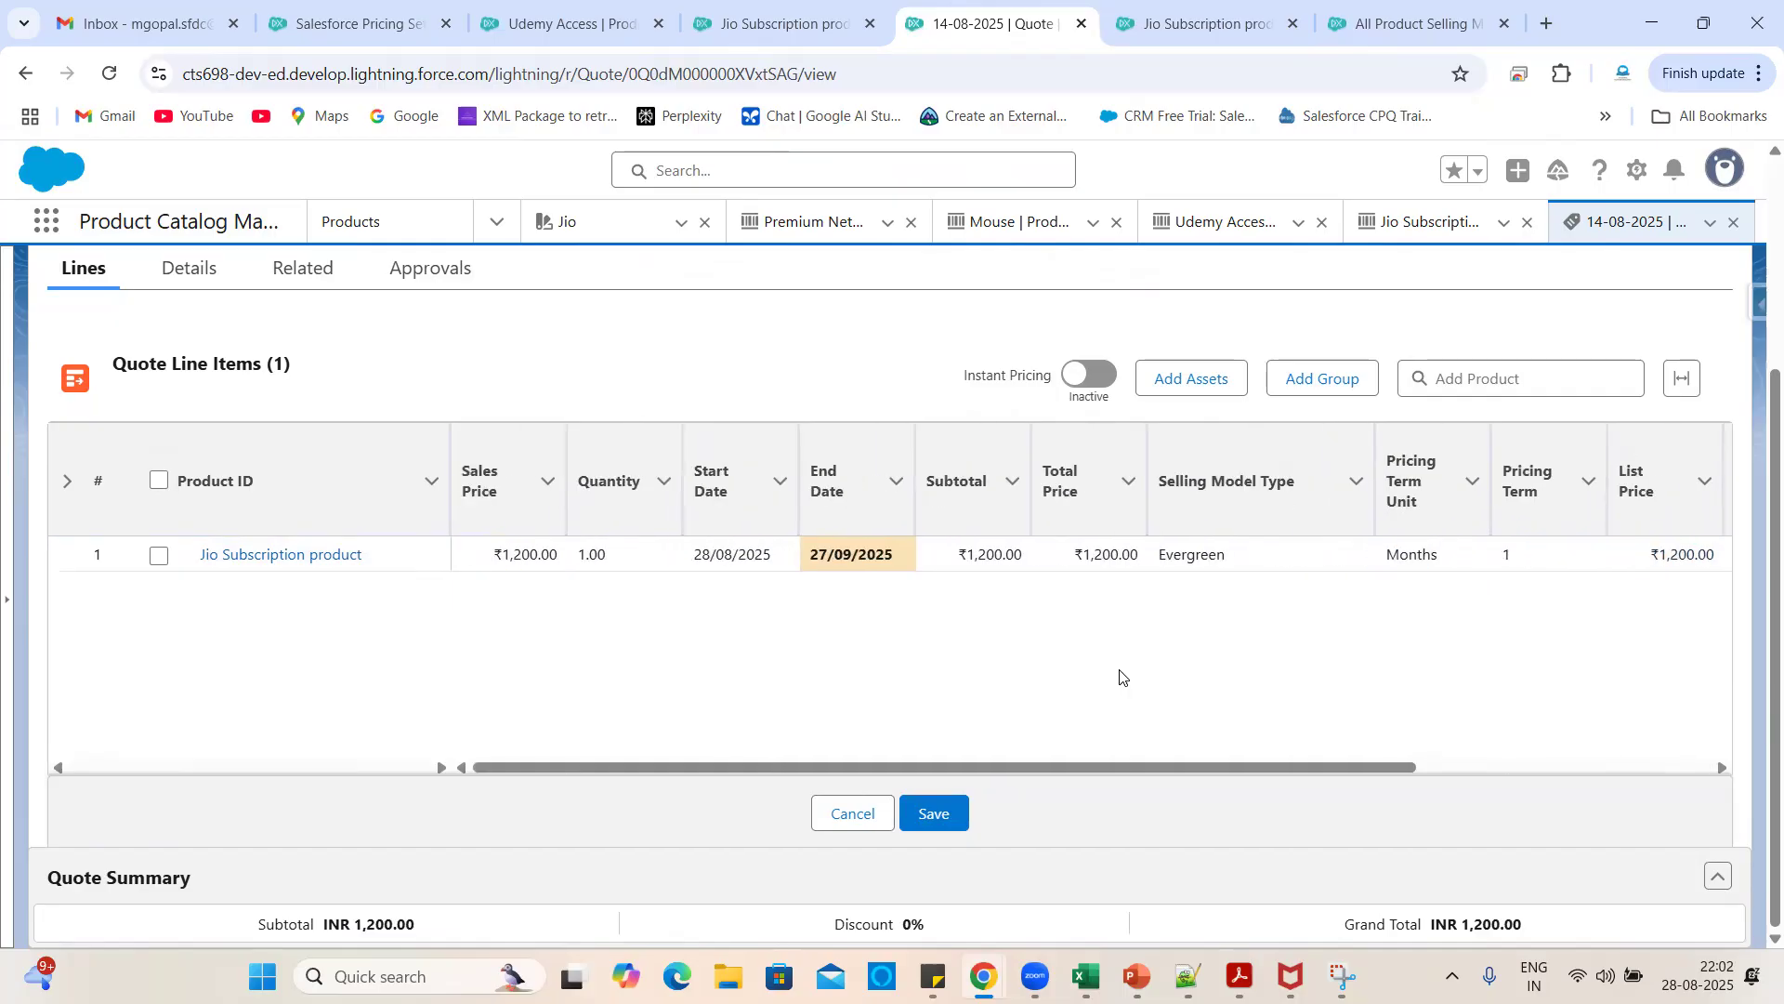
- Review the nine product selling models, comparing Term Based - Monthly with Evergreen - Monthly
{"action": "left_click", "coordinate": [1408, 23]}
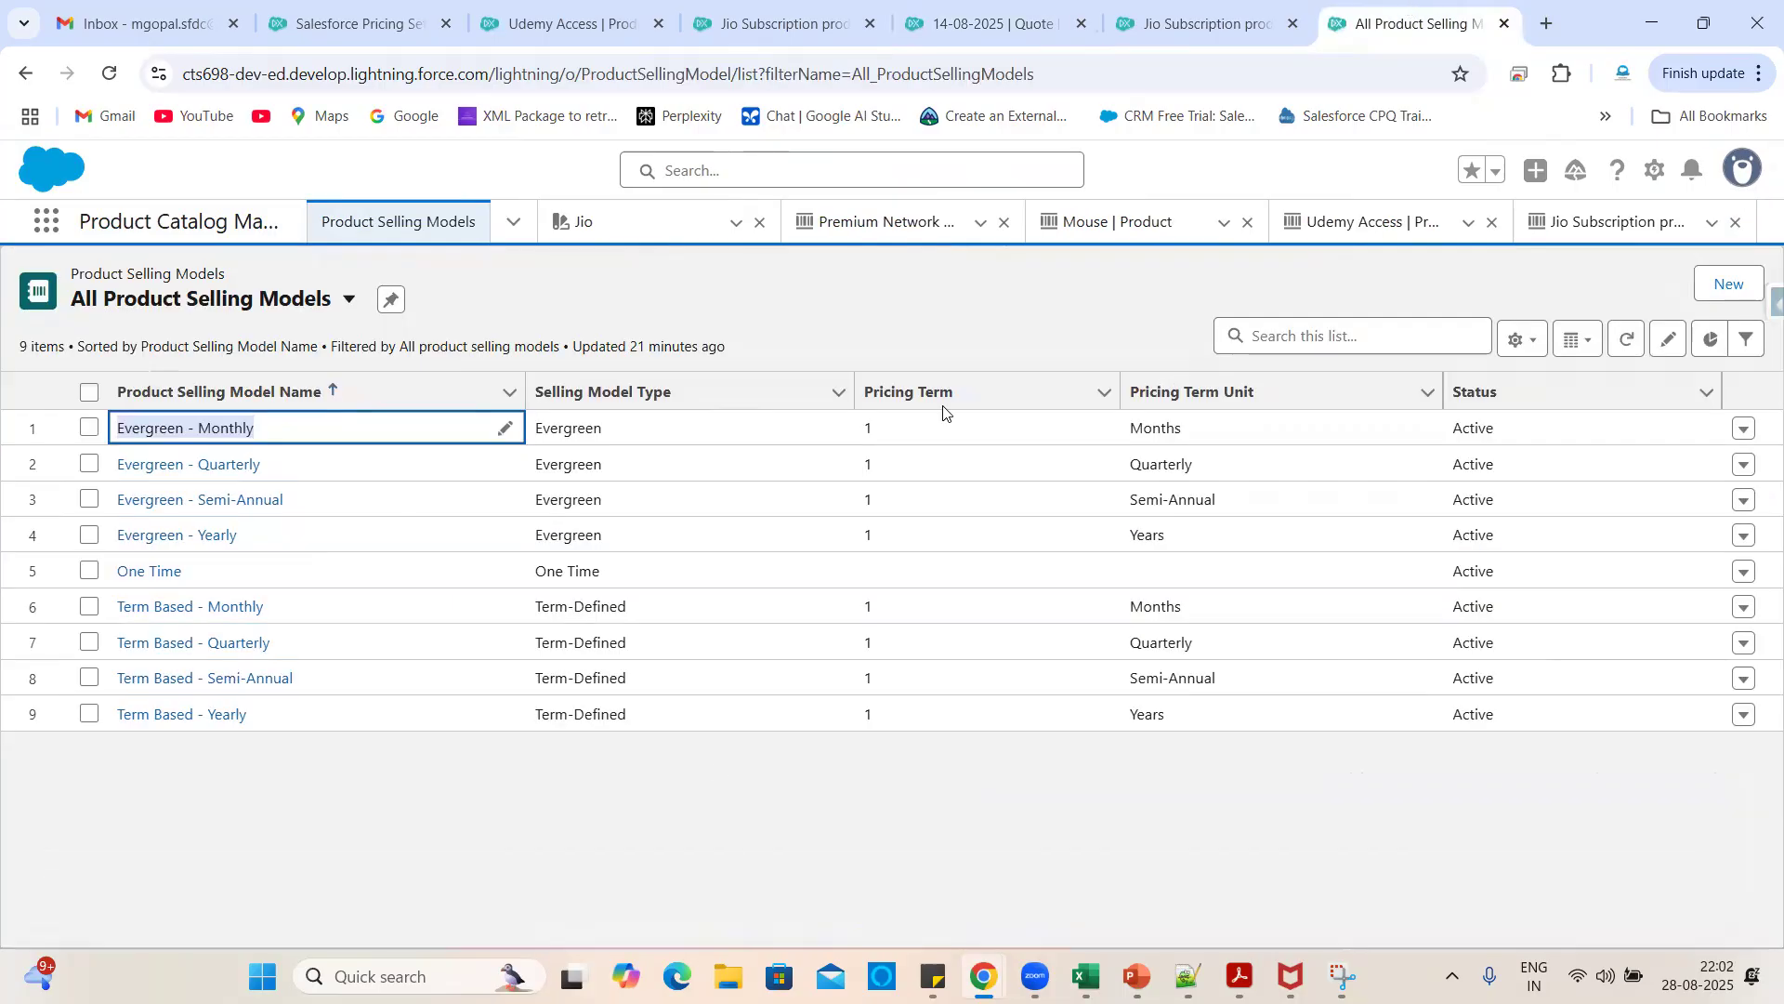
{"action": "left_click", "coordinate": [572, 832]}
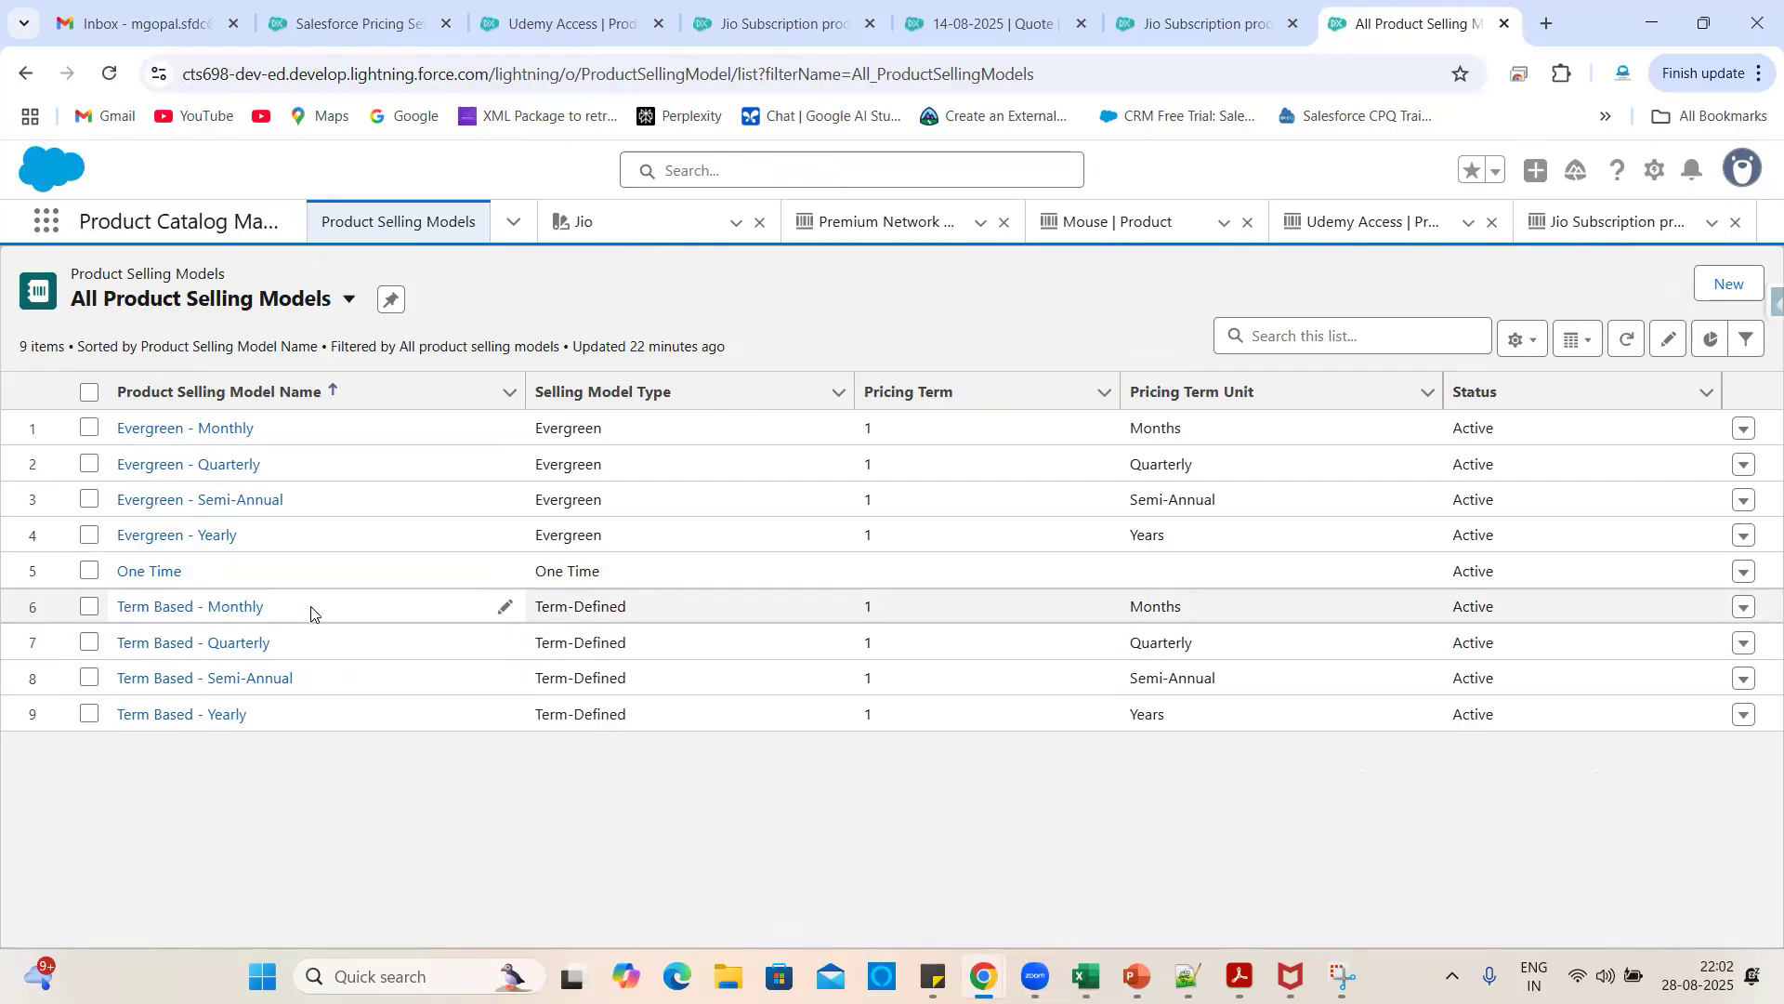
{"action": "left_click_drag", "start_coordinate": [312, 614], "coordinate": [118, 615]}
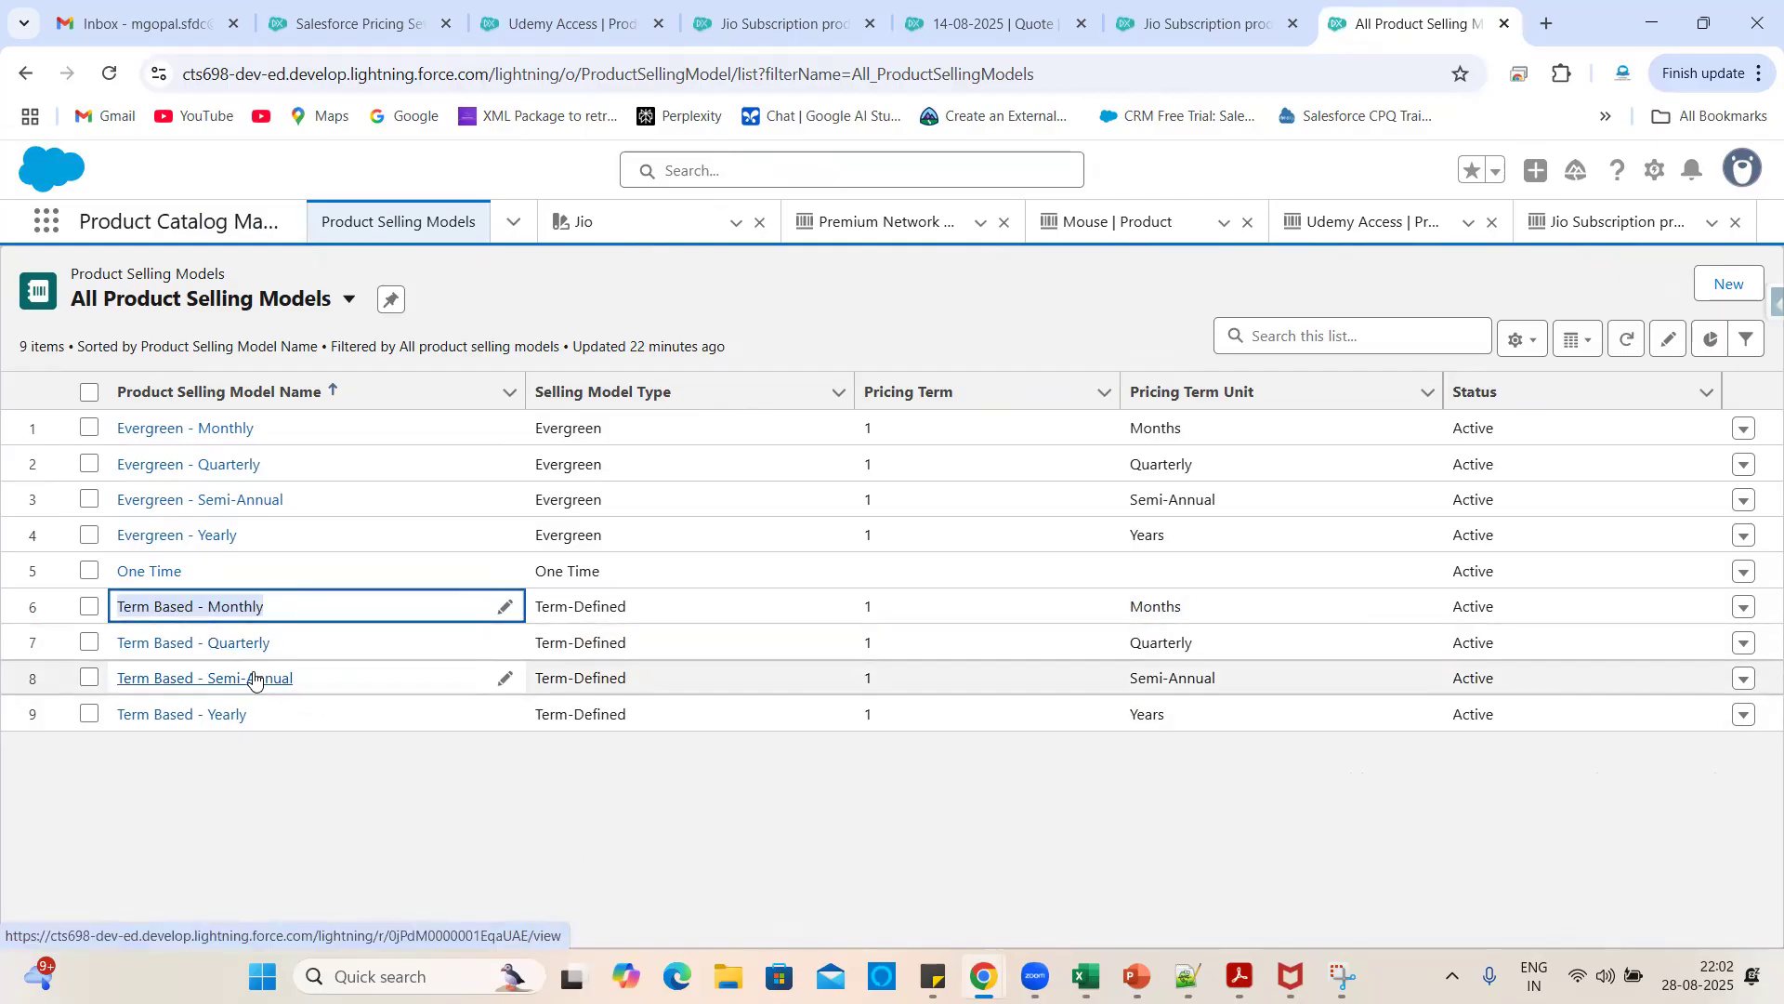
{"action": "left_click", "coordinate": [251, 769]}
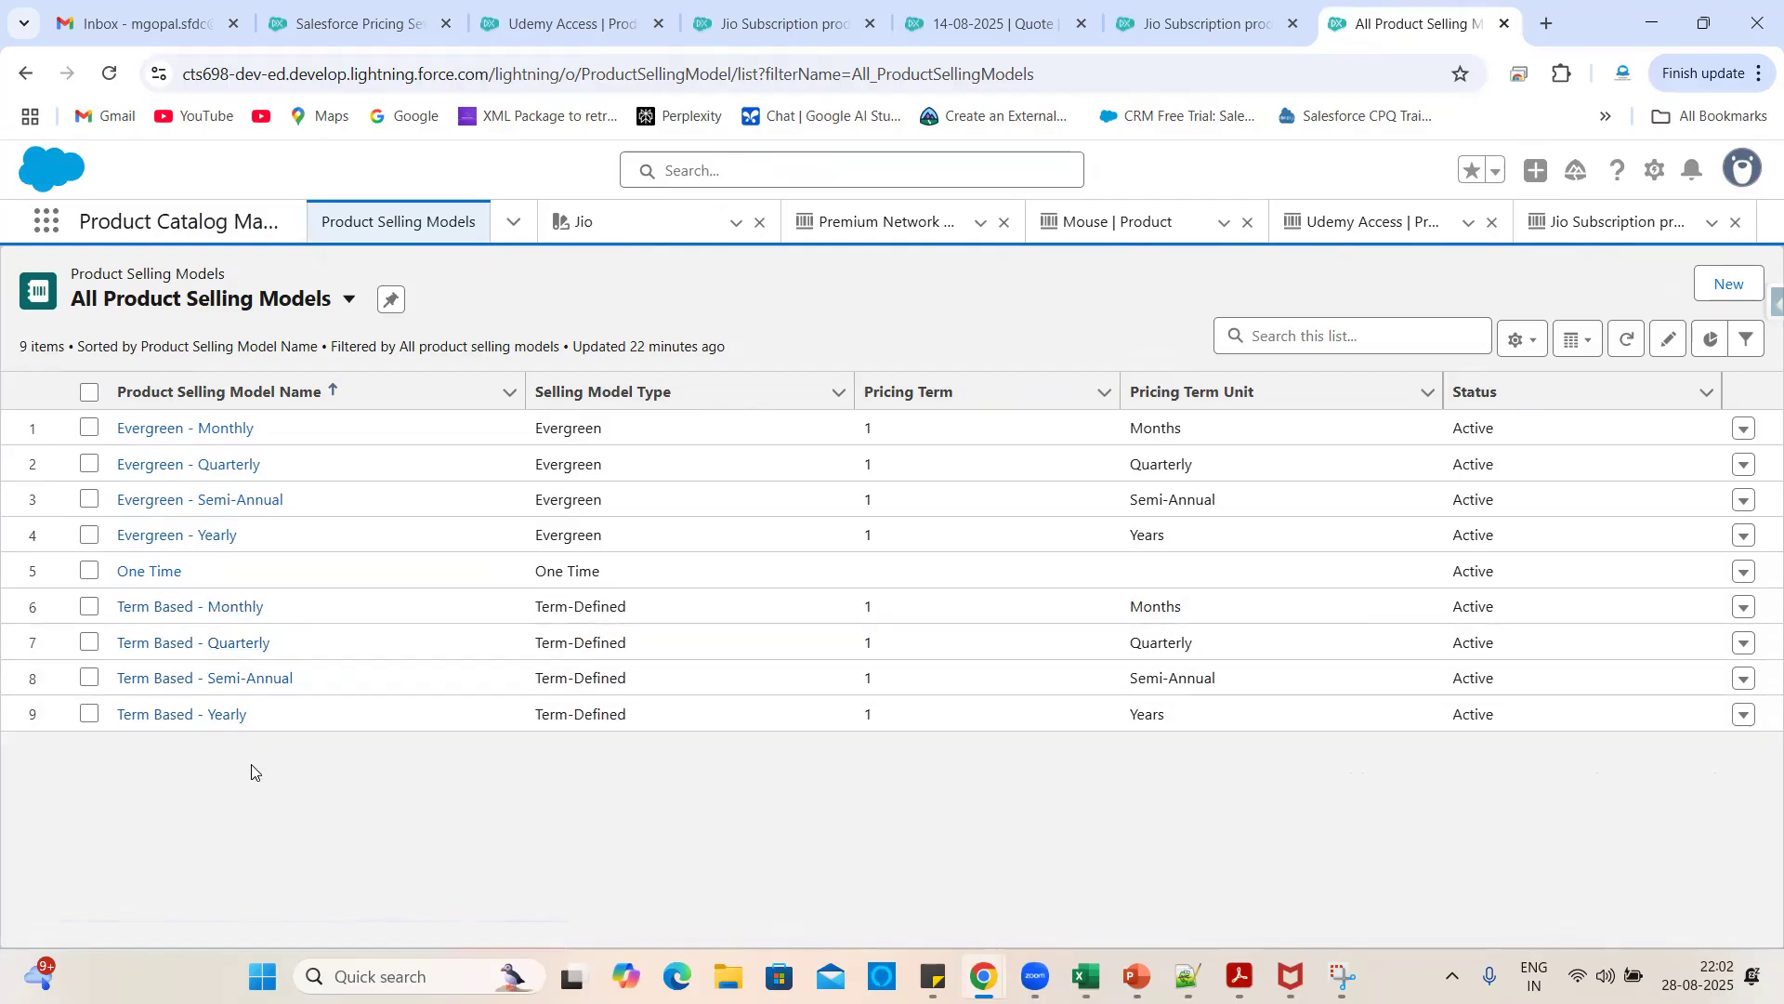
{"action": "left_click_drag", "start_coordinate": [268, 429], "coordinate": [114, 429]}
{"action": "left_click", "coordinate": [485, 293]}
{"action": "left_click", "coordinate": [1606, 975]}
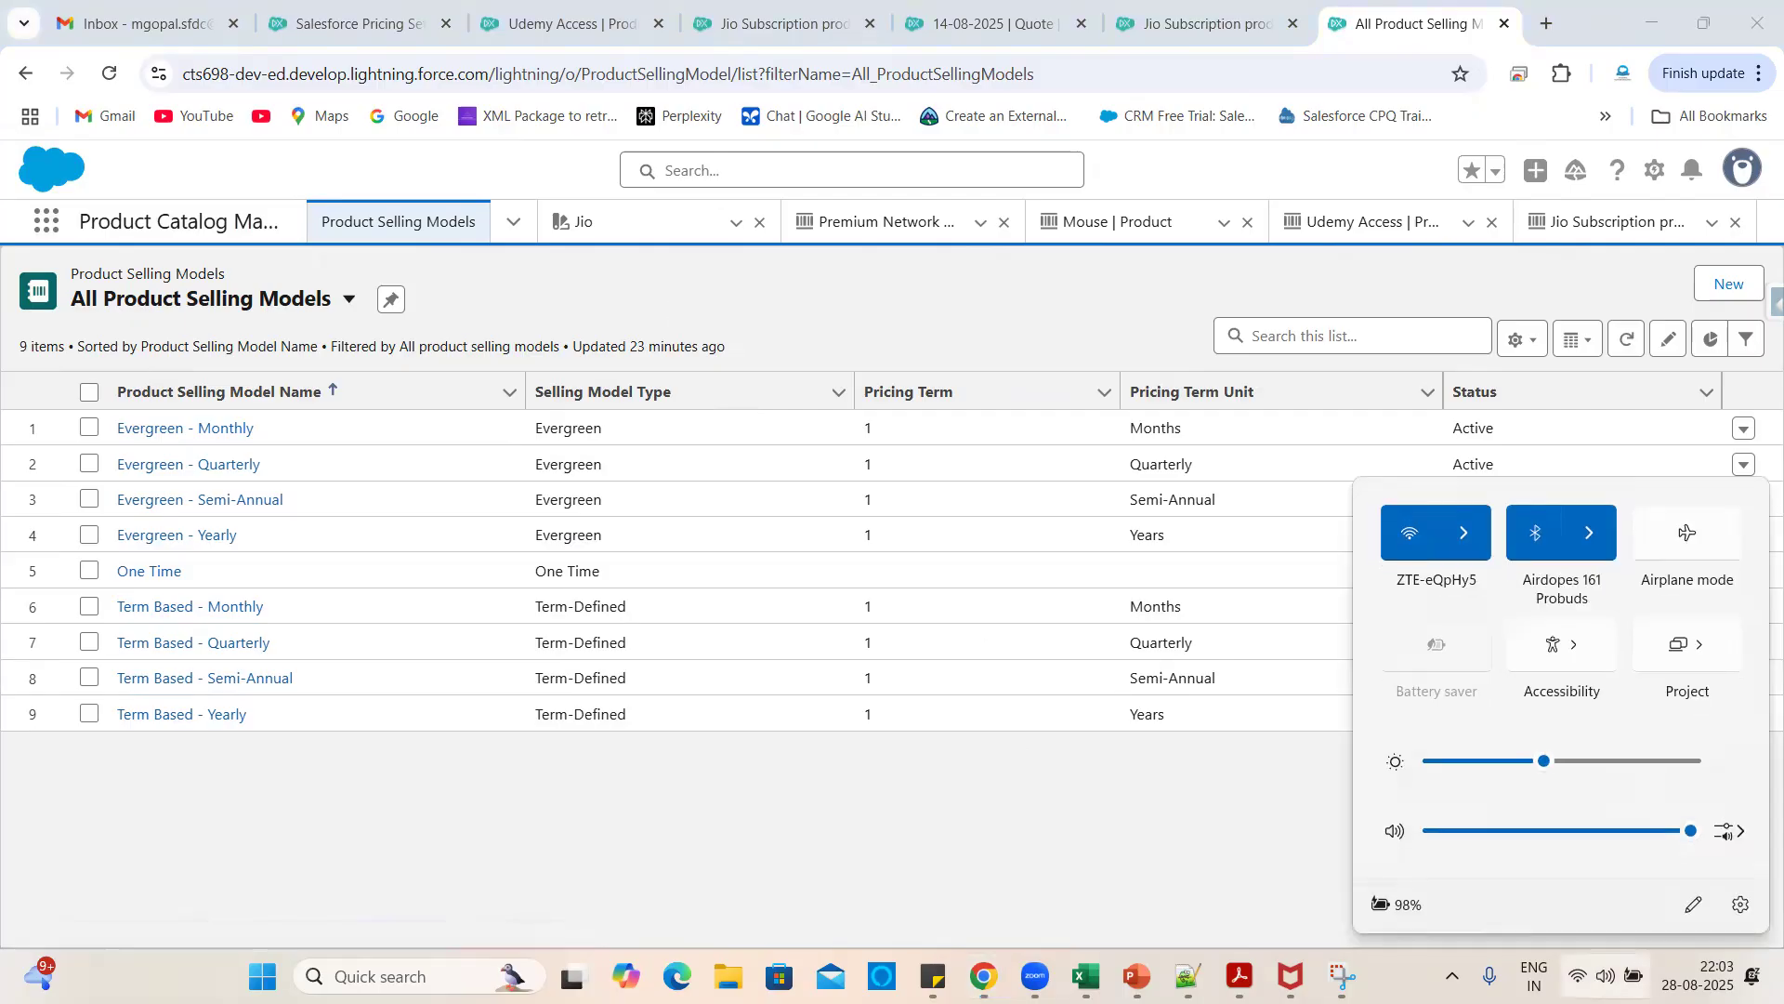
{"action": "left_click", "coordinate": [1088, 790]}
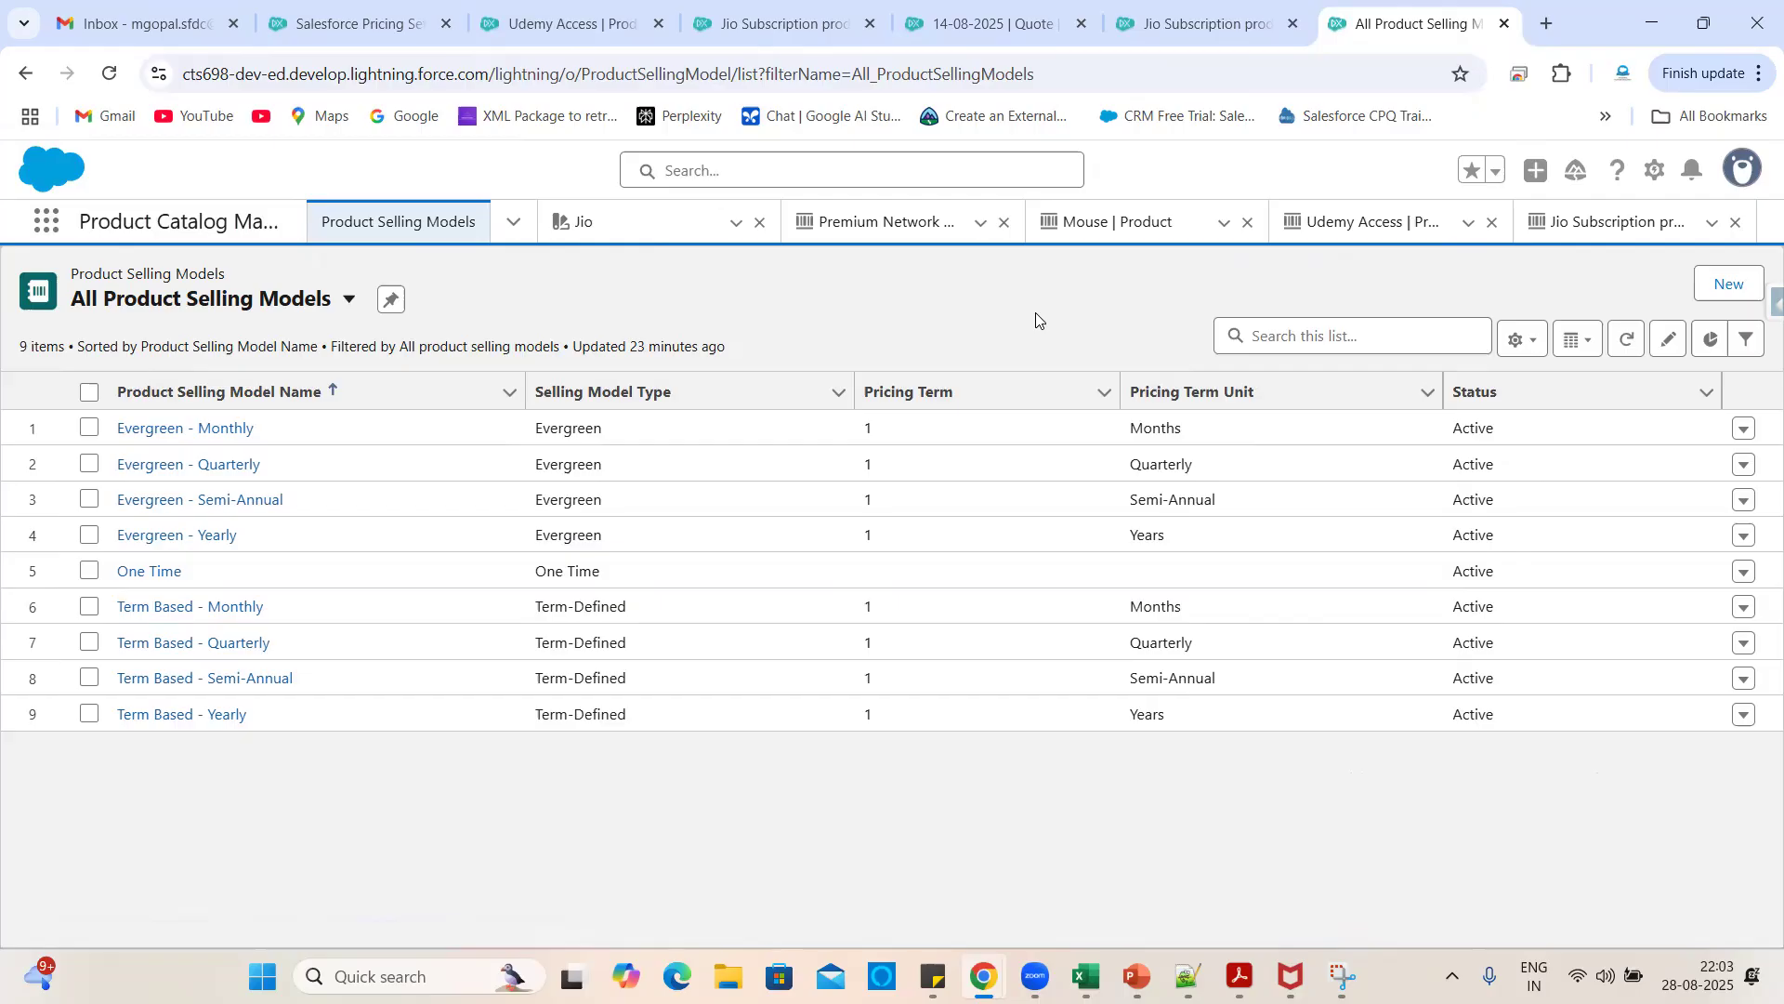
- Save the quote line's 27/09/2025 end date, keeping the INR 1,200 grand total
{"action": "left_click", "coordinate": [945, 5]}
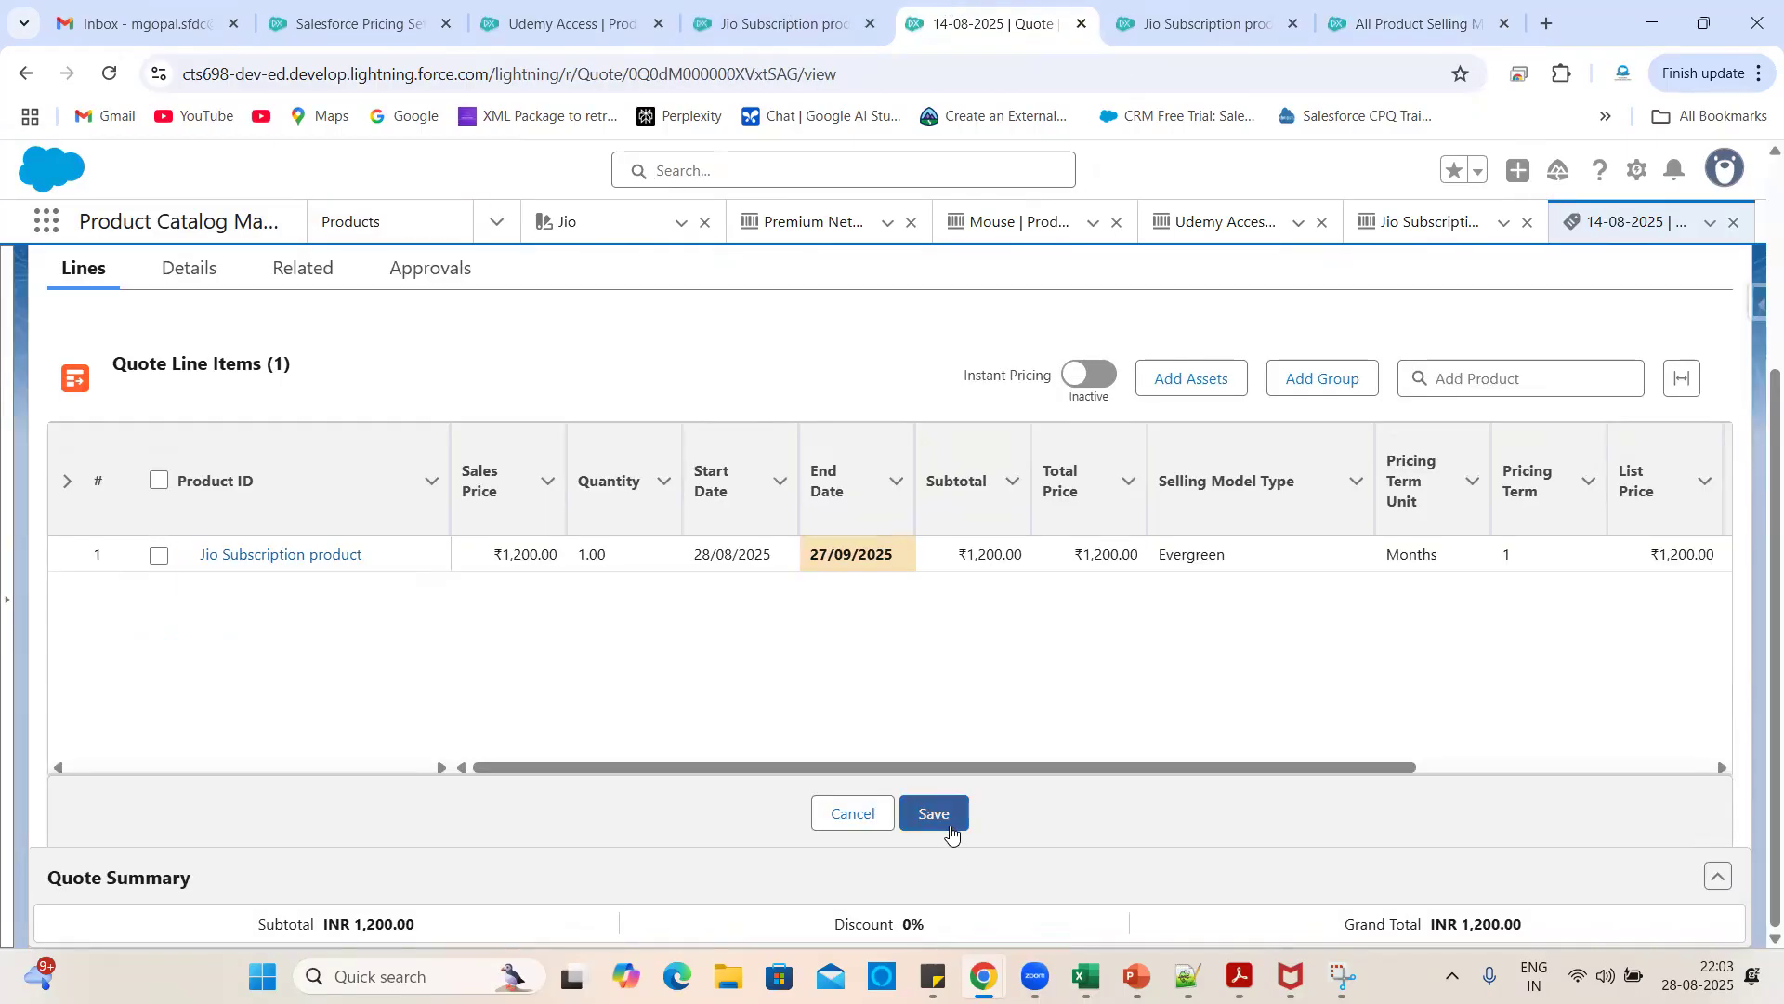
{"action": "left_click", "coordinate": [934, 815]}
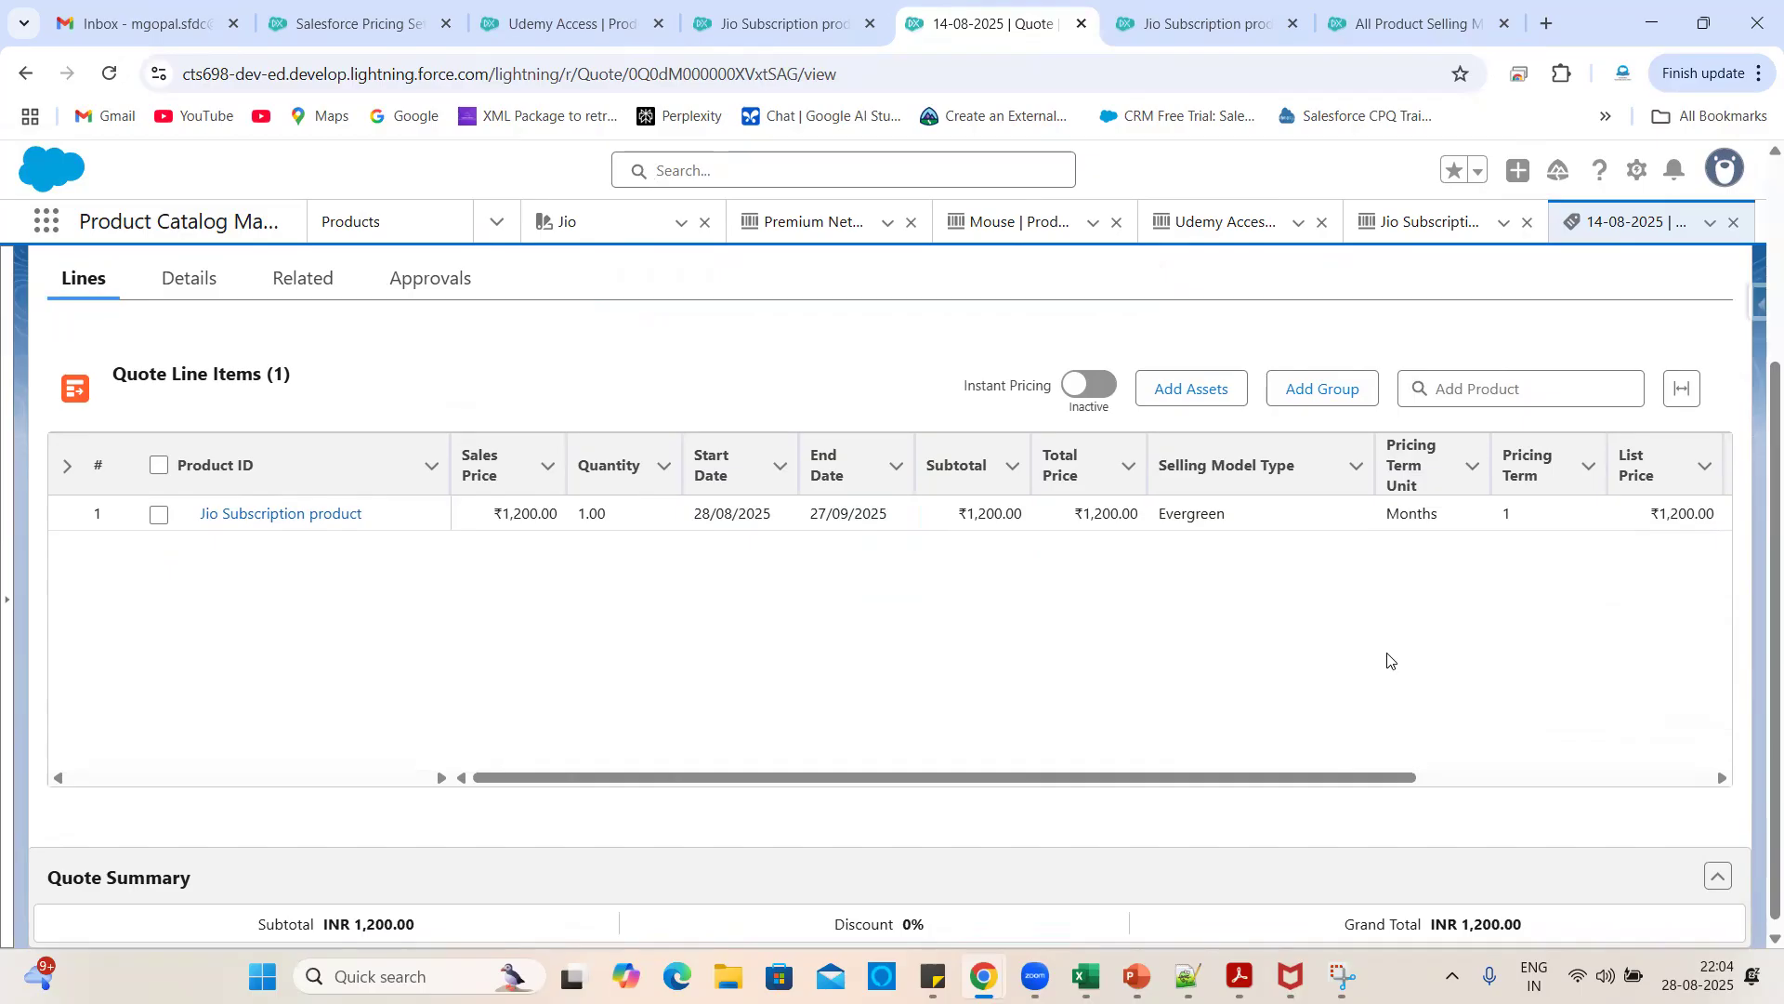
{"action": "scroll", "coordinate": [1388, 659], "scroll_direction": "right", "scroll_amount": 3}
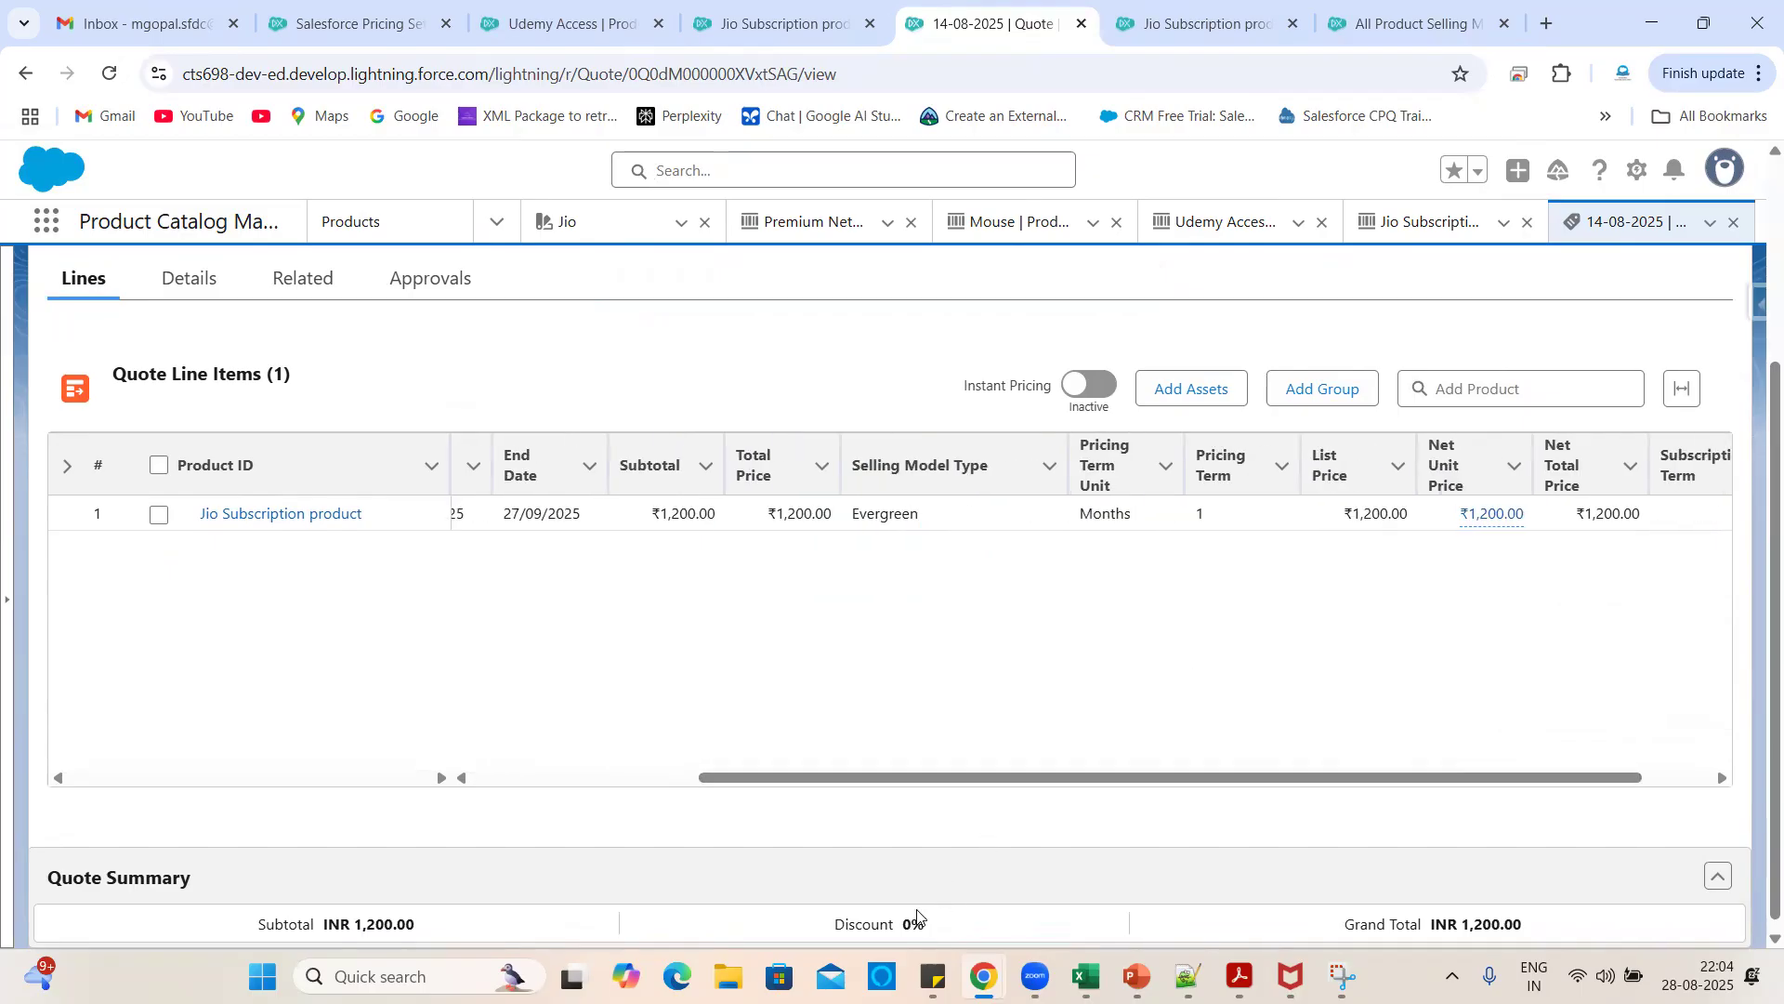